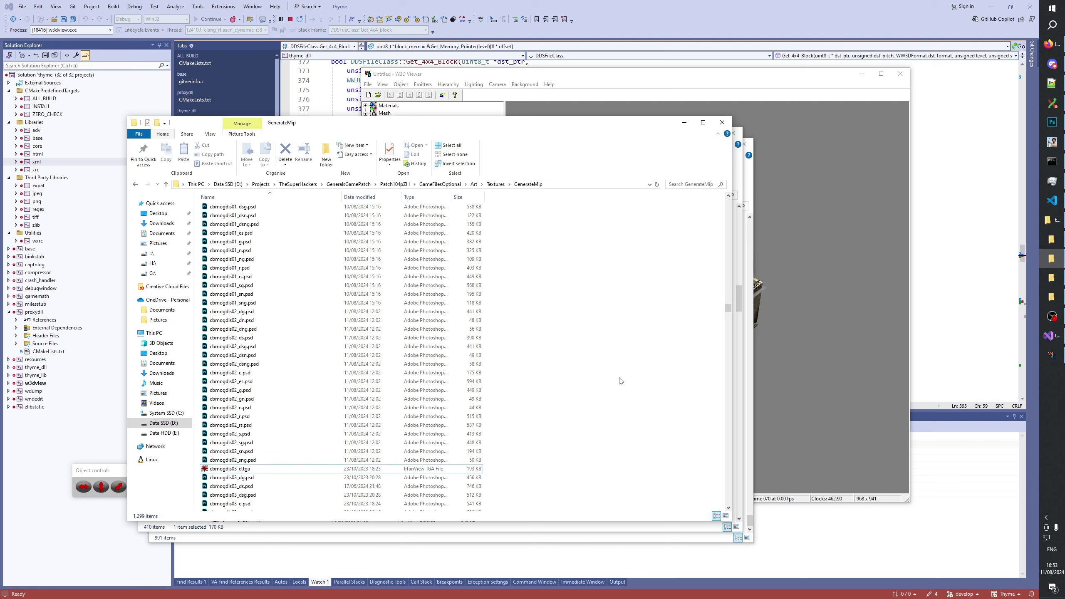
# Locate the cbmogdis03 textures in the GenerateMip folder and select cbmogdis03_d.tga
pyautogui.scroll(-3, 614, 381)
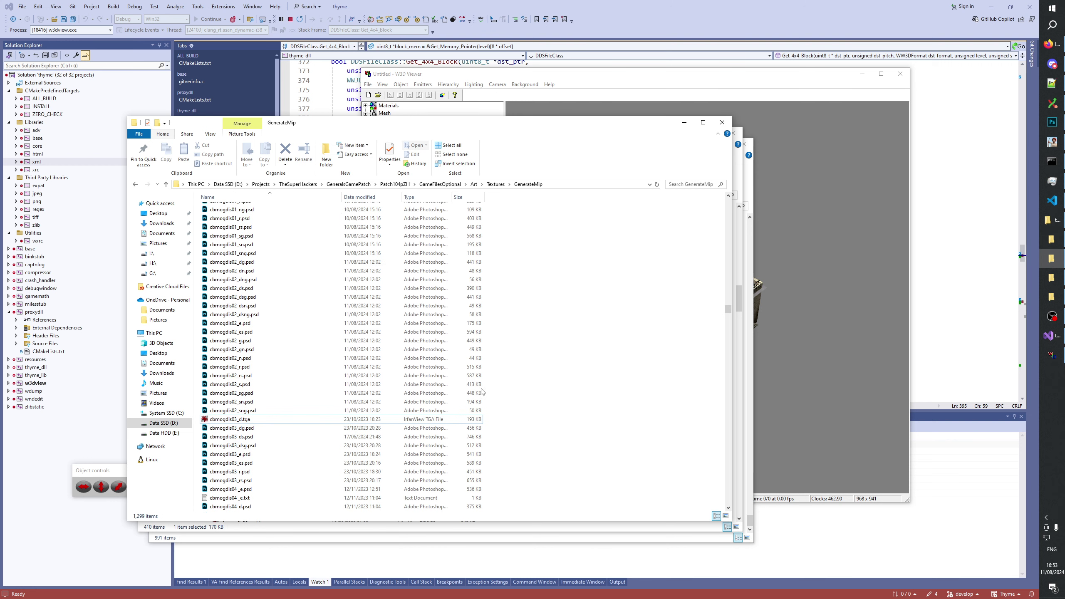
pyautogui.click(247, 454)
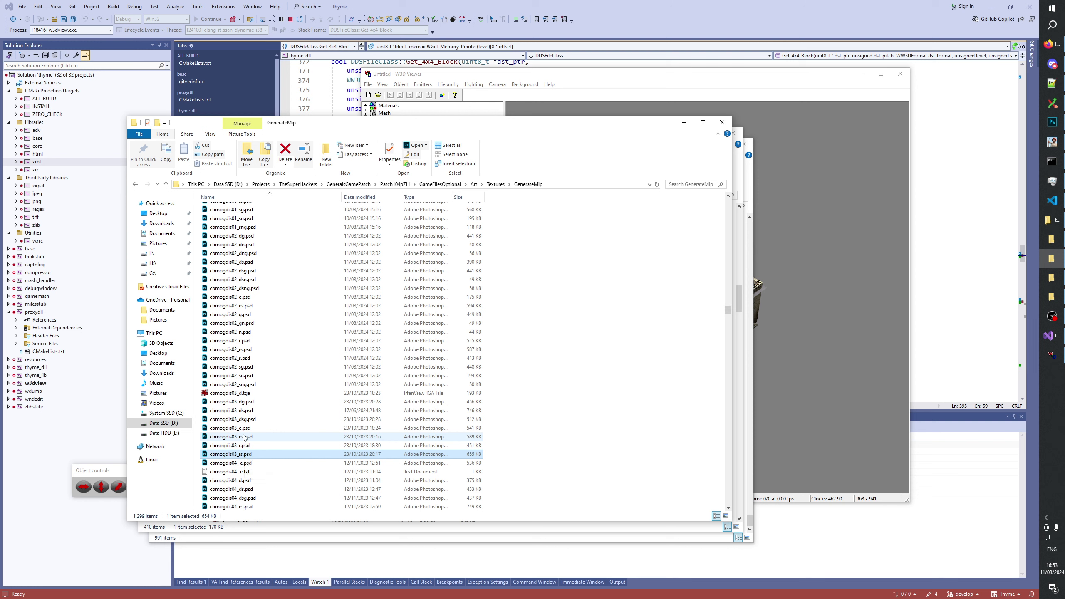
pyautogui.click(244, 394)
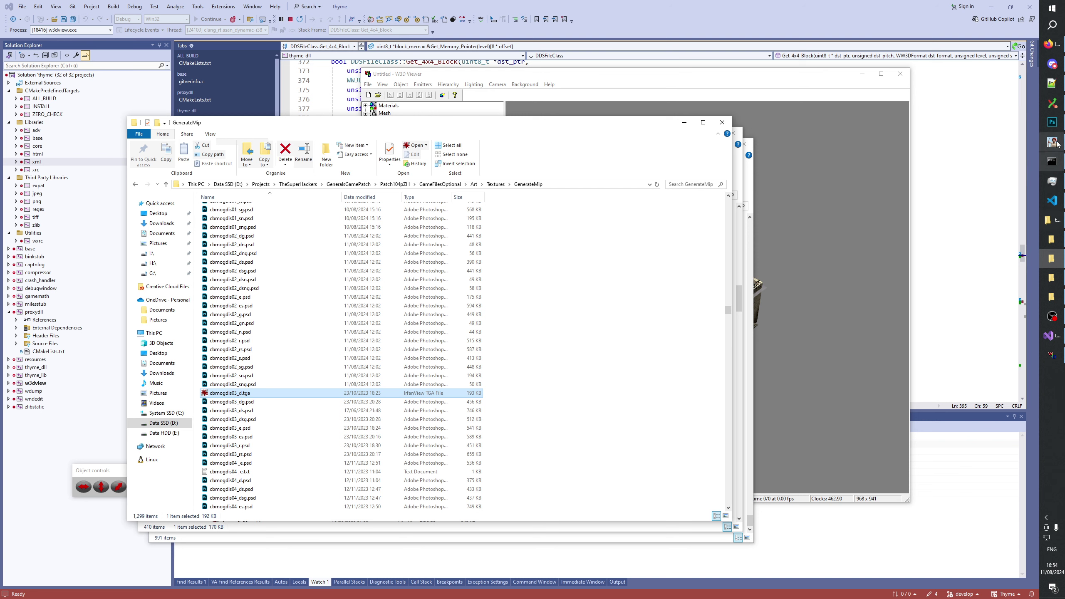
# Switch to TextureChangelog.txt in Notepad++, delete three surplus blank lines above the CBMOGDIS02 model notes, and save the file
pyautogui.click(1052, 84)
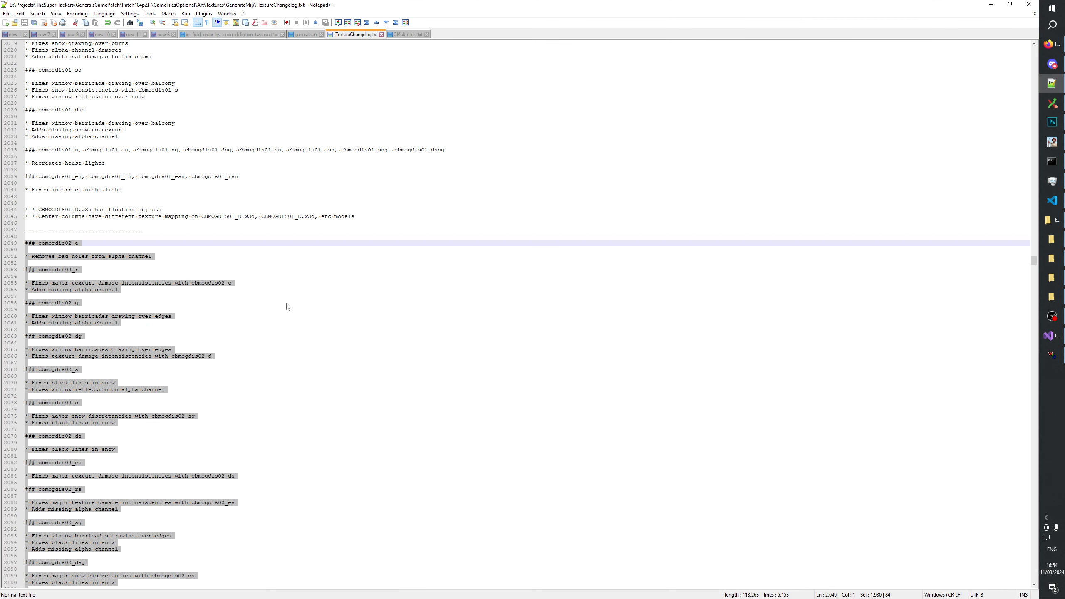
pyautogui.click(251, 348)
pyautogui.scroll(-11, 248, 349)
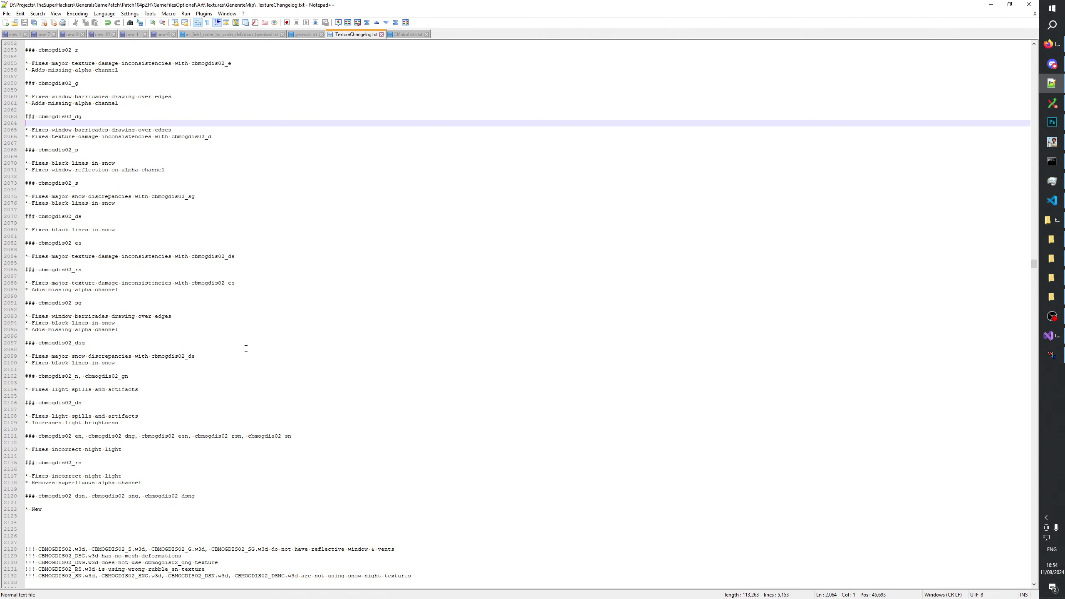
pyautogui.scroll(-11, 247, 349)
pyautogui.click(50, 322)
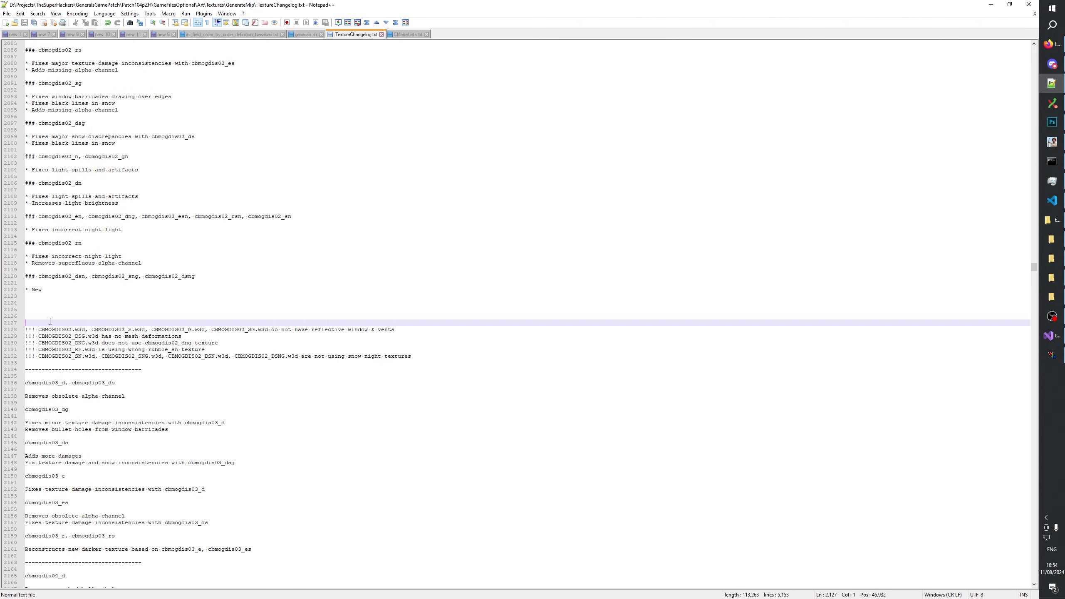
pyautogui.press('BackSpace')
pyautogui.press('BackSpace')
pyautogui.press('BackSpace')
pyautogui.click(147, 369)
pyautogui.hotkey('ctrl', 's')
# Read the cbmogdis03_d and cbmogdis03_ds changelog entries and compare them with the cbmogdis03 files in the GenerateMip folder
pyautogui.click(147, 376)
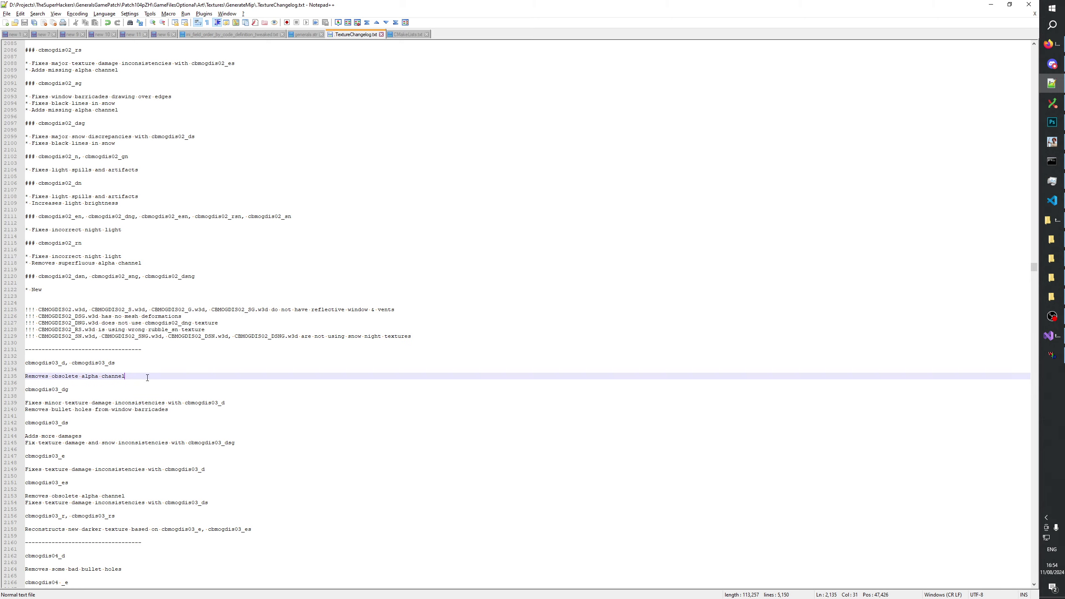
pyautogui.scroll(-4, 133, 339)
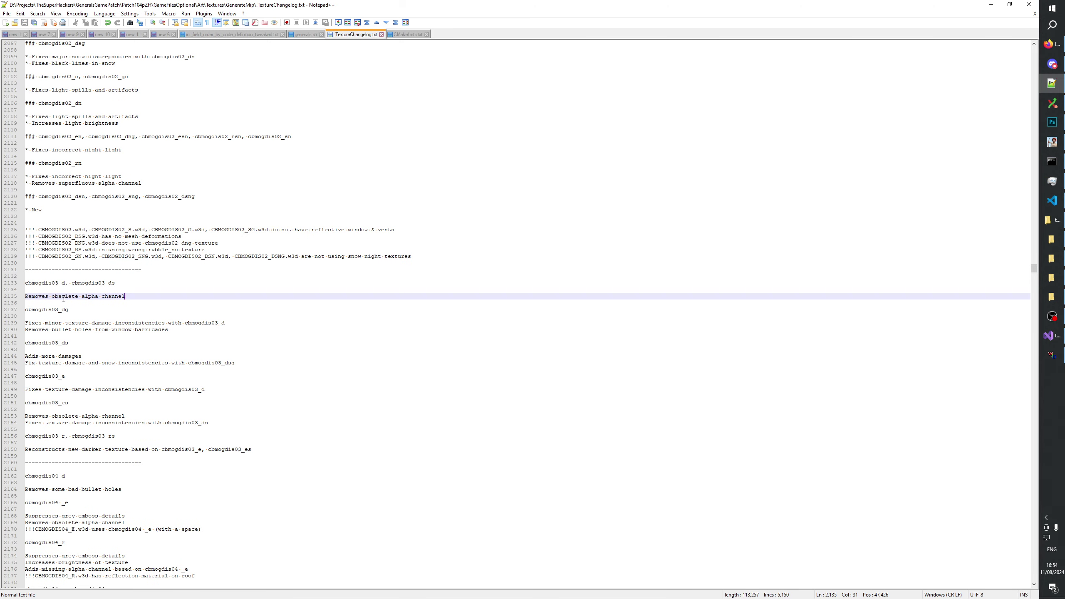
pyautogui.click(1054, 253)
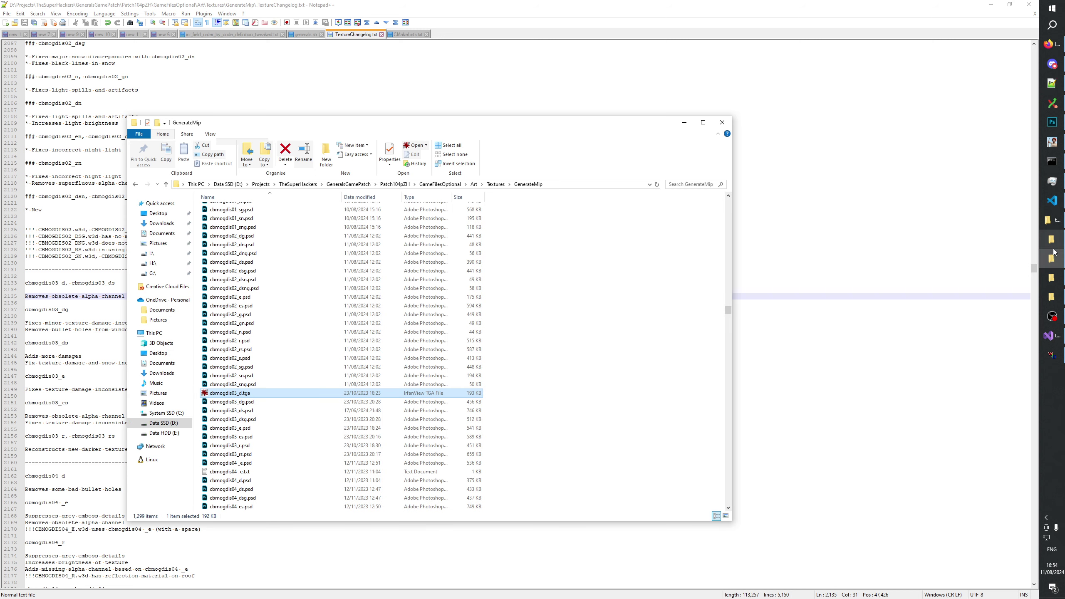
pyautogui.click(244, 412)
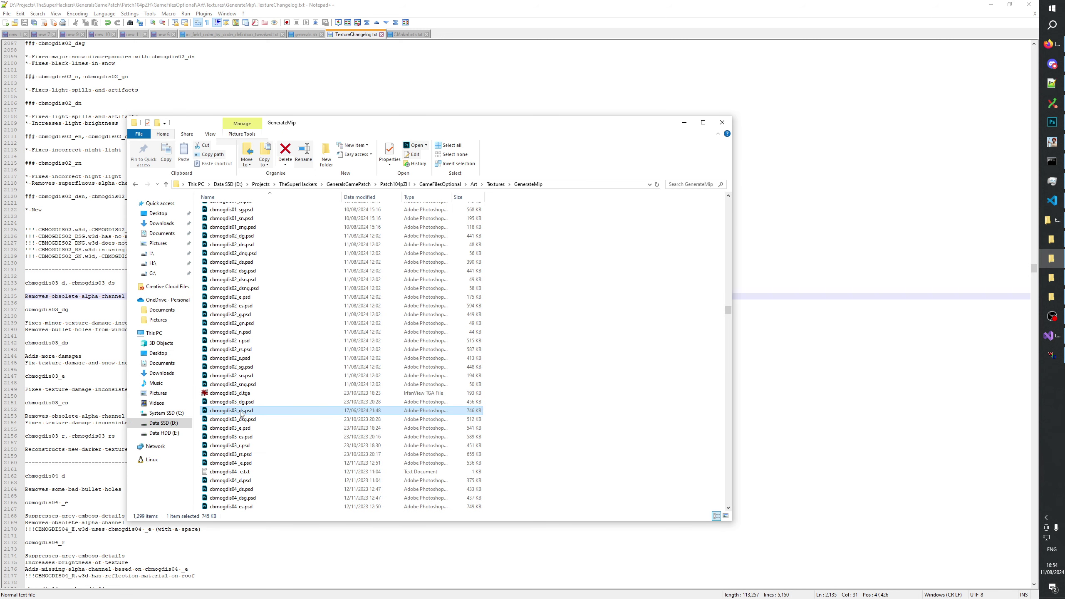
pyautogui.click(86, 303)
pyautogui.doubleClick(55, 344)
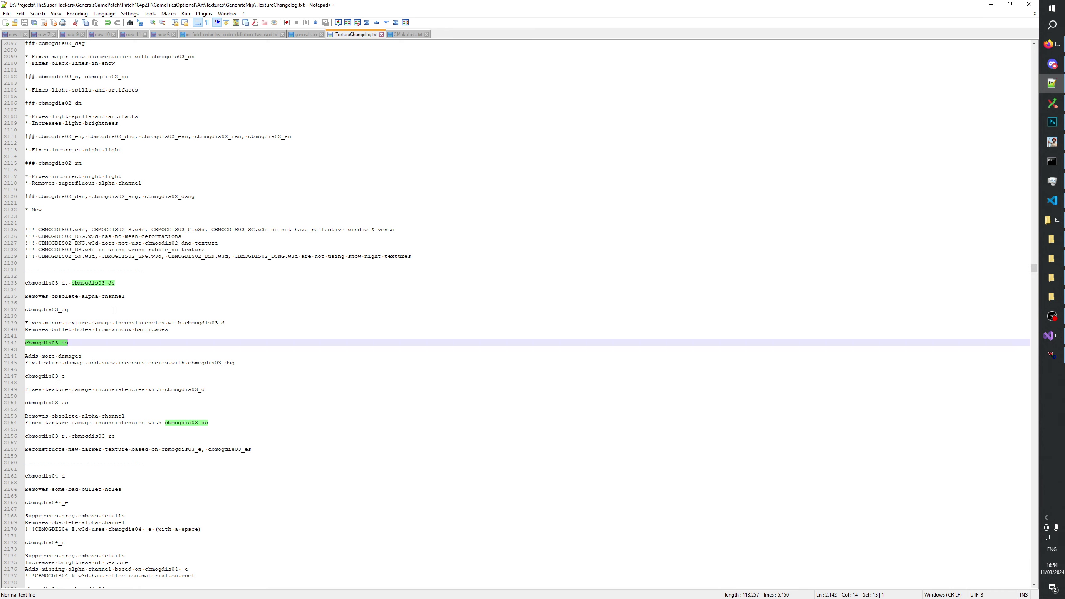
# Open the original cbmogdis03_d.dds and cbmogdis03_ds.dds textures in Photoshop, loading the latter's transparency as an alpha channel
pyautogui.click(1055, 281)
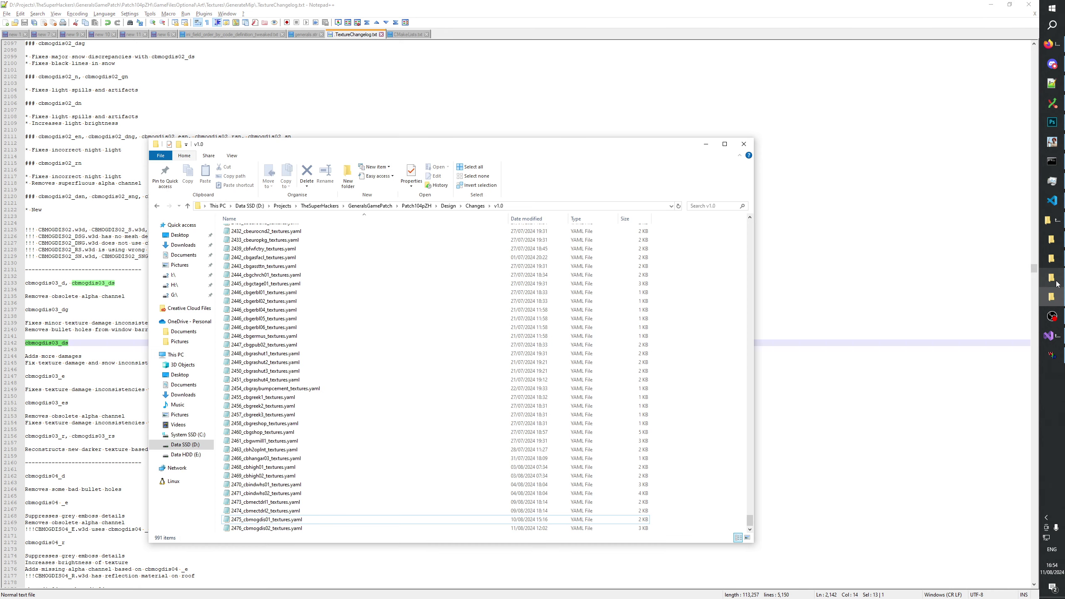
pyautogui.click(1056, 283)
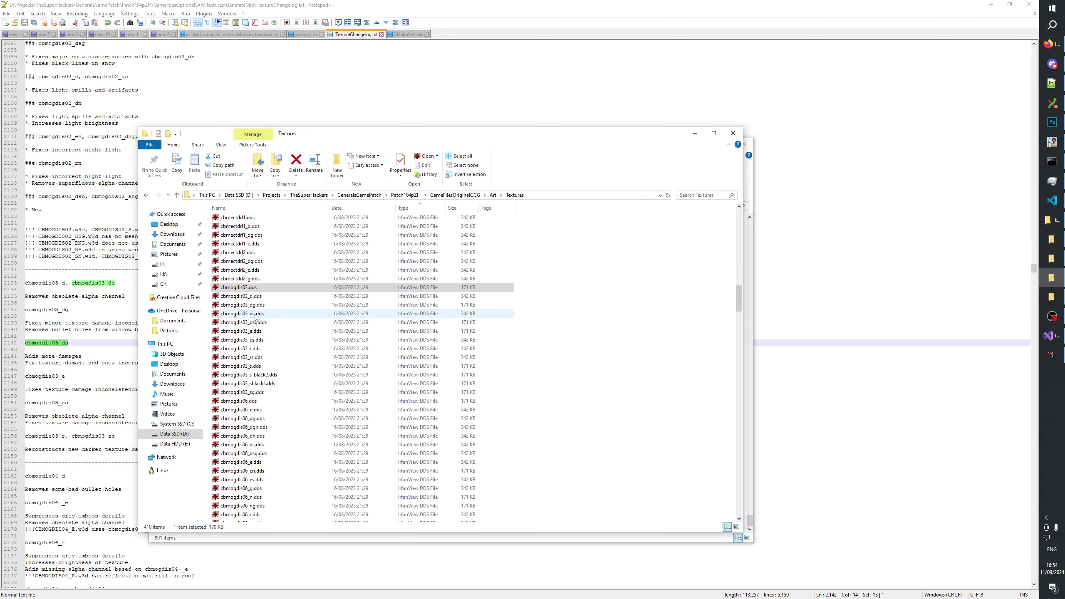
pyautogui.click(246, 297)
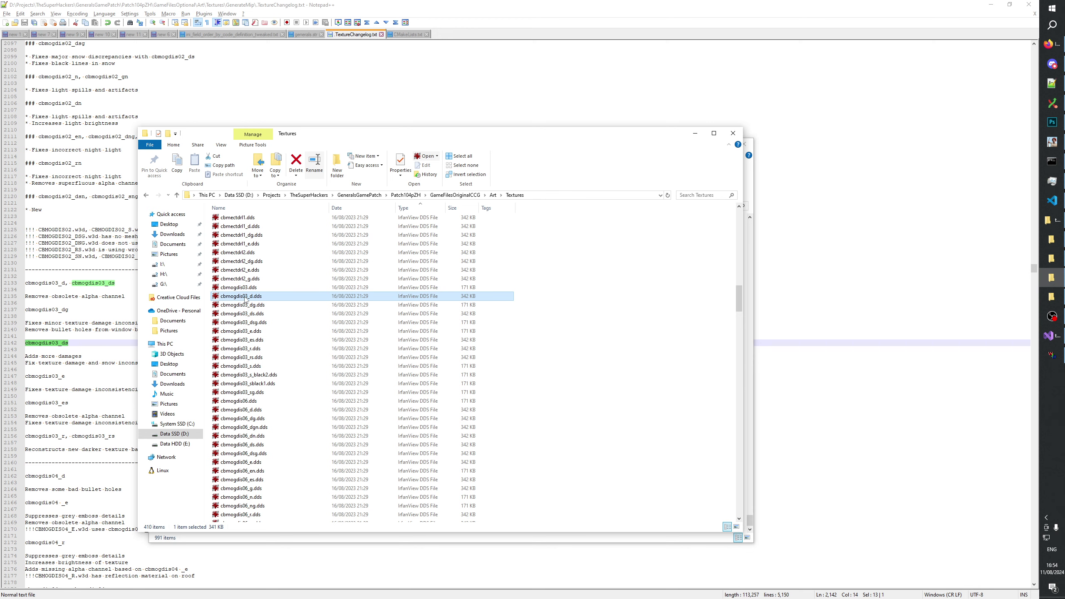
pyautogui.keyDown('ctrl'); pyautogui.click(243, 315); pyautogui.keyUp('ctrl')
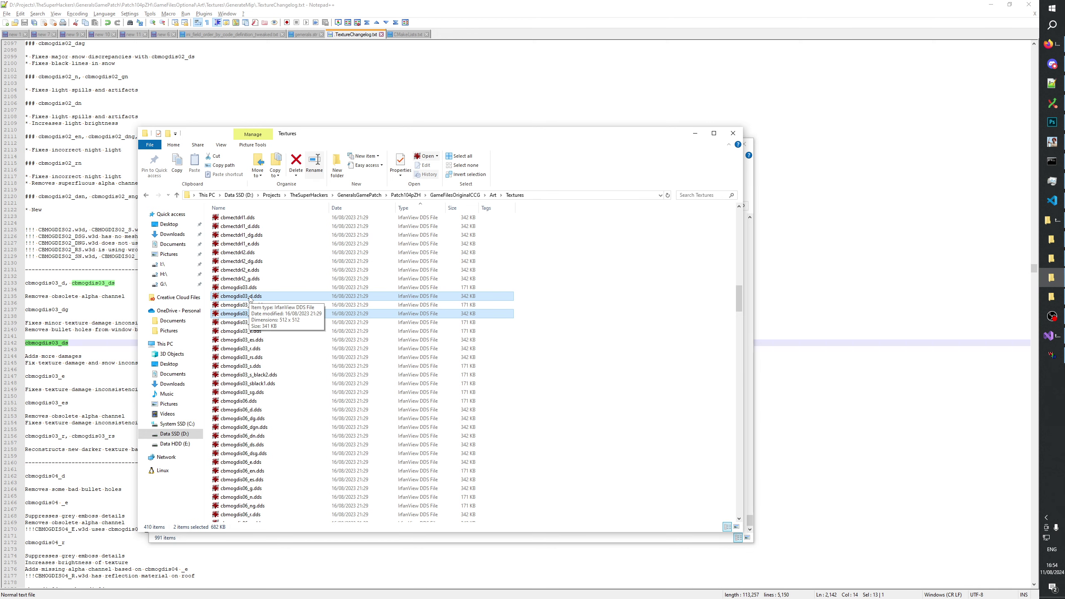
pyautogui.moveTo(255, 297); pyautogui.dragTo(562, 85)
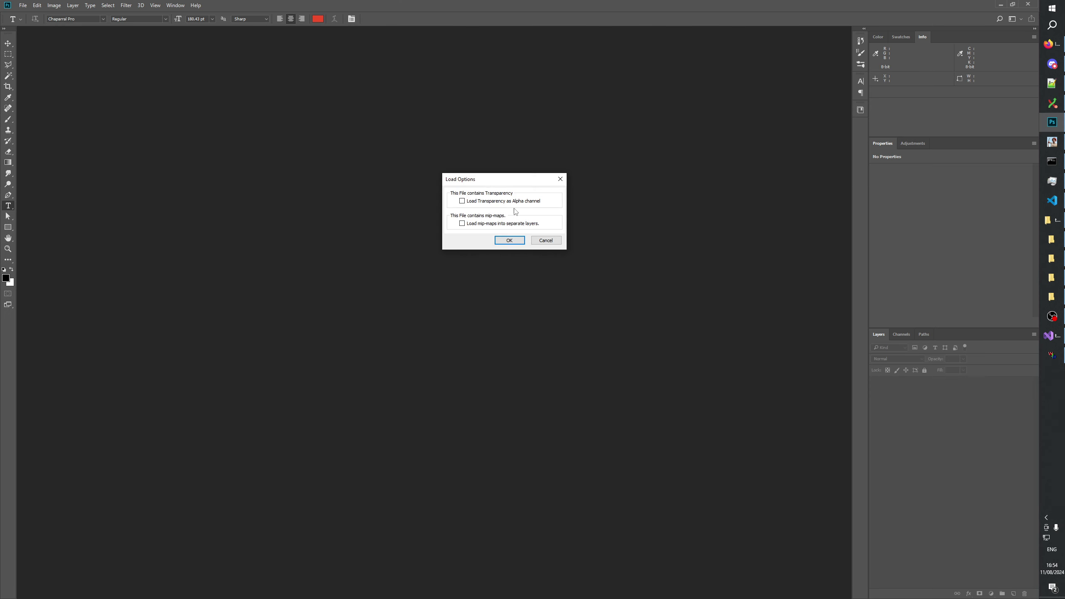
pyautogui.click(509, 239)
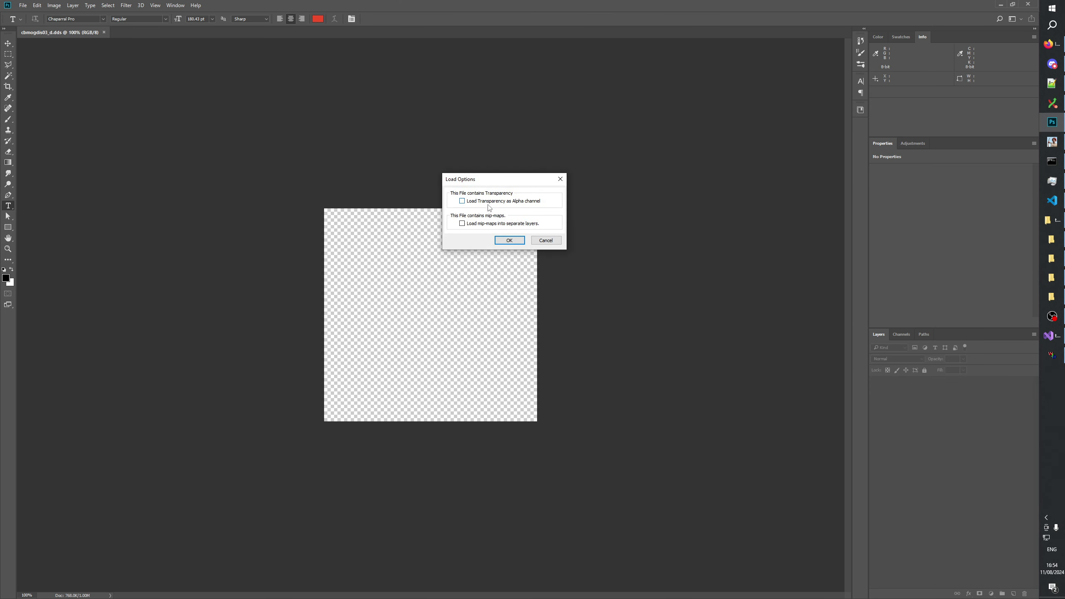
pyautogui.click(513, 243)
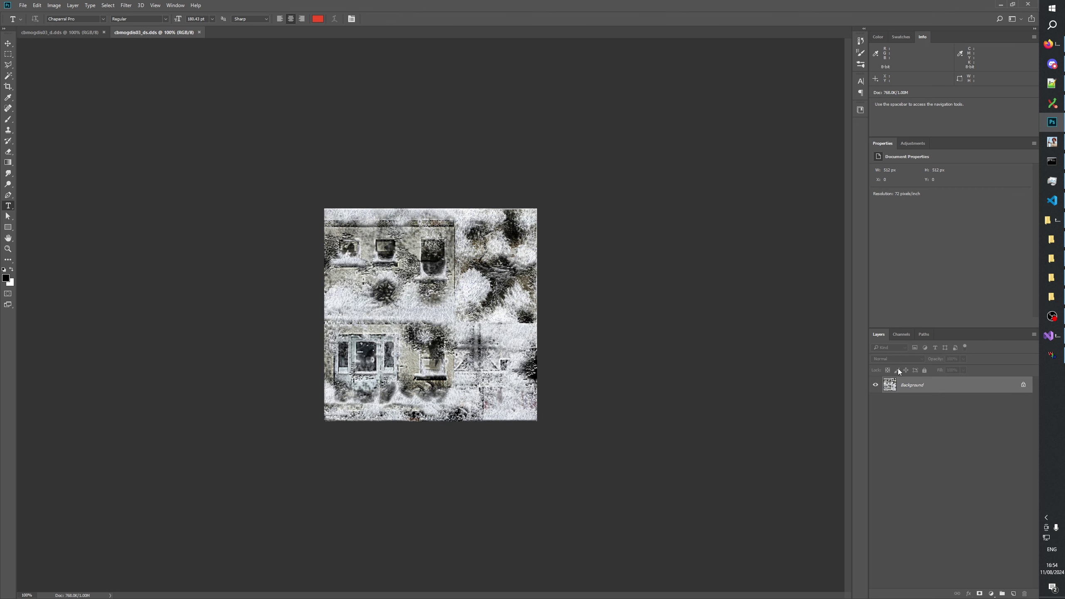
# Inspect the Alpha 1 channel of cbmogdis03_ds.dds, first on its own and then overlaid on the RGB image
pyautogui.click(901, 334)
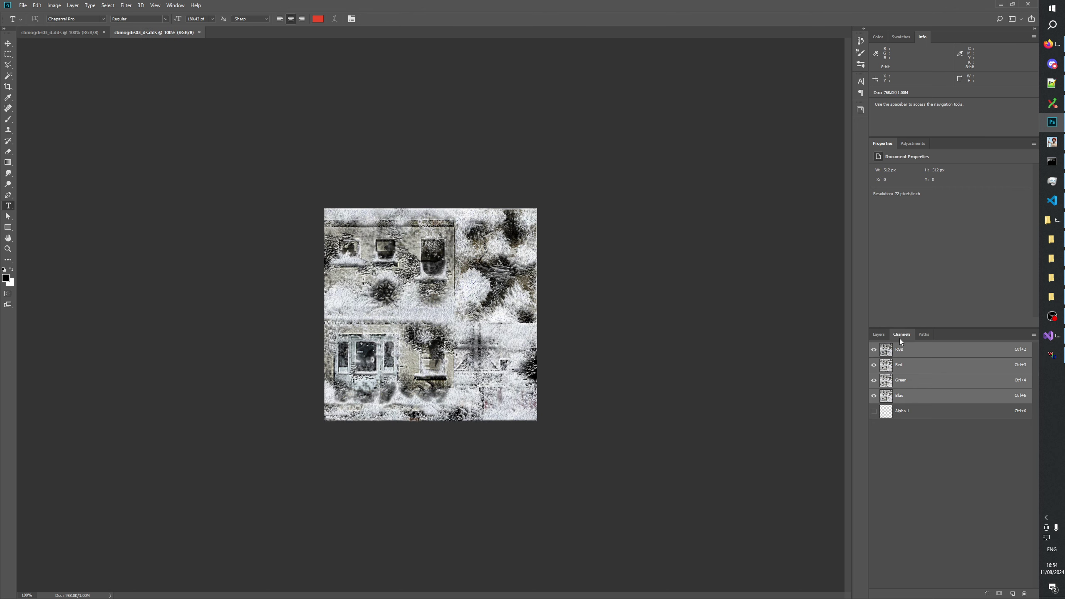
pyautogui.click(874, 411)
pyautogui.click(874, 350)
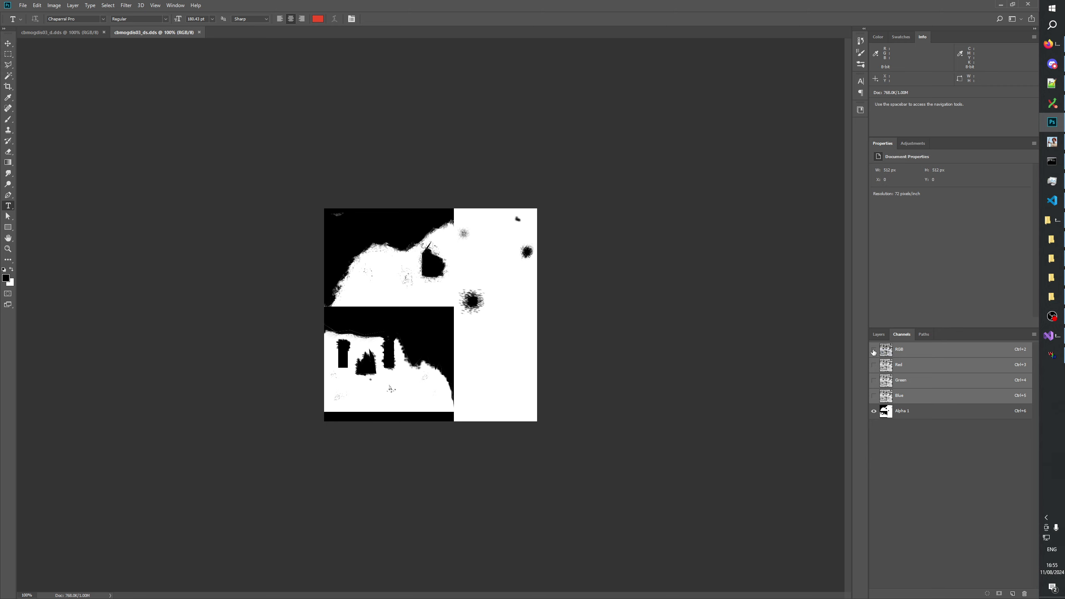
pyautogui.click(874, 350)
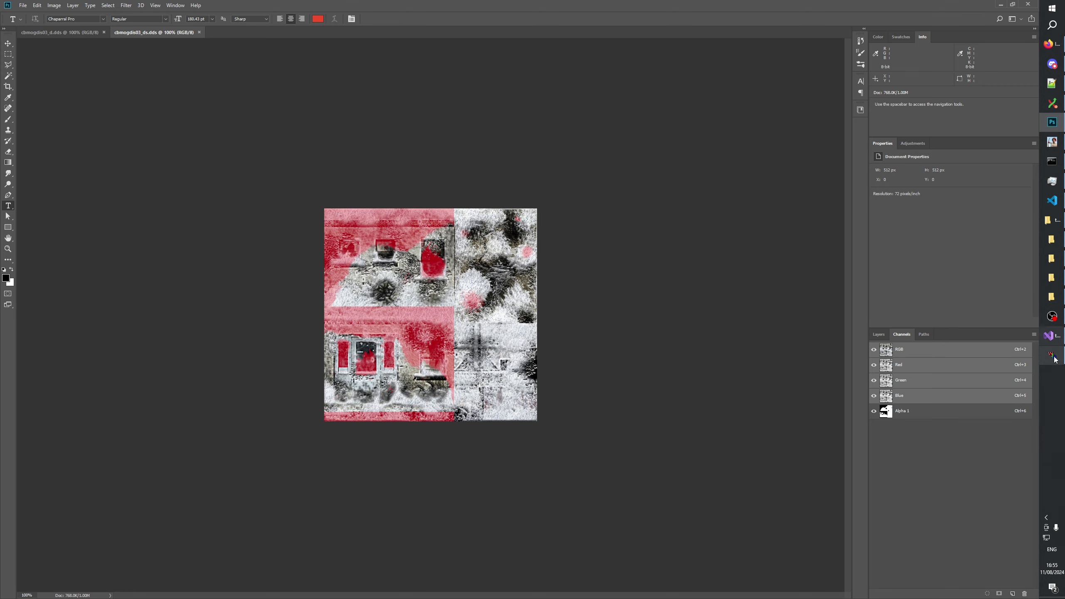
# Switch to W3D Viewer, start a new scene and load all models from CBMogdis03.W3D through CBMogdis03_SNG.W3D
pyautogui.click(1052, 355)
pyautogui.click(368, 95)
pyautogui.click(378, 95)
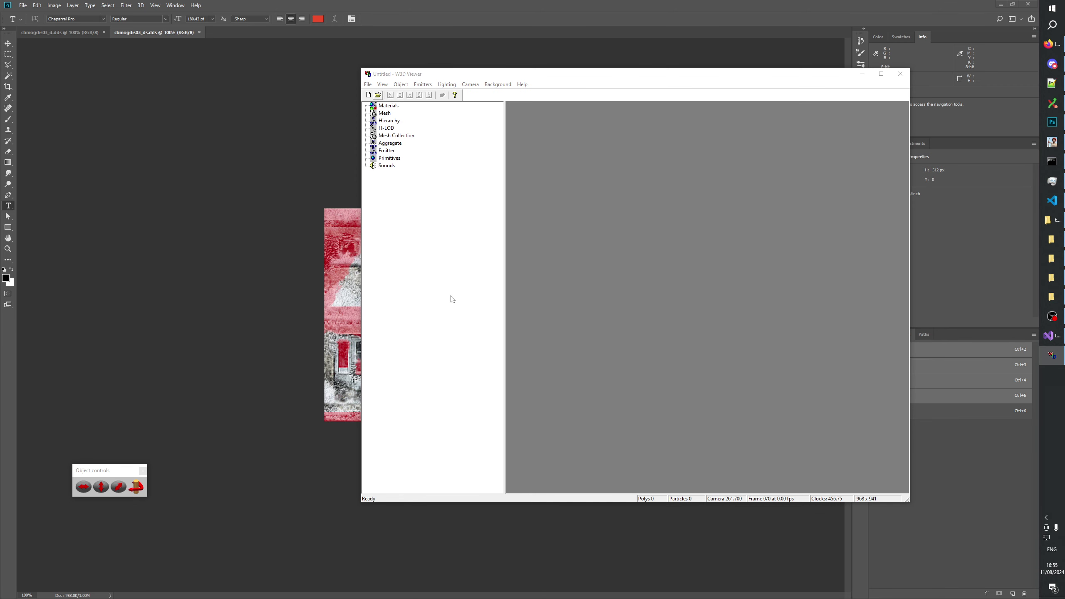
pyautogui.click(619, 351)
pyautogui.write('cbmogdis')
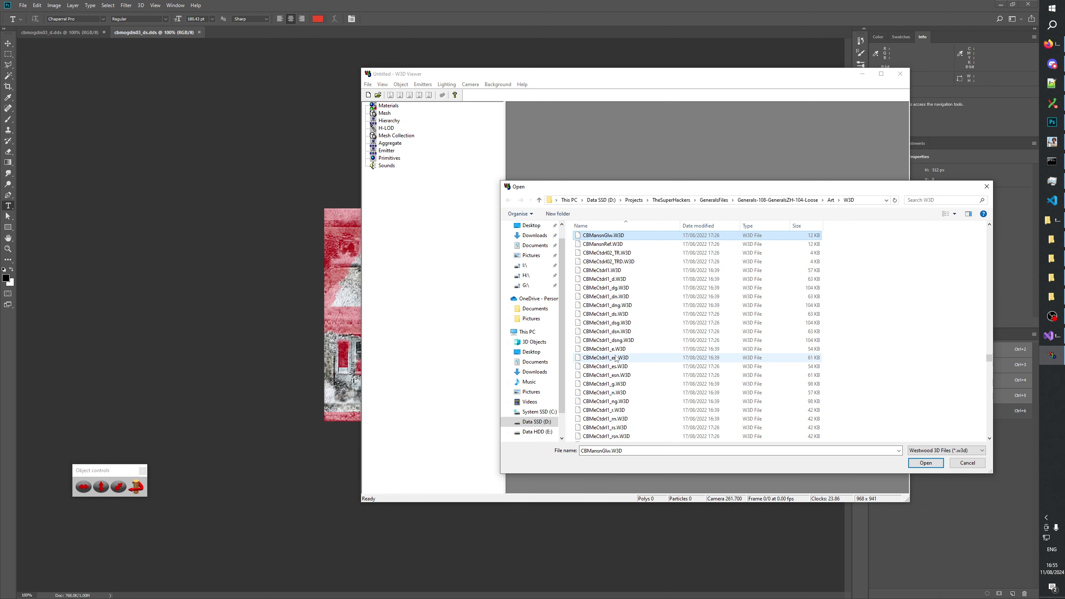
pyautogui.scroll(-10, 628, 360)
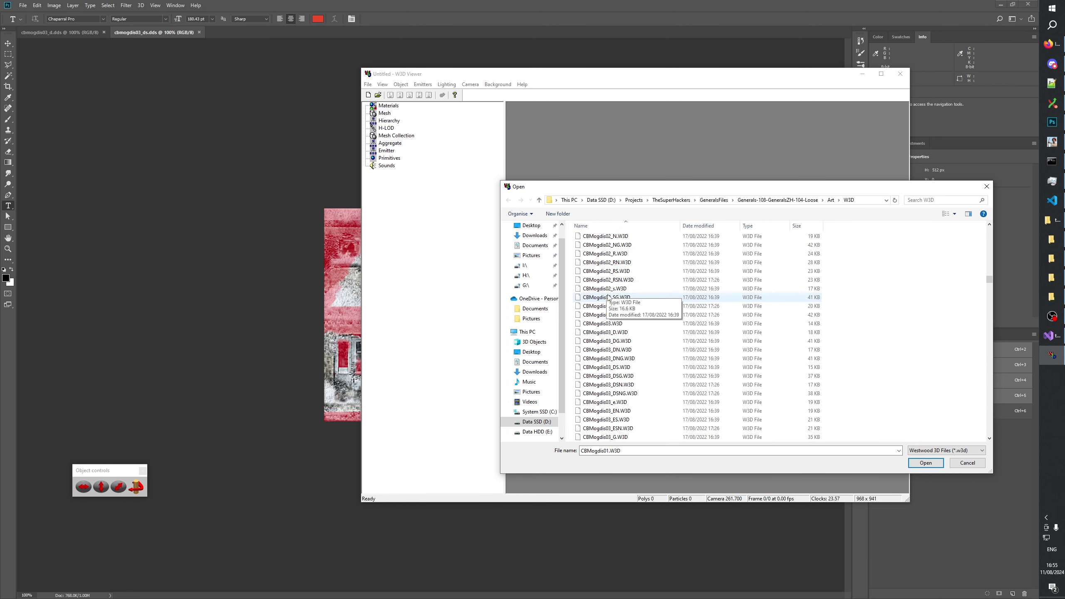
pyautogui.click(603, 325)
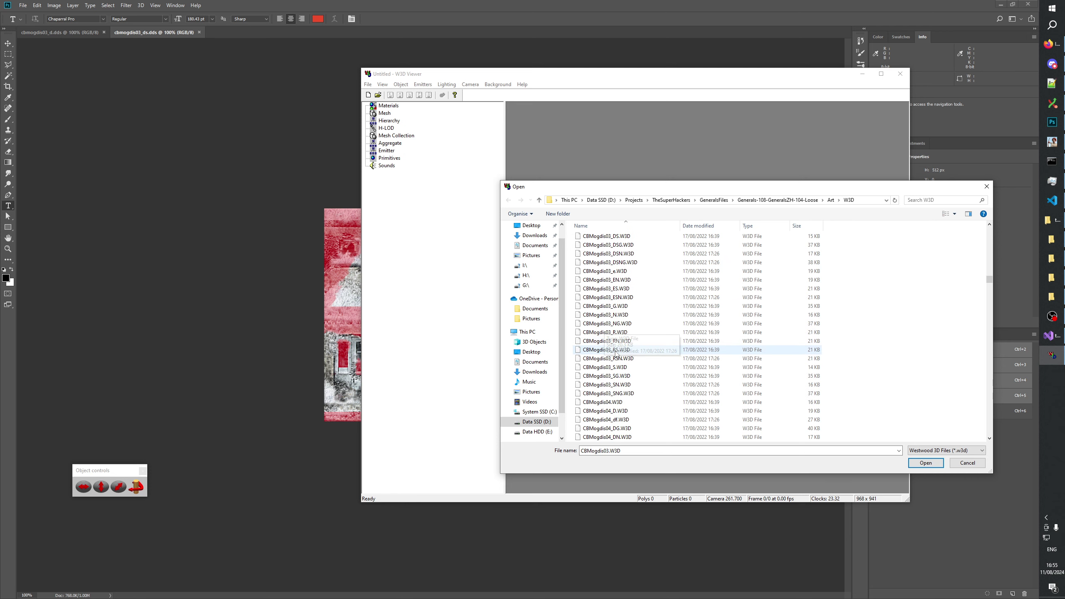
pyautogui.scroll(-5, 612, 378)
pyautogui.keyDown('shift'); pyautogui.click(614, 394); pyautogui.keyUp('shift')
pyautogui.click(926, 464)
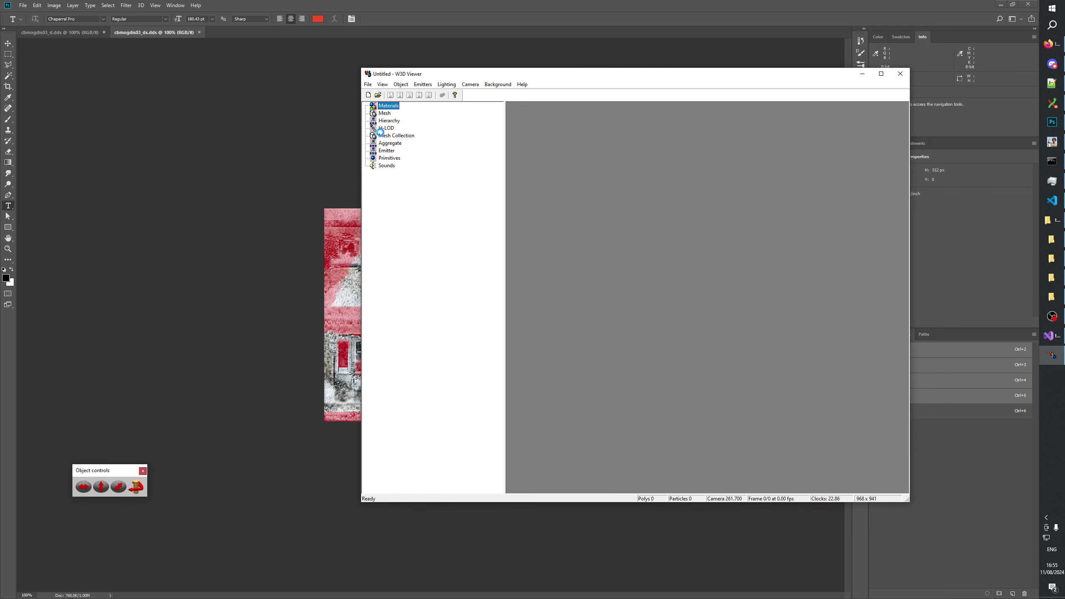
# Examine the damaged building models CBMOGDIS03_D and CBMOGDIS03_DS from an elevated angle
pyautogui.click(413, 135)
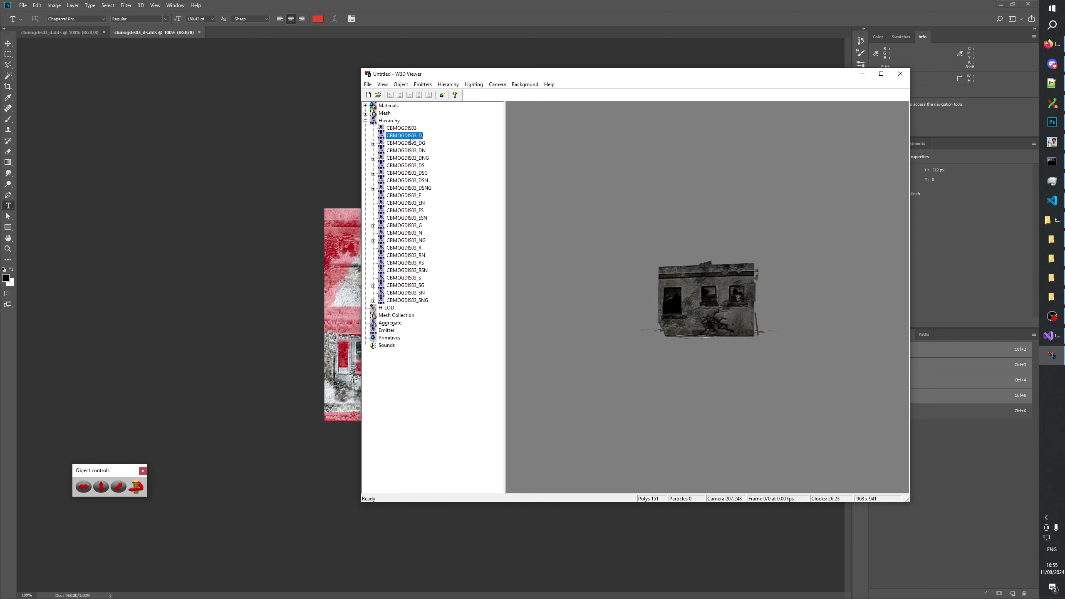
pyautogui.moveTo(709, 302); pyautogui.dragTo(558, 311)
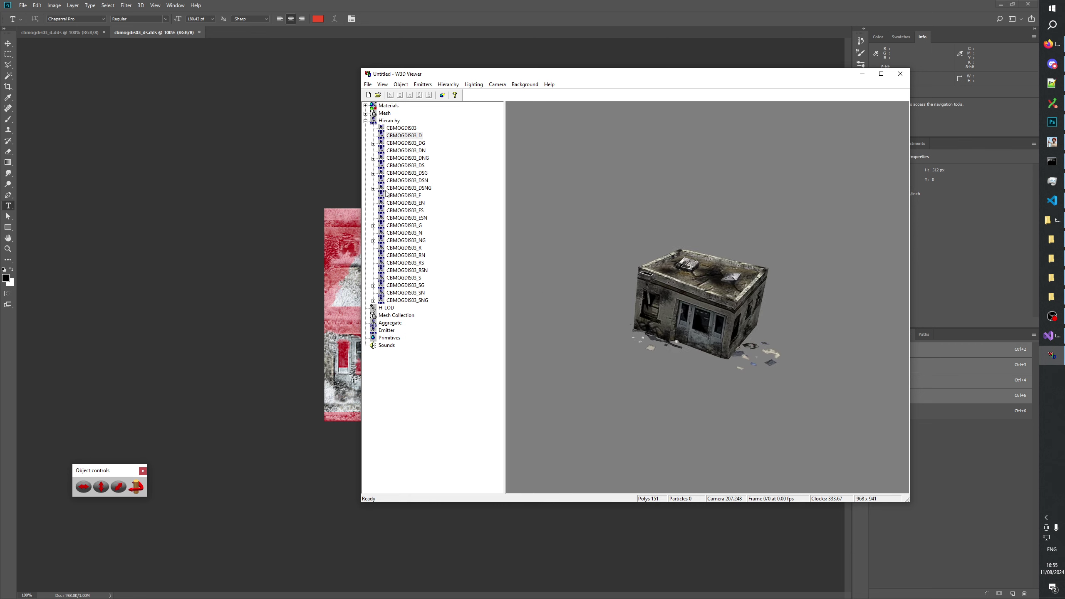
pyautogui.click(421, 166)
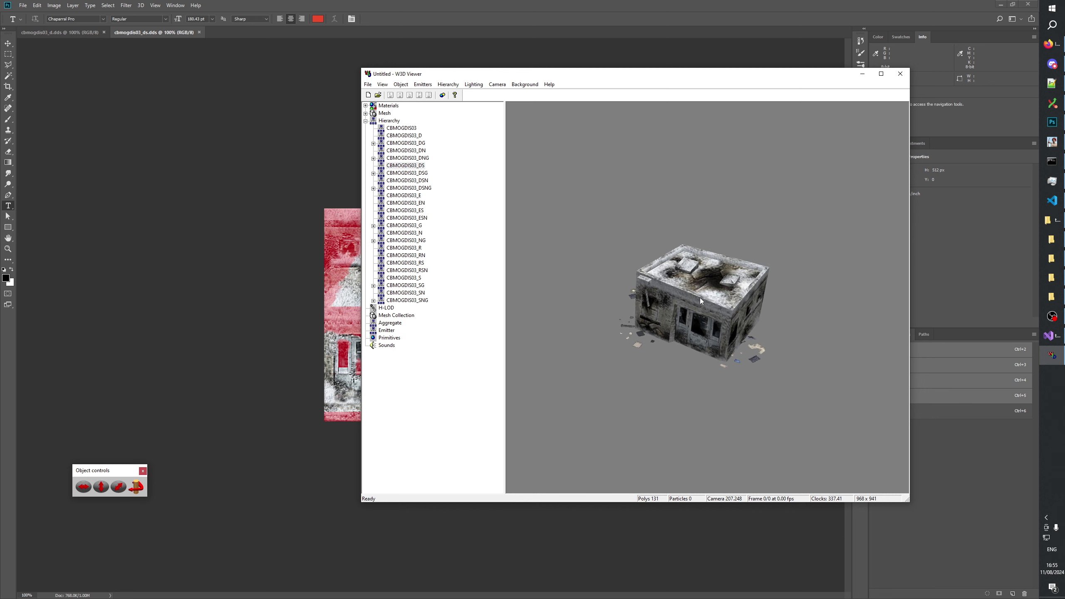
# Switch back to Photoshop and open cbmogdis03_ds.psd from the GenerateMip folder
pyautogui.click(538, 4)
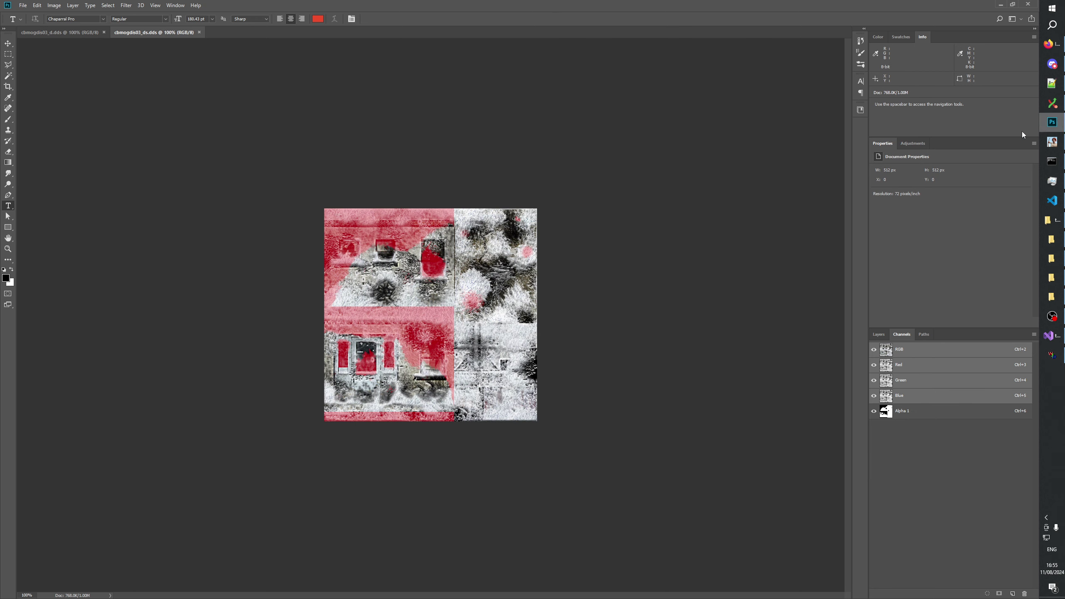
pyautogui.click(1050, 257)
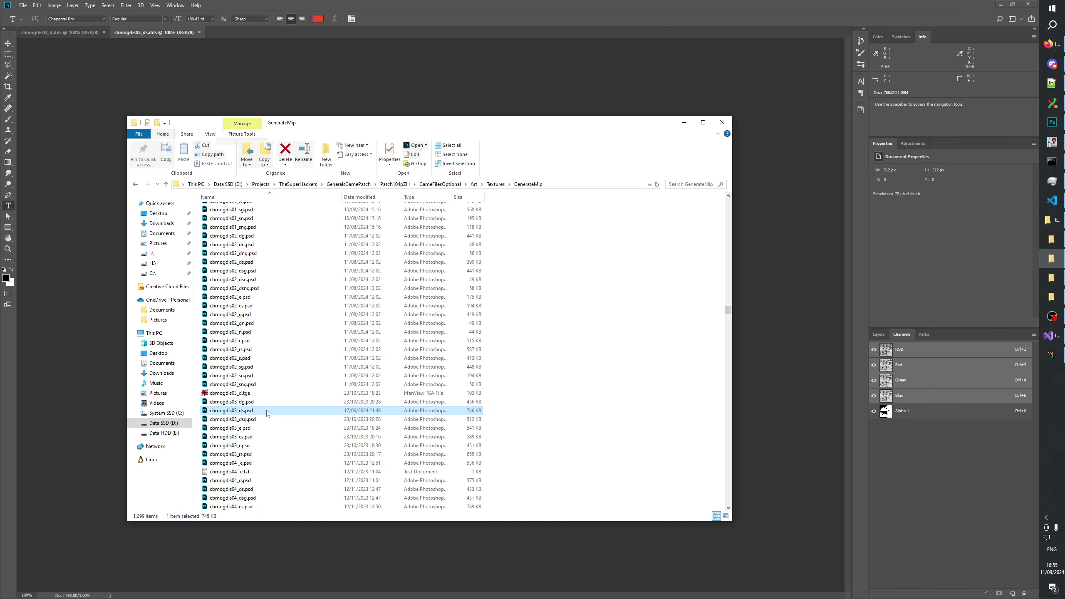
pyautogui.moveTo(262, 411); pyautogui.dragTo(399, 36)
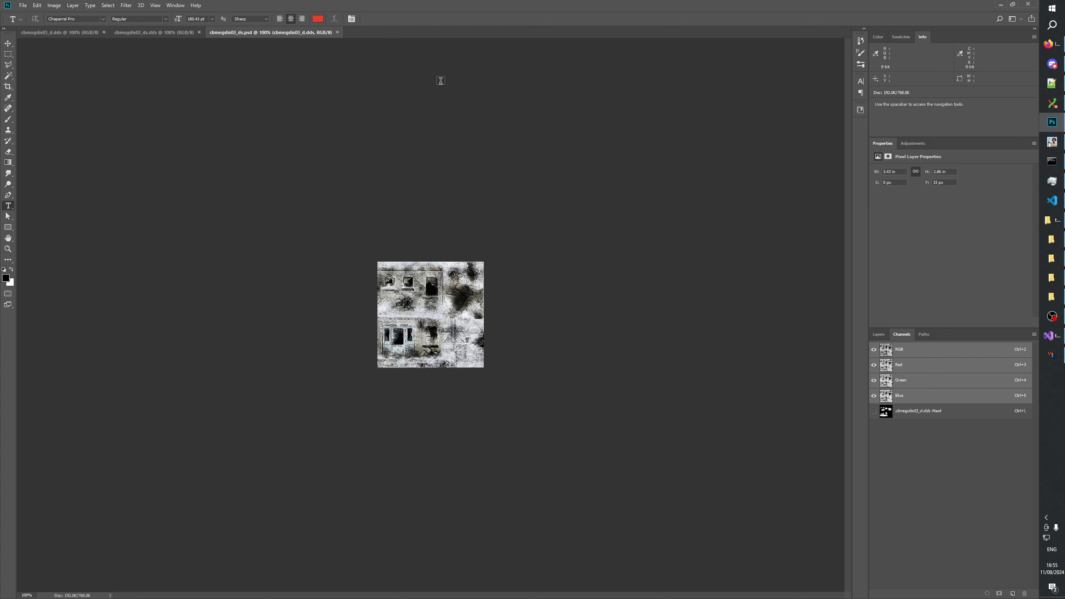
# Inspect the layer stack of cbmogdis03_ds.psd with no layer selected, and reveal the file in Explorer
pyautogui.click(878, 334)
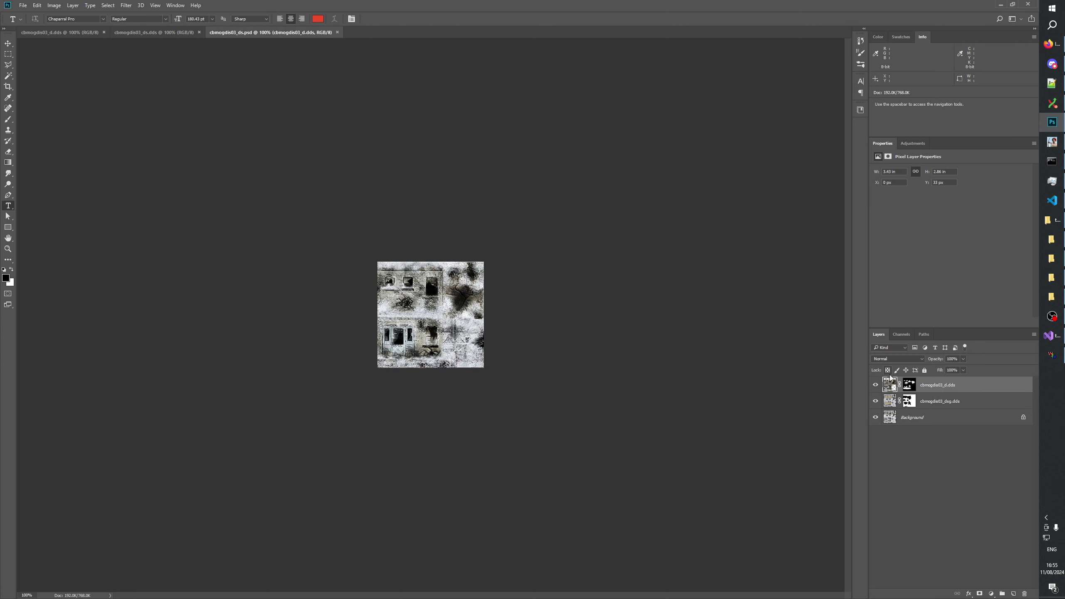
pyautogui.click(915, 468)
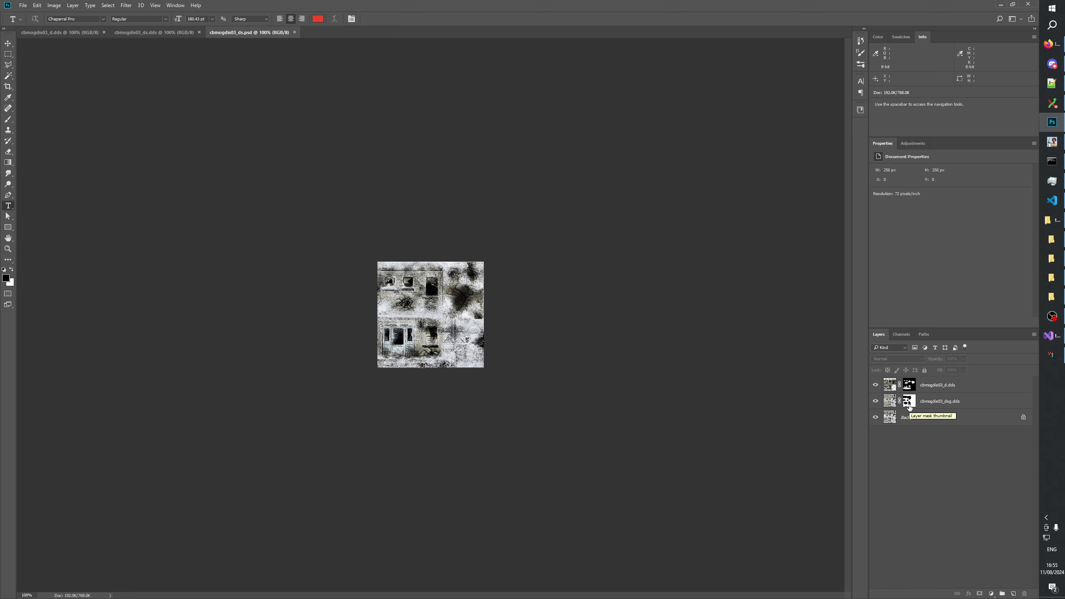
pyautogui.rightClick(296, 33)
pyautogui.click(318, 122)
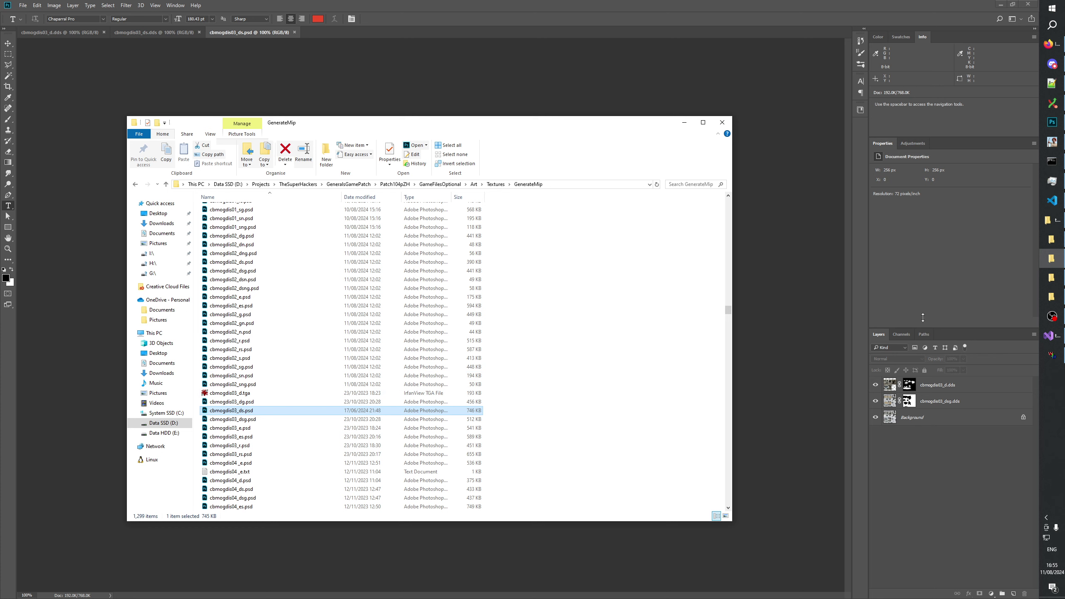
# Switch to Notepad++ and copy the line "Removes obsolete alpha channel" to the end of the cbmogdis03_ds entry in TextureChangelog.txt
pyautogui.click(1052, 121)
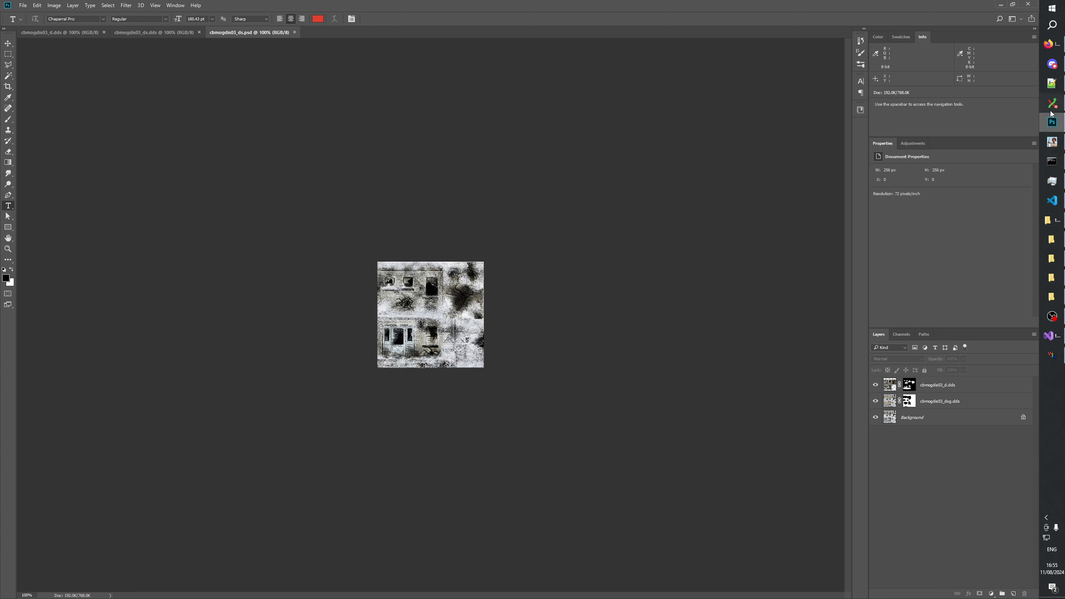
pyautogui.click(1052, 83)
pyautogui.click(98, 285)
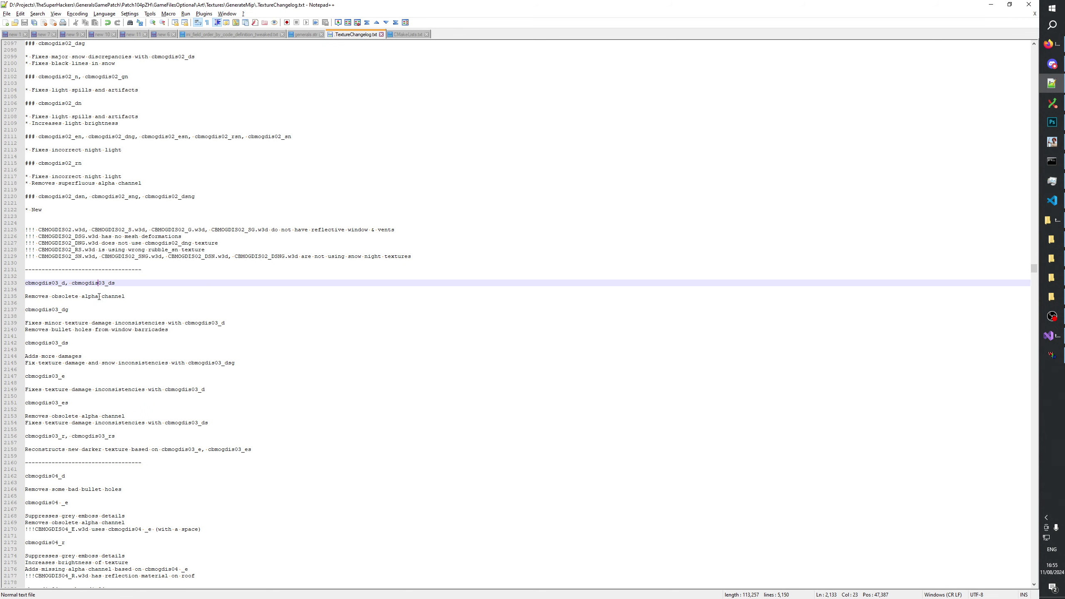
pyautogui.moveTo(125, 296); pyautogui.dragTo(1, 297)
pyautogui.hotkey('ctrl', 'c')
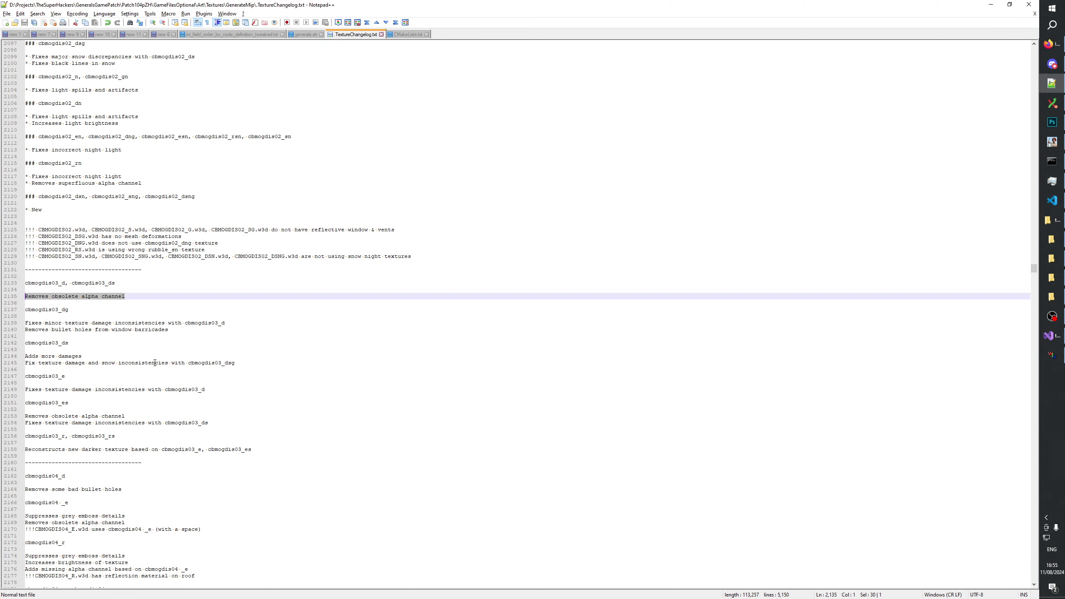
pyautogui.click(257, 363)
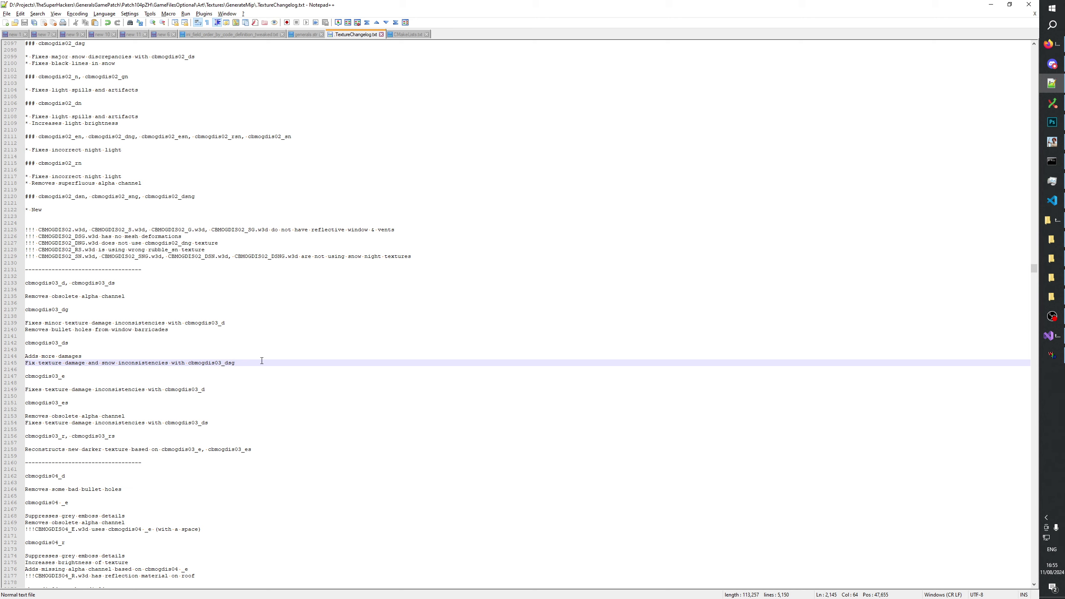
pyautogui.press('Return')
pyautogui.hotkey('ctrl', 'v')
# Remove cbmogdis03_ds from the combined "cbmogdis03_d, cbmogdis03_ds" heading, leaving only cbmogdis03_d, and save the changelog
pyautogui.doubleClick(98, 283)
pyautogui.press('BackSpace')
pyautogui.press('BackSpace')
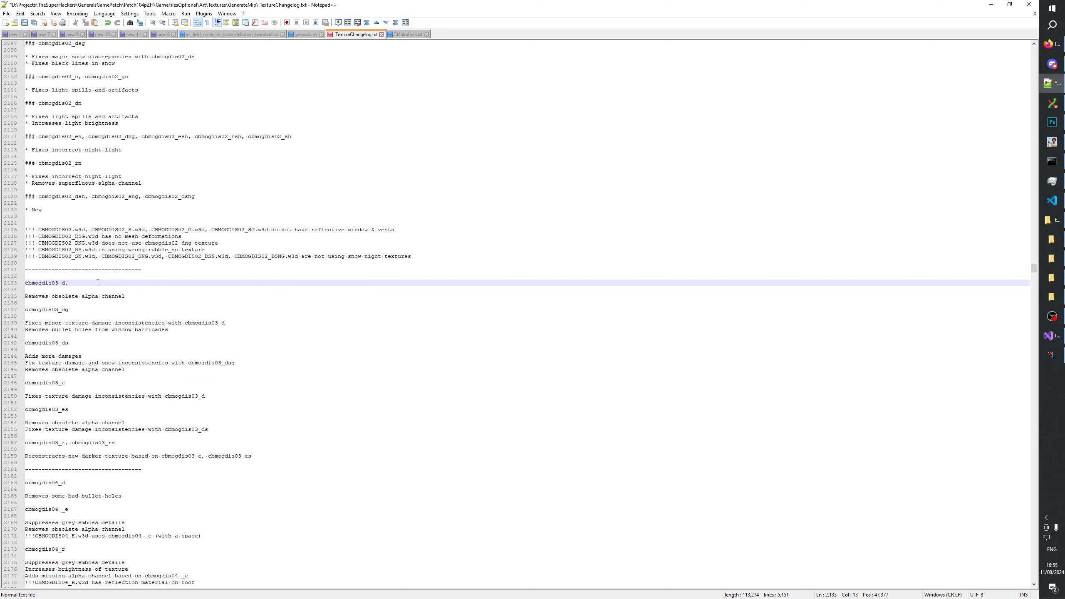
pyautogui.click(97, 345)
pyautogui.hotkey('ctrl', 's')
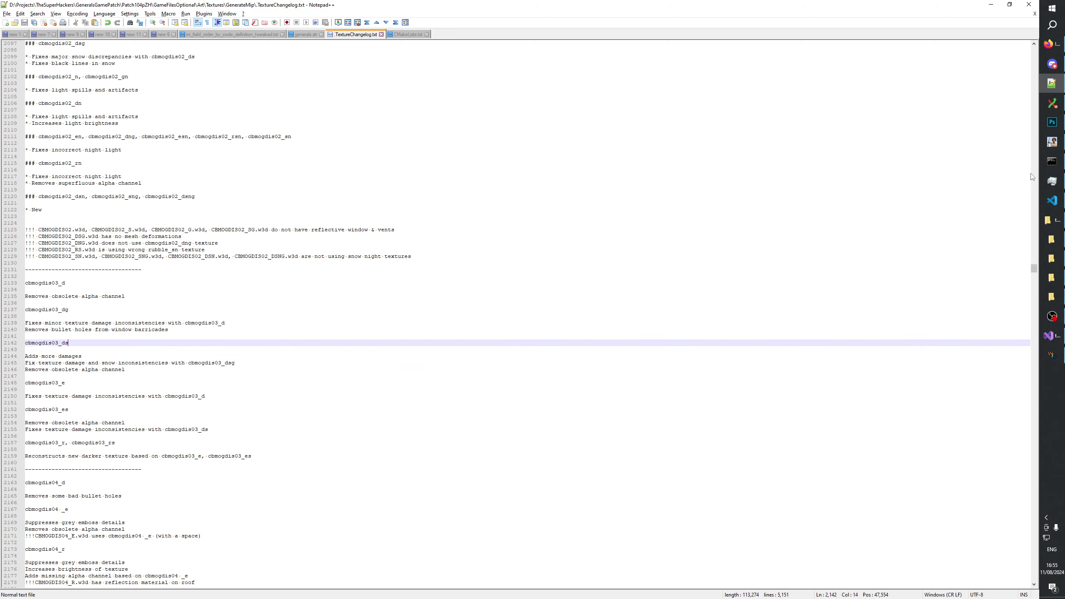
# Switch to Explorer's GenerateMip folder and check the dimensions and pixel format of cbmogdis03_d.tga
pyautogui.click(1052, 259)
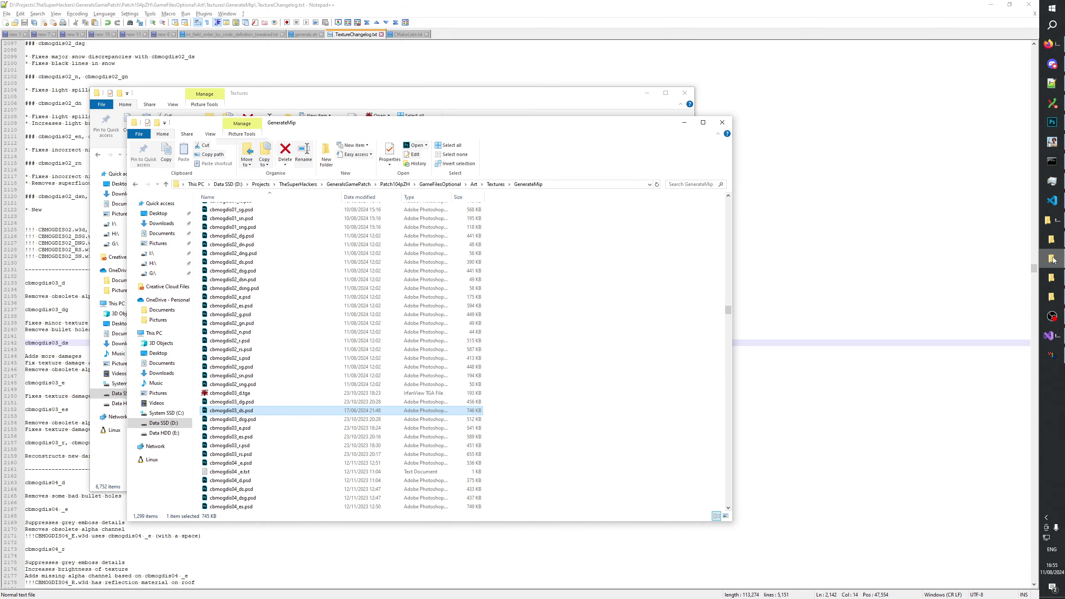
pyautogui.click(237, 394)
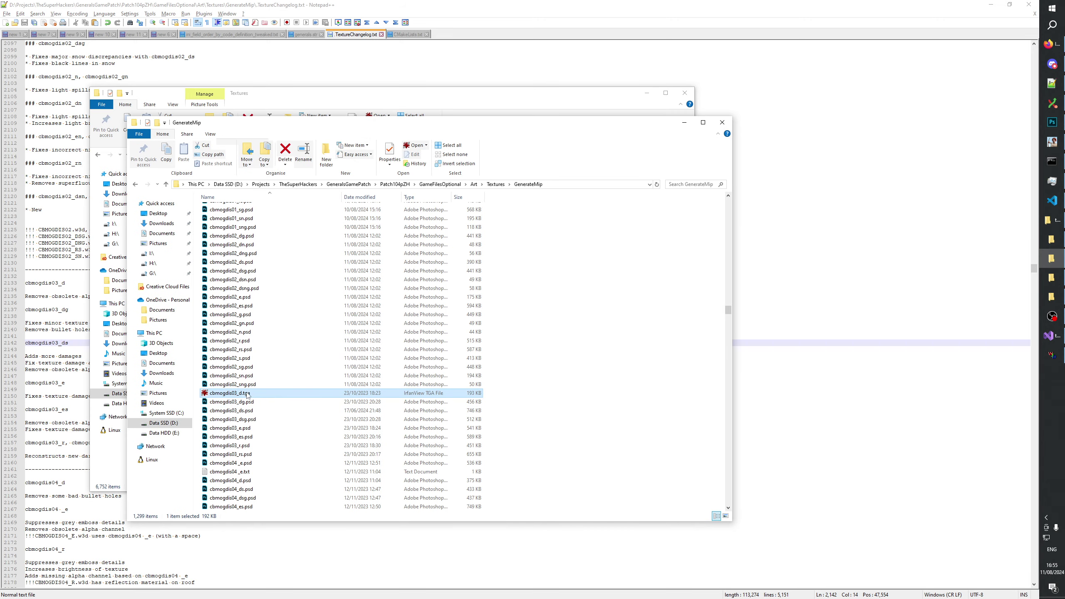
pyautogui.hotkey('alt', 'Tab')
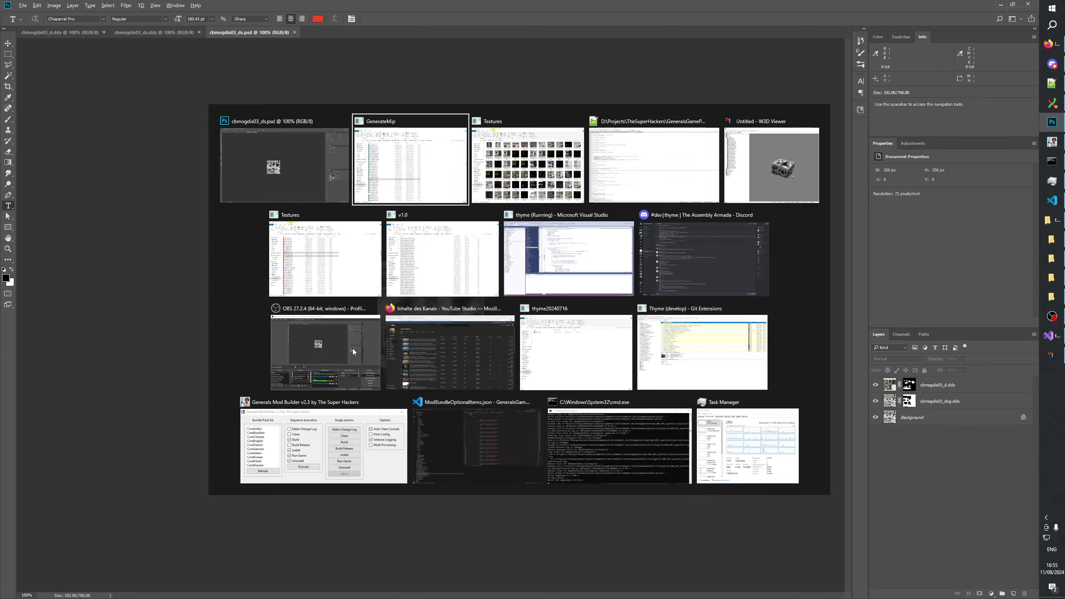
pyautogui.click(265, 394)
pyautogui.moveTo(240, 396)
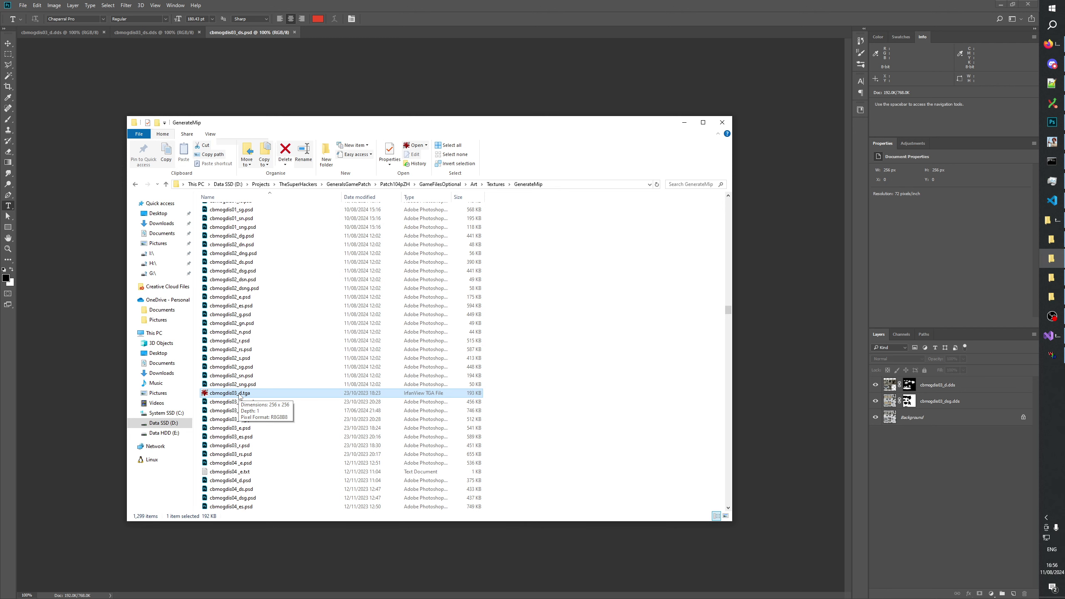
# Copy the DDS textures from cbmogdis03.dds through cbmogdis03_sg.dds out of the _TEST Textures folder into the GenerateMip folder
pyautogui.click(1053, 243)
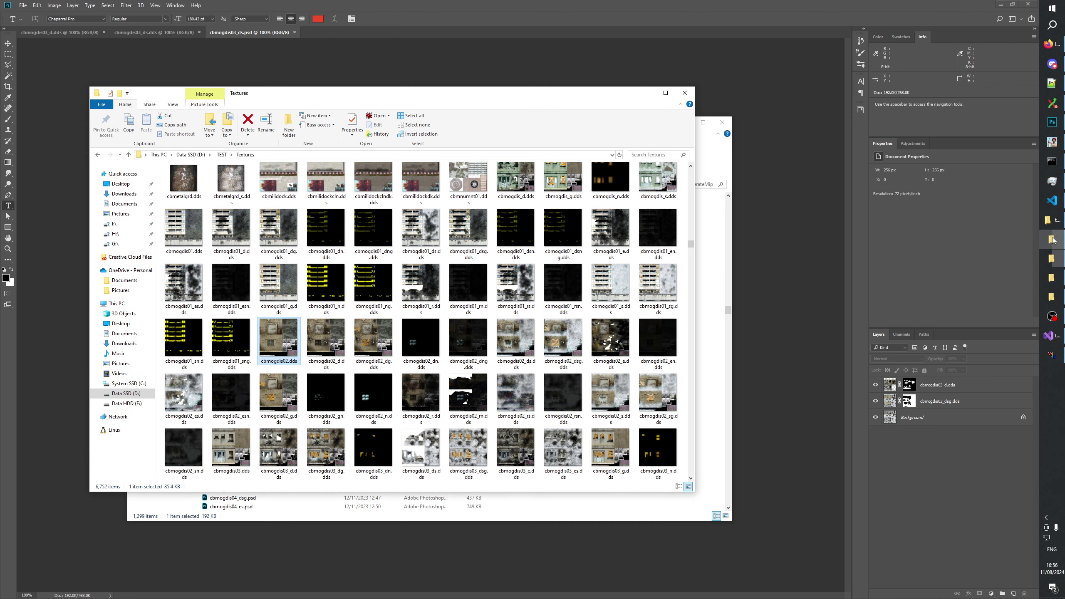
pyautogui.click(558, 353)
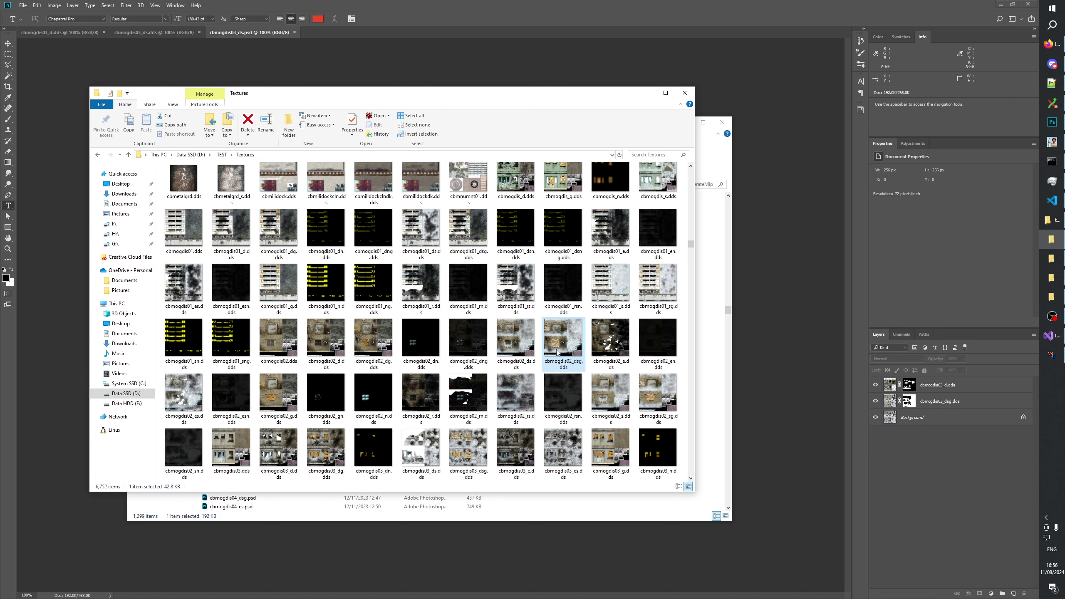
pyautogui.click(560, 394)
pyautogui.click(561, 447)
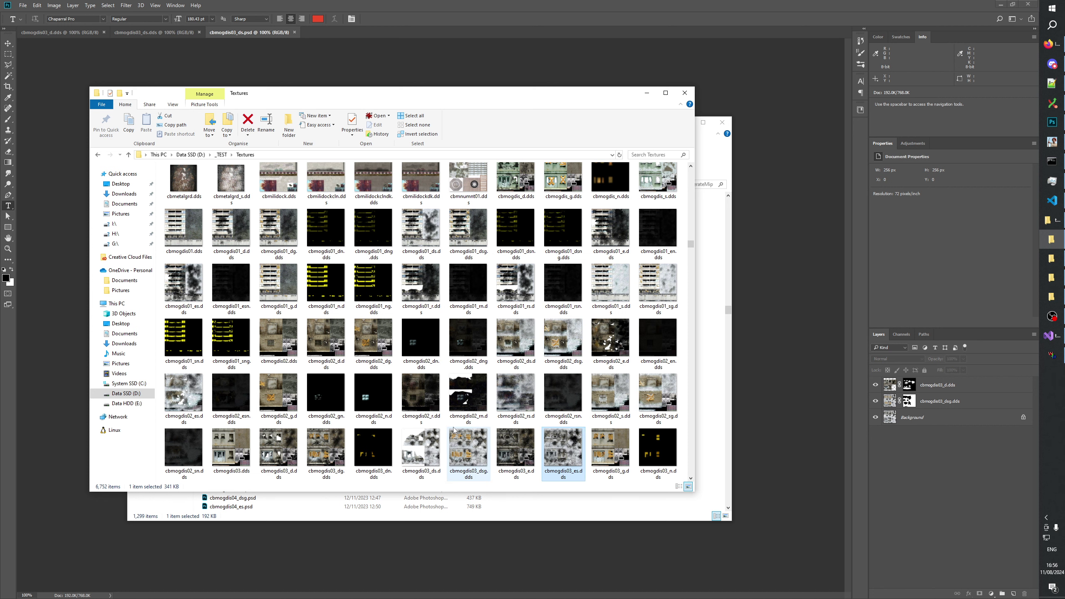
pyautogui.scroll(-3, 455, 430)
pyautogui.click(421, 288)
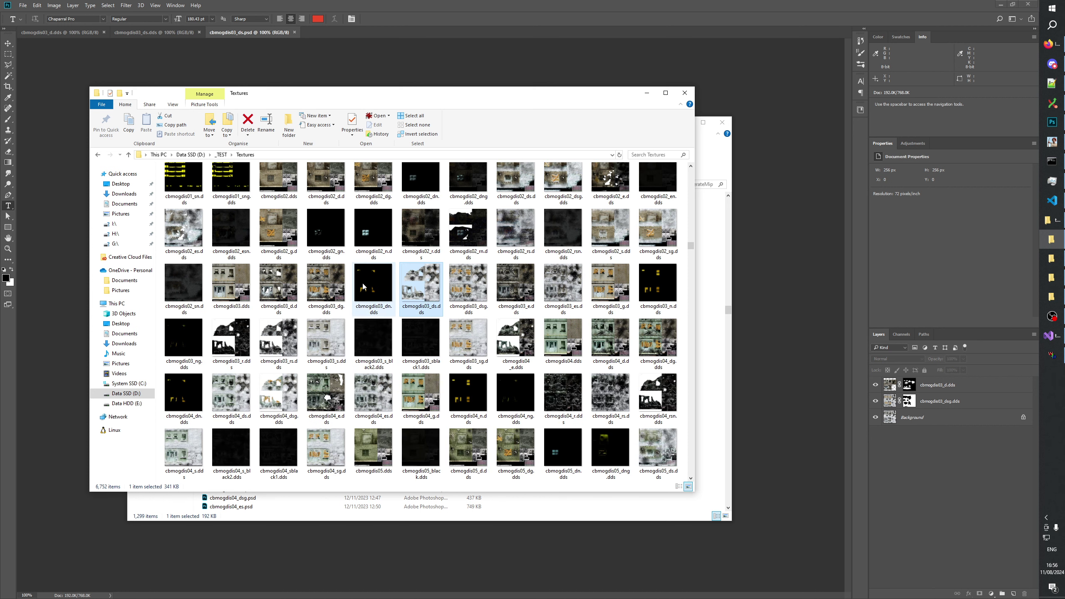
pyautogui.click(225, 291)
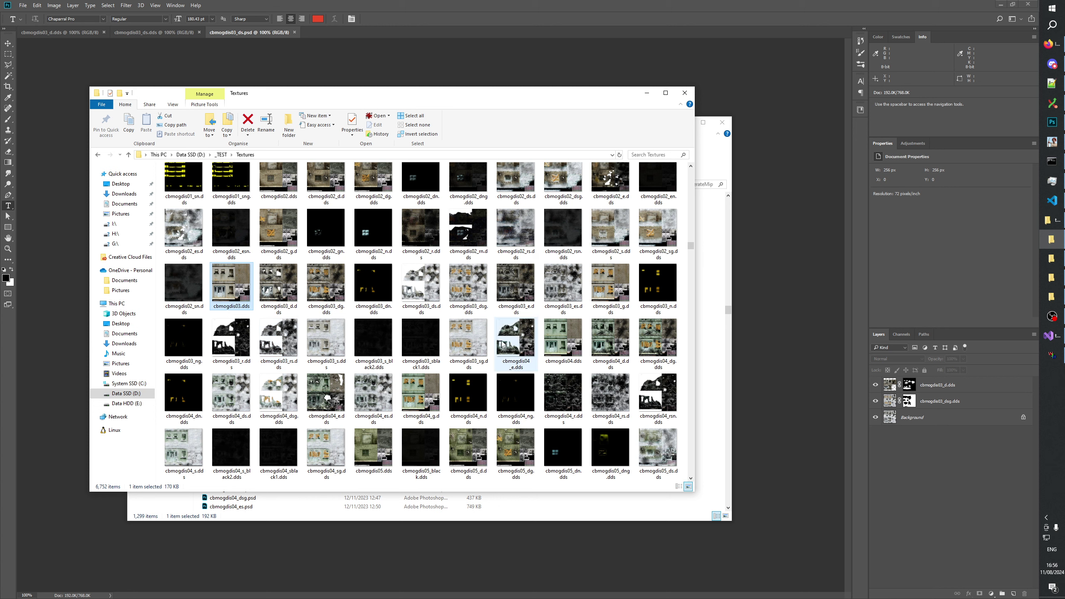
pyautogui.keyDown('shift'); pyautogui.click(472, 347); pyautogui.keyUp('shift')
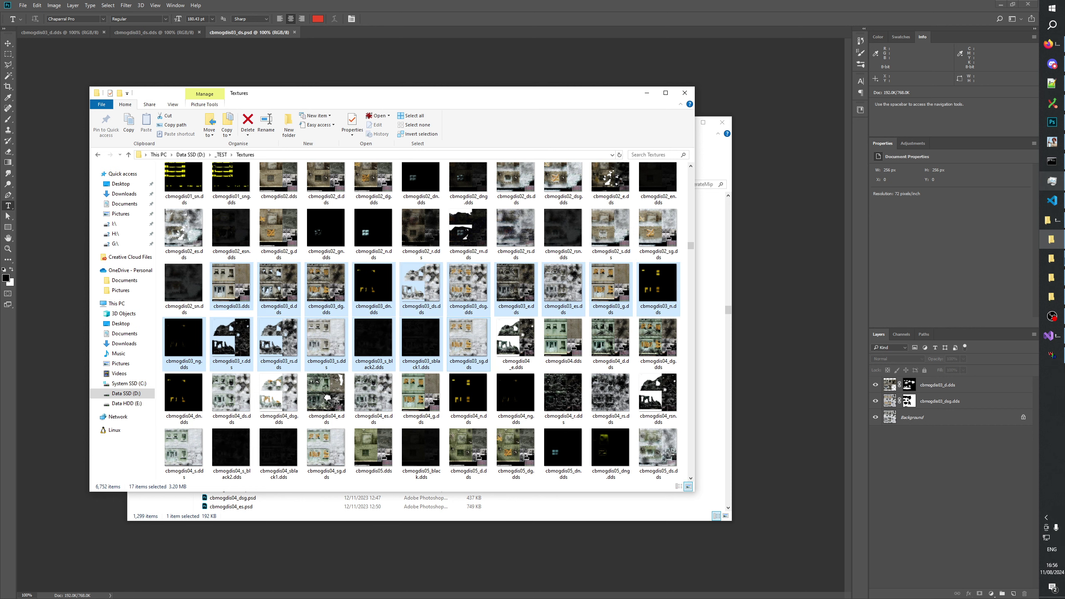
pyautogui.click(1052, 258)
pyautogui.click(619, 378)
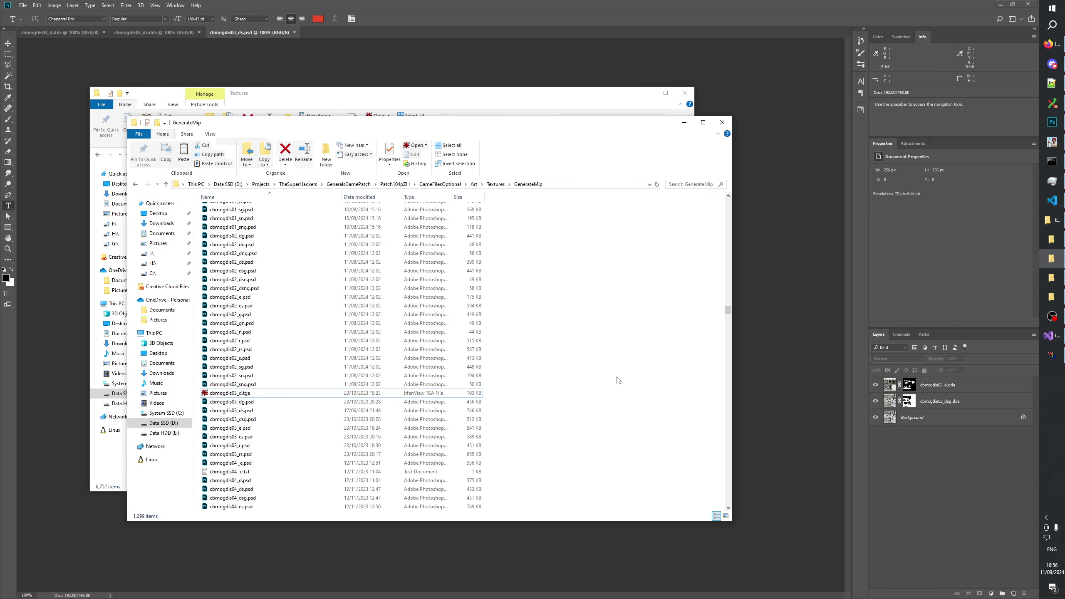
pyautogui.hotkey('ctrl', 'v')
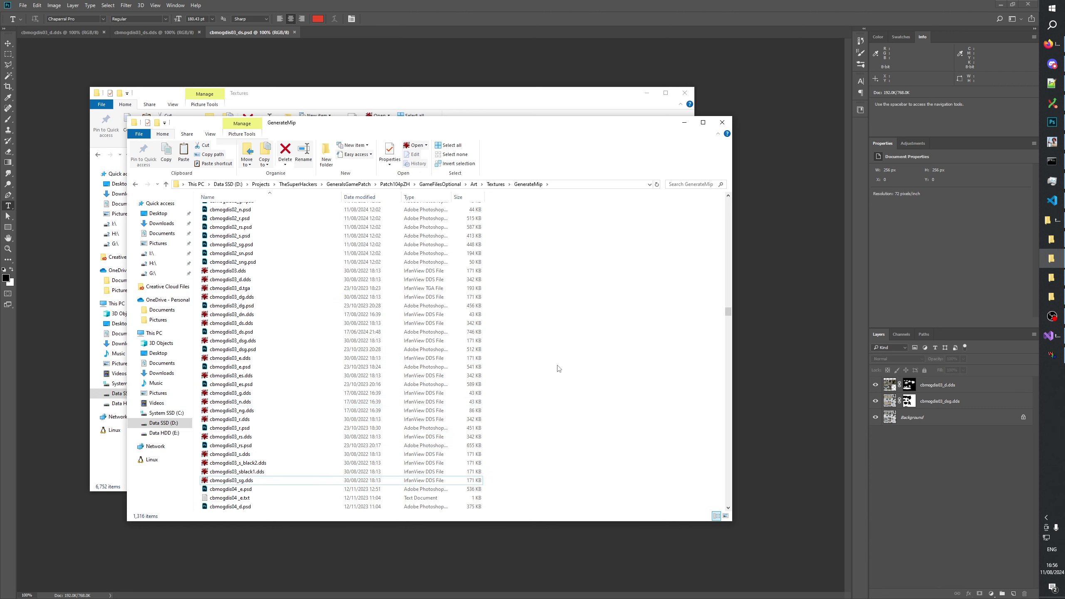
pyautogui.click(248, 410)
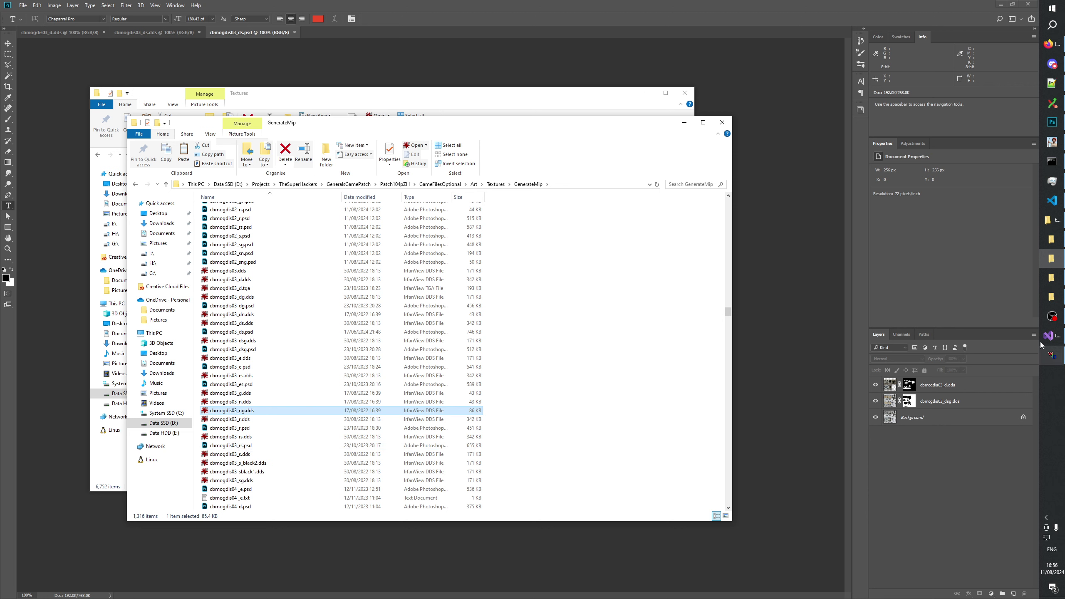
# Switch to W3D Viewer and compare the materials cbmogdis03_s_black2.tga and cbmogdis03_sblack1.tga
pyautogui.click(1052, 357)
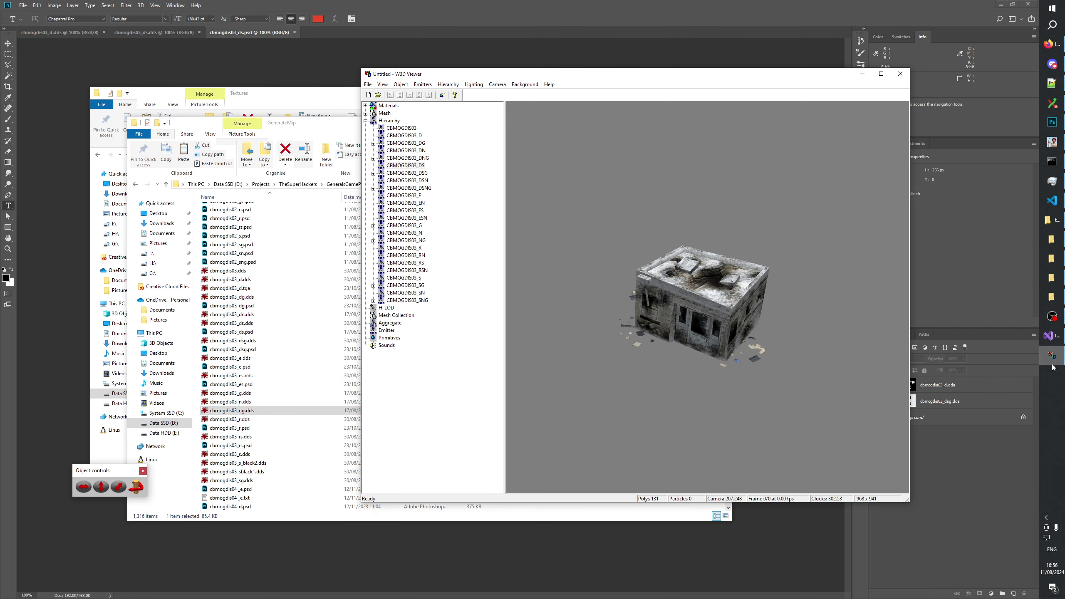
pyautogui.click(366, 106)
pyautogui.click(426, 225)
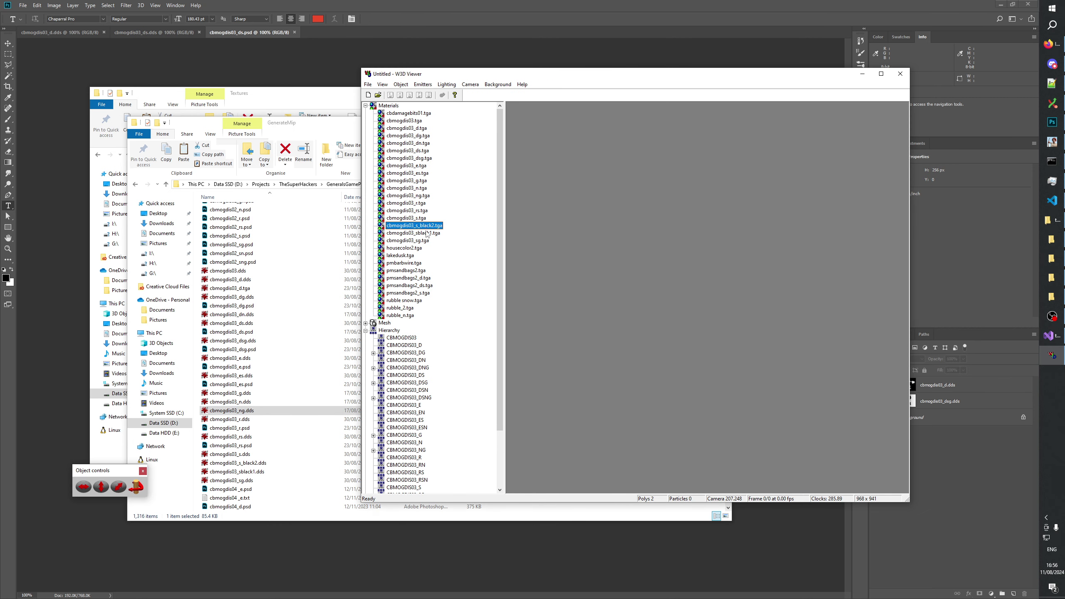
pyautogui.click(424, 234)
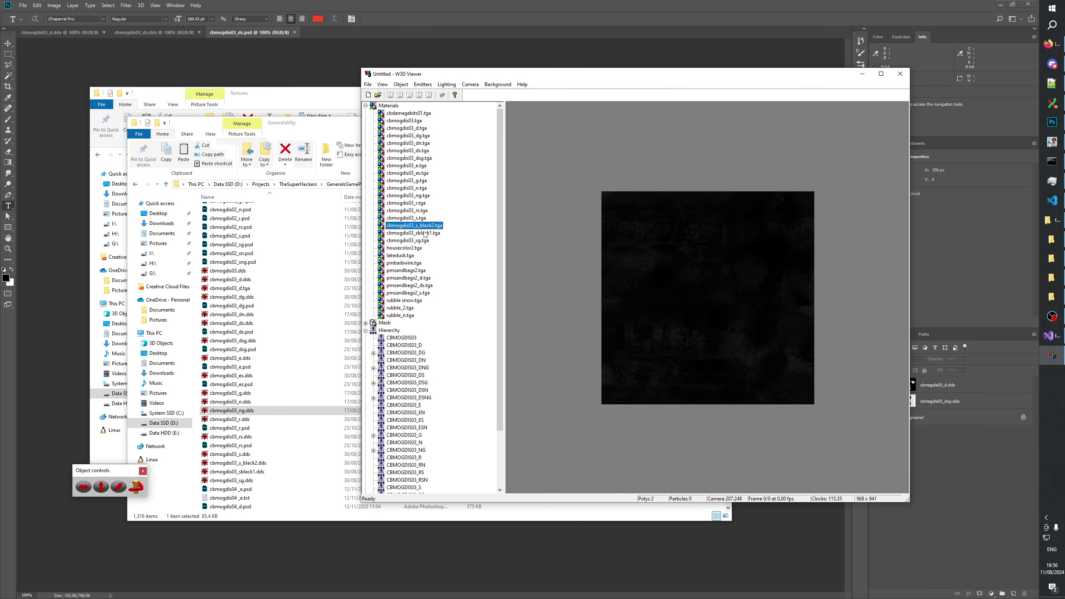
pyautogui.click(422, 227)
pyautogui.click(418, 234)
pyautogui.click(416, 227)
pyautogui.click(416, 234)
pyautogui.click(416, 227)
pyautogui.click(414, 234)
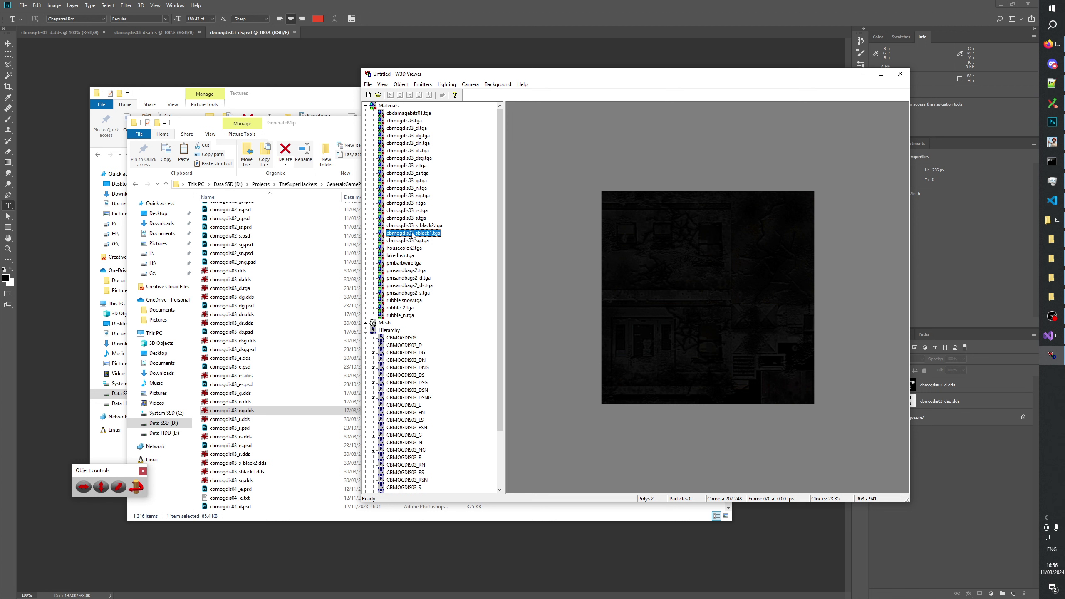
# Compare the E, EN, ES, RN, RS and RSN variants of the CBMOGDIS03 model, and select cbmogdis03_s_black2.dds in the GenerateMip folder
pyautogui.scroll(-3, 413, 236)
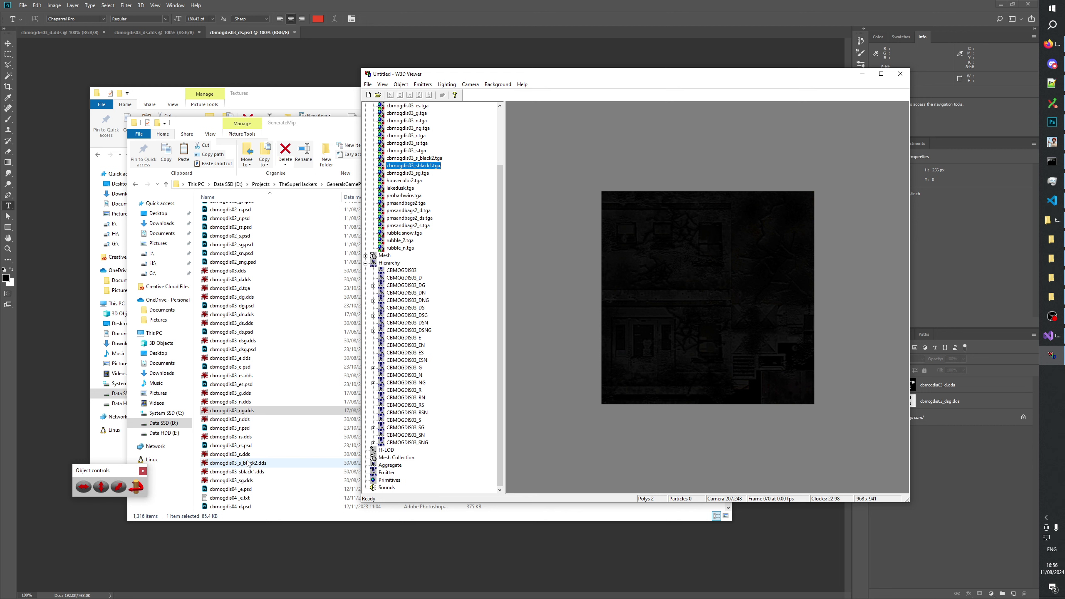
pyautogui.click(420, 405)
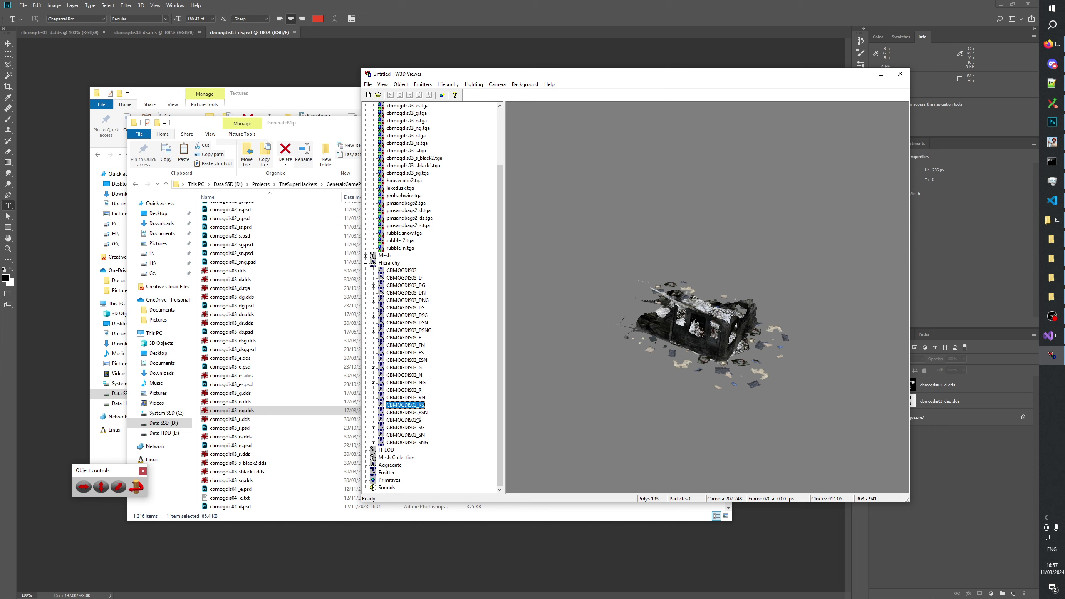
pyautogui.click(418, 413)
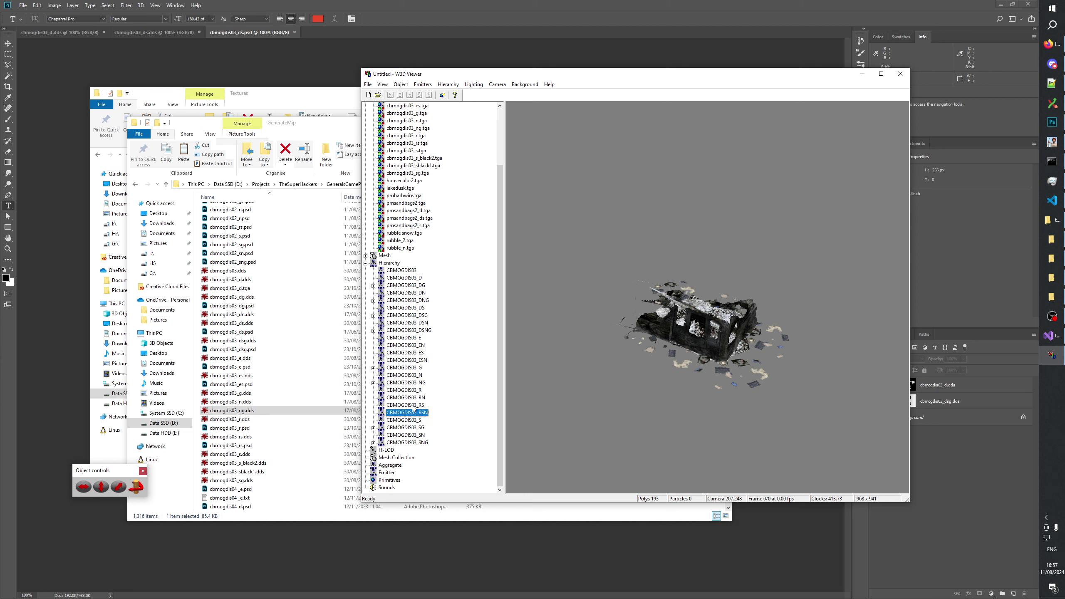
pyautogui.click(413, 405)
pyautogui.click(414, 353)
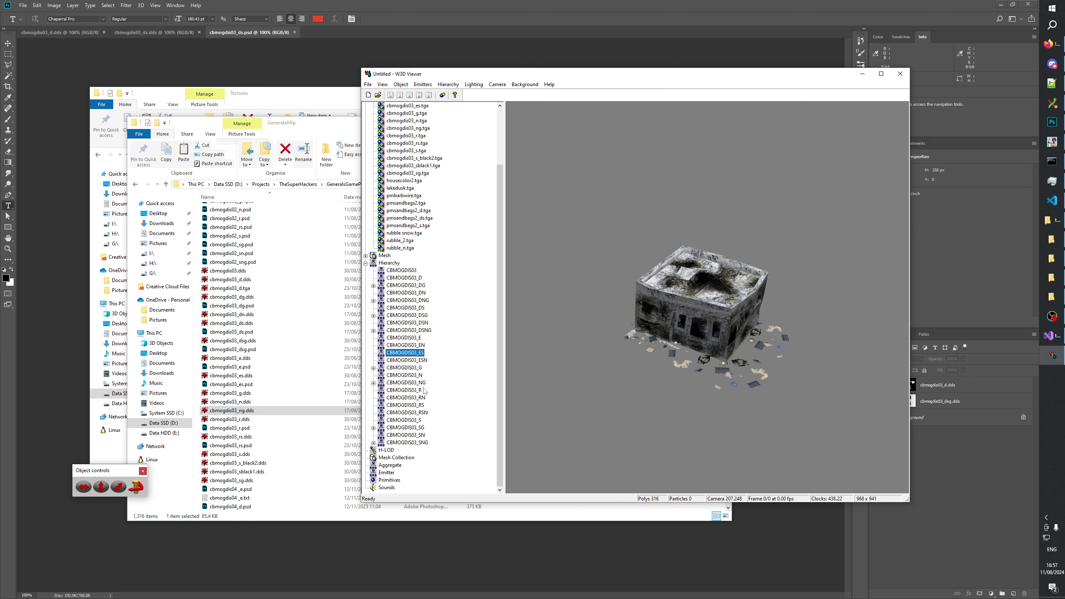
pyautogui.click(421, 397)
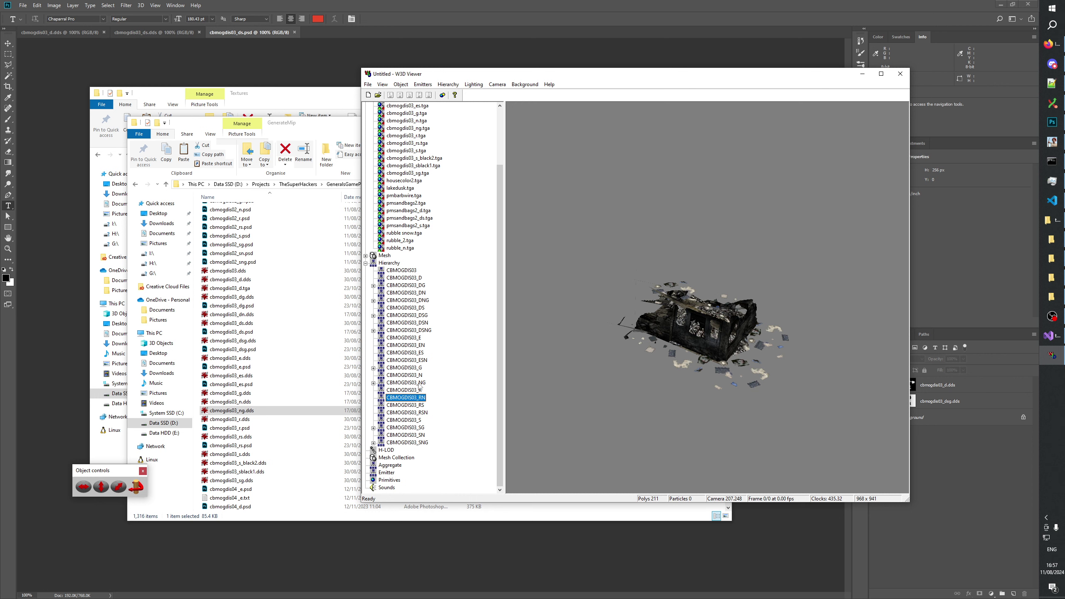
pyautogui.click(417, 339)
pyautogui.press('Down')
pyautogui.press('Down')
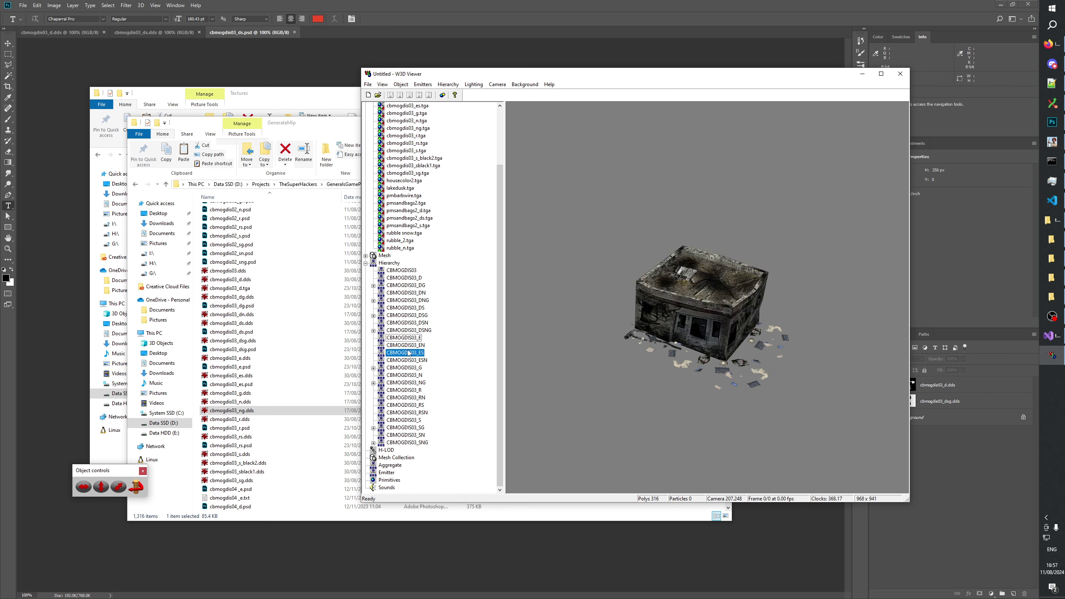
pyautogui.click(410, 345)
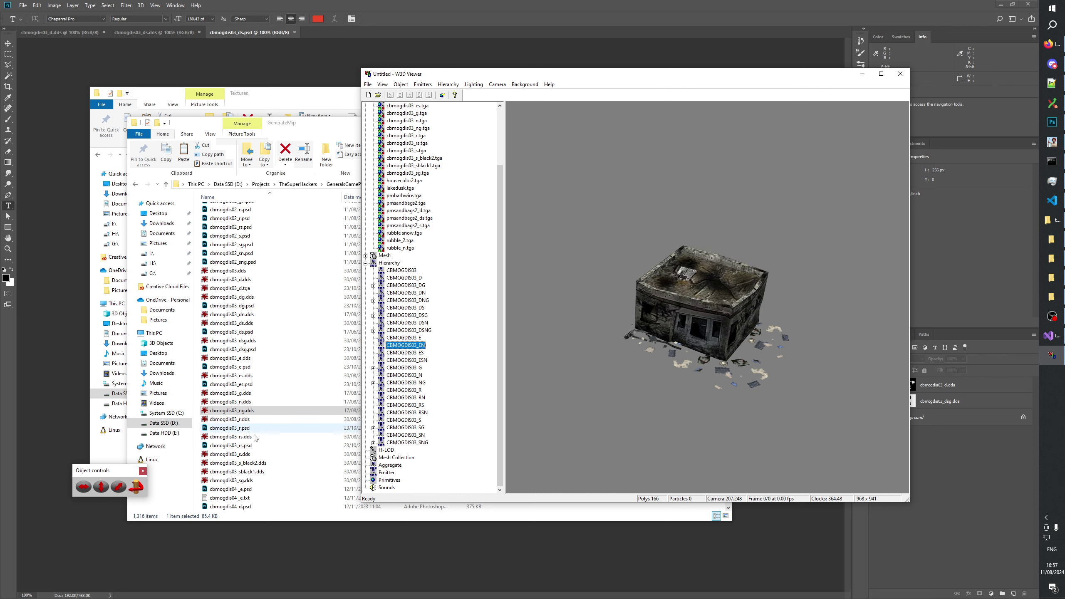
pyautogui.click(243, 471)
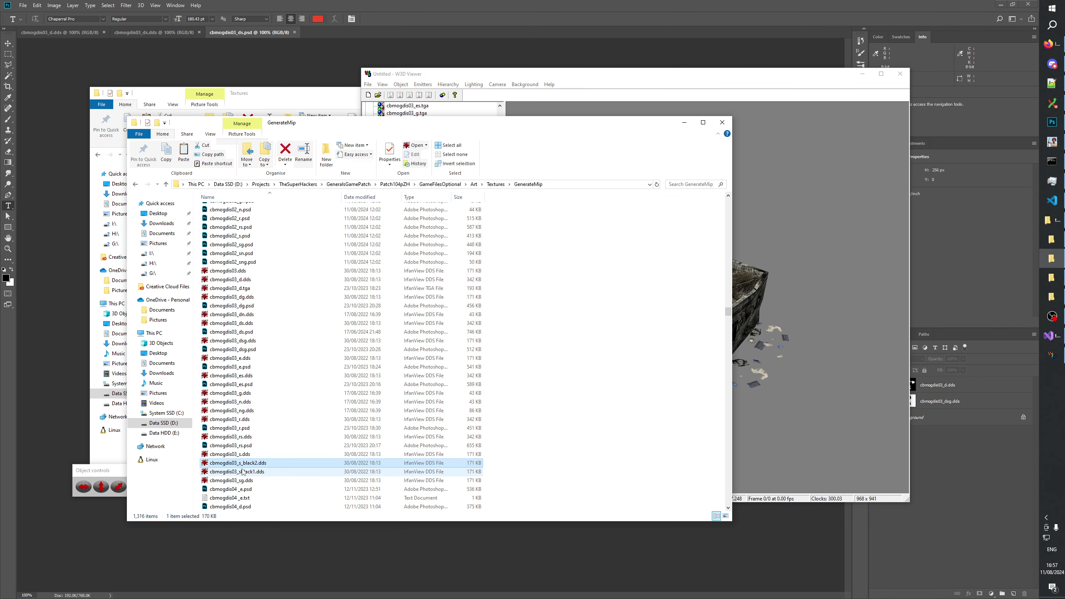
pyautogui.click(237, 464)
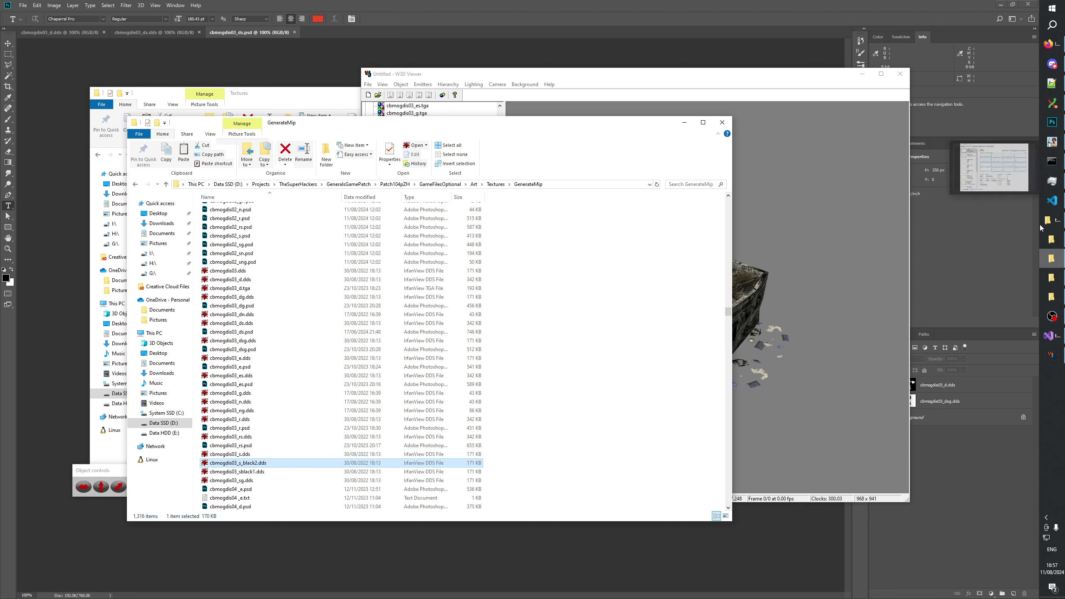
# Switch to Visual Studio Code and duplicate the cbmogdis02_rn and cbmogdis02_rsn black16px.tga entries directly below the originals in ModBundleOptionalItems.json
pyautogui.click(1041, 207)
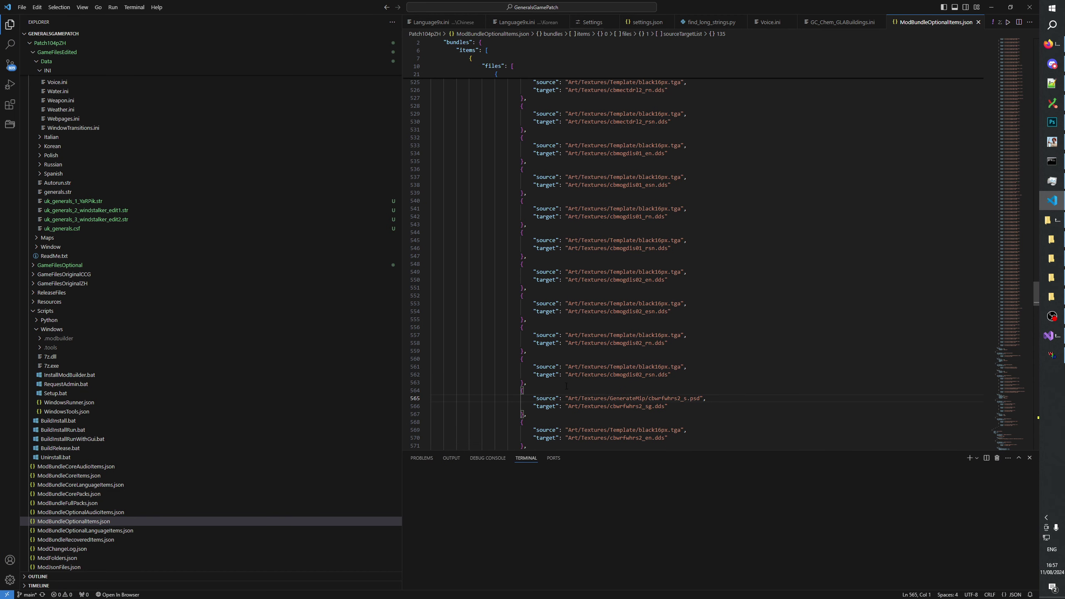
pyautogui.moveTo(566, 386); pyautogui.dragTo(419, 327)
pyautogui.hotkey('ctrl', 'c')
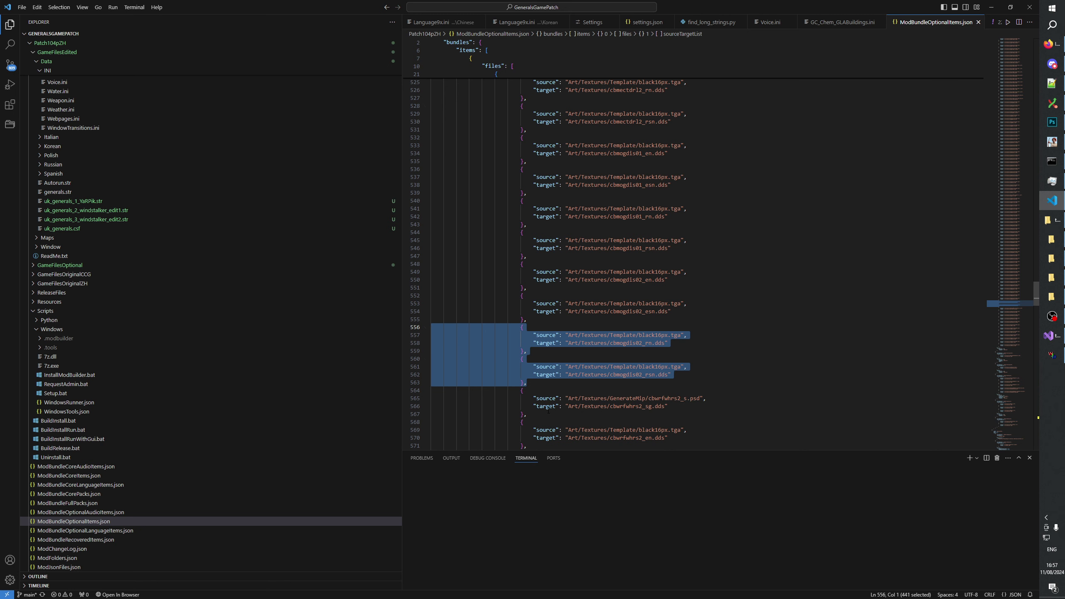
pyautogui.click(542, 381)
pyautogui.hotkey('ctrl', 'v')
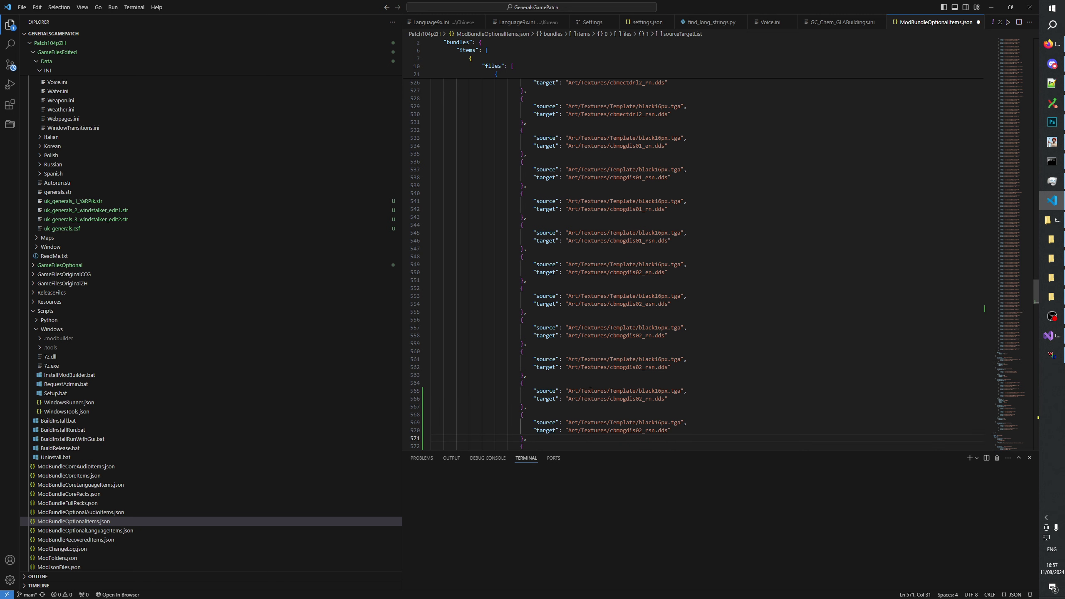
# Copy the base name of cbmogdis03_s_black2.dds from the GenerateMip folder into the target of the first duplicated black16px.tga entry
pyautogui.hotkey('alt', 'Tab')
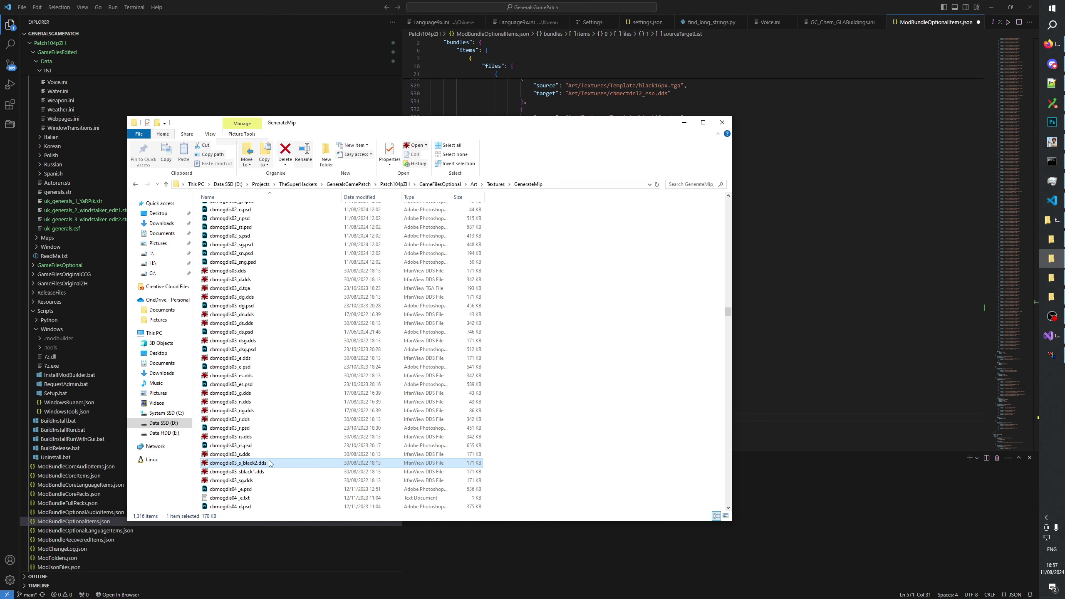
pyautogui.press('F2')
pyautogui.hotkey('ctrl', 'c')
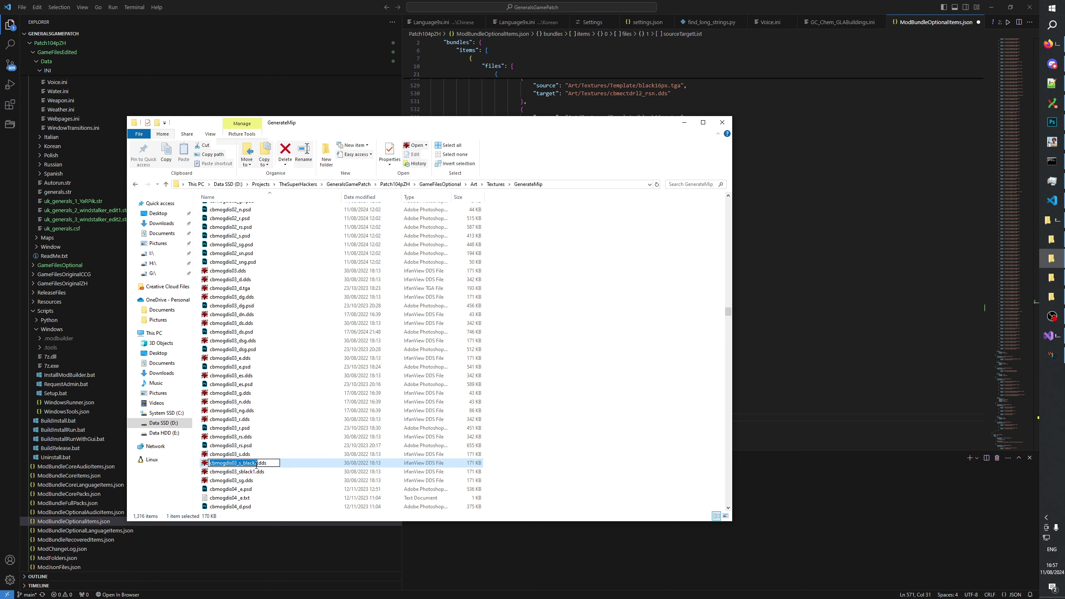
pyautogui.hotkey('alt', 'Tab')
pyautogui.hotkey('alt', 'Tab')
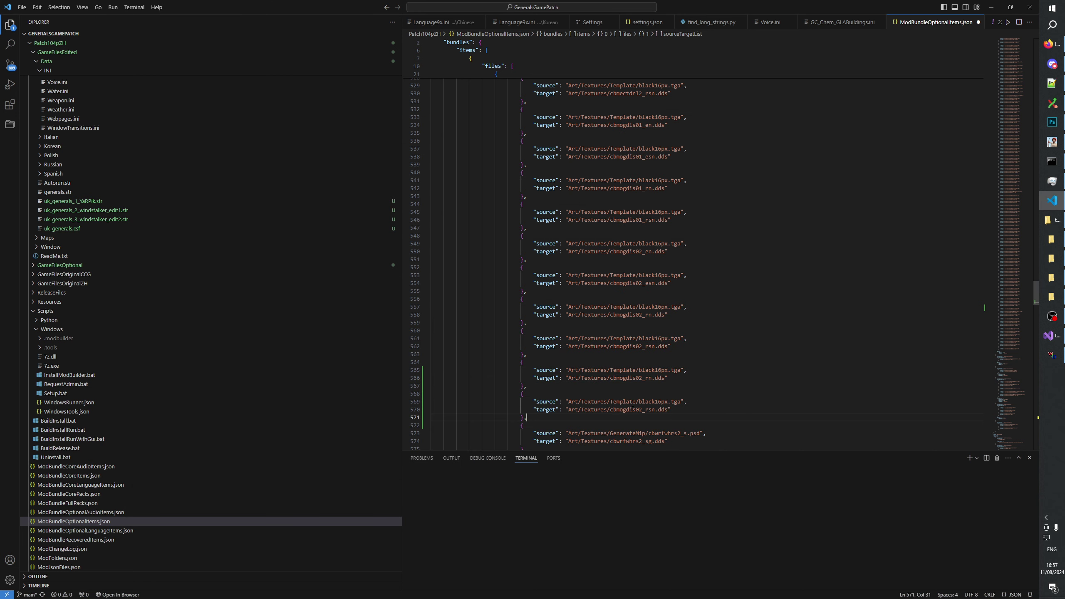
pyautogui.doubleClick(627, 379)
pyautogui.hotkey('ctrl', 'v')
# Copy the base name of cbmogdis03_sblack1.dds from the GenerateMip folder into the target of the second duplicated black16px.tga entry
pyautogui.hotkey('alt', 'Tab')
pyautogui.click(237, 473)
pyautogui.press('F2')
pyautogui.hotkey('ctrl', 'c')
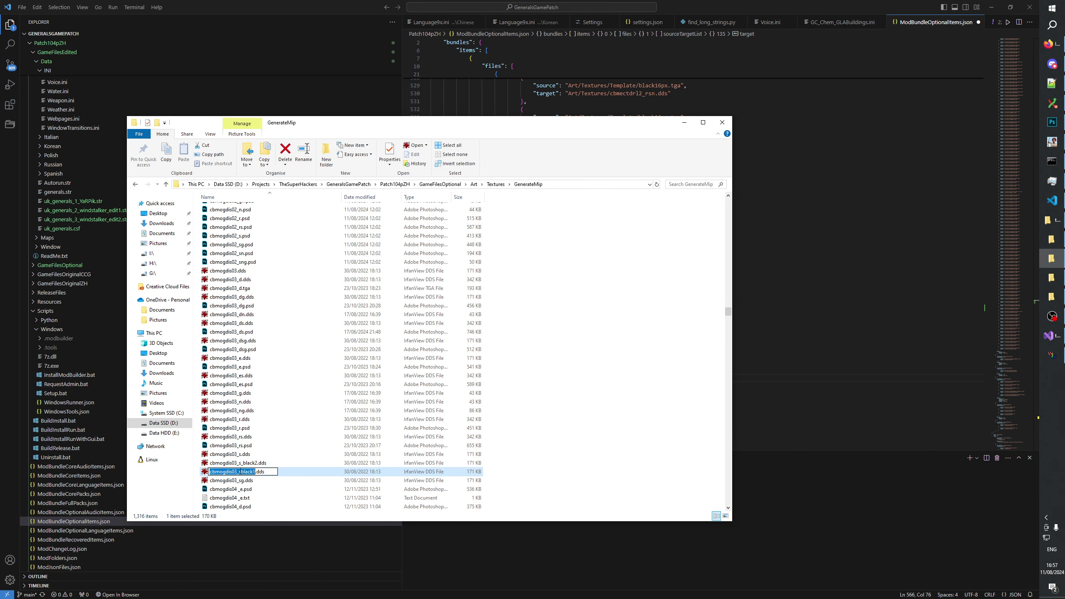
pyautogui.click(797, 338)
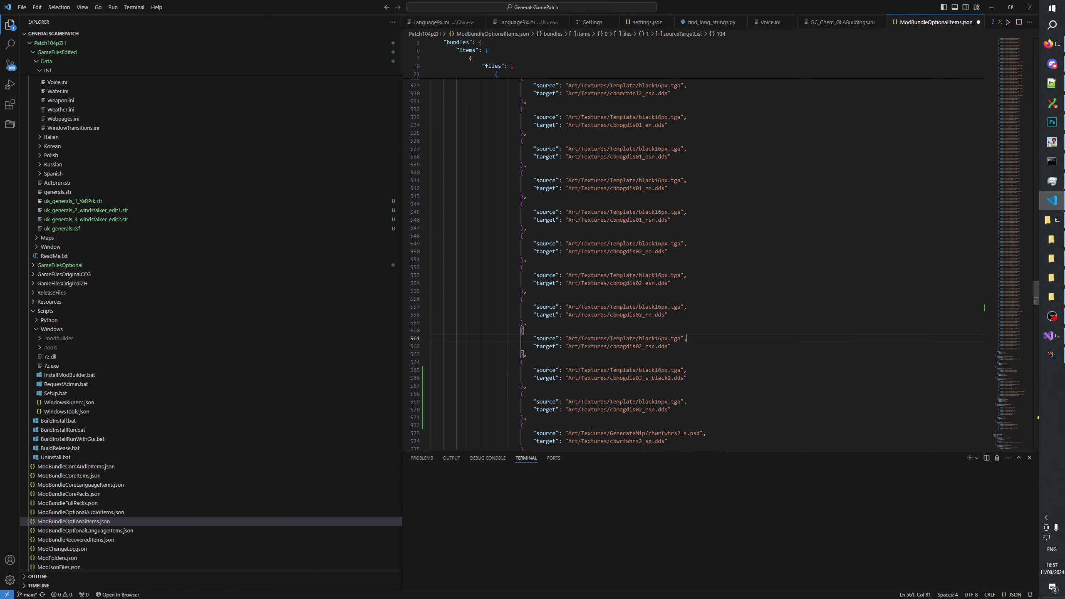
pyautogui.doubleClick(641, 409)
pyautogui.hotkey('ctrl', 'v')
# Switch to Notepad++ and add the heading "### cbmogdis03_s_black2, cbmogdis03_sblack1" below the cbmogdis03_r, cbmogdis03_rs entry in TextureChangelog.txt
pyautogui.doubleClick(640, 378)
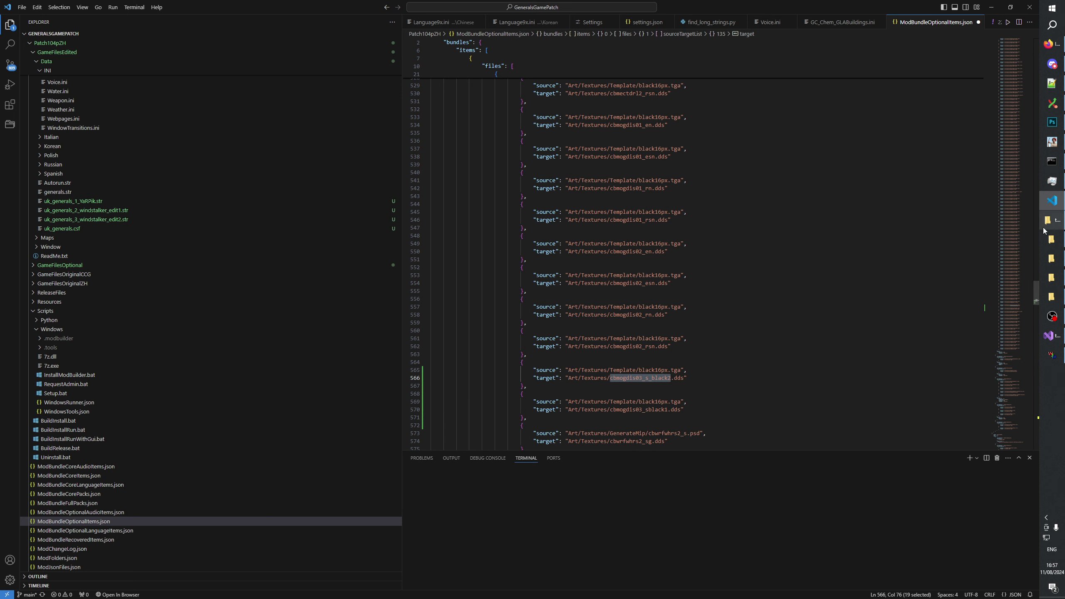
pyautogui.click(1056, 124)
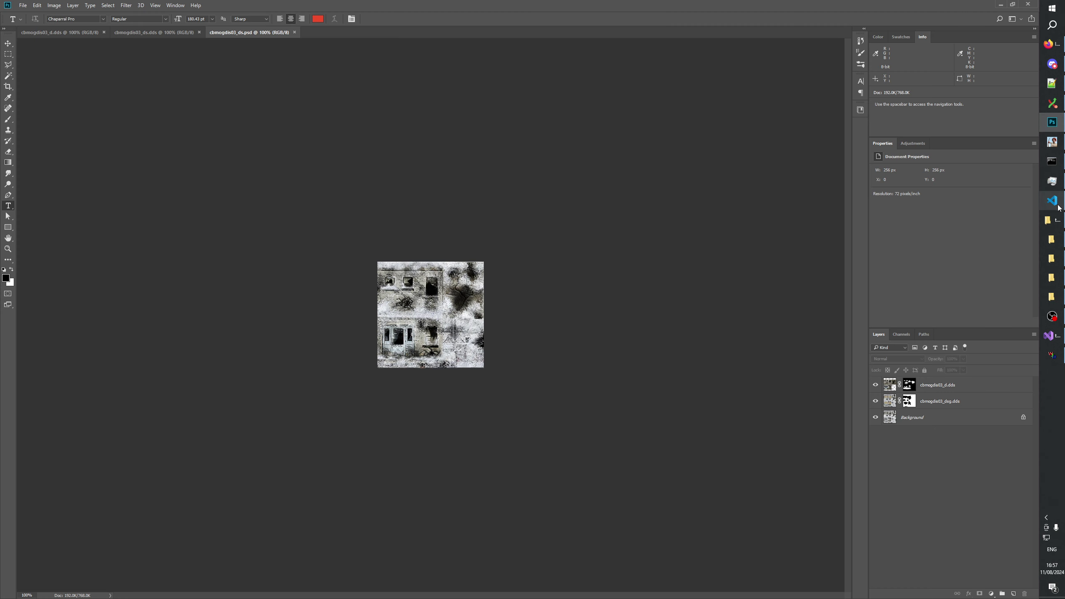
pyautogui.click(1052, 83)
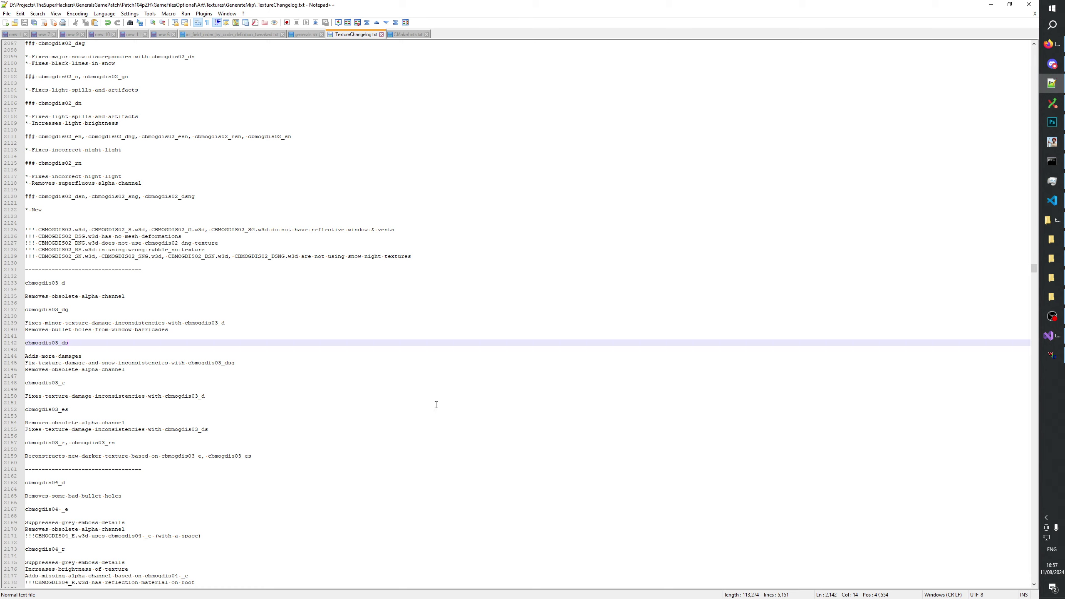
pyautogui.click(269, 456)
pyautogui.press('Return')
pyautogui.press('Return')
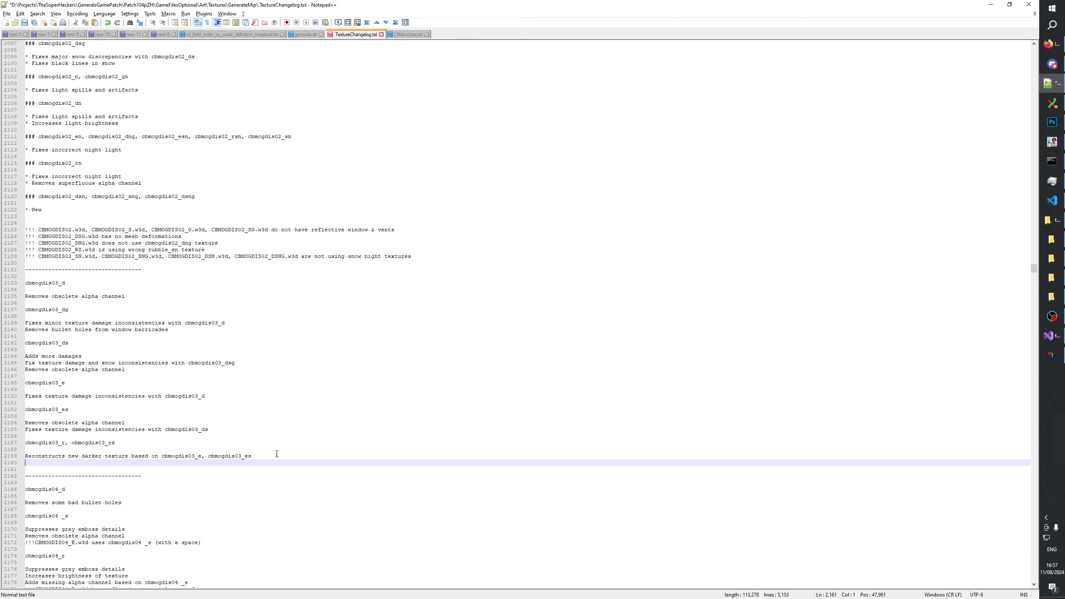
pyautogui.write('###')
pyautogui.write('cbmogdis03_s_black2')
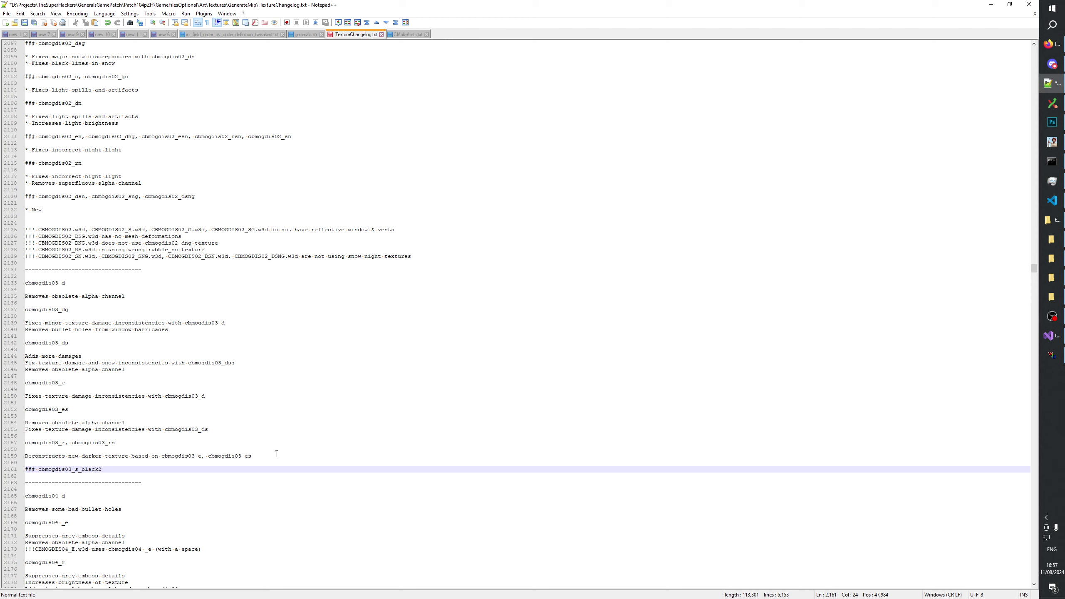
pyautogui.write(',')
pyautogui.write('cbmogdis03_s_black2')
pyautogui.press('Return')
pyautogui.press('Return')
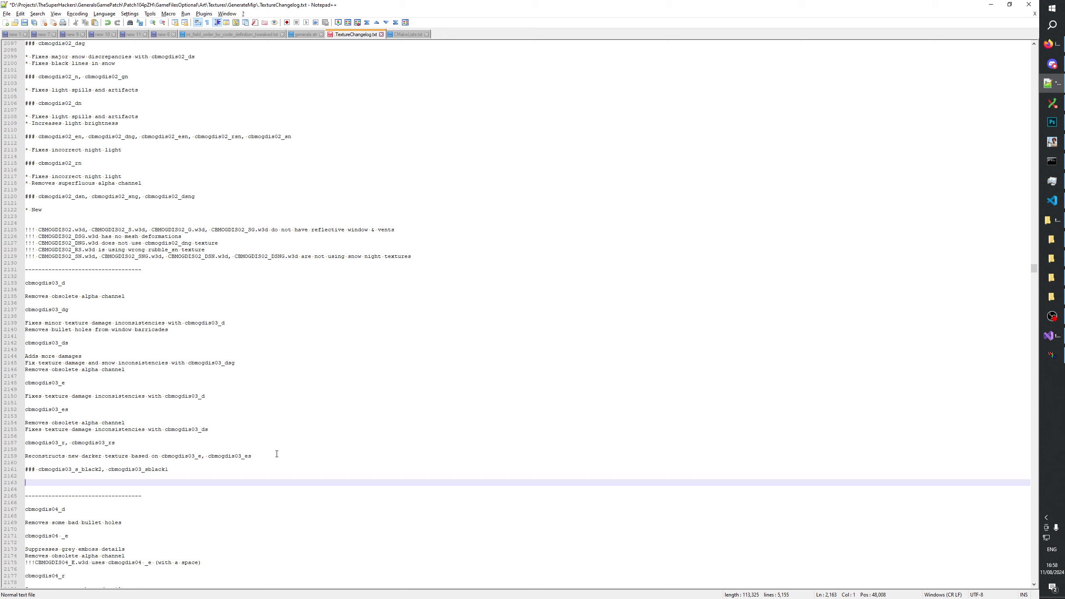
# Enter the bullet "* Fixes incorrect night light" under the new black texture heading and save the changelog
pyautogui.write('Fixes incorrect ')
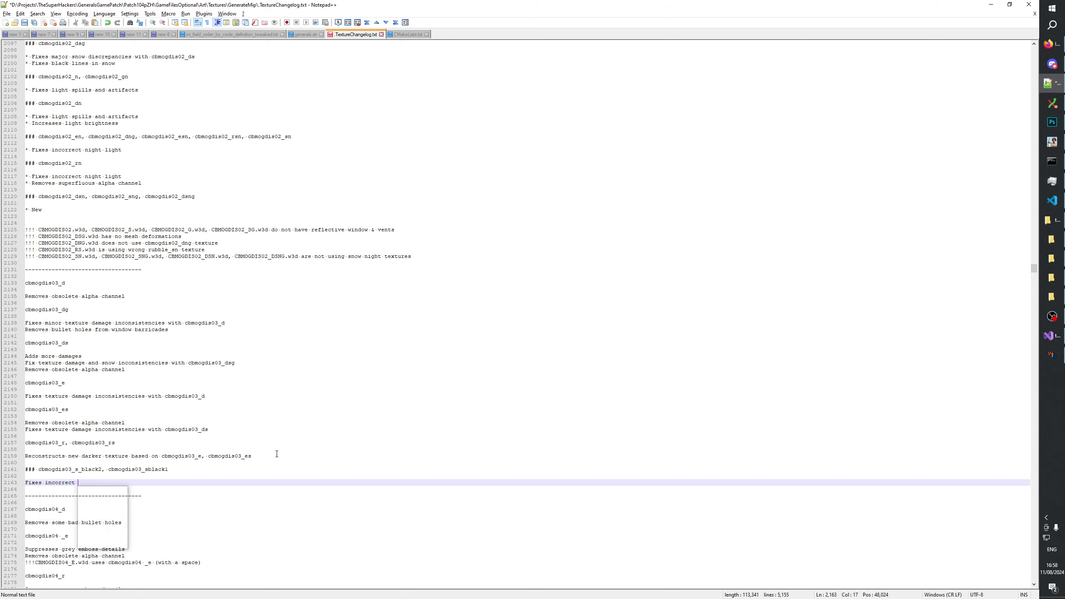
pyautogui.write('noghzt')
pyautogui.write('ight light')
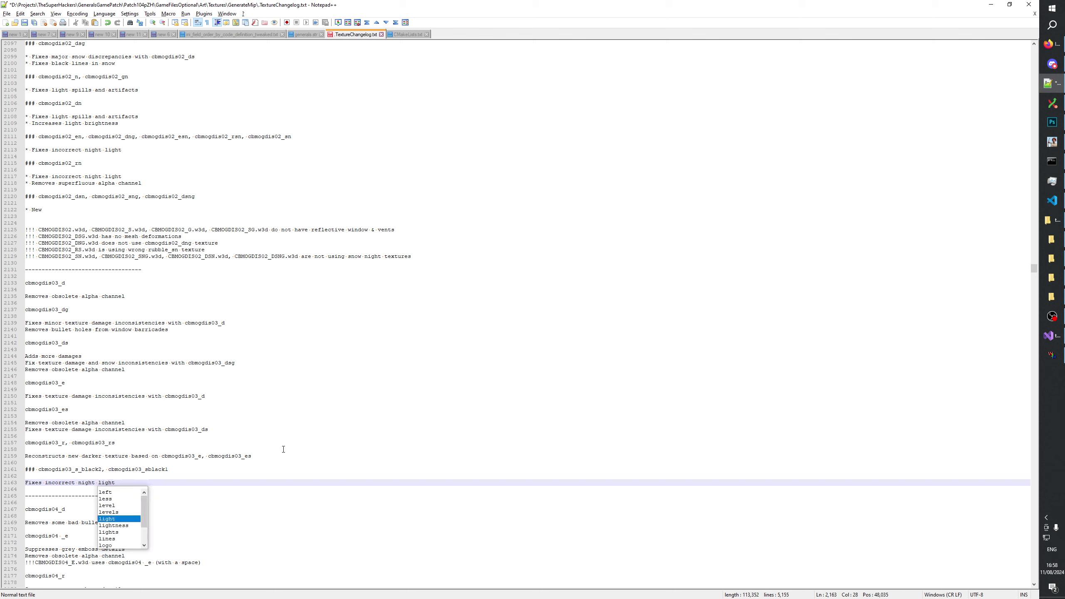
pyautogui.click(26, 483)
pyautogui.write('*')
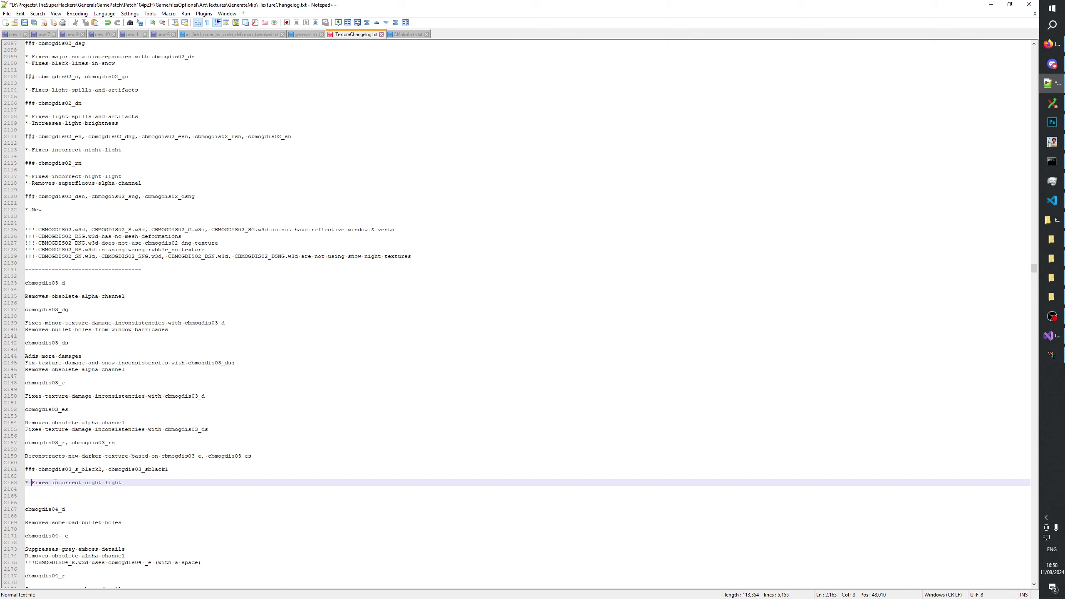
pyautogui.hotkey('ctrl', 's')
pyautogui.click(171, 476)
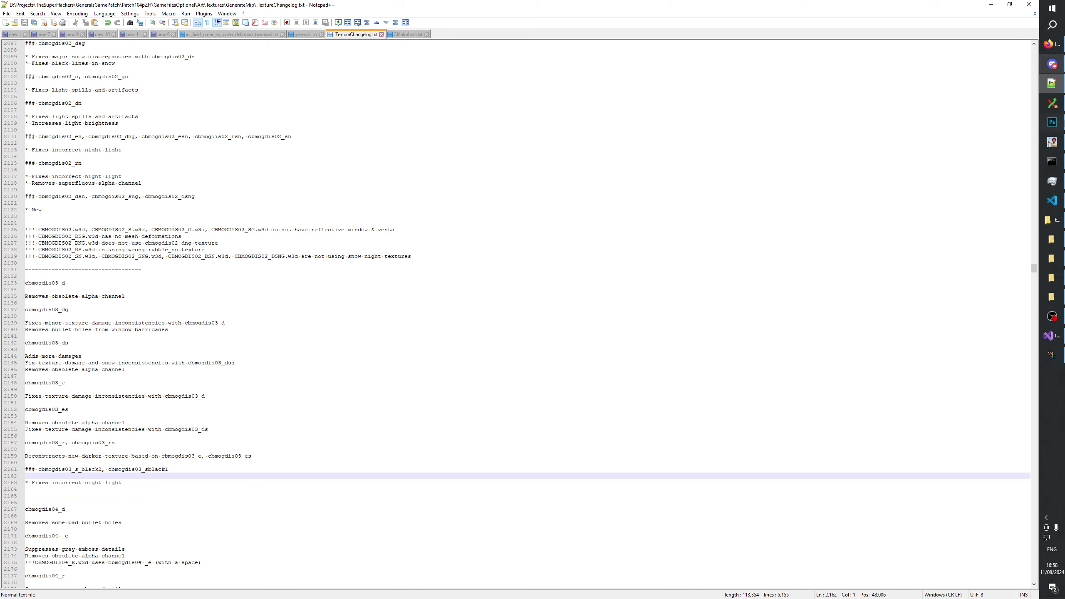
# Review the cbmogdis03 thumbnails in the _TEST Textures folder, including cbmogdis03_ng.dds, against the cbmogdis03 changelog entries
pyautogui.click(1053, 278)
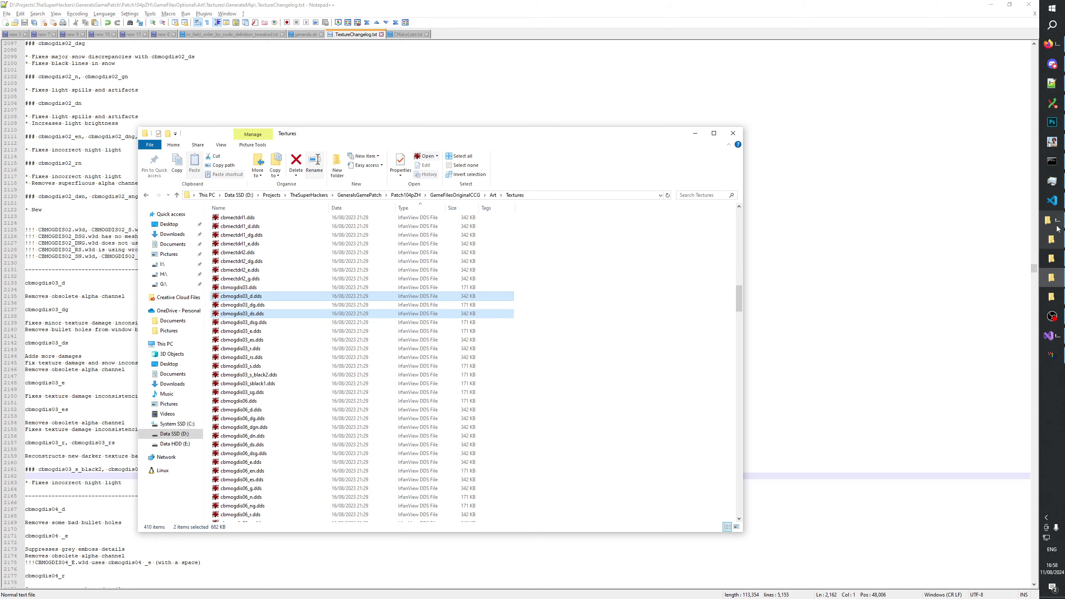
pyautogui.click(1052, 297)
pyautogui.click(1052, 258)
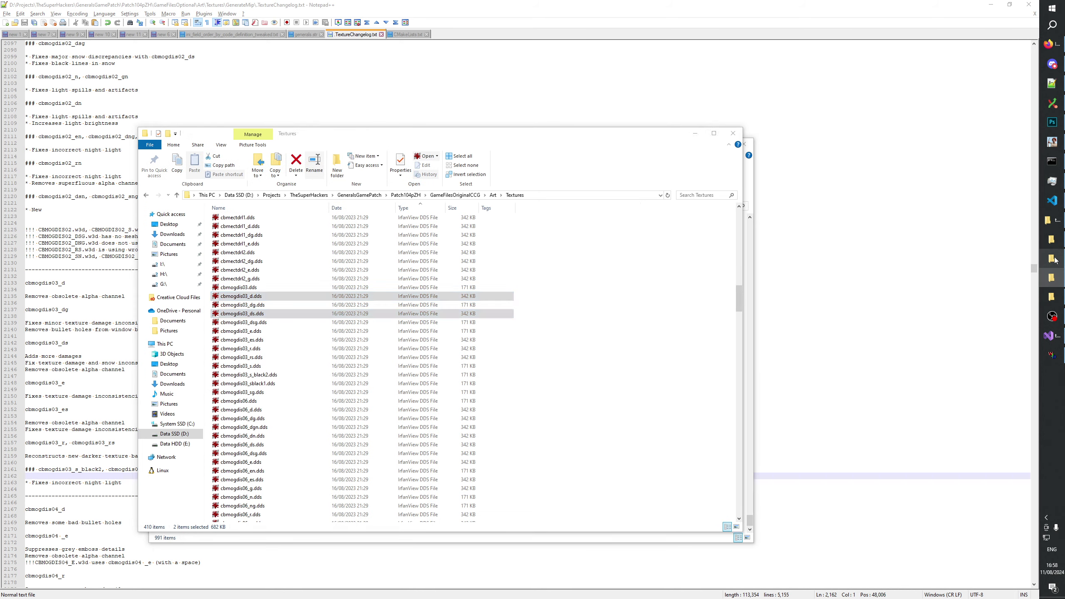
pyautogui.click(1052, 239)
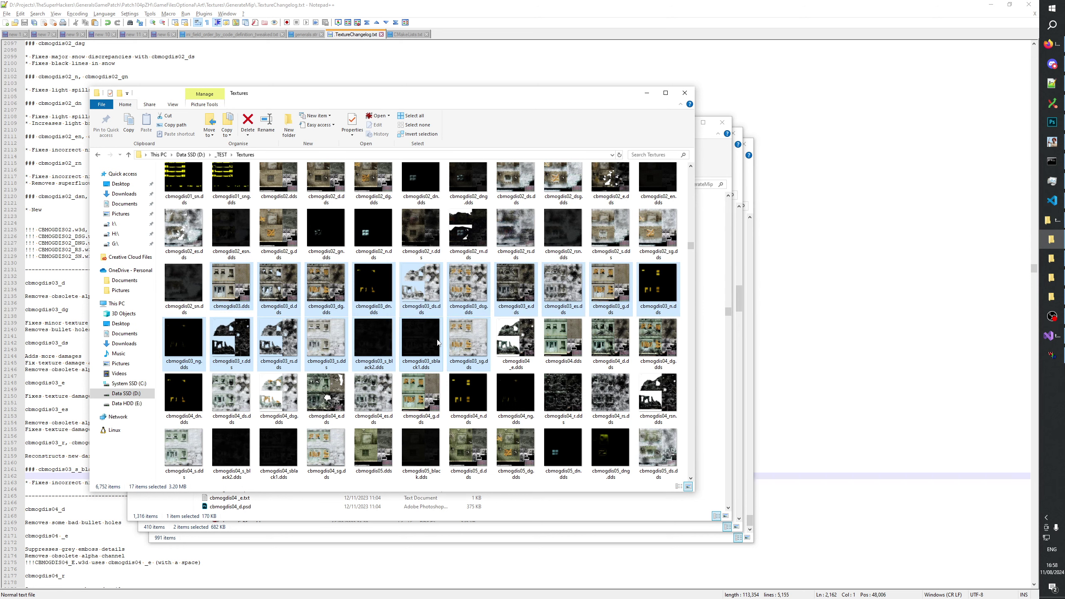
pyautogui.click(176, 361)
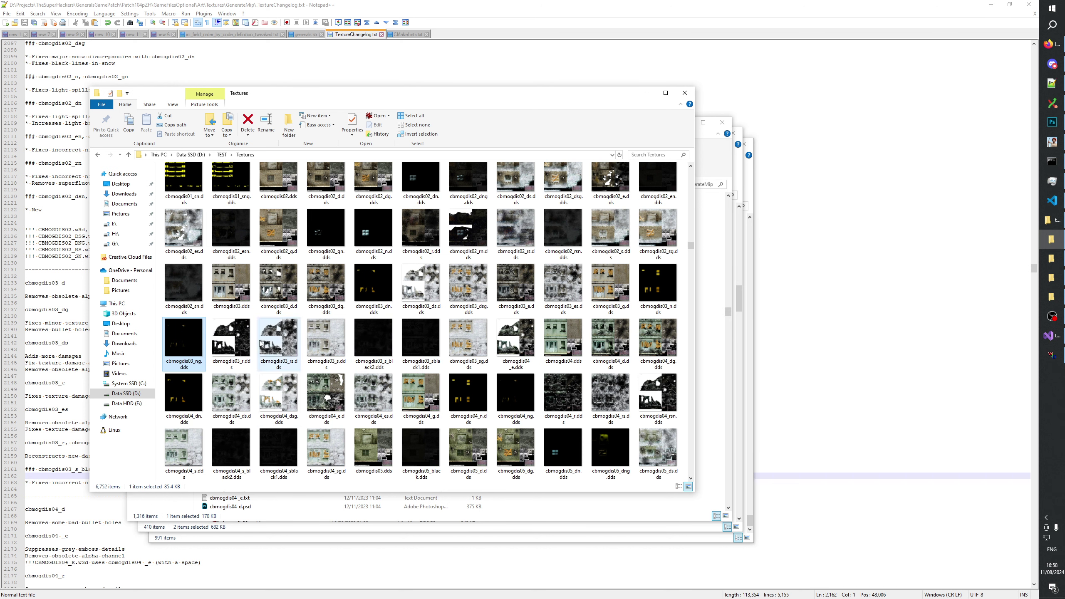
pyautogui.click(386, 4)
pyautogui.click(132, 483)
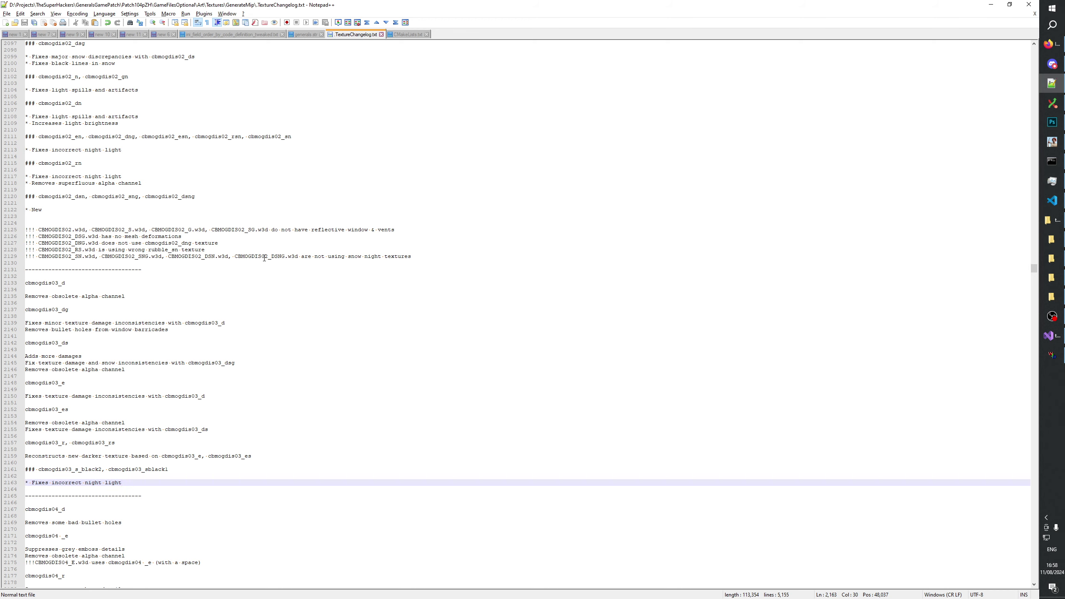
pyautogui.click(45, 283)
# Delete the d, dg, ds, dsg, e, es, r, rs, s_black2 and sblack1 DDS files of cbmogdis03 from the GenerateMip folder
pyautogui.click(1052, 259)
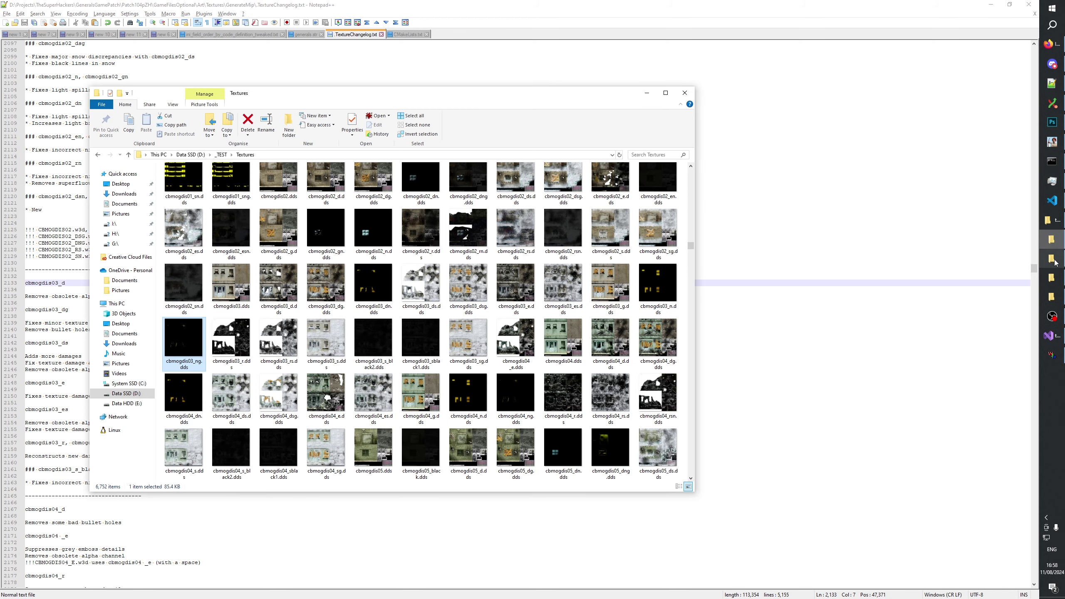
pyautogui.click(1053, 260)
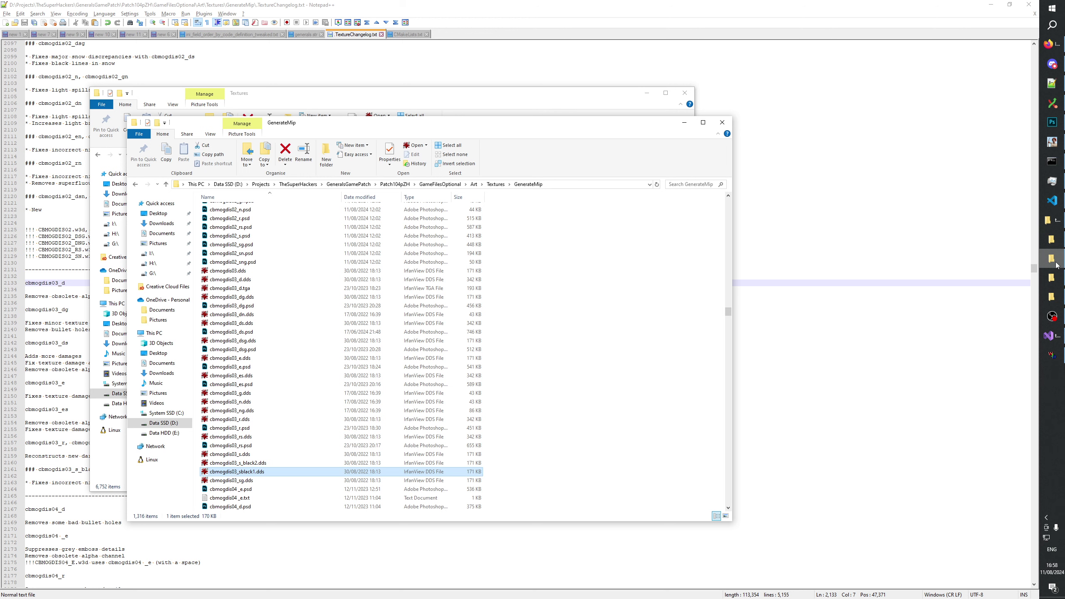
pyautogui.click(247, 288)
pyautogui.click(259, 281)
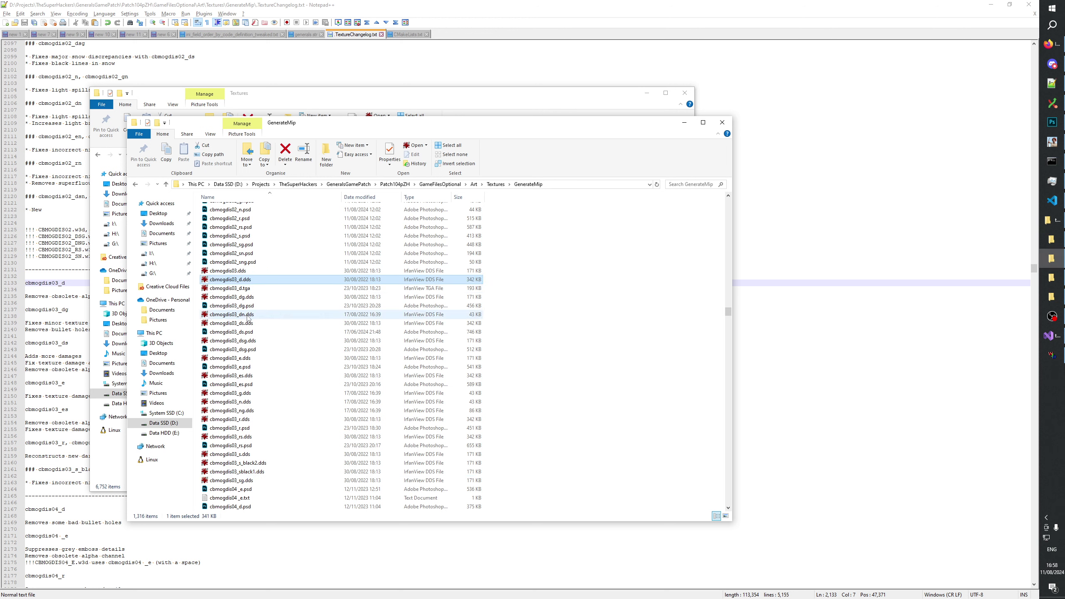
pyautogui.keyDown('ctrl'); pyautogui.click(248, 298); pyautogui.keyUp('ctrl')
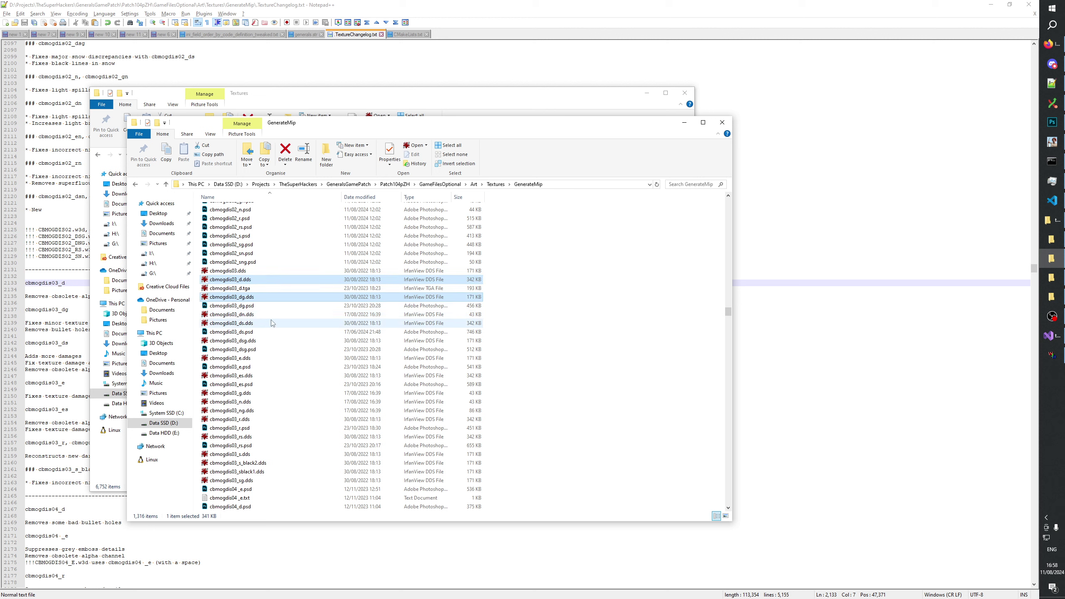
pyautogui.keyDown('ctrl'); pyautogui.click(251, 324); pyautogui.keyUp('ctrl')
pyautogui.keyDown('ctrl'); pyautogui.click(253, 341); pyautogui.keyUp('ctrl')
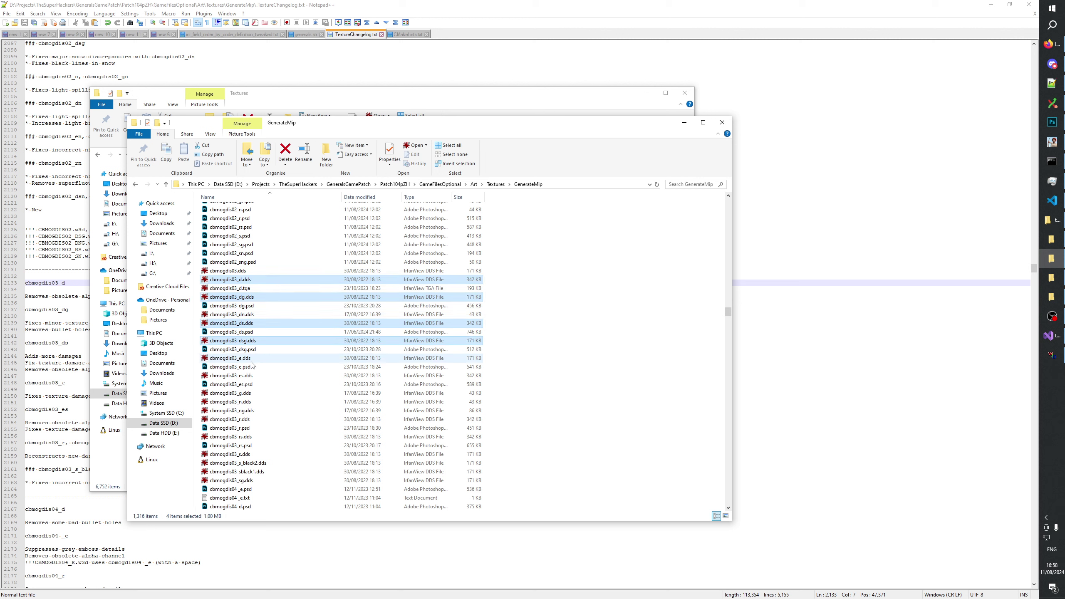
pyautogui.keyDown('ctrl'); pyautogui.click(255, 377); pyautogui.keyUp('ctrl')
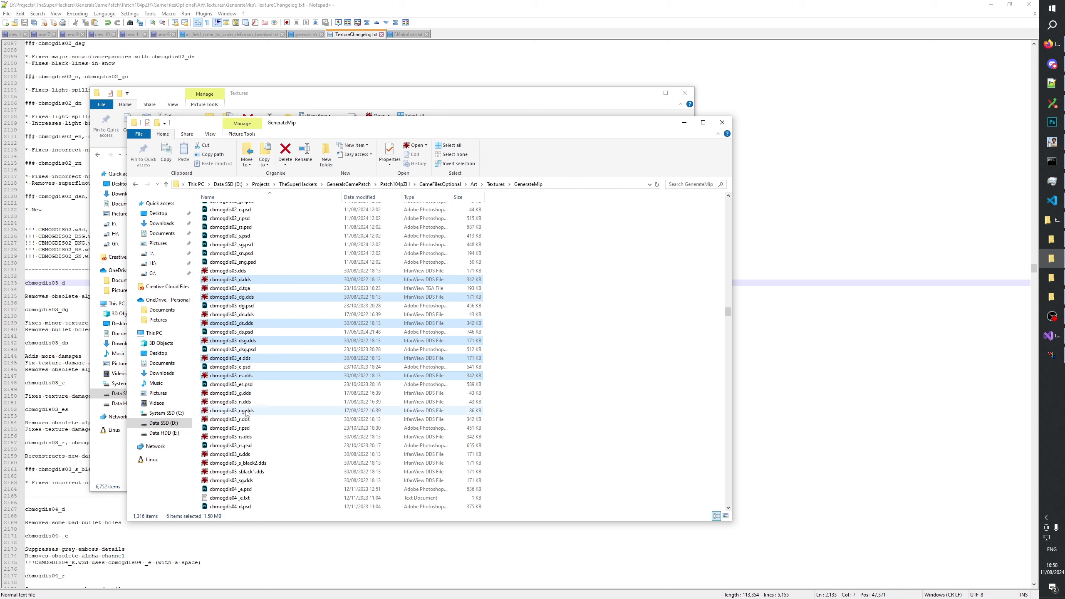
pyautogui.keyDown('ctrl'); pyautogui.click(248, 420); pyautogui.keyUp('ctrl')
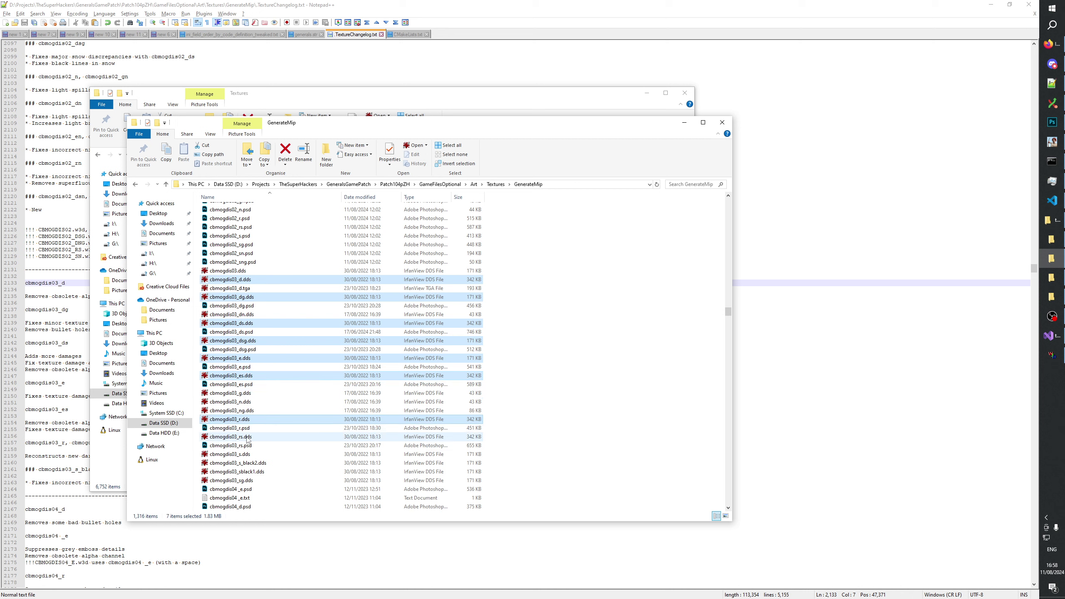
pyautogui.keyDown('ctrl'); pyautogui.click(258, 438); pyautogui.keyUp('ctrl')
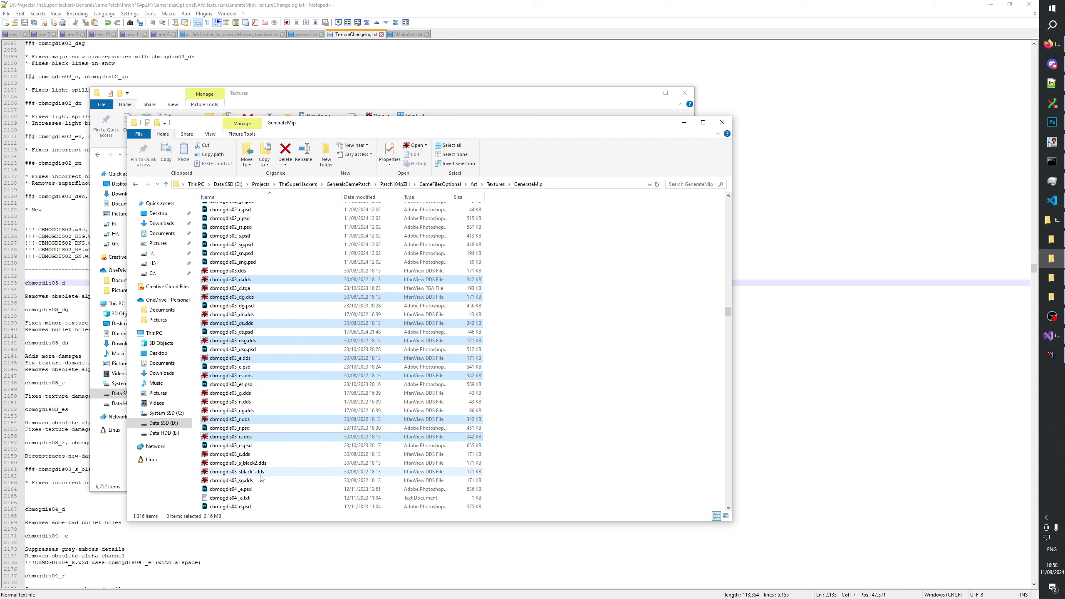
pyautogui.keyDown('ctrl'); pyautogui.click(249, 463); pyautogui.keyUp('ctrl')
pyautogui.keyDown('ctrl'); pyautogui.click(248, 472); pyautogui.keyUp('ctrl')
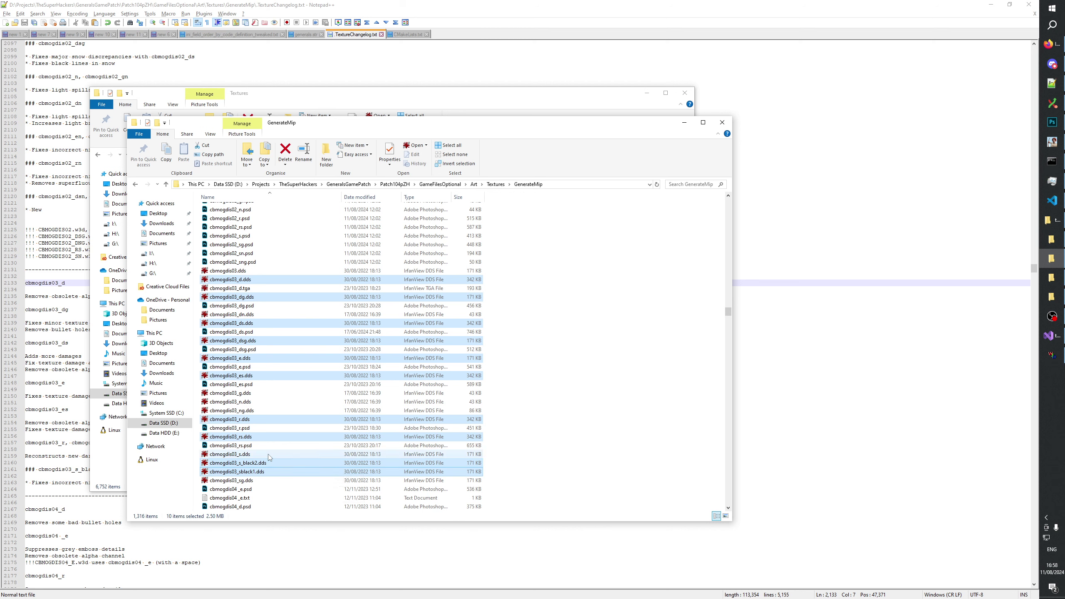
pyautogui.press('Delete')
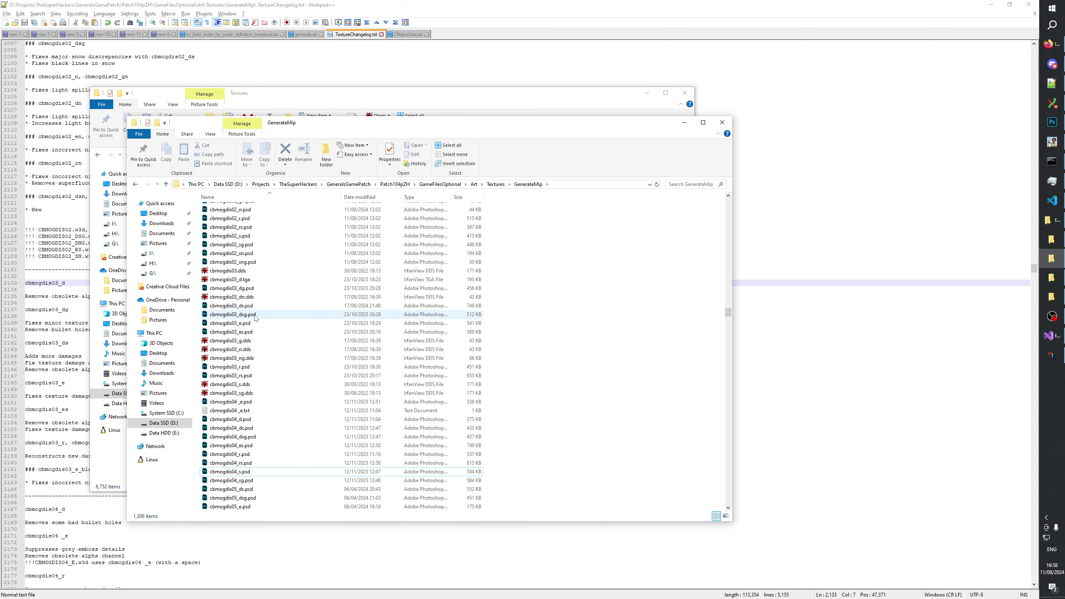
# Close all documents in Photoshop and open cbmogdis03.dds, _d.tga, _dg.psd, _e.psd, _g.dds and _r.psd from the GenerateMip folder
pyautogui.click(247, 272)
pyautogui.keyDown('ctrl'); pyautogui.click(247, 280); pyautogui.keyUp('ctrl')
pyautogui.keyDown('ctrl'); pyautogui.click(247, 323); pyautogui.keyUp('ctrl')
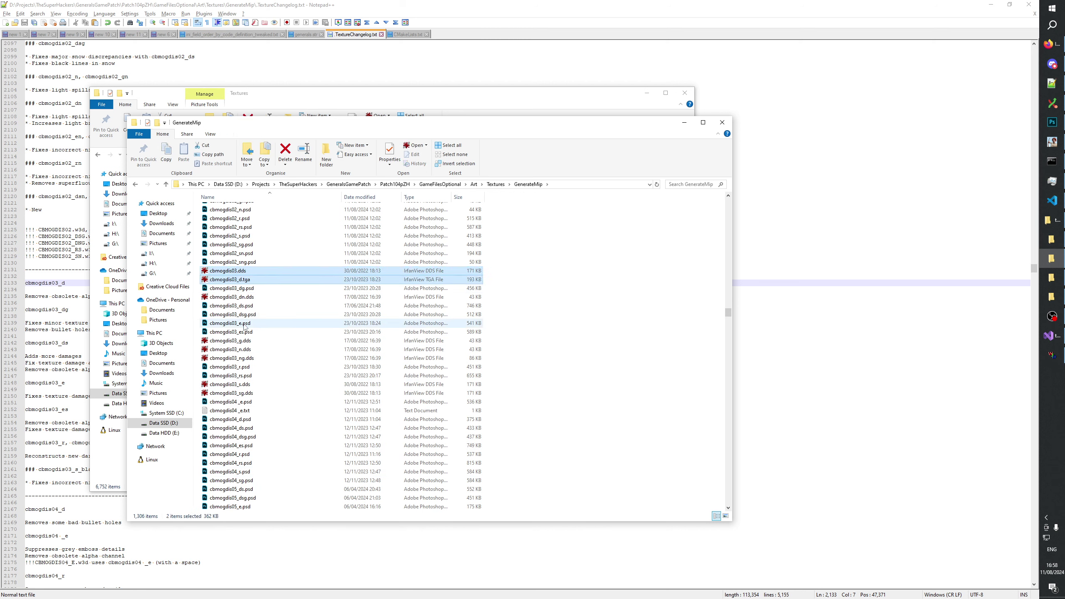
pyautogui.keyDown('ctrl'); pyautogui.click(249, 341); pyautogui.keyUp('ctrl')
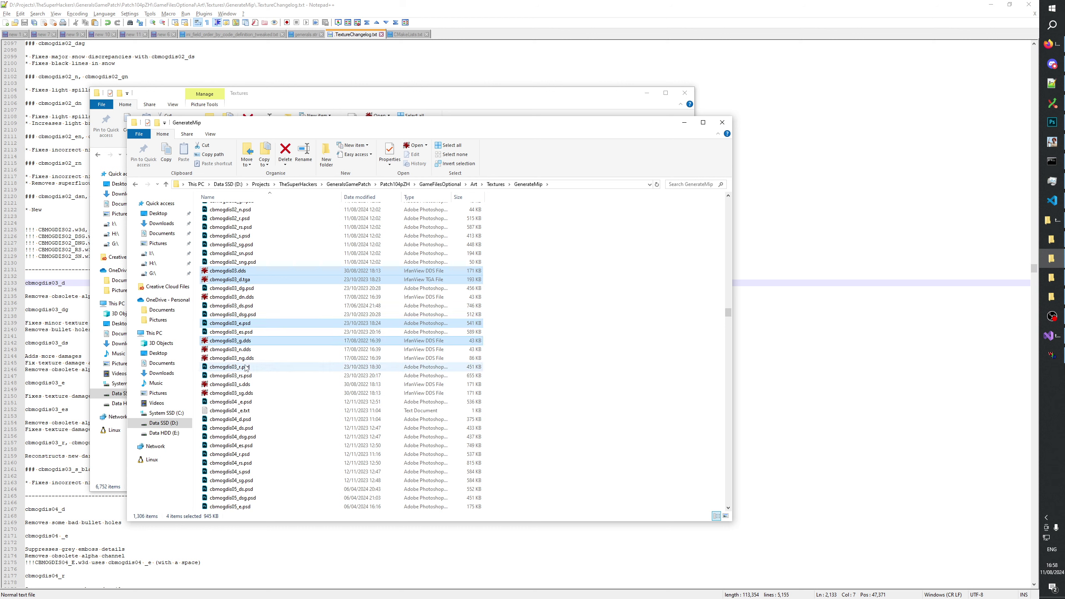
pyautogui.keyDown('ctrl'); pyautogui.click(250, 367); pyautogui.keyUp('ctrl')
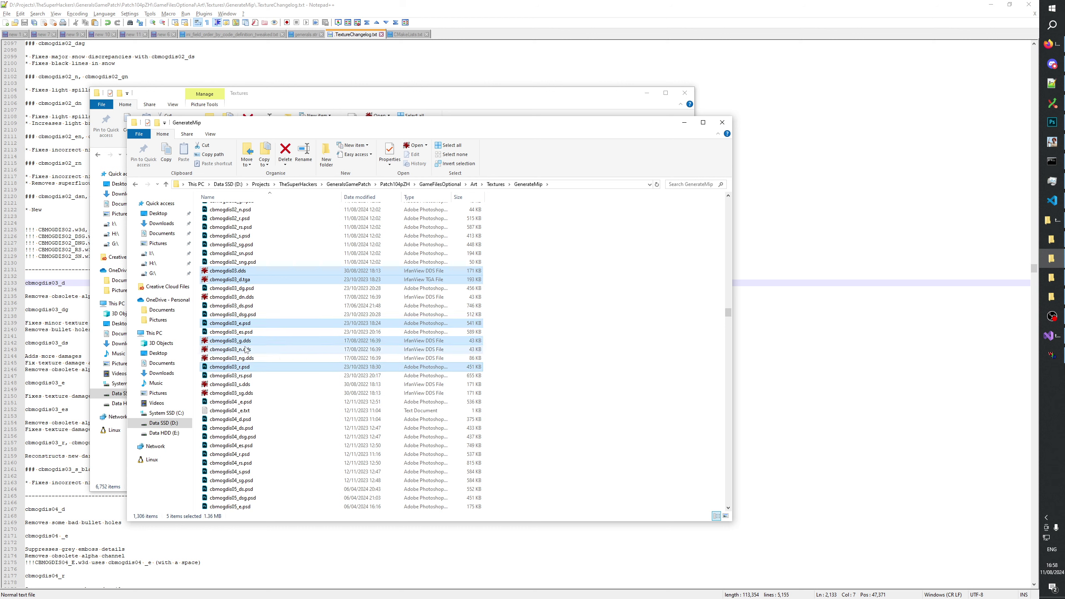
pyautogui.keyDown('ctrl'); pyautogui.click(248, 288); pyautogui.keyUp('ctrl')
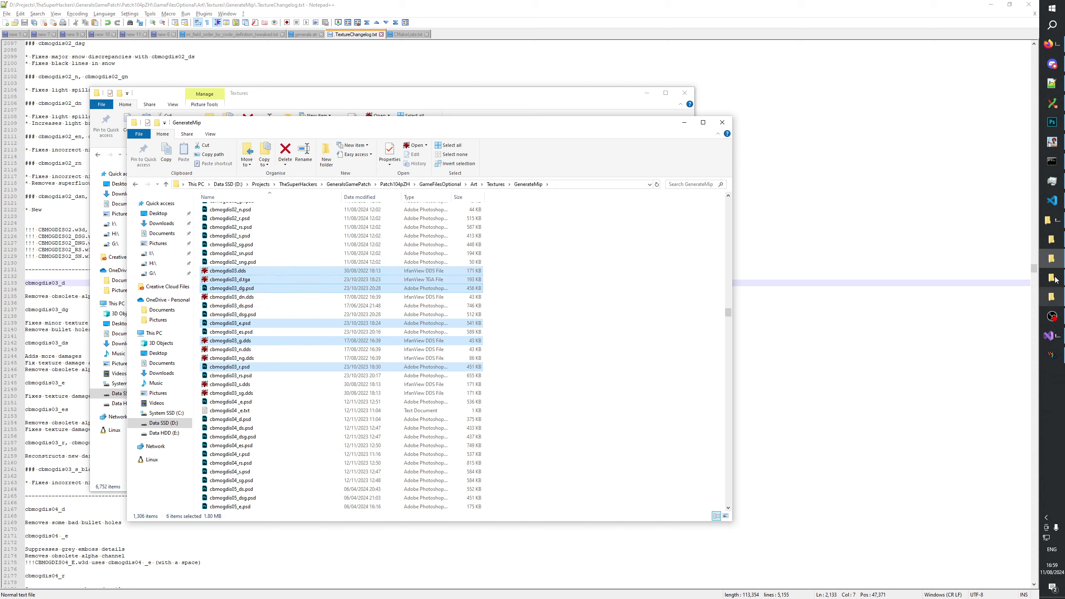
pyautogui.click(1052, 130)
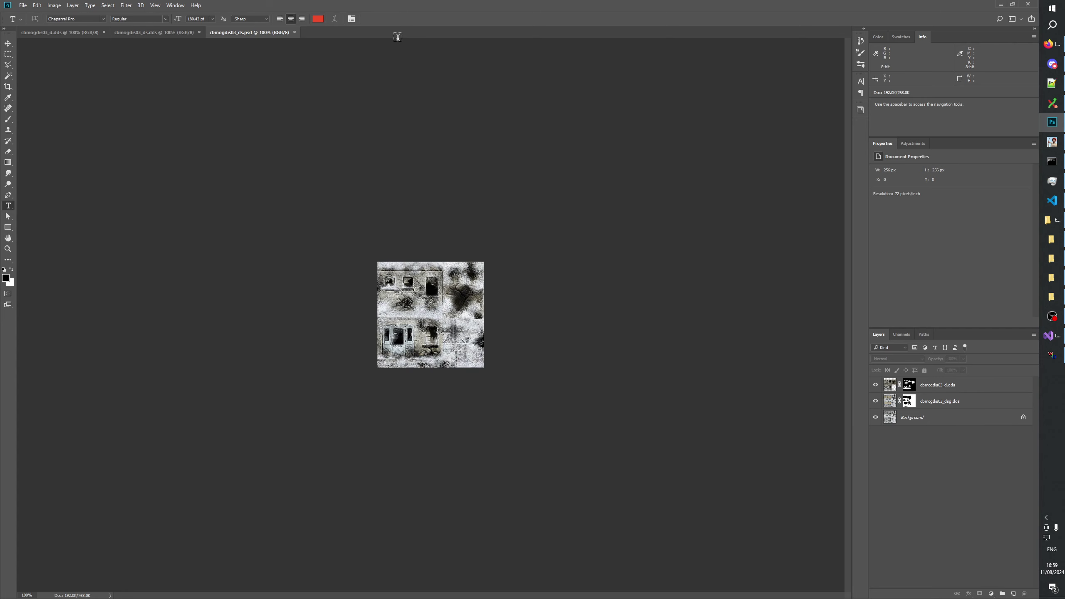
pyautogui.rightClick(329, 37)
pyautogui.click(373, 52)
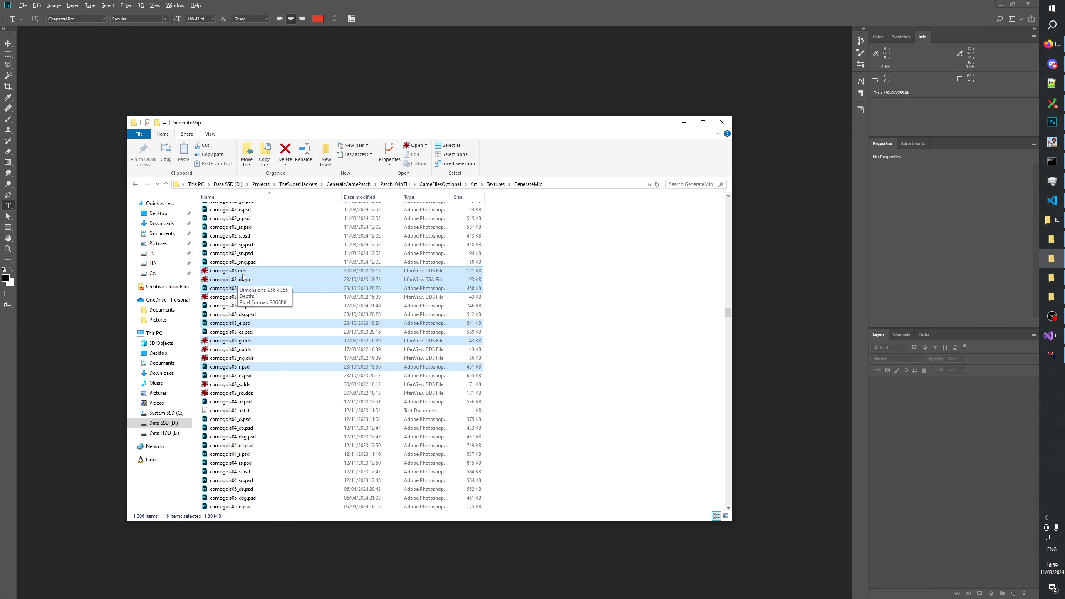
pyautogui.moveTo(243, 278); pyautogui.dragTo(226, 38)
pyautogui.click(507, 237)
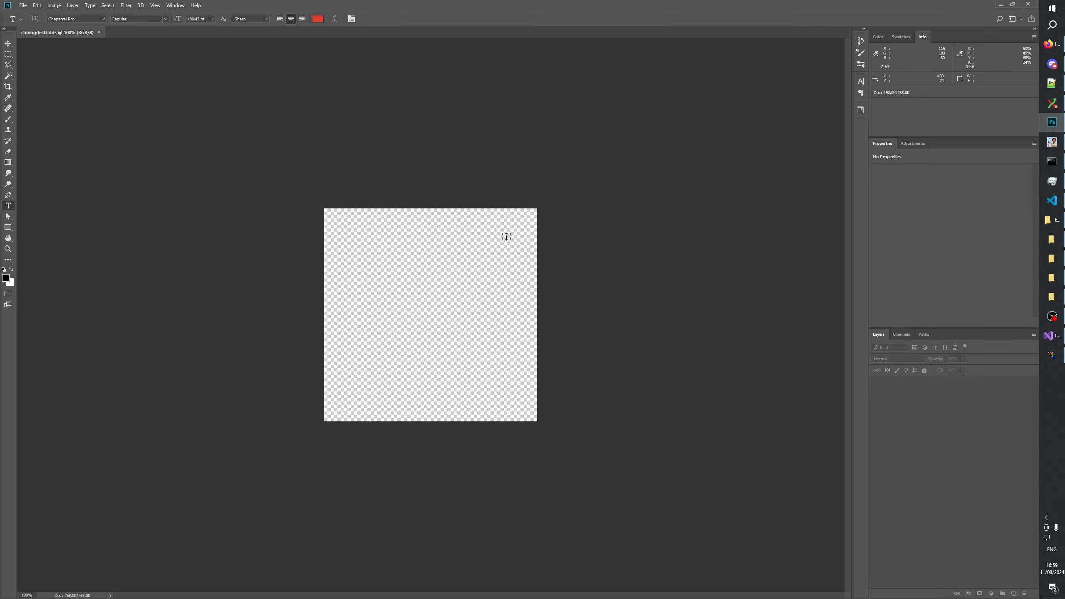
pyautogui.click(505, 240)
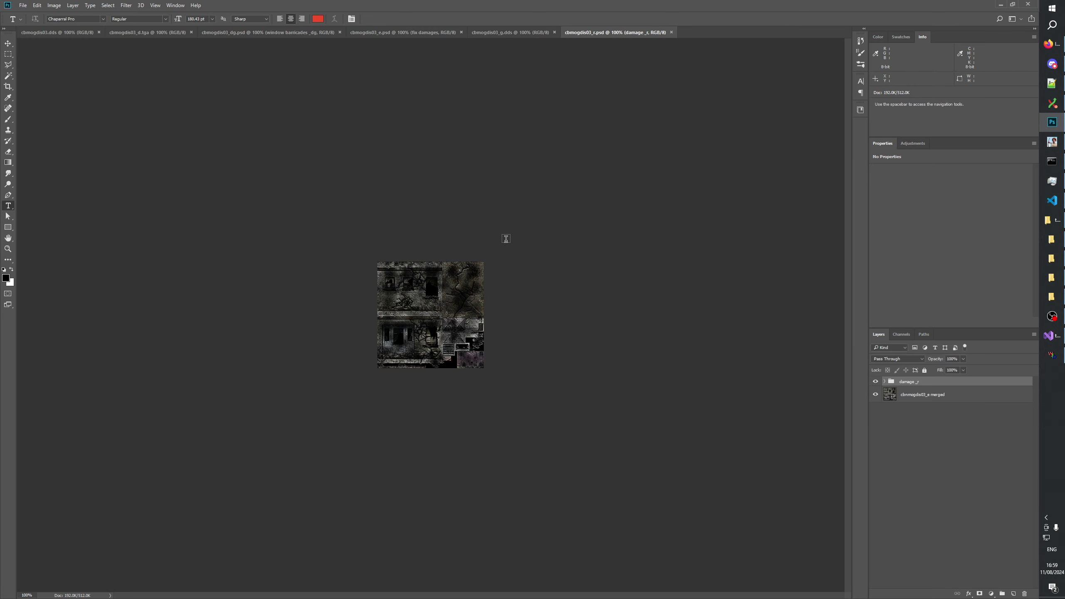
# Compare the base texture cbmogdis03.dds with the damaged texture cbmogdis03_d.tga by alternating between the two documents
pyautogui.click(73, 34)
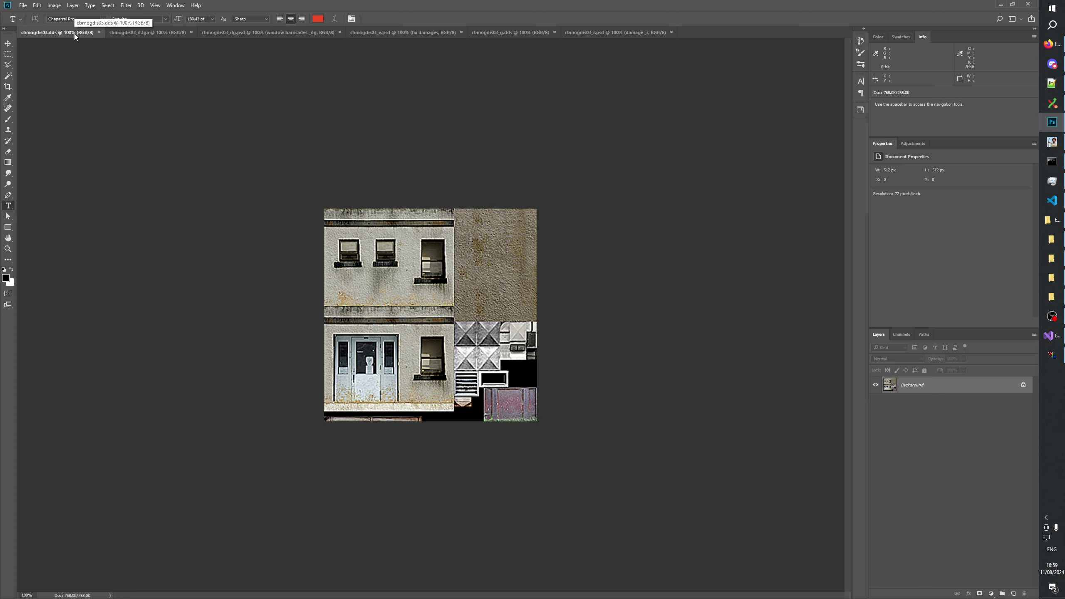
pyautogui.click(125, 34)
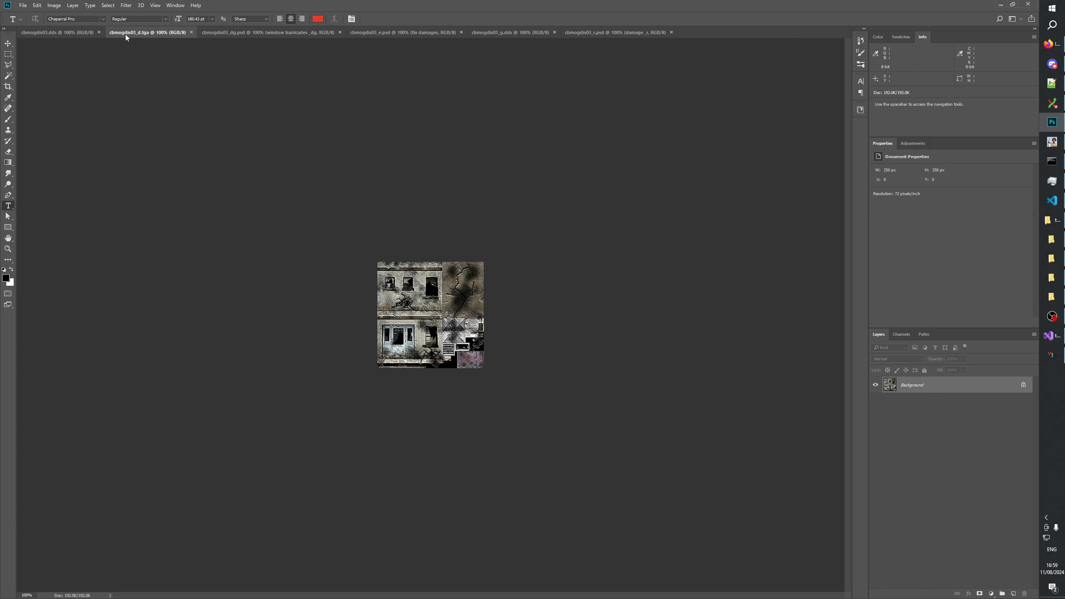
pyautogui.click(70, 35)
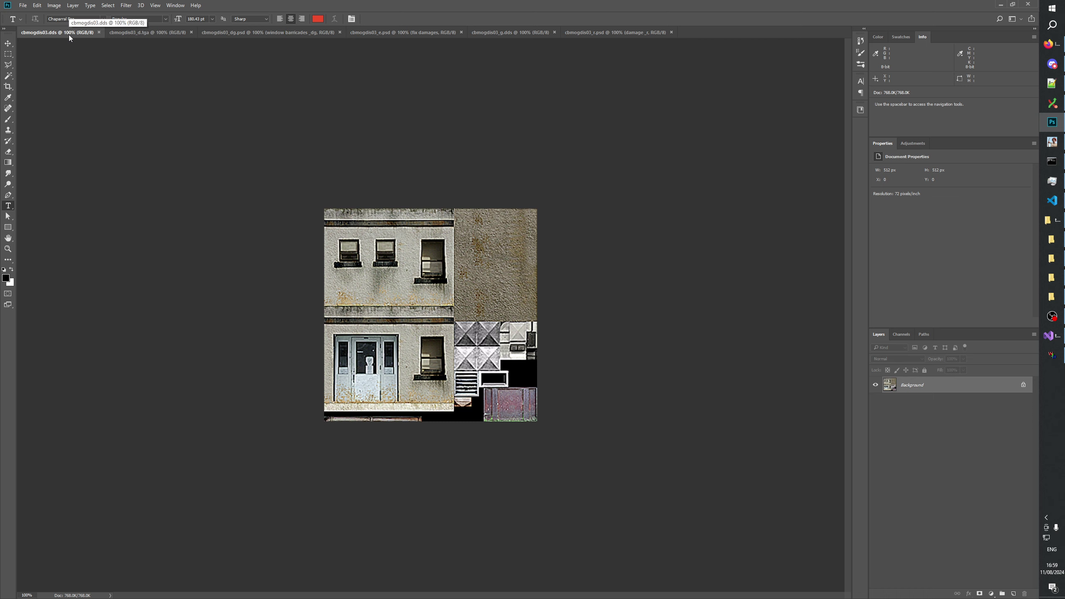
pyautogui.click(161, 36)
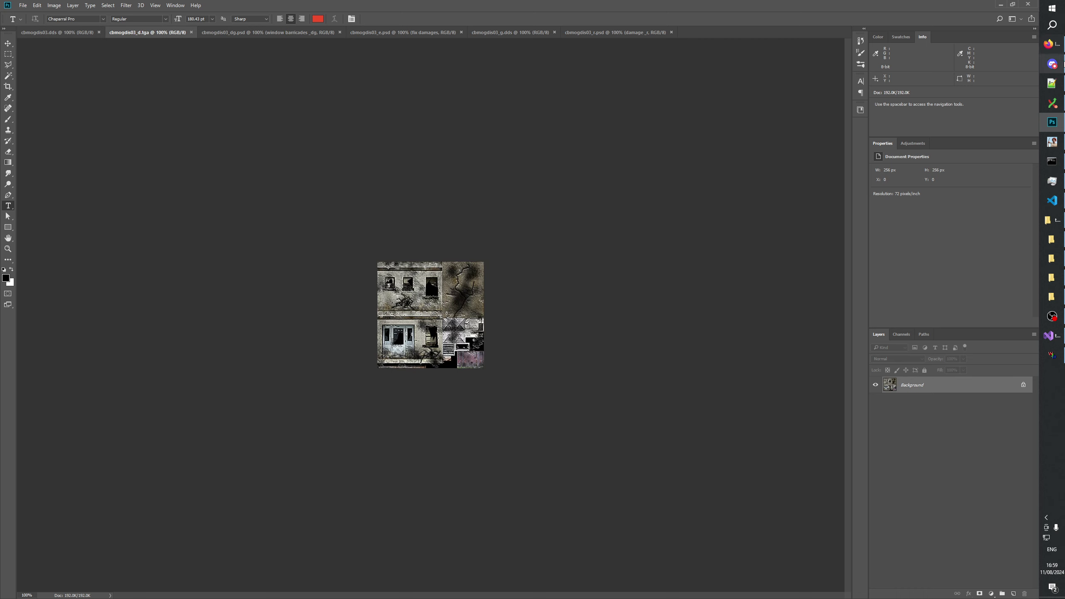
pyautogui.moveTo(1062, 63)
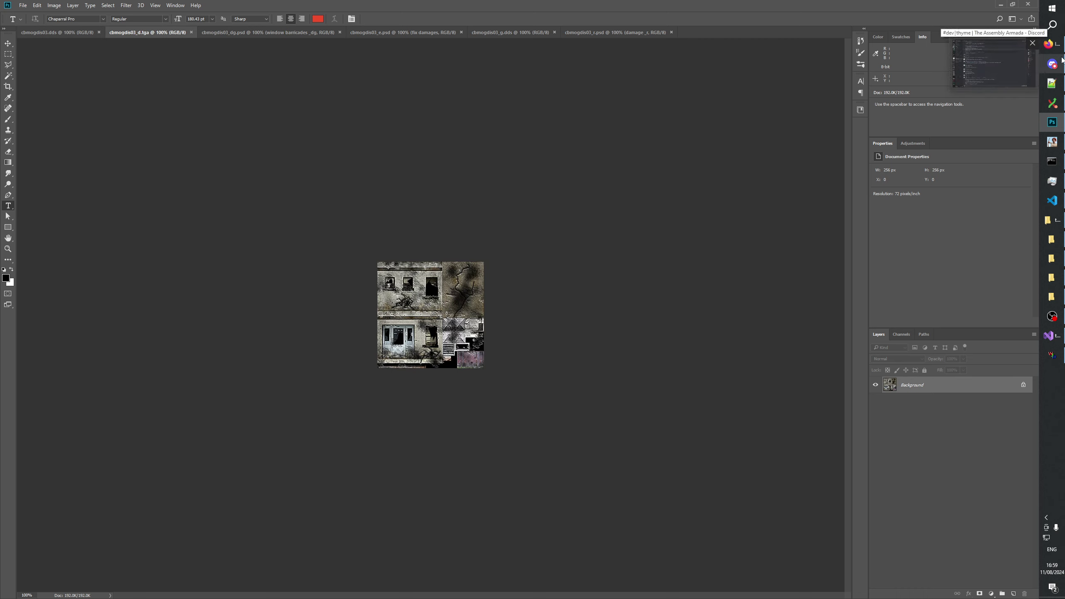
pyautogui.click(77, 34)
pyautogui.click(130, 33)
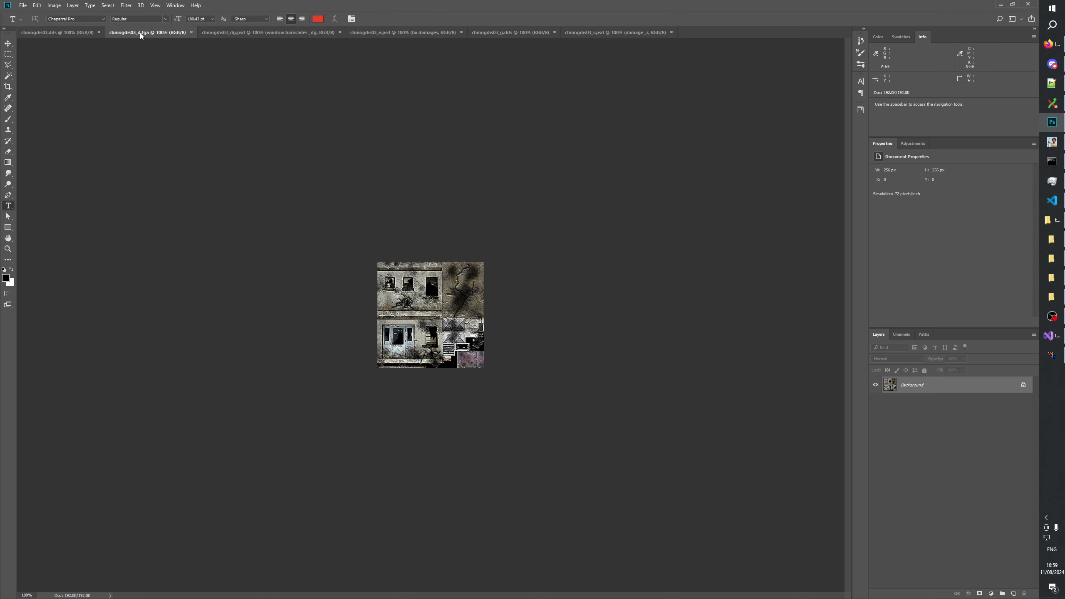
# Examine cbmogdis03_dg.psd and cbmogdis03_e.psd, comparing them with each other and with cbmogdis03_d.tga and cbmogdis03.dds
pyautogui.click(225, 32)
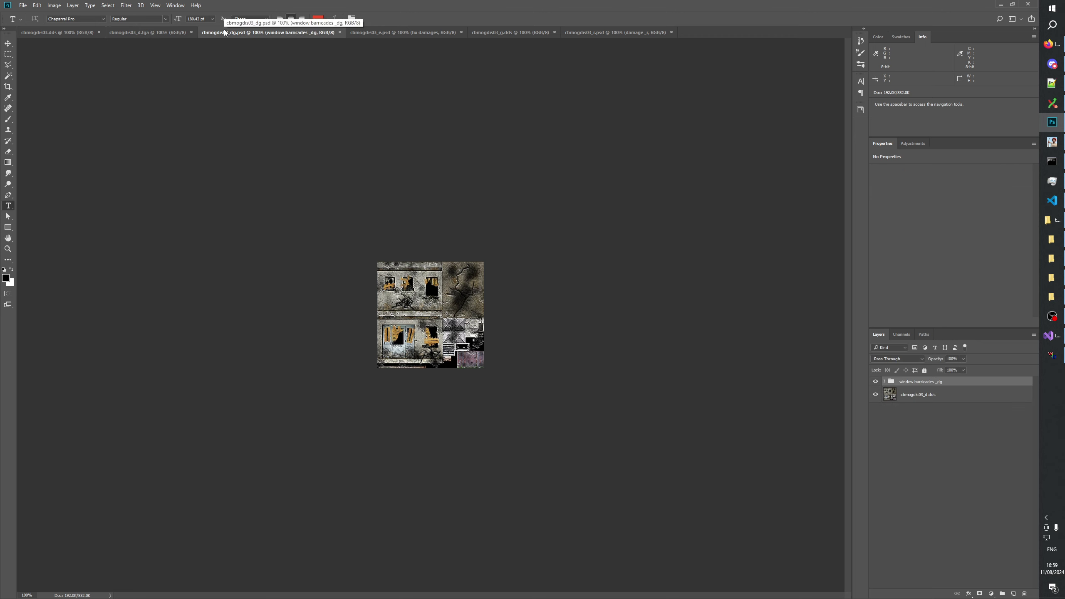
pyautogui.click(410, 31)
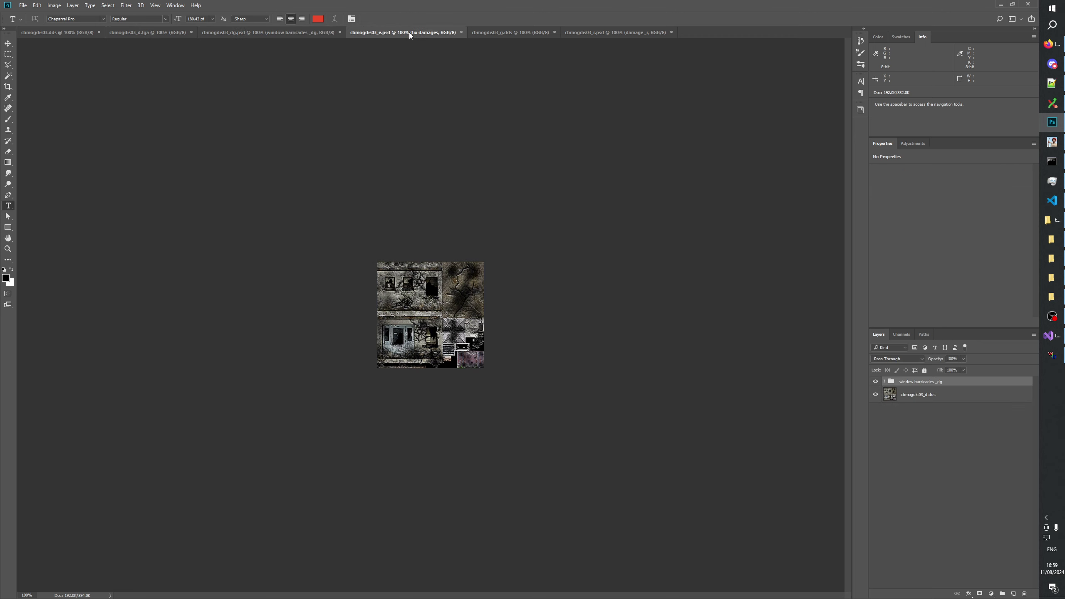
pyautogui.click(297, 32)
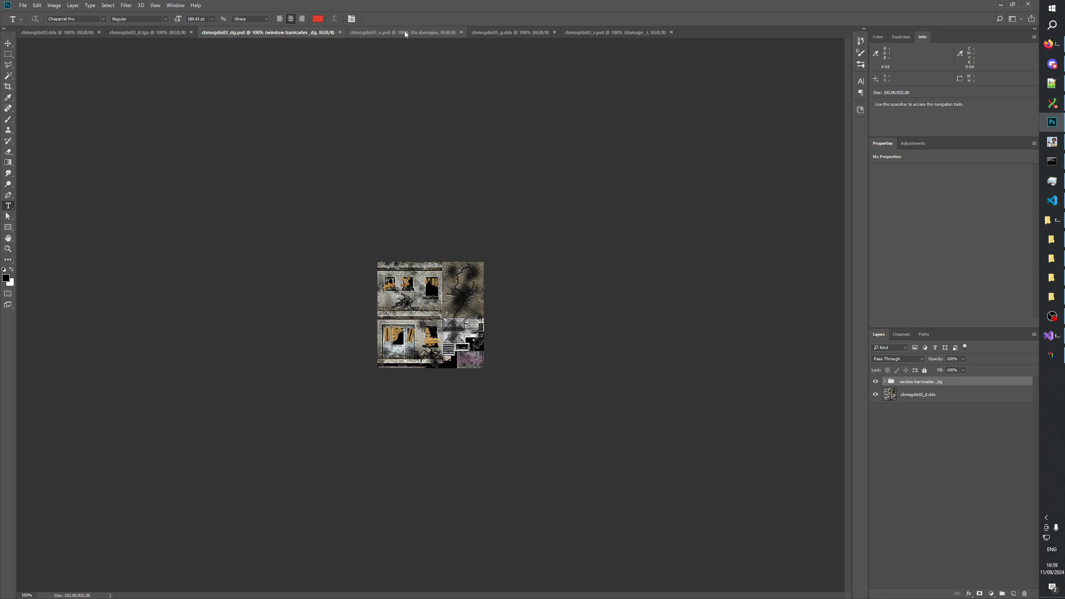
pyautogui.click(405, 31)
pyautogui.click(166, 33)
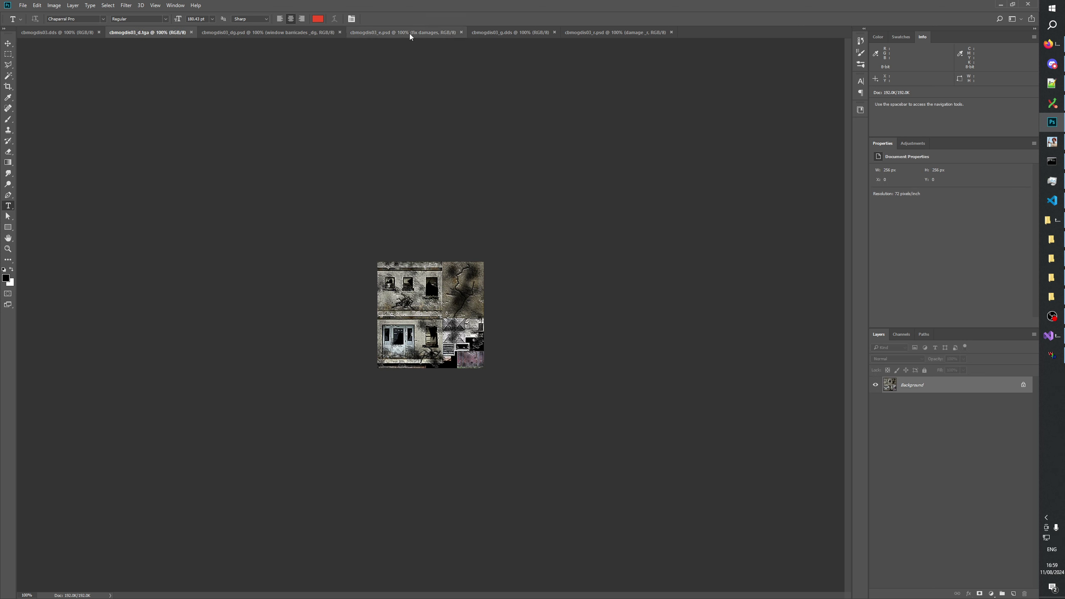
pyautogui.click(52, 35)
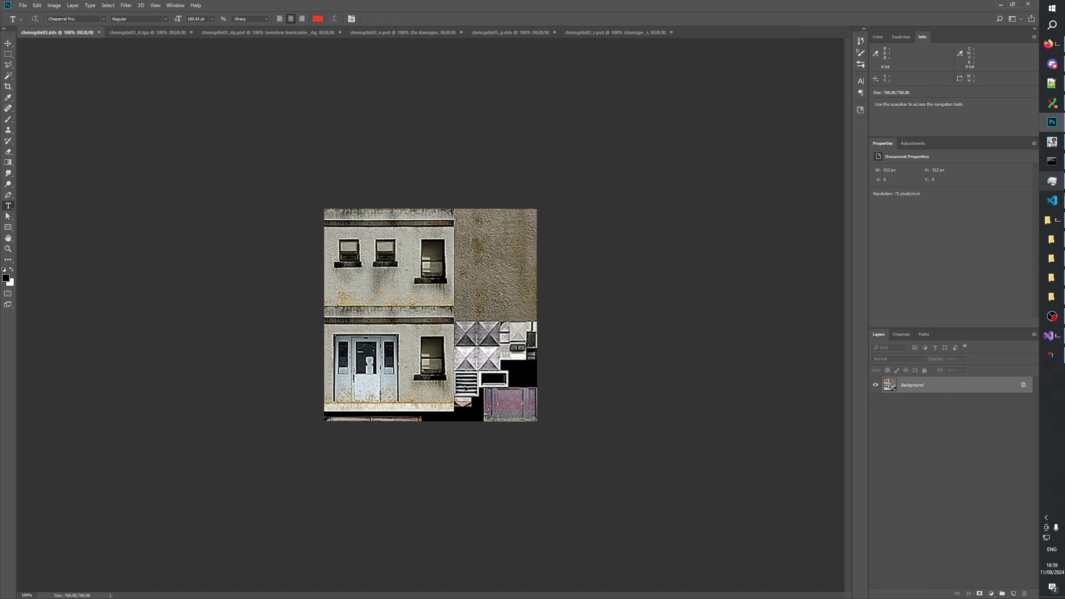
# Open the original cbmogdis03.dds from the GameFilesOriginalCCG Textures folder in IrfanView and view its d and dg variants
pyautogui.click(1051, 297)
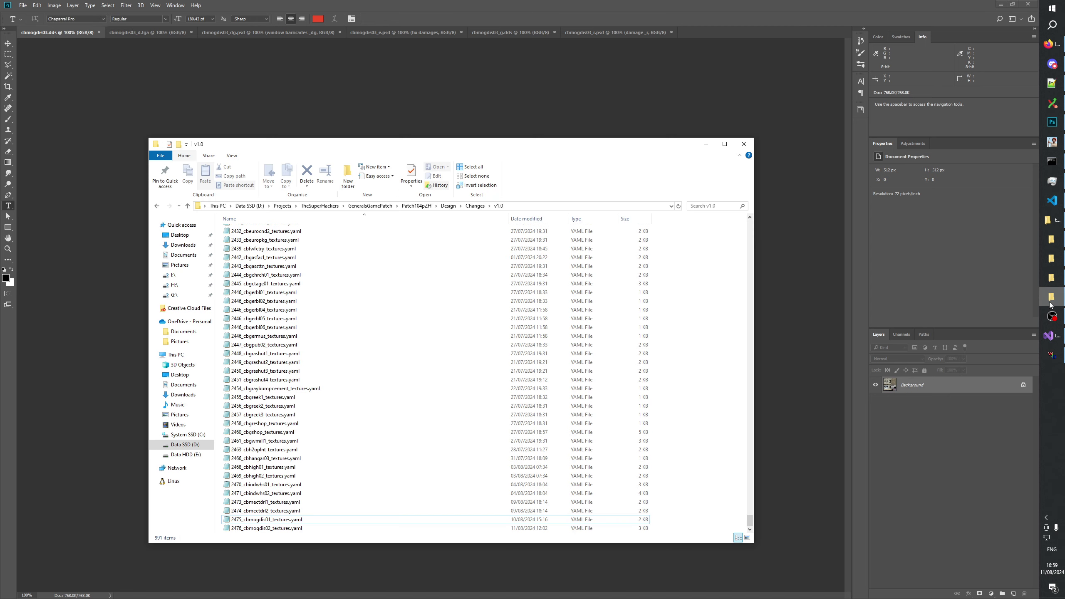
pyautogui.click(1052, 277)
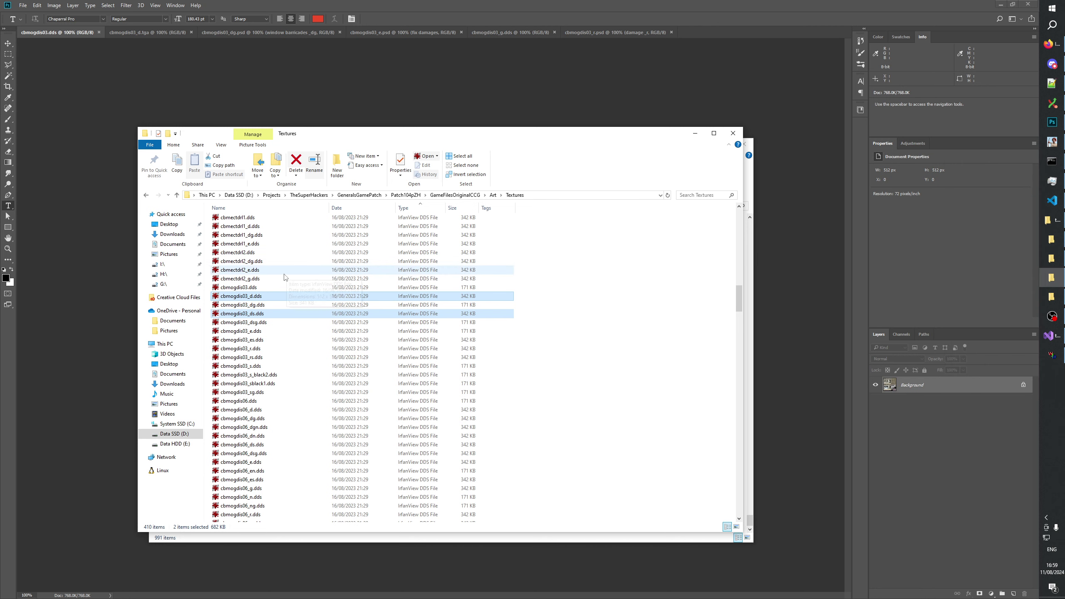
pyautogui.doubleClick(247, 289)
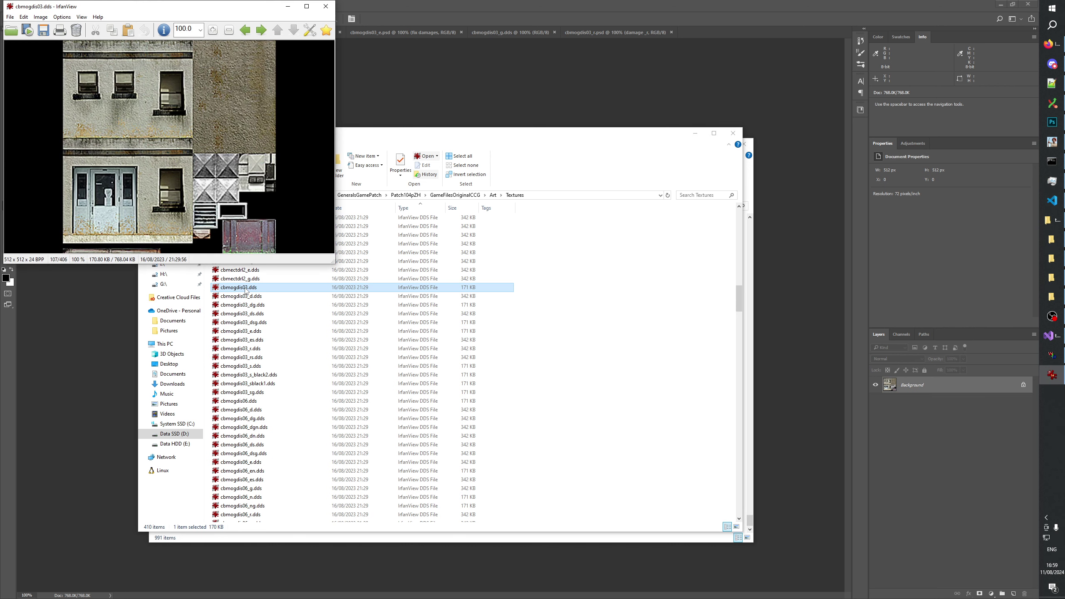
pyautogui.press('Right')
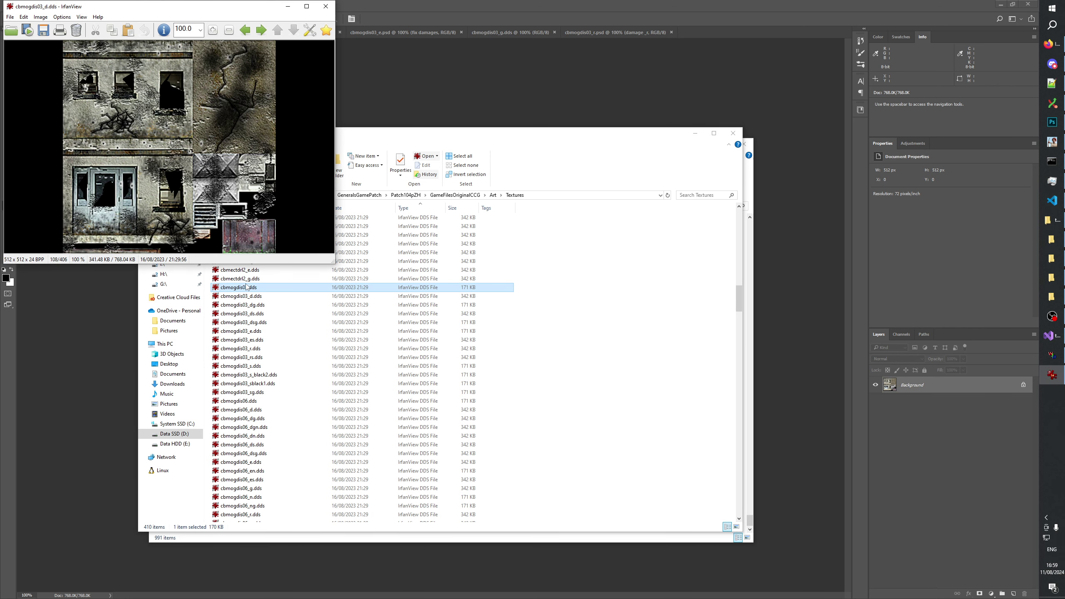
pyautogui.press('Right')
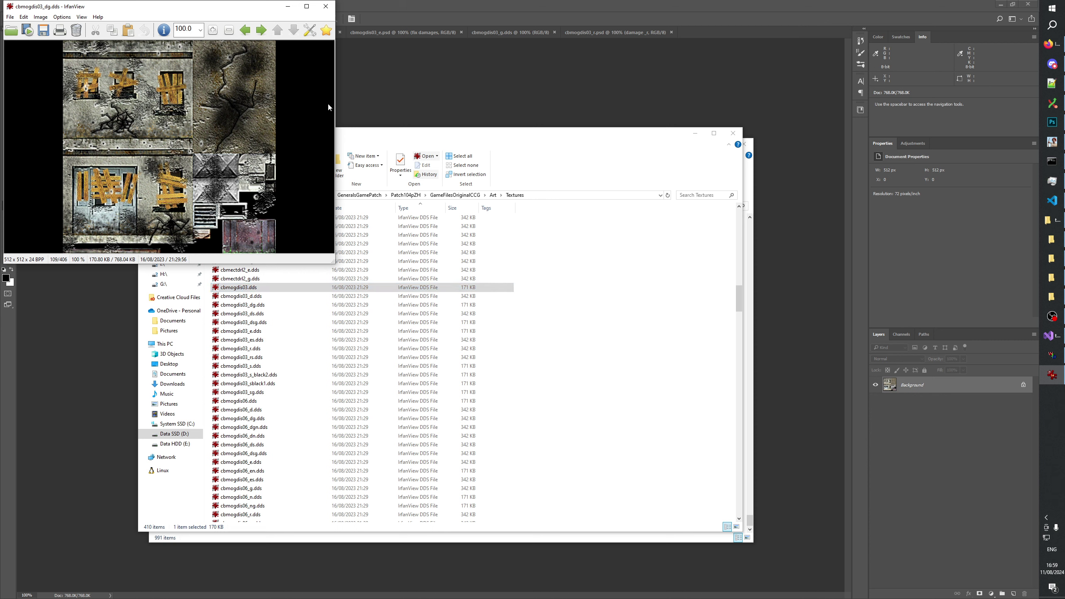
pyautogui.click(332, 8)
# Reopen the original cbmogdis03.dds and examine all its variants through cbmogdis03_sg.dds, including the es, r, s_black2 and sblack1 textures
pyautogui.doubleClick(246, 286)
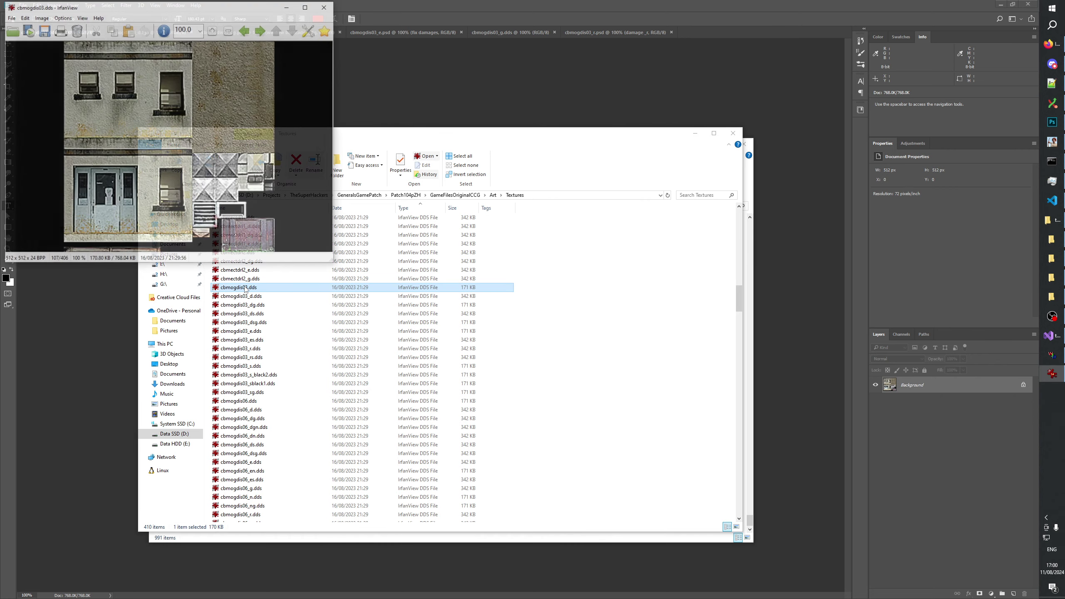
pyautogui.press('Right')
pyautogui.press('Right')
pyautogui.press('Right')
pyautogui.press('Right')
pyautogui.press('Right')
pyautogui.press('Right')
pyautogui.press('Right')
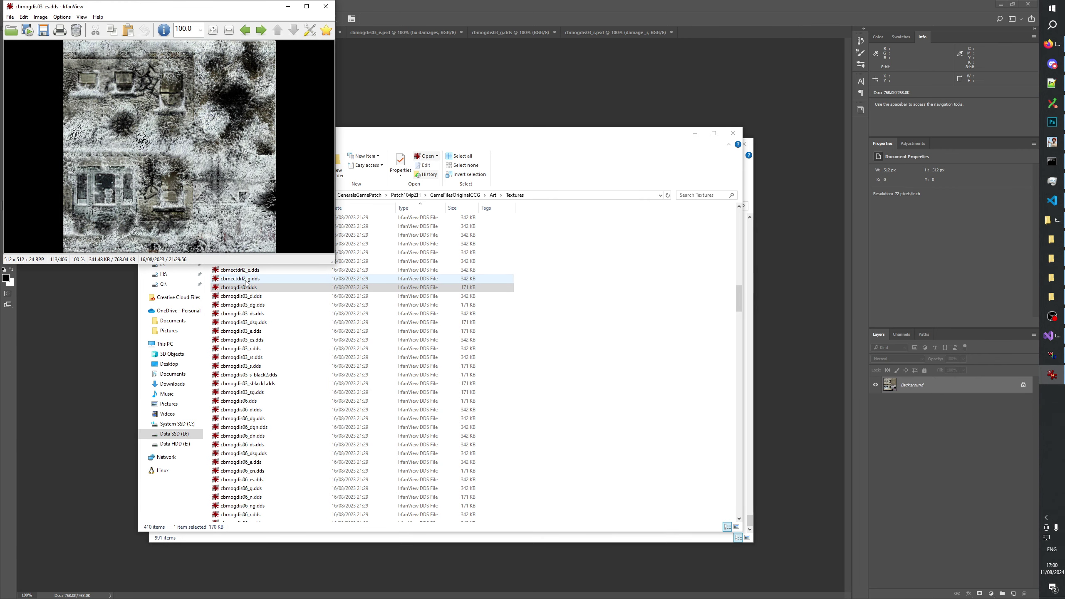
pyautogui.press('Right')
pyautogui.press('Right')
pyautogui.press('Left')
pyautogui.press('Left')
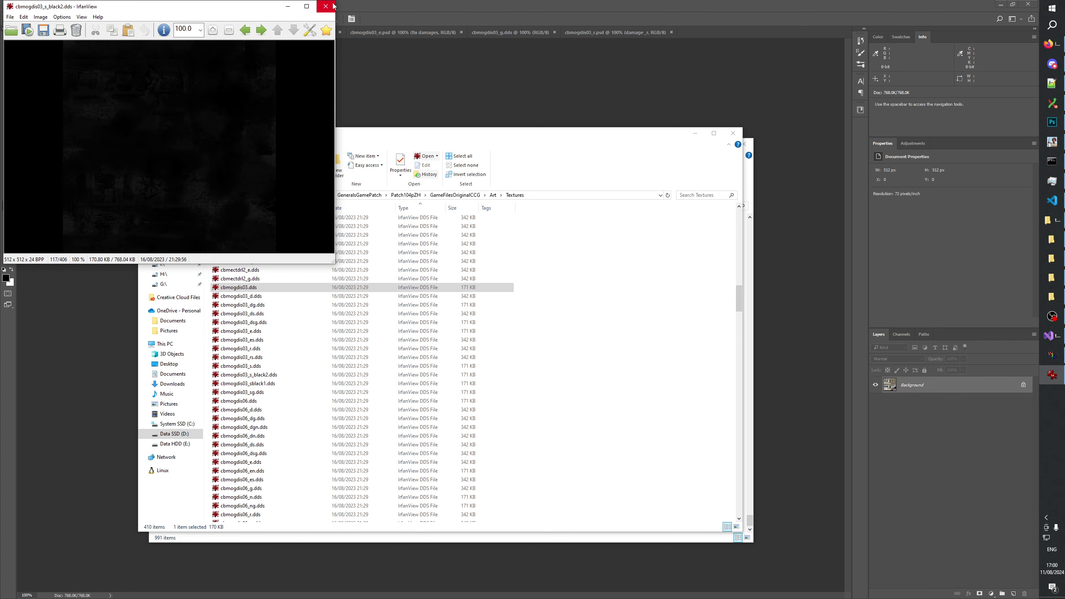
pyautogui.press('Right')
pyautogui.press('Right')
pyautogui.press('Left')
pyautogui.press('Left')
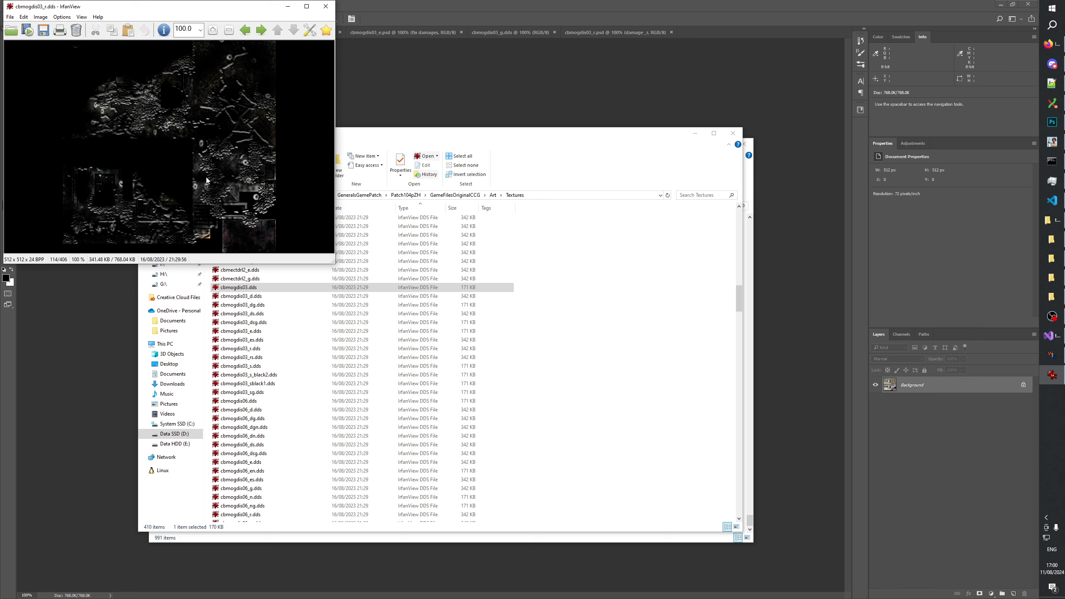
pyautogui.press('Right')
pyautogui.press('Right')
pyautogui.press('Right')
pyautogui.press('Right')
pyautogui.press('Right')
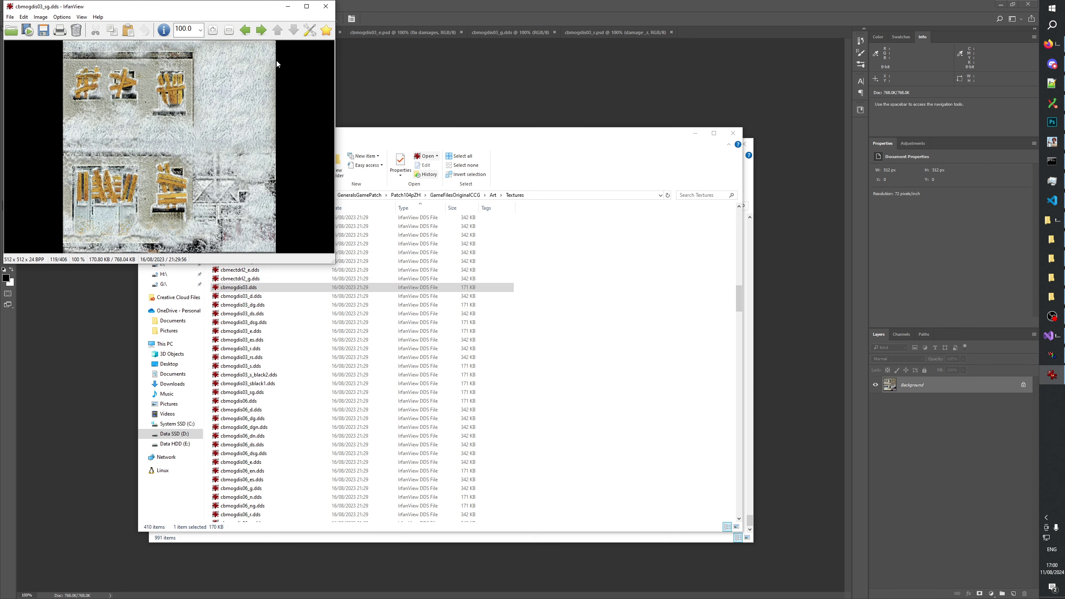
# Continue browsing the original textures from cbmogdis06.dds onward and close the image viewer
pyautogui.press('Right')
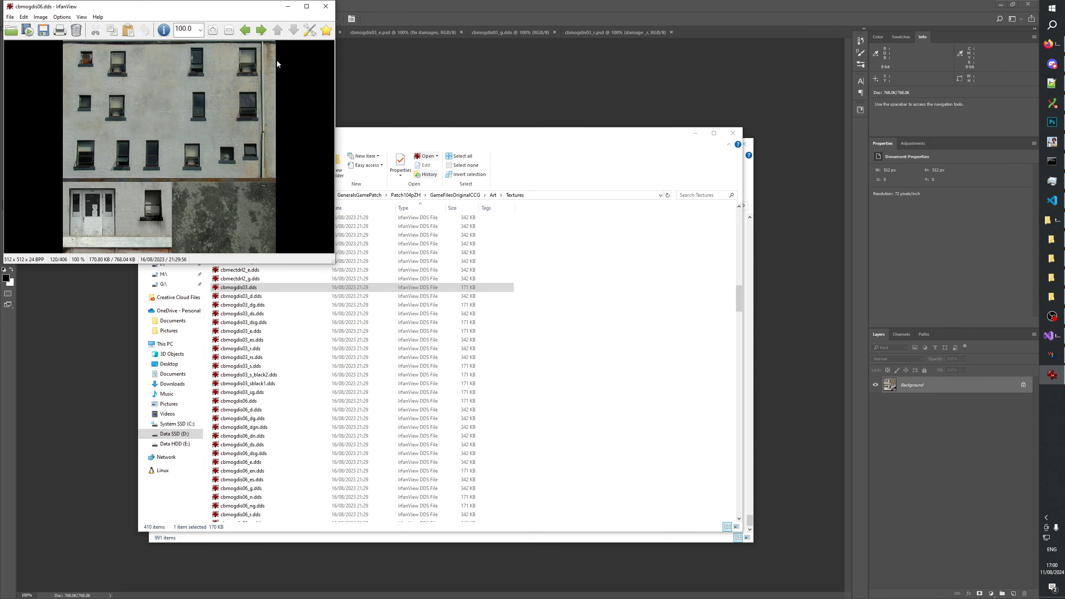
pyautogui.press('Right')
pyautogui.press('Right')
pyautogui.press('Right')
pyautogui.press('Right')
pyautogui.press('Escape')
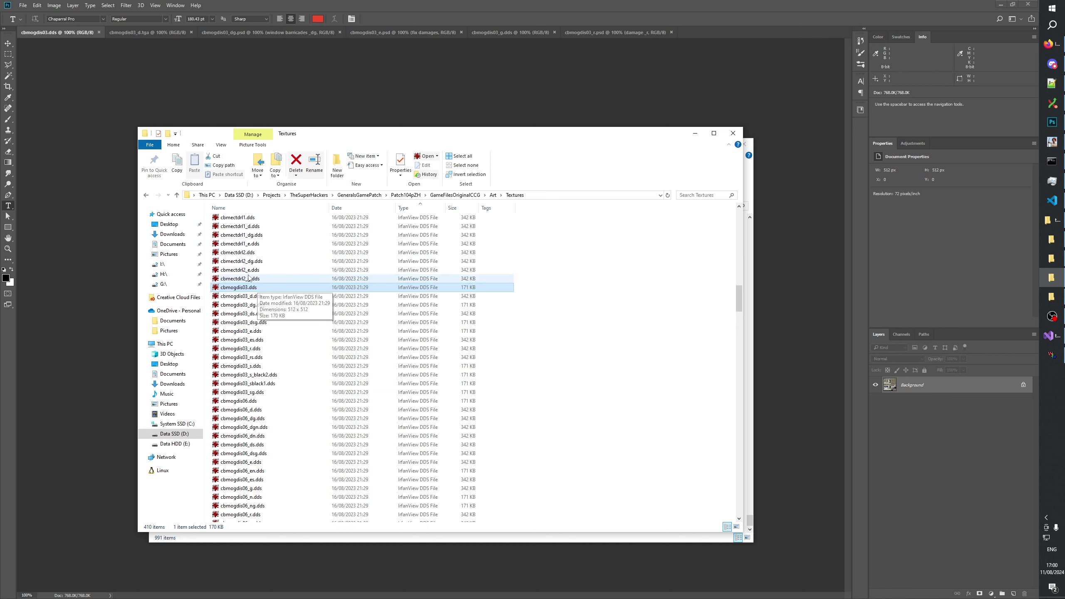
# Go through the original cbmogdis03 textures once more from cbmogdis03.dds to cbmogdis03_sblack1.dds, checking the ds and s snow variants
pyautogui.click(240, 297)
pyautogui.click(238, 289)
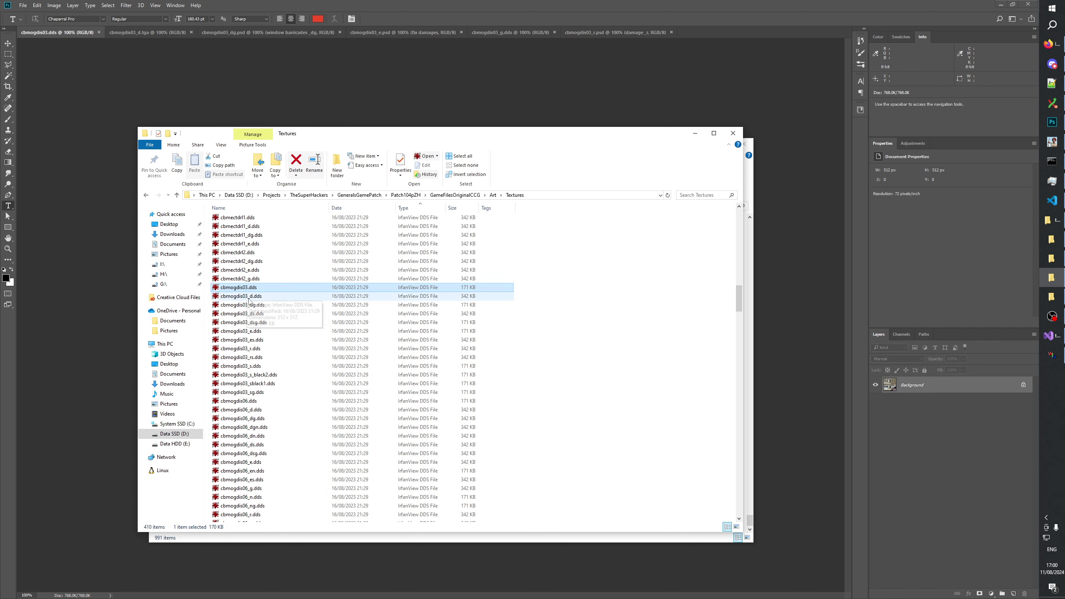
pyautogui.click(308, 70)
pyautogui.press('Right')
pyautogui.press('Right')
pyautogui.press('Right')
pyautogui.press('Right')
pyautogui.press('Right')
pyautogui.press('Right')
pyautogui.press('Right')
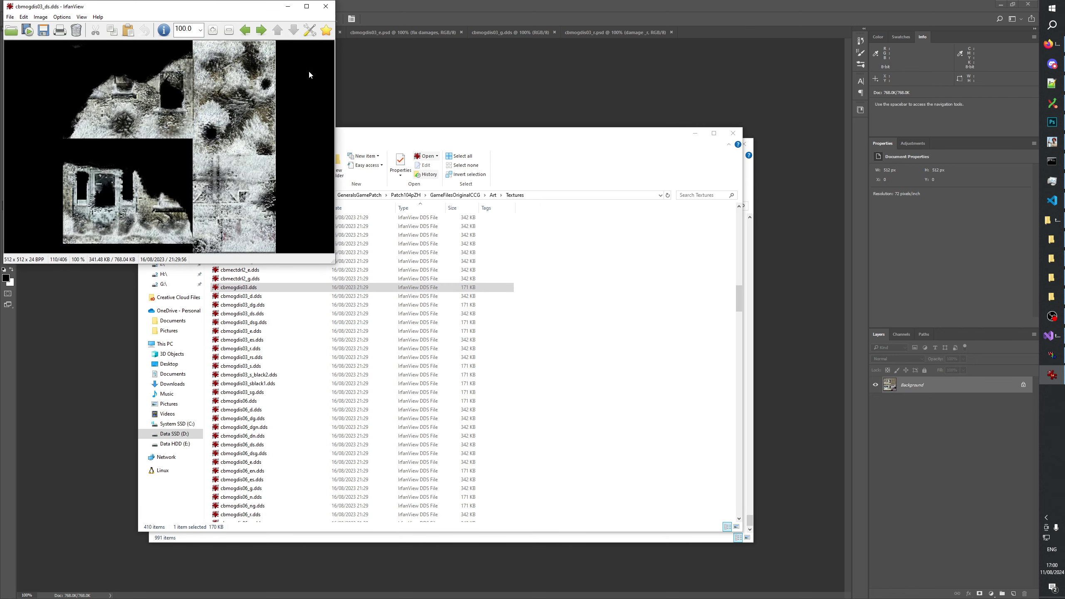
pyautogui.press('Right')
pyautogui.press('Right')
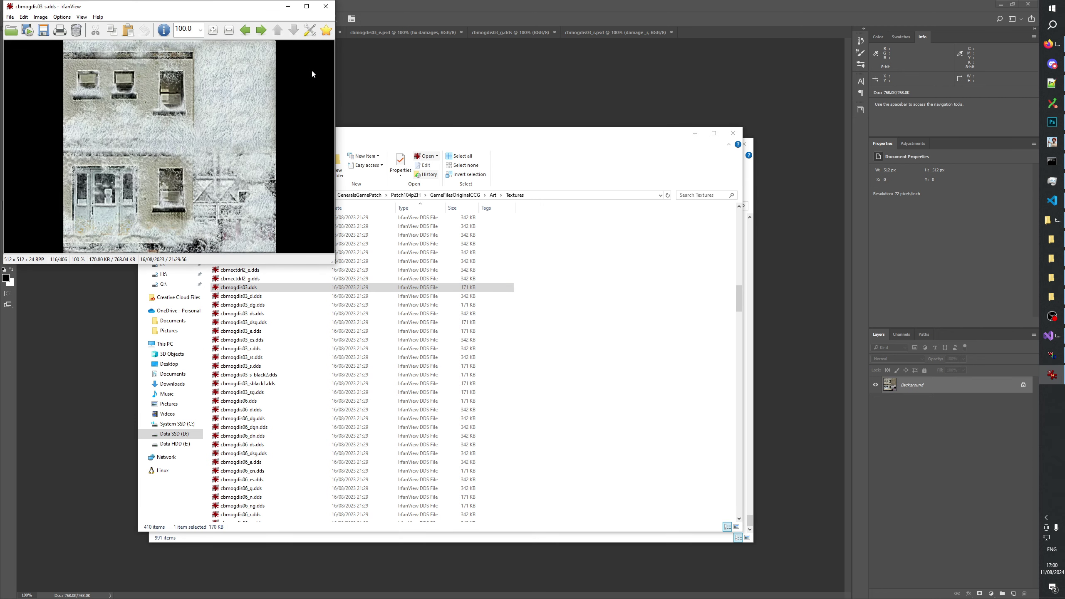
pyautogui.press('Right')
pyautogui.press('Right')
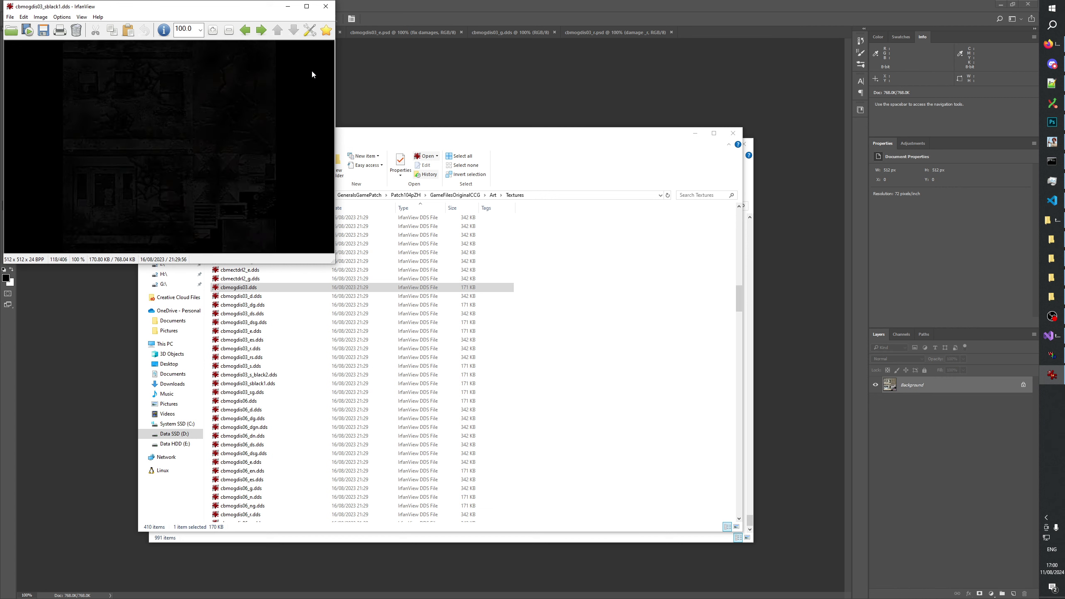
# Check the original textures following cbmogdis03_sblack1.dds up to cbmogdis06.dds and close the image viewer
pyautogui.press('Right')
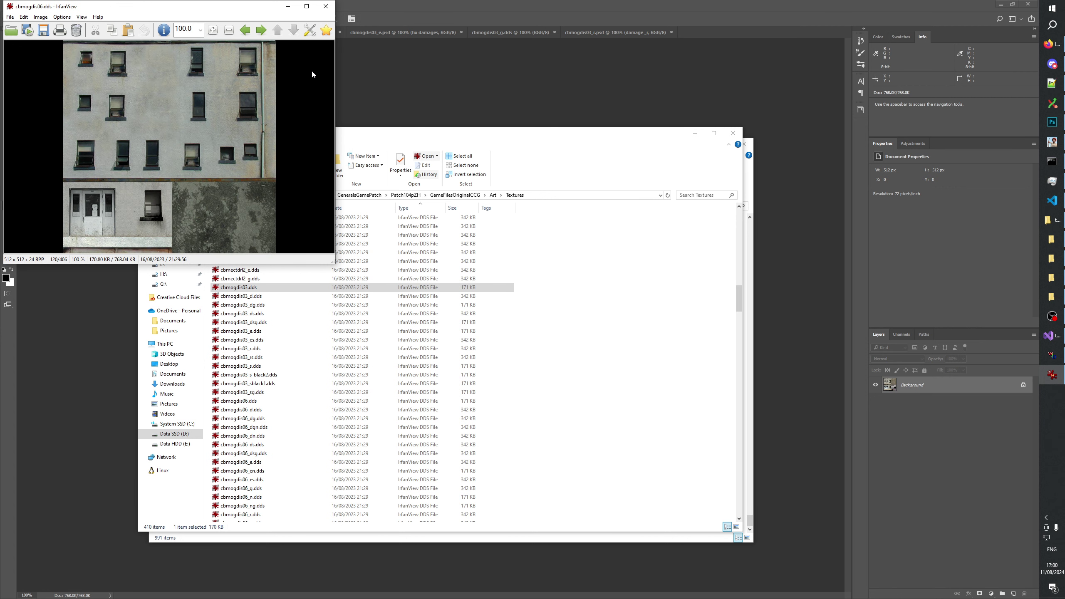
pyautogui.press('Left')
pyautogui.press('Escape')
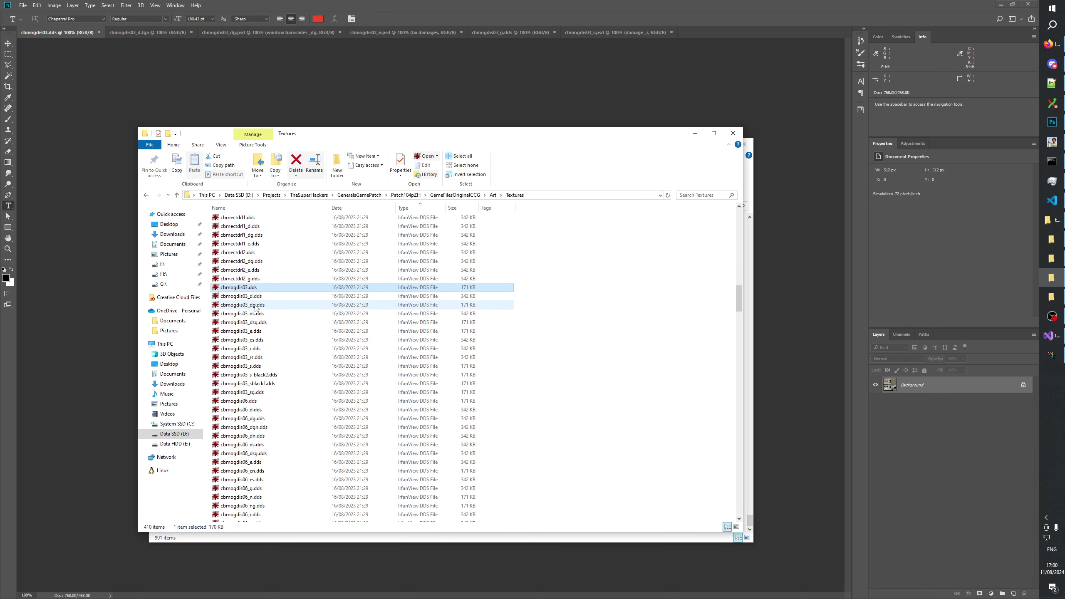
# Move the original textures cbmogdis03.dds through cbmogdis03_sg.dds into the Obsolete subfolder and return to the Textures folder
pyautogui.keyDown('shift'); pyautogui.click(254, 395); pyautogui.keyUp('shift')
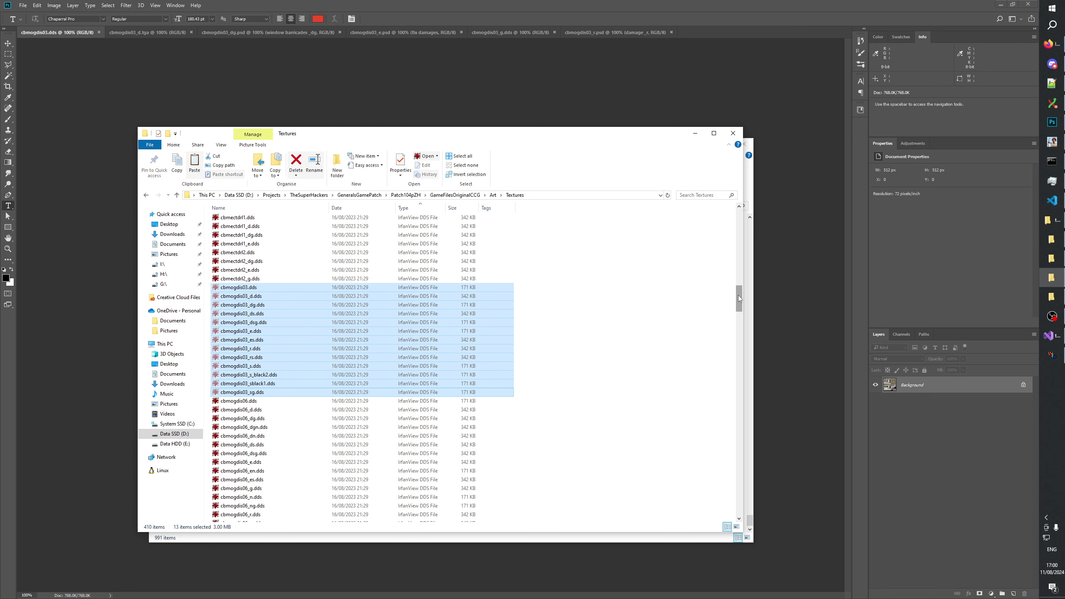
pyautogui.moveTo(739, 295); pyautogui.dragTo(733, 196)
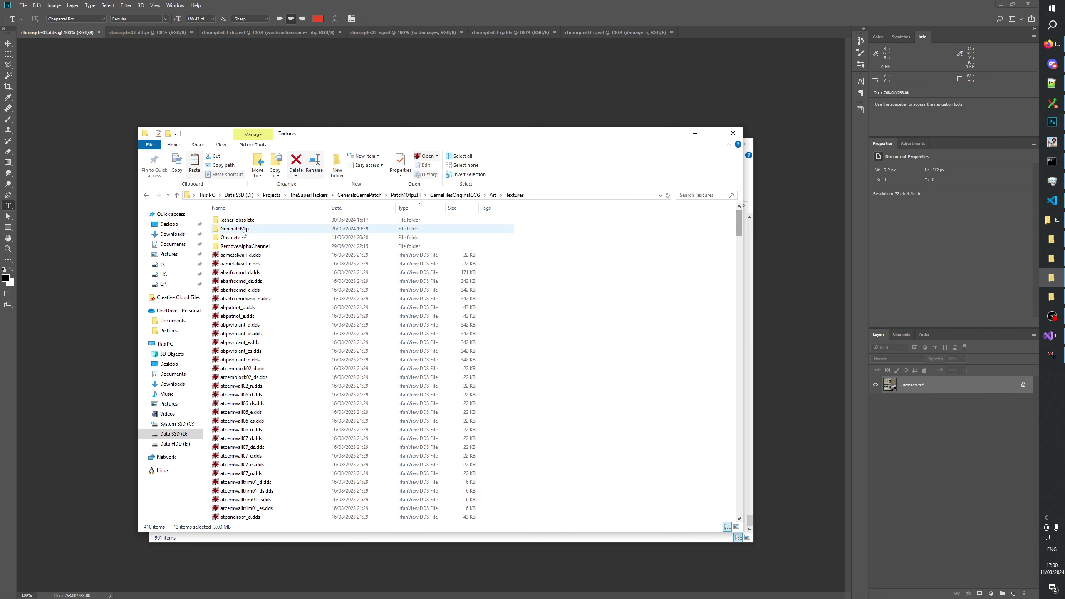
pyautogui.doubleClick(231, 238)
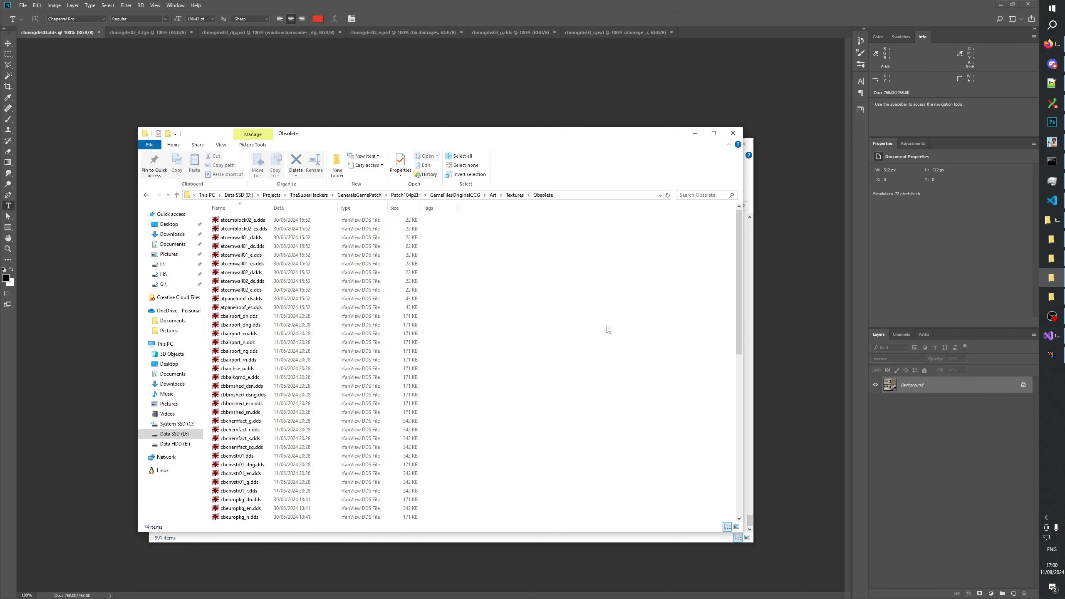
pyautogui.hotkey('ctrl', 'v')
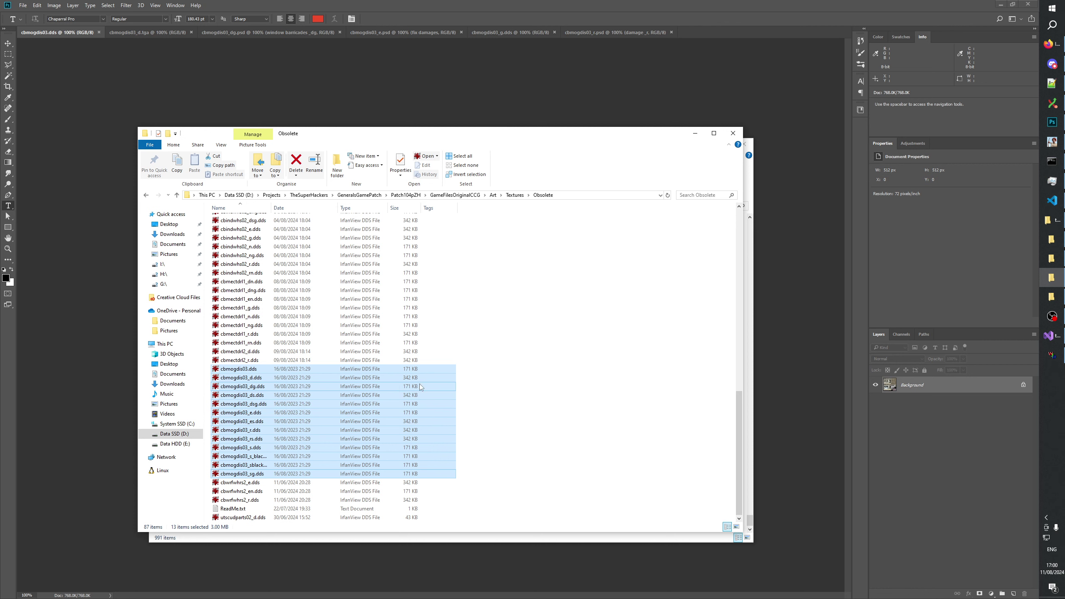
pyautogui.click(515, 195)
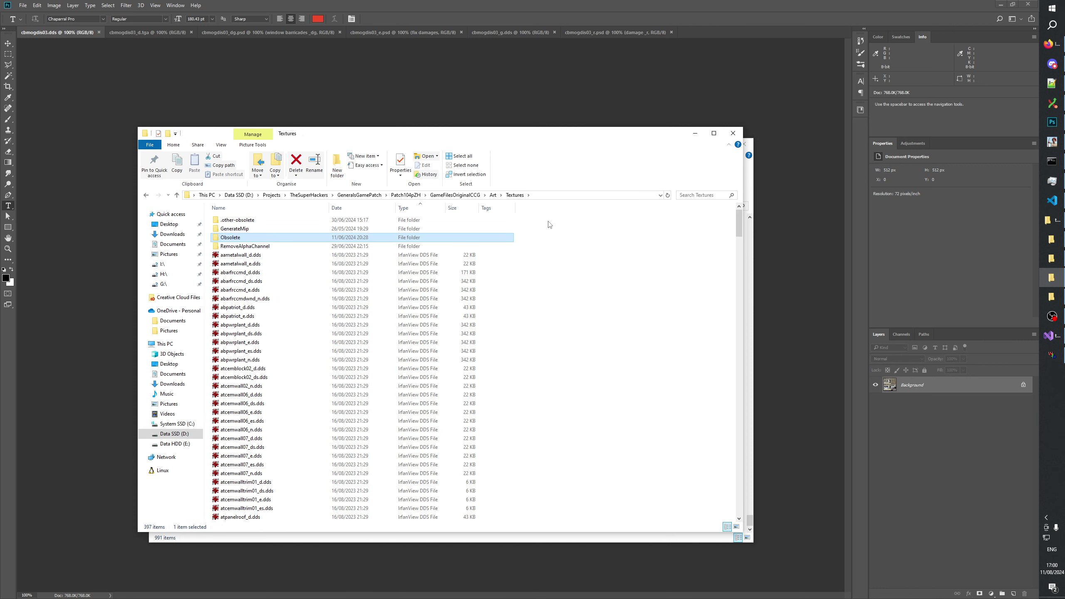
pyautogui.click(621, 291)
# Switch to Photoshop and compare the open cbmogdis03.dds, cbmogdis03_d.tga and cbmogdis03_dg.psd textures
pyautogui.click(363, 4)
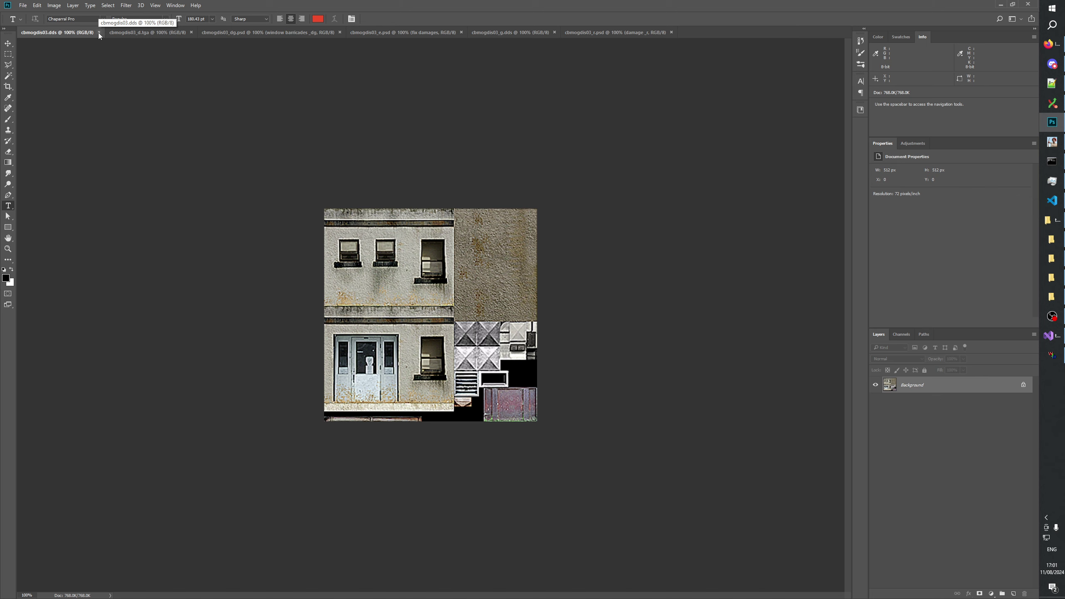
pyautogui.click(150, 33)
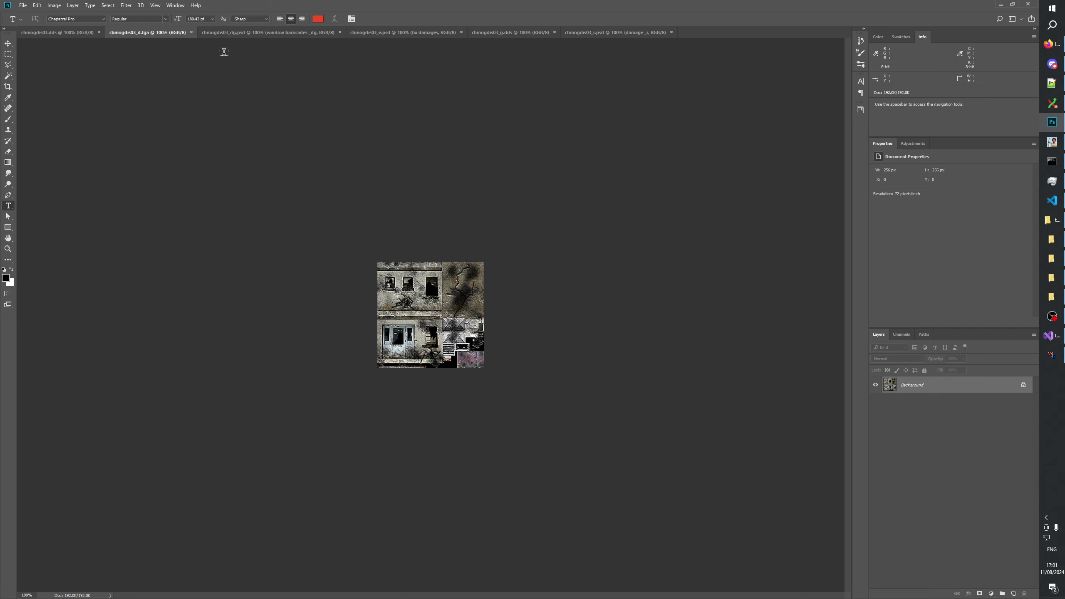
pyautogui.click(233, 33)
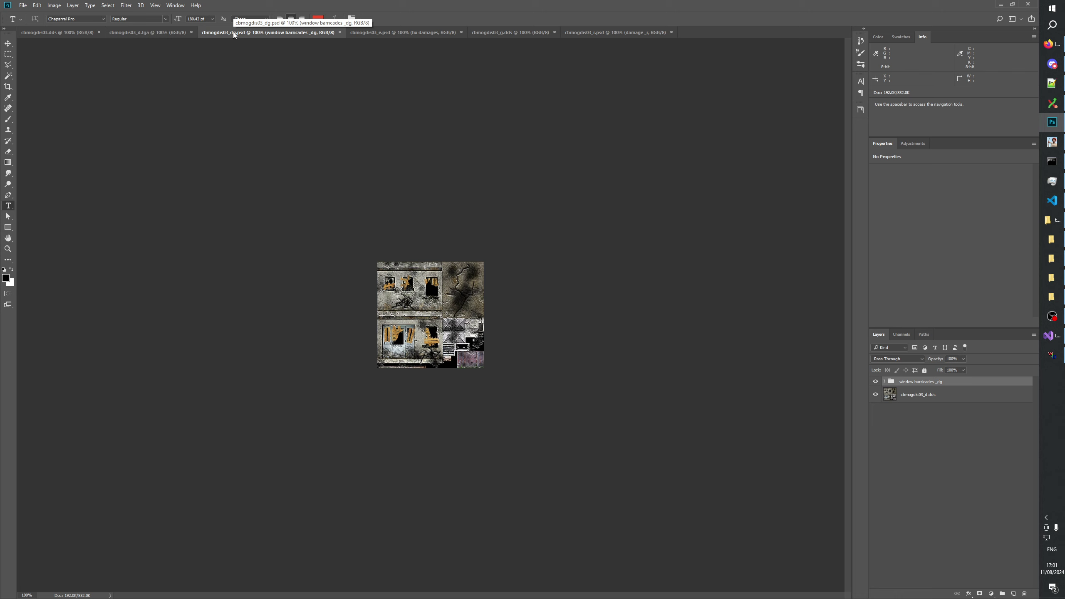
pyautogui.click(7, 249)
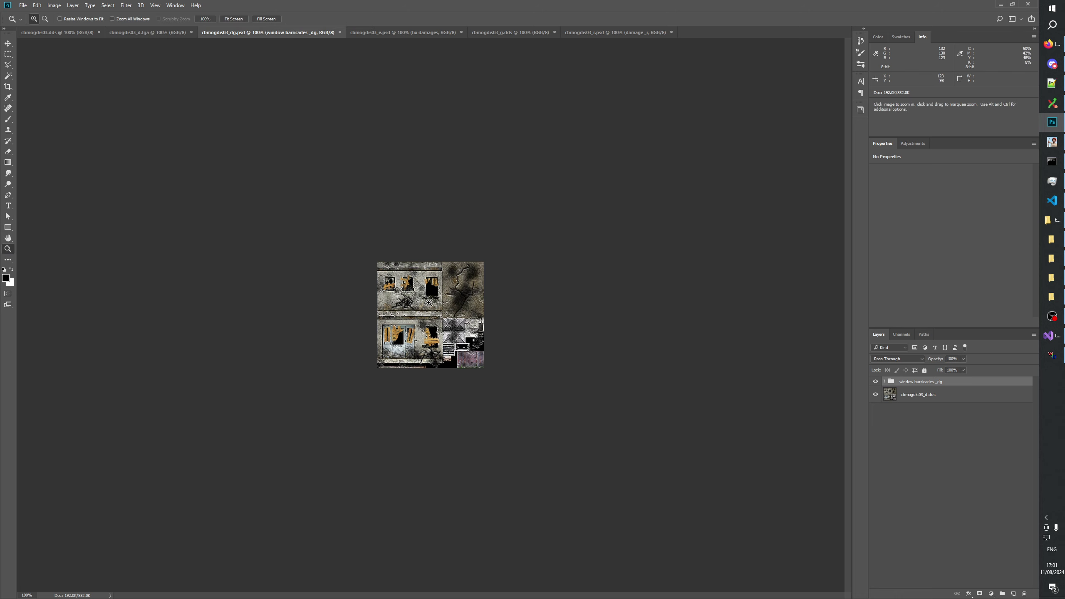
pyautogui.click(61, 33)
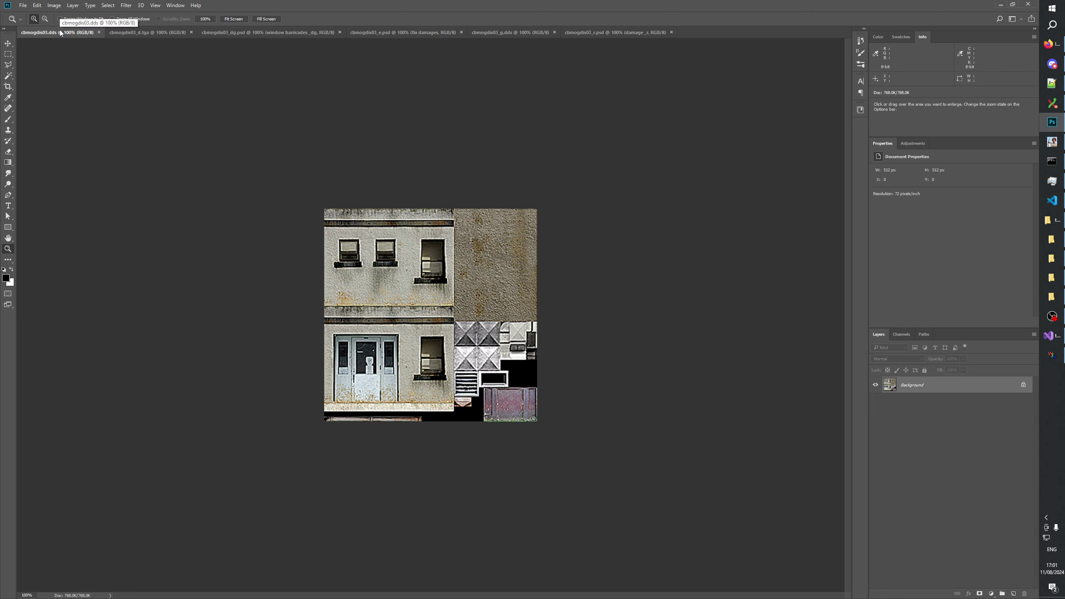
pyautogui.click(145, 32)
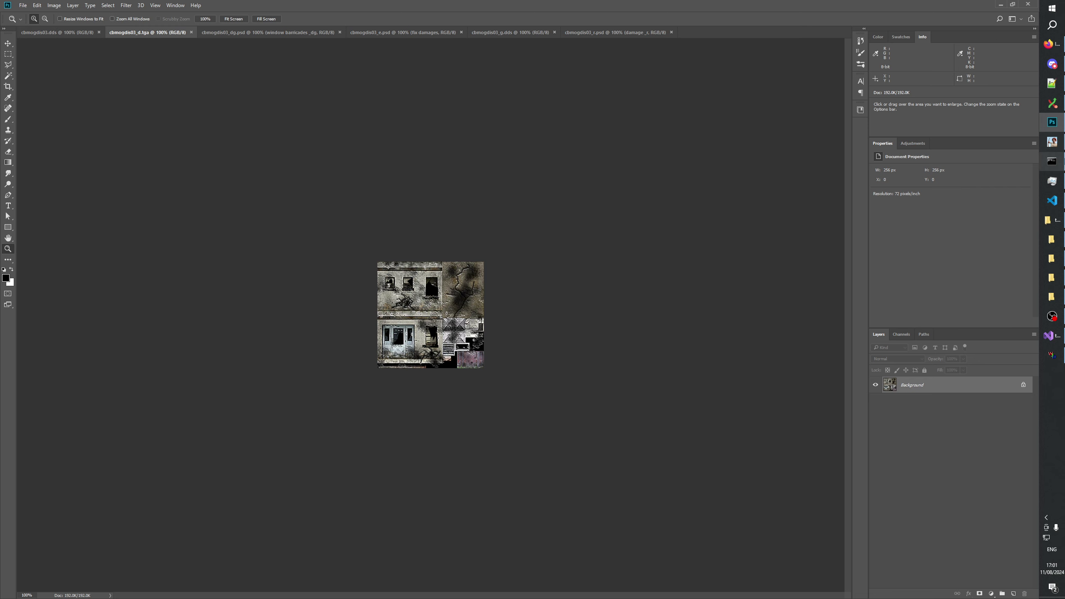
# In a new File Explorer window, open the Art\Textures folder of Generals-108-GeneralsZH-104-Loose under Projects\TheSuperHackers\GeneralsFiles on drive D
pyautogui.click(1052, 298)
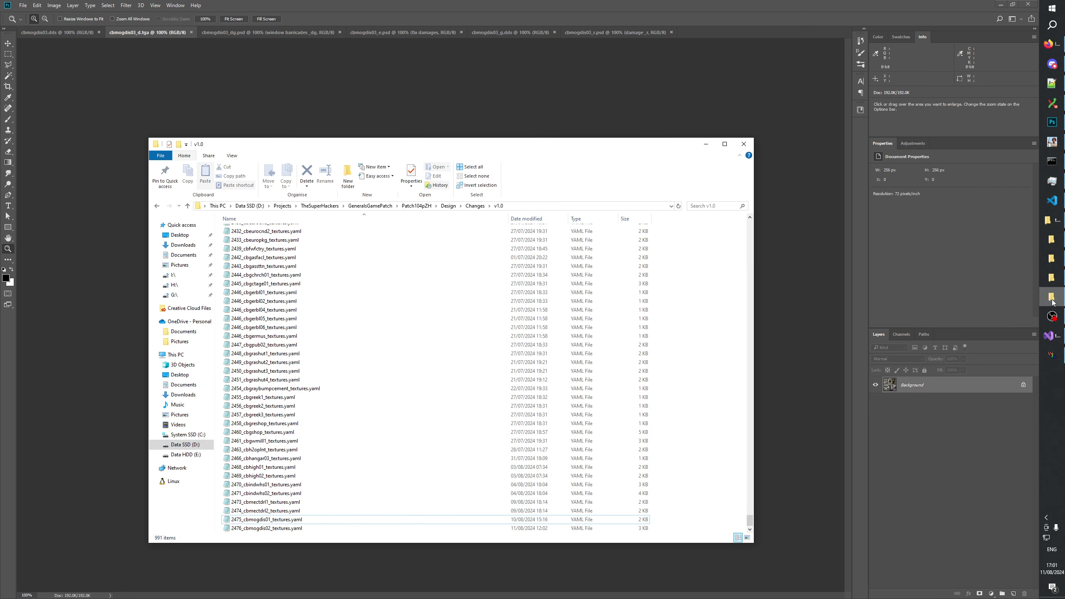
pyautogui.click(1058, 281)
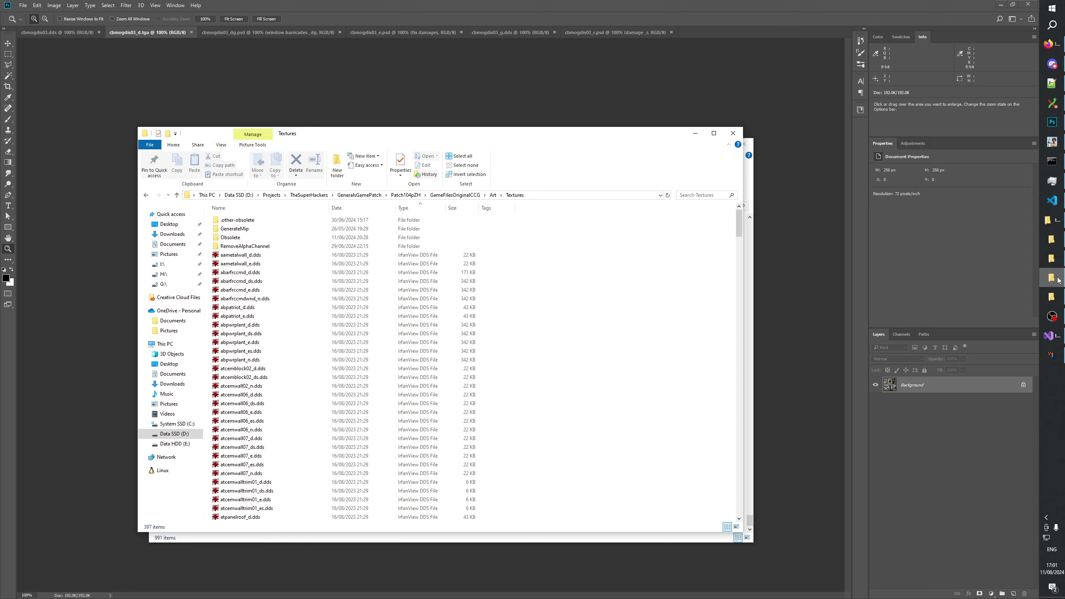
pyautogui.click(1056, 258)
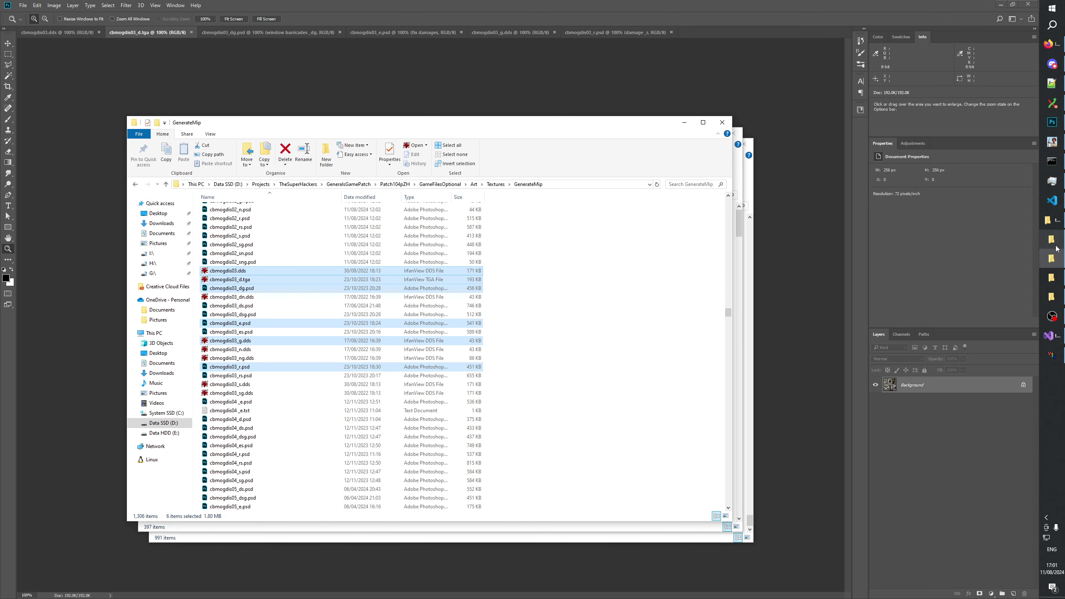
pyautogui.click(1057, 247)
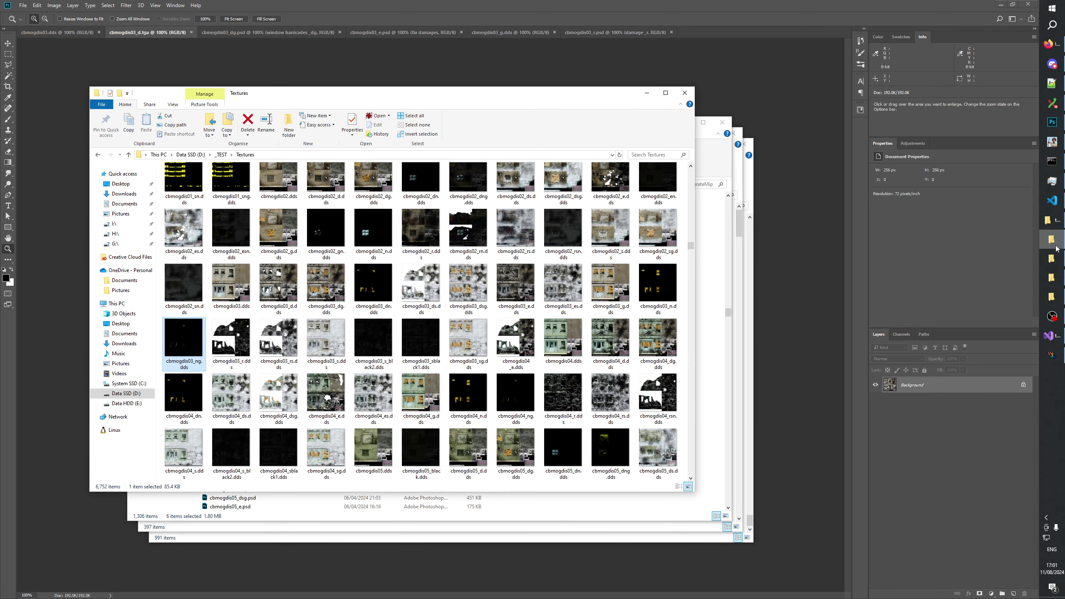
pyautogui.middleClick(190, 155)
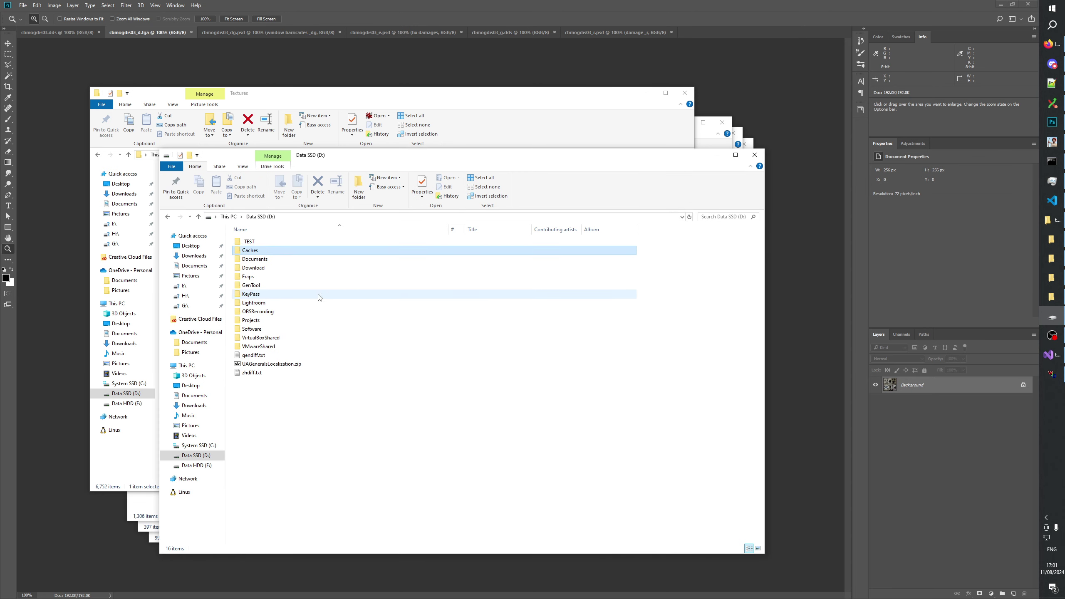
pyautogui.doubleClick(256, 320)
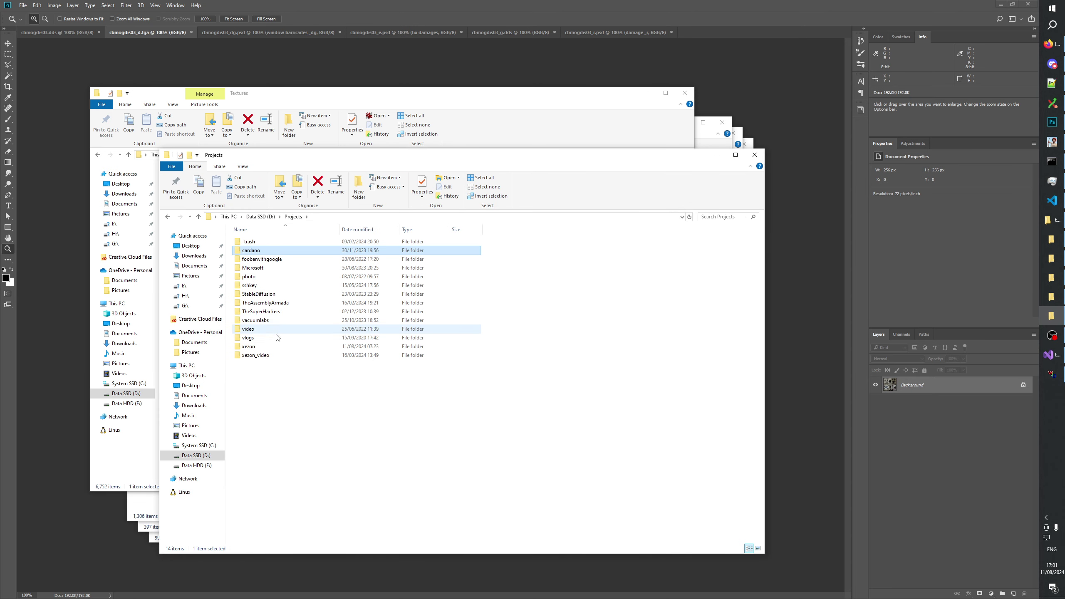
pyautogui.doubleClick(268, 311)
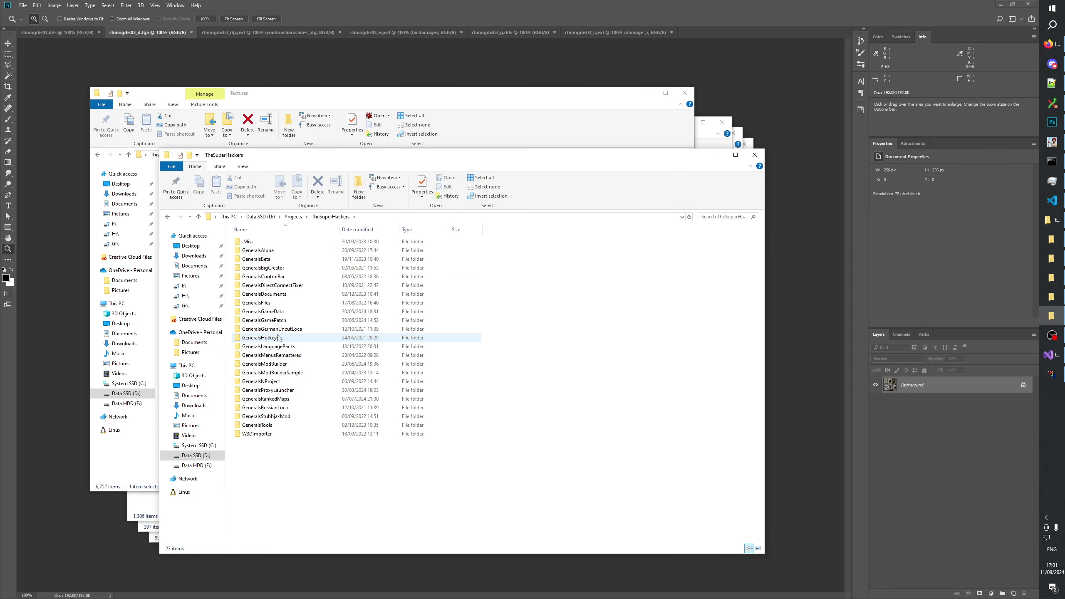
pyautogui.doubleClick(271, 303)
pyautogui.press('Return')
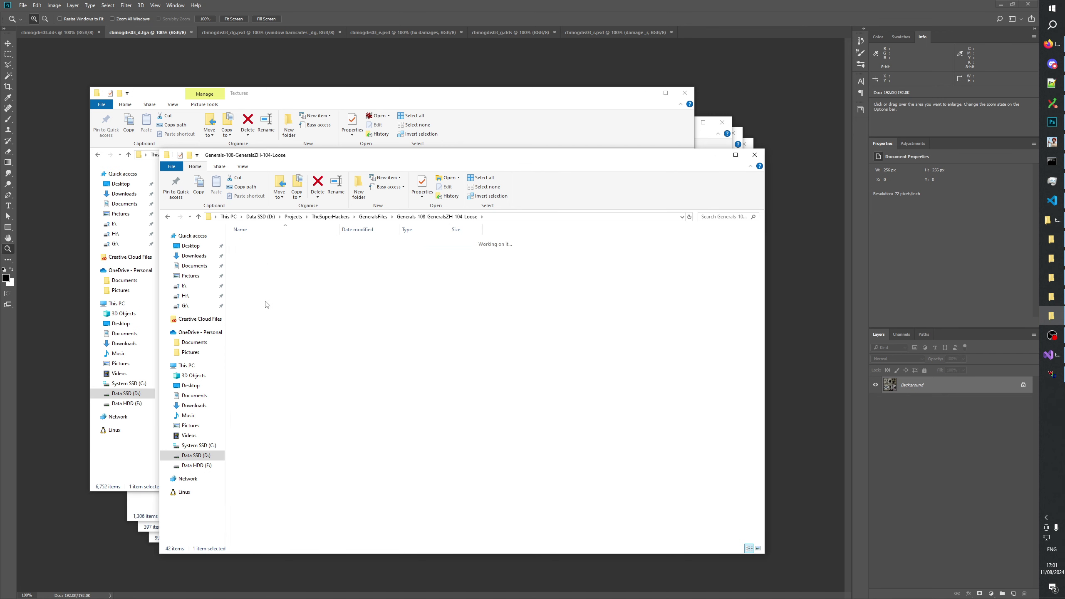
pyautogui.press('Return')
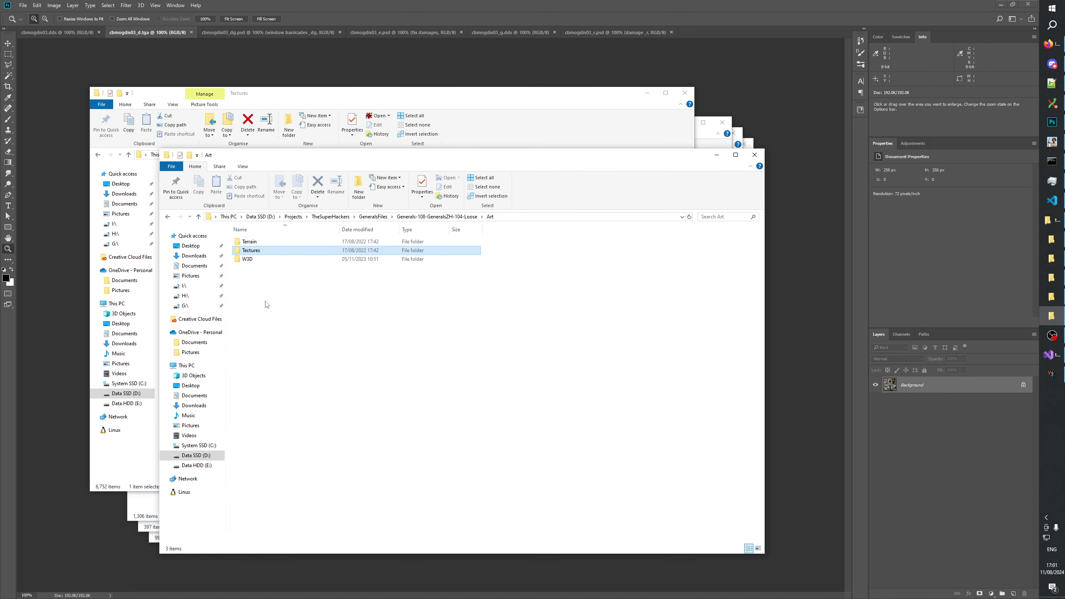
pyautogui.press('Return')
pyautogui.click(317, 305)
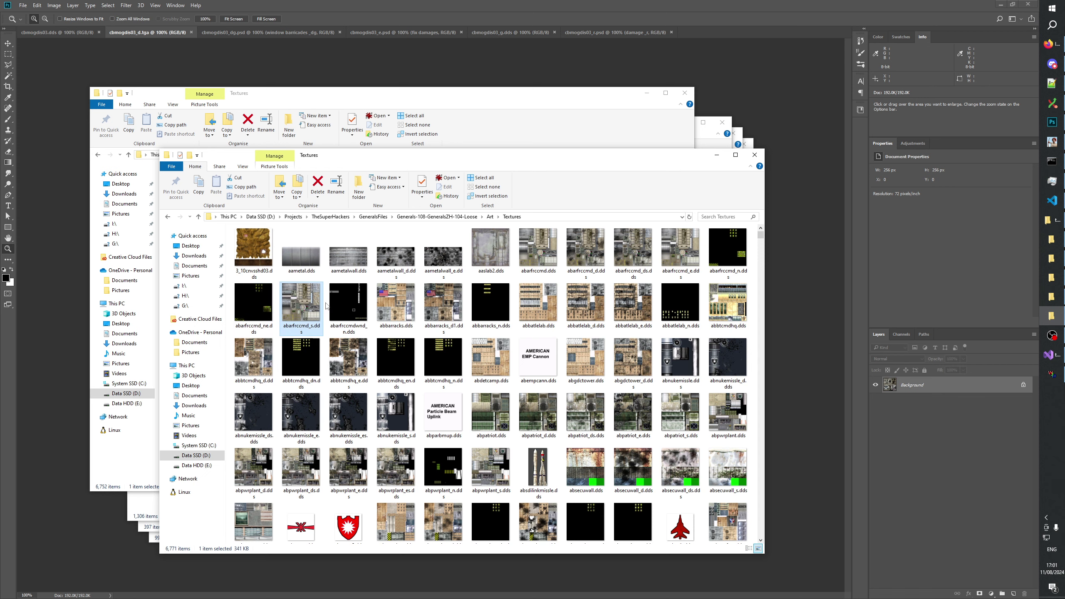
# Find cbmogdis03_d.dds among the loose game textures and open it as a separate document in Photoshop
pyautogui.write('cbmogdis_d')
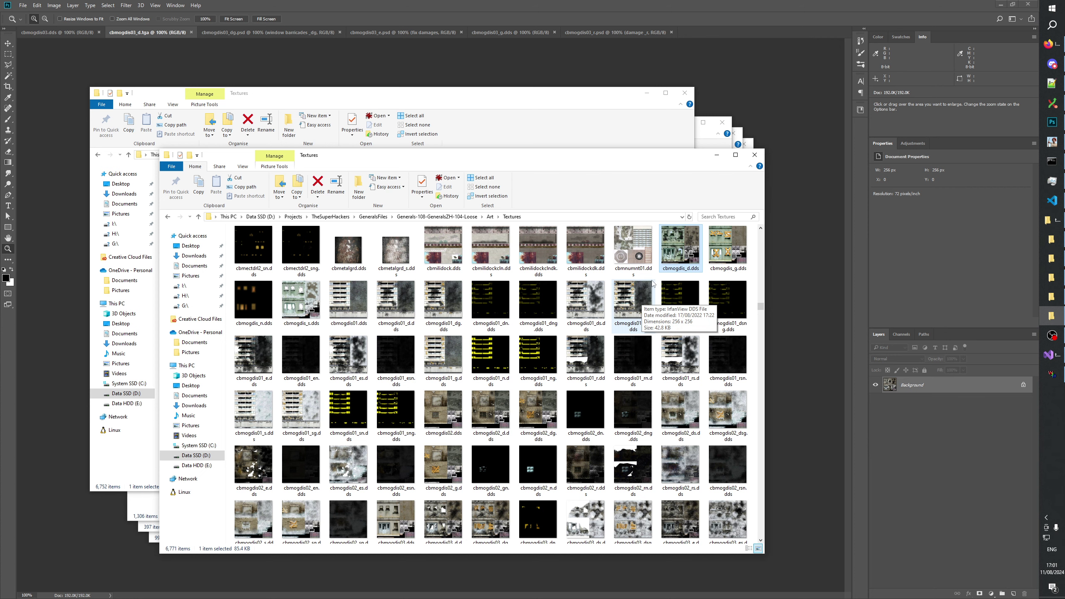
pyautogui.scroll(-2, 640, 313)
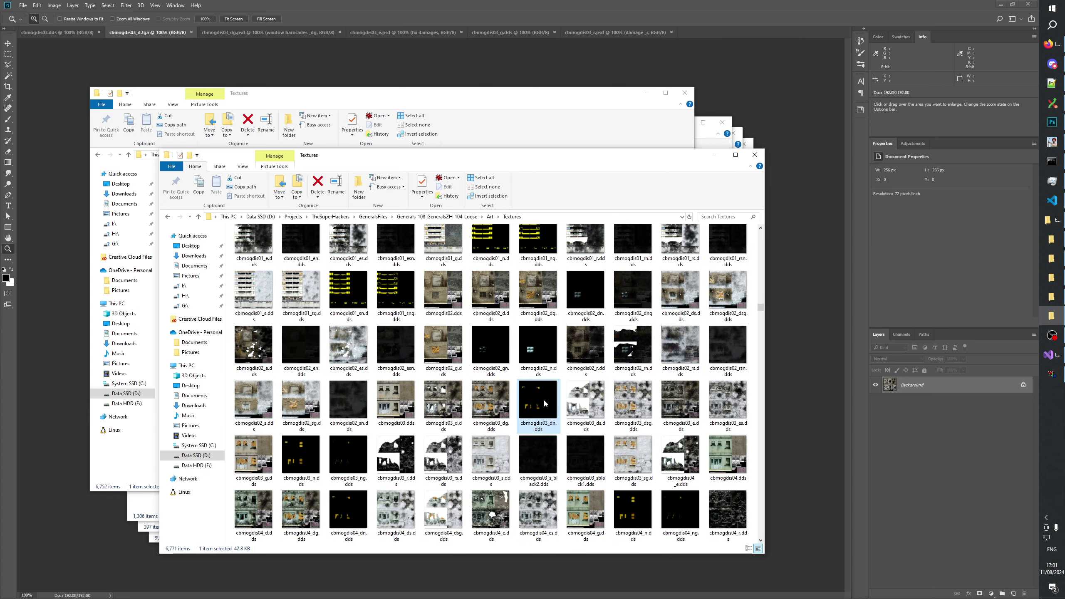
pyautogui.click(442, 403)
pyautogui.click(395, 407)
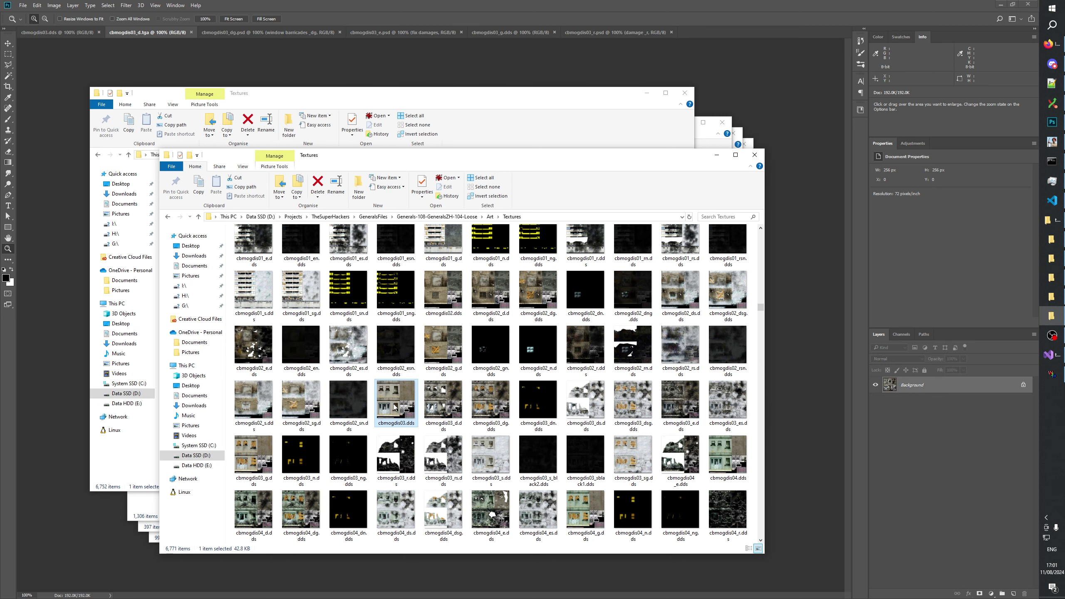
pyautogui.moveTo(398, 410); pyautogui.dragTo(714, 26)
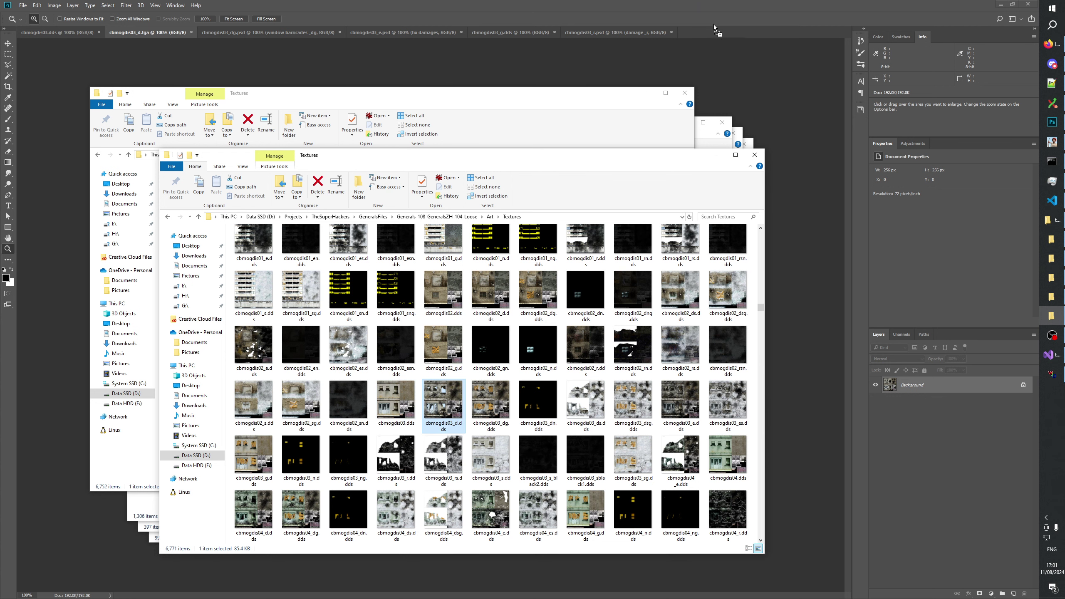
pyautogui.click(509, 240)
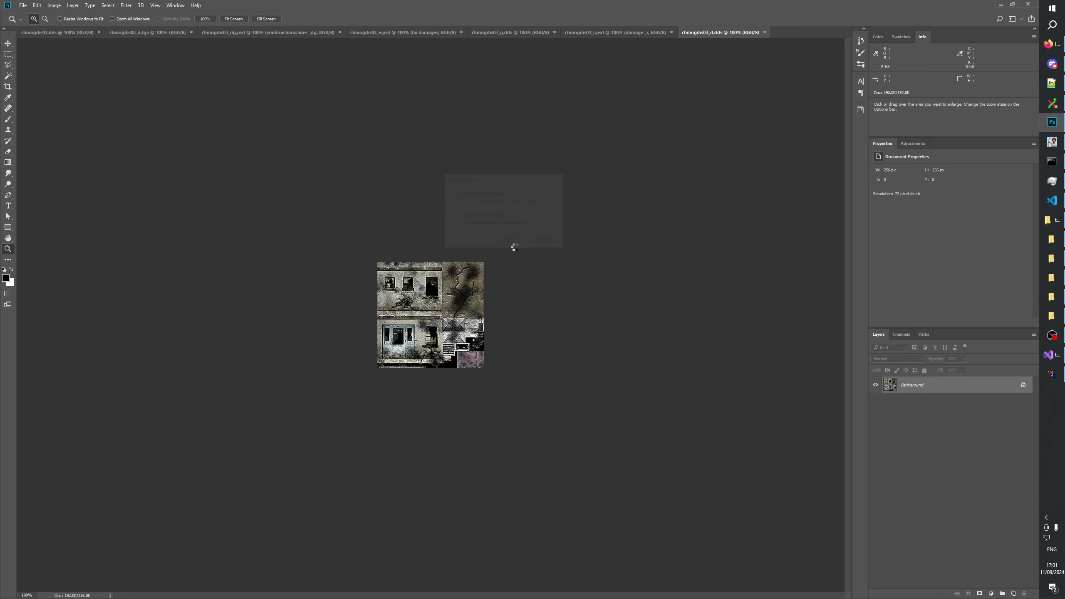
# Compare cbmogdis03_d.tga with the loose cbmogdis03_d.dds, and inspect the CBMOGDIS03 damaged building model in W3D Viewer
pyautogui.click(140, 33)
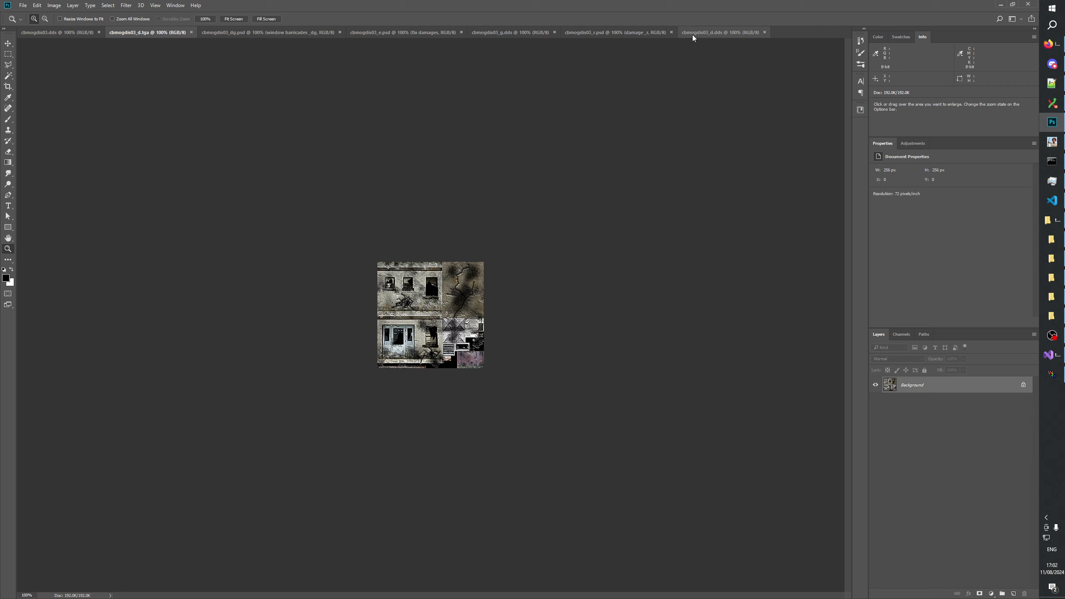
pyautogui.click(720, 36)
pyautogui.click(1052, 373)
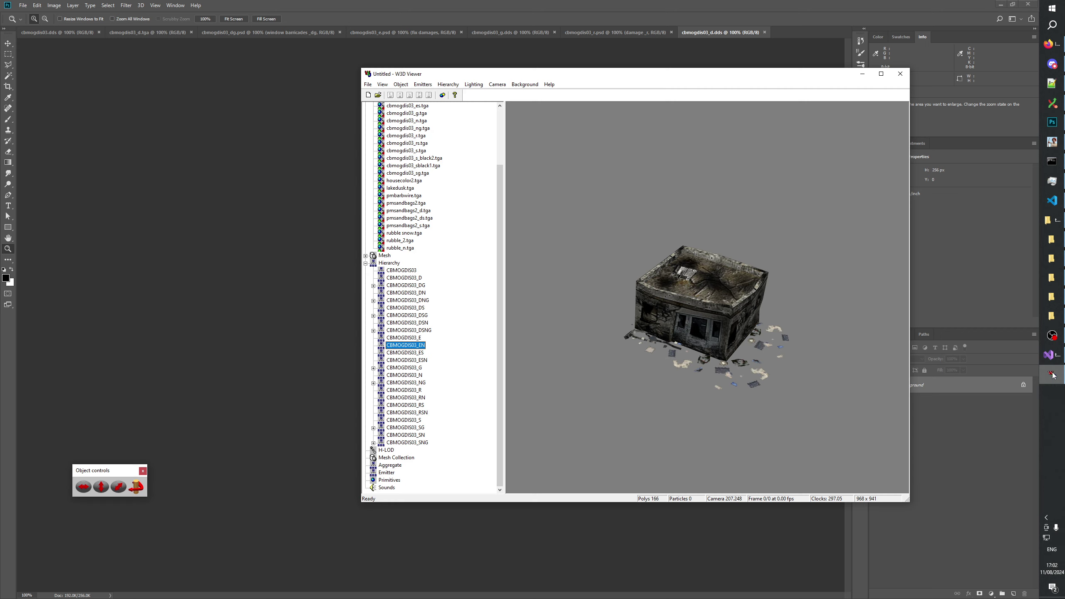
pyautogui.moveTo(568, 181); pyautogui.dragTo(699, 314)
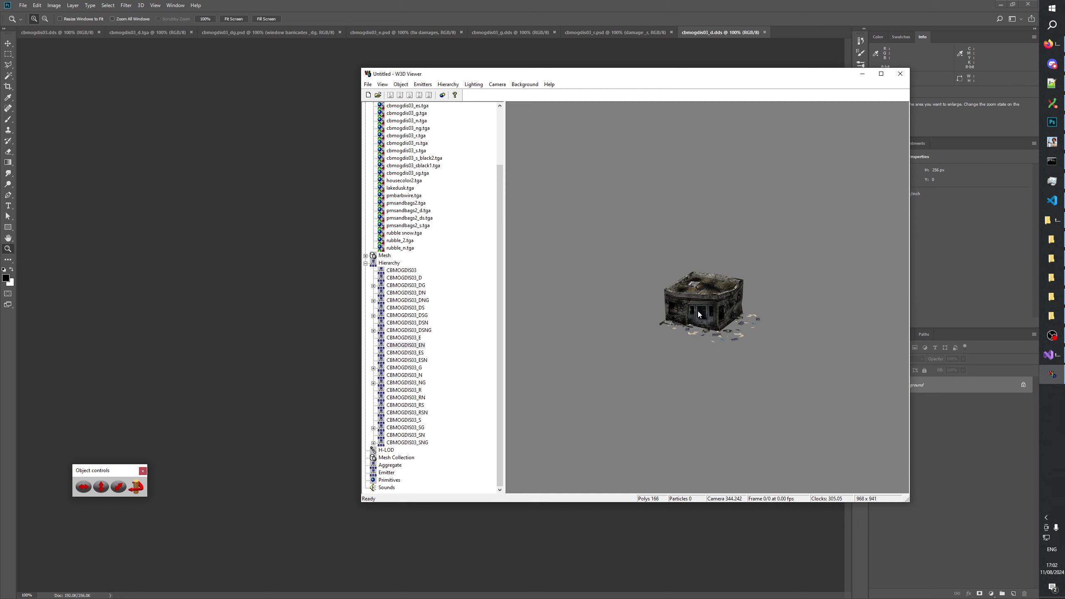
pyautogui.click(639, 4)
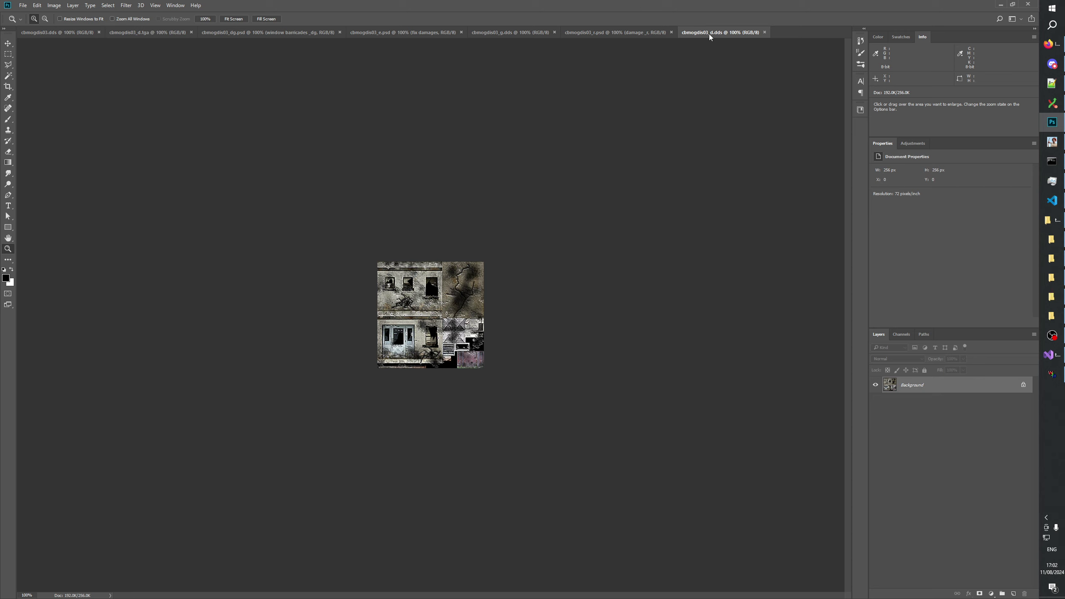
pyautogui.click(148, 35)
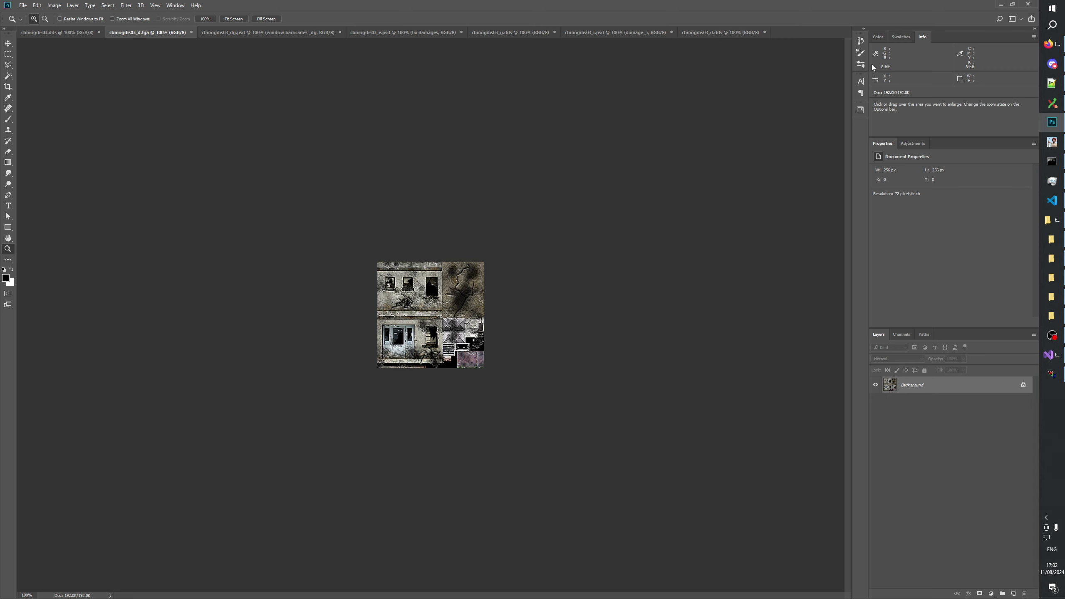
# Copy the loose cbmogdis03_d.dds and open the Patch104pZH\GameFilesOriginalZH\Art\Textures folder in File Explorer
pyautogui.click(1053, 315)
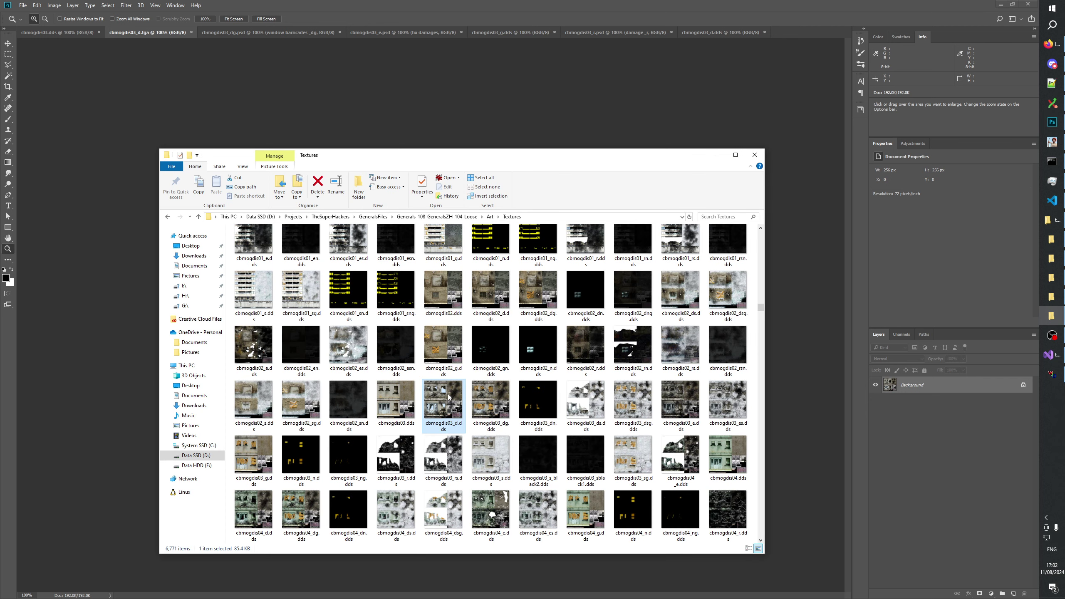
pyautogui.click(1051, 254)
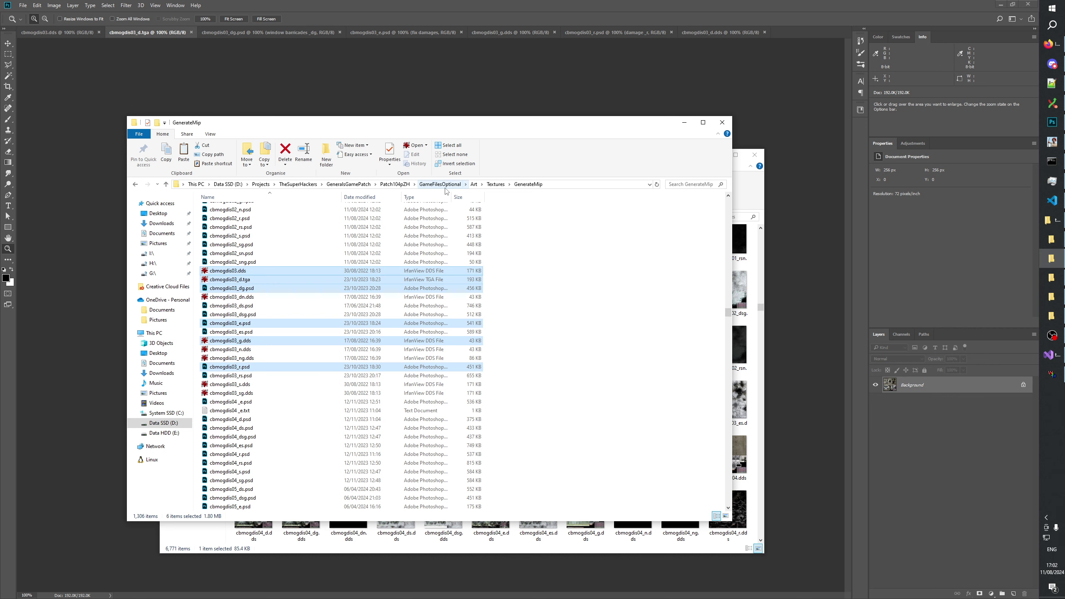
pyautogui.click(1055, 243)
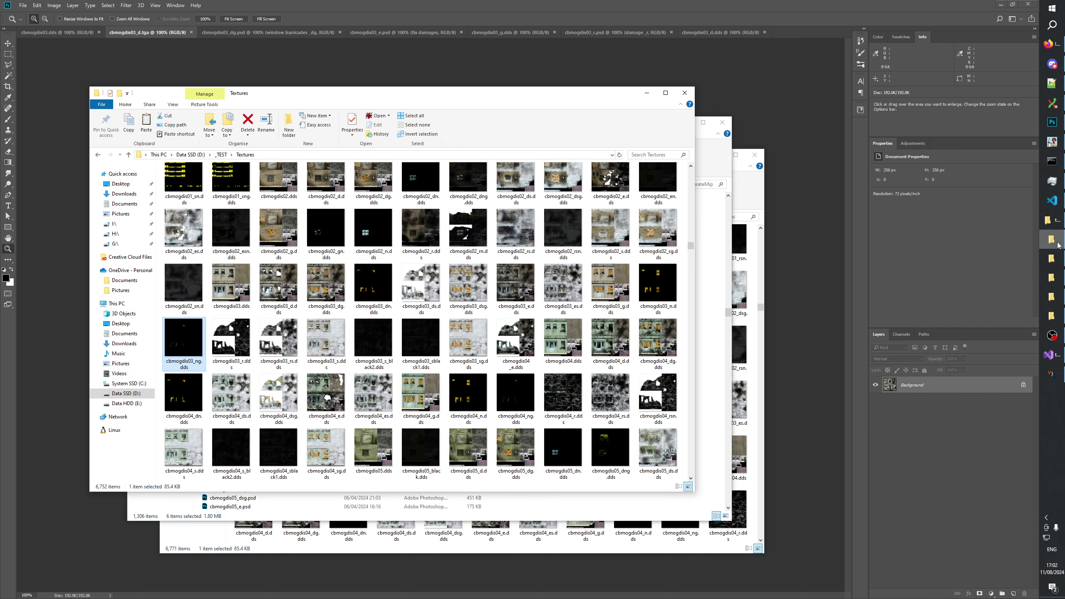
pyautogui.click(1053, 277)
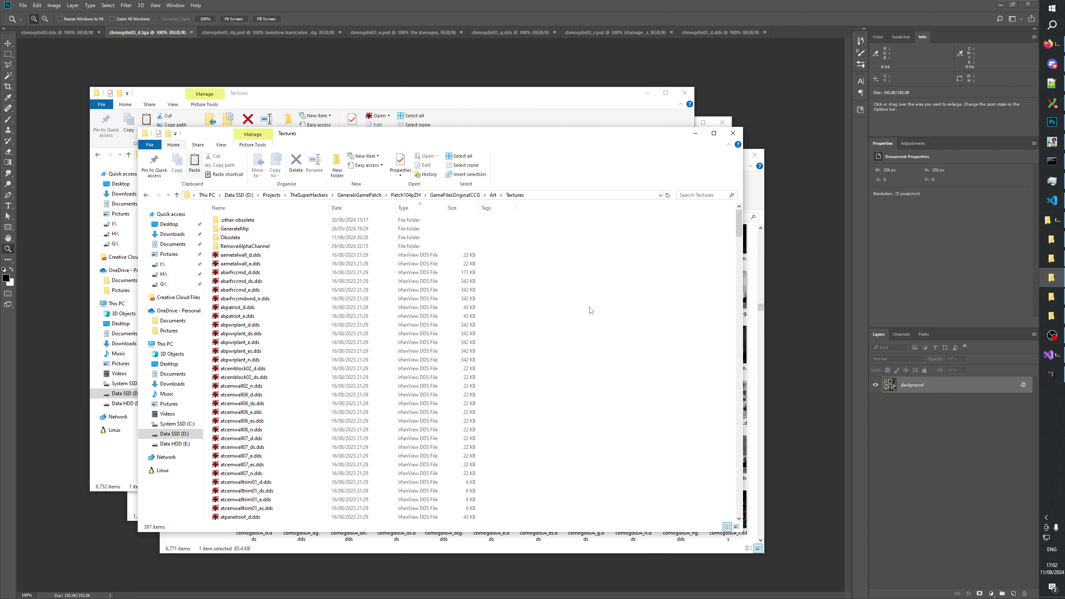
pyautogui.click(406, 195)
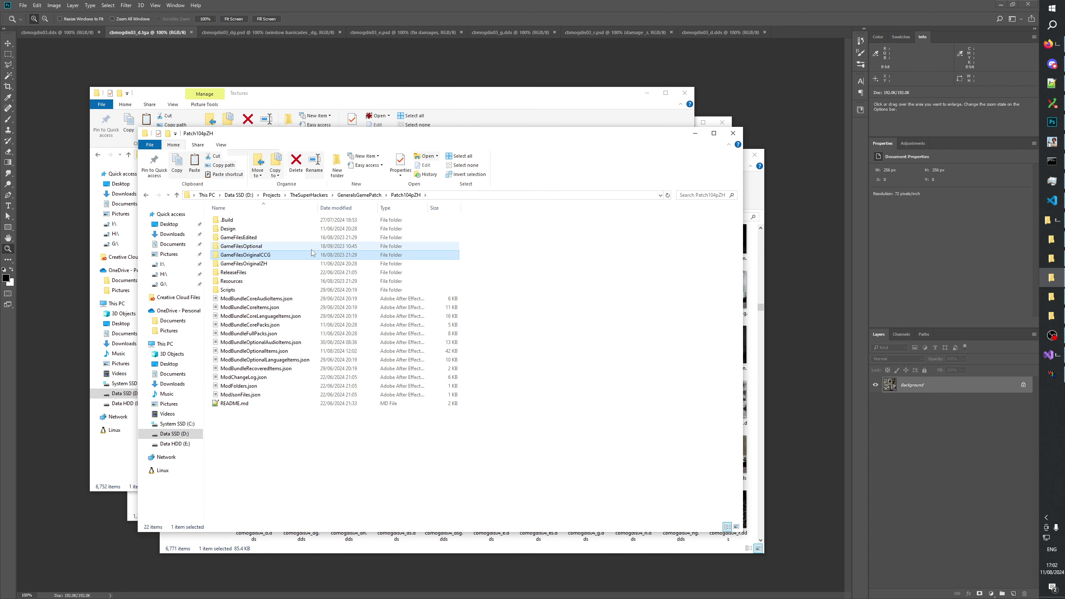
pyautogui.press('Down')
pyautogui.press('Return')
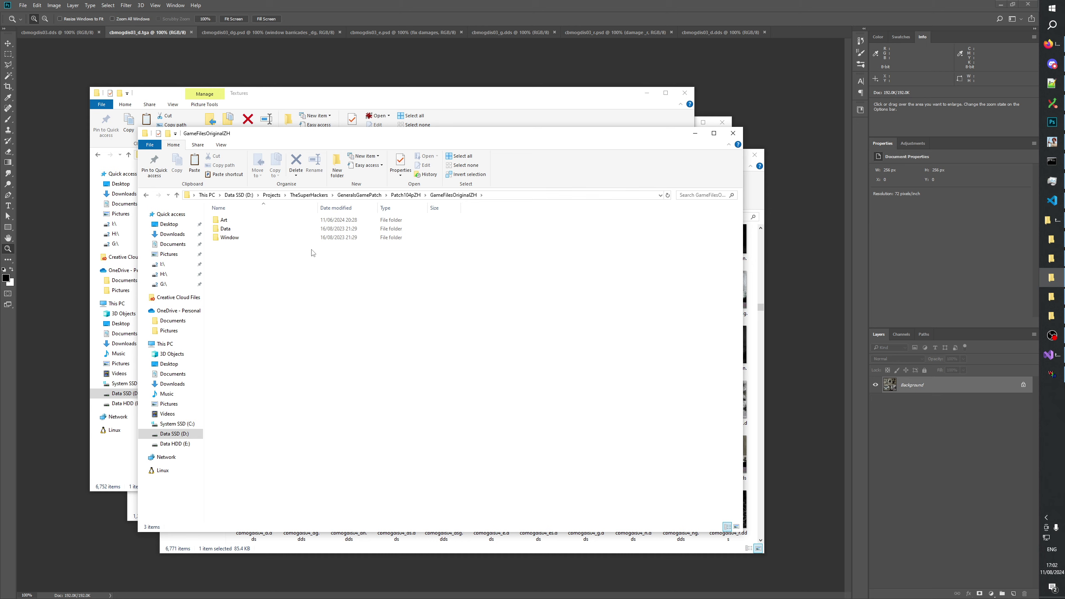
pyautogui.press('Down')
pyautogui.press('Return')
pyautogui.press('Down')
pyautogui.press('Return')
pyautogui.press('Down')
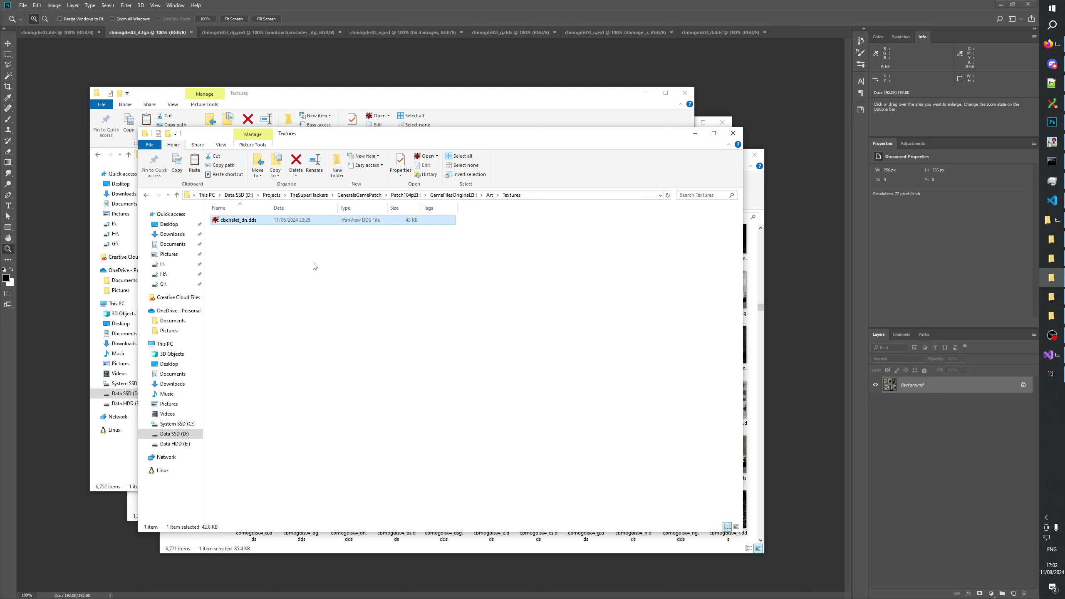
# Create a RemoveAlphaChannel folder inside this Textures folder and paste cbmogdis03_d.dds into it
pyautogui.click(275, 264)
pyautogui.rightClick(271, 263)
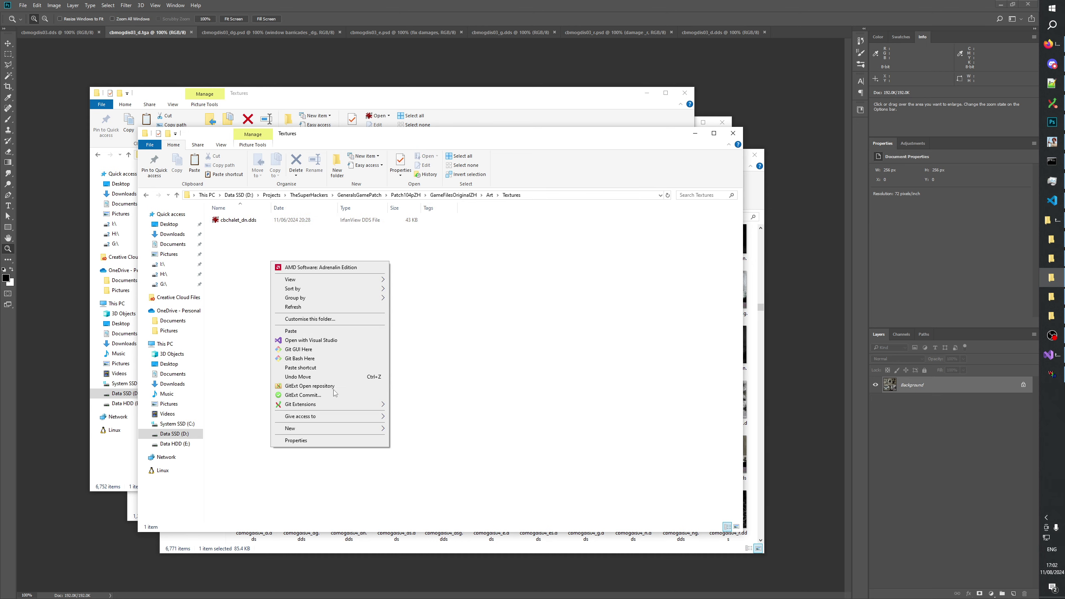
pyautogui.moveTo(378, 429)
pyautogui.click(424, 430)
pyautogui.write('Rem')
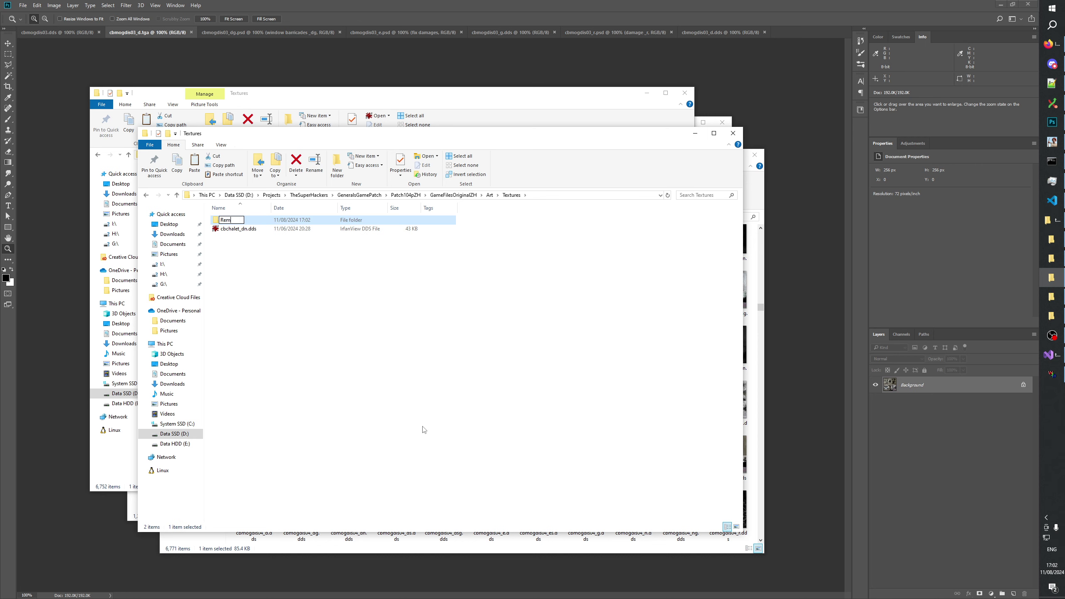
pyautogui.write('oveAlphaChannel')
pyautogui.press('Return')
pyautogui.press('Return')
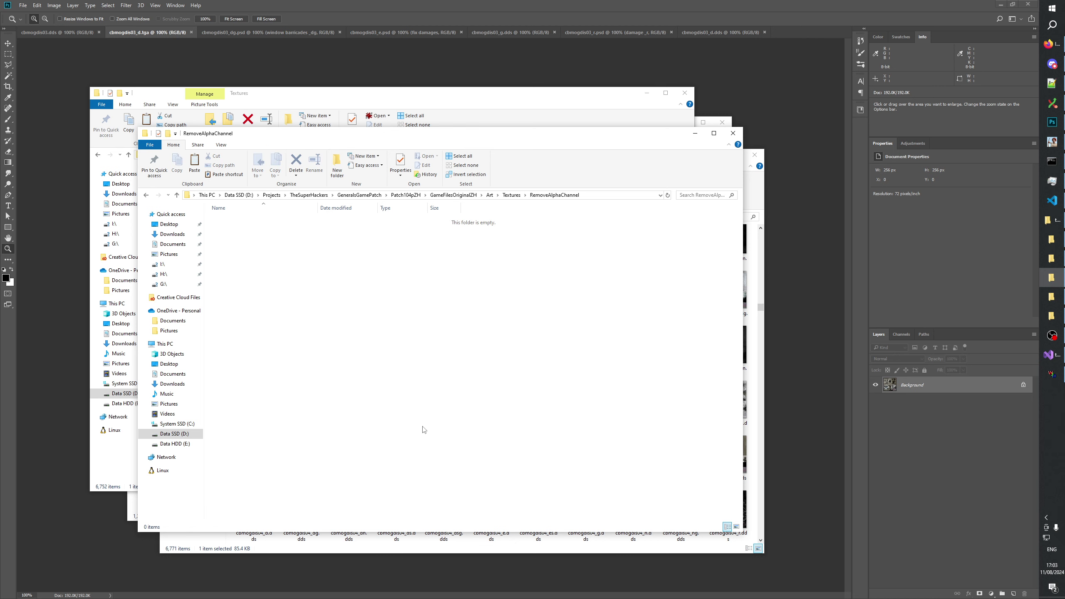
pyautogui.hotkey('ctrl', 'v')
pyautogui.click(335, 305)
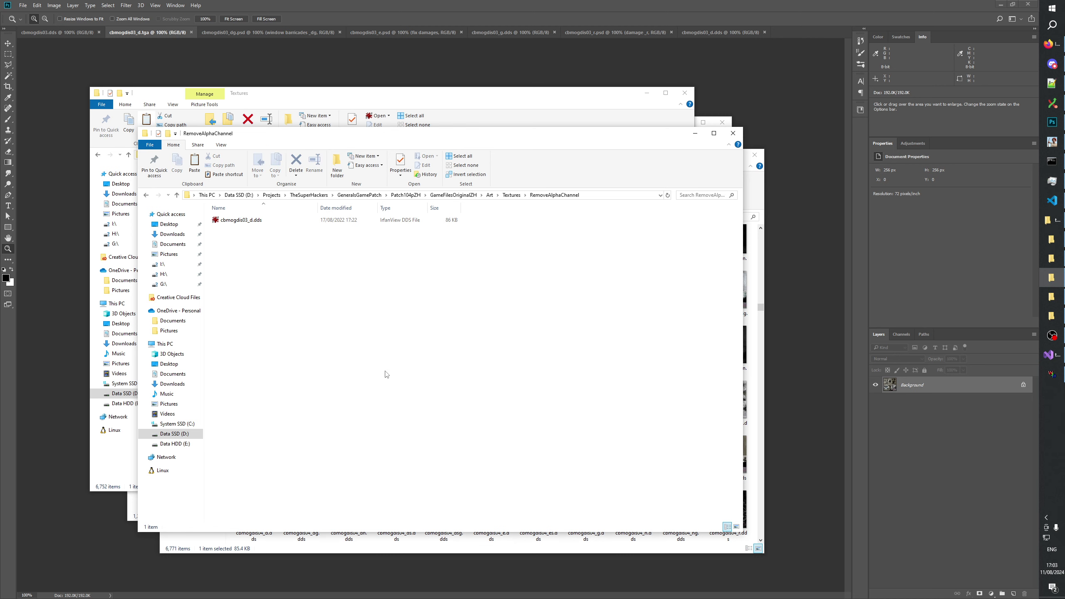
# In Visual Studio Code, find the RemoveAlphaChannel block in ModBundleOptionalItems.json and duplicate it directly below the original
pyautogui.click(1052, 200)
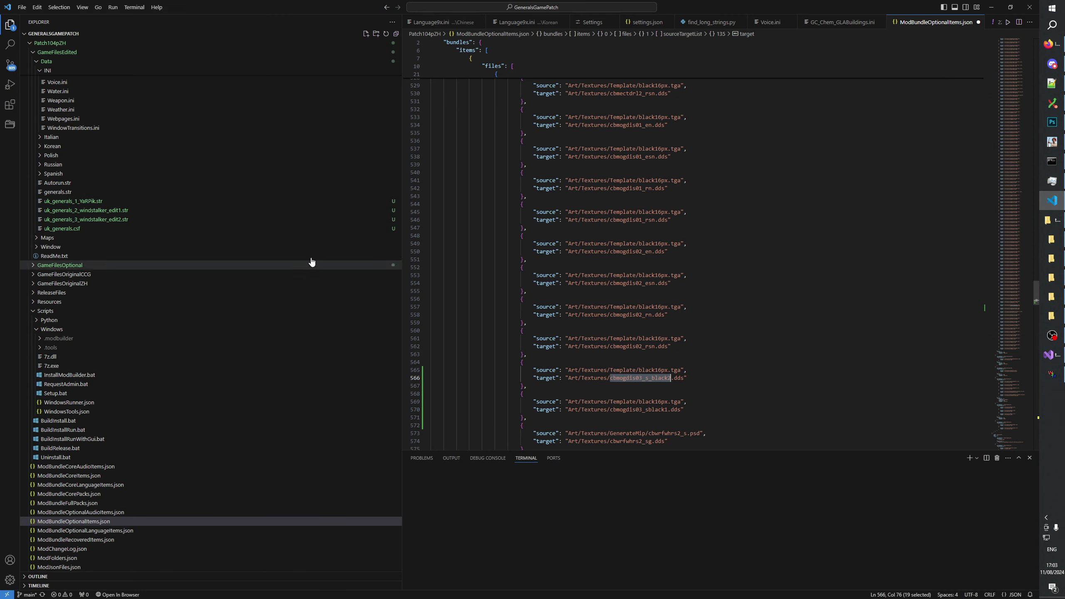
pyautogui.click(698, 283)
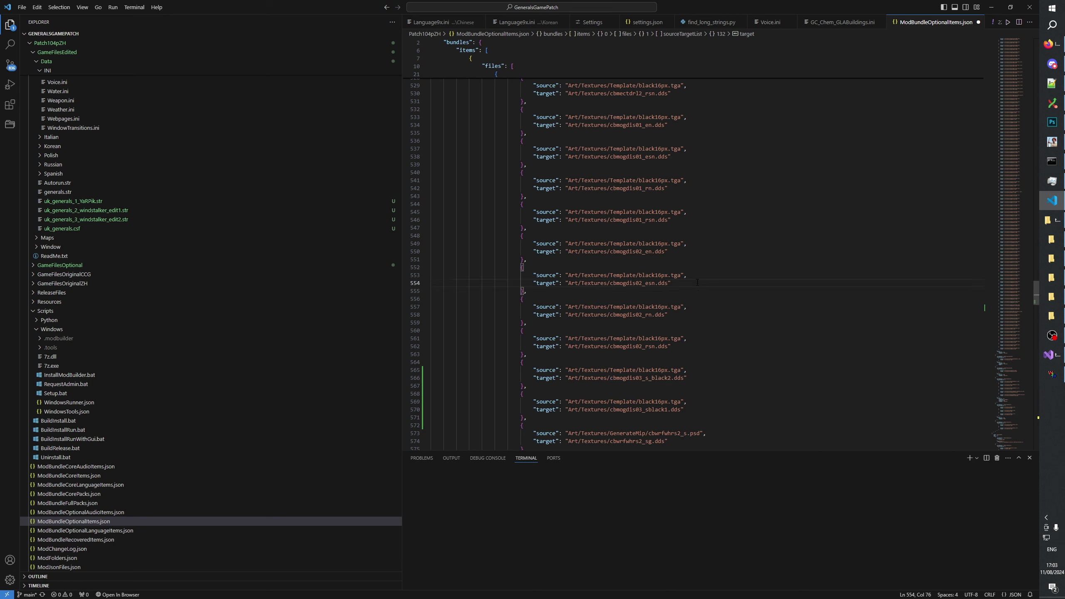
pyautogui.hotkey('ctrl', 'f')
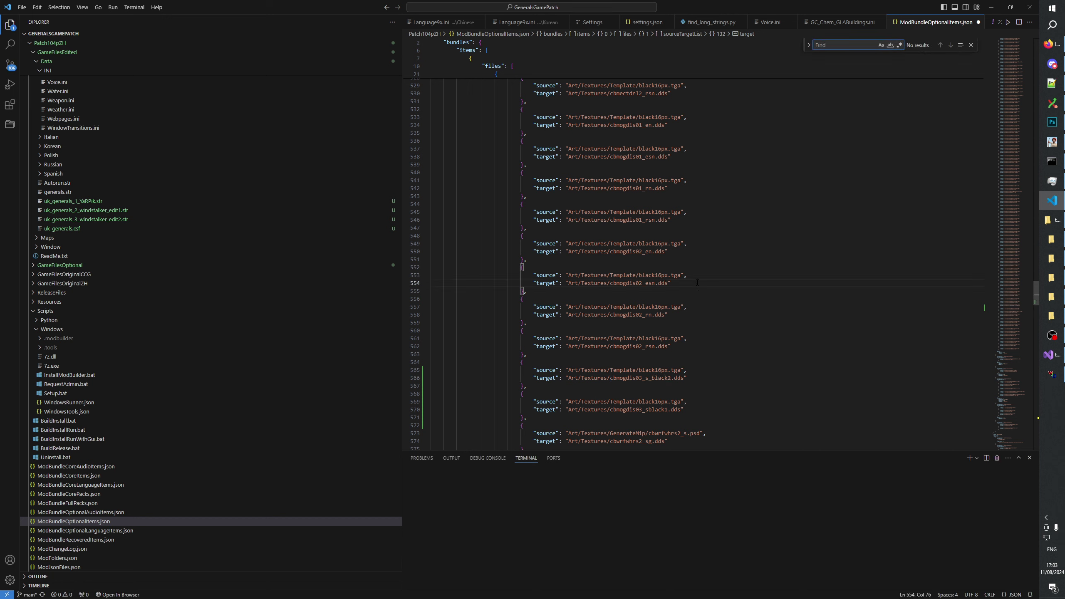
pyautogui.write('RemoveAlp')
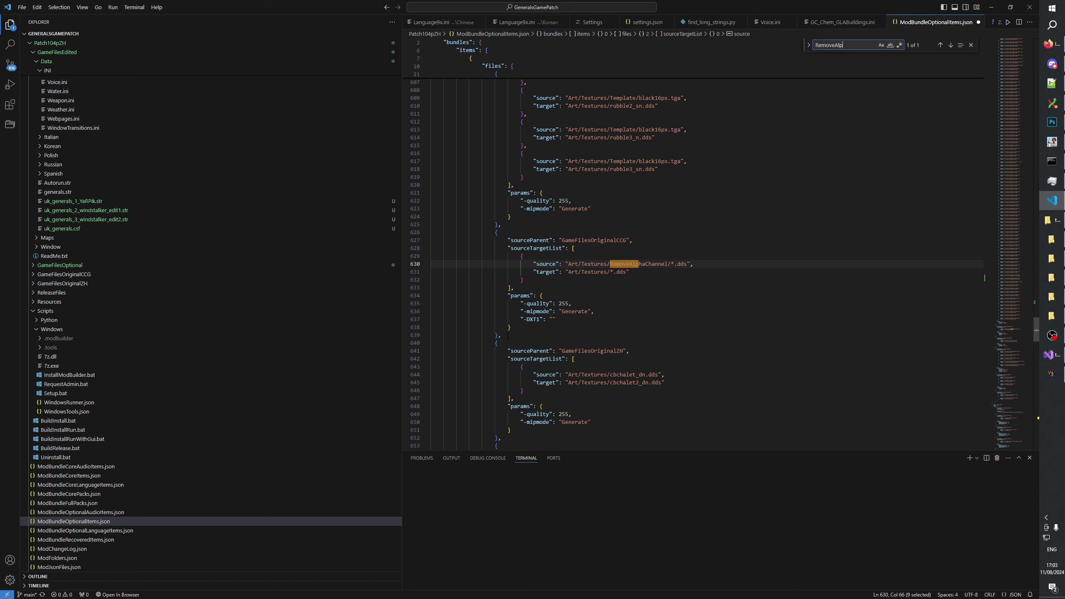
pyautogui.moveTo(508, 336); pyautogui.dragTo(421, 248)
pyautogui.hotkey('ctrl', 'c')
pyautogui.click(511, 334)
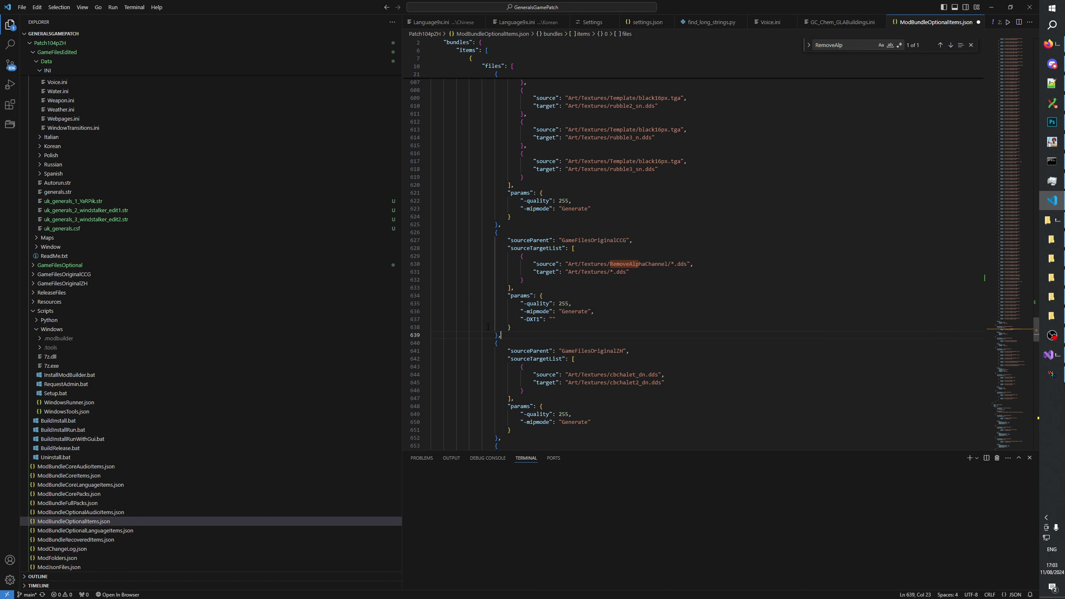
pyautogui.press('Return')
pyautogui.hotkey('ctrl', 'v')
# Set the duplicated block's sourceParent to GameFilesOriginalZH and save ModBundleOptionalItems.json
pyautogui.click(627, 344)
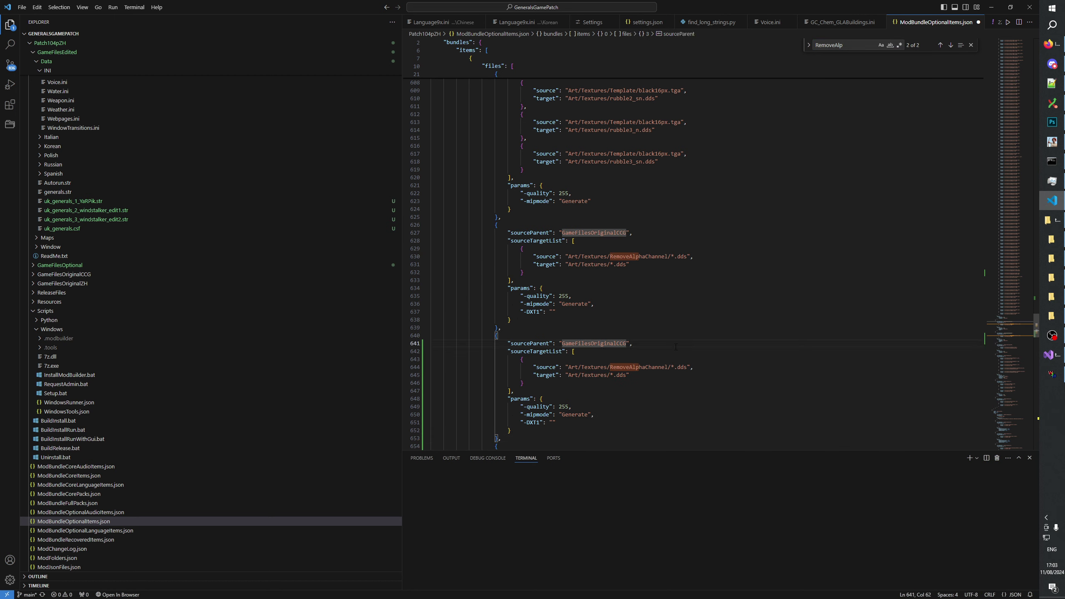
pyautogui.press('BackSpace')
pyautogui.press('BackSpace')
pyautogui.write('ZH')
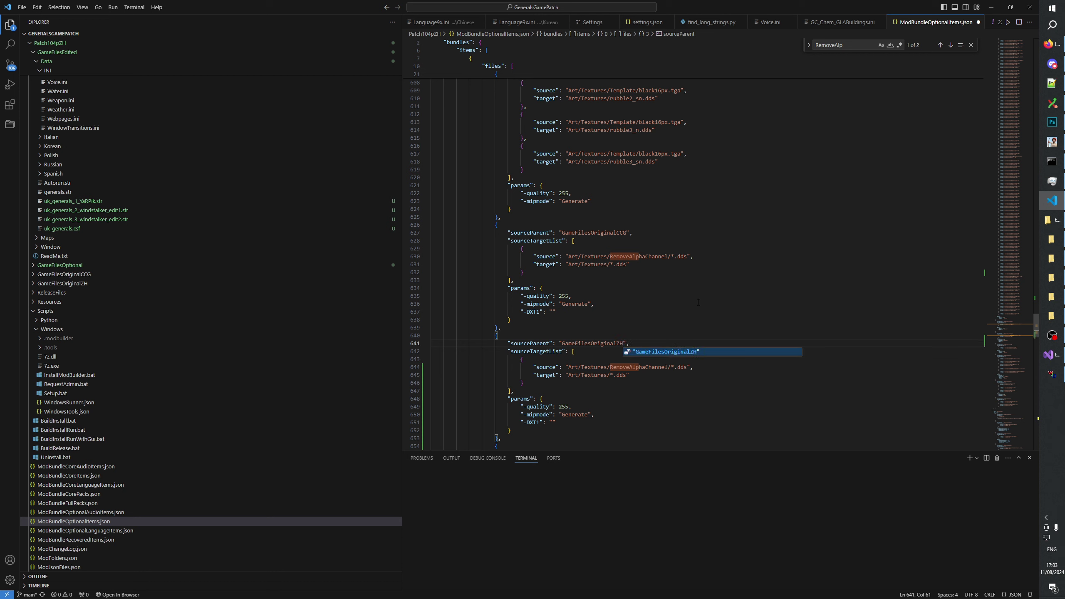
pyautogui.click(678, 367)
pyautogui.click(611, 375)
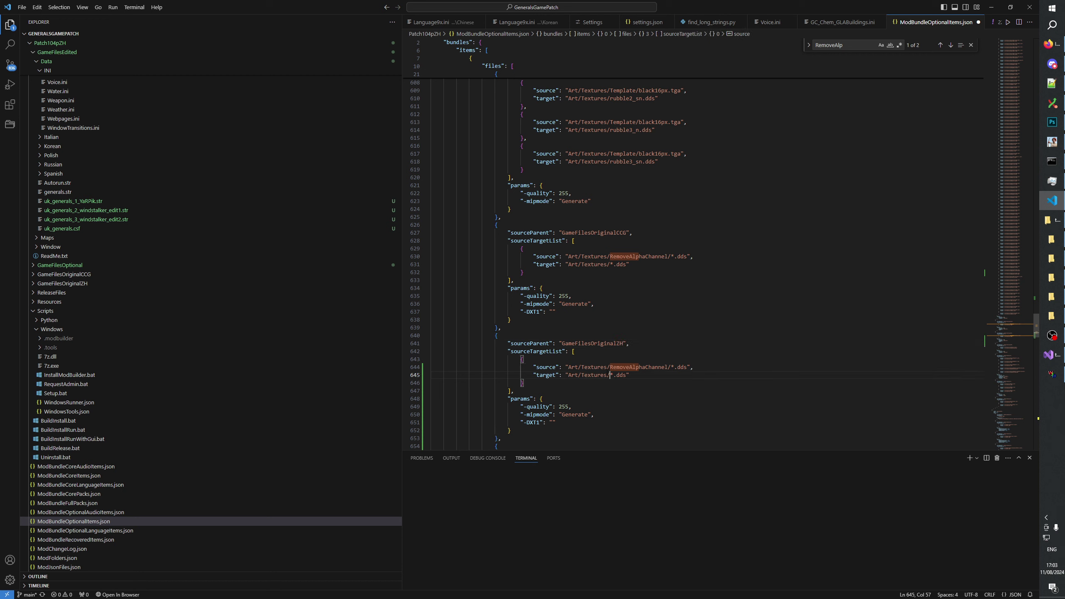
pyautogui.press('Down')
pyautogui.press('Down')
pyautogui.press('Down')
pyautogui.press('Down')
pyautogui.press('Down')
pyautogui.press('Down')
pyautogui.hotkey('ctrl', 's')
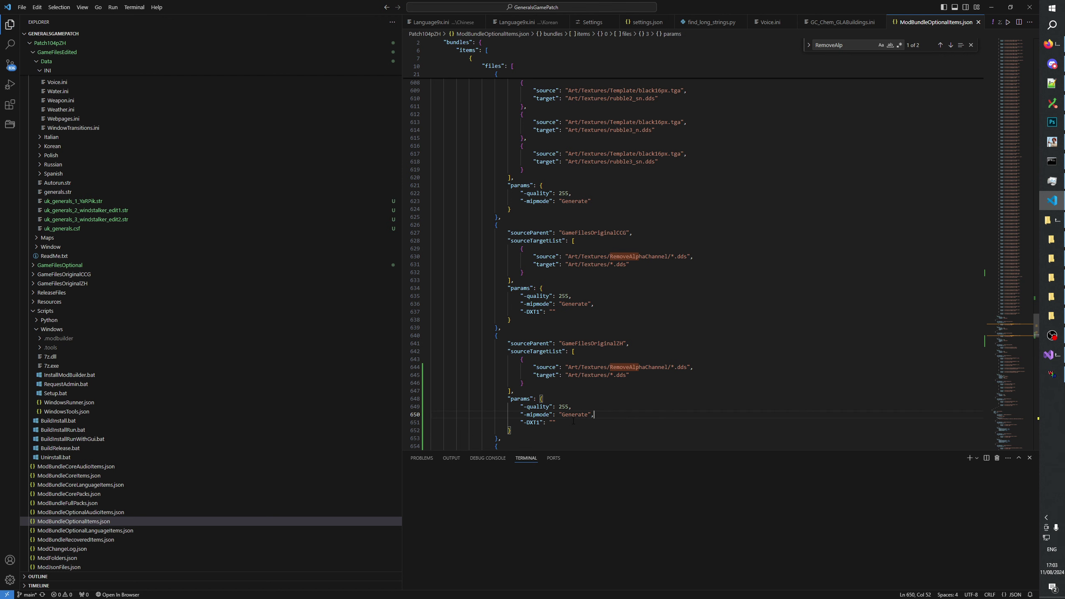
# Delete cbmogdis03_d.tga from the GameFilesOptional\Art\Textures\GenerateMip folder
pyautogui.click(1057, 240)
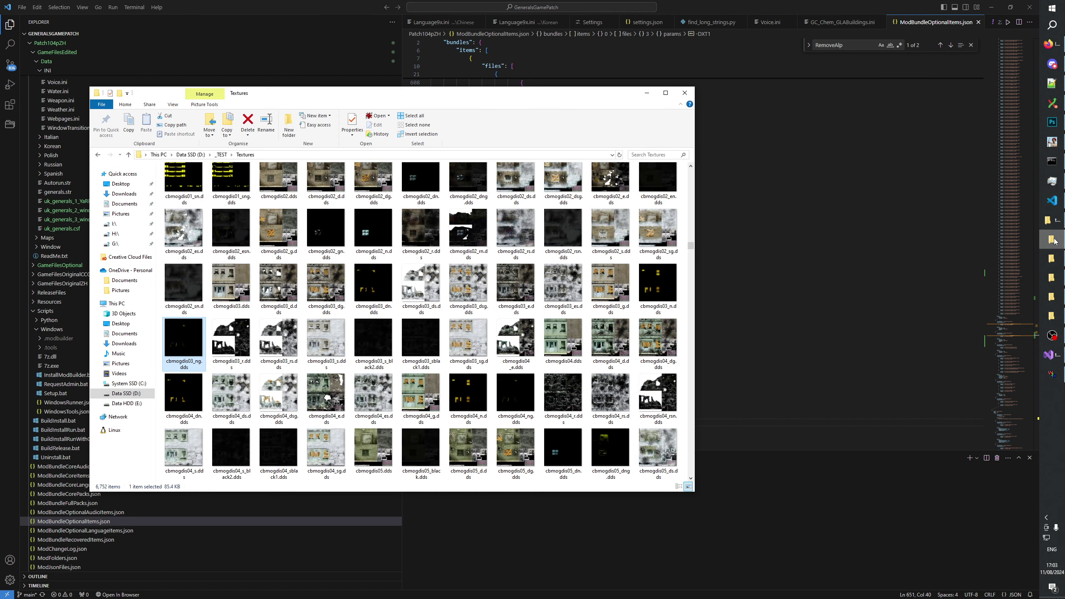
pyautogui.click(1057, 258)
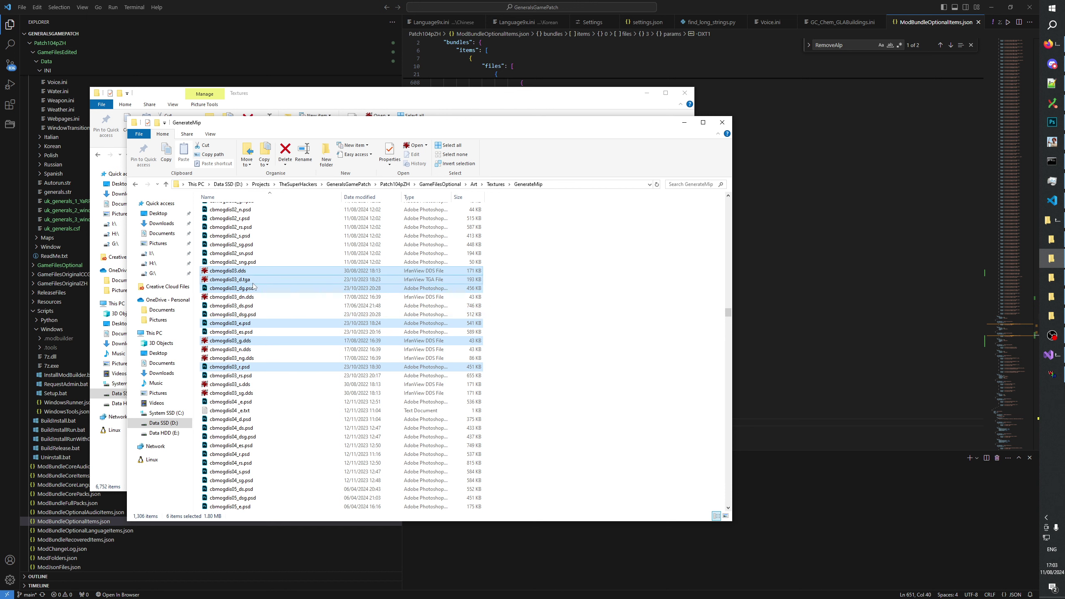
pyautogui.click(239, 278)
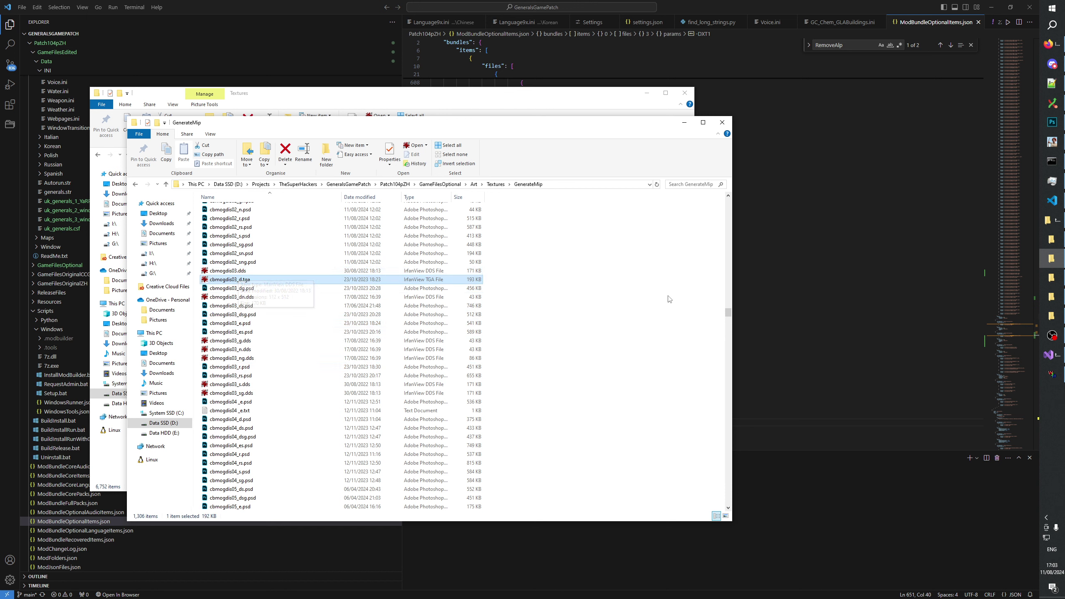
pyautogui.press('Delete')
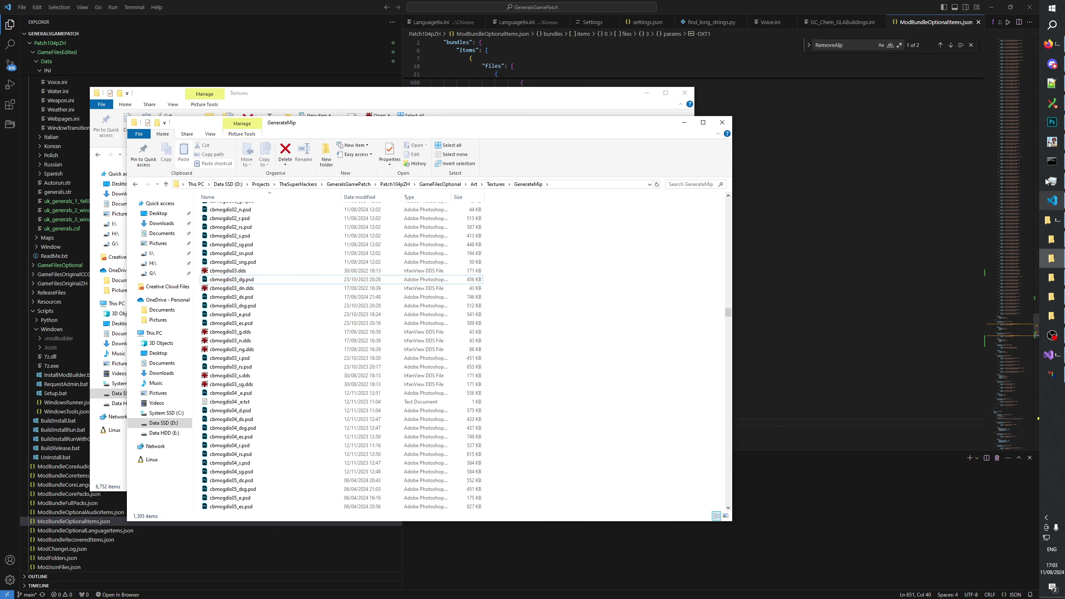
# Run the mod build for the patch, then return to the GenerateMip folder window
pyautogui.click(1052, 141)
pyautogui.click(258, 142)
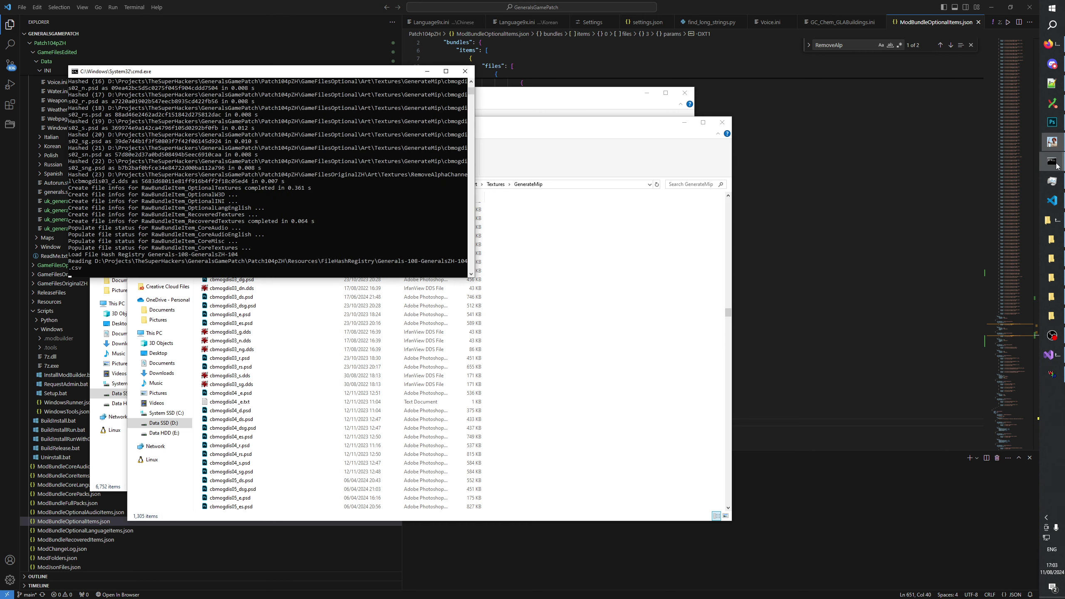
pyautogui.click(593, 273)
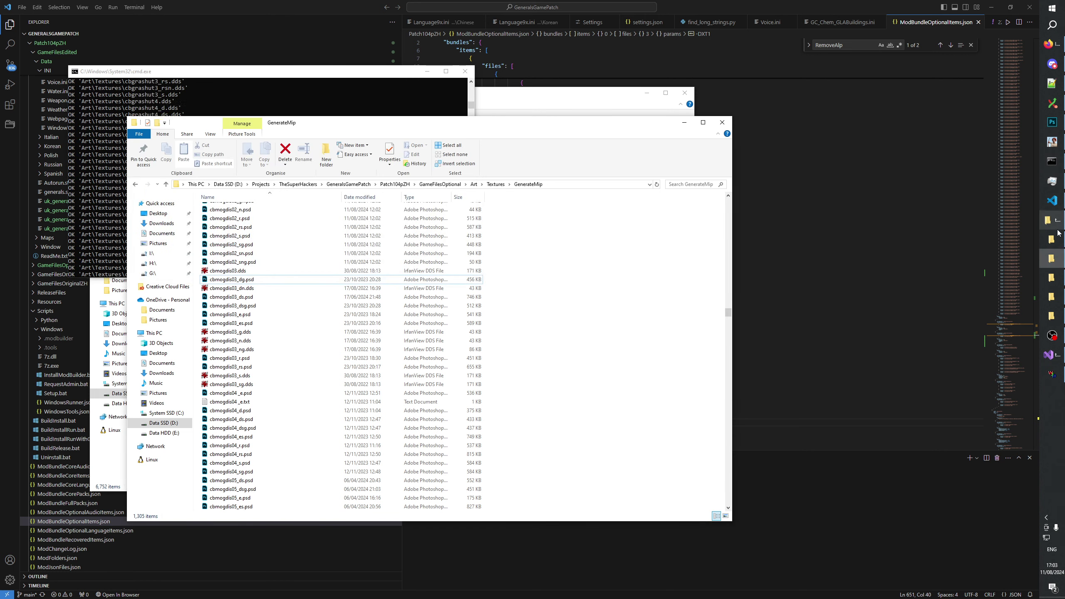
# Find the File Explorer window showing Design\Changes\v1.0 and copy its folder path
pyautogui.click(1053, 221)
pyautogui.click(1058, 238)
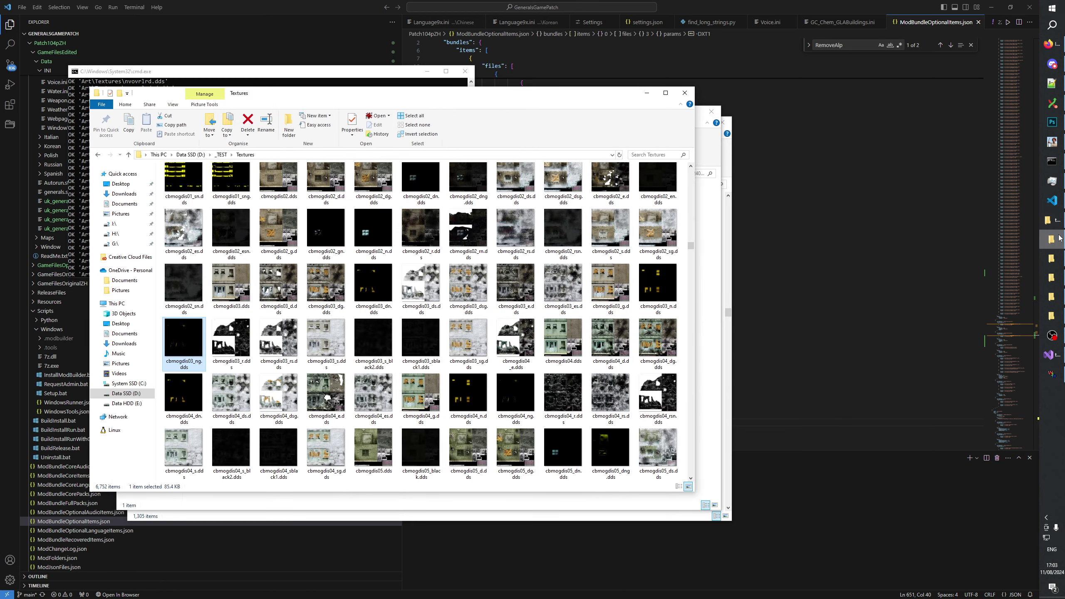
pyautogui.click(1057, 271)
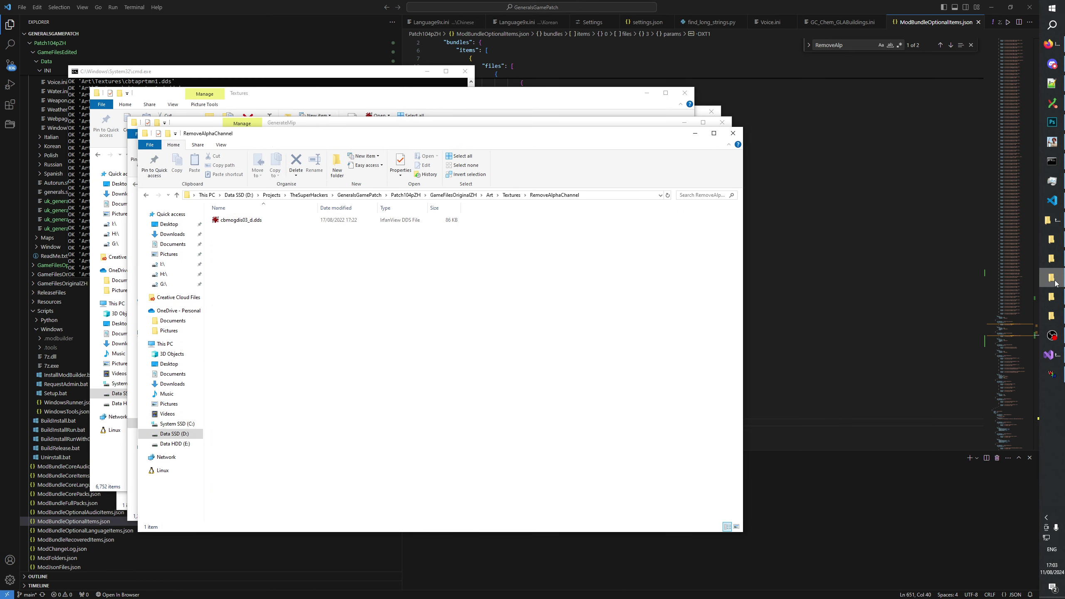
pyautogui.click(1057, 307)
pyautogui.click(1057, 316)
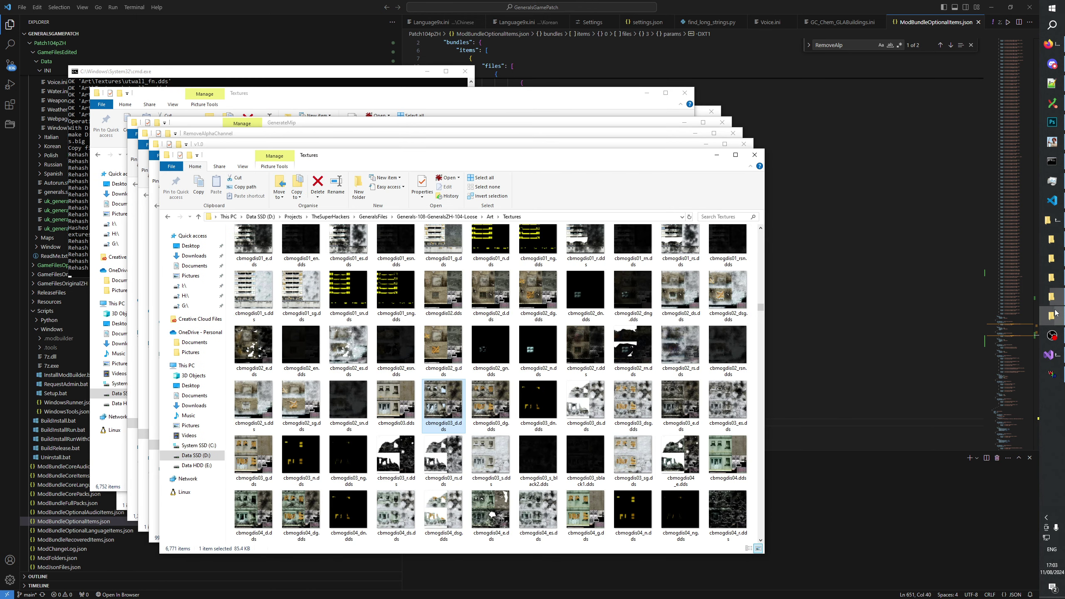
pyautogui.click(1057, 297)
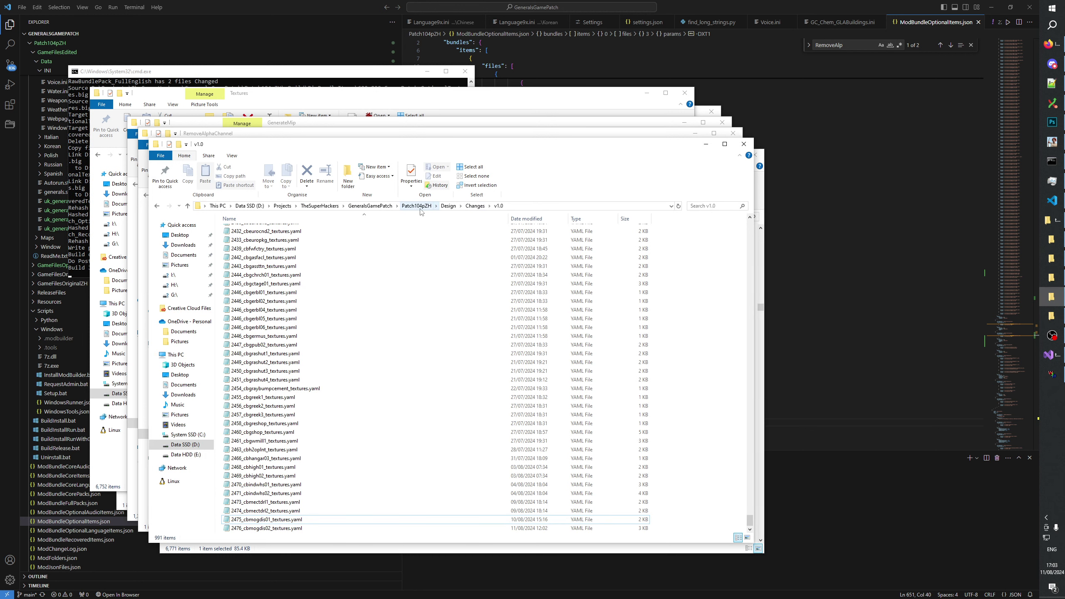
pyautogui.click(534, 206)
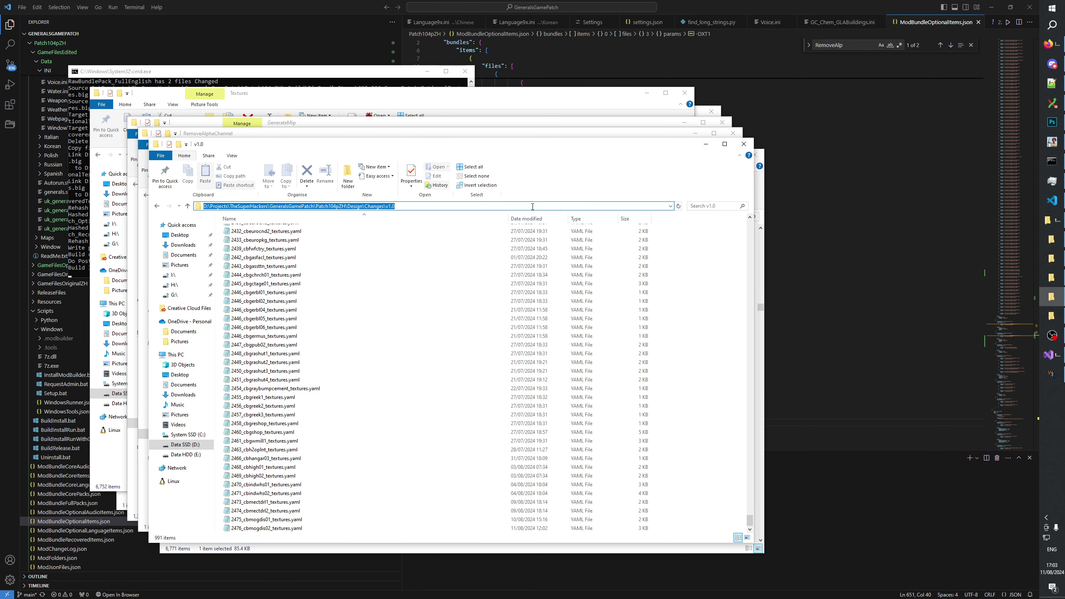
pyautogui.hotkey('ctrl', 'c')
# In a new File Explorer window, shorten the copied path to Patch104pZH and open its .Build folder
pyautogui.press('super+e')
pyautogui.click(462, 228)
pyautogui.hotkey('ctrl', 'v')
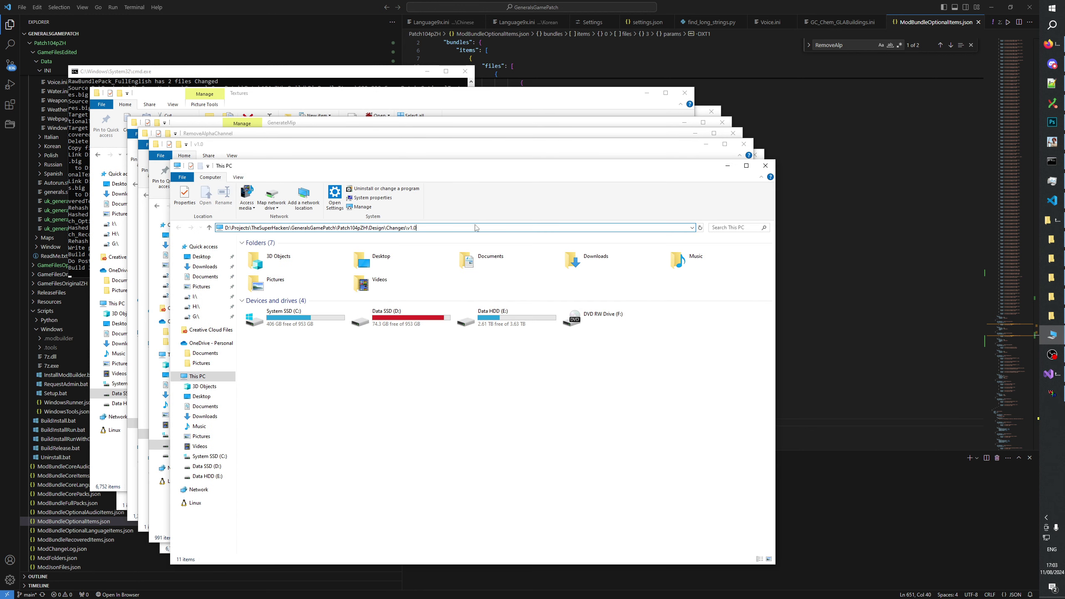
pyautogui.press('BackSpace')
pyautogui.press('BackSpace')
pyautogui.press('BackSpace')
pyautogui.press('BackSpace')
pyautogui.press('BackSpace')
pyautogui.press('BackSpace')
pyautogui.press('BackSpace')
pyautogui.press('BackSpace')
pyautogui.press('BackSpace')
pyautogui.press('BackSpace')
pyautogui.press('BackSpace')
pyautogui.press('BackSpace')
pyautogui.press('BackSpace')
pyautogui.press('BackSpace')
pyautogui.press('BackSpace')
pyautogui.press('BackSpace')
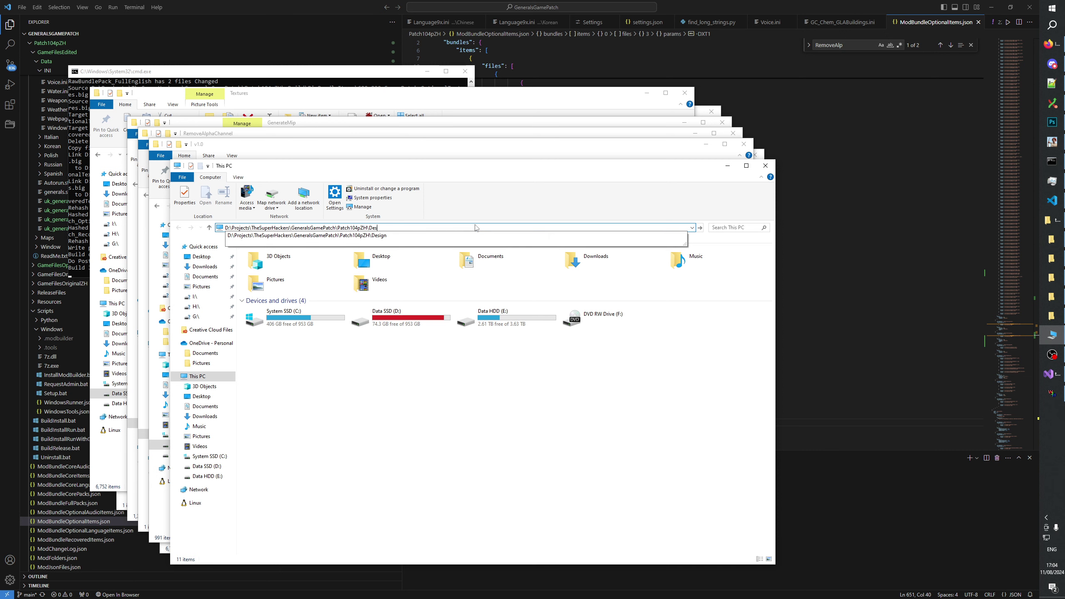
pyautogui.press('BackSpace')
pyautogui.press('Return')
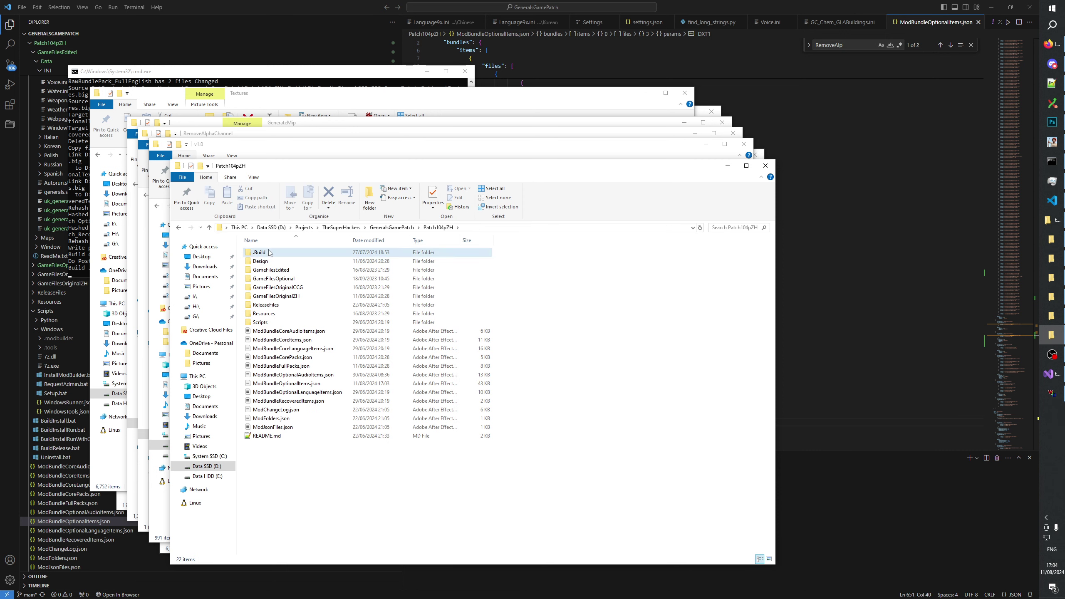
pyautogui.doubleClick(273, 252)
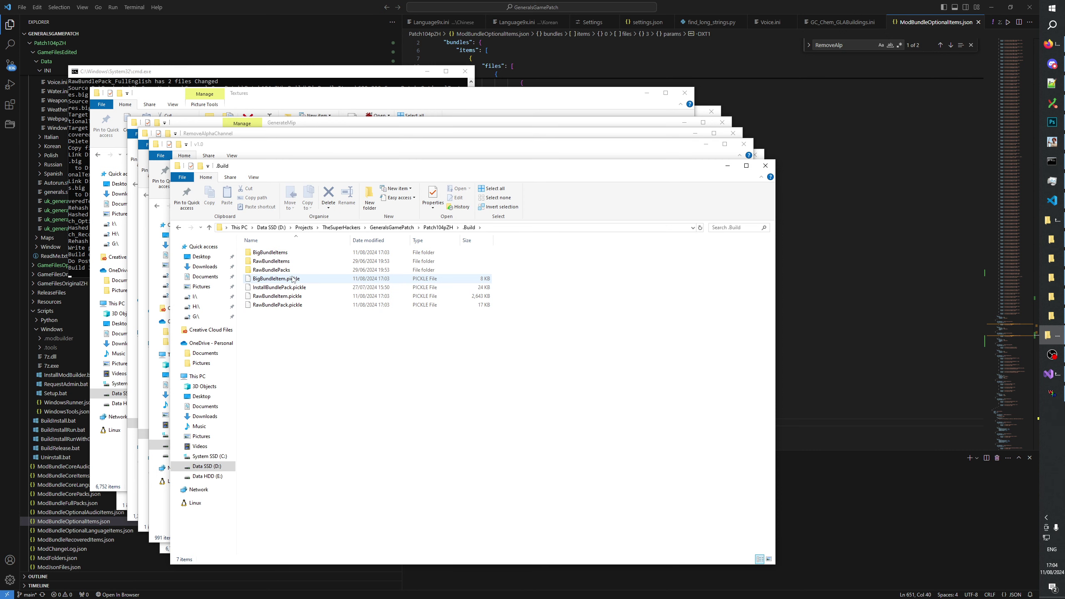
# In the .Build folder, browse to RawBundleItems\OptionalTextures\Art\Textures
pyautogui.click(275, 261)
pyautogui.doubleClick(275, 260)
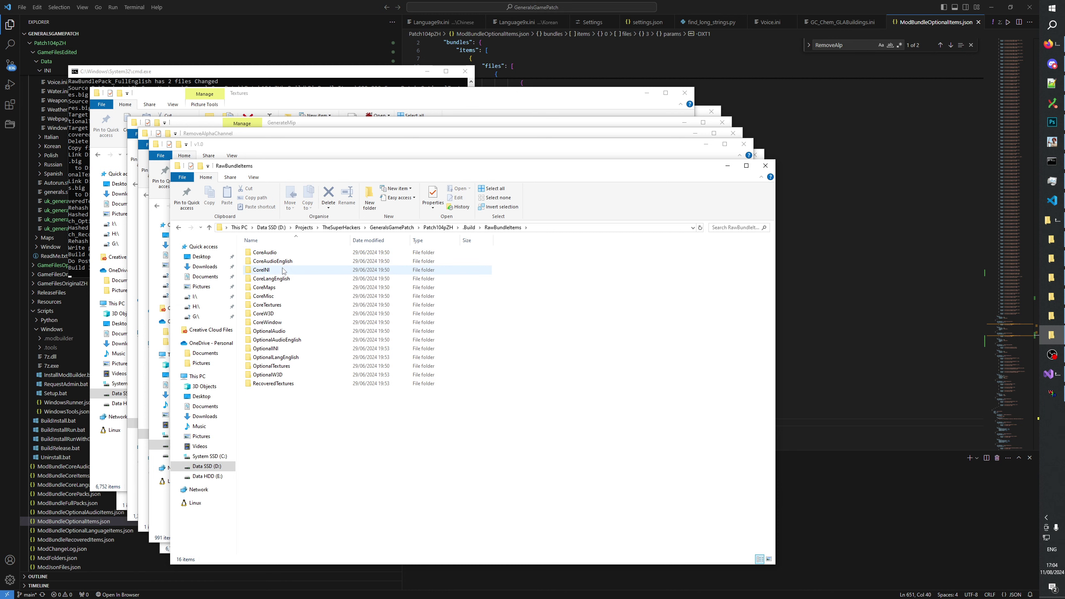
pyautogui.doubleClick(271, 366)
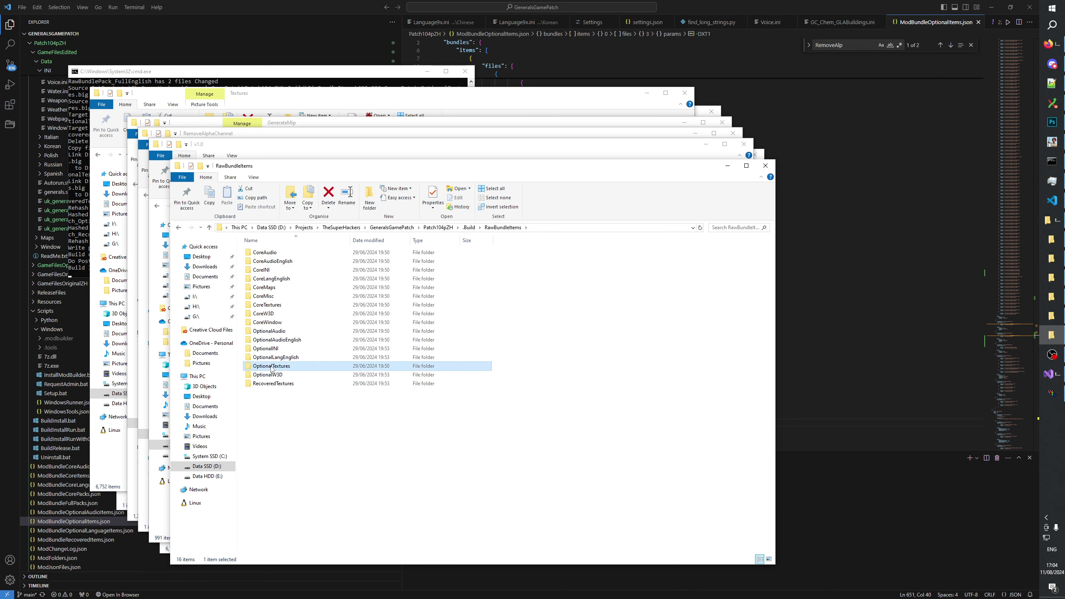
pyautogui.doubleClick(260, 253)
pyautogui.click(258, 256)
pyautogui.doubleClick(258, 255)
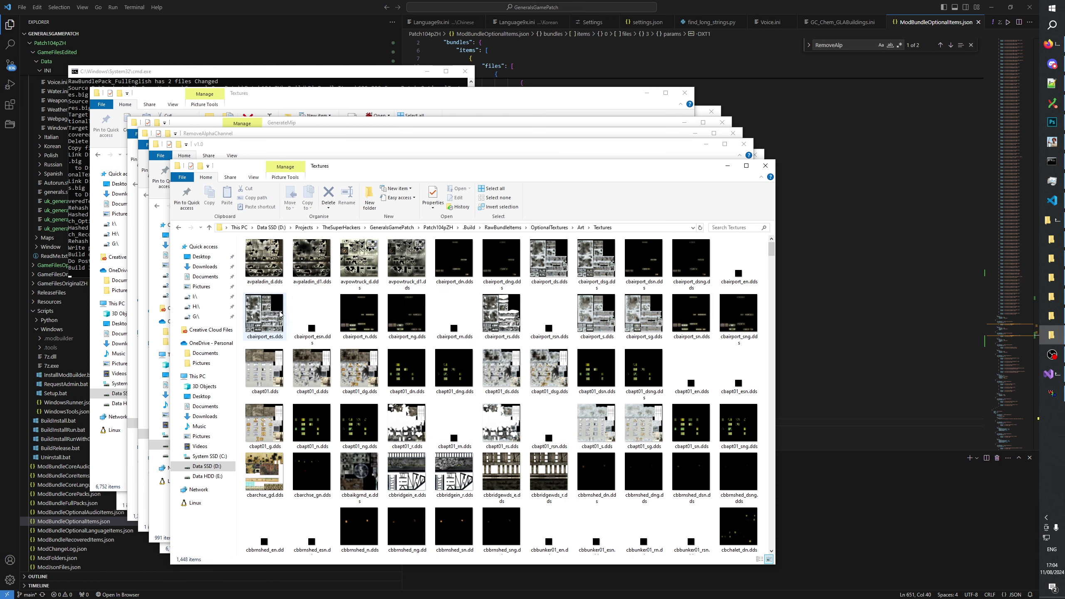
# Find the built cbmogdis03_d.dds texture, view it and cbmogdis03_dg.dds in IrfanView, and close the viewer
pyautogui.click(316, 419)
pyautogui.press('Right')
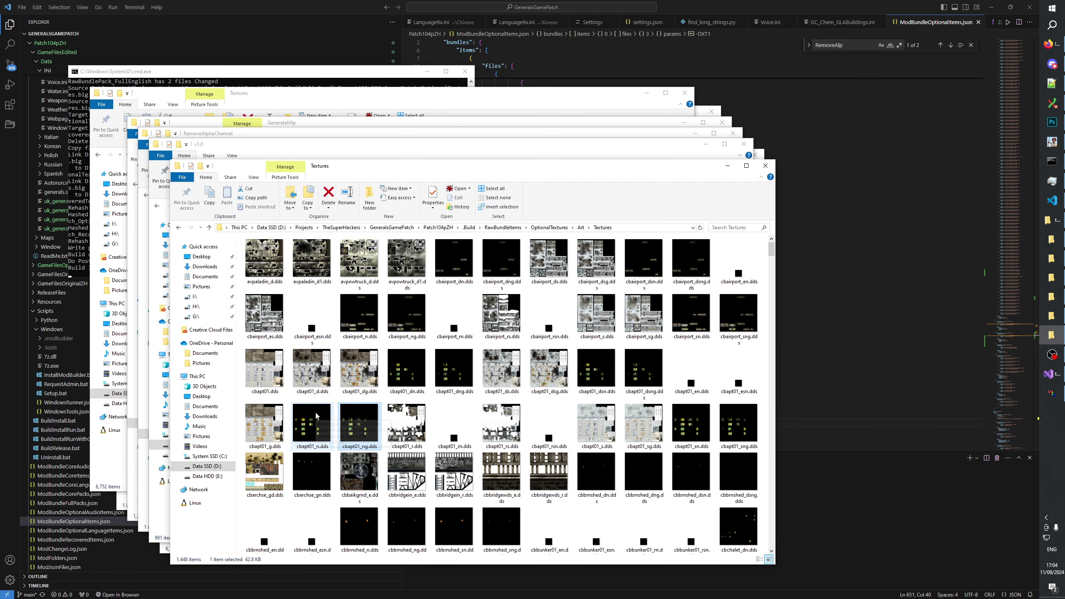
pyautogui.write('cbmo')
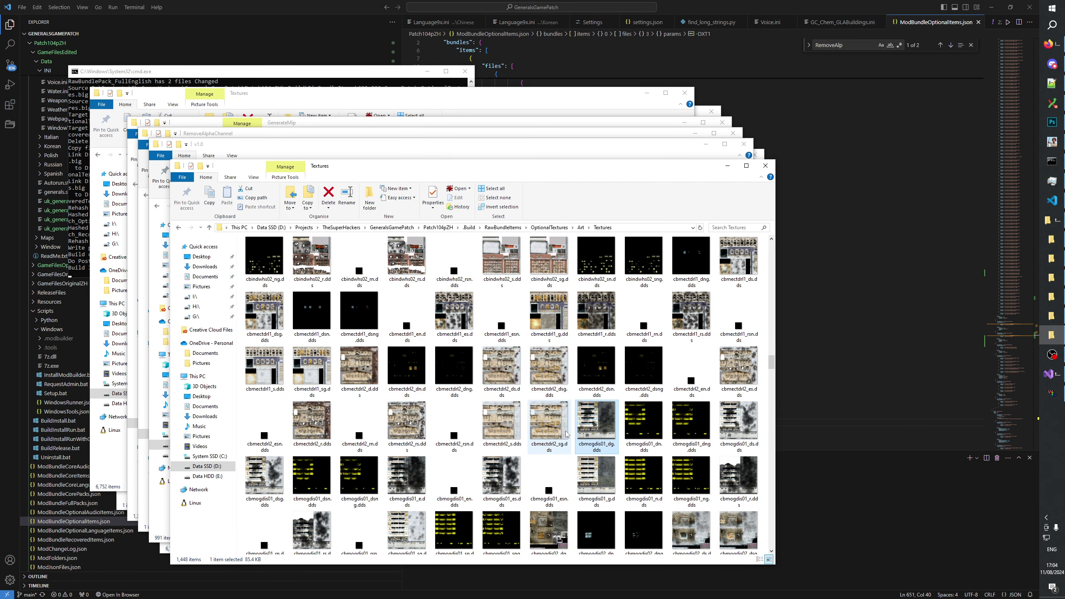
pyautogui.scroll(-5, 567, 435)
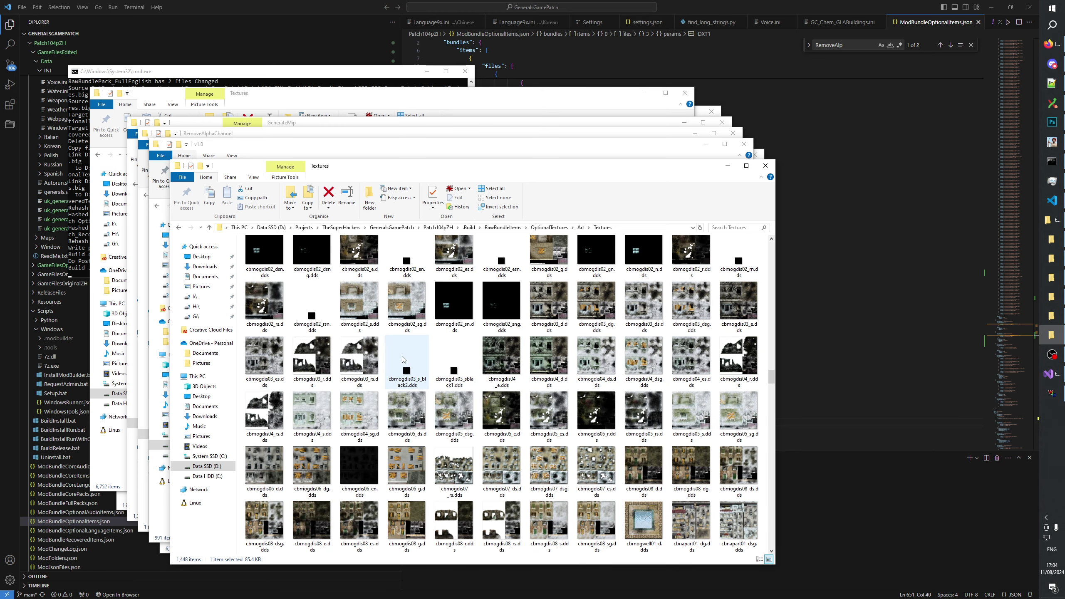
pyautogui.doubleClick(553, 308)
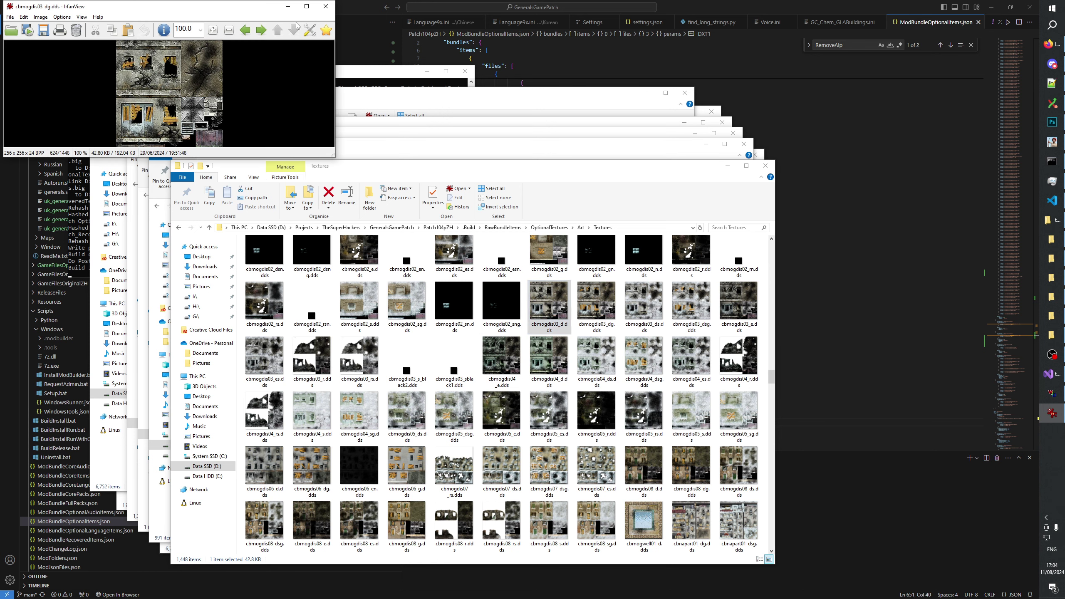
pyautogui.click(326, 7)
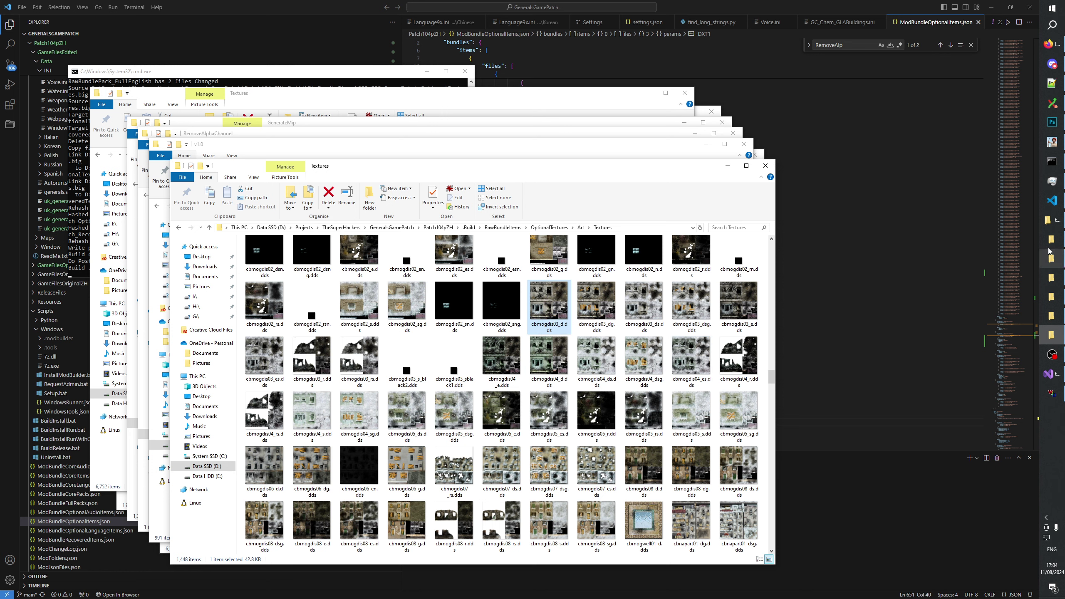
# Switch to Photoshop and close the cbmogdis03_d.tga document and the 512 px cbmogdis03.dds document
pyautogui.click(1054, 123)
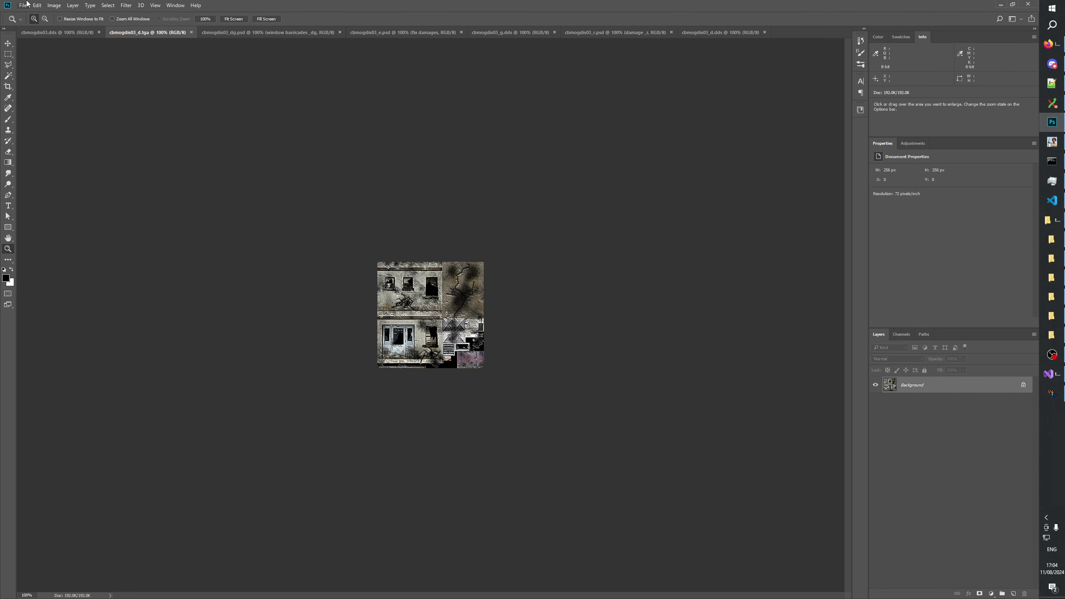
pyautogui.click(192, 32)
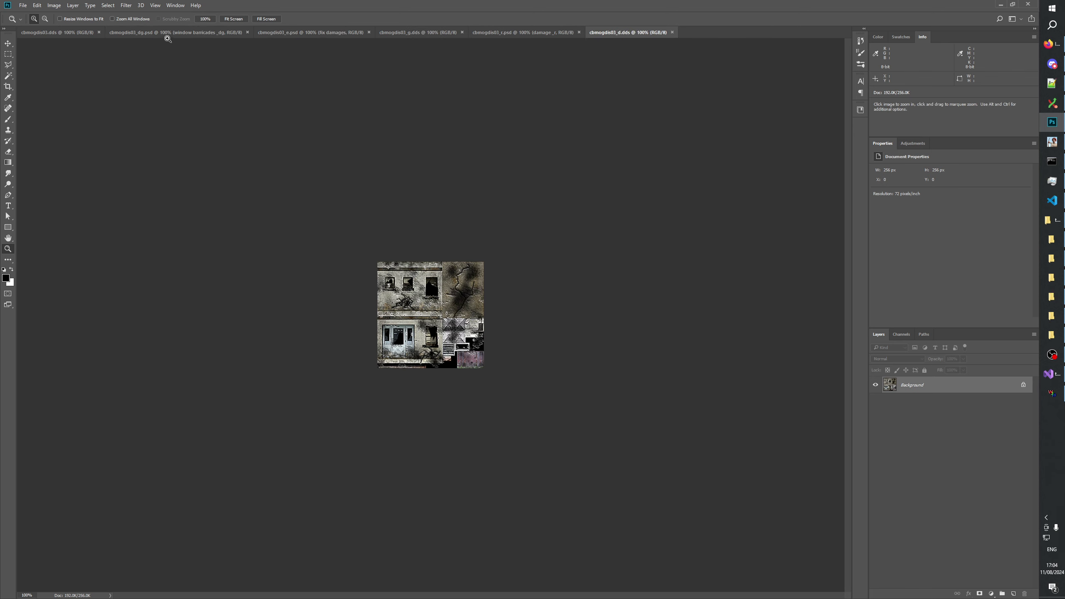
pyautogui.click(58, 34)
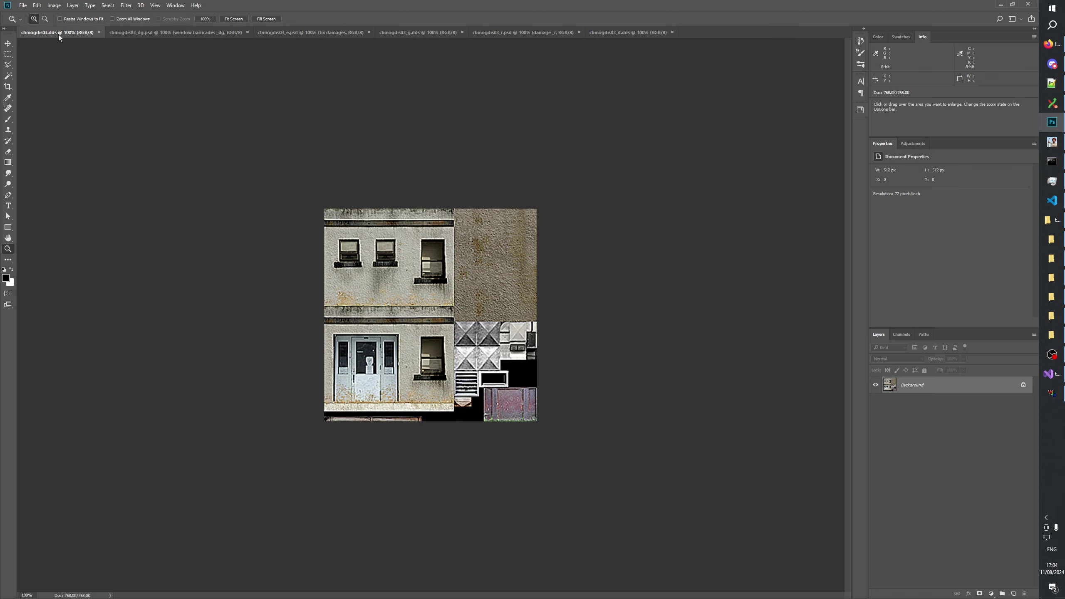
pyautogui.click(113, 34)
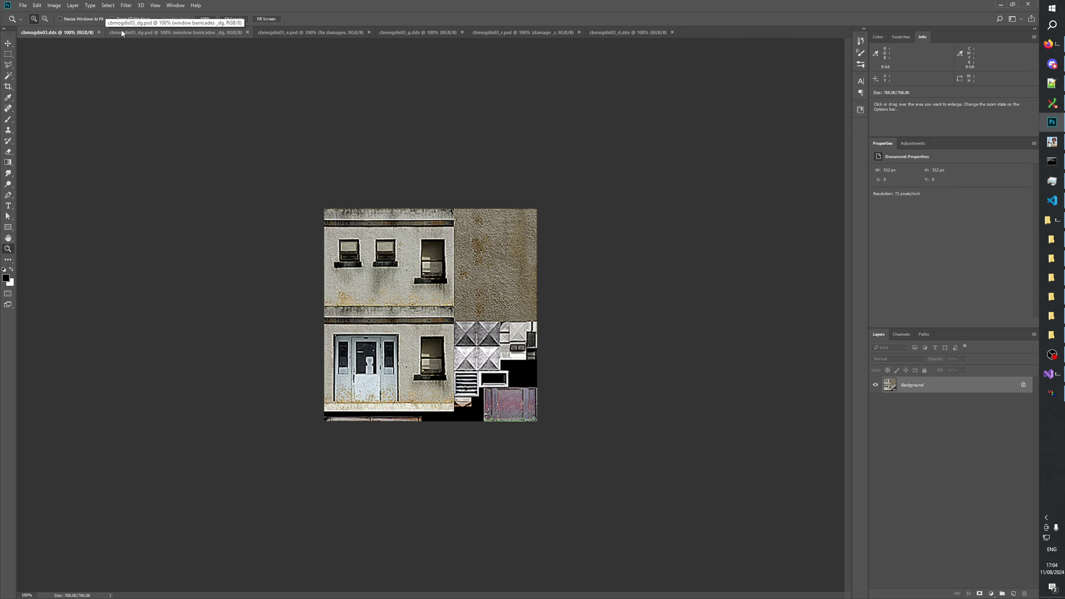
pyautogui.click(99, 32)
# Open the original cbmogdis03.dds from the Generals-108-GeneralsZH-104-Loose textures folder in Photoshop without loading mip-maps into separate layers
pyautogui.click(1057, 279)
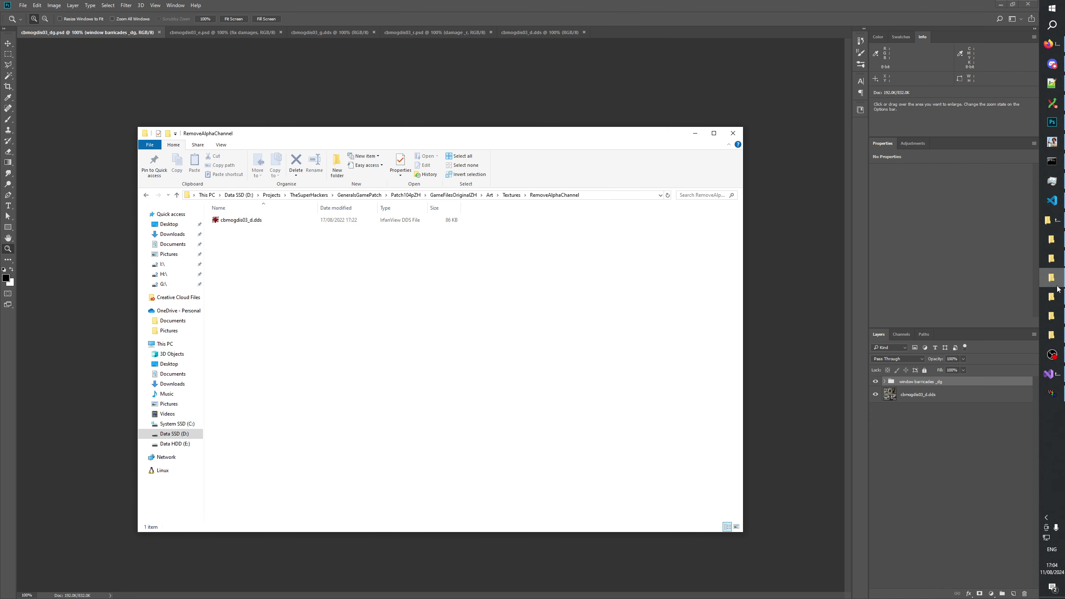
pyautogui.click(1053, 298)
pyautogui.click(1053, 335)
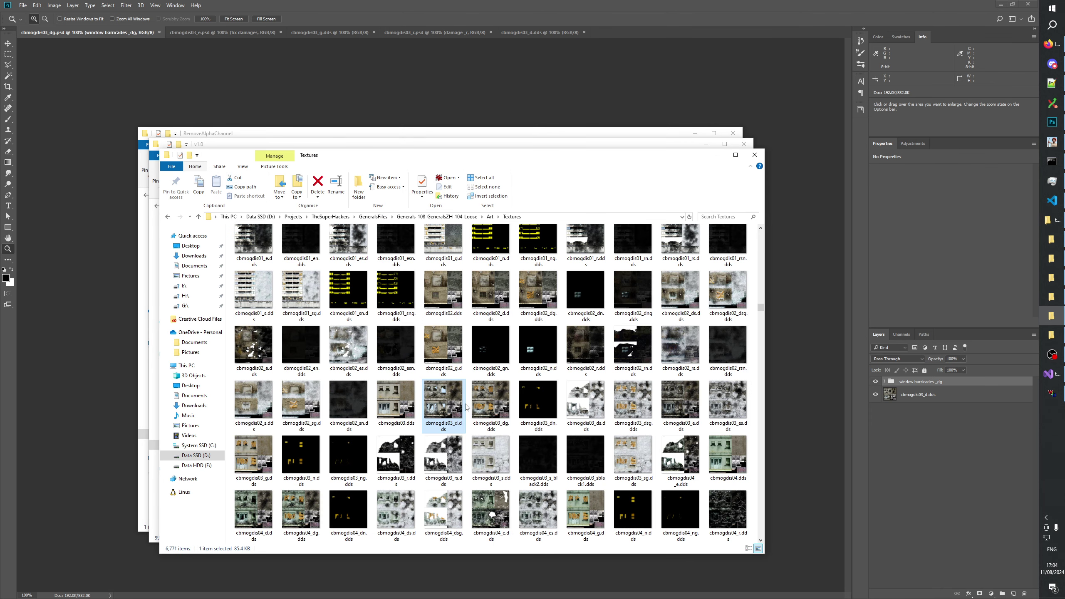
pyautogui.keyDown('ctrl'); pyautogui.click(396, 403); pyautogui.keyUp('ctrl')
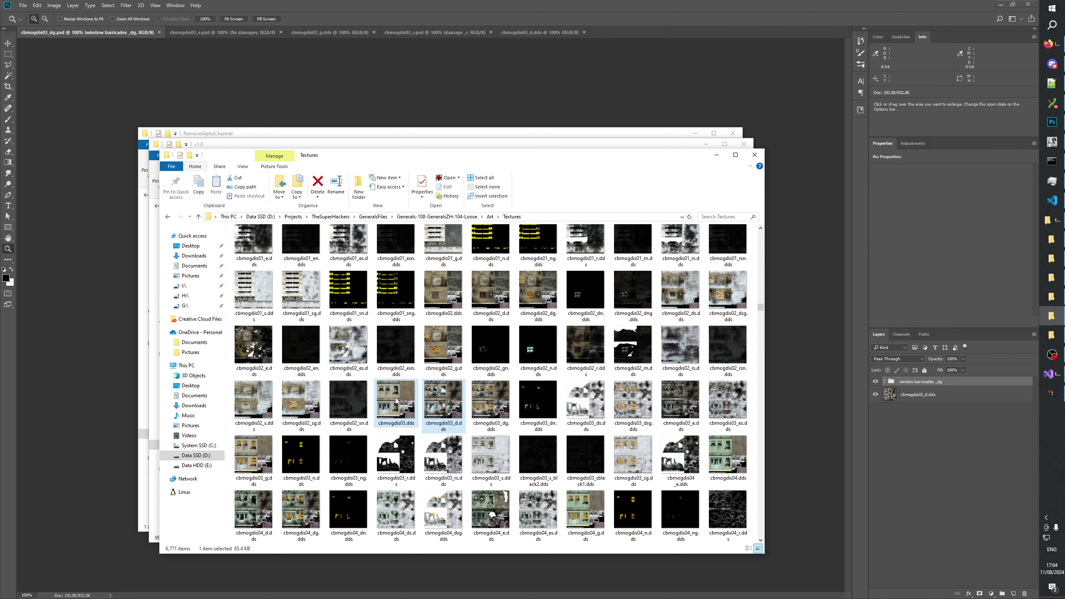
pyautogui.moveTo(396, 403); pyautogui.dragTo(636, 17)
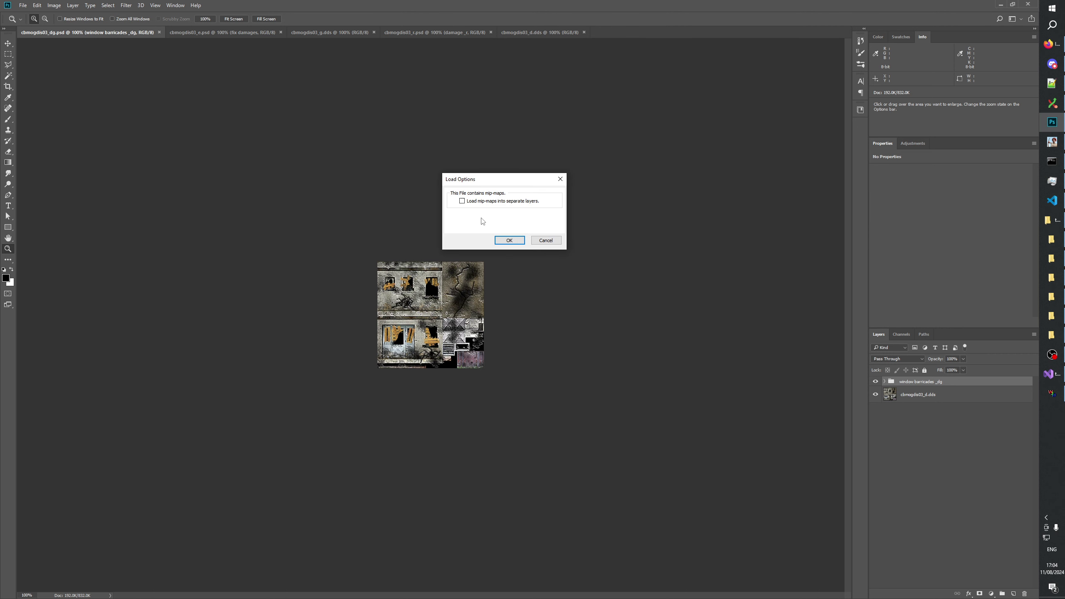
pyautogui.click(505, 241)
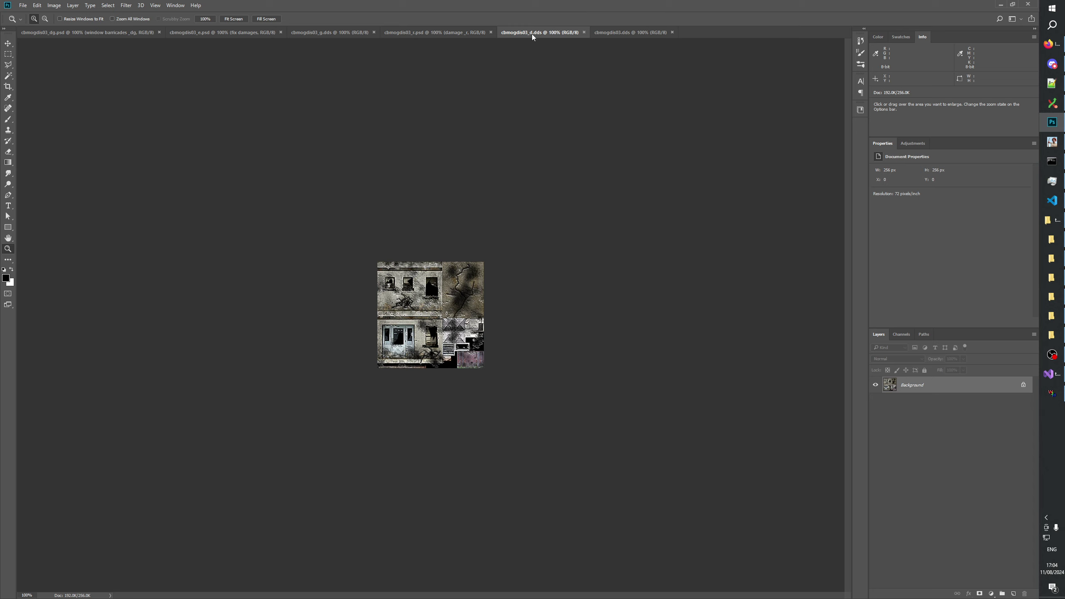
# Reorder the open texture documents as cbmogdis03, _d, _e, _r, _g and _dg, checking the channels of cbmogdis03_d.dds along the way
pyautogui.moveTo(622, 34); pyautogui.dragTo(54, 33)
pyautogui.click(900, 335)
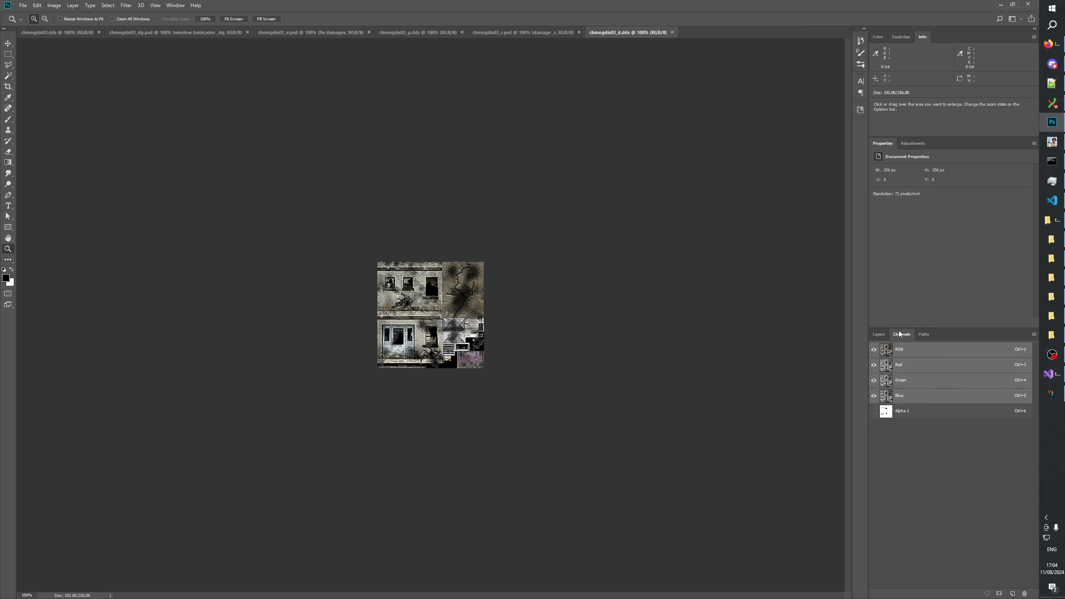
pyautogui.click(878, 334)
pyautogui.moveTo(611, 33); pyautogui.dragTo(80, 31)
pyautogui.click(66, 32)
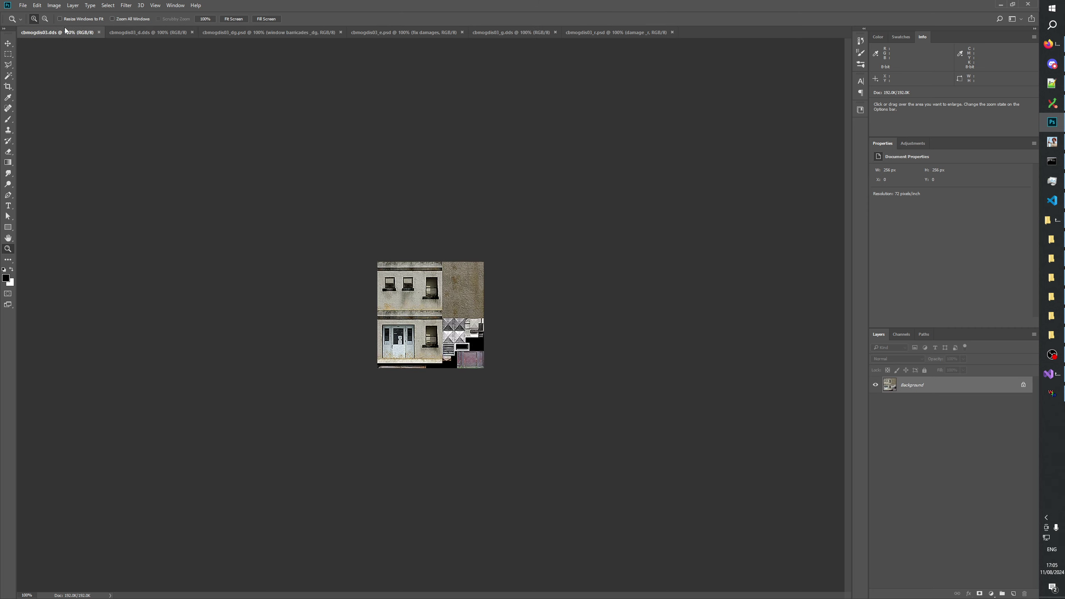
pyautogui.click(130, 32)
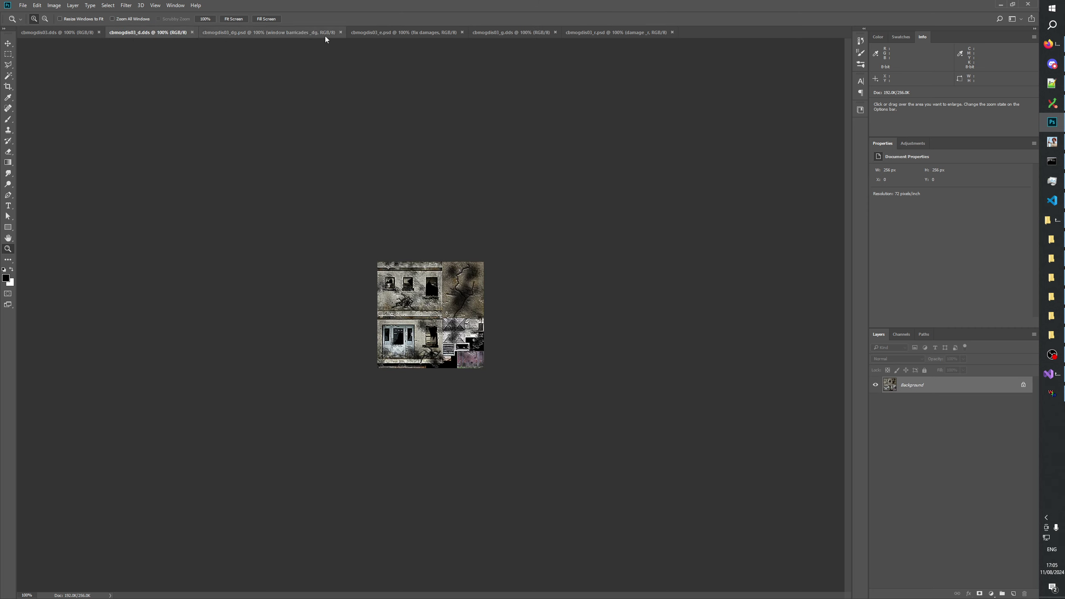
pyautogui.moveTo(405, 33); pyautogui.dragTo(239, 31)
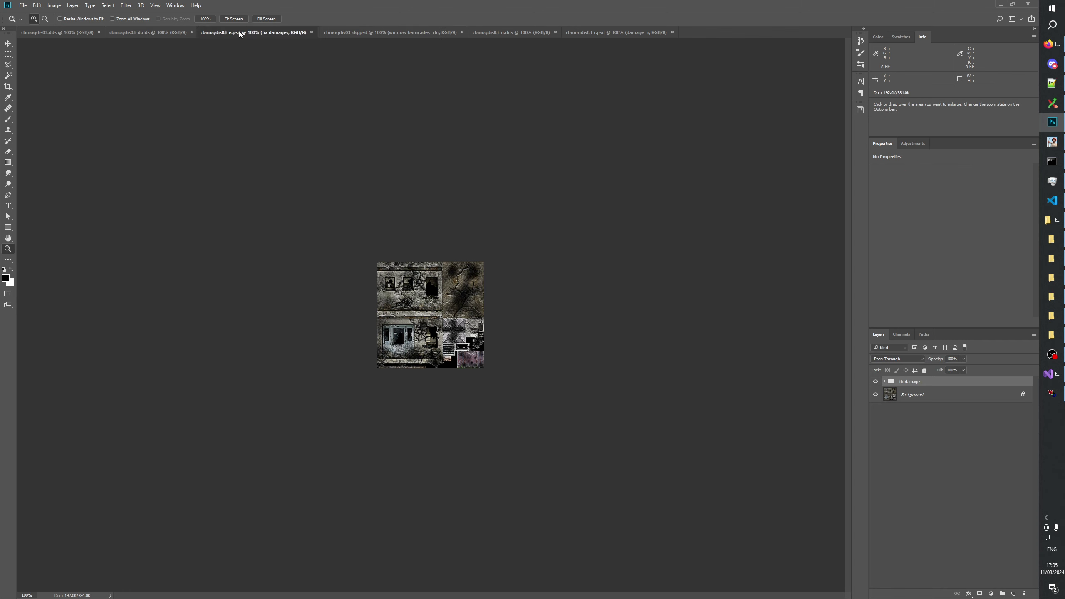
pyautogui.moveTo(605, 31); pyautogui.dragTo(462, 36)
# View cbmogdis03.dds, cbmogdis03_d.dds and cbmogdis03_e.psd in turn to compare their damage stages
pyautogui.click(58, 36)
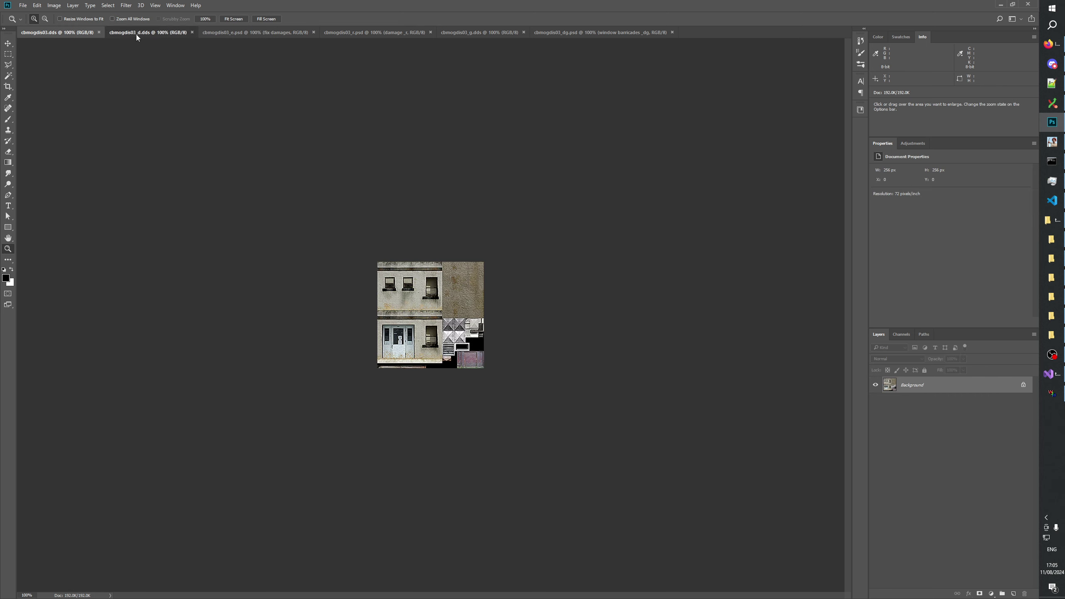
pyautogui.click(136, 34)
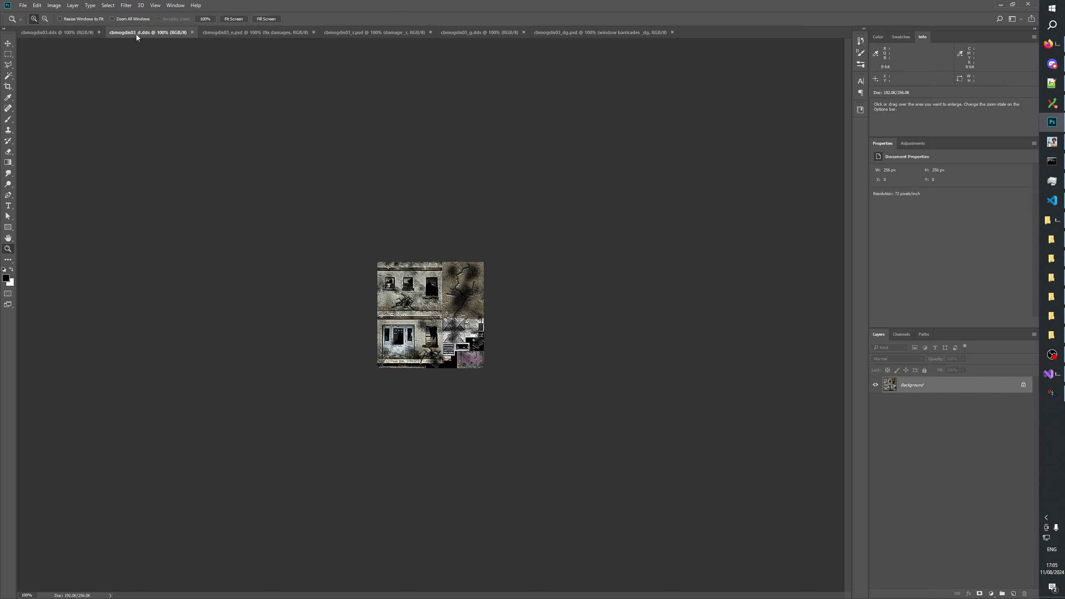
pyautogui.click(251, 32)
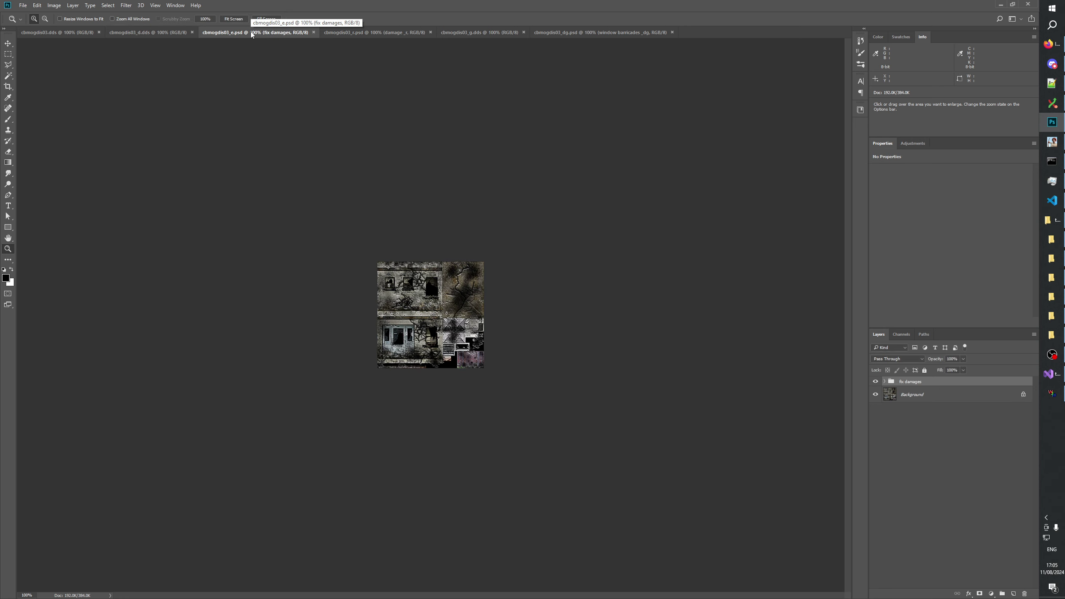
# Rename the fix damages layer group in cbmogdis03_e.psd to "fix damages _e" and save the document
pyautogui.click(885, 382)
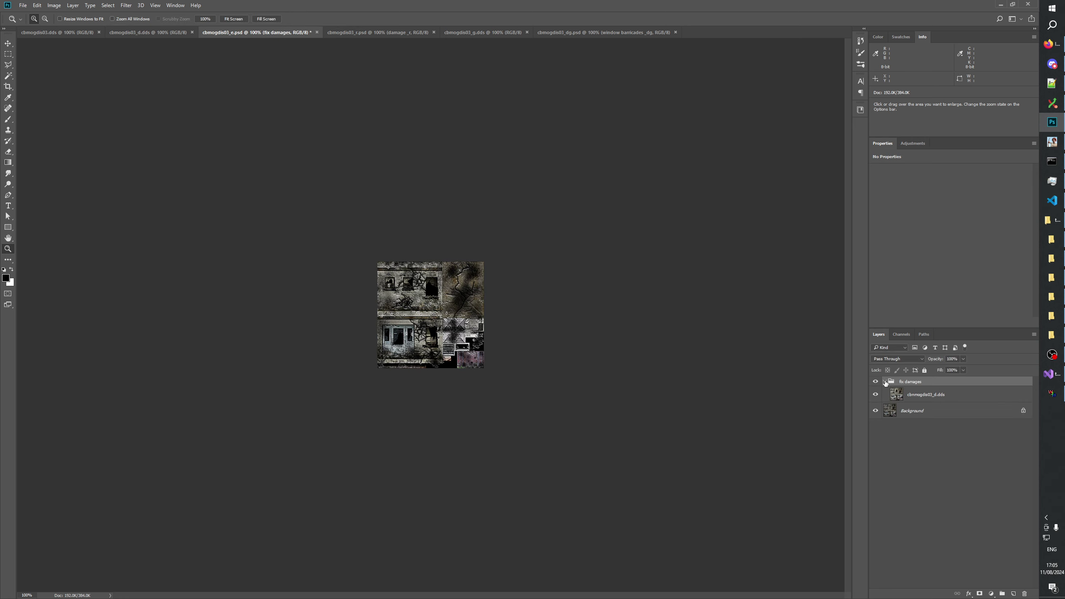
pyautogui.click(922, 400)
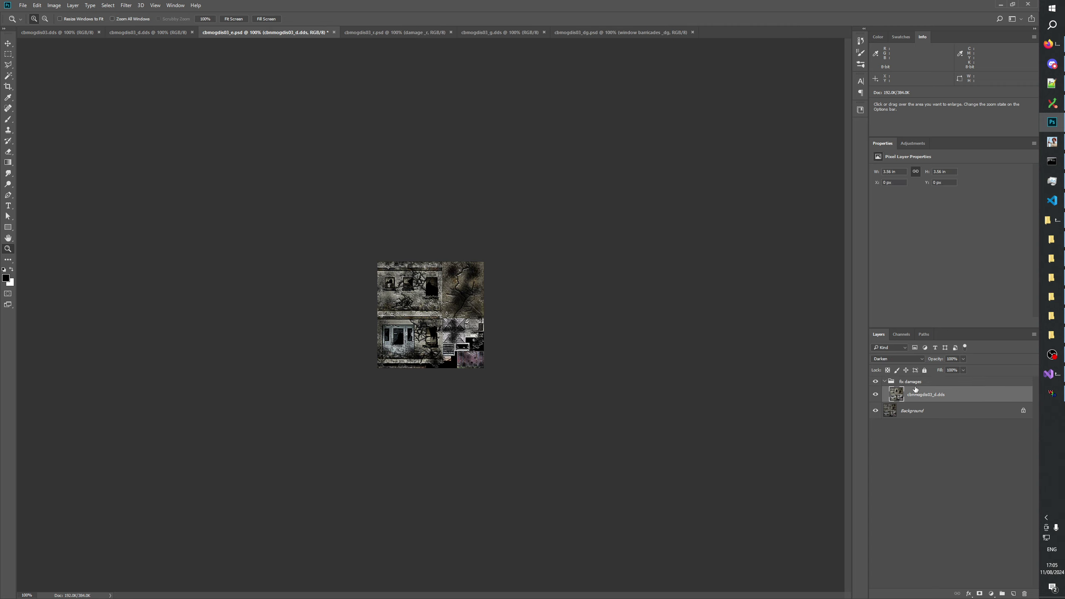
pyautogui.click(918, 383)
pyautogui.write('_e')
pyautogui.press('Return')
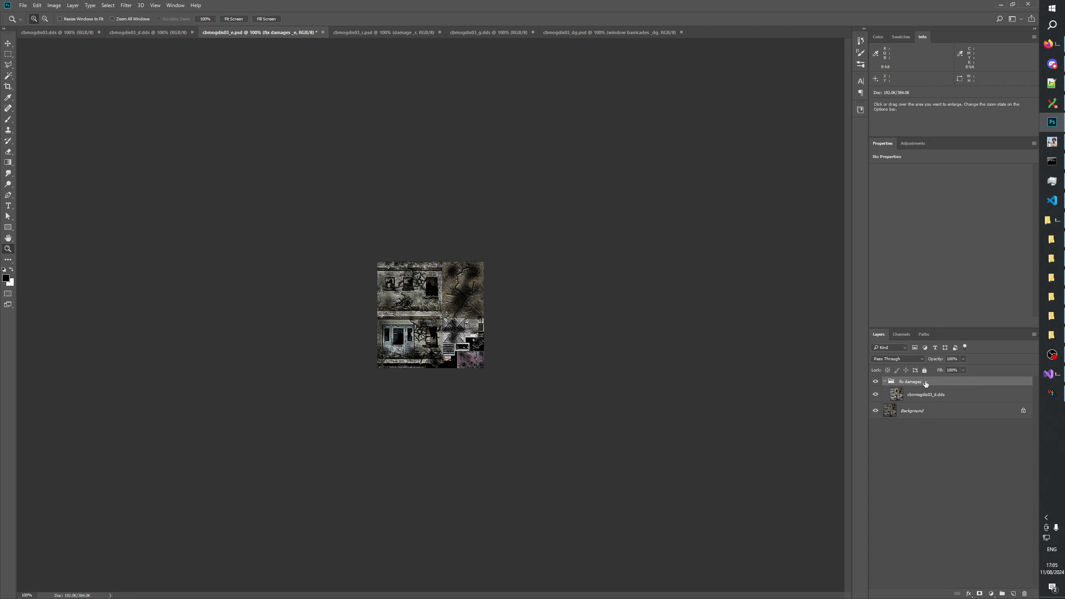
pyautogui.click(885, 385)
pyautogui.hotkey('ctrl', 's')
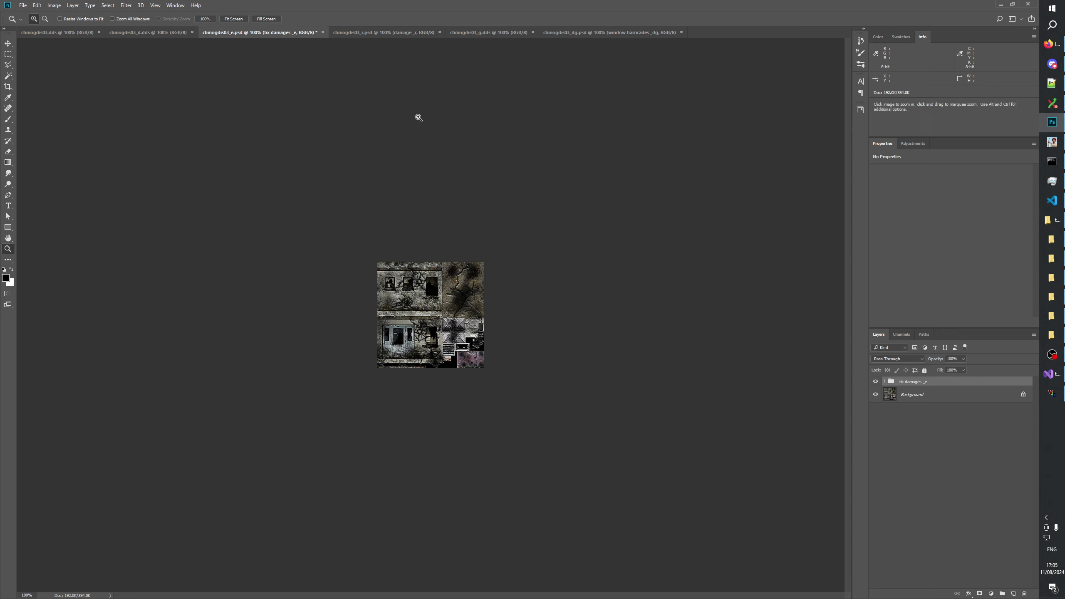
# Compare cbmogdis03_r.psd with cbmogdis03_e.psd and examine the layers inside the damage _r group
pyautogui.click(369, 34)
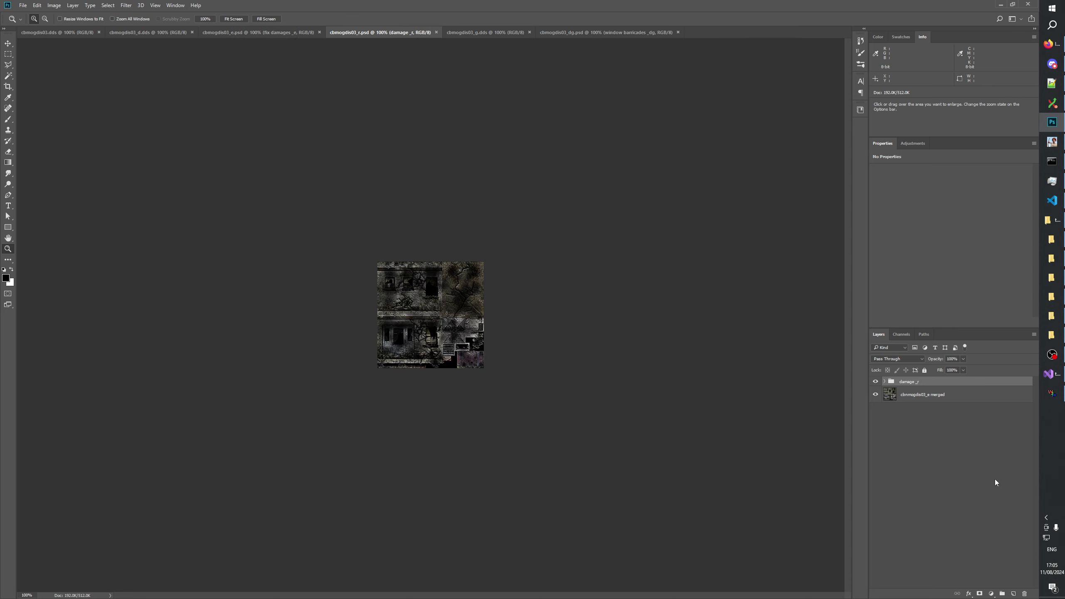
pyautogui.click(287, 33)
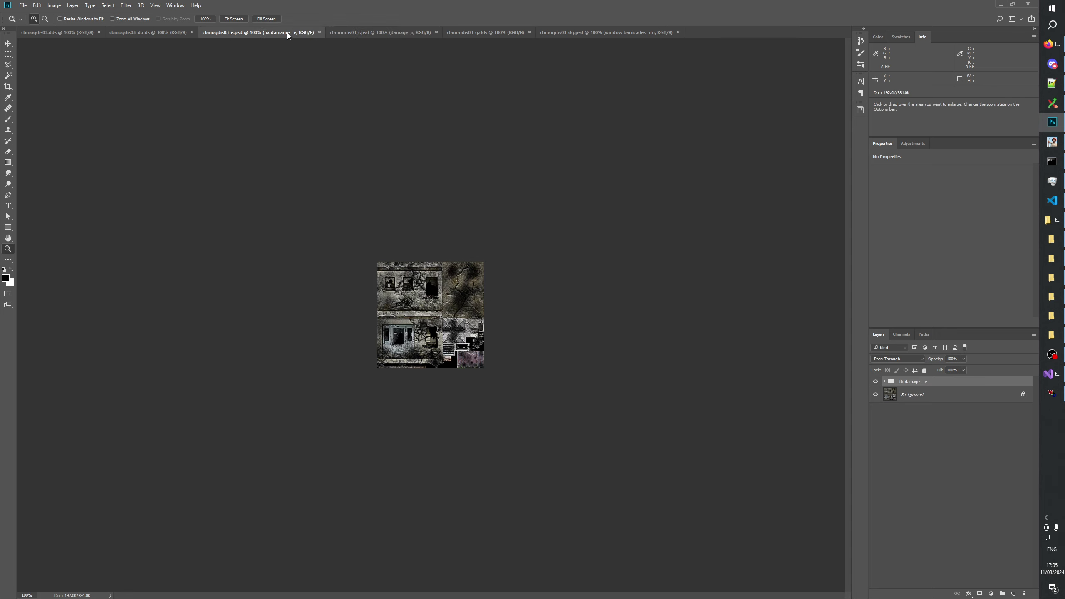
pyautogui.click(411, 32)
pyautogui.click(885, 382)
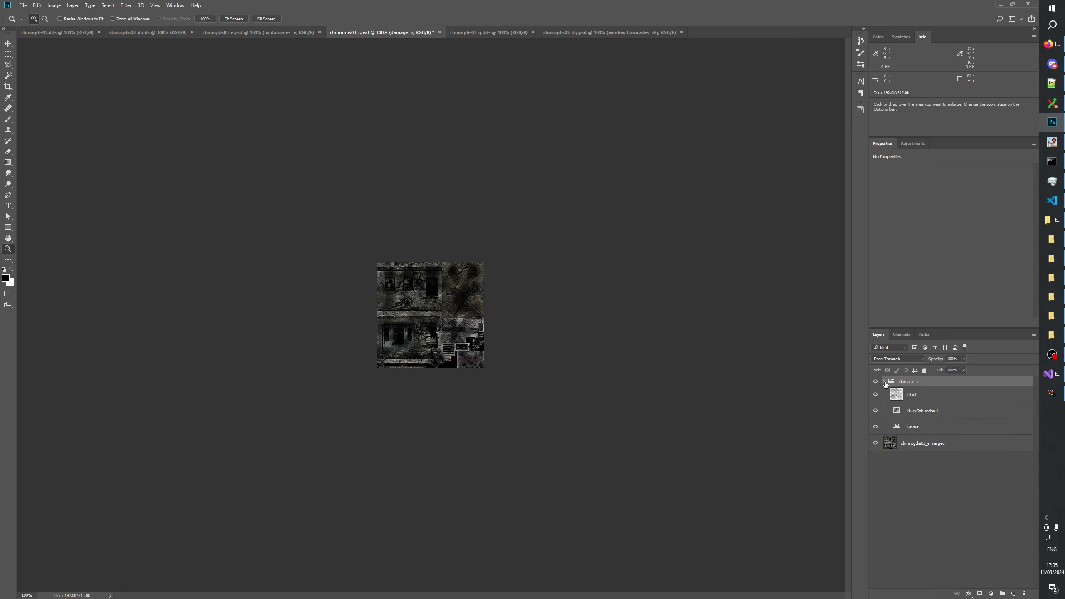
pyautogui.click(885, 383)
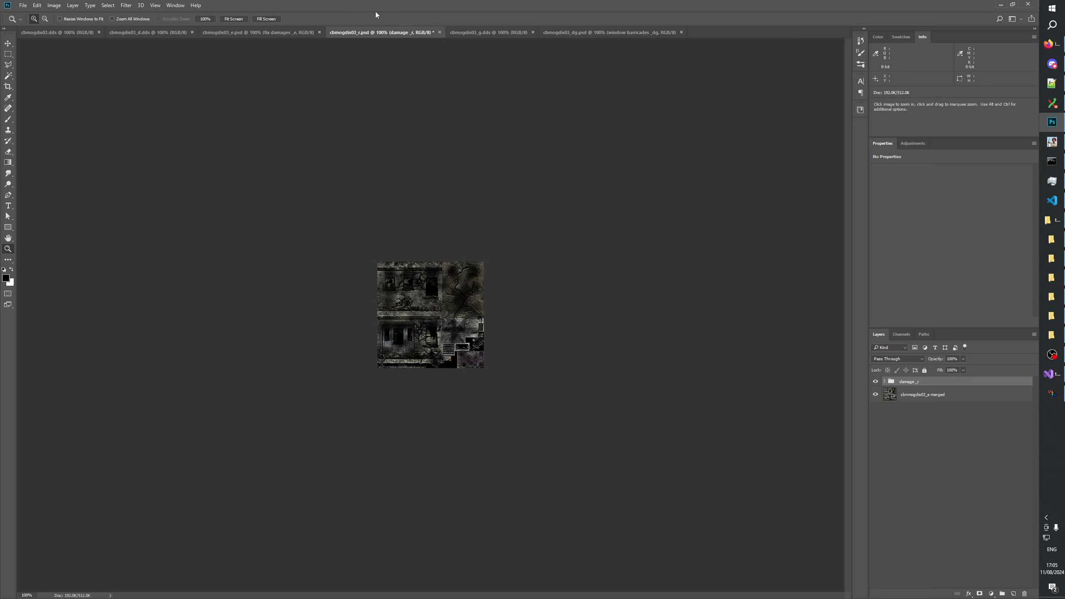
# Alternate between cbmogdis03_e.psd and cbmogdis03_r.psd to compare the damage, and save cbmogdis03_r.psd
pyautogui.click(269, 33)
pyautogui.click(368, 33)
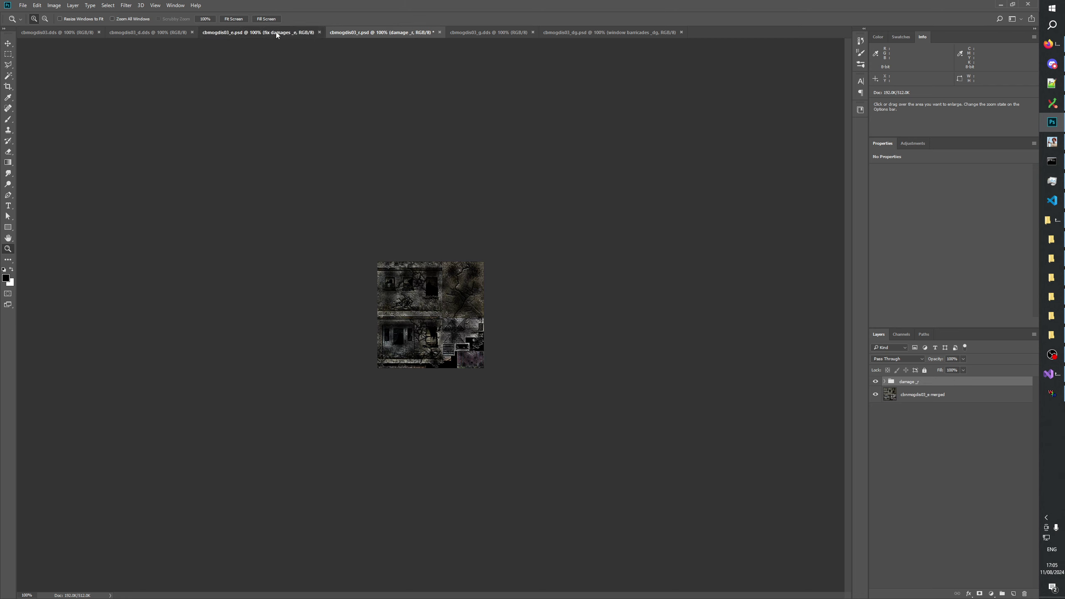
pyautogui.click(235, 33)
pyautogui.click(373, 31)
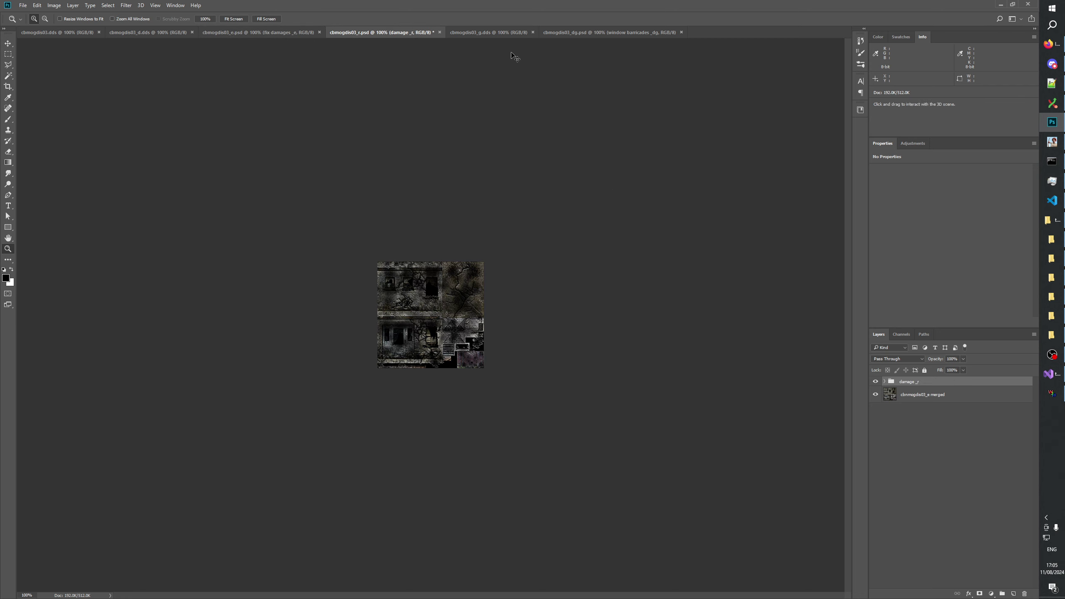
pyautogui.hotkey('ctrl', 's')
# Compare cbmogdis03_g.dds with cbmogdis03.dds and examine the boarded windows up close at 300%
pyautogui.click(481, 32)
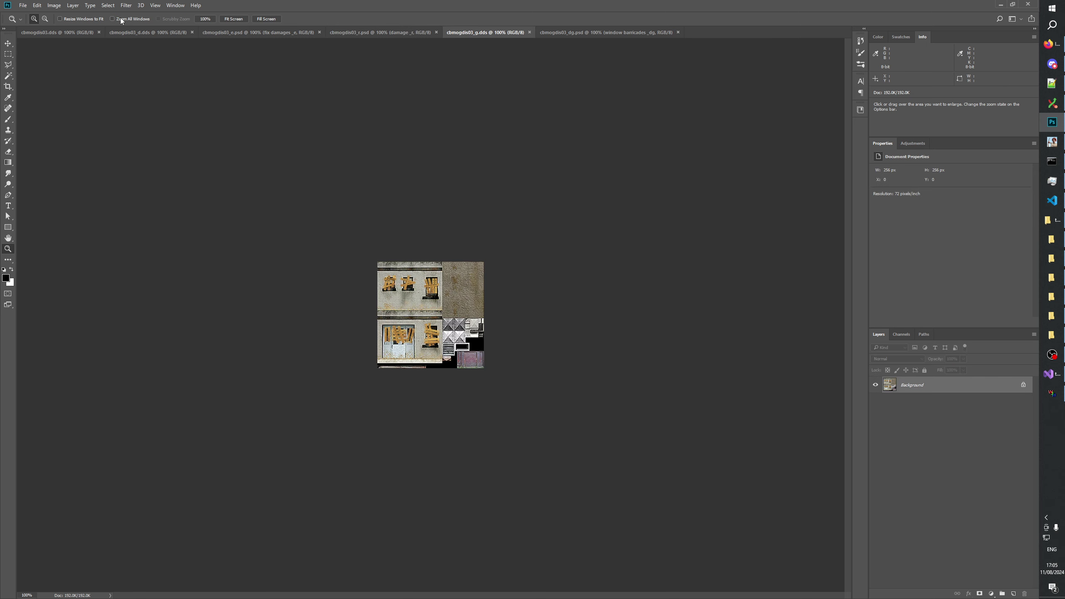
pyautogui.click(57, 32)
pyautogui.click(485, 32)
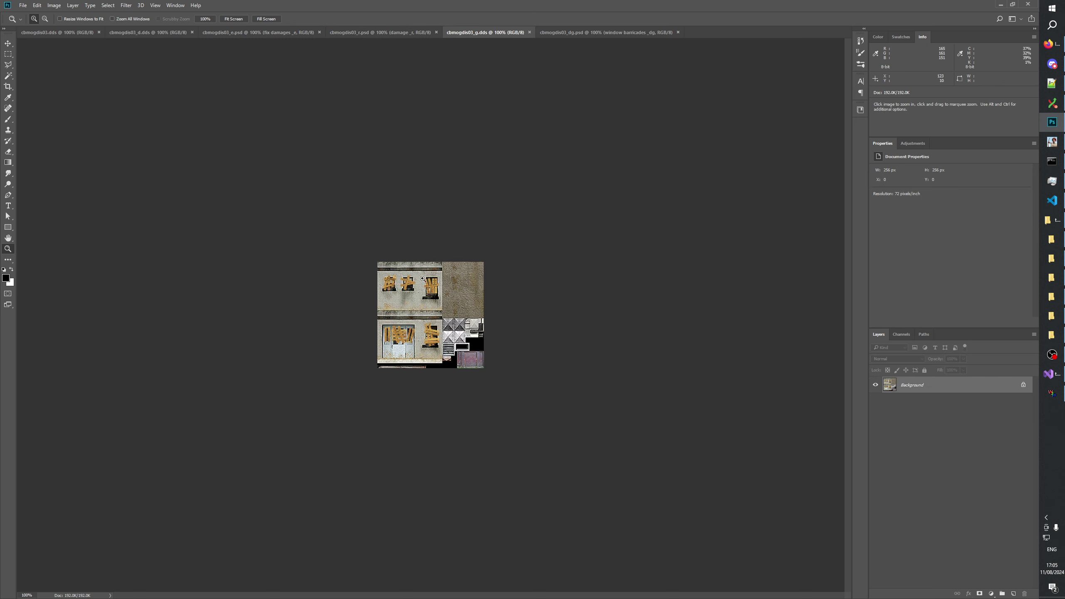
pyautogui.click(414, 313)
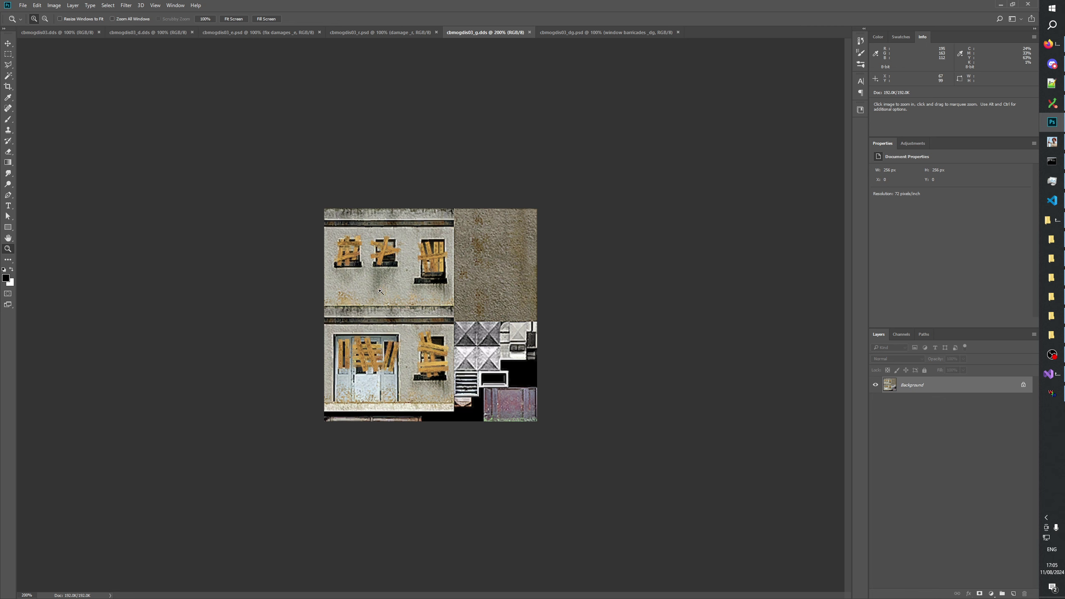
pyautogui.click(434, 384)
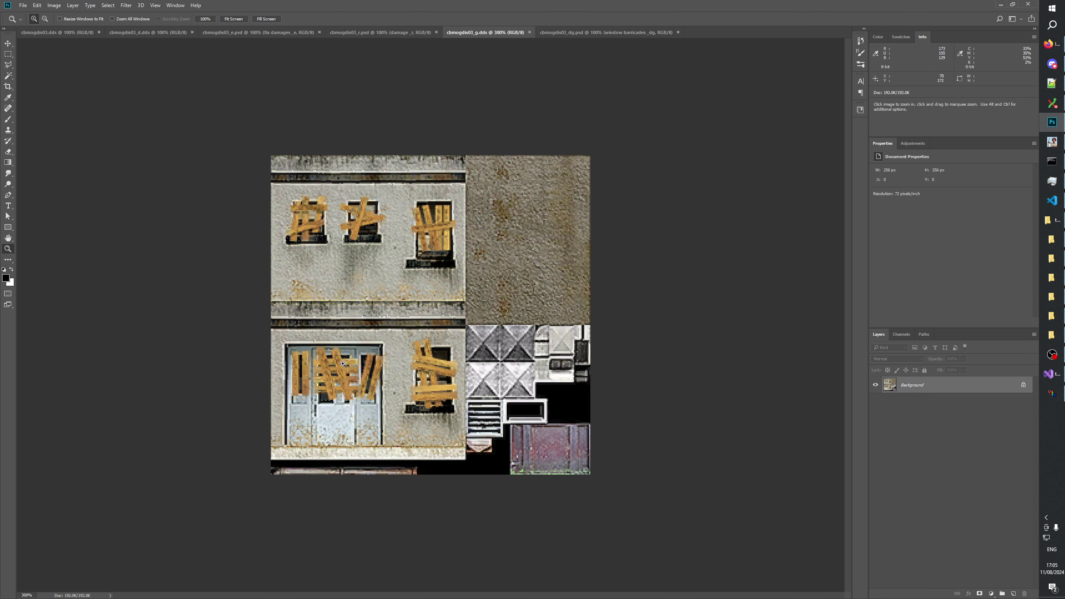
pyautogui.rightClick(396, 325)
pyautogui.click(415, 347)
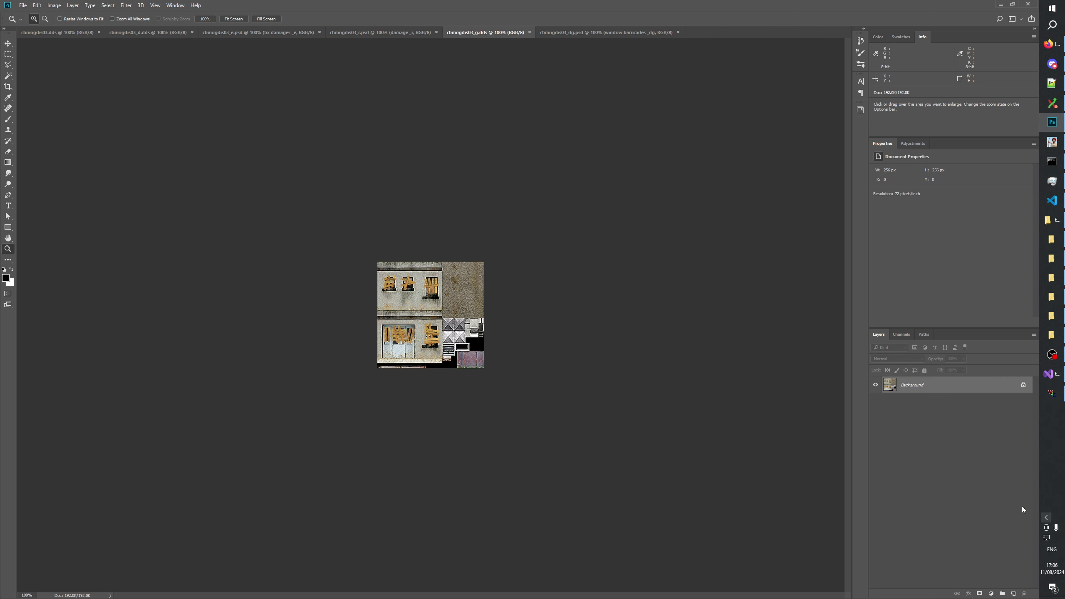
# Switch to W3D Viewer and inspect the CBMOGDIS03_G model's barricaded windows from several sides and distances
pyautogui.click(1052, 393)
pyautogui.press('Down')
pyautogui.press('Down')
pyautogui.press('Down')
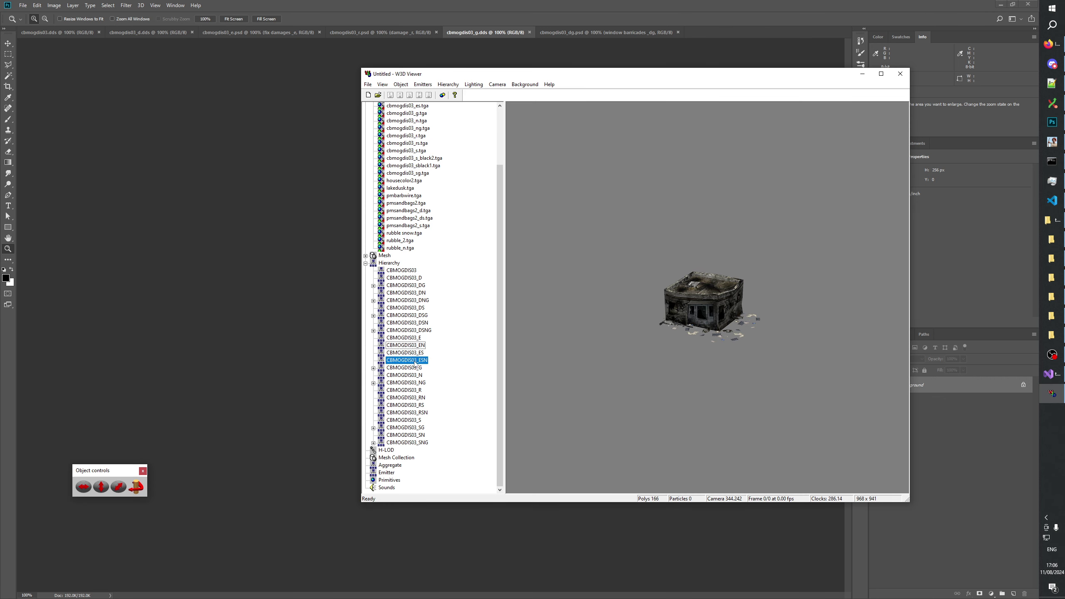
pyautogui.moveTo(611, 331); pyautogui.dragTo(662, 305)
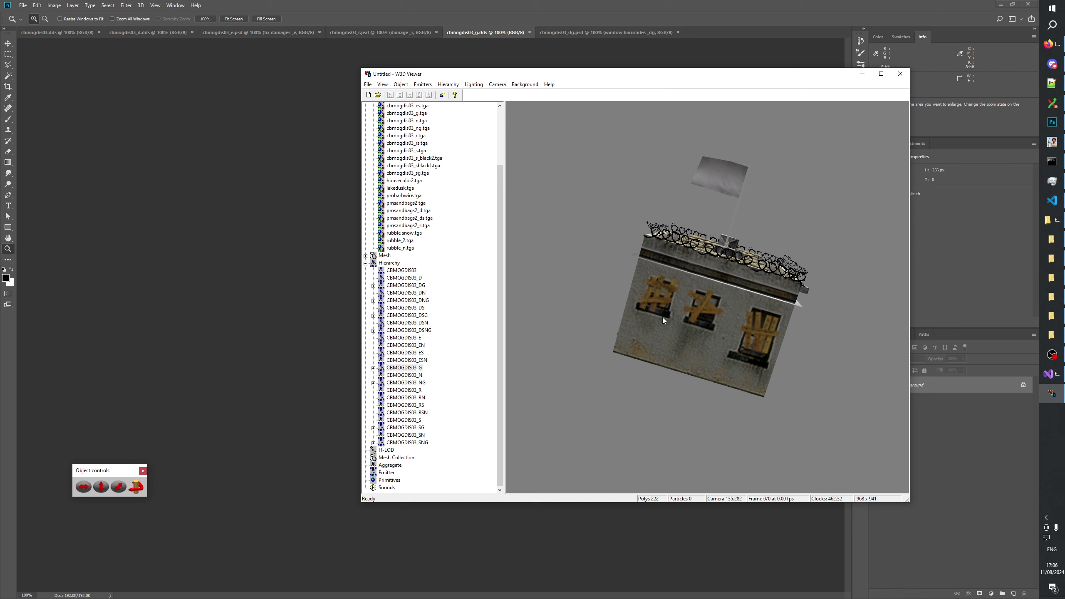
pyautogui.moveTo(663, 317); pyautogui.dragTo(834, 284)
pyautogui.scroll(-5, 682, 358)
pyautogui.scroll(-8, 706, 342)
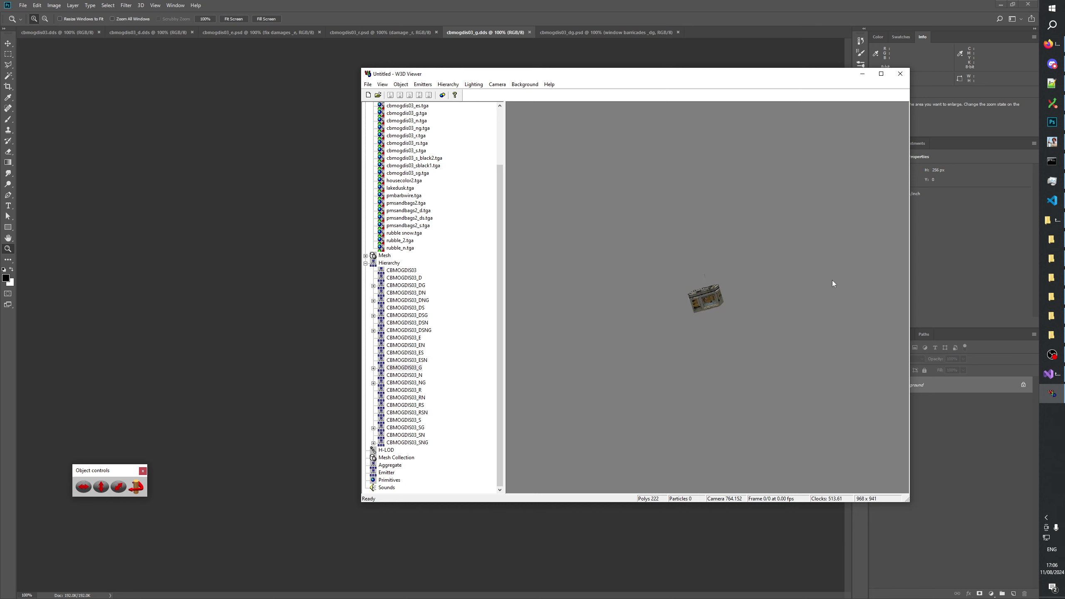
pyautogui.scroll(5, 708, 328)
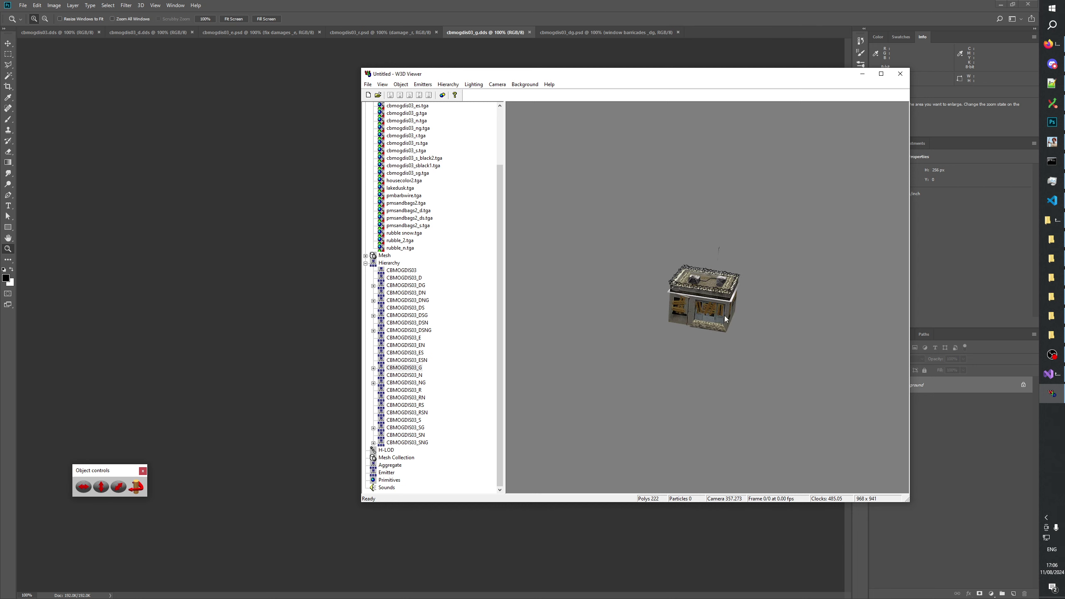
# Back in Photoshop, compare cbmogdis03.dds with cbmogdis03_g.dds and cbmogdis03_d.dds with cbmogdis03_dg.psd, and view cbmogdis03_r.psd
pyautogui.click(473, 36)
pyautogui.click(63, 34)
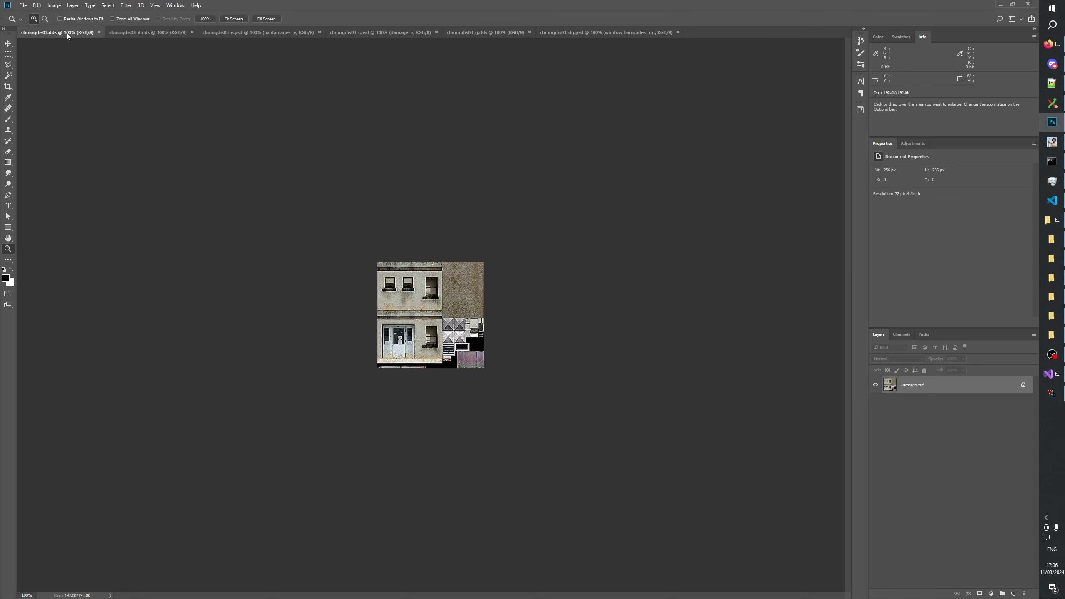
pyautogui.click(464, 31)
pyautogui.click(580, 33)
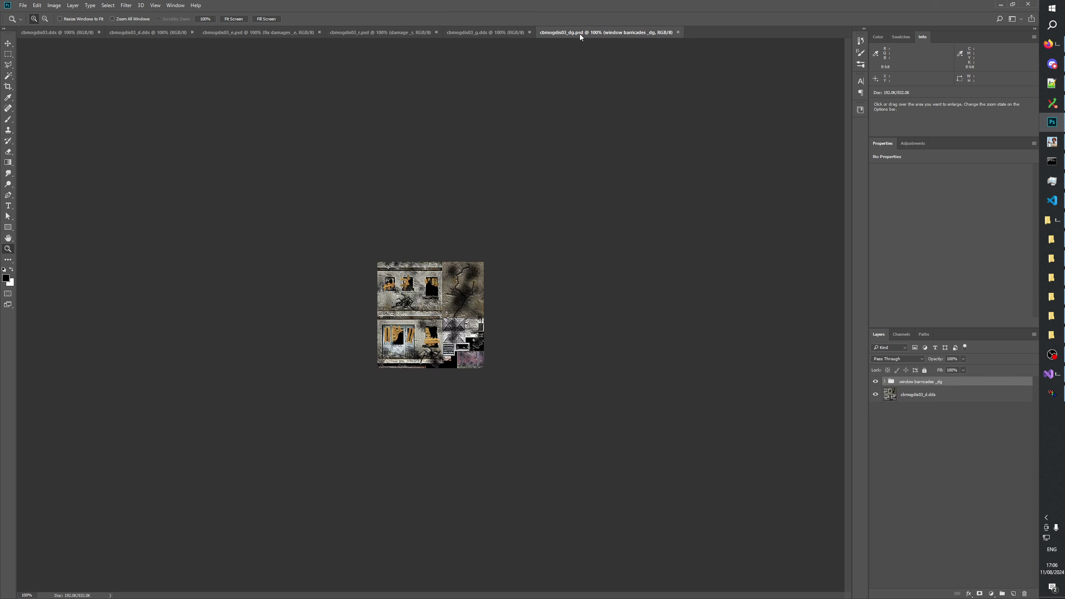
pyautogui.click(158, 33)
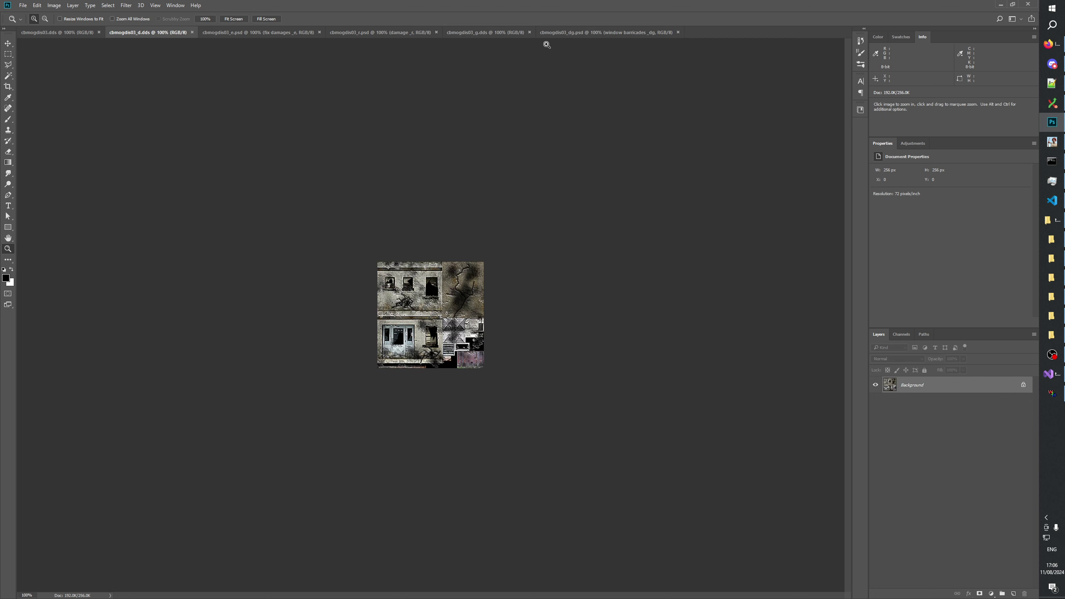
pyautogui.click(574, 34)
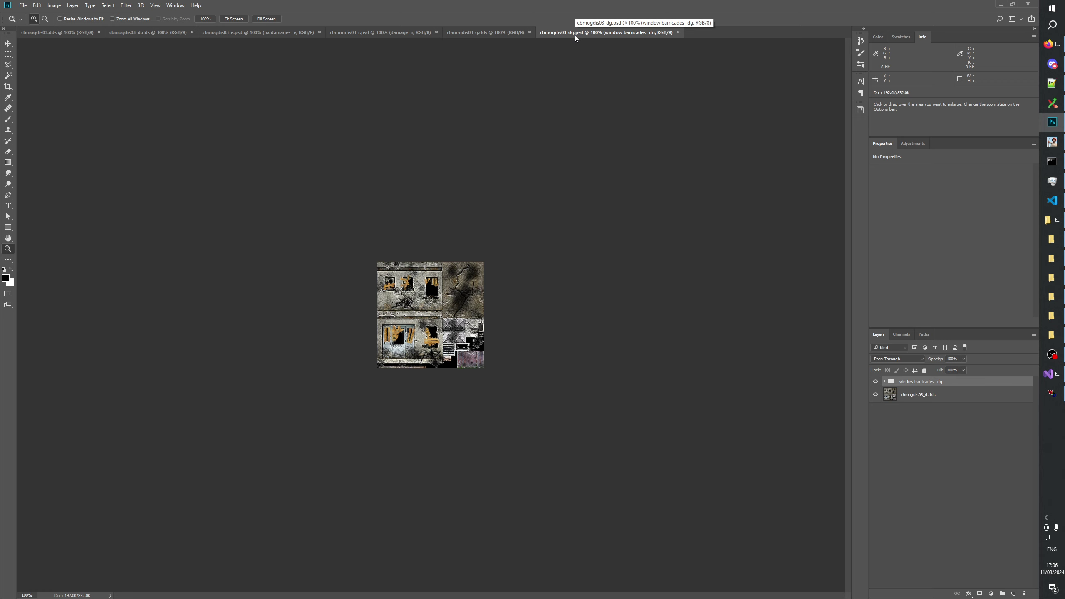
pyautogui.click(366, 34)
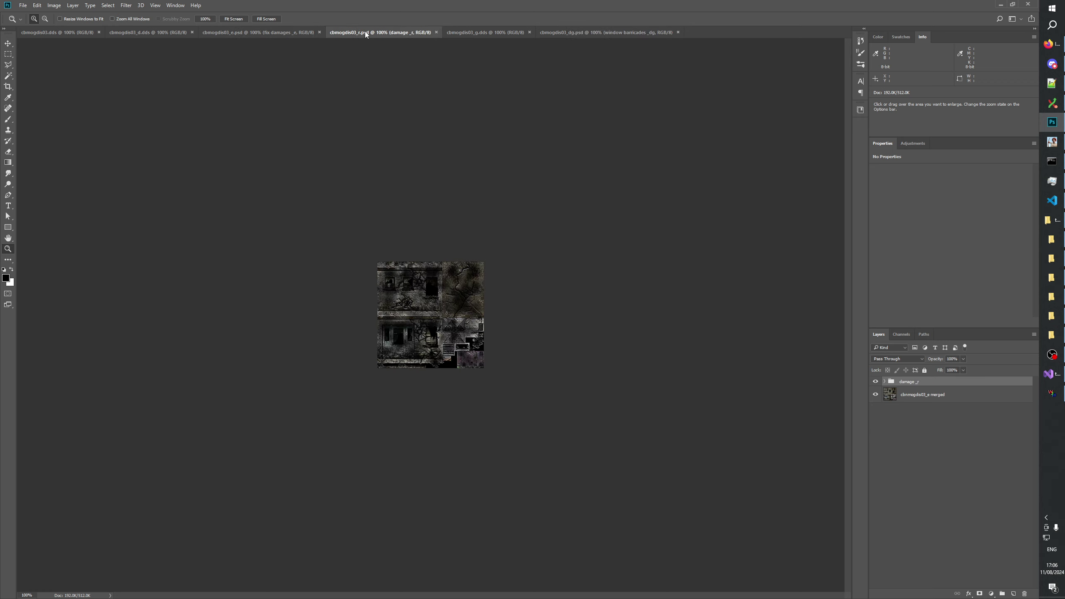
# Close all open documents and bring up the GenerateMip source folder in File Explorer
pyautogui.rightClick(705, 33)
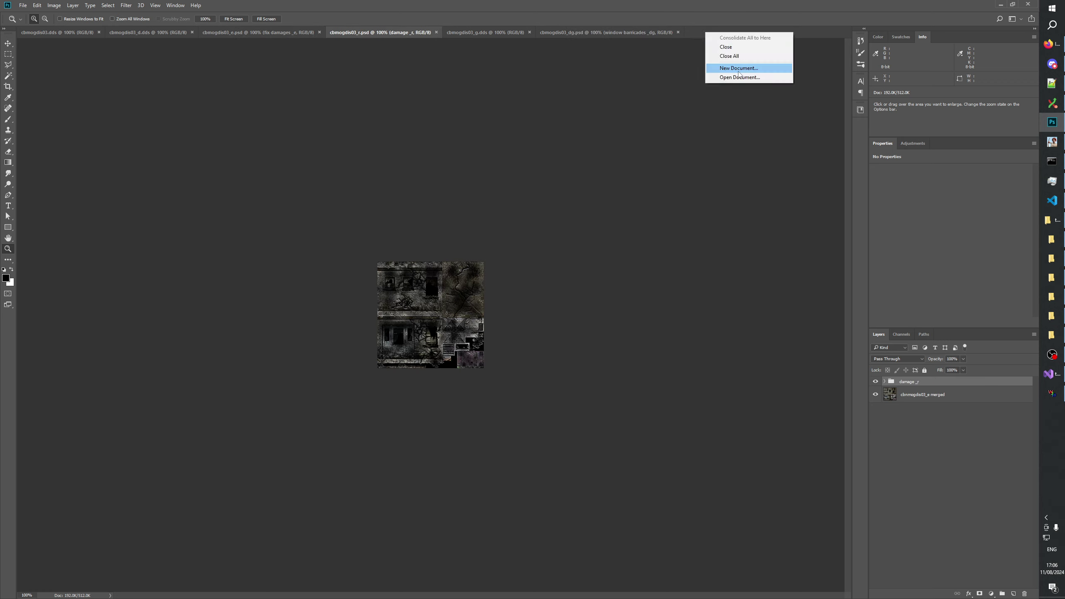
pyautogui.click(729, 56)
pyautogui.click(1053, 240)
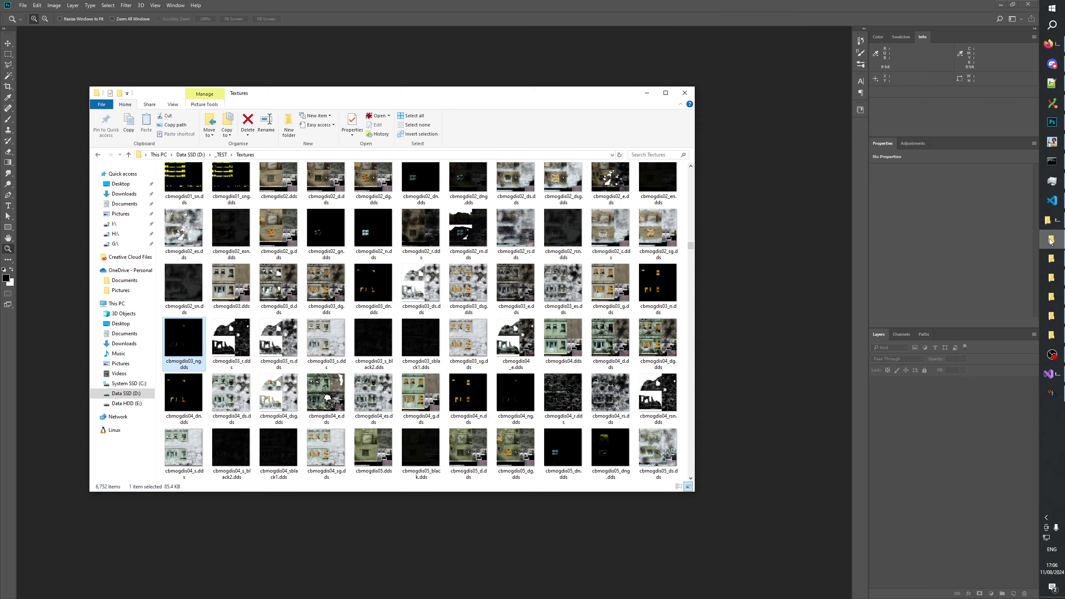
pyautogui.click(1053, 259)
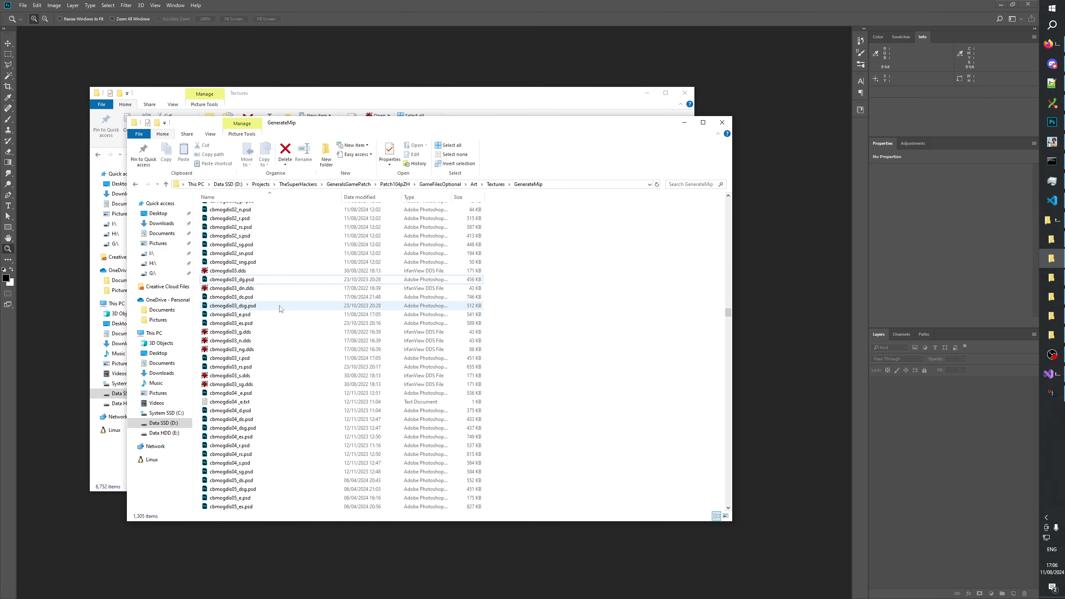
# Open the snow variants cbmogdis03_ds.psd, _dsg.psd, _es.psd, _rs.psd, _s.dds and _sg.dds from the GenerateMip folder in Photoshop
pyautogui.click(243, 298)
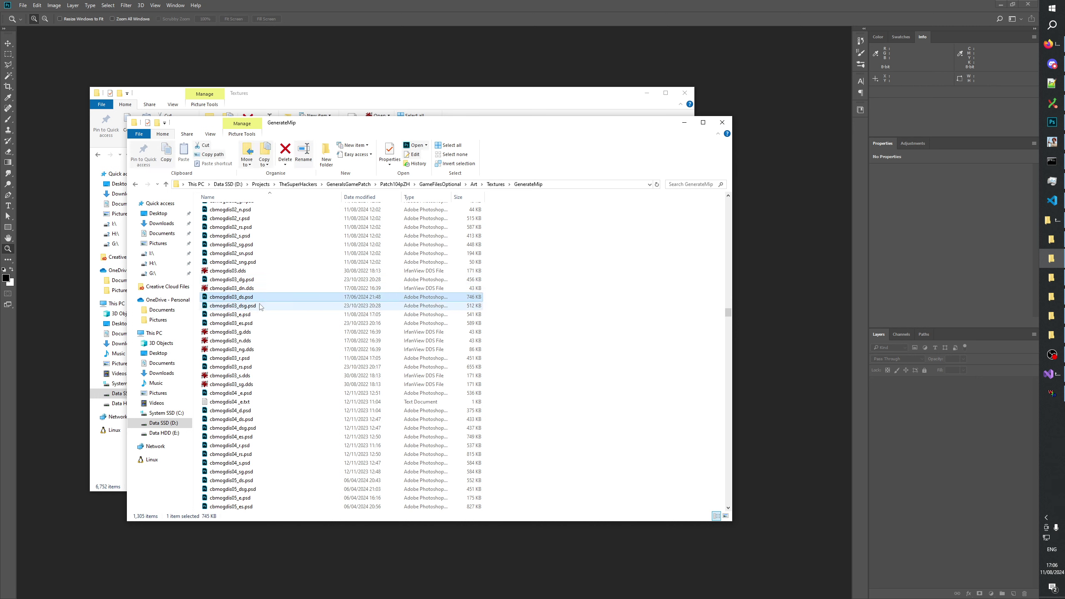
pyautogui.keyDown('shift'); pyautogui.click(257, 305); pyautogui.keyUp('shift')
pyautogui.keyDown('ctrl'); pyautogui.click(260, 367); pyautogui.keyUp('ctrl')
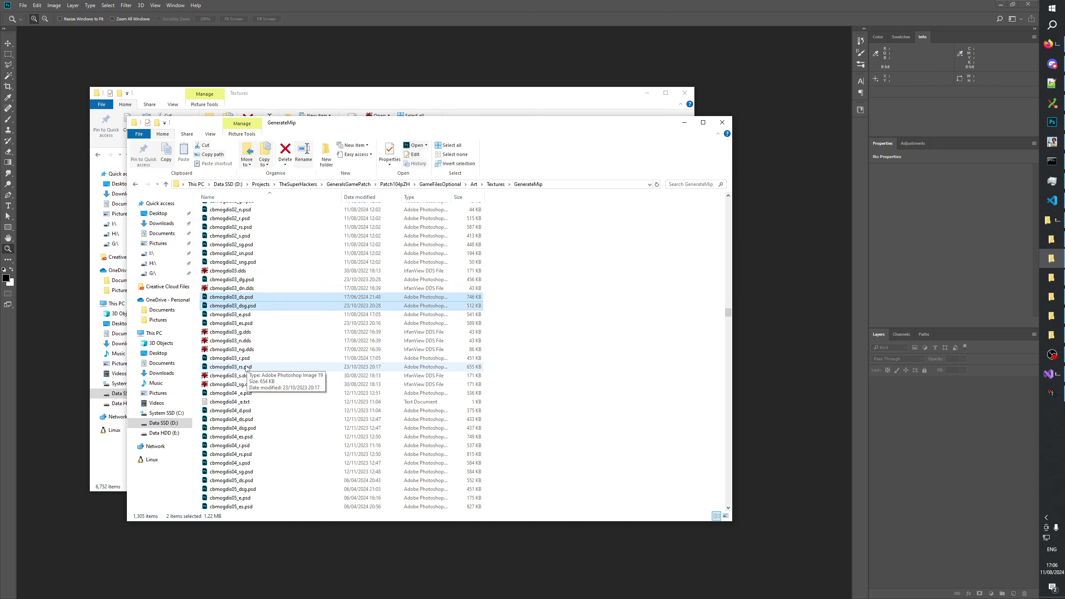
pyautogui.keyDown('ctrl'); pyautogui.click(262, 385); pyautogui.keyUp('ctrl')
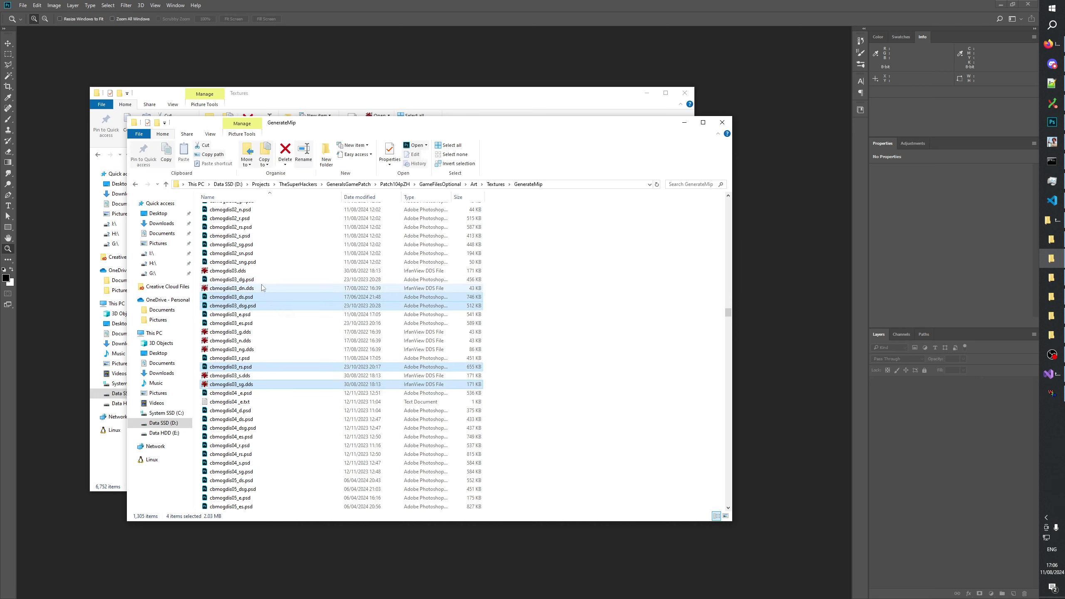
pyautogui.keyDown('ctrl'); pyautogui.click(290, 323); pyautogui.keyUp('ctrl')
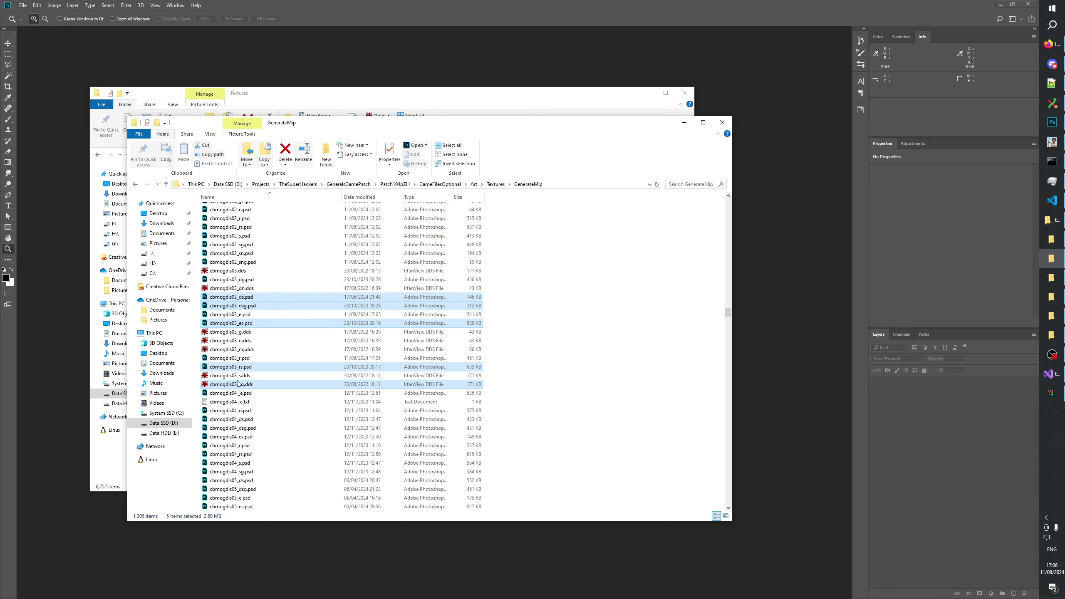
pyautogui.keyDown('ctrl'); pyautogui.click(236, 378); pyautogui.keyUp('ctrl')
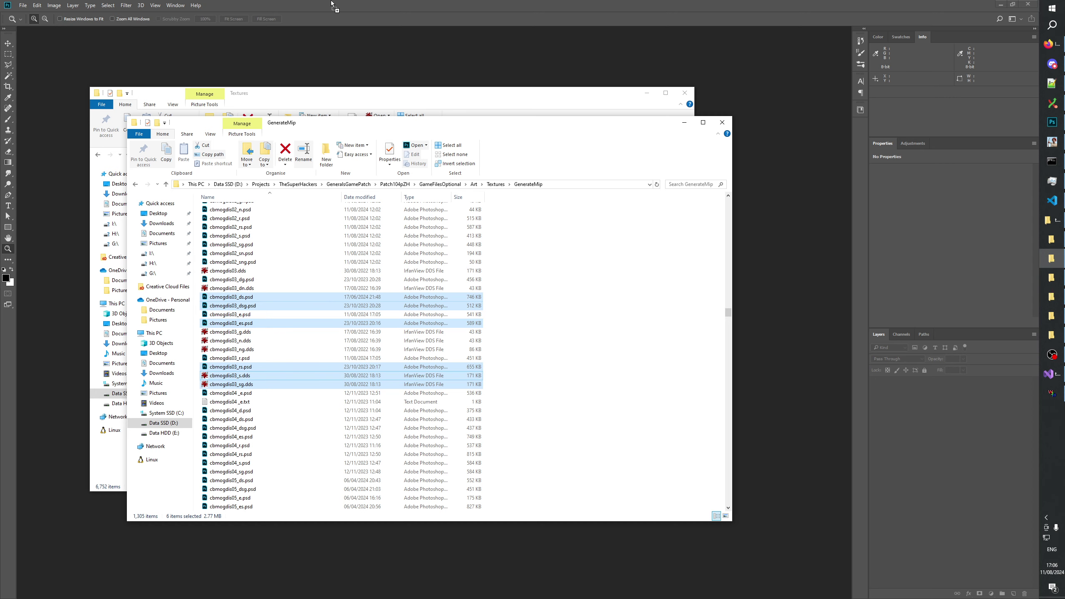
pyautogui.moveTo(332, 4); pyautogui.dragTo(368, 128)
pyautogui.click(508, 241)
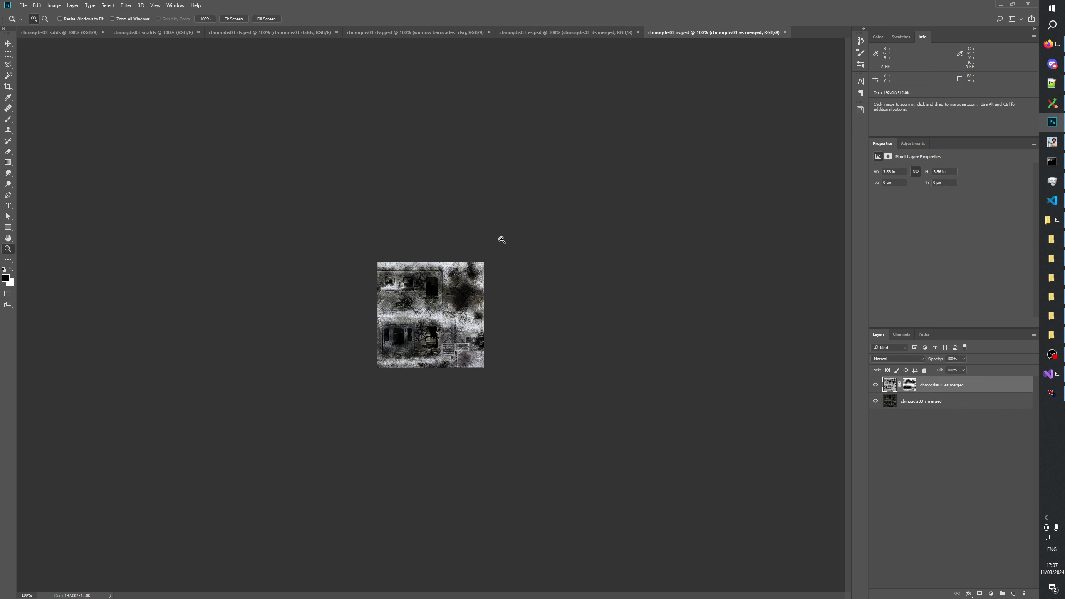
# View cbmogdis03_s.dds and cbmogdis03_sg.dds and close both documents
pyautogui.click(51, 33)
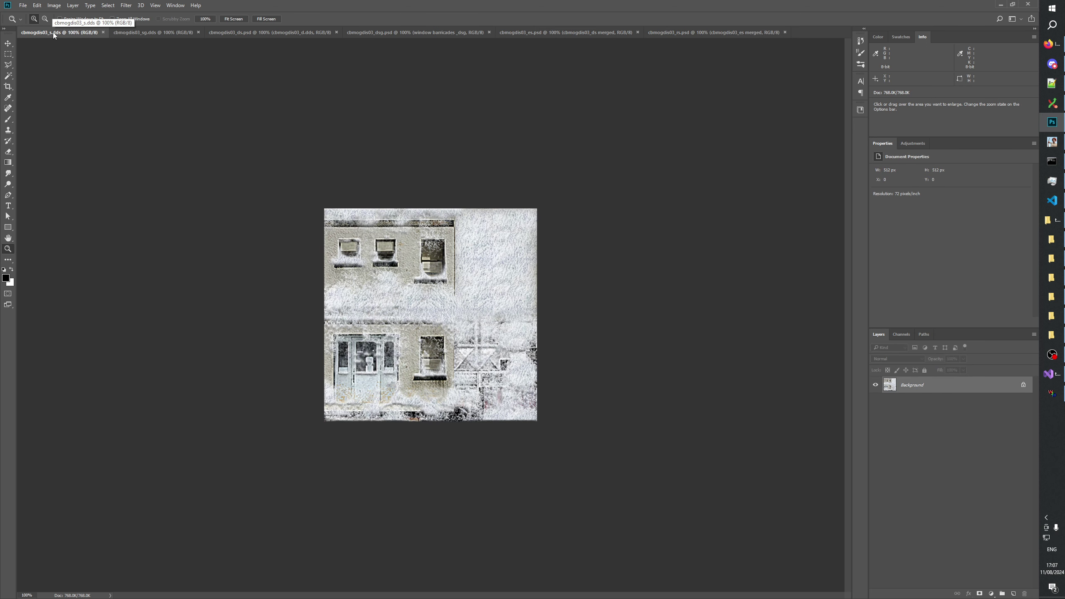
pyautogui.click(103, 32)
pyautogui.click(81, 34)
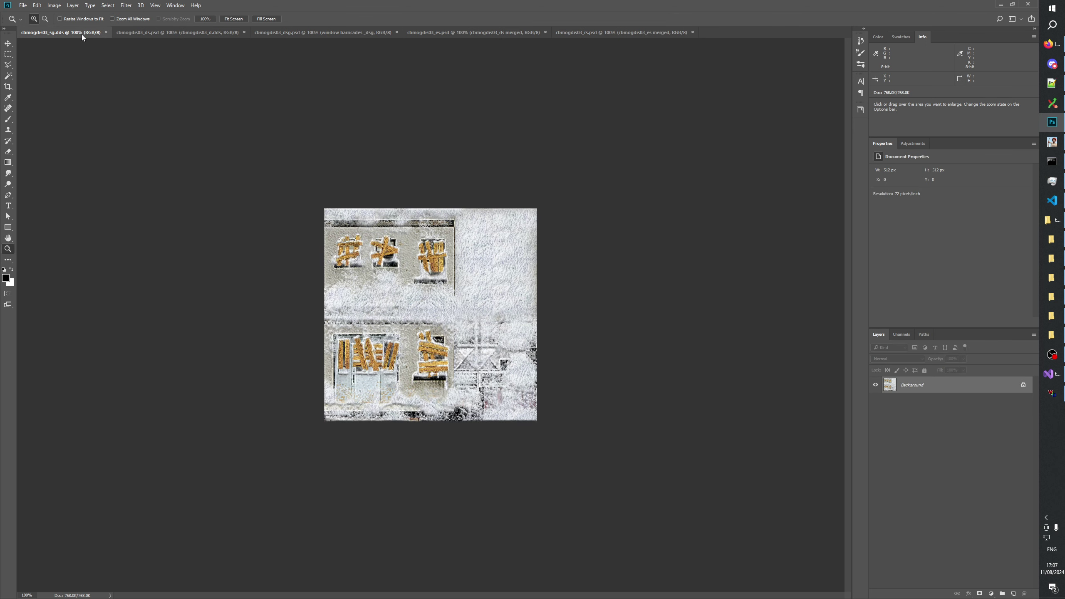
pyautogui.click(107, 32)
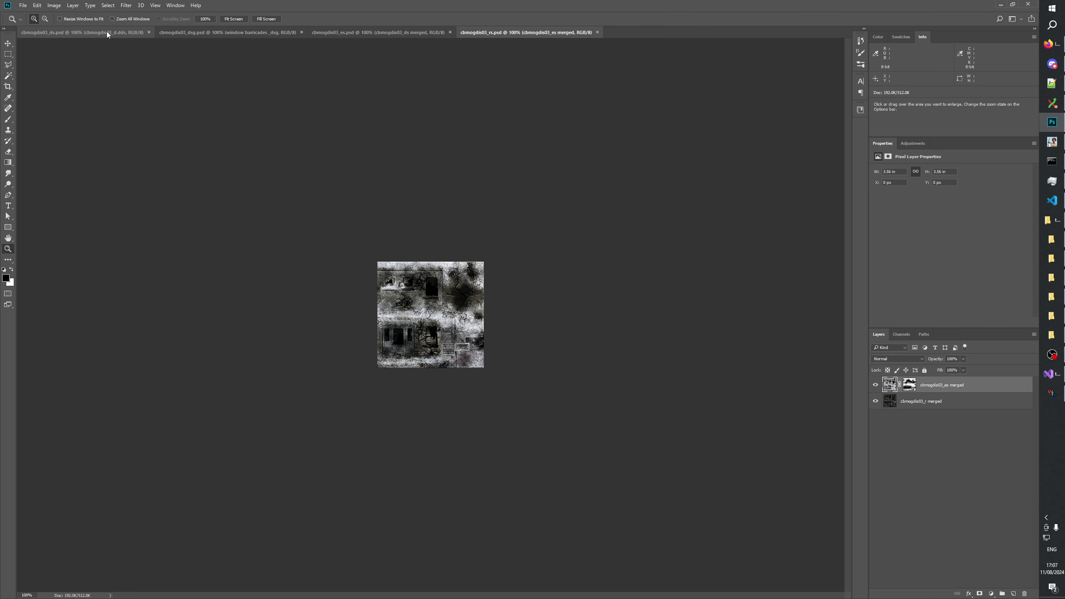
# Examine the snow textures of cbmogdis02, cbmogdis03 and cbmogdis04 in the OptionalTextures build folder, checking for cbmogdis03_s and cbmogdis03_sg
pyautogui.click(1053, 335)
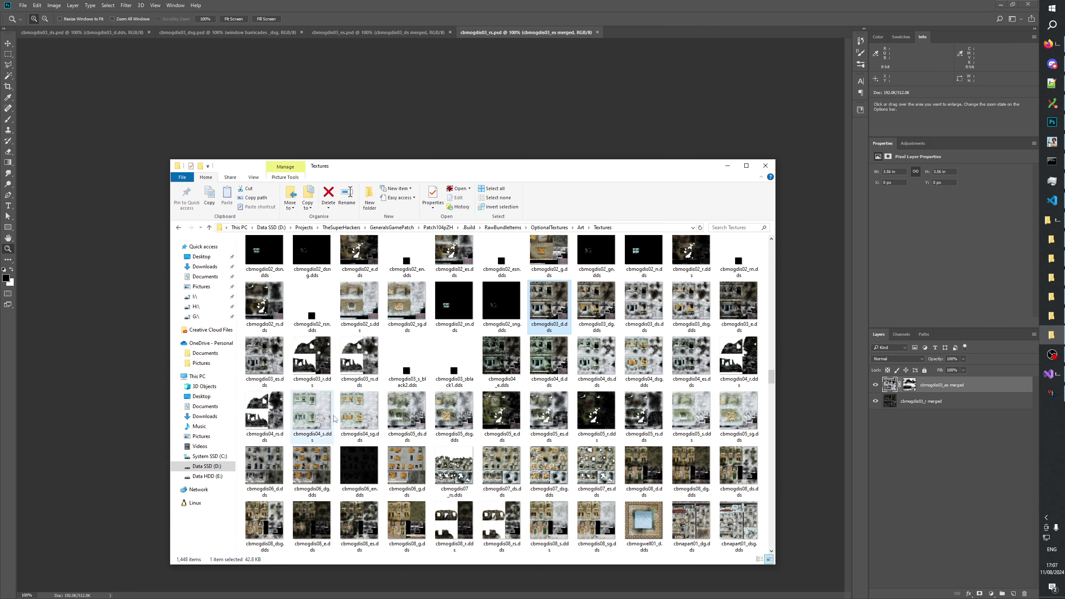
pyautogui.click(310, 416)
pyautogui.click(608, 354)
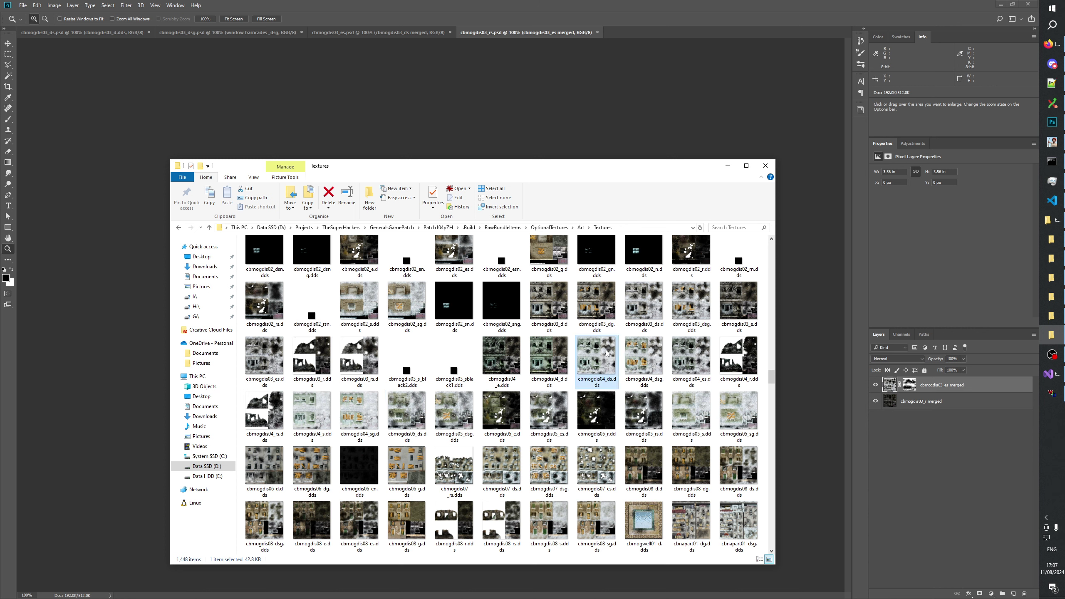
pyautogui.click(648, 354)
pyautogui.click(691, 304)
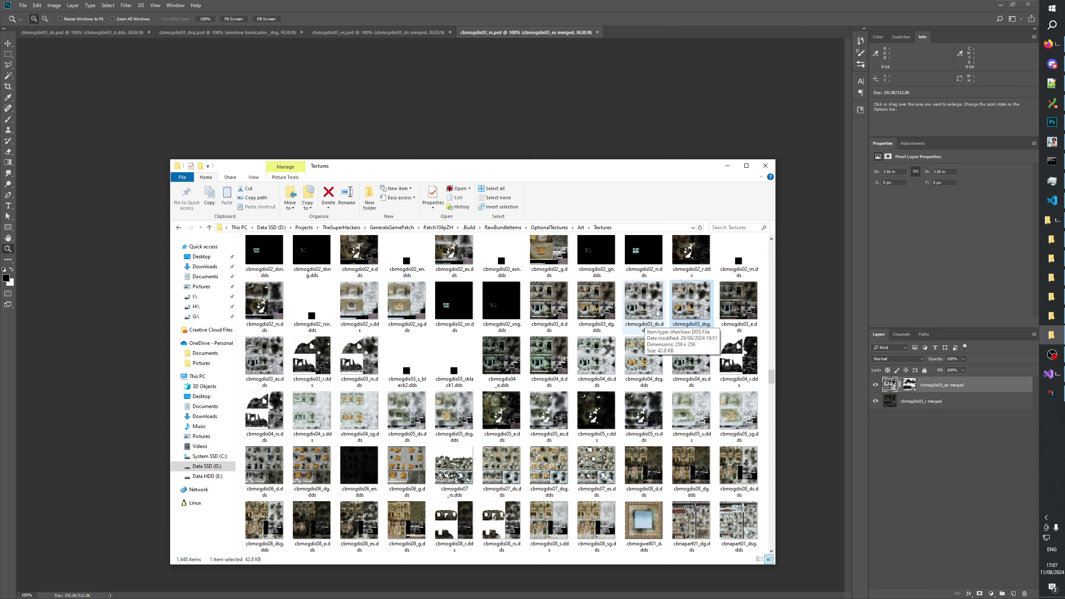
pyautogui.click(360, 302)
pyautogui.keyDown('ctrl'); pyautogui.click(408, 302); pyautogui.keyUp('ctrl')
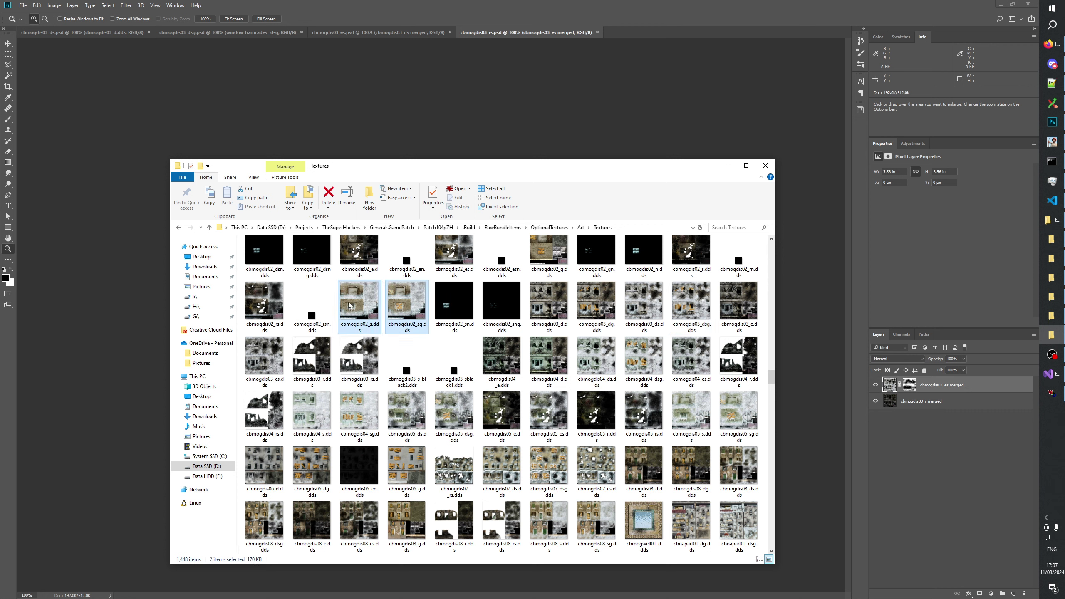
pyautogui.moveTo(407, 302); pyautogui.dragTo(543, 322)
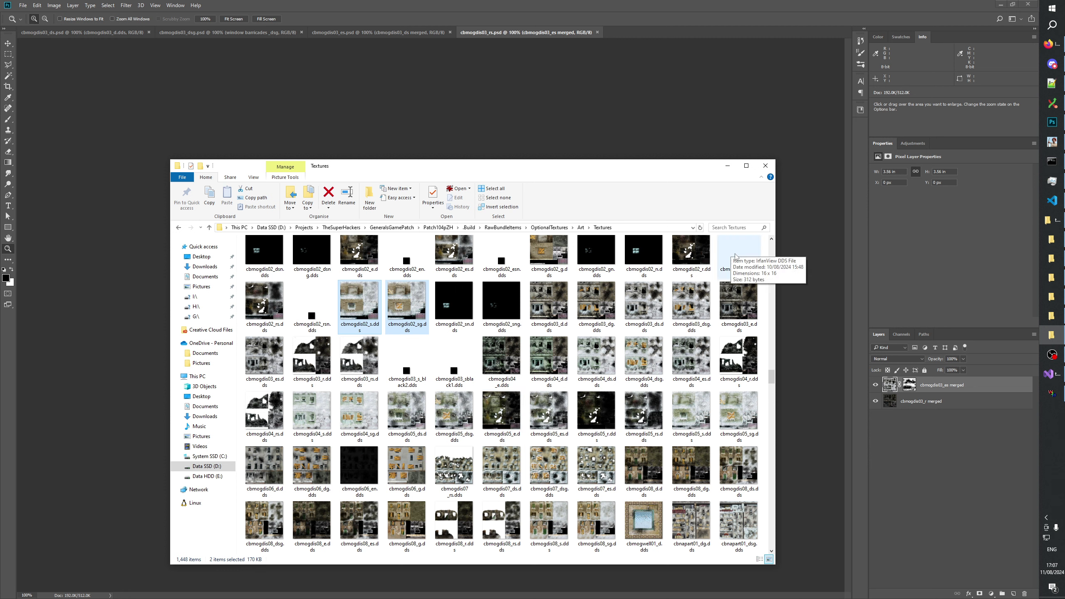
pyautogui.click(739, 305)
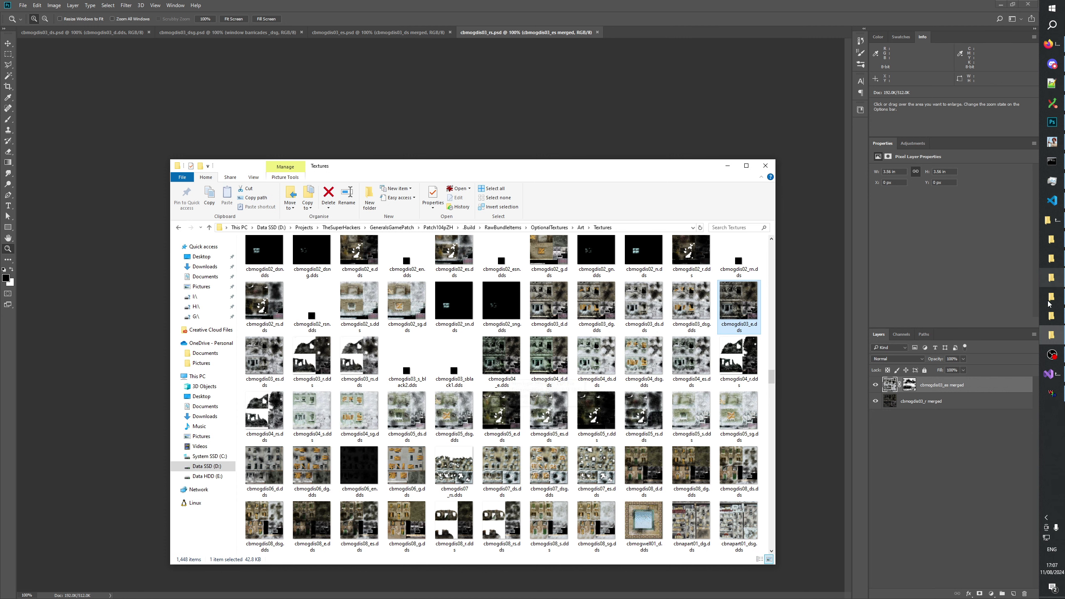
# Preview the cbmogdis03_s.tga material in W3D Viewer and return to cbmogdis04_s.dds in the built Textures folder to compare
pyautogui.scroll(2, 429, 253)
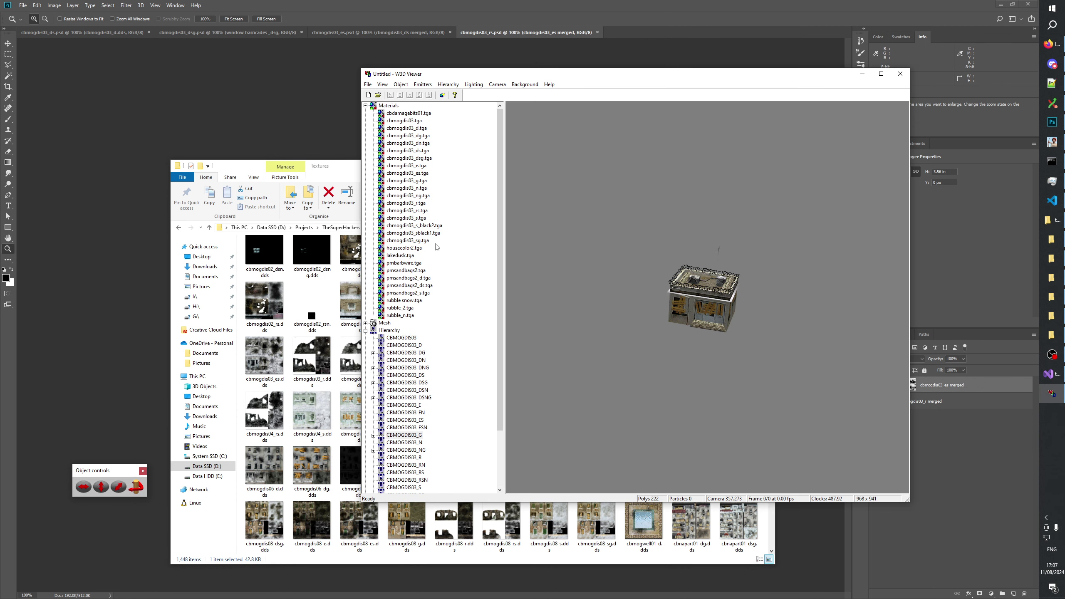
pyautogui.click(420, 217)
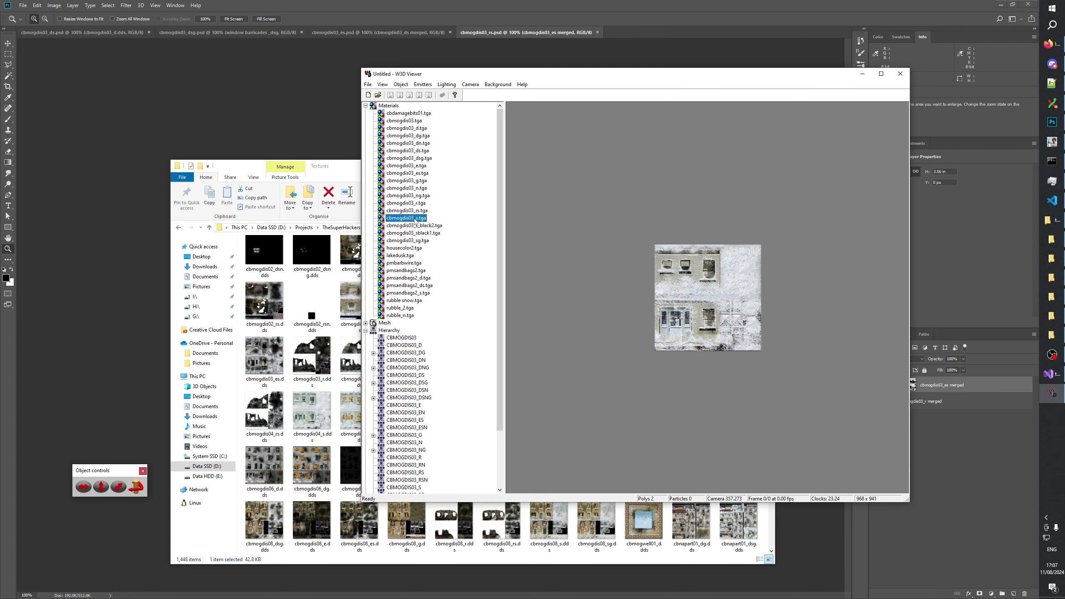
pyautogui.click(302, 422)
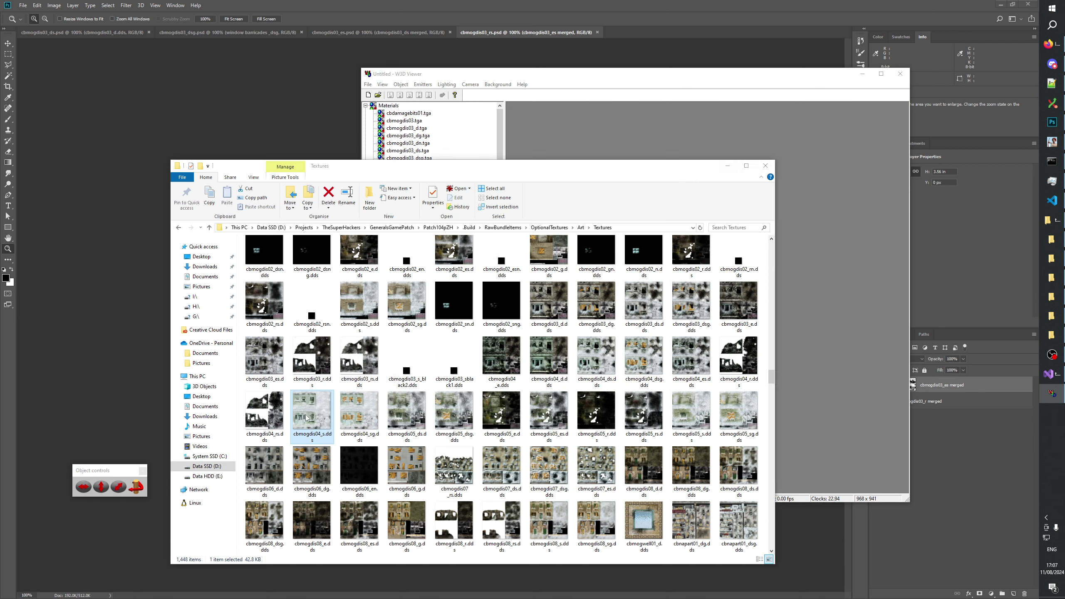
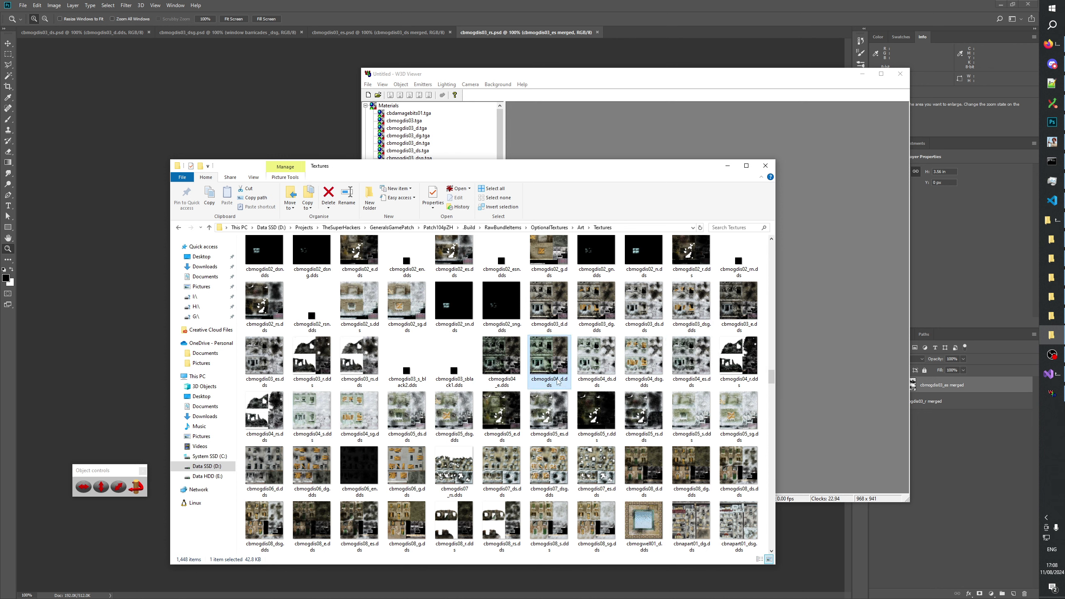
# Open cbmogdis03_s.dds and cbmogdis03_sg.dds from the Generals-108-GeneralsZH-104-Loose Textures folder in Photoshop without loading mip-maps into separate layers
pyautogui.click(552, 309)
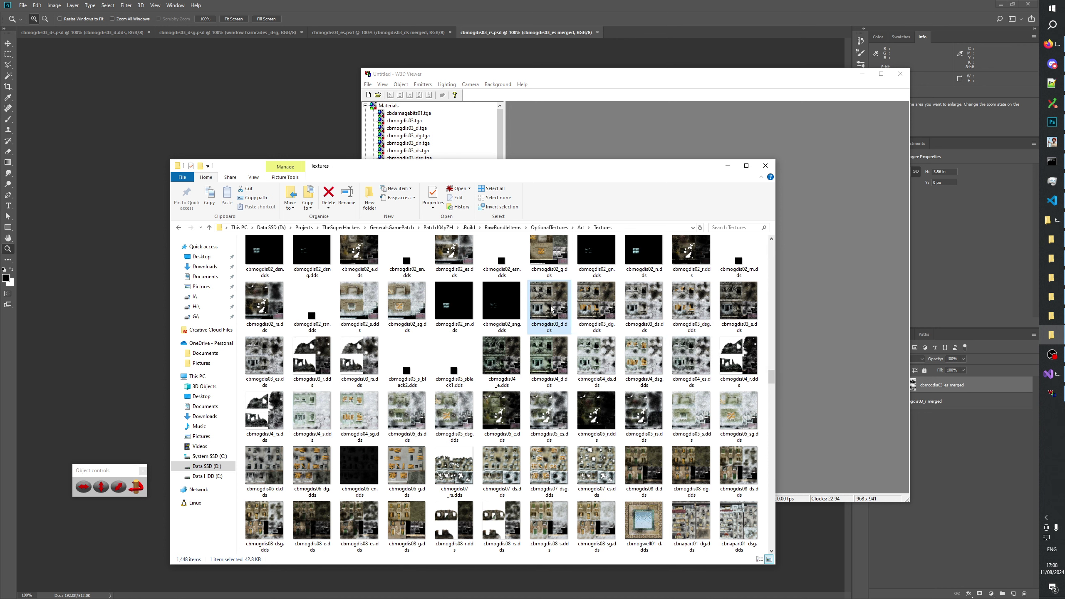
pyautogui.click(366, 306)
pyautogui.click(403, 308)
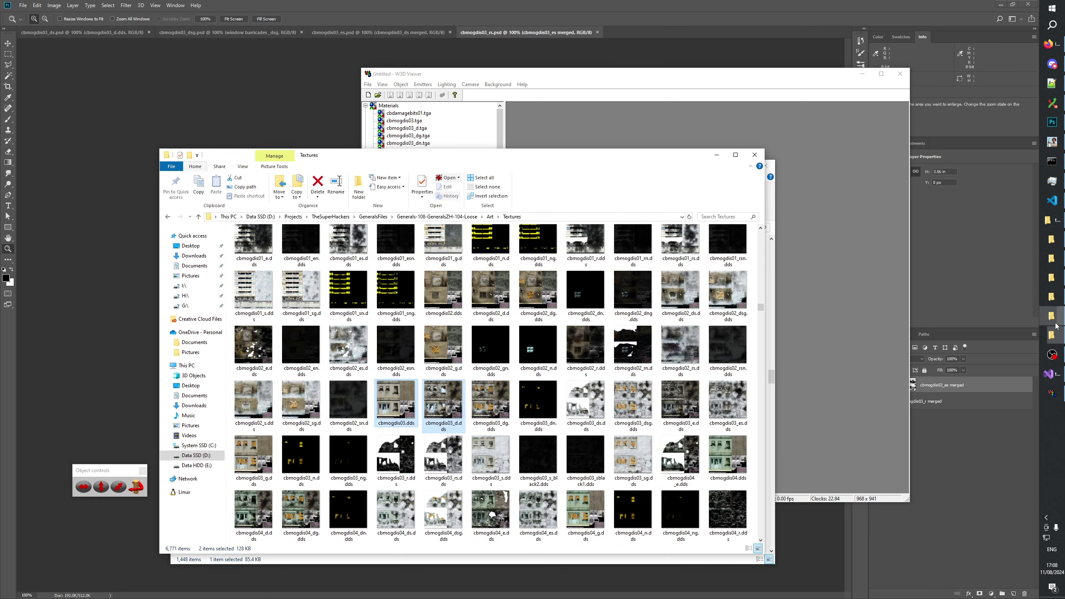
pyautogui.click(1054, 322)
pyautogui.click(637, 455)
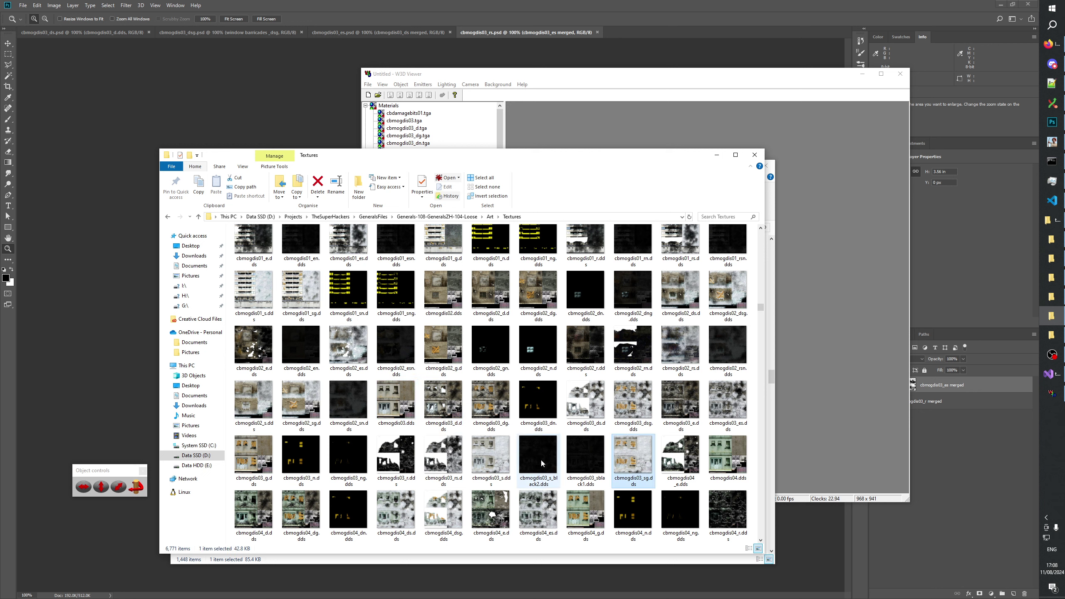
pyautogui.keyDown('ctrl'); pyautogui.click(499, 460); pyautogui.keyUp('ctrl')
pyautogui.moveTo(495, 457); pyautogui.dragTo(622, 30)
pyautogui.click(507, 241)
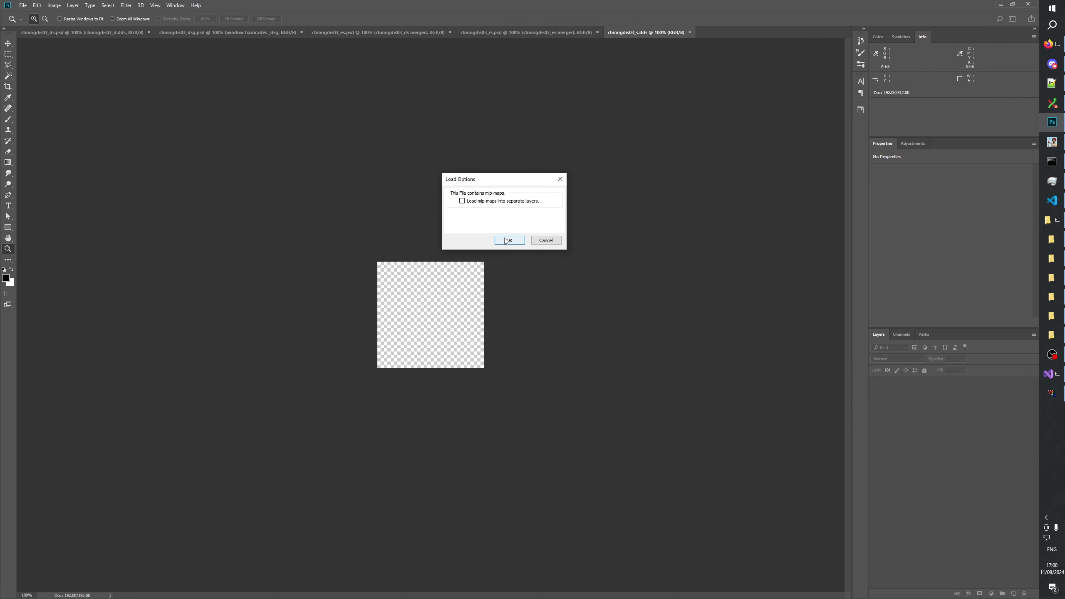
pyautogui.click(507, 241)
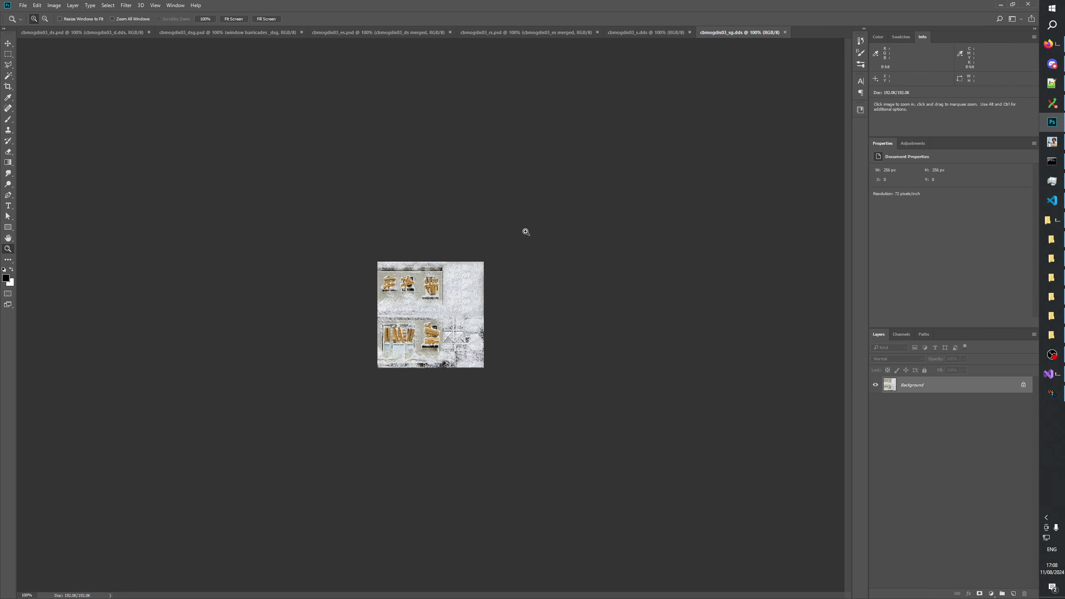
# Reorder the open cbmogdis03 documents to _s.dds, _ds.psd, _es.psd, _rs.psd, _sg.dds and _dsg.psd
pyautogui.moveTo(630, 33); pyautogui.dragTo(102, 33)
pyautogui.click(711, 31)
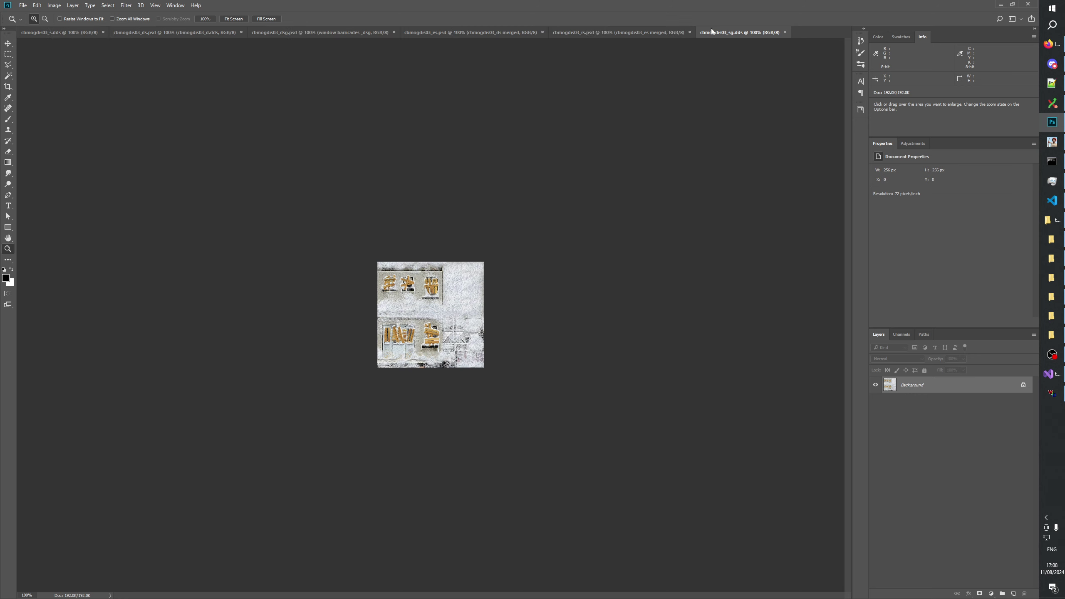
pyautogui.moveTo(482, 32); pyautogui.dragTo(286, 36)
pyautogui.moveTo(604, 33); pyautogui.dragTo(453, 33)
pyautogui.moveTo(738, 32); pyautogui.dragTo(587, 33)
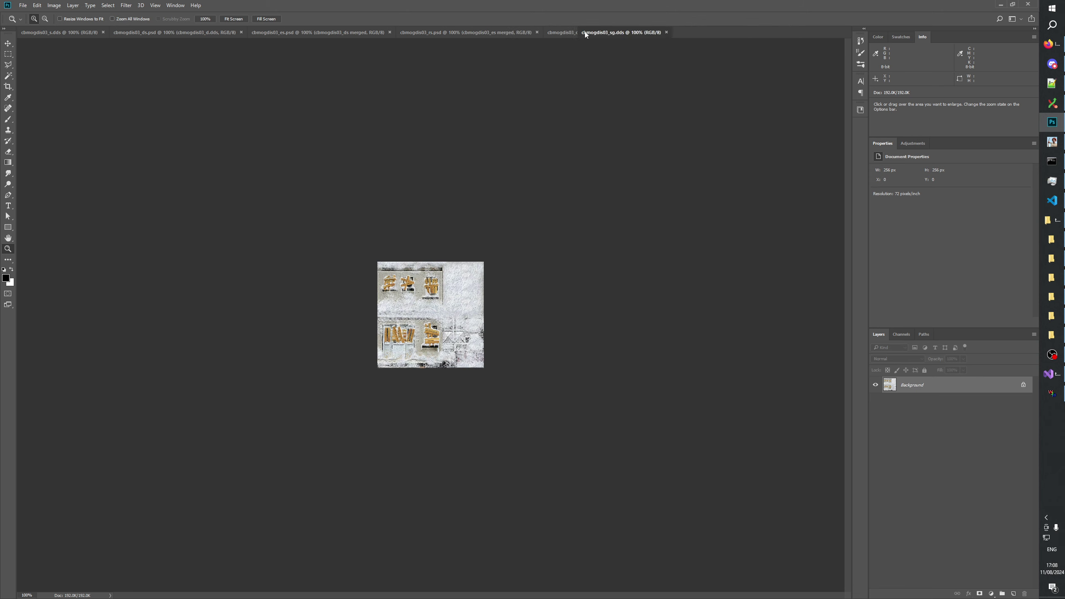
# View cbmogdis03_s.dds and cbmogdis03_ds.psd at 200% and deselect the layers of cbmogdis03_ds.psd
pyautogui.click(39, 34)
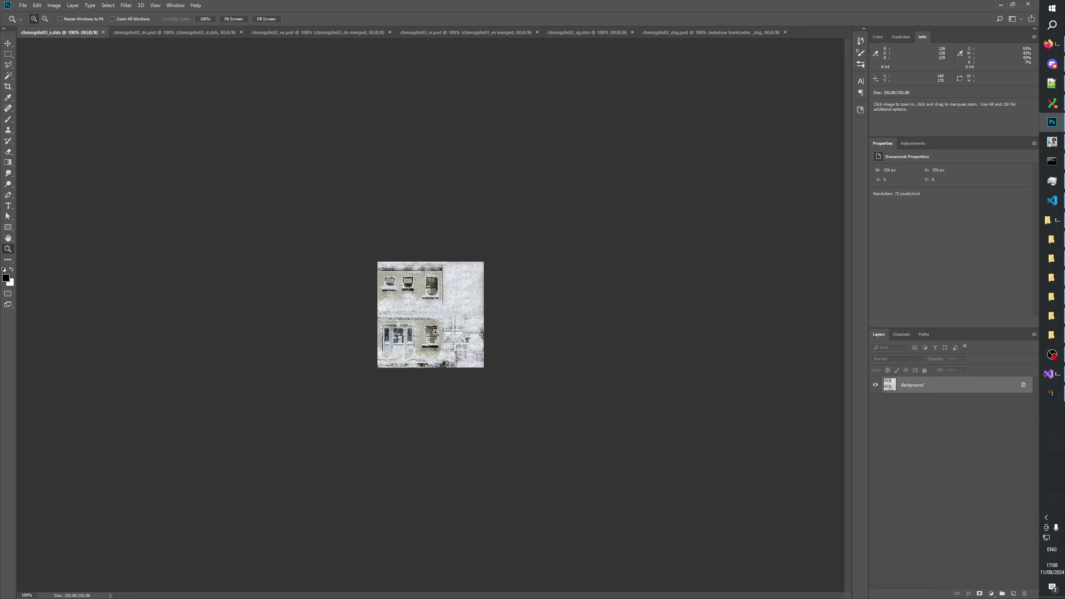
pyautogui.click(393, 279)
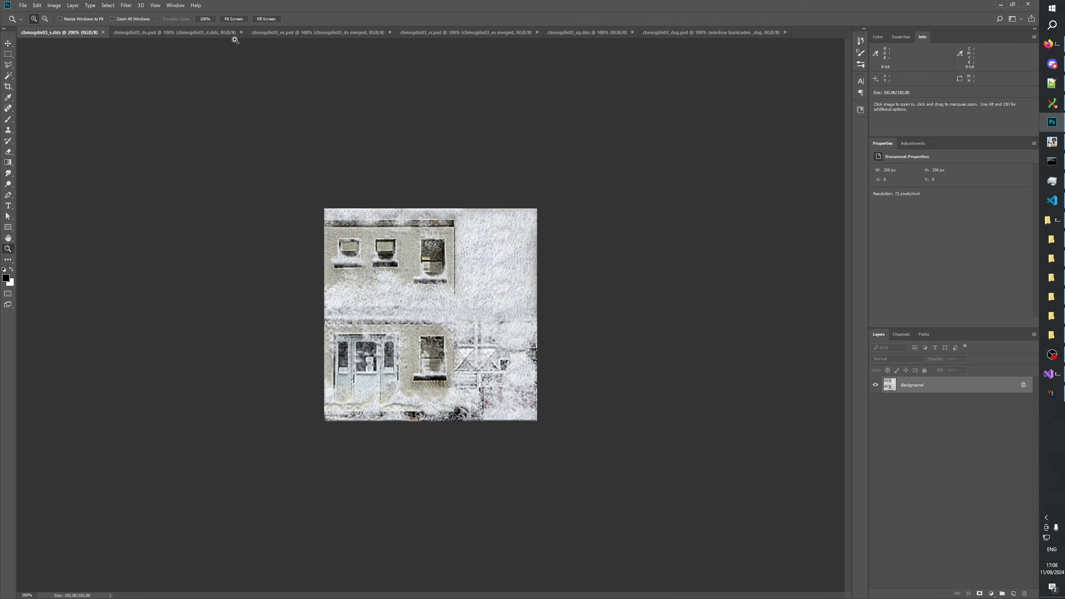
pyautogui.click(193, 31)
pyautogui.click(411, 273)
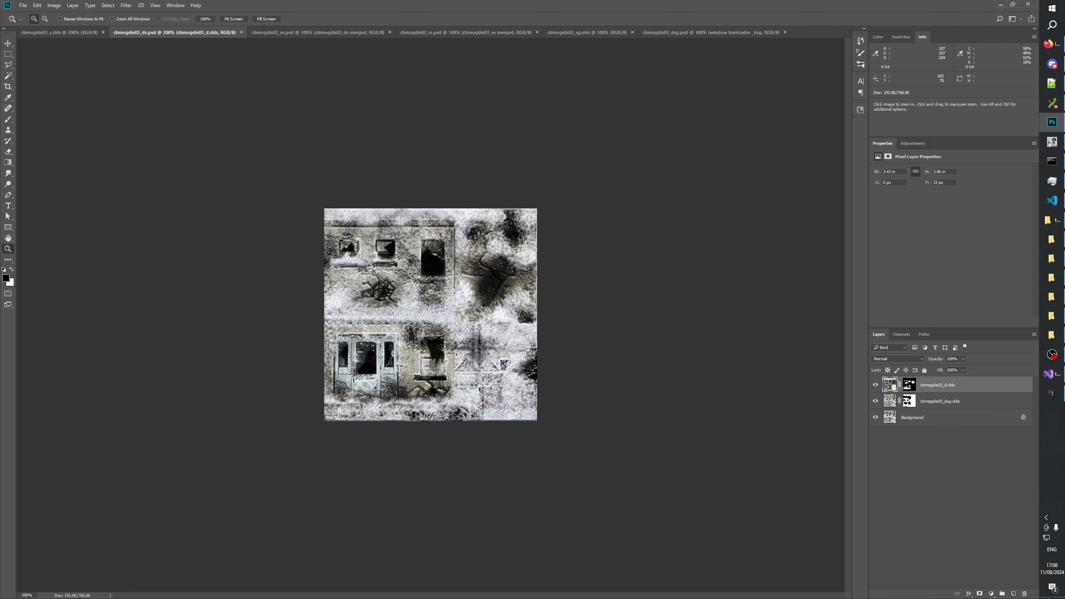
pyautogui.click(912, 465)
# Compare the undamaged snow texture cbmogdis03_s.dds with the damaged cbmogdis03_ds.psd, checking the channels as well
pyautogui.click(65, 33)
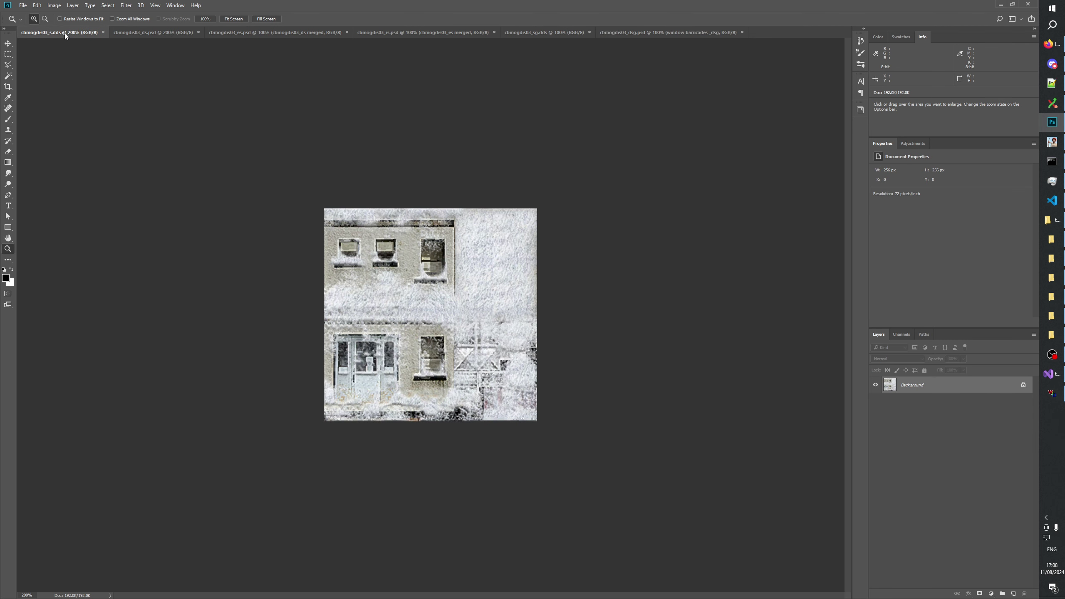
pyautogui.click(140, 32)
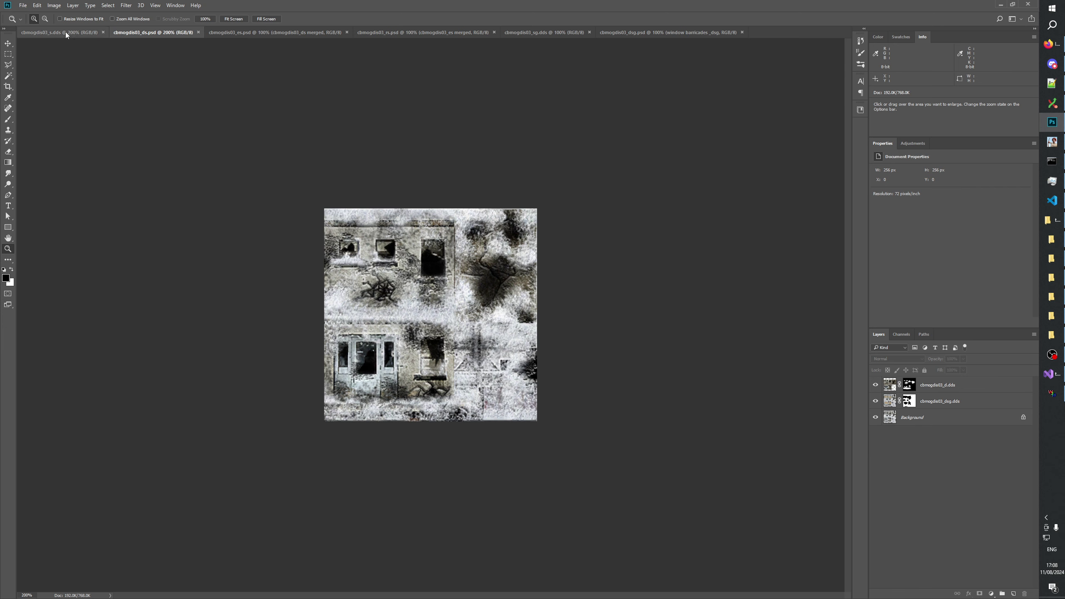
pyautogui.click(65, 33)
pyautogui.click(152, 32)
pyautogui.click(101, 32)
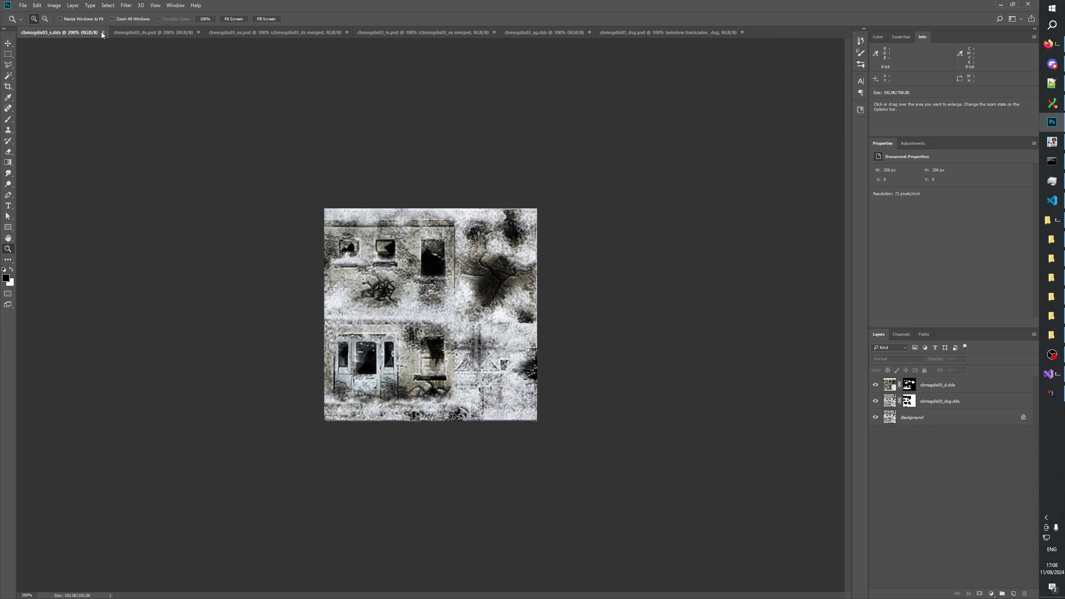
pyautogui.click(143, 32)
pyautogui.click(79, 30)
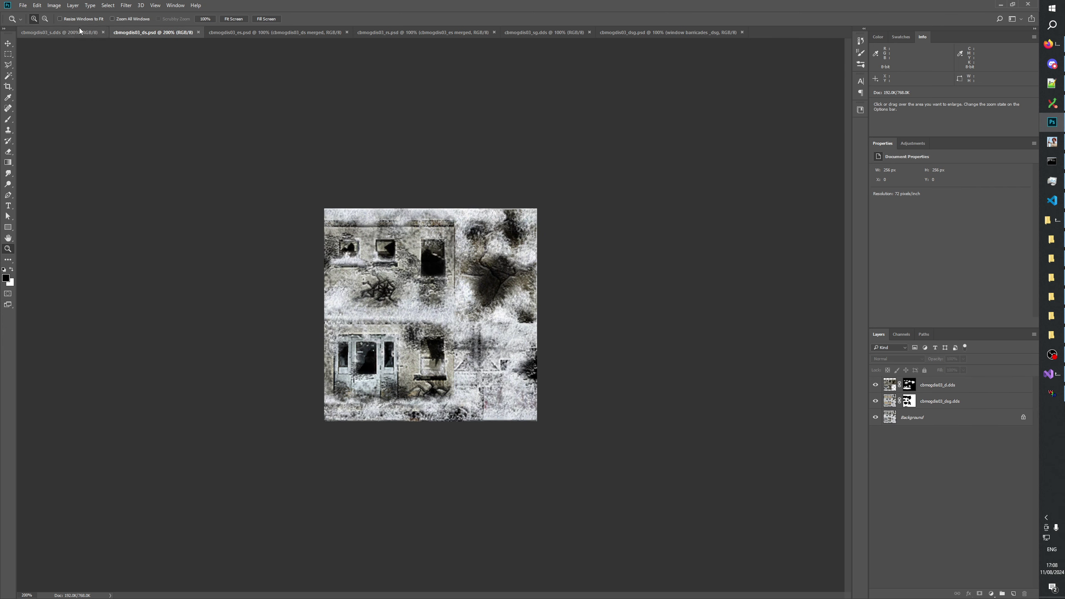
pyautogui.click(902, 335)
pyautogui.click(877, 335)
pyautogui.click(155, 31)
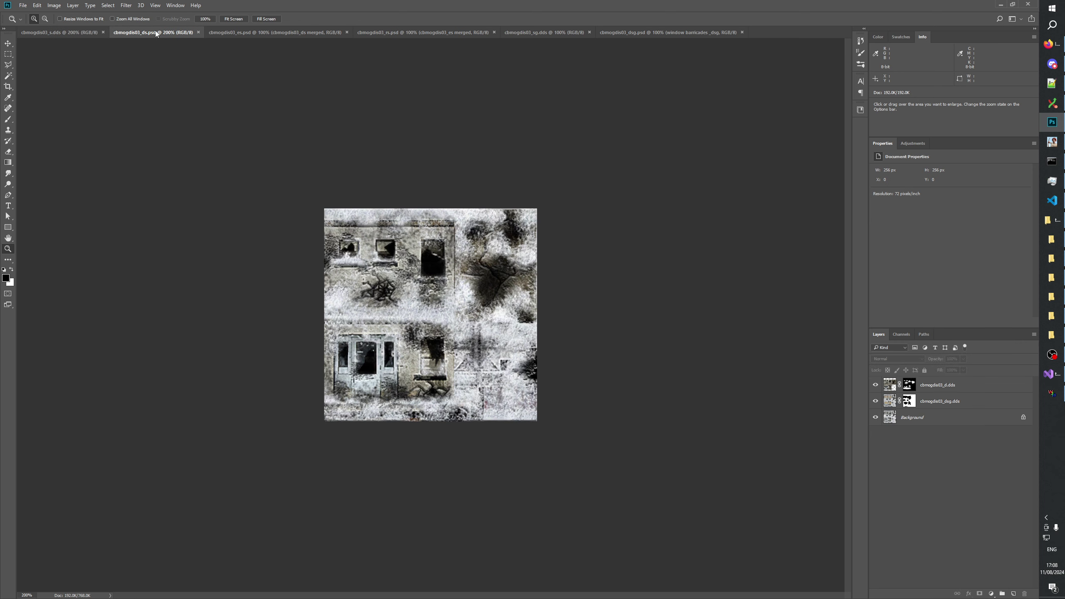
# Compare cbmogdis03_es.psd with cbmogdis03_ds.psd and cbmogdis03_rs.psd at 200%, examining how the damage progresses
pyautogui.click(261, 32)
pyautogui.click(441, 324)
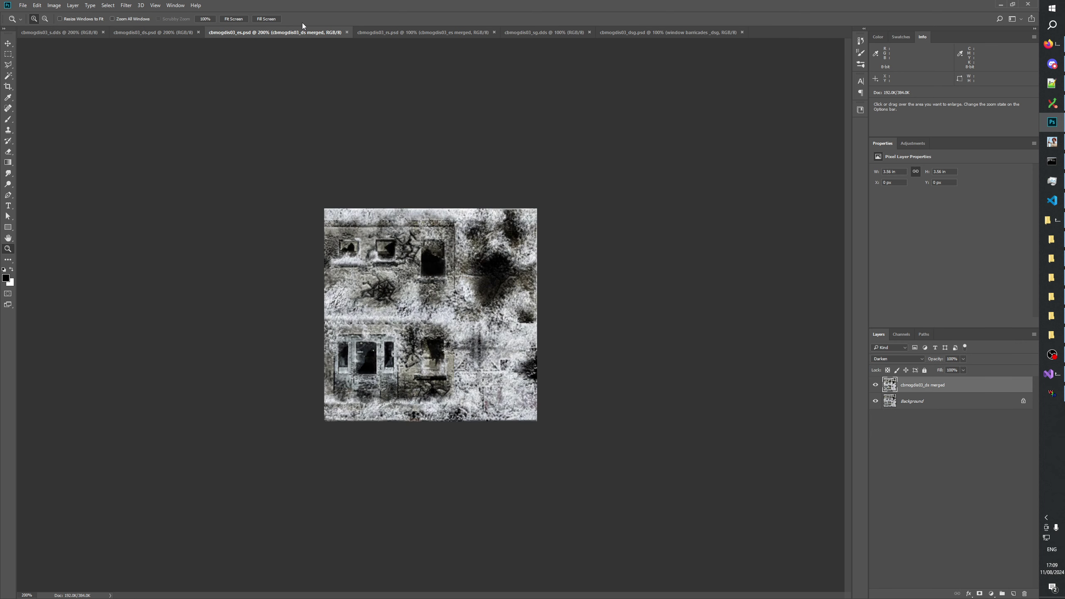
pyautogui.click(169, 32)
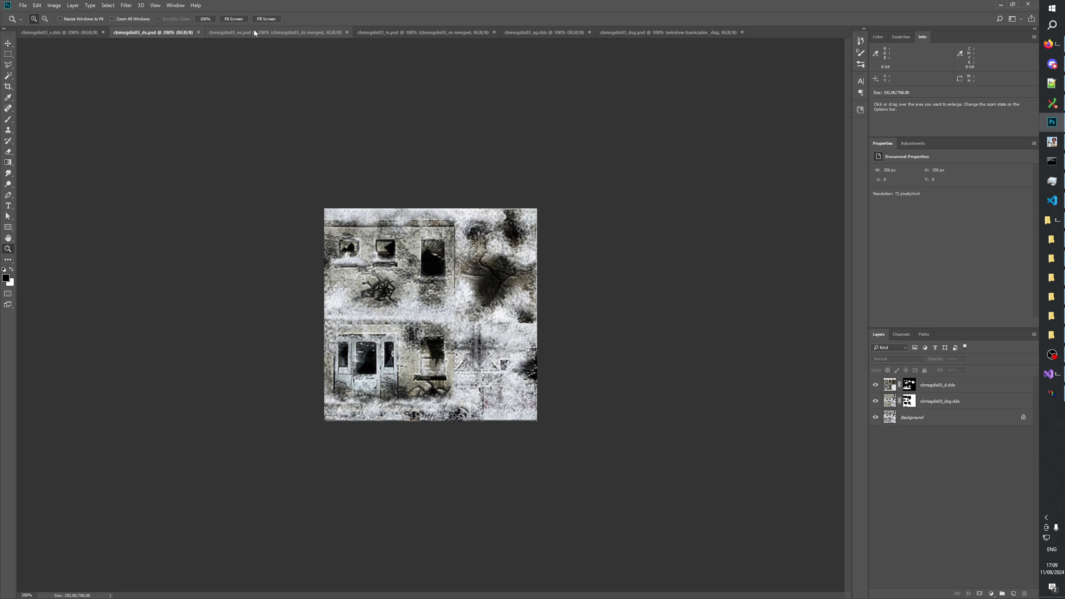
pyautogui.click(255, 31)
pyautogui.click(419, 33)
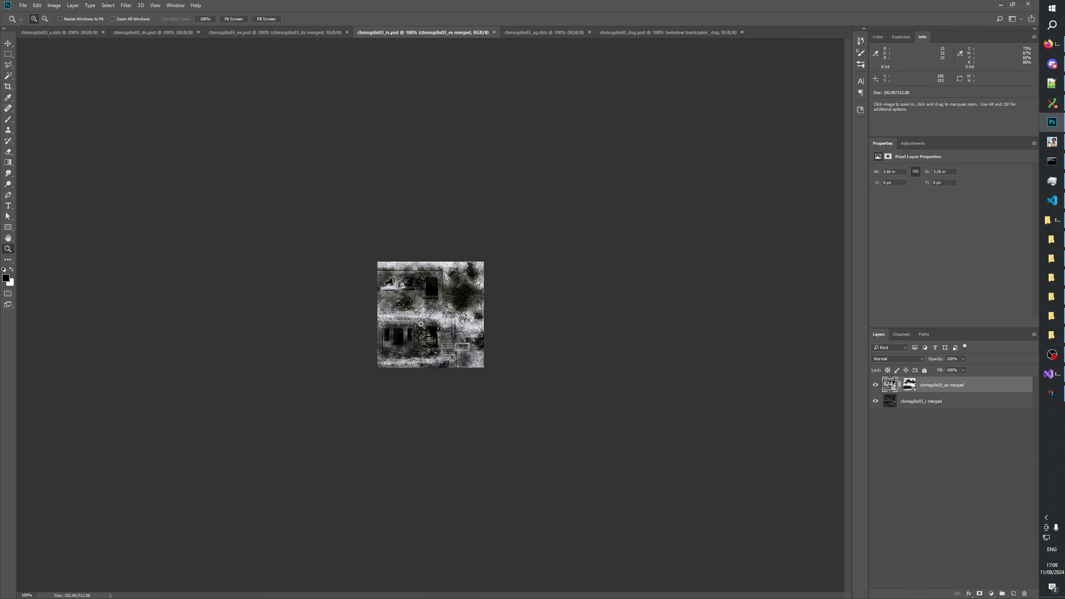
pyautogui.click(316, 31)
pyautogui.click(413, 33)
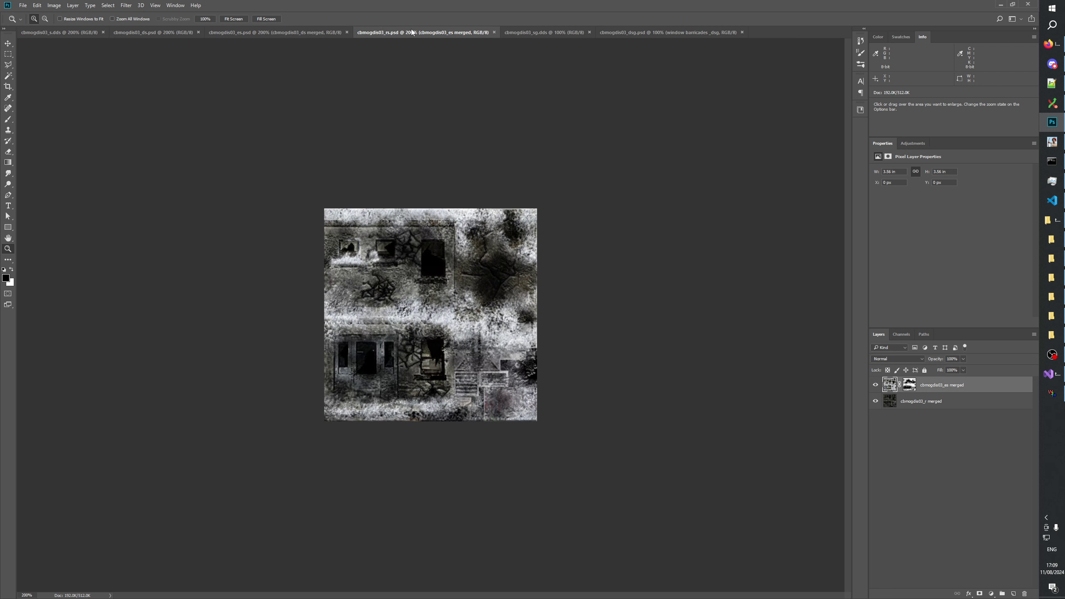
# Compare the barricaded snow texture cbmogdis03_sg.dds at 200% with cbmogdis03_s.dds
pyautogui.click(528, 33)
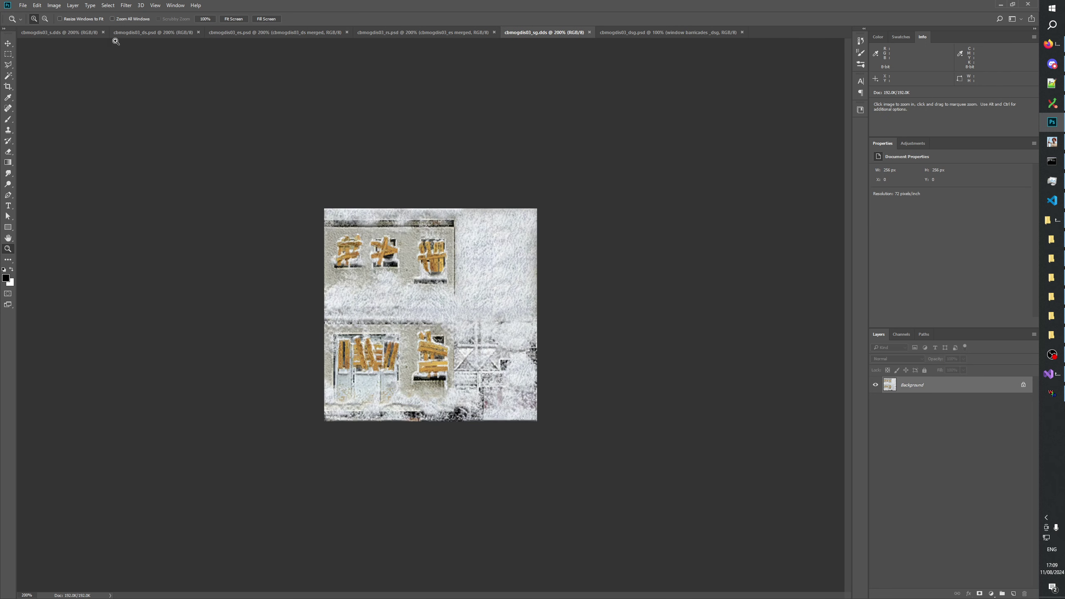
pyautogui.click(57, 33)
pyautogui.click(527, 33)
# Compare cbmogdis03_dsg.psd at 200% with cbmogdis03_ds.psd and deselect the layer group in cbmogdis03_dsg.psd
pyautogui.click(641, 32)
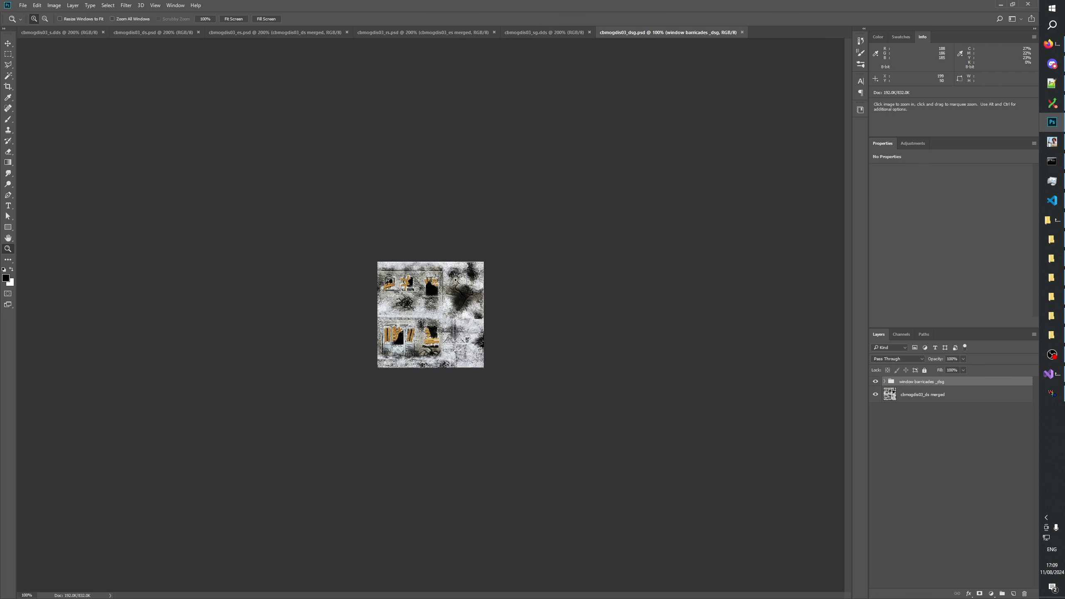
pyautogui.click(154, 33)
pyautogui.click(630, 33)
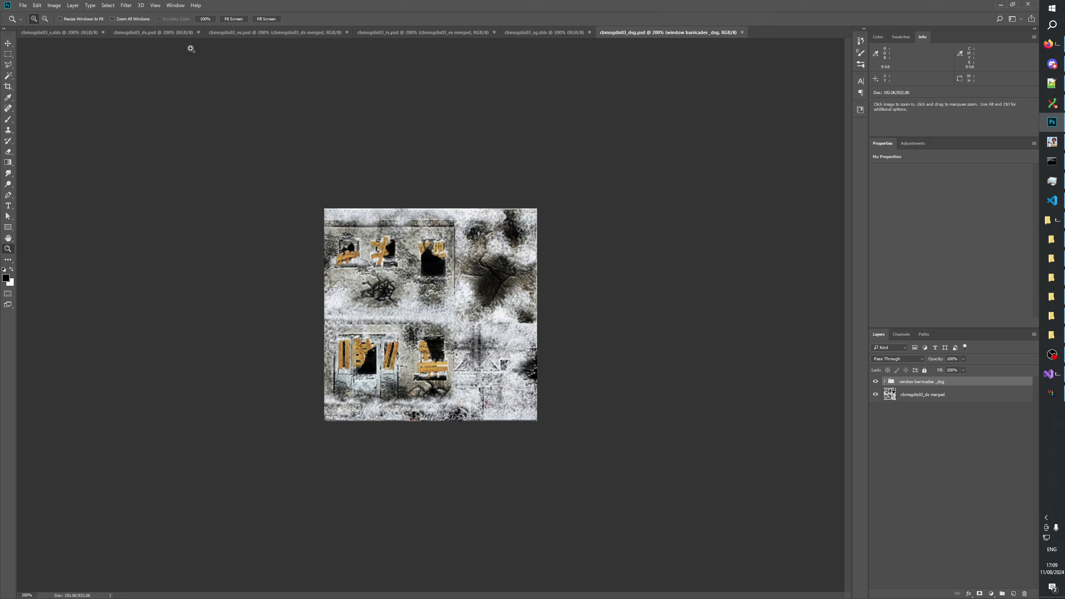
pyautogui.click(144, 34)
pyautogui.click(633, 33)
pyautogui.click(142, 33)
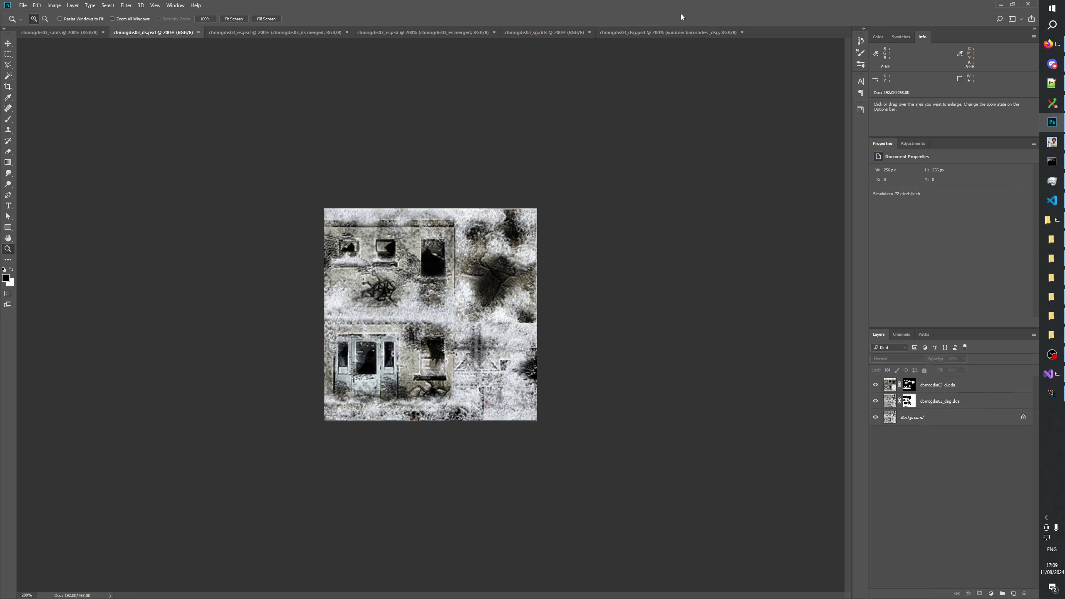
pyautogui.click(671, 32)
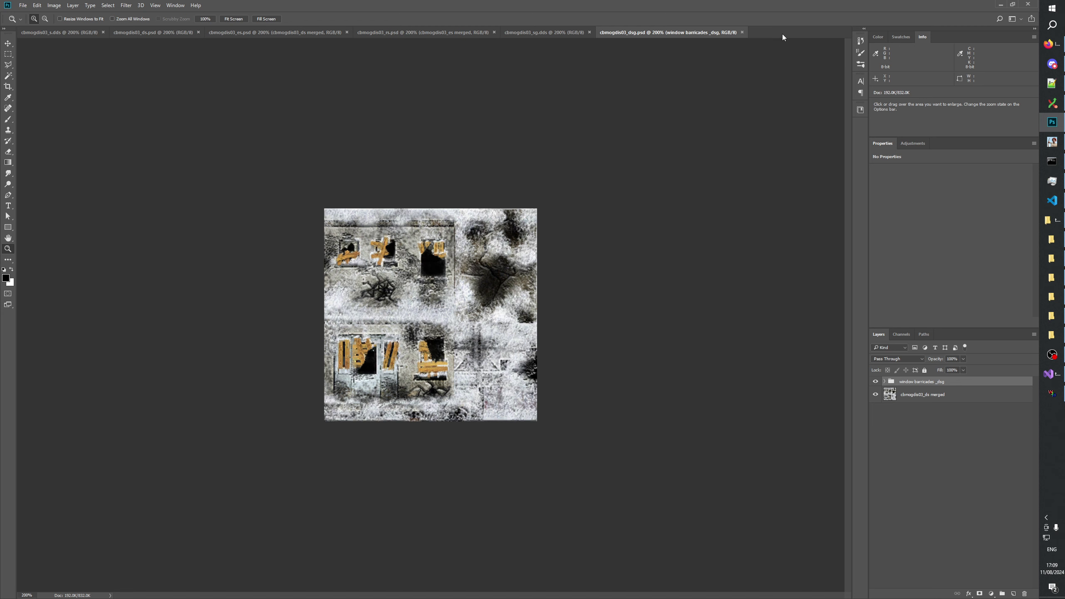
pyautogui.click(916, 441)
# Switch to TextureChangelog.txt in Notepad++ and look through the cbmogdis03 entries, marking the cbmogdis03_ds heading
pyautogui.click(1052, 87)
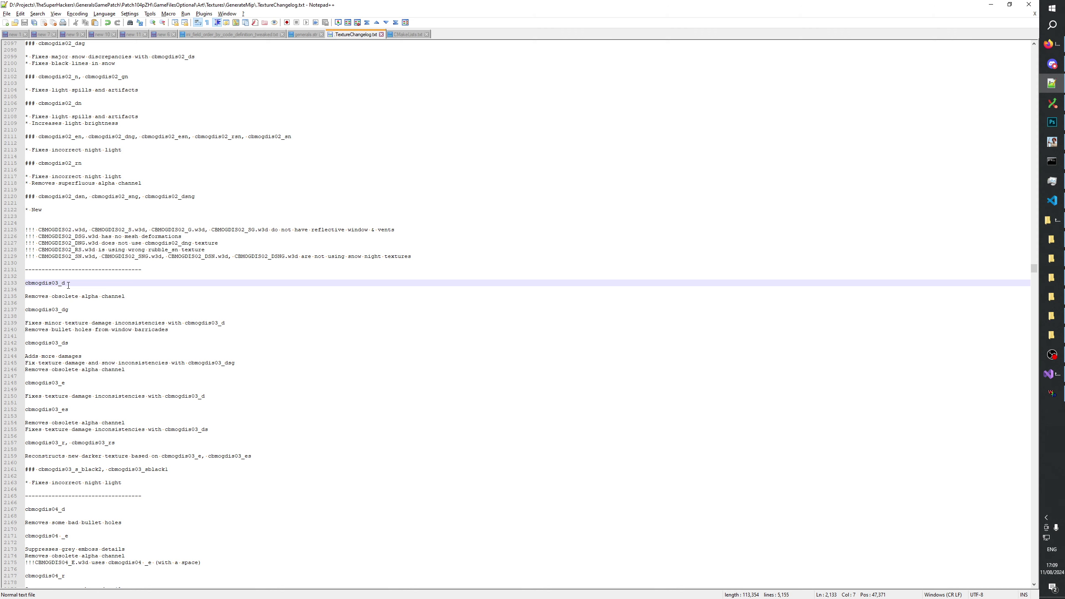
pyautogui.hotkey('alt', 'Tab')
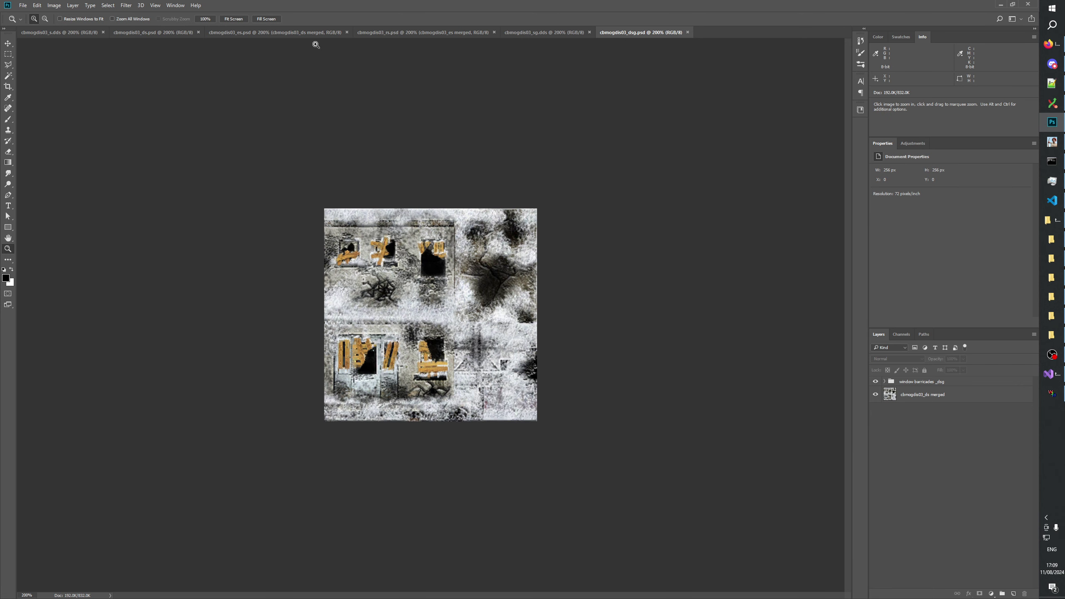
pyautogui.hotkey('alt', 'Tab')
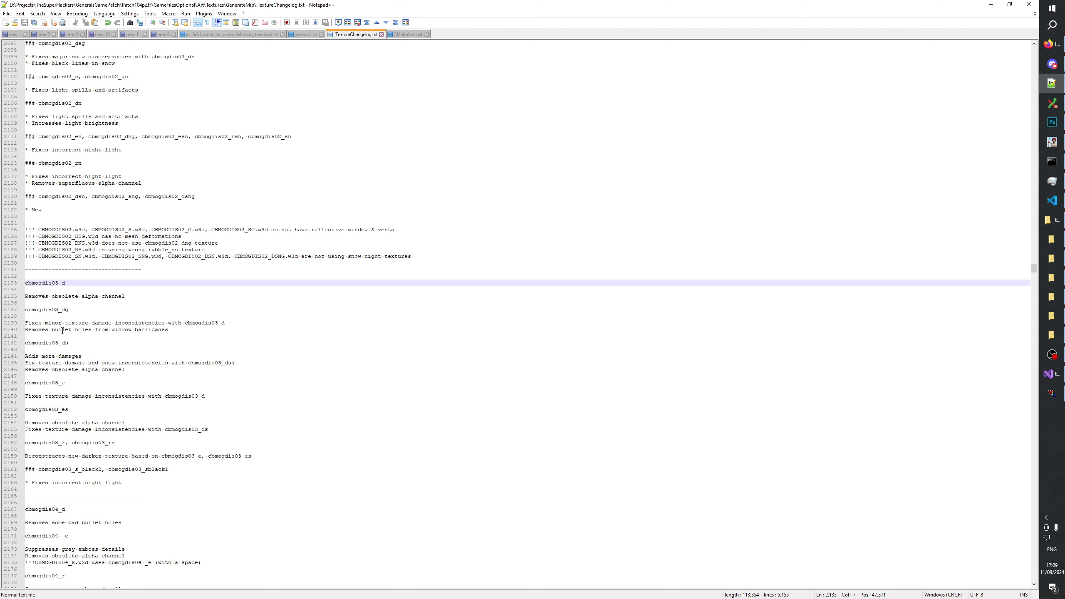
pyautogui.click(62, 409)
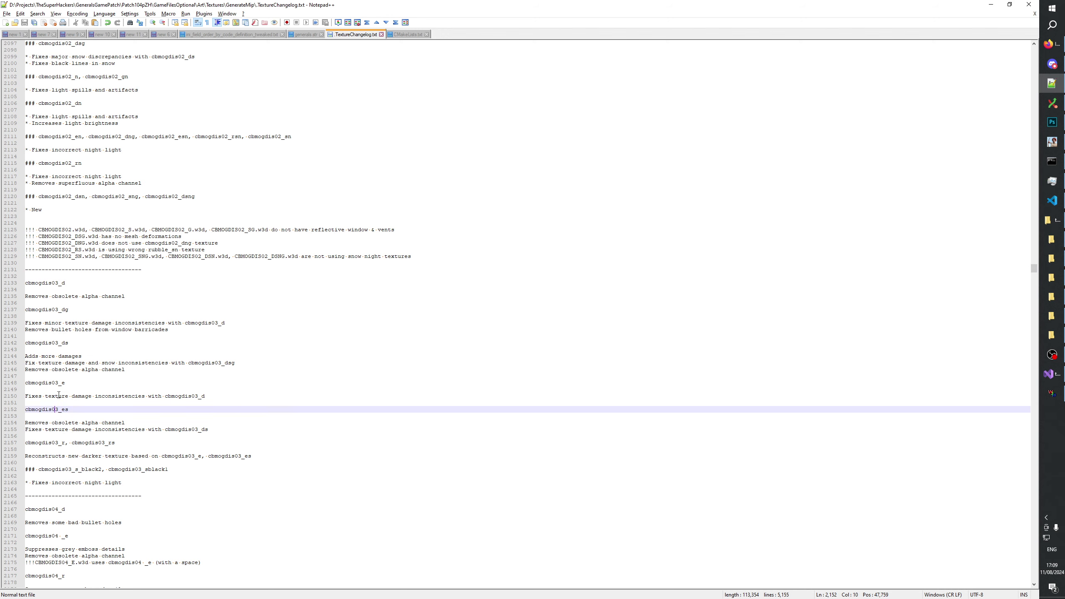
pyautogui.doubleClick(57, 344)
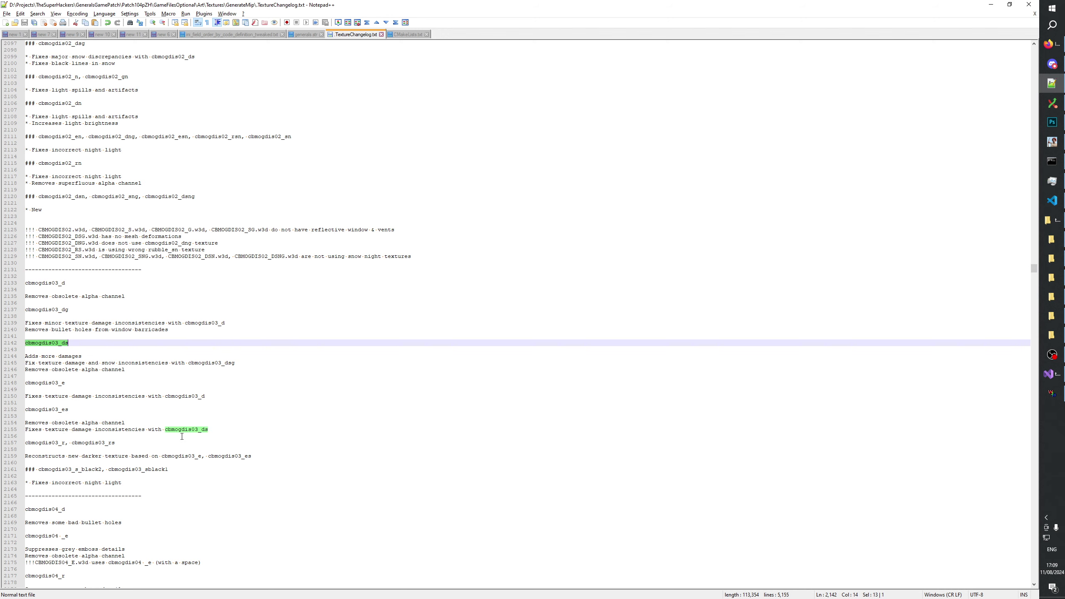
# Cross-check the open Photoshop documents against the changelog entries for cbmogdis03_ds, cbmogdis03_es and cbmogdis03_rs
pyautogui.hotkey('alt', 'Tab')
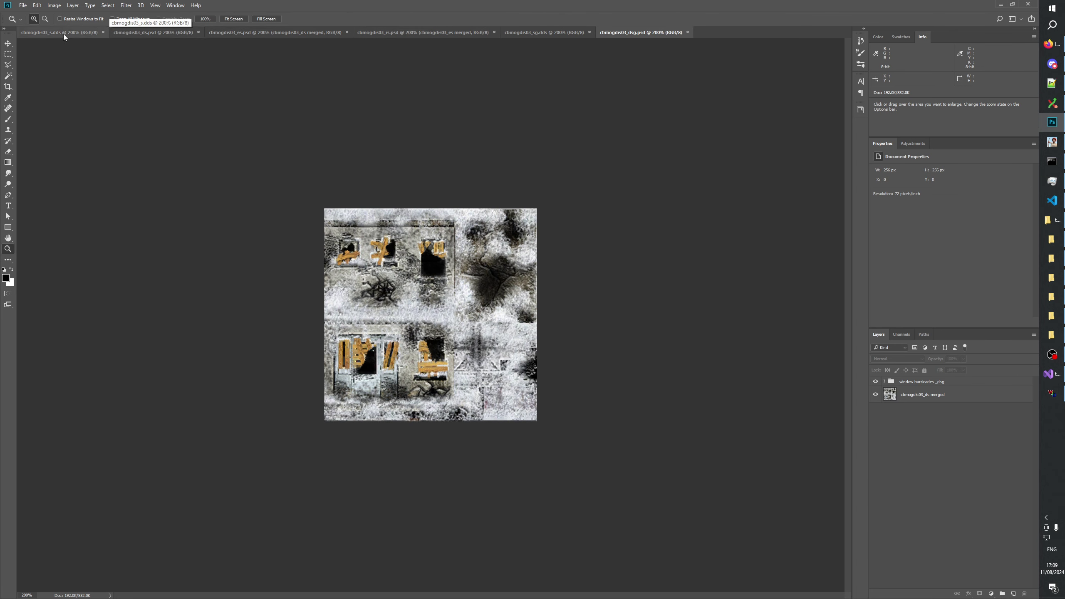
pyautogui.click(136, 34)
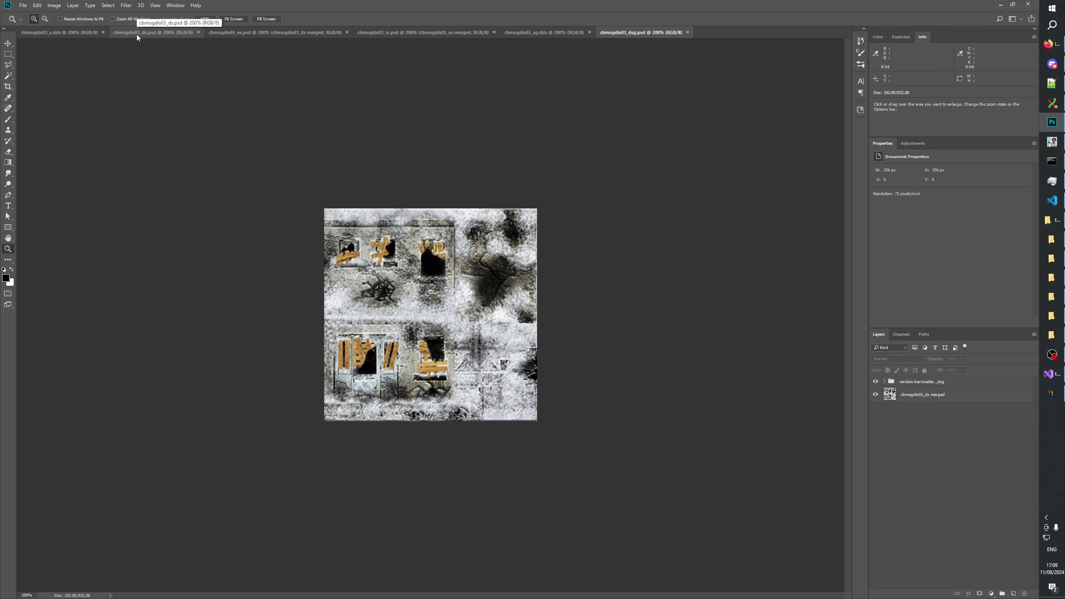
pyautogui.hotkey('alt', 'Tab')
pyautogui.hotkey('alt', 'Tab')
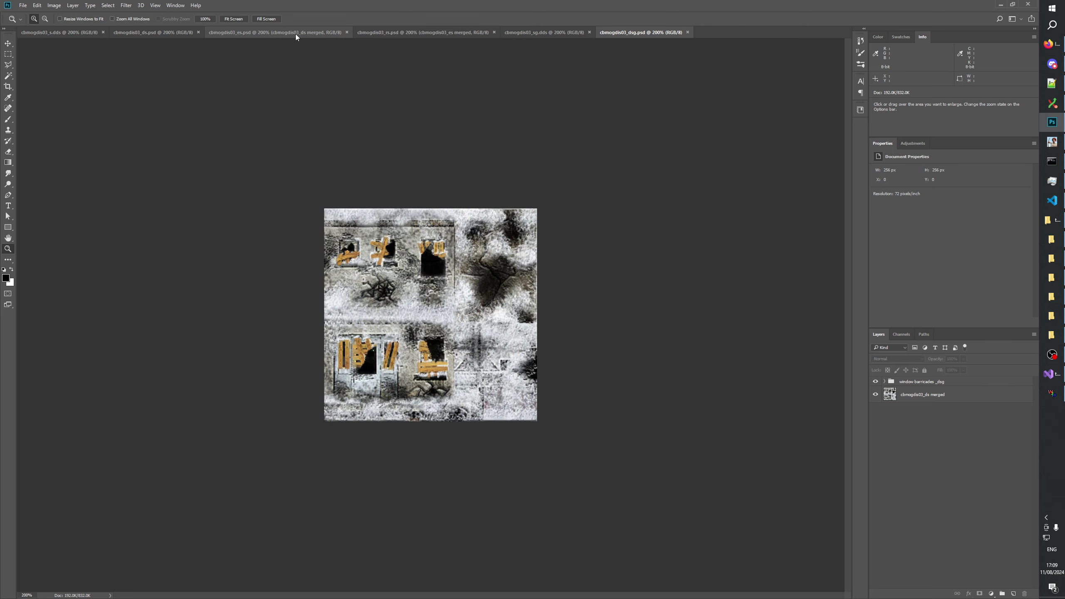
pyautogui.hotkey('alt', 'Tab')
pyautogui.doubleClick(46, 409)
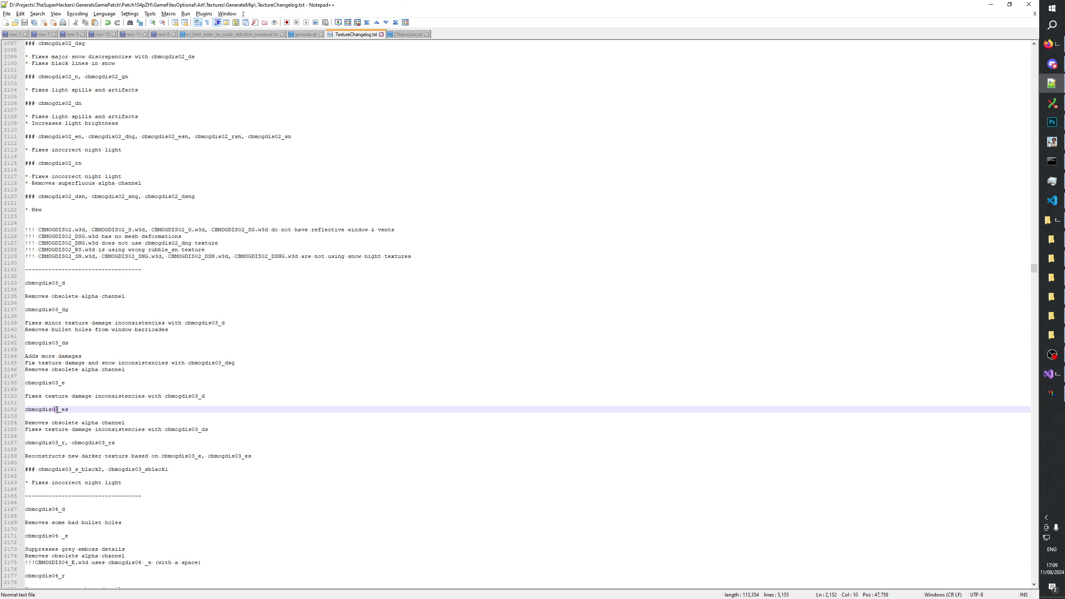
pyautogui.hotkey('alt', 'Tab')
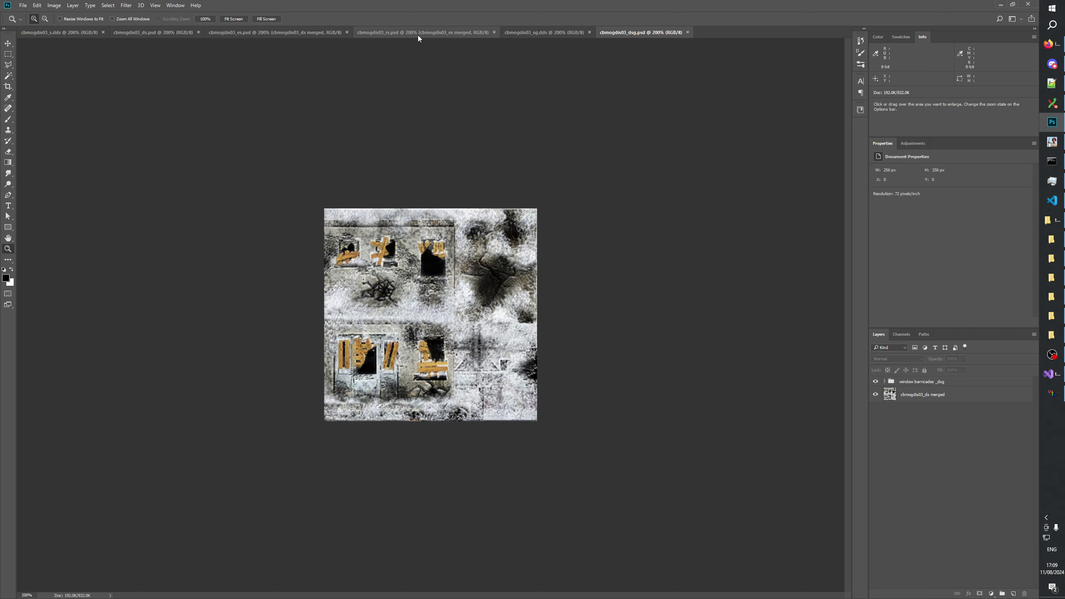
pyautogui.hotkey('alt', 'Tab')
pyautogui.doubleClick(93, 444)
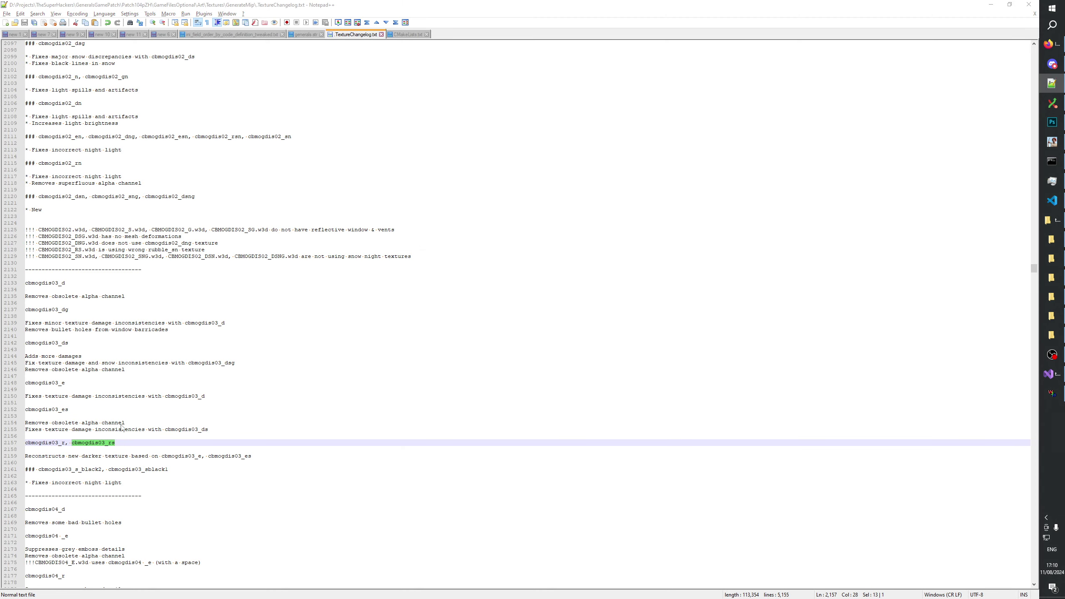
# In Photoshop, toggle the window barricades group of cbmogdis03_dsg.psd off and on to compare it with the layer beneath
pyautogui.hotkey('alt', 'Tab')
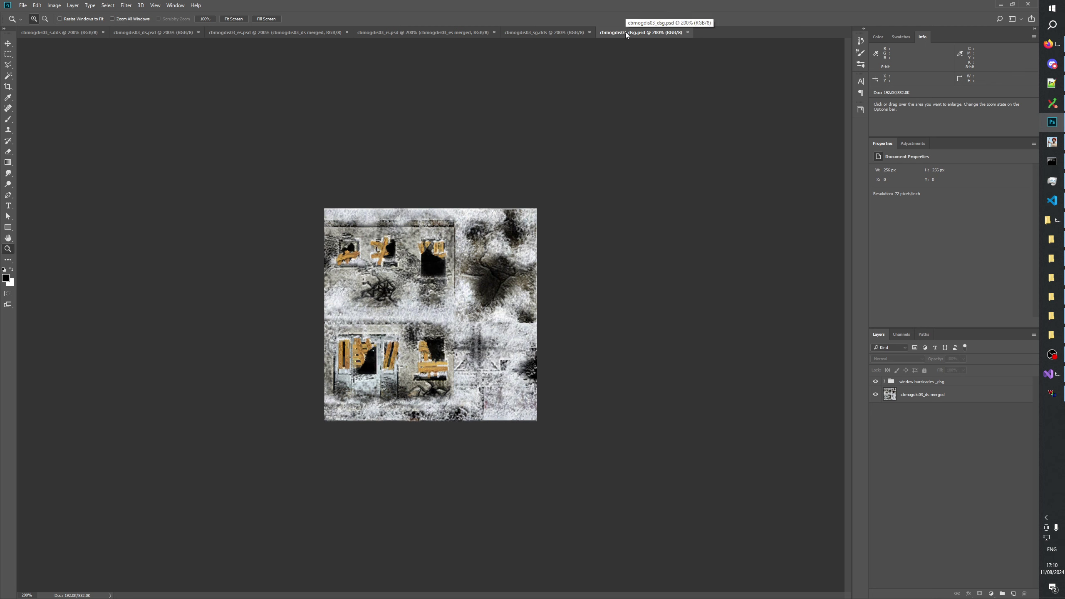
pyautogui.click(876, 381)
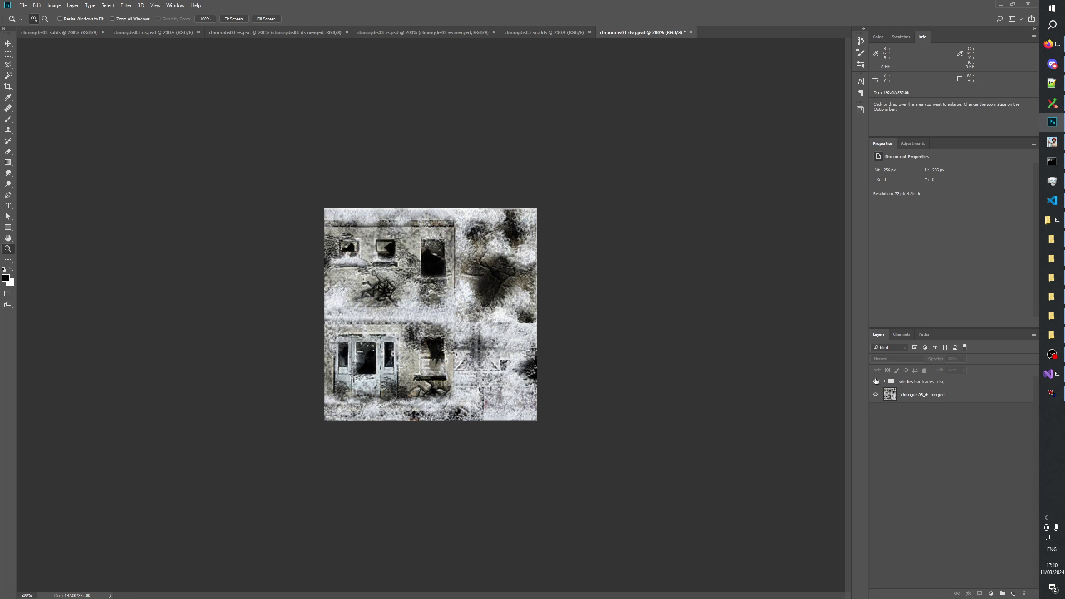
pyautogui.click(876, 382)
pyautogui.click(876, 382)
pyautogui.click(876, 381)
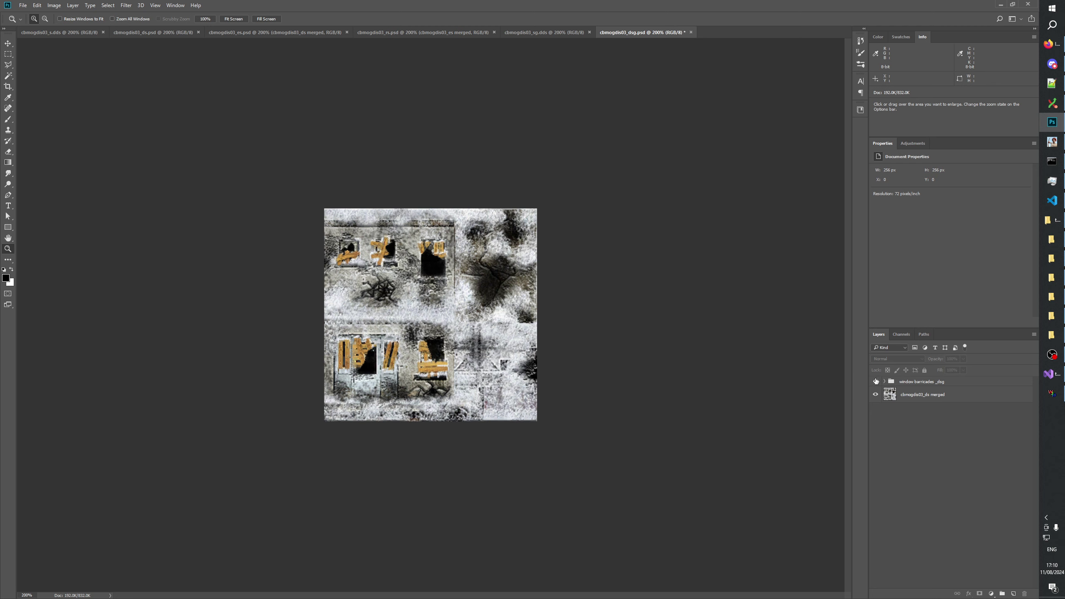
# View the rebuilt cbmogdis03_dsg.dds from the OptionalTextures build folder in IrfanView and close it
pyautogui.click(1055, 336)
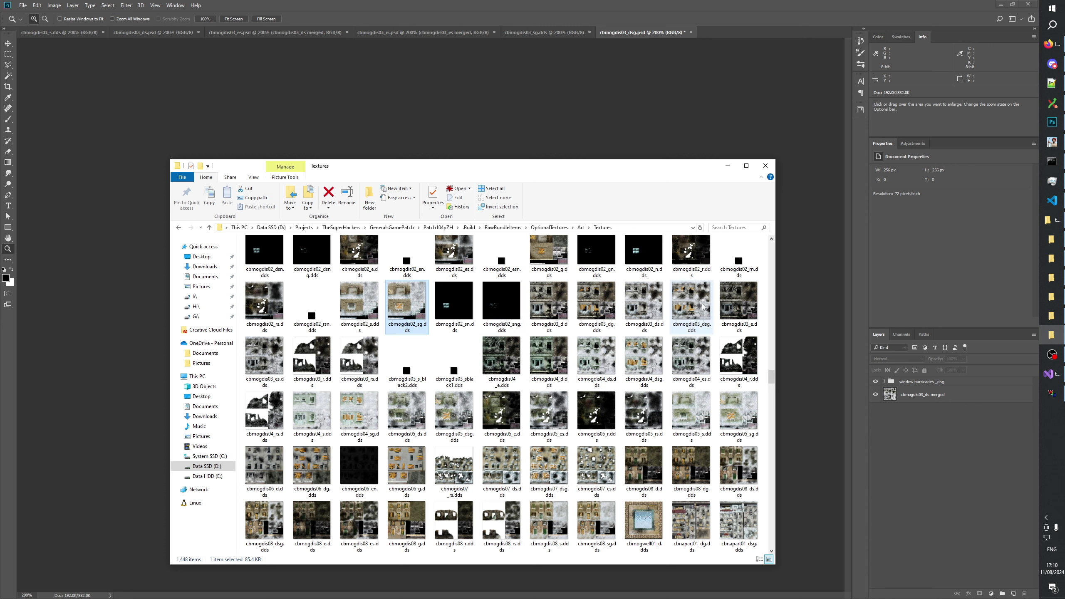
pyautogui.doubleClick(690, 303)
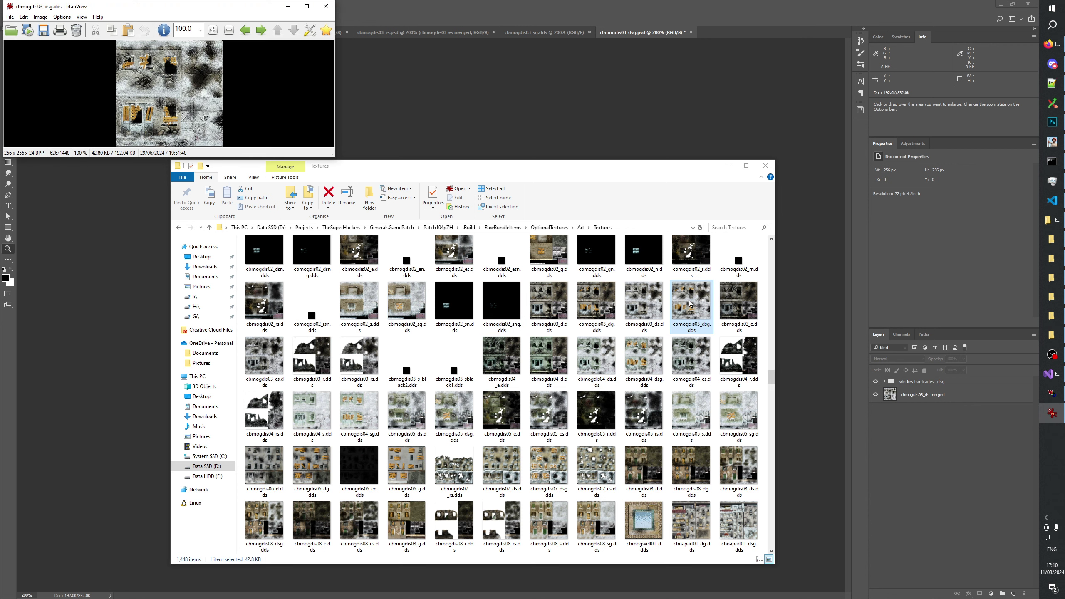
pyautogui.click(326, 6)
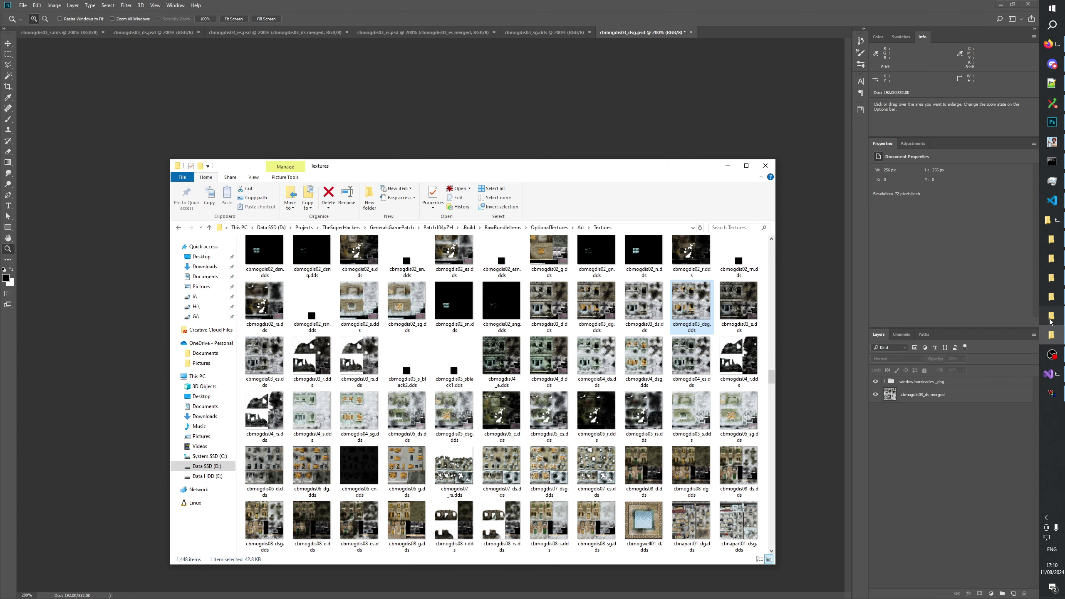
# Open the original cbmogdis03_dsg.dds from the Generals-108-GeneralsZH-104-Loose textures and flip repeatedly between it and cbmogdis03_ds.dds, comparing damage and snow
pyautogui.click(1051, 319)
pyautogui.doubleClick(645, 405)
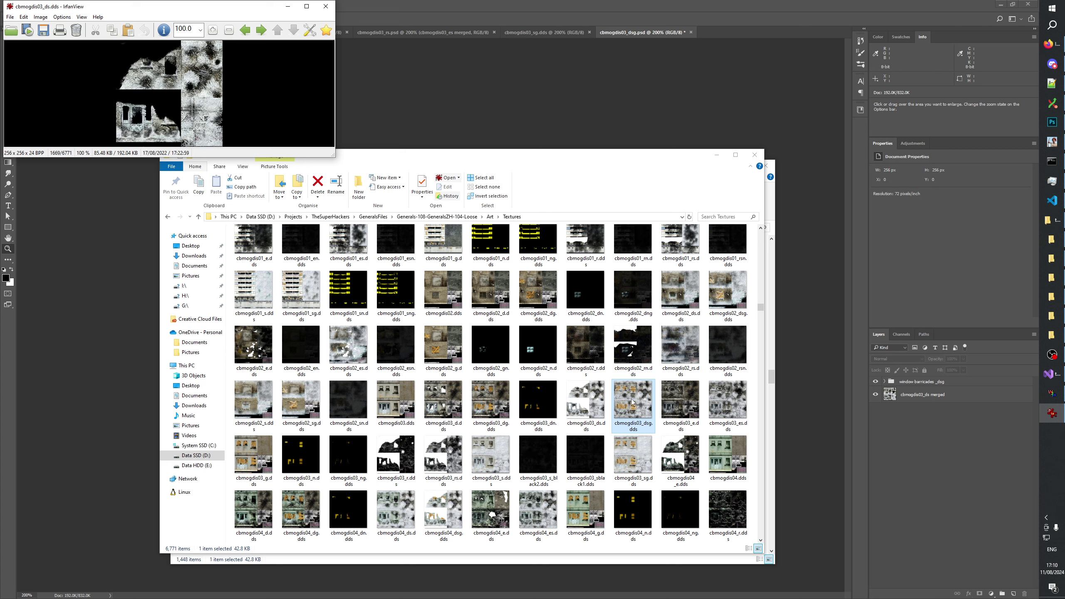
pyautogui.doubleClick(633, 402)
pyautogui.press('Right')
pyautogui.press('Left')
pyautogui.press('Right')
pyautogui.press('Left')
pyautogui.press('Right')
pyautogui.press('Left')
pyautogui.press('Right')
pyautogui.press('Left')
pyautogui.press('Right')
pyautogui.press('Left')
pyautogui.press('Right')
pyautogui.press('Left')
pyautogui.press('Right')
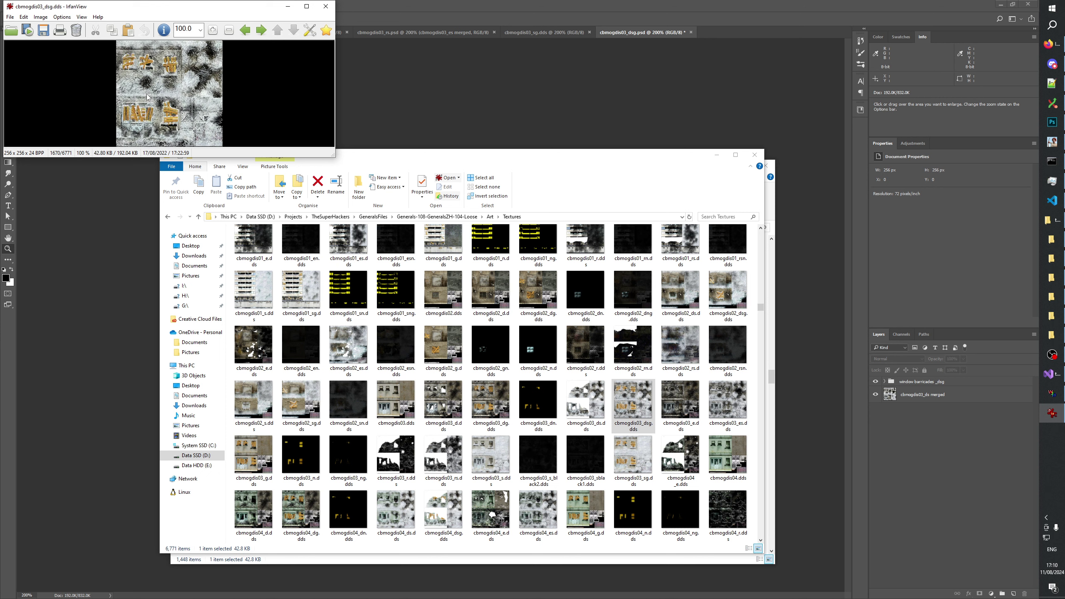
pyautogui.press('Left')
pyautogui.press('Right')
pyautogui.press('Left')
pyautogui.press('Right')
pyautogui.press('Left')
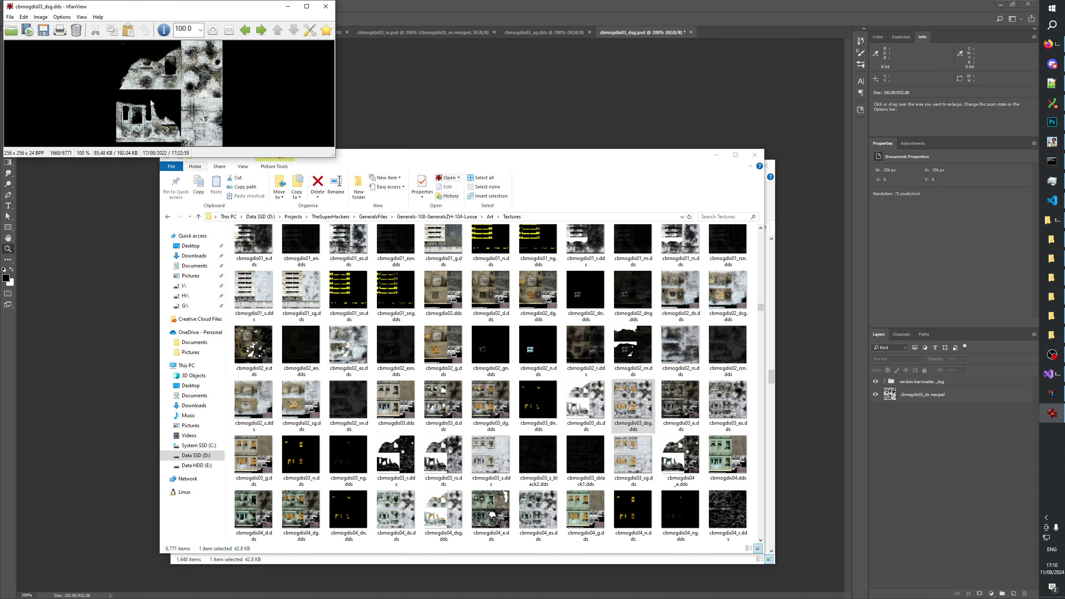
pyautogui.press('Right')
pyautogui.press('Left')
pyautogui.press('Right')
pyautogui.press('Left')
pyautogui.press('Right')
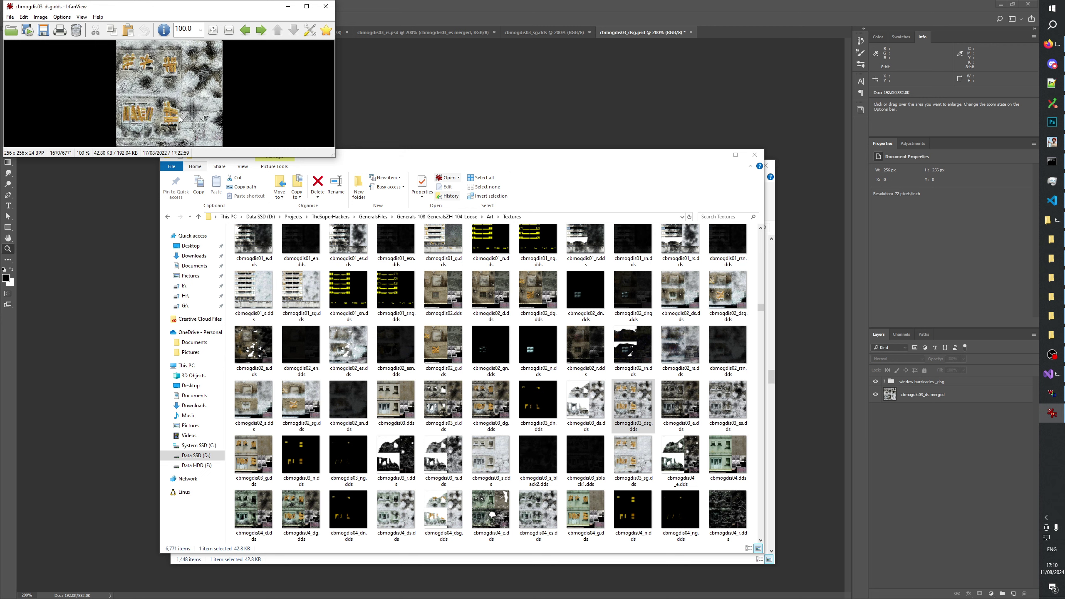
pyautogui.press('Left')
pyautogui.press('Right')
pyautogui.press('Left')
pyautogui.press('Right')
pyautogui.press('Left')
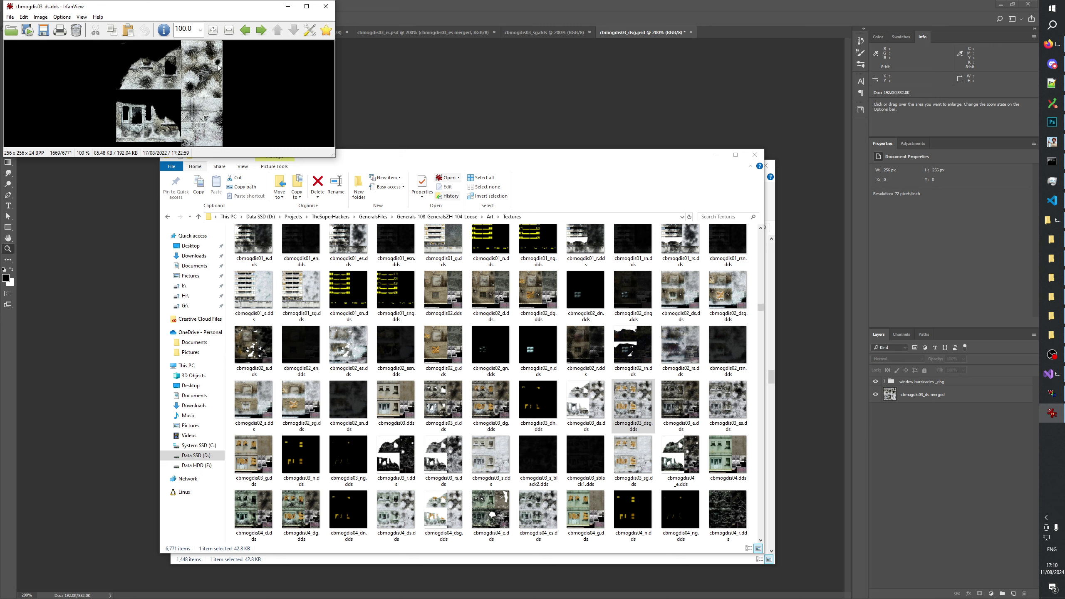
pyautogui.press('Right')
pyautogui.press('Left')
pyautogui.press('Right')
pyautogui.press('Left')
pyautogui.press('Right')
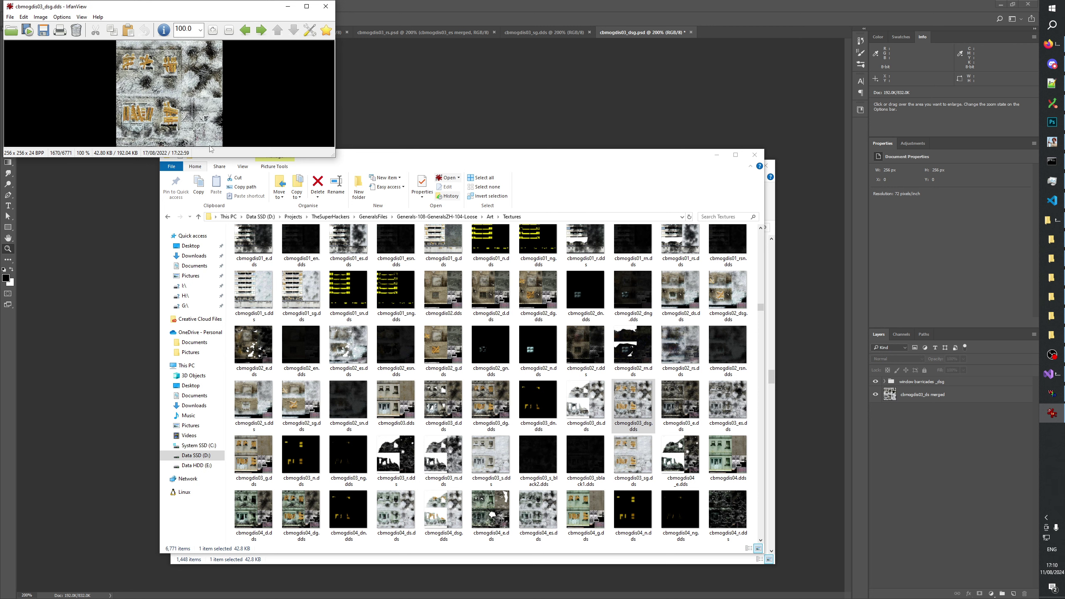
# Return to the texture changelog in Notepad++ and examine the order of the cbmogdis03 snow and non-snow entries
pyautogui.click(1052, 122)
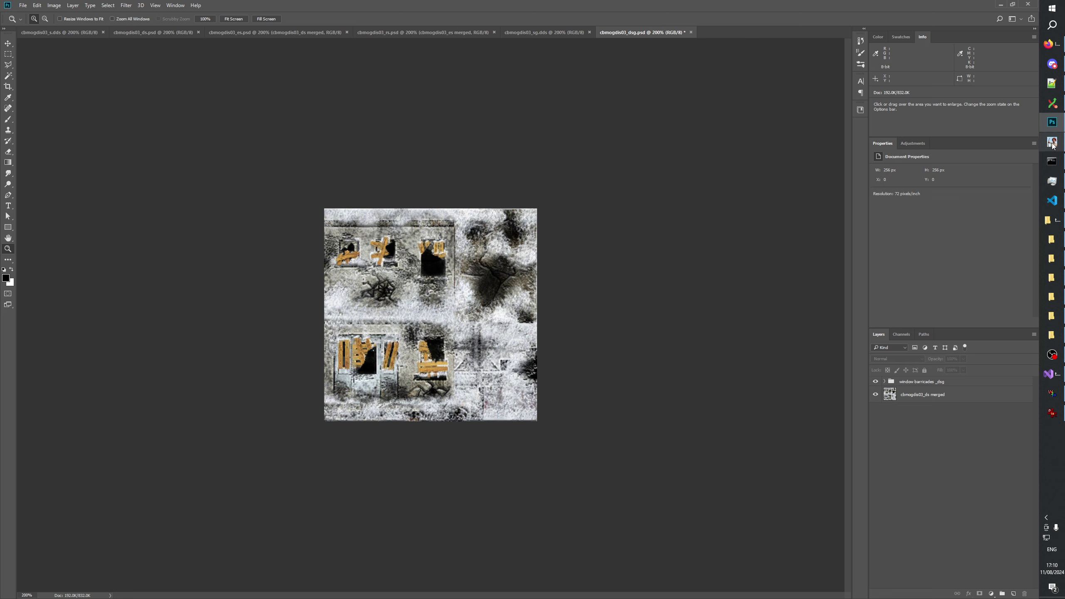
pyautogui.click(1052, 83)
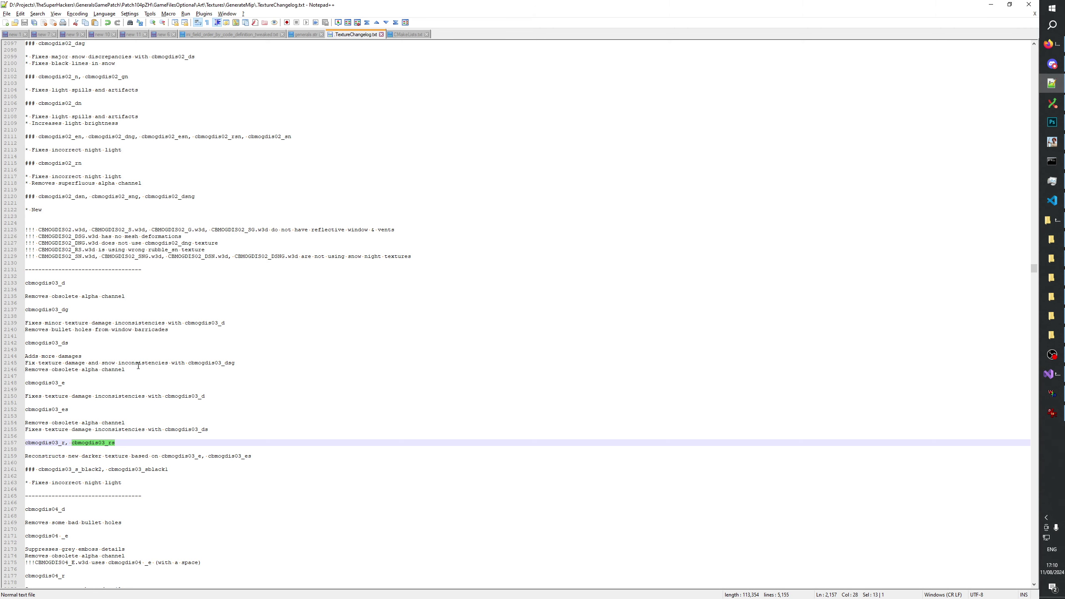
pyautogui.click(60, 383)
pyautogui.click(60, 410)
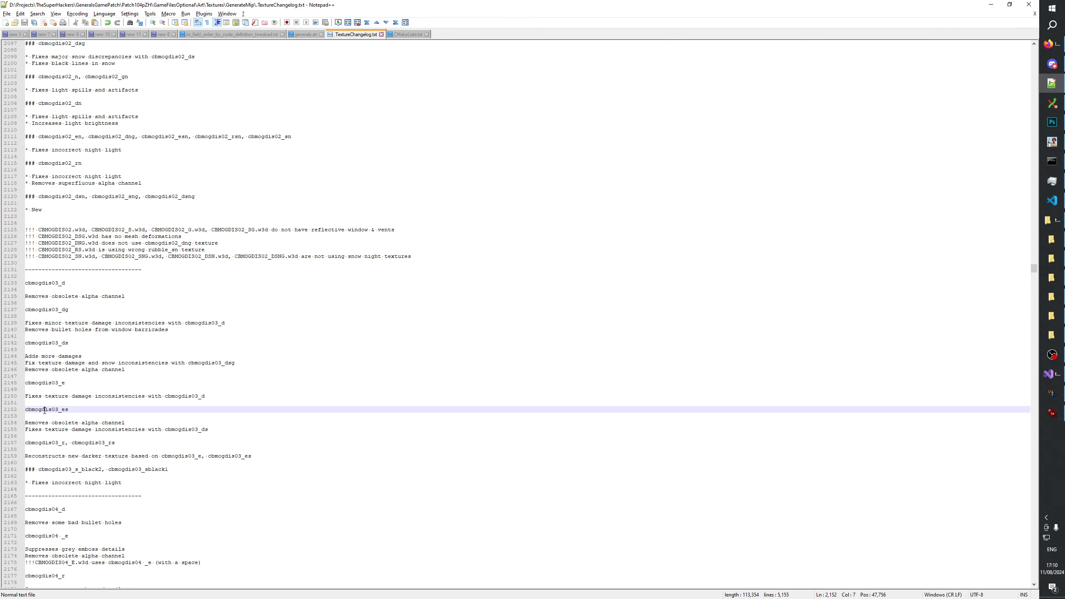
pyautogui.click(61, 437)
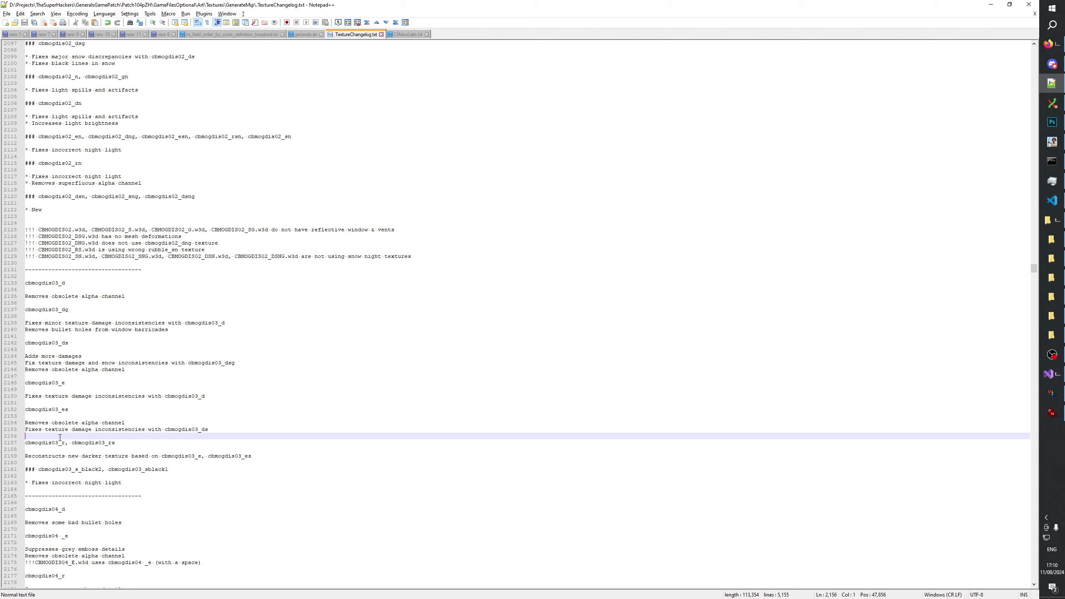
pyautogui.click(64, 402)
pyautogui.press('Up')
pyautogui.press('Up')
pyautogui.press('Up')
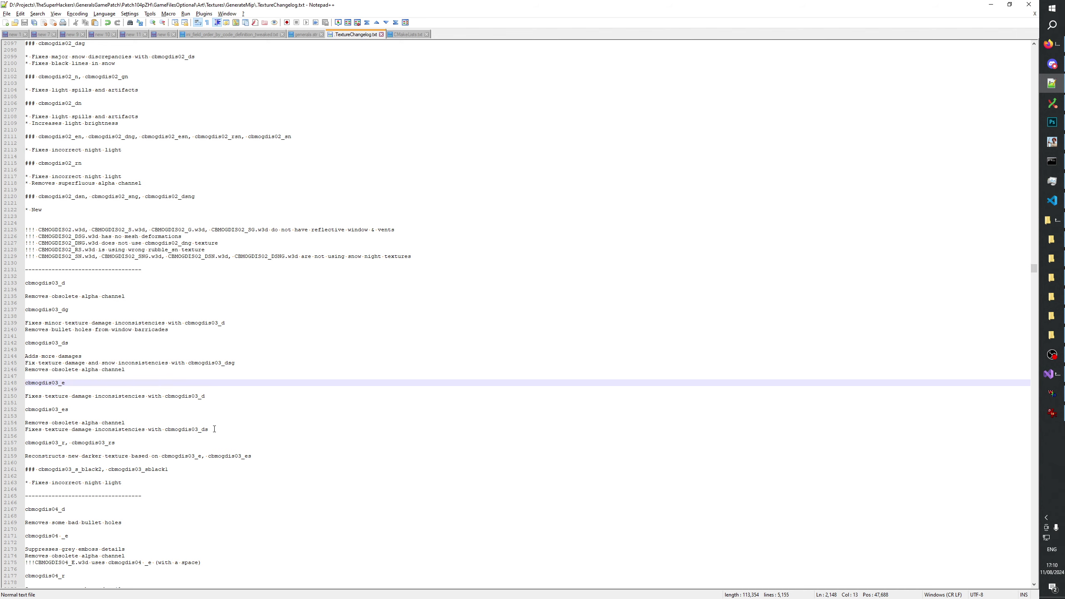
# Move the whole cbmogdis03_es entry below the combined cbmogdis03_r, cbmogdis03_rs entry
pyautogui.moveTo(215, 429); pyautogui.dragTo(18, 410)
pyautogui.hotkey('ctrl', 'c')
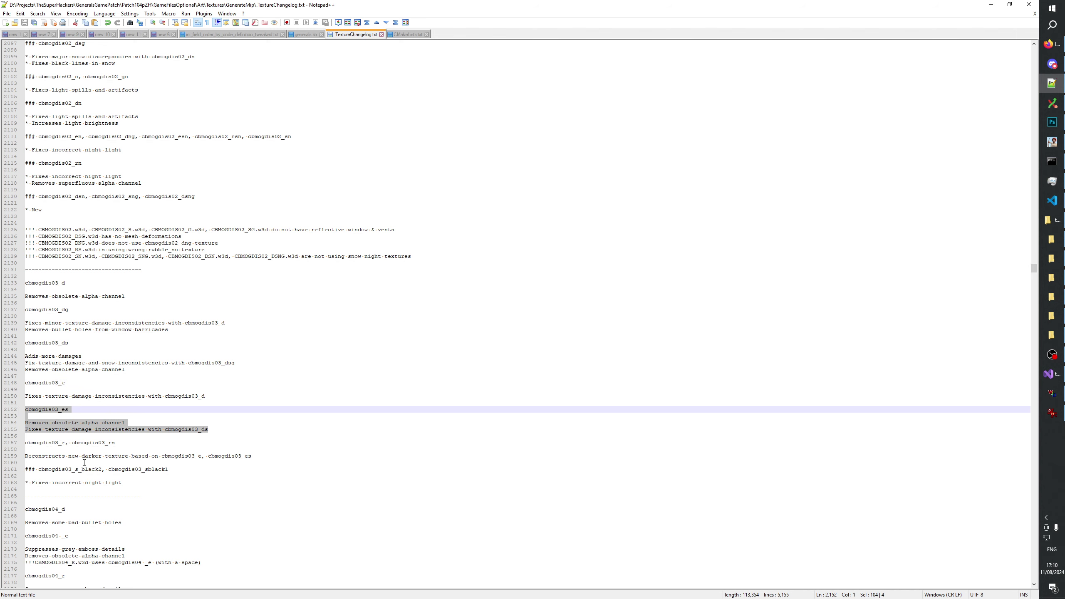
pyautogui.press('Delete')
pyautogui.click(56, 441)
pyautogui.press('Return')
pyautogui.press('Return')
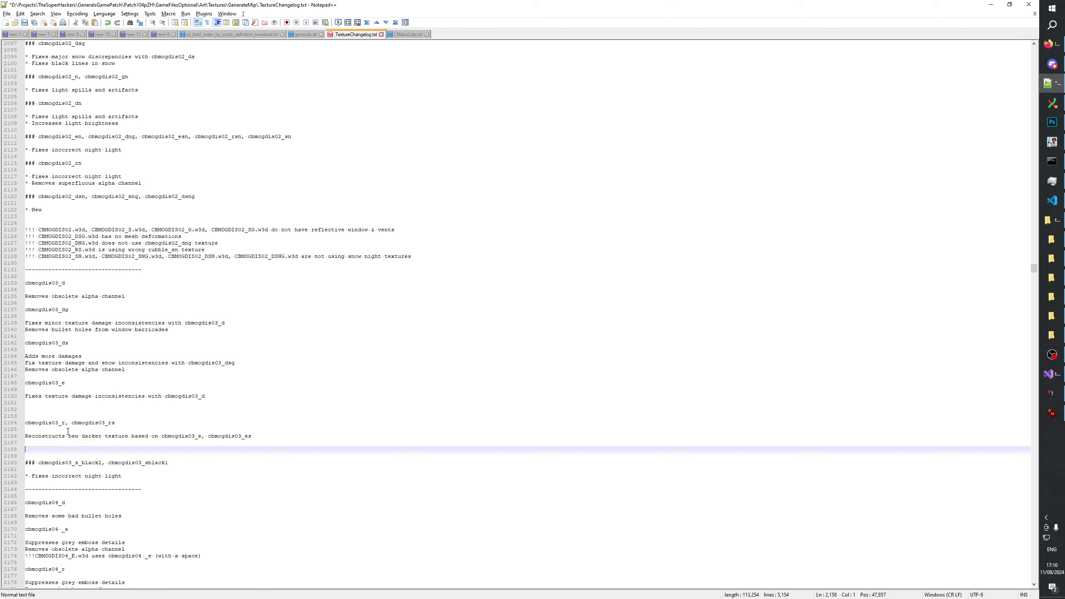
pyautogui.press('Up')
pyautogui.hotkey('ctrl', 'v')
# Move the whole cbmogdis03_ds entry with its three notes directly above the cbmogdis03_es entry
pyautogui.doubleClick(62, 344)
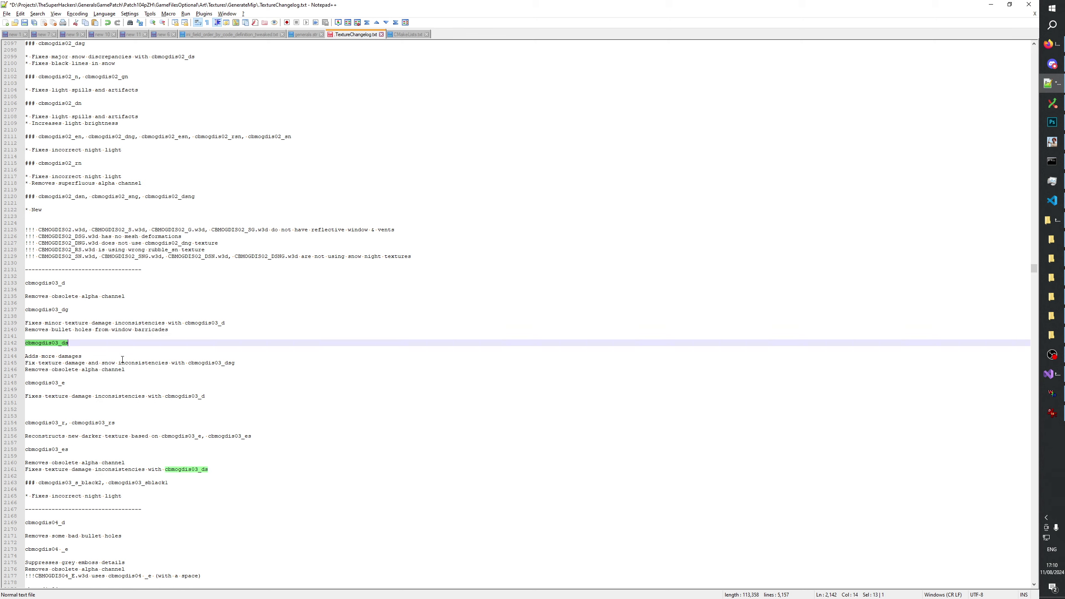
pyautogui.press('Down')
pyautogui.press('Down')
pyautogui.press('Down')
pyautogui.press('Down')
pyautogui.press('End')
pyautogui.hotkey('shift', 'Up')
pyautogui.hotkey('shift', 'Up')
pyautogui.hotkey('shift', 'Up')
pyautogui.hotkey('shift', 'Up')
pyautogui.hotkey('shift', 'Home')
pyautogui.hotkey('ctrl', 'c')
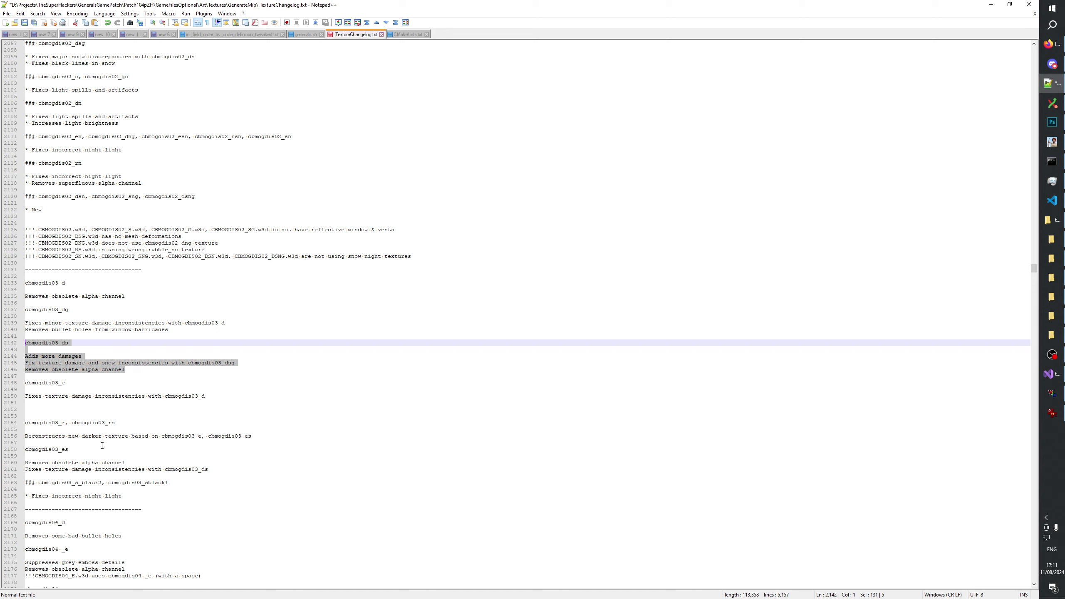
pyautogui.press('Delete')
pyautogui.click(62, 417)
pyautogui.press('Return')
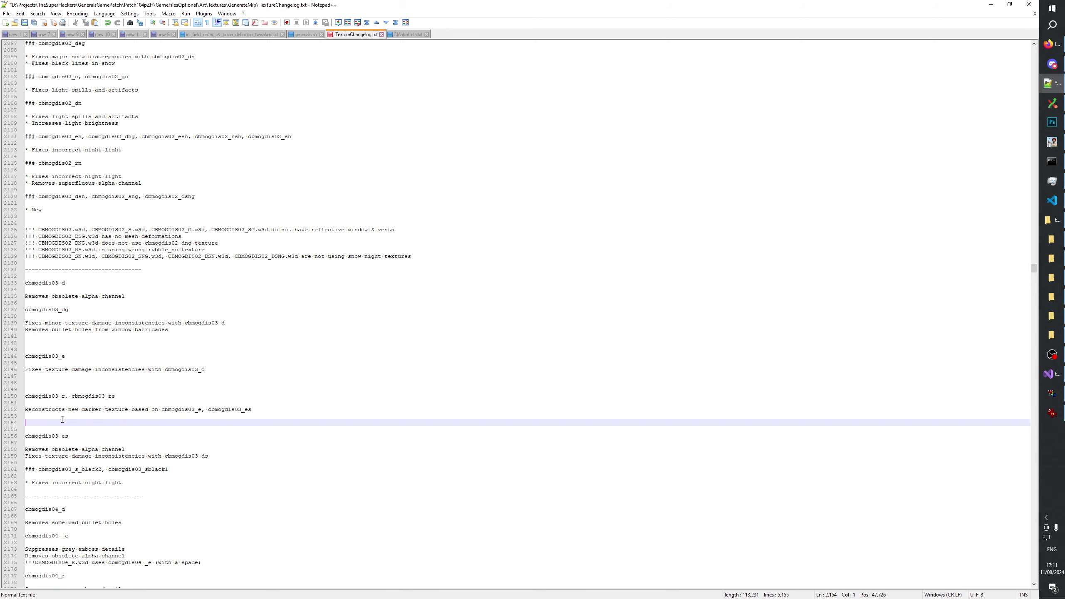
pyautogui.hotkey('ctrl', 'v')
# Insert three extra blank lines between the cbmogdis03_es entry and the cbmogdis03_s_black2, cbmogdis03_sblack1 heading
pyautogui.press('Return')
pyautogui.press('Down')
pyautogui.press('Down')
pyautogui.press('Down')
pyautogui.press('Down')
pyautogui.press('Down')
pyautogui.press('Return')
pyautogui.press('Return')
pyautogui.press('Return')
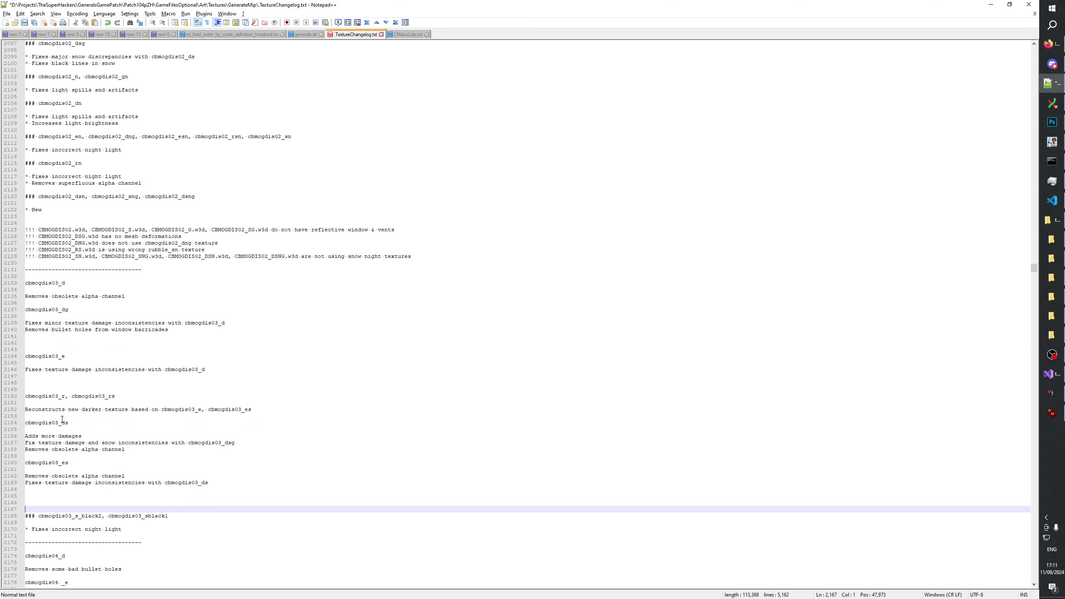
# Add a heading "### cbmogdis03_dsg" with blank lines under it, directly below the cbmogdis03_es entry
pyautogui.press('Up')
pyautogui.press('Up')
pyautogui.doubleClick(41, 422)
pyautogui.hotkey('ctrl', 'c')
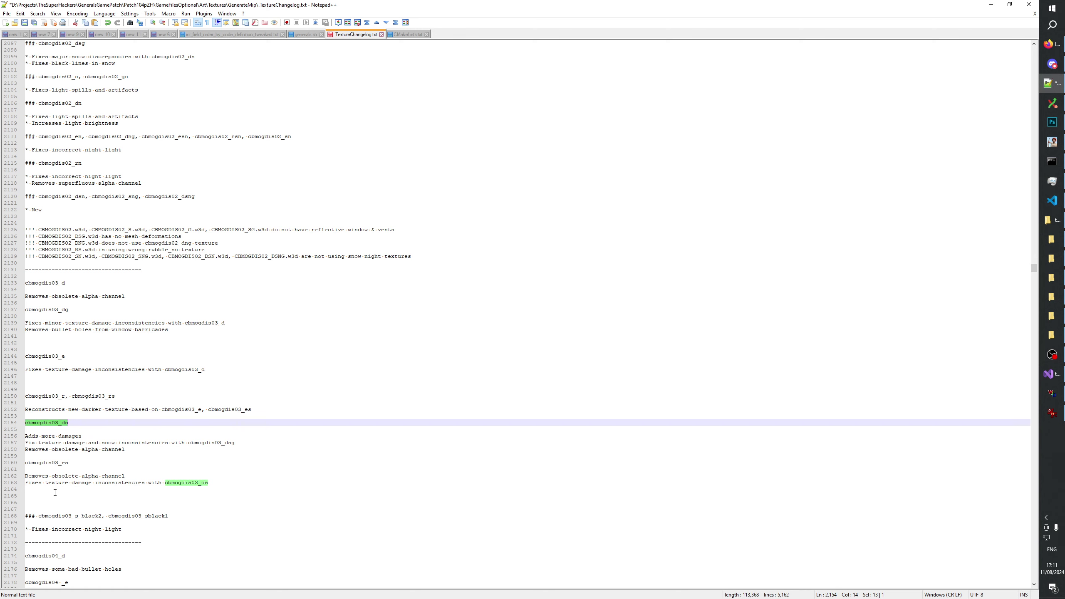
pyautogui.click(63, 496)
pyautogui.write('###')
pyautogui.hotkey('ctrl', 'v')
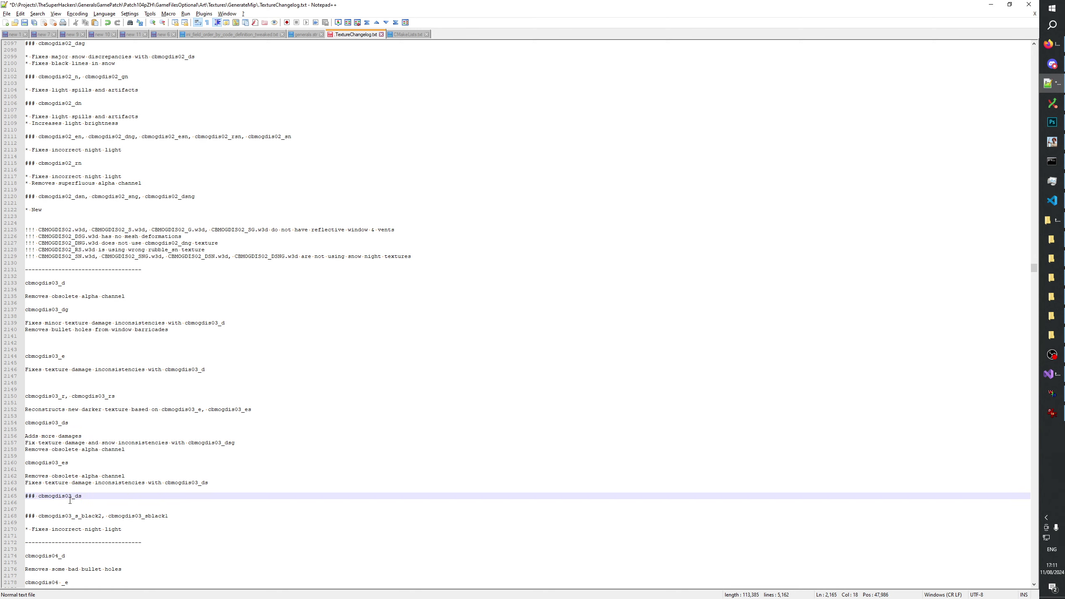
pyautogui.write('g')
pyautogui.press('Return')
pyautogui.press('Return')
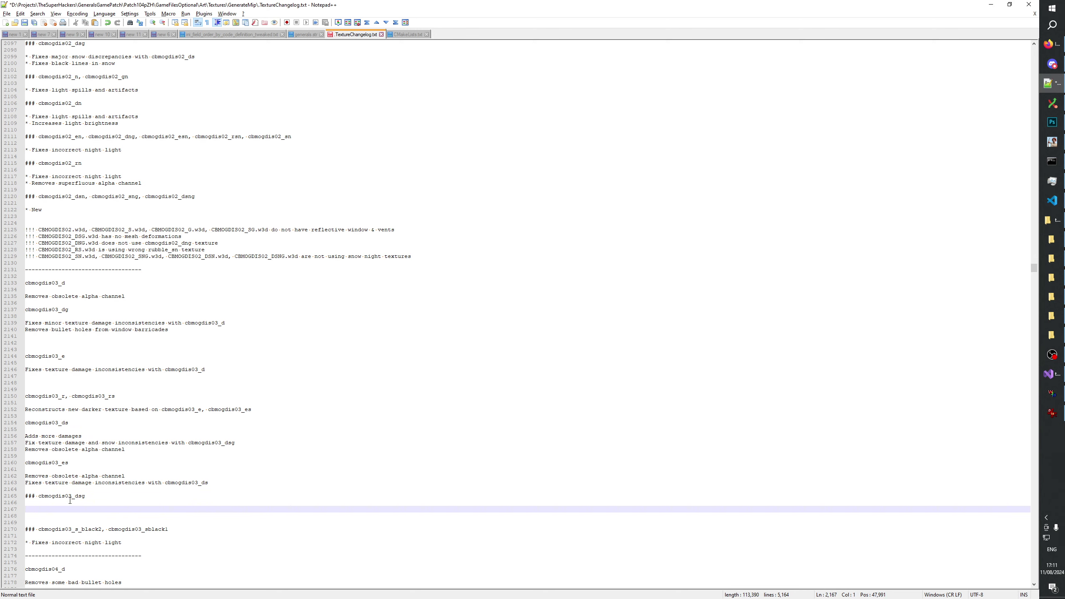
# Correct "Fix" to "Fixes" in the cbmogdis03_ds inconsistency note and copy it under cbmogdis03_dsg, referring there to cbmogdis03_ds
pyautogui.click(35, 444)
pyautogui.write('es')
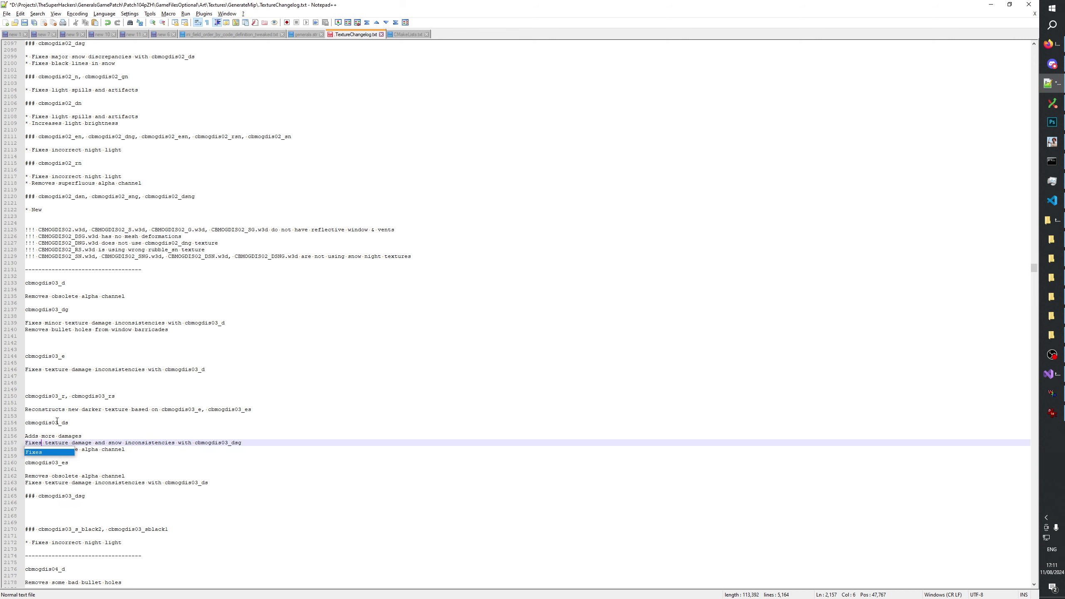
pyautogui.click(70, 410)
pyautogui.moveTo(241, 443); pyautogui.dragTo(25, 444)
pyautogui.hotkey('ctrl', 'c')
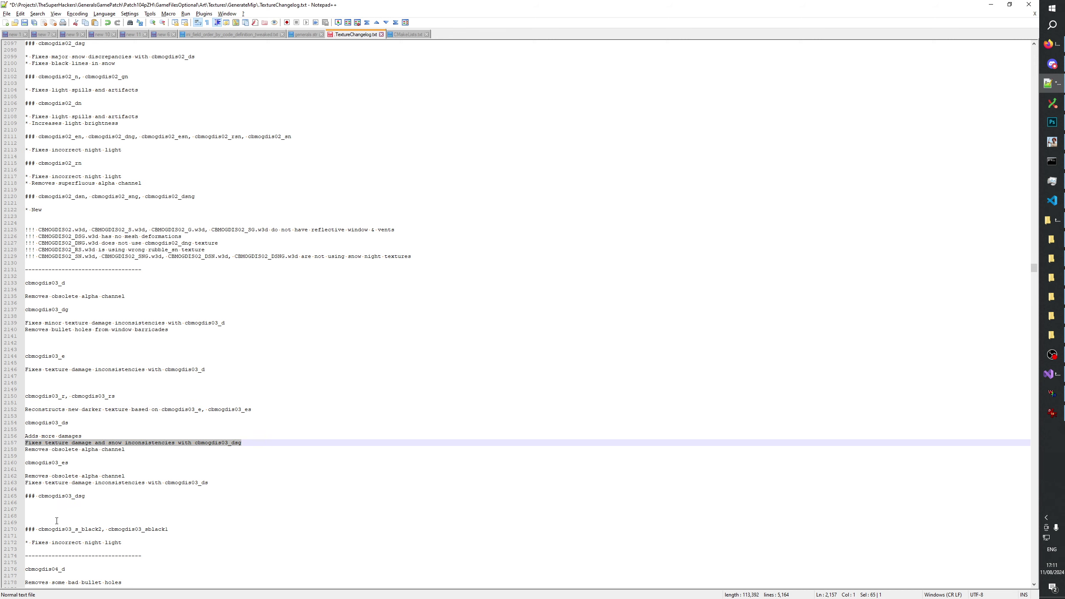
pyautogui.click(55, 511)
pyautogui.hotkey('ctrl', 'v')
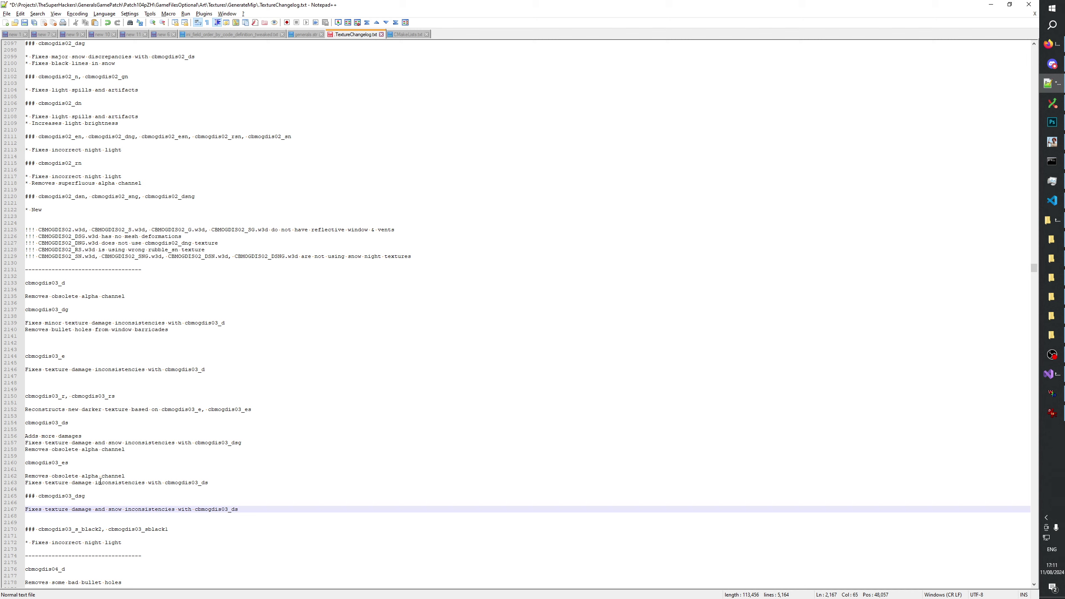
# Switch to Photoshop and compare cbmogdis03_ds.psd with and without its cbmogdis03_d.dds and cbmogdis03_dsg.dds layers
pyautogui.click(57, 423)
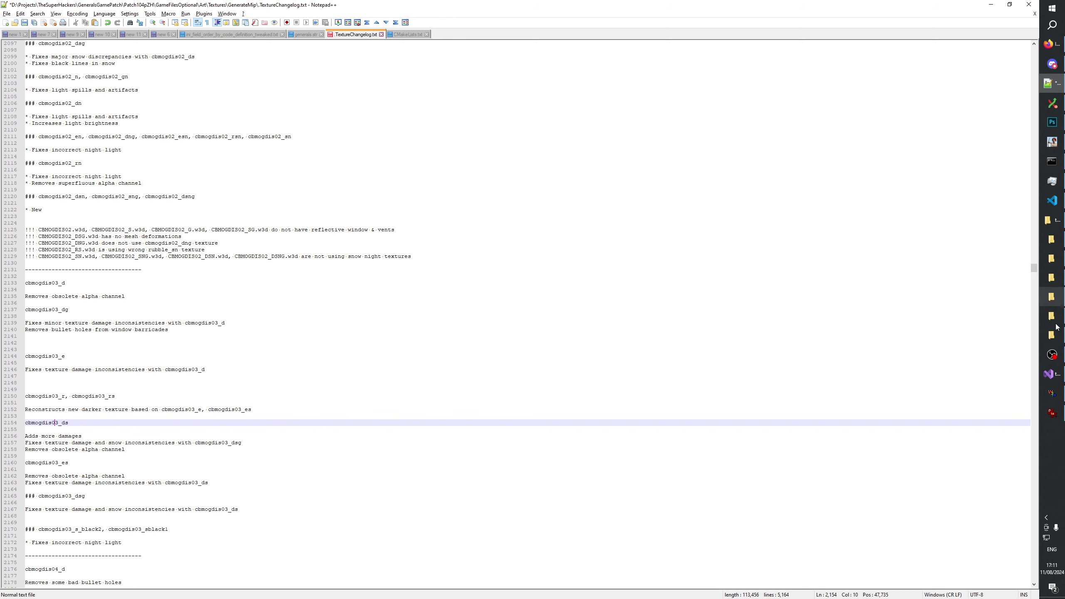
pyautogui.click(1052, 122)
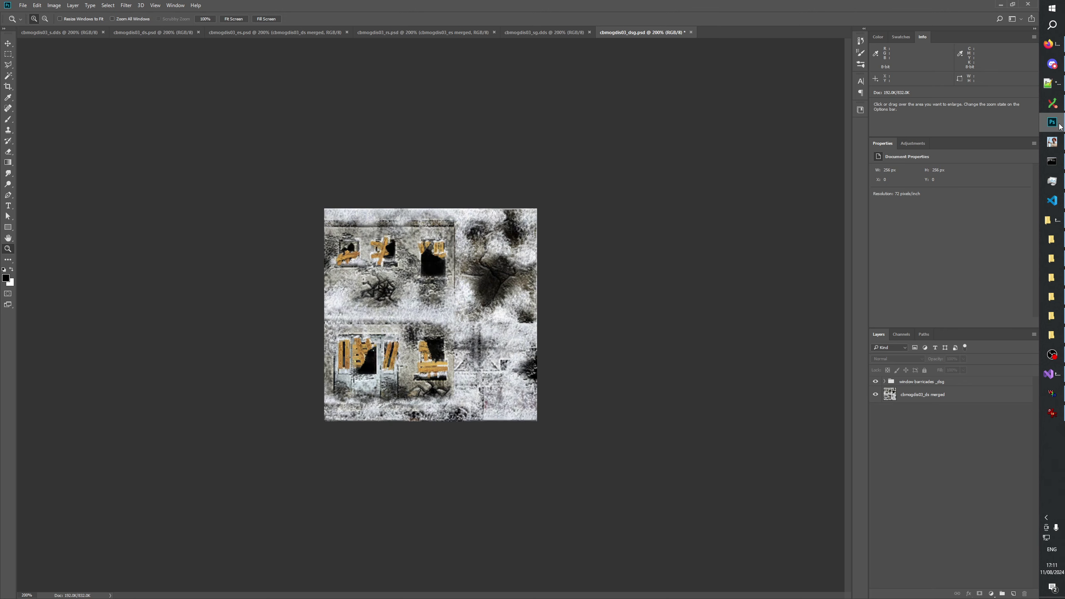
pyautogui.click(140, 33)
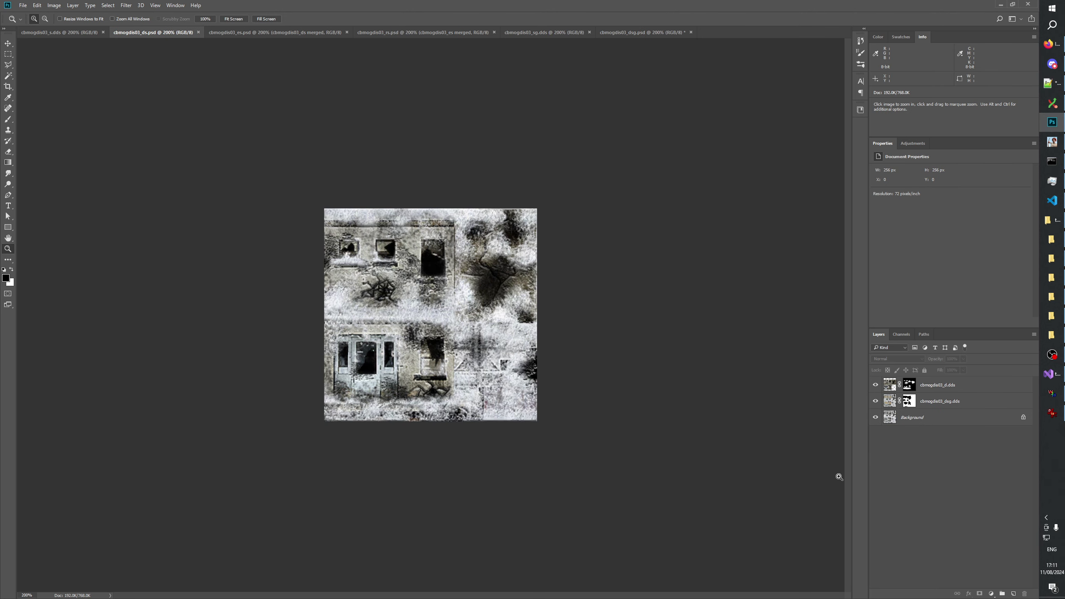
pyautogui.moveTo(875, 385); pyautogui.dragTo(879, 405)
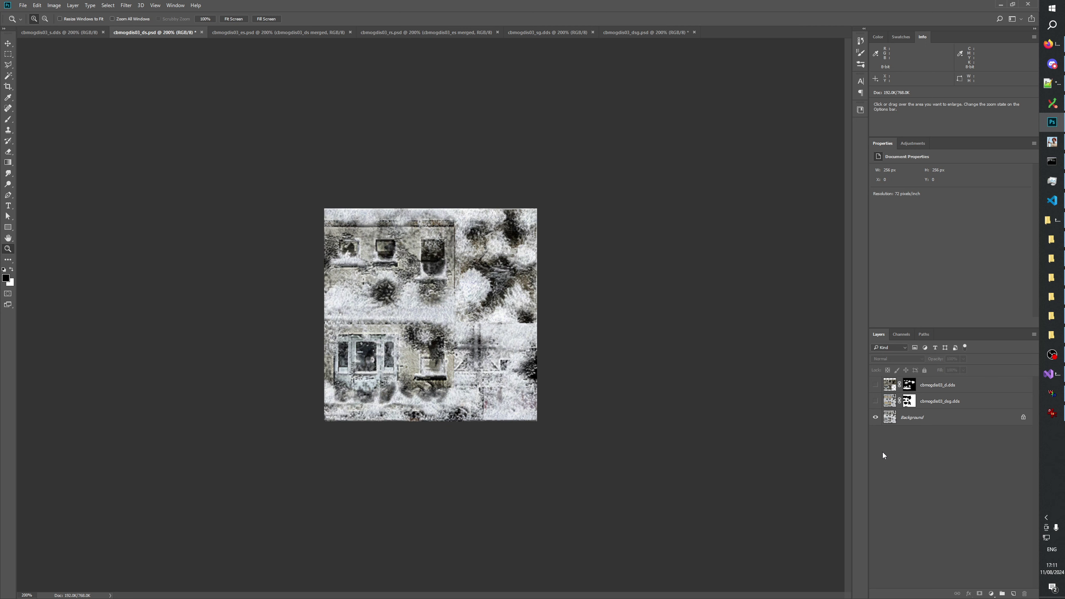
pyautogui.click(876, 401)
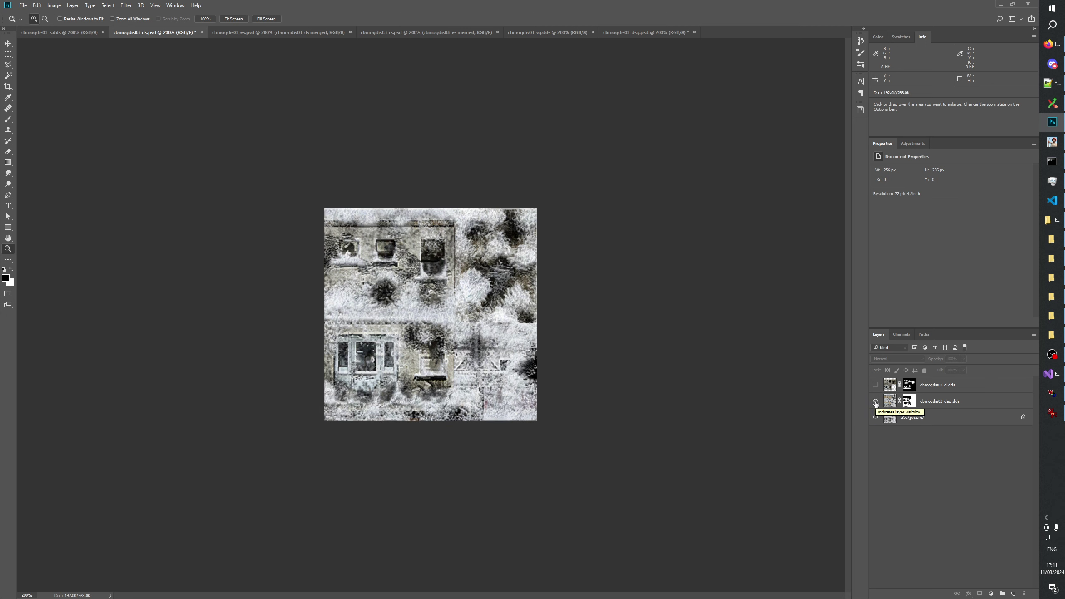
pyautogui.click(875, 385)
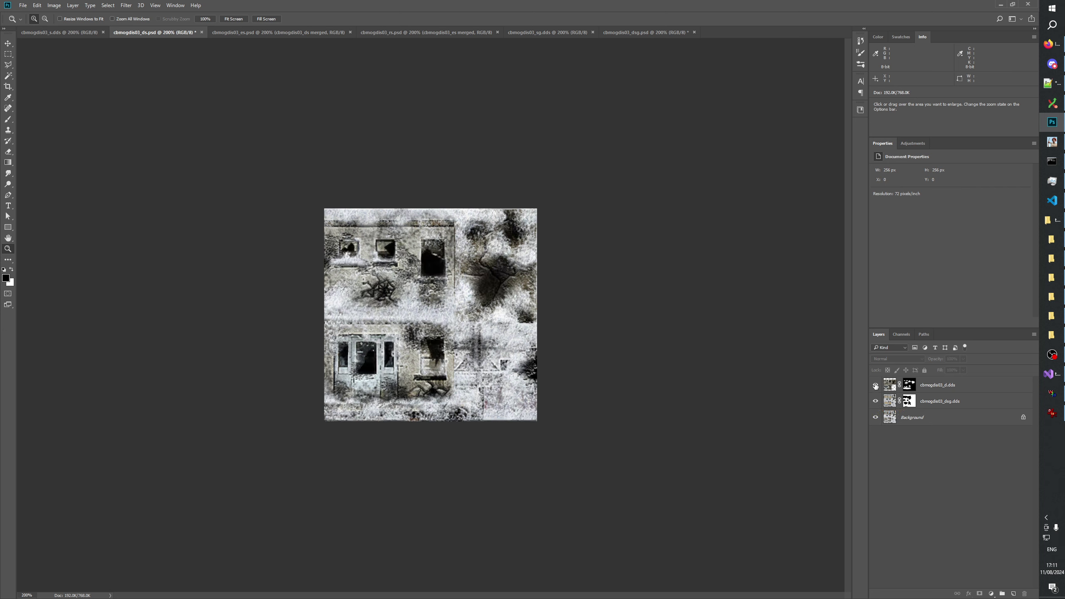
pyautogui.click(876, 412)
pyautogui.click(875, 409)
# Compare the damage and snow in cbmogdis03_dsg.psd against cbmogdis03_ds.psd by alternating between the two documents
pyautogui.click(630, 32)
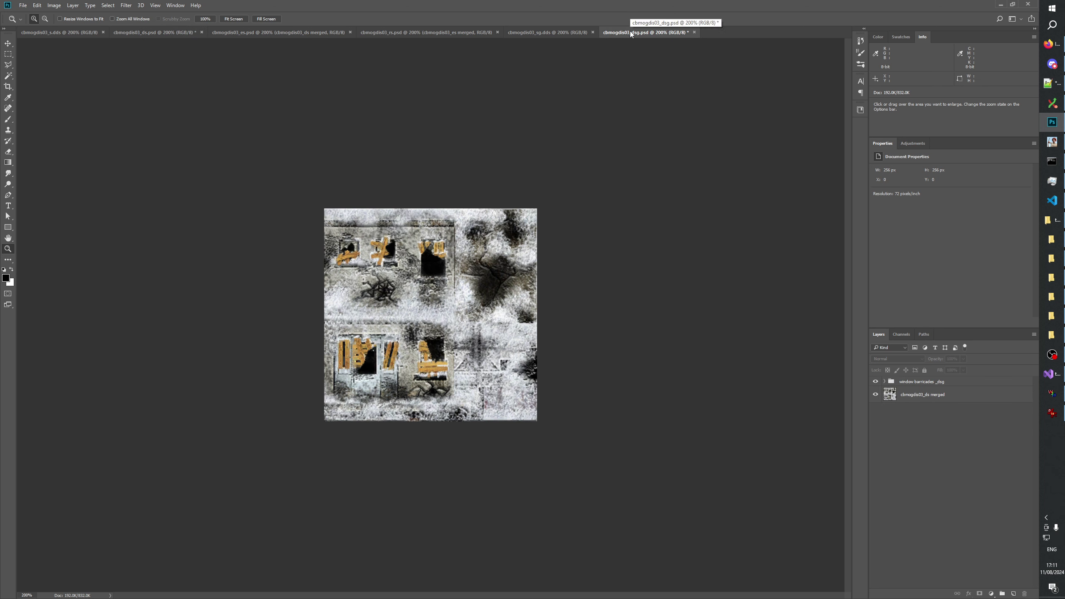
pyautogui.click(137, 35)
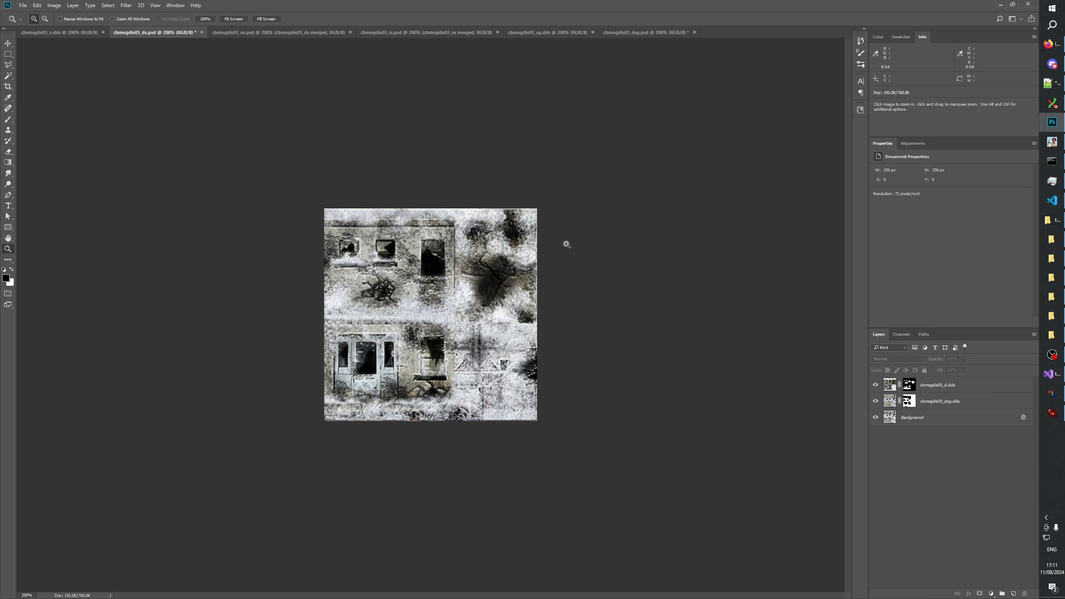
pyautogui.click(608, 34)
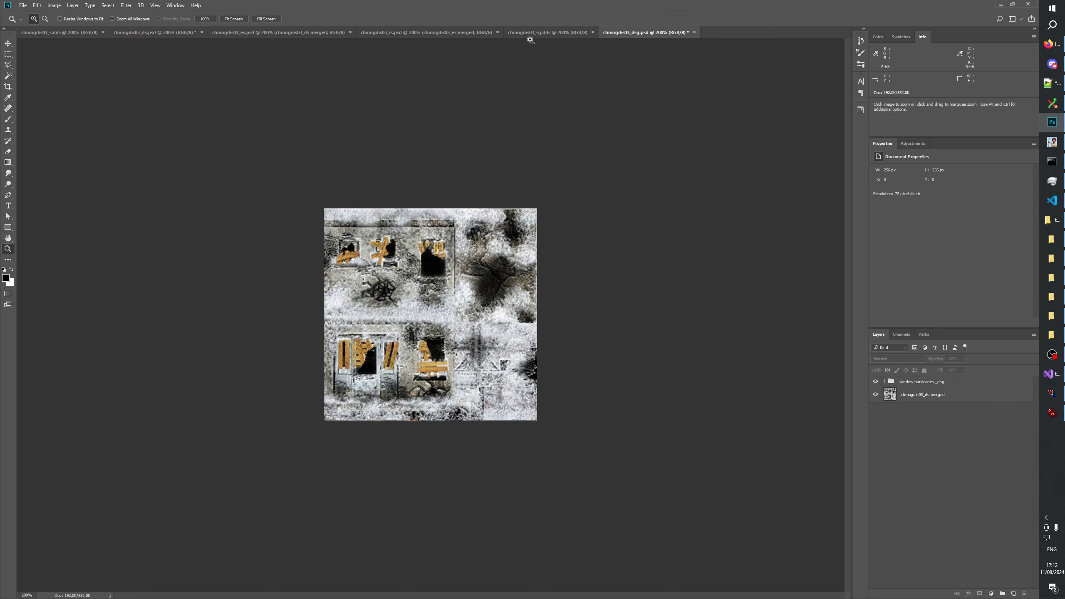
pyautogui.click(150, 33)
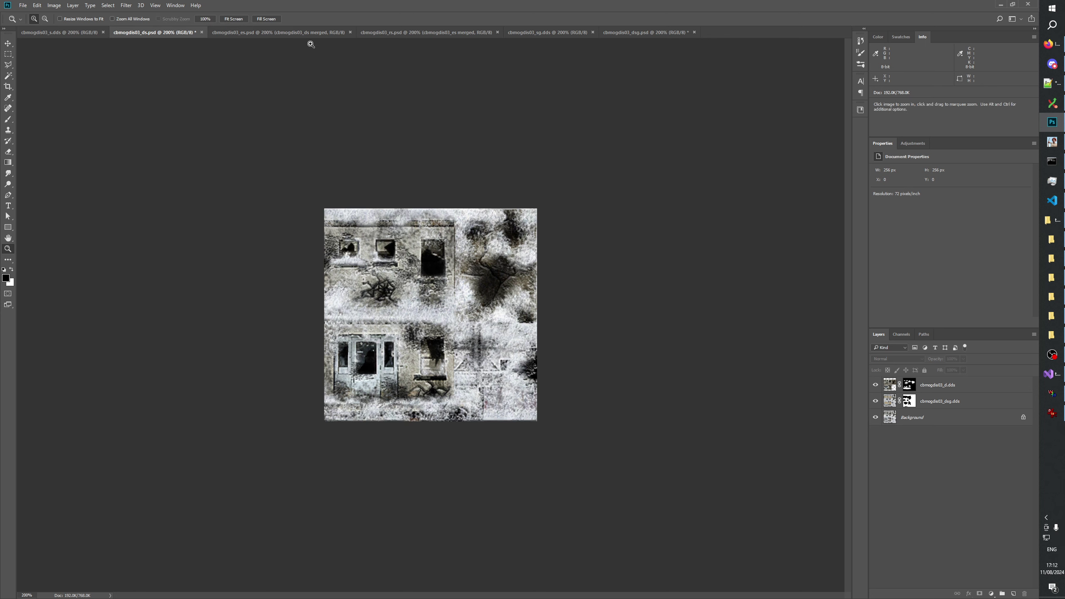
pyautogui.click(625, 33)
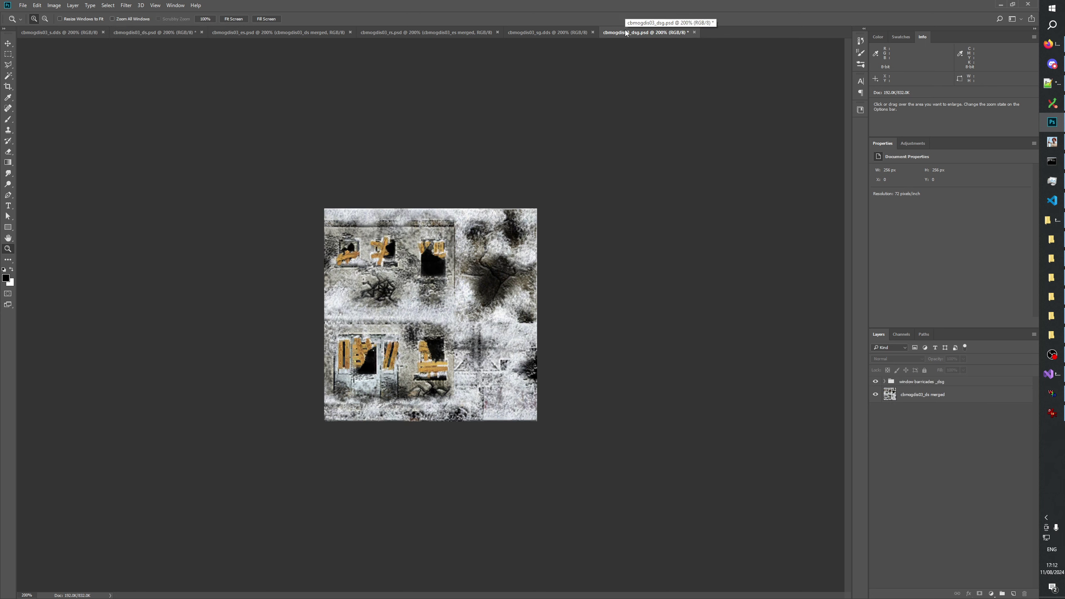
pyautogui.click(156, 35)
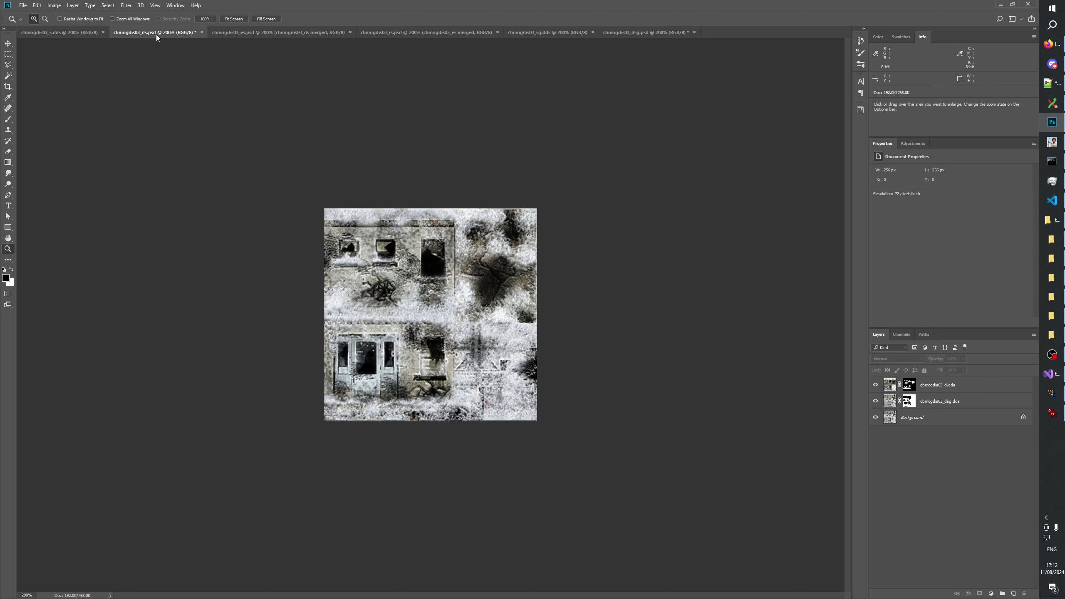
pyautogui.click(612, 33)
pyautogui.click(185, 32)
# Return to the texture changelog in Notepad++ and prefix the cbmogdis03_ds heading with "###"
pyautogui.hotkey('alt', 'Tab')
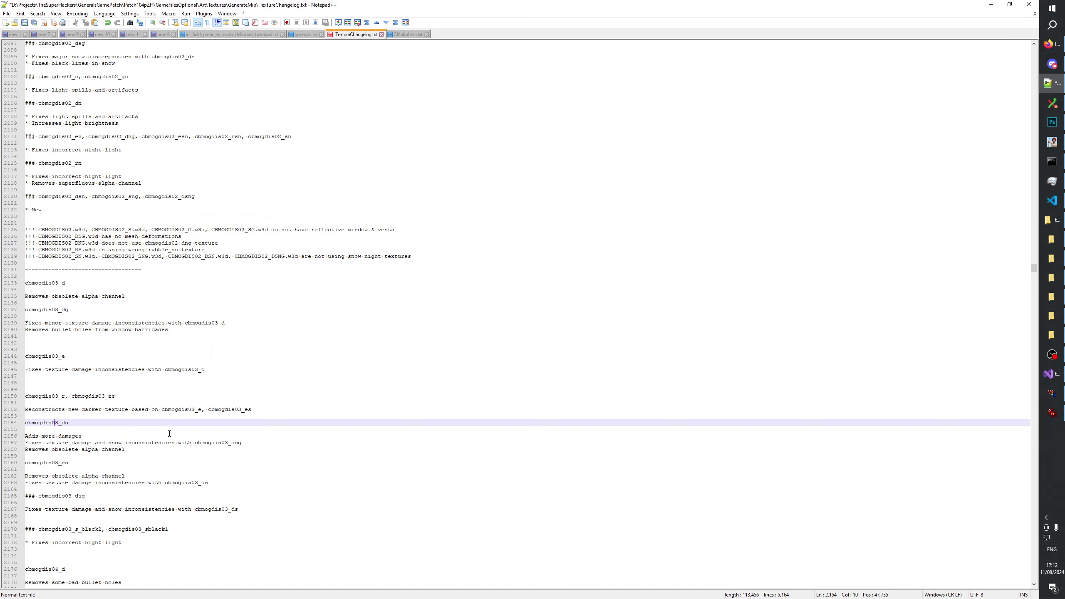
pyautogui.click(87, 496)
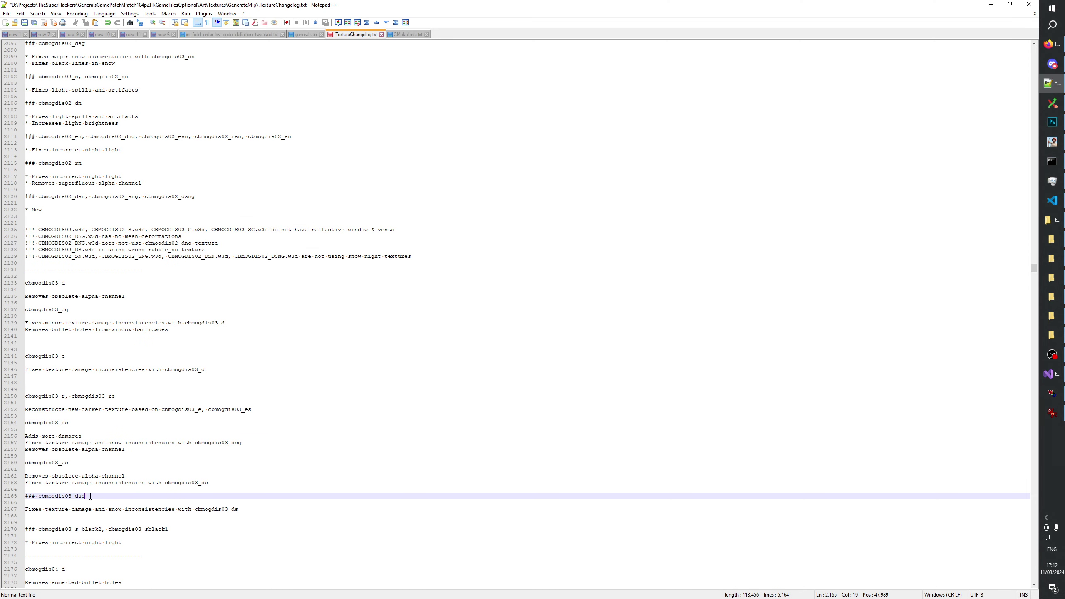
pyautogui.click(180, 509)
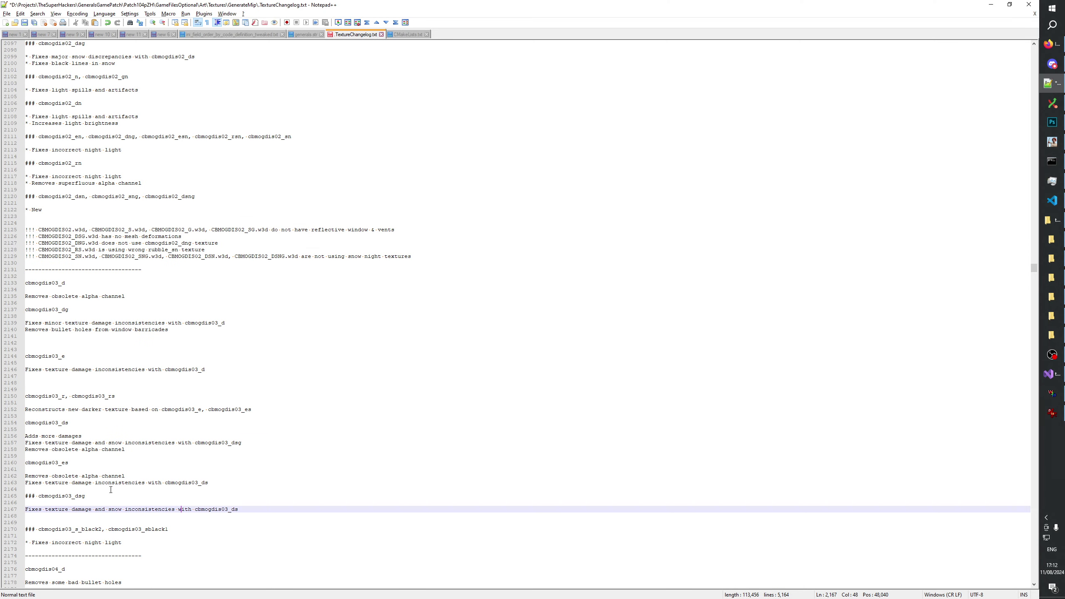
pyautogui.click(27, 423)
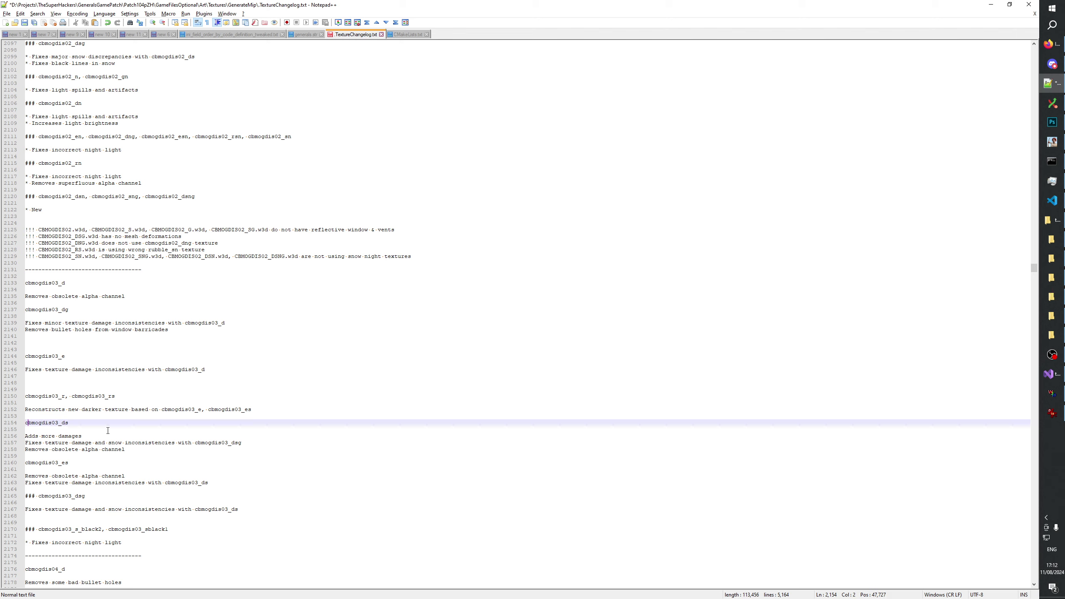
pyautogui.press('Home')
pyautogui.write('####')
pyautogui.hotkey('shift', 'Home')
pyautogui.hotkey('ctrl', 'c')
# Add the "###" prefix to the combined cbmogdis03_r, cbmogdis03_rs heading and the cbmogdis03_e heading
pyautogui.press('Up')
pyautogui.press('Up')
pyautogui.press('Up')
pyautogui.press('Up')
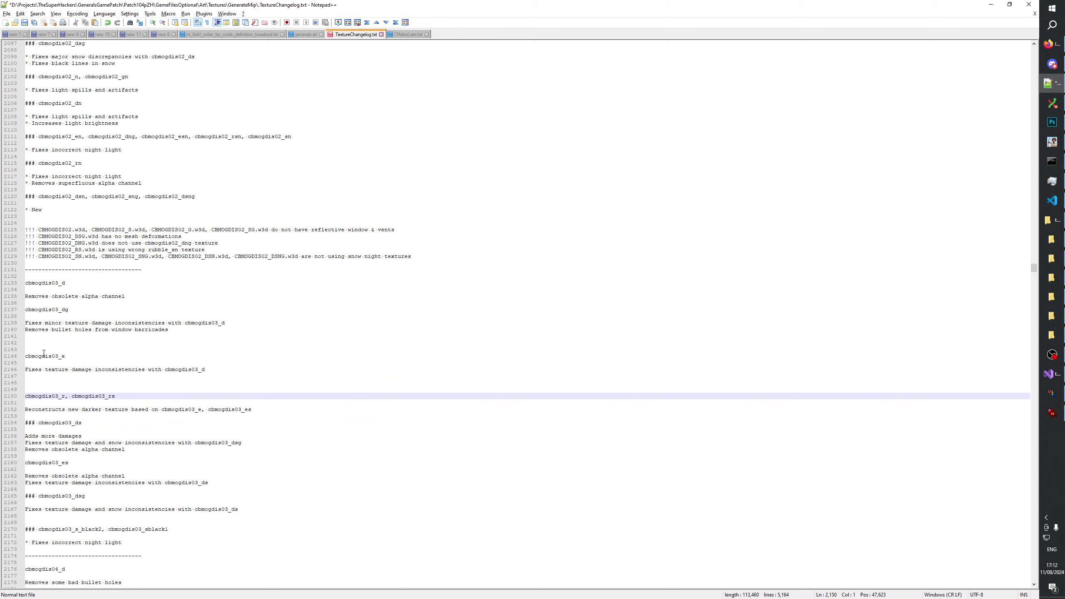
pyautogui.hotkey('ctrl', 'v')
pyautogui.click(26, 357)
pyautogui.hotkey('ctrl', 'v')
# Move the cbmogdis03_dg entry with its two notes between the cbmogdis03_r, cbmogdis03_rs entry and the cbmogdis03_ds entry
pyautogui.moveTo(169, 330); pyautogui.dragTo(2, 309)
pyautogui.press('Delete')
pyautogui.click(156, 376)
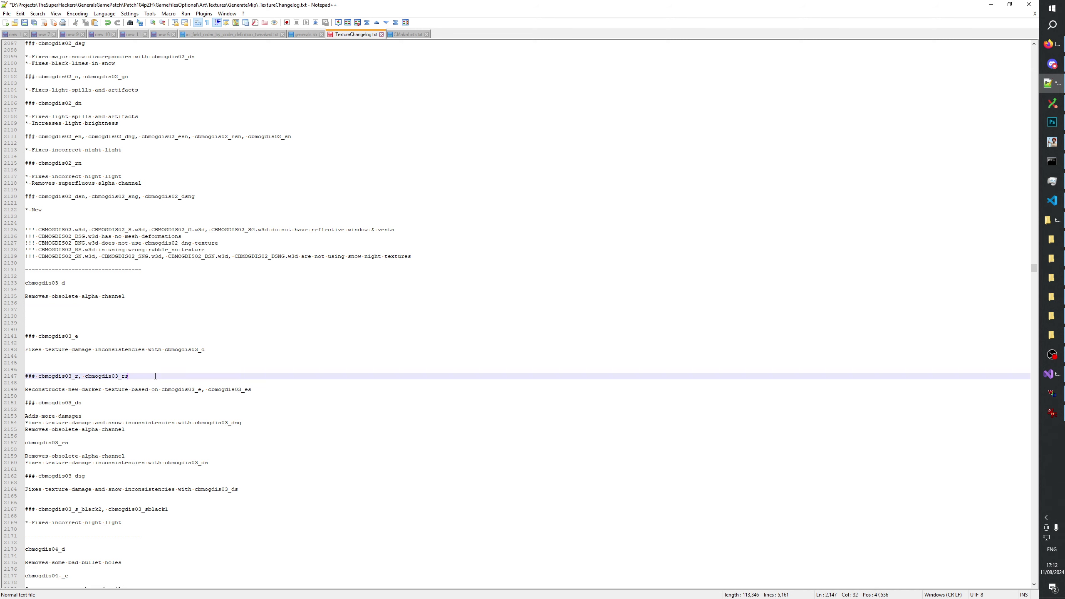
pyautogui.press('Down')
pyautogui.press('Down')
pyautogui.press('Down')
pyautogui.press('Return')
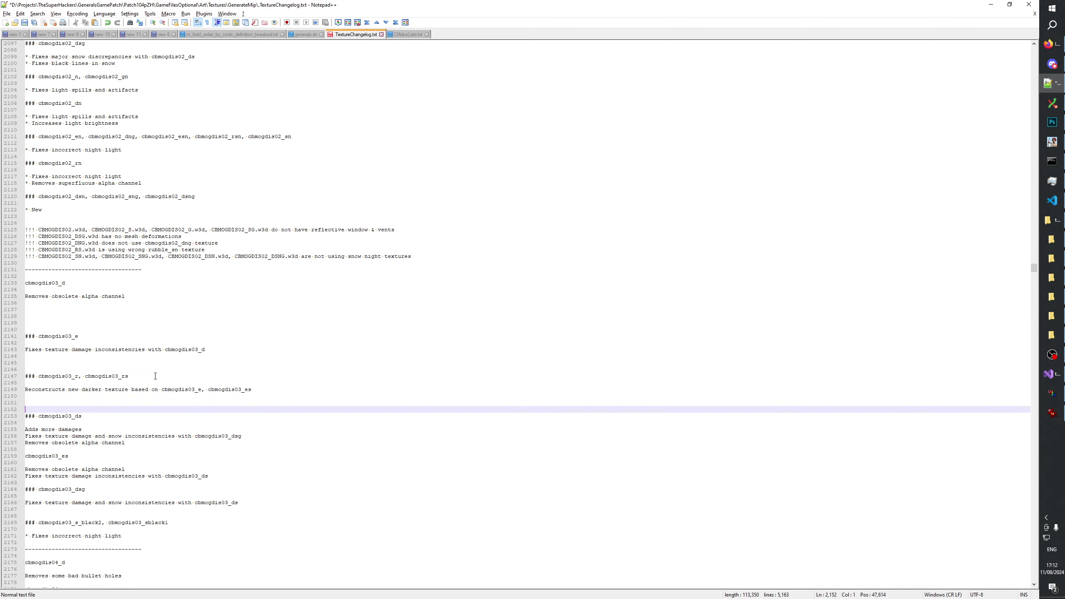
pyautogui.write('cbmogdis03_dg  Fixes minor texture damage inconsistencies with cbmogdis03_d Removes bullet holes from window barricades')
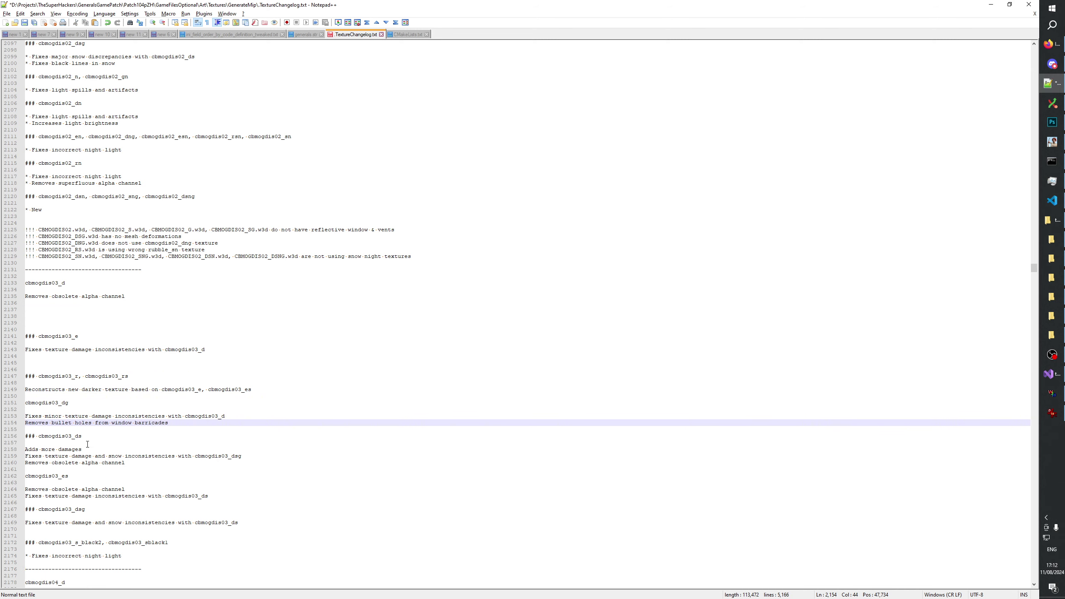
# Remove the surplus blank lines above the cbmogdis03_r, cbmogdis03_rs heading and above the cbmogdis03_e heading
pyautogui.click(70, 436)
pyautogui.click(37, 368)
pyautogui.press('BackSpace')
pyautogui.press('BackSpace')
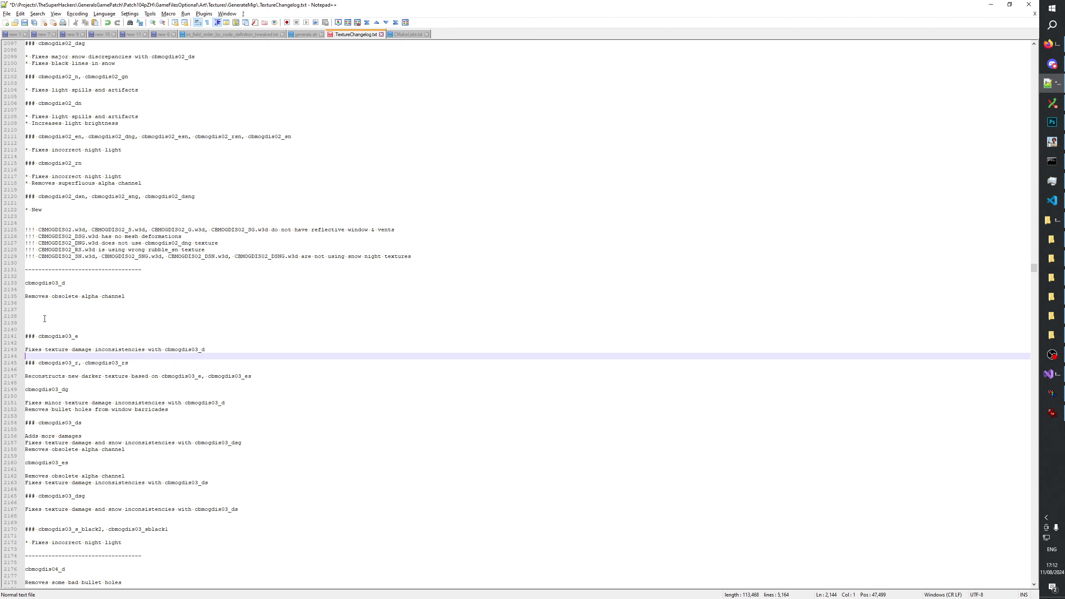
pyautogui.click(67, 329)
pyautogui.press('BackSpace')
pyautogui.press('BackSpace')
pyautogui.press('BackSpace')
pyautogui.press('BackSpace')
# Prefix the cbmogdis03_d, cbmogdis03_dg and cbmogdis03_es headings with "###"
pyautogui.press('Up')
pyautogui.press('Up')
pyautogui.press('Up')
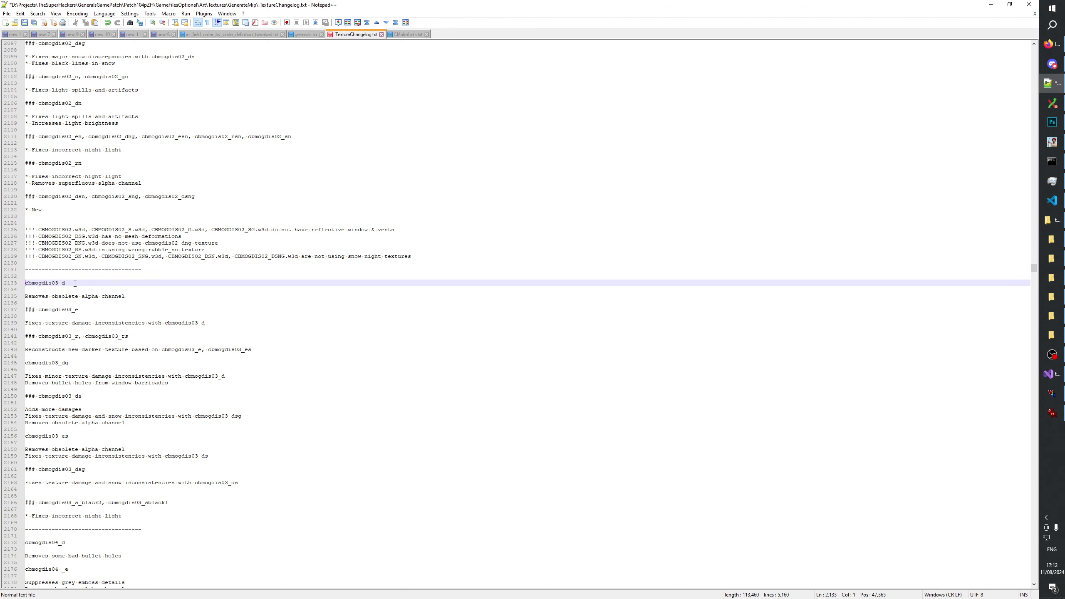
pyautogui.write('###')
pyautogui.hotkey('shift', 'Left')
pyautogui.hotkey('shift', 'Left')
pyautogui.hotkey('shift', 'Left')
pyautogui.click(24, 363)
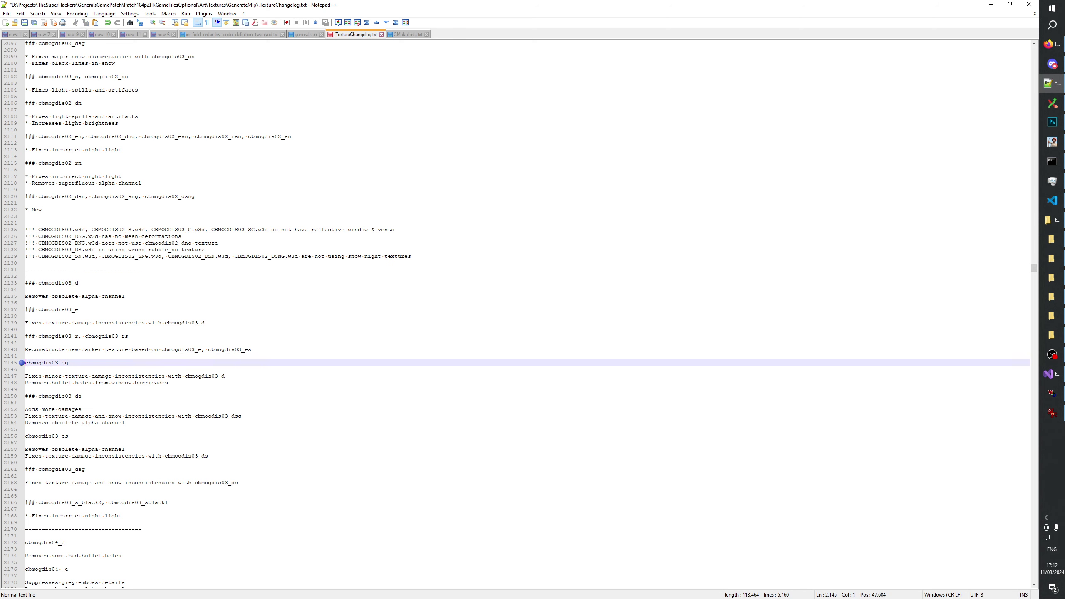
pyautogui.hotkey('ctrl', 'v')
pyautogui.click(27, 436)
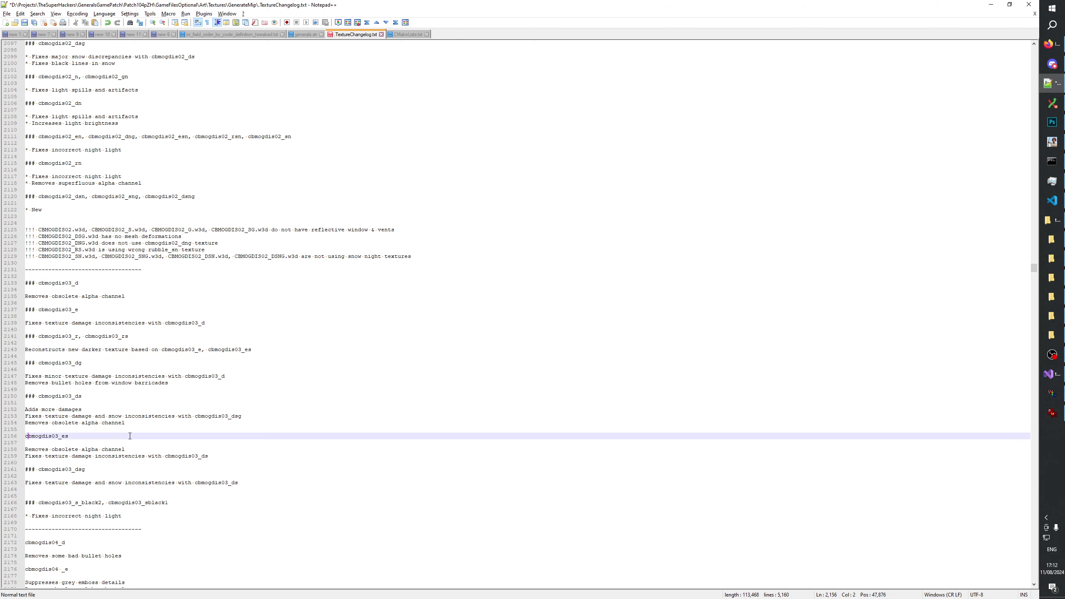
pyautogui.hotkey('ctrl', 'v')
# Put an asterisk bullet before the cbmogdis03_dsg note and both cbmogdis03_es notes
pyautogui.click(27, 484)
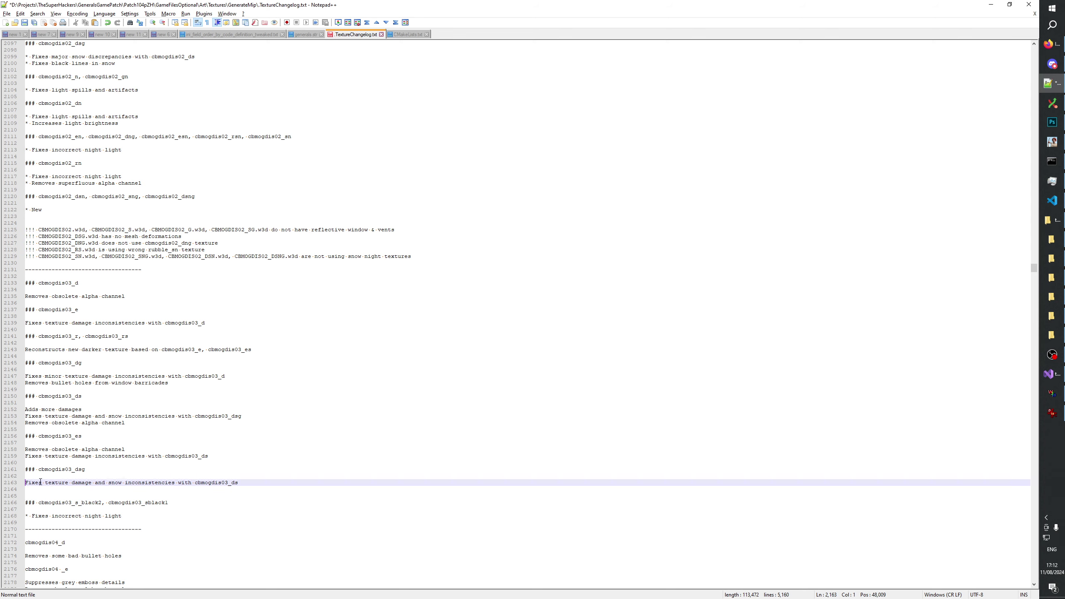
pyautogui.write('*')
pyautogui.hotkey('shift', 'Home')
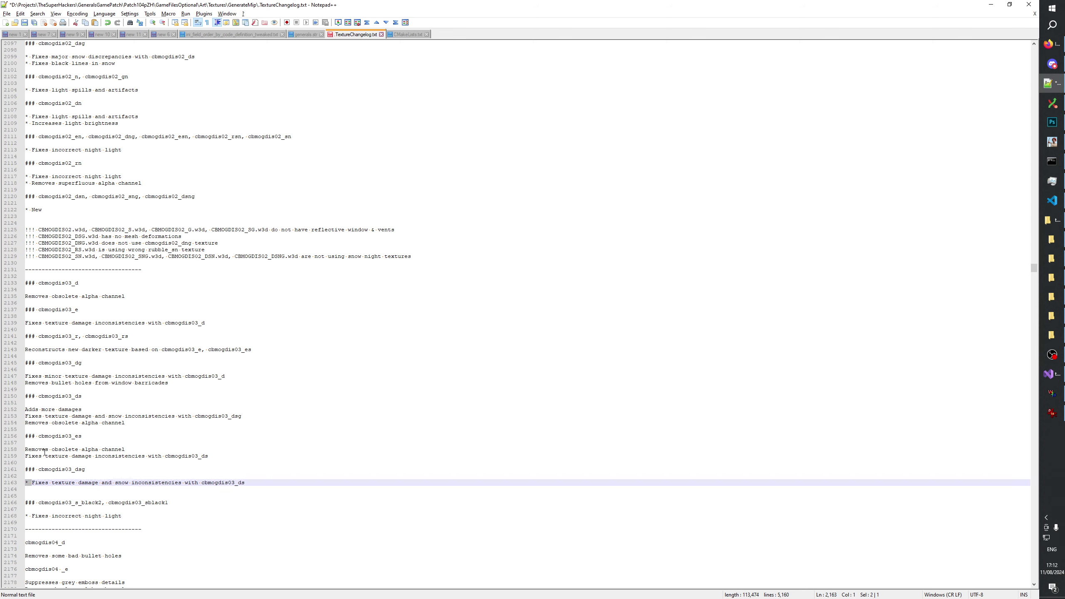
pyautogui.hotkey('ctrl', 'c')
pyautogui.click(26, 457)
pyautogui.hotkey('ctrl', 'v')
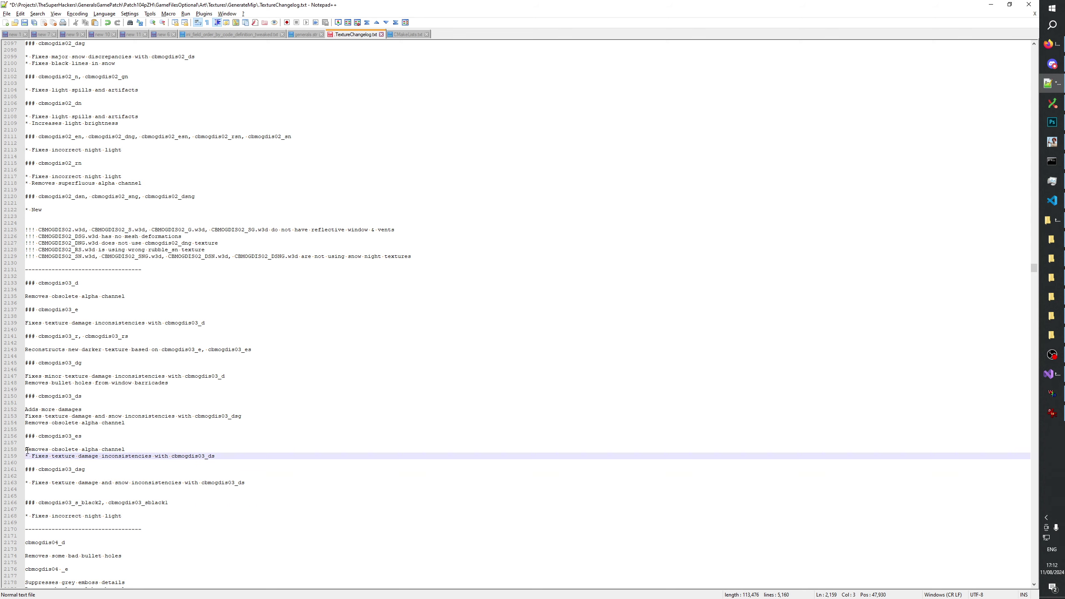
pyautogui.click(25, 450)
pyautogui.hotkey('ctrl', 'v')
# Put an asterisk bullet before each of the three notes under cbmogdis03_ds
pyautogui.press('Up')
pyautogui.press('Up')
pyautogui.press('Up')
pyautogui.press('Up')
pyautogui.hotkey('ctrl', 'v')
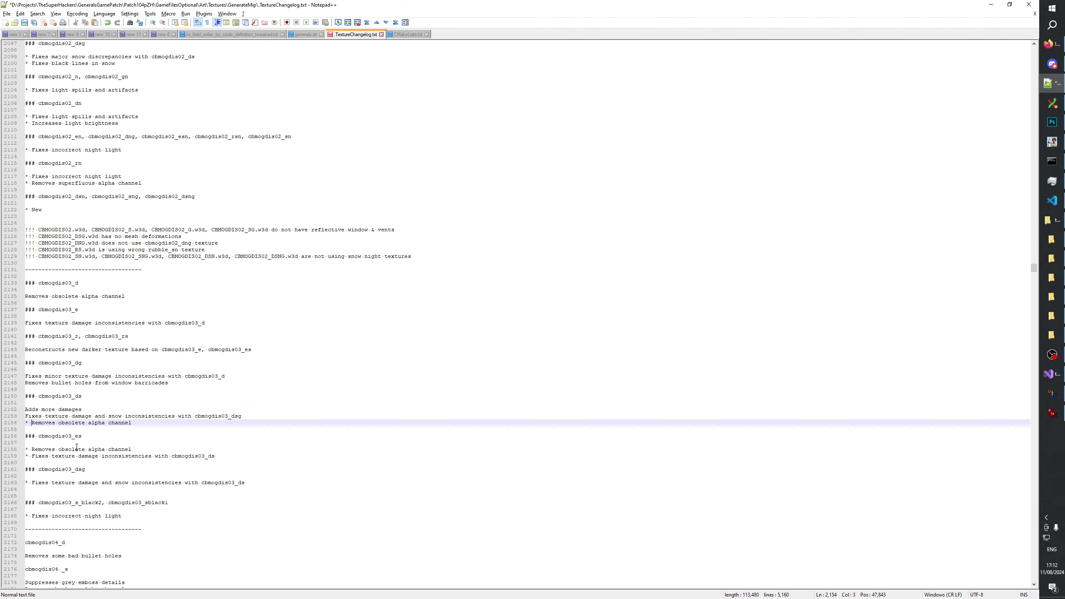
pyautogui.press('Up')
pyautogui.hotkey('ctrl', 'v')
pyautogui.press('Up')
pyautogui.hotkey('ctrl', 'v')
# Put an asterisk bullet before both notes under cbmogdis03_dg
pyautogui.press('Up')
pyautogui.press('Up')
pyautogui.press('Up')
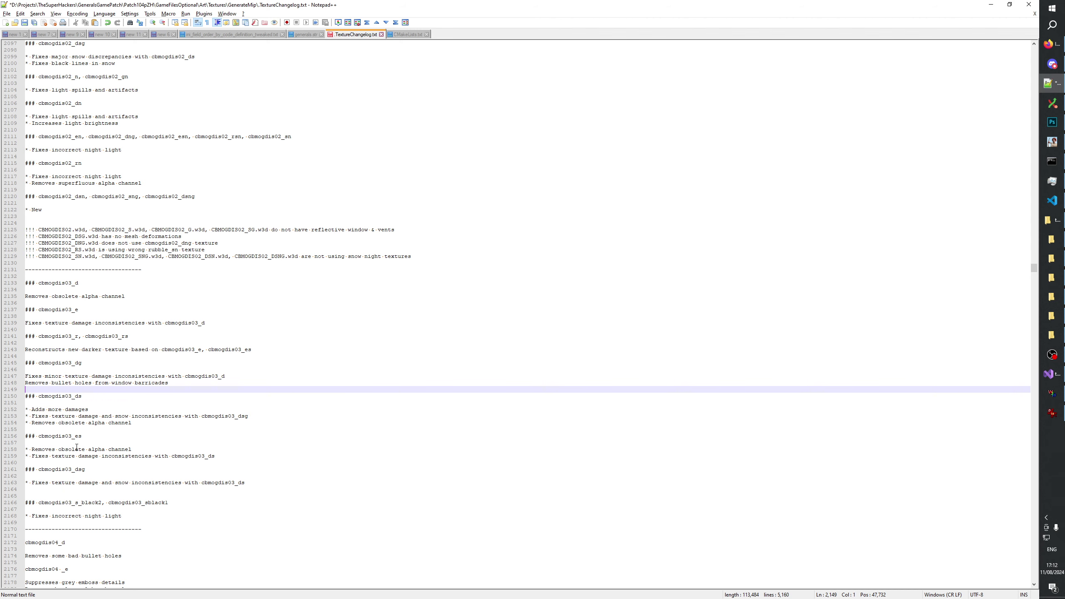
pyautogui.press('Up')
pyautogui.press('Up')
pyautogui.press('Down')
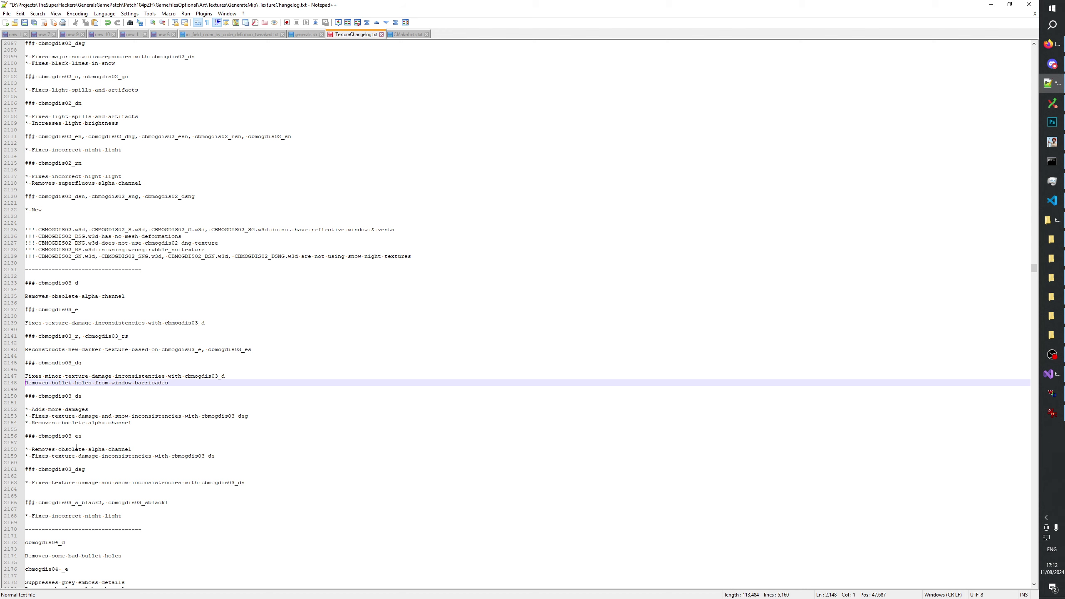
pyautogui.hotkey('ctrl', 'v')
pyautogui.press('Up')
pyautogui.hotkey('ctrl', 'v')
# Put an asterisk bullet before the note under cbmogdis03_r, cbmogdis03_rs
pyautogui.press('Up')
pyautogui.press('Up')
pyautogui.press('Up')
pyautogui.press('Up')
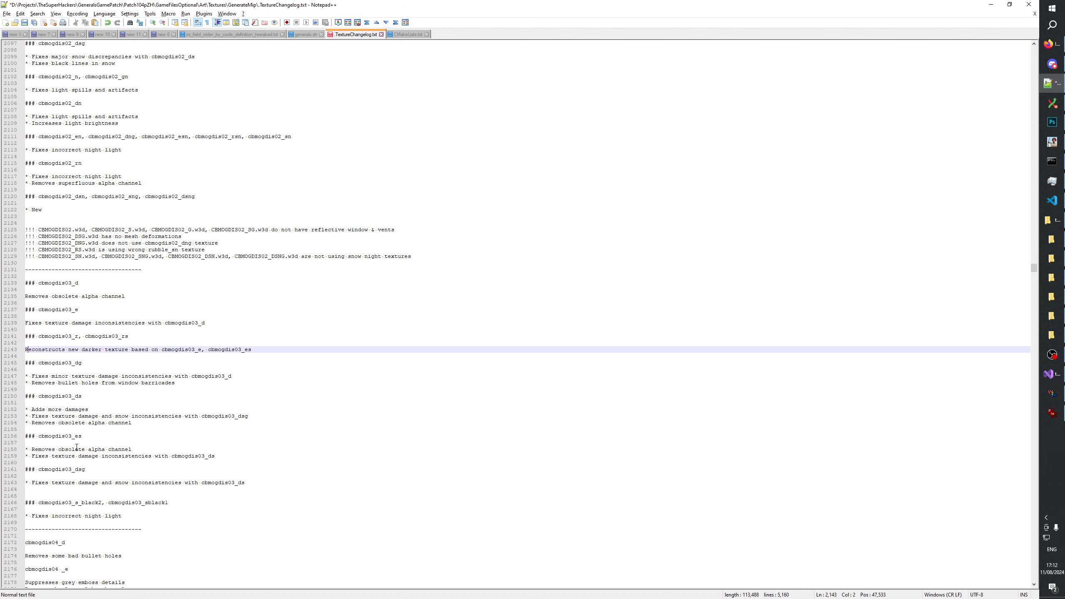
# Add a "* " bullet before the change descriptions under cbmogdis03_r/rs, cbmogdis03_e and cbmogdis03_d
pyautogui.hotkey('ctrl', 'v')
pyautogui.press('Up')
pyautogui.press('Up')
pyautogui.press('Up')
pyautogui.press('Up')
pyautogui.hotkey('ctrl', 'v')
pyautogui.press('Up')
pyautogui.press('Up')
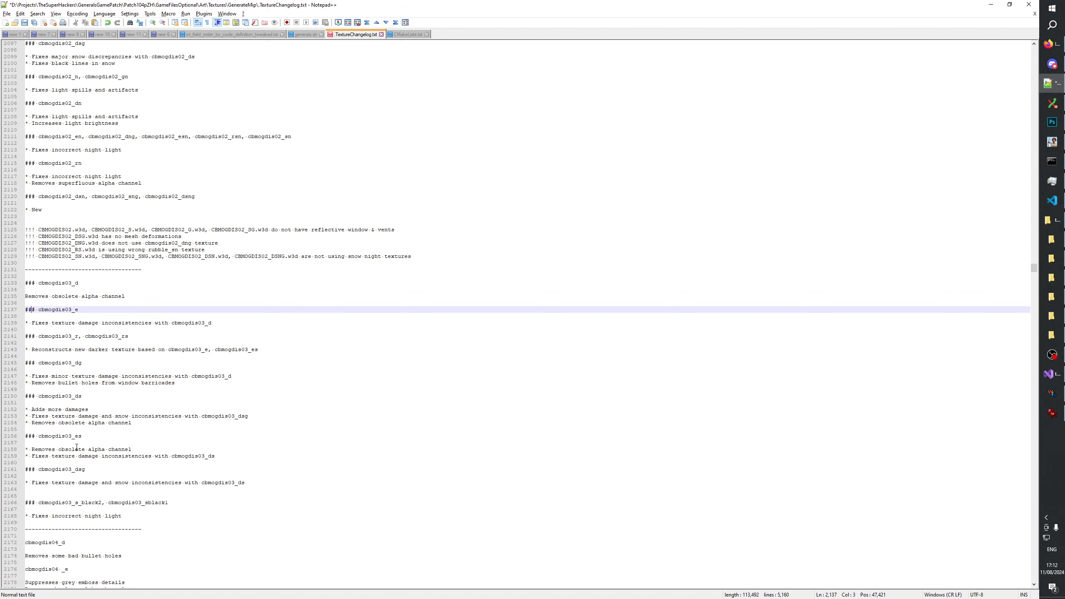
pyautogui.press('Up')
pyautogui.press('Up')
pyautogui.hotkey('ctrl', 'v')
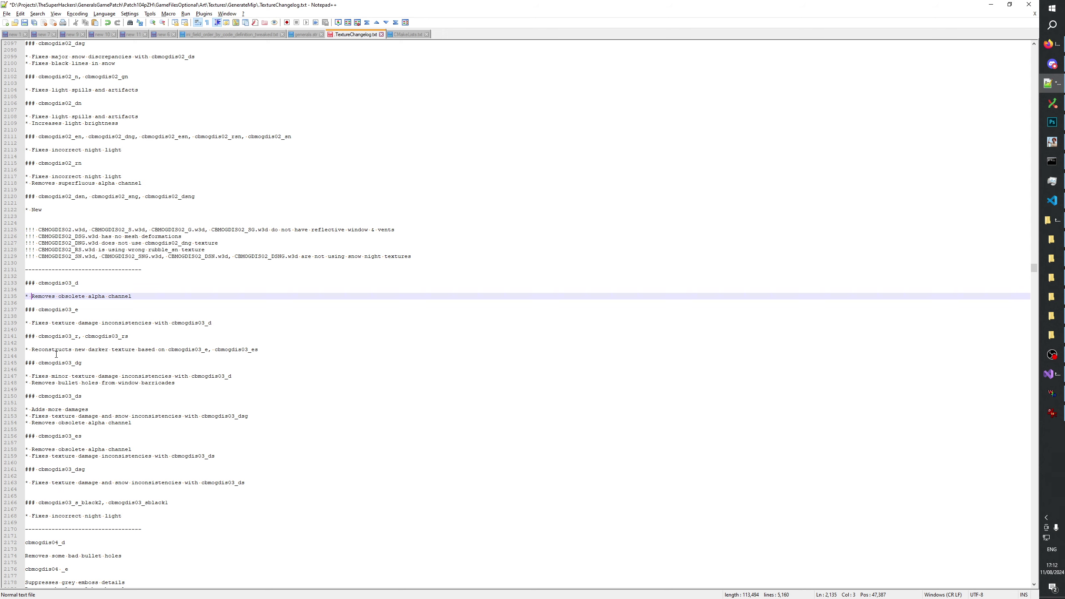
# Remove the extra blank line above the cbmogdis03_s_black2, cbmogdis03_sblack1 heading and save TextureChangelog.txt
pyautogui.click(90, 490)
pyautogui.press('Delete')
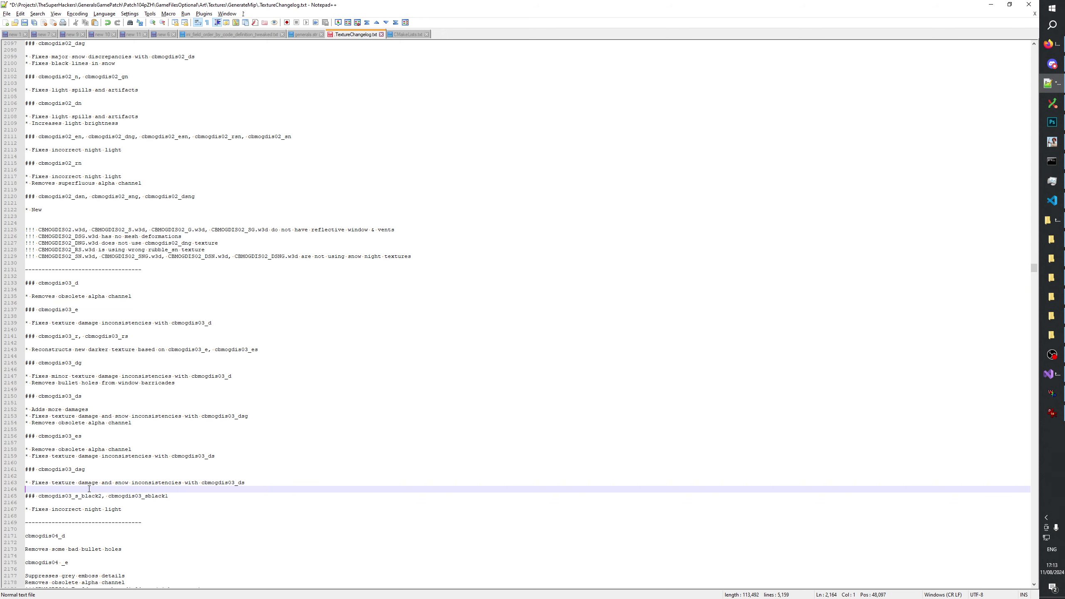
pyautogui.hotkey('ctrl', 's')
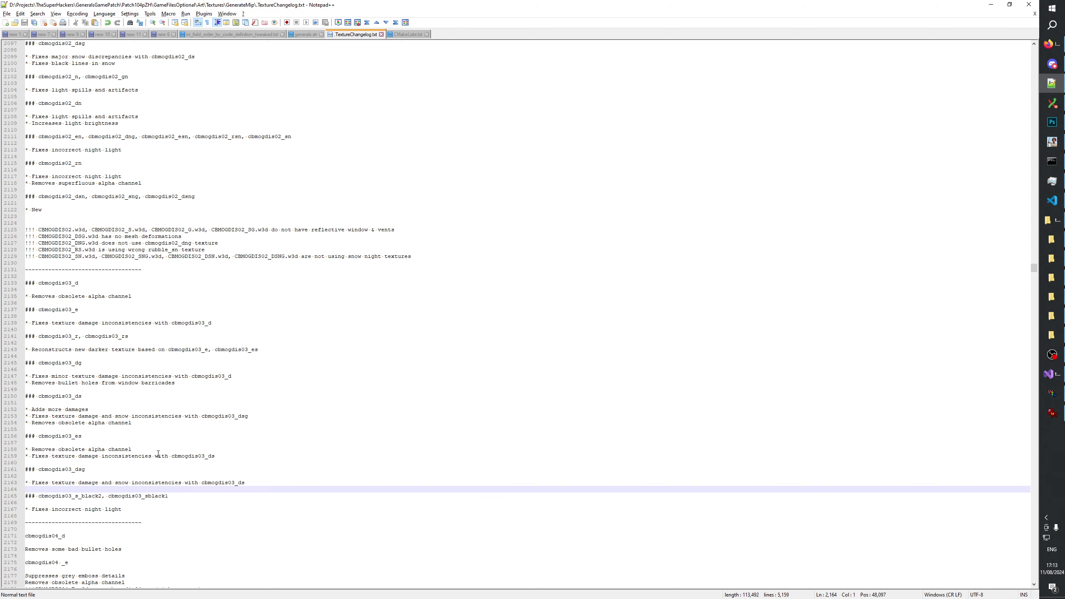
# Go through the cbmogdis03 headings in the changelog one by one, from cbmogdis03_d to cbmogdis03_dsg
pyautogui.click(59, 286)
pyautogui.click(65, 310)
pyautogui.click(65, 336)
pyautogui.click(65, 363)
pyautogui.click(65, 396)
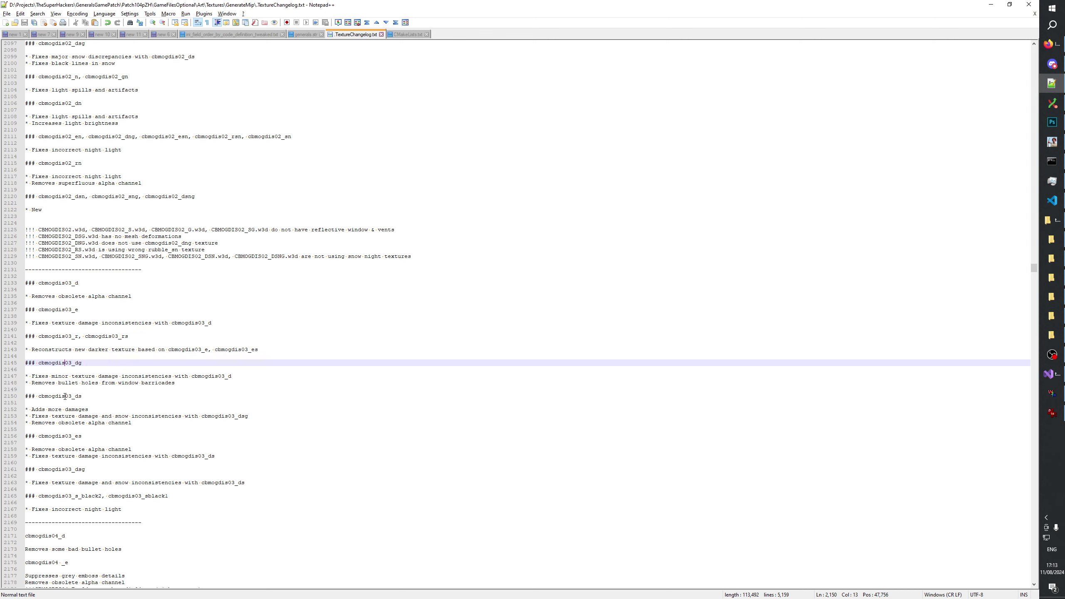
pyautogui.click(66, 437)
pyautogui.click(70, 469)
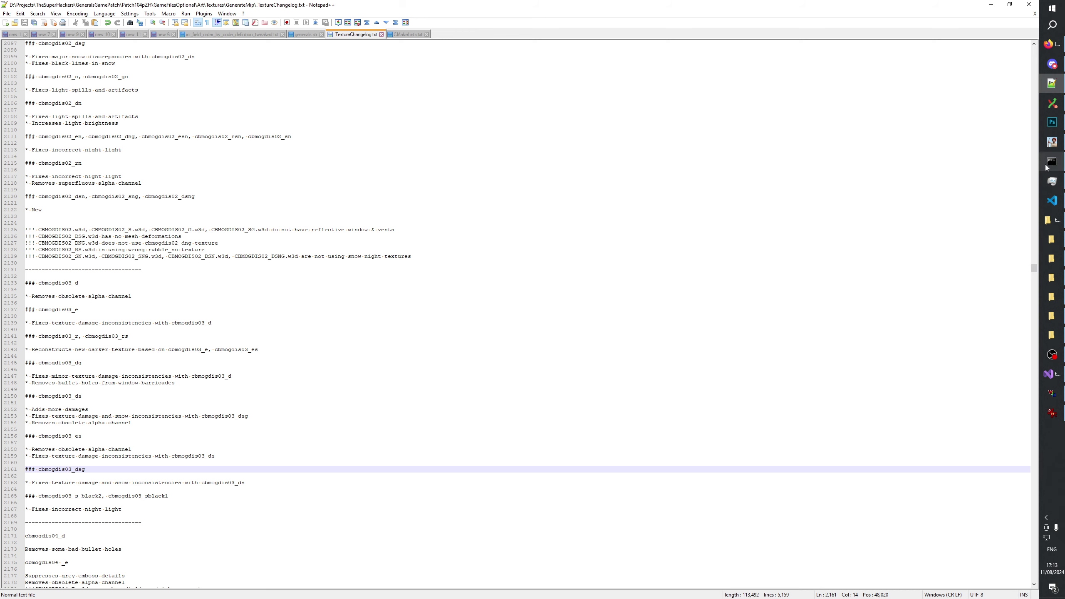
# Switch to the GenerateMip folder in File Explorer and select the cbmogdis03 PSD files dg, ds, dsg, e, es, r and rs
pyautogui.click(1053, 239)
pyautogui.click(1053, 258)
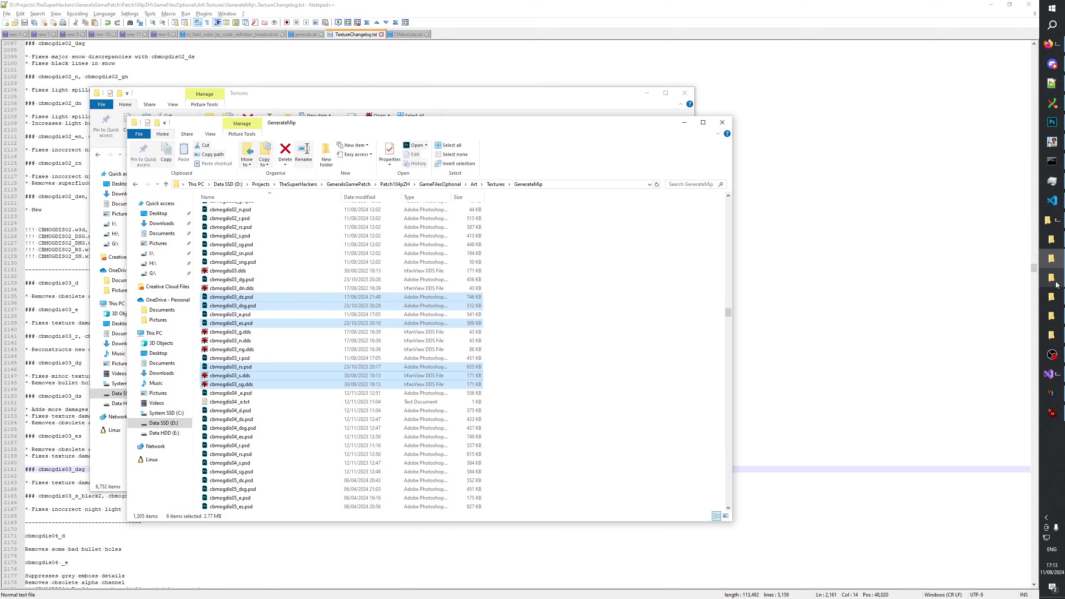
pyautogui.click(251, 393)
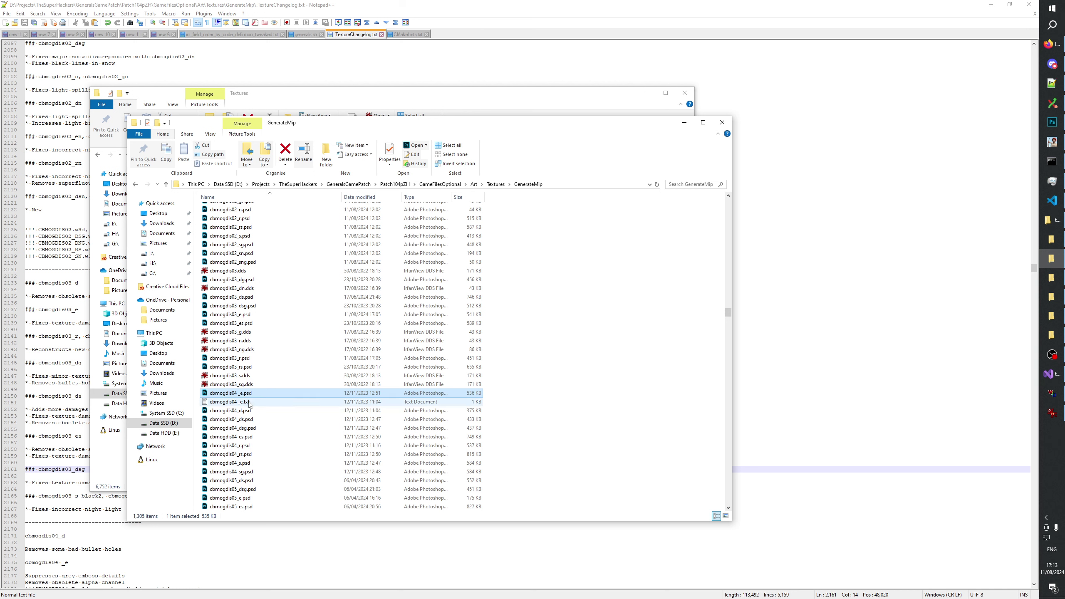
pyautogui.click(243, 368)
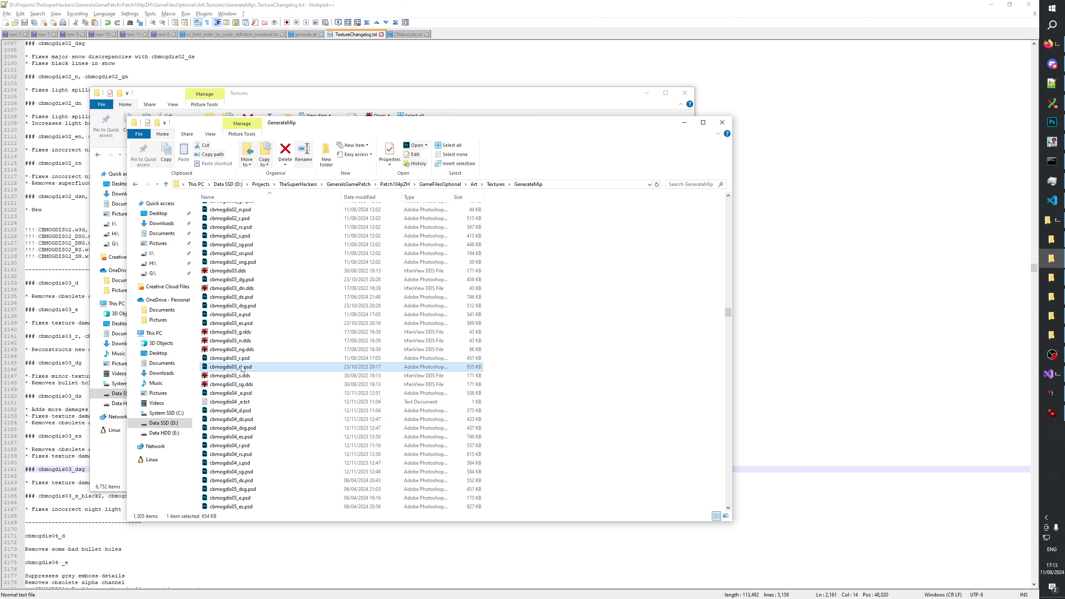
pyautogui.keyDown('ctrl'); pyautogui.click(236, 358); pyautogui.keyUp('ctrl')
pyautogui.keyDown('ctrl'); pyautogui.click(240, 323); pyautogui.keyUp('ctrl')
pyautogui.keyDown('ctrl'); pyautogui.click(243, 314); pyautogui.keyUp('ctrl')
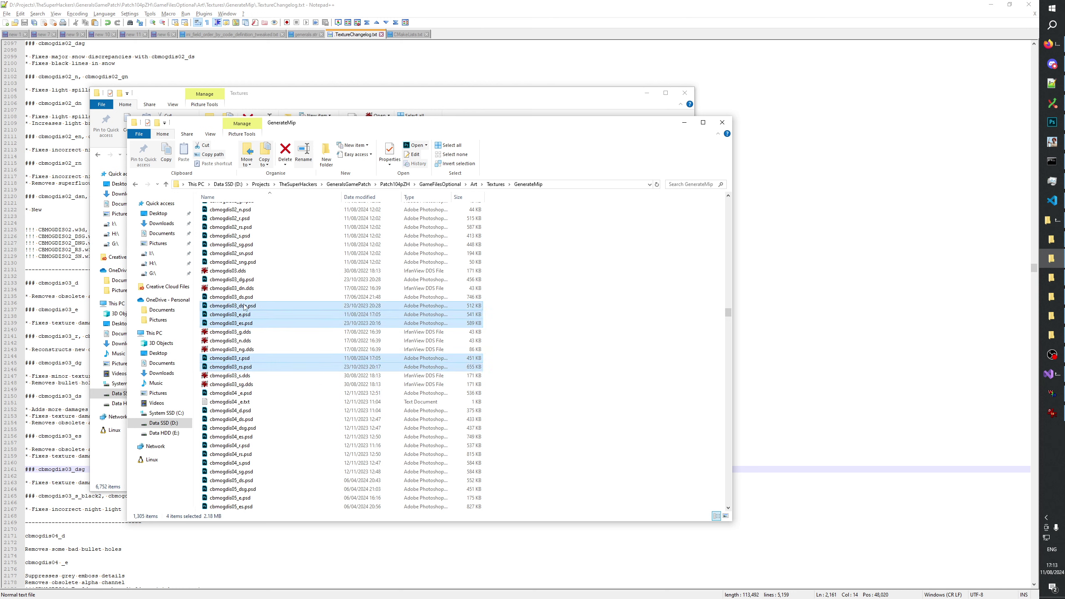
pyautogui.keyDown('ctrl'); pyautogui.click(246, 306); pyautogui.keyUp('ctrl')
pyautogui.keyDown('ctrl'); pyautogui.click(246, 280); pyautogui.keyUp('ctrl')
pyautogui.keyDown('ctrl'); pyautogui.click(434, 297); pyautogui.keyUp('ctrl')
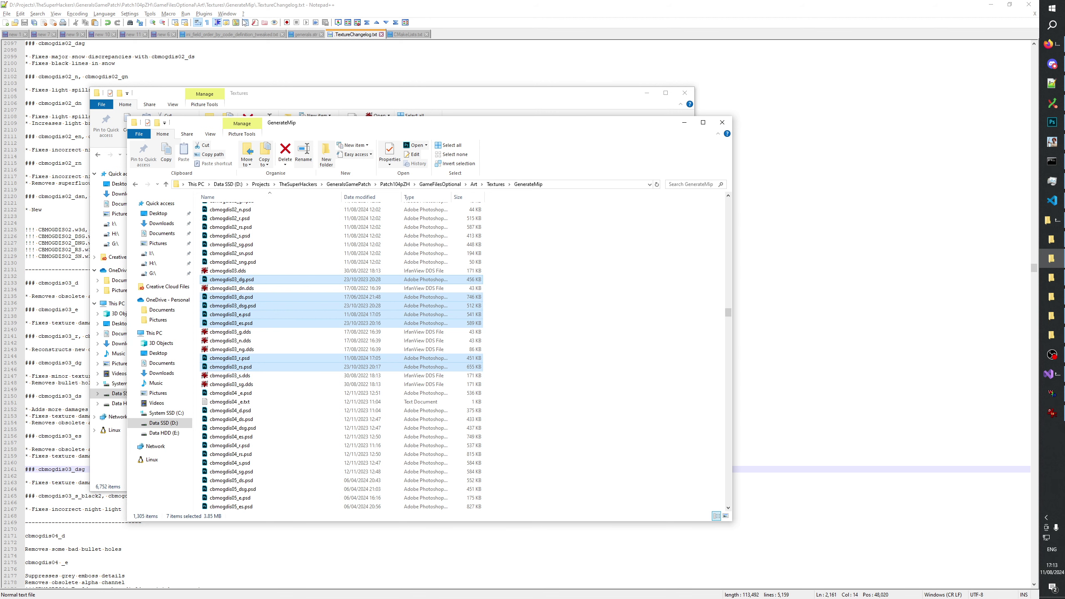
# Compare the selected cbmogdis03 files with the changelog entries and select the cbmogdis03_d heading's name
pyautogui.hotkey('alt', 'Tab')
pyautogui.hotkey('alt', 'Tab')
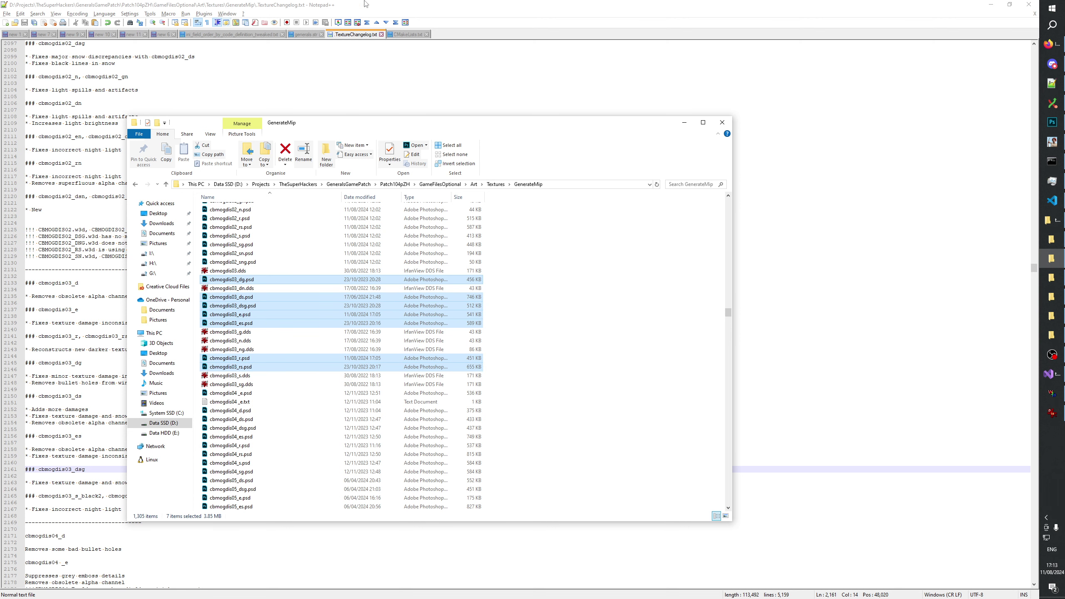
pyautogui.click(503, 3)
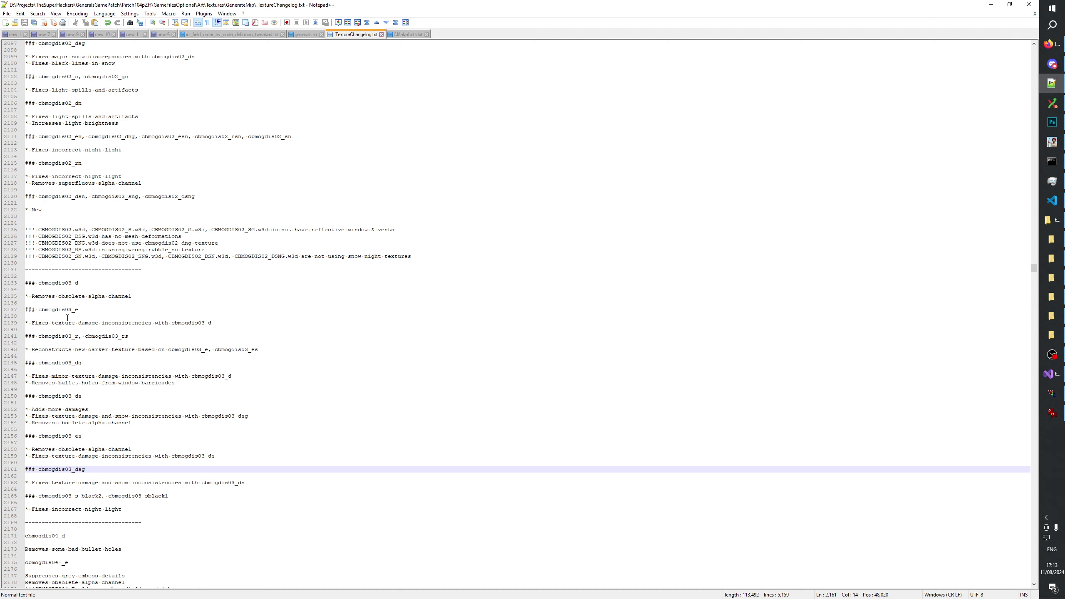
pyautogui.hotkey('alt', 'Tab')
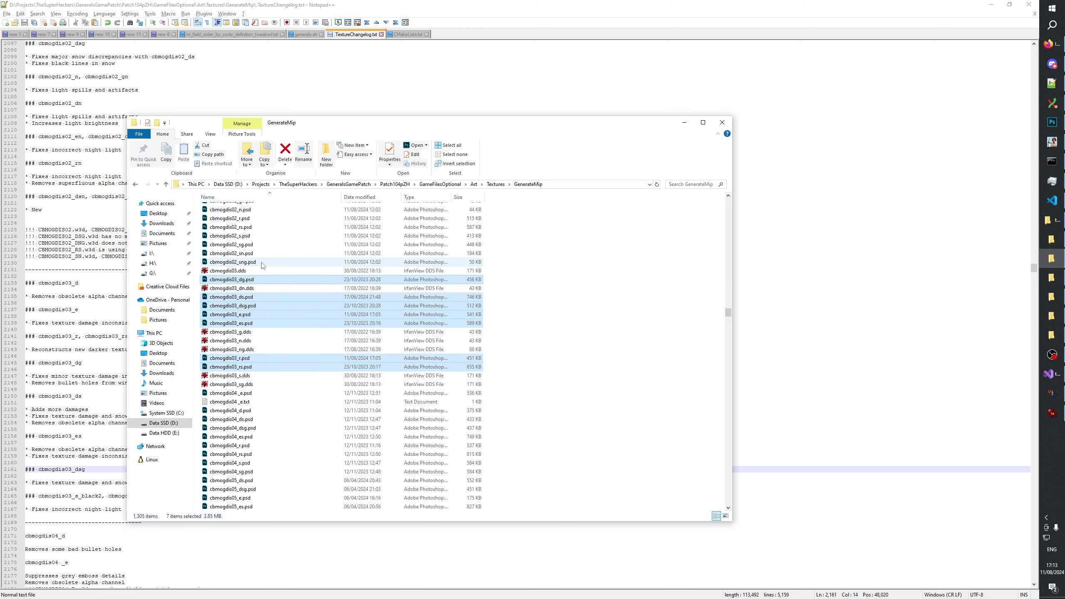
pyautogui.doubleClick(83, 283)
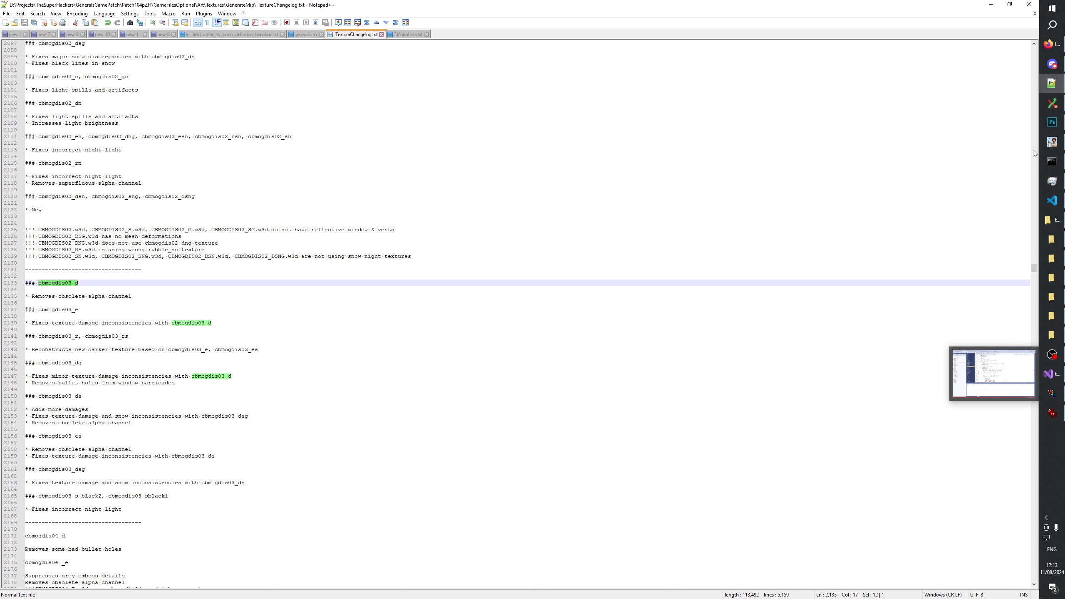
pyautogui.hotkey('alt', 'Tab')
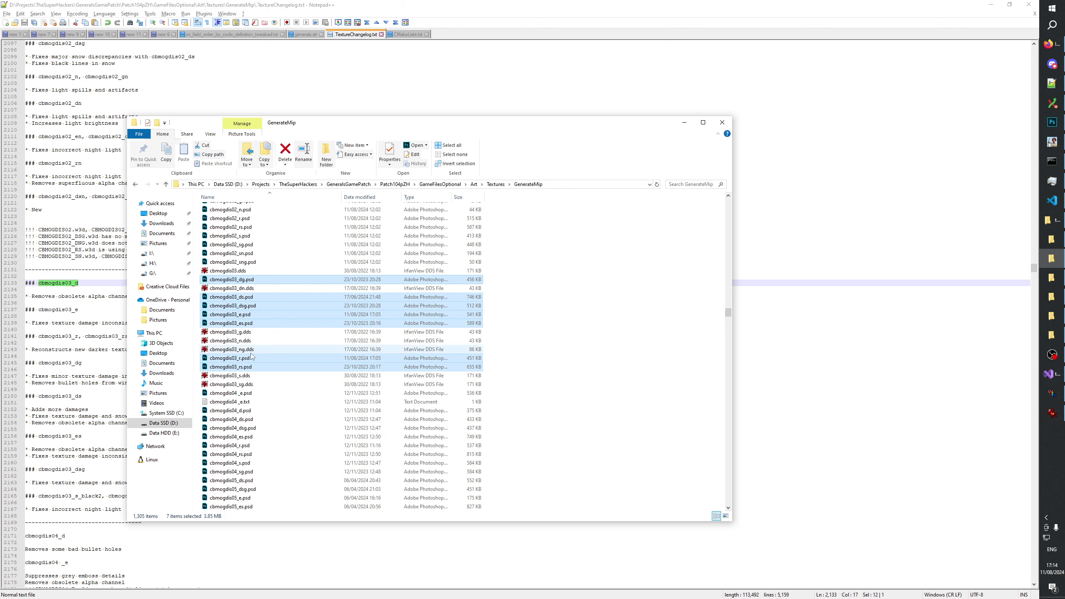
# Select the night textures cbmogdis03_n.dds, cbmogdis03_ng.dds and cbmogdis03_dn.dds in the GenerateMip folder
pyautogui.click(246, 385)
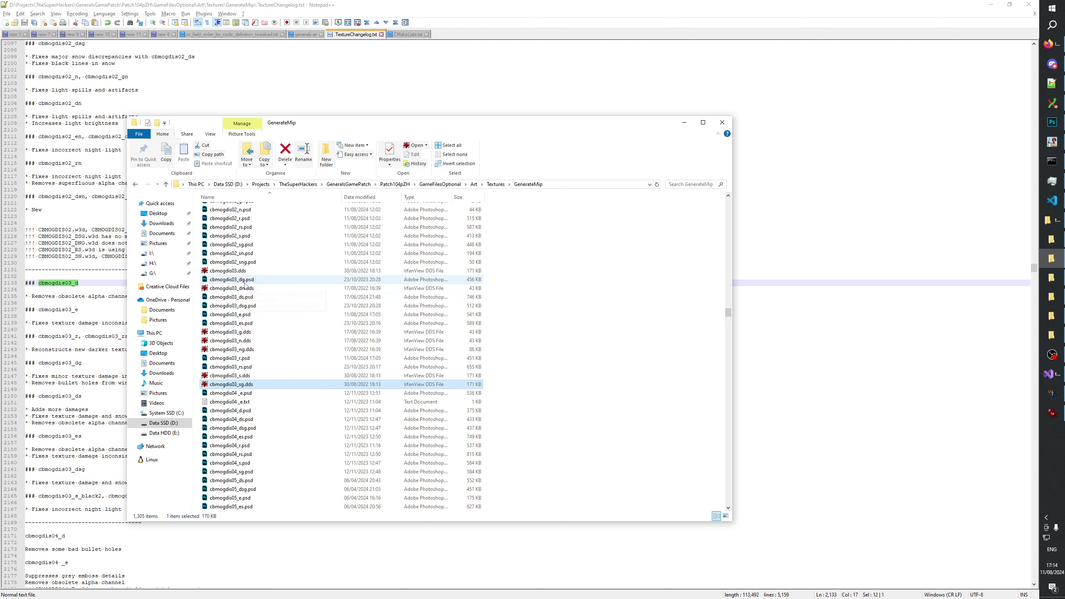
pyautogui.click(254, 342)
pyautogui.keyDown('shift'); pyautogui.click(248, 350); pyautogui.keyUp('shift')
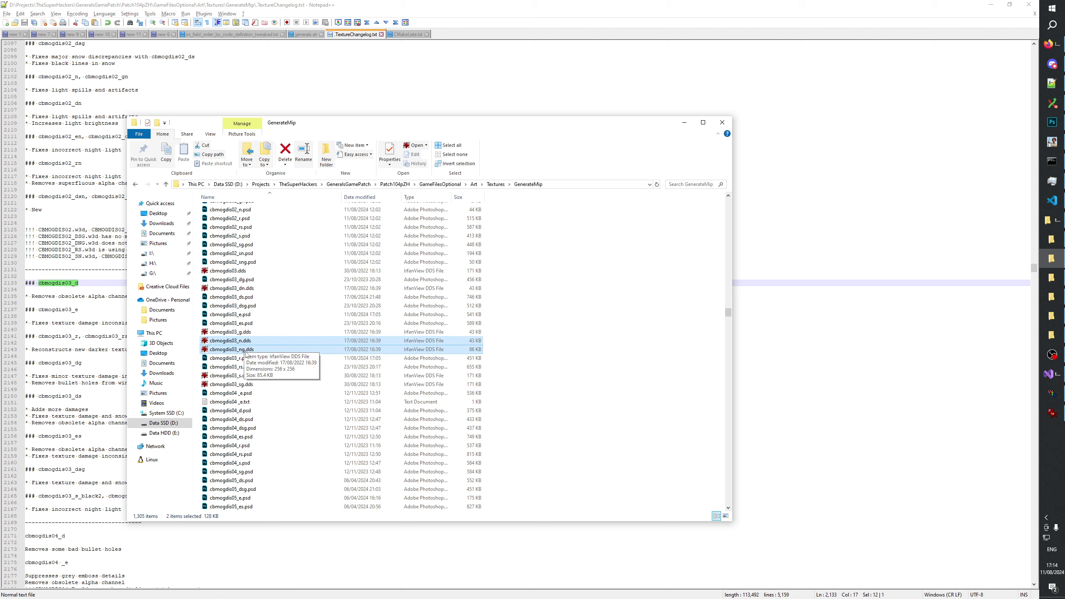
pyautogui.keyDown('ctrl'); pyautogui.click(269, 289); pyautogui.keyUp('ctrl')
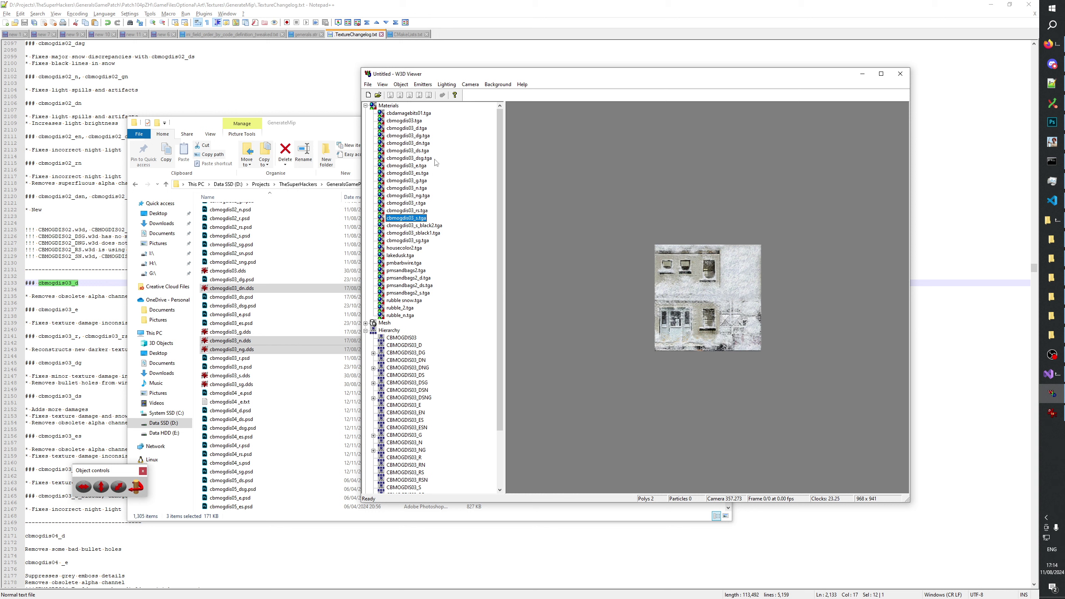
# Switch to W3D Viewer, display the CBMOGDIS03_DNG model and examine its night window lights from several sides
pyautogui.scroll(-3, 426, 189)
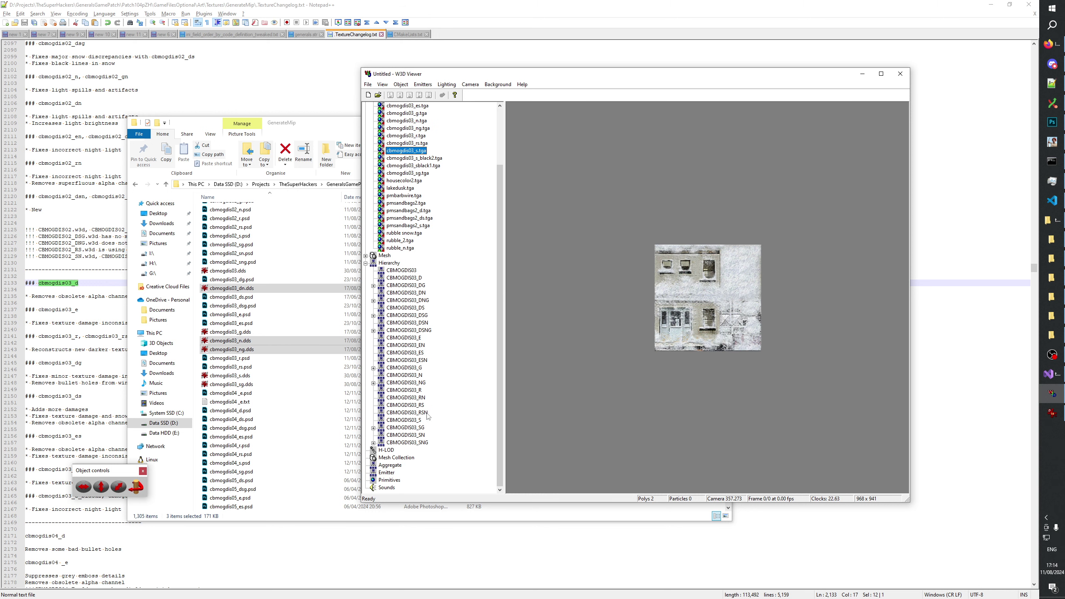
pyautogui.click(421, 301)
pyautogui.scroll(2, 677, 318)
pyautogui.moveTo(677, 318)
pyautogui.mouseDown()
pyautogui.moveTo(694, 320)
pyautogui.moveTo(696, 333)
pyautogui.moveTo(642, 336)
pyautogui.moveTo(645, 320)
pyautogui.moveTo(670, 323)
pyautogui.moveTo(592, 319)
pyautogui.mouseUp()
pyautogui.scroll(4, 694, 319)
pyautogui.scroll(3, 696, 333)
pyautogui.scroll(-3, 687, 331)
pyautogui.moveTo(657, 314); pyautogui.dragTo(727, 311)
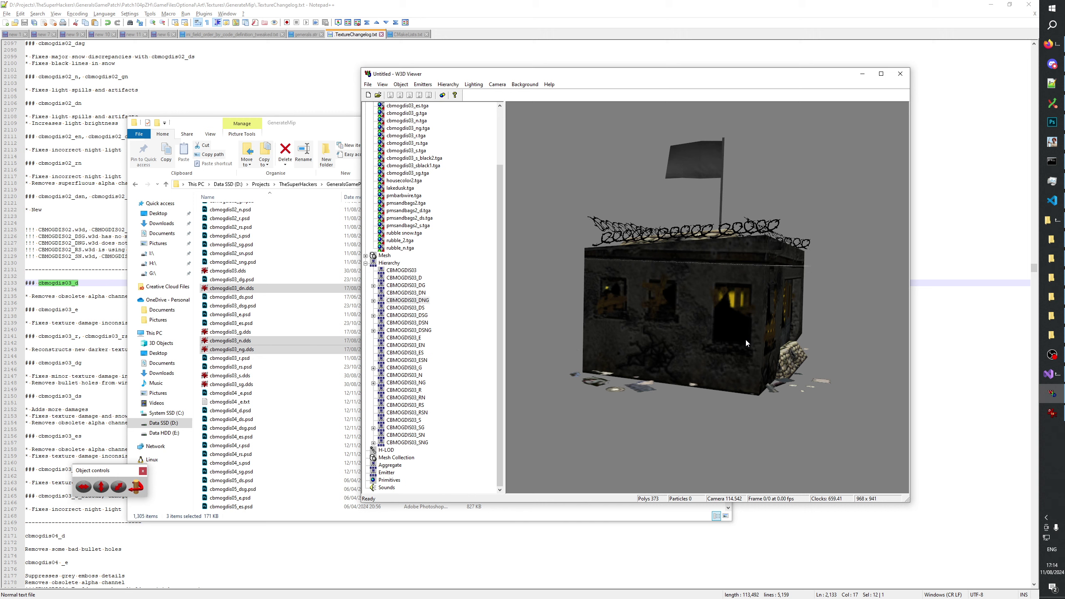
pyautogui.moveTo(746, 339); pyautogui.dragTo(606, 334)
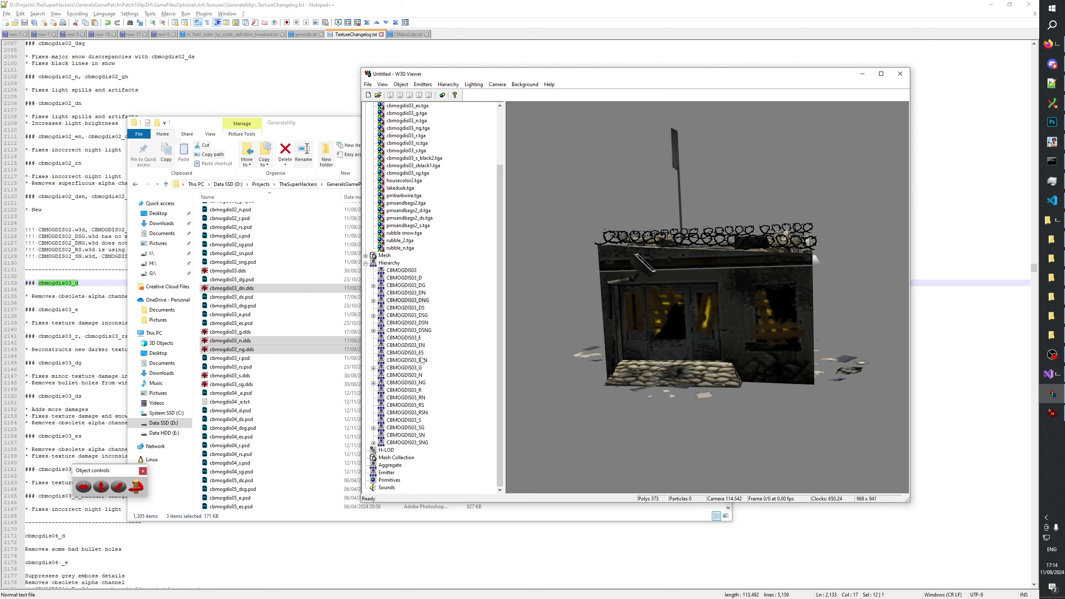
# Display the CBMOGDIS03_DN model and examine its lit windows from all sides, both up close and from a distance
pyautogui.click(417, 297)
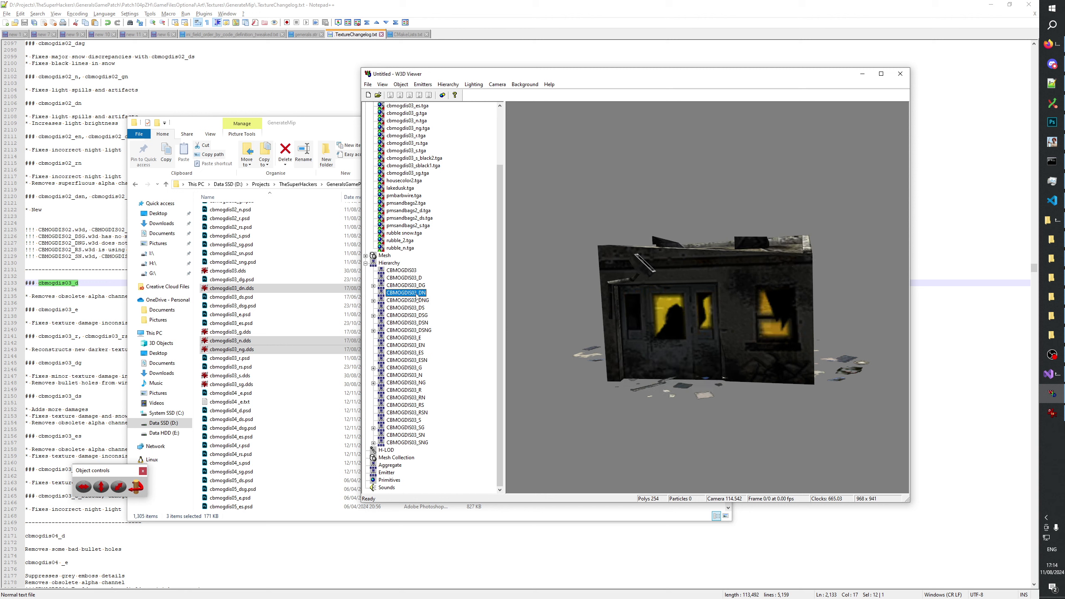
pyautogui.moveTo(656, 328); pyautogui.dragTo(783, 288)
pyautogui.moveTo(670, 332); pyautogui.dragTo(602, 322)
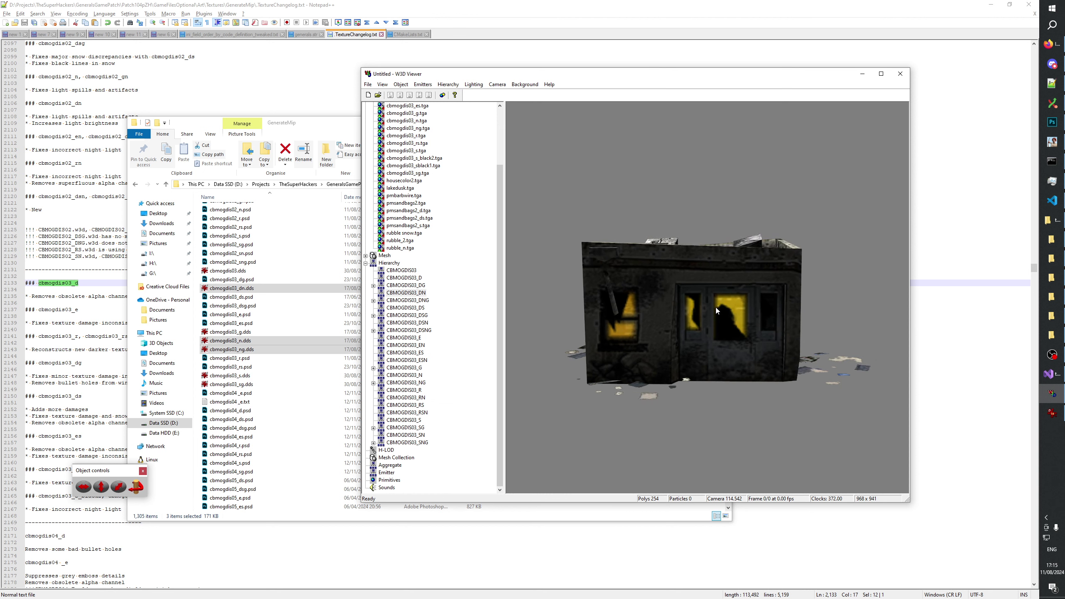
pyautogui.moveTo(745, 336); pyautogui.dragTo(730, 328)
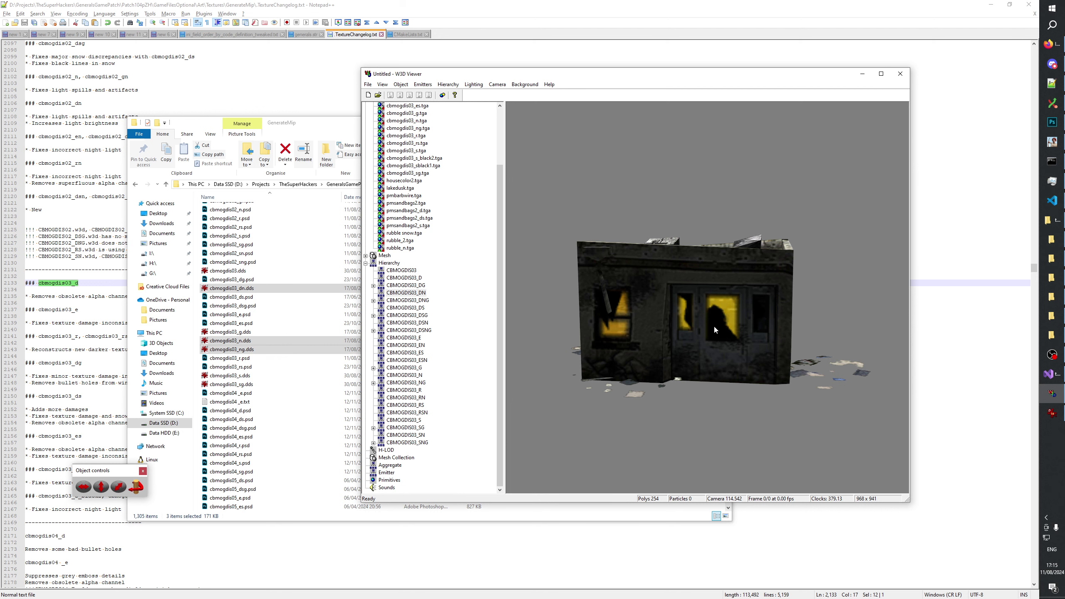
pyautogui.moveTo(714, 325); pyautogui.dragTo(677, 308)
pyautogui.moveTo(610, 325); pyautogui.dragTo(741, 314)
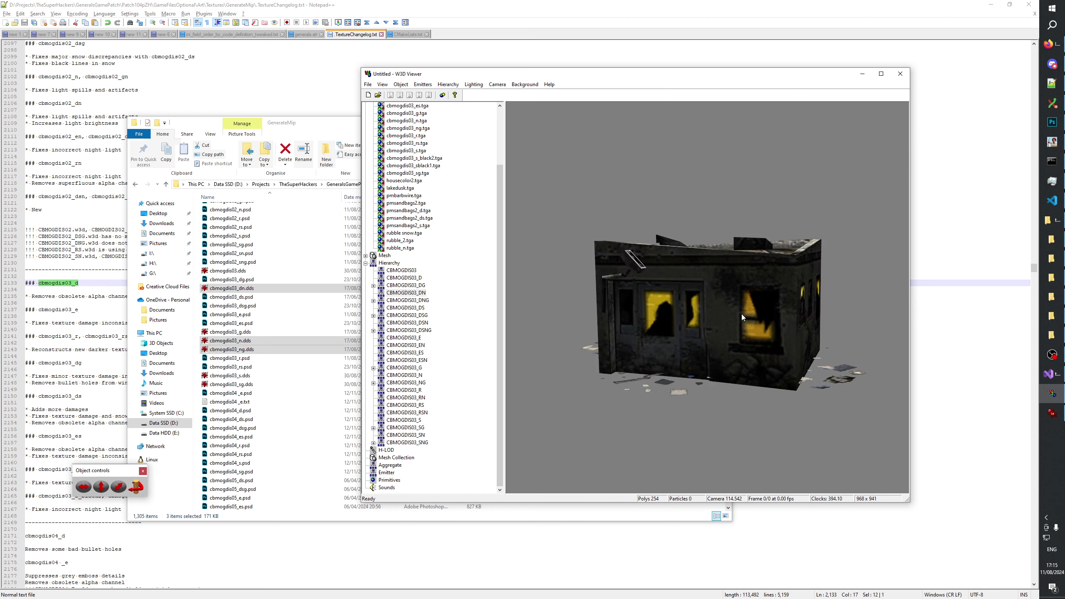
pyautogui.moveTo(677, 334); pyautogui.dragTo(708, 330)
pyautogui.scroll(-5, 646, 343)
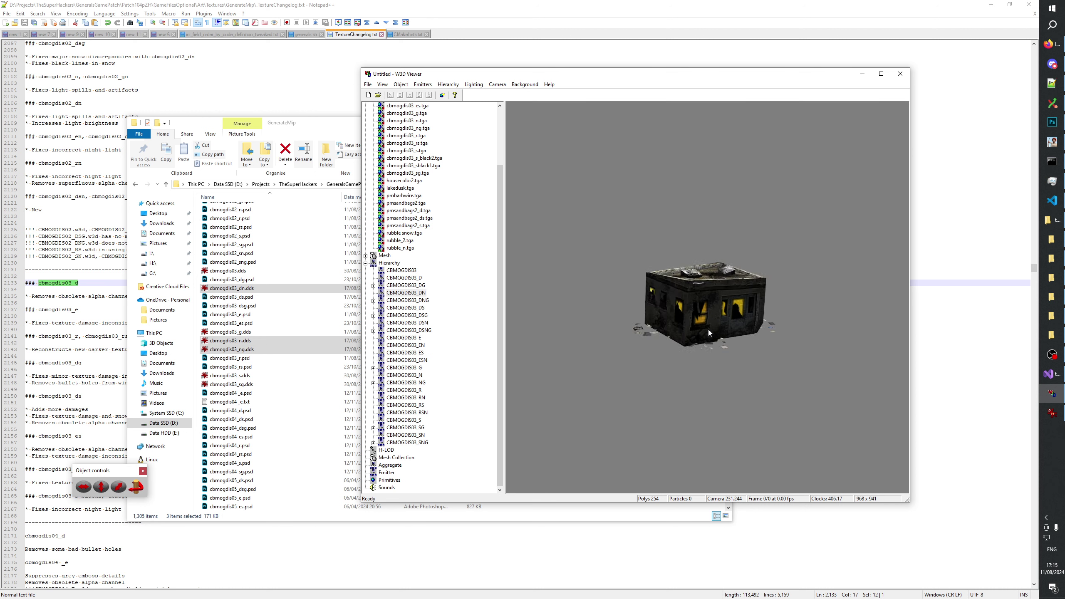
pyautogui.scroll(-10, 708, 330)
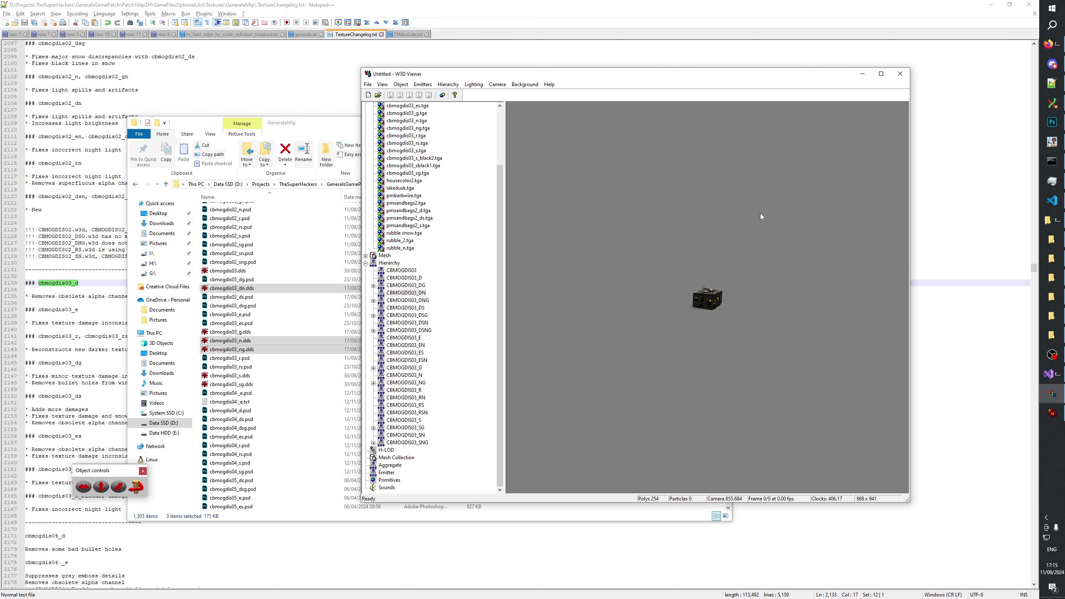
pyautogui.moveTo(760, 213); pyautogui.dragTo(713, 296)
pyautogui.scroll(5, 716, 311)
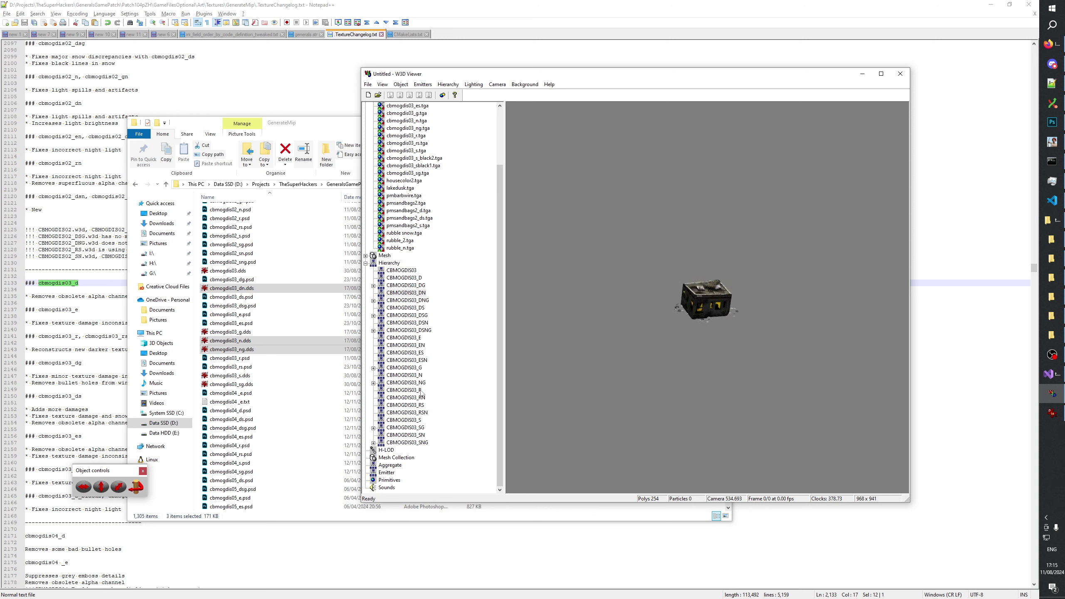
# Display the CBMOGDIS03_N model and examine the light in its windows and door up close
pyautogui.click(424, 377)
pyautogui.moveTo(736, 314); pyautogui.dragTo(664, 315)
pyautogui.scroll(5, 680, 328)
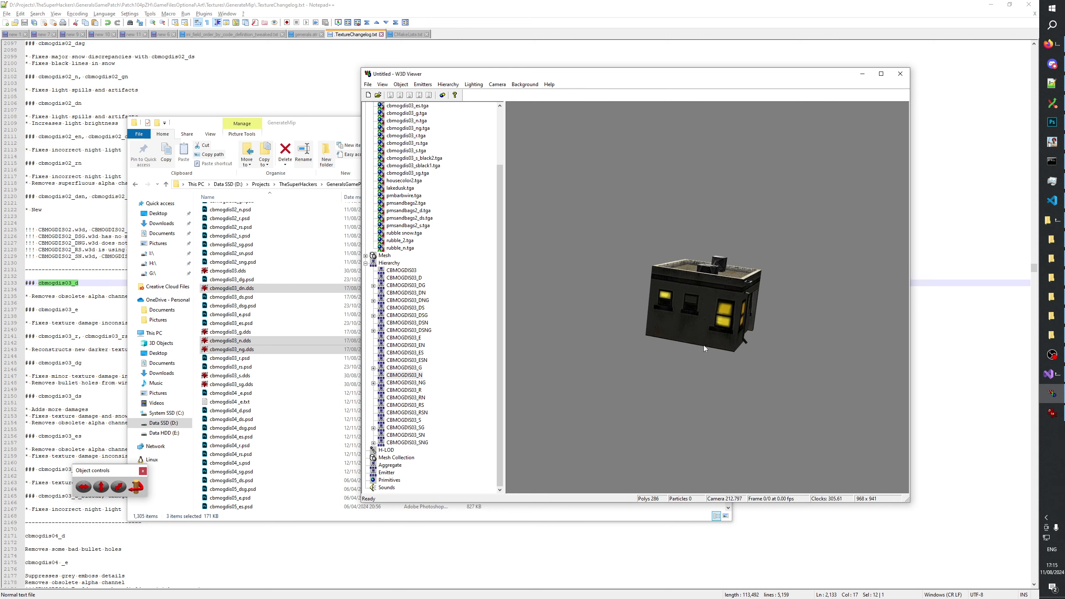
pyautogui.moveTo(705, 347)
pyautogui.mouseDown()
pyautogui.moveTo(713, 328)
pyautogui.moveTo(721, 340)
pyautogui.moveTo(765, 334)
pyautogui.moveTo(713, 325)
pyautogui.moveTo(749, 324)
pyautogui.moveTo(728, 343)
pyautogui.moveTo(850, 328)
pyautogui.moveTo(752, 328)
pyautogui.moveTo(739, 349)
pyautogui.moveTo(631, 368)
pyautogui.moveTo(631, 342)
pyautogui.moveTo(819, 329)
pyautogui.moveTo(787, 345)
pyautogui.moveTo(715, 335)
pyautogui.moveTo(695, 386)
pyautogui.moveTo(709, 349)
pyautogui.mouseUp()
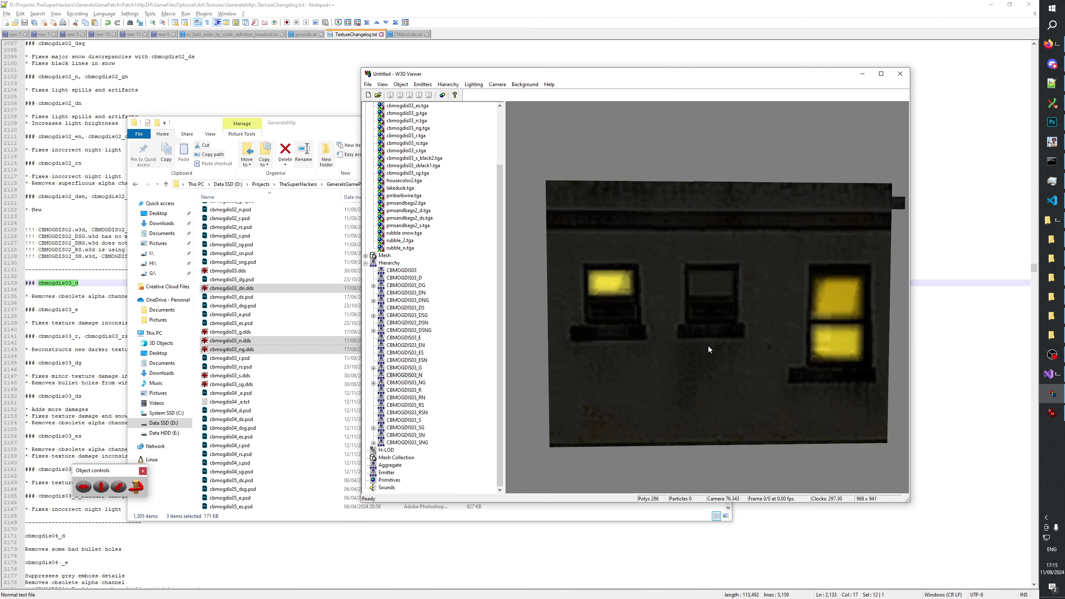
pyautogui.moveTo(609, 283); pyautogui.dragTo(656, 299)
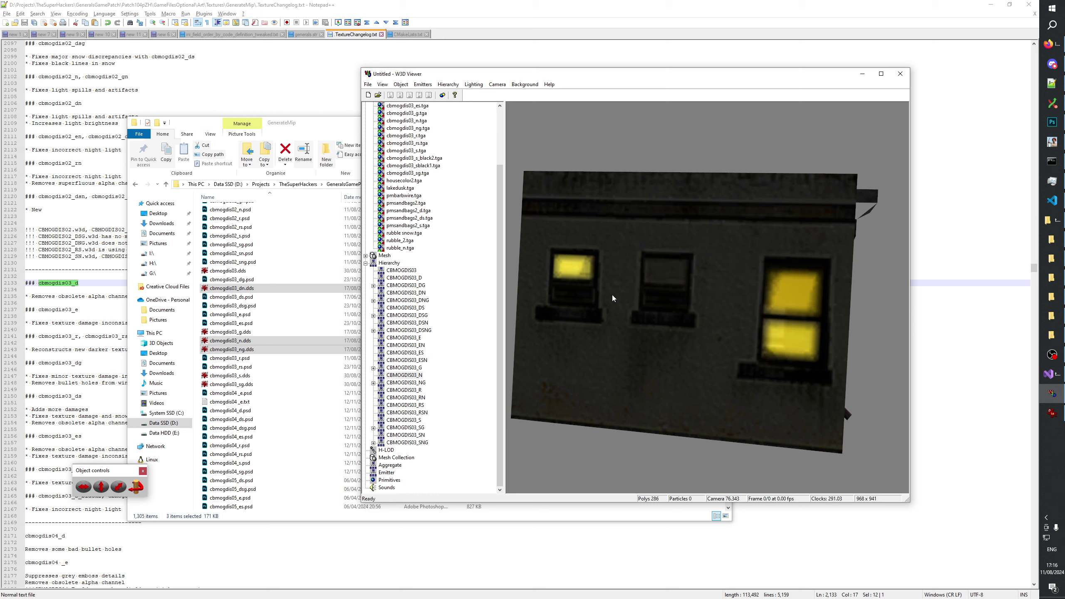
pyautogui.moveTo(575, 264); pyautogui.dragTo(607, 259)
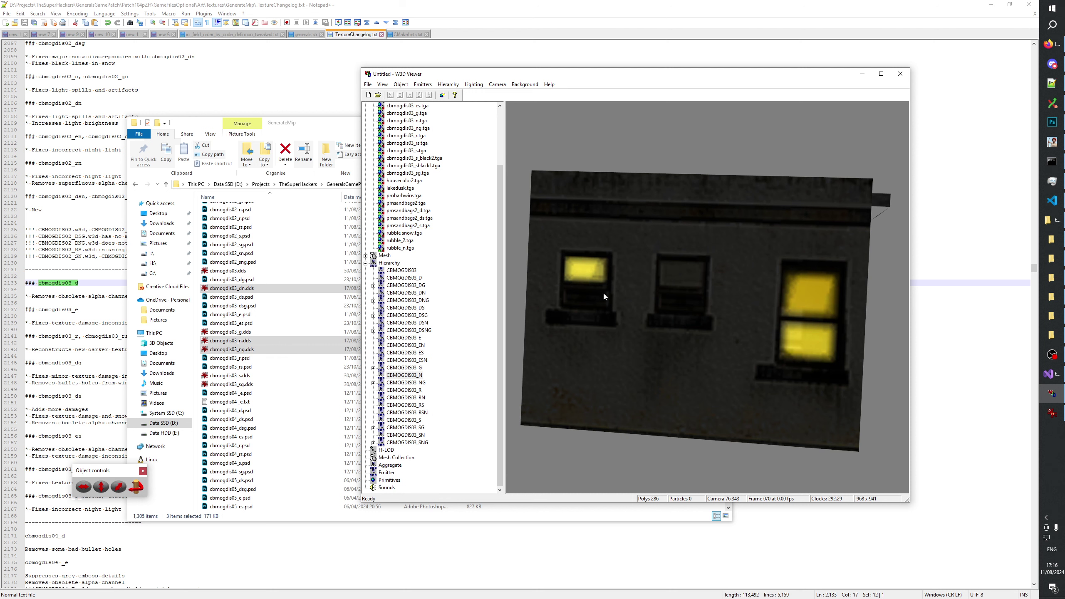
pyautogui.moveTo(613, 305); pyautogui.dragTo(710, 318)
pyautogui.moveTo(630, 355); pyautogui.dragTo(690, 320)
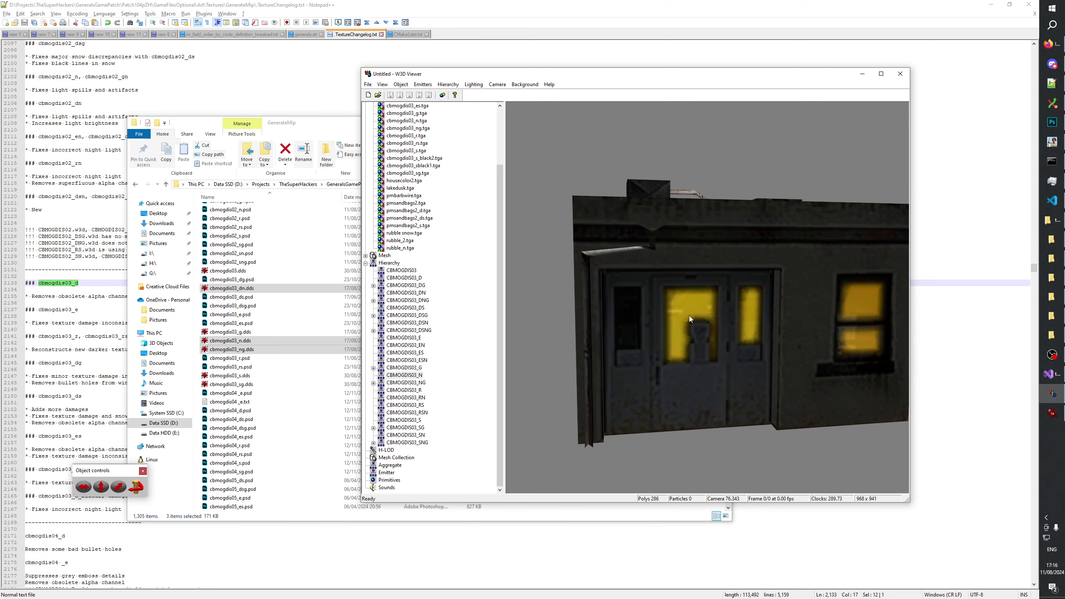
pyautogui.moveTo(749, 343); pyautogui.dragTo(651, 289)
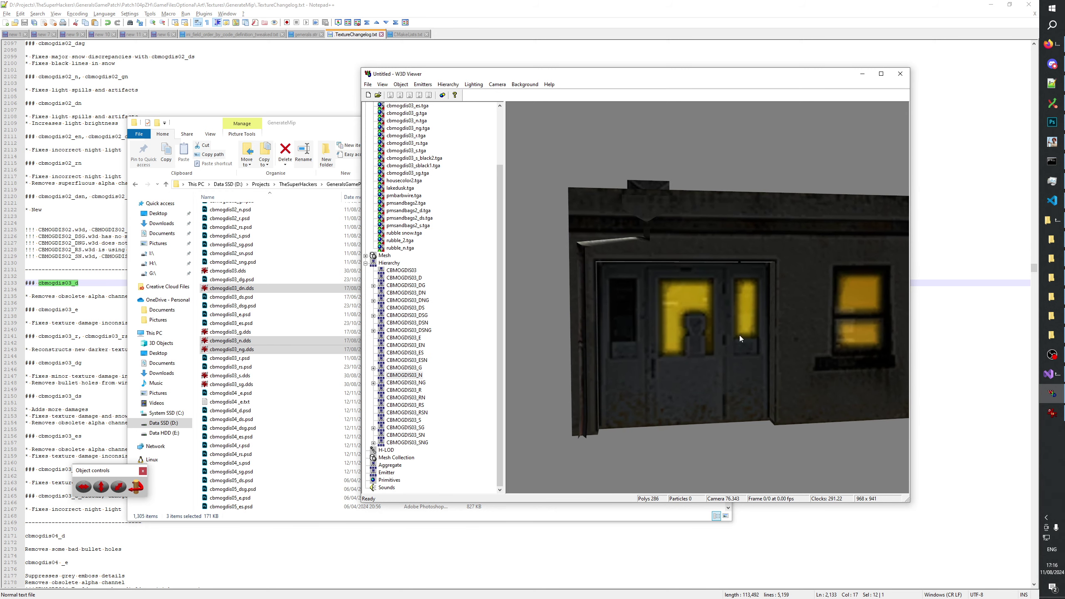
# Examine the lit windows of the CBMOGDIS03_N model from all sides, both up close and from a distance
pyautogui.moveTo(731, 279); pyautogui.dragTo(677, 327)
pyautogui.moveTo(675, 372); pyautogui.dragTo(763, 220)
pyautogui.moveTo(711, 296); pyautogui.dragTo(714, 346)
pyautogui.scroll(-5, 709, 315)
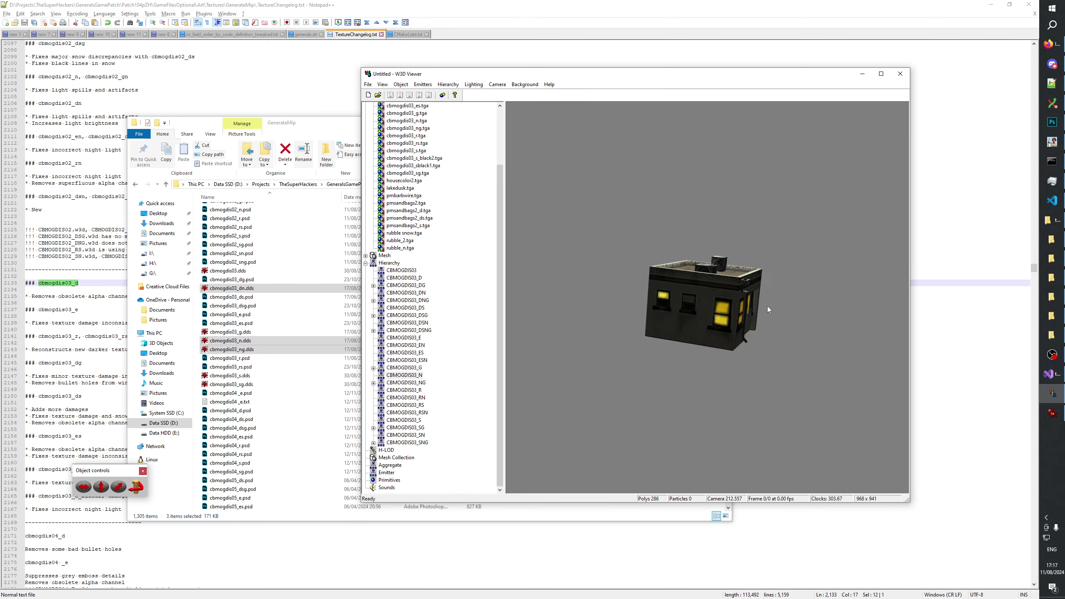
pyautogui.moveTo(768, 306); pyautogui.dragTo(693, 326)
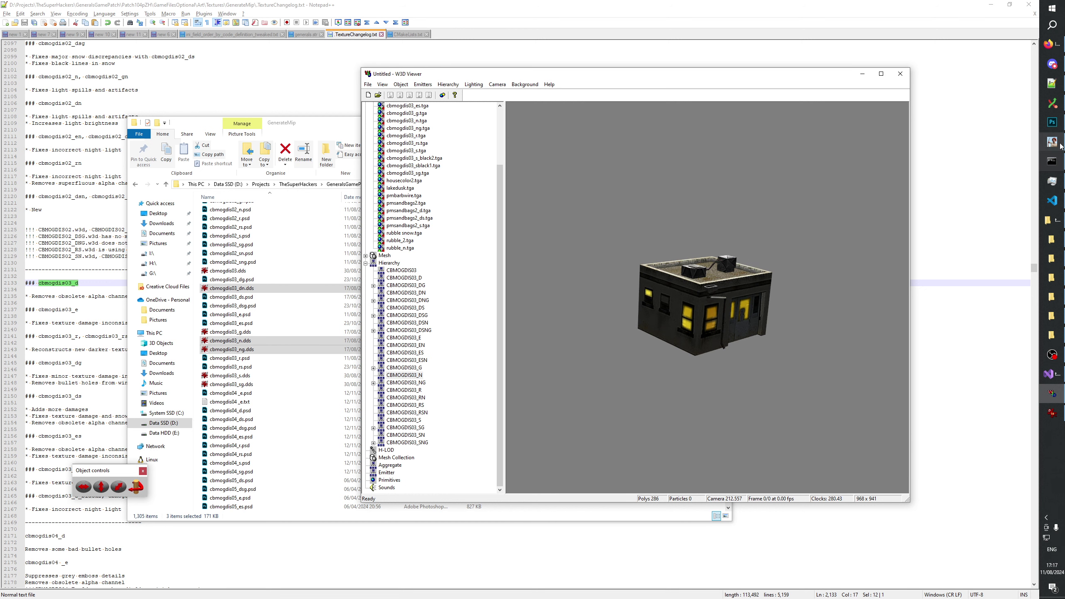
# Display the CBMOGDIS03_SN, CBMOGDIS03_DN and CBMOGDIS03_DNG models in turn and compare their window lights
pyautogui.click(420, 436)
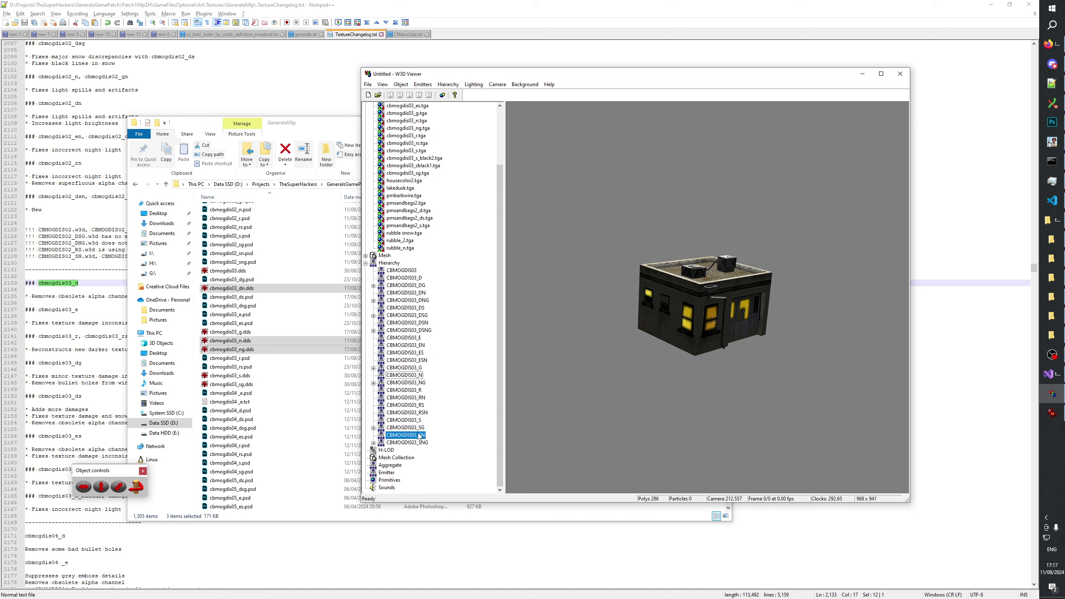
pyautogui.moveTo(688, 336)
pyautogui.mouseDown()
pyautogui.moveTo(679, 345)
pyautogui.moveTo(693, 335)
pyautogui.moveTo(675, 322)
pyautogui.moveTo(573, 325)
pyautogui.moveTo(744, 323)
pyautogui.moveTo(646, 325)
pyautogui.moveTo(678, 336)
pyautogui.moveTo(641, 325)
pyautogui.moveTo(668, 305)
pyautogui.moveTo(710, 339)
pyautogui.moveTo(652, 341)
pyautogui.moveTo(717, 340)
pyautogui.moveTo(645, 335)
pyautogui.moveTo(724, 335)
pyautogui.moveTo(673, 323)
pyautogui.moveTo(684, 306)
pyautogui.moveTo(576, 316)
pyautogui.moveTo(707, 327)
pyautogui.moveTo(692, 336)
pyautogui.mouseUp()
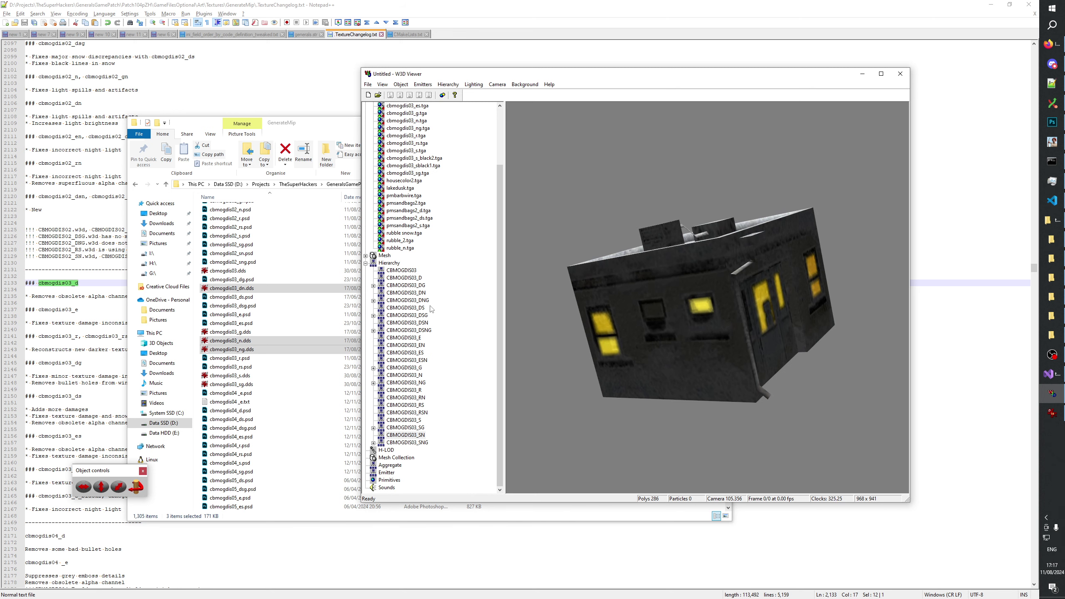
pyautogui.click(421, 293)
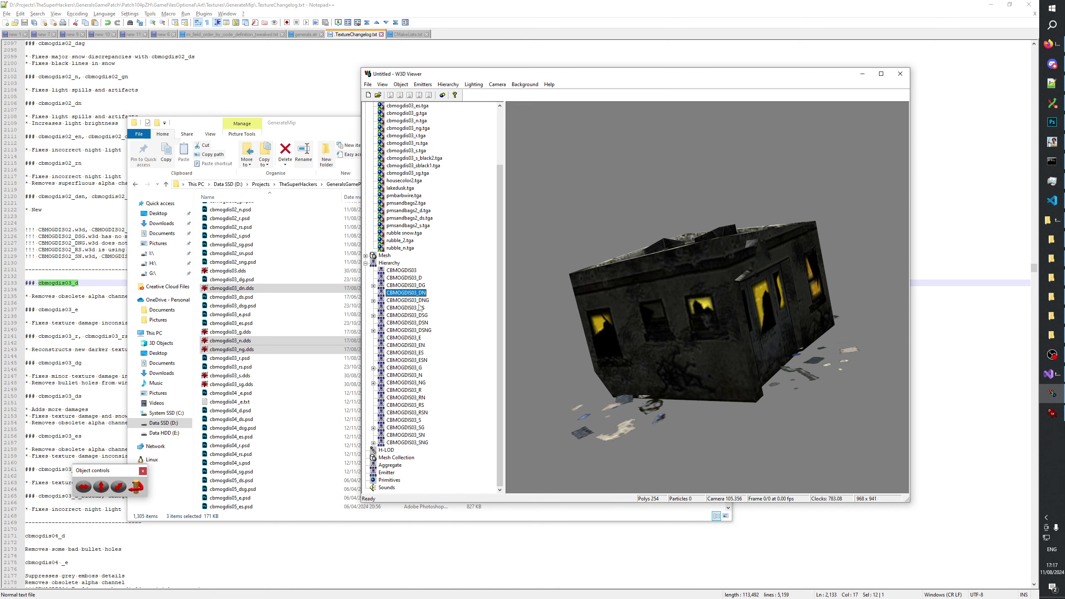
pyautogui.click(419, 301)
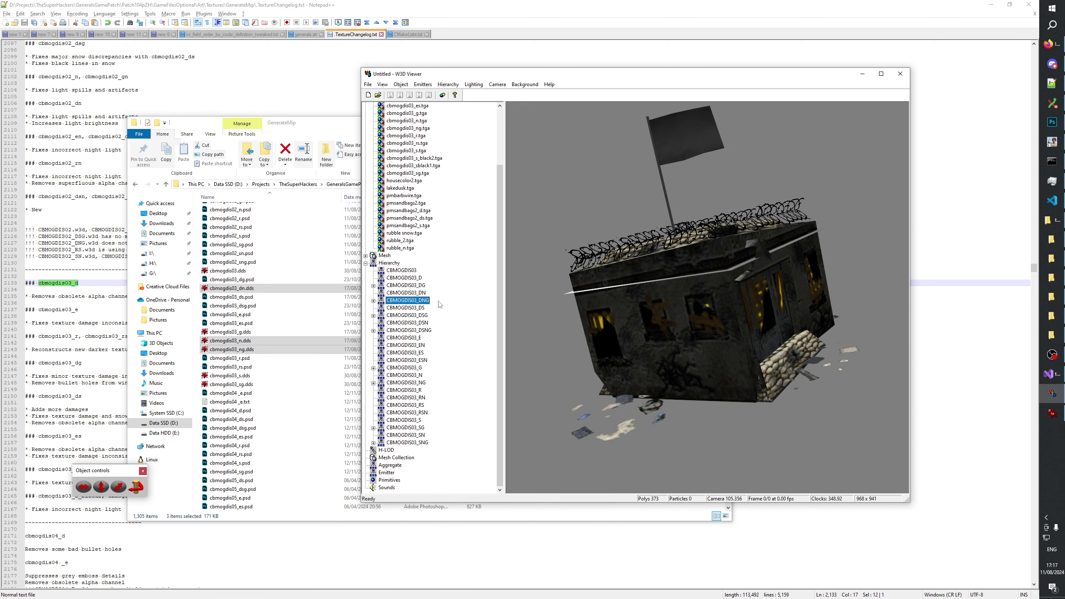
# Display the night textures cbmogdis03_dn.tga and cbmogdis03_ng.tga and compare their light shapes
pyautogui.scroll(3, 477, 305)
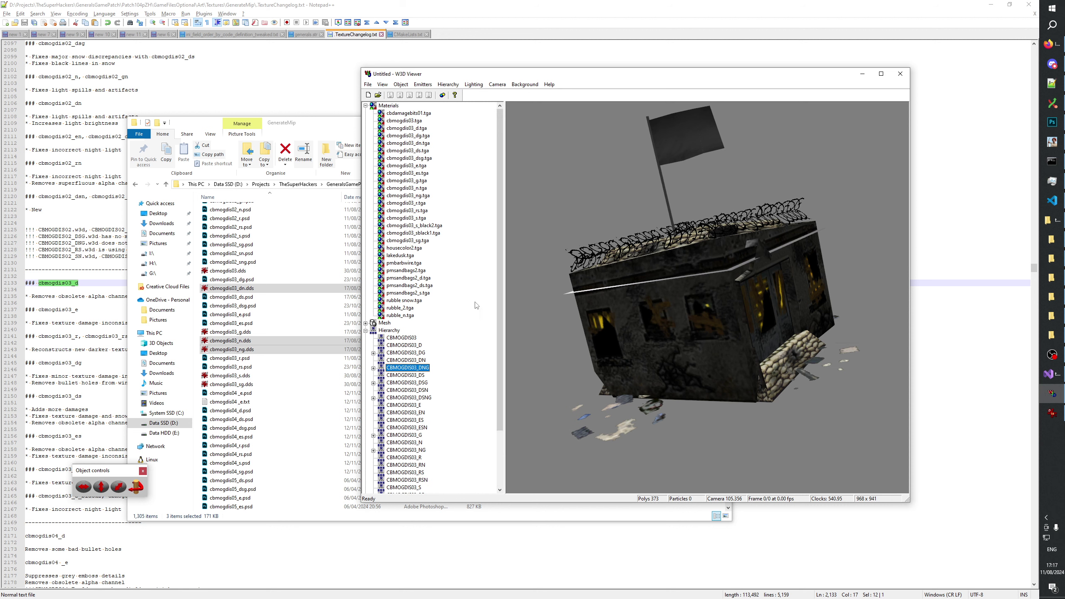
pyautogui.click(424, 144)
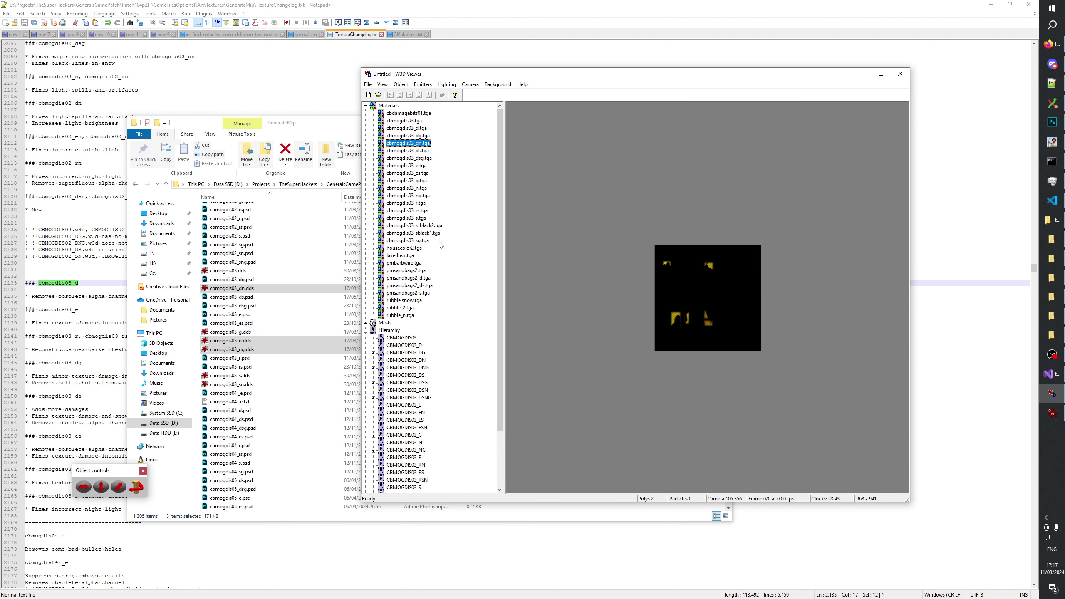
pyautogui.click(420, 196)
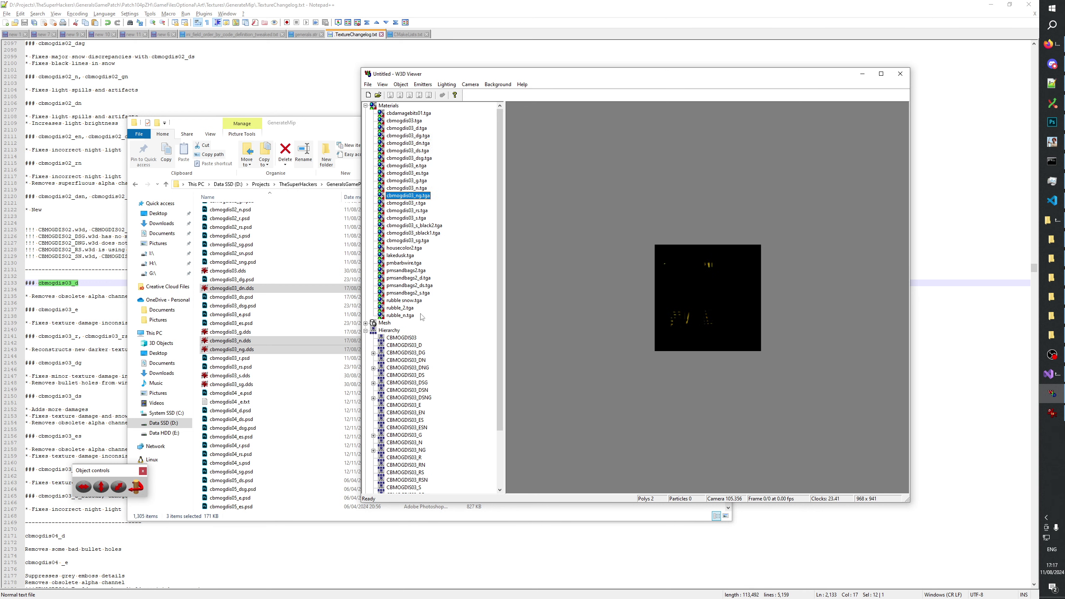
# Display the CBMOGDIS03_NG model and examine the light around its barricaded windows and door from several sides
pyautogui.scroll(-3, 421, 318)
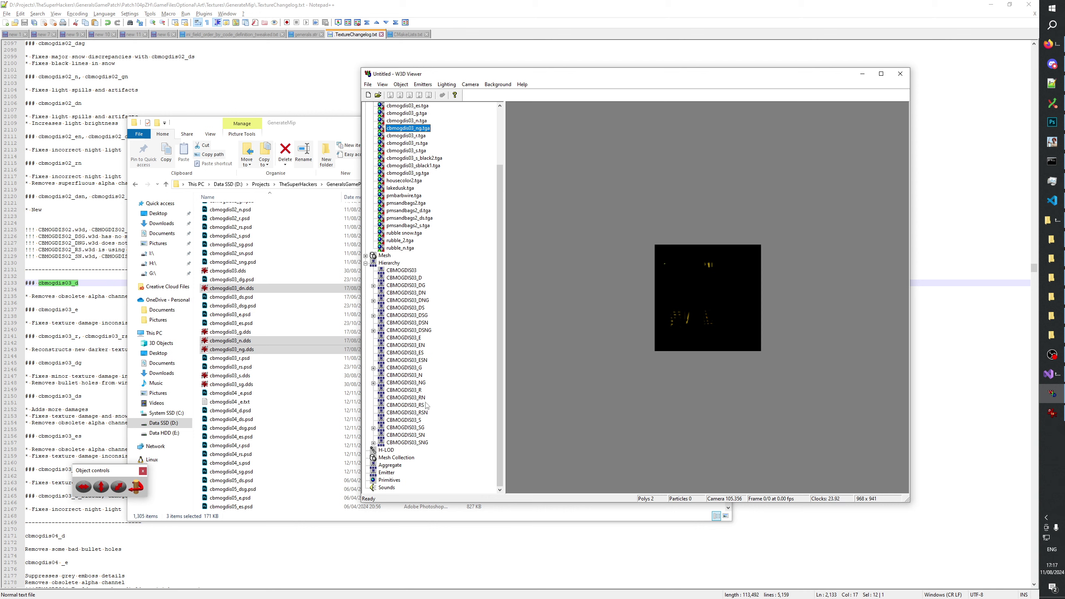
pyautogui.click(424, 383)
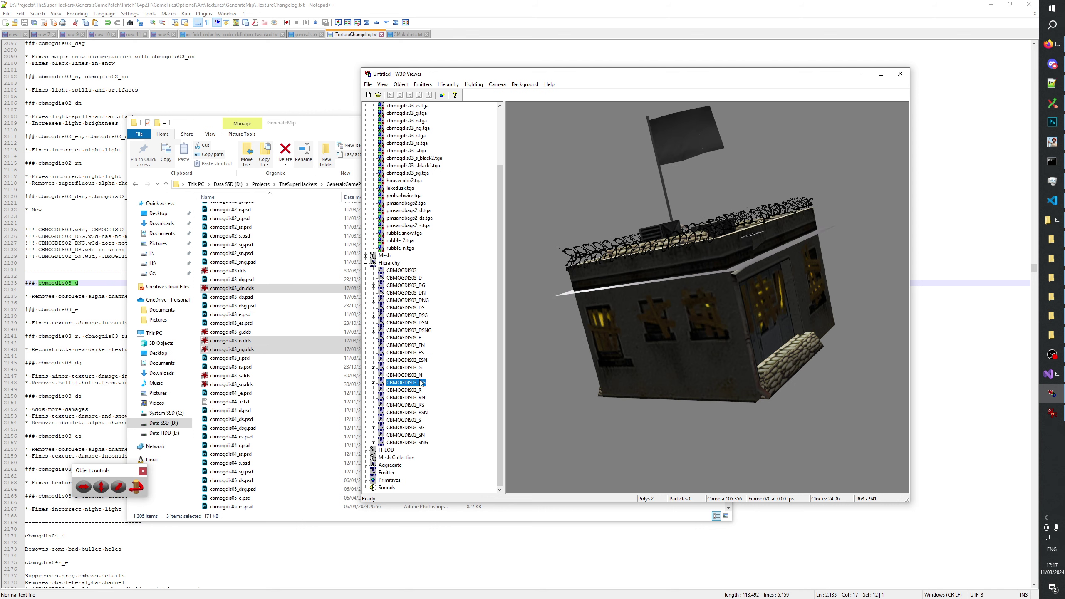
pyautogui.moveTo(621, 327); pyautogui.dragTo(720, 334)
pyautogui.moveTo(647, 323); pyautogui.dragTo(478, 345)
pyautogui.click(415, 382)
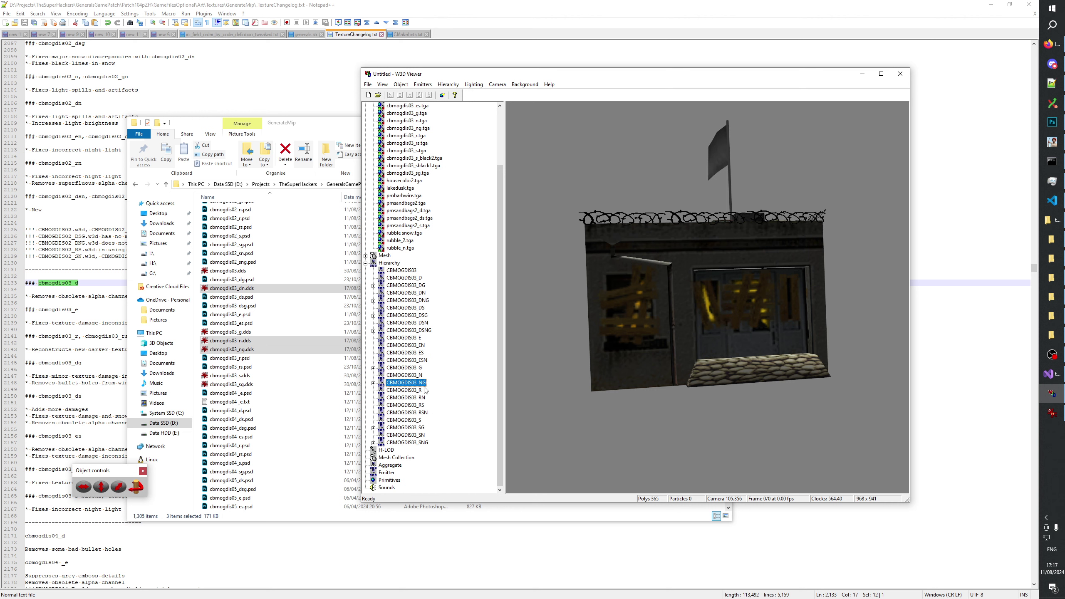
pyautogui.click(419, 383)
# Switch to Notepad++ and start a new ### heading with blank lines below the cbmogdis03_dsg entry in TextureChangelog.txt
pyautogui.click(1053, 83)
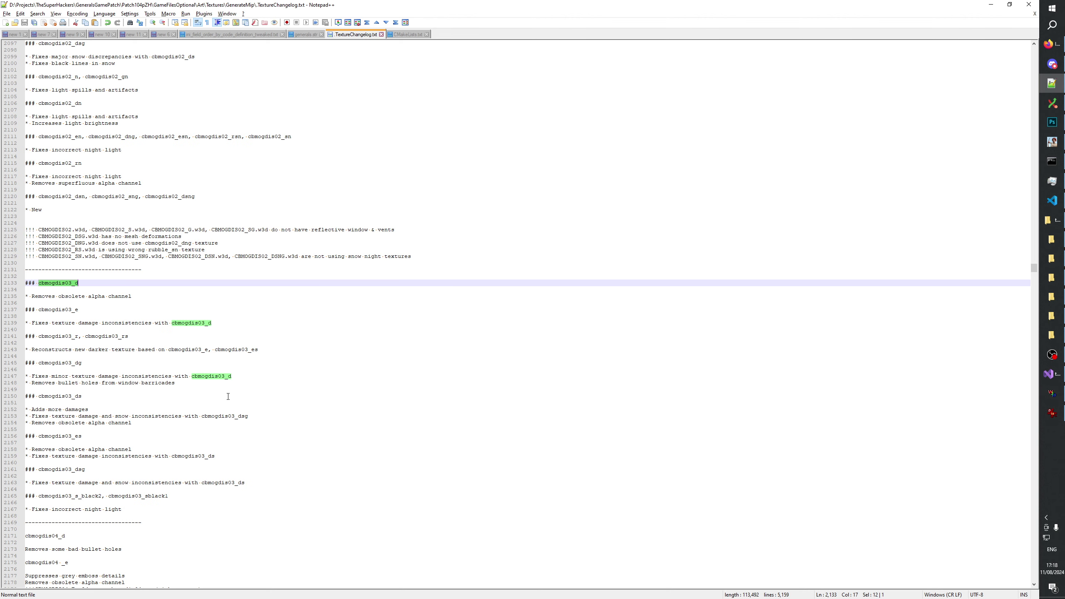
pyautogui.click(270, 482)
pyautogui.press('Return')
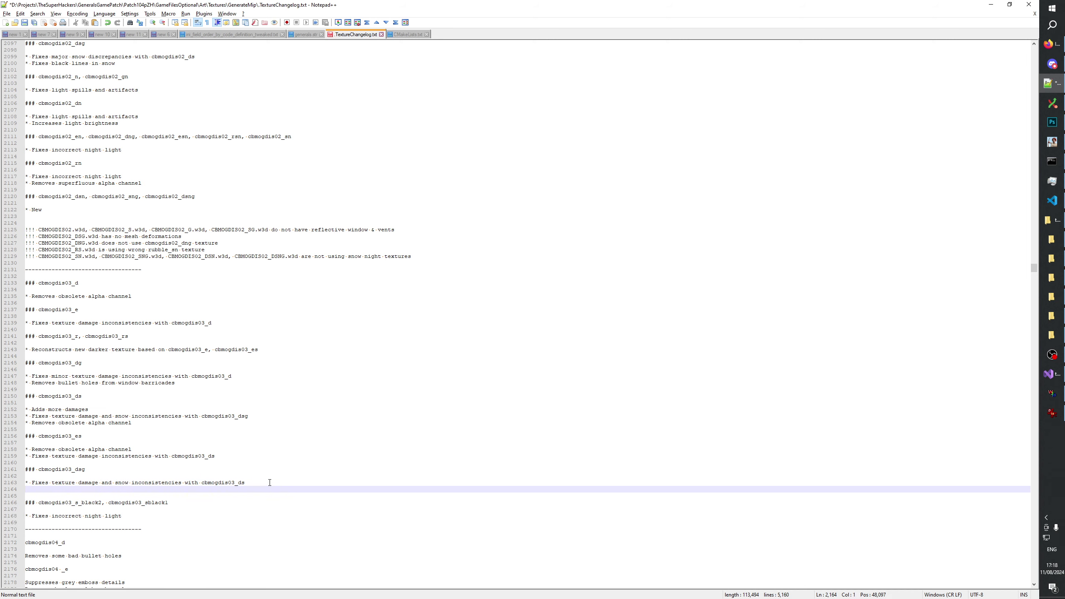
pyautogui.press('Return')
pyautogui.press('Return')
pyautogui.press('Return')
pyautogui.click(41, 502)
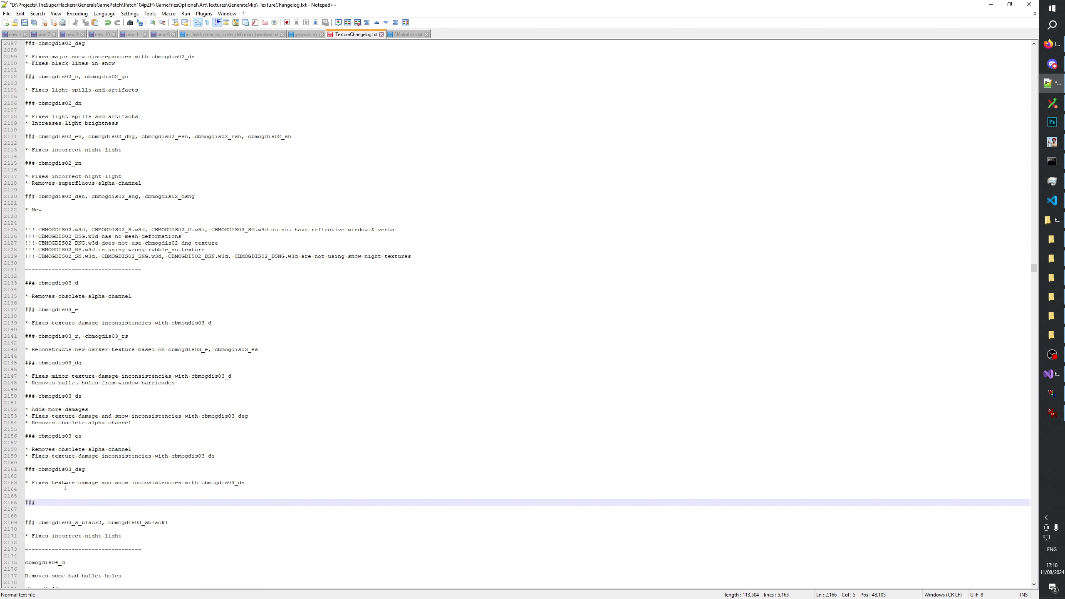
# Complete the new heading as cbmogdis03_ng, reusing the copied cbmogdis03_dsg name and changing its suffix
pyautogui.doubleClick(65, 470)
pyautogui.hotkey('ctrl', 'c')
pyautogui.click(63, 505)
pyautogui.hotkey('ctrl', 'v')
pyautogui.hotkey('alt', 'Tab')
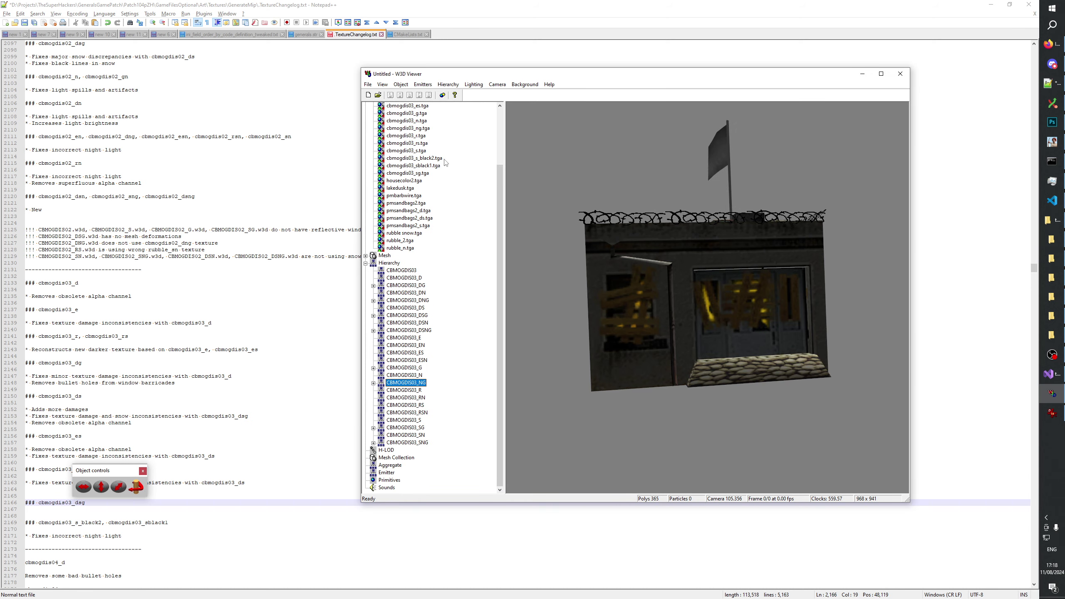
pyautogui.scroll(3, 446, 162)
pyautogui.click(96, 536)
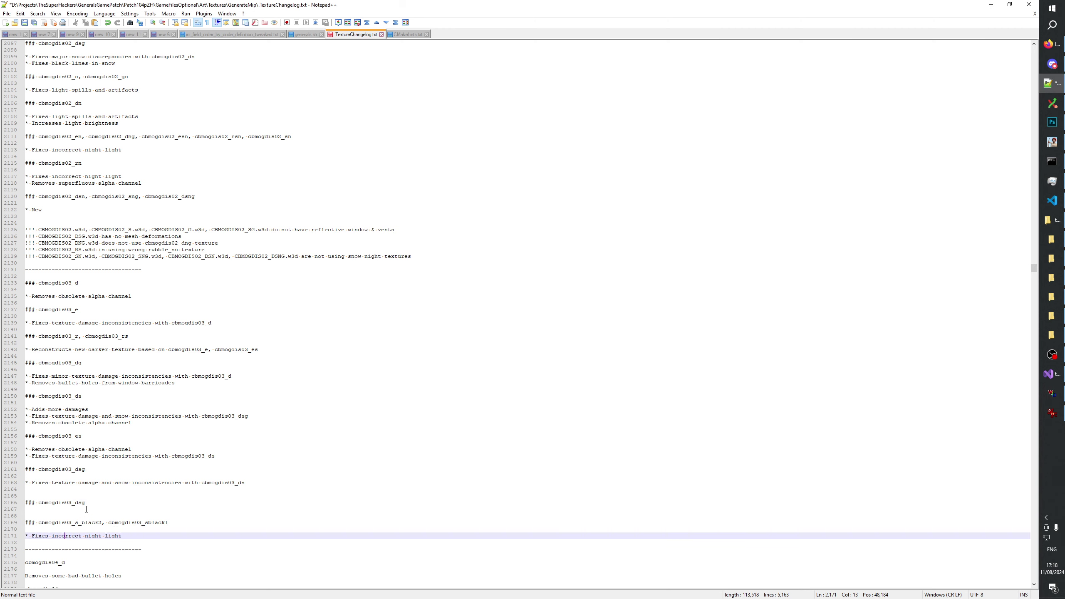
pyautogui.moveTo(86, 502); pyautogui.dragTo(76, 503)
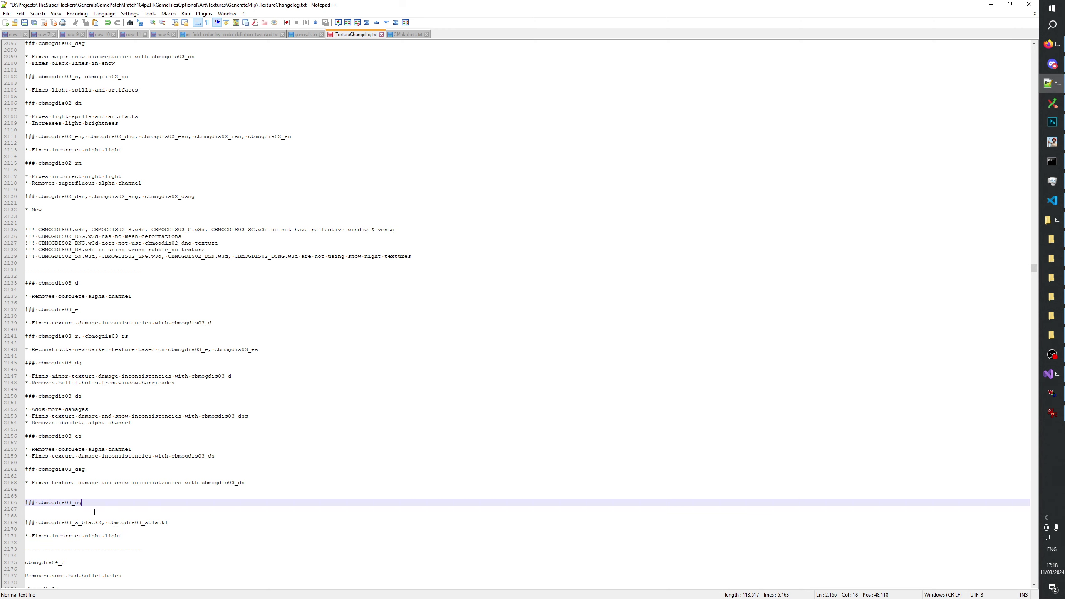
# Add the note "* Fixes broken window lights" under the cbmogdis03_ng heading
pyautogui.press('Return')
pyautogui.press('Return')
pyautogui.write('* Fixes ')
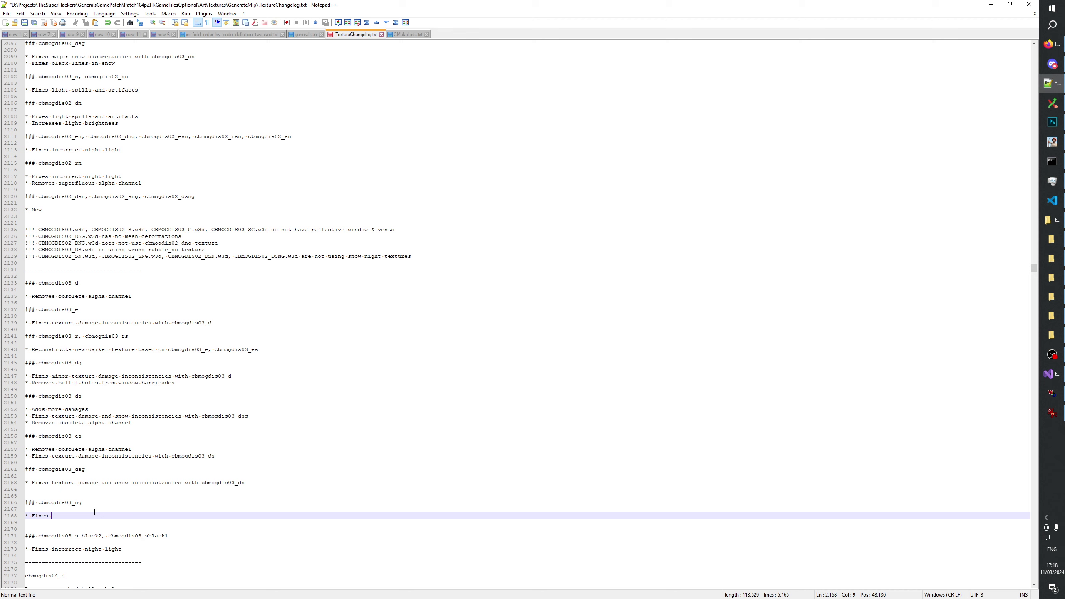
pyautogui.write('broken')
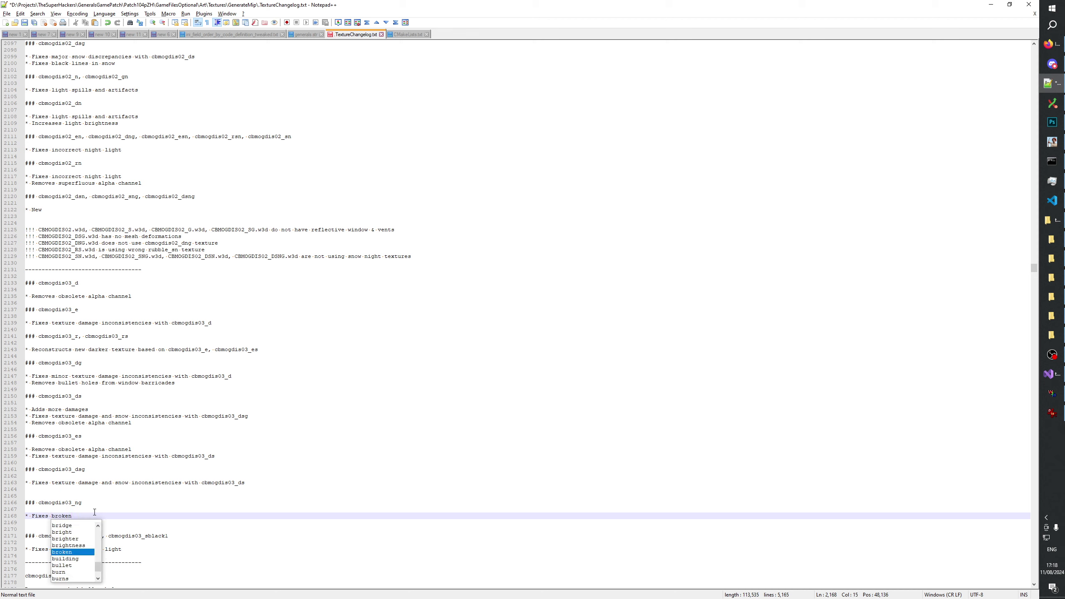
pyautogui.write(' window light')
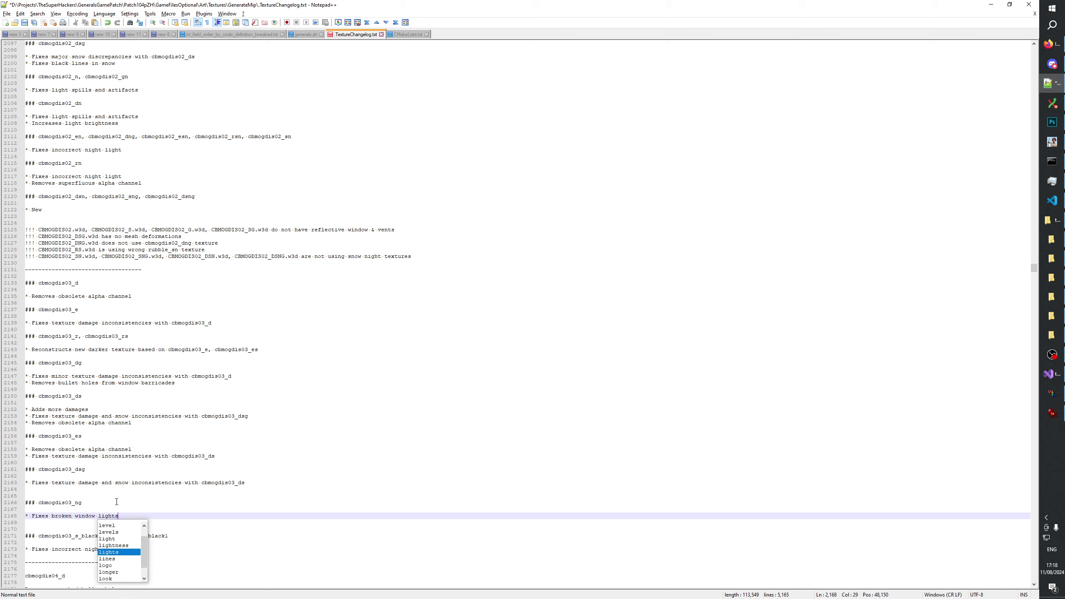
pyautogui.write('s')
# Insert two more blank lines above the cbmogdis03_ng heading and save the changelog
pyautogui.click(74, 496)
pyautogui.press('Return')
pyautogui.press('Return')
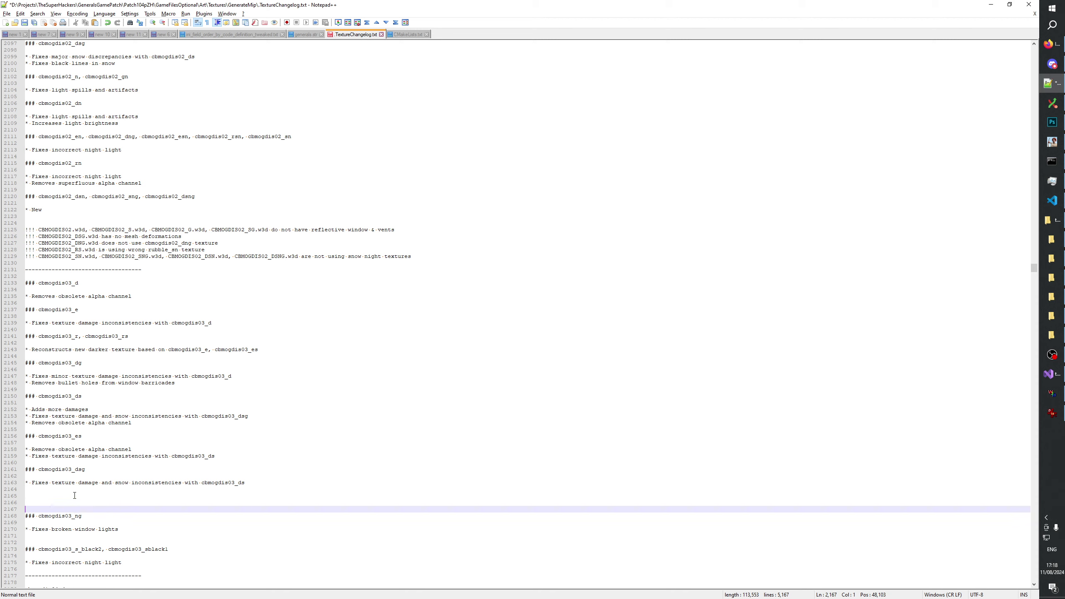
pyautogui.press('Up')
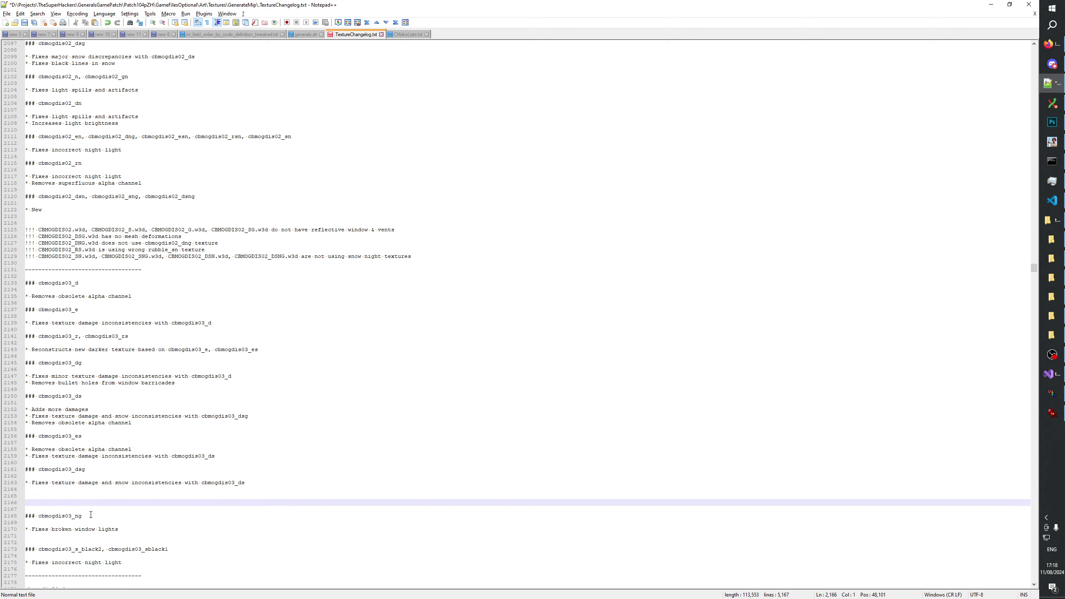
pyautogui.moveTo(90, 515); pyautogui.dragTo(1, 519)
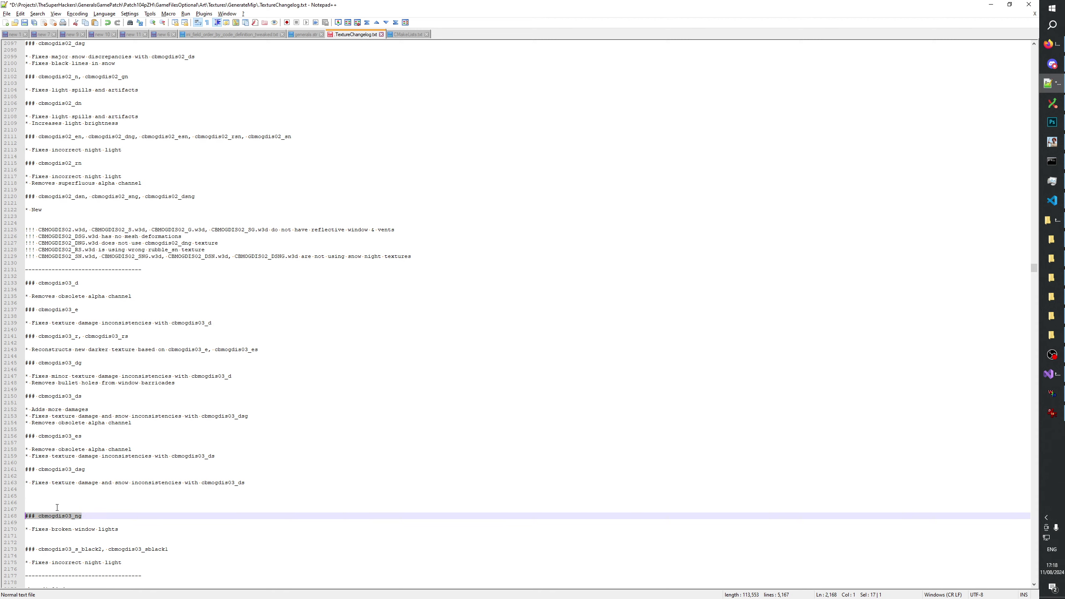
pyautogui.click(126, 515)
pyautogui.hotkey('ctrl', 's')
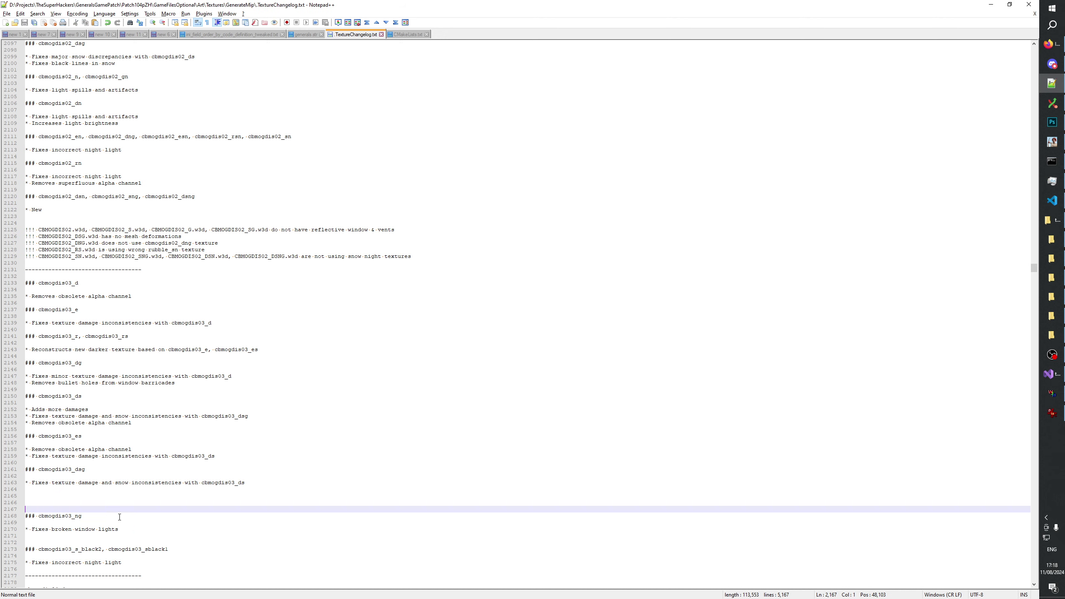
pyautogui.click(114, 518)
pyautogui.click(129, 529)
# Switch to W3D Viewer, display the CBMOGDIS03_SN model and examine its lit windows and door
pyautogui.hotkey('alt', 'Tab')
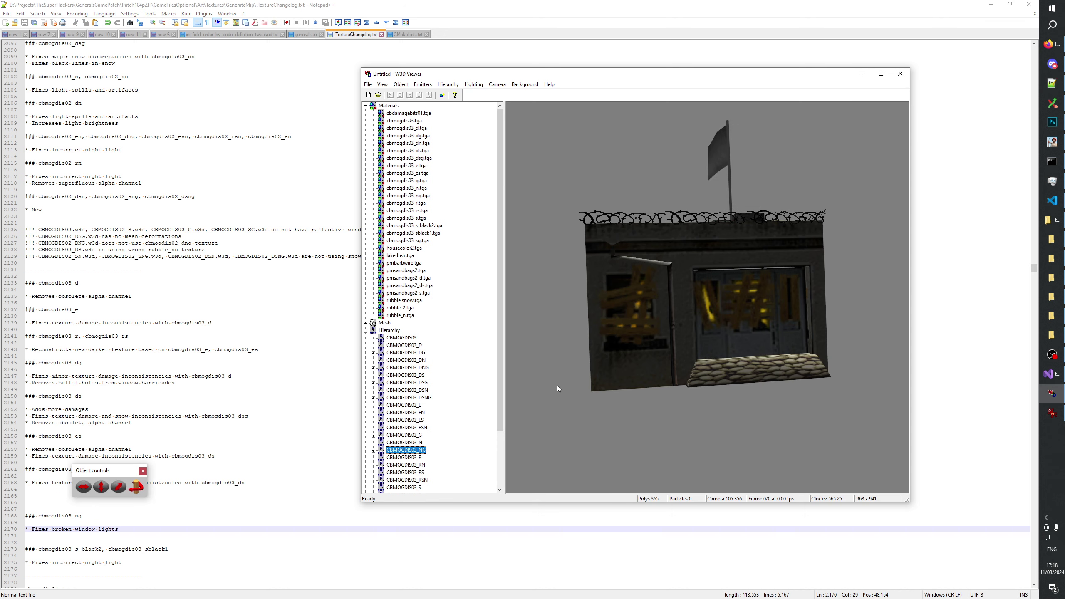
pyautogui.scroll(-3, 444, 402)
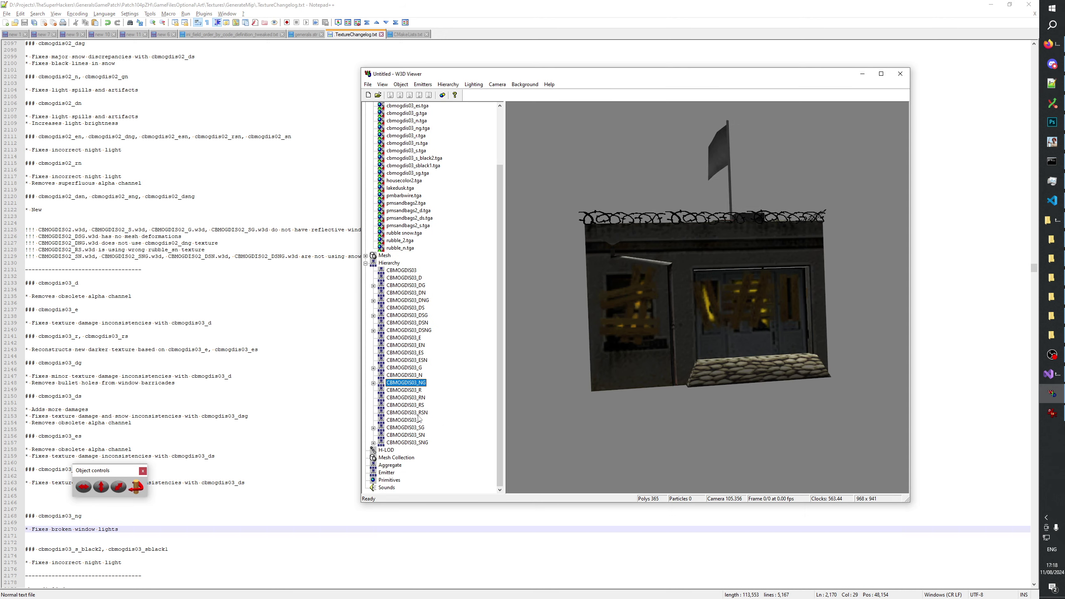
pyautogui.click(420, 435)
pyautogui.moveTo(693, 370); pyautogui.dragTo(903, 326)
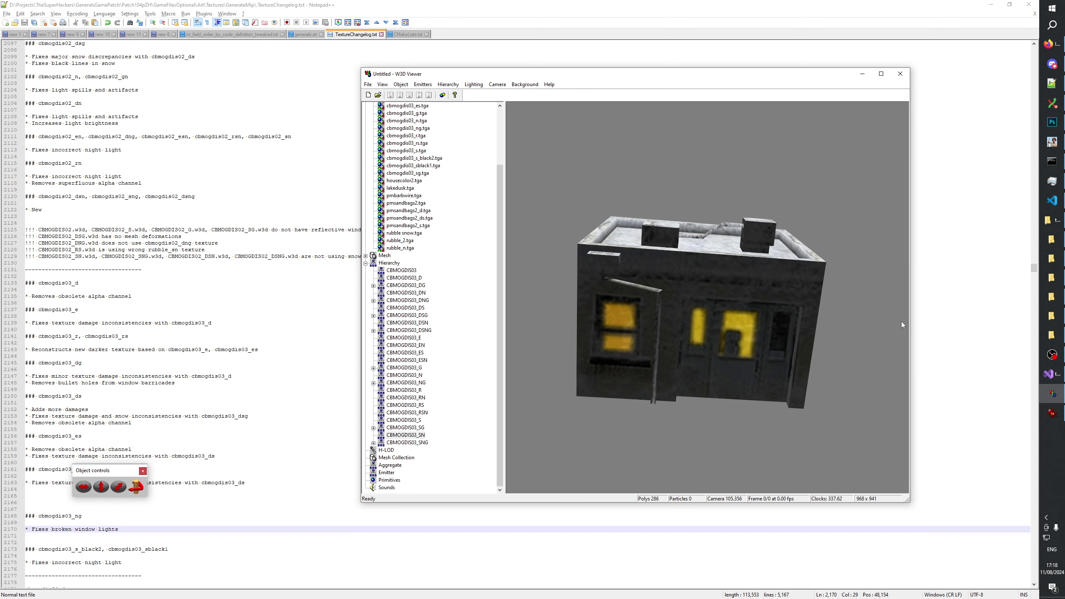
# Switch to Photoshop, save cbmogdis03_dsg.psd and cbmogdis03_ds.psd, and close all open documents
pyautogui.click(1051, 121)
pyautogui.rightClick(737, 33)
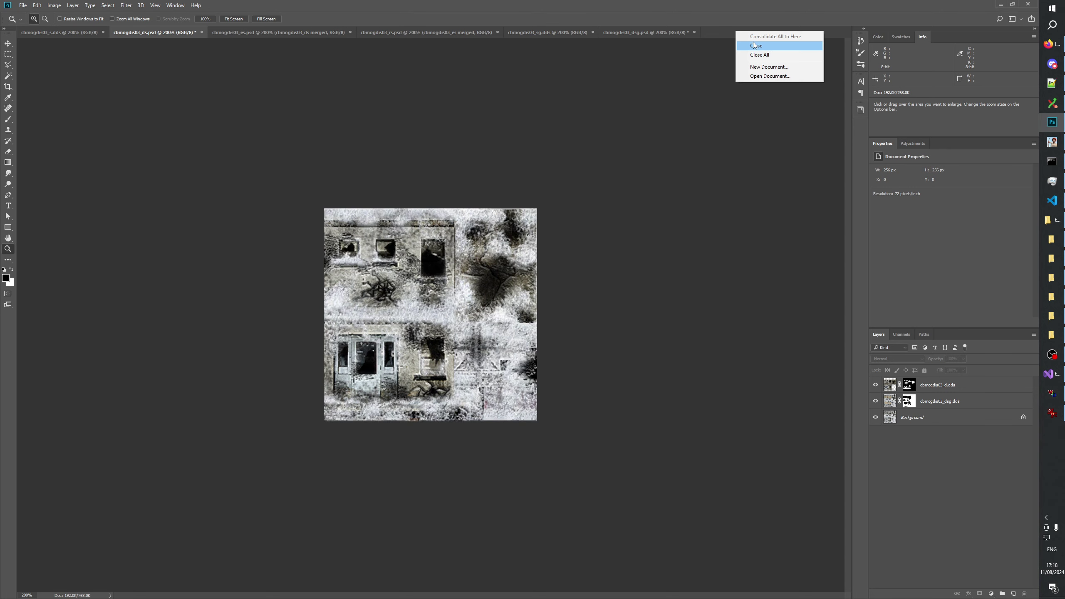
pyautogui.click(649, 33)
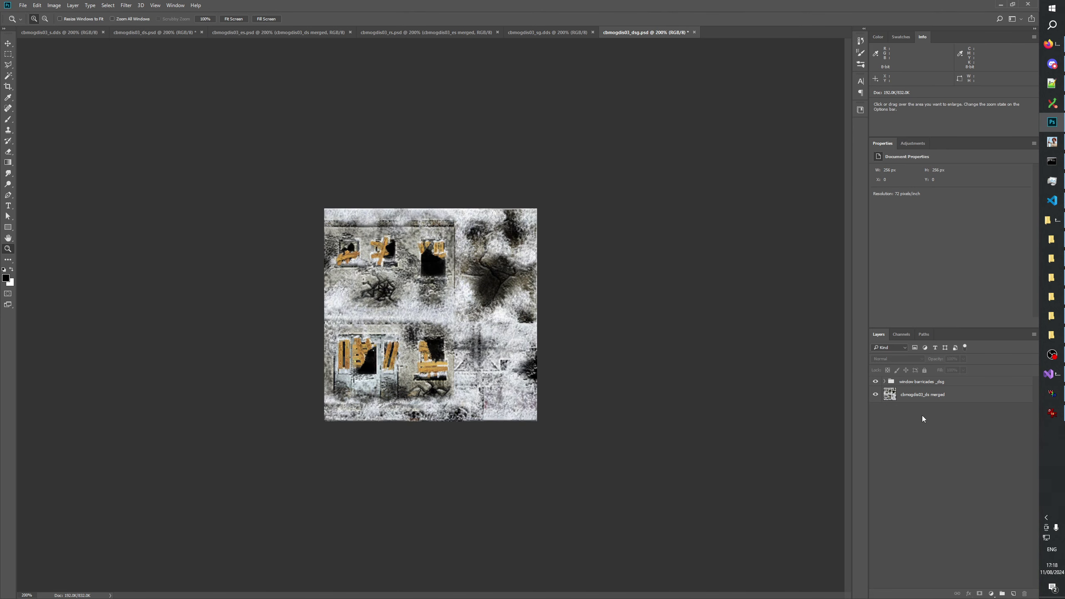
pyautogui.rightClick(724, 31)
pyautogui.click(742, 58)
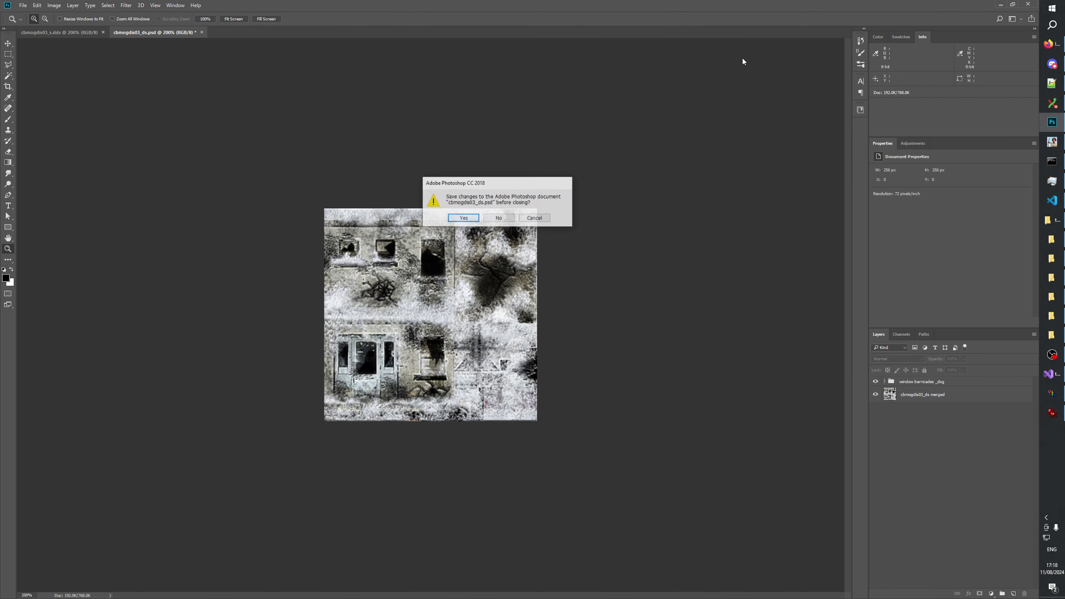
pyautogui.click(541, 219)
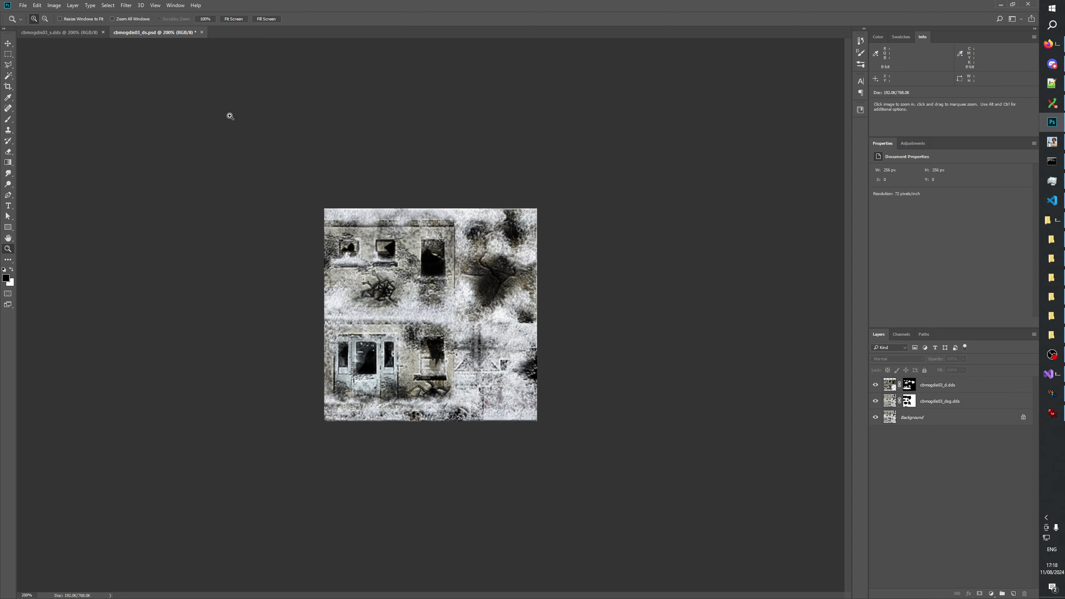
pyautogui.rightClick(243, 35)
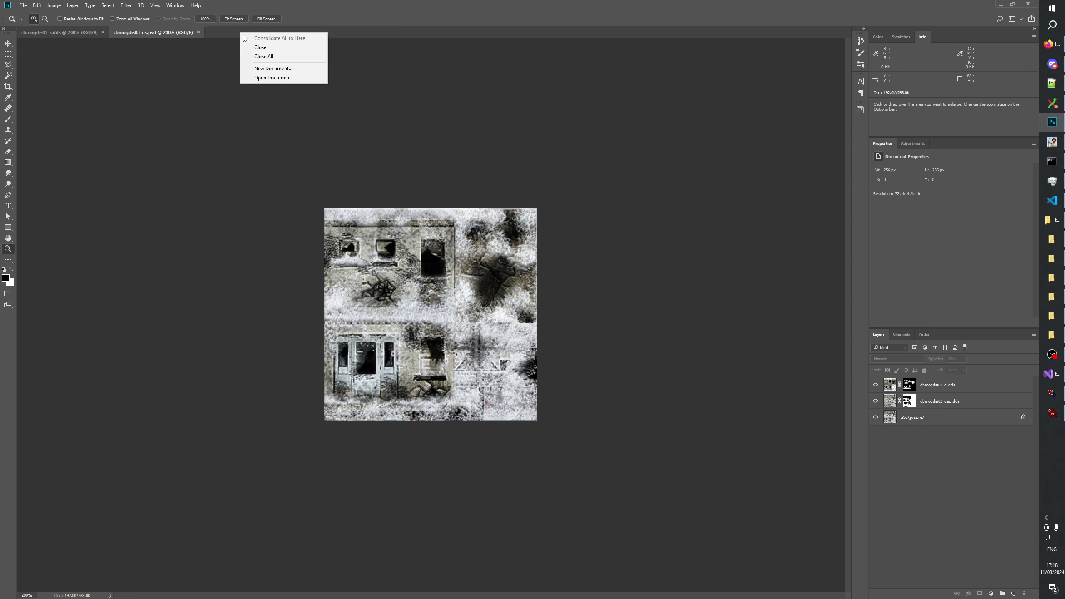
pyautogui.click(273, 57)
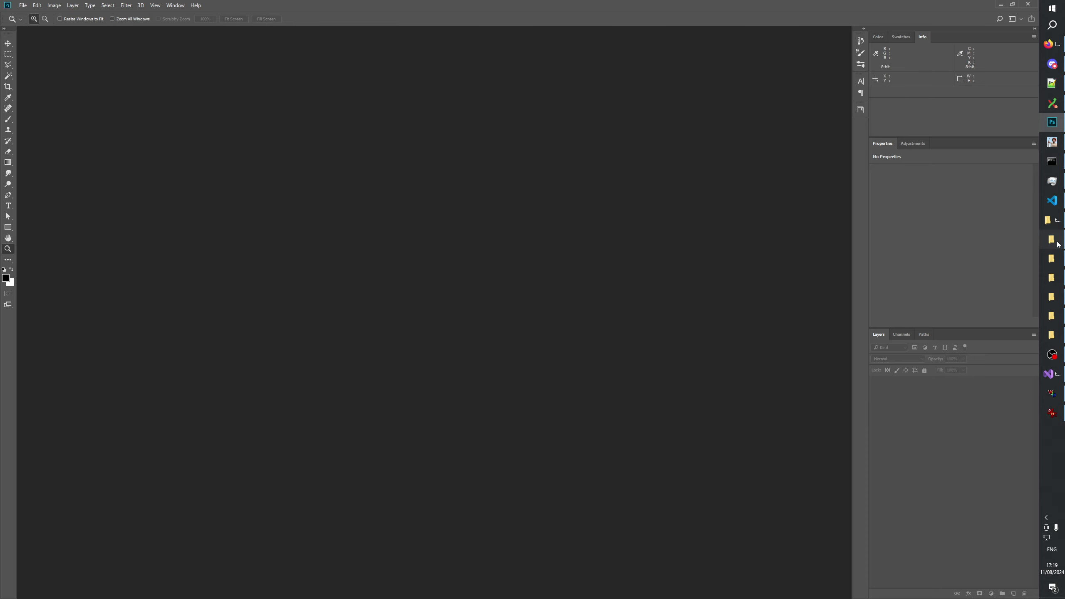
# Open cbmogdis03.dds, cbmogdis03_dg.psd, cbmogdis03_dn.dds, cbmogdis03_g.dds, cbmogdis03_n.dds and cbmogdis03_ng.dds from the GenerateMip folder in Photoshop, using the default load options
pyautogui.click(1057, 244)
pyautogui.click(1051, 258)
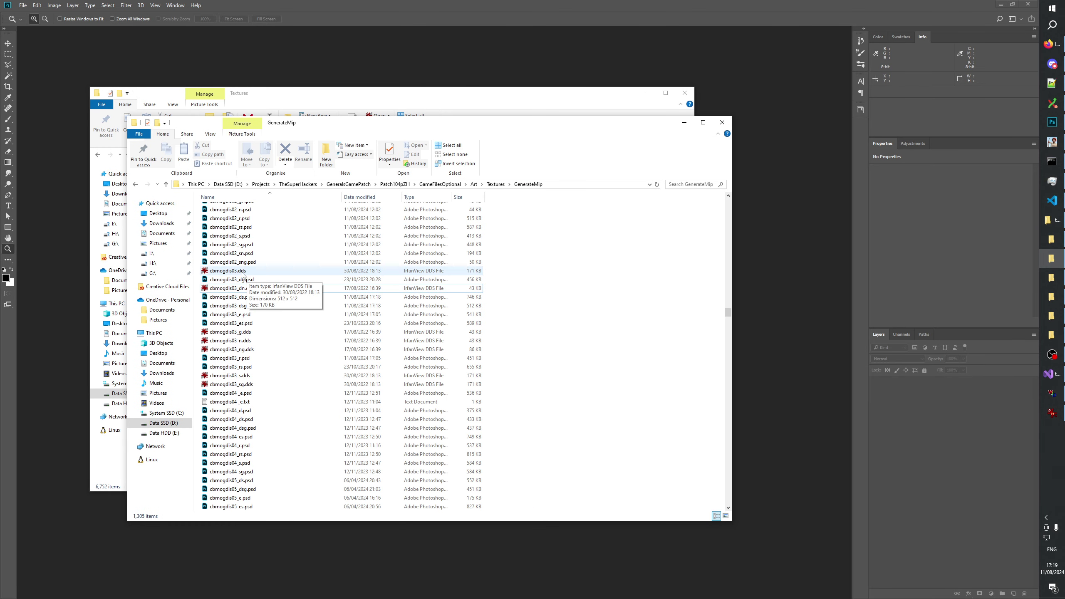
pyautogui.click(243, 272)
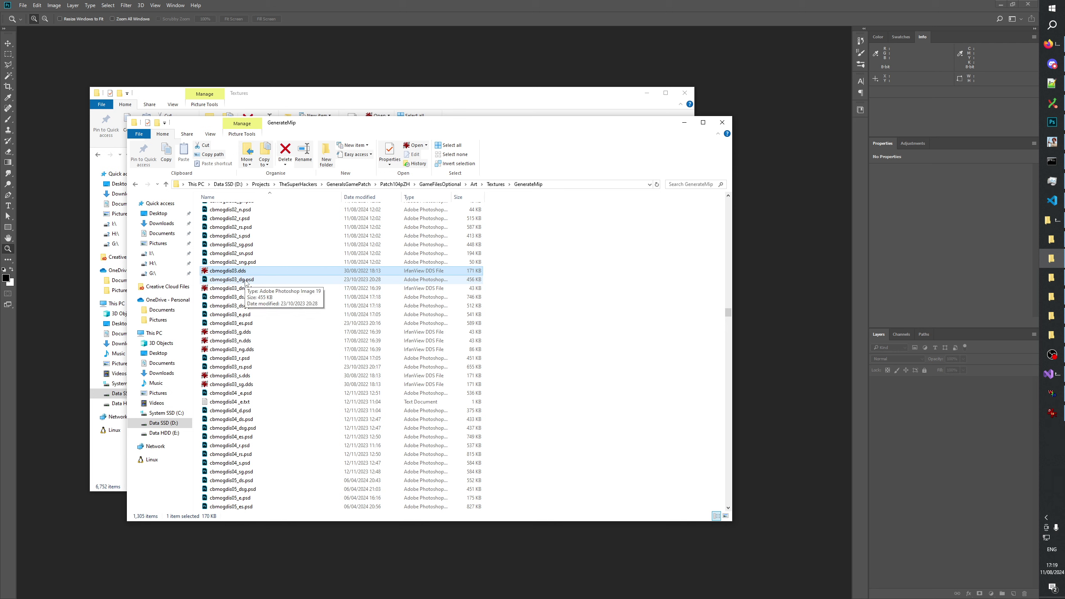
pyautogui.keyDown('ctrl'); pyautogui.click(247, 280); pyautogui.keyUp('ctrl')
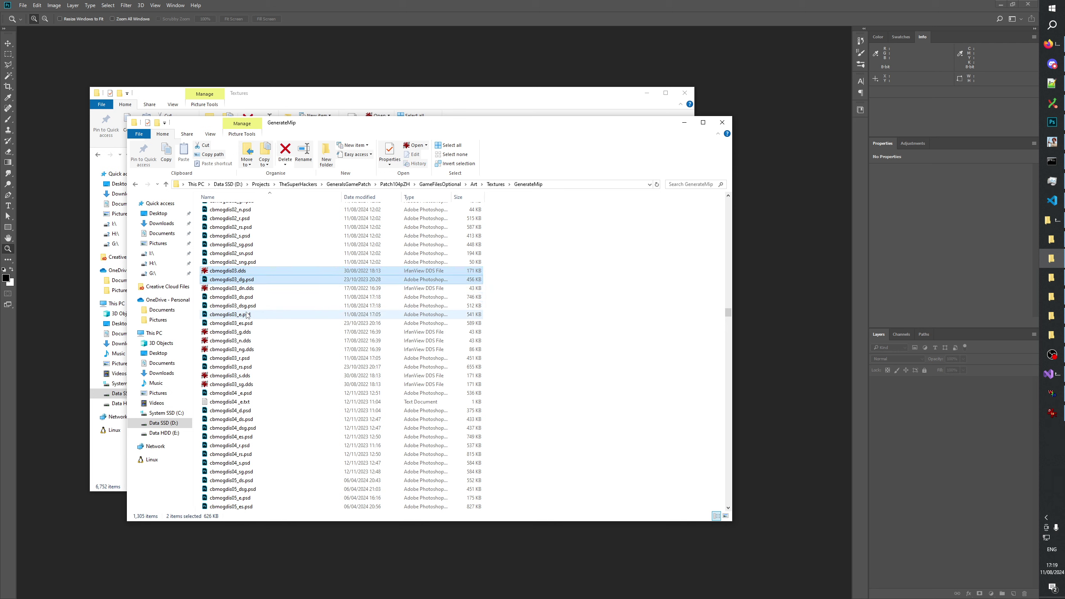
pyautogui.keyDown('ctrl'); pyautogui.click(245, 341); pyautogui.keyUp('ctrl')
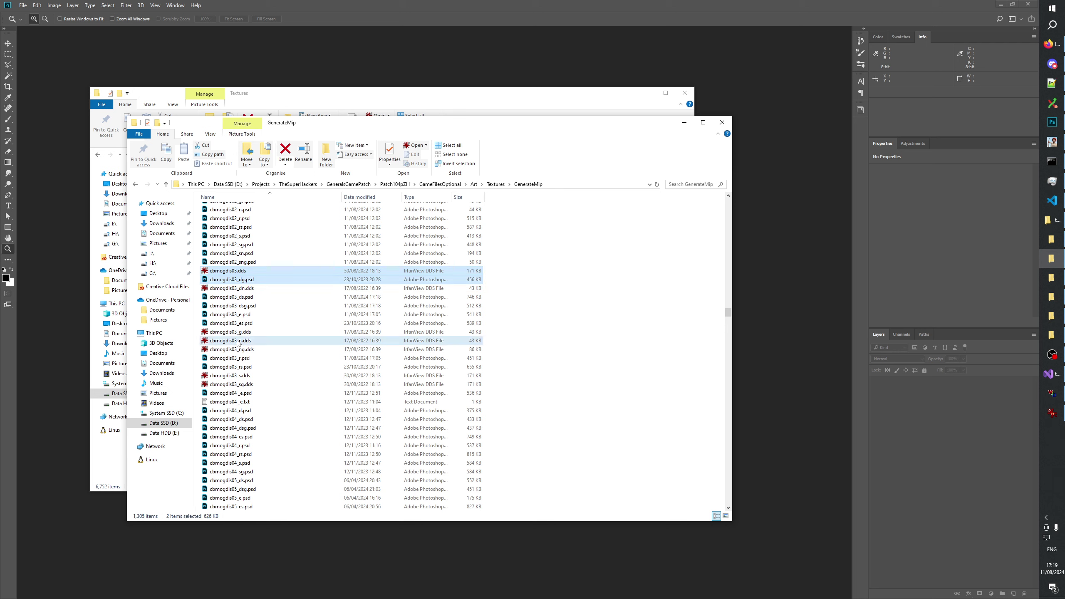
pyautogui.keyDown('ctrl'); pyautogui.click(247, 349); pyautogui.keyUp('ctrl')
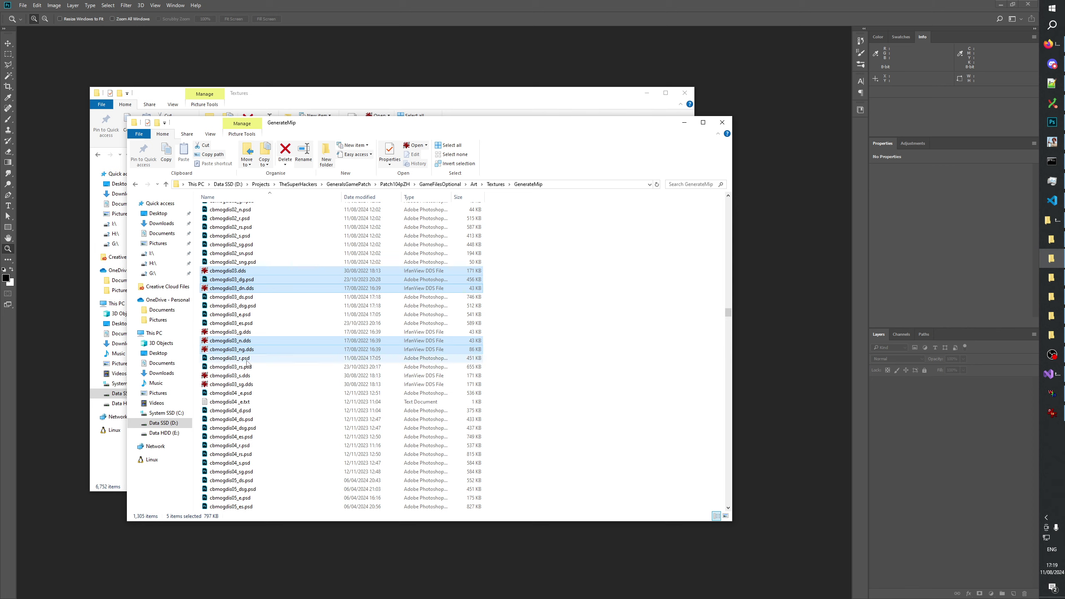
pyautogui.keyDown('ctrl'); pyautogui.click(246, 332); pyautogui.keyUp('ctrl')
pyautogui.doubleClick(238, 271)
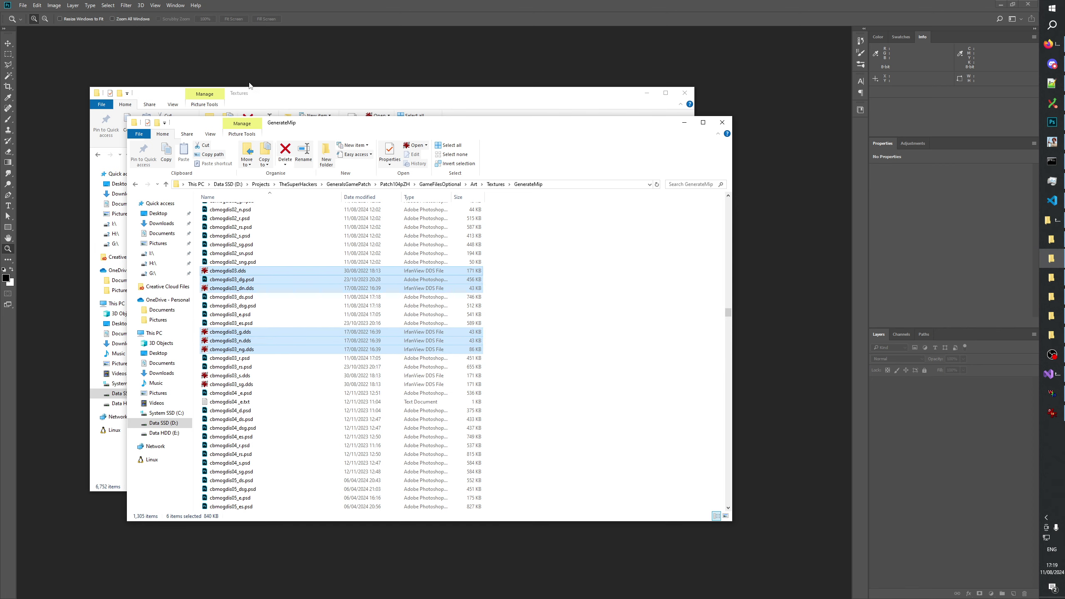
pyautogui.click(516, 244)
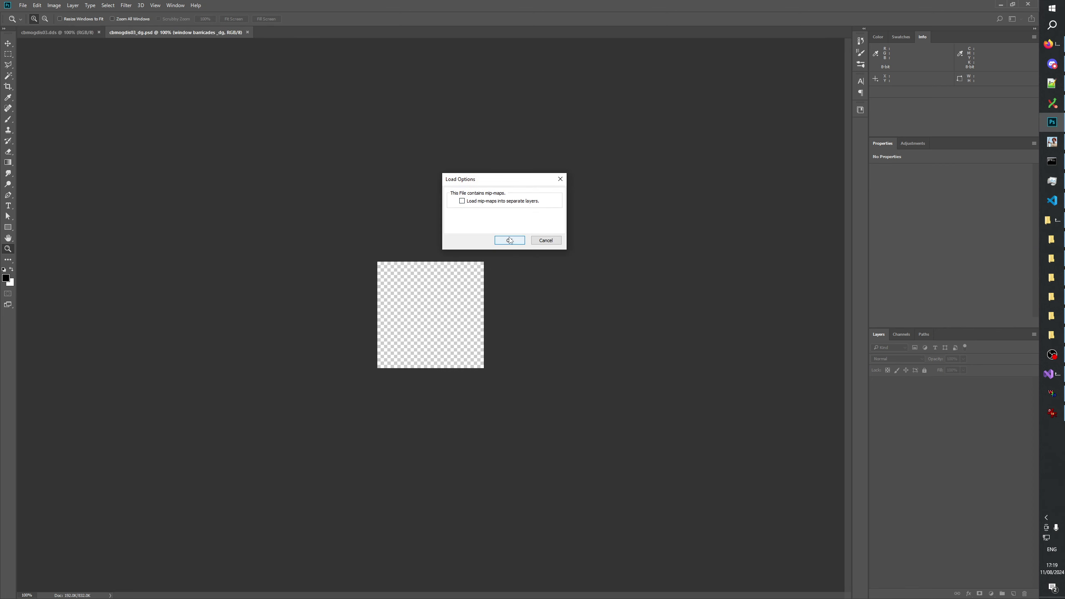
pyautogui.click(510, 240)
pyautogui.click(509, 240)
pyautogui.click(510, 240)
pyautogui.click(508, 238)
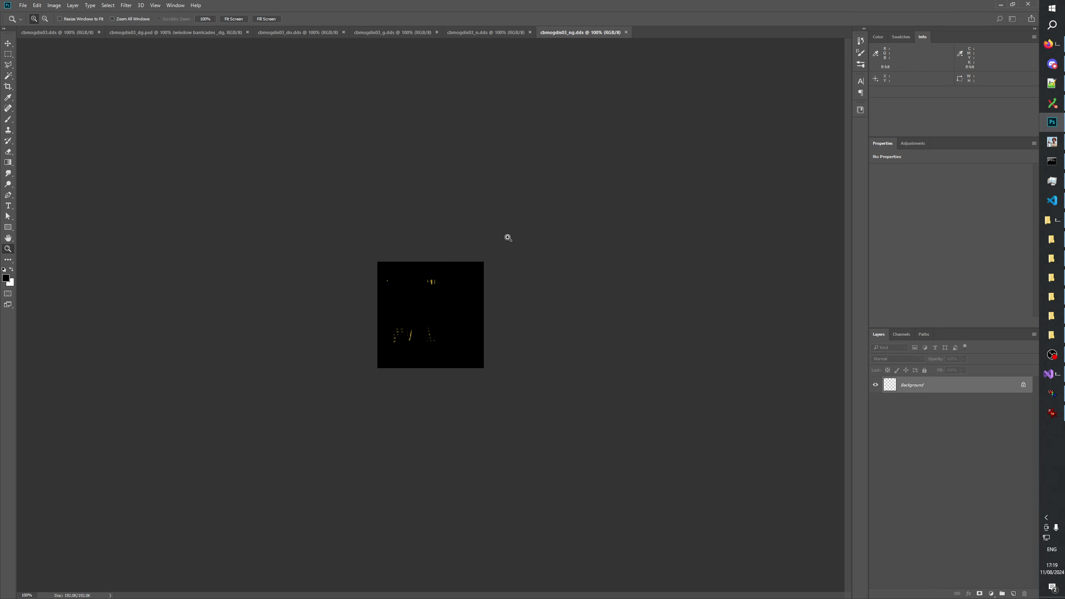
# Also open cbmogdis03_d.dds in Photoshop without loading transparency as an alpha channel or mip-maps as separate layers
pyautogui.click(1052, 258)
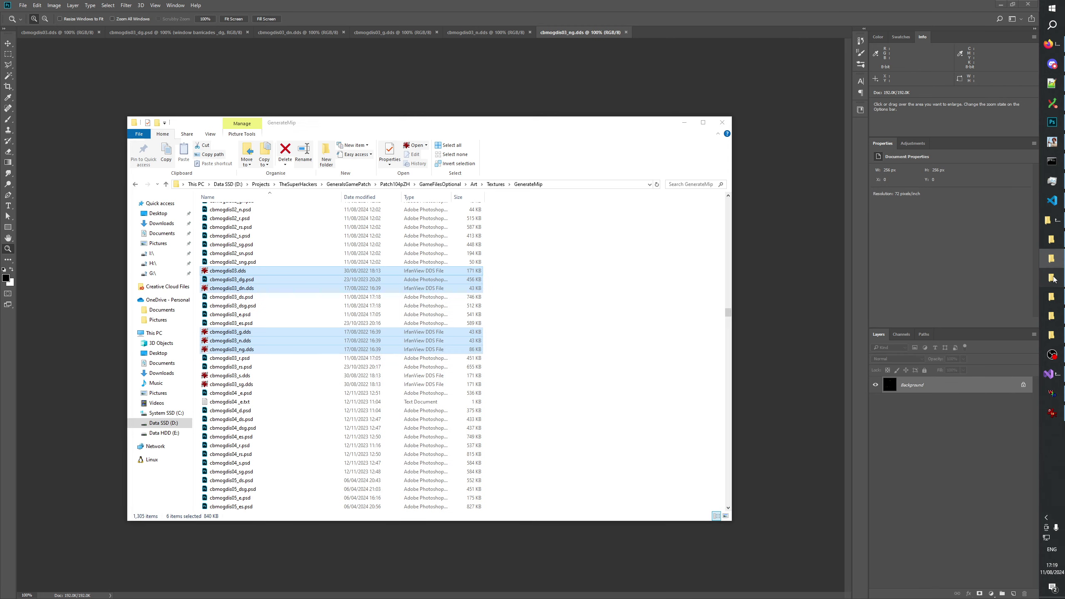
pyautogui.click(1052, 277)
pyautogui.click(1053, 297)
pyautogui.click(1052, 300)
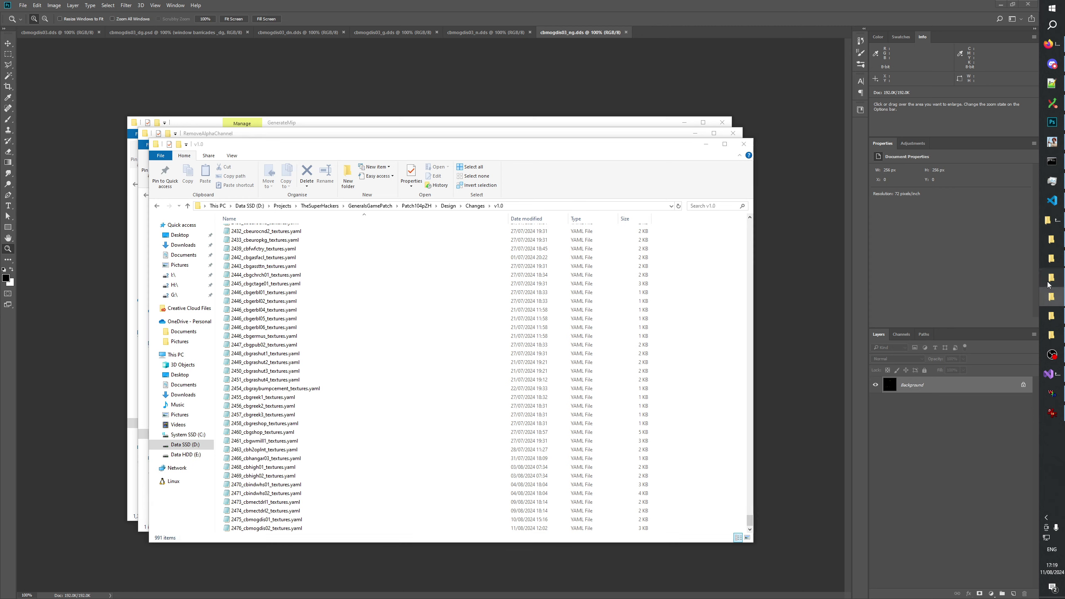
pyautogui.click(671, 27)
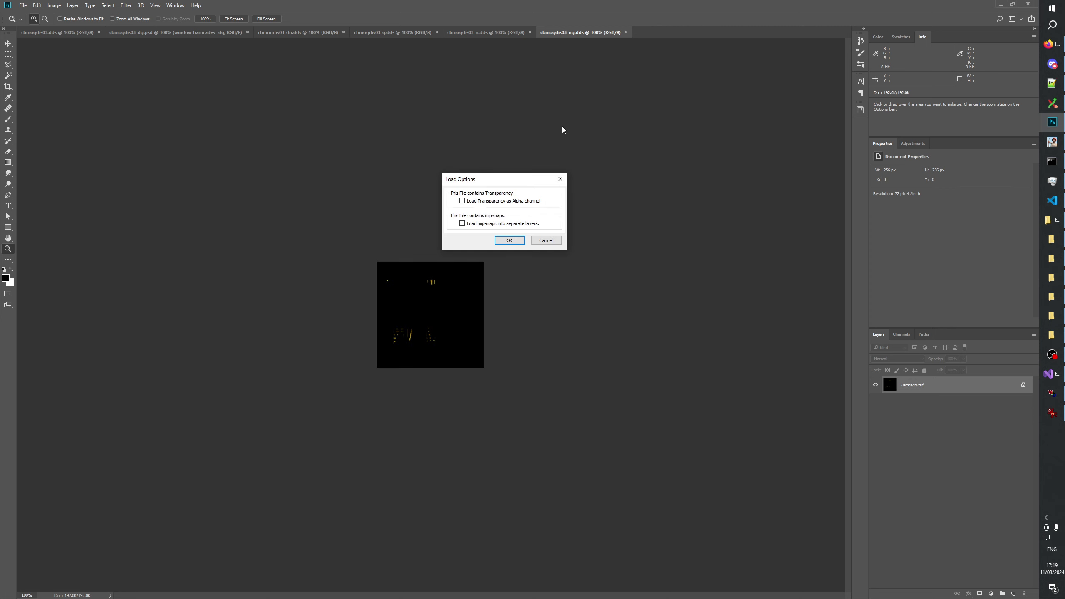
pyautogui.click(510, 239)
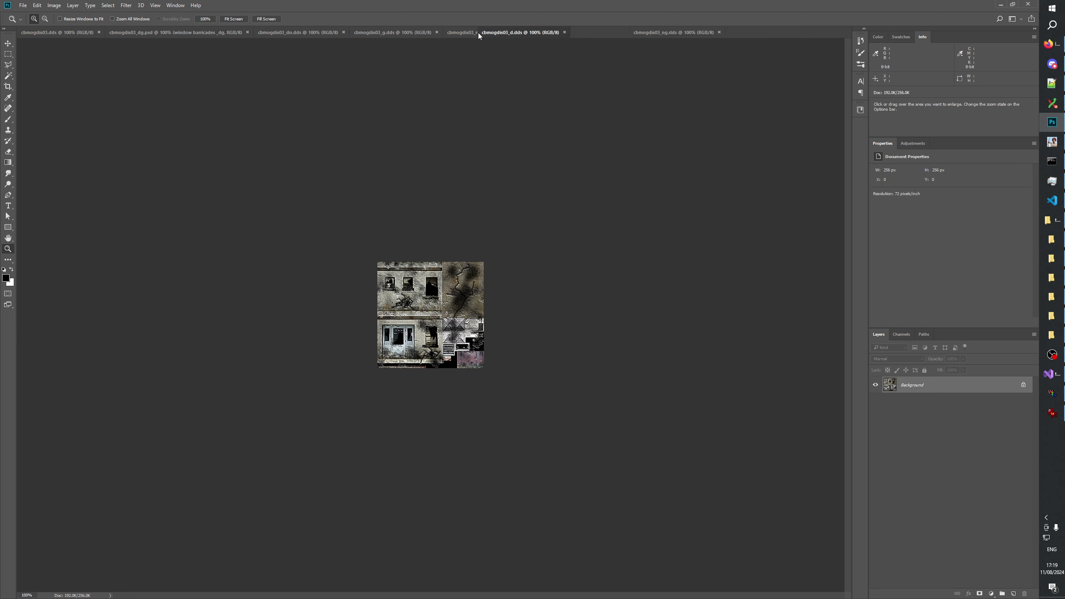
# Reorder the open documents so the suffixes run _d, _g, _dg, _n, _dn, _ng after cbmogdis03.dds
pyautogui.moveTo(478, 32); pyautogui.dragTo(515, 37)
pyautogui.moveTo(662, 31); pyautogui.dragTo(176, 34)
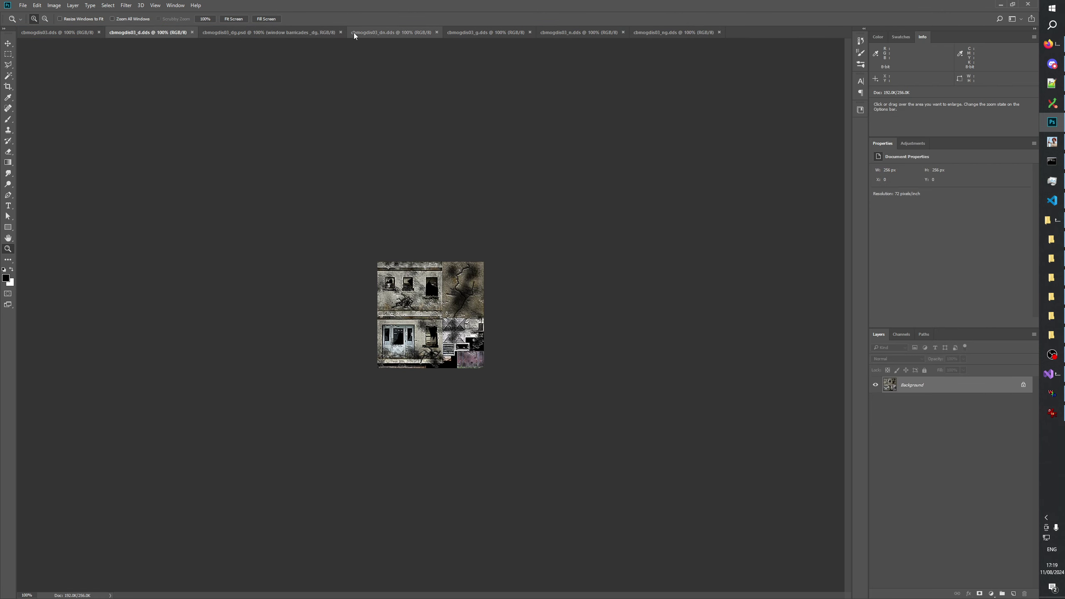
pyautogui.moveTo(491, 33); pyautogui.dragTo(260, 37)
pyautogui.moveTo(492, 31); pyautogui.dragTo(571, 35)
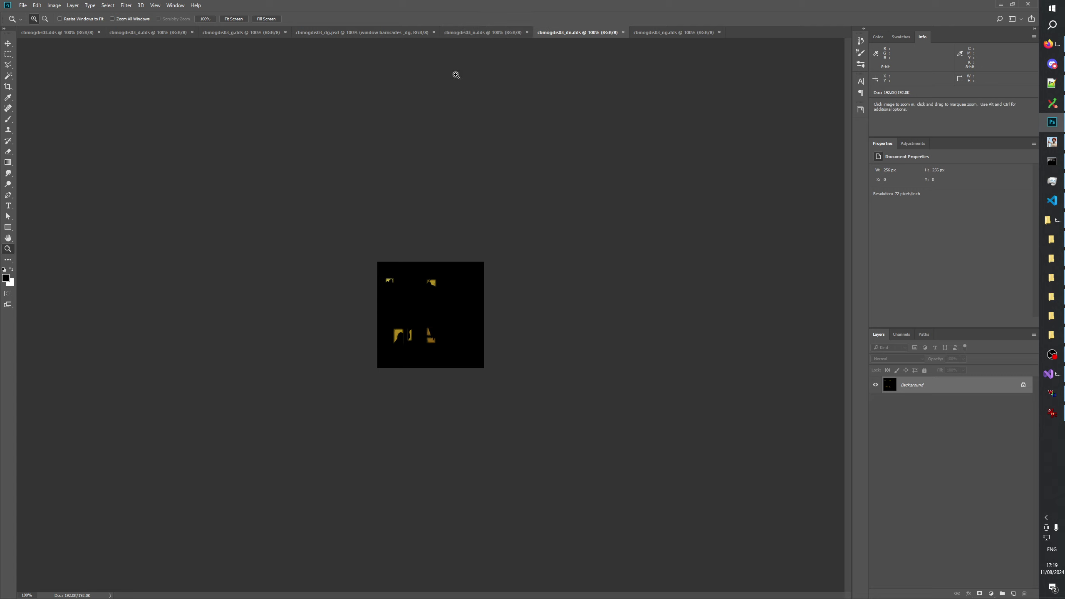
# Examine the window lights in cbmogdis03_dn.dds and cbmogdis03_n.dds at 300% zoom
pyautogui.click(429, 319)
pyautogui.click(429, 317)
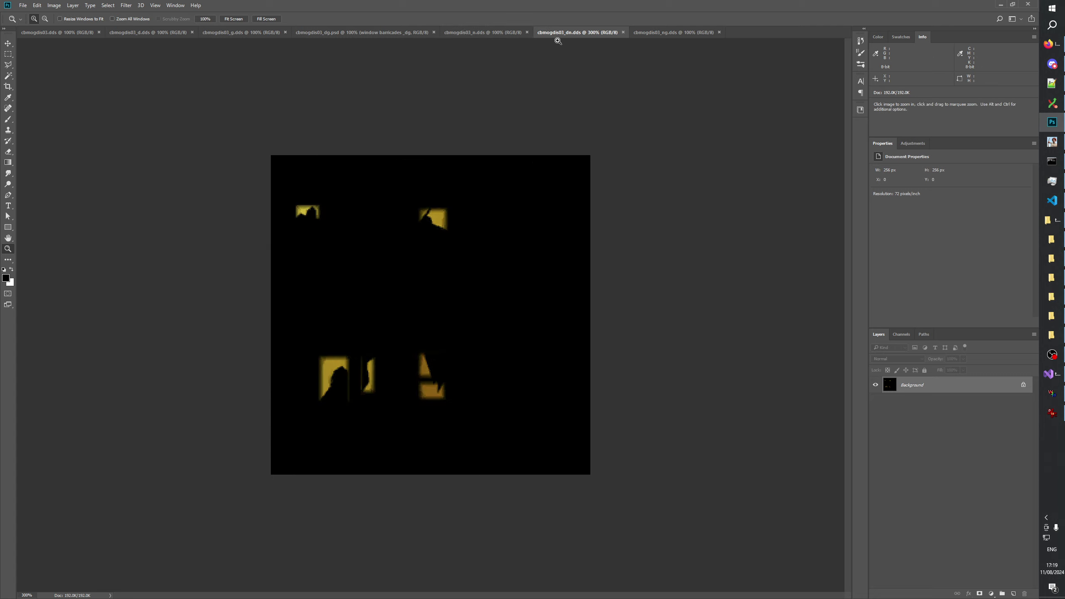
pyautogui.click(509, 34)
pyautogui.click(446, 312)
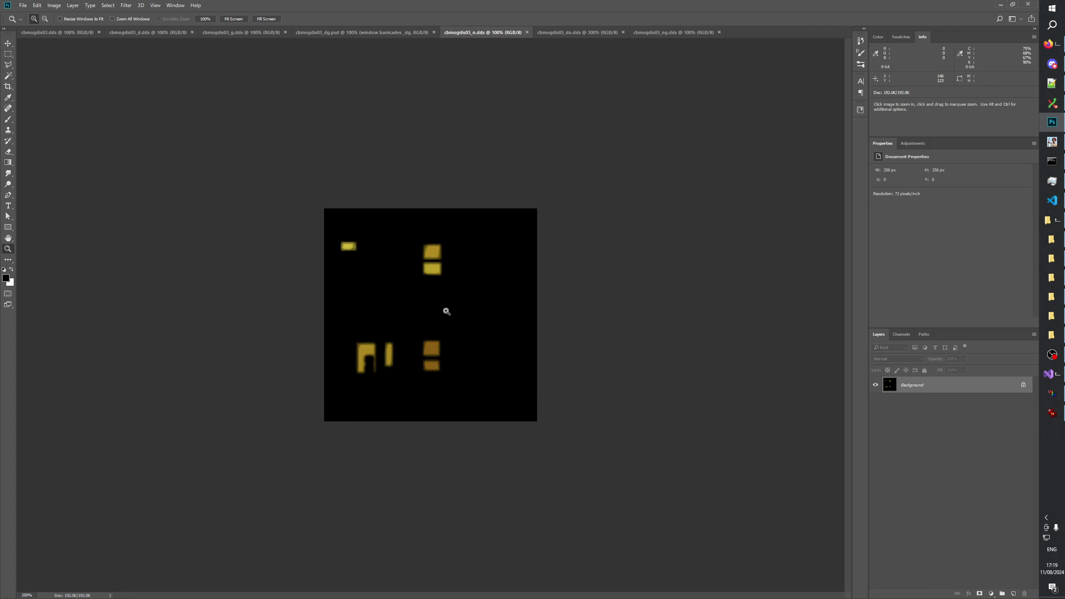
pyautogui.click(462, 308)
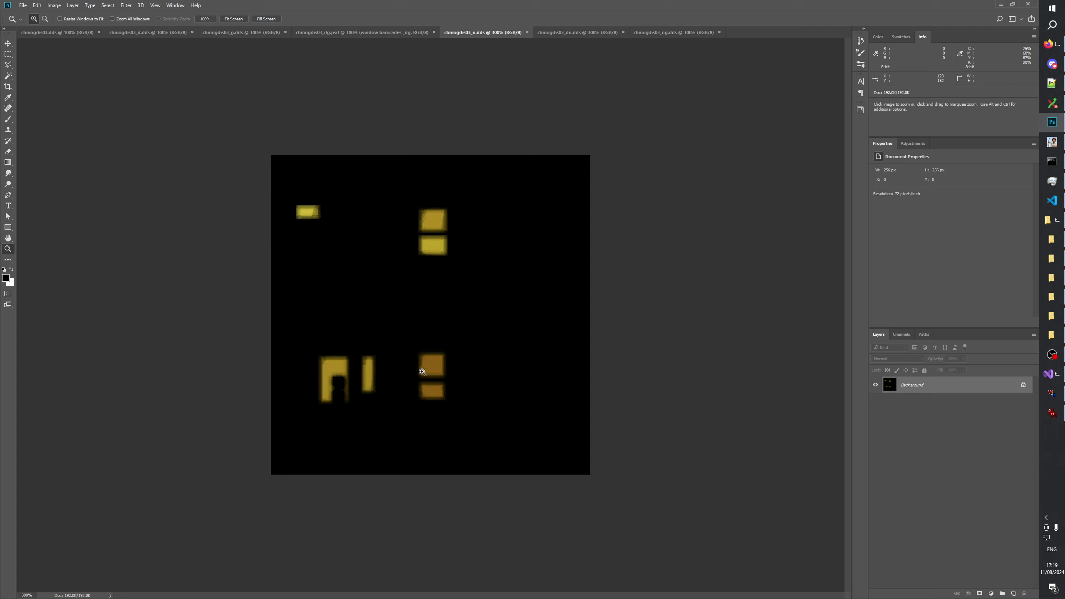
# Try to paste the full 512 px cbmogdis03.dds image onto a new layer in cbmogdis03_n.dds
pyautogui.click(50, 33)
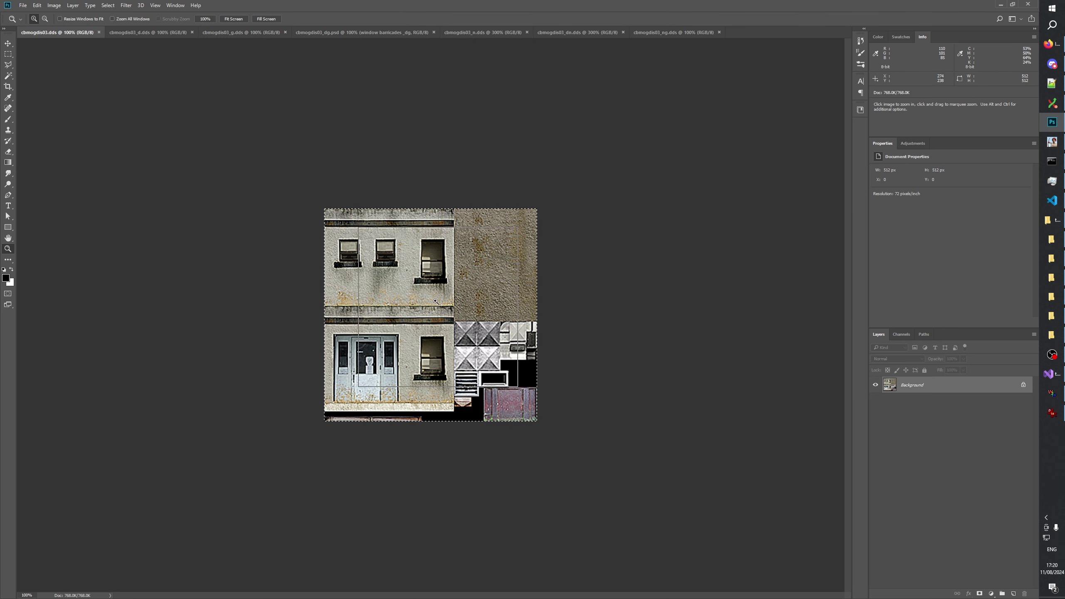
pyautogui.click(443, 347)
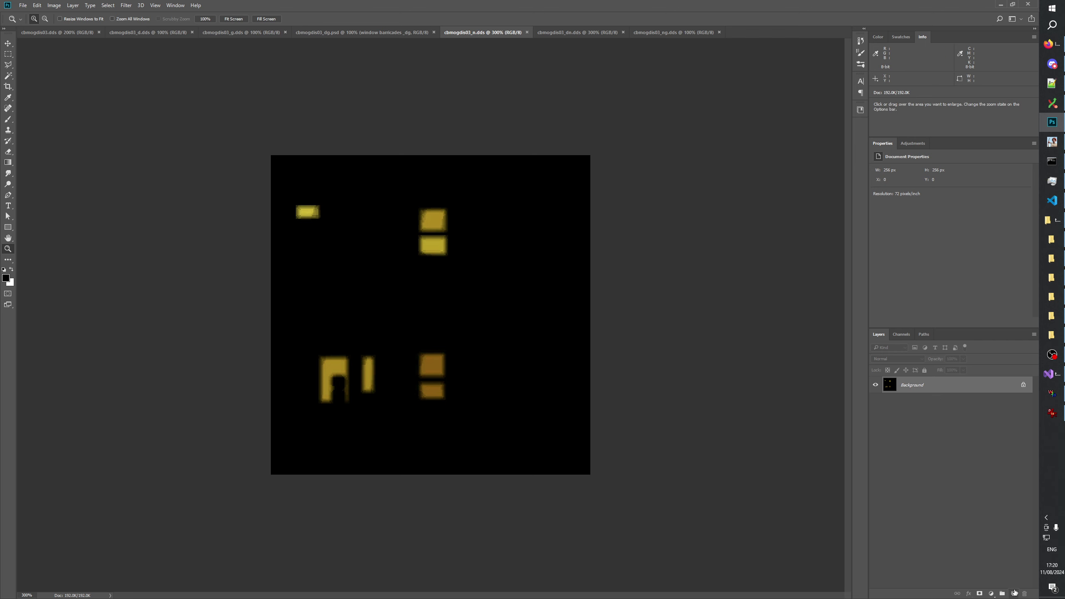
pyautogui.hotkey('ctrl', 'v')
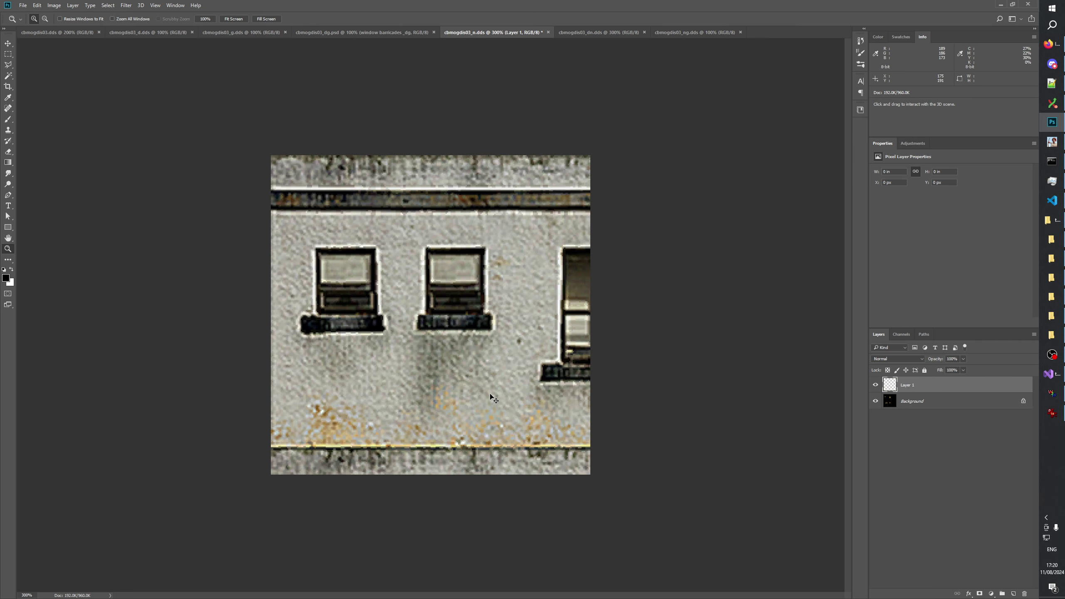
pyautogui.hotkey('ctrl', 'z')
# Close the 512 px cbmogdis03.dds and open the version from the Generals-108-GeneralsZH-104-Loose Textures folder with the default load options
pyautogui.click(70, 33)
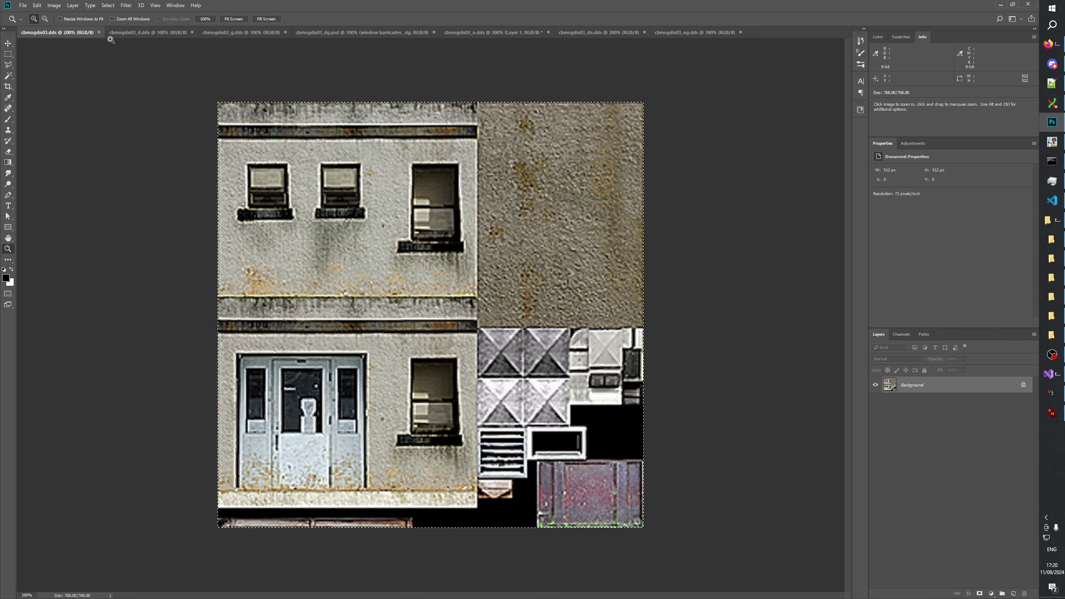
pyautogui.click(99, 32)
pyautogui.click(99, 32)
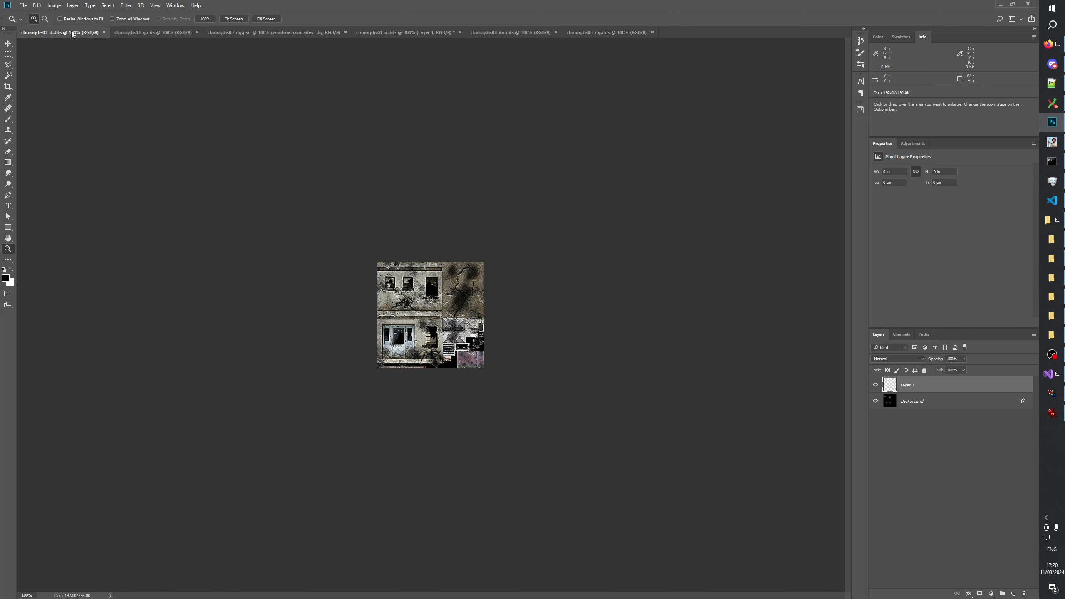
pyautogui.click(1052, 315)
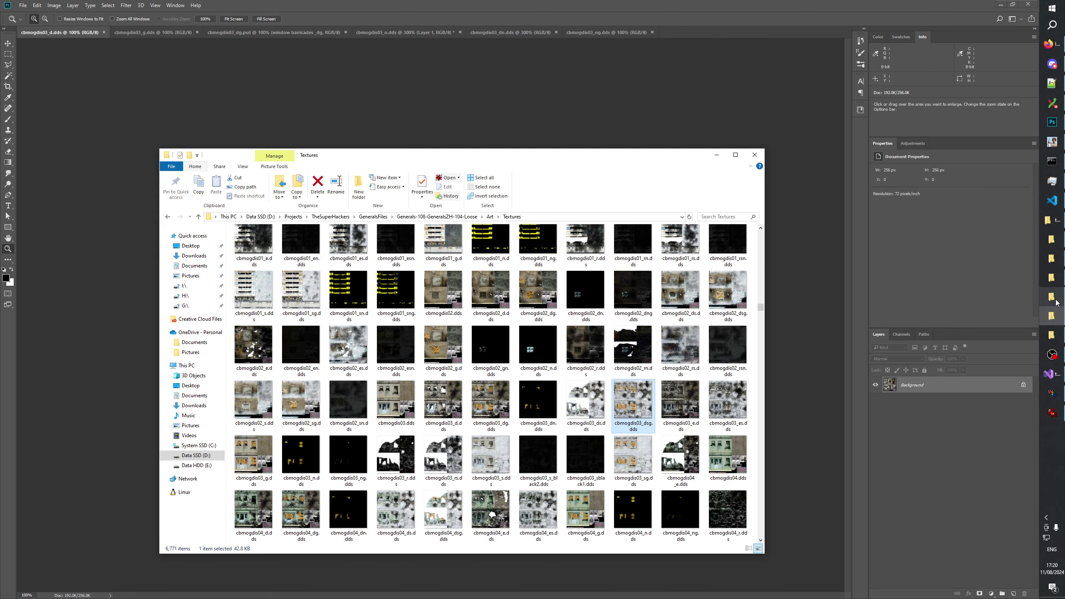
pyautogui.click(403, 407)
pyautogui.moveTo(403, 407); pyautogui.dragTo(48, 33)
pyautogui.click(509, 238)
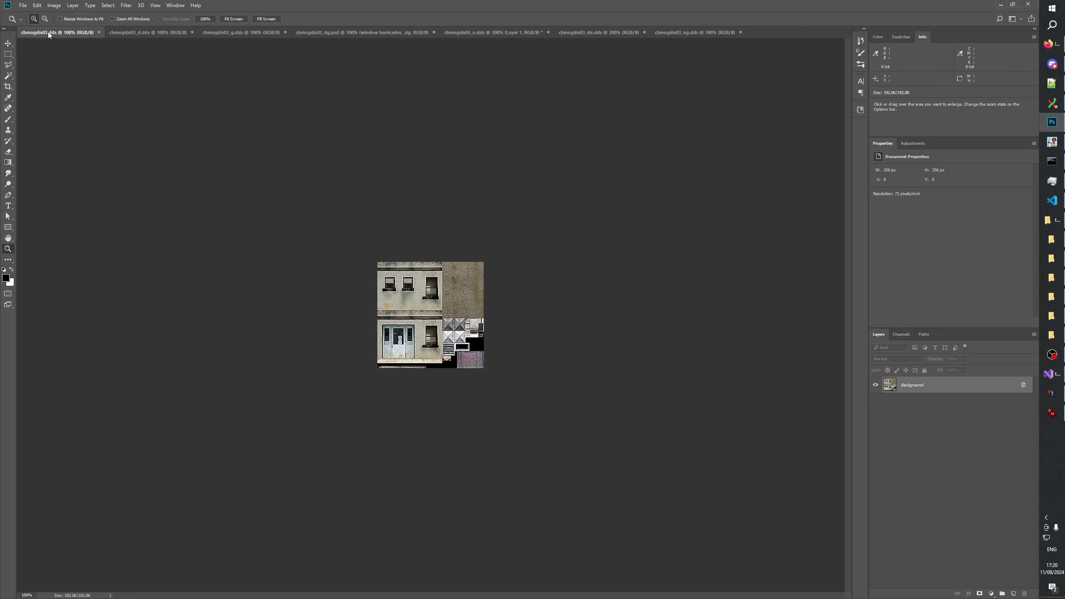
# Paste the complete 256 px cbmogdis03.dds image onto Layer 1 of cbmogdis03_n.dds
pyautogui.click(511, 33)
pyautogui.hotkey('ctrl', 'v')
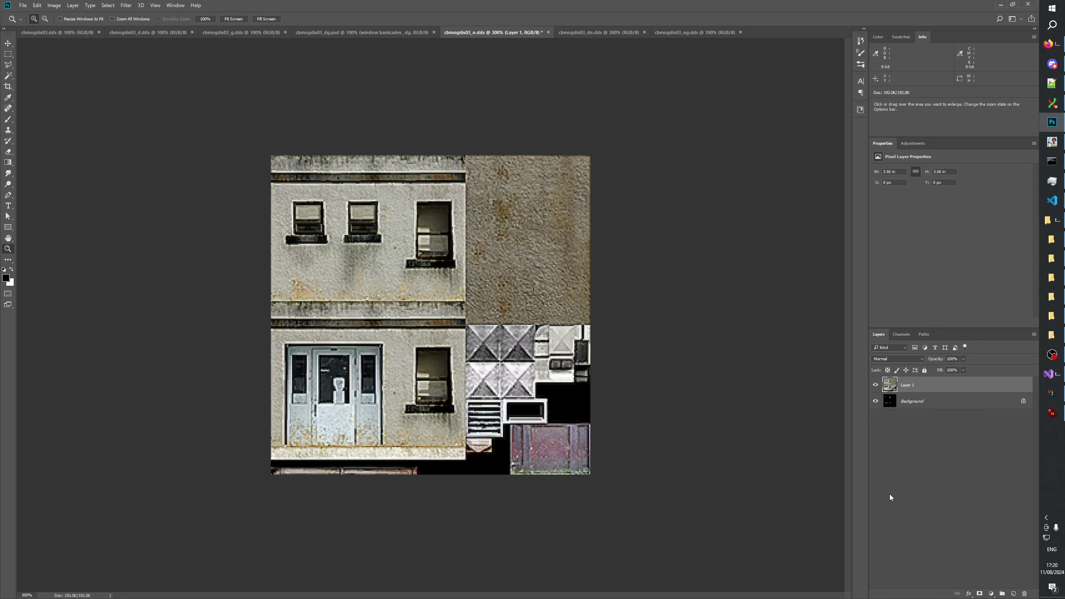
pyautogui.click(398, 429)
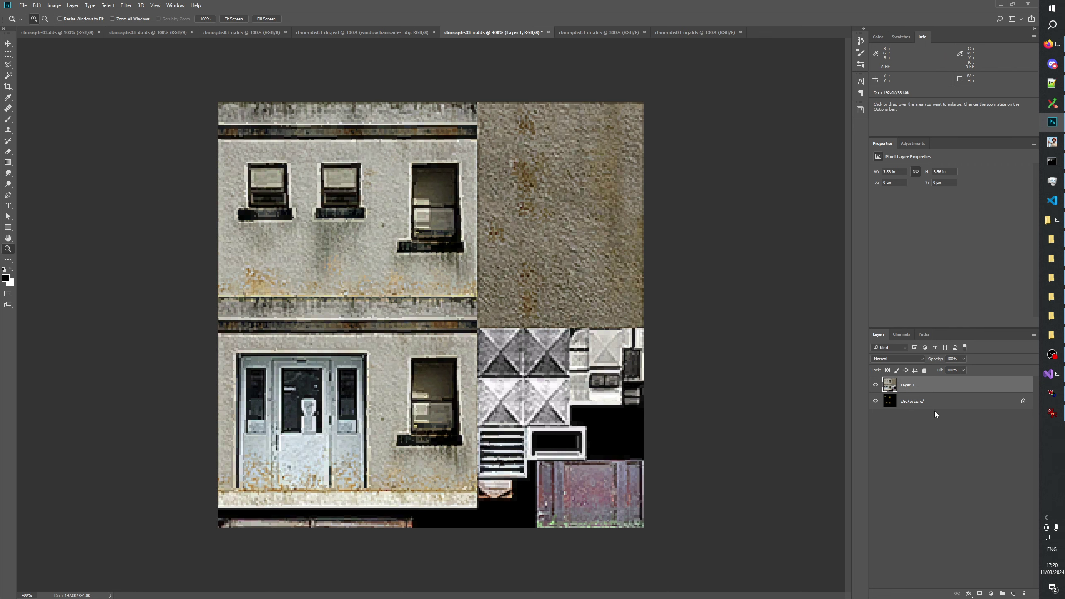
# Create a layer group named light_n above Layer 1 and add a layer named shapes inside it
pyautogui.click(1002, 594)
pyautogui.doubleClick(922, 382)
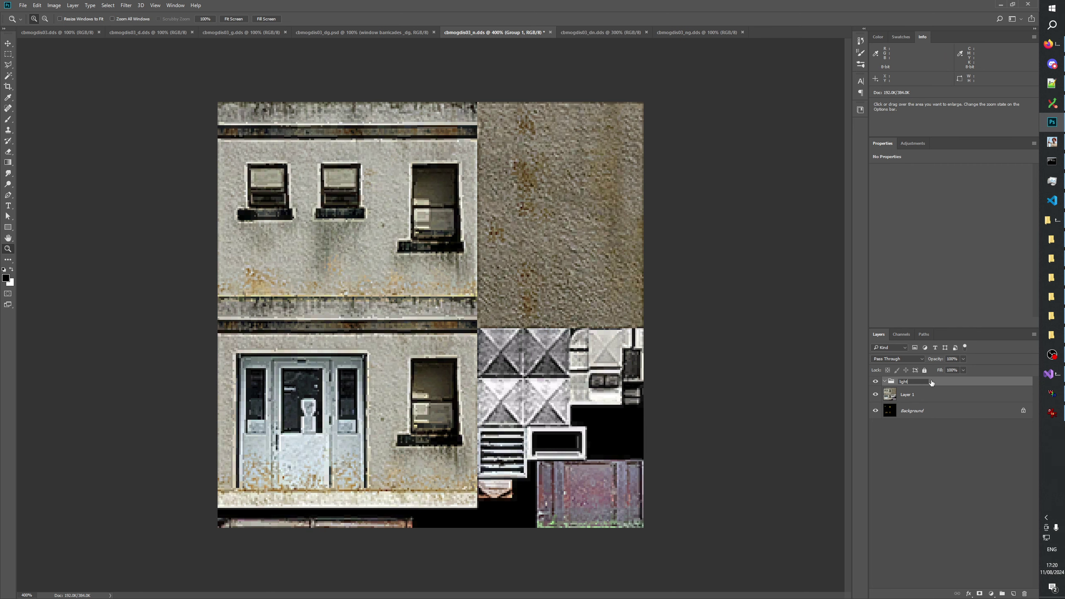
pyautogui.press('Return')
pyautogui.click(1014, 594)
pyautogui.doubleClick(914, 395)
pyautogui.write('shap')
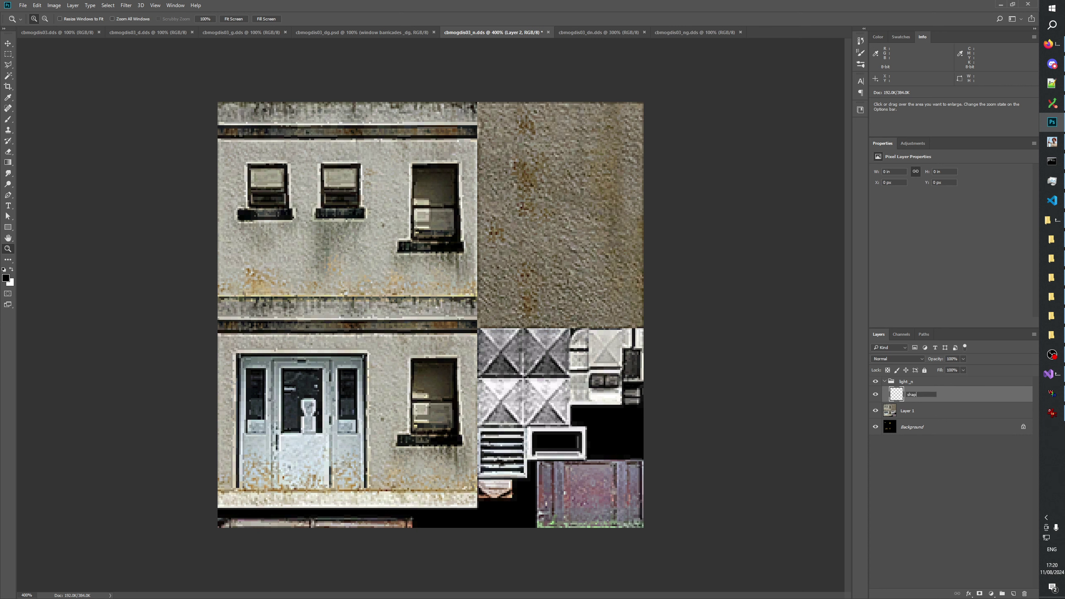
pyautogui.write('es')
pyautogui.press('Return')
# Sample the yellow of the tall upper window's lower pane from the Background layer as the Rectangle tool's fill, leaving Layer 1 shown
pyautogui.click(7, 227)
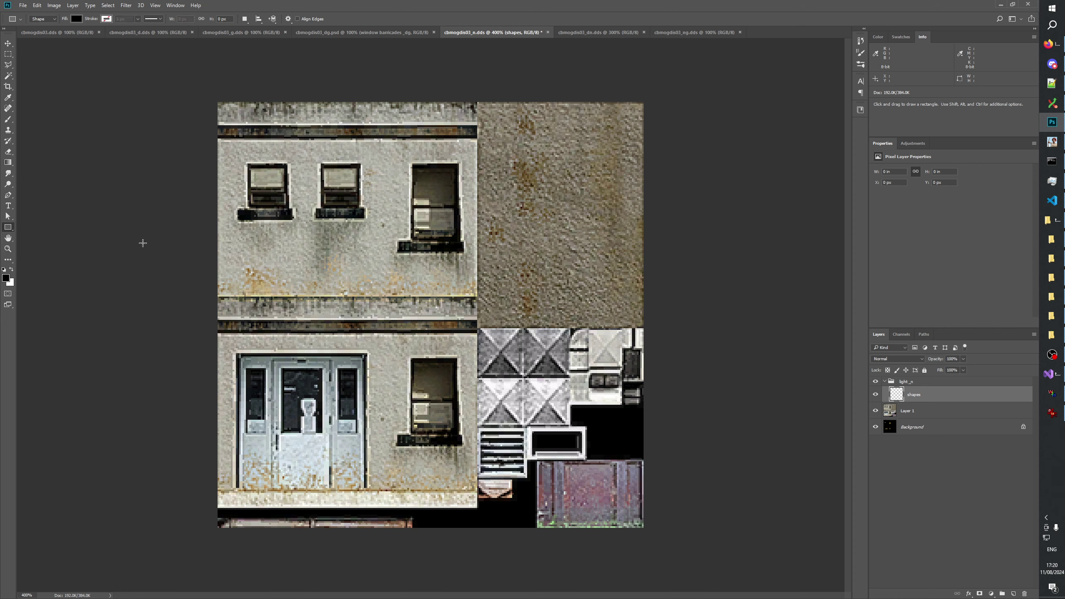
pyautogui.click(876, 394)
pyautogui.click(876, 410)
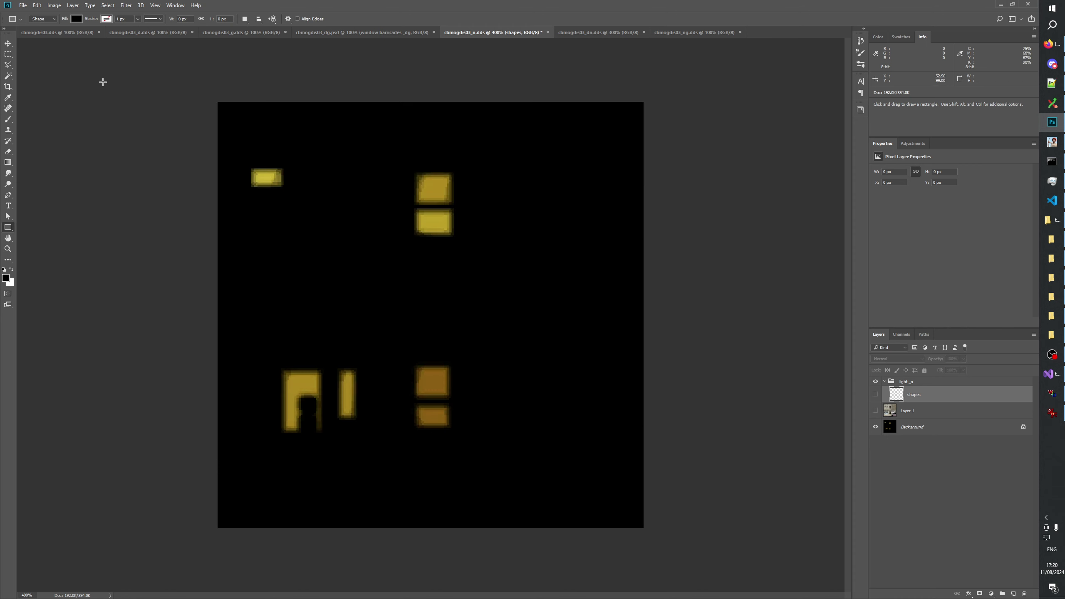
pyautogui.click(7, 97)
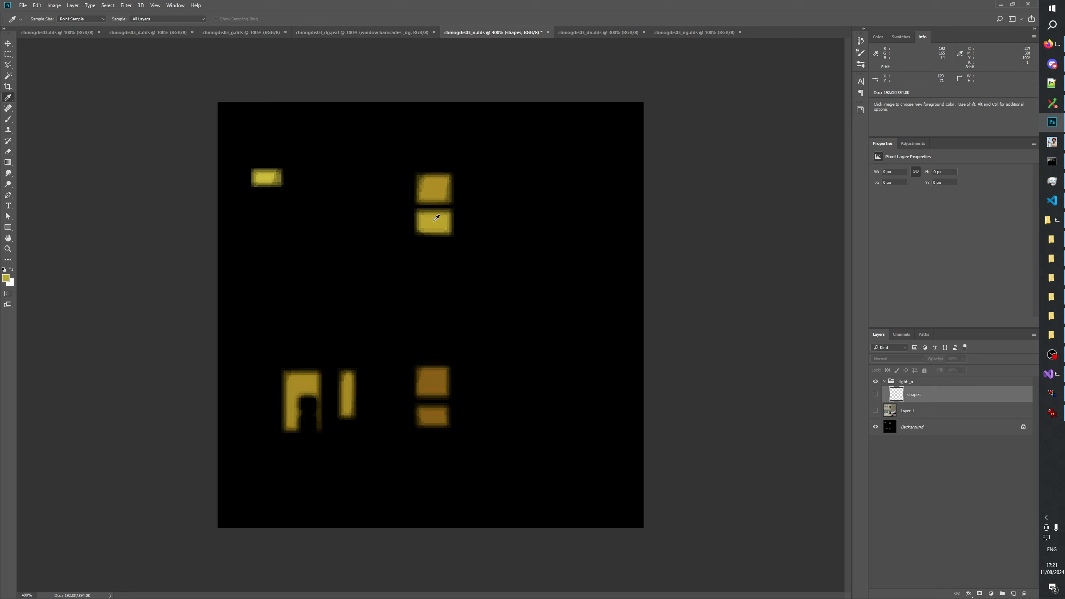
pyautogui.click(7, 227)
pyautogui.click(876, 411)
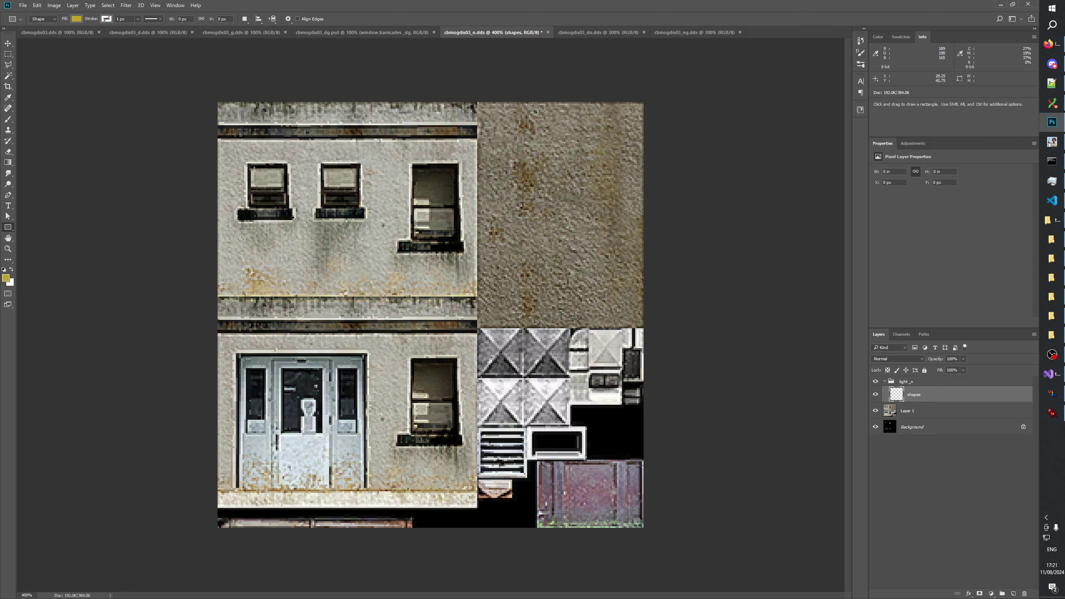
# Draw yellow rectangles over the first small window's upper pane and both panes of the second, stretching the last one to 8 px high
pyautogui.moveTo(251, 169); pyautogui.dragTo(356, 205)
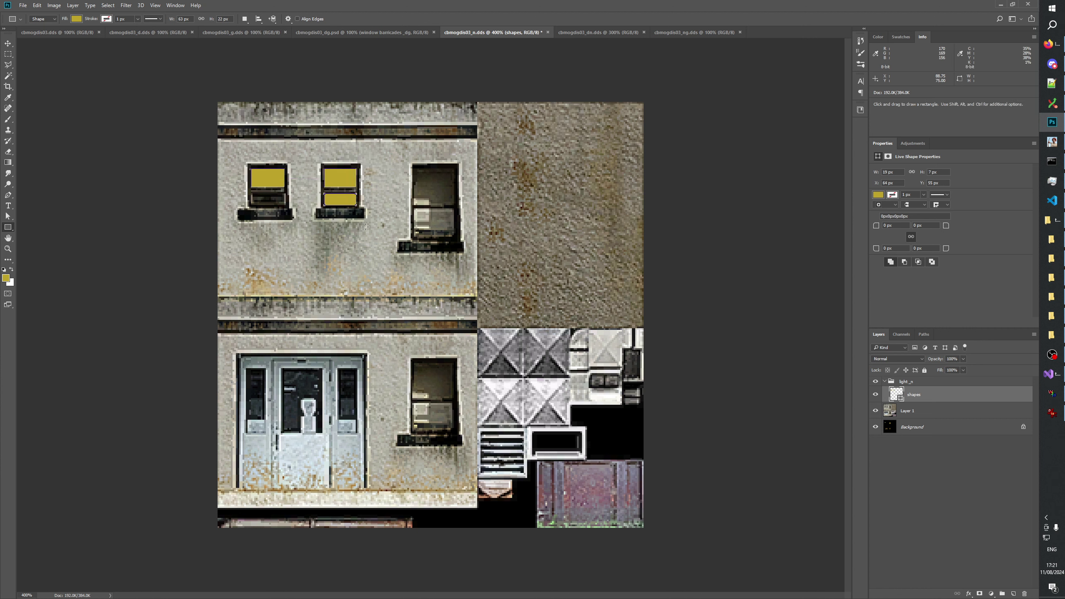
pyautogui.press('ctrl')
pyautogui.hotkey('ctrl', 't')
pyautogui.moveTo(341, 193); pyautogui.dragTo(340, 191)
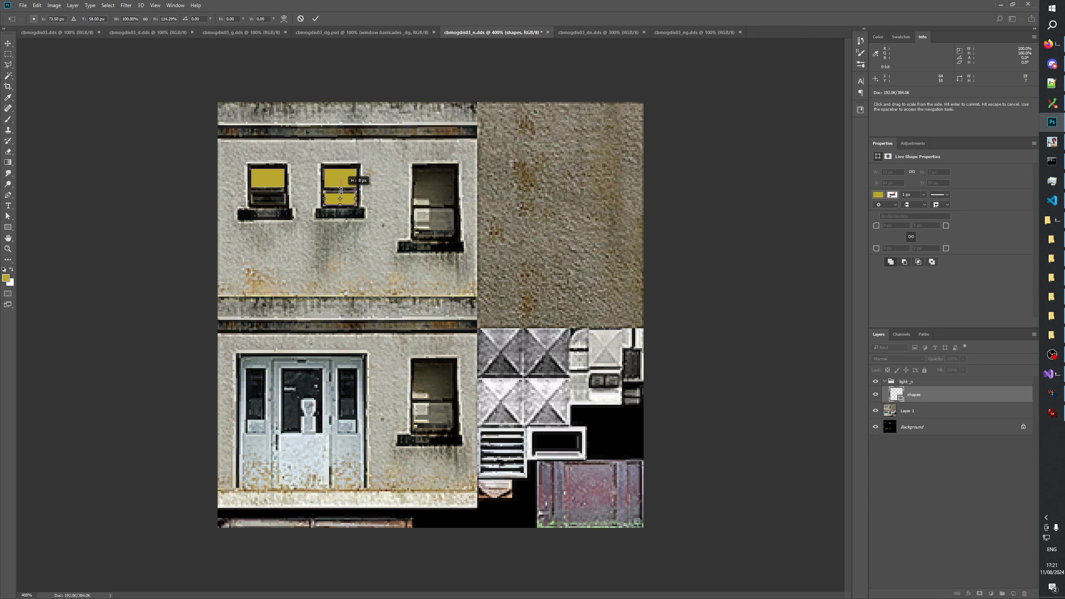
pyautogui.click(316, 19)
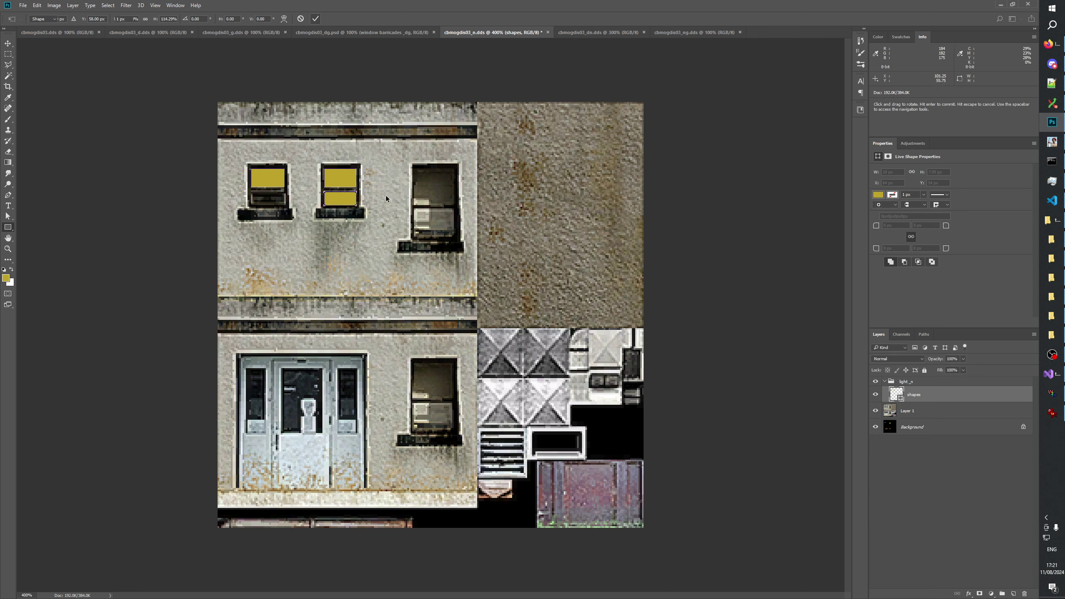
# Duplicate the yellow rectangle from the second small window's lower pane across onto the first small window's lower pane
pyautogui.moveTo(347, 195); pyautogui.dragTo(348, 201)
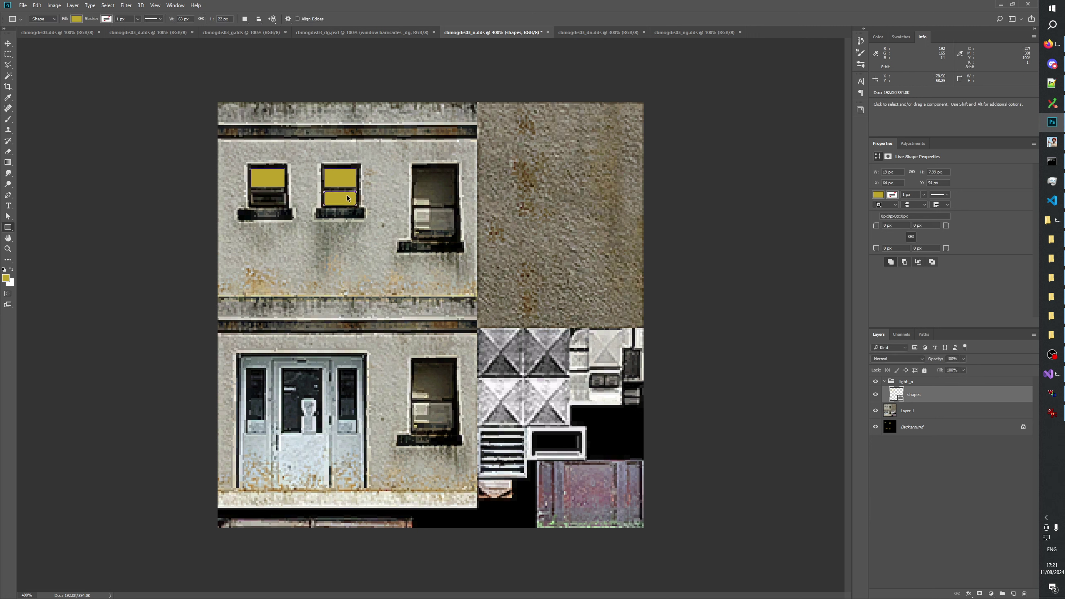
pyautogui.hotkey('alt', 'shift', 'Left')
pyautogui.hotkey('shift', 'Left')
pyautogui.hotkey('shift', 'Left')
pyautogui.hotkey('shift', 'Left')
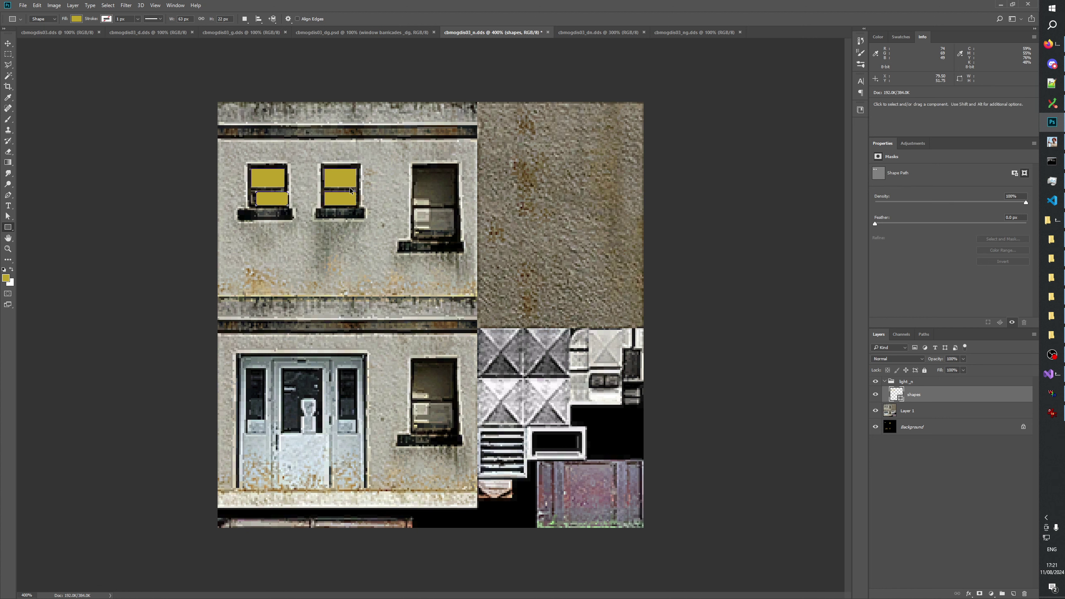
pyautogui.click(364, 268)
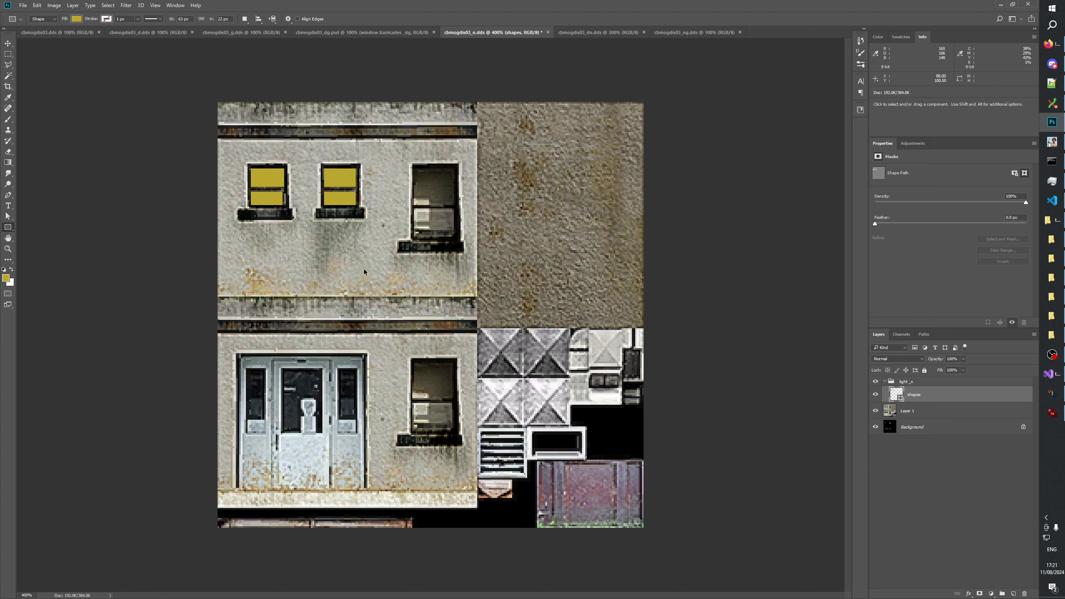
# Widen both yellow rectangles on the second small window to 20 px with Free Transform
pyautogui.moveTo(269, 198); pyautogui.dragTo(280, 209)
pyautogui.moveTo(349, 179); pyautogui.dragTo(358, 188)
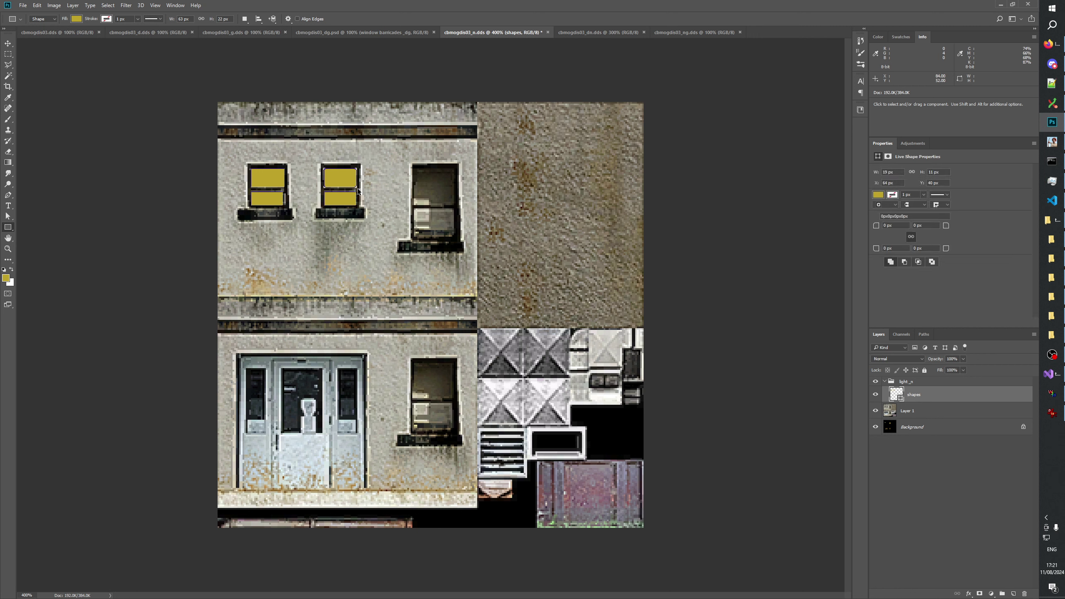
pyautogui.click(358, 188)
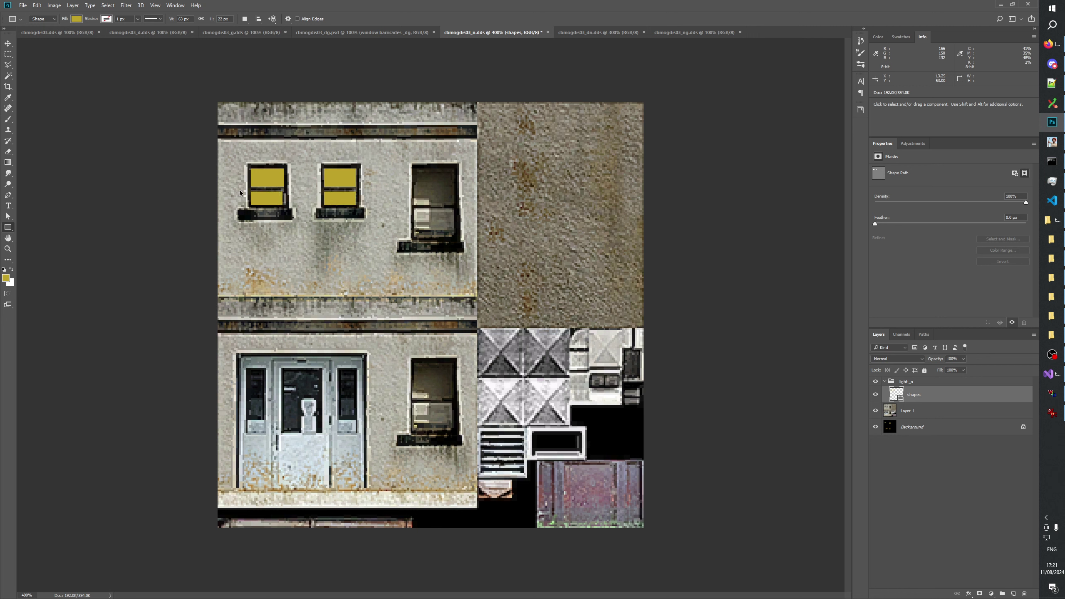
pyautogui.moveTo(371, 155); pyautogui.dragTo(348, 218)
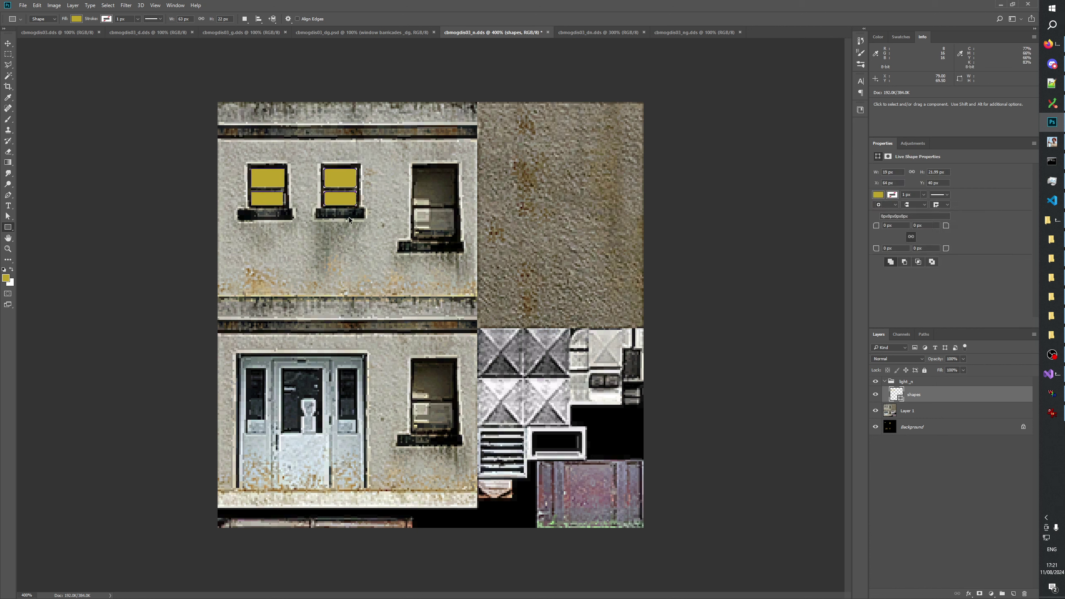
pyautogui.hotkey('ctrl', 't')
pyautogui.moveTo(357, 176); pyautogui.dragTo(358, 176)
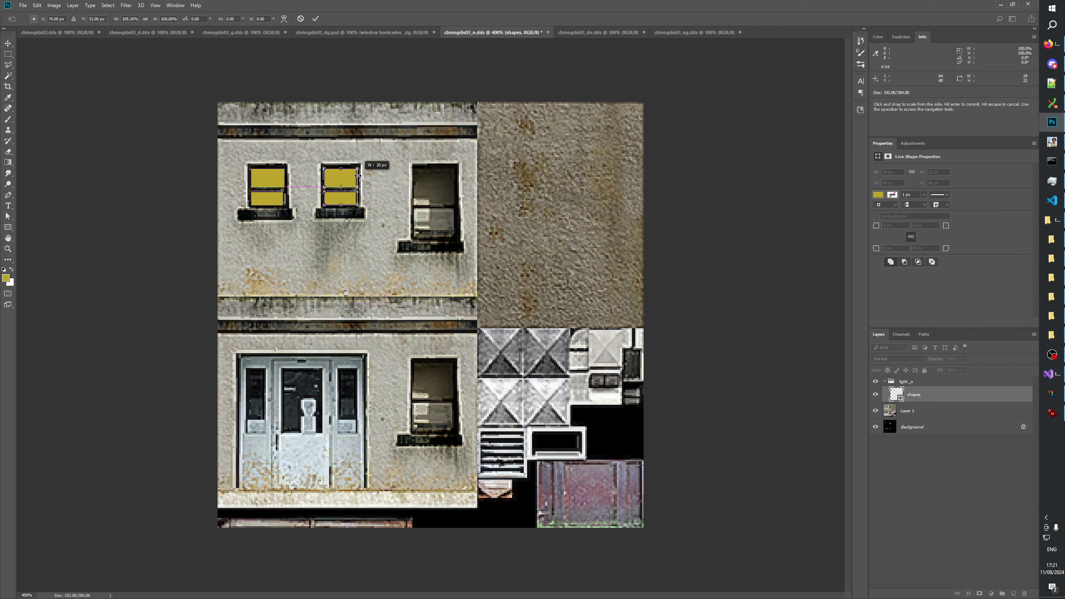
pyautogui.click(316, 18)
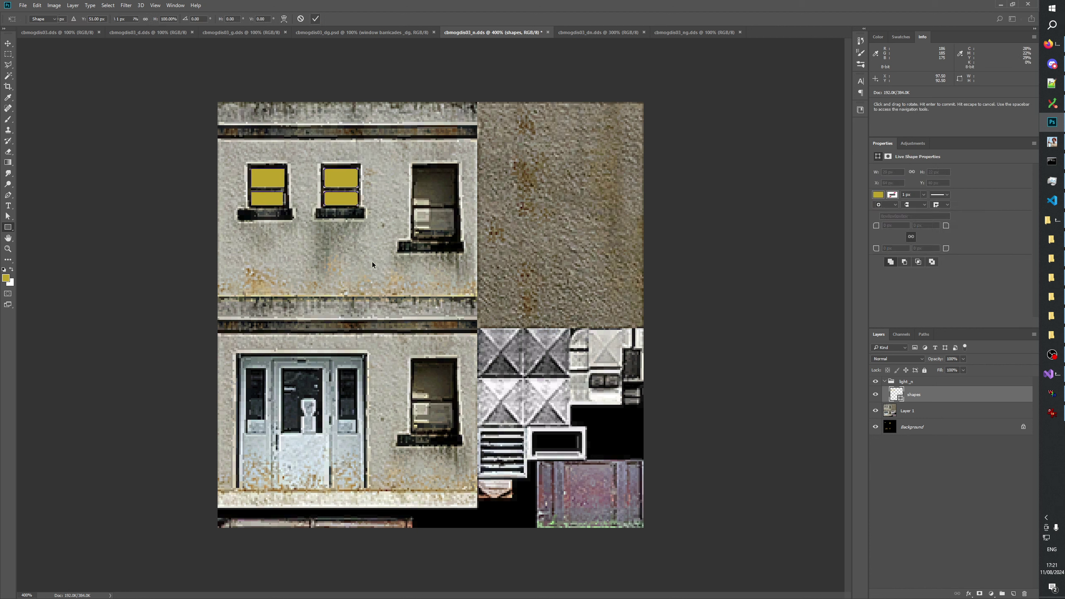
# Widen the yellow rectangle over the first small window's lower pane to 21 px
pyautogui.click(268, 201)
pyautogui.hotkey('ctrl', 't')
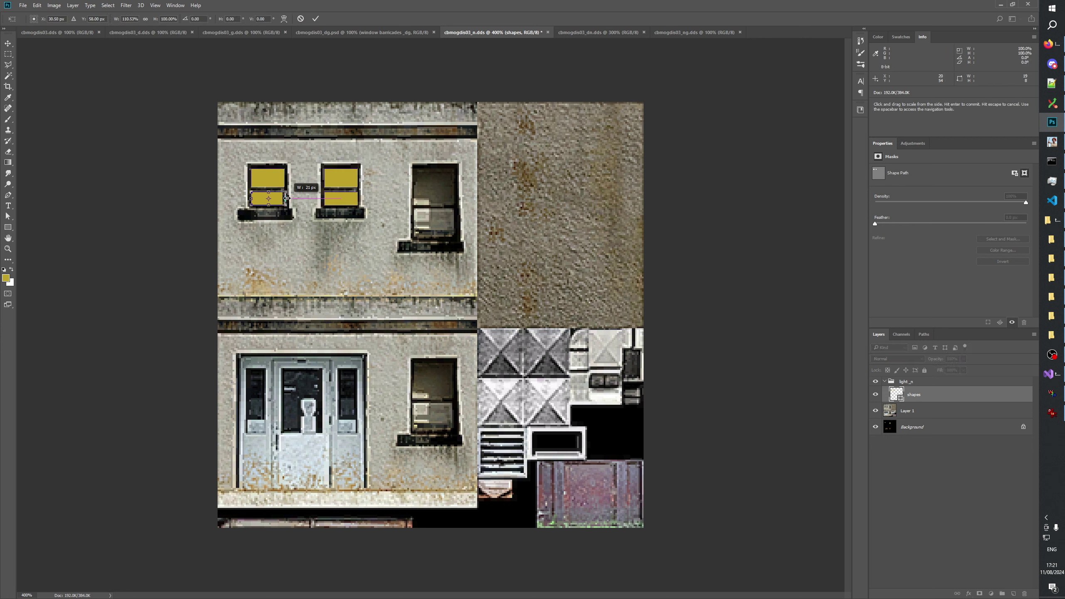
pyautogui.click(316, 19)
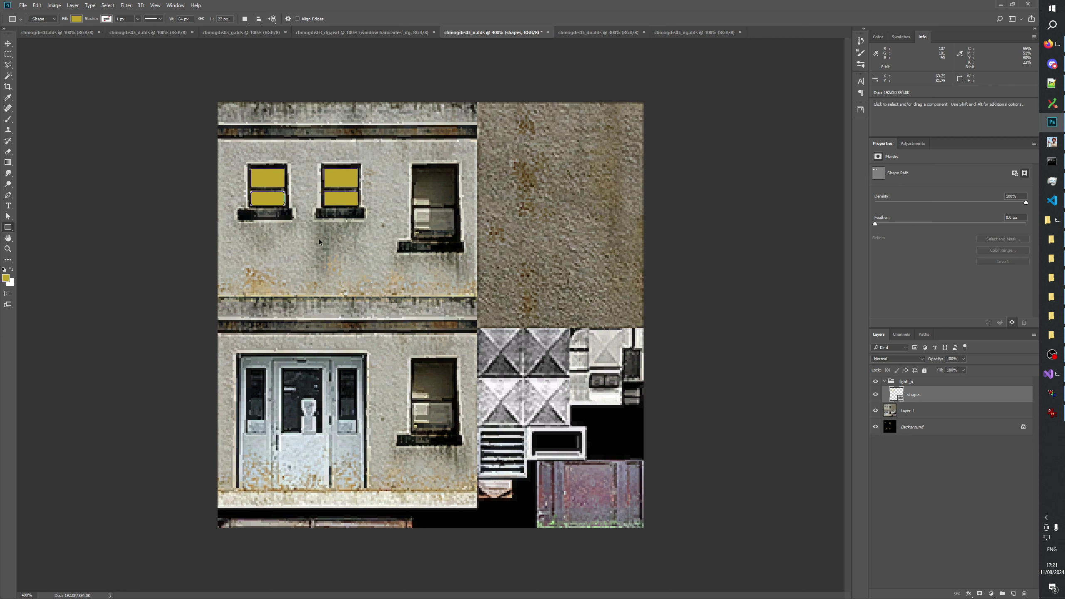
pyautogui.moveTo(268, 177); pyautogui.dragTo(278, 260)
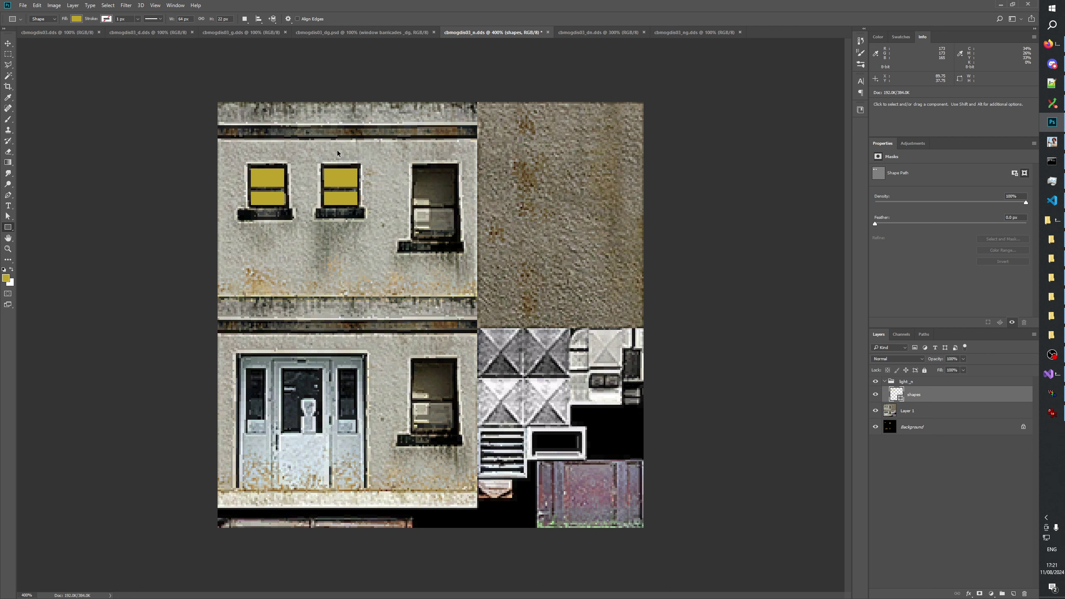
pyautogui.moveTo(365, 145); pyautogui.dragTo(311, 187)
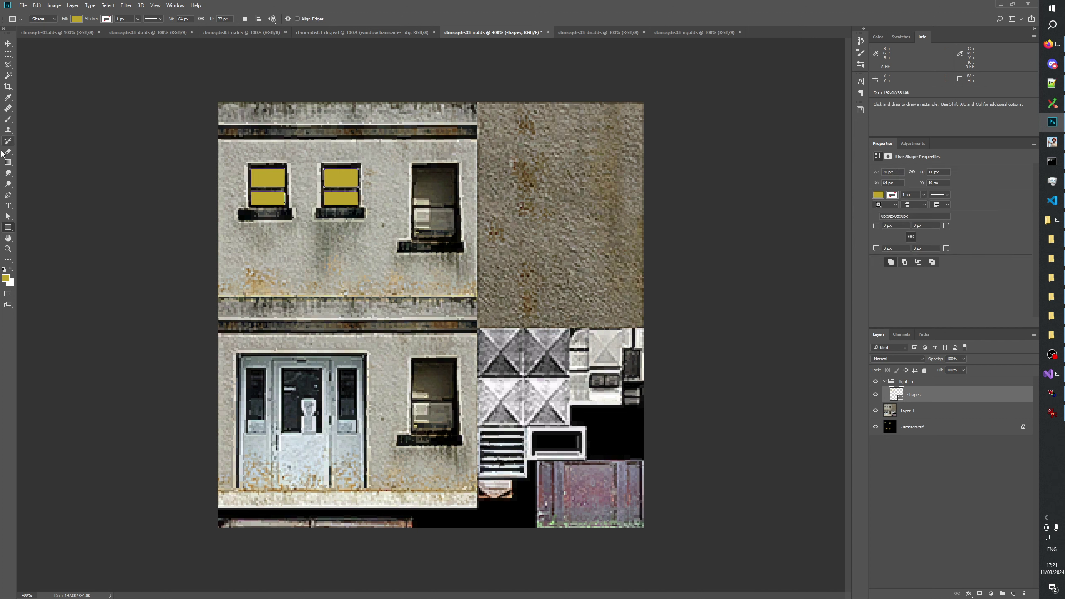
# Draw yellow rectangles over both panes of the tall upper window, the lower one 24 by 17 px
pyautogui.click(7, 228)
pyautogui.moveTo(418, 167); pyautogui.dragTo(455, 238)
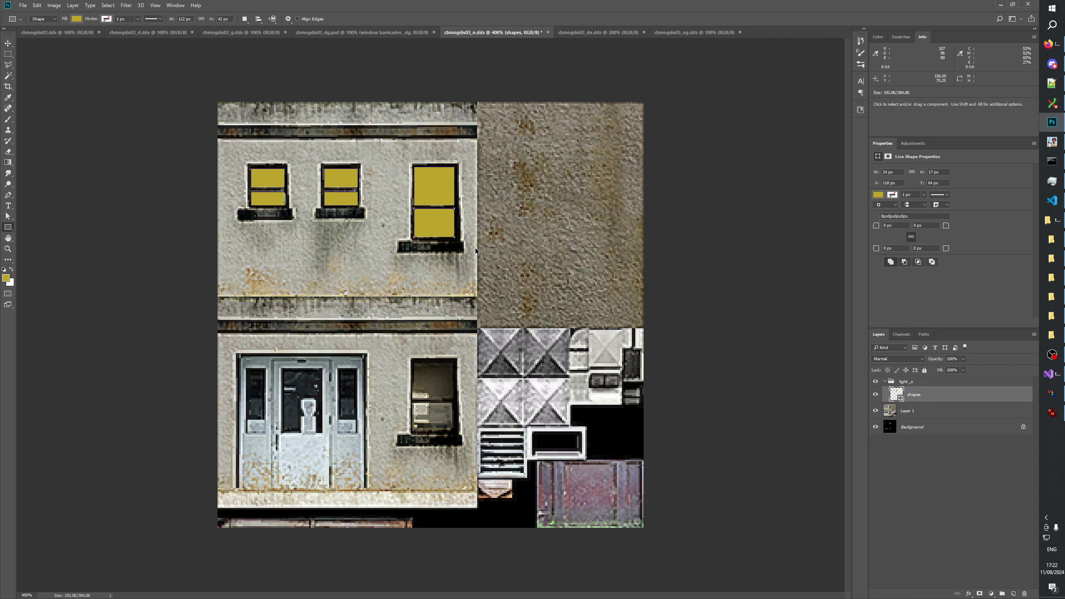
# Fine-tune the tall upper window's two rectangles with Free Transform and check their fit by toggling the shapes layer's visibility
pyautogui.keyDown('ctrl'); pyautogui.click(469, 262); pyautogui.keyUp('ctrl')
pyautogui.keyDown('ctrl'); pyautogui.click(451, 203); pyautogui.keyUp('ctrl')
pyautogui.hotkey('ctrl', 't')
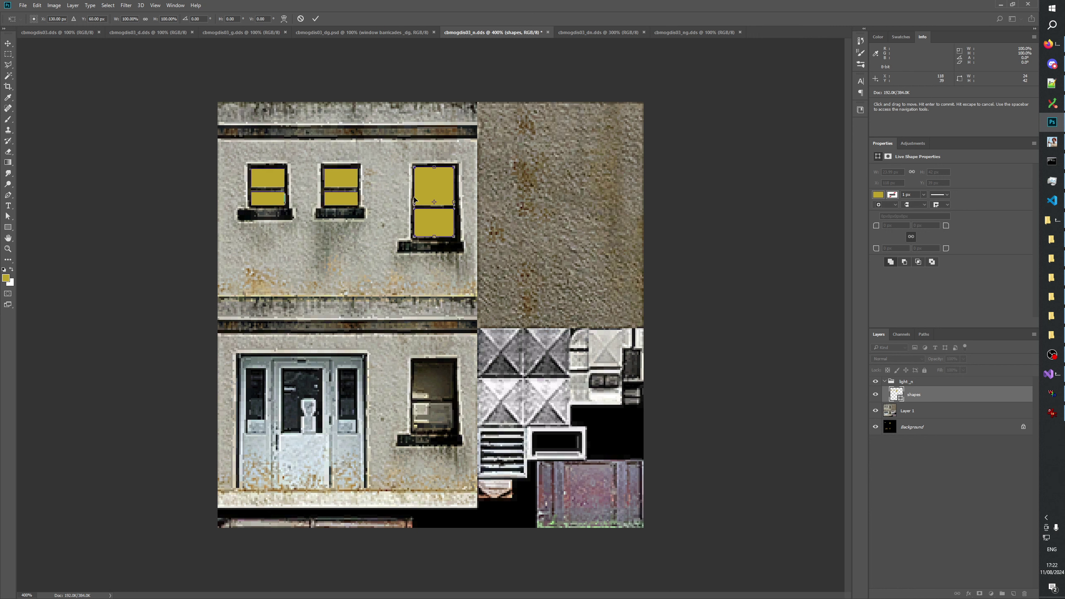
pyautogui.moveTo(415, 200); pyautogui.dragTo(414, 202)
pyautogui.press('Return')
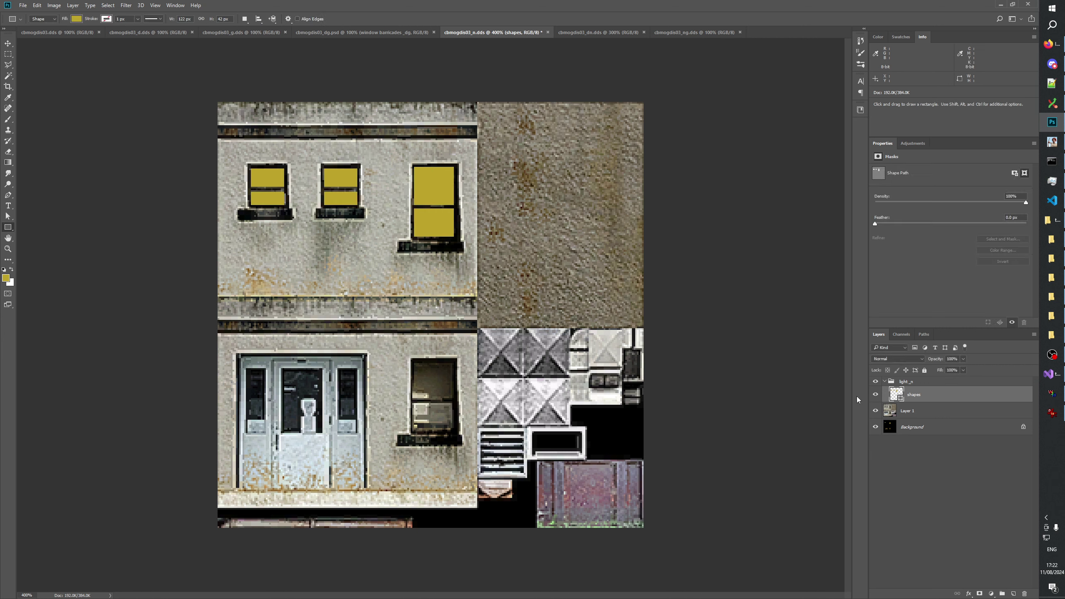
pyautogui.click(877, 395)
pyautogui.click(877, 394)
pyautogui.click(878, 394)
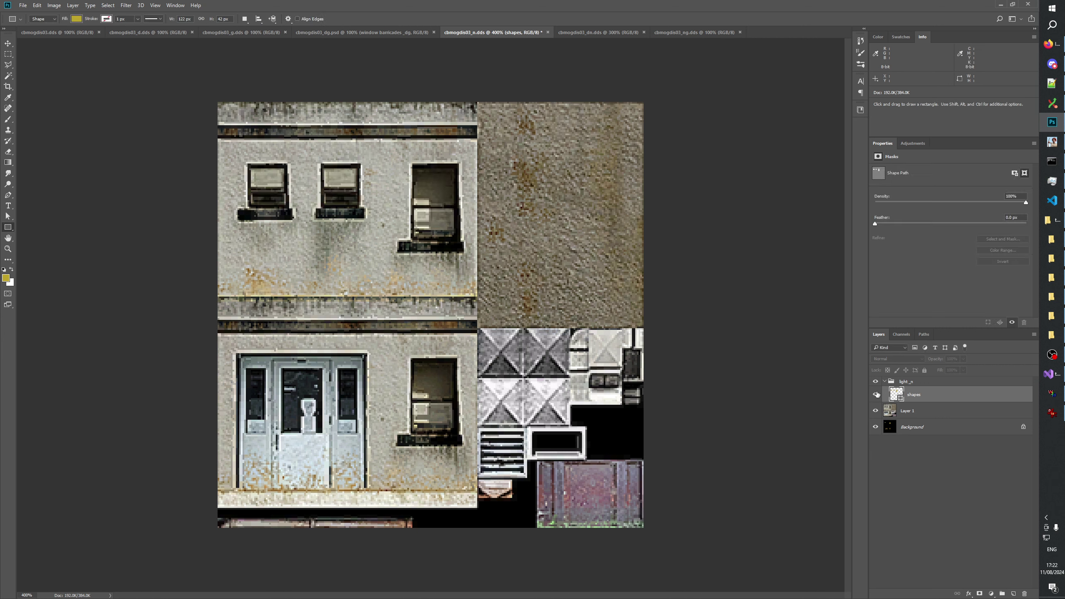
pyautogui.click(878, 394)
pyautogui.click(878, 394)
pyautogui.click(877, 394)
# Duplicate the tall upper window's two yellow rectangles straight down and align the copies with the ground-floor window's panes
pyautogui.press('a')
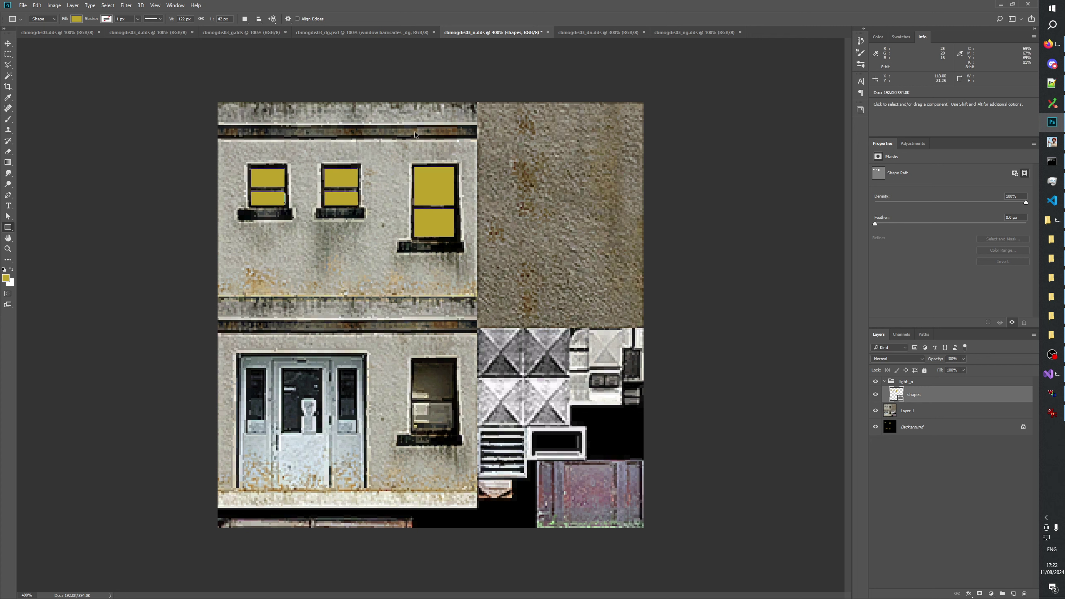
pyautogui.moveTo(417, 133); pyautogui.dragTo(479, 294)
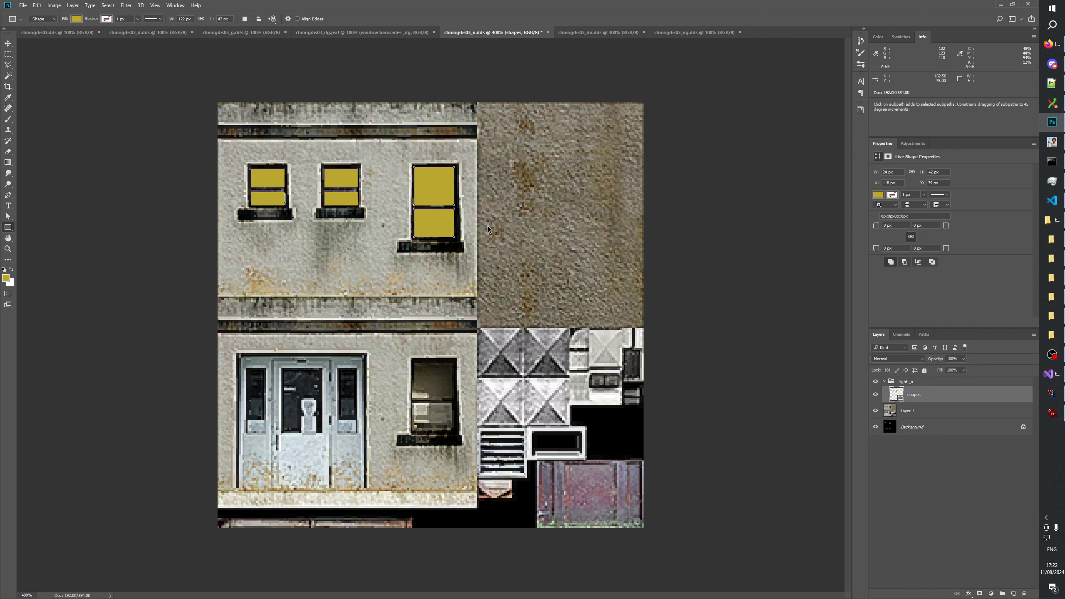
pyautogui.hotkey('alt', 'shift', 'Down')
pyautogui.hotkey('shift', 'Down')
pyautogui.hotkey('shift', 'Down')
pyautogui.hotkey('shift', 'Down')
pyautogui.hotkey('shift', 'Down')
pyautogui.hotkey('shift', 'Down')
pyautogui.hotkey('shift', 'Down')
pyautogui.hotkey('shift', 'Down')
pyautogui.hotkey('shift', 'Down')
pyautogui.hotkey('shift', 'Down')
pyautogui.hotkey('shift', 'Down')
pyautogui.press('Down')
pyautogui.press('Down')
pyautogui.press('Down')
pyautogui.press('Down')
pyautogui.press('Down')
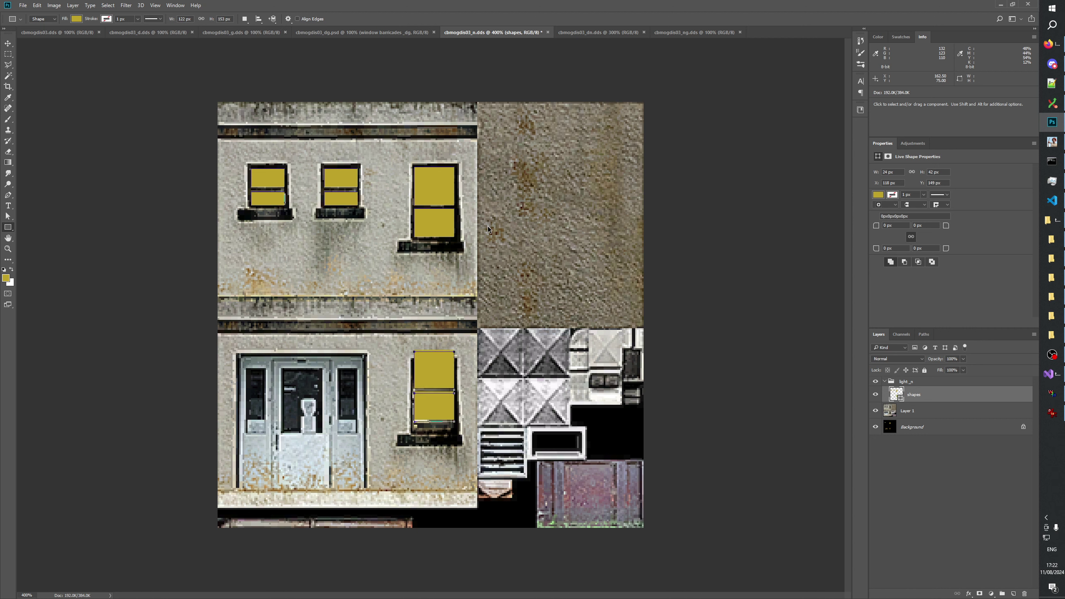
pyautogui.press('Down')
pyautogui.press('Left')
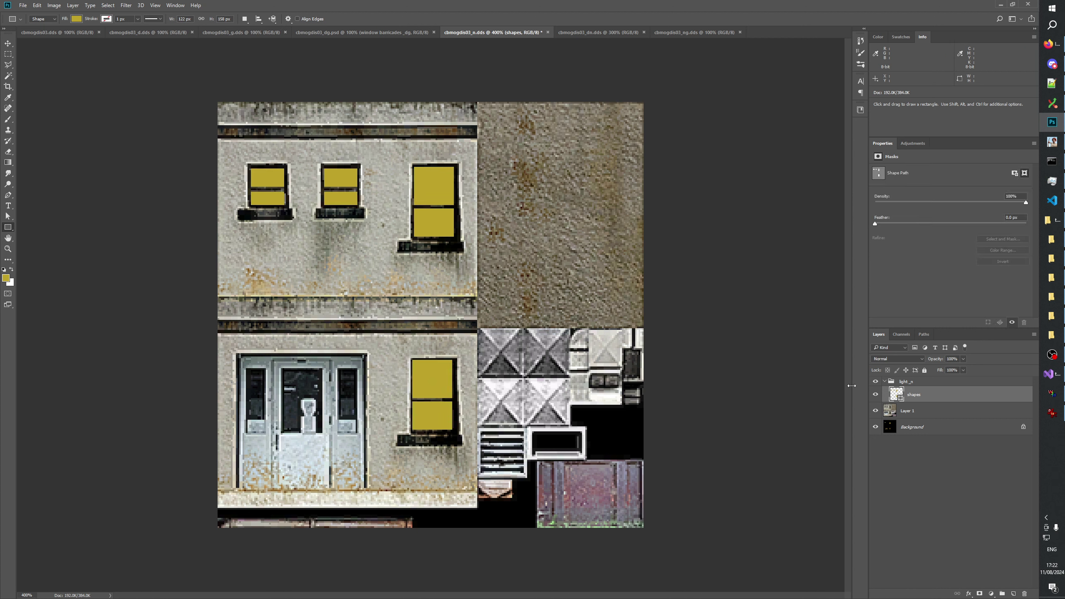
# Toggle the shapes layer to check the ground-floor window's alignment, and move its yellow rectangles down 1 px
pyautogui.click(875, 396)
pyautogui.click(875, 396)
pyautogui.click(875, 395)
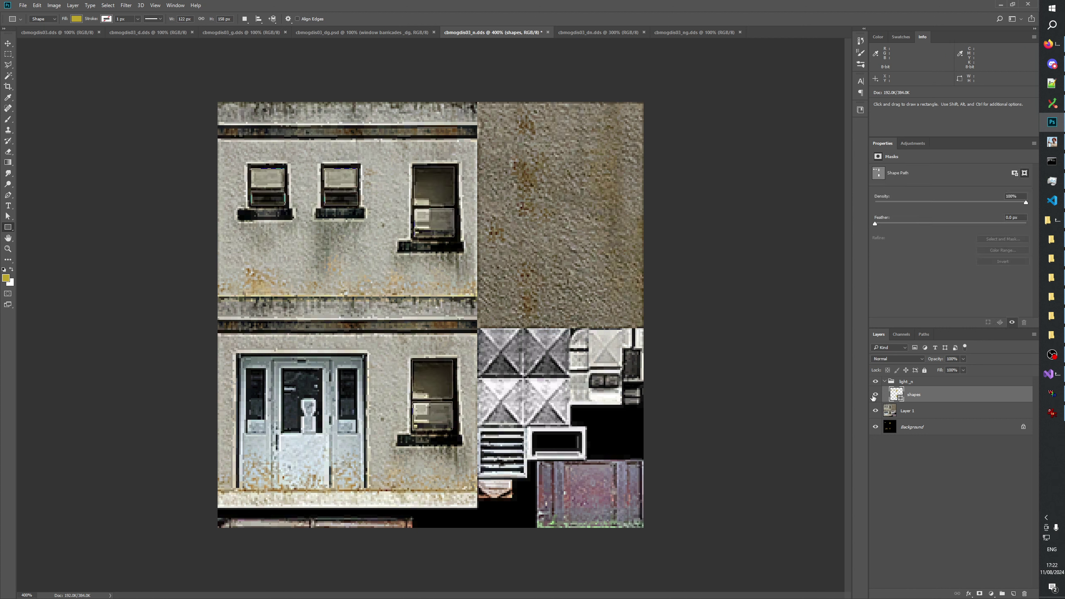
pyautogui.click(874, 395)
pyautogui.click(874, 396)
pyautogui.click(875, 395)
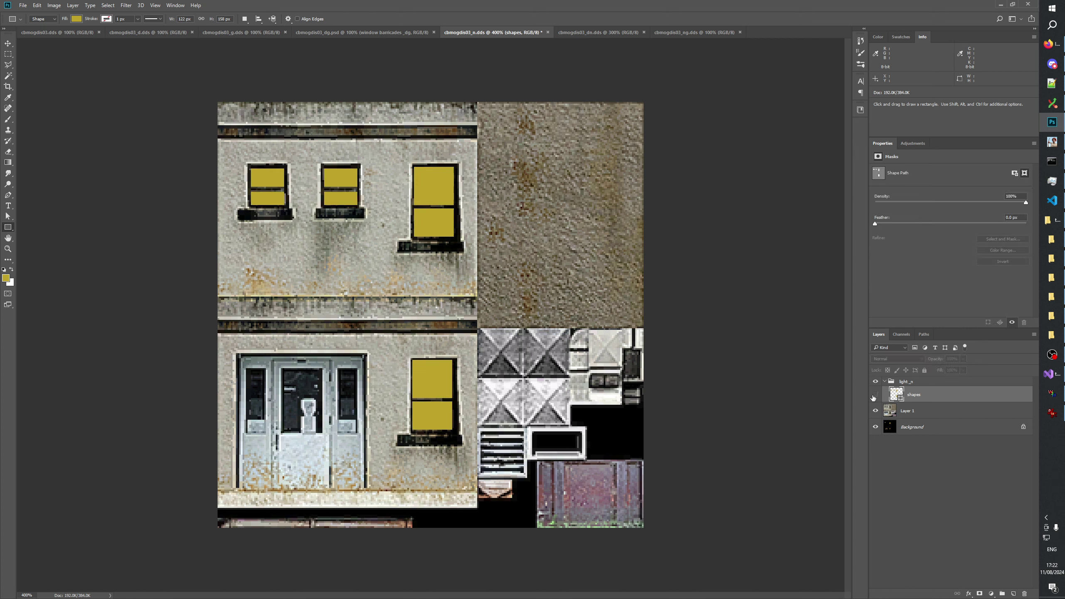
pyautogui.click(874, 396)
pyautogui.click(875, 396)
pyautogui.click(875, 395)
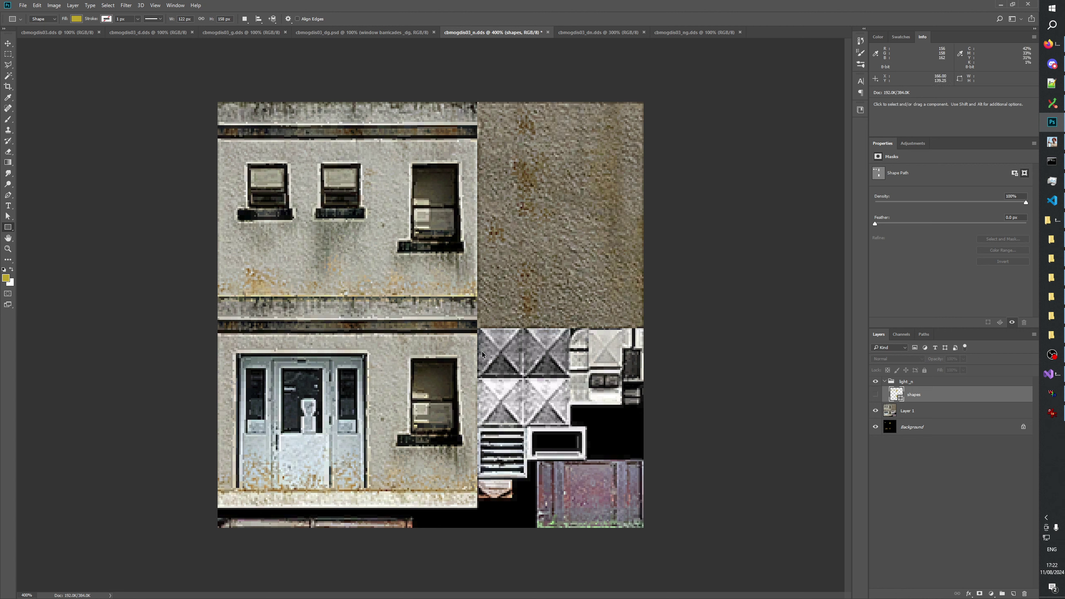
pyautogui.click(875, 396)
pyautogui.click(426, 377)
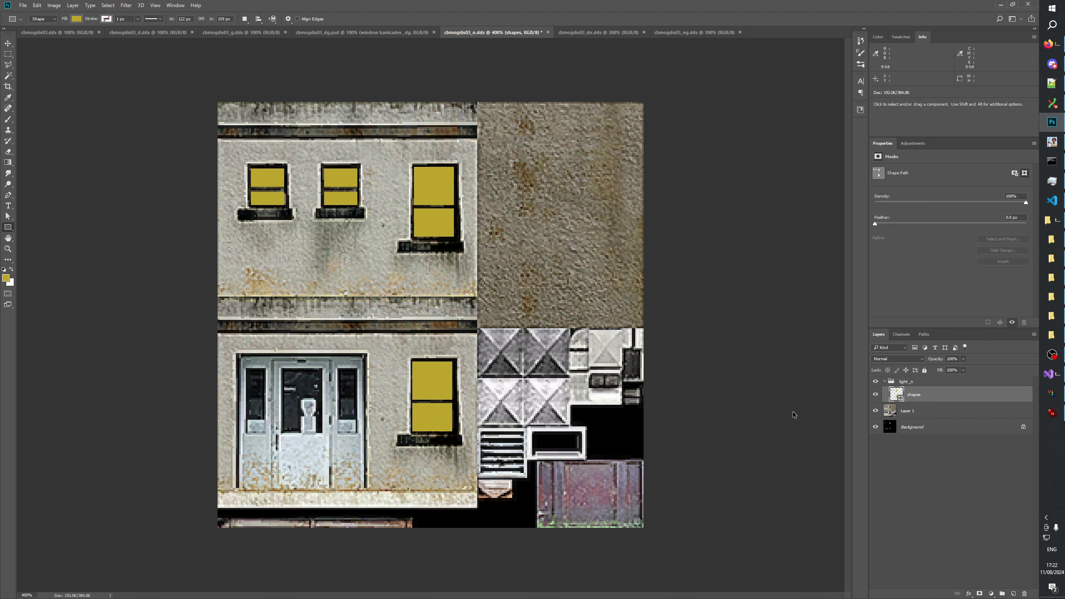
# Compare all the yellow rectangles with the underlying window panes by repeatedly hiding and showing the shapes layer
pyautogui.click(875, 396)
pyautogui.click(875, 396)
pyautogui.click(875, 396)
pyautogui.click(875, 395)
pyautogui.click(875, 396)
pyautogui.click(875, 395)
pyautogui.click(876, 396)
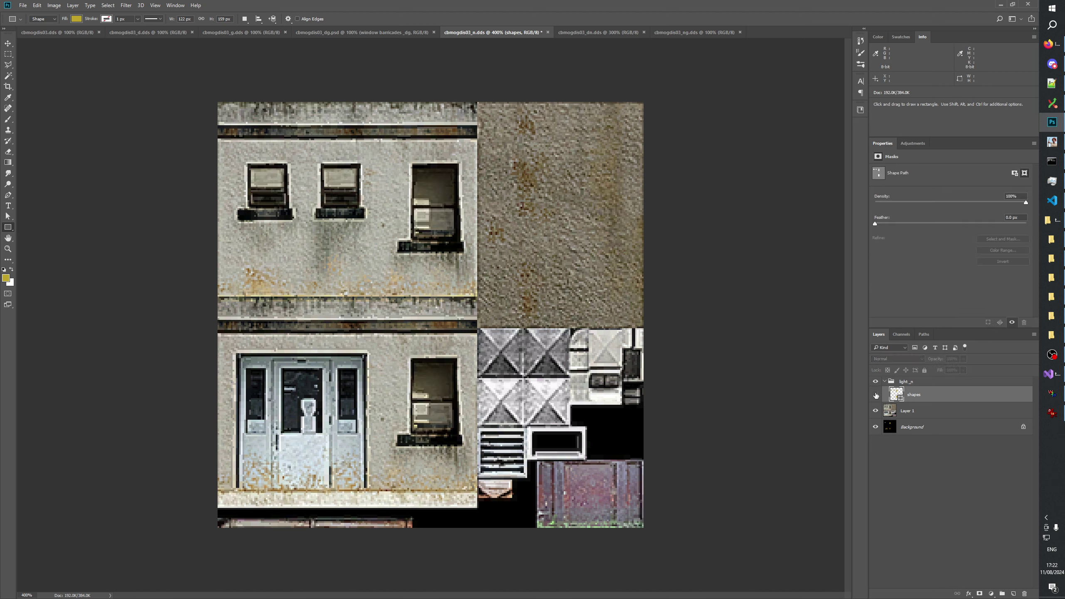
pyautogui.click(875, 396)
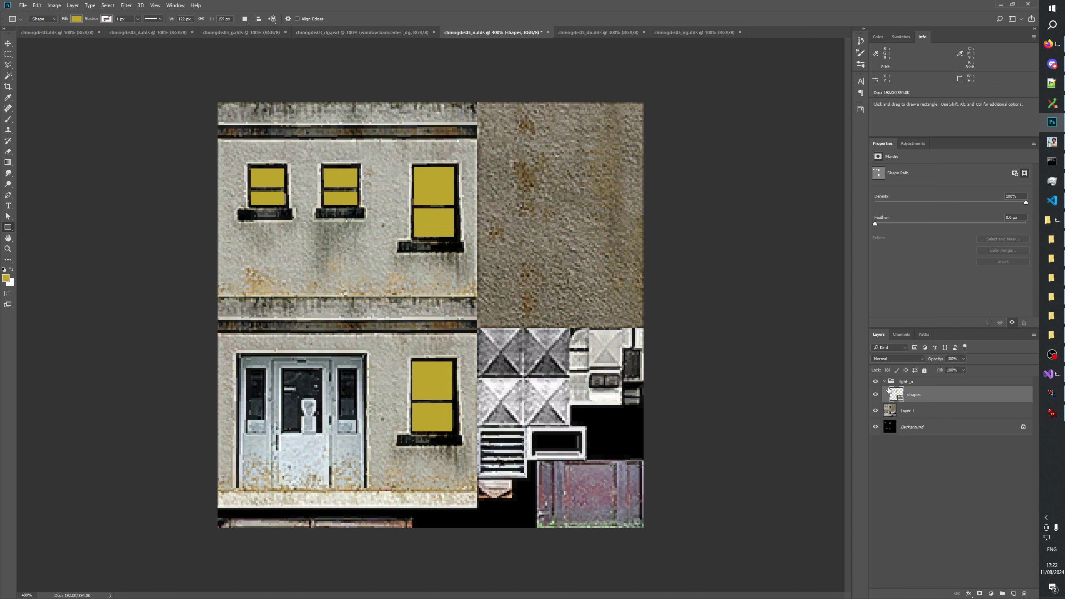
pyautogui.click(875, 395)
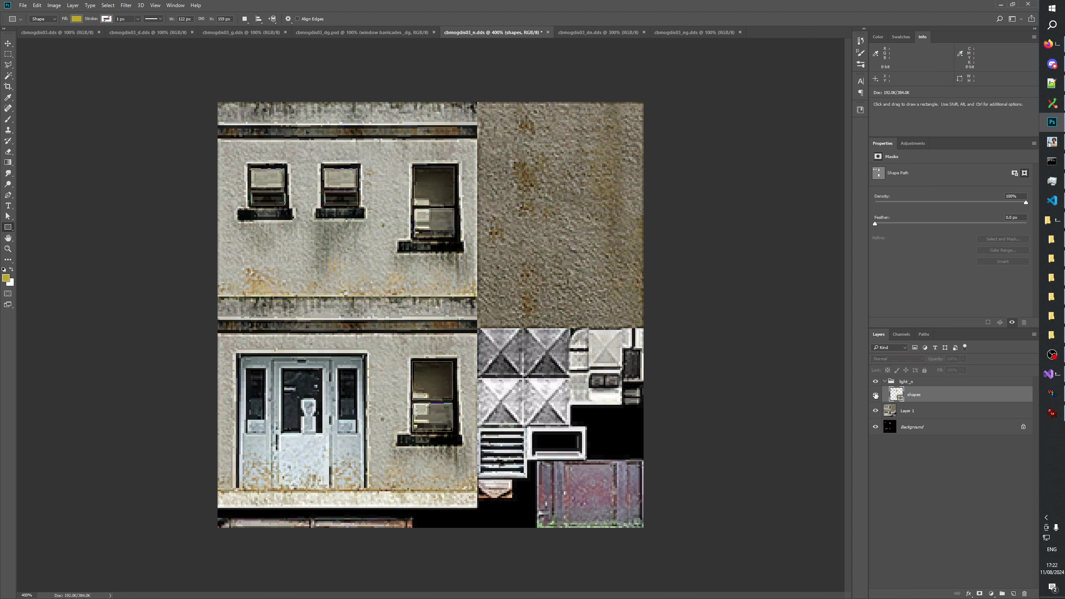
pyautogui.click(875, 395)
pyautogui.click(875, 396)
pyautogui.click(875, 396)
pyautogui.click(875, 395)
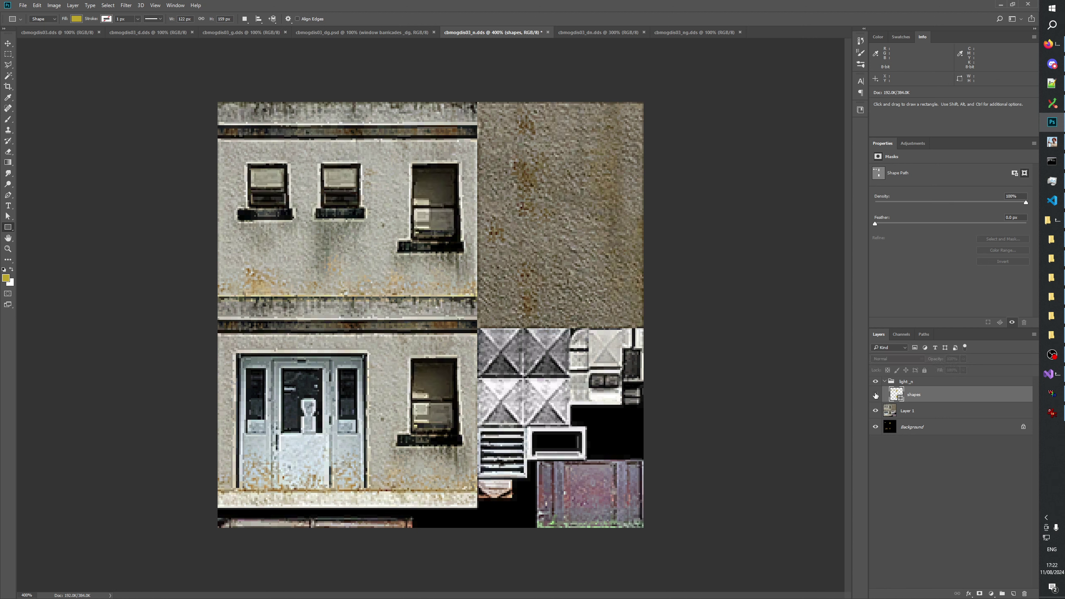
pyautogui.click(876, 395)
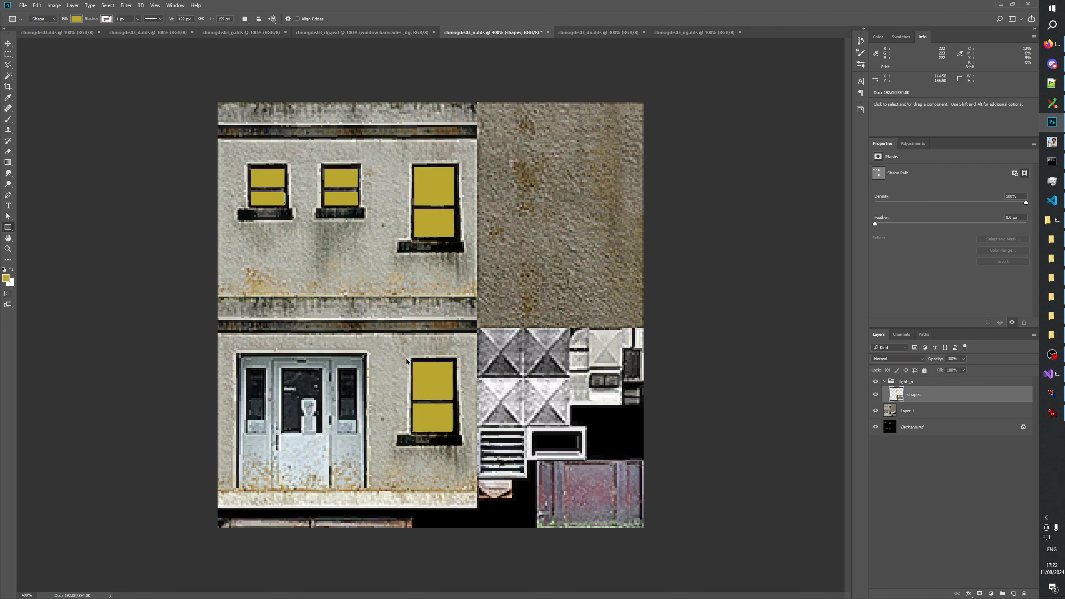
# Draw matching yellow rectangles over the narrow glass panes on both sides of the entrance door
pyautogui.moveTo(339, 369); pyautogui.dragTo(356, 420)
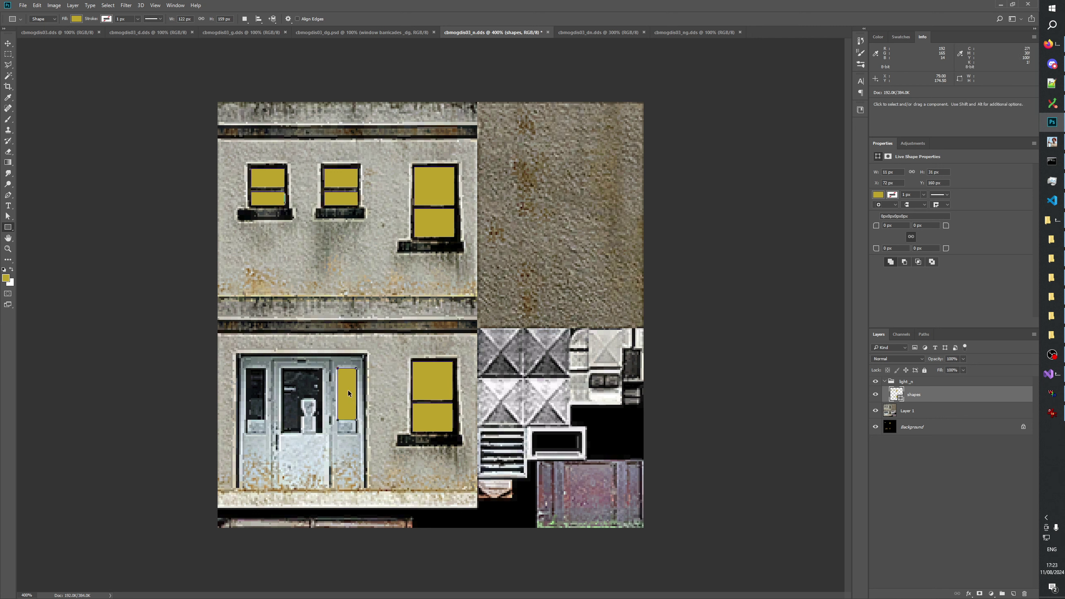
pyautogui.press('shift')
pyautogui.moveTo(266, 369); pyautogui.dragTo(307, 421)
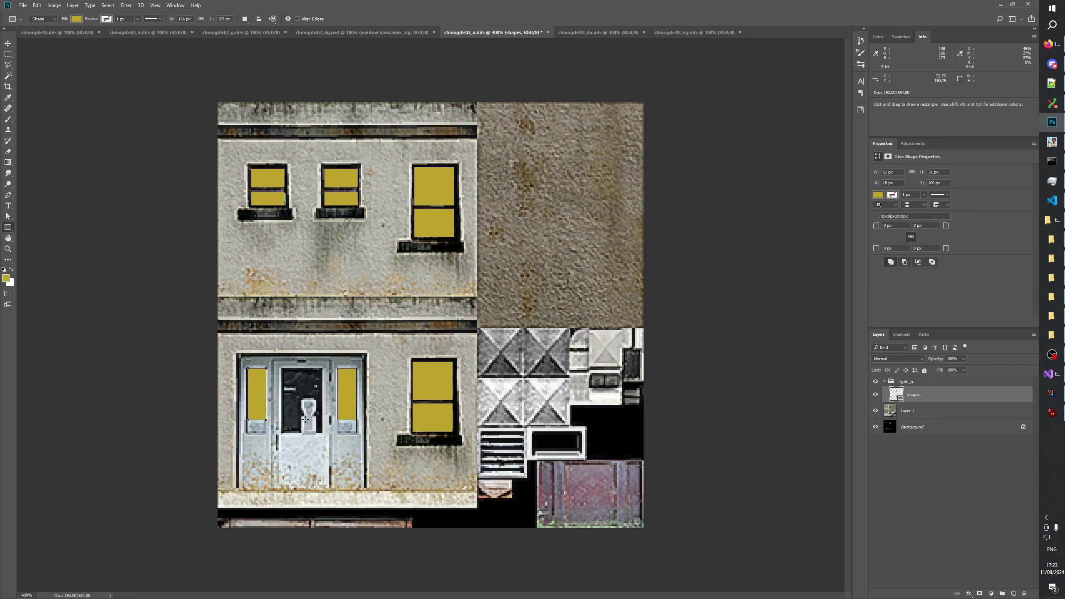
pyautogui.press('Escape')
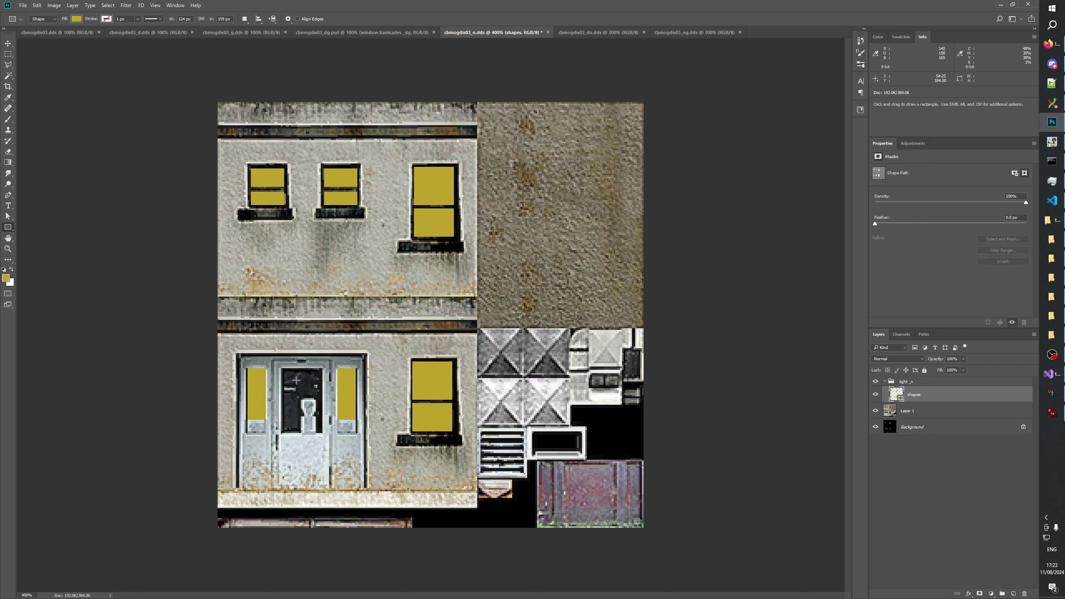
# Draw a 25 by 39 px yellow rectangle over the door's glass on a separate shape layer and set its opacity to 59%
pyautogui.press('shift')
pyautogui.moveTo(281, 368); pyautogui.dragTo(322, 433)
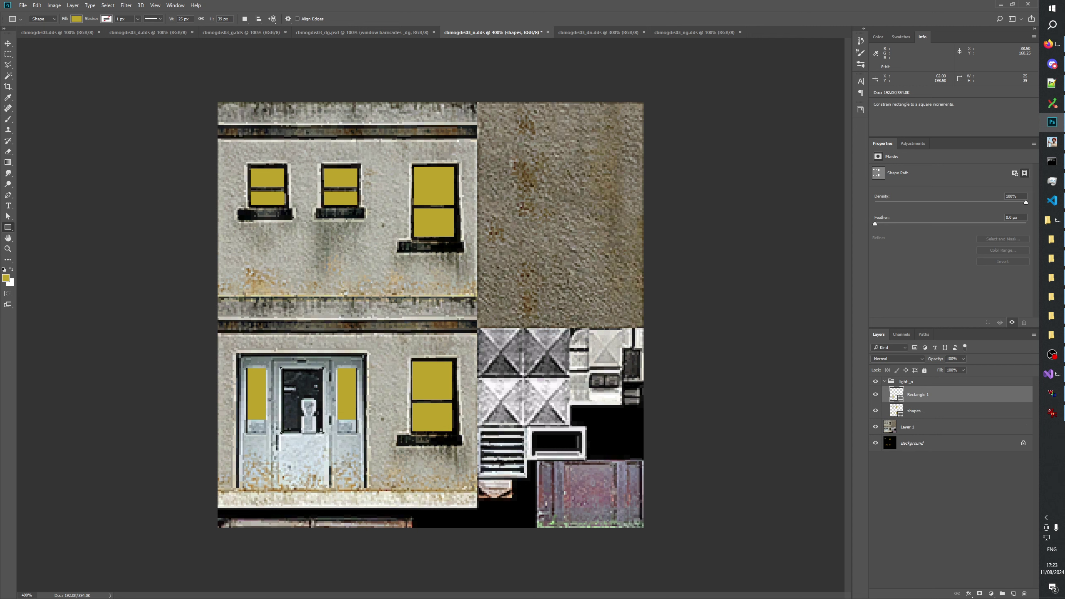
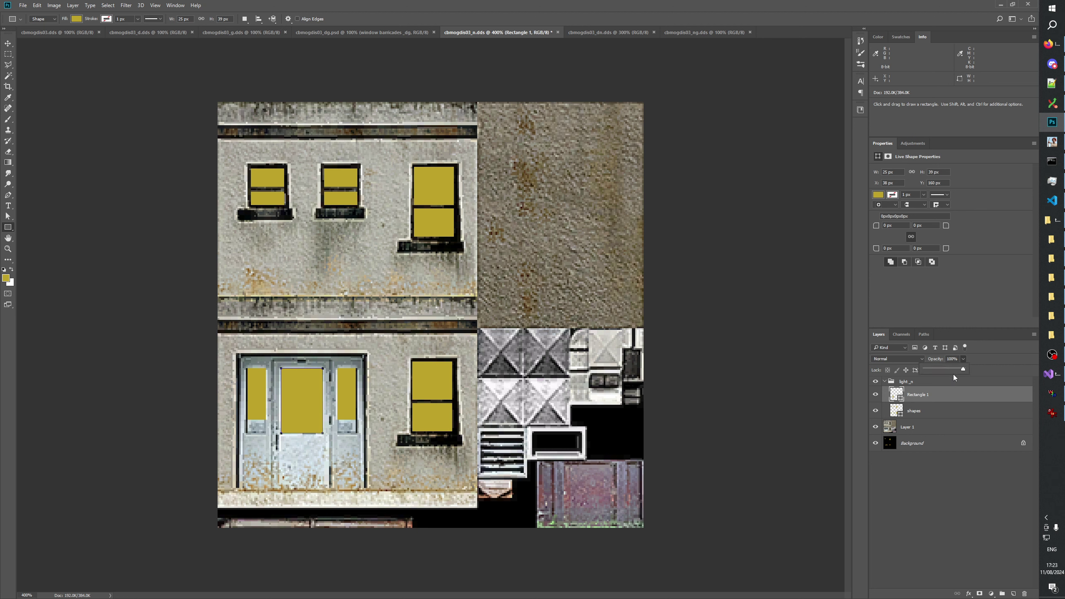
pyautogui.click(947, 368)
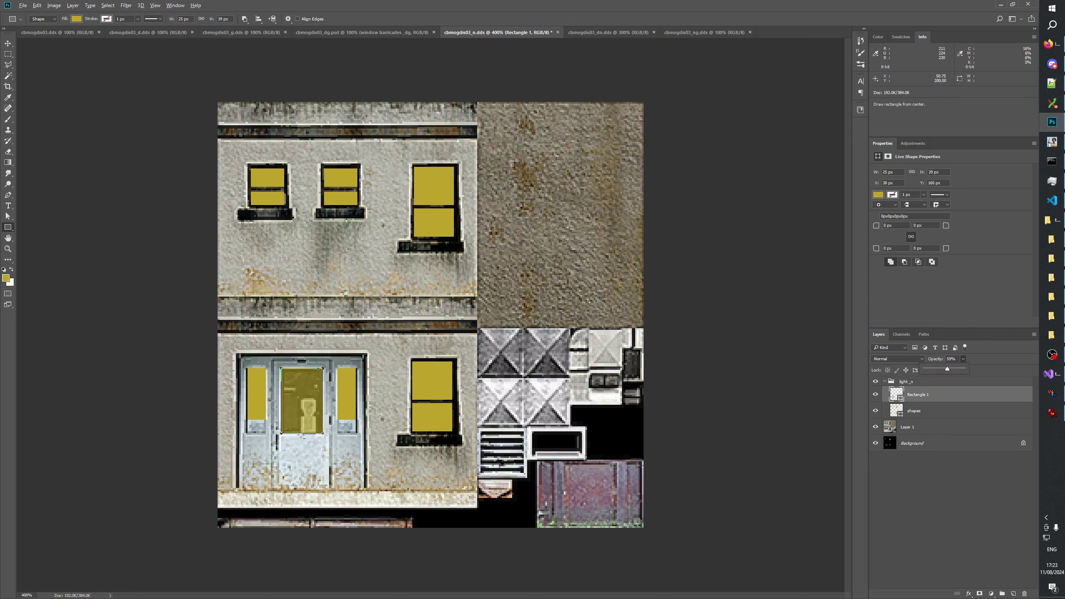
# Cut a 9 by 12 px rectangle out of the door's yellow glass shape over the base of the pale keyhole-shaped ornament
pyautogui.moveTo(301, 435); pyautogui.dragTo(316, 419)
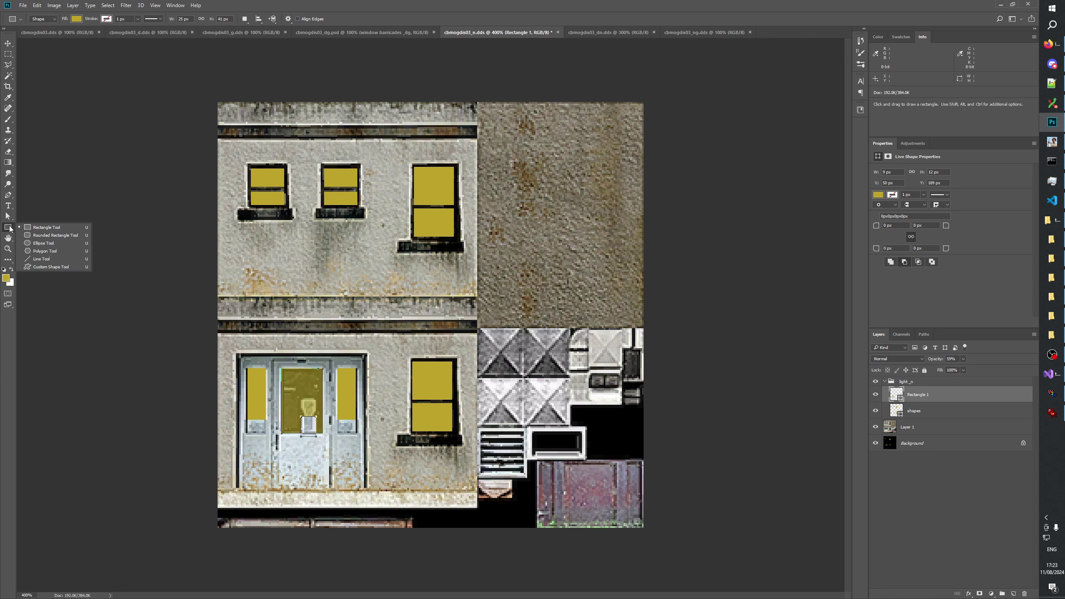
pyautogui.click(7, 249)
pyautogui.click(365, 381)
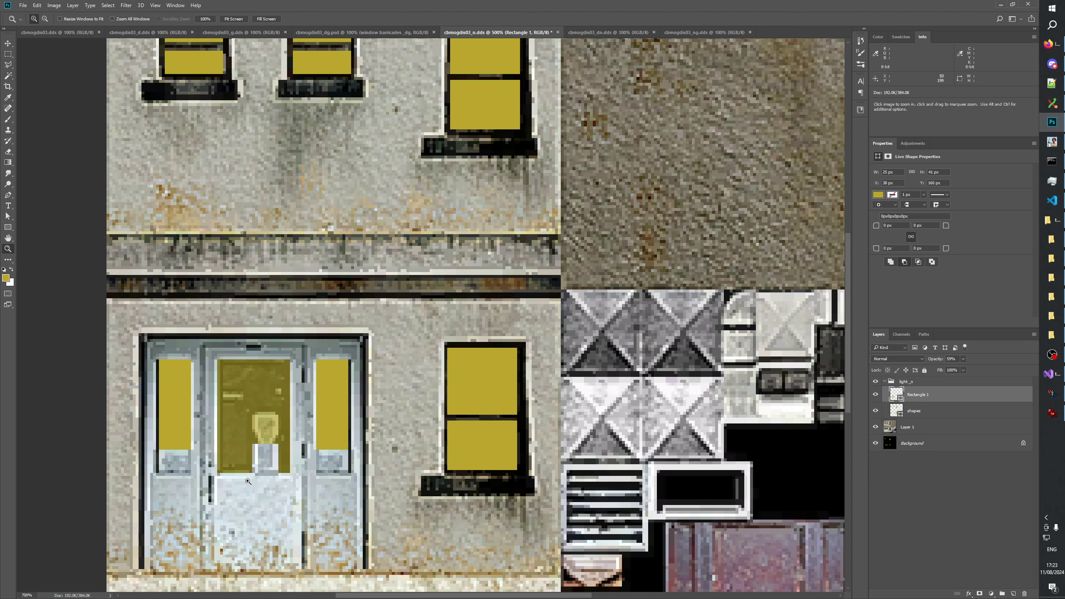
pyautogui.click(248, 482)
pyautogui.click(249, 482)
pyautogui.click(248, 482)
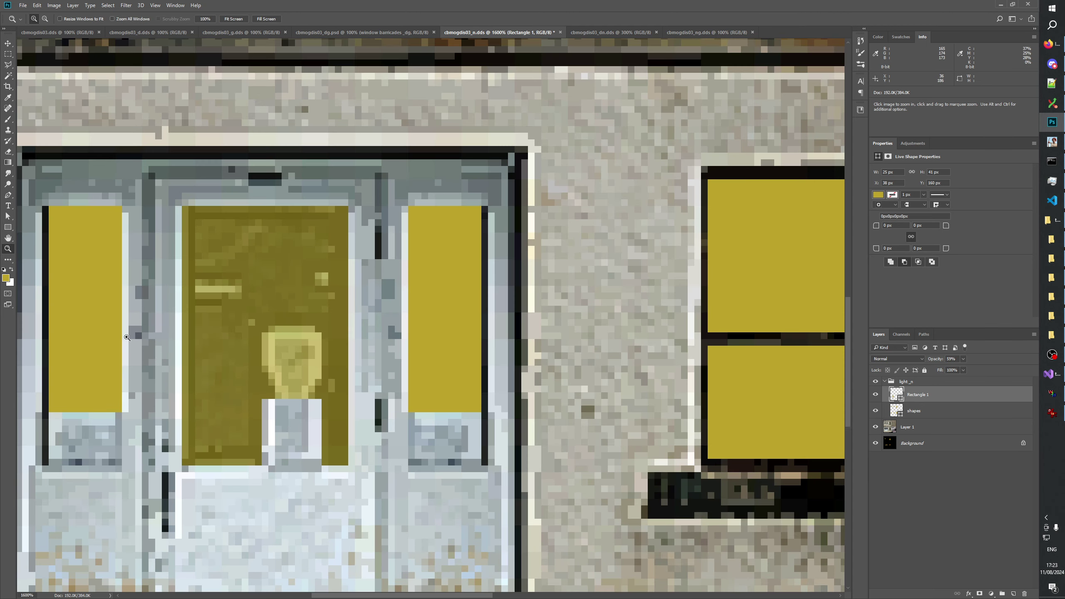
# Try to cut a slanted line out of the door's yellow shape along the edge of the ornament's head
pyautogui.click(7, 228)
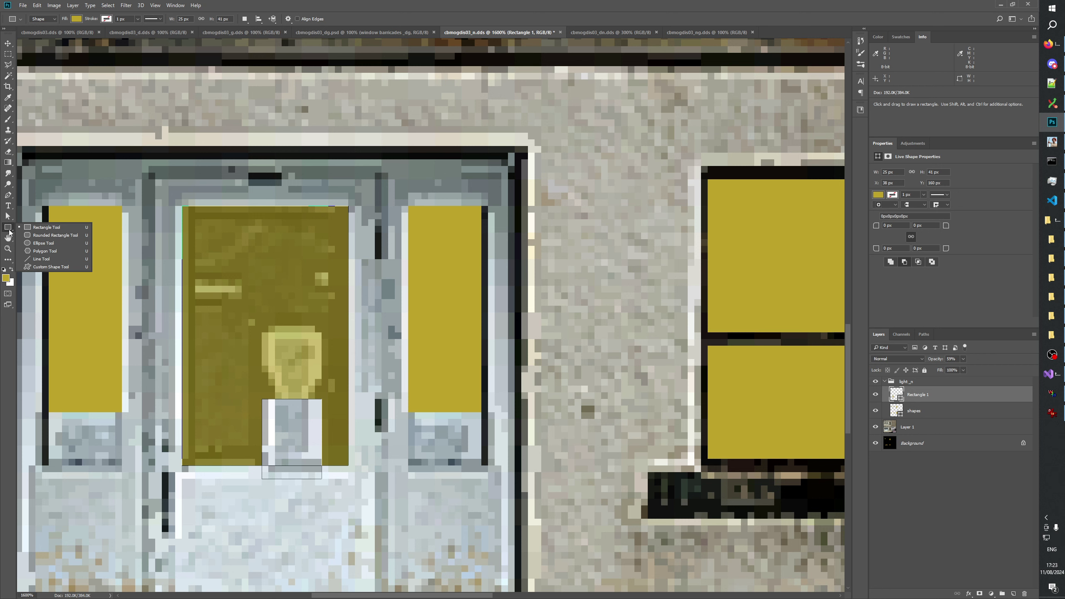
pyautogui.click(41, 259)
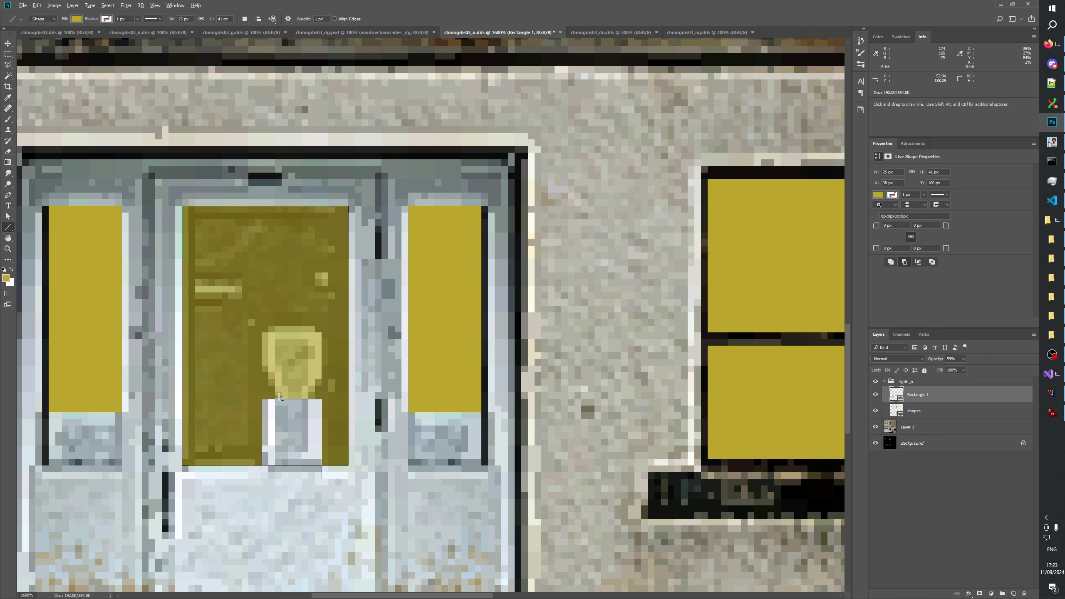
pyautogui.press('alt')
pyautogui.moveTo(276, 399); pyautogui.dragTo(262, 345)
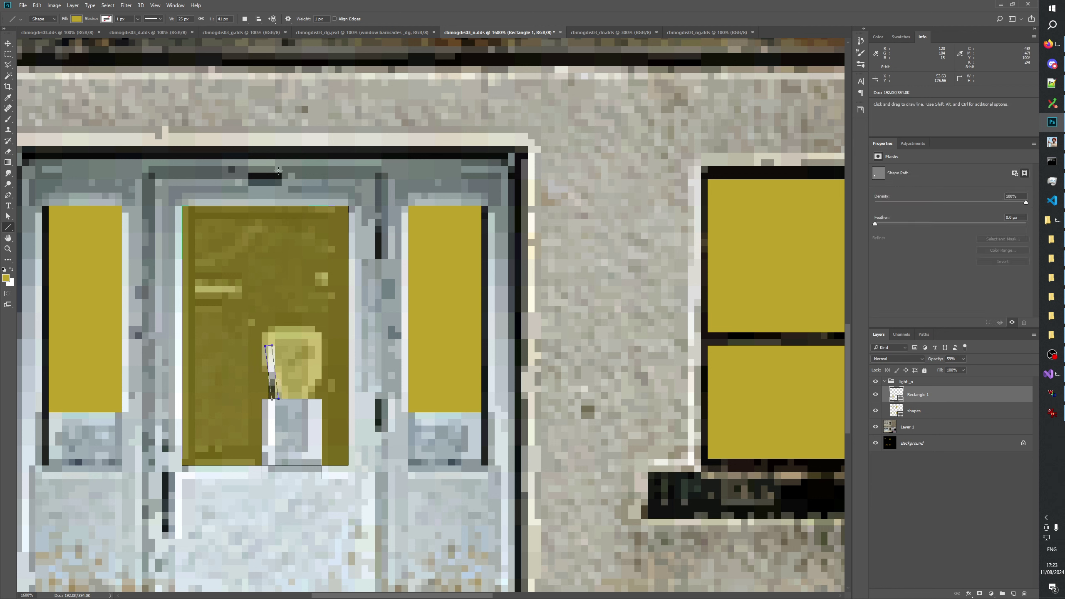
pyautogui.hotkey('ctrl', 'z')
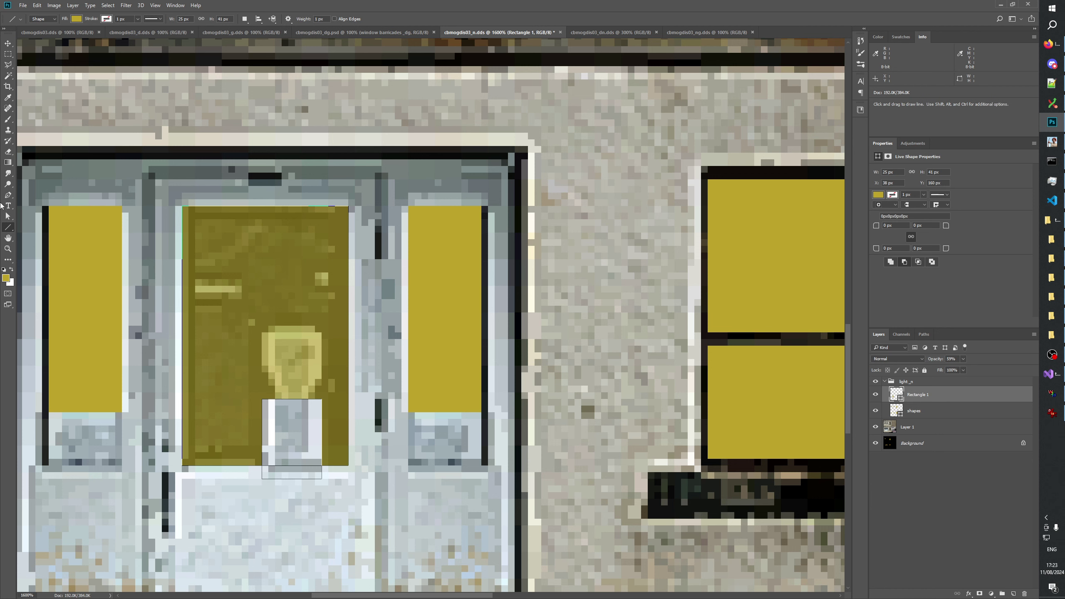
# Cut a 9 by 9 px rounded rectangle out of the door's yellow shape over the ornament's head
pyautogui.rightClick(8, 228)
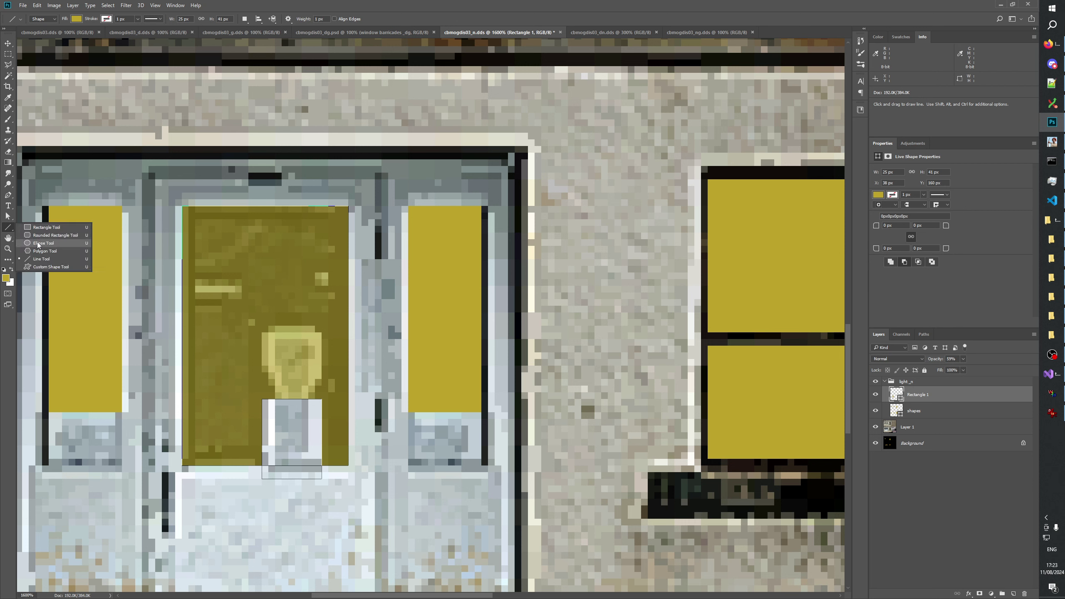
pyautogui.click(39, 243)
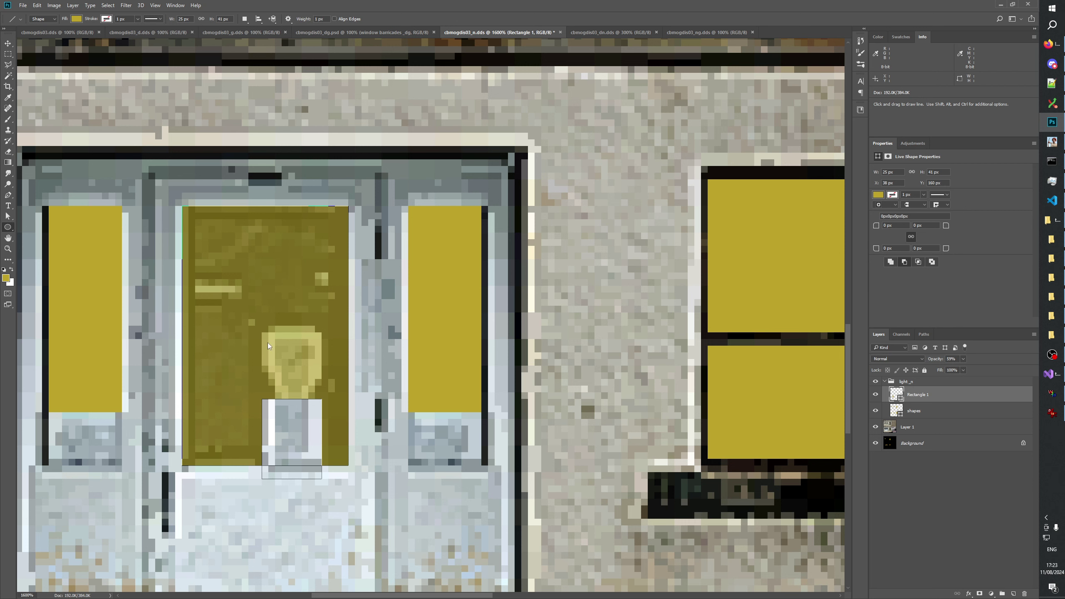
pyautogui.rightClick(8, 228)
pyautogui.click(66, 246)
pyautogui.hotkey('shift', 'u')
pyautogui.moveTo(267, 335); pyautogui.dragTo(320, 380)
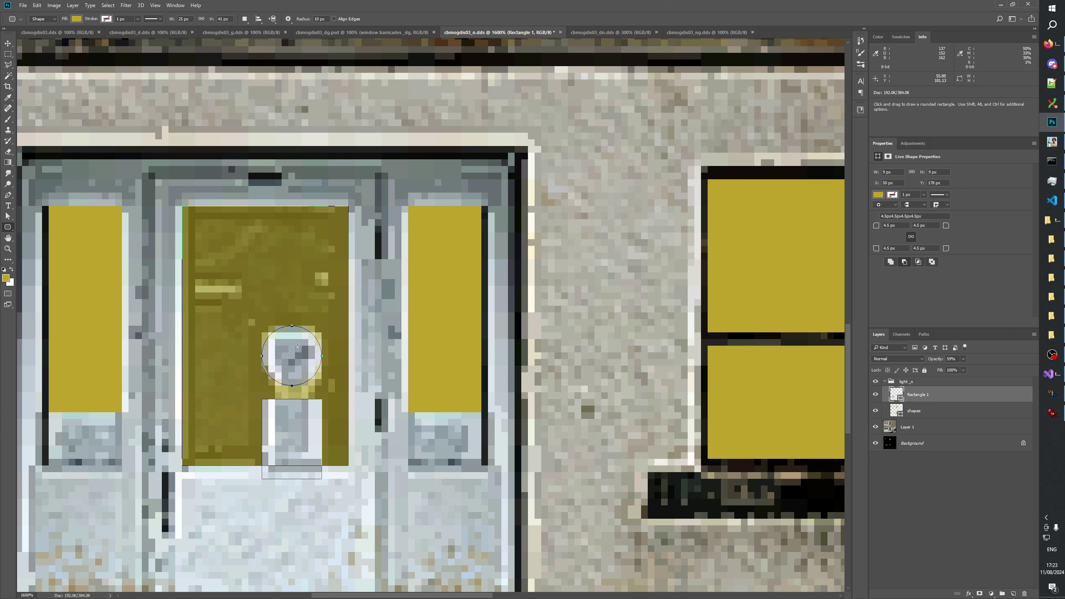
# Reduce the rounded cut-out's height to 6 px and place a copy of it 2 px lower
pyautogui.hotkey('ctrl', 't')
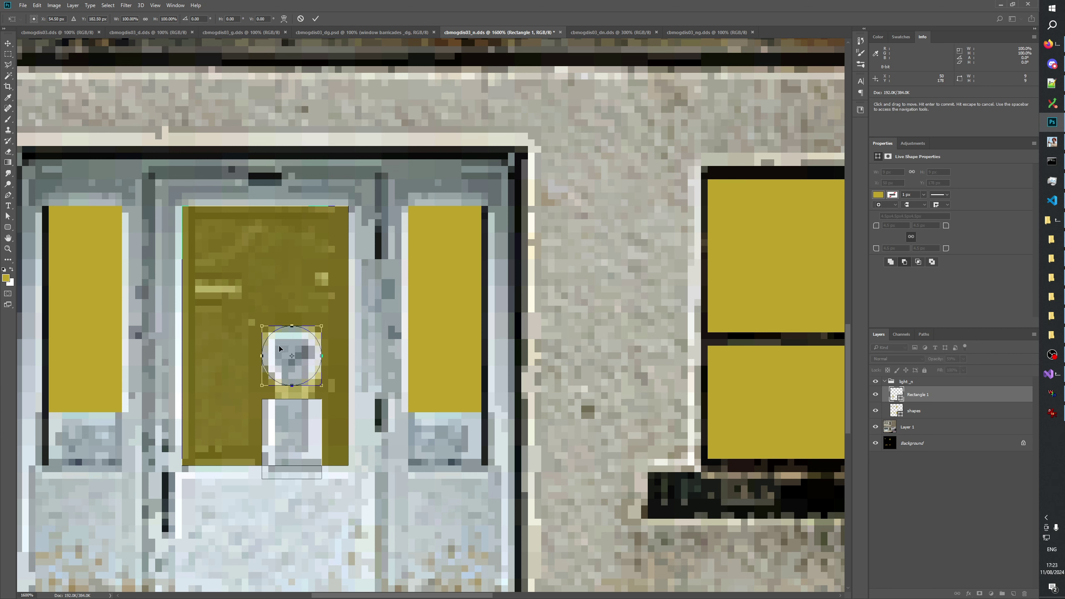
pyautogui.moveTo(292, 386); pyautogui.dragTo(293, 366)
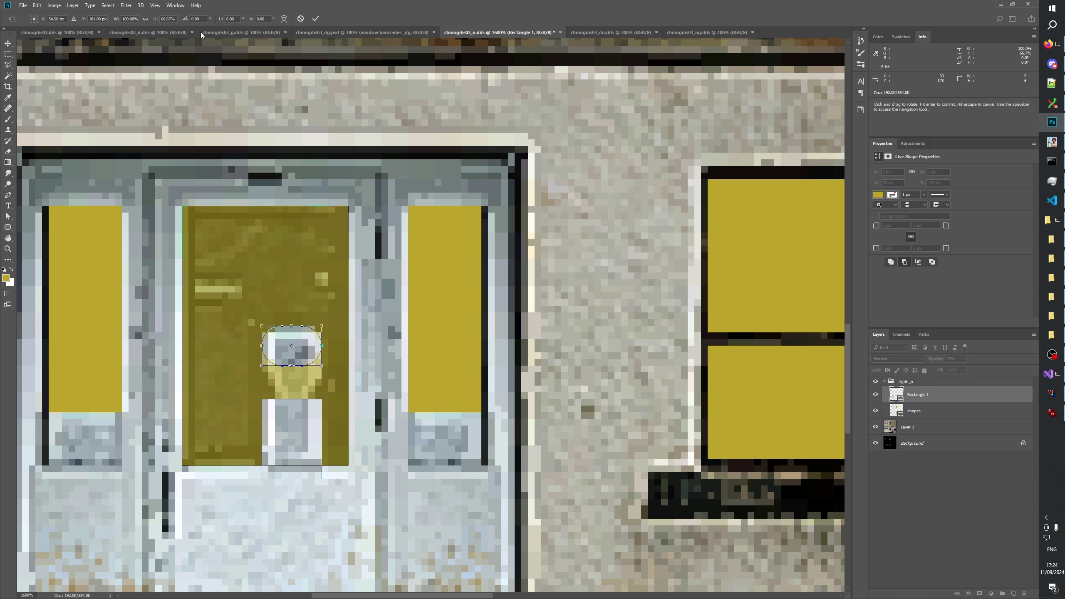
pyautogui.click(315, 19)
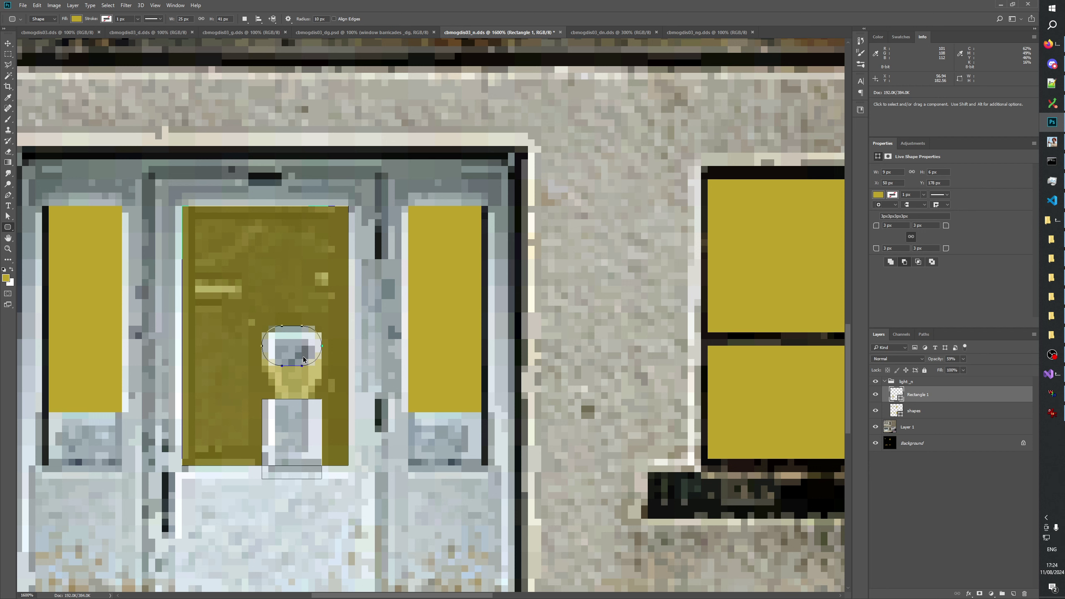
pyautogui.press('Down')
pyautogui.press('Down')
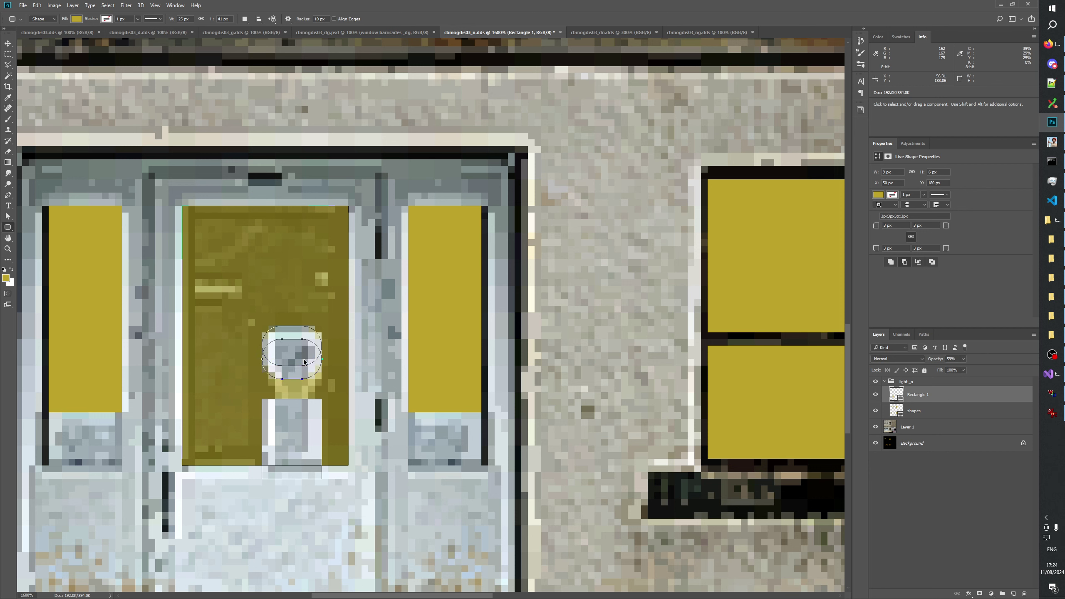
pyautogui.click(337, 385)
# Cut a rectangle 5 px wide and 6 px high out of the door's yellow shape over the ornament's neck
pyautogui.rightClick(6, 227)
pyautogui.click(46, 228)
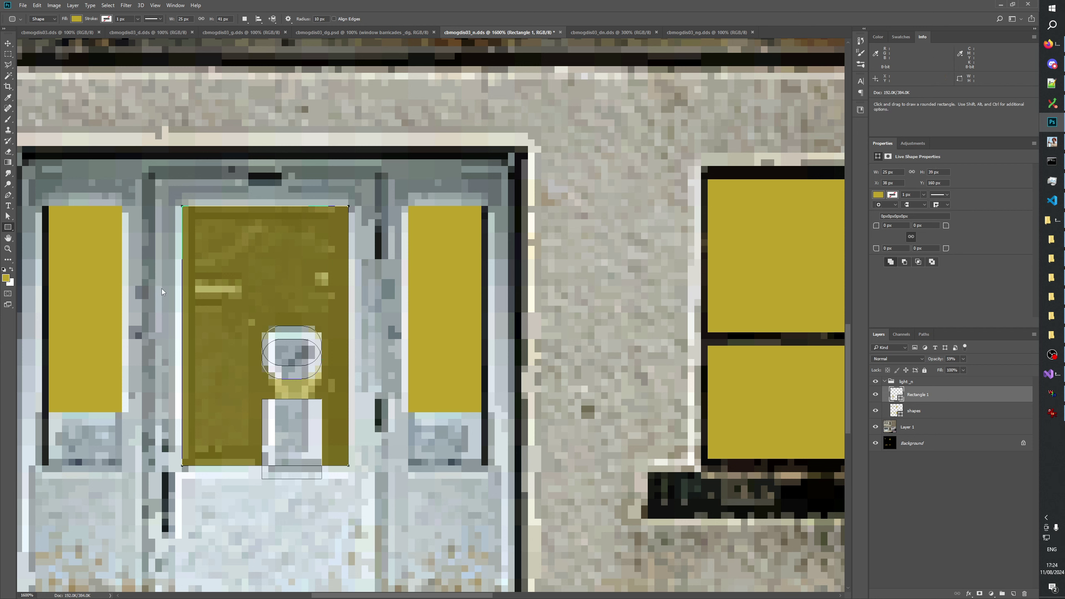
pyautogui.moveTo(275, 367); pyautogui.dragTo(314, 406)
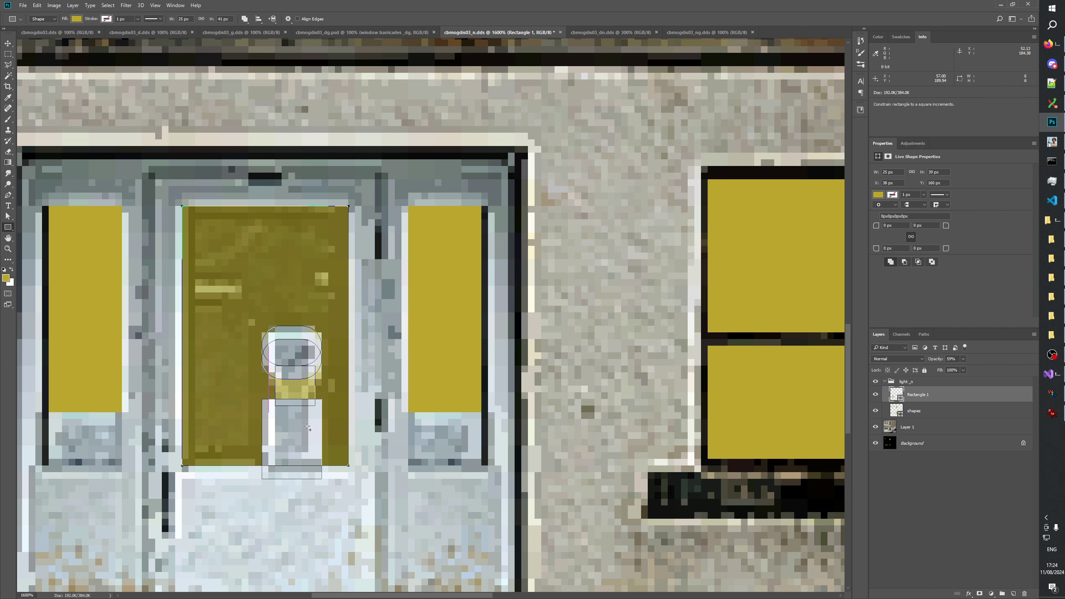
pyautogui.hotkey('ctrl', 'z')
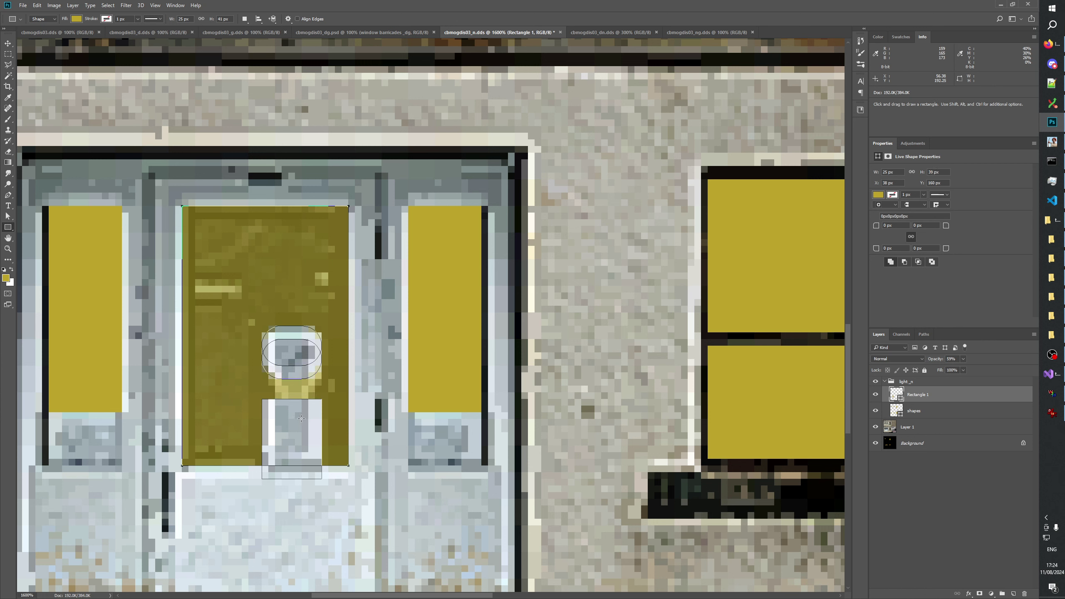
pyautogui.press('alt')
pyautogui.moveTo(284, 371)
pyautogui.mouseDown()
pyautogui.moveTo(310, 391)
pyautogui.moveTo(312, 380)
pyautogui.moveTo(309, 406)
pyautogui.mouseUp()
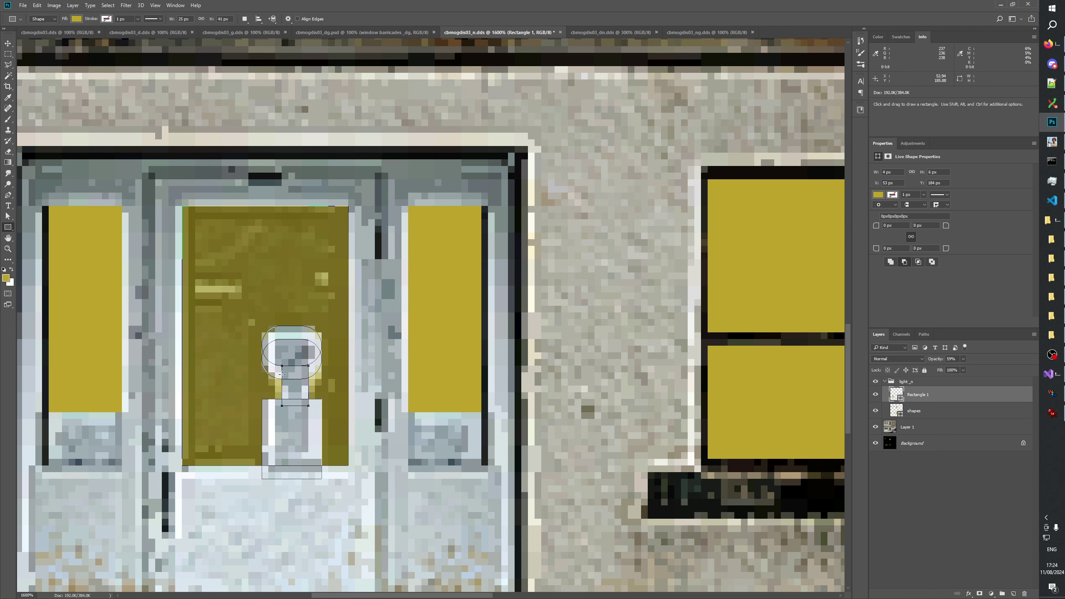
pyautogui.hotkey('ctrl', 't')
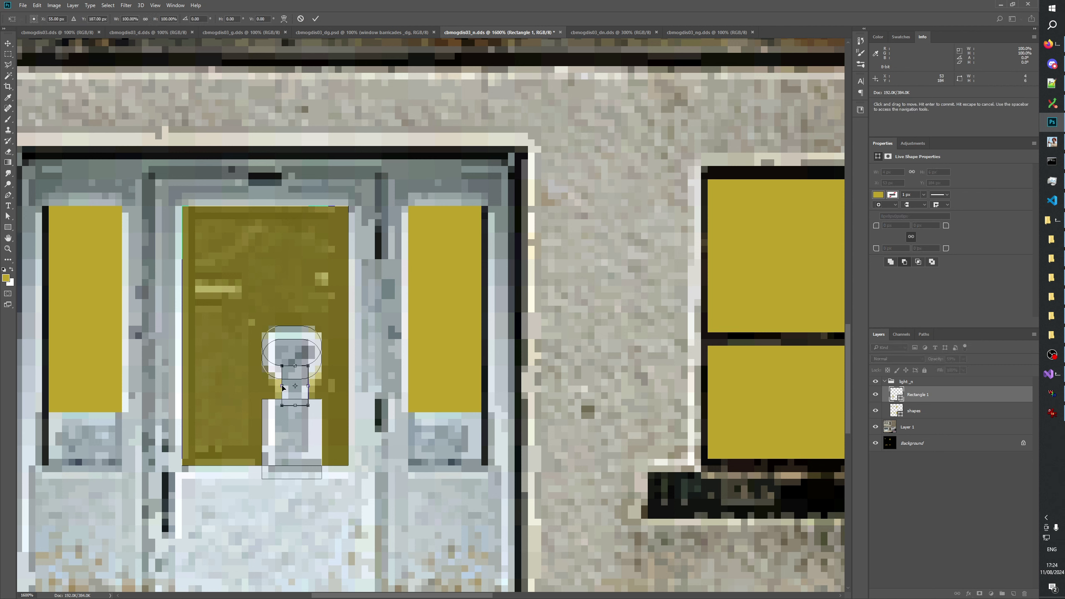
pyautogui.moveTo(283, 387); pyautogui.dragTo(275, 386)
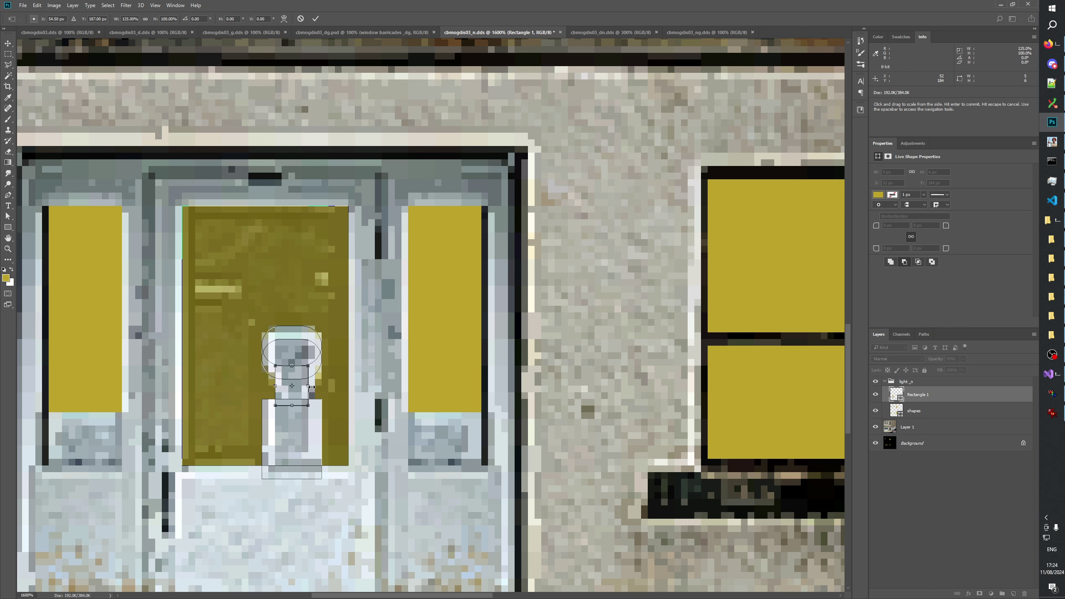
pyautogui.click(315, 18)
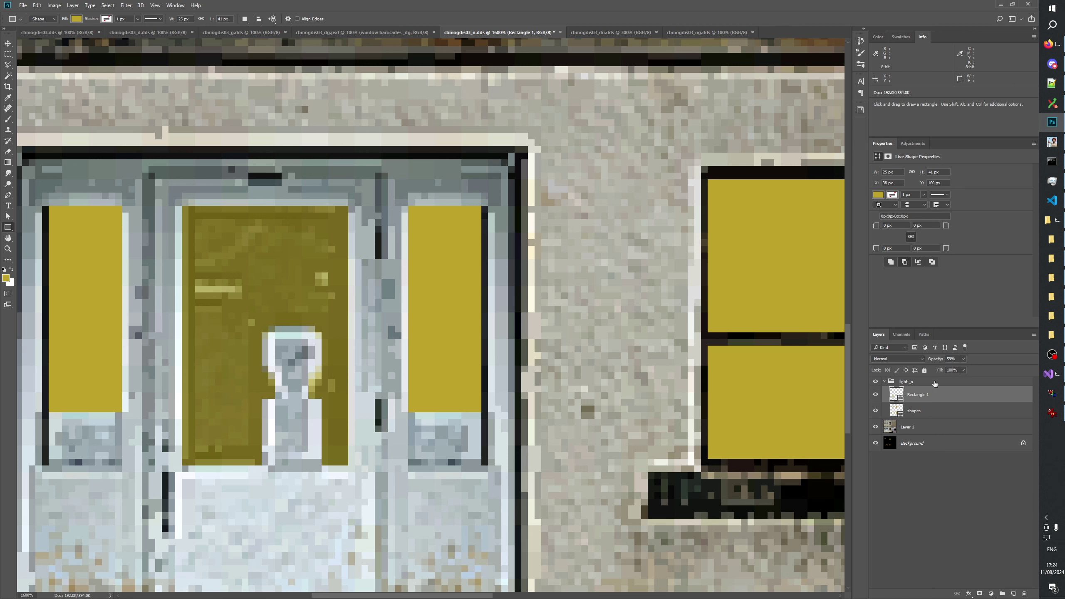
# Transfer the door-glass rectangle and all its cut-outs into the shapes layer, and delete the Rectangle 1 layer
pyautogui.click(928, 413)
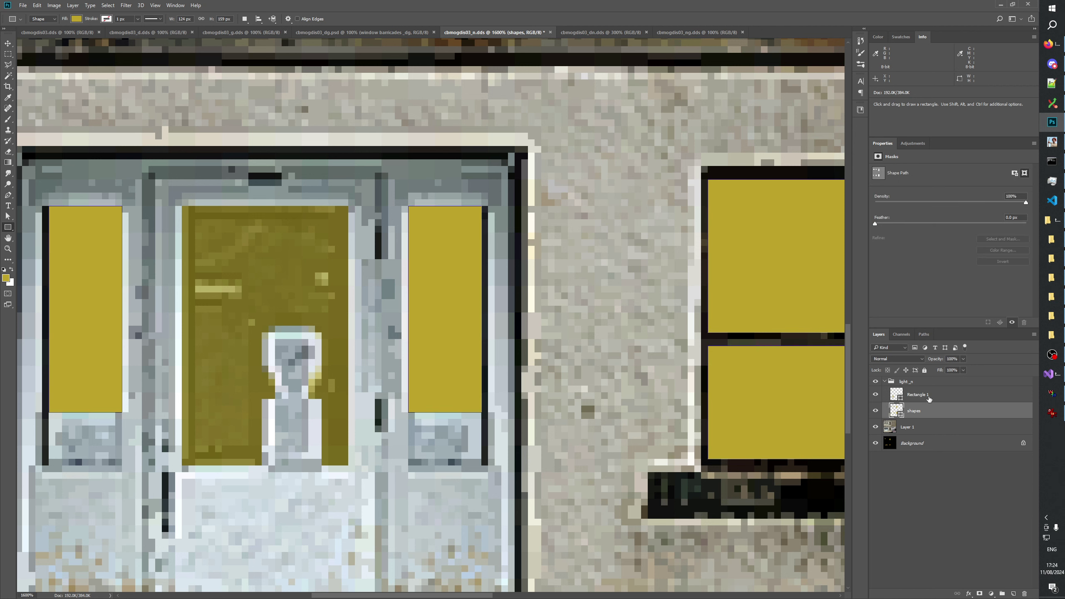
pyautogui.click(923, 395)
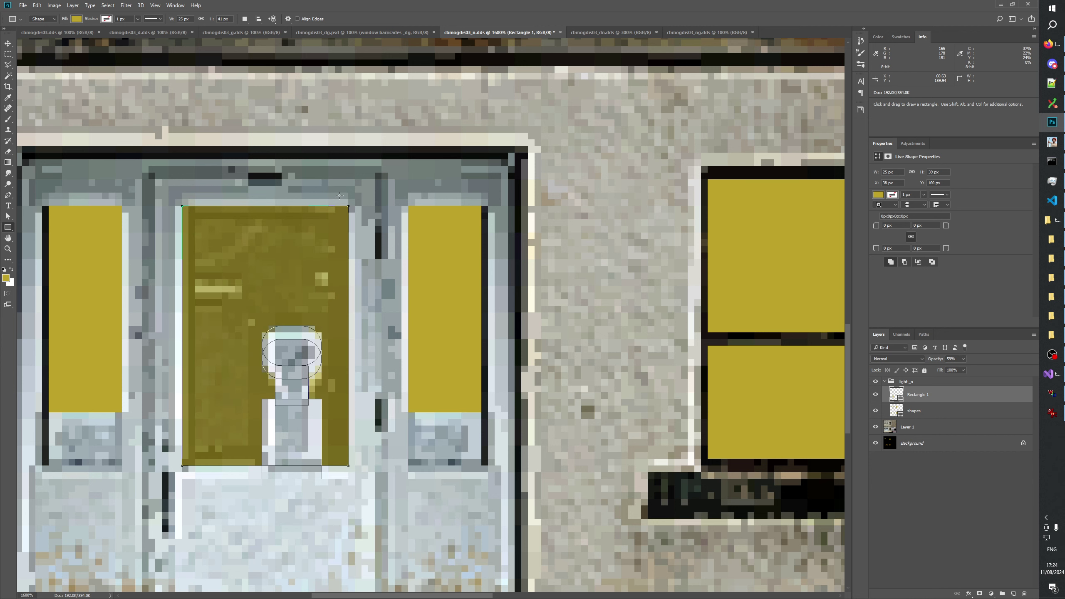
pyautogui.press('a')
pyautogui.moveTo(396, 187); pyautogui.dragTo(285, 559)
pyautogui.click(876, 395)
pyautogui.click(899, 409)
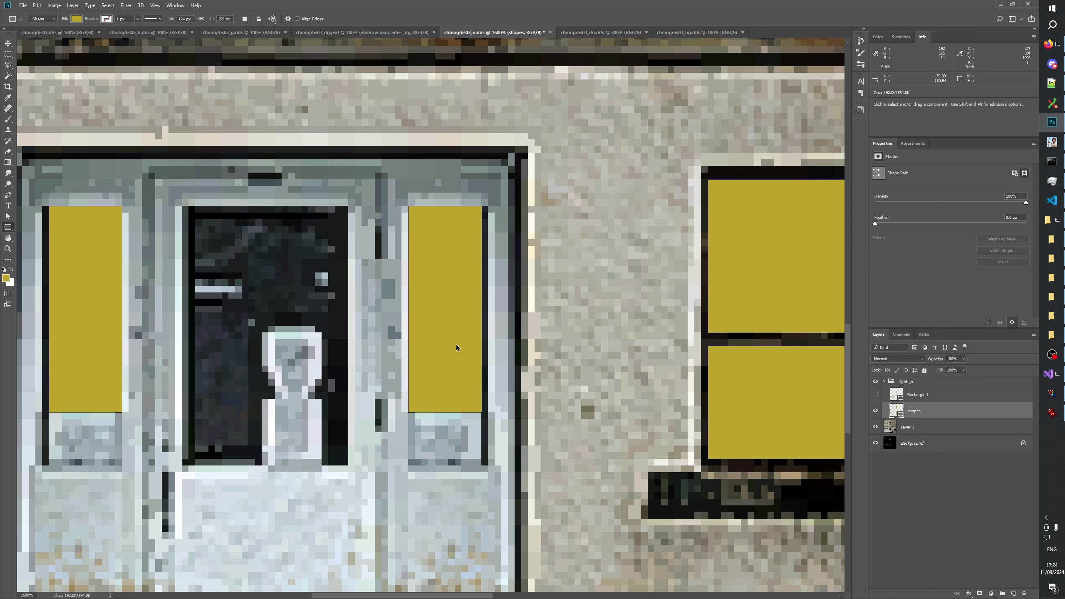
pyautogui.press('u')
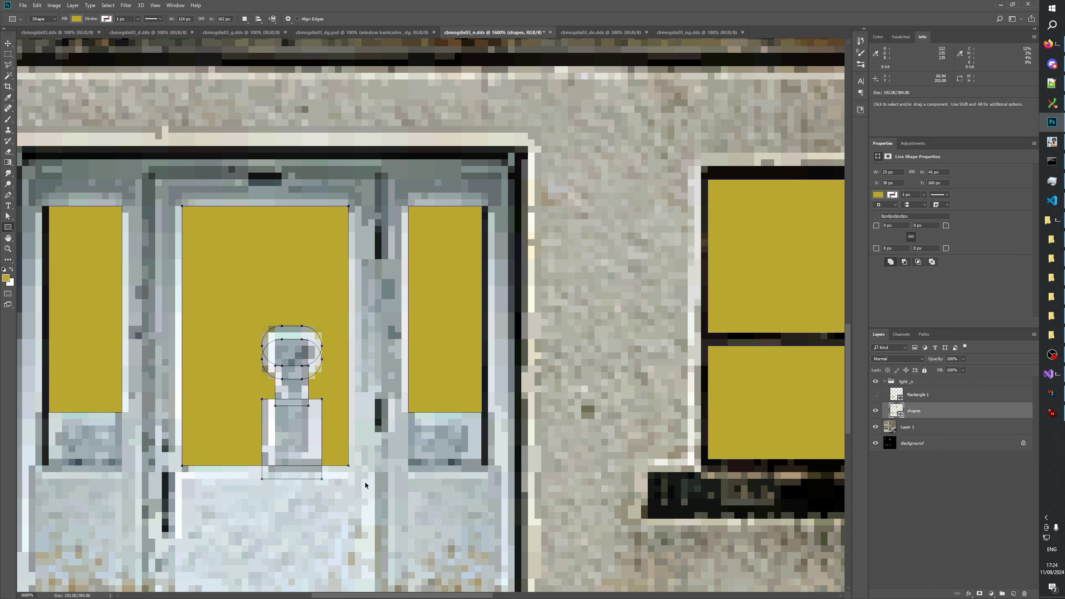
pyautogui.press('Return')
pyautogui.click(1025, 594)
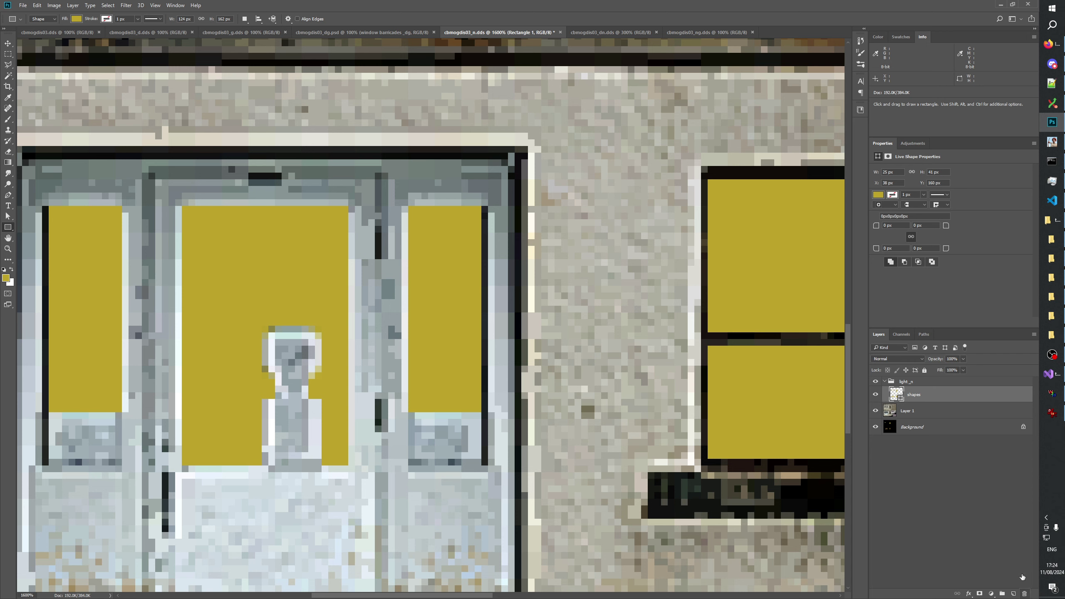
pyautogui.click(911, 397)
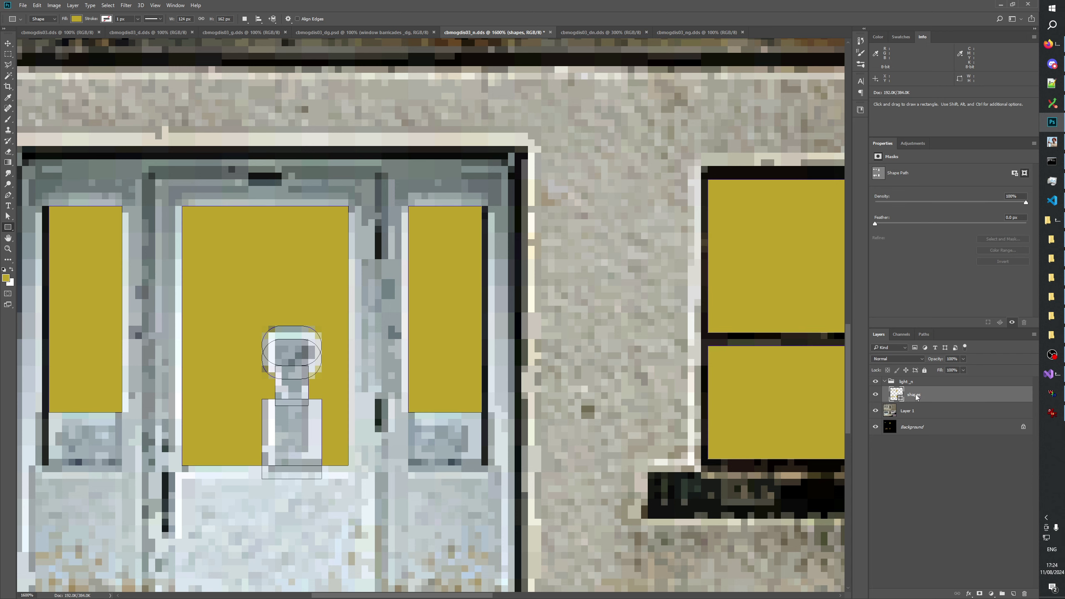
pyautogui.click(901, 442)
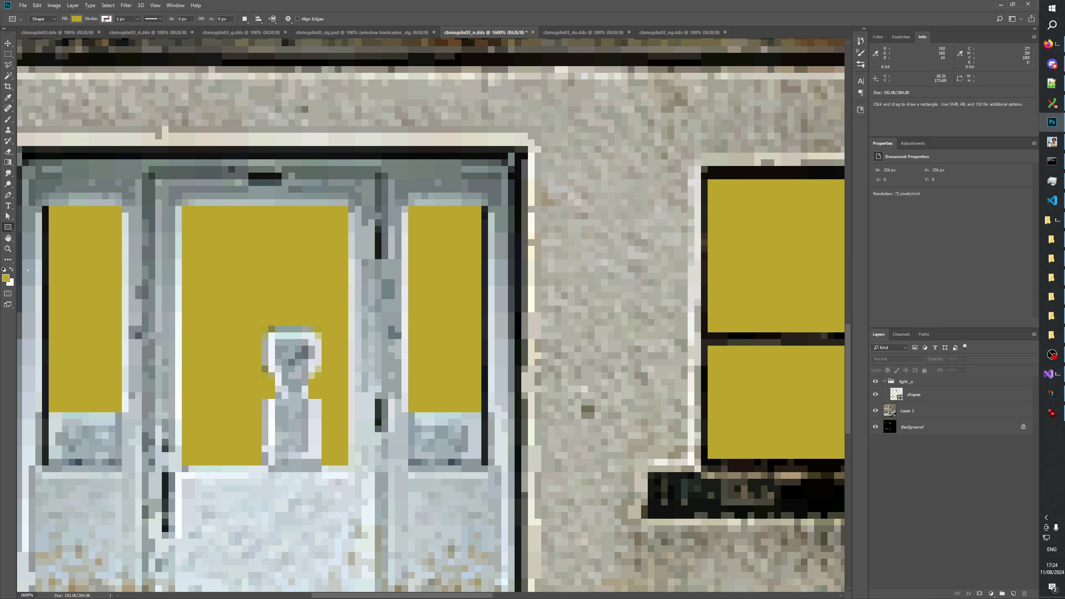
# Compare the yellow door and window shapes with the underlying texture by repeatedly hiding and showing the light layer group
pyautogui.press('z')
pyautogui.rightClick(282, 308)
pyautogui.click(314, 326)
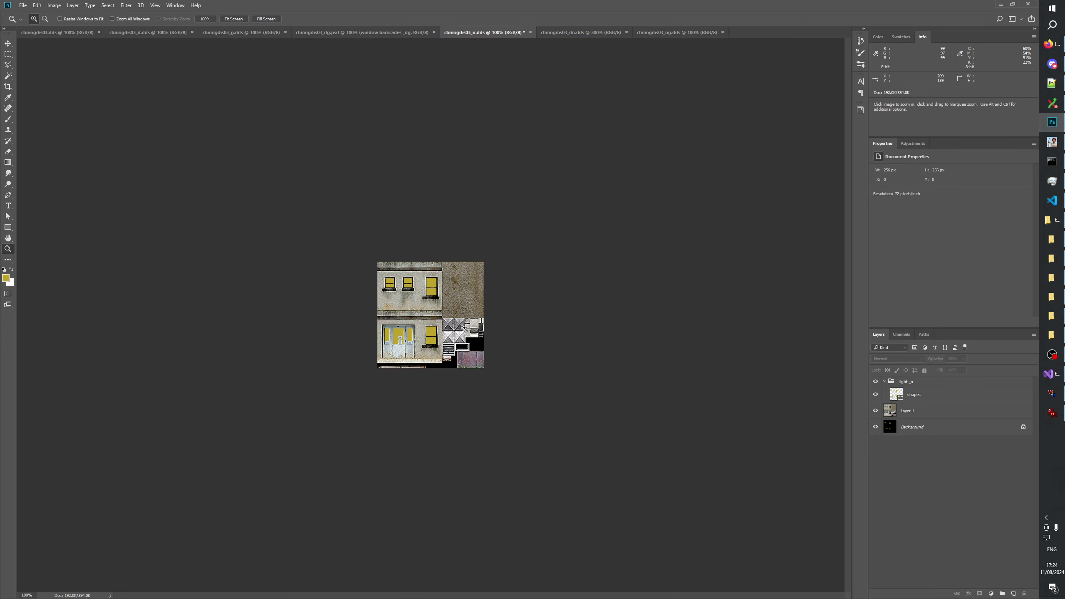
pyautogui.click(401, 377)
pyautogui.click(334, 441)
pyautogui.click(294, 474)
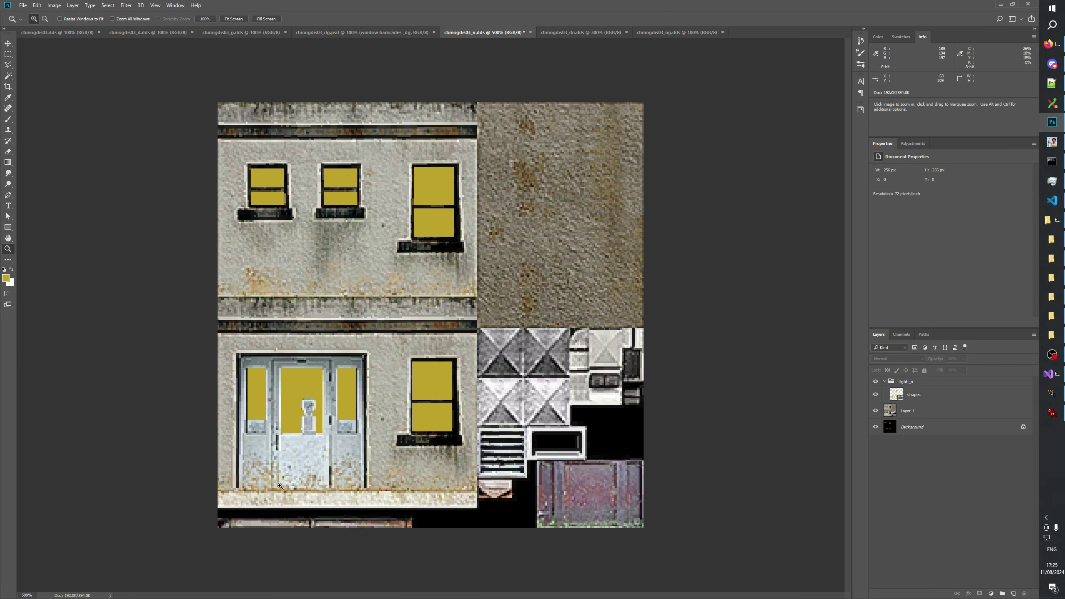
pyautogui.click(280, 486)
pyautogui.click(280, 487)
pyautogui.click(280, 487)
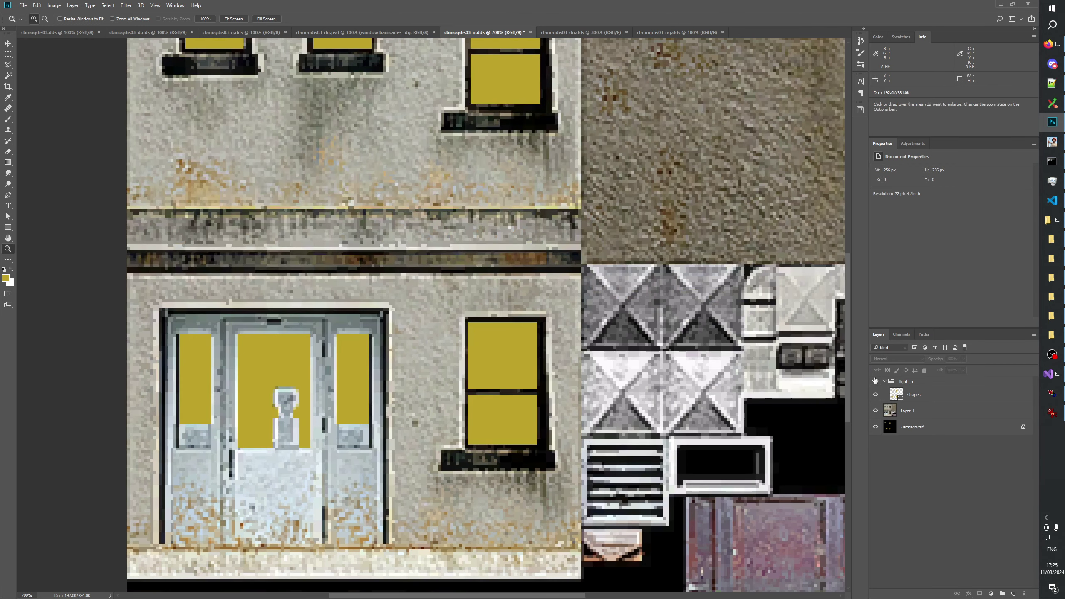
pyautogui.click(877, 383)
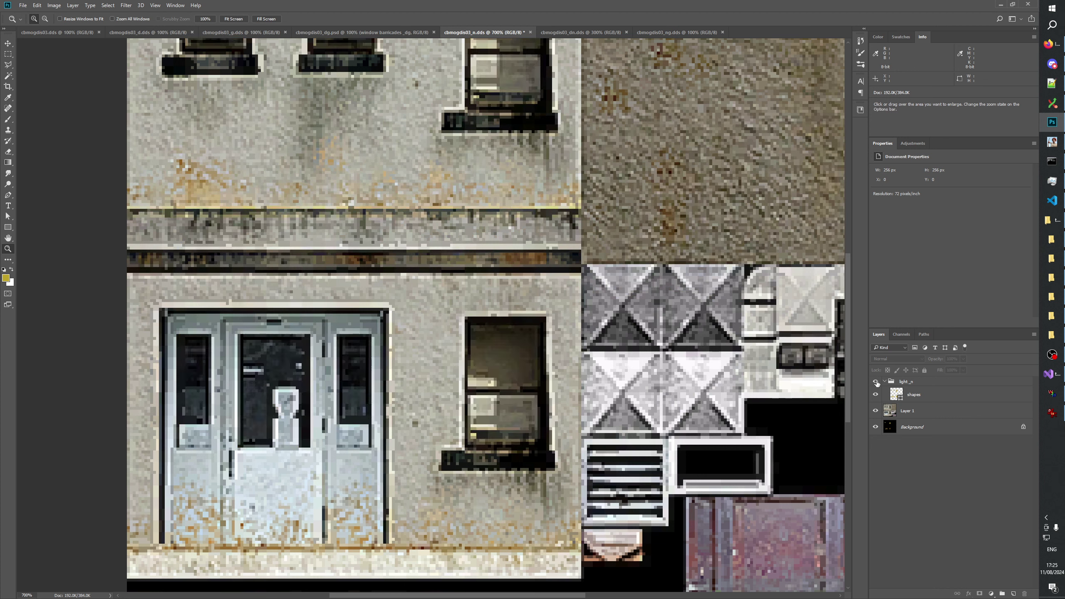
pyautogui.click(876, 383)
pyautogui.click(877, 383)
pyautogui.click(877, 383)
pyautogui.click(876, 383)
pyautogui.click(877, 383)
# Nudge the lower rounded cut-out in the door-glass shape down by 1 px
pyautogui.click(290, 441)
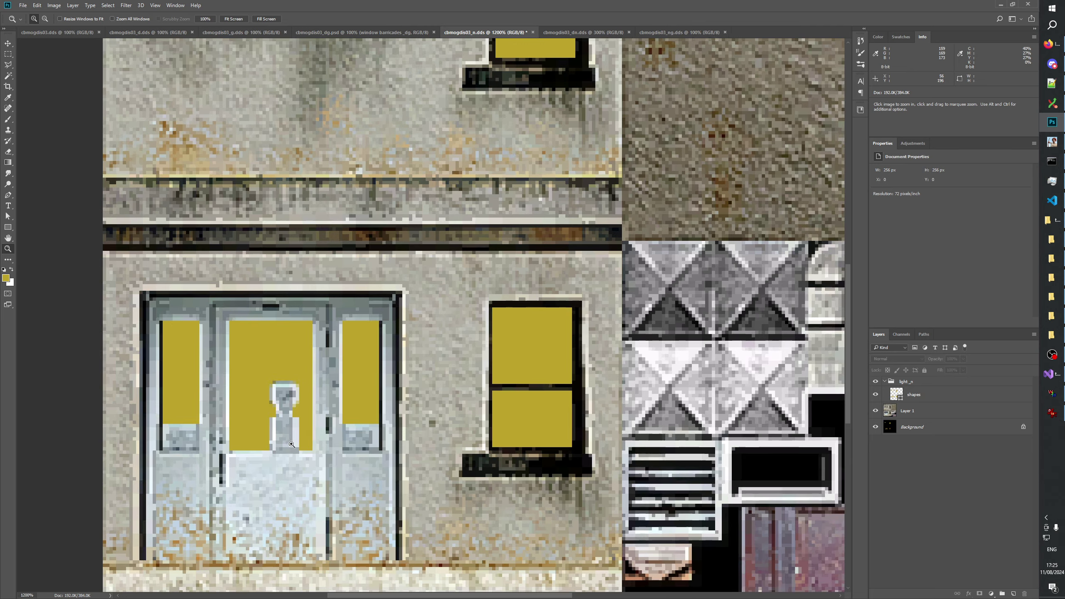
pyautogui.click(289, 441)
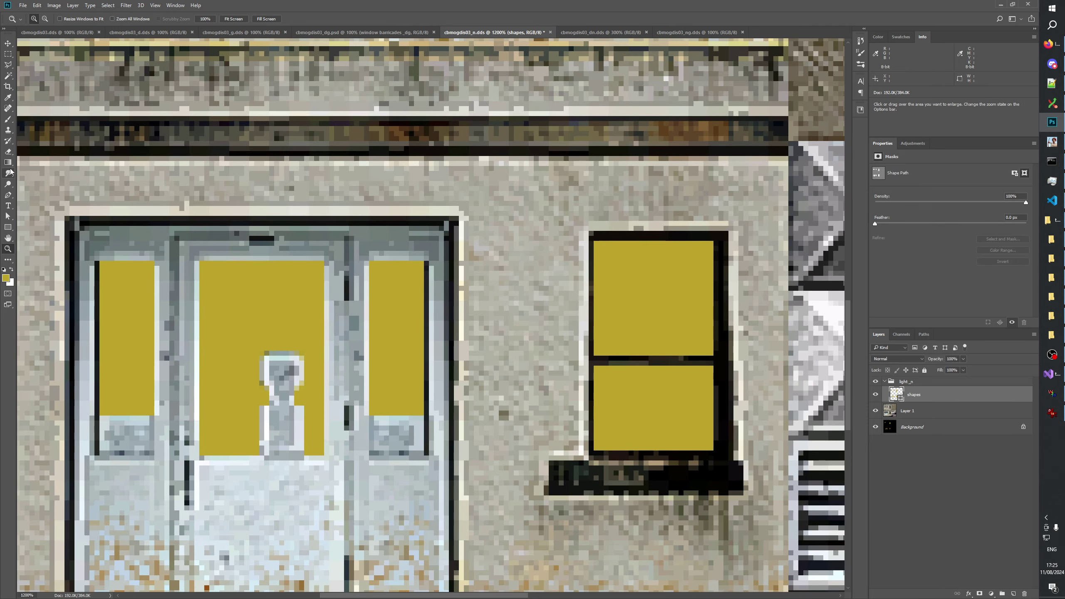
pyautogui.click(8, 227)
pyautogui.click(301, 382)
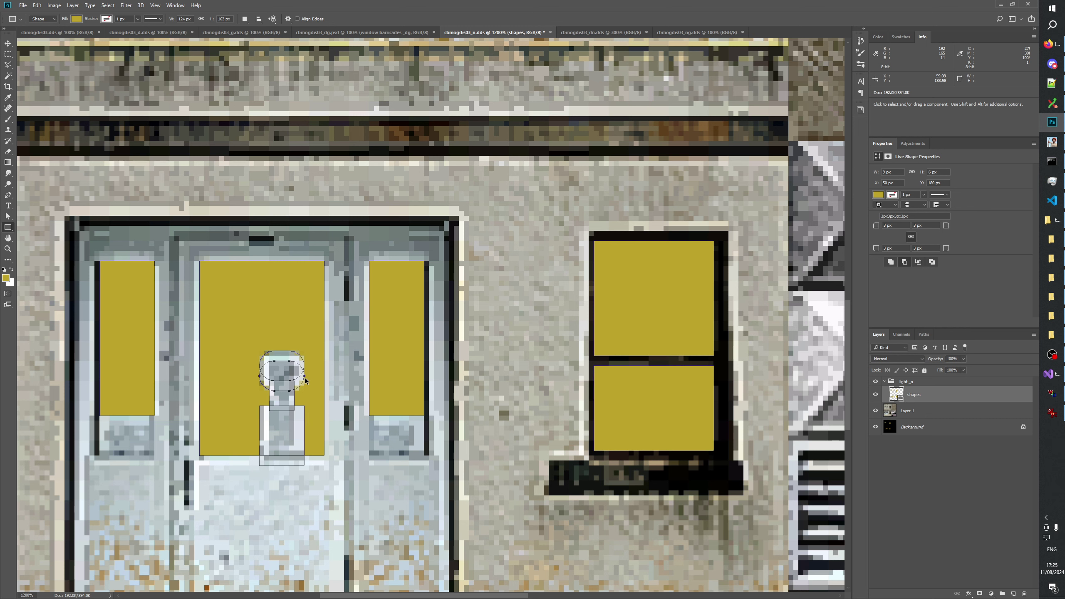
pyautogui.press('Down')
pyautogui.click(325, 374)
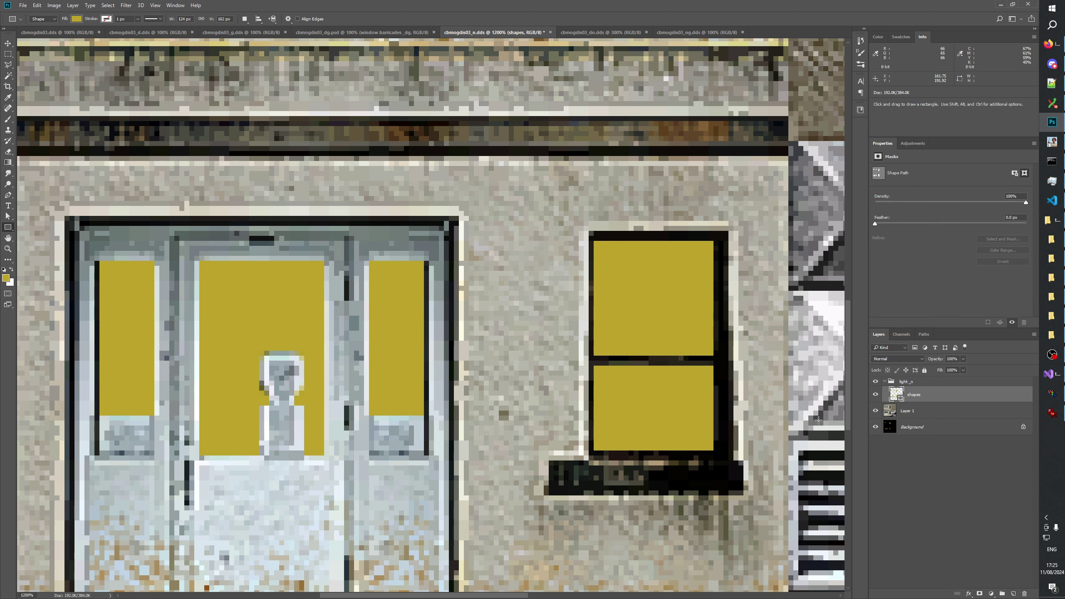
# Check the adjusted ornament cut-out against the door texture by toggling the light layer group's visibility
pyautogui.click(876, 381)
pyautogui.click(877, 382)
pyautogui.click(876, 381)
pyautogui.click(876, 381)
pyautogui.click(876, 381)
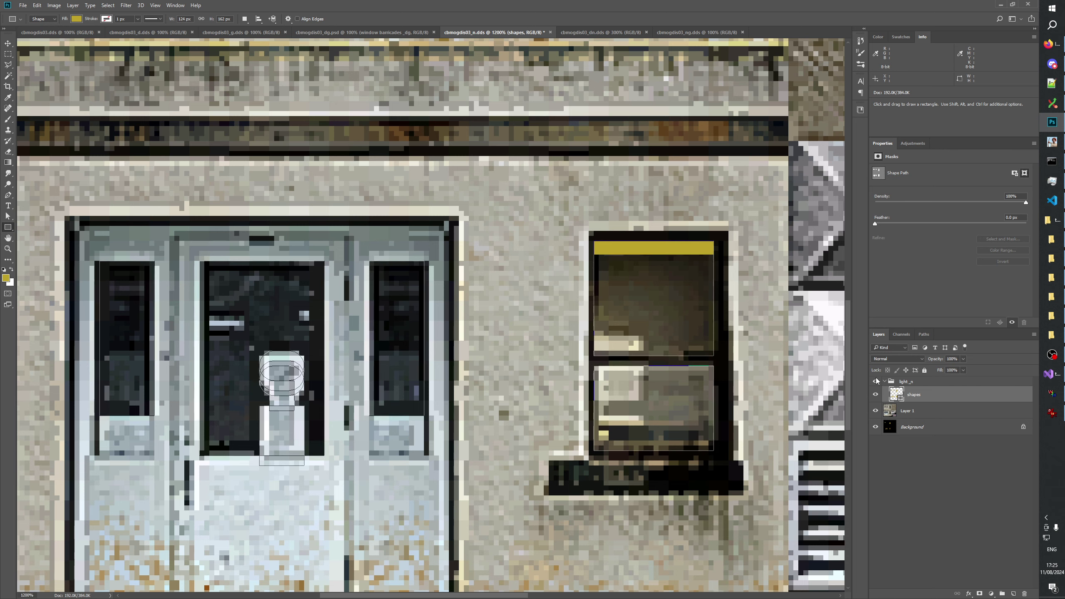
pyautogui.click(876, 382)
pyautogui.click(876, 382)
pyautogui.click(876, 381)
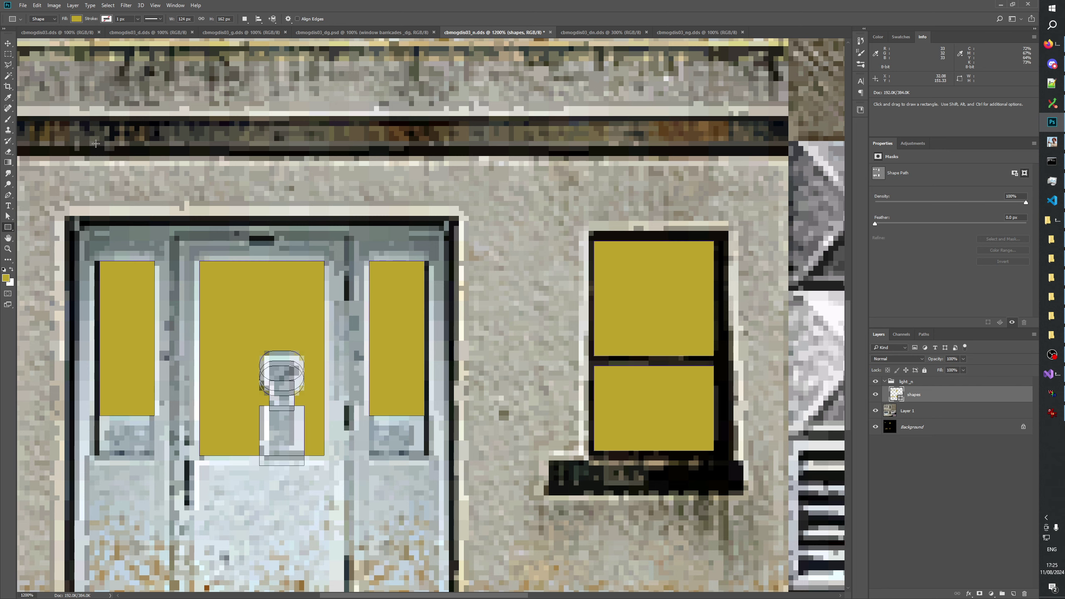
# Add a layer named black directly above Layer 1 and fill it with black
pyautogui.press('z')
pyautogui.rightClick(401, 350)
pyautogui.click(432, 364)
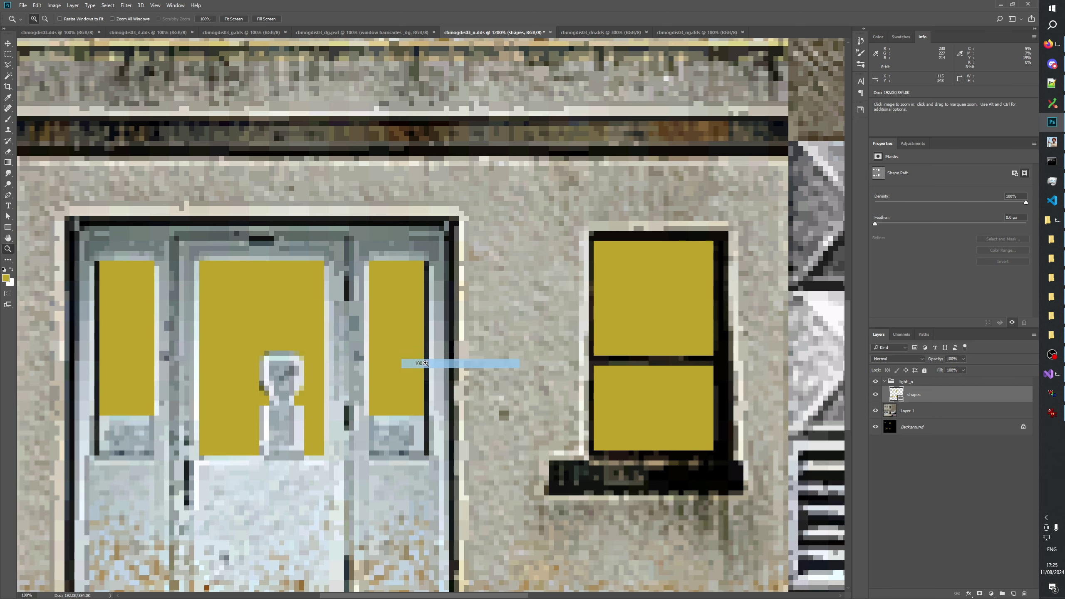
pyautogui.click(432, 367)
pyautogui.click(378, 461)
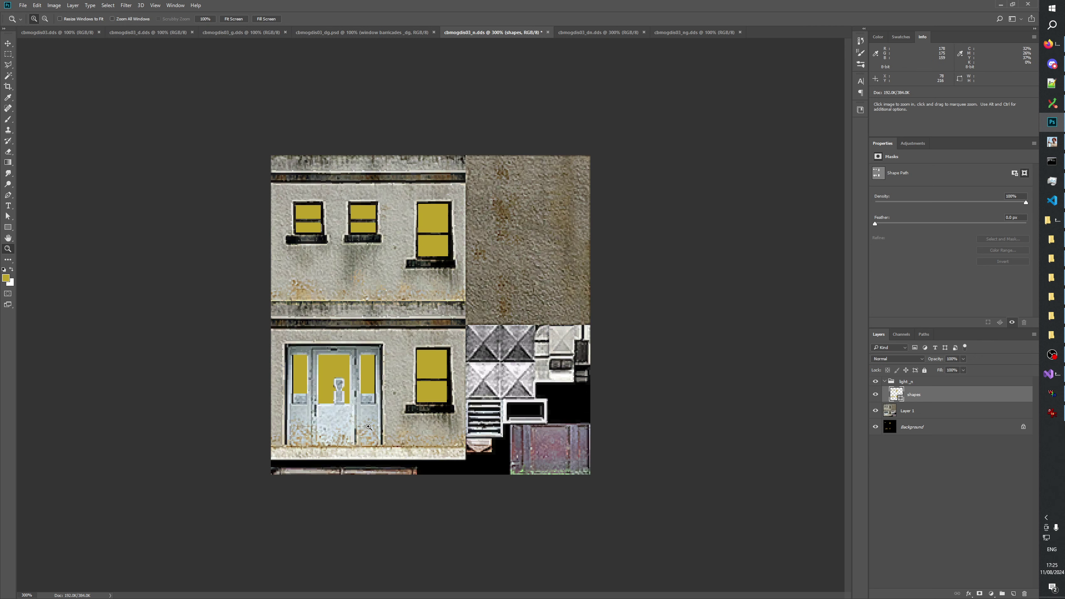
pyautogui.click(359, 479)
pyautogui.click(361, 476)
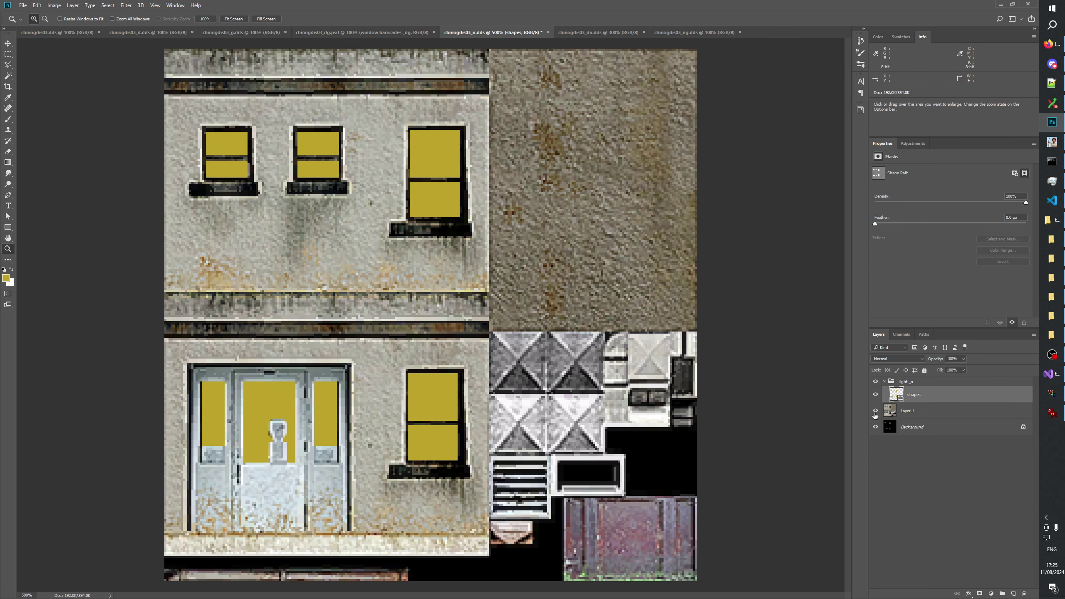
pyautogui.click(939, 496)
pyautogui.click(896, 417)
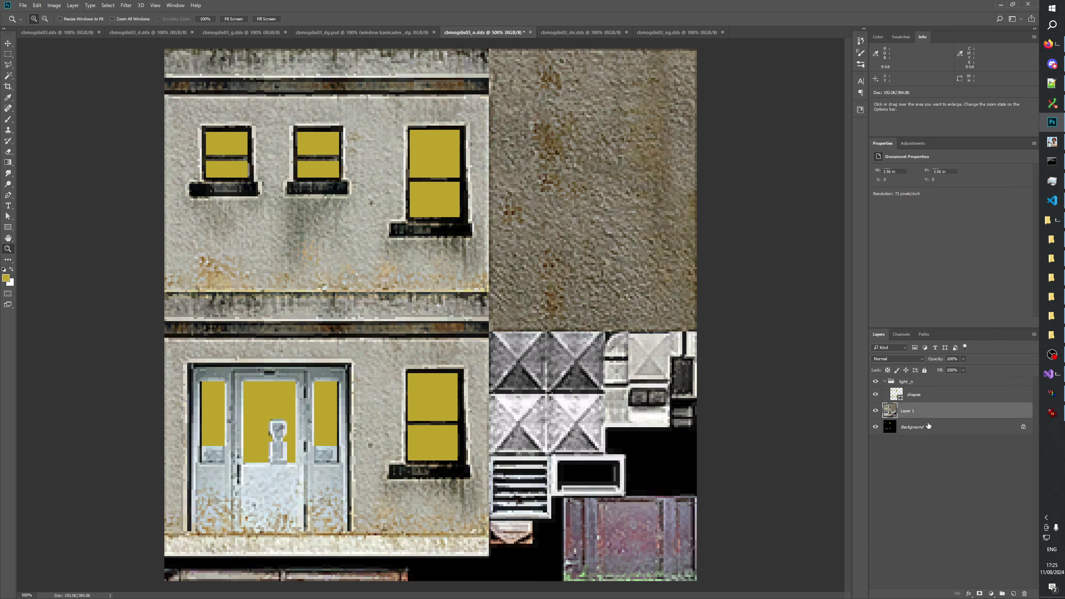
pyautogui.click(1013, 593)
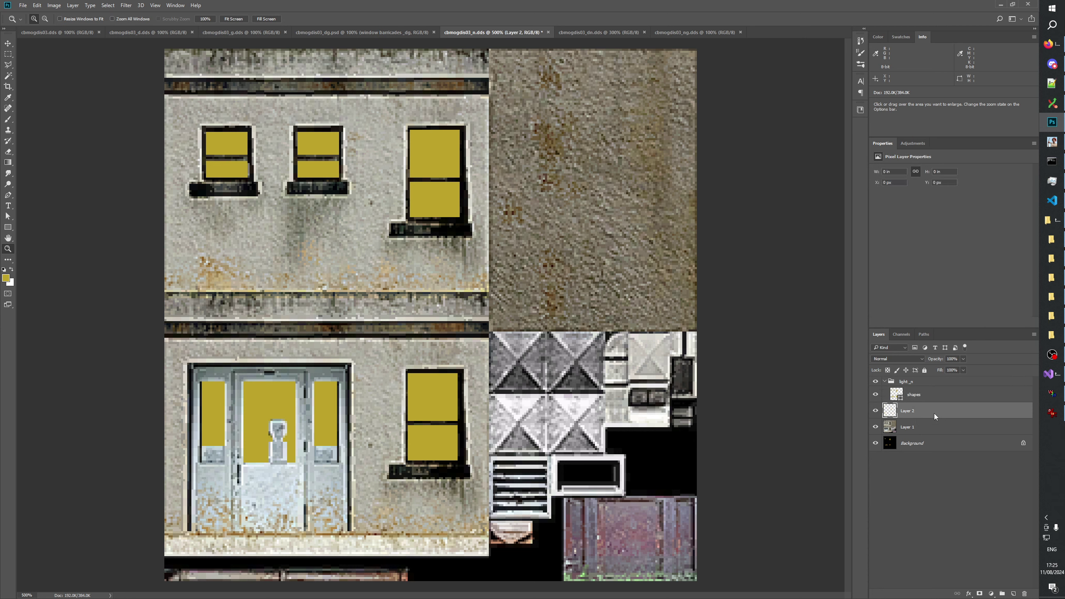
pyautogui.doubleClick(909, 413)
pyautogui.press('Return')
pyautogui.press('d')
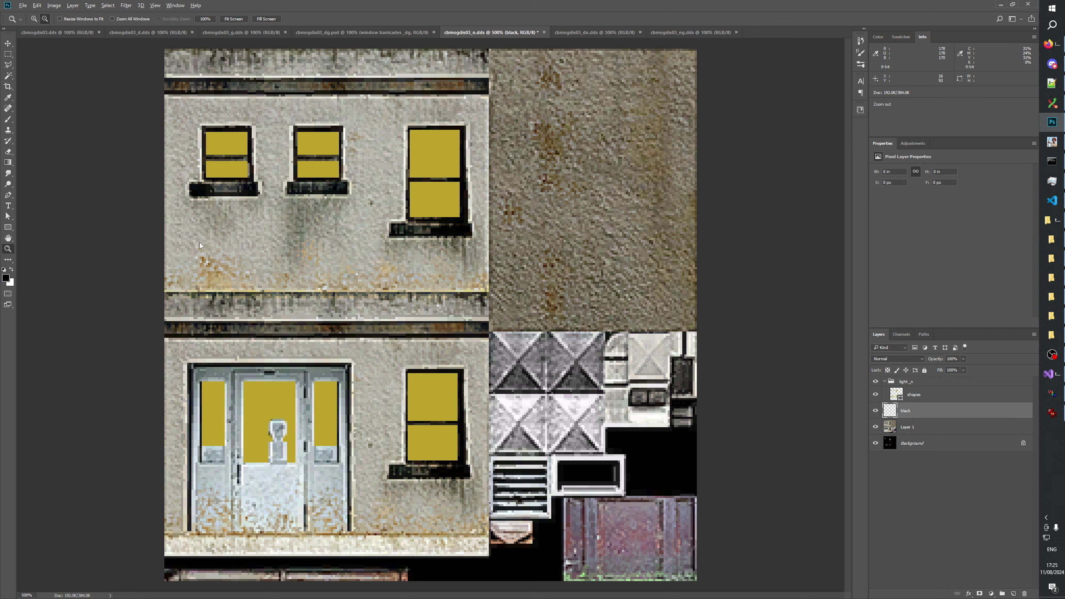
pyautogui.hotkey('alt', 'BackSpace')
pyautogui.click(946, 500)
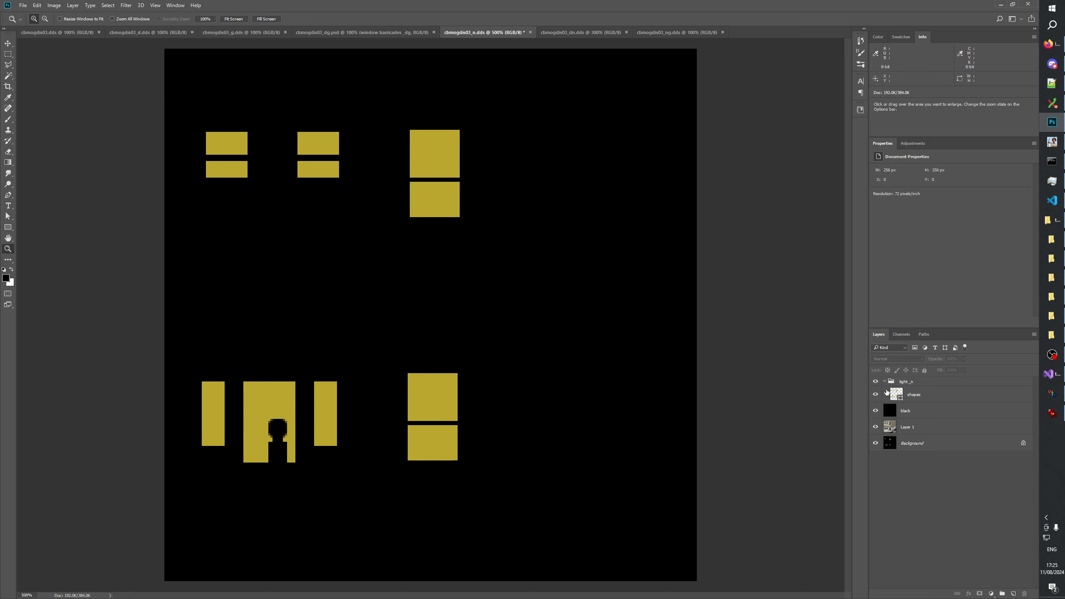
# Hide every layer above the Background to examine the original lights, and show all layers again
pyautogui.click(875, 382)
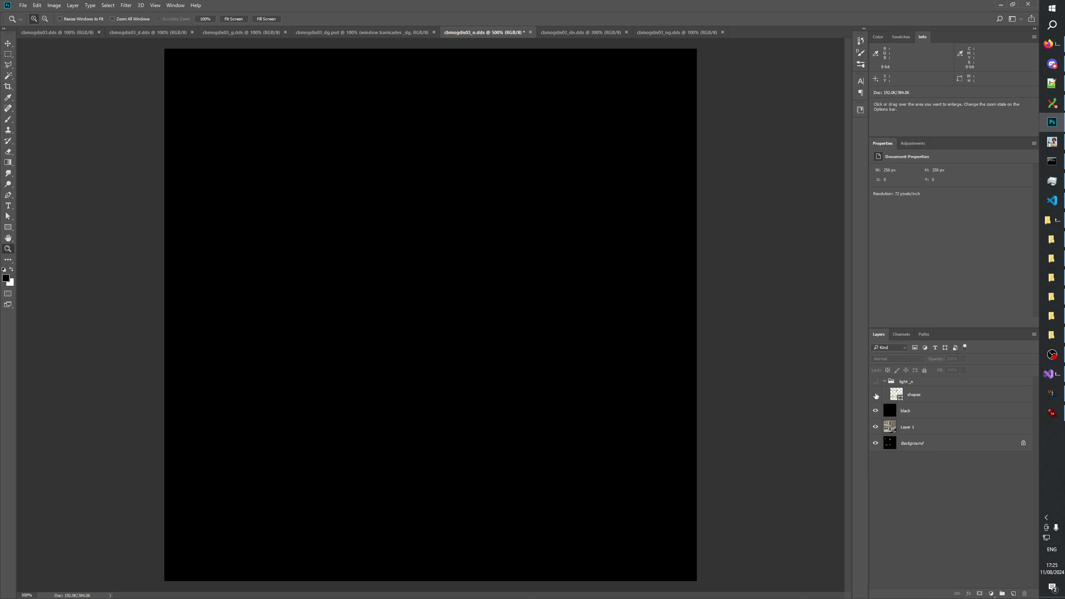
pyautogui.click(876, 410)
pyautogui.click(875, 427)
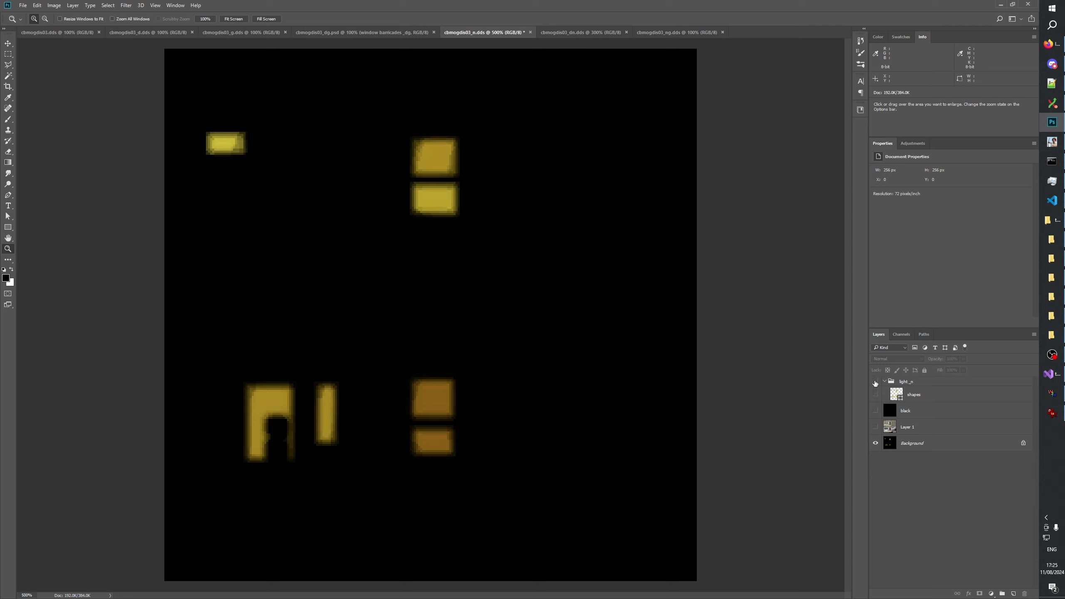
pyautogui.moveTo(875, 383)
pyautogui.mouseDown()
pyautogui.moveTo(877, 415)
pyautogui.moveTo(875, 386)
pyautogui.mouseUp()
pyautogui.moveTo(875, 383); pyautogui.dragTo(877, 427)
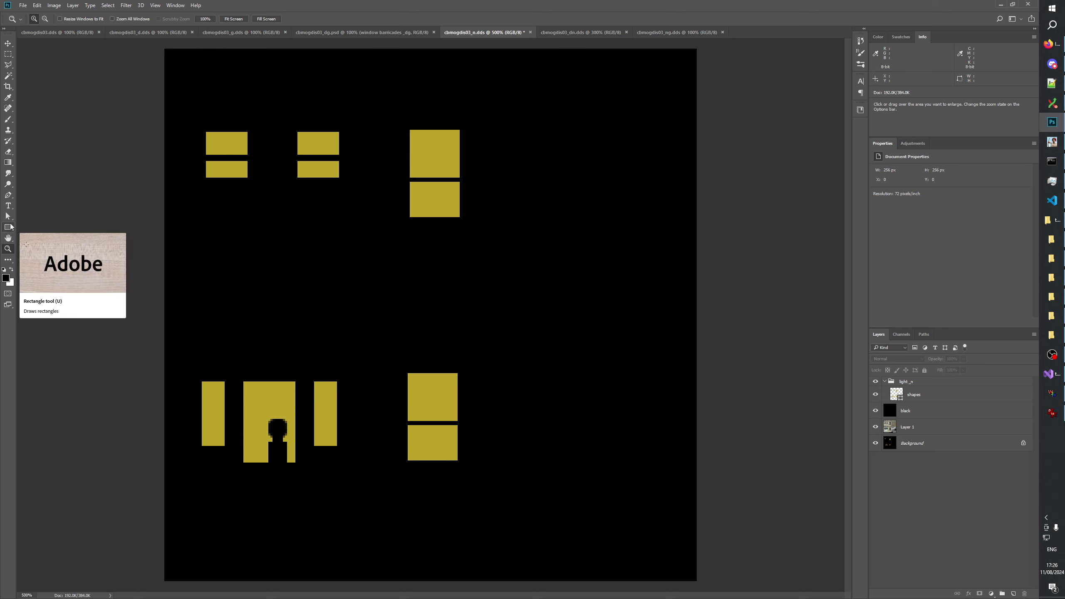
# Try an inner glow on the shapes layer with its glow color set to white
pyautogui.click(908, 400)
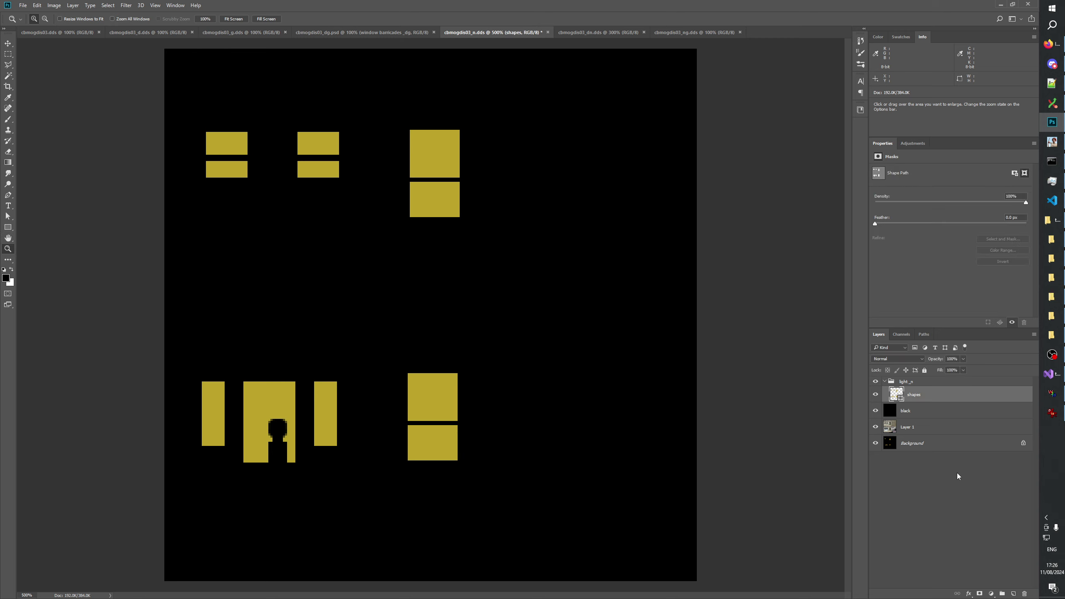
pyautogui.click(993, 594)
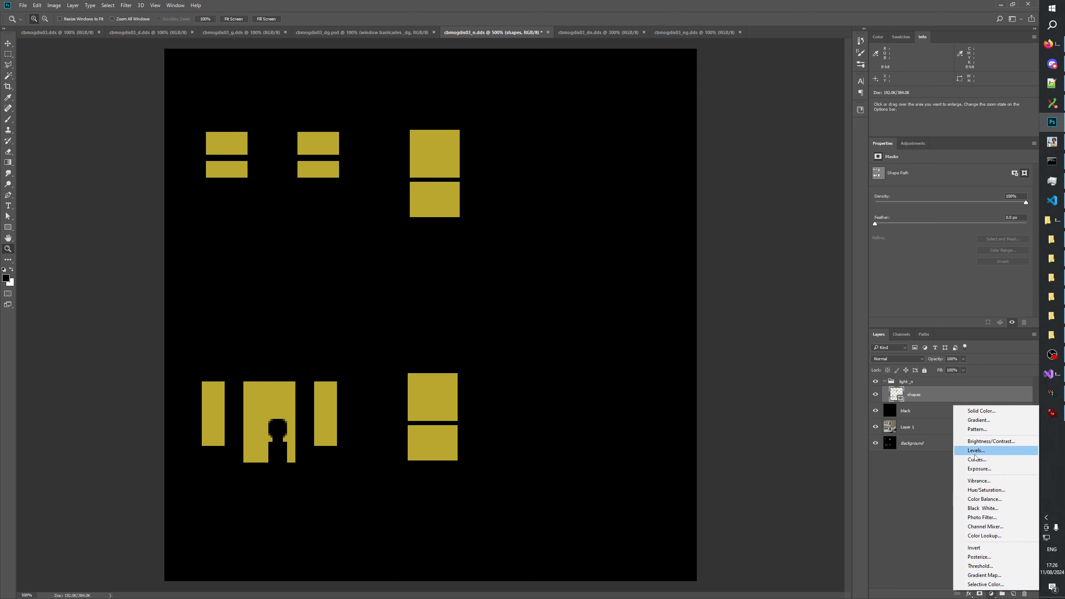
pyautogui.click(968, 594)
pyautogui.click(969, 594)
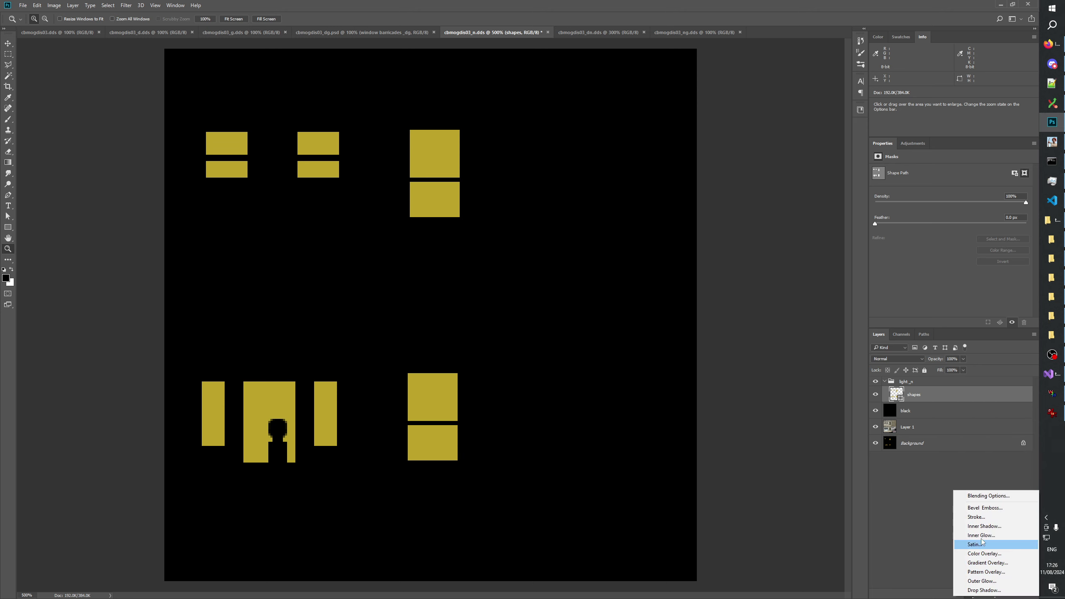
pyautogui.click(981, 535)
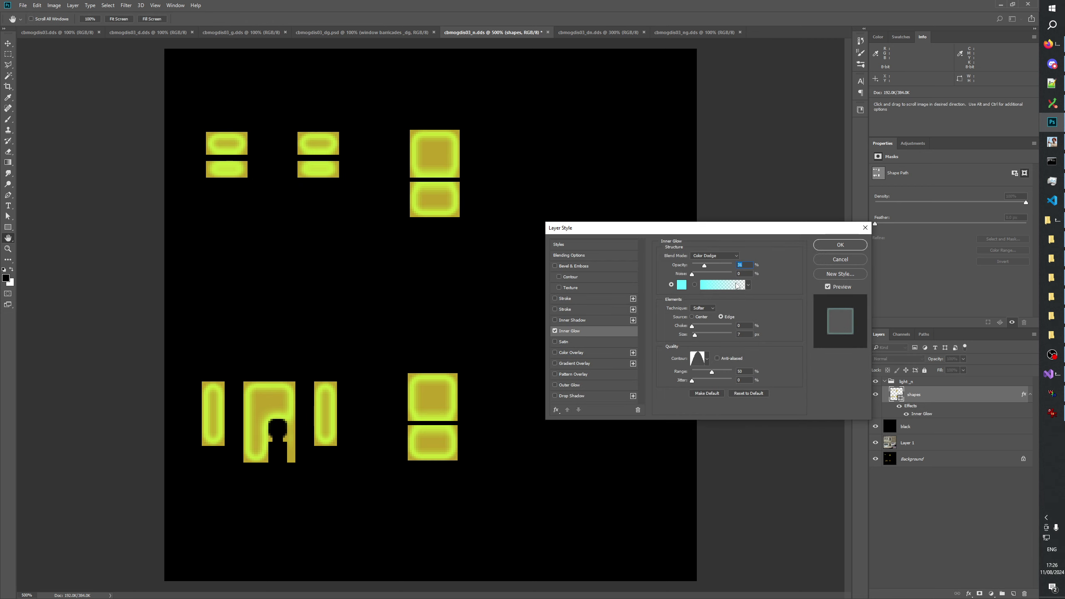
pyautogui.click(682, 285)
pyautogui.click(47, 138)
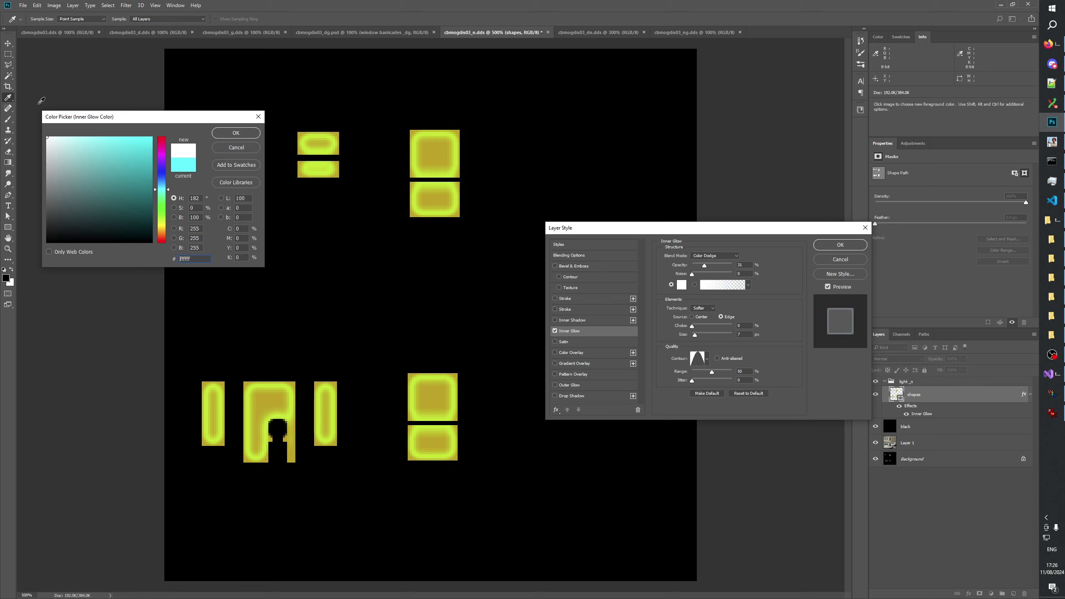
pyautogui.click(241, 134)
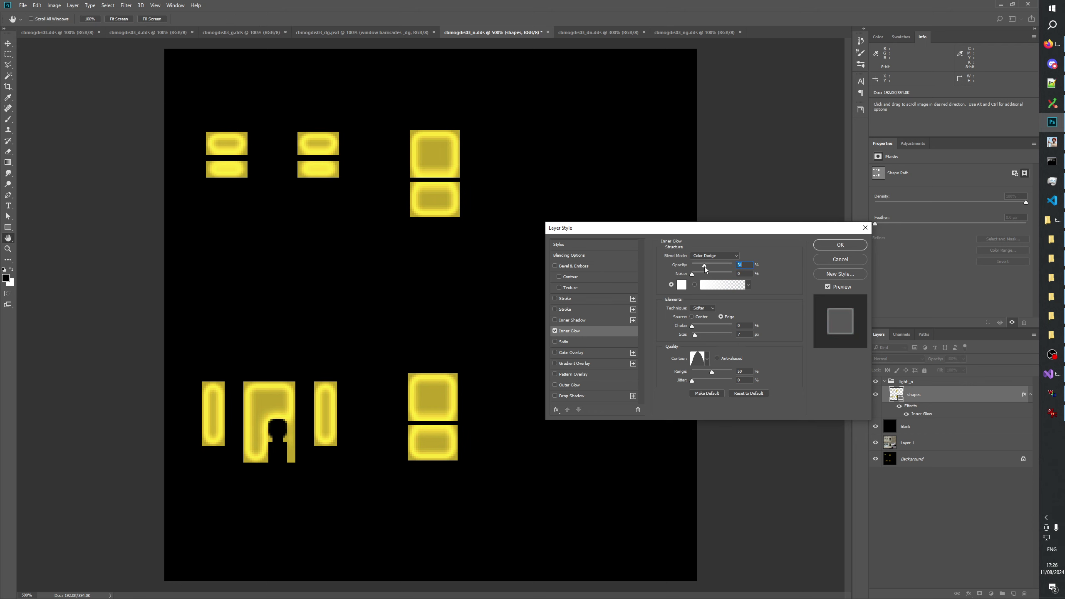
# Try an inner glow size of 20 px with opacities between 18% and 28%, and discard the layer style
pyautogui.moveTo(711, 268); pyautogui.dragTo(701, 268)
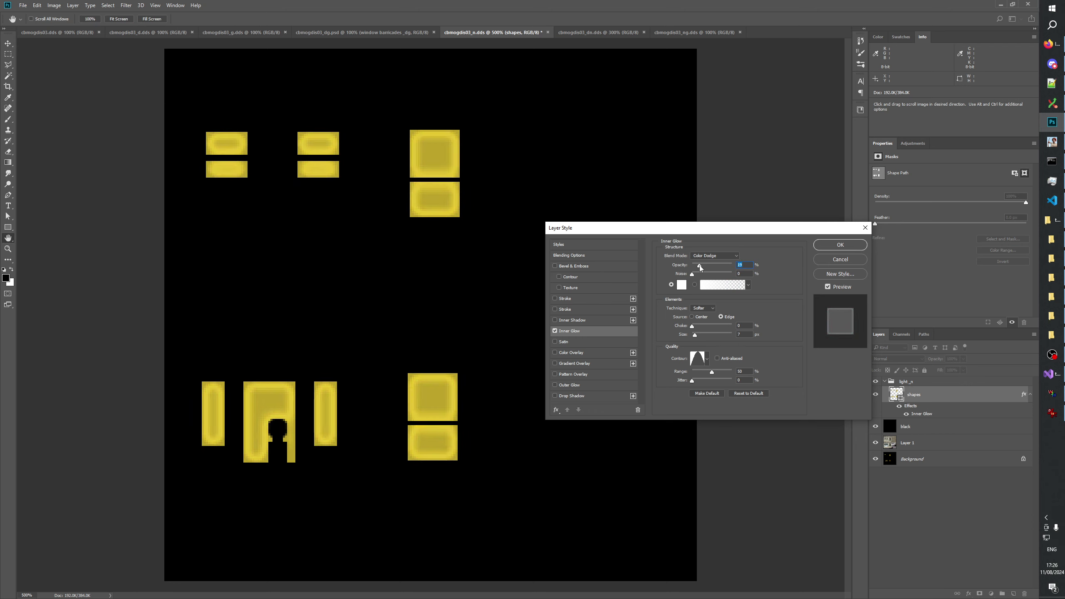
pyautogui.moveTo(702, 336); pyautogui.dragTo(699, 336)
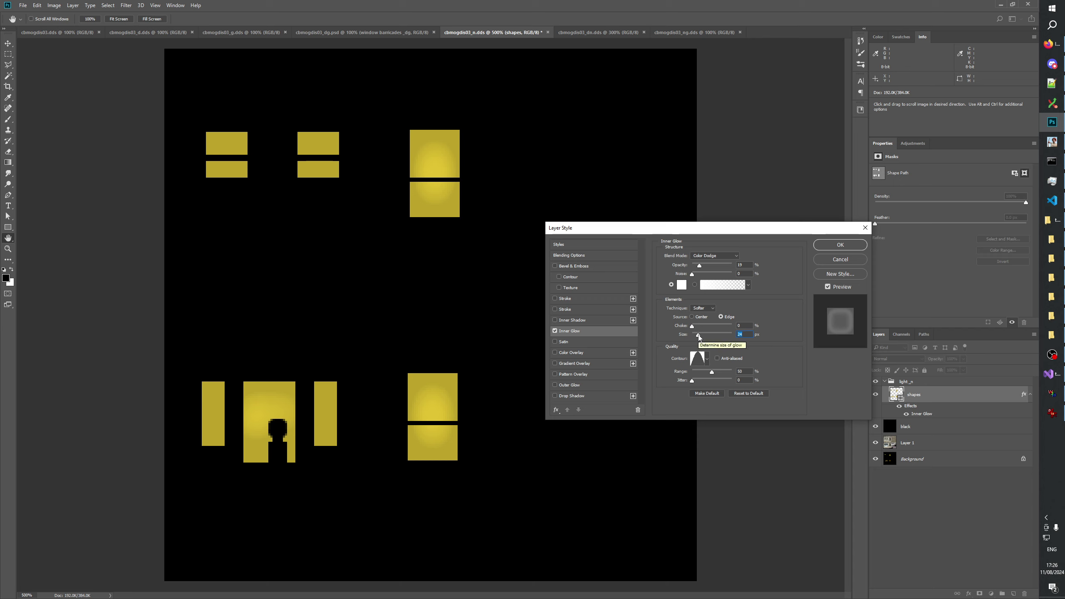
pyautogui.write('20')
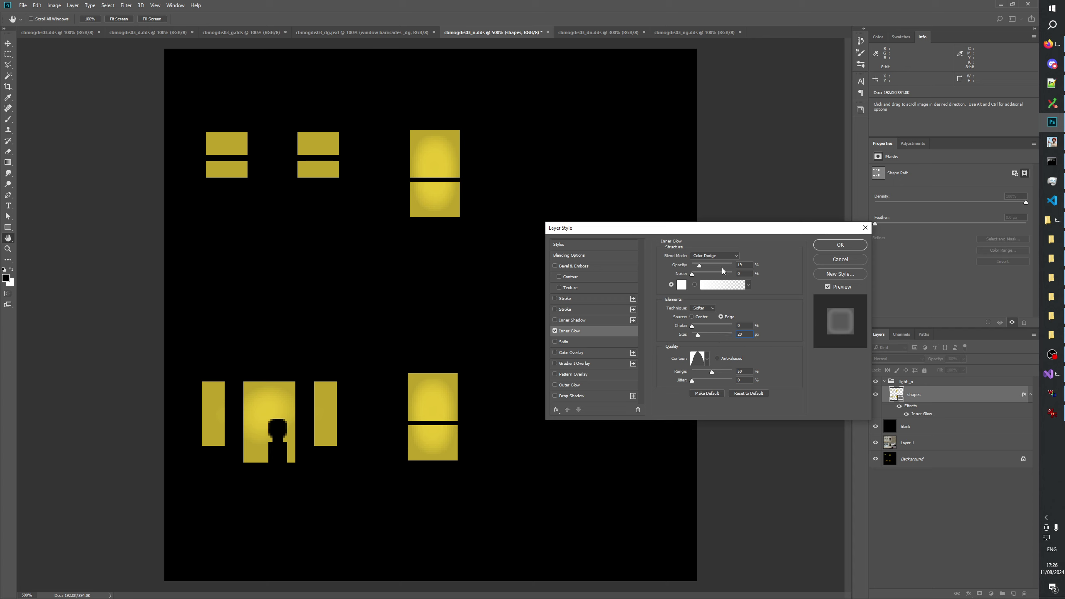
pyautogui.moveTo(701, 268); pyautogui.dragTo(704, 268)
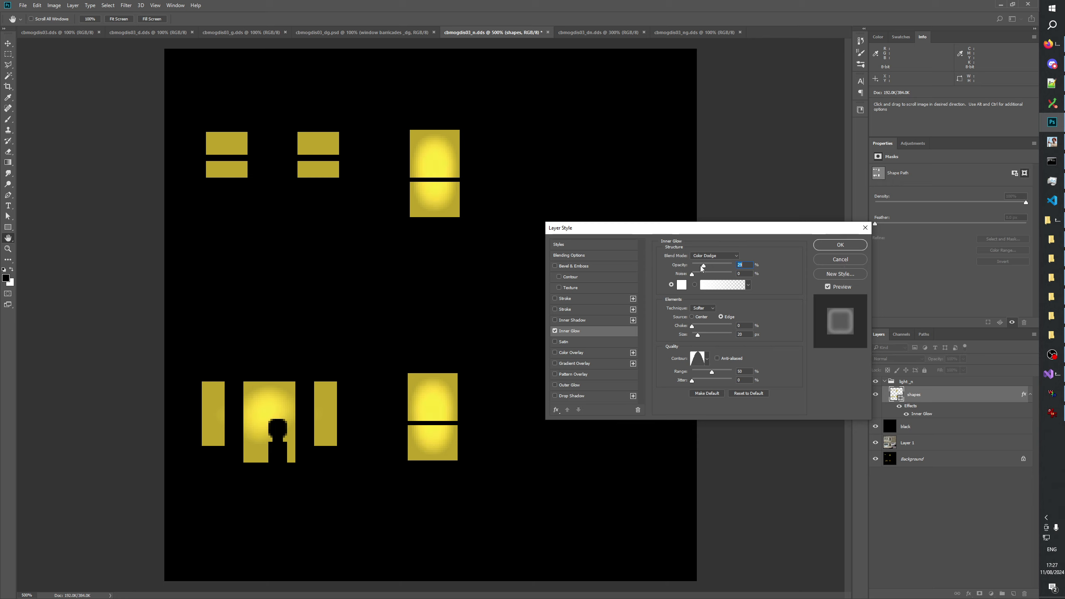
pyautogui.moveTo(702, 269); pyautogui.dragTo(700, 268)
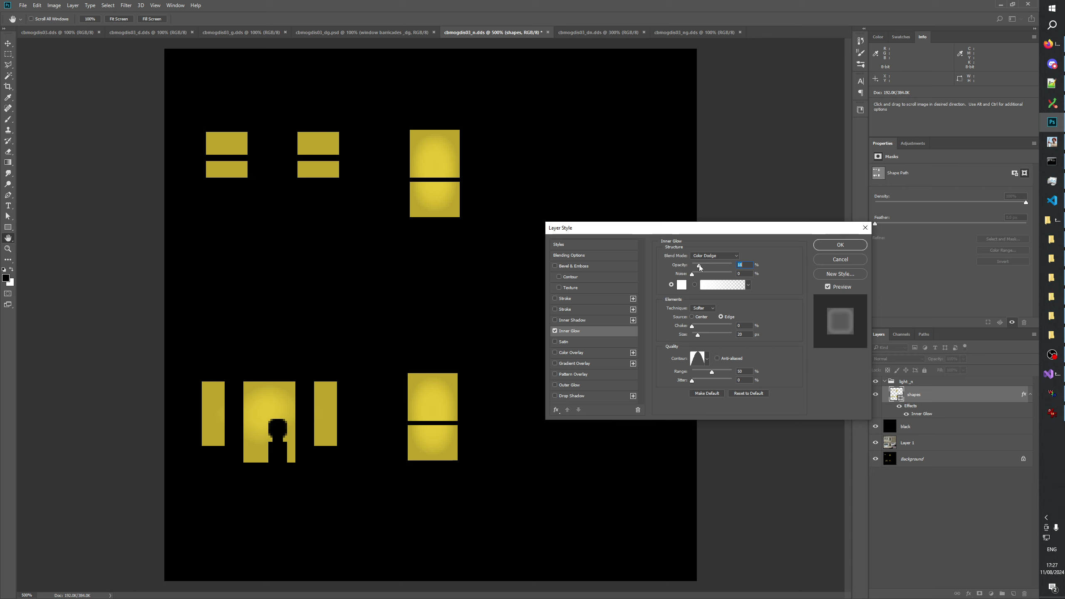
pyautogui.click(846, 259)
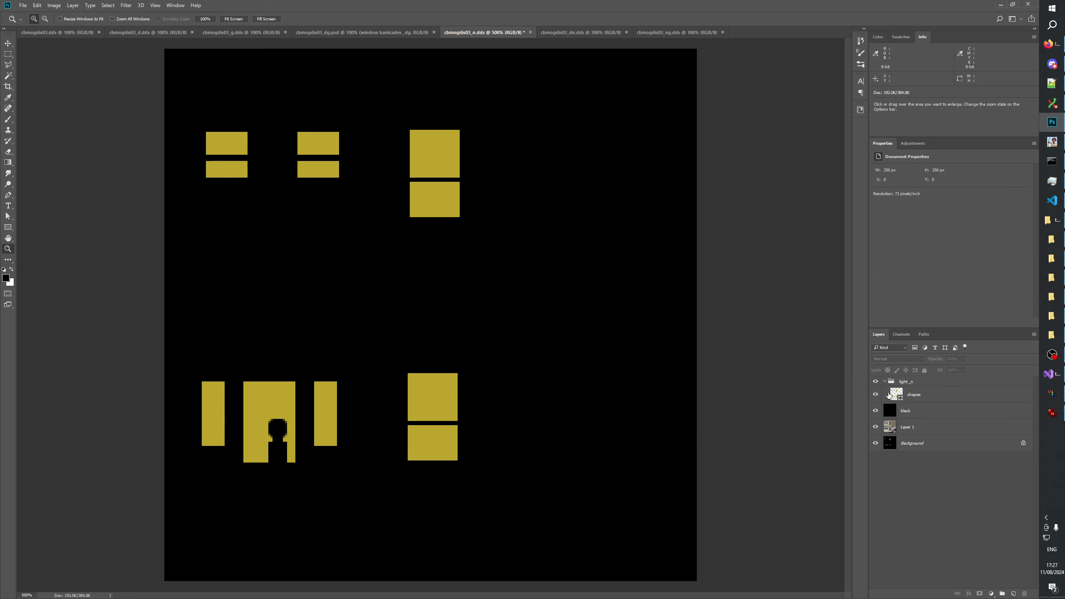
# Compare the new yellow shapes with the original lights and the building texture by toggling layer visibility
pyautogui.click(875, 427)
pyautogui.click(875, 427)
pyautogui.moveTo(876, 408)
pyautogui.mouseDown()
pyautogui.moveTo(875, 383)
pyautogui.moveTo(877, 429)
pyautogui.mouseUp()
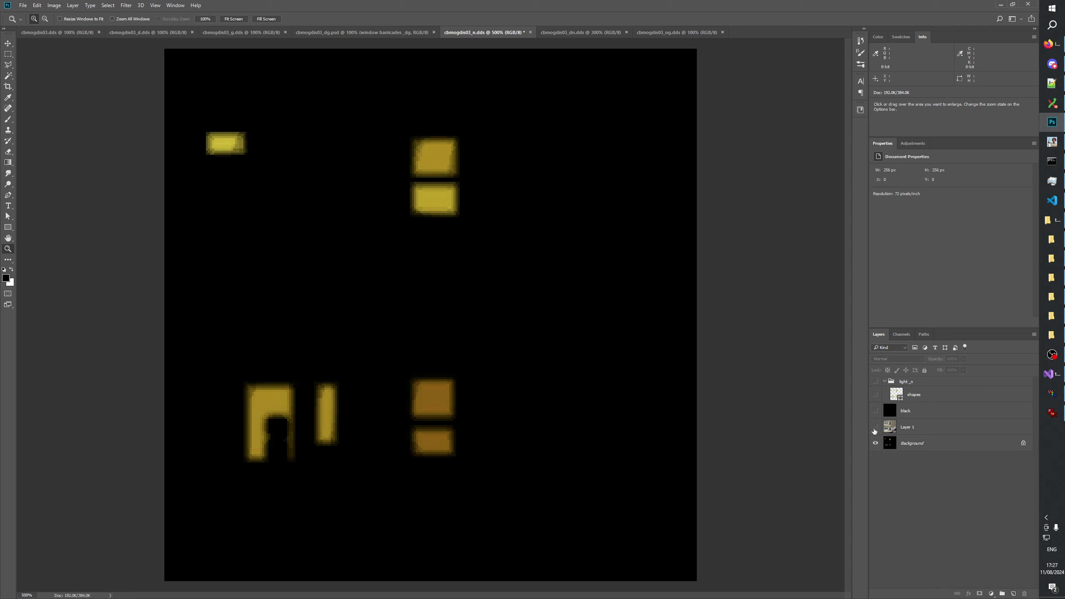
pyautogui.moveTo(875, 430); pyautogui.dragTo(875, 382)
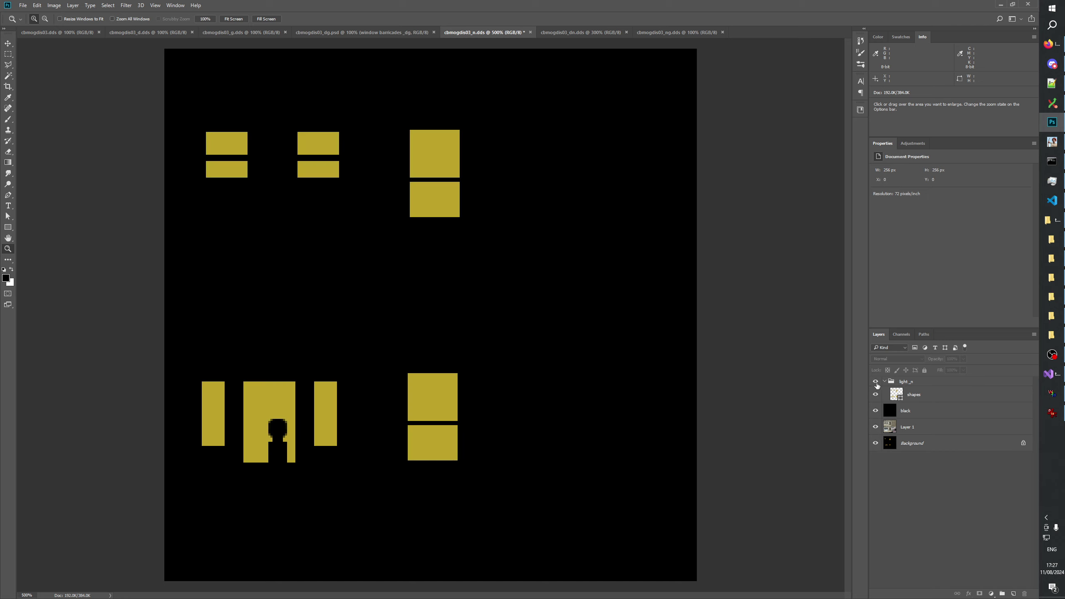
pyautogui.moveTo(877, 430); pyautogui.dragTo(876, 383)
pyautogui.click(876, 412)
pyautogui.click(876, 382)
pyautogui.click(878, 395)
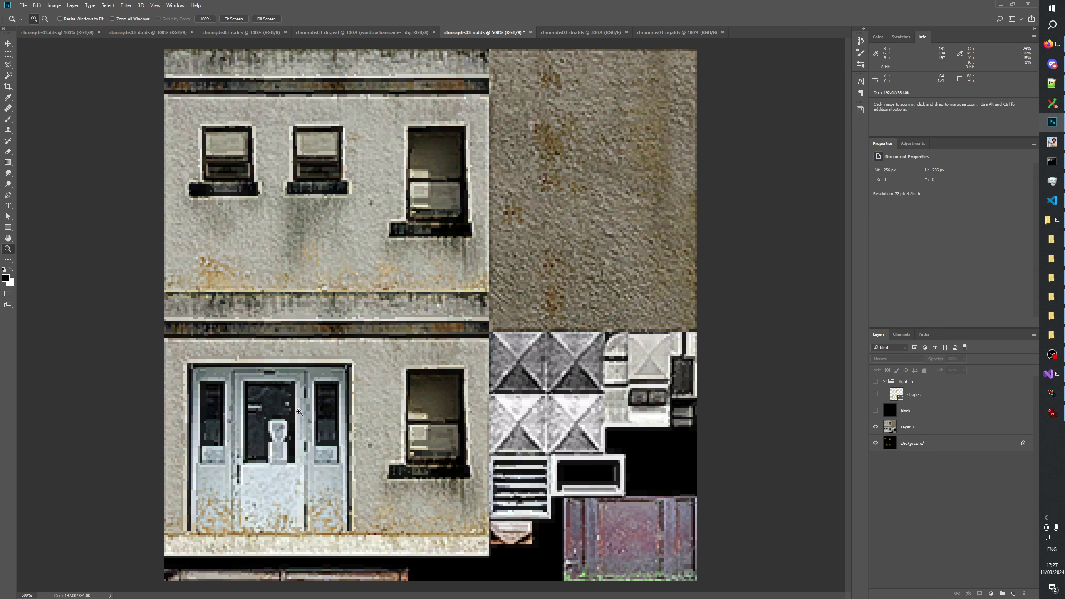
pyautogui.moveTo(875, 382); pyautogui.dragTo(875, 413)
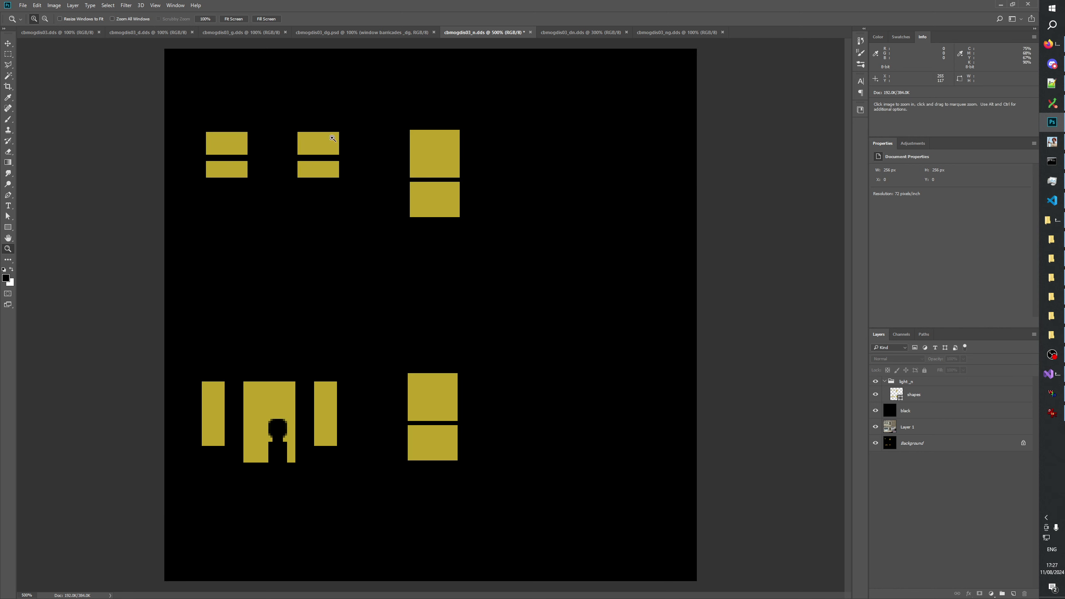
# Add a new layer above the shapes layer in the light_n group and name it darken blinds
pyautogui.click(8, 54)
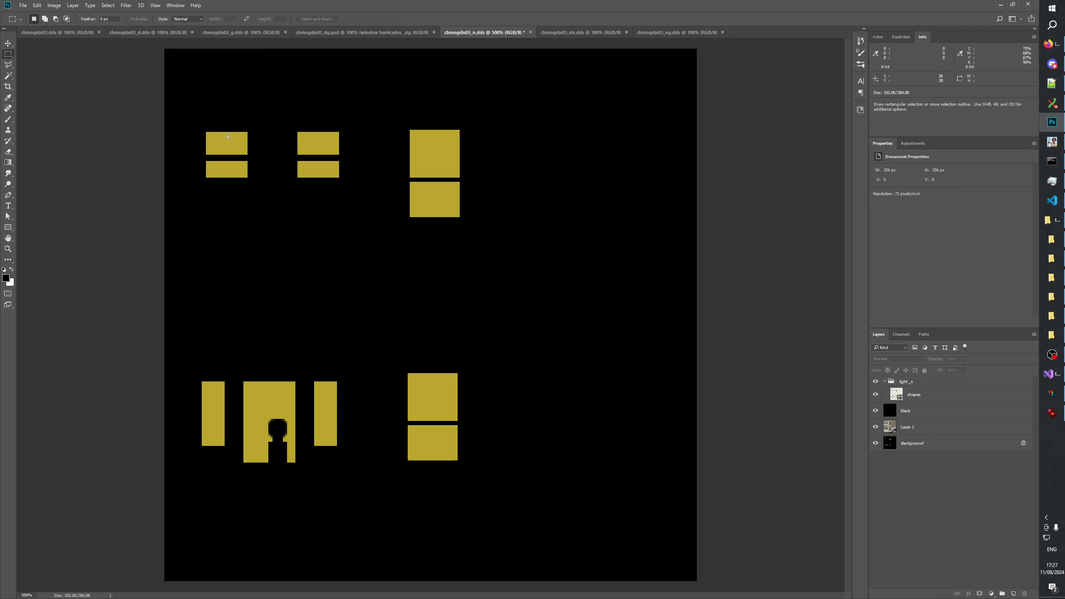
pyautogui.click(929, 394)
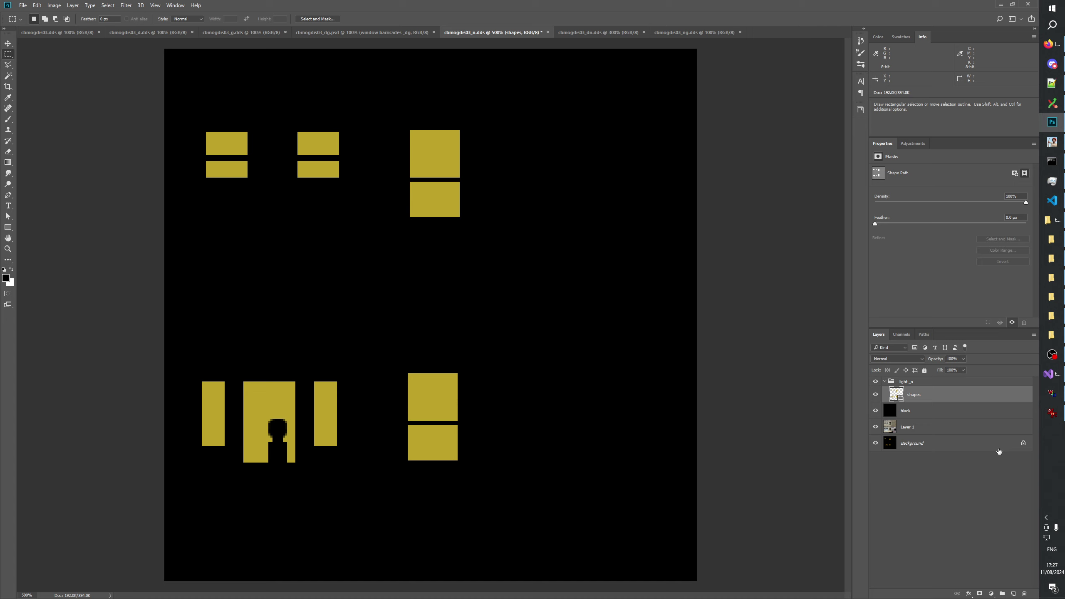
pyautogui.click(1014, 595)
pyautogui.doubleClick(912, 395)
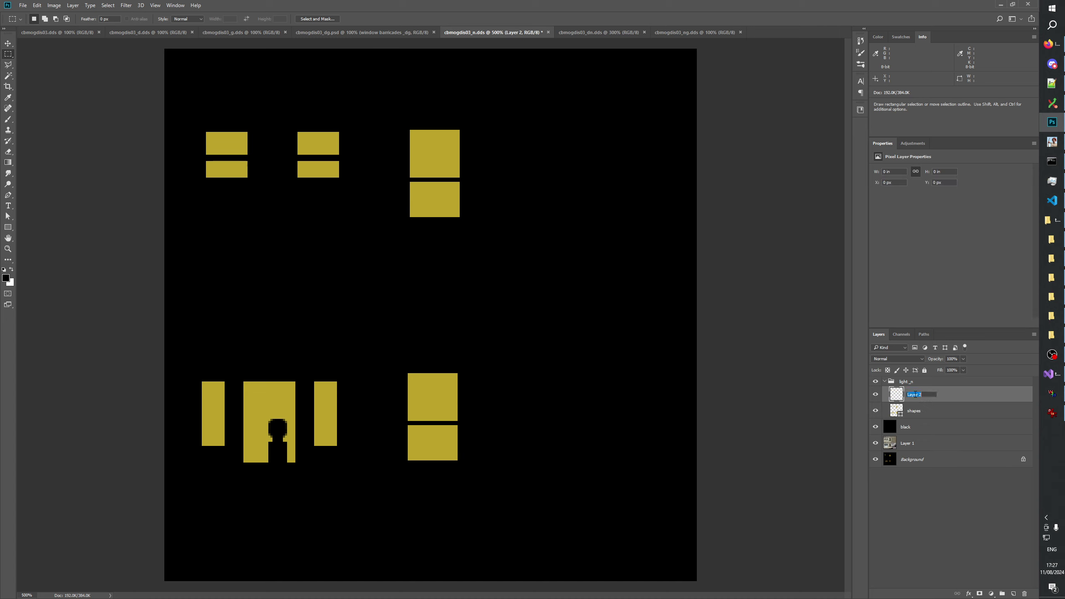
pyautogui.write('darken')
pyautogui.press('Return')
pyautogui.doubleClick(913, 397)
pyautogui.press('End')
pyautogui.press('Return')
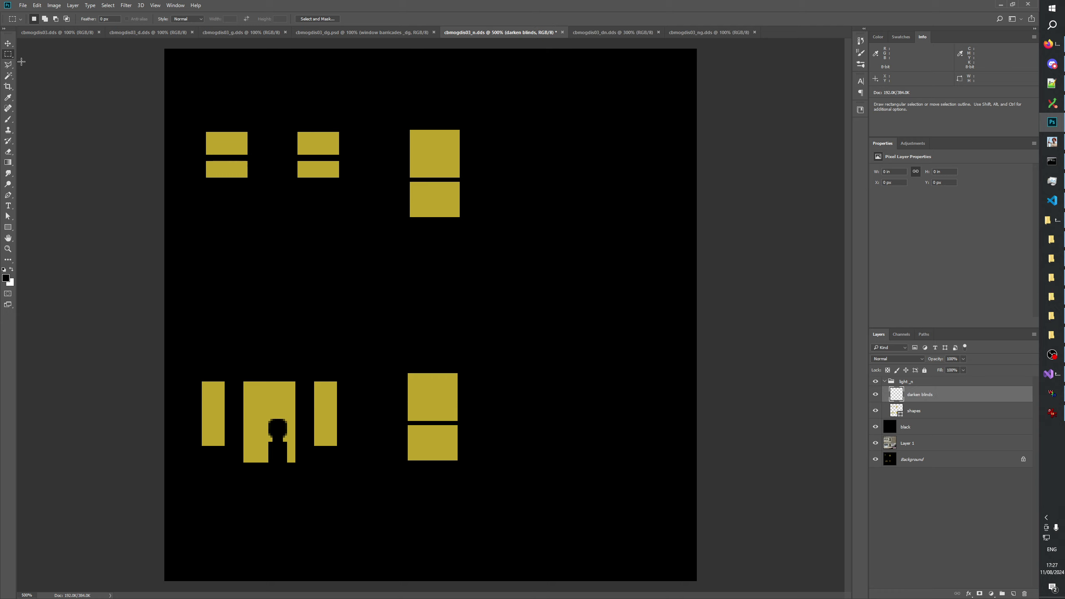
pyautogui.moveTo(201, 126); pyautogui.dragTo(255, 159)
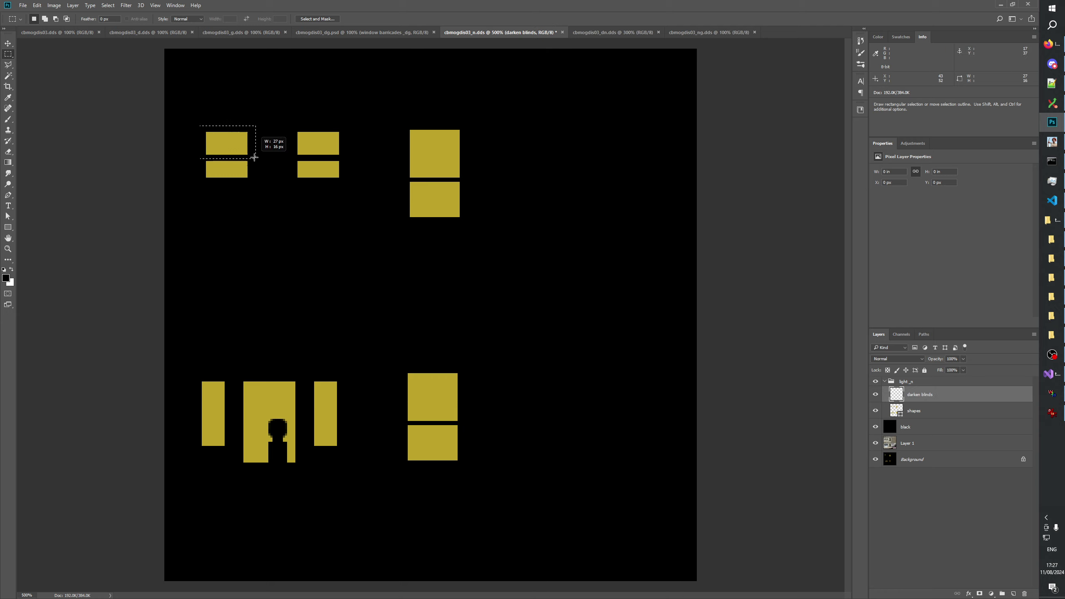
pyautogui.click(247, 108)
pyautogui.moveTo(194, 122); pyautogui.dragTo(260, 159)
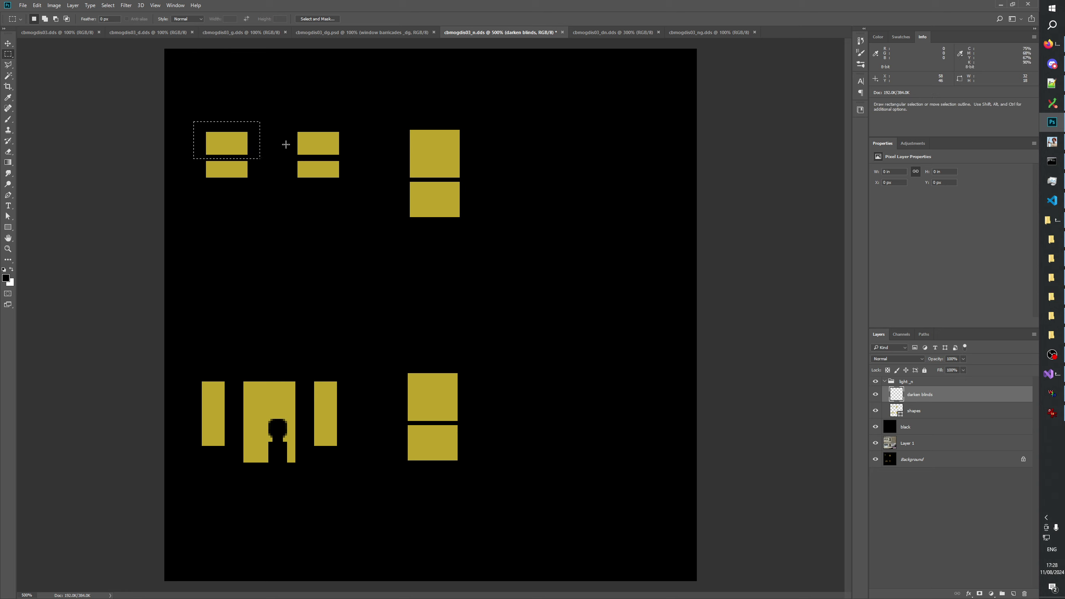
pyautogui.click(186, 108)
pyautogui.moveTo(183, 105); pyautogui.dragTo(264, 158)
pyautogui.click(205, 120)
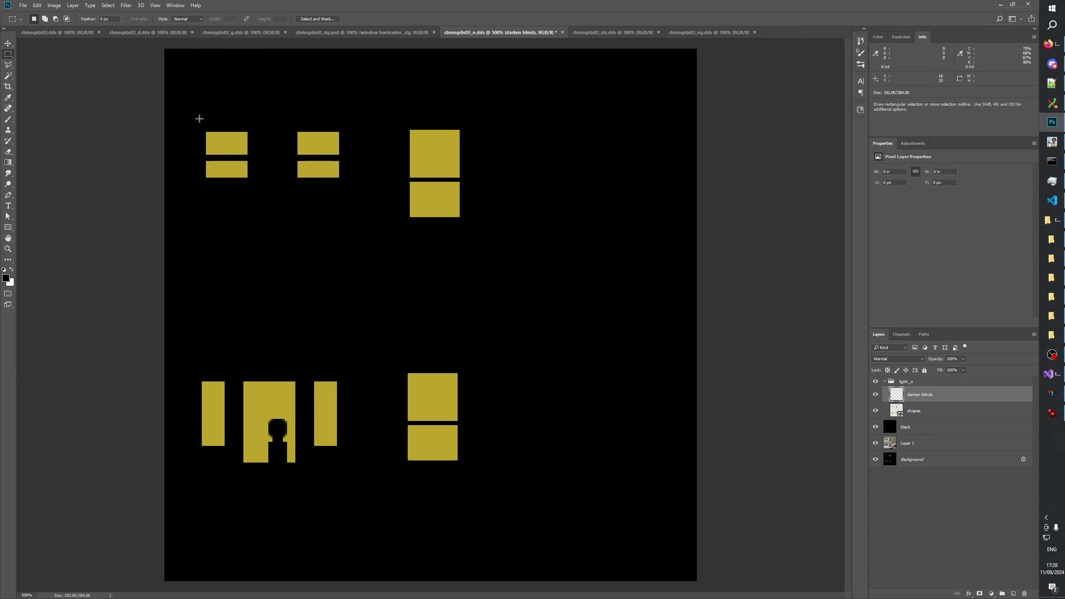
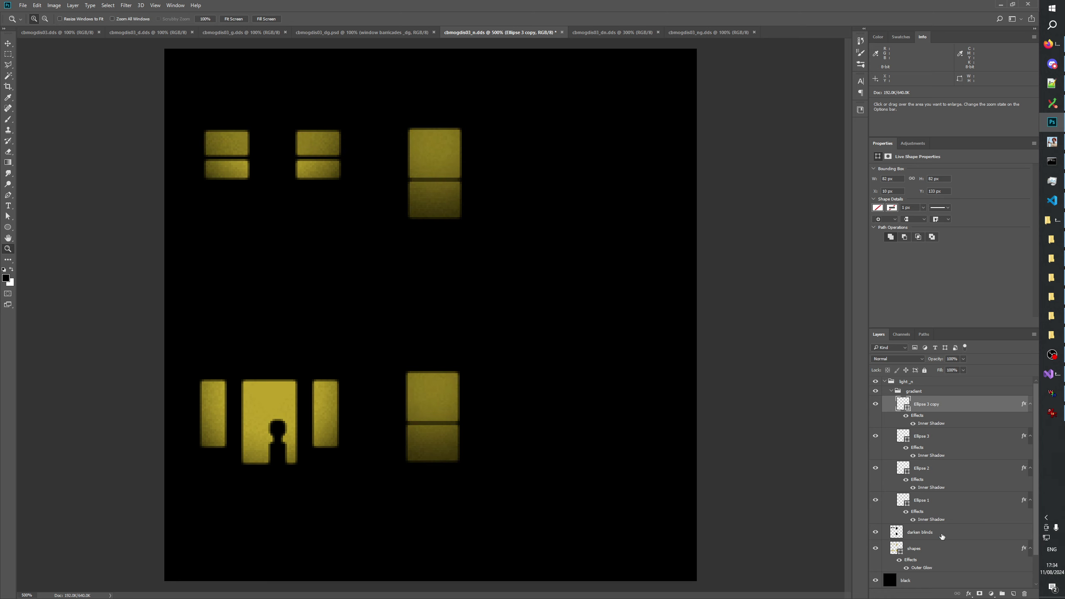
# Set the darken blinds layer's opacity to 15% and check the window lights at 100% and larger zoom levels
pyautogui.click(923, 532)
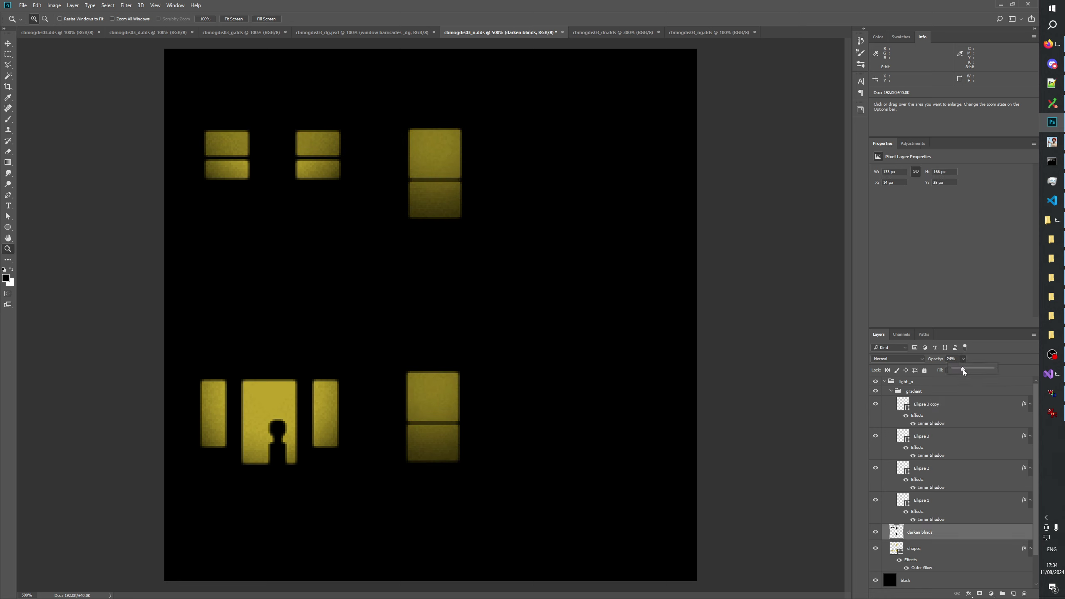
pyautogui.moveTo(961, 370); pyautogui.dragTo(959, 370)
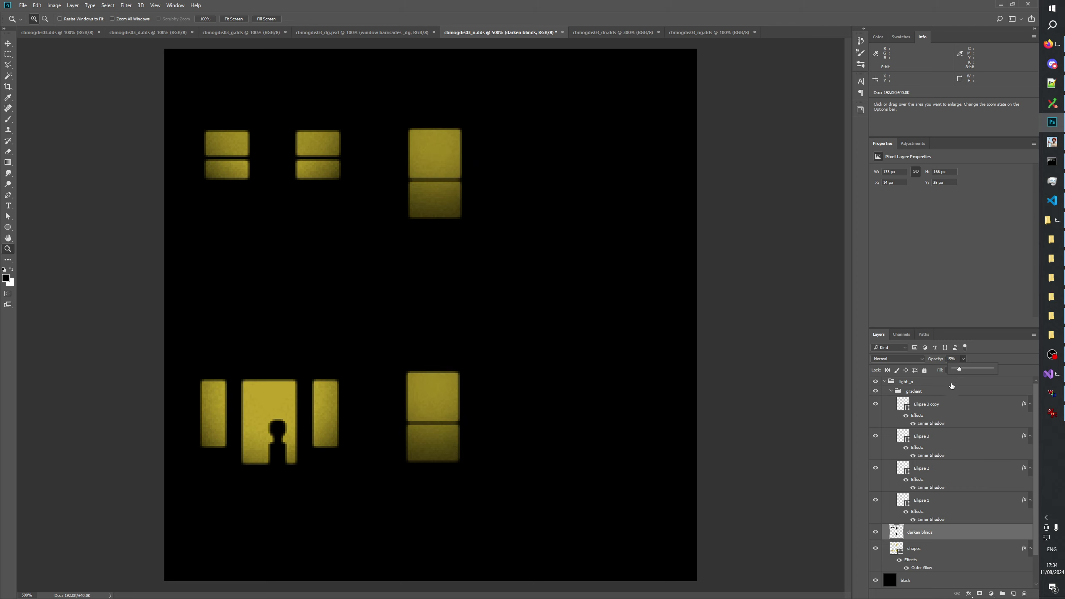
pyautogui.rightClick(401, 255)
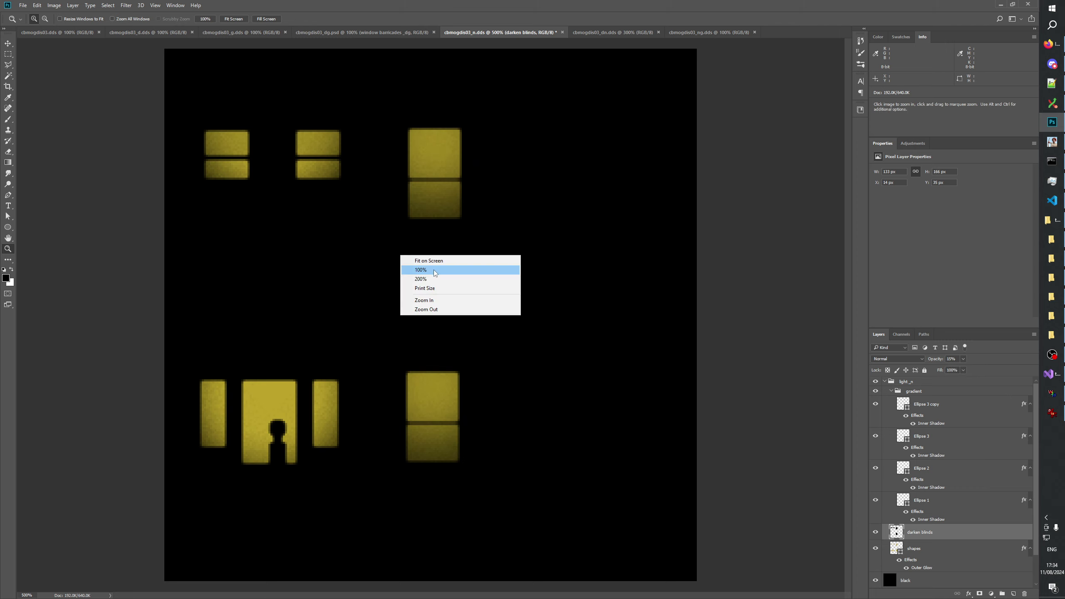
pyautogui.click(415, 270)
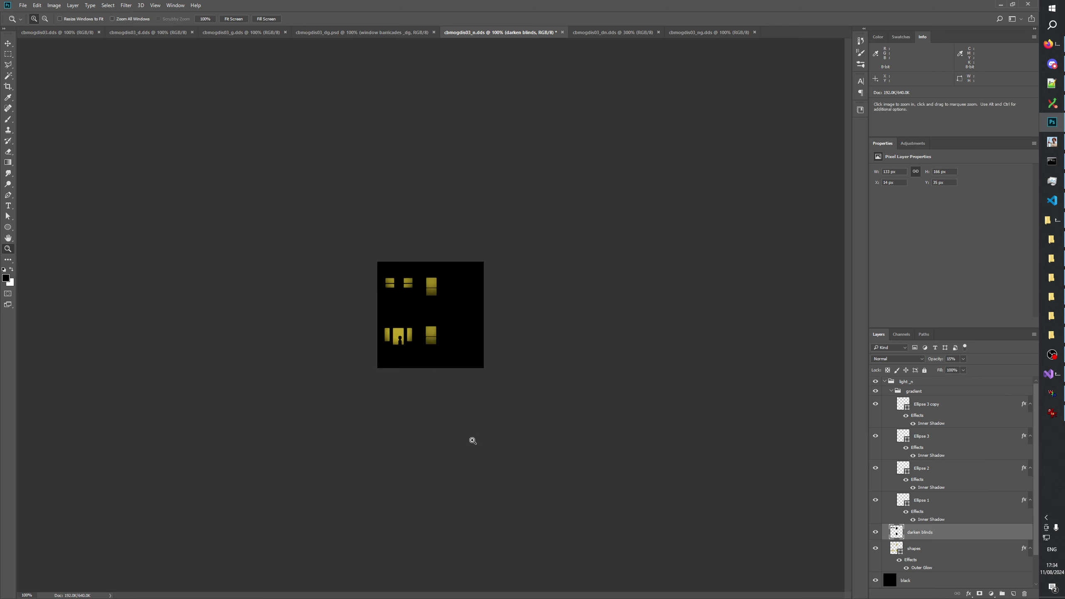
pyautogui.click(413, 342)
pyautogui.click(414, 360)
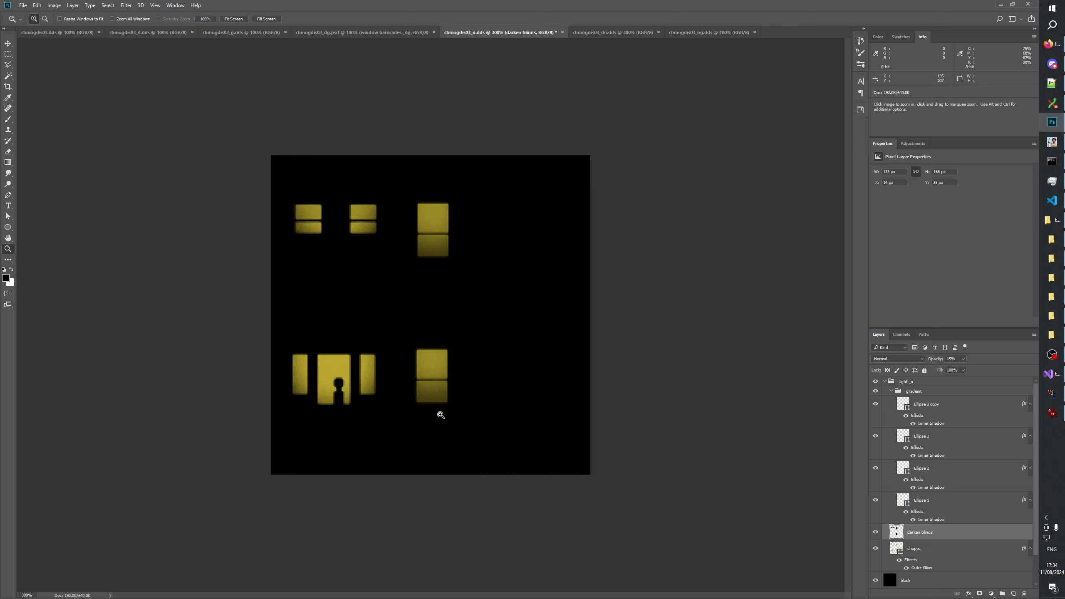
pyautogui.rightClick(431, 328)
pyautogui.click(461, 343)
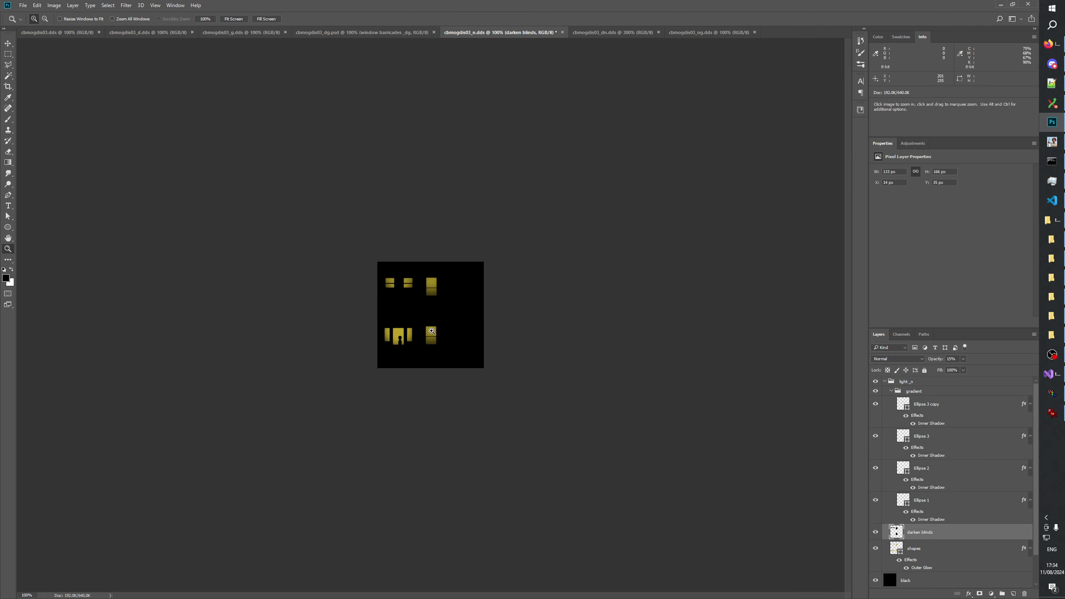
pyautogui.click(429, 342)
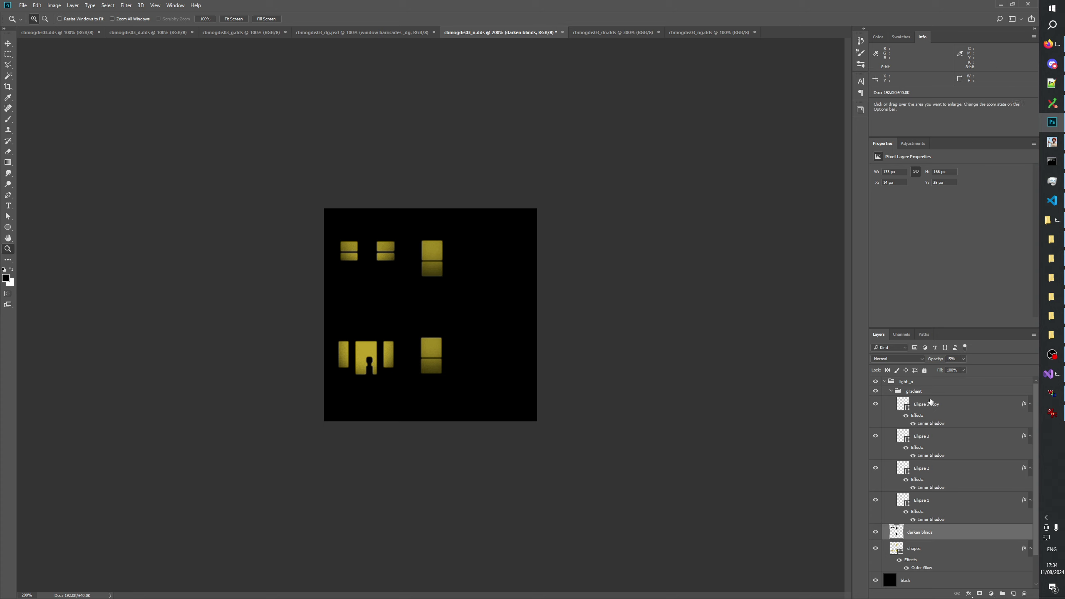
# Collapse the gradient group and the light_n group
pyautogui.click(909, 393)
pyautogui.click(892, 392)
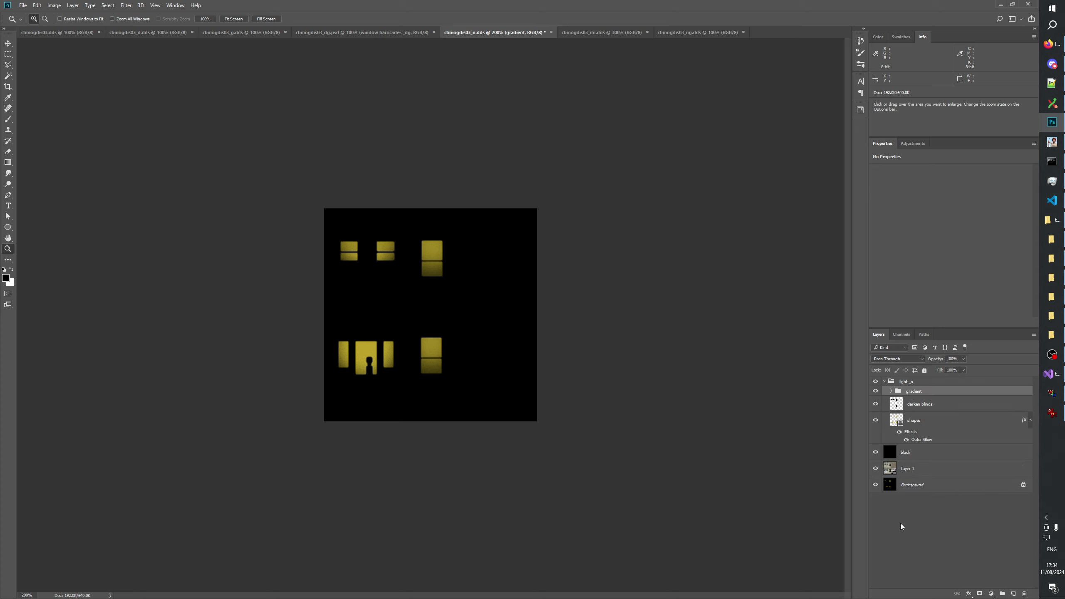
pyautogui.click(902, 525)
pyautogui.click(884, 382)
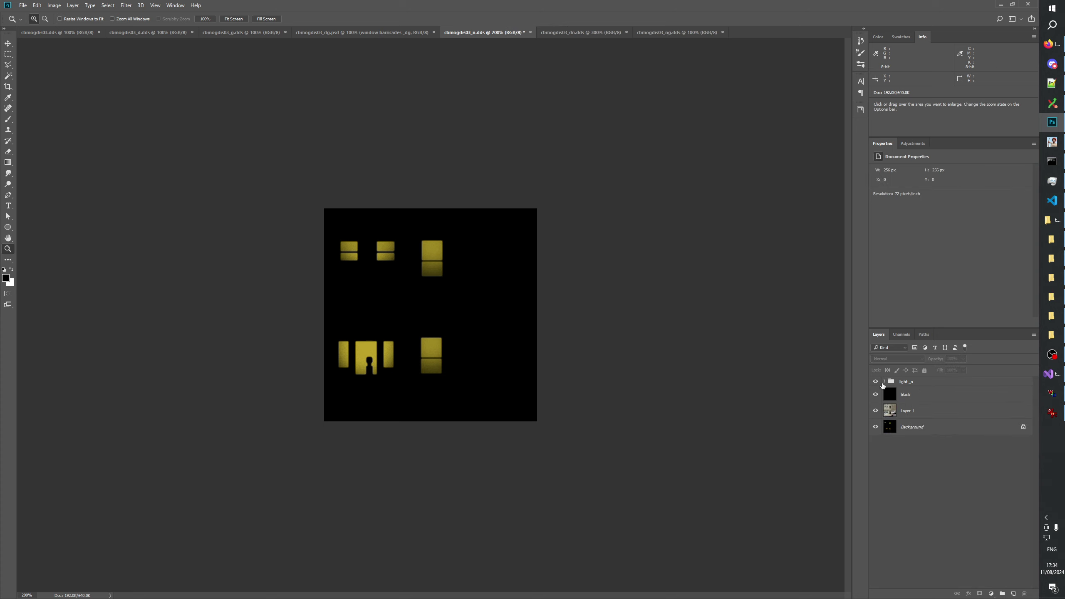
# Compare the new window lights with the original Background lights by toggling all the layers above the Background
pyautogui.click(877, 412)
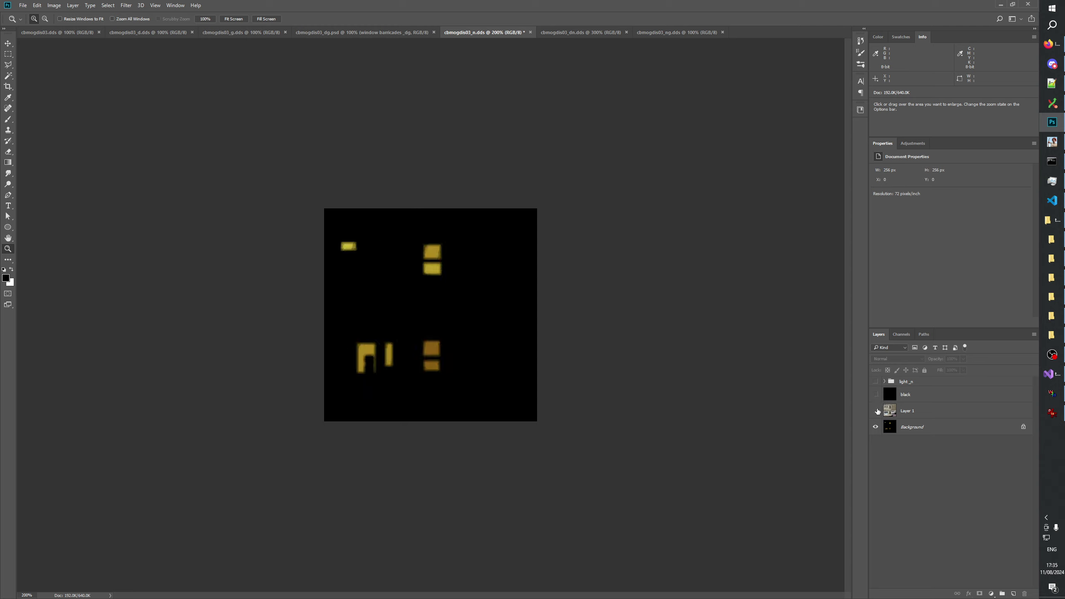
pyautogui.click(876, 382)
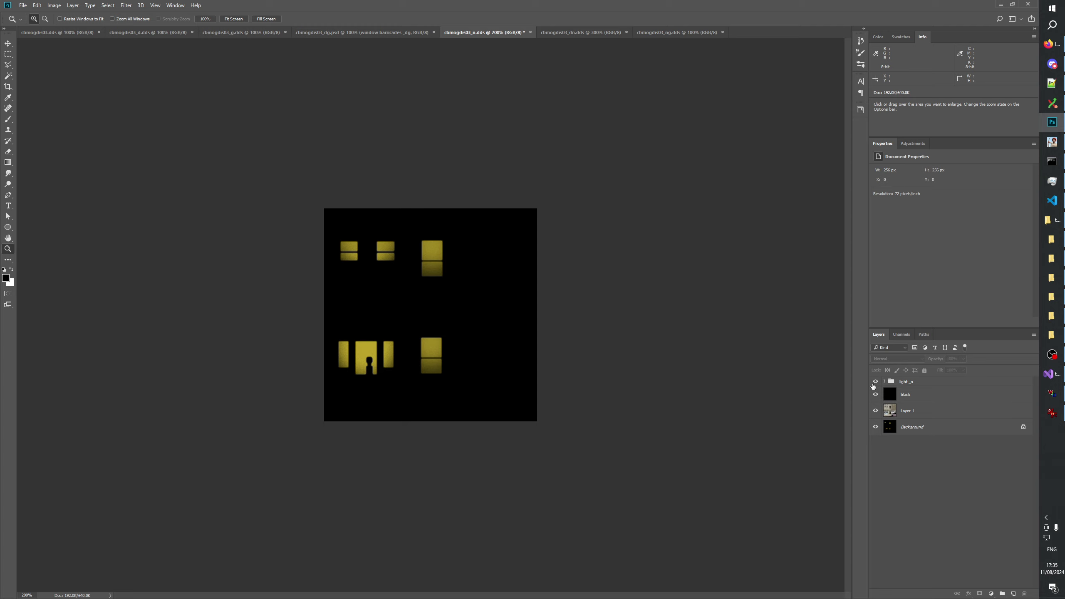
pyautogui.moveTo(875, 411); pyautogui.dragTo(875, 382)
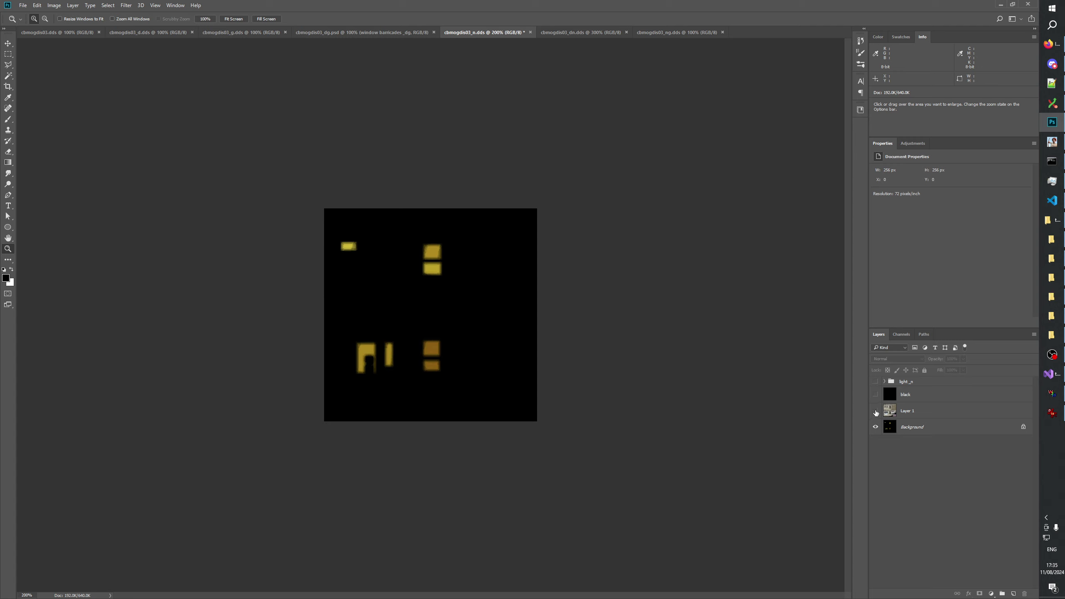
pyautogui.moveTo(876, 413)
pyautogui.mouseDown()
pyautogui.moveTo(875, 382)
pyautogui.moveTo(876, 395)
pyautogui.mouseUp()
pyautogui.click(438, 365)
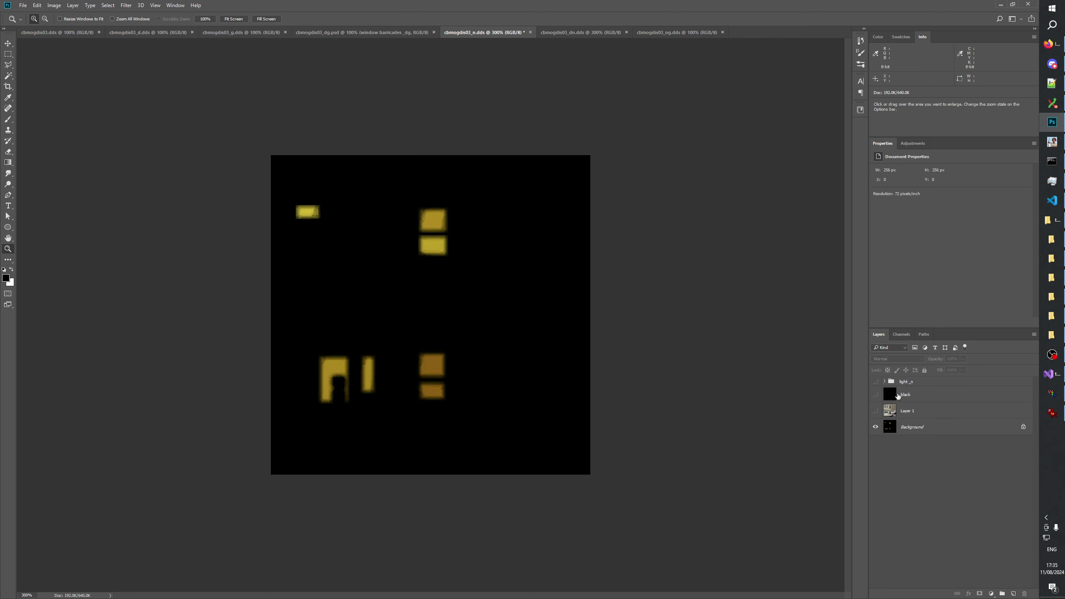
# Switch to W3D Viewer, rotate the building model to examine its lit windows and door, and return to Photoshop
pyautogui.click(1052, 393)
pyautogui.moveTo(681, 380); pyautogui.dragTo(707, 310)
pyautogui.moveTo(598, 324); pyautogui.dragTo(633, 320)
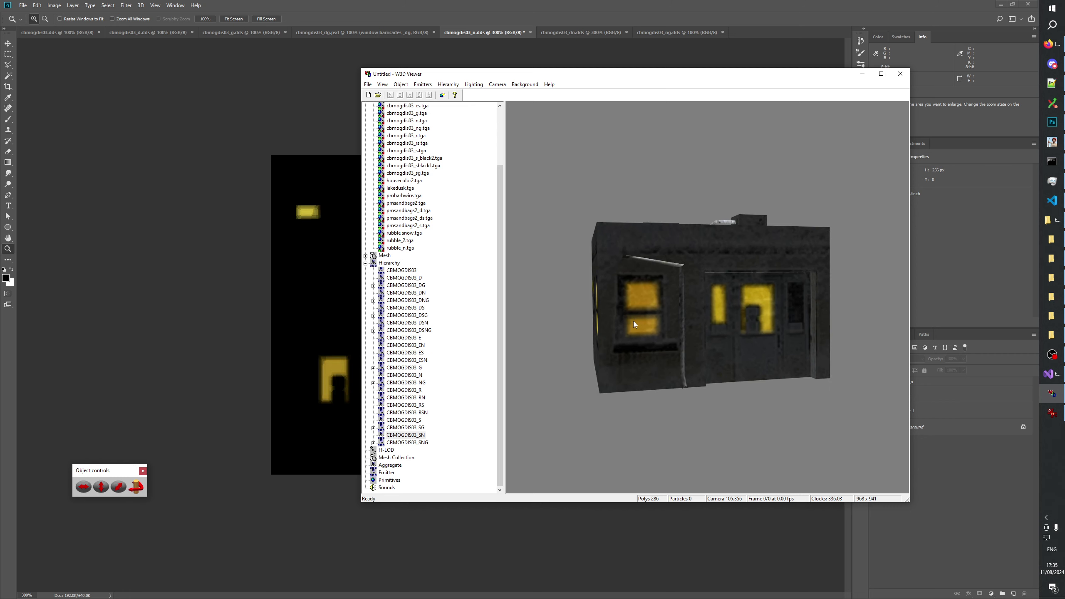
pyautogui.hotkey('alt', 'Tab')
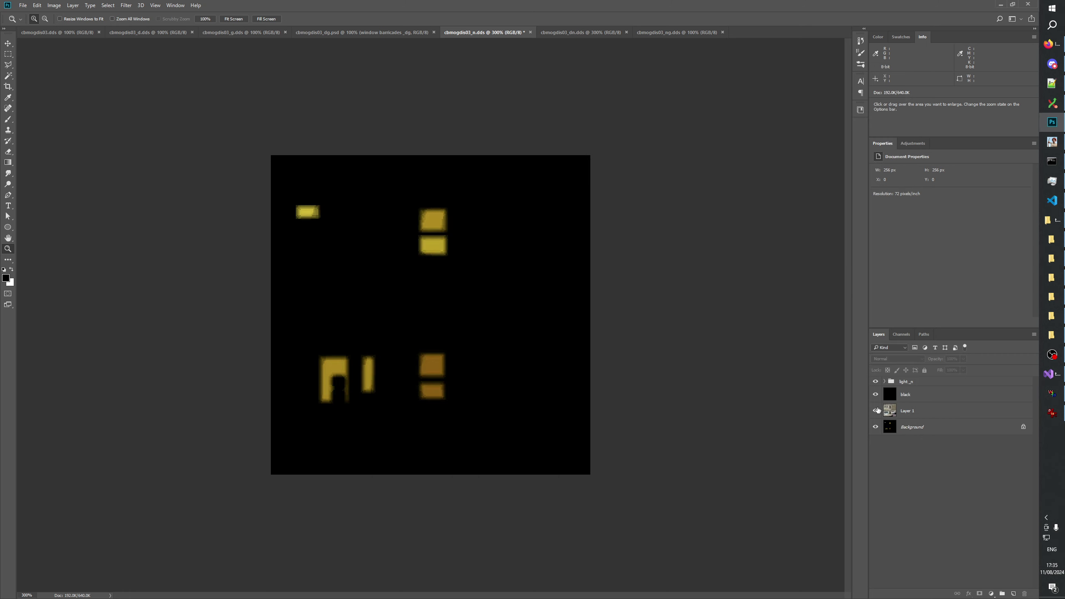
# Reveal the building texture on Layer 1 with the black layer and light_n group hidden, and examine its windows
pyautogui.click(876, 410)
pyautogui.moveTo(877, 399); pyautogui.dragTo(875, 382)
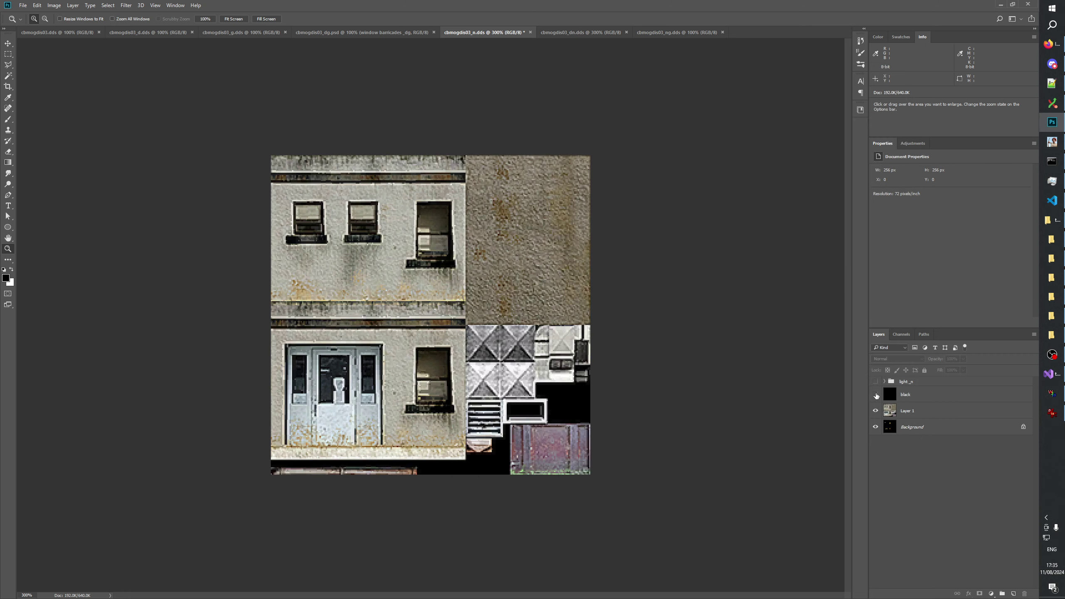
pyautogui.click(439, 369)
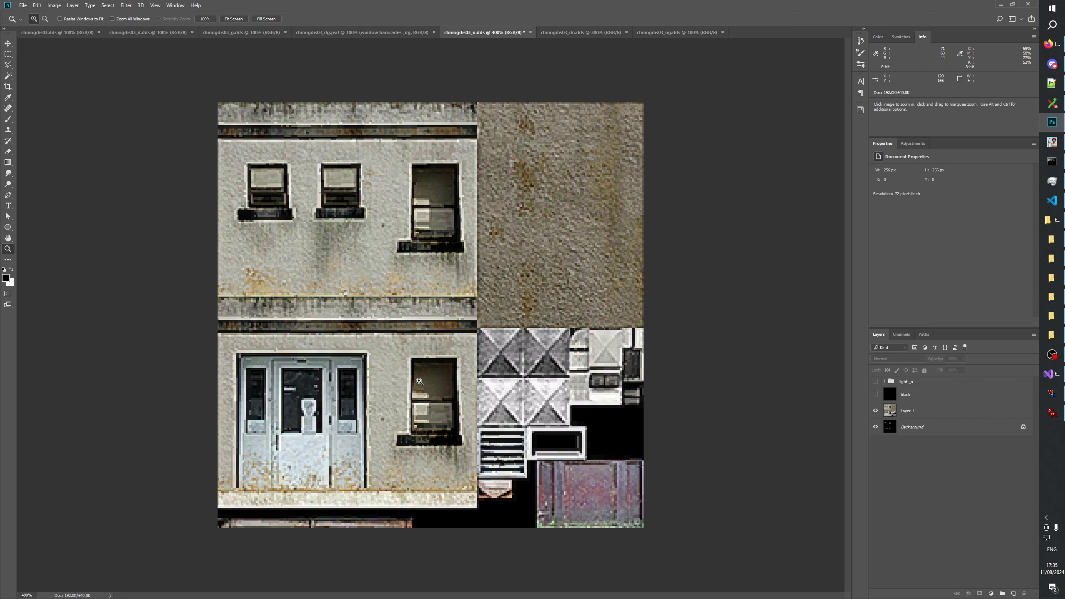
pyautogui.click(439, 369)
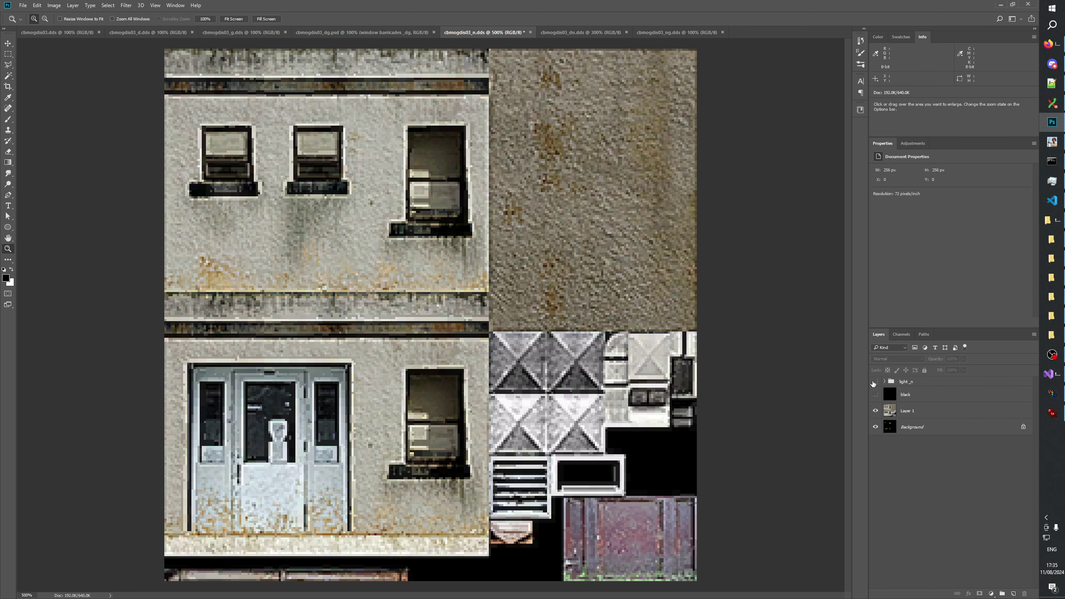
# Compare the light_n group with the windows and door of the building texture by toggling its visibility repeatedly
pyautogui.click(875, 382)
pyautogui.click(875, 382)
pyautogui.click(875, 382)
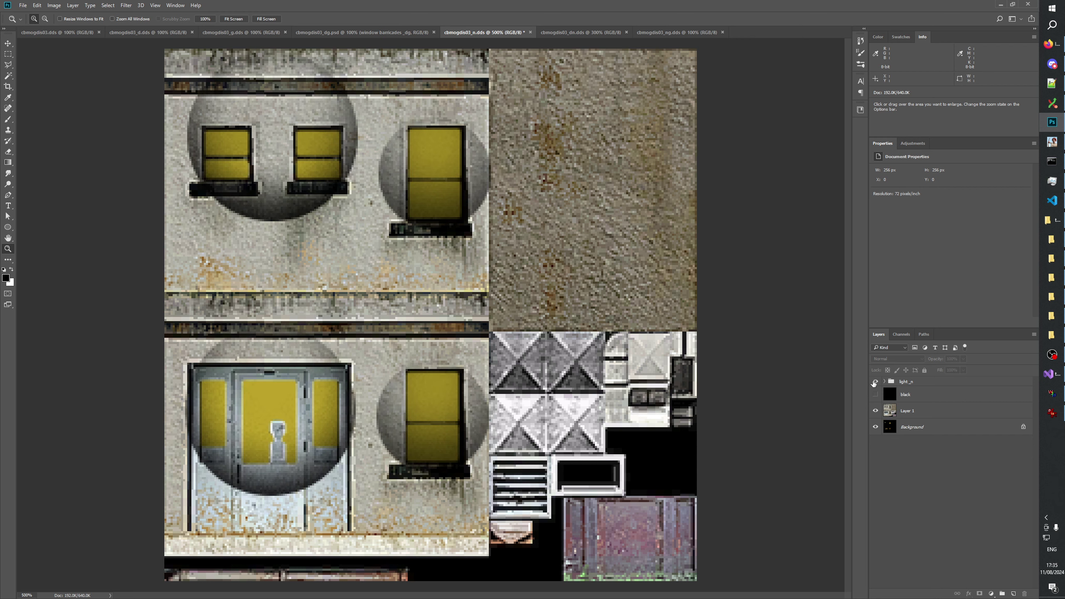
pyautogui.click(875, 382)
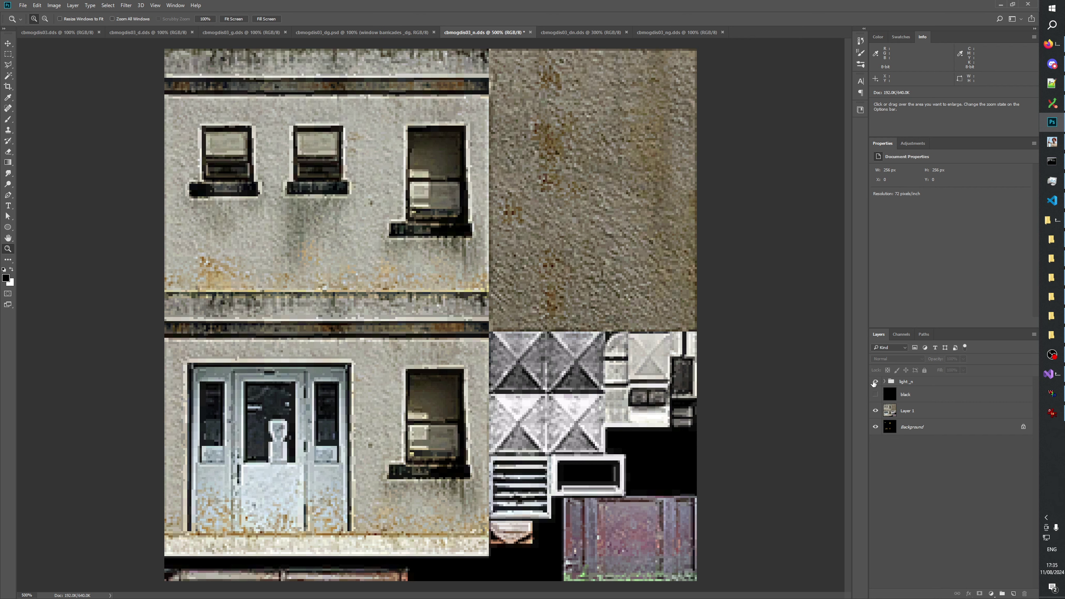
pyautogui.click(875, 383)
pyautogui.click(875, 382)
pyautogui.click(875, 382)
pyautogui.click(874, 382)
pyautogui.click(874, 382)
pyautogui.click(875, 382)
pyautogui.click(875, 382)
pyautogui.click(875, 382)
pyautogui.click(875, 382)
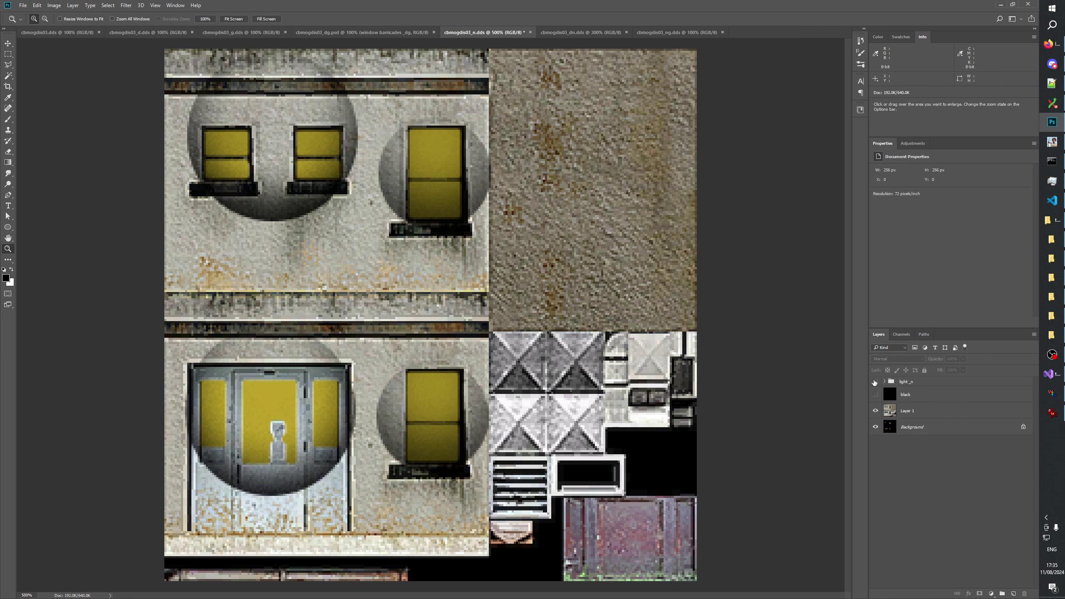
pyautogui.click(875, 382)
pyautogui.click(875, 382)
pyautogui.click(875, 382)
pyautogui.click(874, 382)
pyautogui.click(875, 383)
pyautogui.click(875, 382)
pyautogui.click(874, 383)
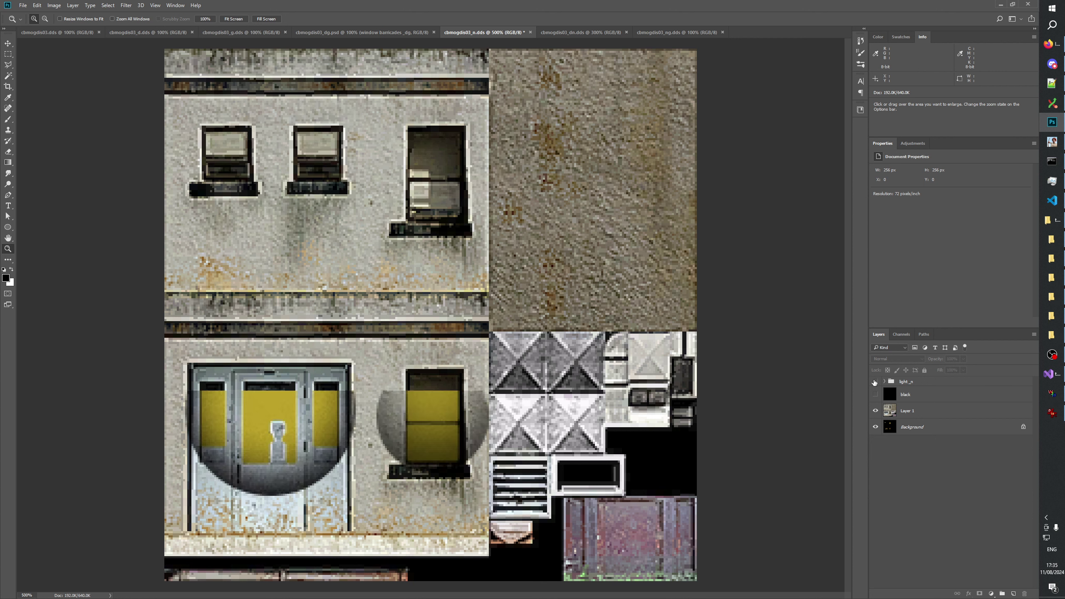
pyautogui.click(875, 382)
pyautogui.click(875, 382)
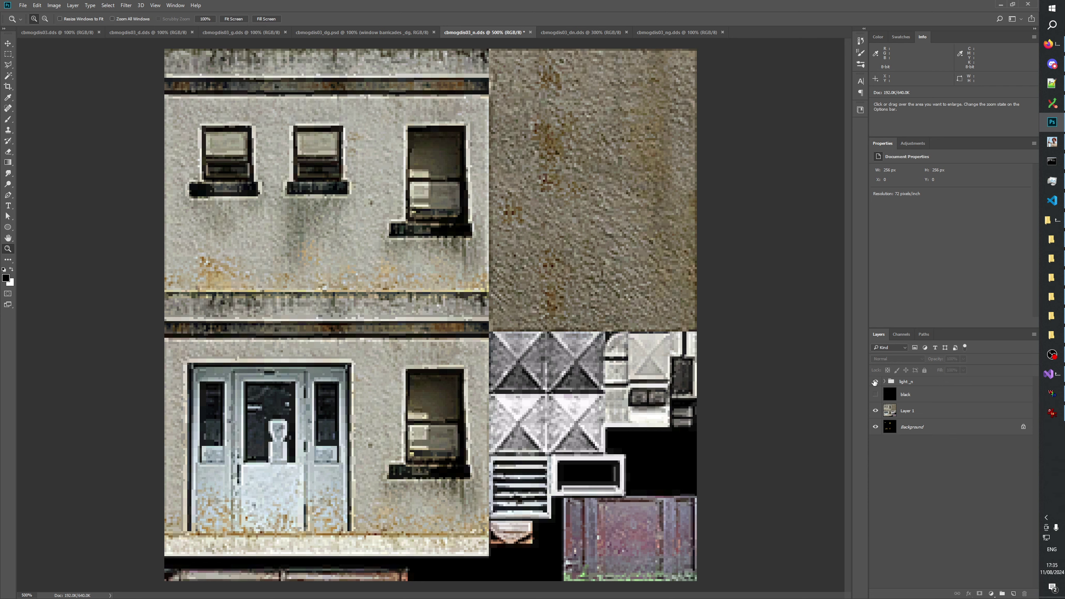
pyautogui.click(875, 382)
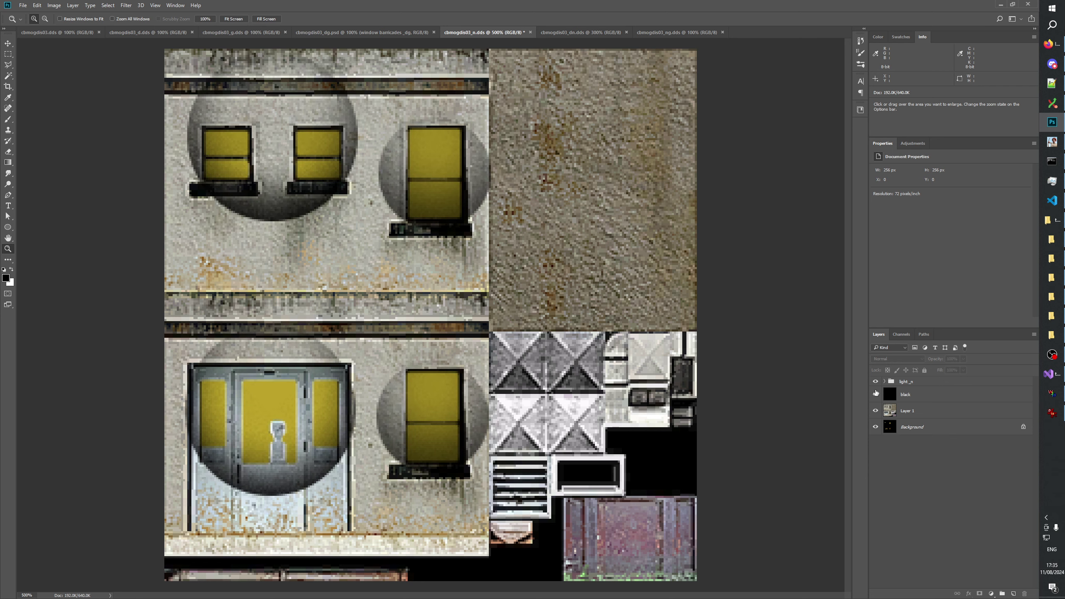
pyautogui.click(876, 393)
pyautogui.click(875, 393)
# Expand the light_n group, hide its gradient group and darker blinds layer, and activate the Rectangle tool
pyautogui.click(886, 382)
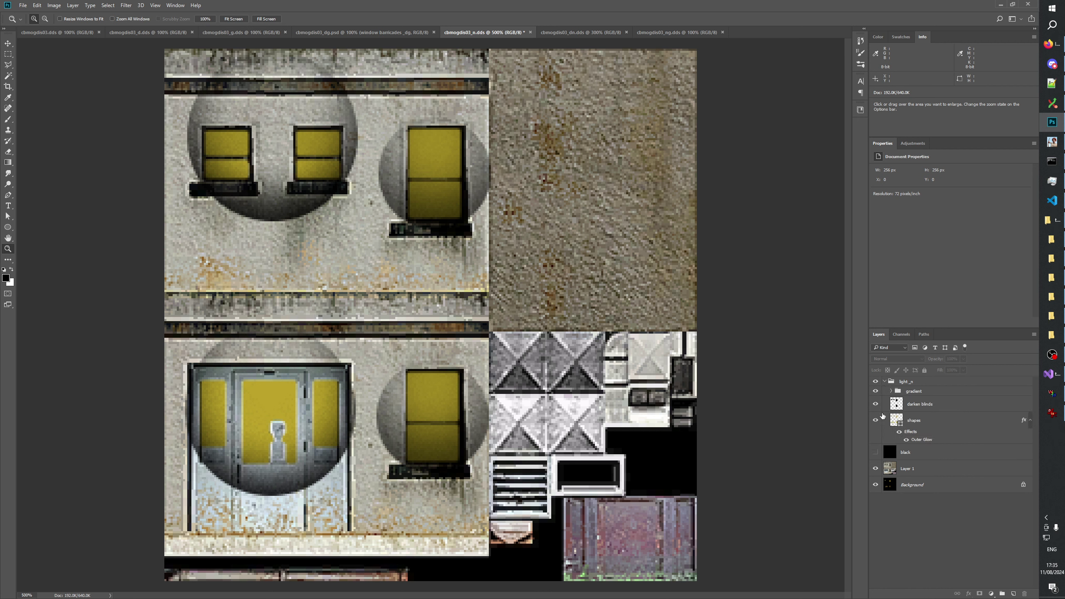
pyautogui.moveTo(877, 402); pyautogui.dragTo(876, 391)
pyautogui.click(8, 228)
pyautogui.rightClick(8, 227)
pyautogui.click(31, 226)
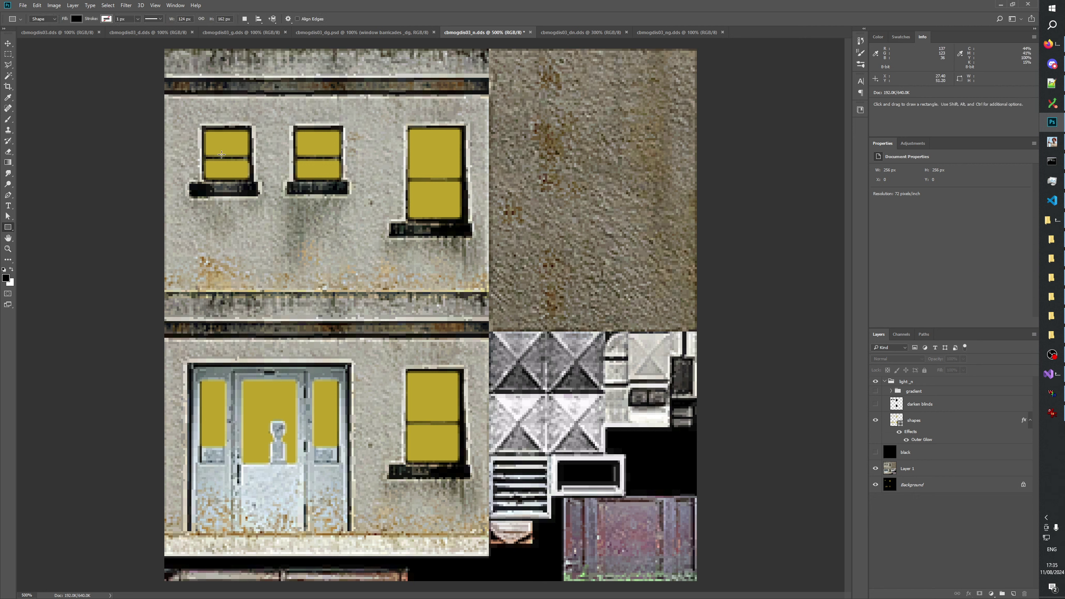
# Narrow both panes of the tall upper-floor window to 23 px from their left edge and compare them with the texture
pyautogui.press('ctrl')
pyautogui.keyDown('ctrl'); pyautogui.click(406, 140); pyautogui.keyUp('ctrl')
pyautogui.moveTo(406, 140); pyautogui.dragTo(420, 227)
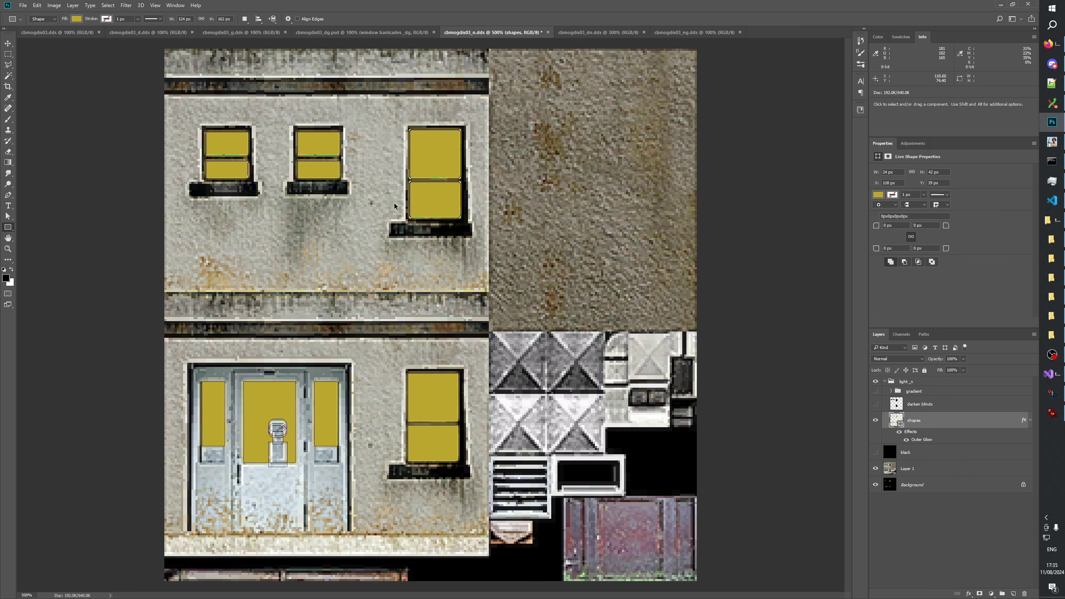
pyautogui.hotkey('ctrl', 't')
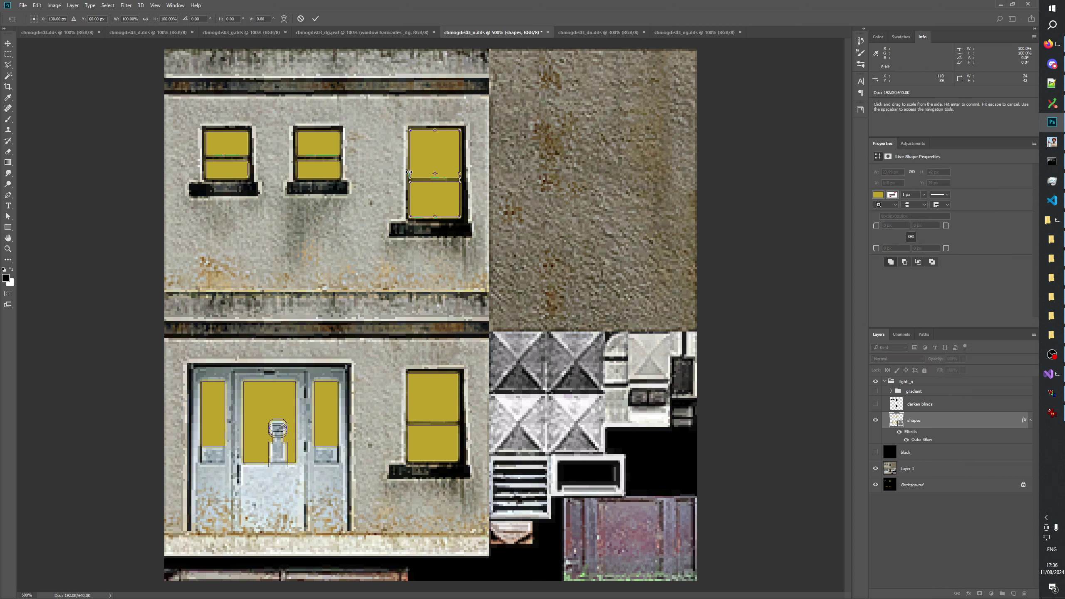
pyautogui.moveTo(409, 172); pyautogui.dragTo(412, 172)
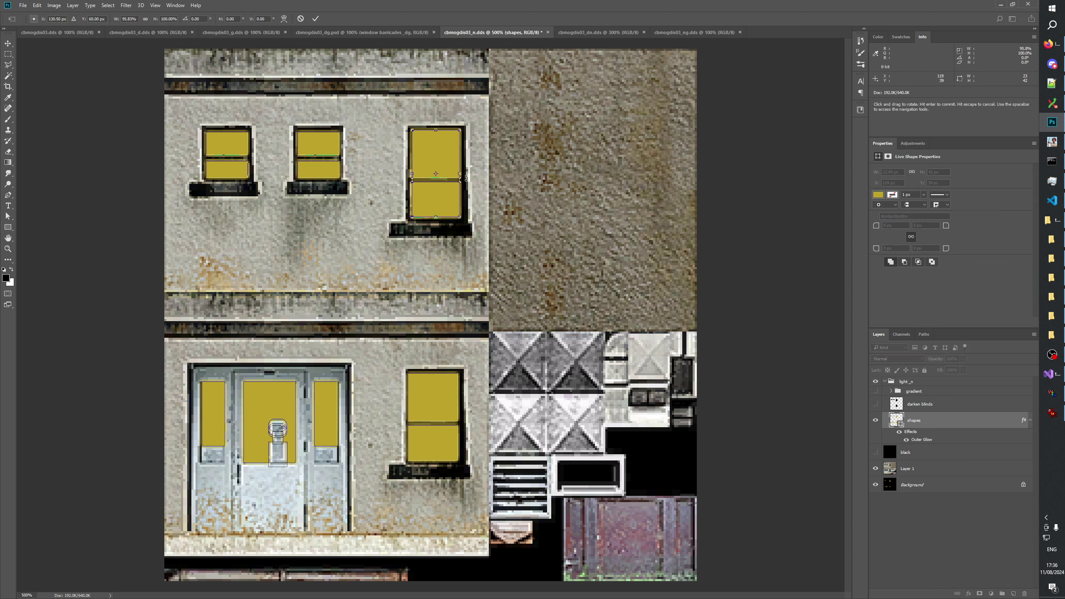
pyautogui.click(315, 20)
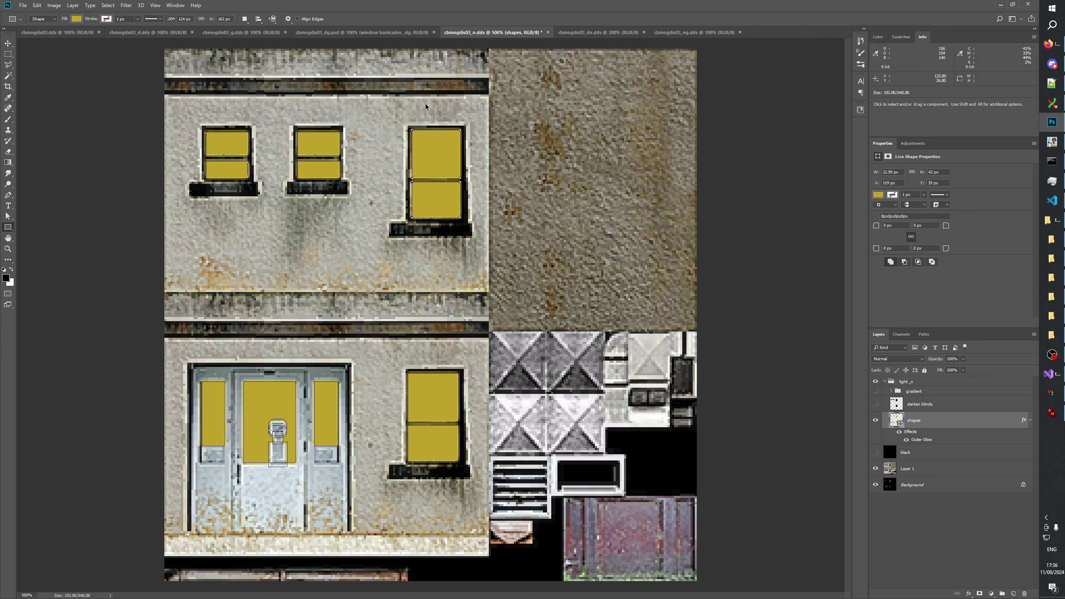
pyautogui.click(876, 423)
pyautogui.click(875, 423)
pyautogui.click(876, 423)
pyautogui.click(875, 423)
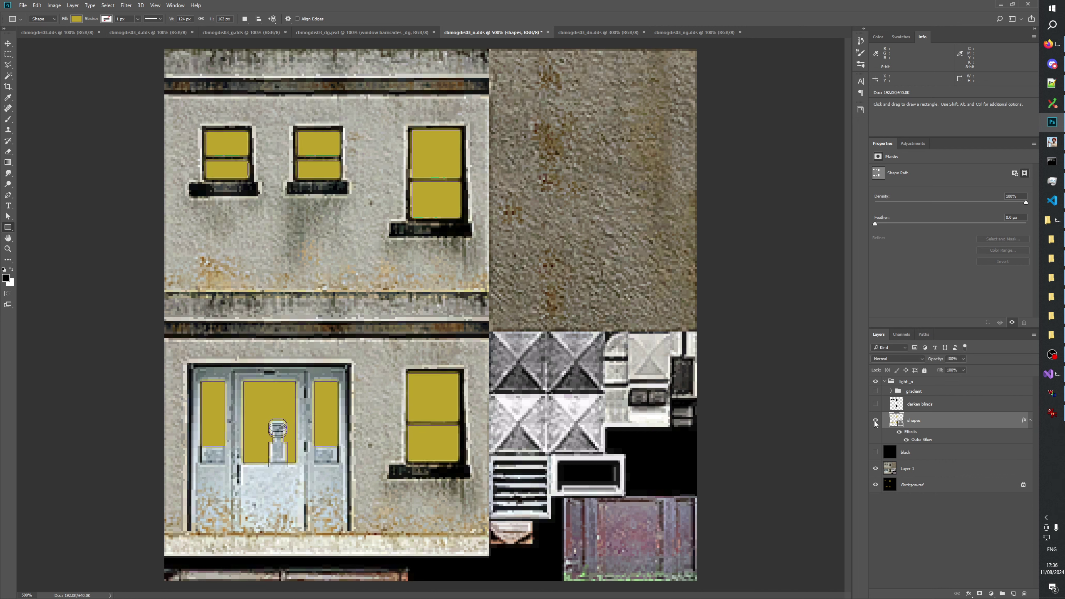
# Lower the top edge of the tall upper-floor window's upper pane to make it 22 px high, and check it against the texture
pyautogui.keyDown('ctrl'); pyautogui.click(463, 152); pyautogui.keyUp('ctrl')
pyautogui.hotkey('ctrl', 't')
pyautogui.moveTo(434, 129); pyautogui.dragTo(460, 156)
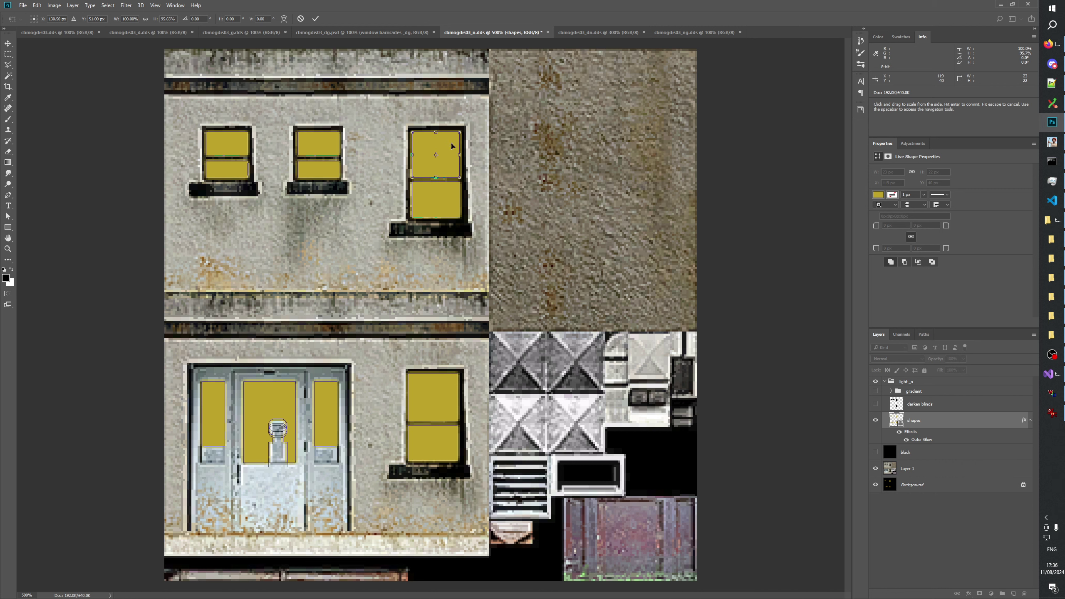
pyautogui.click(316, 19)
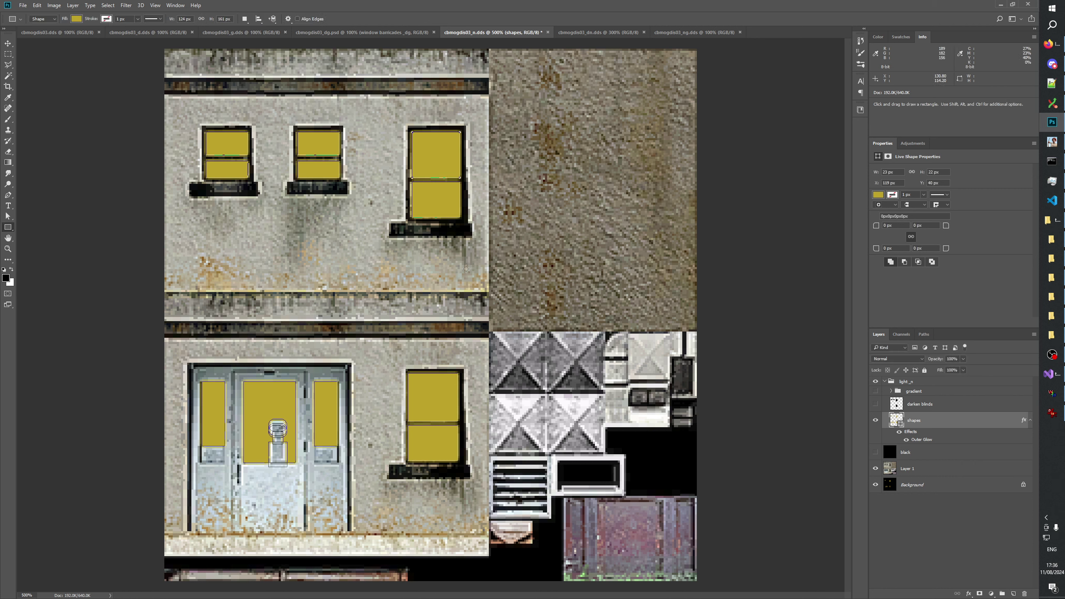
pyautogui.click(877, 421)
pyautogui.click(876, 422)
pyautogui.click(874, 422)
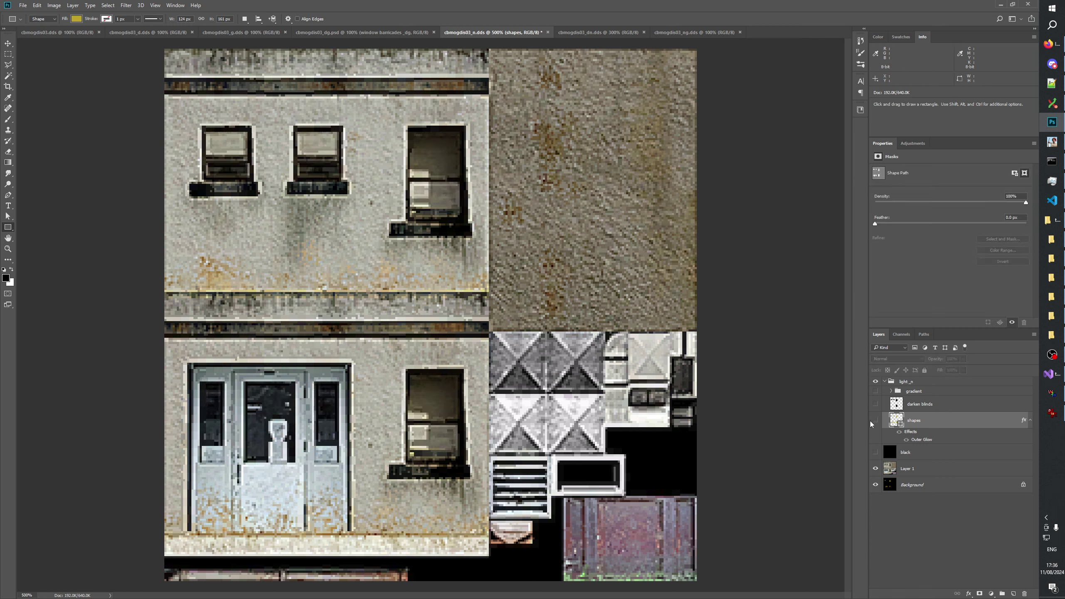
pyautogui.click(875, 420)
# Raise the bottom edge of the tall upper-floor window's lower pane to make it 16 px high
pyautogui.keyDown('ctrl'); pyautogui.click(439, 208); pyautogui.keyUp('ctrl')
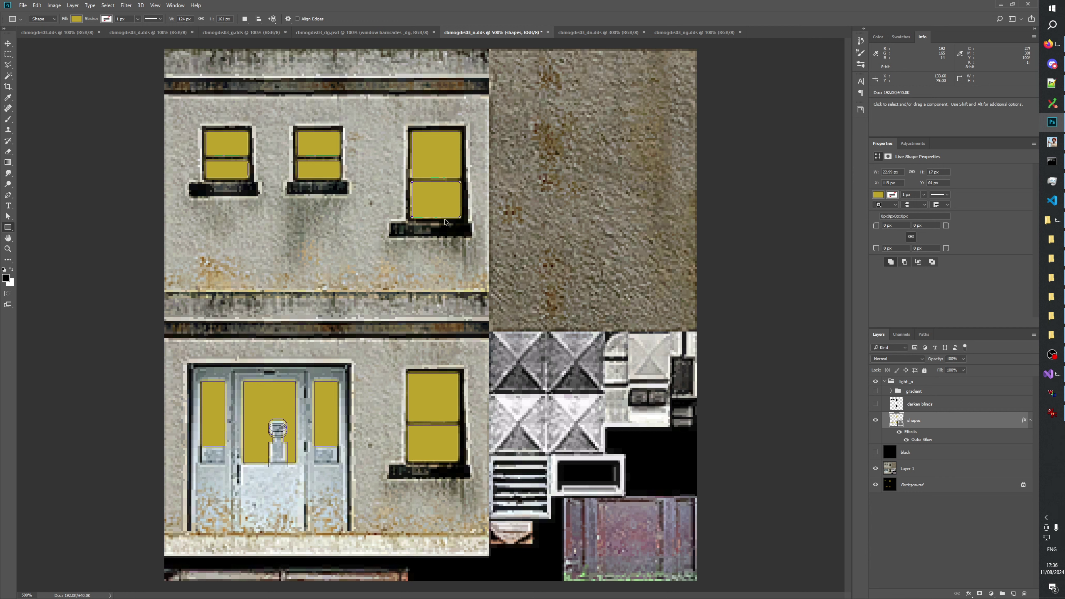
pyautogui.hotkey('ctrl', 't')
pyautogui.moveTo(436, 217); pyautogui.dragTo(437, 215)
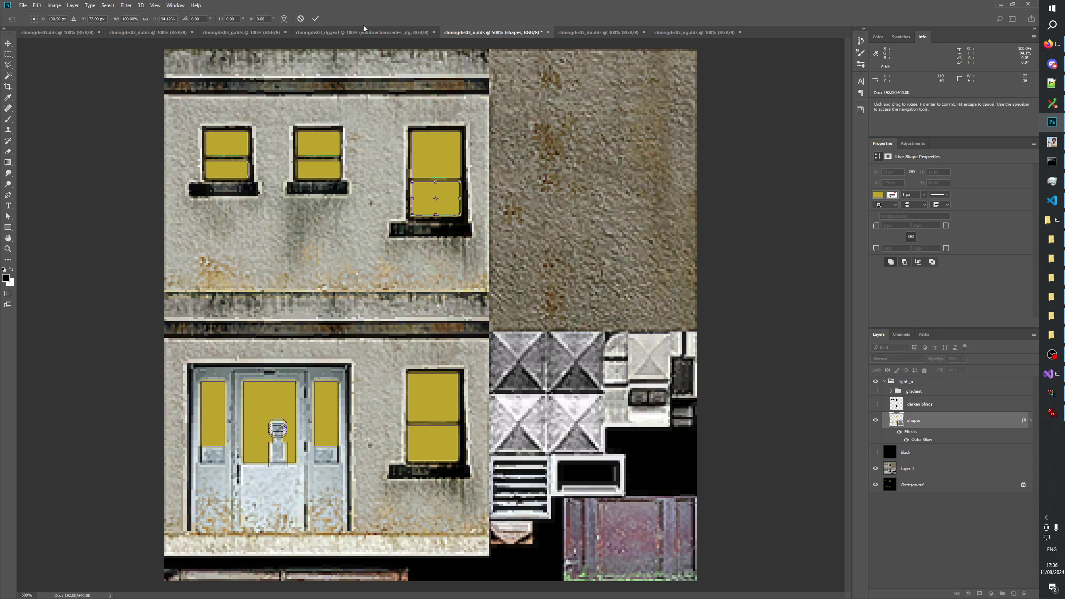
pyautogui.click(316, 19)
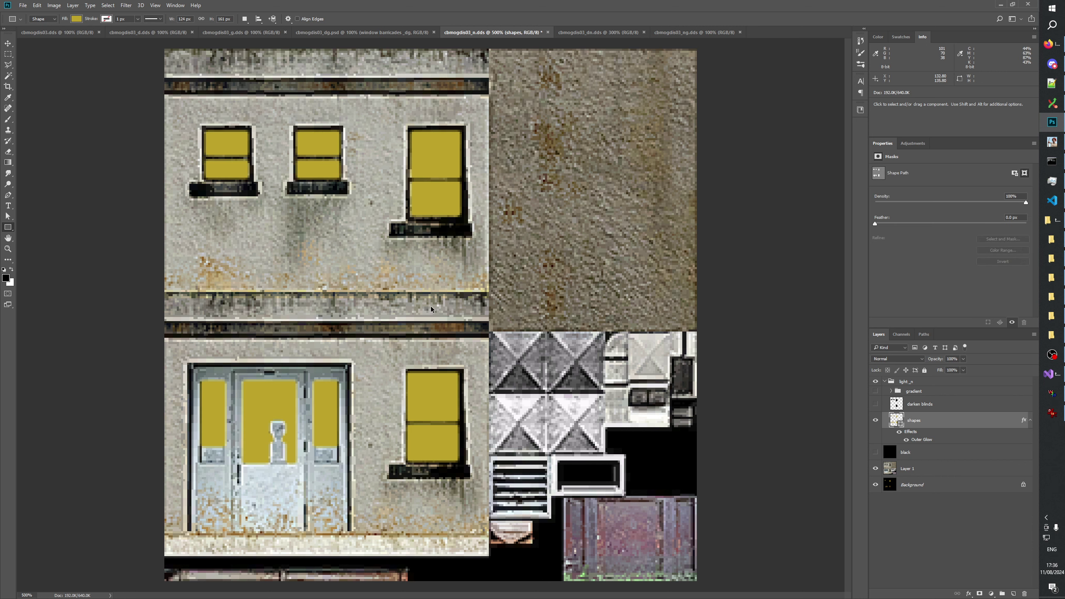
# Narrow both panes of the ground-floor window beside the door to 23 px from their left edge
pyautogui.keyDown('ctrl'); pyautogui.click(428, 399); pyautogui.keyUp('ctrl')
pyautogui.moveTo(391, 347); pyautogui.dragTo(421, 481)
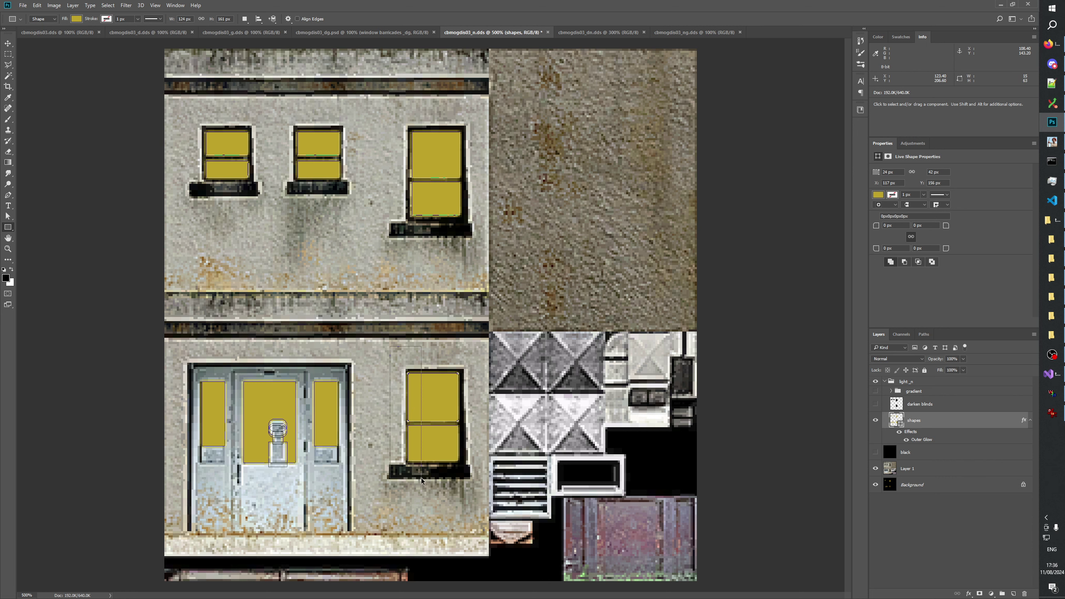
pyautogui.hotkey('ctrl', 't')
pyautogui.moveTo(408, 416); pyautogui.dragTo(410, 416)
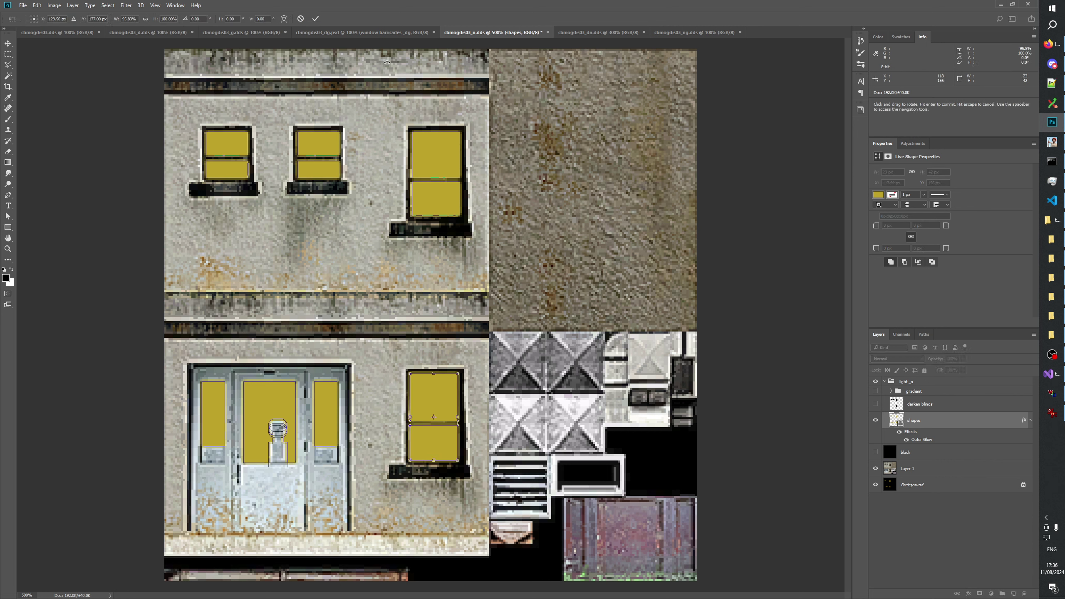
pyautogui.press('u')
pyautogui.press('a')
# Raise the bottom edge of the ground-floor window's lower pane to make it 16 px high, and check it against the texture
pyautogui.click(443, 461)
pyautogui.hotkey('ctrl', 't')
pyautogui.moveTo(433, 460); pyautogui.dragTo(434, 458)
pyautogui.click(316, 19)
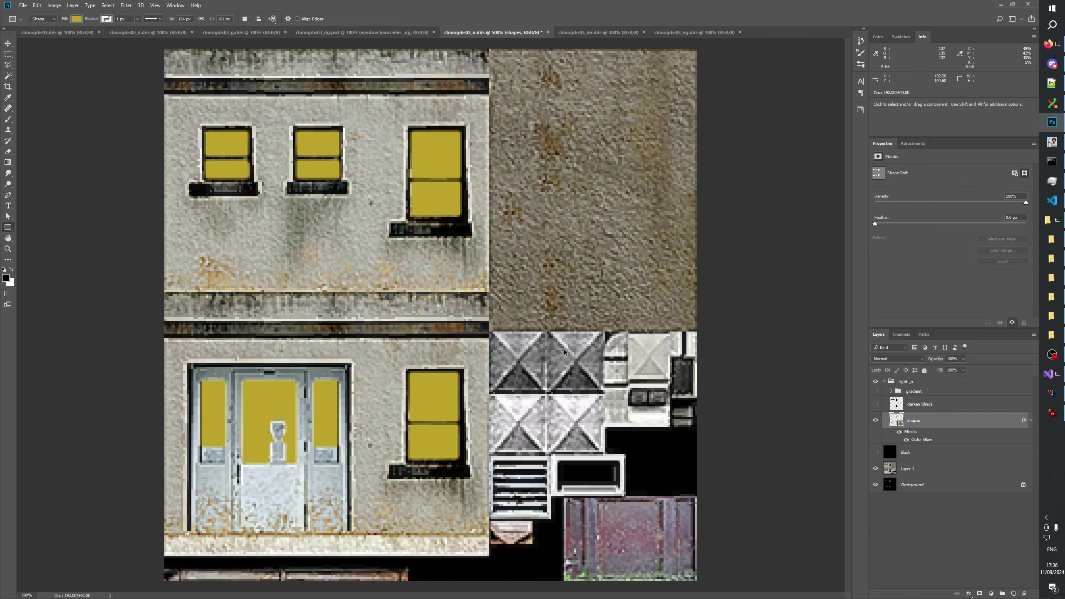
pyautogui.click(876, 421)
pyautogui.click(876, 421)
pyautogui.click(876, 421)
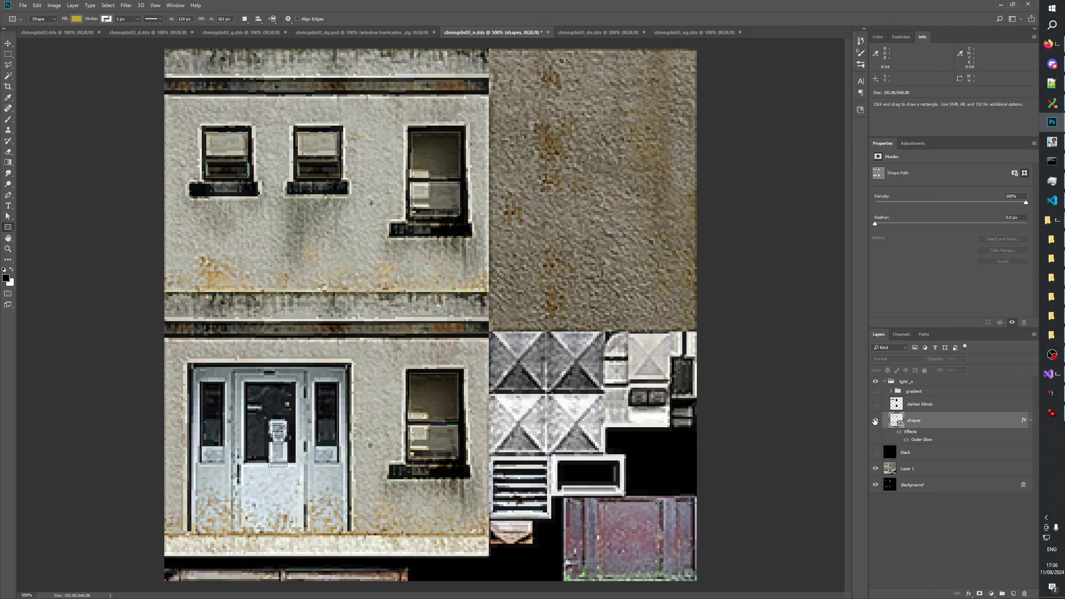
pyautogui.click(876, 421)
pyautogui.click(875, 420)
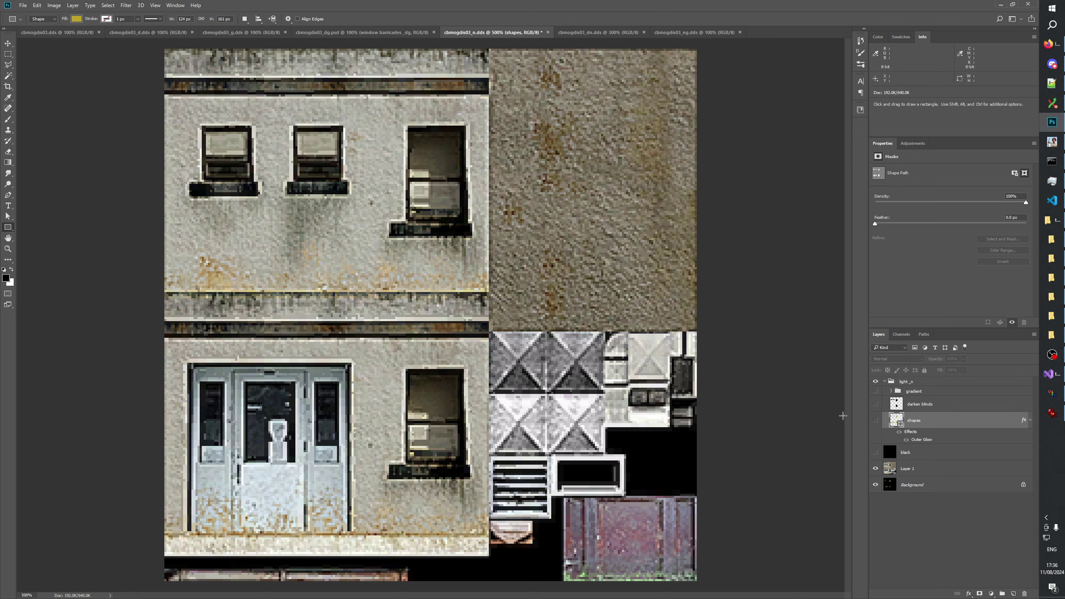
pyautogui.click(876, 421)
# Raise the bottom edge of the ground-floor window's upper pane to make it 22 px high
pyautogui.keyDown('ctrl'); pyautogui.click(447, 406); pyautogui.keyUp('ctrl')
pyautogui.hotkey('ctrl', 't')
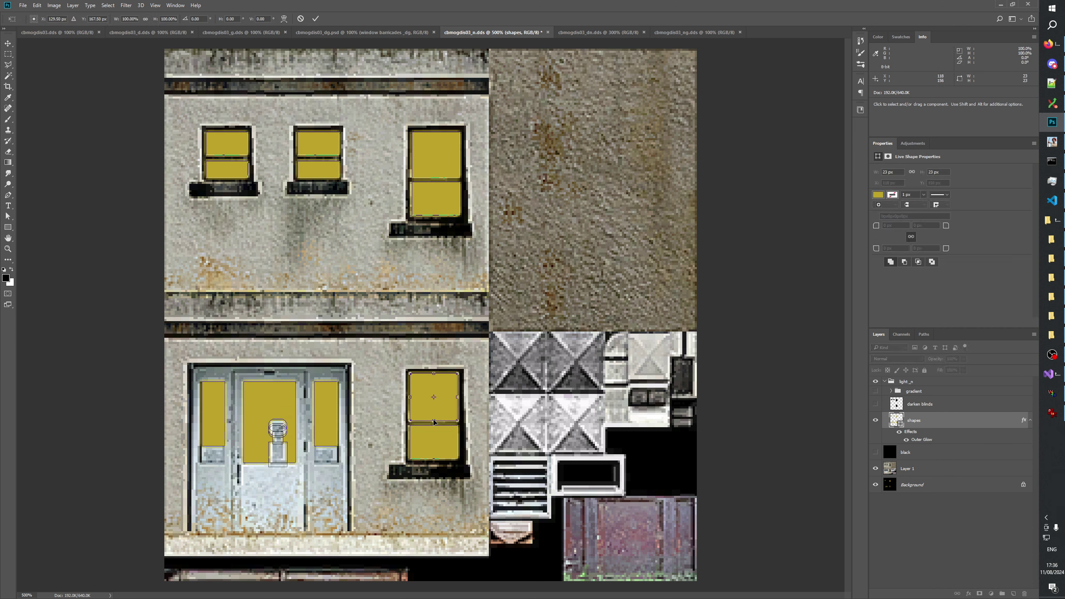
pyautogui.moveTo(435, 422); pyautogui.dragTo(435, 419)
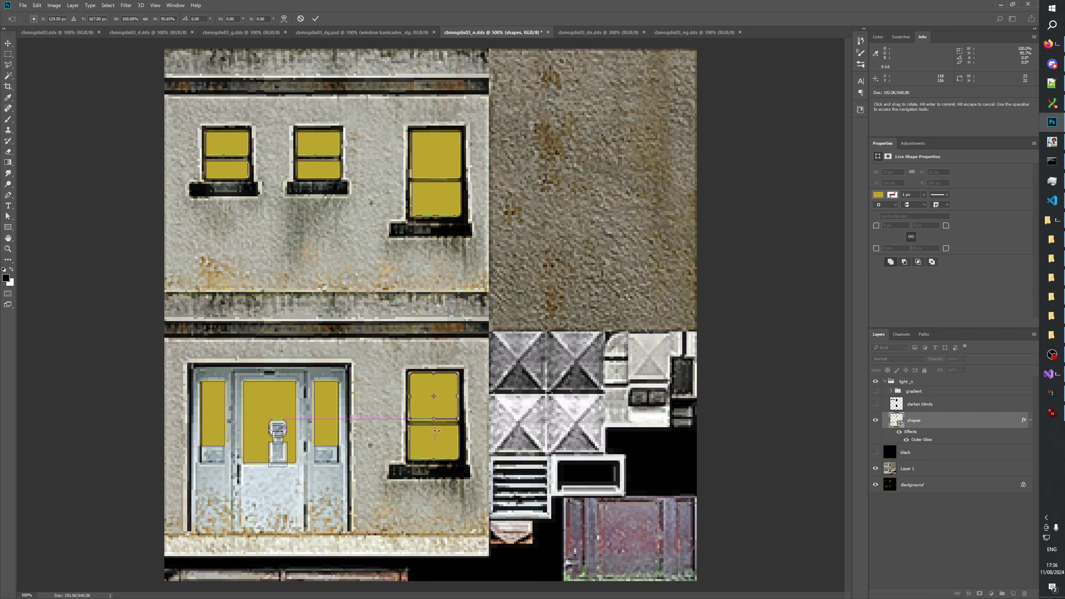
pyautogui.click(316, 19)
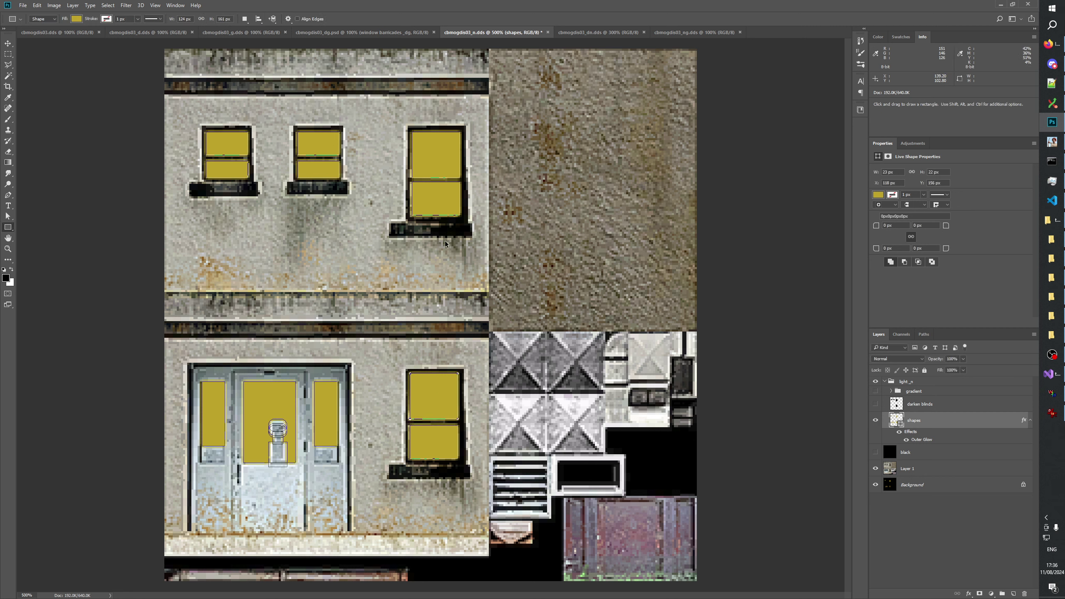
# Raise the bottom edge of the tall upper-floor window's upper pane to make it 21 px high, and compare it with the texture
pyautogui.hotkey('ctrl', 't')
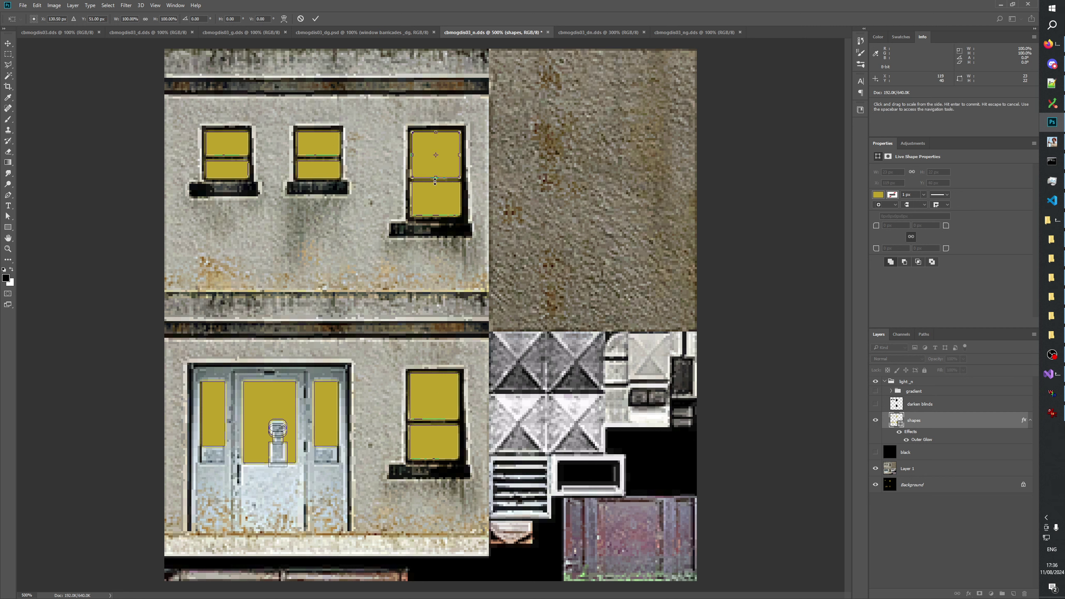
pyautogui.moveTo(435, 178); pyautogui.dragTo(435, 175)
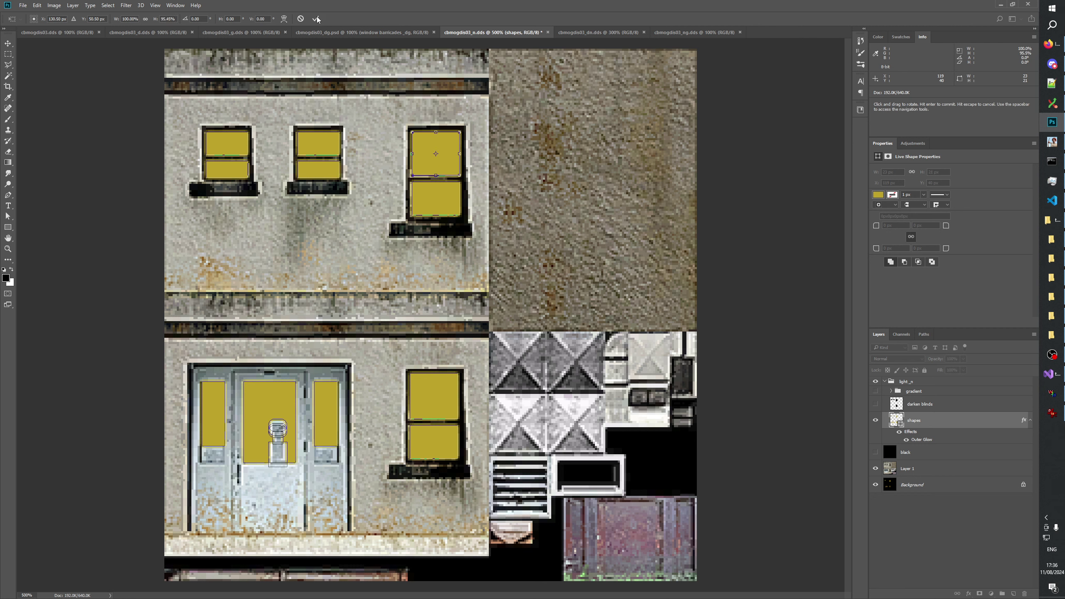
pyautogui.press('Return')
pyautogui.click(877, 423)
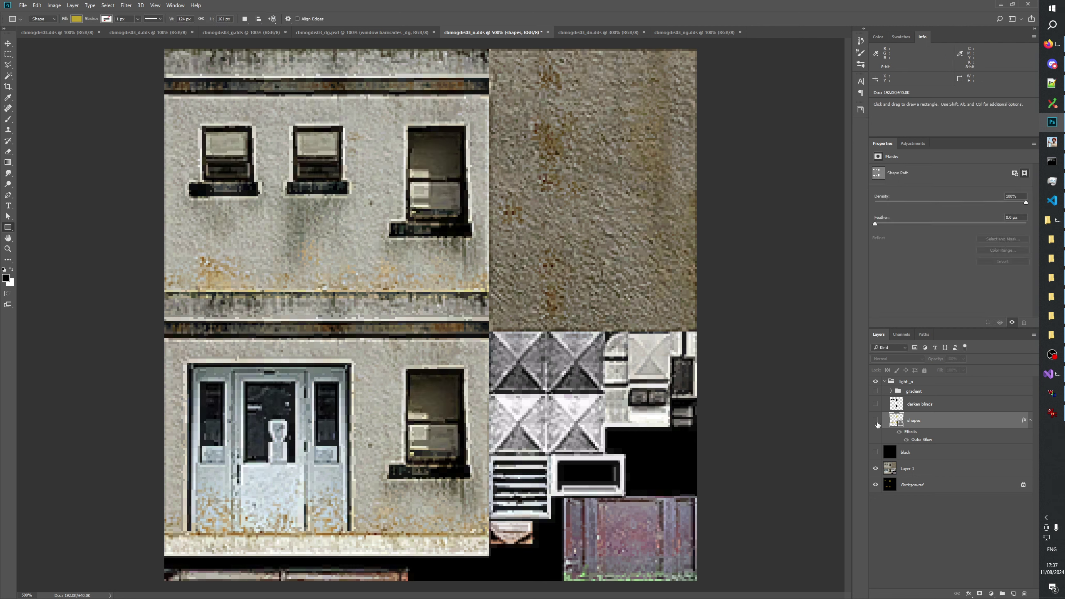
pyautogui.click(877, 423)
pyautogui.click(877, 422)
pyautogui.click(877, 423)
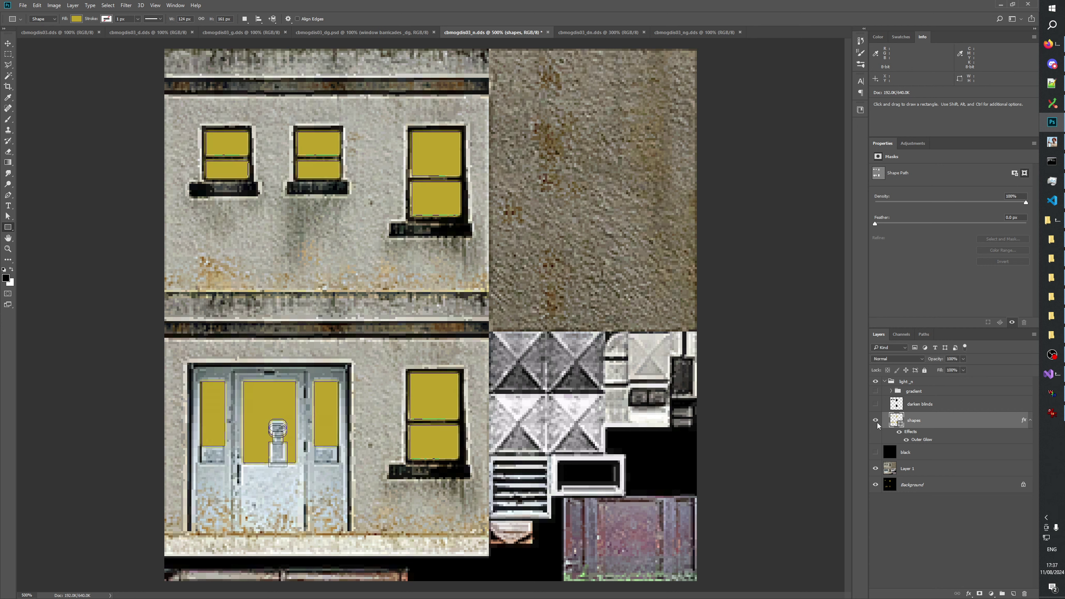
pyautogui.click(877, 423)
pyautogui.click(877, 423)
# Lower the top edge of the tall upper-floor window's lower pane to make it 15 px high
pyautogui.press('a')
pyautogui.click(439, 186)
pyautogui.hotkey('ctrl', 't')
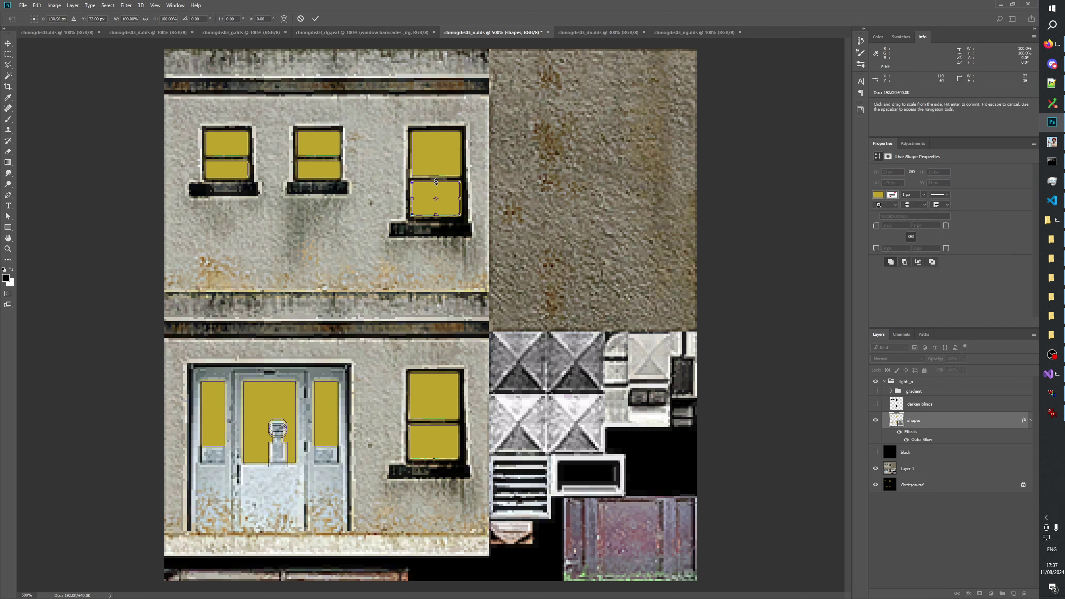
pyautogui.moveTo(439, 180); pyautogui.dragTo(439, 184)
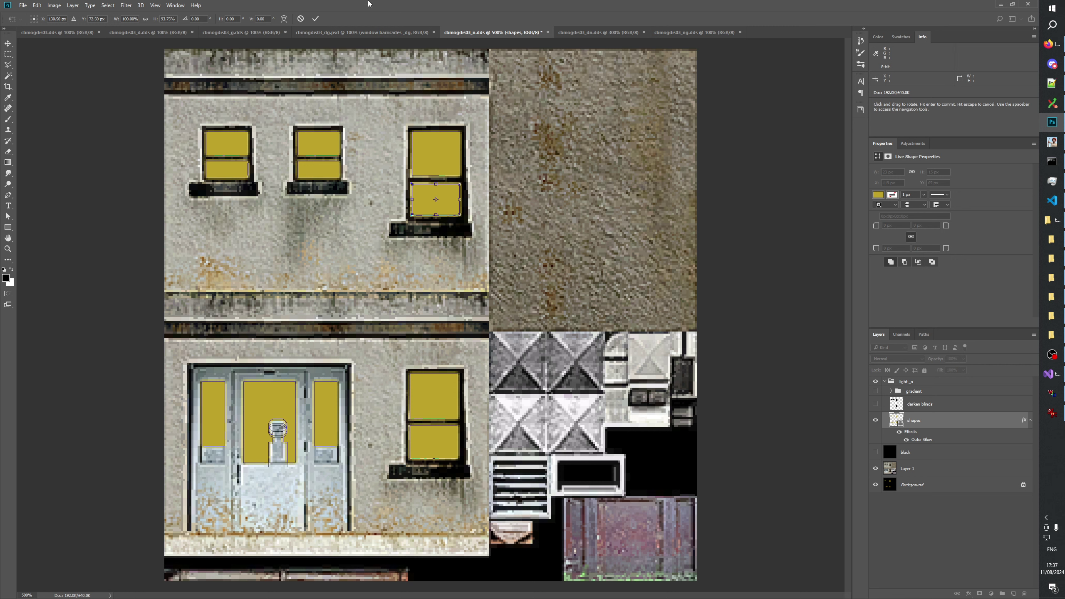
pyautogui.click(316, 18)
pyautogui.press('u')
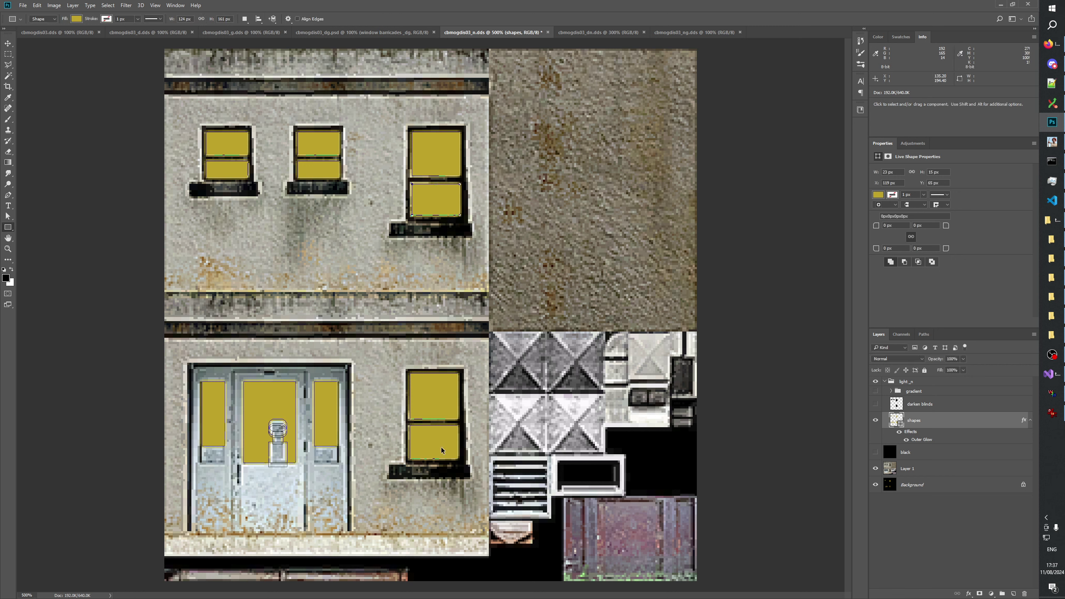
# Lower the top edge of the ground-floor window's lower pane to make it 15 px high
pyautogui.keyDown('ctrl'); pyautogui.click(444, 456); pyautogui.keyUp('ctrl')
pyautogui.hotkey('ctrl', 't')
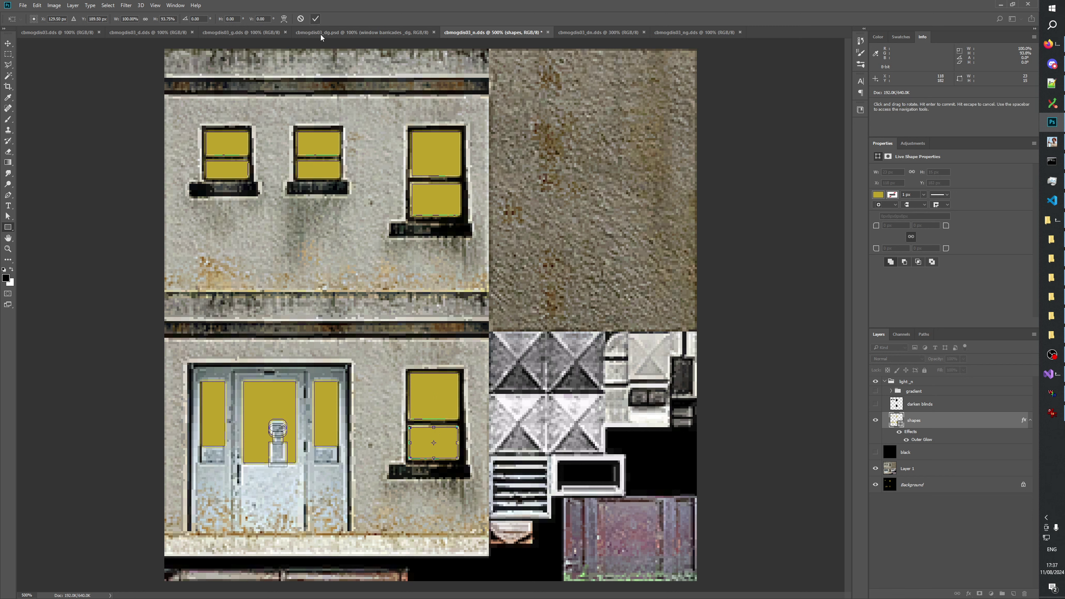
pyautogui.click(315, 18)
# Compare the adjusted panes with the windows of the building texture by toggling the shapes layer repeatedly
pyautogui.click(875, 421)
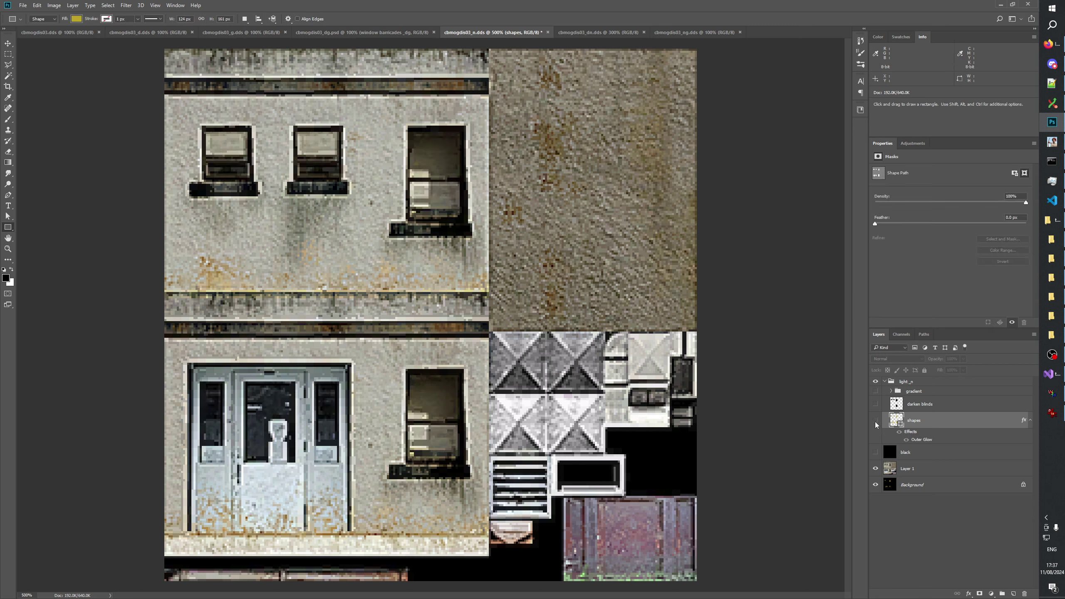
pyautogui.click(876, 421)
pyautogui.click(876, 421)
pyautogui.click(875, 421)
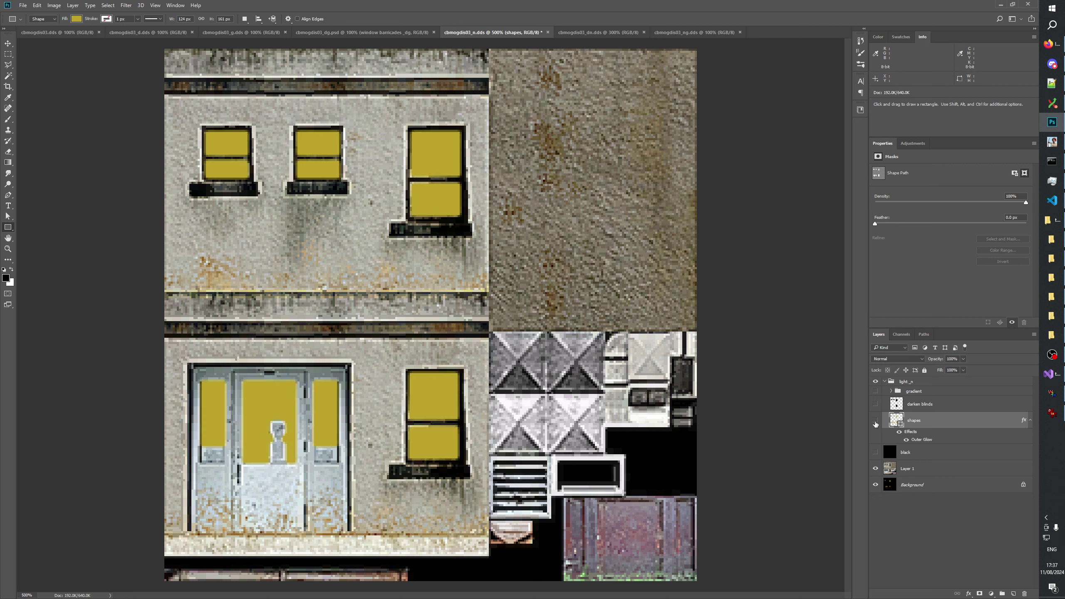
pyautogui.click(876, 421)
pyautogui.click(875, 421)
pyautogui.click(875, 421)
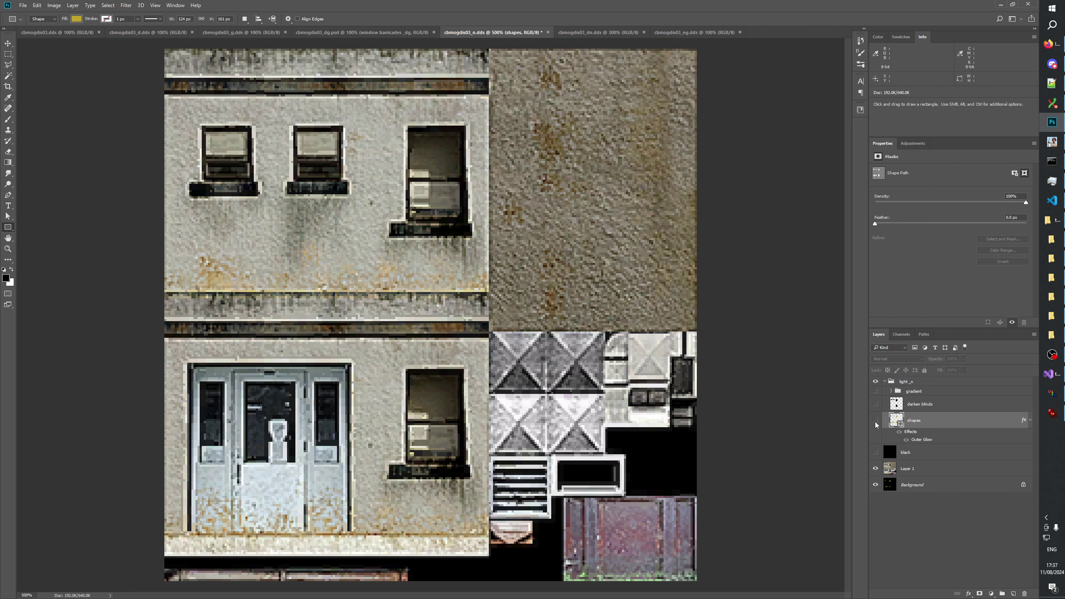
pyautogui.click(875, 421)
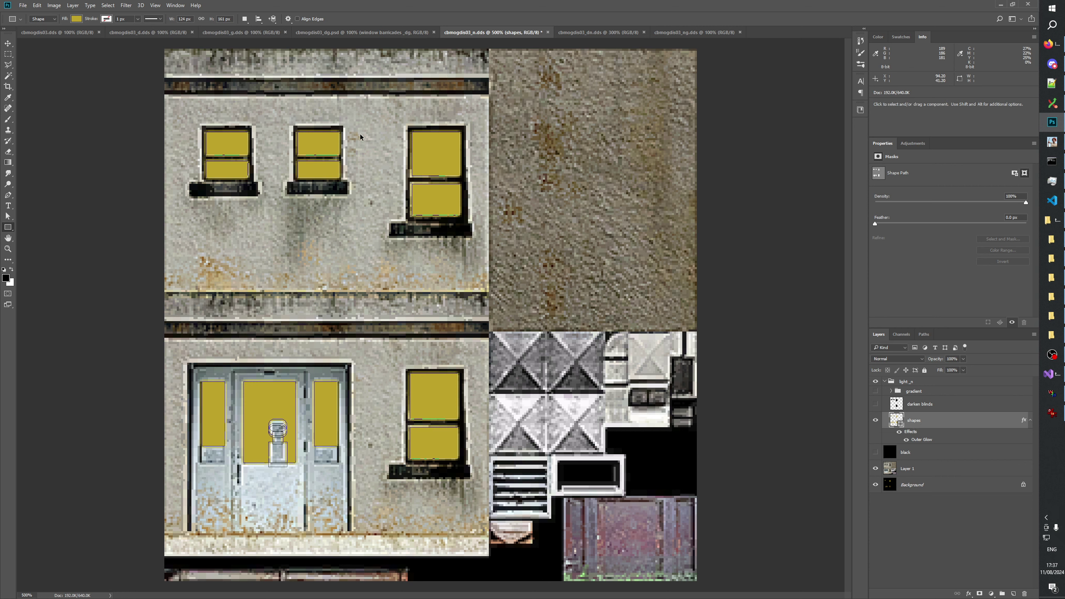
# Adjust the width of the panes of the small upper-floor window nearest the tall one, and check them against the texture
pyautogui.click(340, 192)
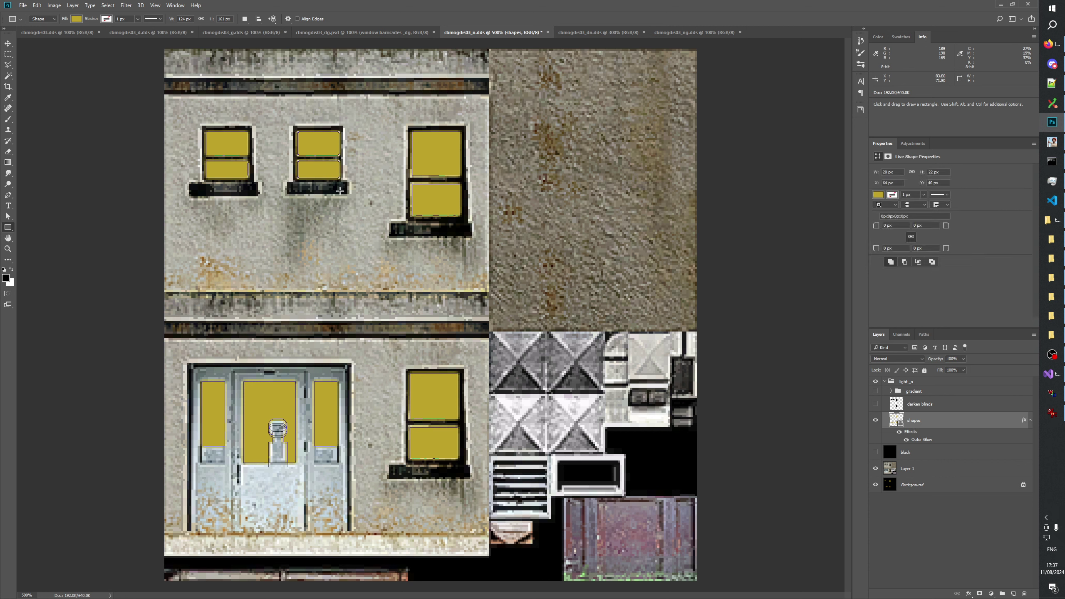
pyautogui.hotkey('ctrl', 't')
pyautogui.moveTo(339, 154); pyautogui.dragTo(299, 155)
pyautogui.click(316, 19)
pyautogui.click(876, 421)
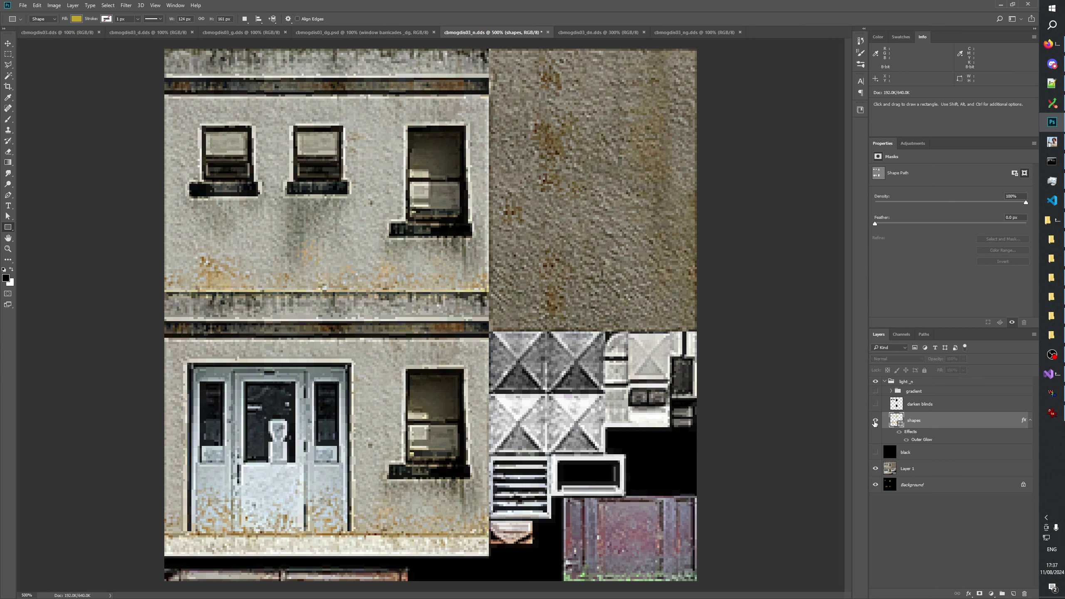
# Lower the top edge of the upper pane of the small upper-floor window nearest the tall one to make it 10 px high
pyautogui.click(875, 420)
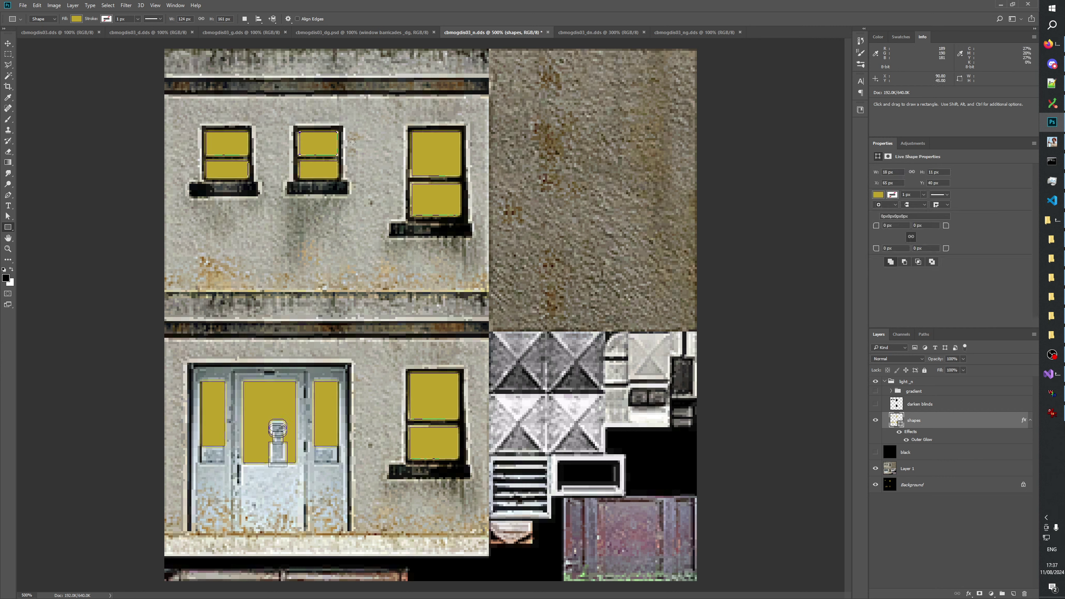
pyautogui.hotkey('ctrl', 't')
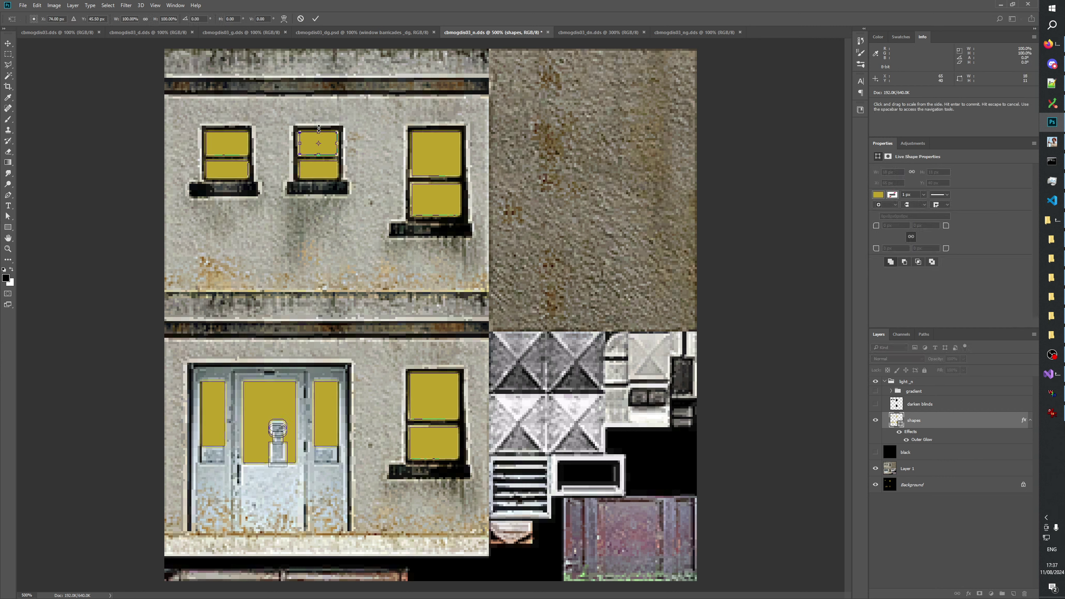
pyautogui.moveTo(319, 135); pyautogui.dragTo(318, 137)
pyautogui.click(316, 23)
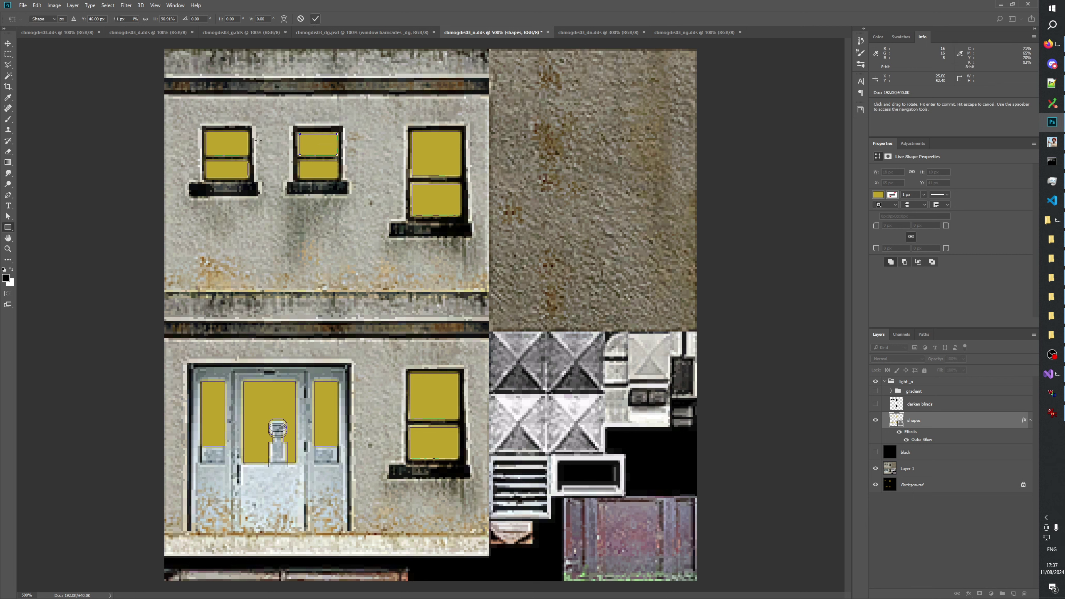
# Narrow both panes of the small upper-floor window farthest from the tall one to 18 px wide
pyautogui.click(244, 154)
pyautogui.hotkey('ctrl', 't')
pyautogui.moveTo(248, 156); pyautogui.dragTo(209, 156)
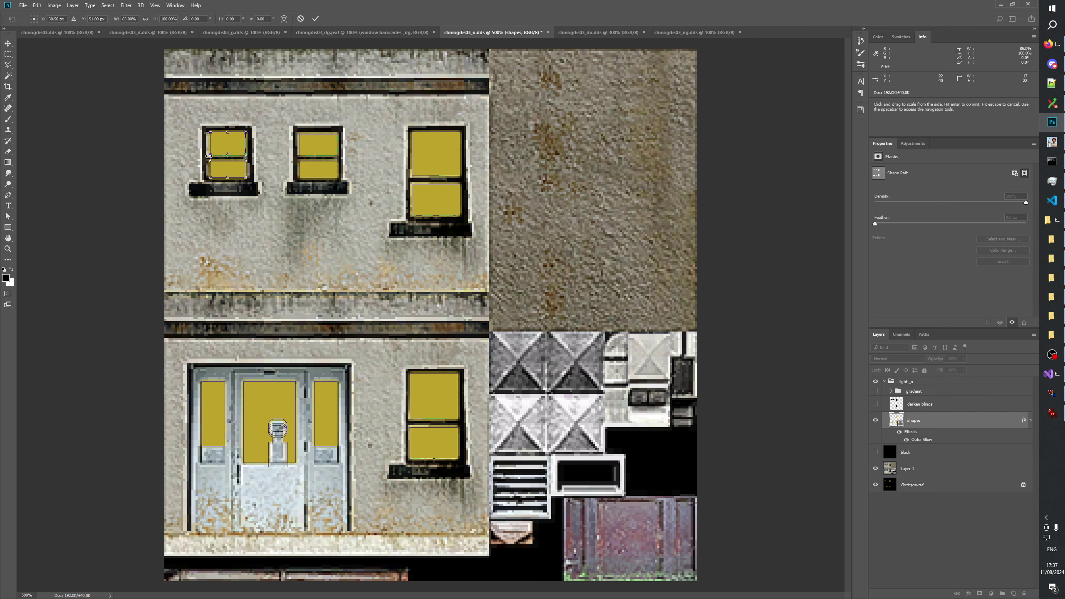
pyautogui.click(316, 18)
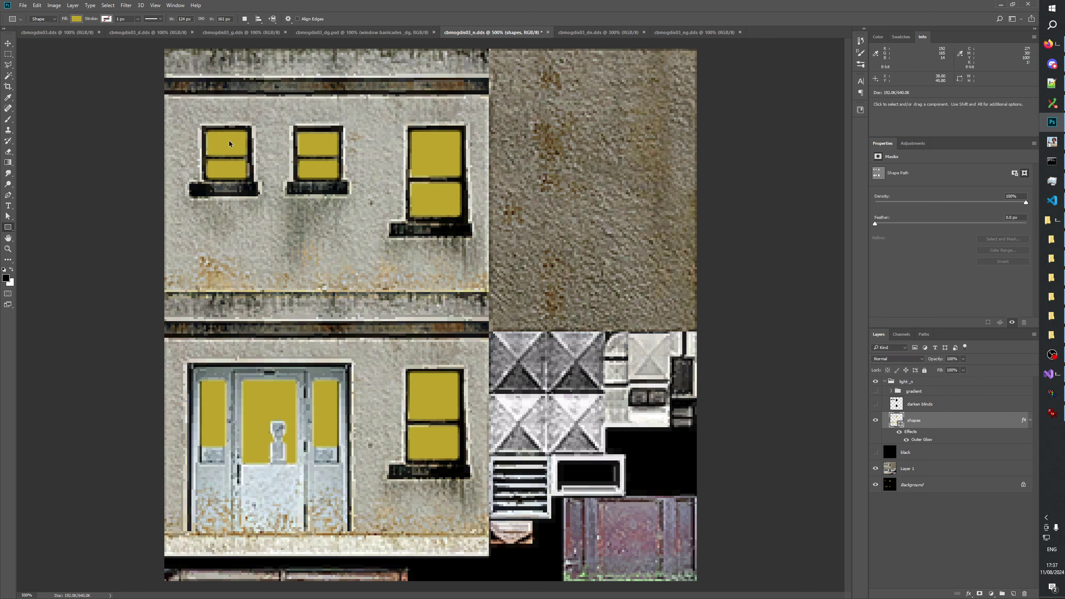
# Lower the top edge of the farthest small window's upper pane to make it 10 px high, and compare the shapes with the texture
pyautogui.hotkey('ctrl', 't')
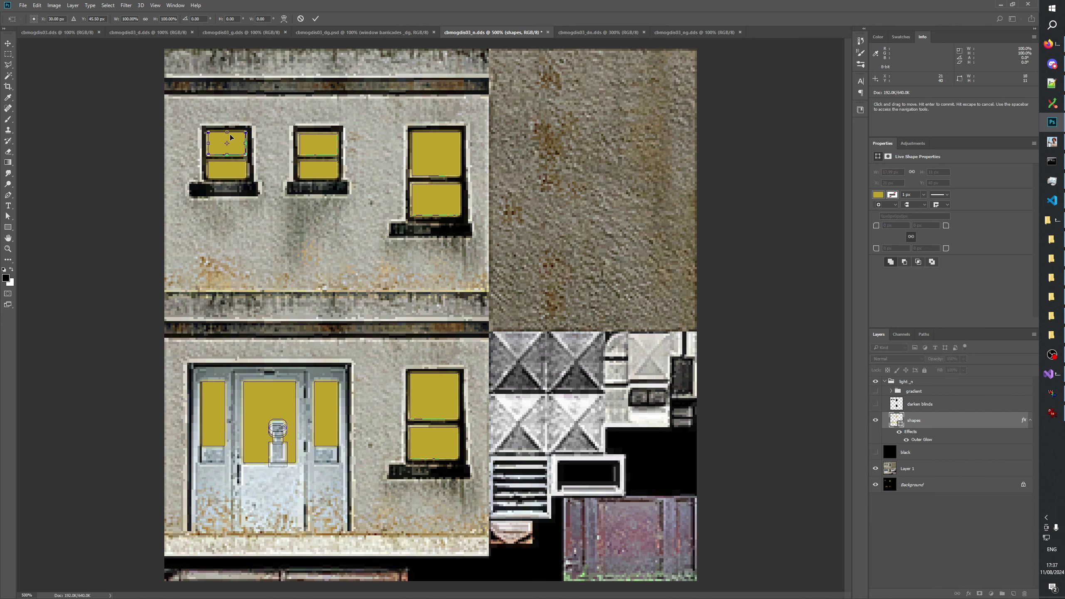
pyautogui.moveTo(227, 131); pyautogui.dragTo(228, 132)
pyautogui.click(317, 19)
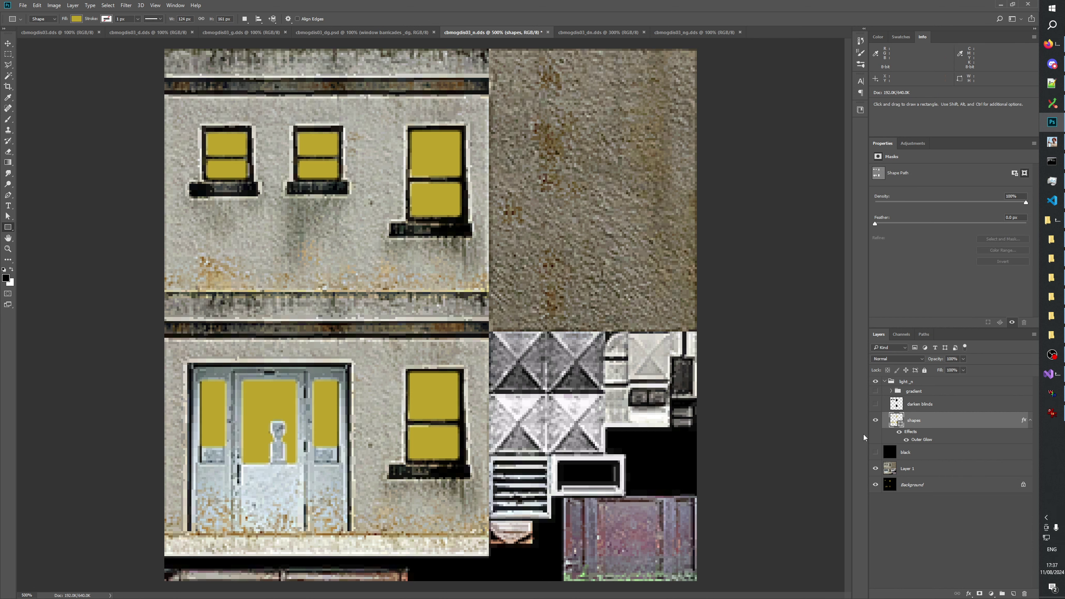
pyautogui.click(875, 420)
pyautogui.click(876, 420)
pyautogui.click(876, 420)
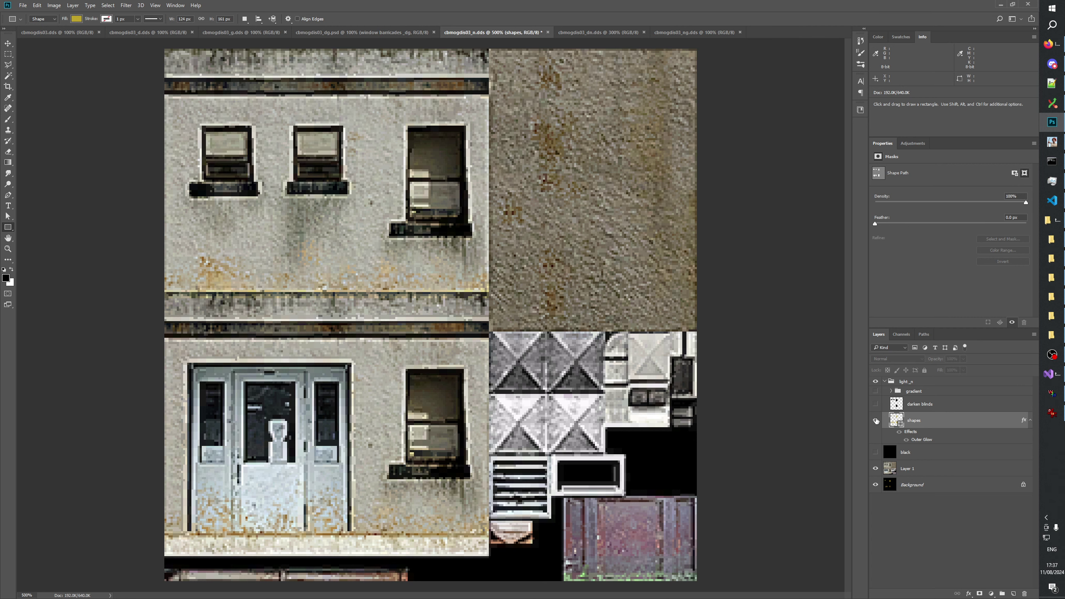
pyautogui.click(876, 421)
pyautogui.hotkey('ctrl', 'z')
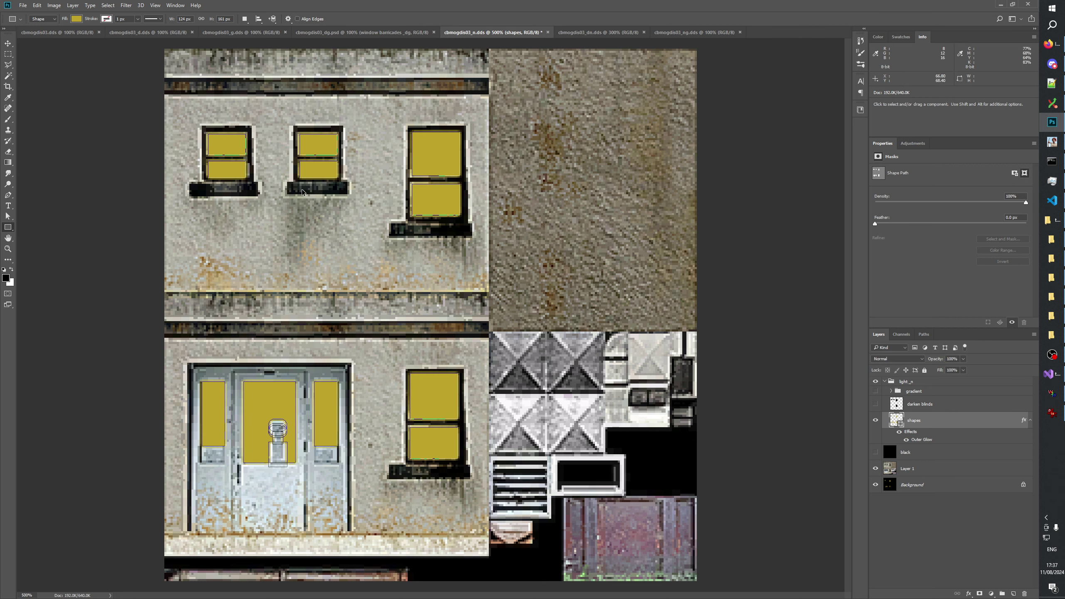
# Raise the bottom edge of the lower panes of both small upper-floor windows to make them 7 px high
pyautogui.moveTo(195, 203); pyautogui.dragTo(356, 172)
pyautogui.hotkey('ctrl', 't')
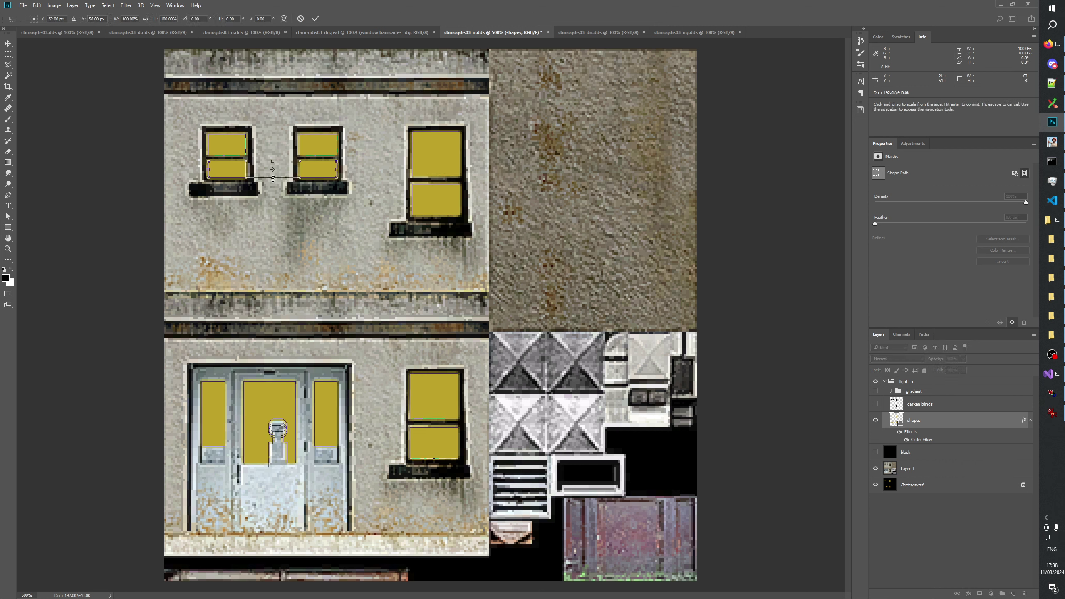
pyautogui.moveTo(273, 177); pyautogui.dragTo(272, 176)
pyautogui.click(317, 18)
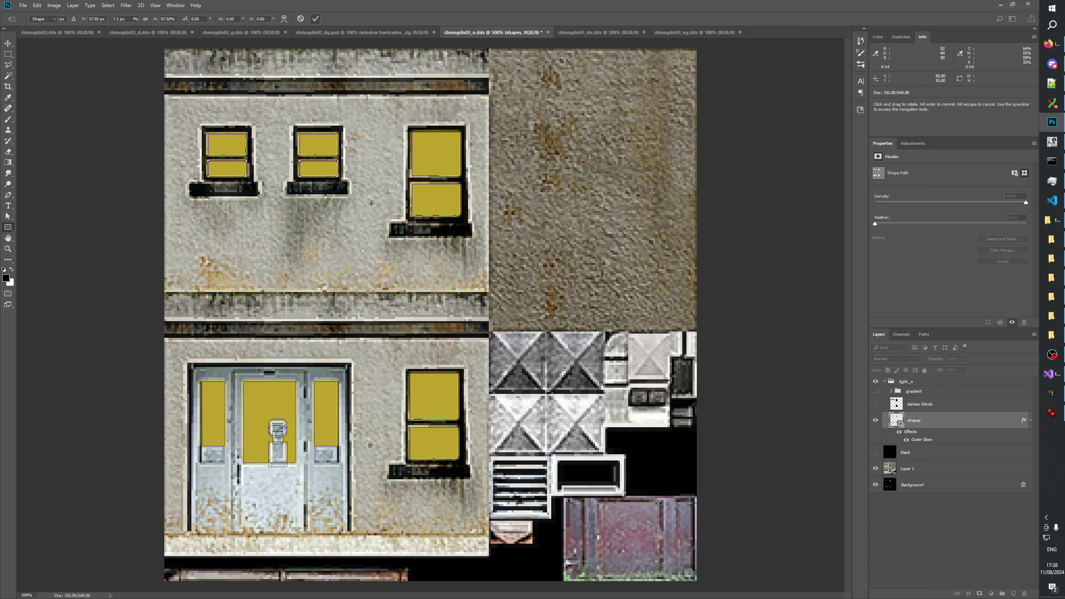
# Compare the shortened lower panes of the small windows with the building texture by toggling the shapes layer
pyautogui.click(876, 421)
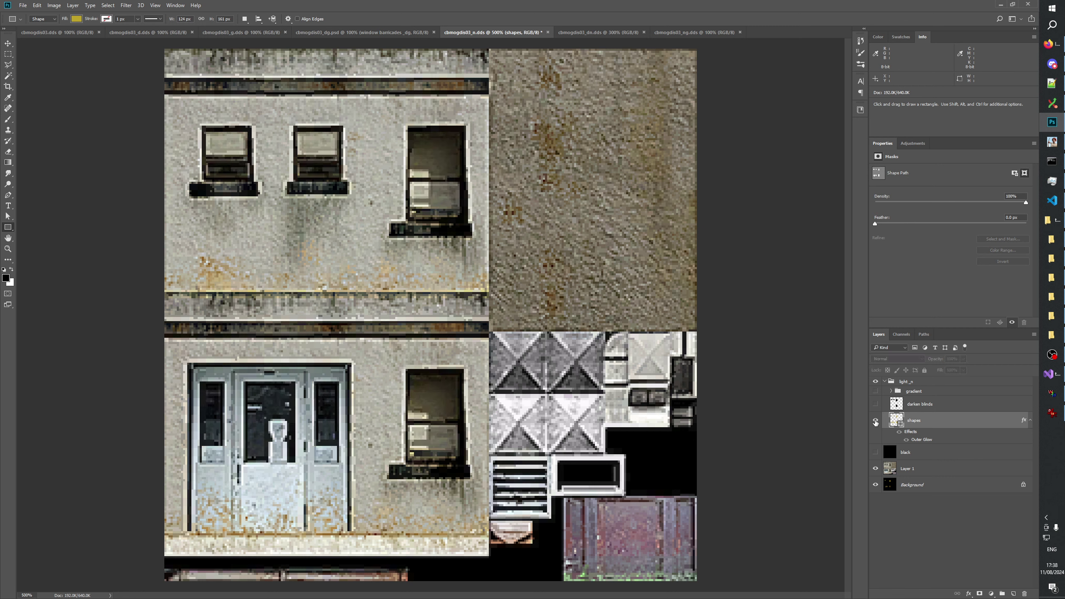
pyautogui.click(875, 421)
pyautogui.click(876, 421)
pyautogui.click(876, 421)
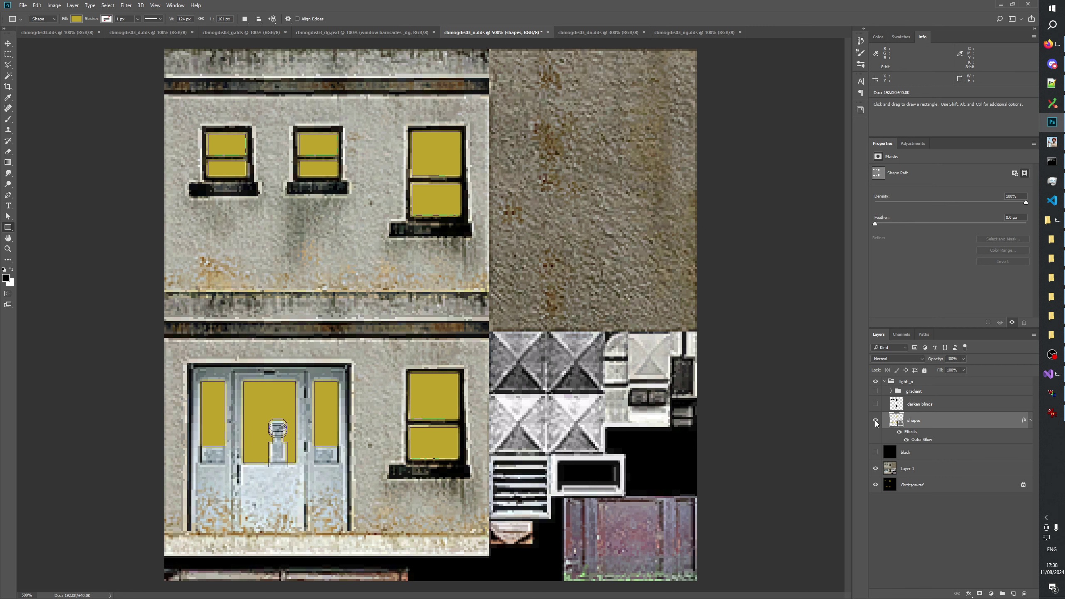
pyautogui.click(876, 421)
pyautogui.click(876, 421)
pyautogui.click(875, 421)
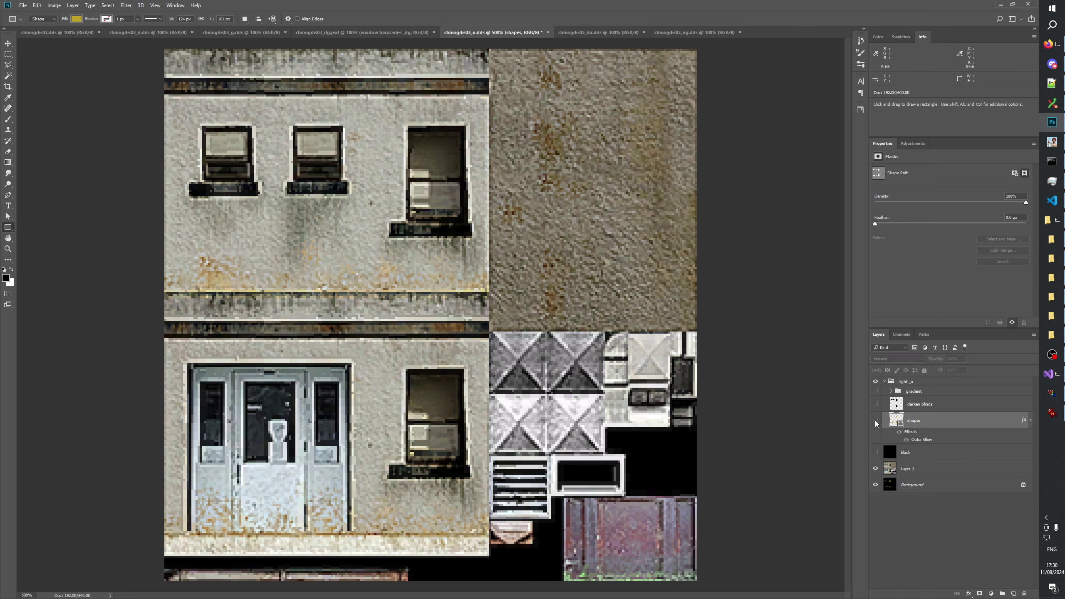
pyautogui.click(875, 421)
pyautogui.click(875, 421)
pyautogui.click(876, 421)
pyautogui.click(876, 422)
# Raise the bottom edge of the upper panes of both small upper-floor windows to make them 9 px high
pyautogui.moveTo(202, 153); pyautogui.dragTo(352, 154)
pyautogui.hotkey('ctrl', 't')
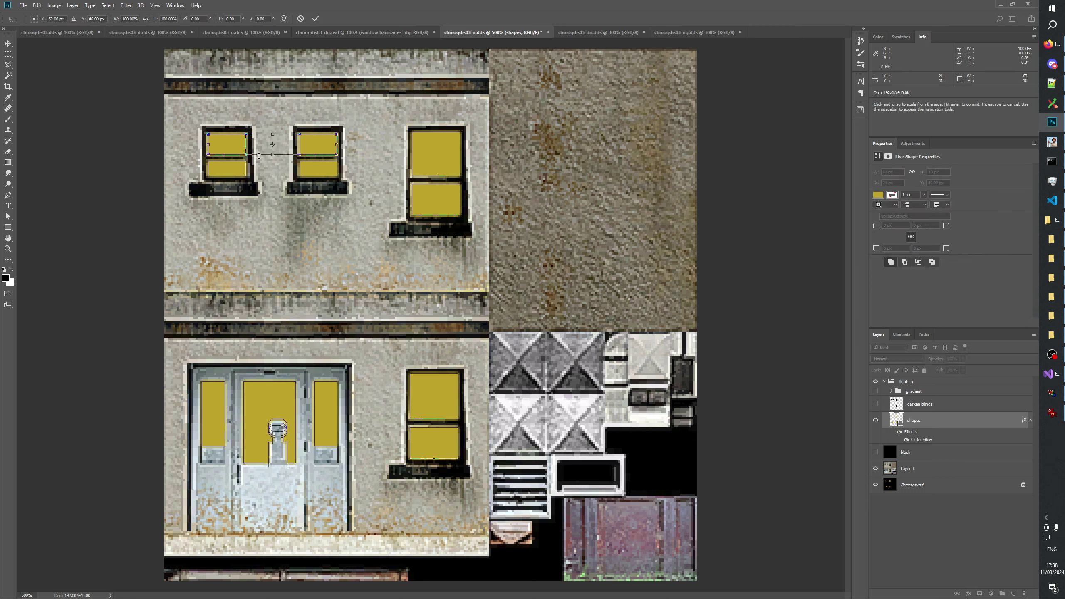
pyautogui.moveTo(273, 156); pyautogui.dragTo(272, 153)
pyautogui.click(316, 18)
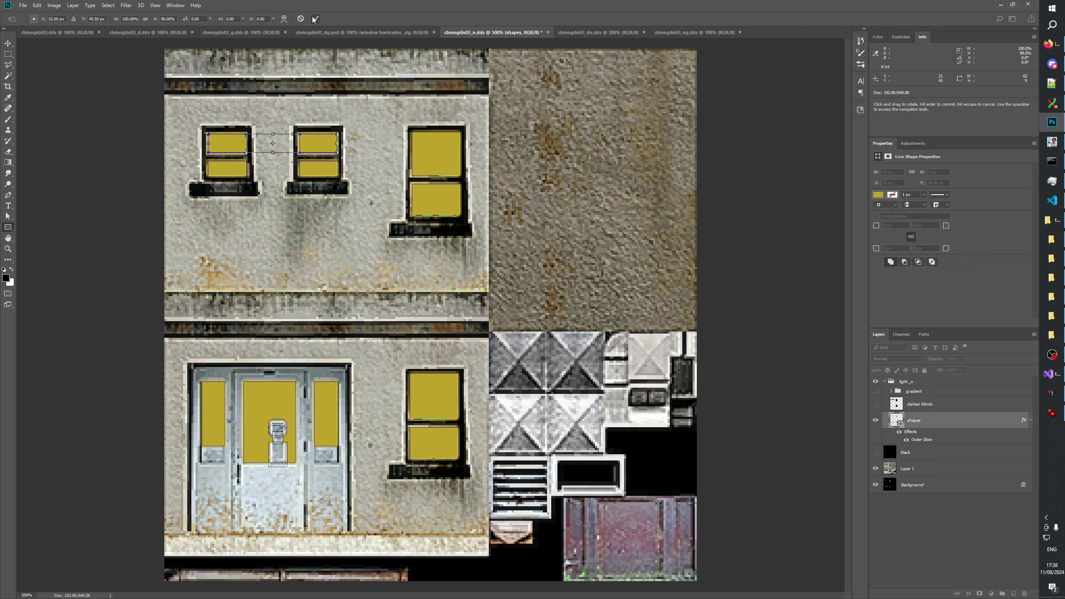
# Lower the top edge of the lower panes of both small upper-floor windows to make them 6 px high
pyautogui.moveTo(193, 158); pyautogui.dragTo(317, 163)
pyautogui.hotkey('ctrl', 't')
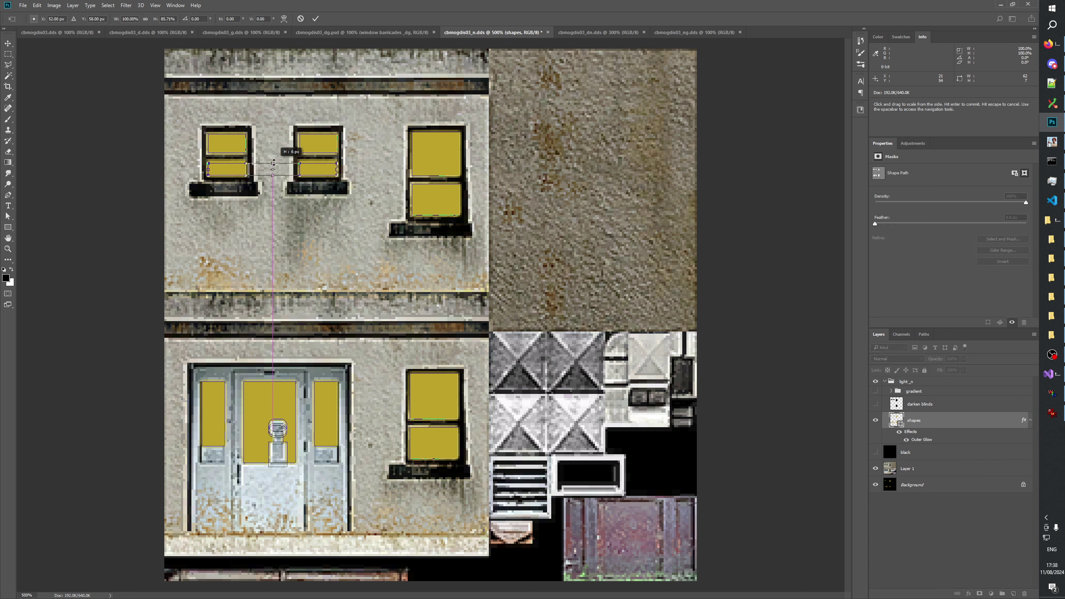
pyautogui.click(315, 18)
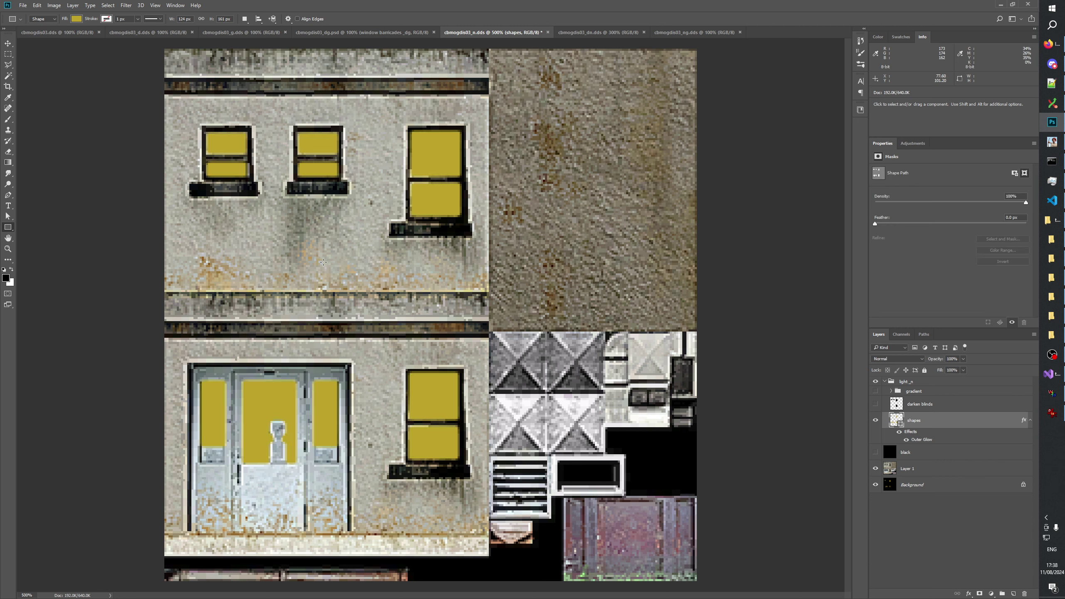
# Check the fit of all yellow panes against the texture's windows and door by toggling the shapes layer repeatedly
pyautogui.click(876, 421)
pyautogui.click(876, 421)
pyautogui.click(876, 421)
pyautogui.click(876, 420)
pyautogui.click(877, 420)
pyautogui.click(876, 421)
pyautogui.click(877, 421)
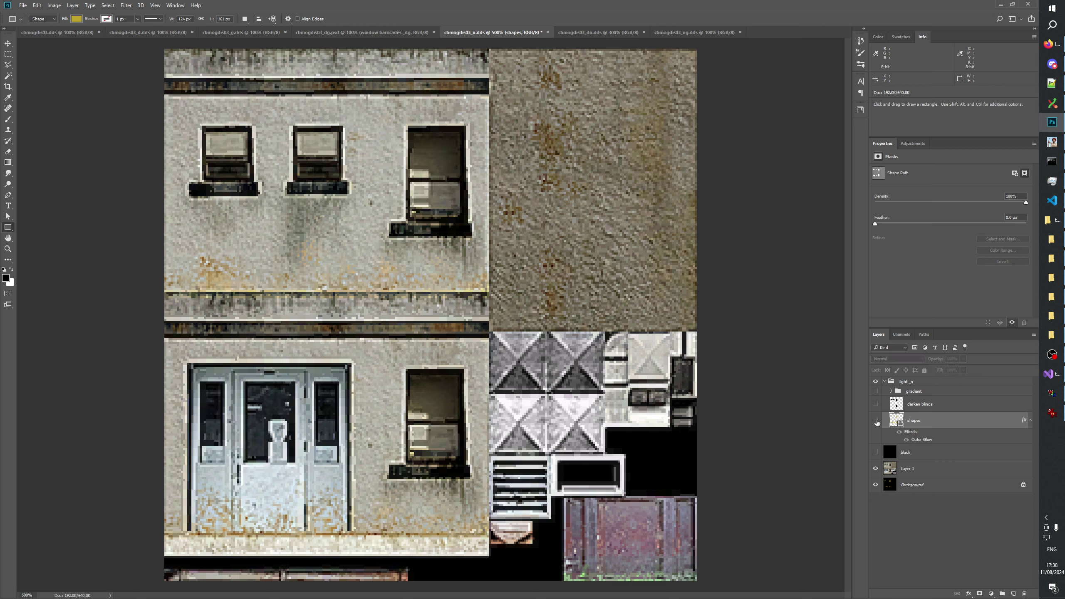
pyautogui.click(876, 421)
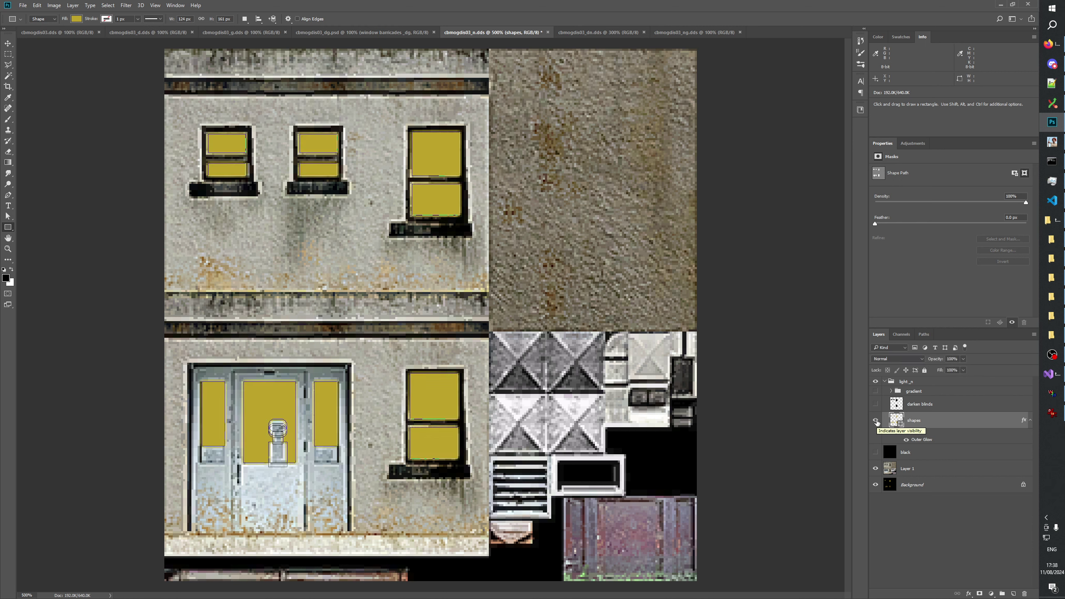
pyautogui.click(876, 421)
pyautogui.click(876, 421)
pyautogui.click(876, 421)
pyautogui.click(876, 420)
pyautogui.click(876, 421)
pyautogui.click(876, 420)
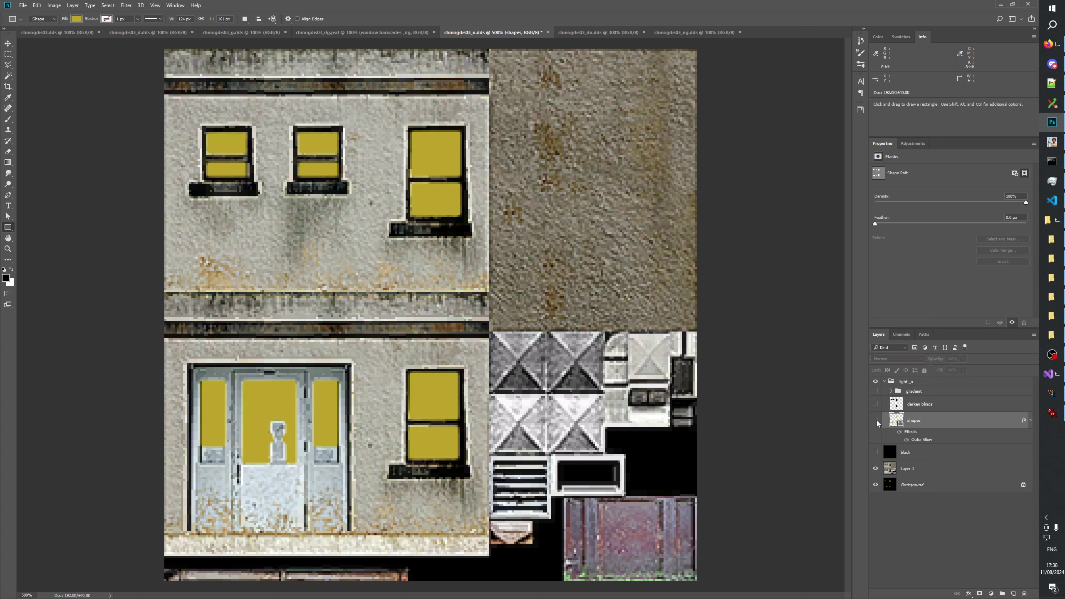
pyautogui.click(876, 420)
pyautogui.click(876, 421)
pyautogui.click(876, 421)
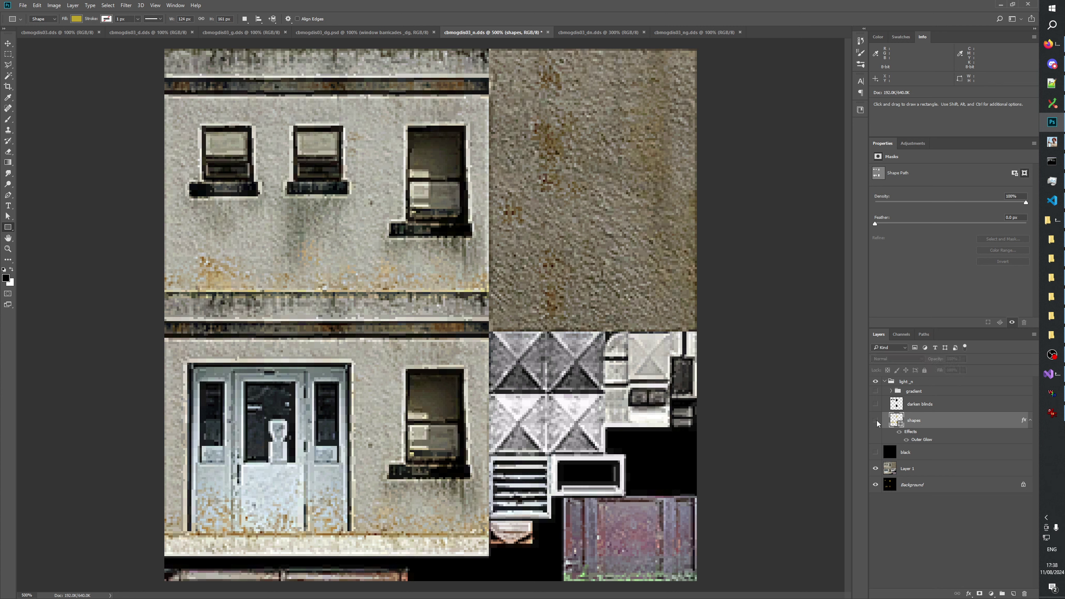
pyautogui.click(876, 421)
# Show the darken blinds, gradient and black layers, and toggle the light layers one by one to review their effect
pyautogui.click(909, 516)
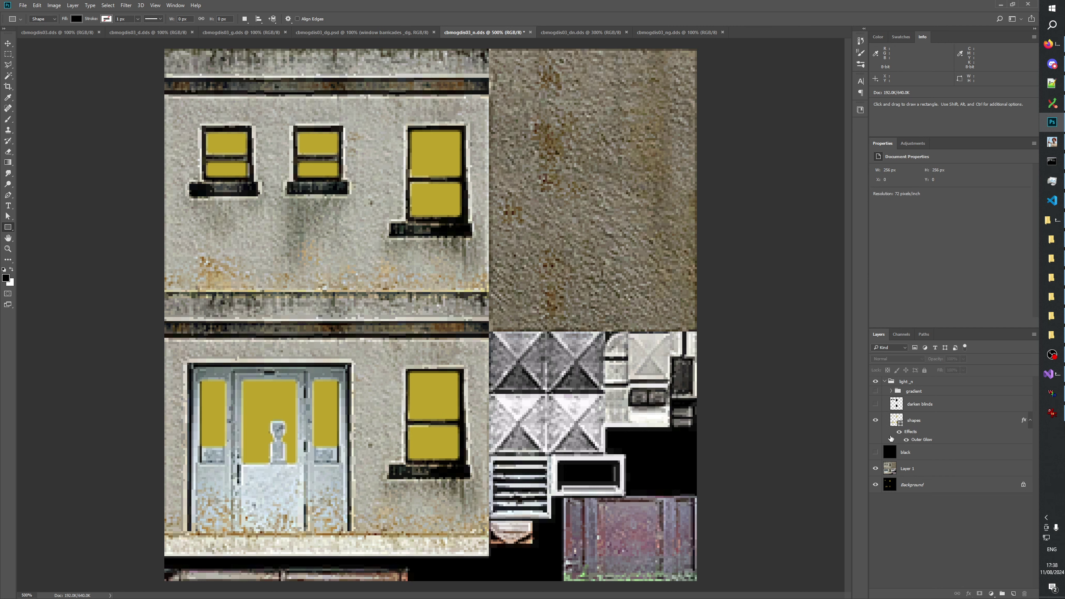
pyautogui.click(876, 404)
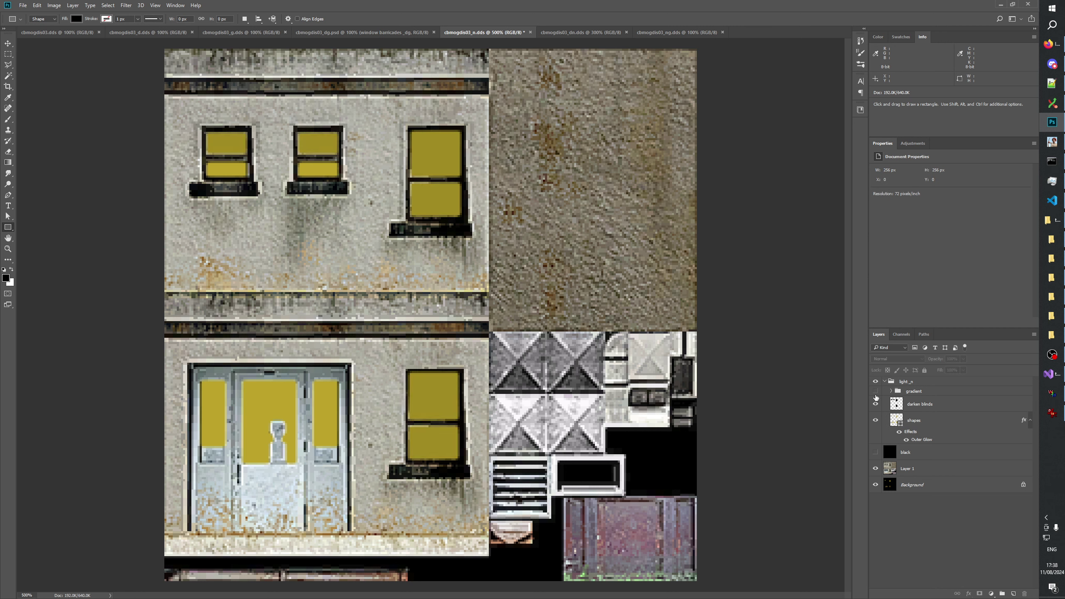
pyautogui.click(876, 391)
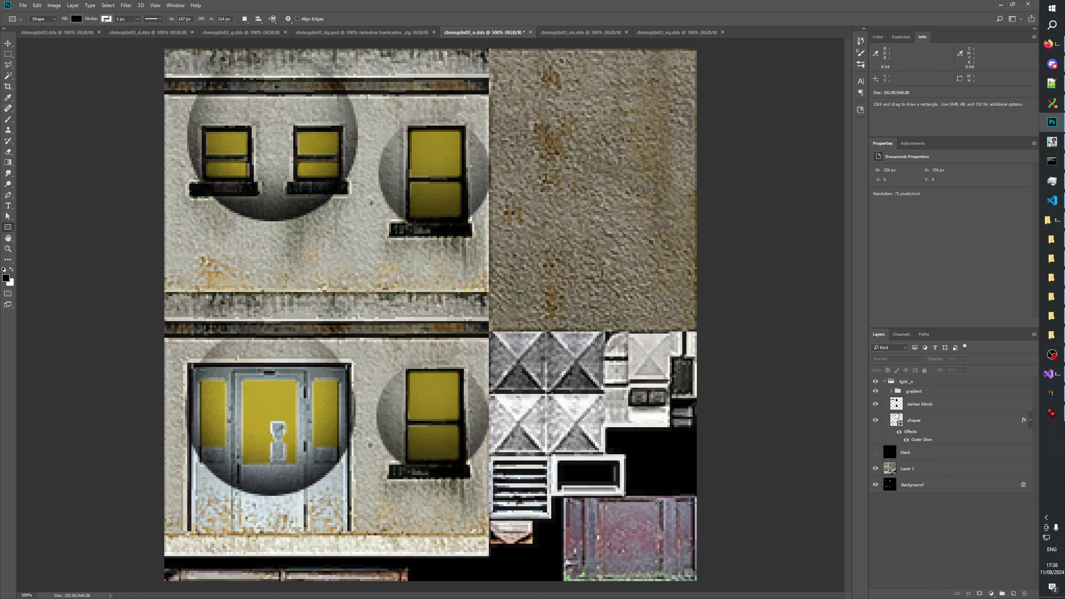
pyautogui.click(876, 453)
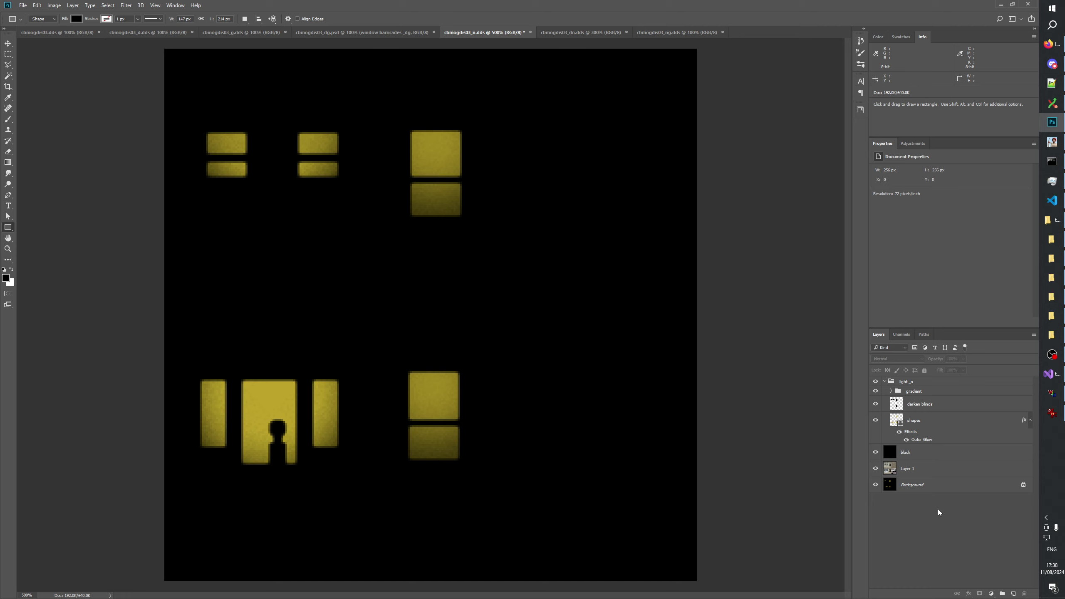
pyautogui.click(876, 405)
pyautogui.click(876, 405)
pyautogui.click(876, 420)
pyautogui.click(876, 420)
pyautogui.click(876, 391)
pyautogui.click(876, 392)
# Expand the gradient group and rename the Ellipse 3 copy layer as Ellipse 4
pyautogui.click(916, 393)
pyautogui.click(892, 392)
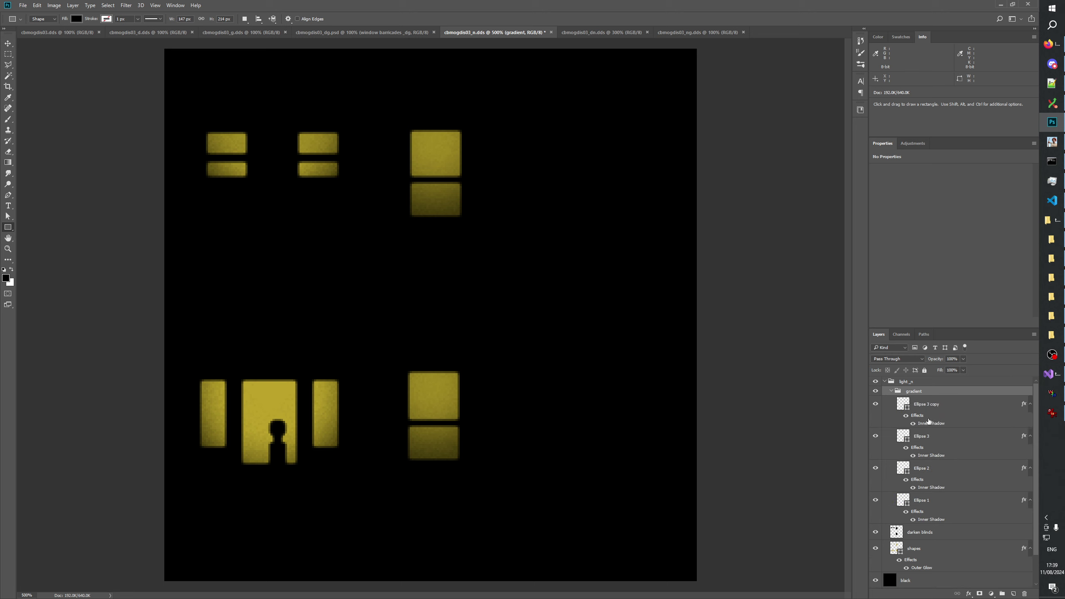
pyautogui.click(936, 411)
pyautogui.click(928, 404)
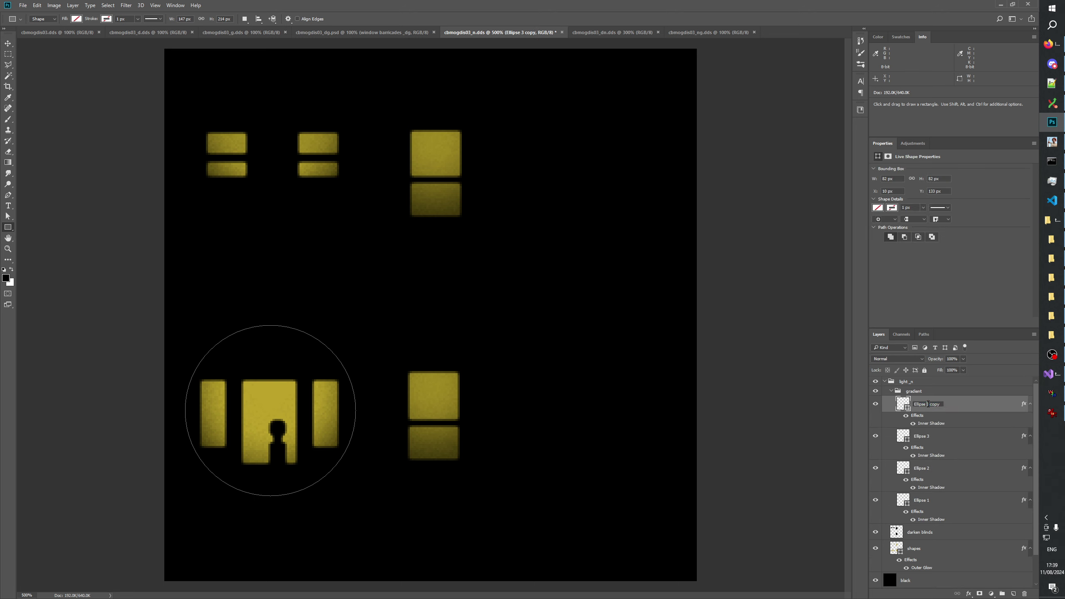
pyautogui.write('4')
pyautogui.press('Return')
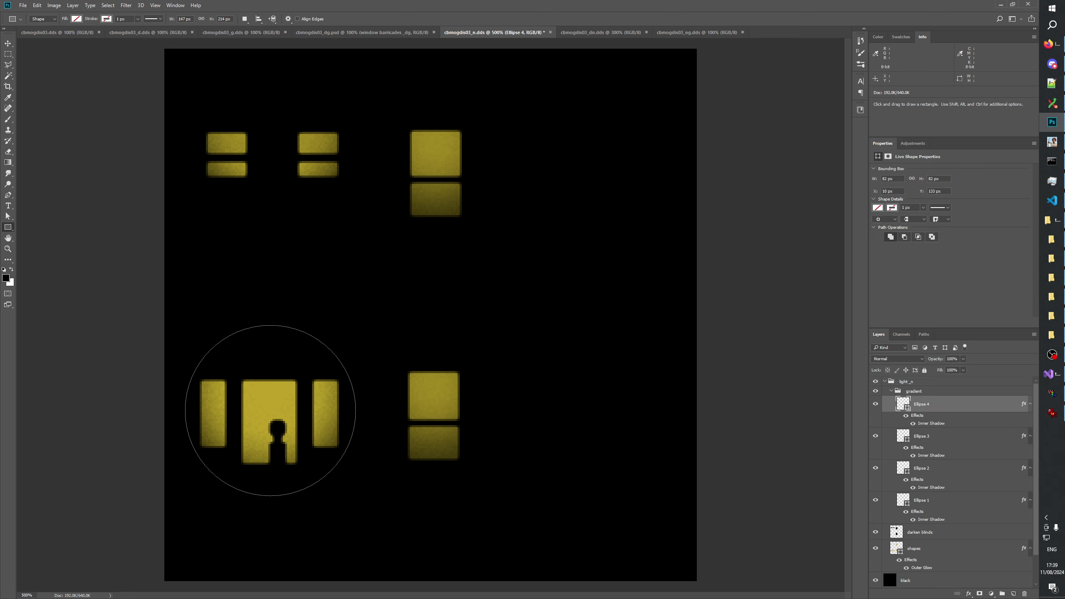
pyautogui.rightClick(7, 229)
pyautogui.click(34, 228)
pyautogui.moveTo(411, 131); pyautogui.dragTo(465, 184)
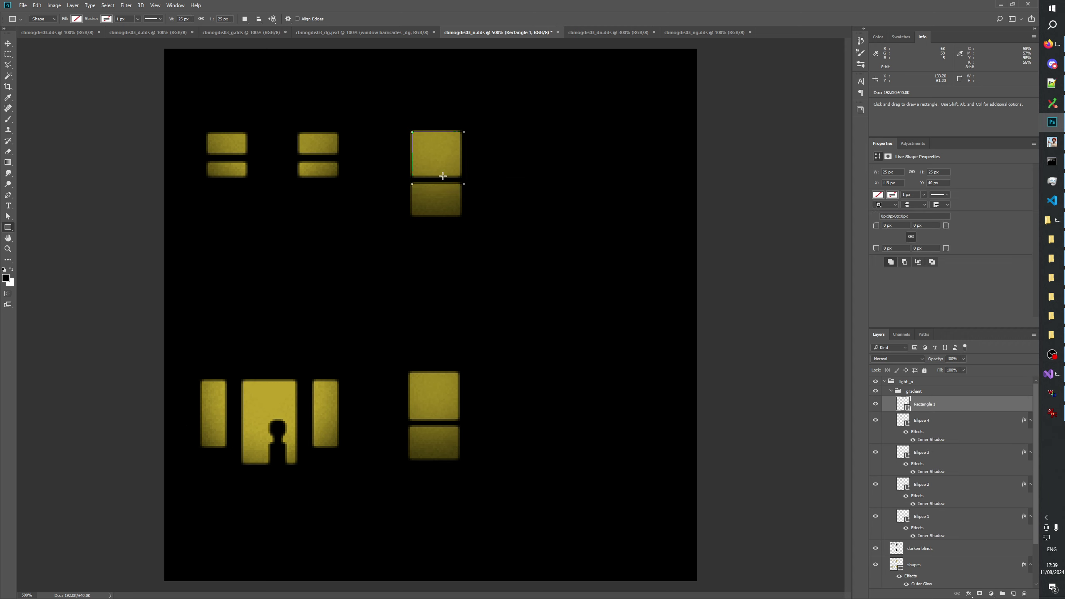
pyautogui.hotkey('ctrl', 'z')
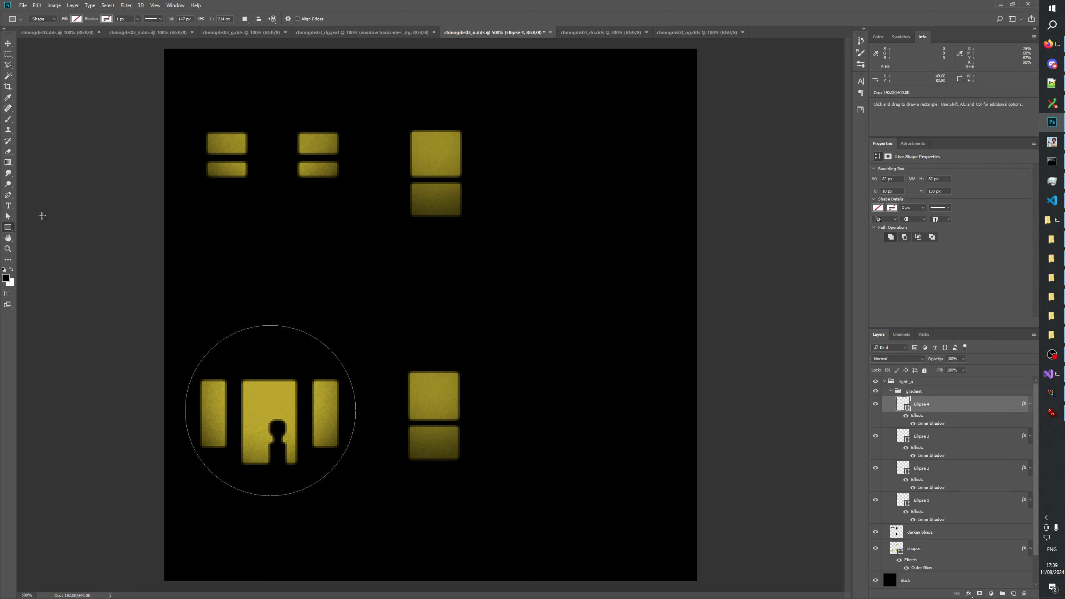
# Draw a circle about 29 px in diameter over the upper pane of the tall upper-floor window with the Ellipse tool
pyautogui.rightClick(7, 229)
pyautogui.click(34, 244)
pyautogui.moveTo(406, 122); pyautogui.dragTo(486, 182)
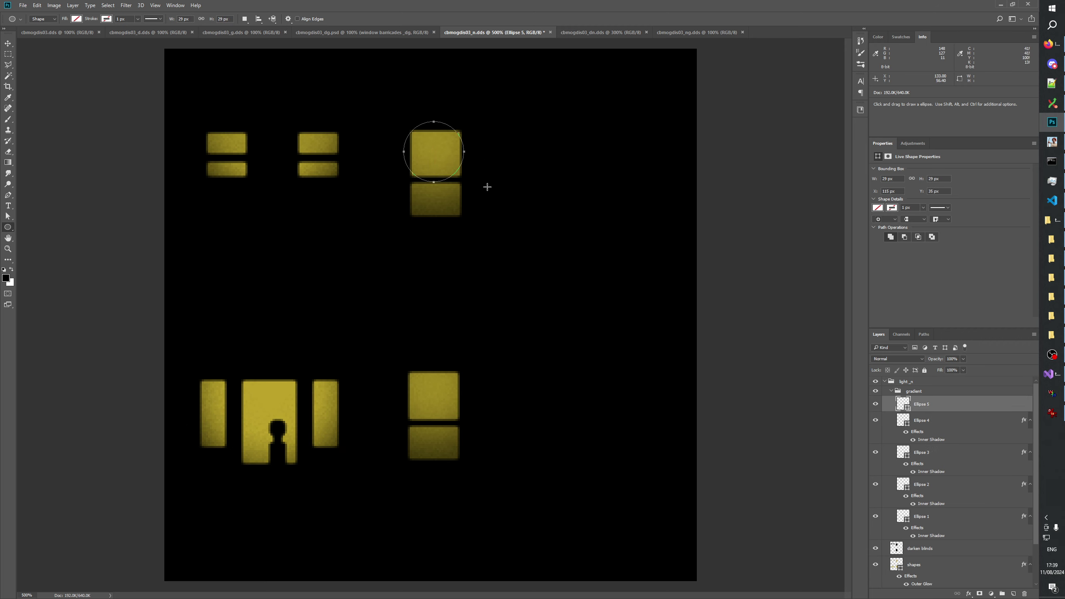
# Add an Inner Glow to the Ellipse 5 layer, using the yellow c0a50e sampled from the large door light
pyautogui.click(969, 595)
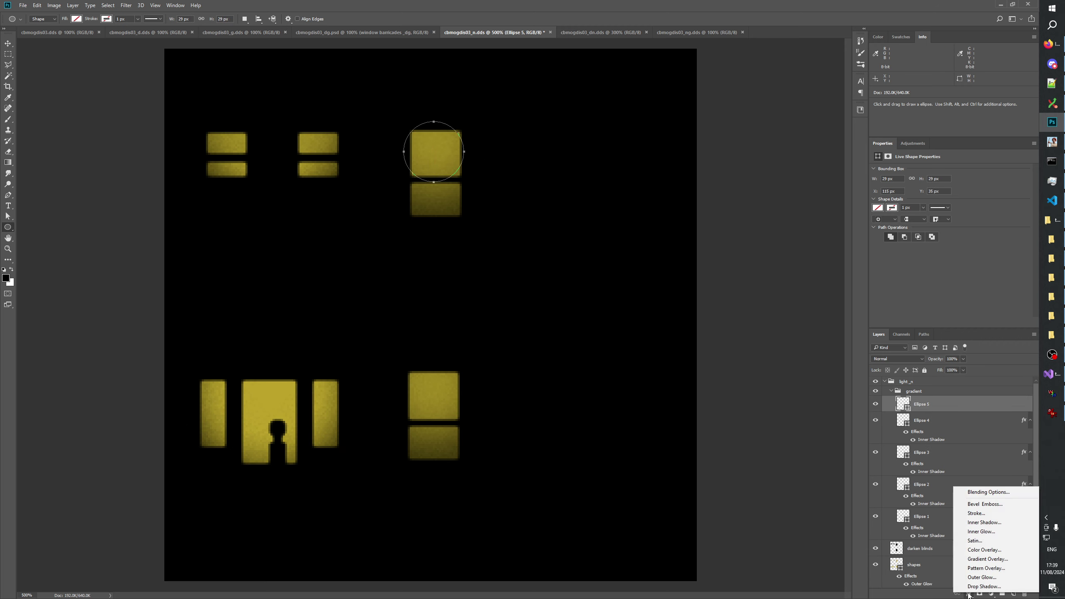
pyautogui.click(980, 531)
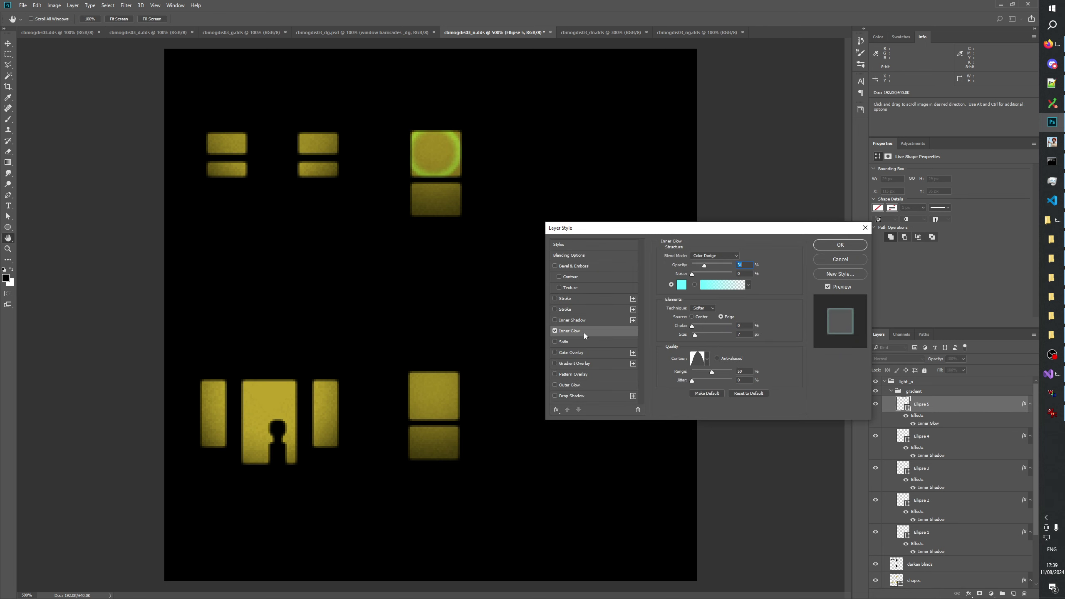
pyautogui.click(682, 285)
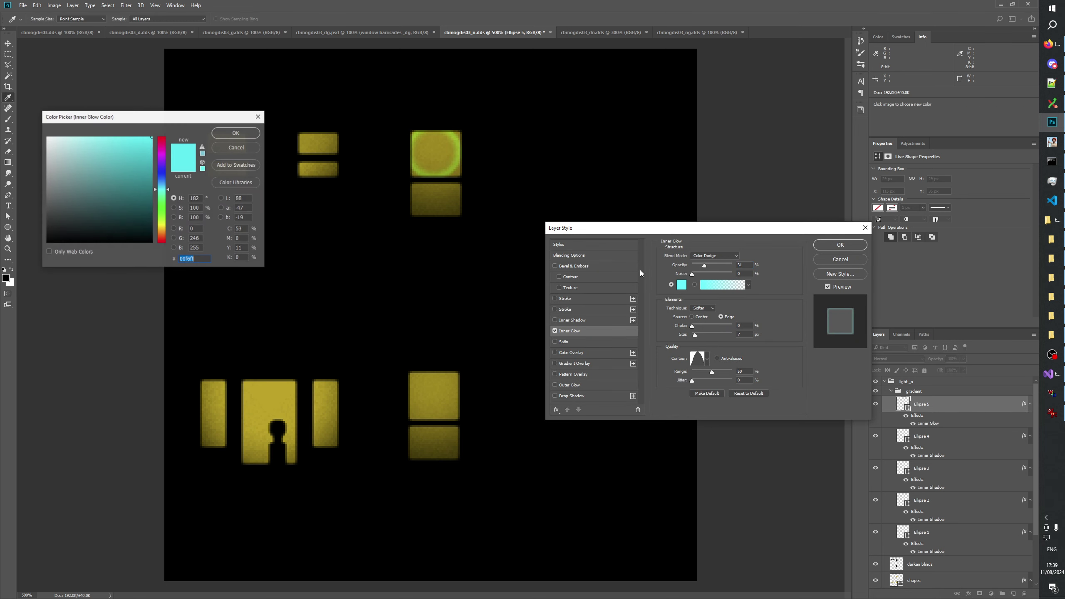
pyautogui.click(268, 387)
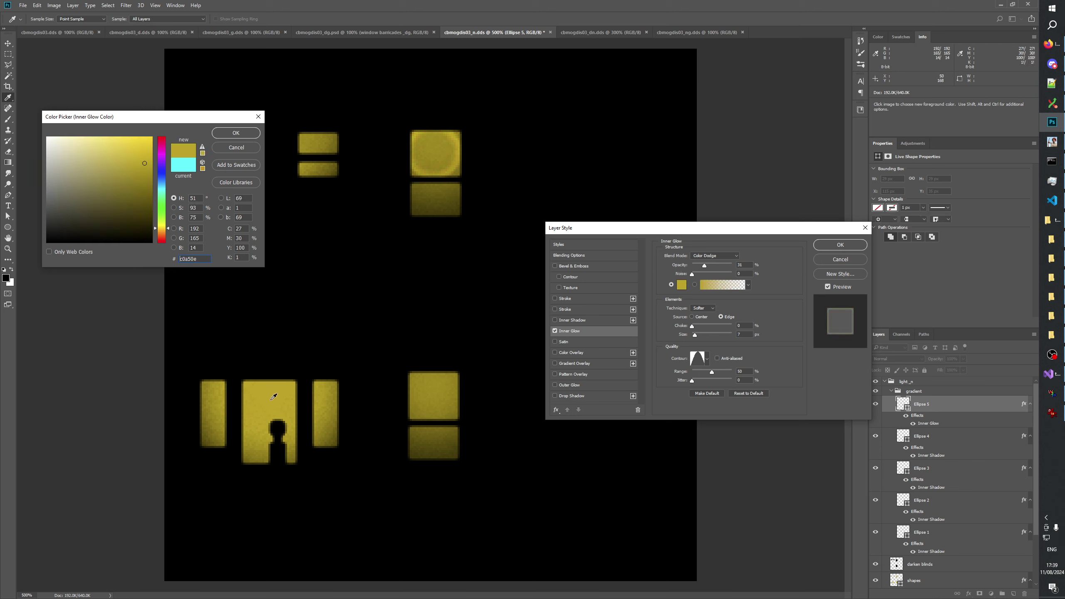
pyautogui.click(235, 134)
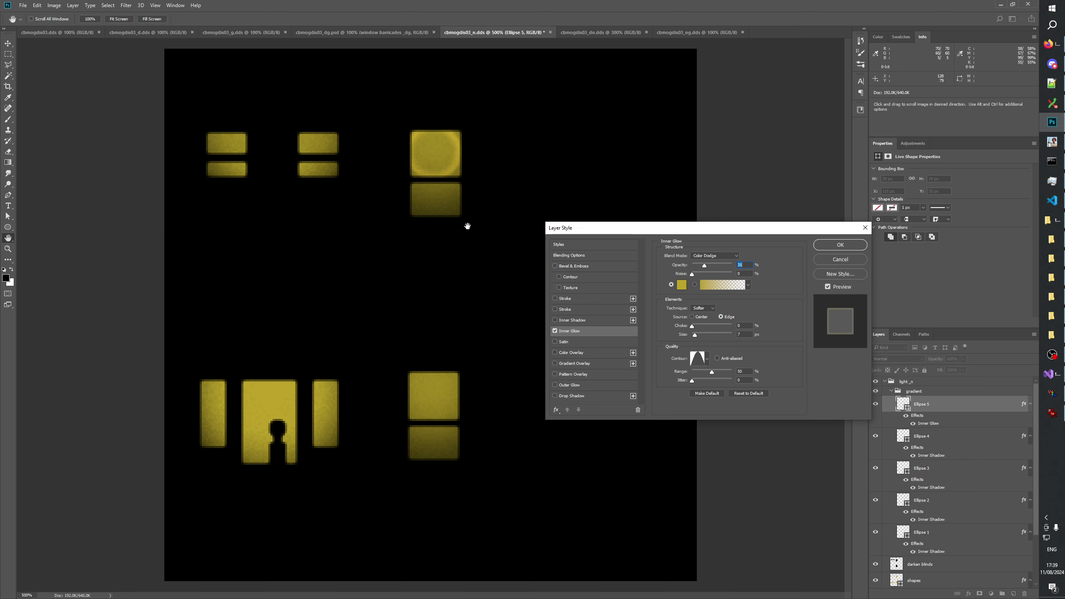
# Lighten the Ellipse 5 inner glow colour to e8c93e
pyautogui.click(682, 285)
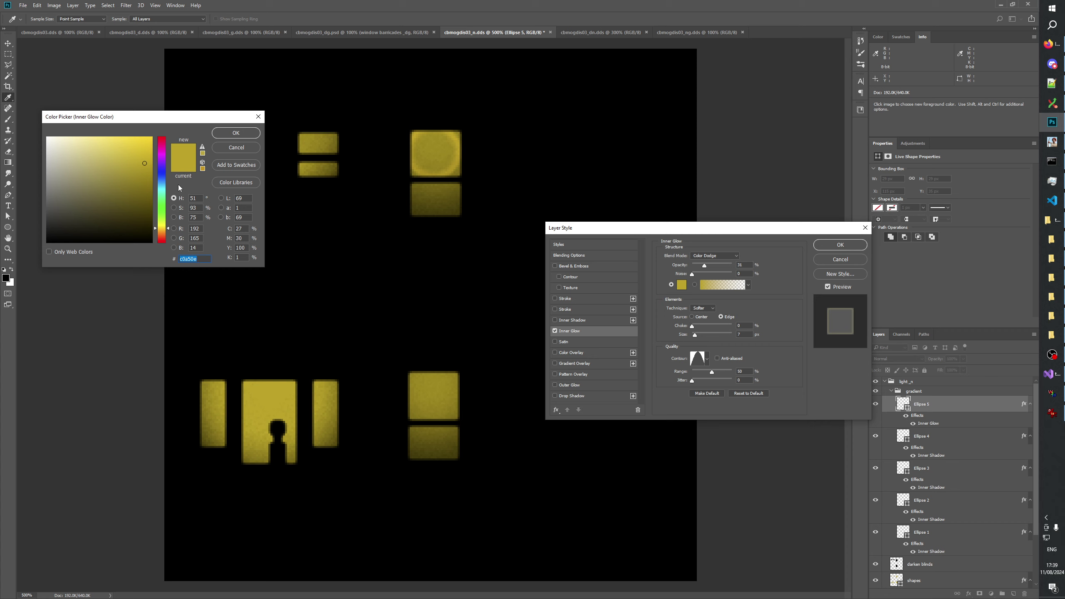
pyautogui.click(221, 198)
pyautogui.moveTo(167, 169); pyautogui.dragTo(168, 156)
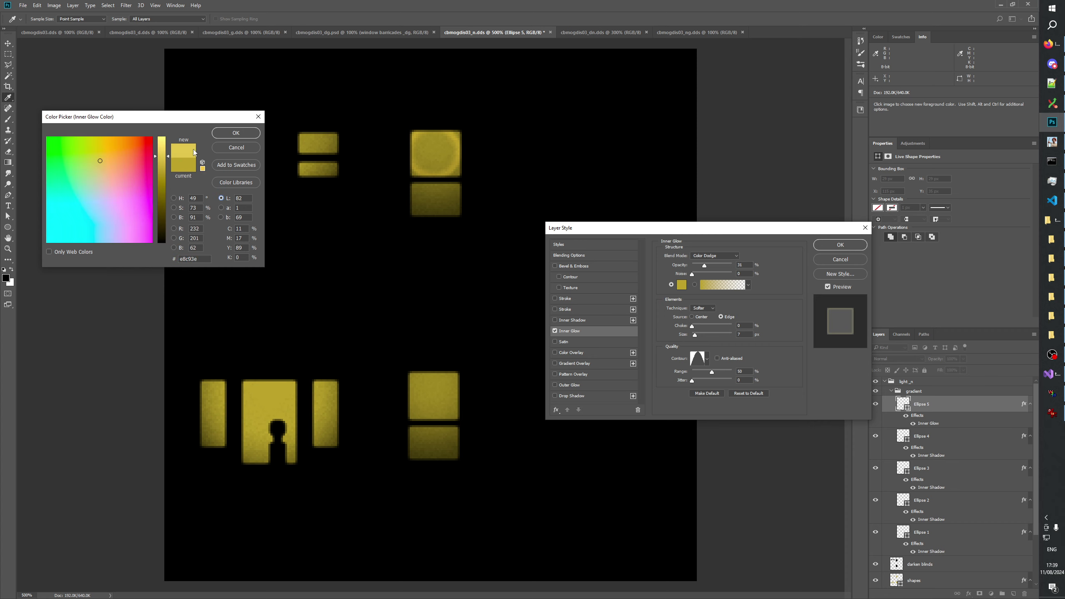
pyautogui.click(245, 136)
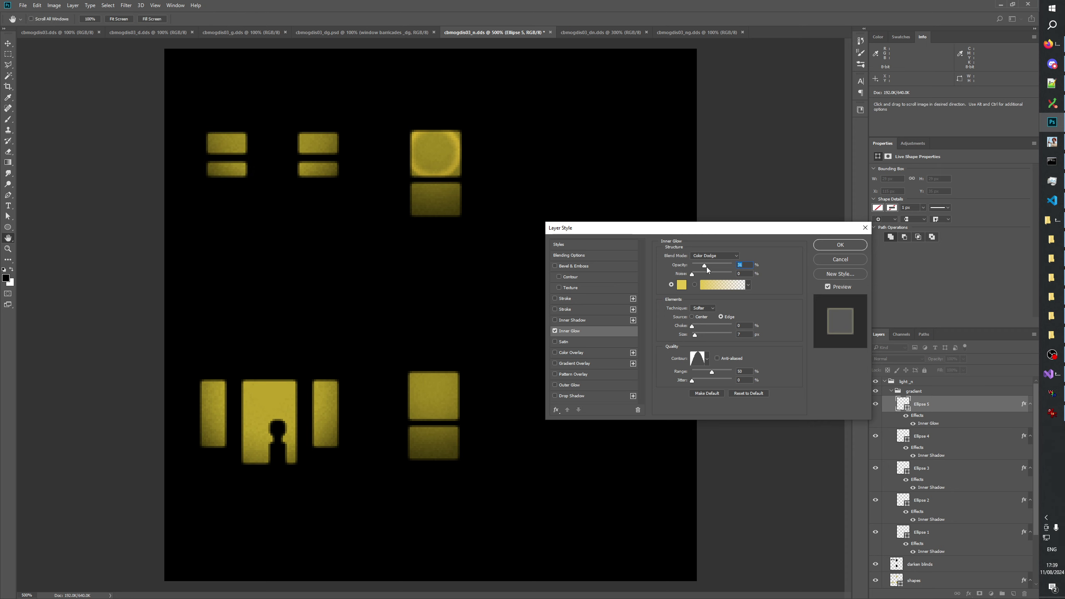
# Increase the inner glow's opacity to about 67% and its size to 24 px
pyautogui.moveTo(706, 266); pyautogui.dragTo(704, 276)
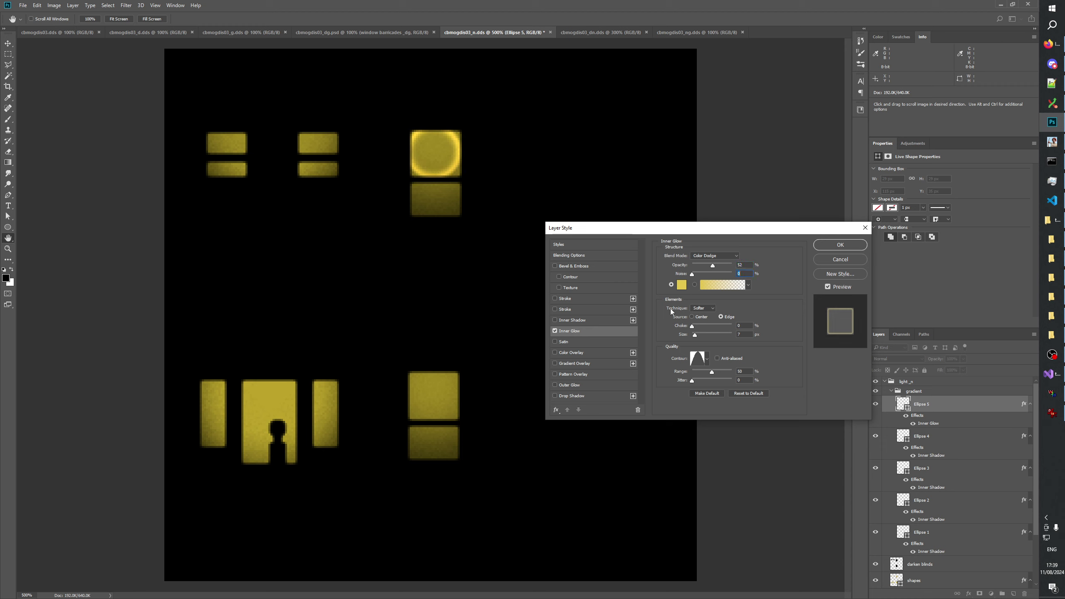
pyautogui.moveTo(698, 333); pyautogui.dragTo(699, 333)
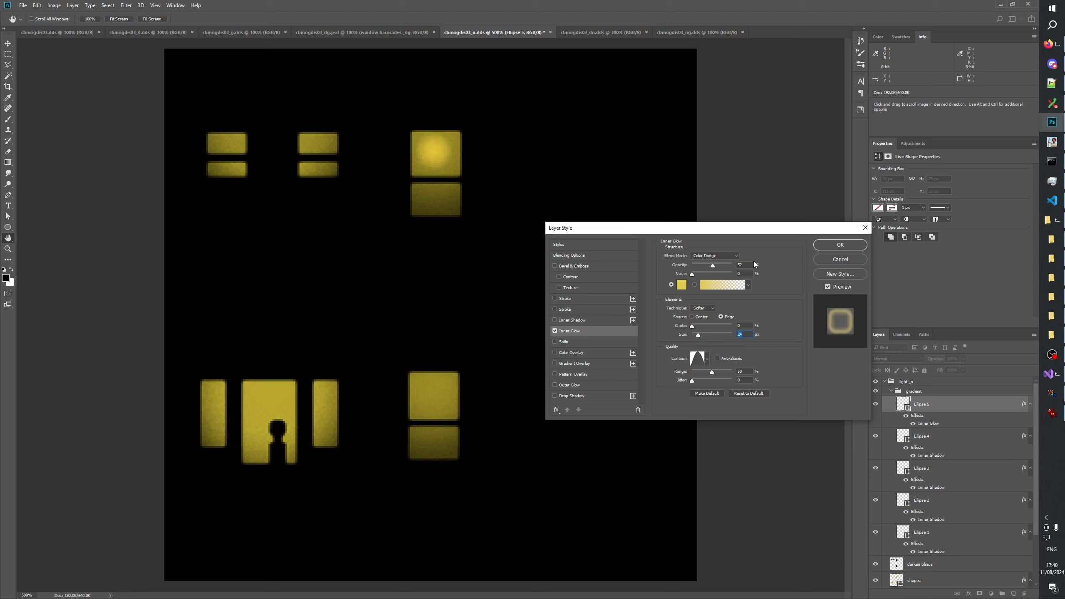
pyautogui.moveTo(718, 267)
pyautogui.mouseDown()
pyautogui.moveTo(741, 266)
pyautogui.moveTo(725, 267)
pyautogui.mouseUp()
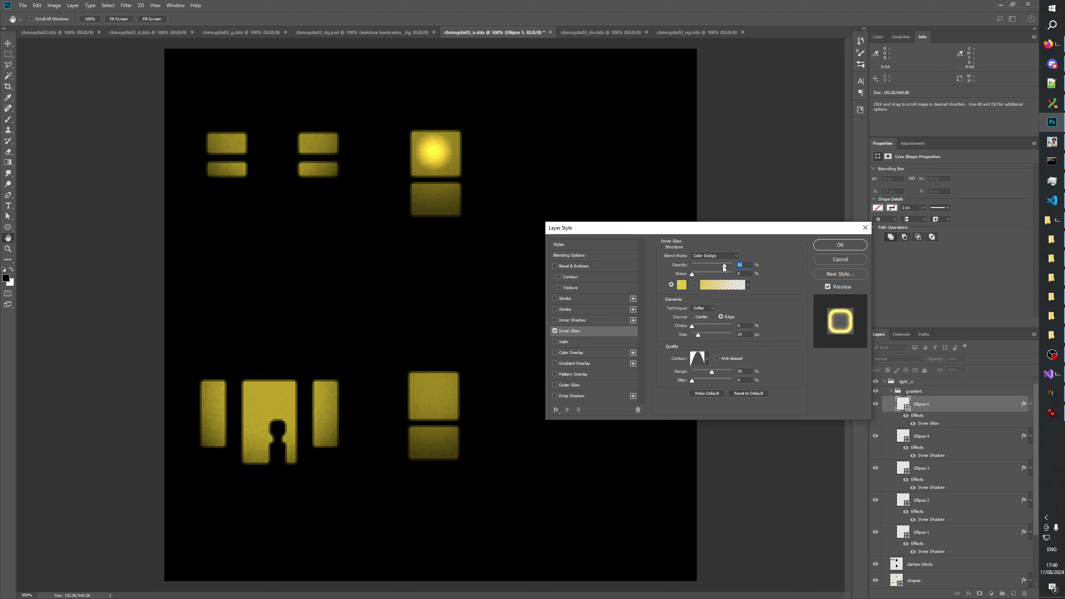
# Set the inner glow's blend mode to Normal and desaturate its colour to white
pyautogui.click(715, 254)
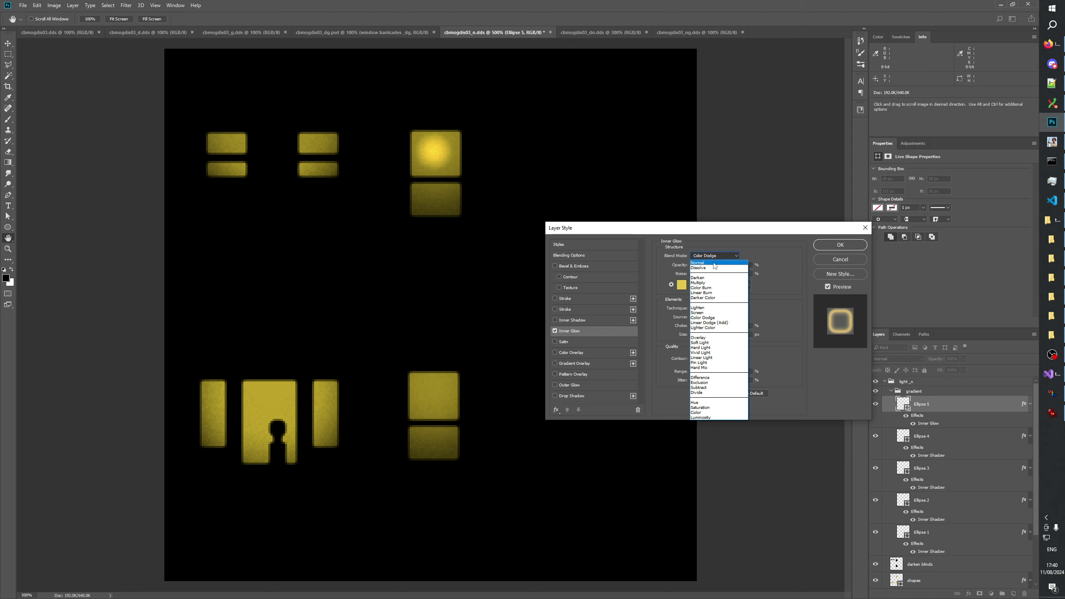
pyautogui.click(715, 263)
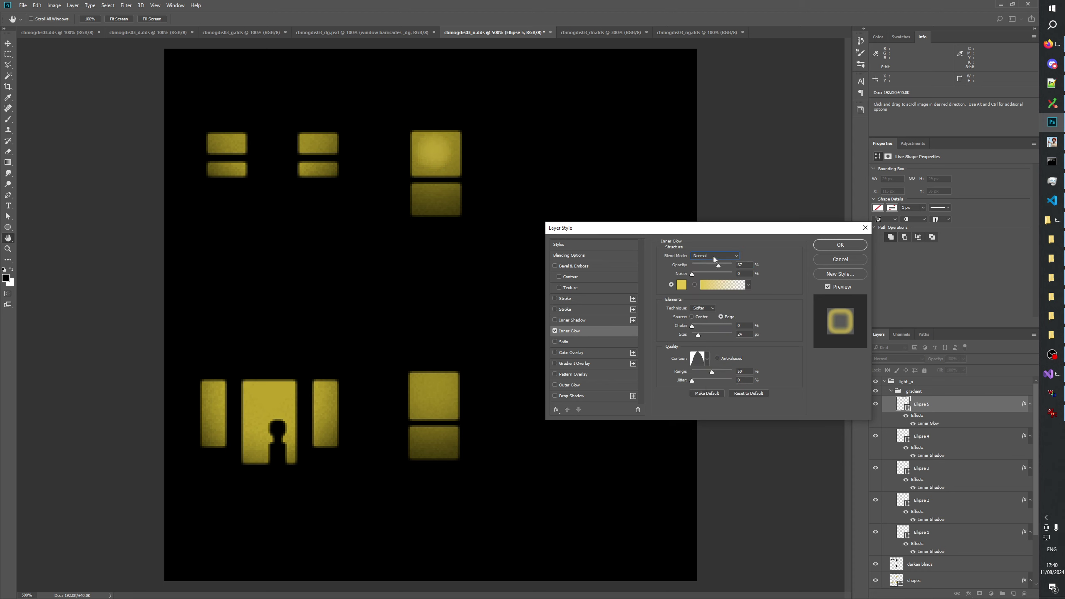
pyautogui.click(682, 285)
pyautogui.write('00f400')
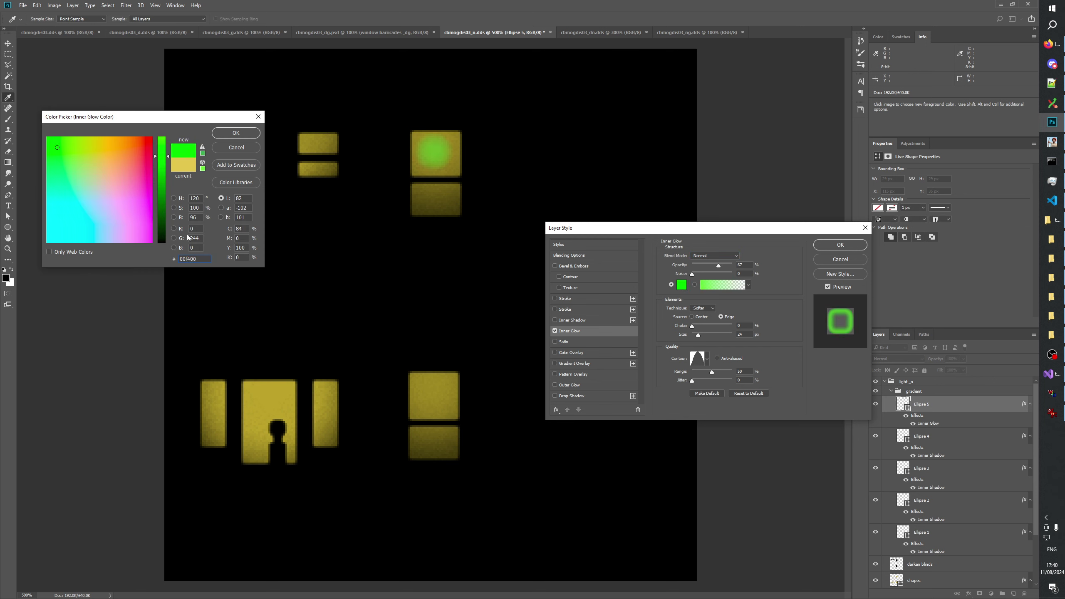
pyautogui.click(174, 208)
pyautogui.moveTo(162, 149); pyautogui.dragTo(162, 242)
pyautogui.click(235, 132)
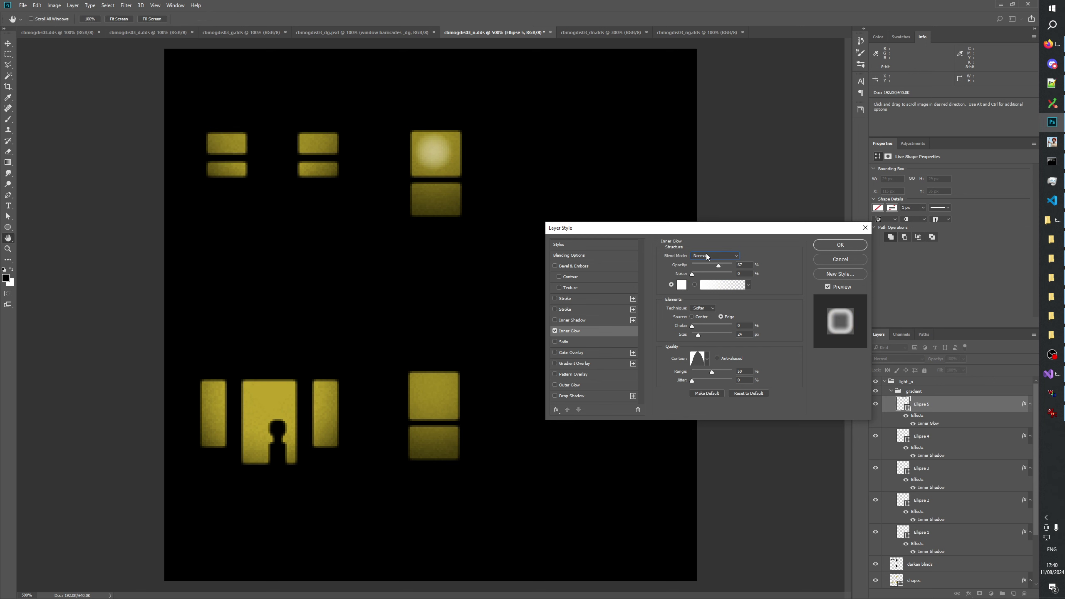
# Set the inner glow's blend mode to Color Dodge, lower its opacity to about 40% and apply the layer style
pyautogui.click(721, 256)
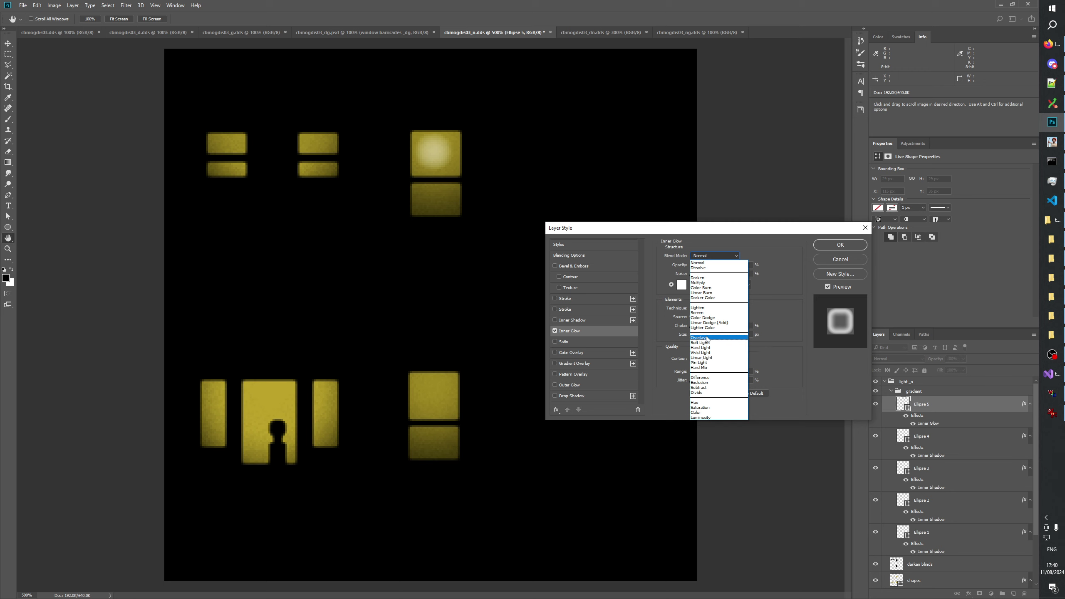
pyautogui.click(705, 318)
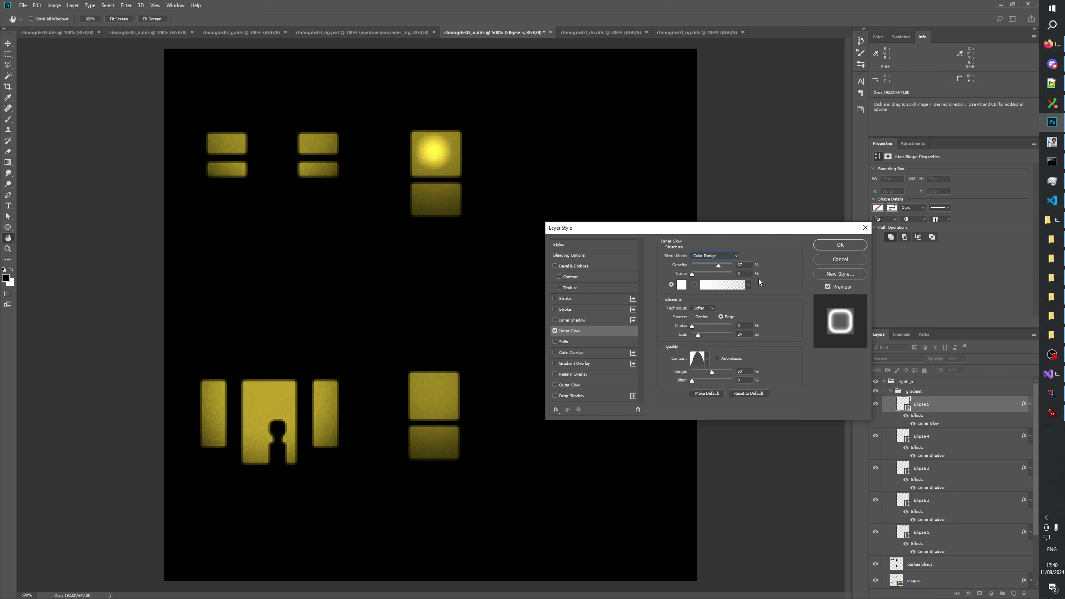
pyautogui.moveTo(718, 266)
pyautogui.mouseDown()
pyautogui.moveTo(728, 264)
pyautogui.moveTo(709, 269)
pyautogui.mouseUp()
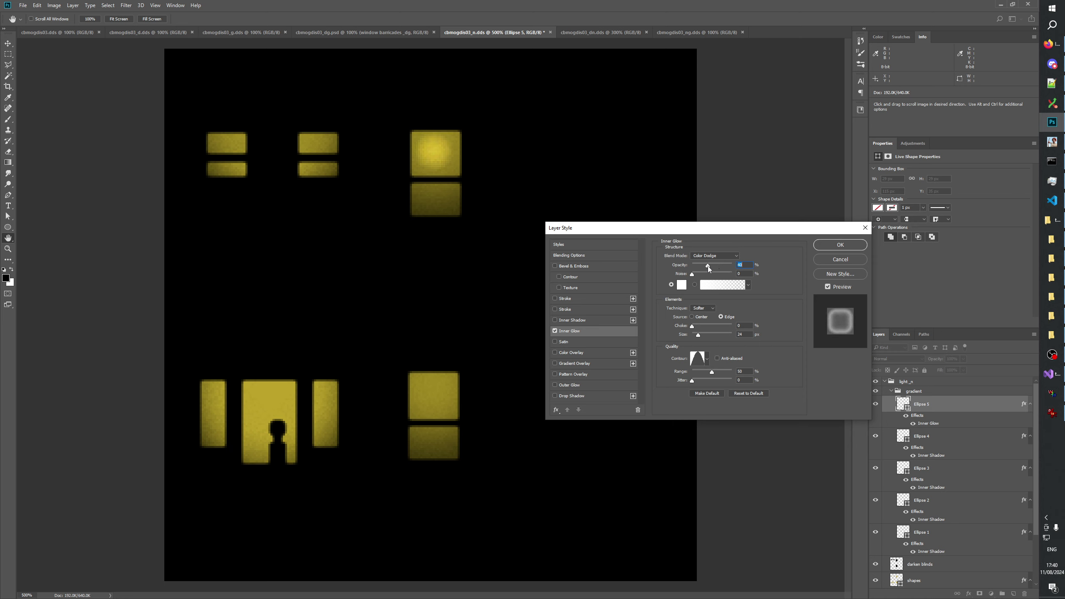
pyautogui.click(841, 245)
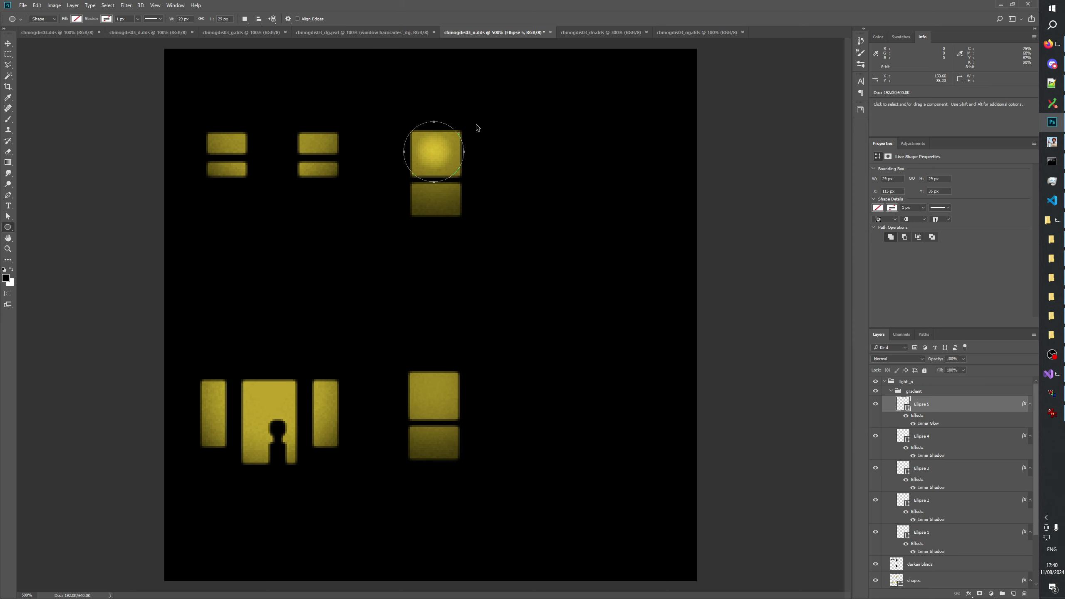
# Scale the Ellipse 5 circle to about 35 px and centre it horizontally on the pane, with its lower edge near the pane's bottom
pyautogui.hotkey('ctrl', 't')
pyautogui.moveTo(465, 121); pyautogui.dragTo(480, 106)
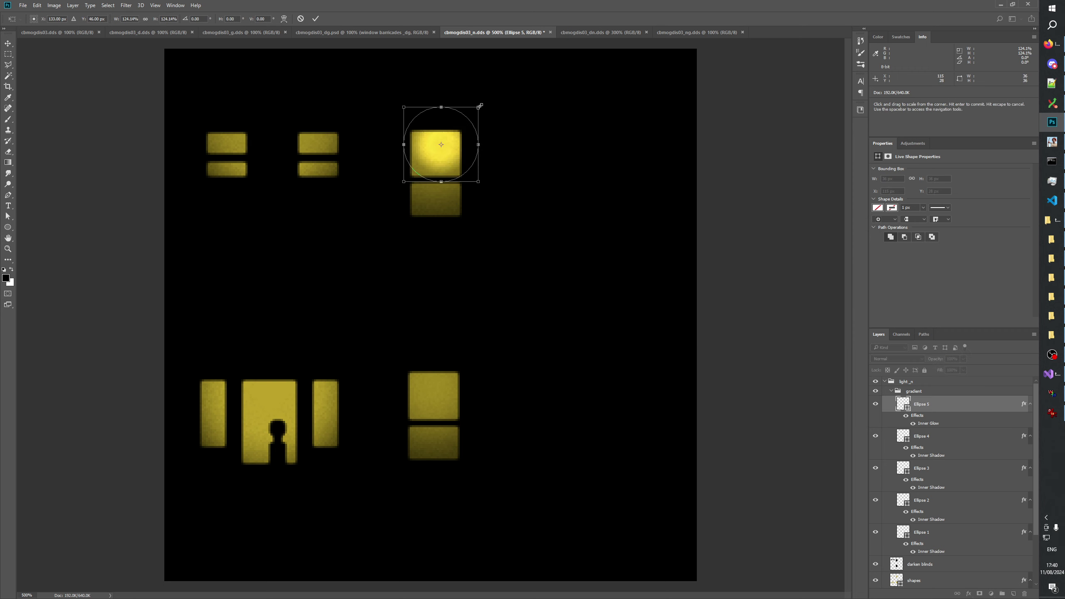
pyautogui.moveTo(450, 168)
pyautogui.mouseDown()
pyautogui.moveTo(447, 156)
pyautogui.moveTo(484, 174)
pyautogui.moveTo(446, 162)
pyautogui.mouseUp()
pyautogui.moveTo(484, 92); pyautogui.dragTo(469, 106)
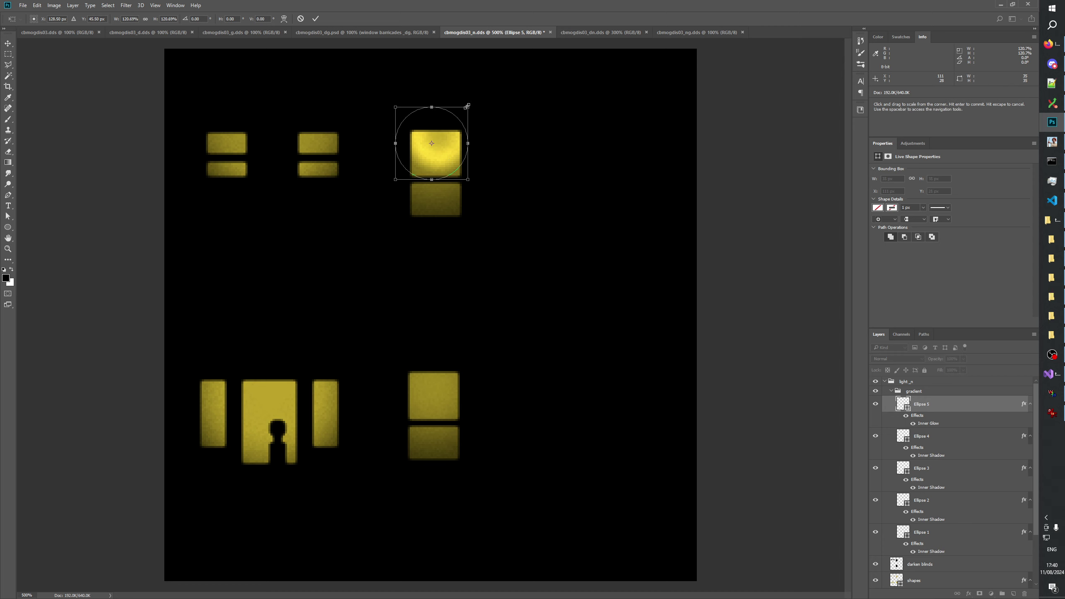
pyautogui.moveTo(434, 169); pyautogui.dragTo(439, 159)
pyautogui.press('Down')
pyautogui.press('Down')
pyautogui.press('Down')
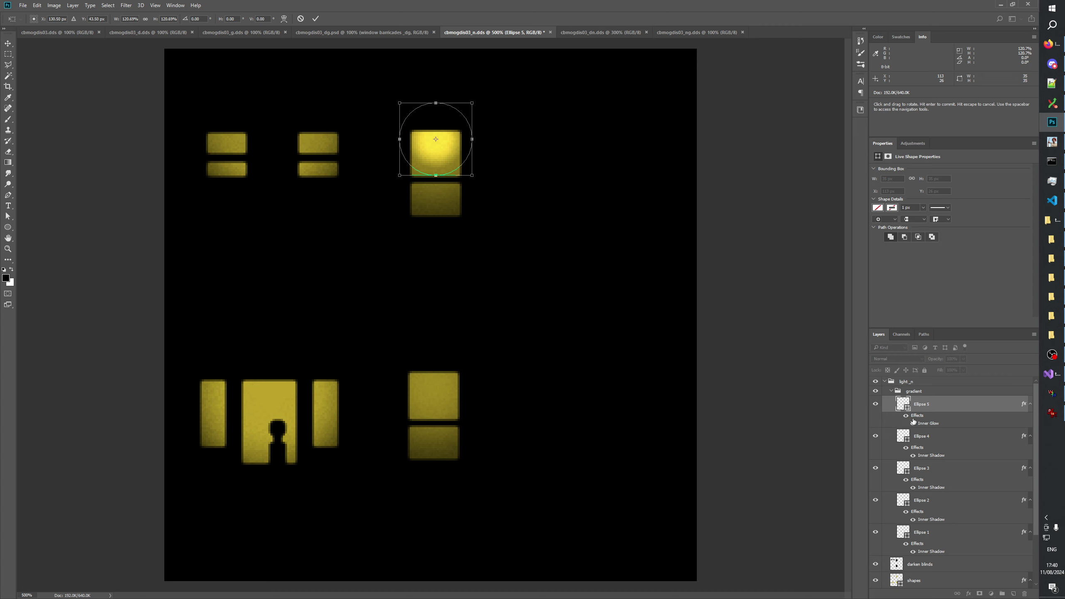
pyautogui.click(316, 18)
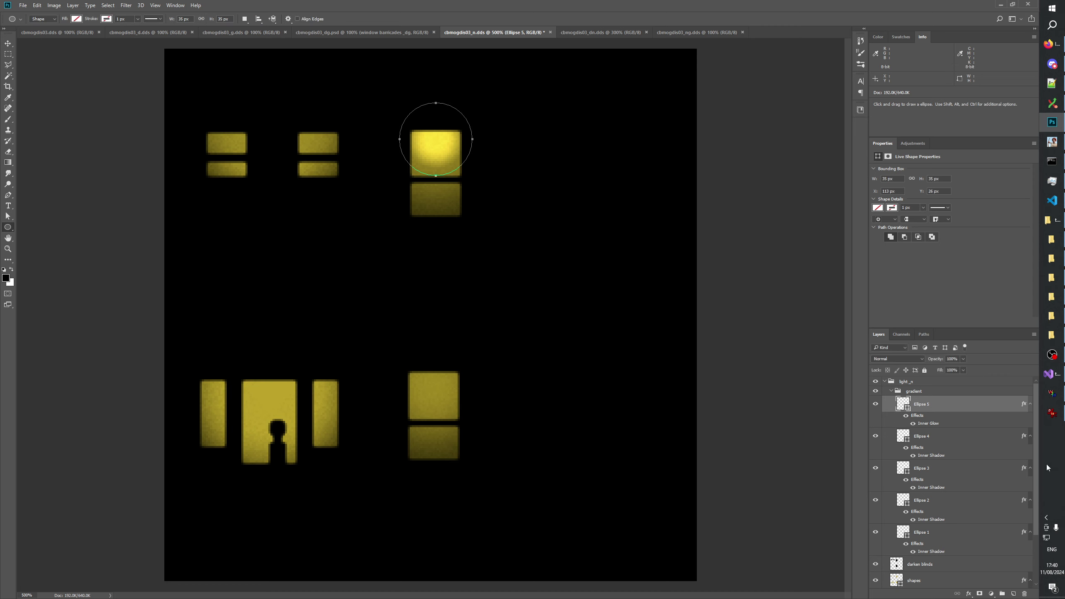
# Set the opacity of the Ellipse 5 inner glow to 25%
pyautogui.doubleClick(926, 423)
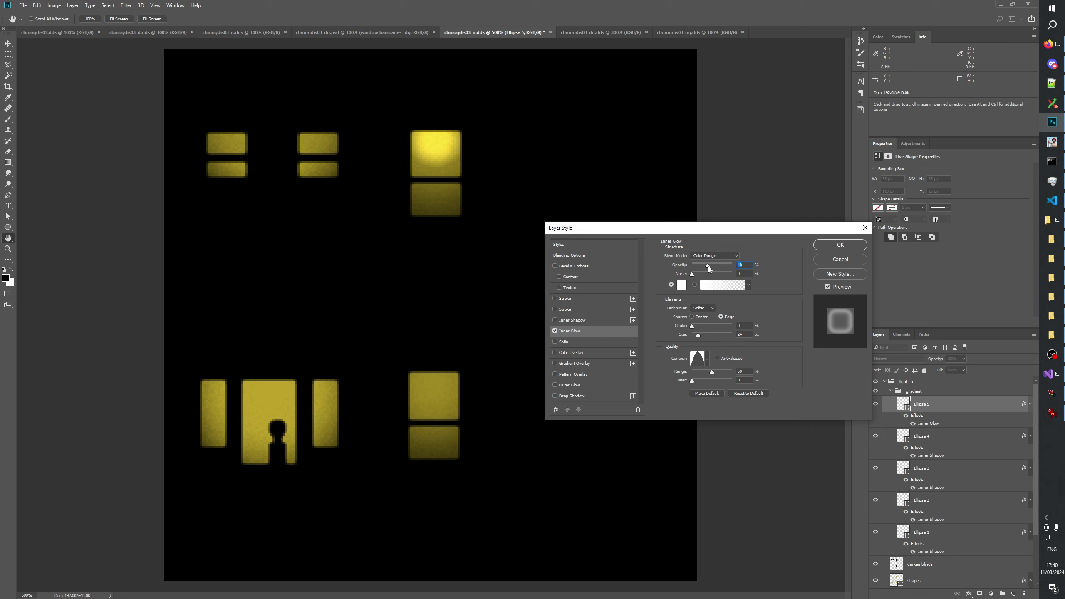
pyautogui.moveTo(709, 269); pyautogui.dragTo(702, 269)
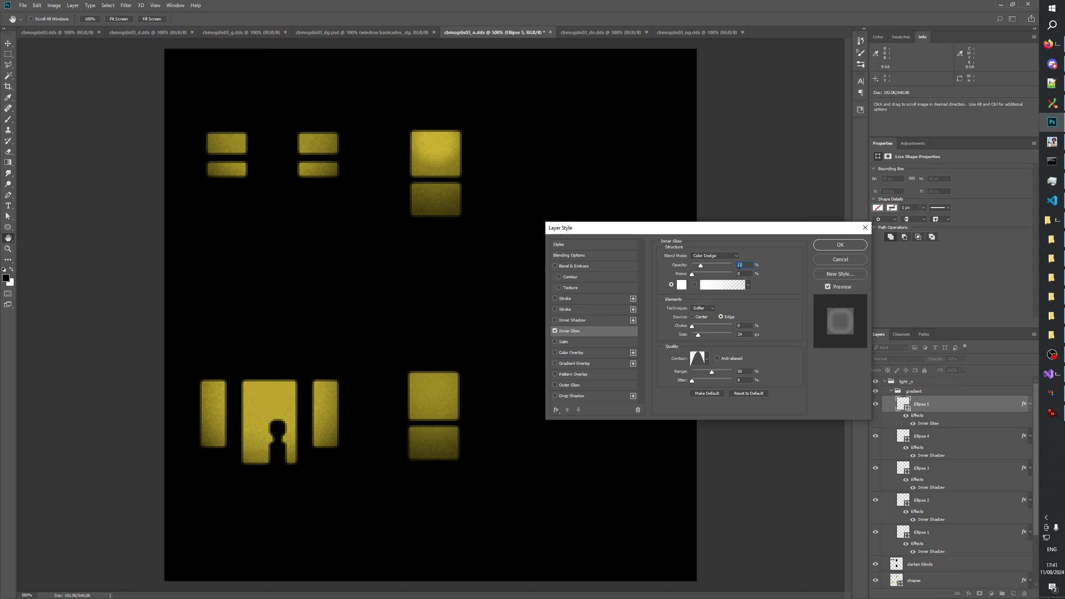
pyautogui.write('25')
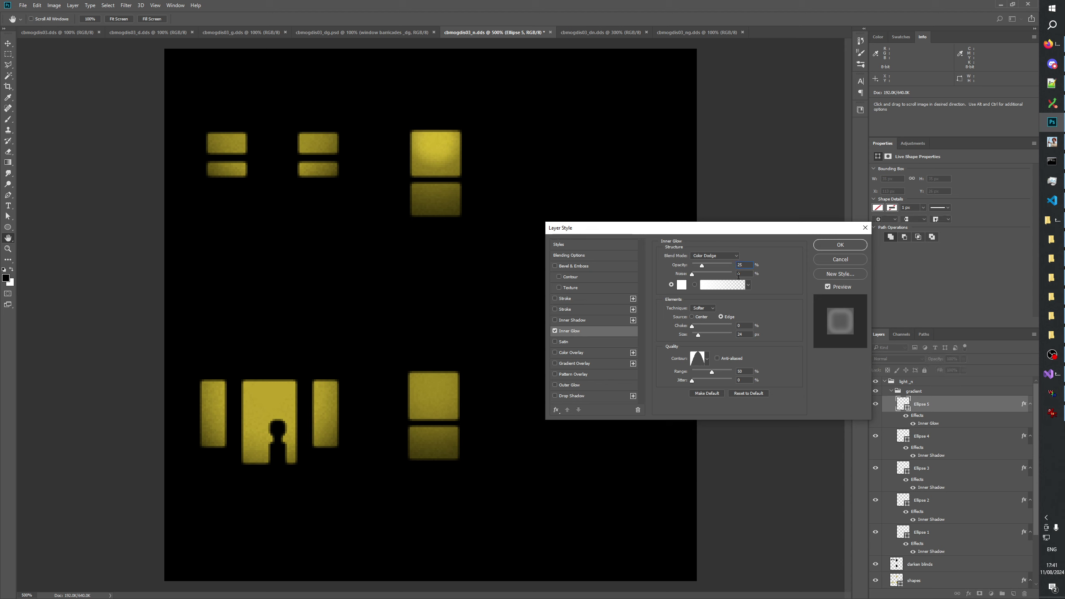
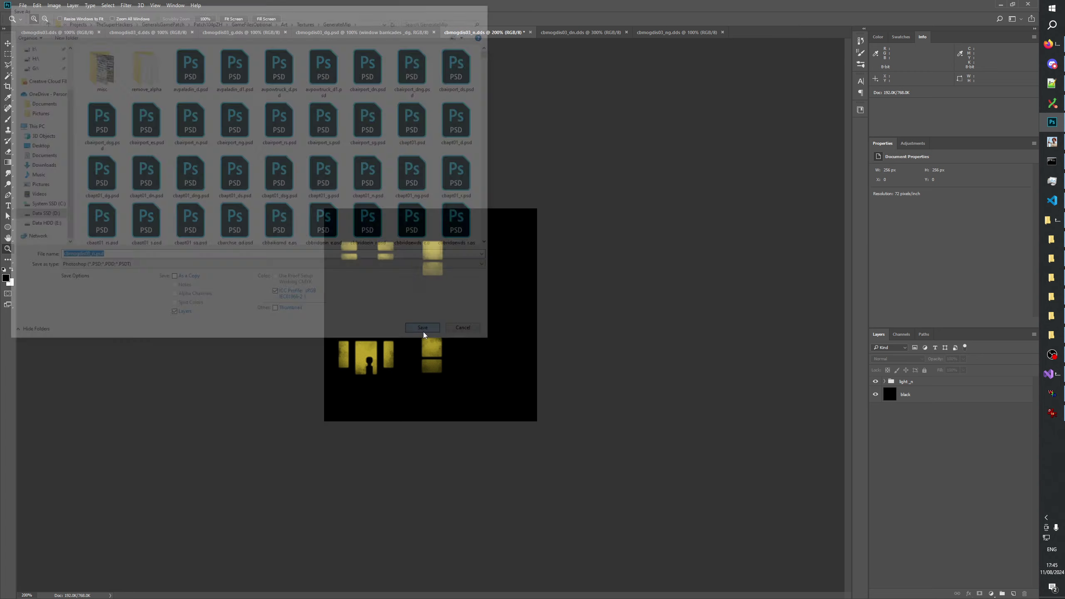
# Complete saving the layered document as cbmogdis03_n.psd and run a build in Generals Mod Builder
pyautogui.click(627, 186)
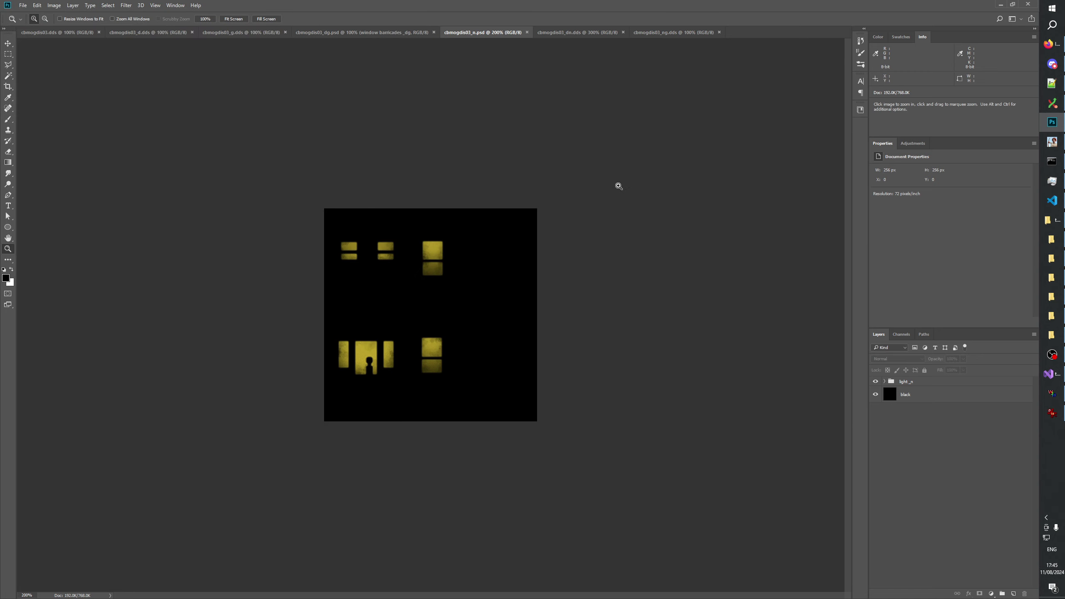
pyautogui.click(1052, 142)
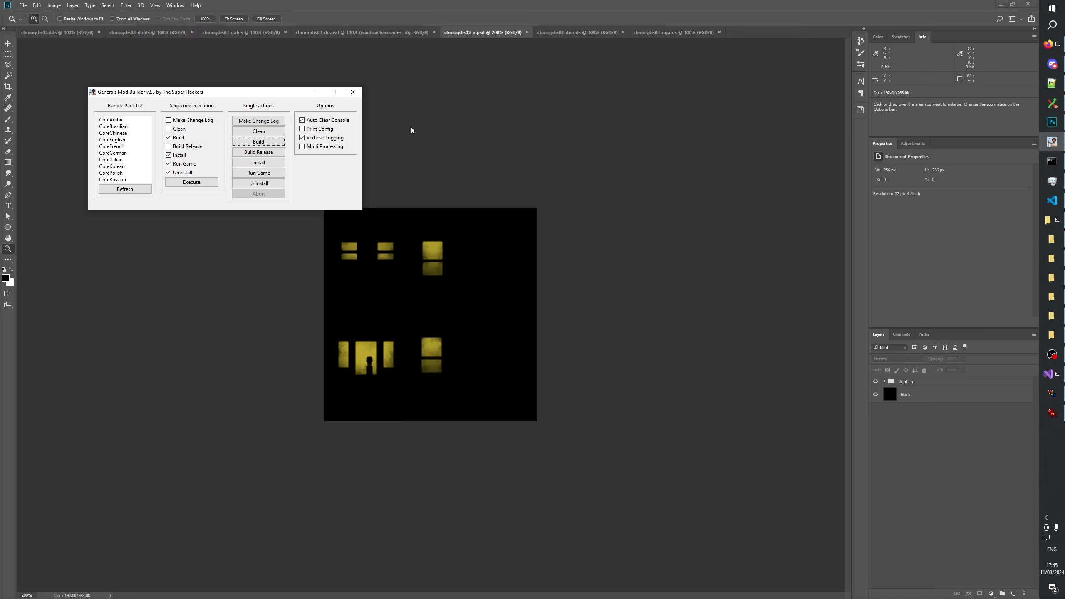
pyautogui.click(256, 142)
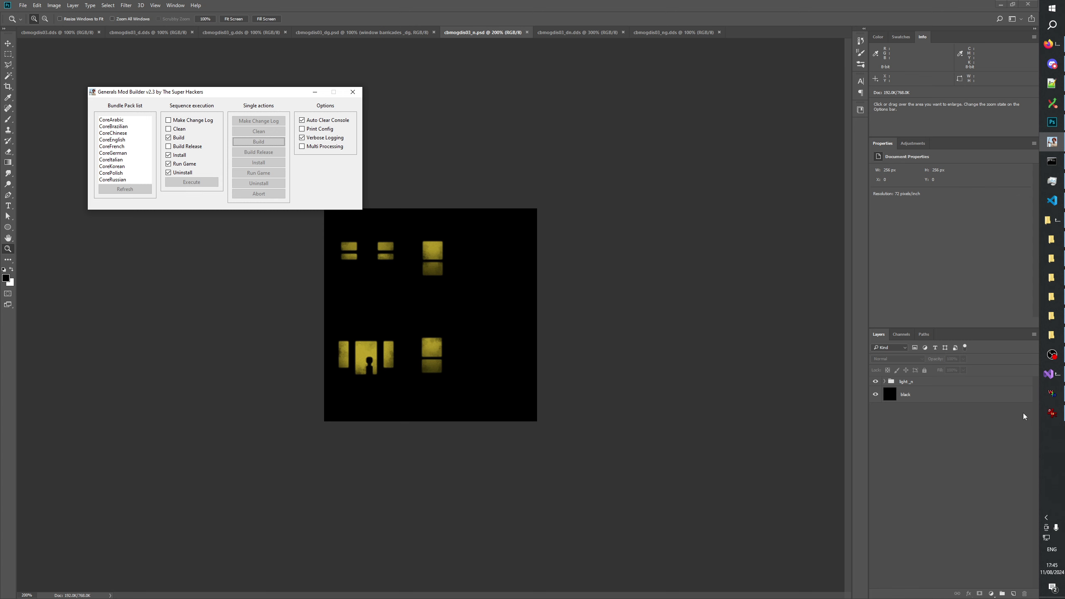
# Switch to W3D Viewer, clear the scene and load all CBMogdis03 models, from CBMogdis03.W3D through CBMogdis03_SNG.W3D
pyautogui.click(1055, 398)
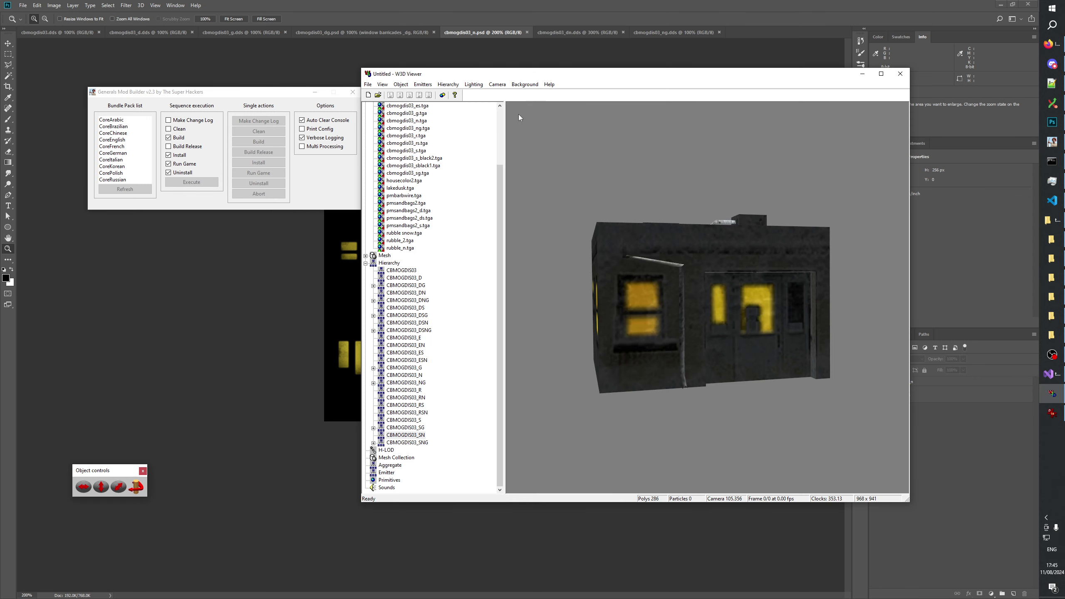
pyautogui.click(368, 94)
pyautogui.click(379, 95)
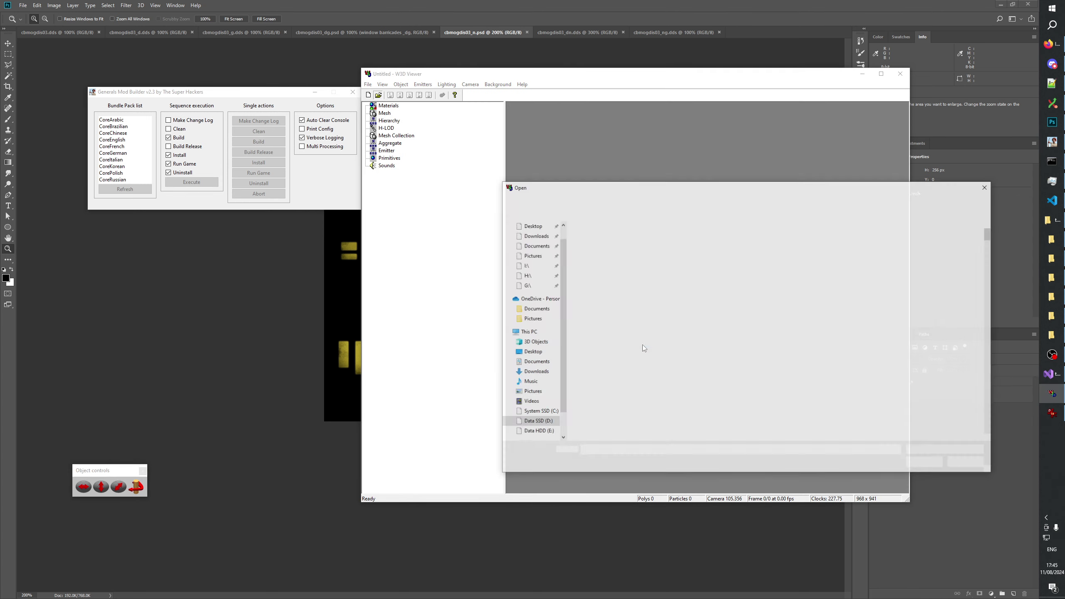
pyautogui.click(599, 396)
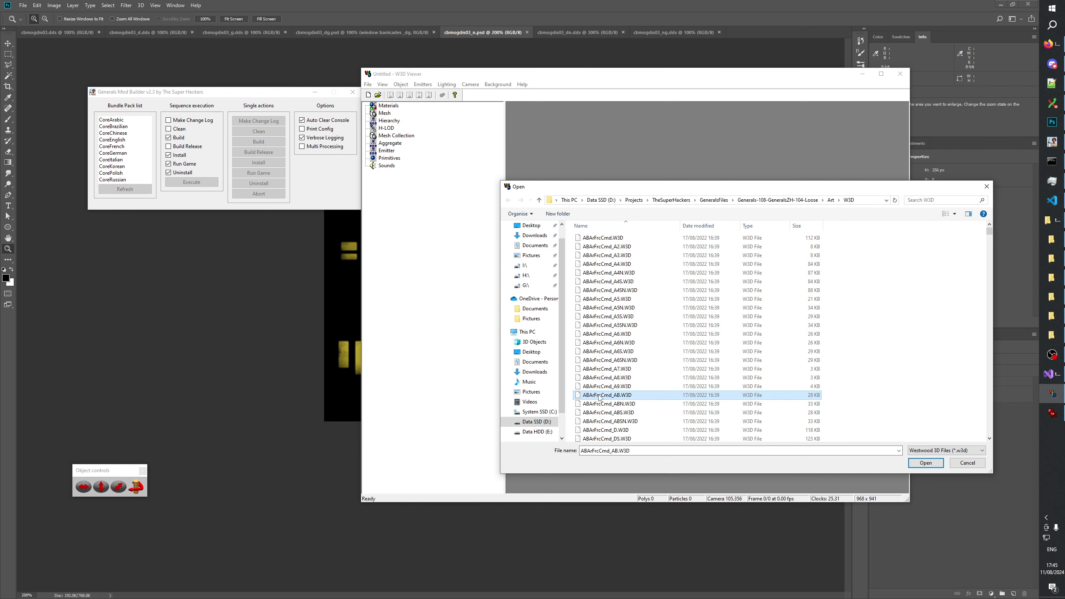
pyautogui.write('cbm')
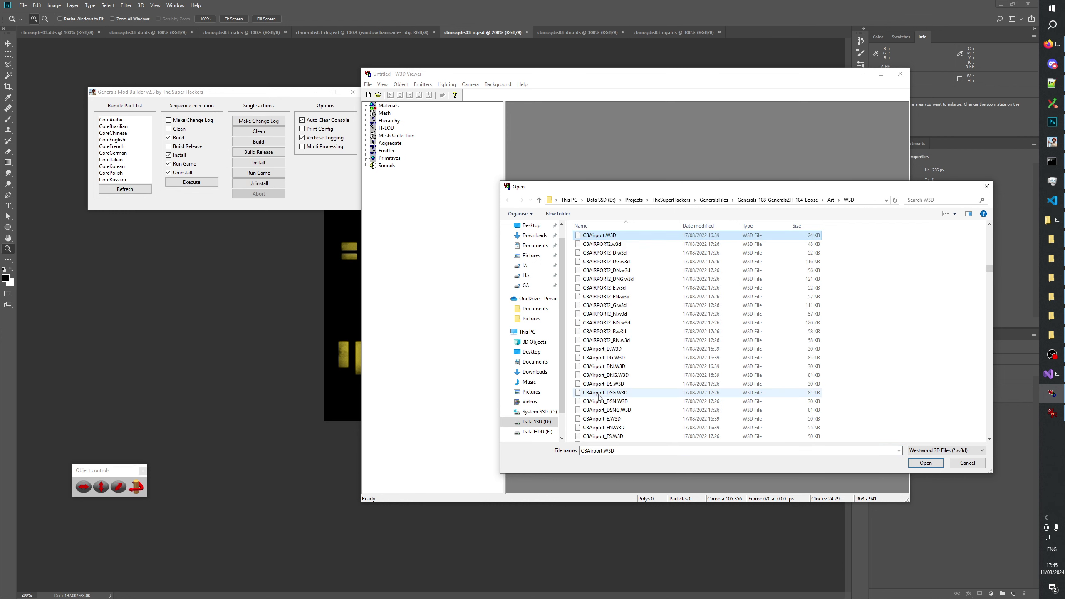
pyautogui.scroll(1, 599, 398)
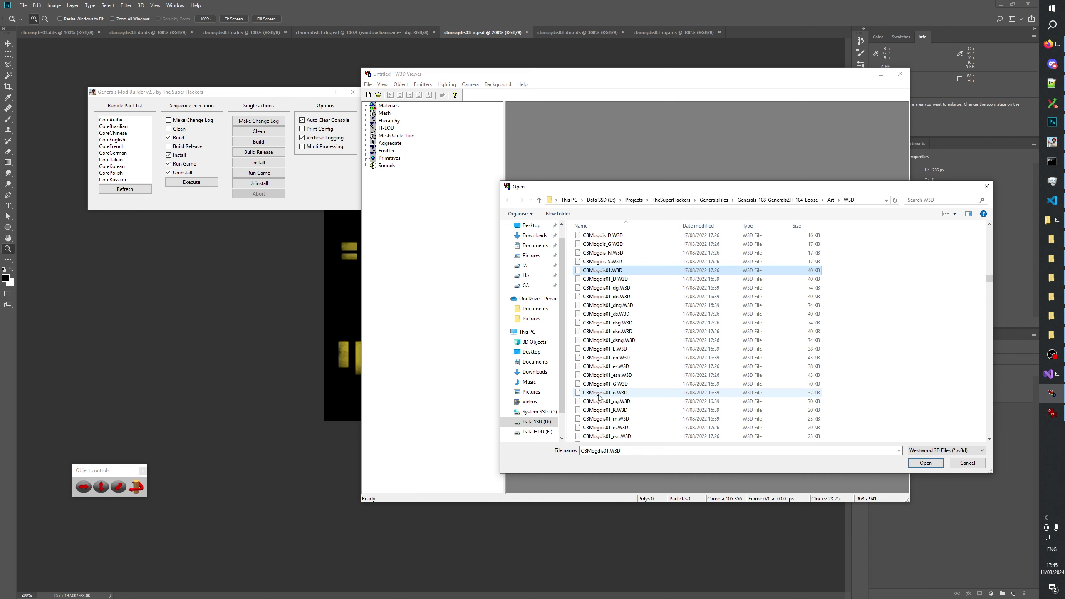
pyautogui.scroll(-10, 637, 369)
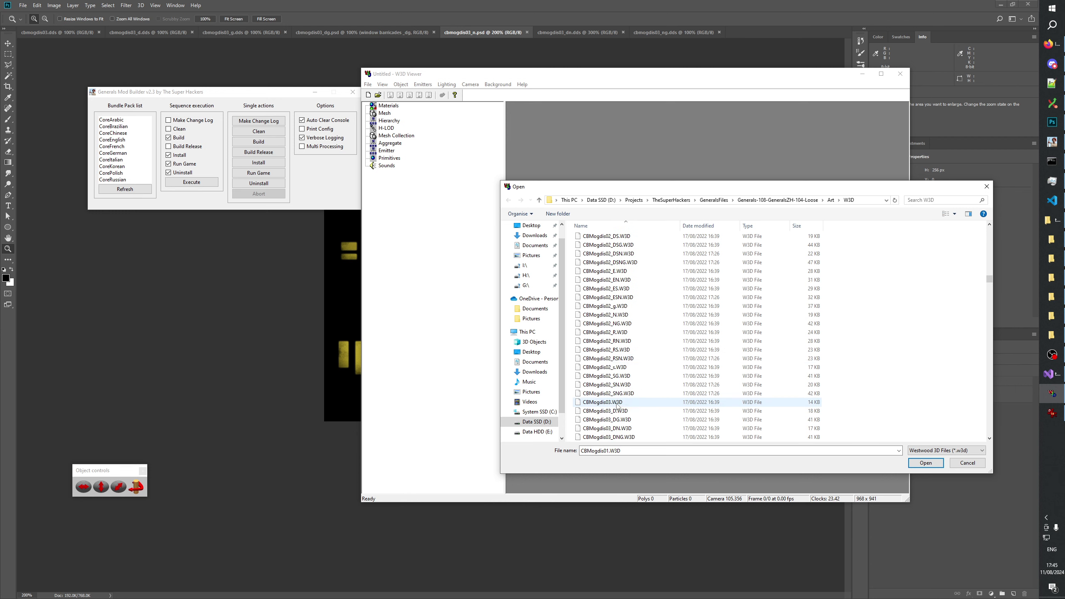
pyautogui.click(616, 404)
pyautogui.scroll(-4, 640, 384)
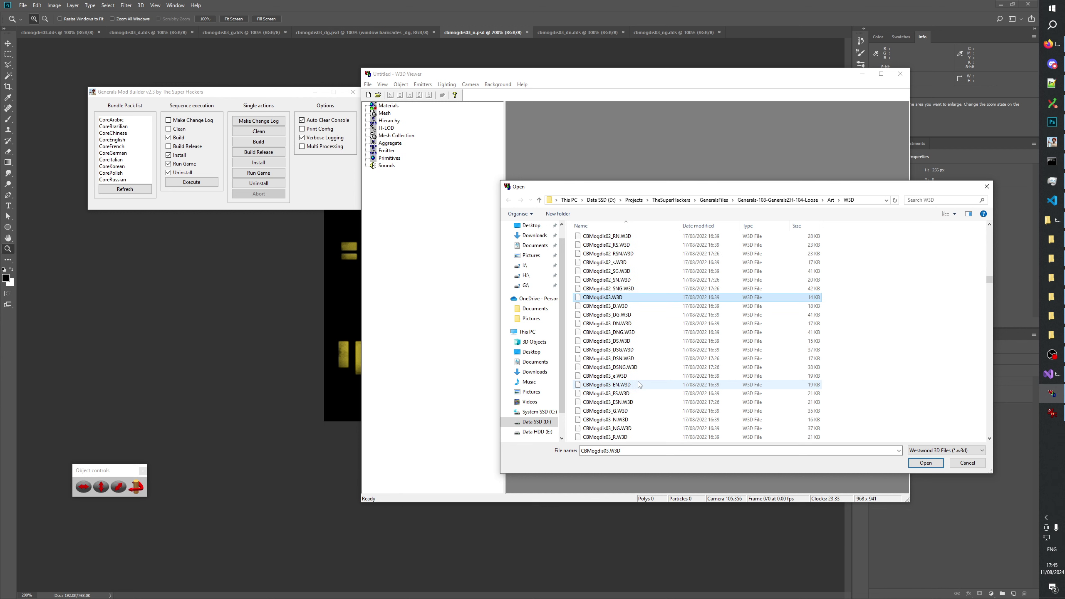
pyautogui.scroll(-3, 639, 384)
pyautogui.keyDown('shift'); pyautogui.click(619, 420); pyautogui.keyUp('shift')
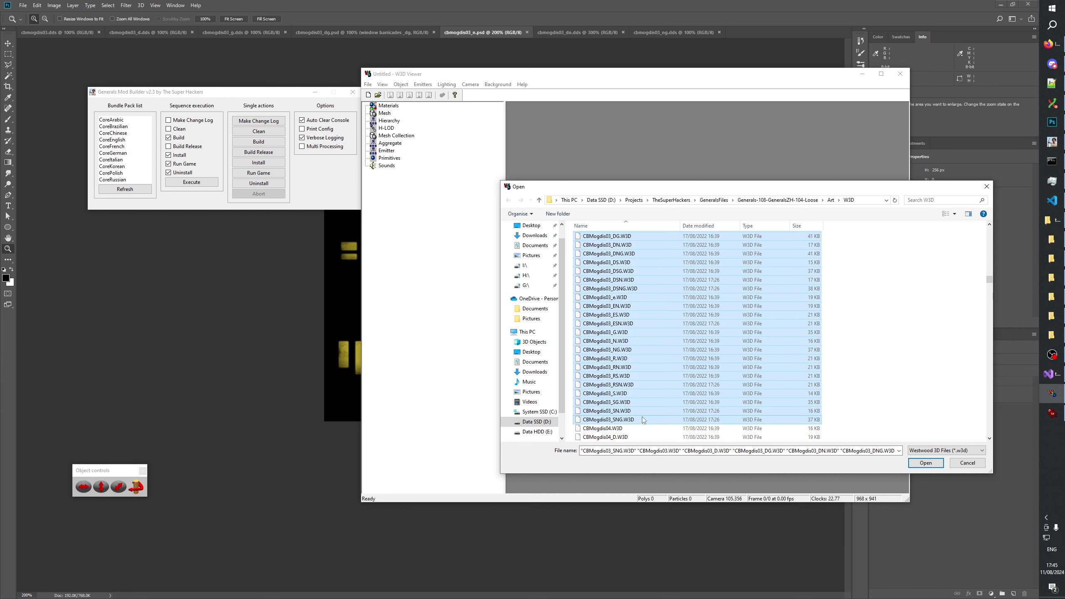
pyautogui.click(926, 463)
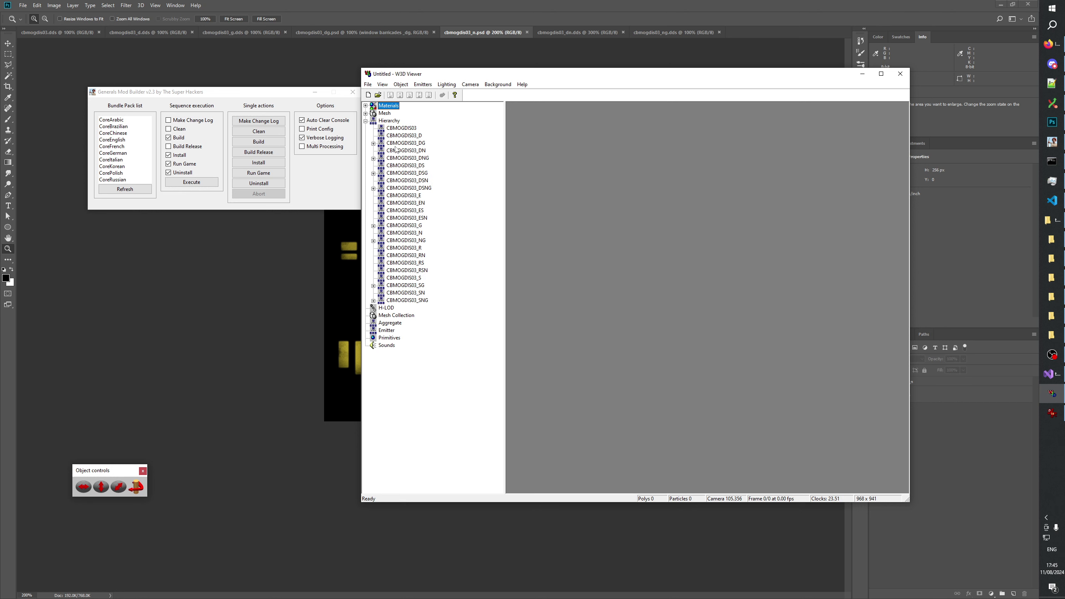
# Display the CBMOGDIS03_N model and examine its lit door and windows up close from several sides
pyautogui.click(419, 233)
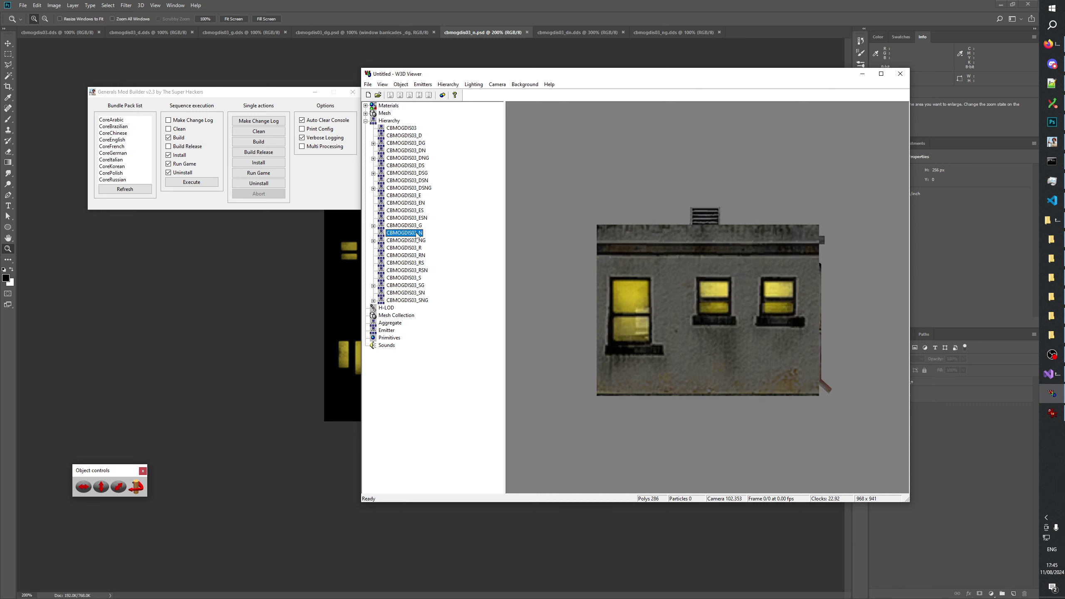
pyautogui.moveTo(672, 271); pyautogui.dragTo(724, 323)
pyautogui.moveTo(648, 321); pyautogui.dragTo(732, 363)
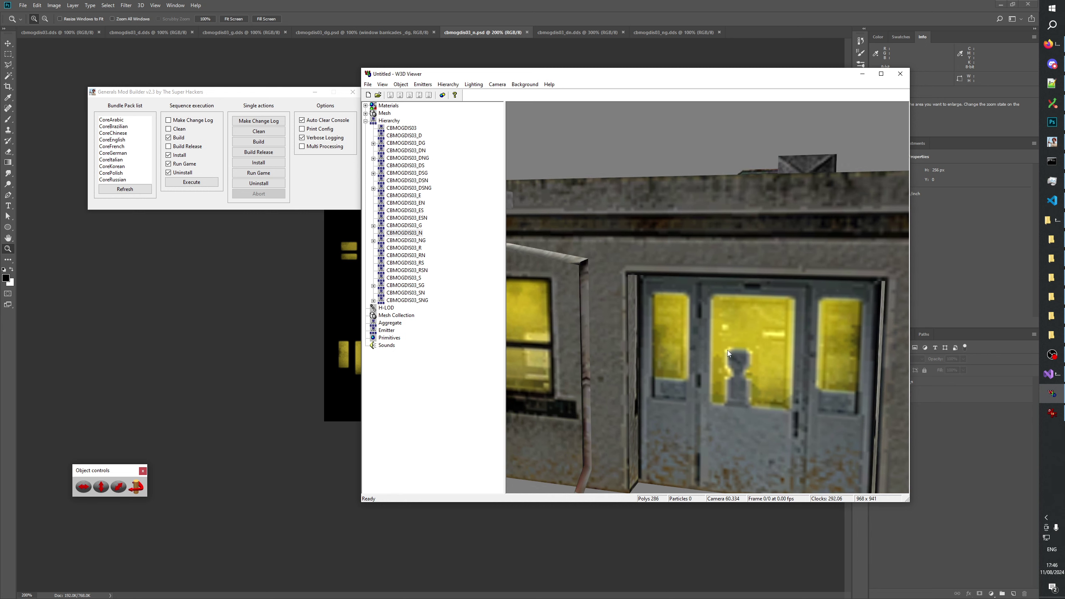
pyautogui.moveTo(708, 378); pyautogui.dragTo(648, 313)
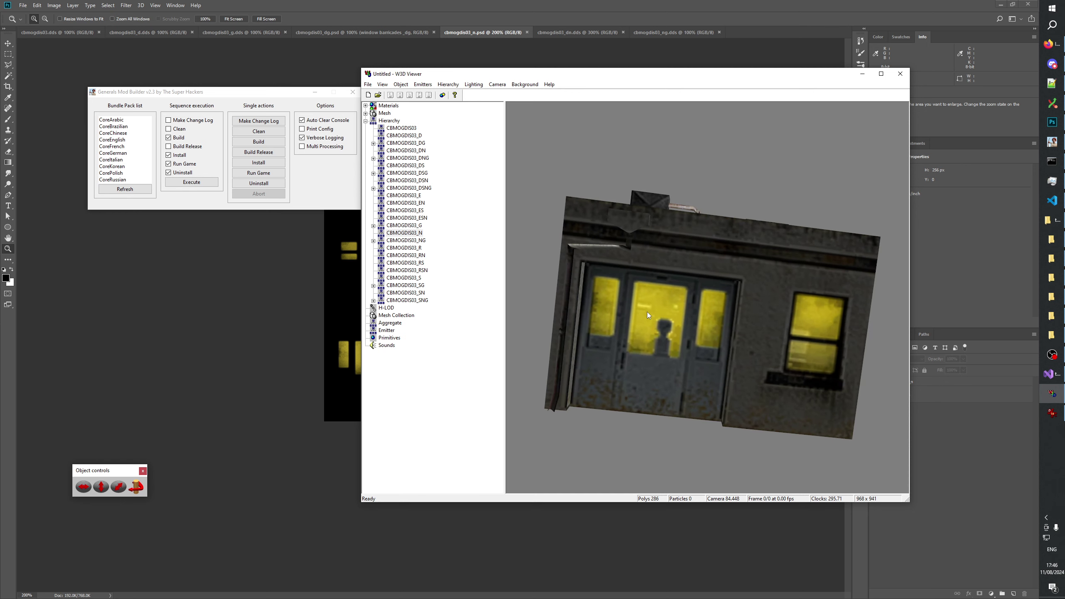
# Compare the door lights with the cbmogdis03_n.psd texture in Photoshop at 500% zoom and return to W3D Viewer
pyautogui.click(559, 4)
pyautogui.click(389, 364)
pyautogui.click(367, 394)
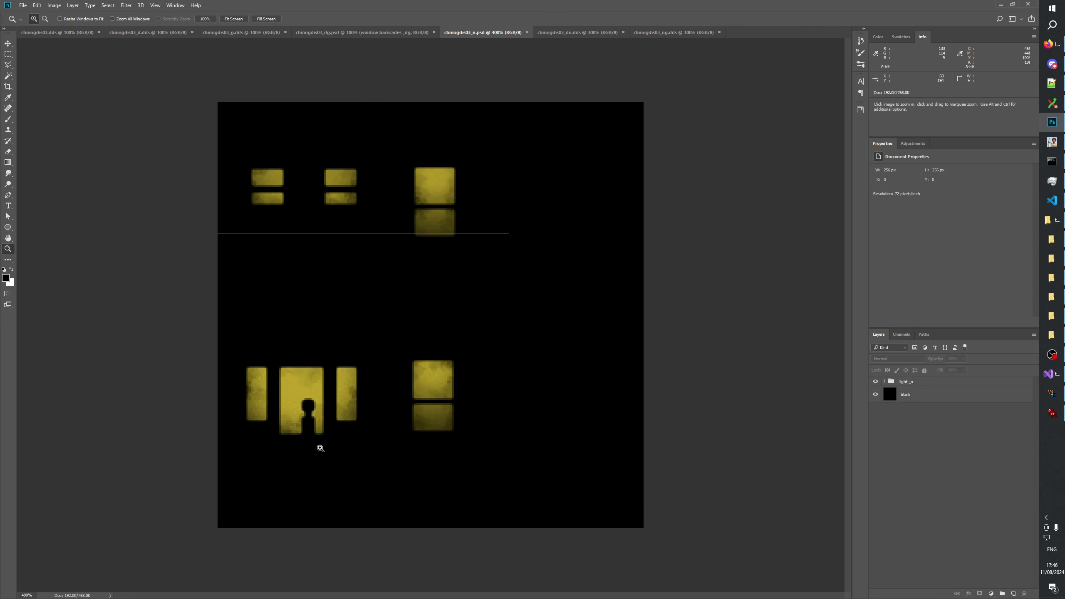
pyautogui.click(348, 421)
pyautogui.hotkey('alt', 'Tab')
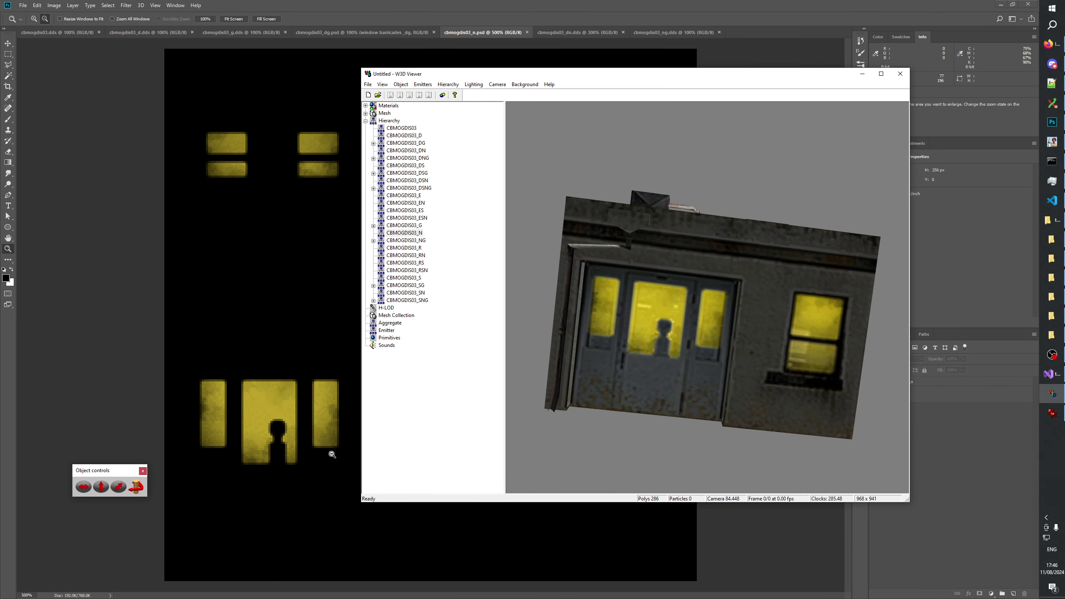
# Examine the door front with the silhouette on the night model, both close up and from a distance
pyautogui.moveTo(644, 356); pyautogui.dragTo(645, 388)
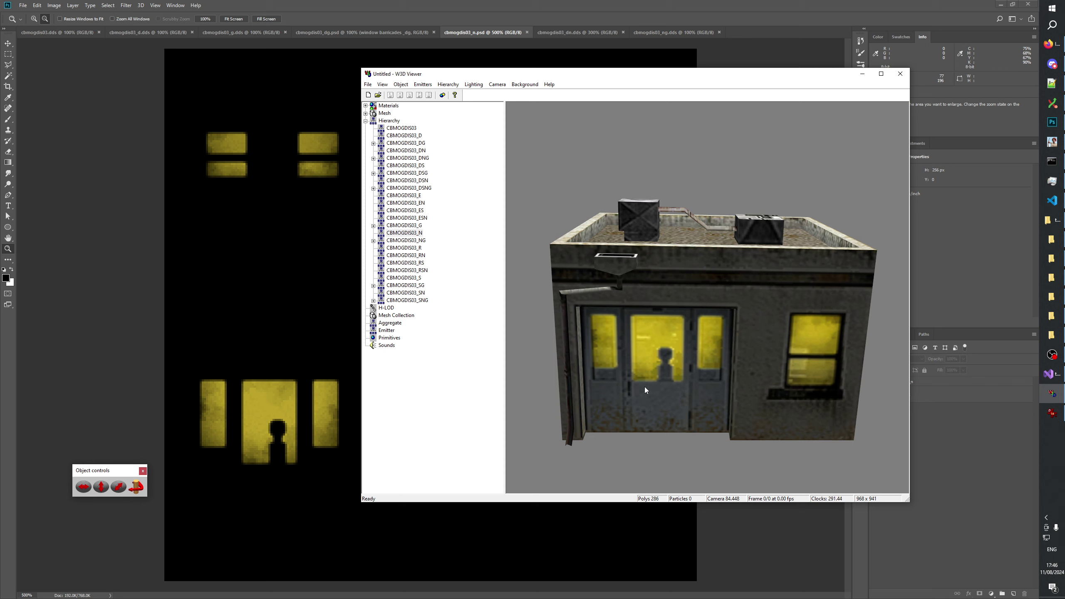
pyautogui.scroll(-5, 645, 391)
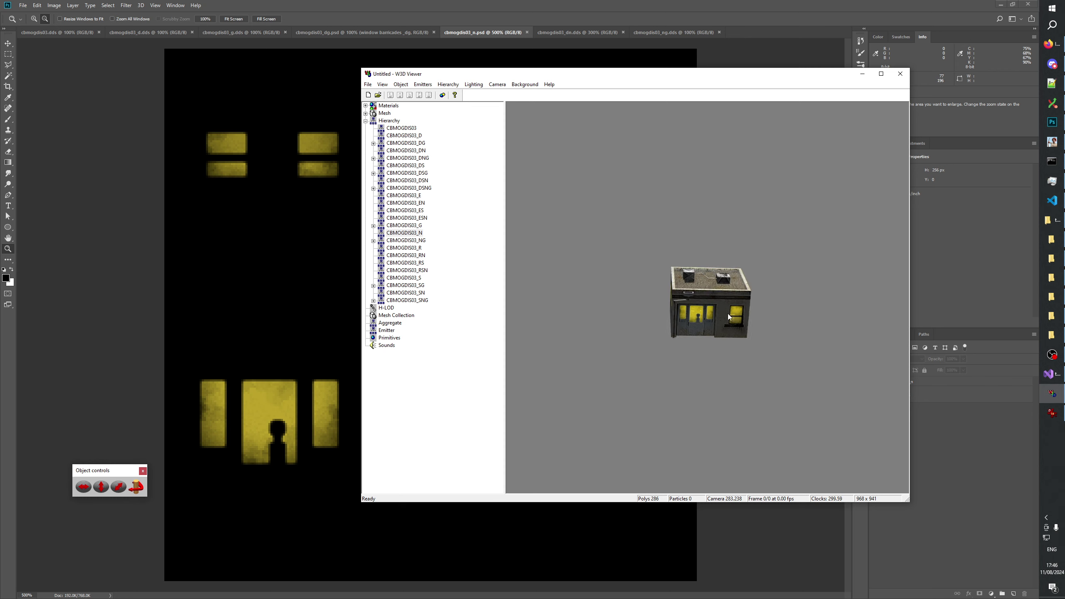
pyautogui.moveTo(729, 317); pyautogui.dragTo(725, 250)
pyautogui.scroll(5, 713, 364)
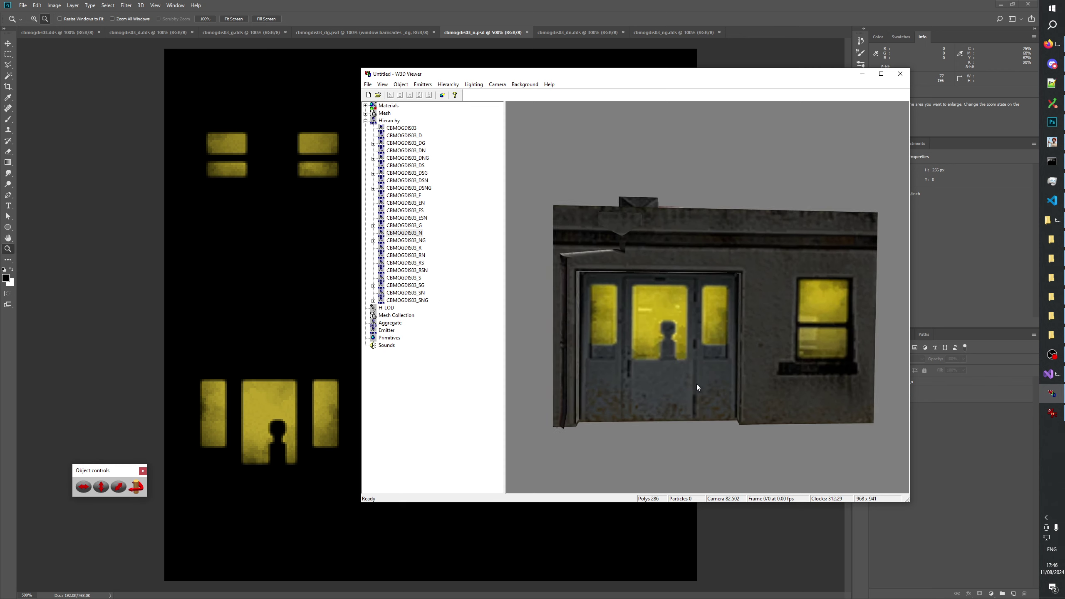
pyautogui.moveTo(696, 384); pyautogui.dragTo(746, 314)
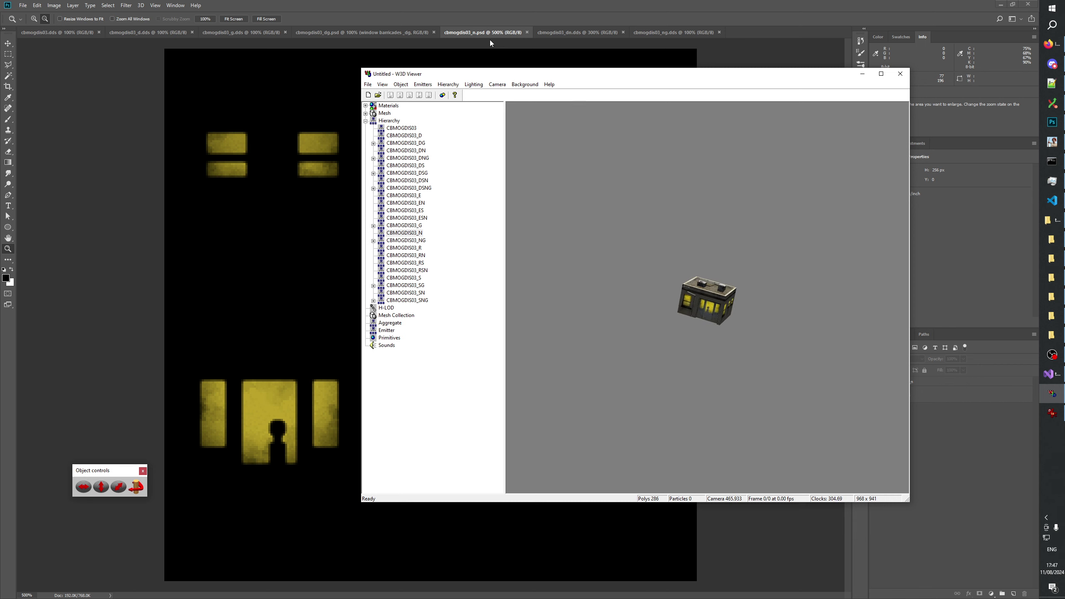
# Examine the brightness of the night model's side-wall windows from afar and close up
pyautogui.click(475, 84)
pyautogui.click(518, 176)
pyautogui.moveTo(747, 318); pyautogui.dragTo(805, 344)
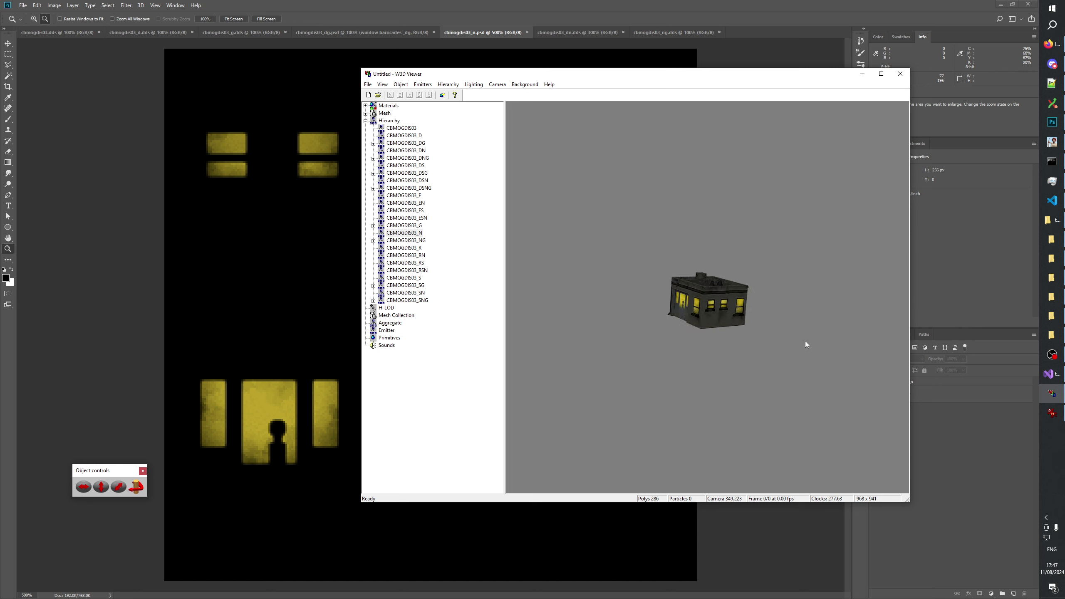
pyautogui.moveTo(730, 318); pyautogui.dragTo(682, 412)
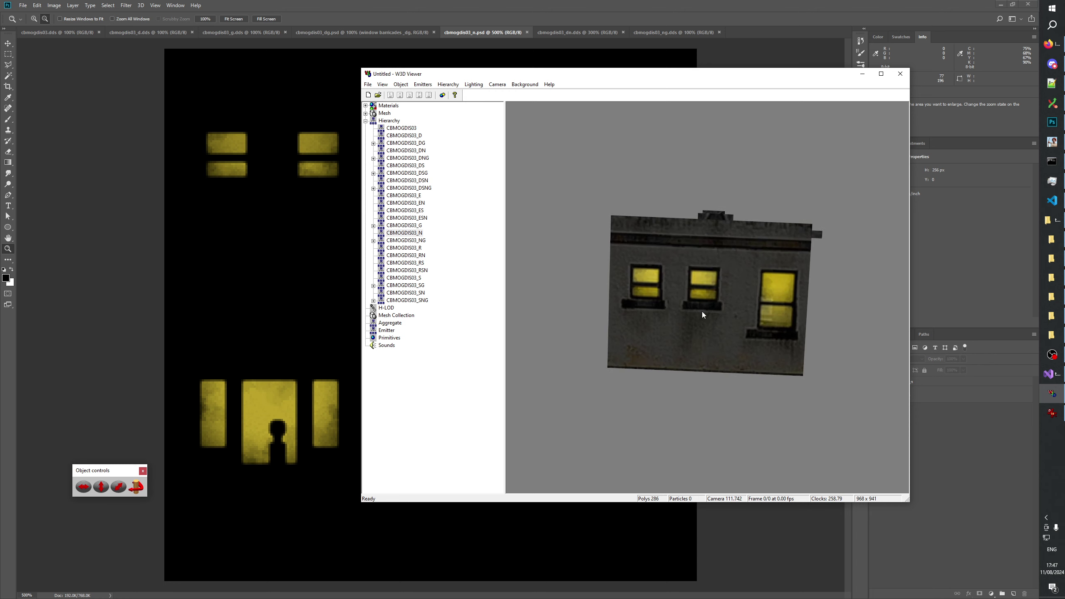
pyautogui.moveTo(703, 315); pyautogui.dragTo(679, 277)
pyautogui.moveTo(696, 332); pyautogui.dragTo(715, 319)
pyautogui.moveTo(634, 312); pyautogui.dragTo(686, 369)
# In Photoshop, raise the opacity of the darken blinds layer in the light_n group to about 39% and save the document
pyautogui.hotkey('alt', 'Tab')
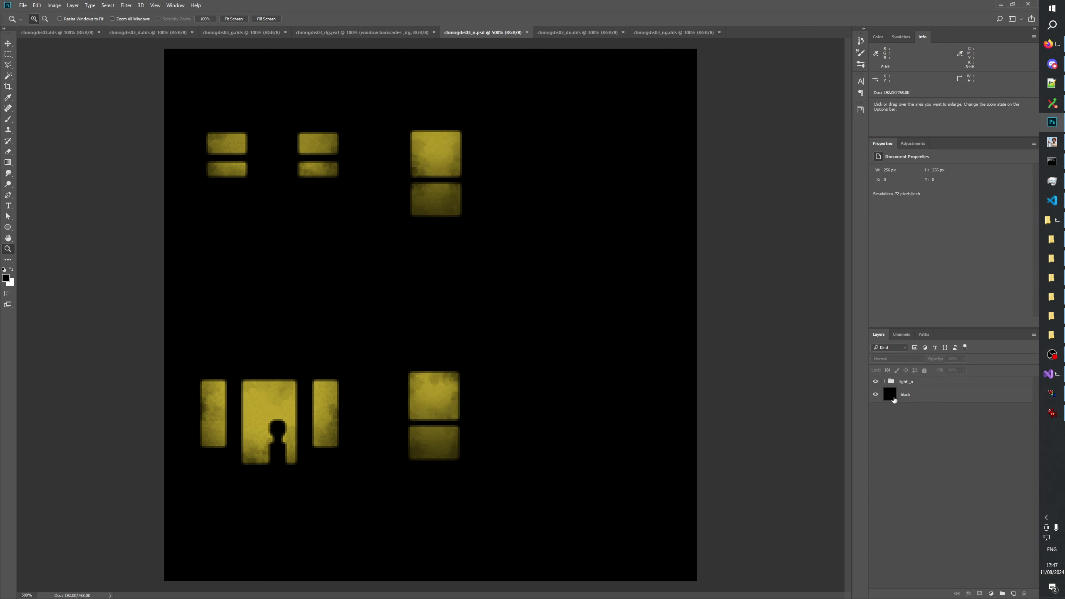
pyautogui.click(885, 382)
pyautogui.click(940, 442)
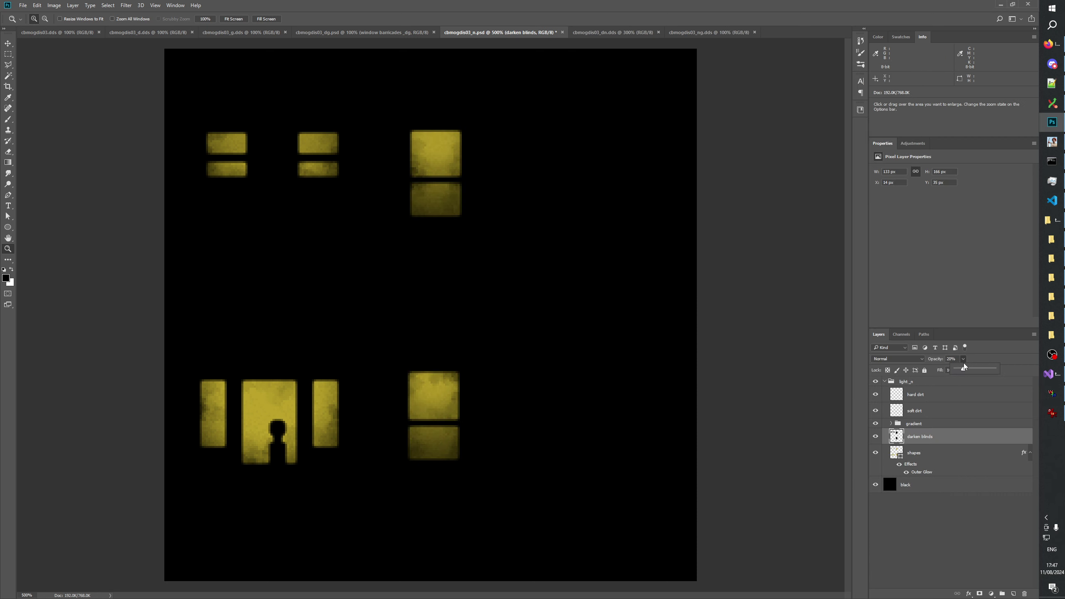
pyautogui.moveTo(963, 370); pyautogui.dragTo(970, 370)
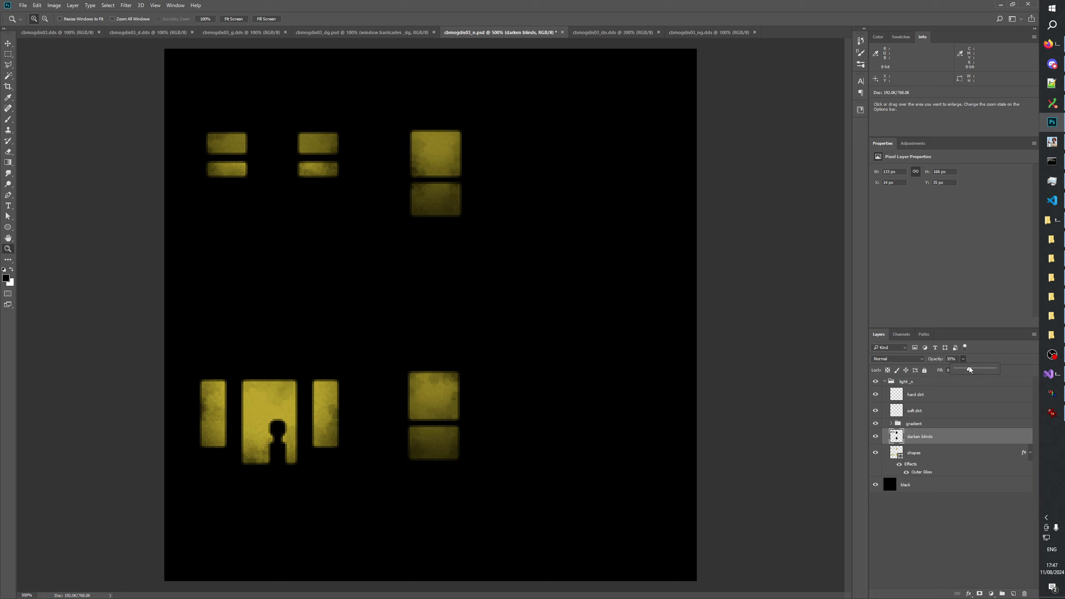
pyautogui.click(924, 541)
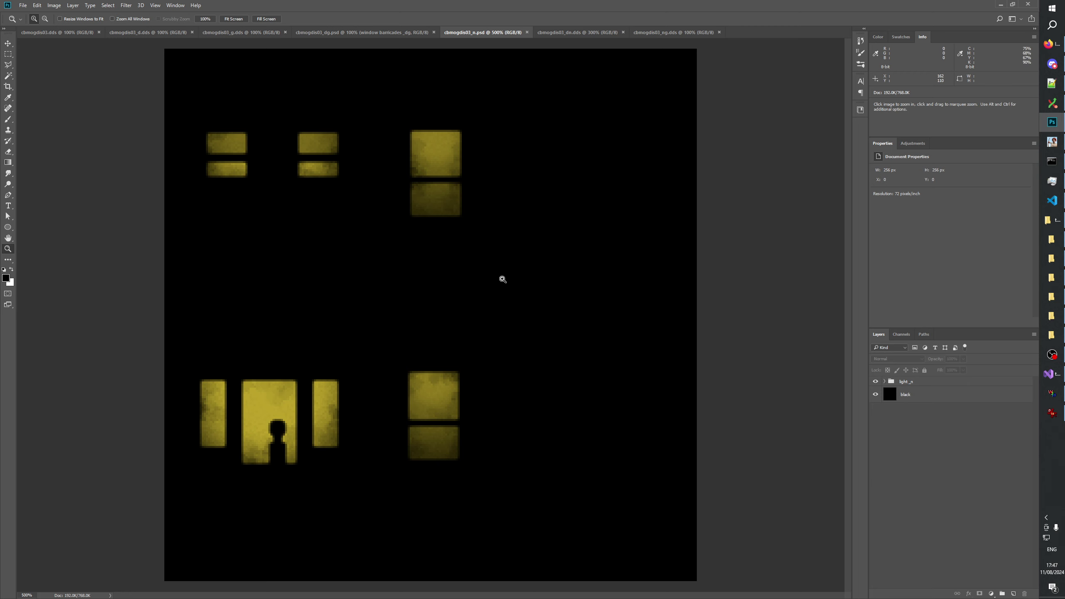
# Switch to Generals Mod Builder and run a new build of the textures
pyautogui.hotkey('alt', 'Tab')
pyautogui.moveTo(633, 299); pyautogui.dragTo(692, 345)
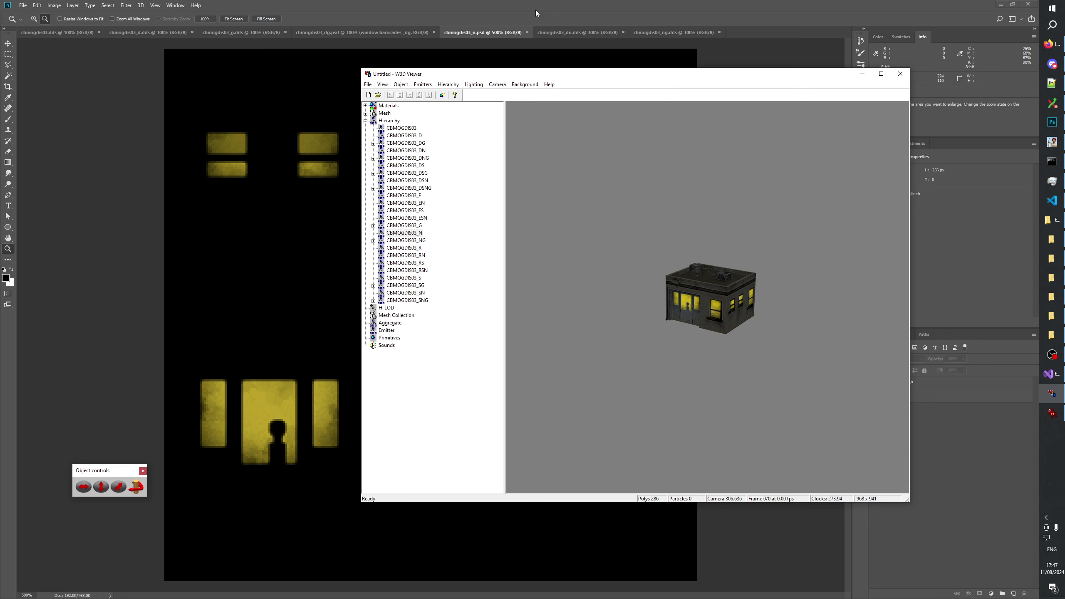
pyautogui.hotkey('alt', 'Tab')
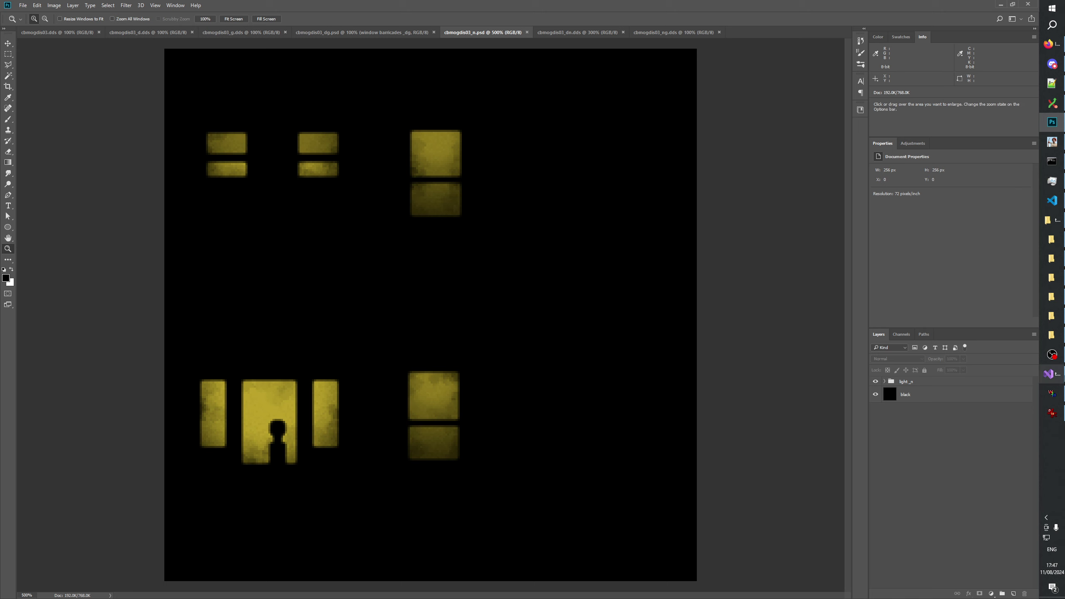
pyautogui.click(1052, 143)
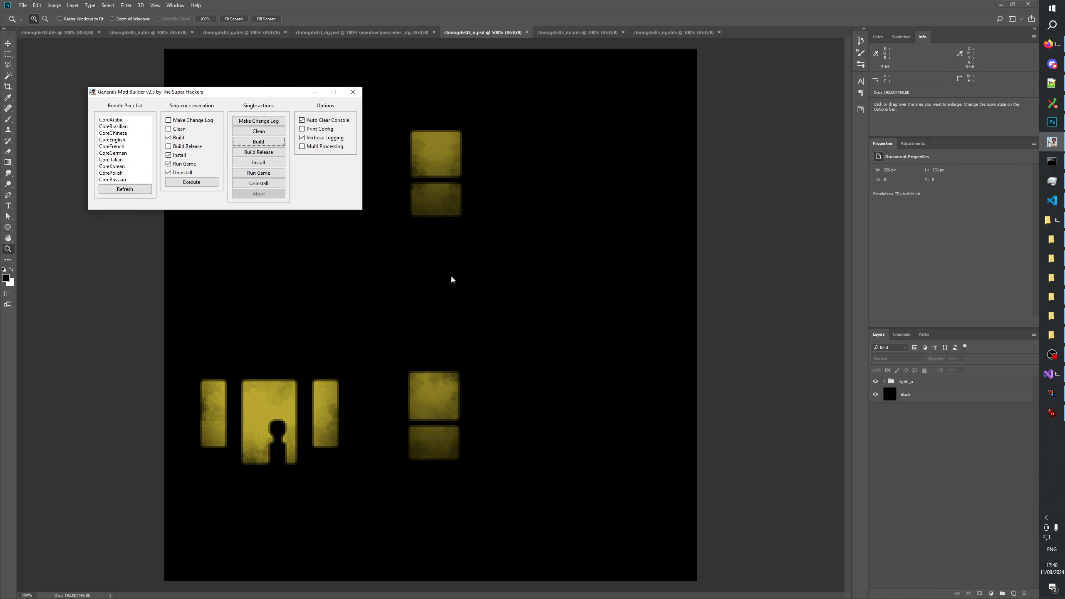
pyautogui.click(259, 145)
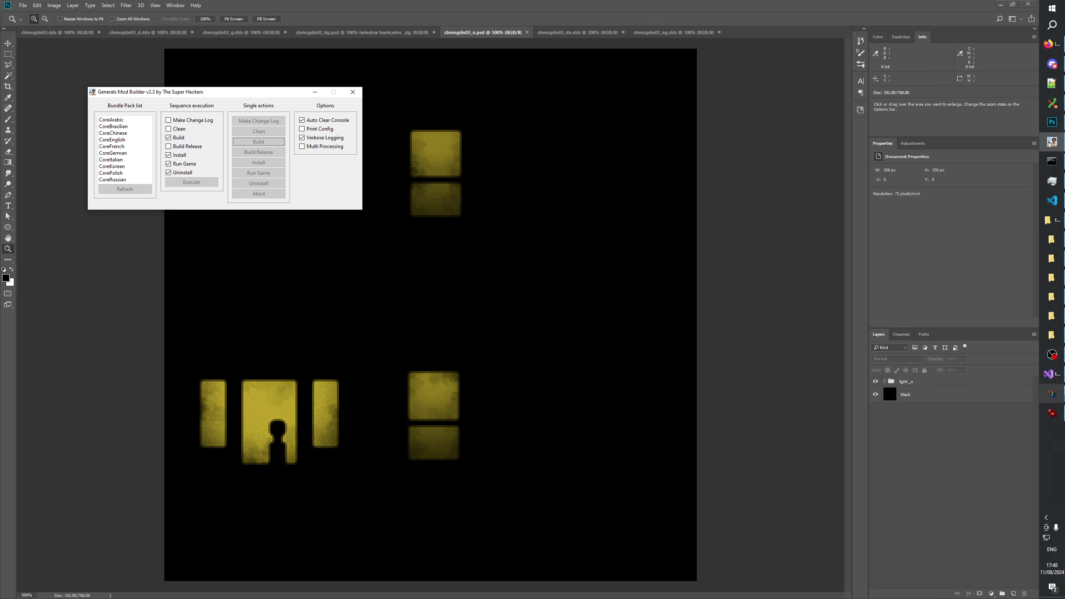
# Clear the scene in W3D Viewer, load CBMogdis03_N.W3D and display the CBMOGDIS03_N model
pyautogui.moveTo(1049, 417)
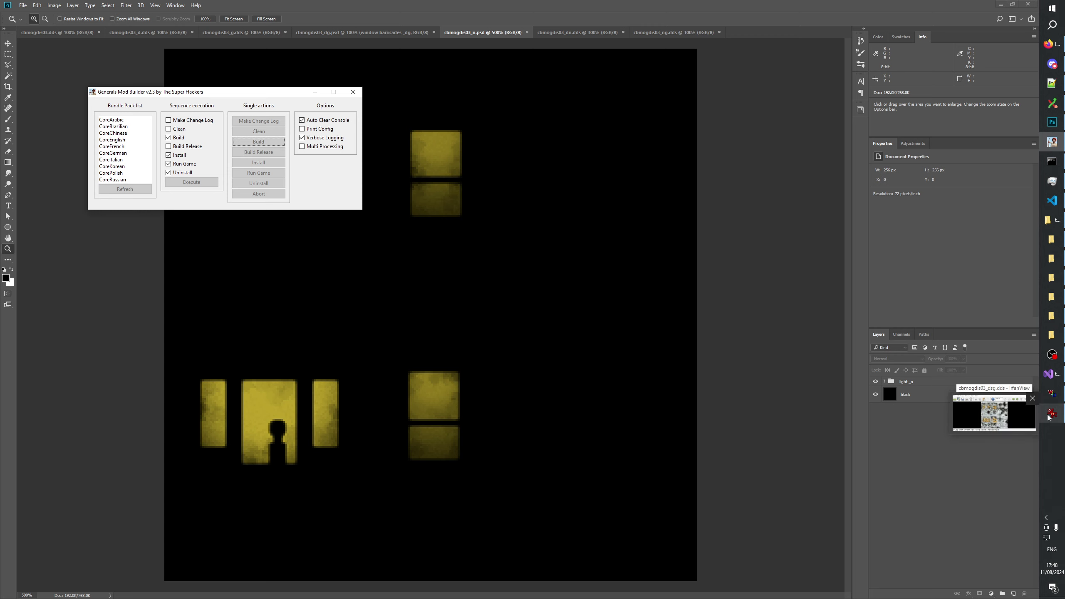
pyautogui.click(1052, 392)
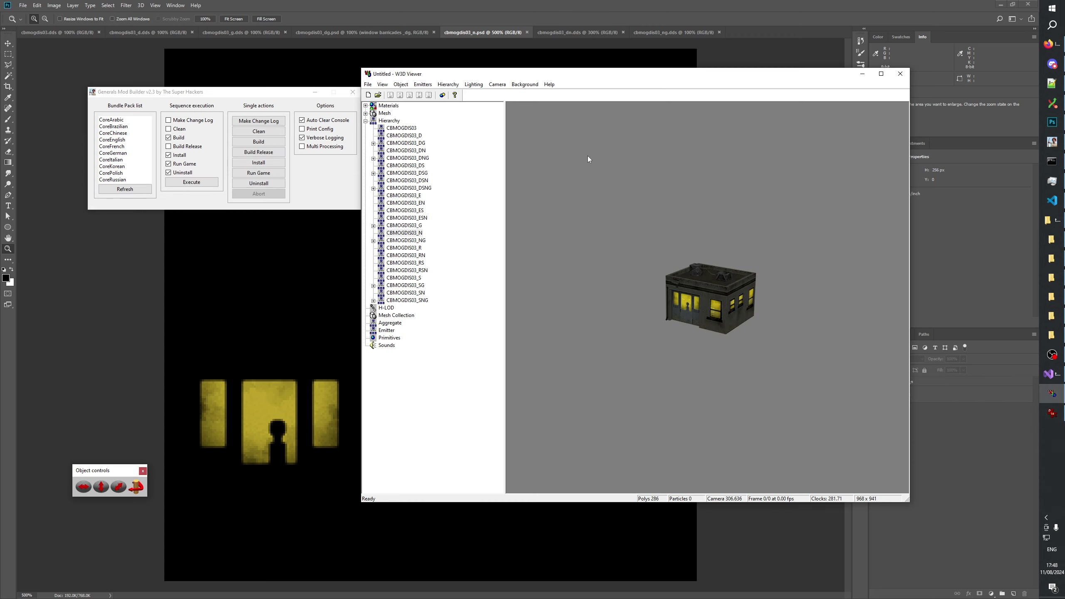
pyautogui.click(368, 96)
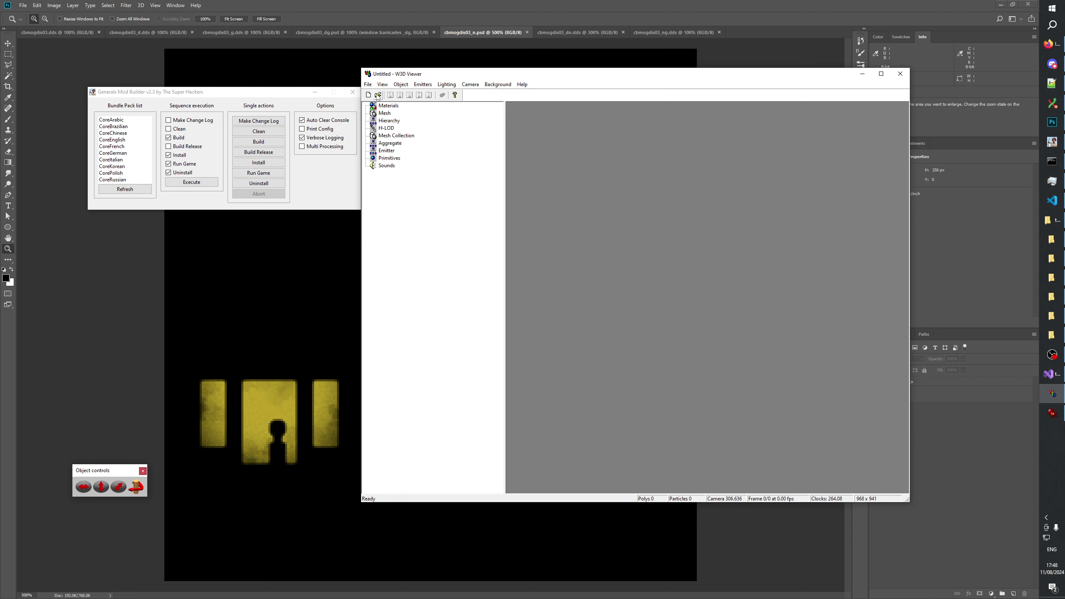
pyautogui.click(378, 95)
pyautogui.click(604, 396)
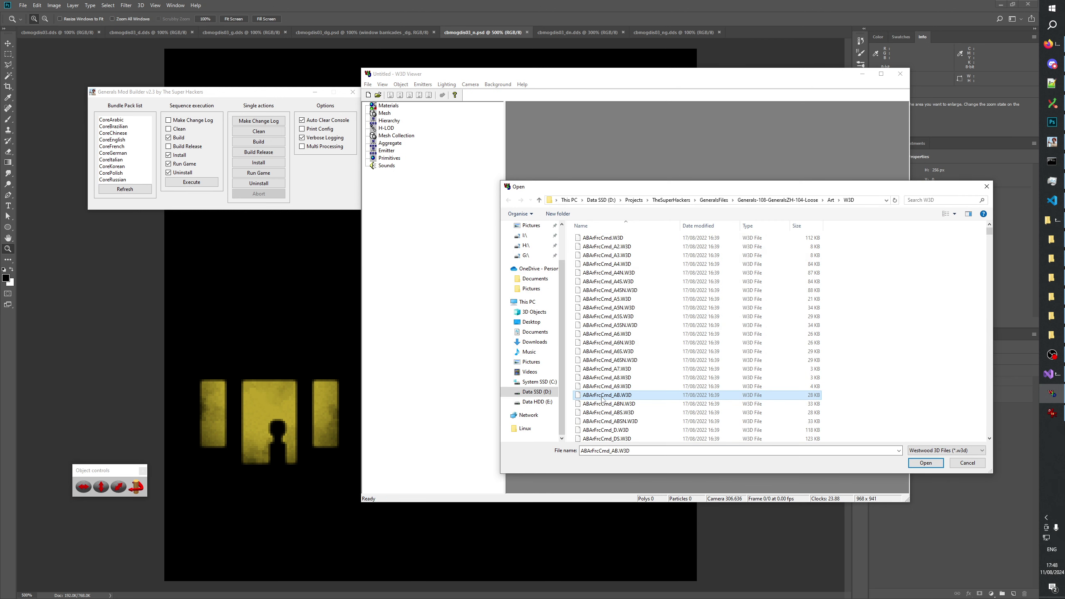
pyautogui.write('cbmogdis')
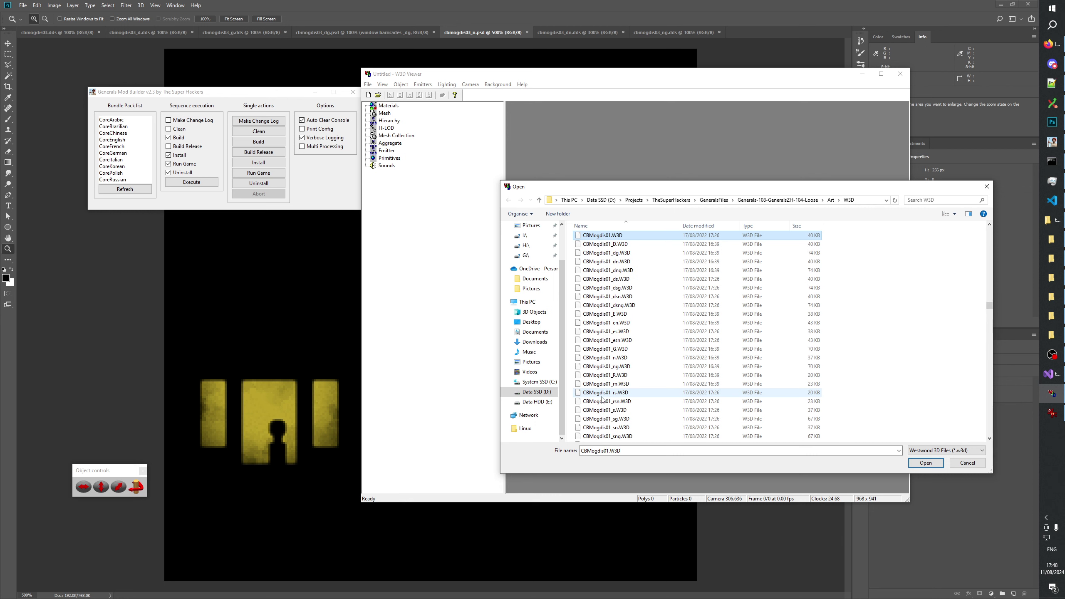
pyautogui.scroll(-15, 603, 399)
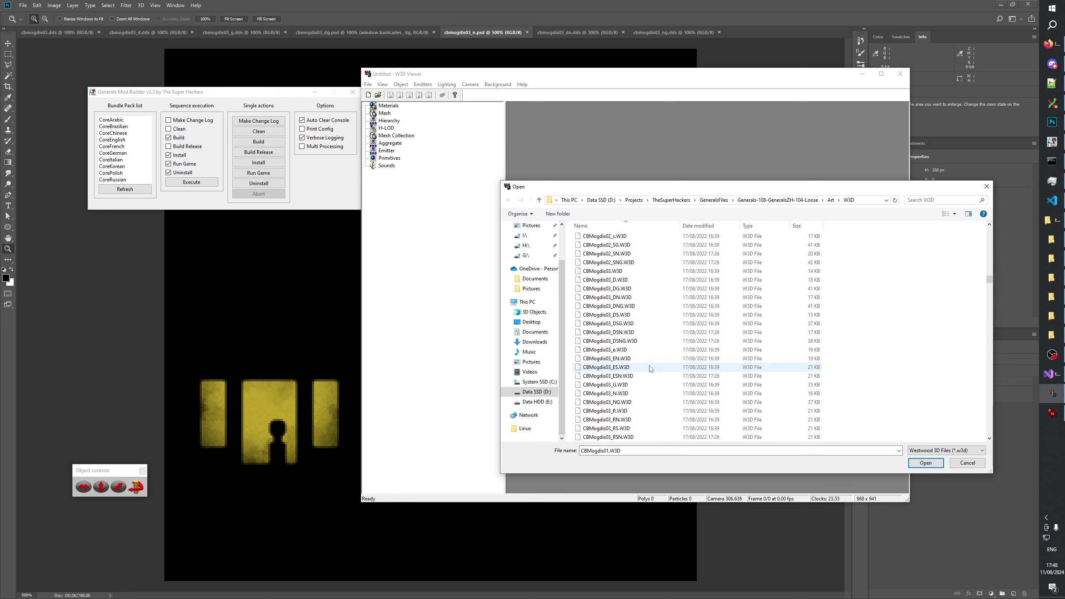
pyautogui.doubleClick(638, 402)
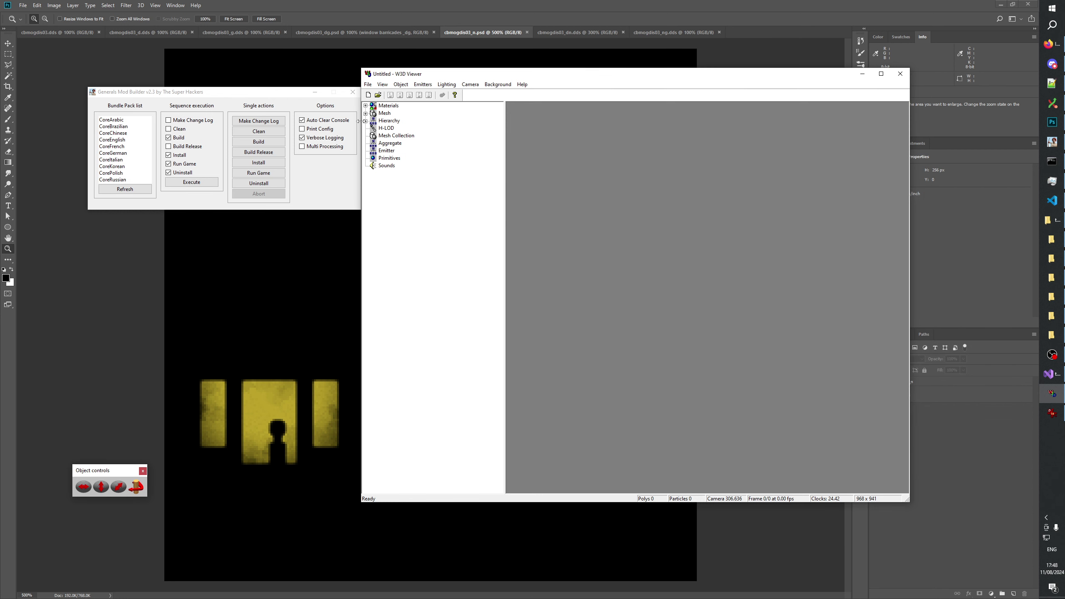
pyautogui.click(365, 120)
pyautogui.click(405, 128)
# Examine the rebuilt window lights on the night model from several sides and from a distance
pyautogui.moveTo(746, 332); pyautogui.dragTo(579, 109)
pyautogui.click(473, 85)
pyautogui.click(487, 177)
pyautogui.moveTo(749, 325); pyautogui.dragTo(617, 327)
pyautogui.scroll(-5, 617, 327)
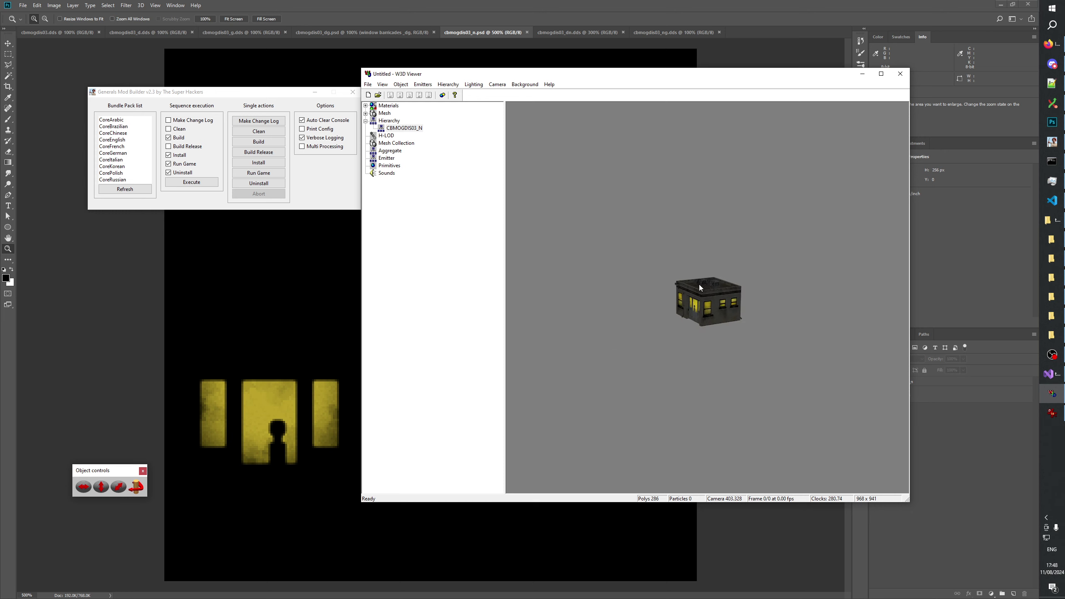
pyautogui.moveTo(691, 290); pyautogui.dragTo(789, 326)
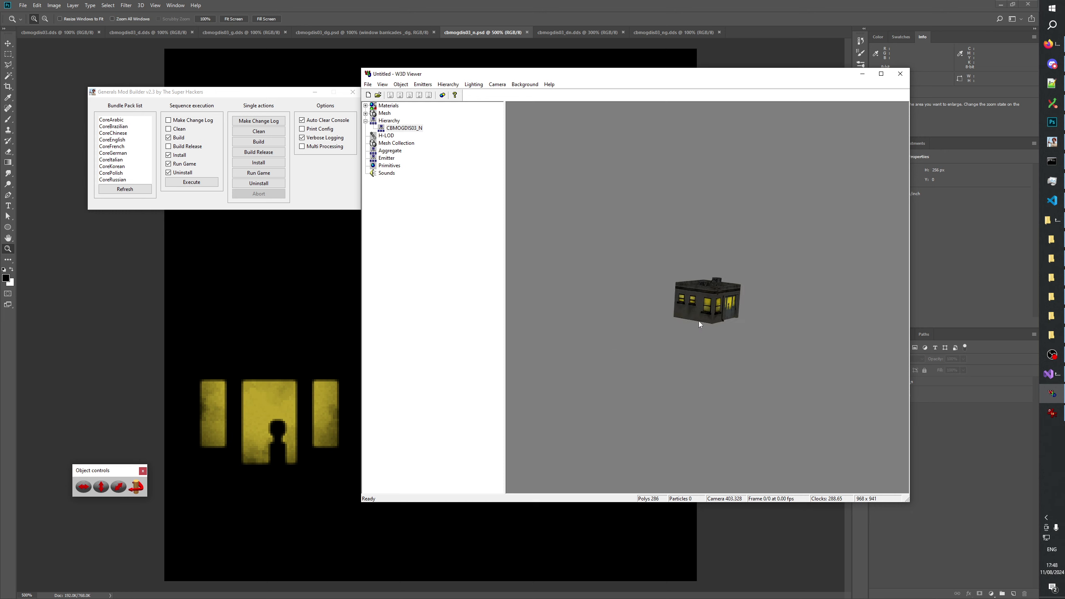
# Examine the lit windows and doorway of the CBMOGDIS03_N building model from several angles and distances
pyautogui.moveTo(700, 325)
pyautogui.mouseDown()
pyautogui.moveTo(768, 323)
pyautogui.moveTo(710, 314)
pyautogui.mouseUp()
pyautogui.scroll(-5, 709, 314)
pyautogui.moveTo(702, 241); pyautogui.dragTo(697, 325)
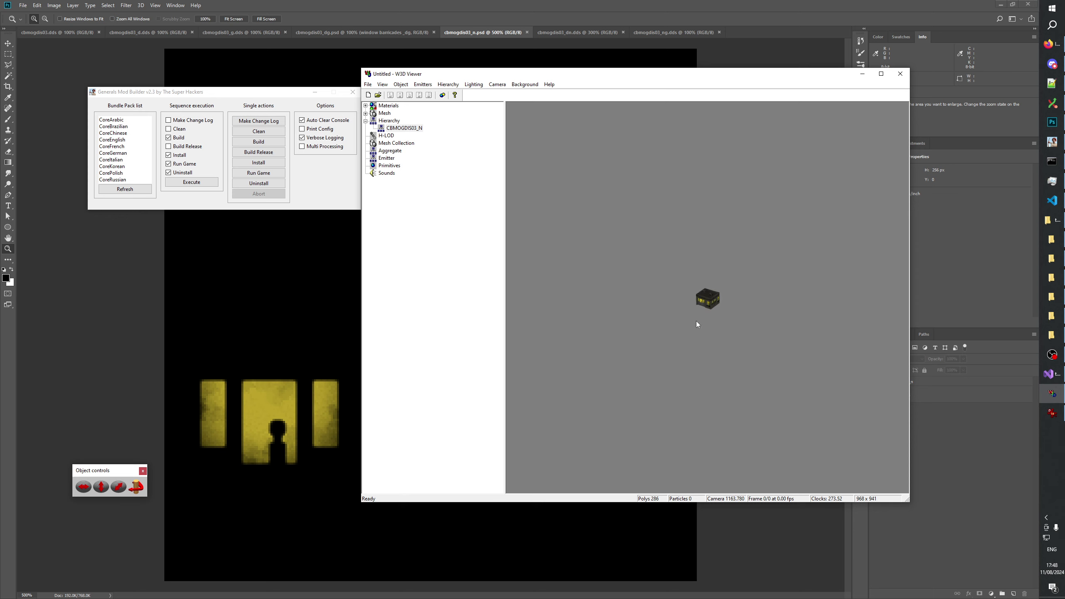
pyautogui.scroll(3, 676, 295)
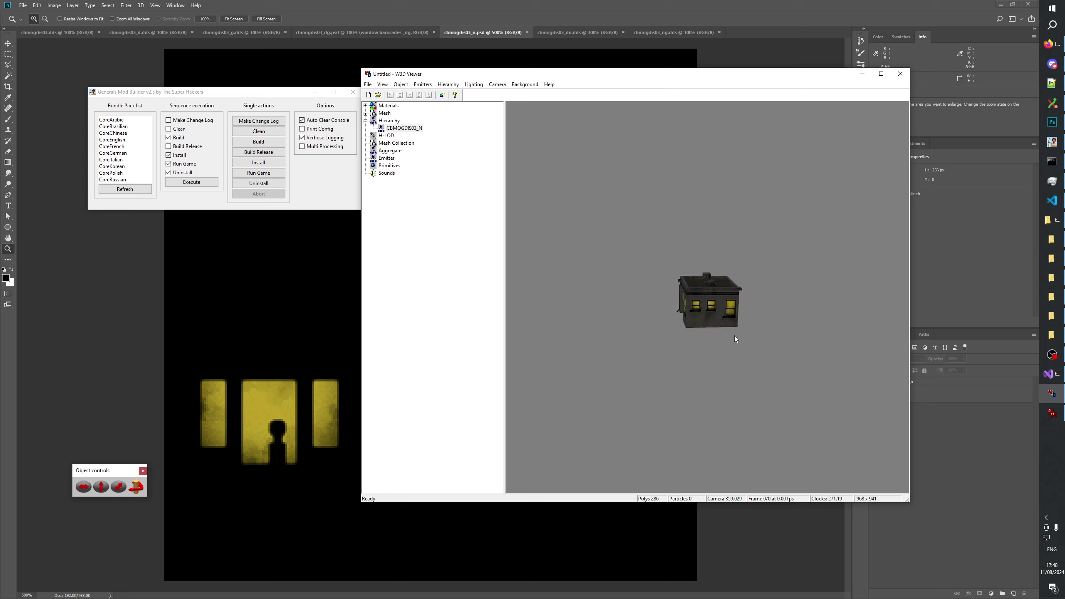
pyautogui.moveTo(731, 328); pyautogui.dragTo(715, 432)
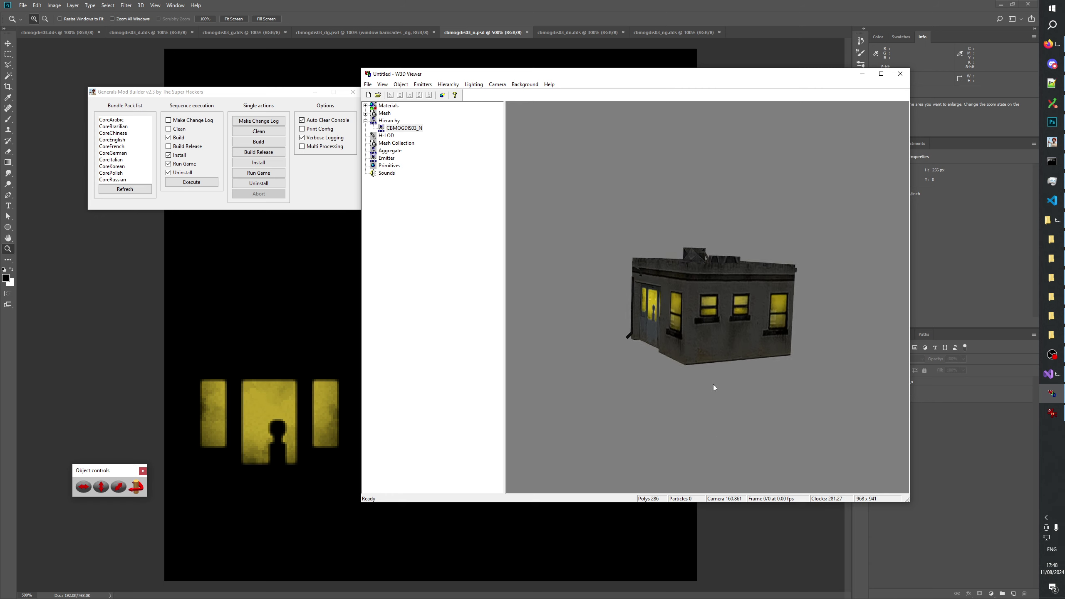
pyautogui.moveTo(697, 370); pyautogui.dragTo(699, 345)
pyautogui.scroll(-5, 697, 319)
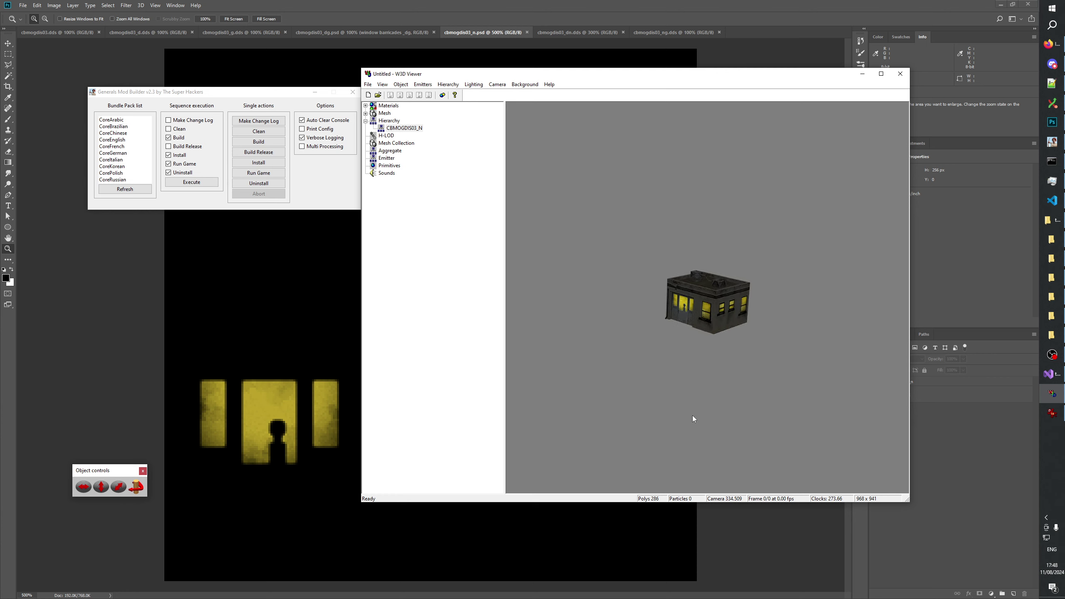
pyautogui.moveTo(704, 328); pyautogui.dragTo(722, 202)
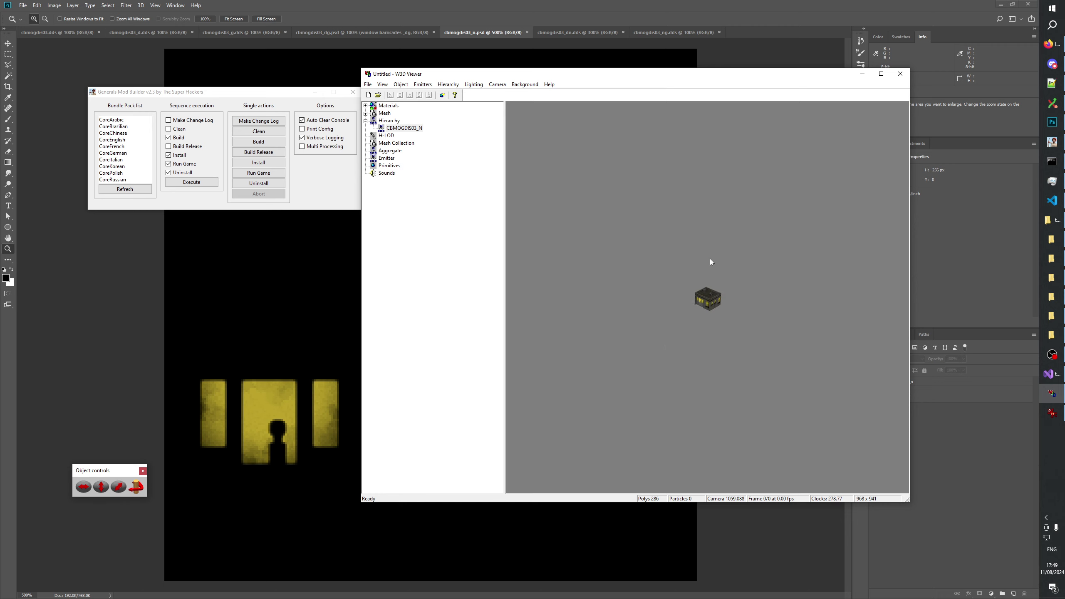
pyautogui.moveTo(711, 260); pyautogui.dragTo(711, 250)
pyautogui.moveTo(717, 305); pyautogui.dragTo(690, 413)
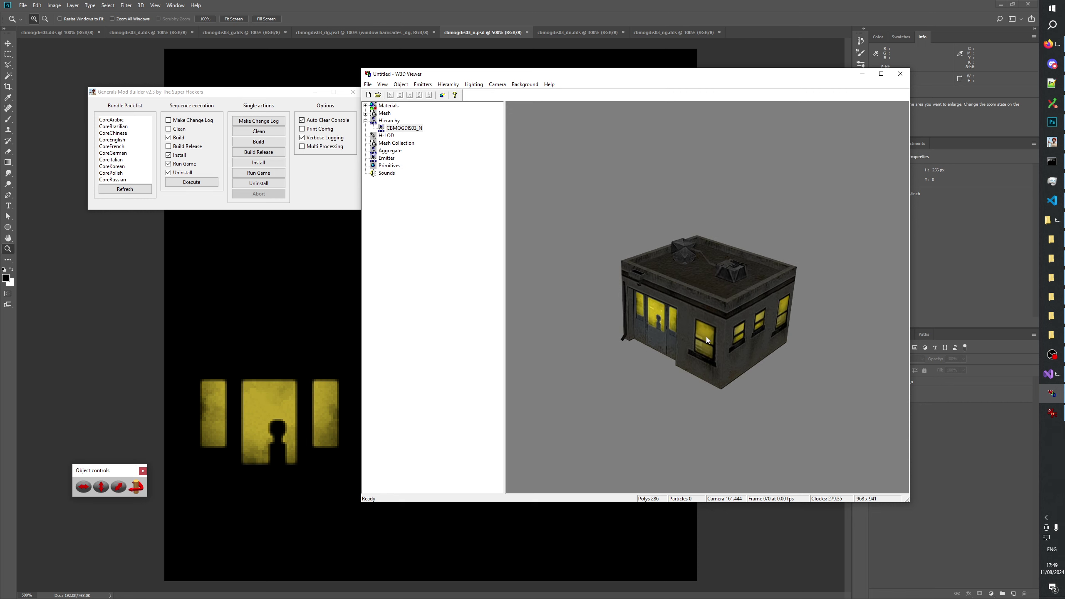
pyautogui.hotkey('alt', 'Tab')
pyautogui.hotkey('alt', 'Tab')
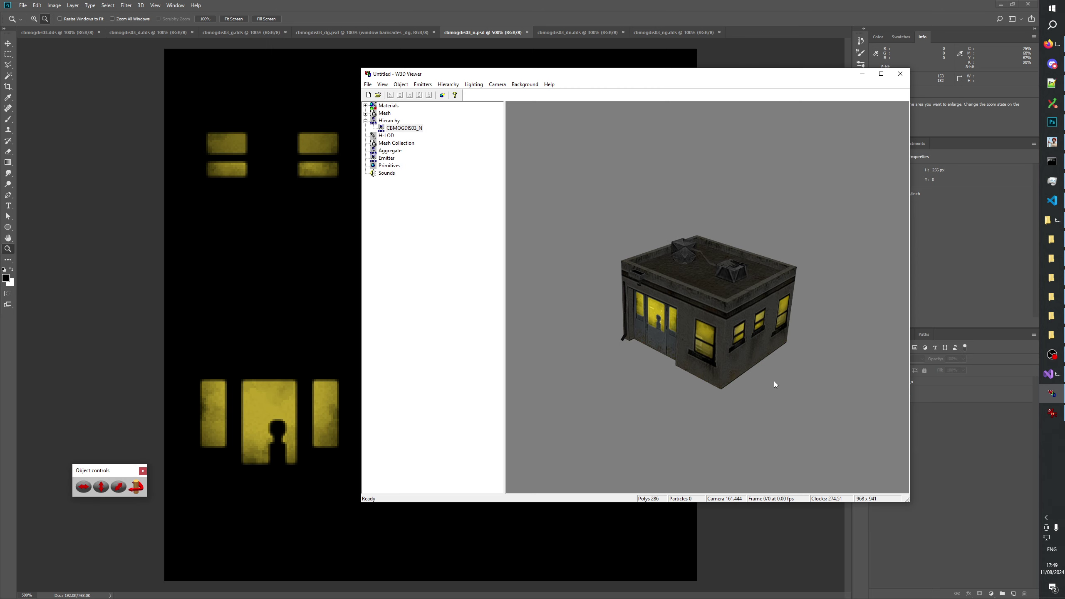
pyautogui.moveTo(699, 389); pyautogui.dragTo(716, 423)
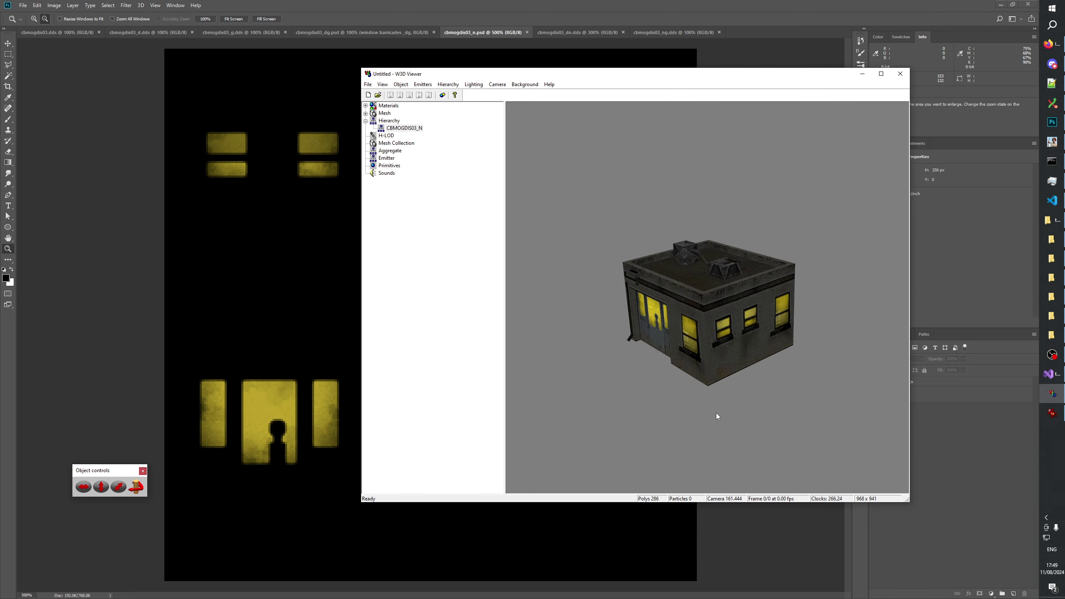
# Set the darken blinds layer in the light_n group to 30% opacity and save cbmogdis03_n.psd
pyautogui.hotkey('alt', 'Tab')
pyautogui.click(884, 381)
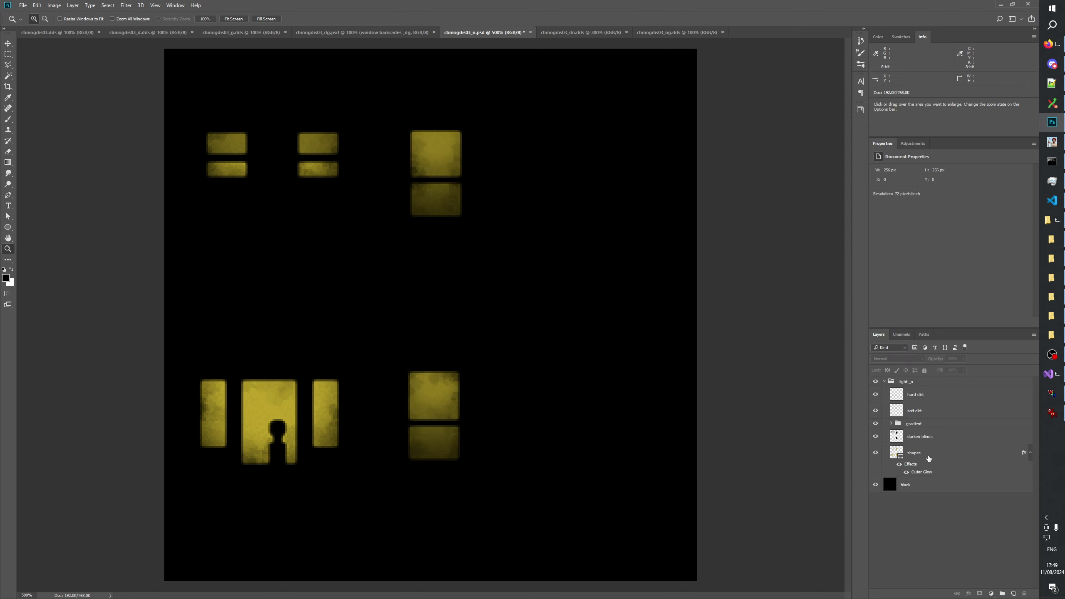
pyautogui.click(918, 438)
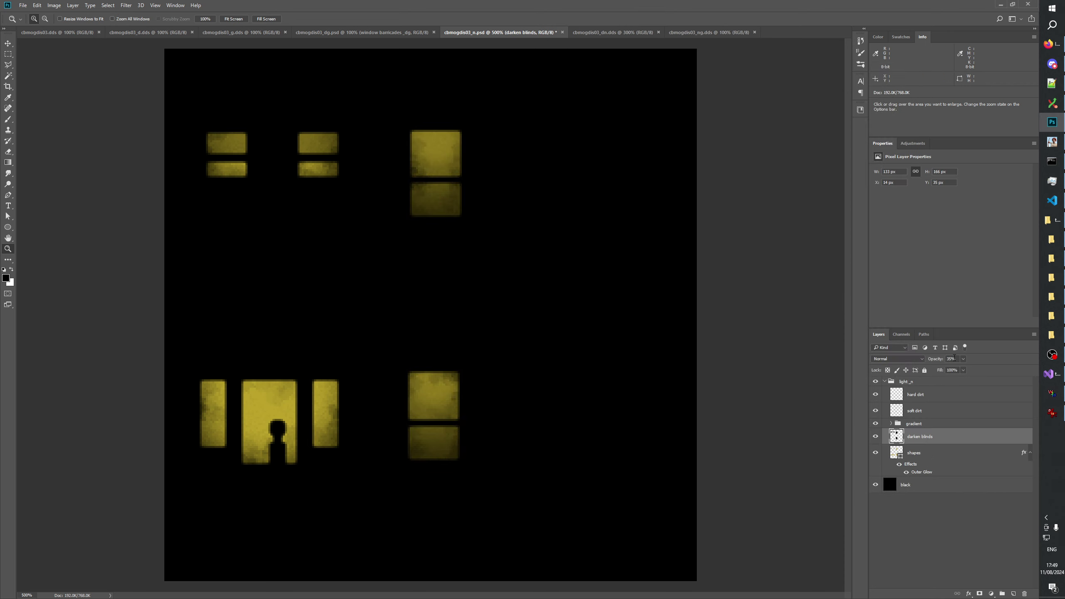
pyautogui.press('3')
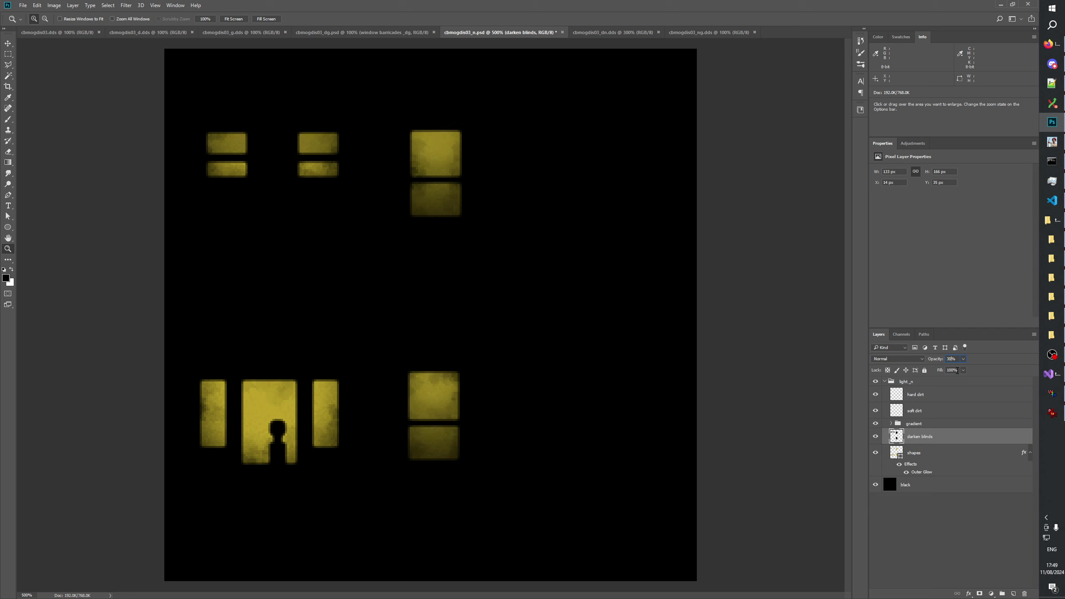
pyautogui.click(983, 542)
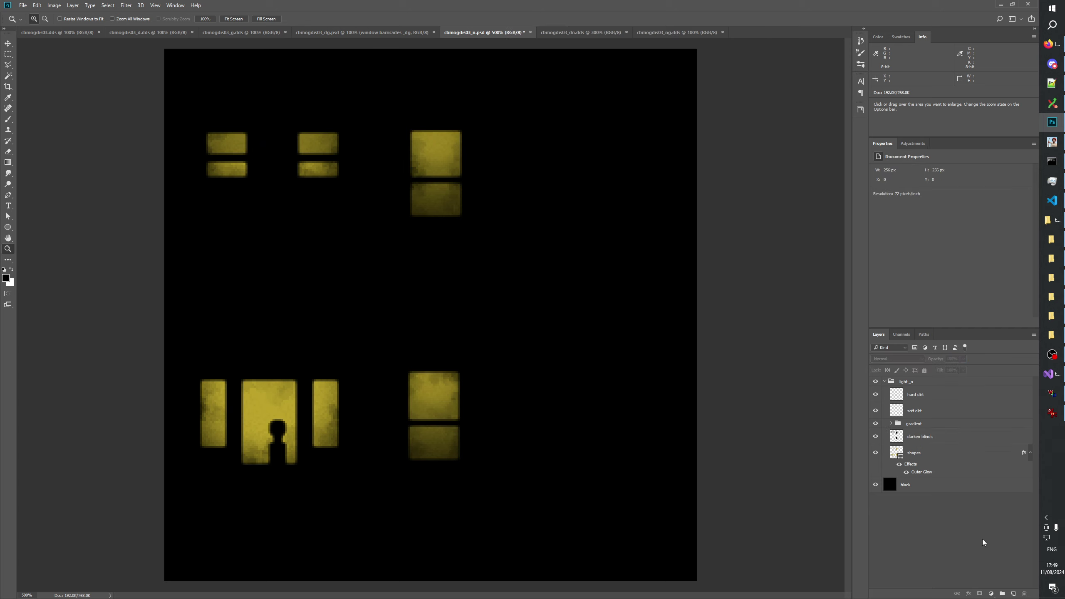
pyautogui.click(884, 385)
pyautogui.hotkey('ctrl', 's')
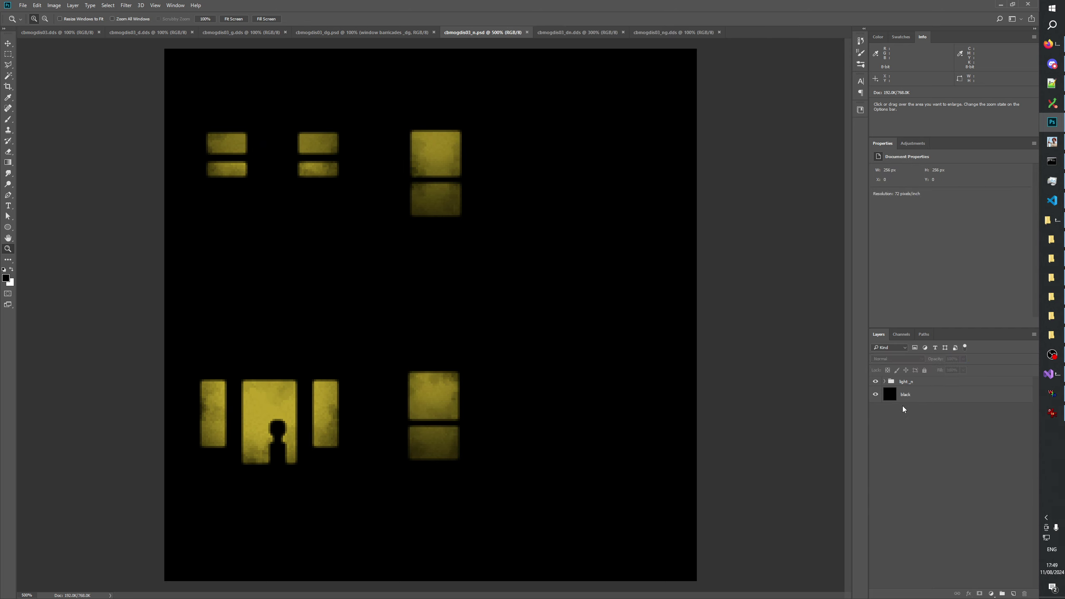
# Compare the cbmogdis03_dn.dds night texture with the intact cbmogdis03.dds and damaged cbmogdis03_d.dds textures
pyautogui.click(555, 33)
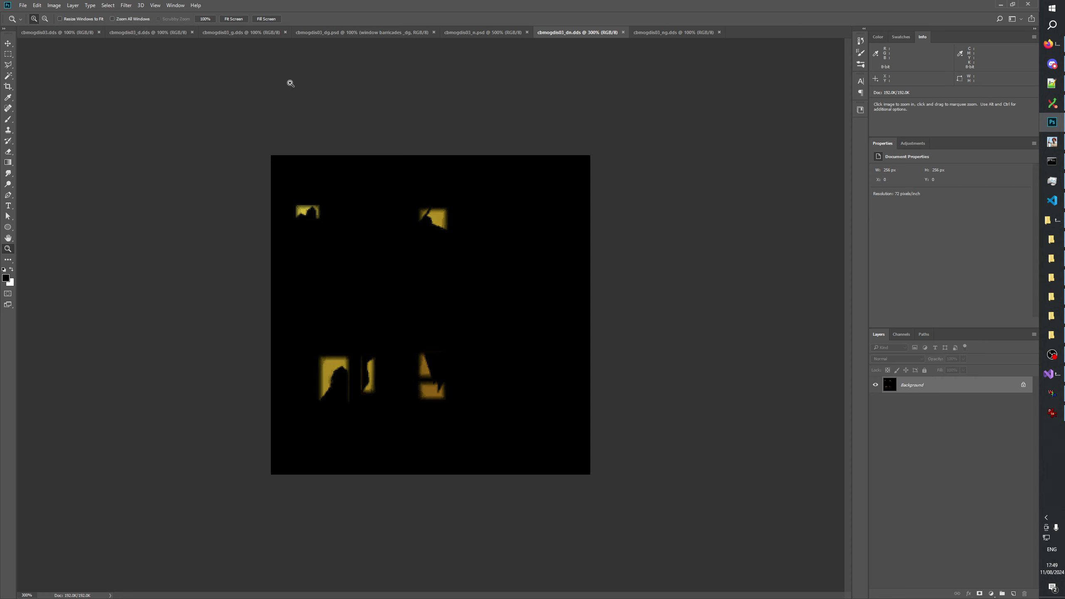
pyautogui.click(69, 32)
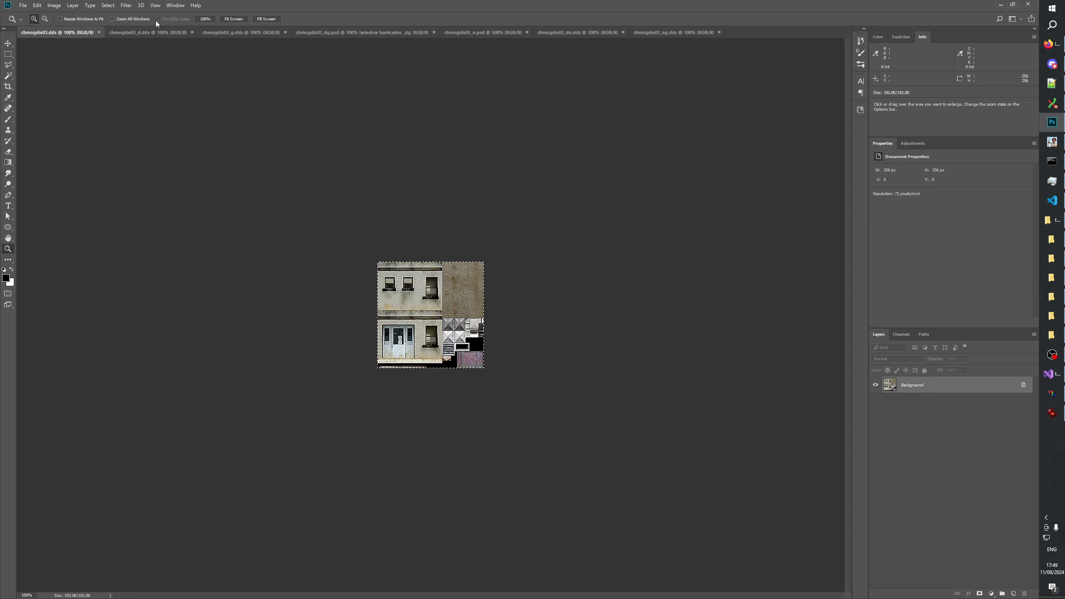
pyautogui.click(148, 32)
pyautogui.click(442, 364)
pyautogui.click(442, 365)
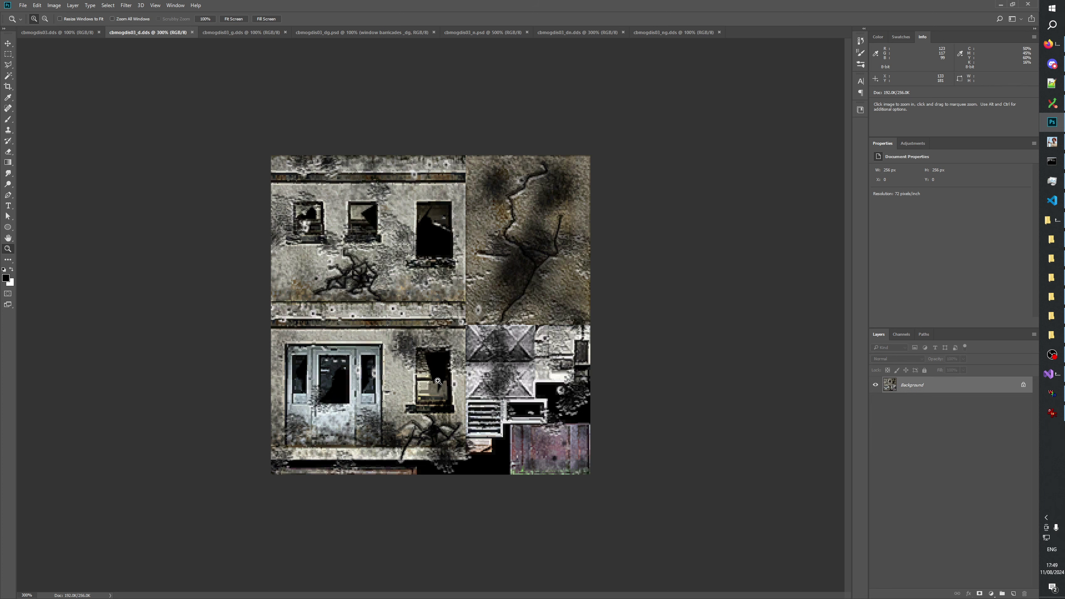
# Inspect the night building's front and side windows from different angles in W3D Viewer
pyautogui.hotkey('alt', 'Tab')
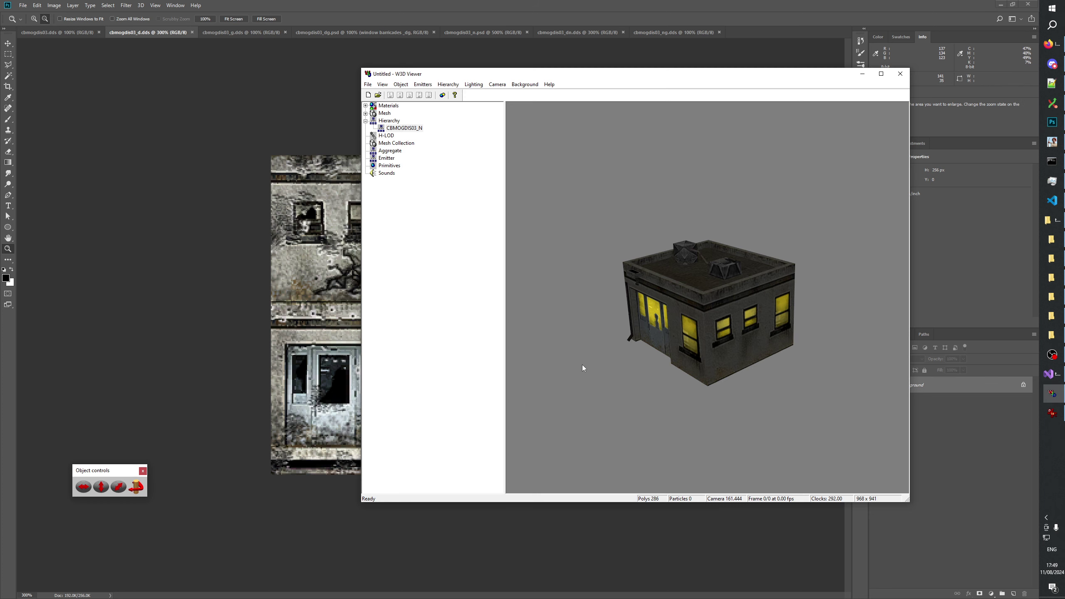
pyautogui.moveTo(724, 350); pyautogui.dragTo(673, 330)
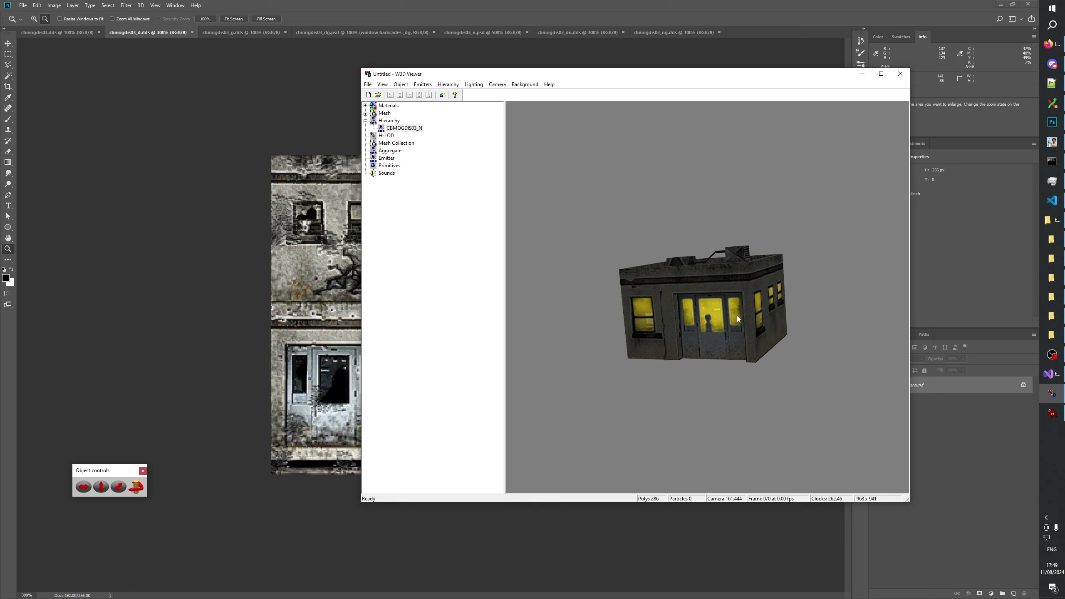
pyautogui.moveTo(739, 319); pyautogui.dragTo(590, 326)
pyautogui.moveTo(739, 317); pyautogui.dragTo(577, 312)
pyautogui.moveTo(660, 306); pyautogui.dragTo(725, 345)
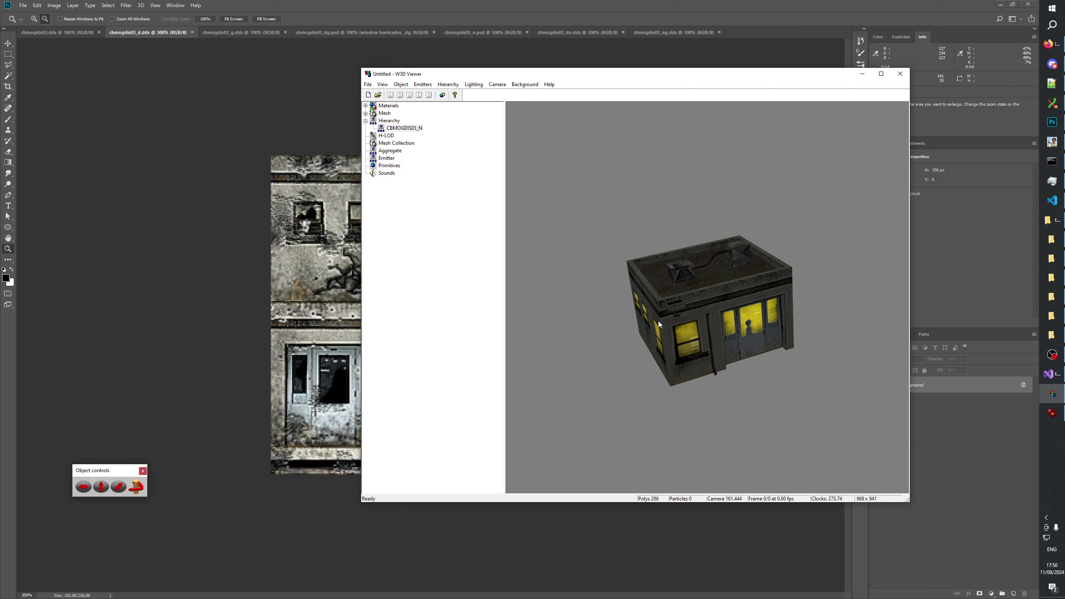
pyautogui.moveTo(658, 322); pyautogui.dragTo(788, 312)
pyautogui.moveTo(670, 311); pyautogui.dragTo(642, 305)
# Switch back to Photoshop and copy the whole canvas of cbmogdis03_n.psd with all layers merged
pyautogui.click(512, 3)
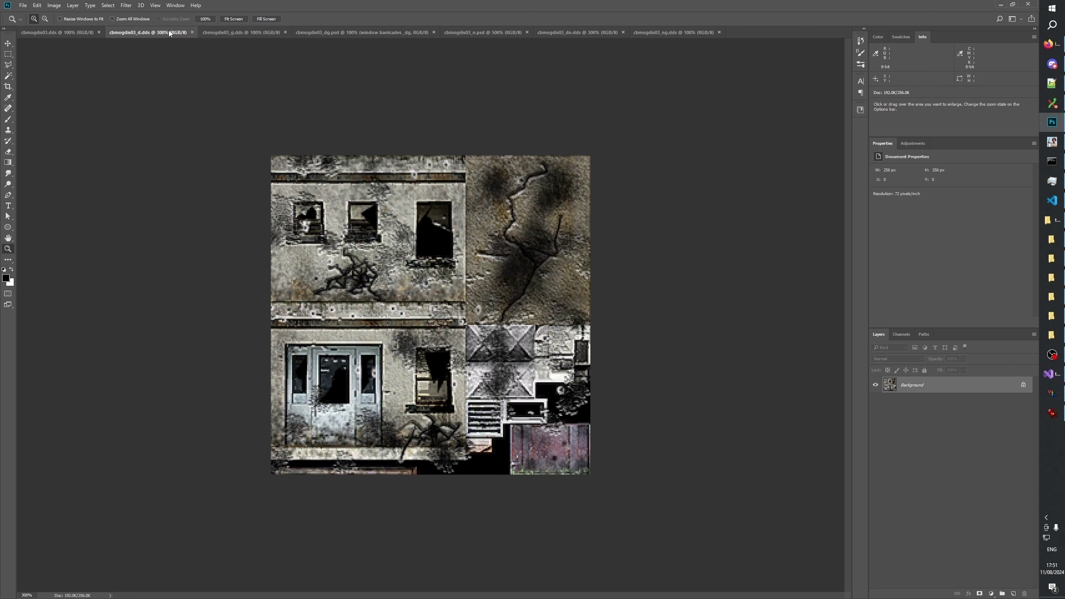
pyautogui.click(573, 32)
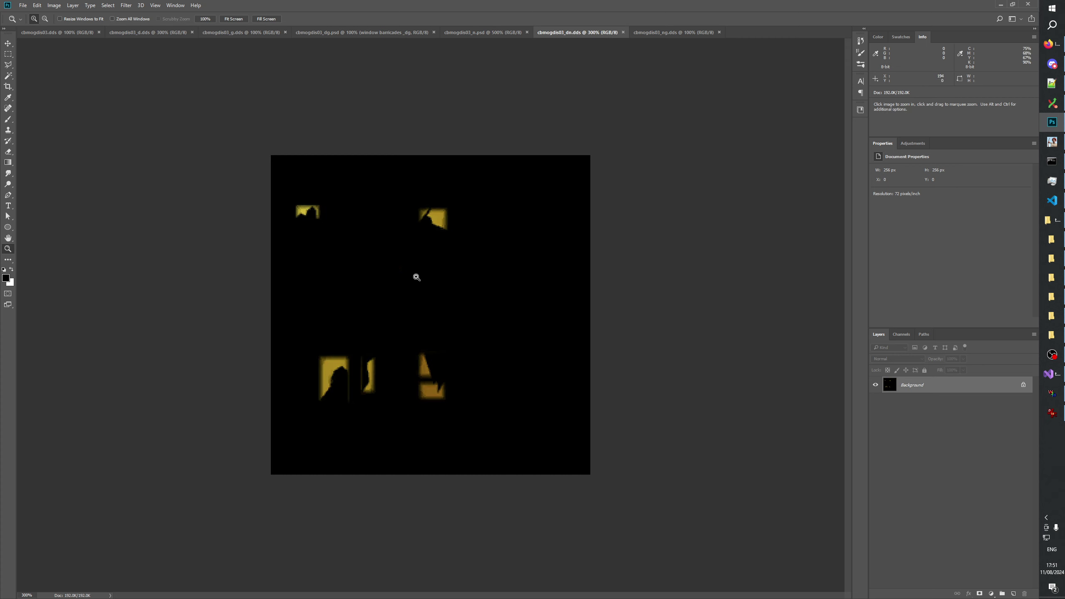
pyautogui.click(464, 33)
pyautogui.hotkey('ctrl', 'a')
pyautogui.click(37, 5)
pyautogui.click(55, 69)
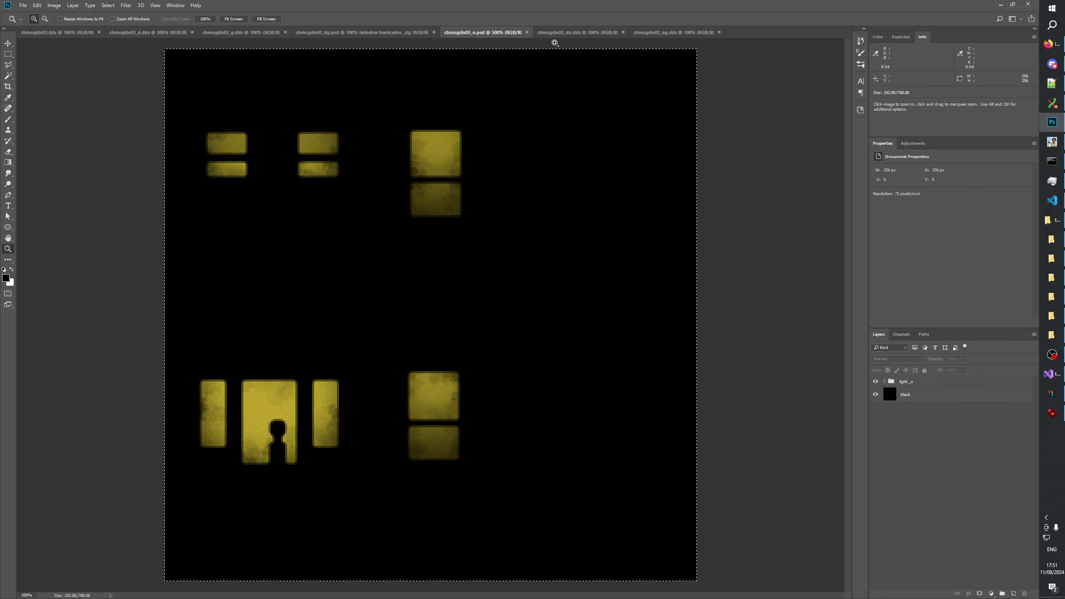
# Paste the copied artwork into cbmogdis03_dn.dds and name the layer cbmogdis03_n merged
pyautogui.hotkey('ctrl', 'Tab')
pyautogui.hotkey('ctrl', 'v')
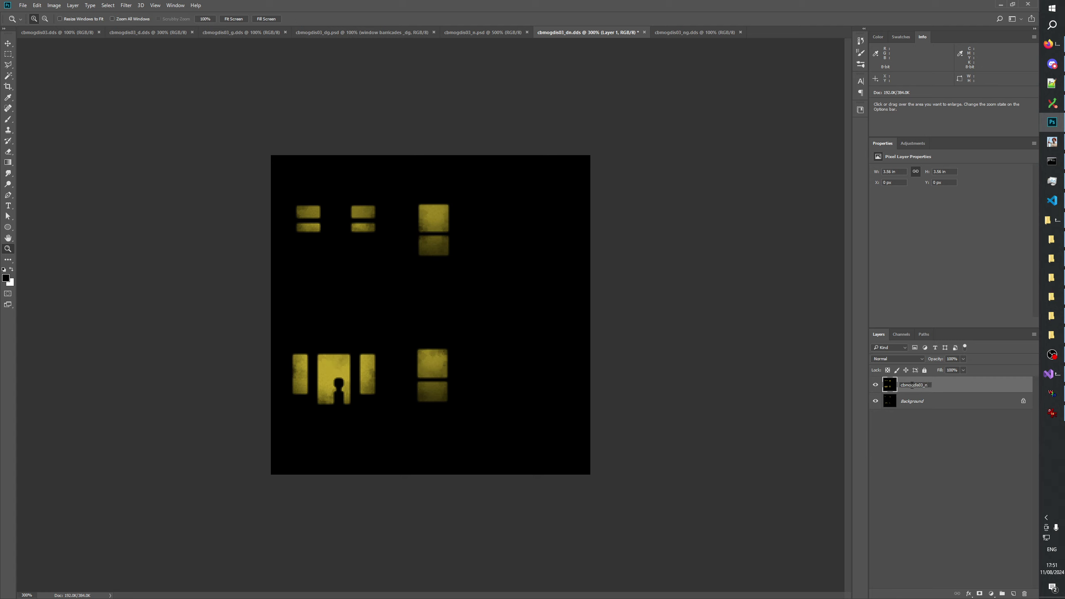
pyautogui.write('rged')
pyautogui.press('Return')
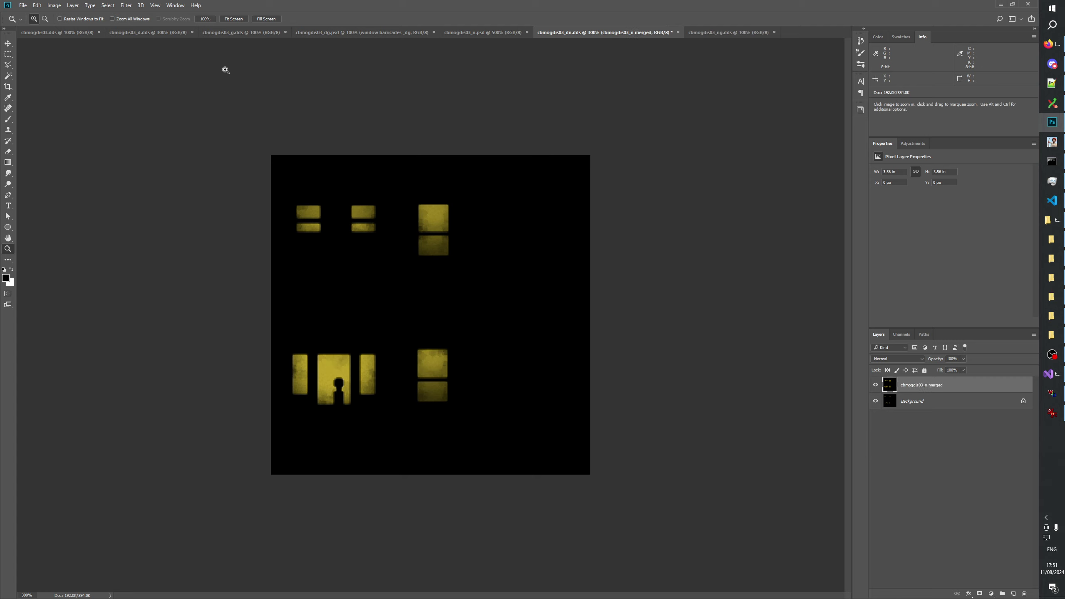
# Copy the full cbmogdis03_d.dds texture and paste it as the top layer in cbmogdis03_dn.dds
pyautogui.click(154, 33)
pyautogui.hotkey('ctrl', 'a')
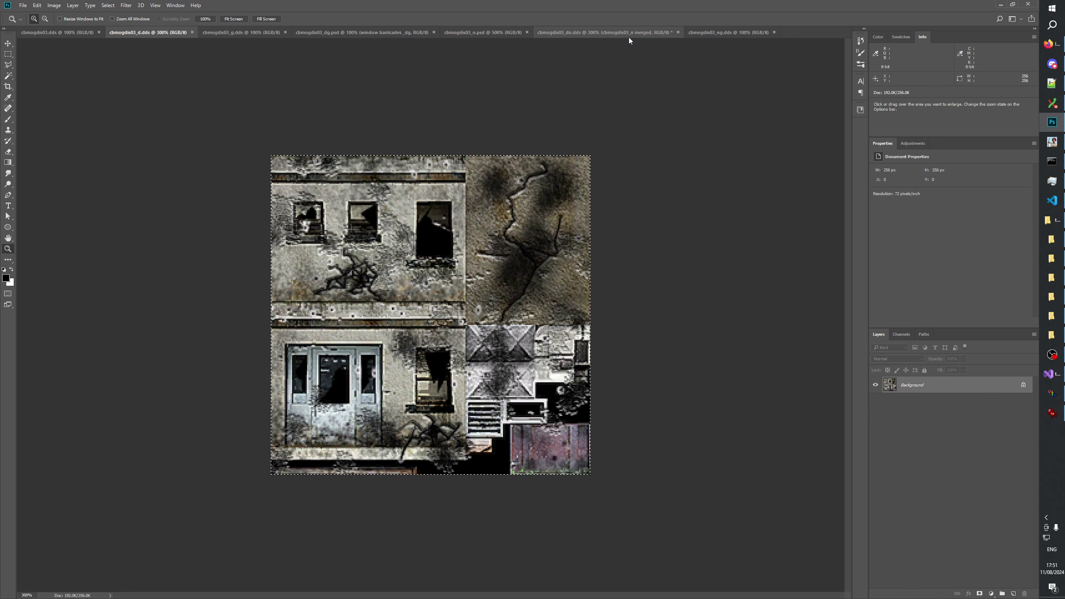
pyautogui.click(613, 33)
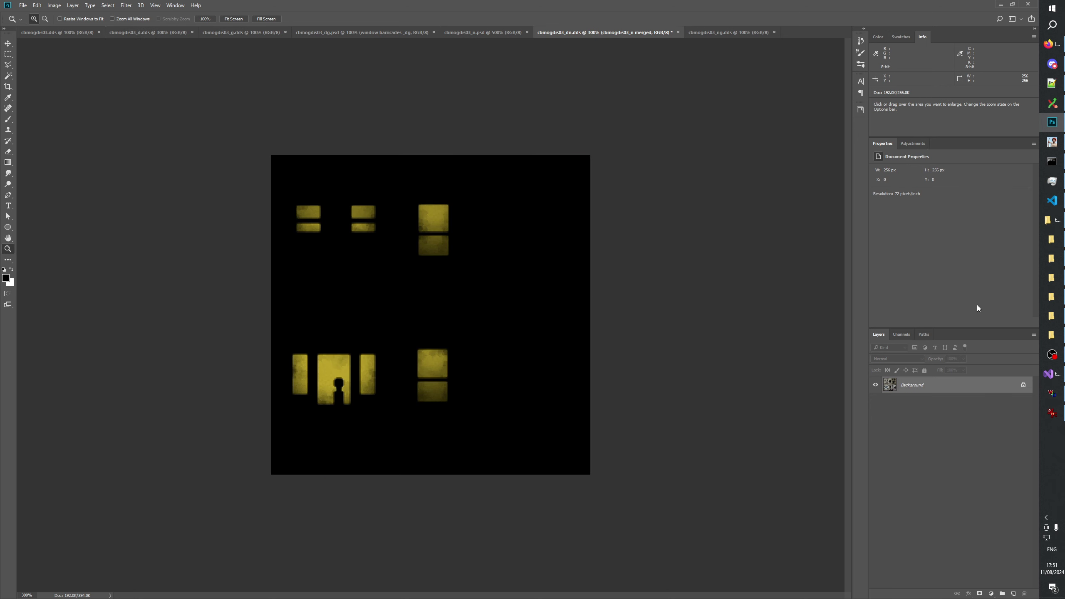
pyautogui.click(1013, 595)
pyautogui.hotkey('ctrl', 'v')
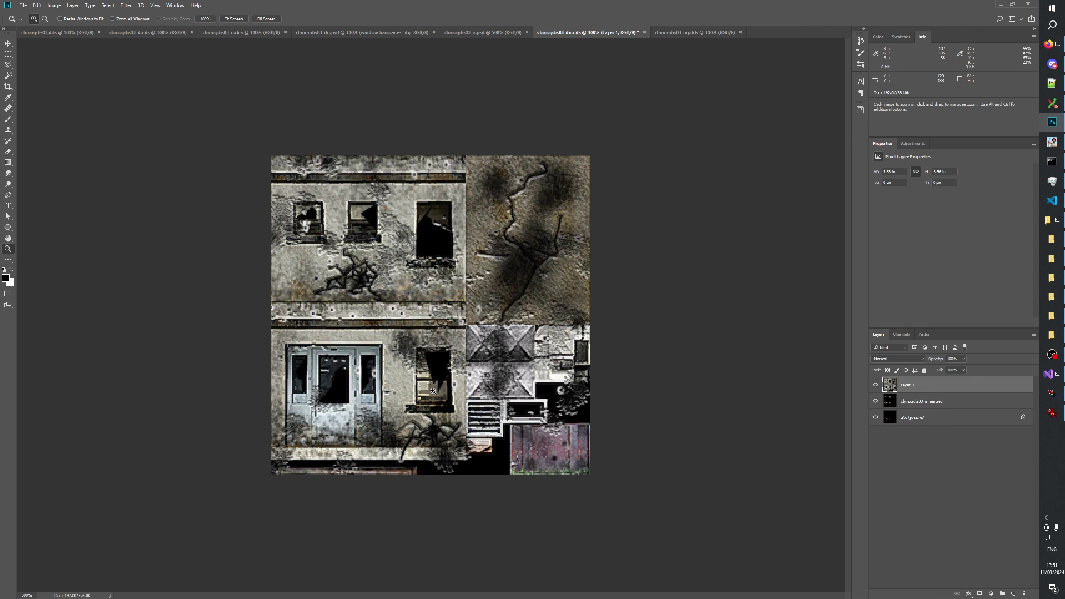
pyautogui.click(406, 394)
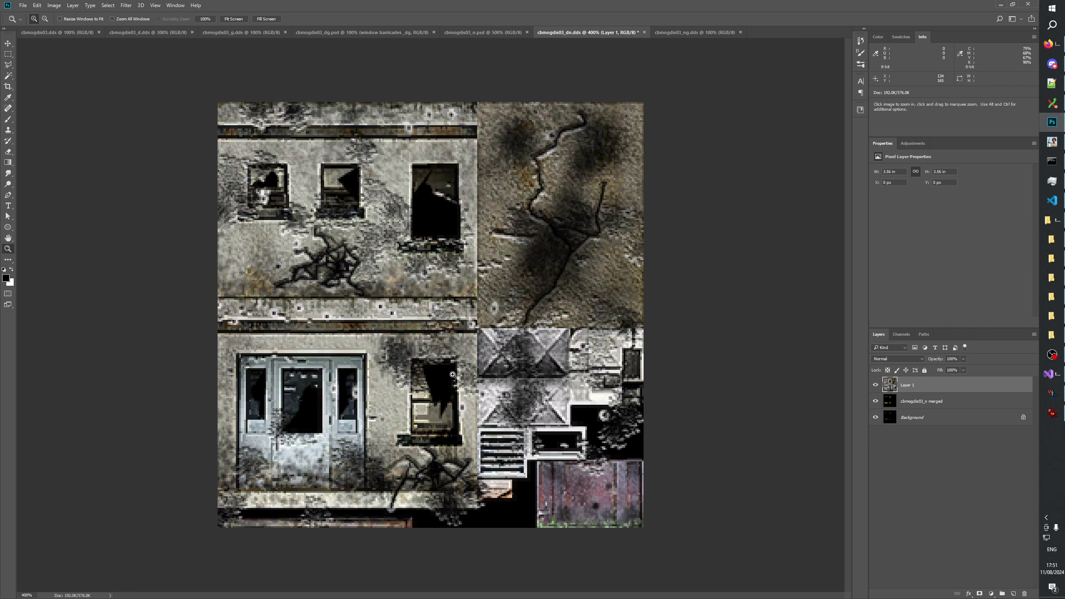
# Bring up cbmogdis03_dg.psd and examine the layer masks of both layers in its window barricades group
pyautogui.click(1057, 262)
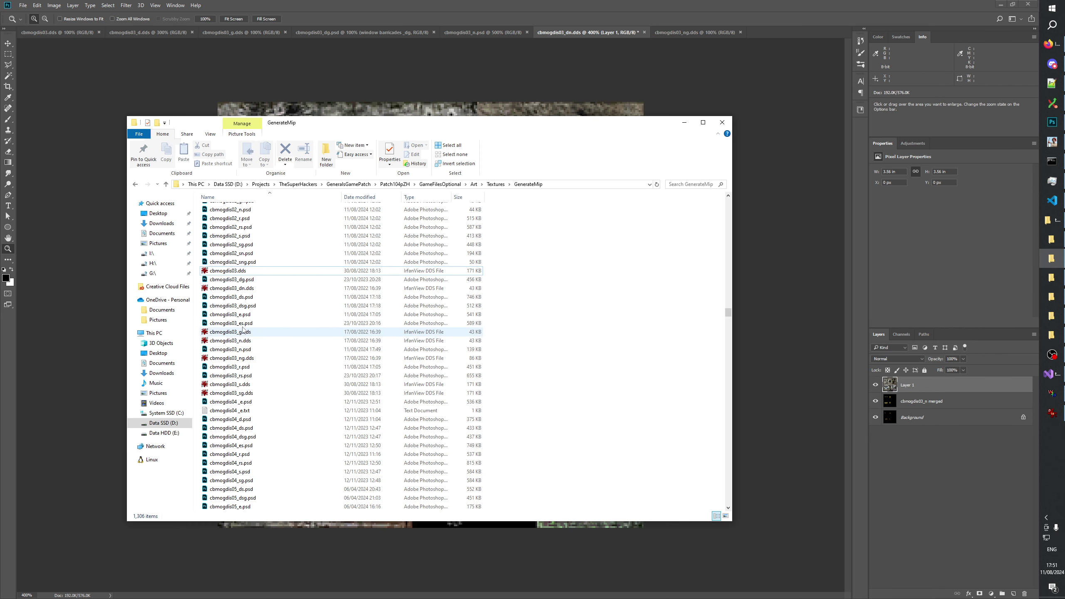
pyautogui.moveTo(245, 280); pyautogui.dragTo(763, 57)
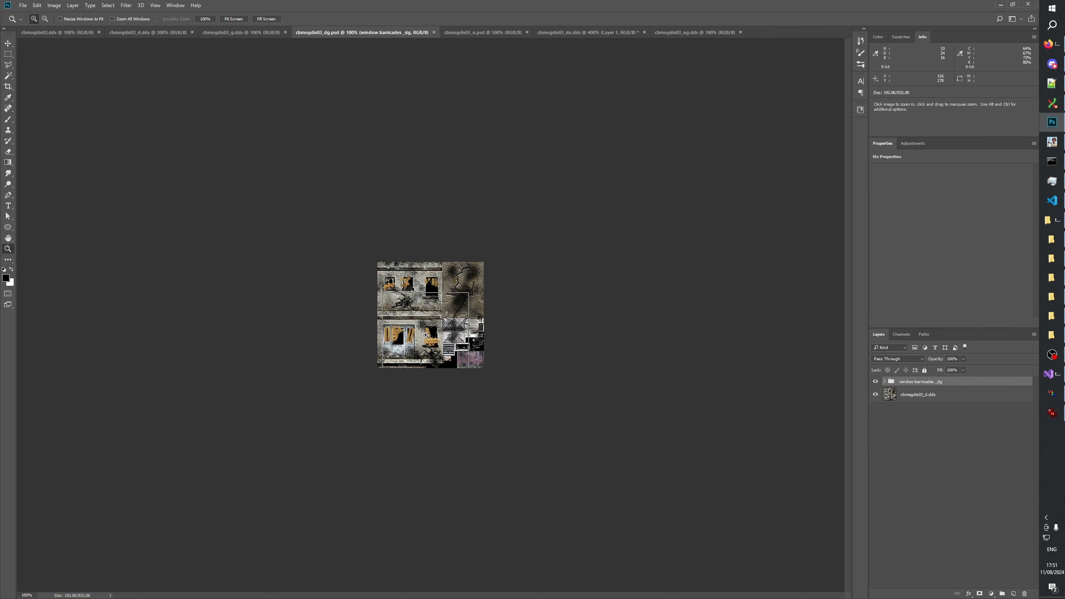
pyautogui.hotkey('ctrl', '+')
pyautogui.hotkey('ctrl', '+')
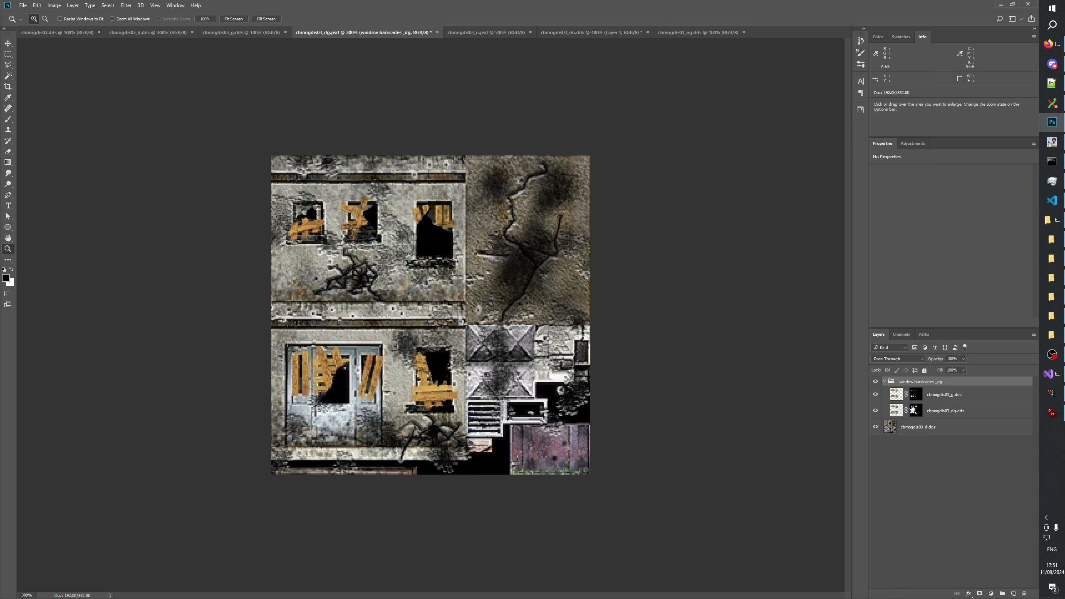
pyautogui.keyDown('alt'); pyautogui.click(916, 411); pyautogui.keyUp('alt')
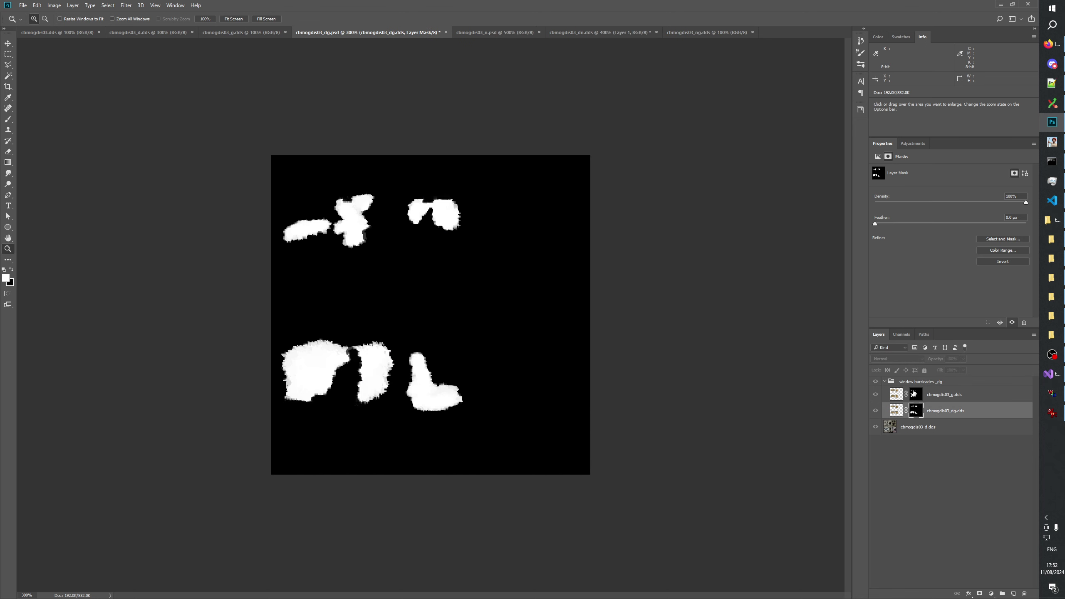
pyautogui.click(914, 394)
pyautogui.keyDown('alt'); pyautogui.click(914, 394); pyautogui.keyUp('alt')
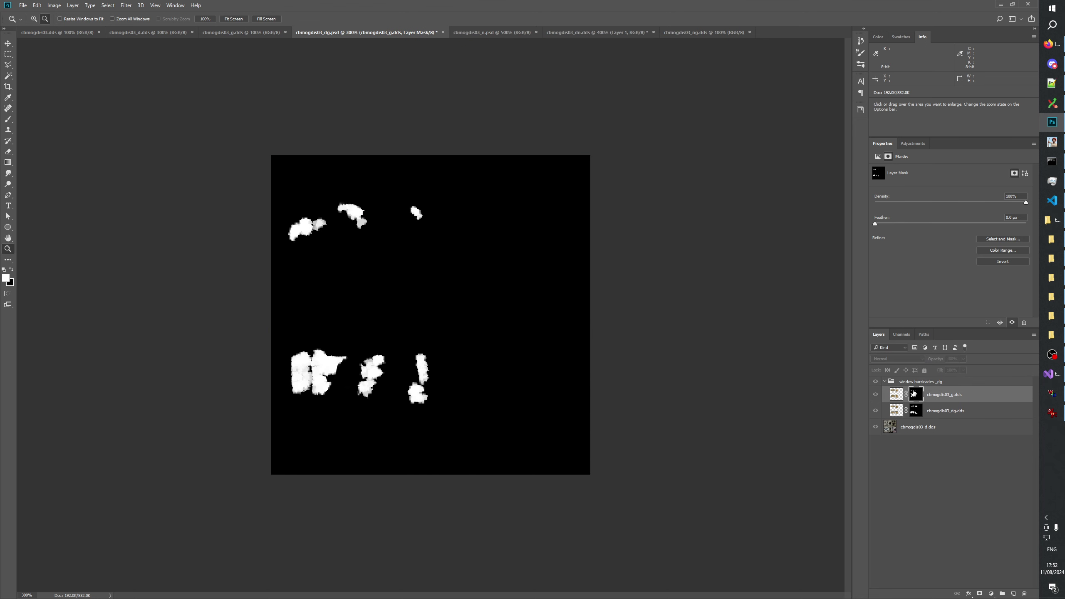
pyautogui.click(911, 447)
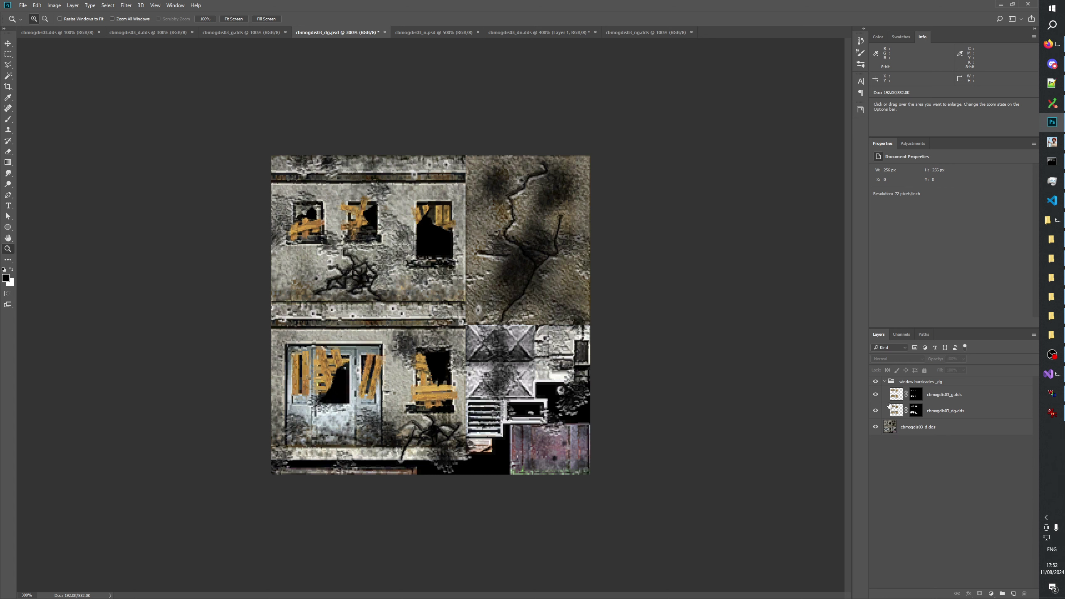
# Inspect the cbmogdis03_dg.dds layer's mask against the window areas selected in the texture
pyautogui.keyDown('ctrl'); pyautogui.click(916, 401); pyautogui.keyUp('ctrl')
pyautogui.keyDown('alt'); pyautogui.click(916, 401); pyautogui.keyUp('alt')
pyautogui.click(916, 415)
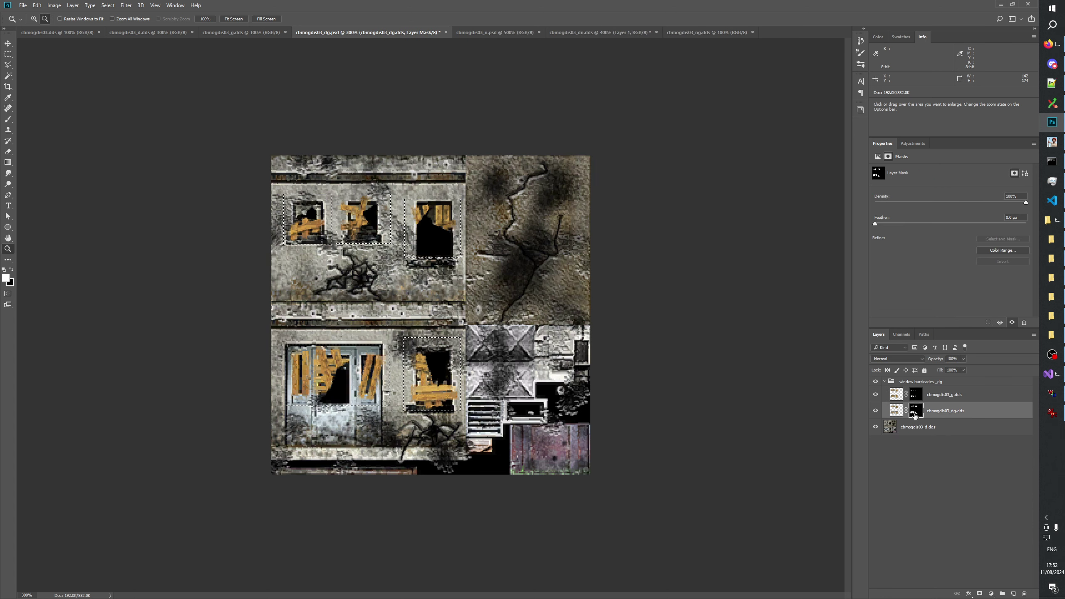
pyautogui.keyDown('alt'); pyautogui.click(914, 413); pyautogui.keyUp('alt')
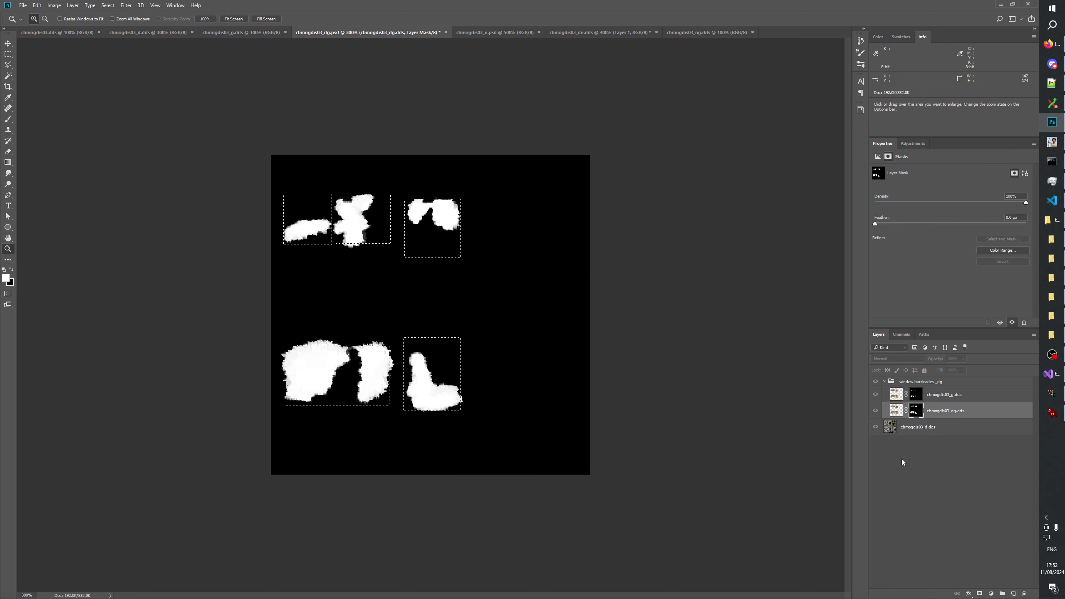
pyautogui.click(896, 410)
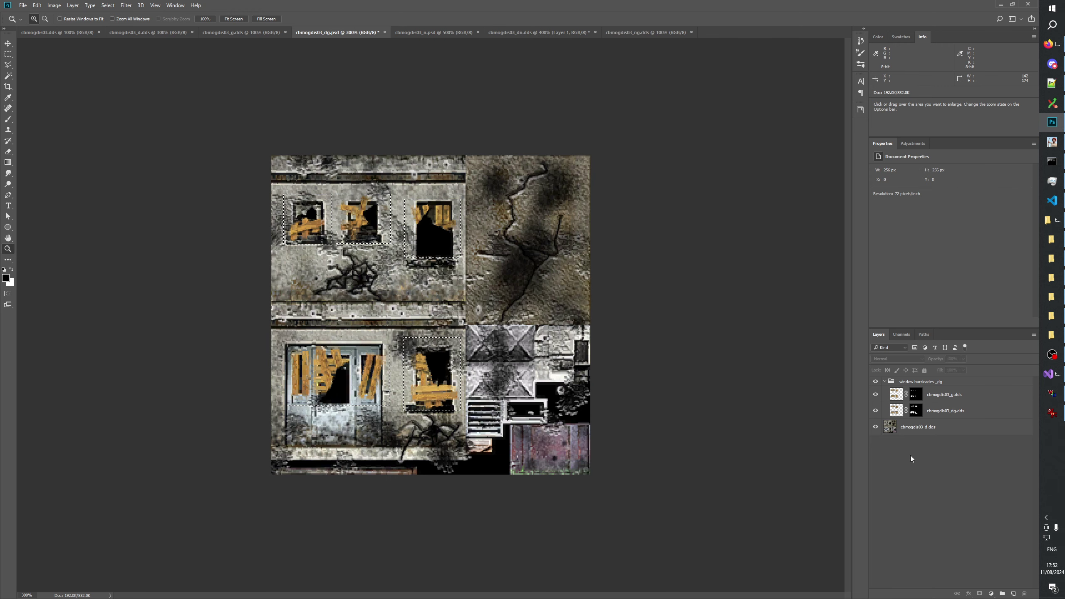
pyautogui.keyDown('alt'); pyautogui.click(916, 411); pyautogui.keyUp('alt')
pyautogui.click(896, 411)
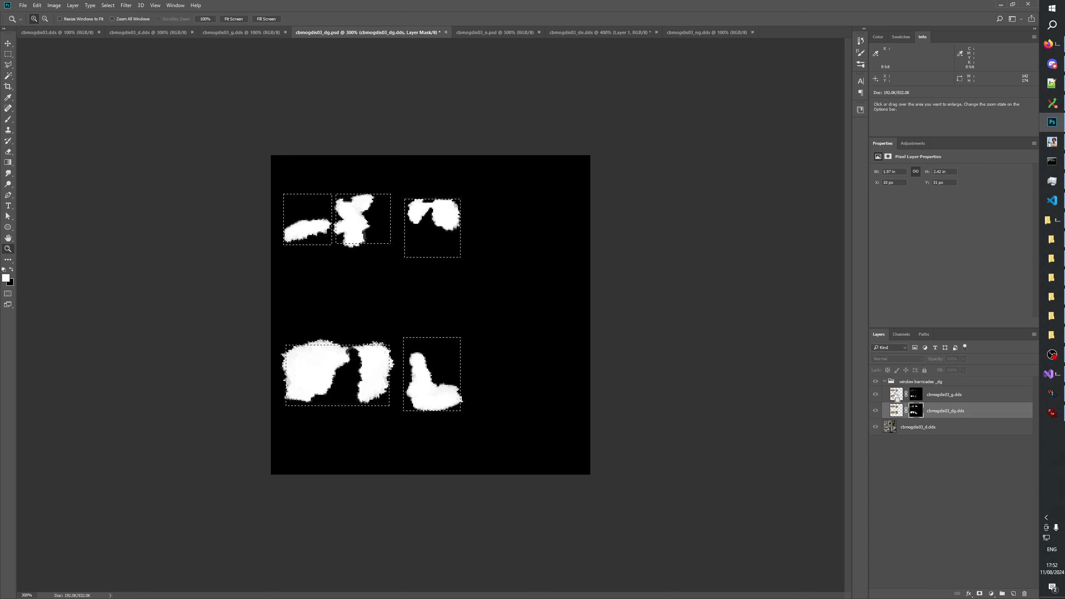
# Compare the cbmogdis03_g.dds layer's mask with the other barricade mask and the window areas, and collapse the group
pyautogui.keyDown('ctrl'); pyautogui.click(921, 399); pyautogui.keyUp('ctrl')
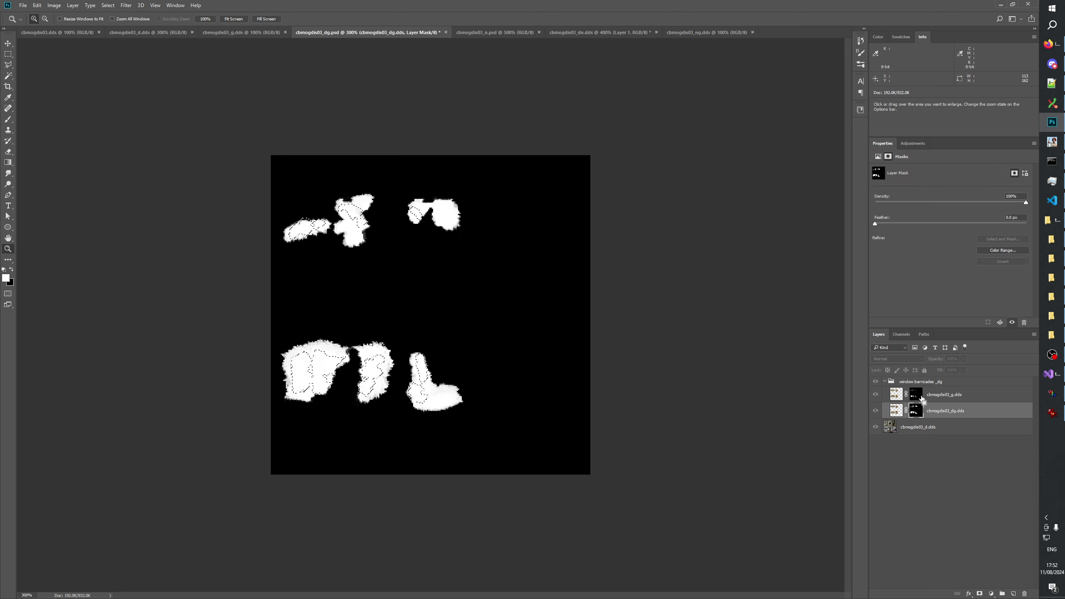
pyautogui.click(916, 397)
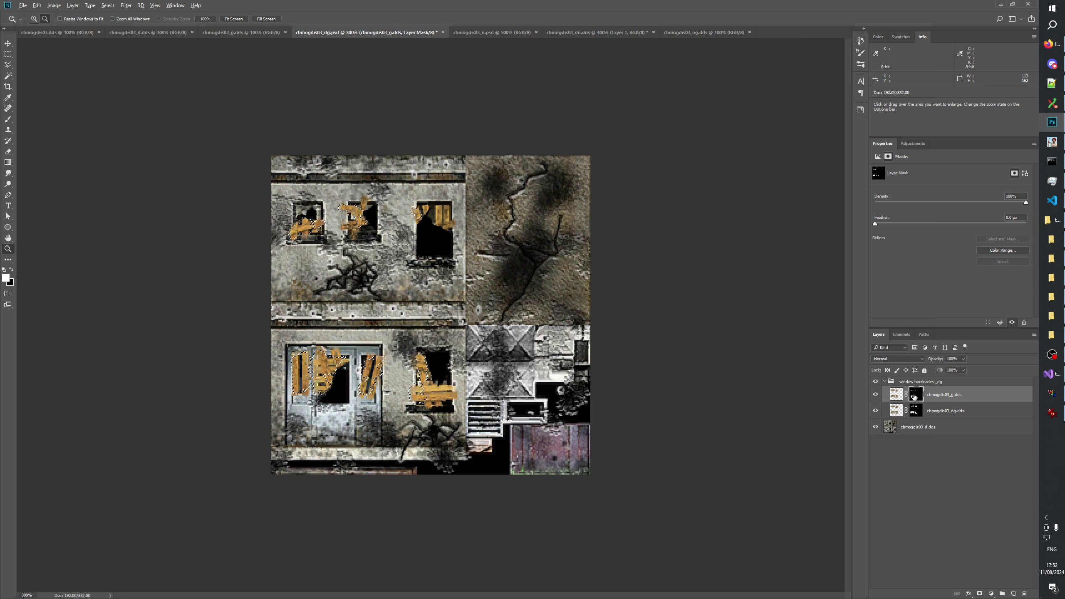
pyautogui.keyDown('alt'); pyautogui.click(915, 397); pyautogui.keyUp('alt')
pyautogui.keyDown('ctrl'); pyautogui.click(897, 395); pyautogui.keyUp('ctrl')
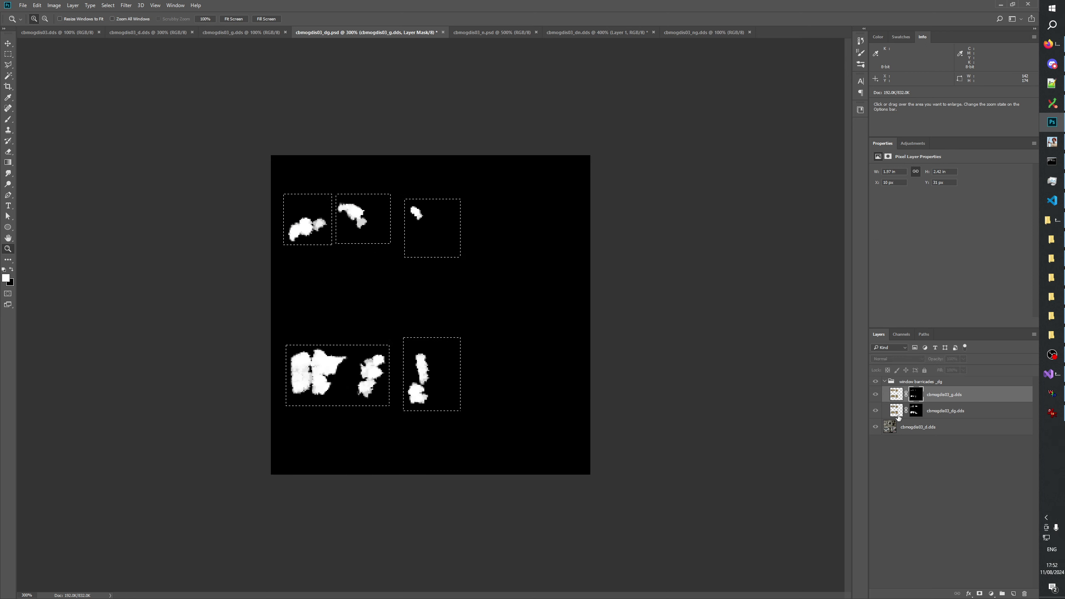
pyautogui.click(886, 382)
pyautogui.click(885, 382)
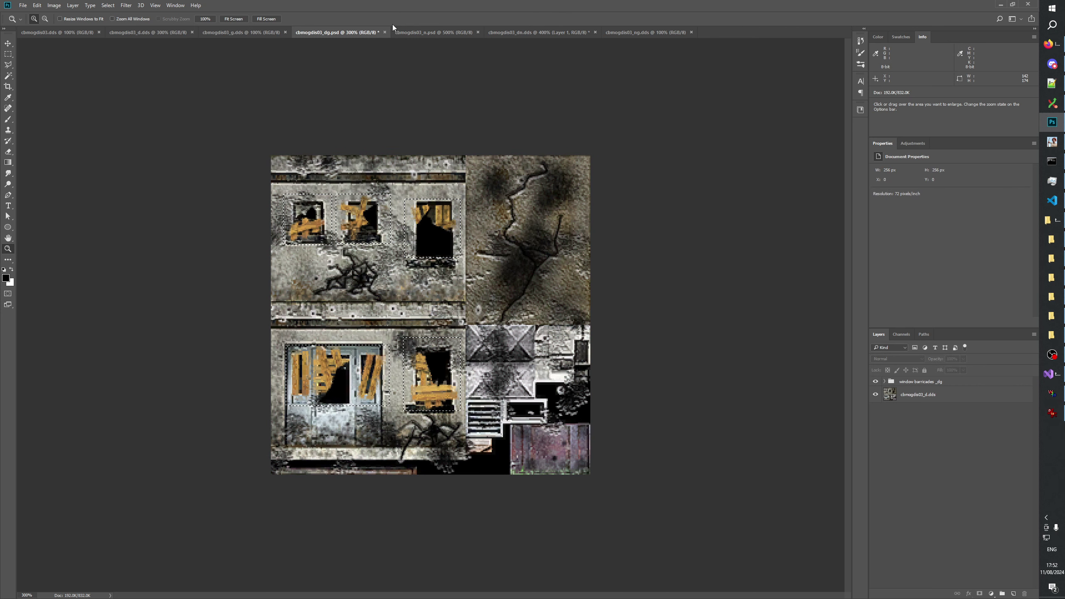
# Open cbmogdis03_dsg.psd from the GenerateMip folder and inspect the layer masks in its window barricades group
pyautogui.hotkey('alt', 'Tab')
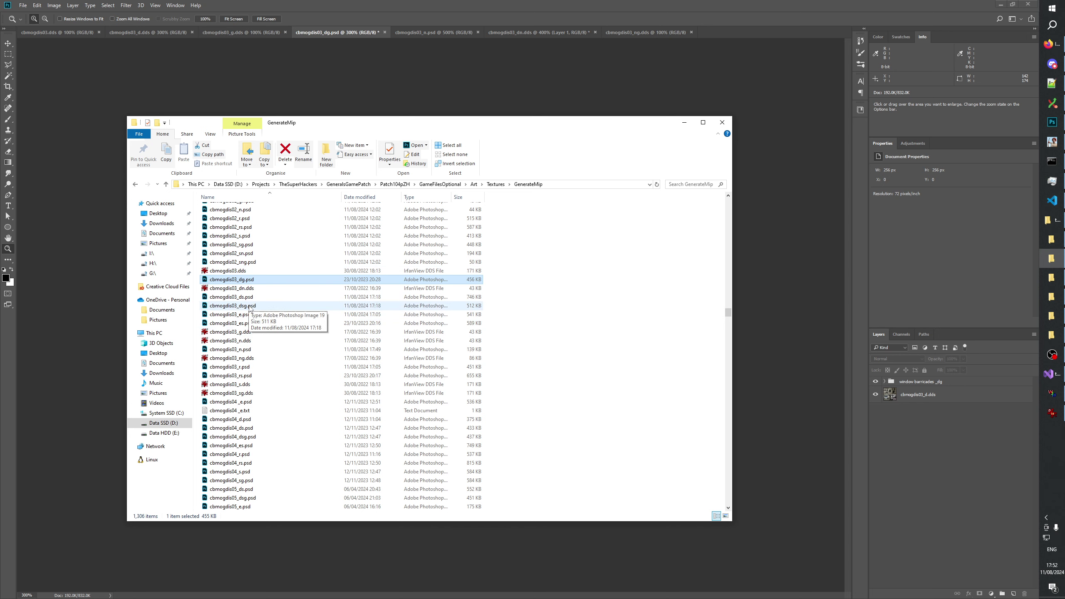
pyautogui.moveTo(246, 308); pyautogui.dragTo(730, 37)
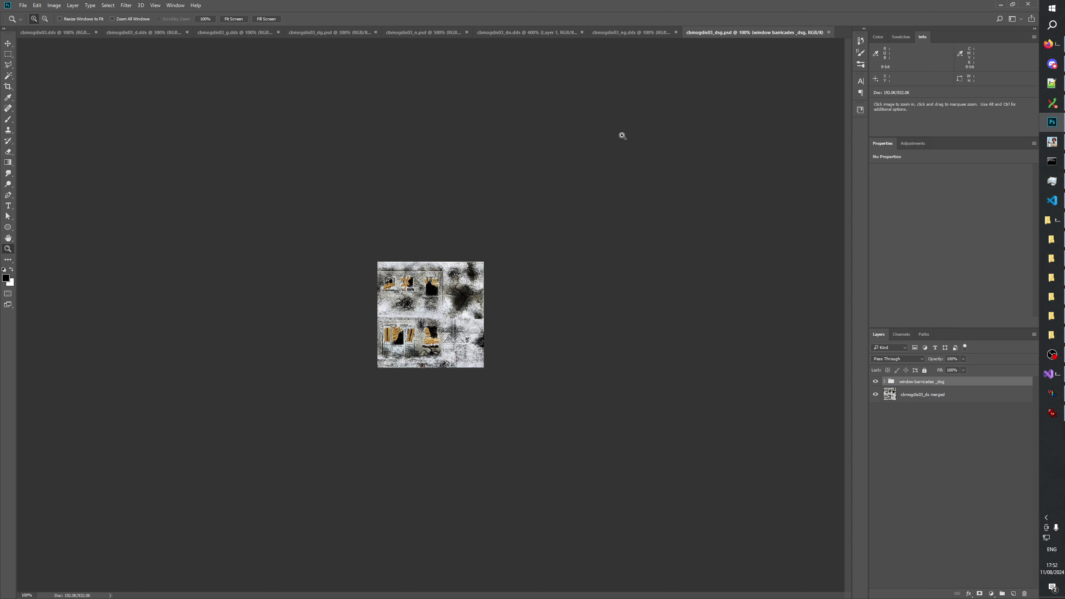
pyautogui.click(885, 382)
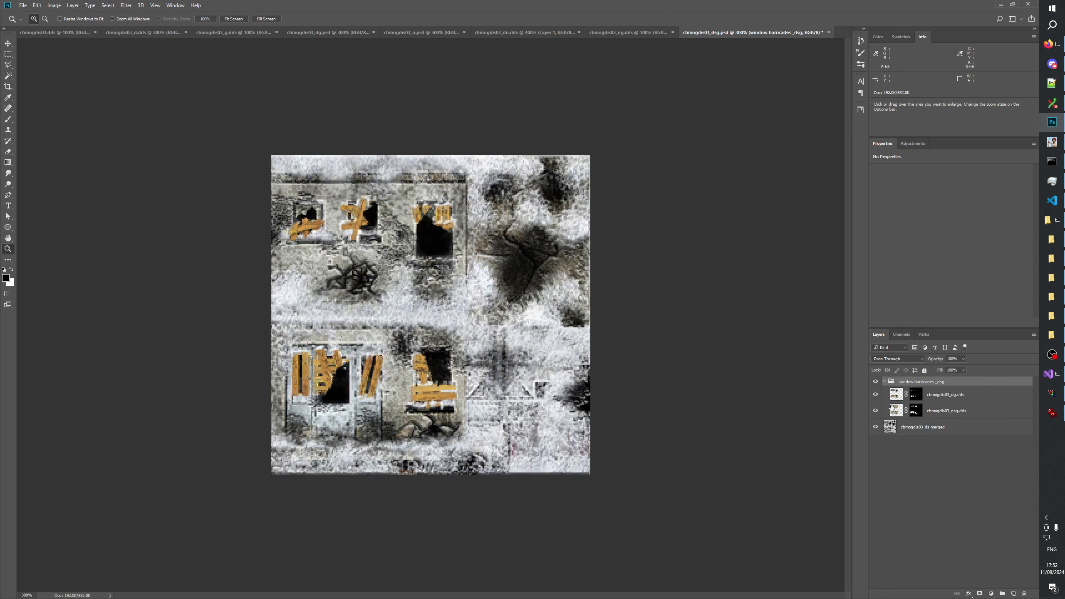
pyautogui.click(913, 397)
pyautogui.keyDown('alt'); pyautogui.click(916, 411); pyautogui.keyUp('alt')
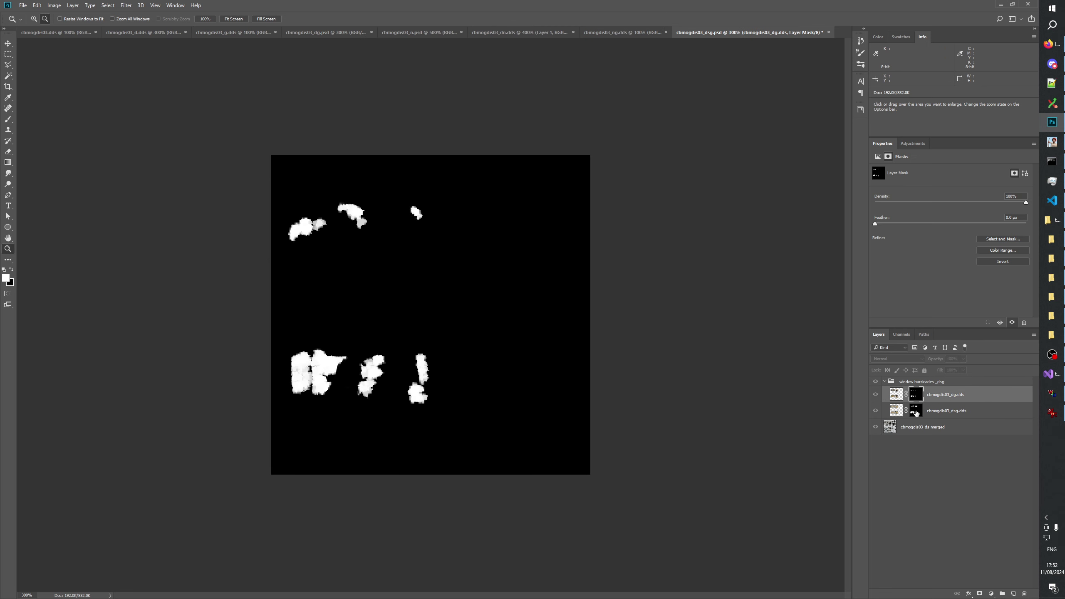
pyautogui.keyDown('alt'); pyautogui.click(916, 411); pyautogui.keyUp('alt')
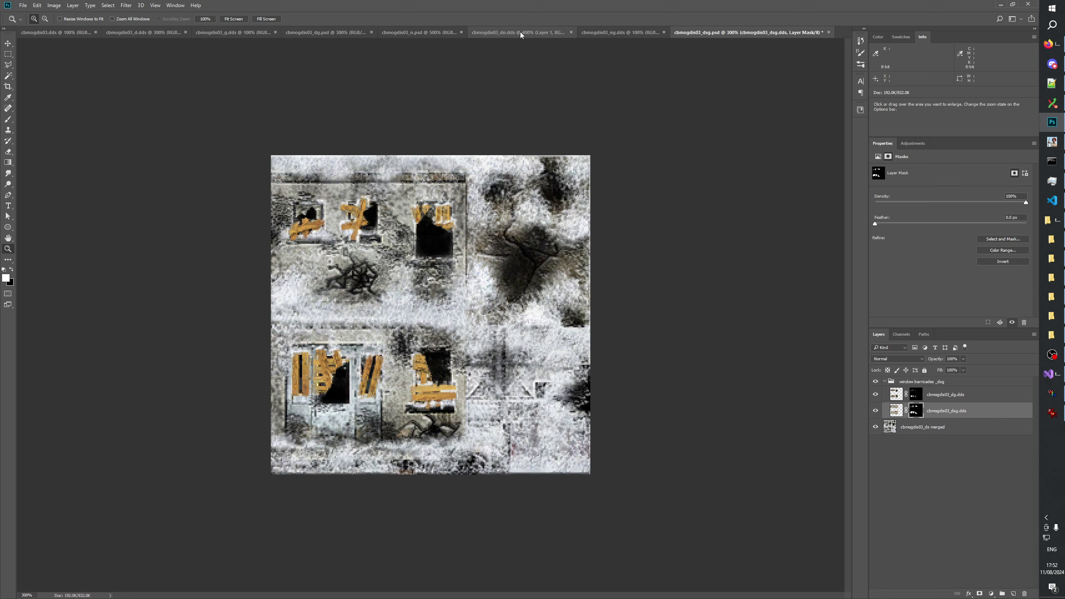
# Return to cbmogdis03_dn.dds and add a new empty layer above the damaged wall texture
pyautogui.click(392, 34)
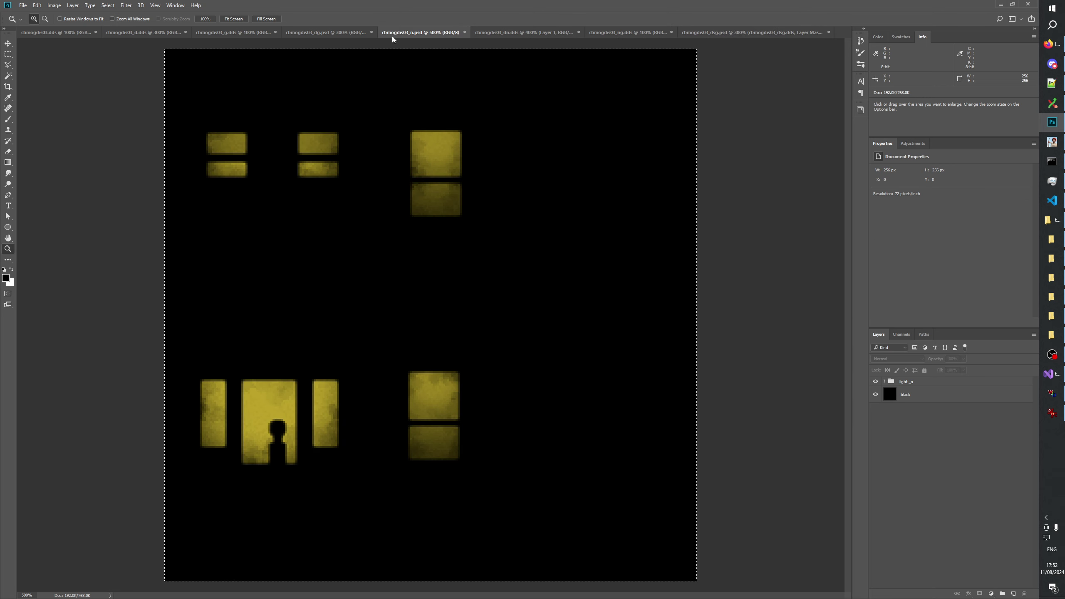
pyautogui.click(523, 30)
pyautogui.hotkey('ctrl', '=')
pyautogui.hotkey('ctrl', '=')
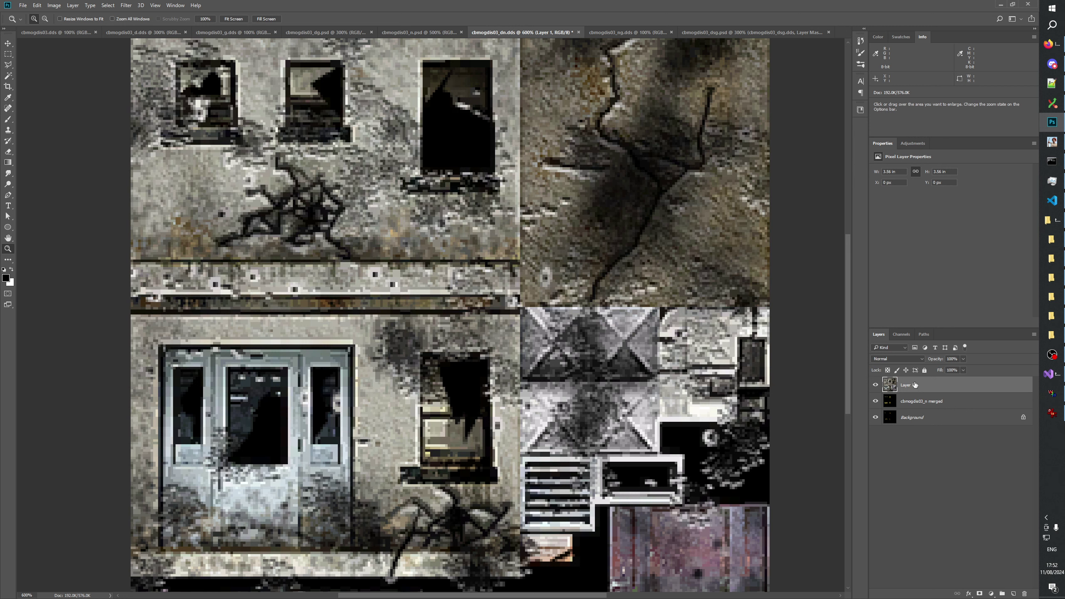
pyautogui.click(1013, 593)
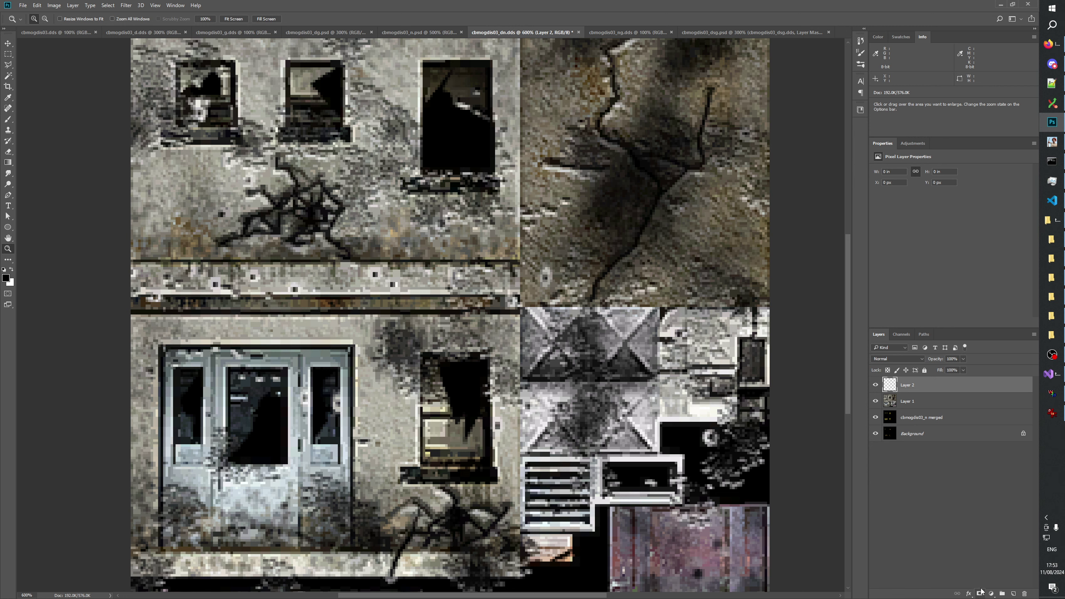
# Examine the broken glass of the upper-floor and ground-floor windows at close range
pyautogui.click(8, 64)
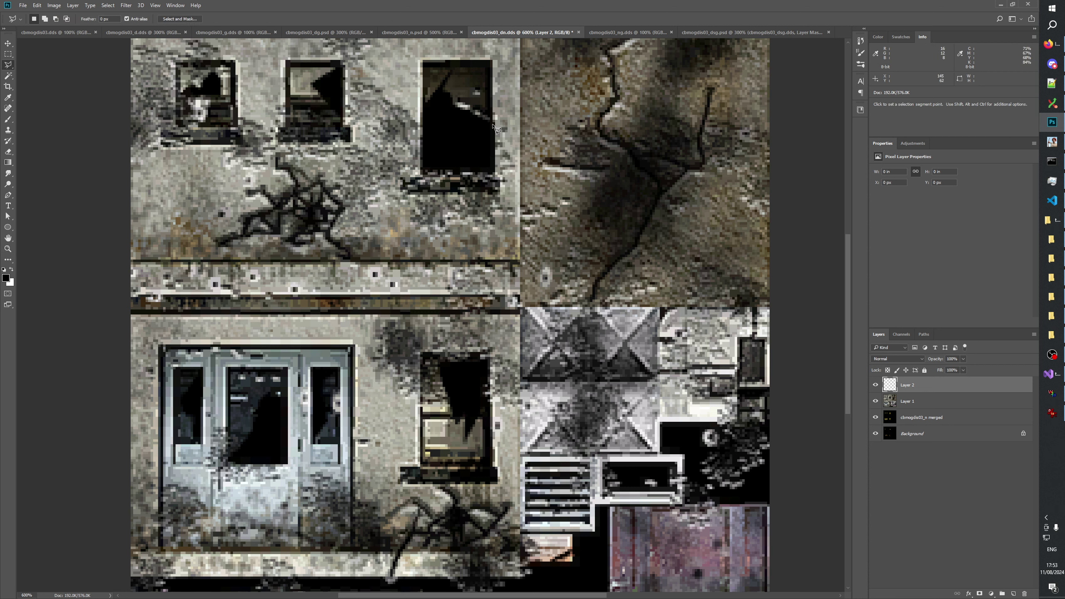
pyautogui.press('shift')
pyautogui.press('shift')
pyautogui.click(8, 248)
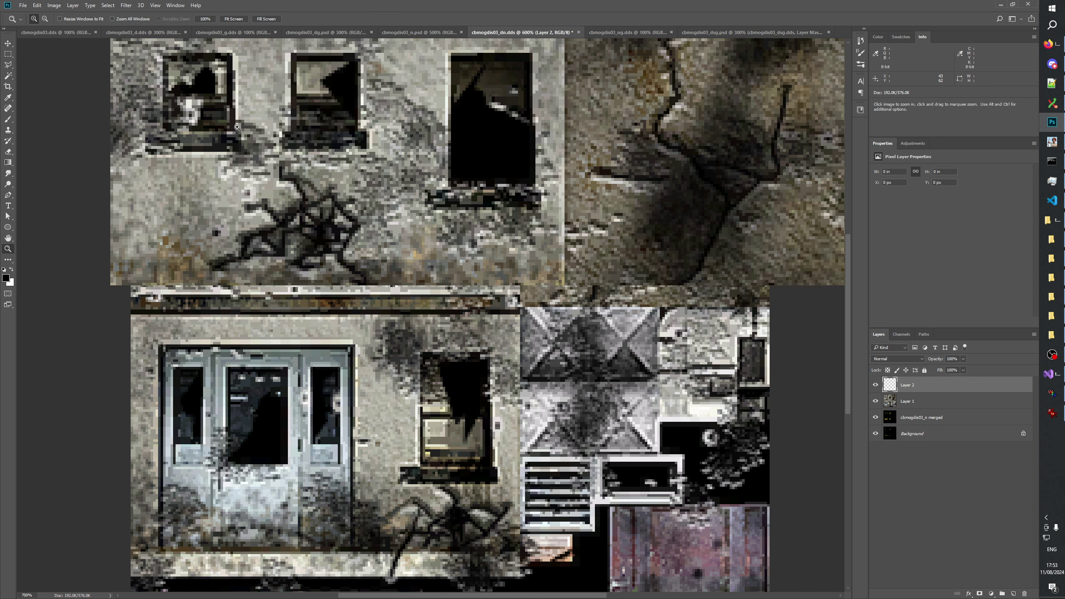
pyautogui.click(256, 104)
pyautogui.moveTo(256, 104); pyautogui.dragTo(411, 259)
pyautogui.scroll(1, 411, 259)
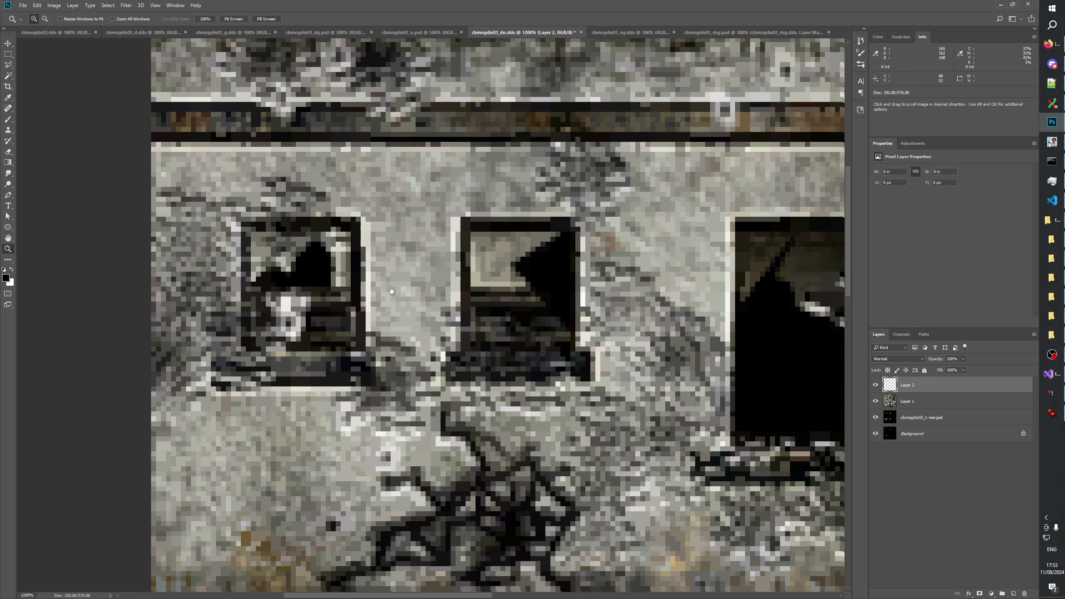
pyautogui.hscroll(6, 378, 264)
pyautogui.scroll(6, 331, 269)
pyautogui.scroll(-5, 332, 269)
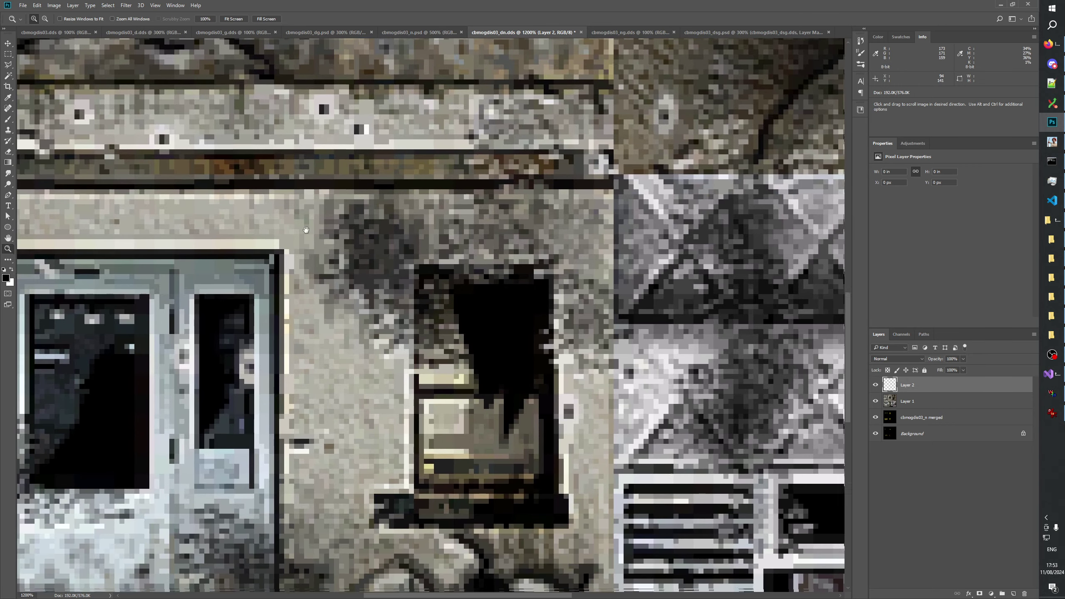
pyautogui.hscroll(1, 310, 227)
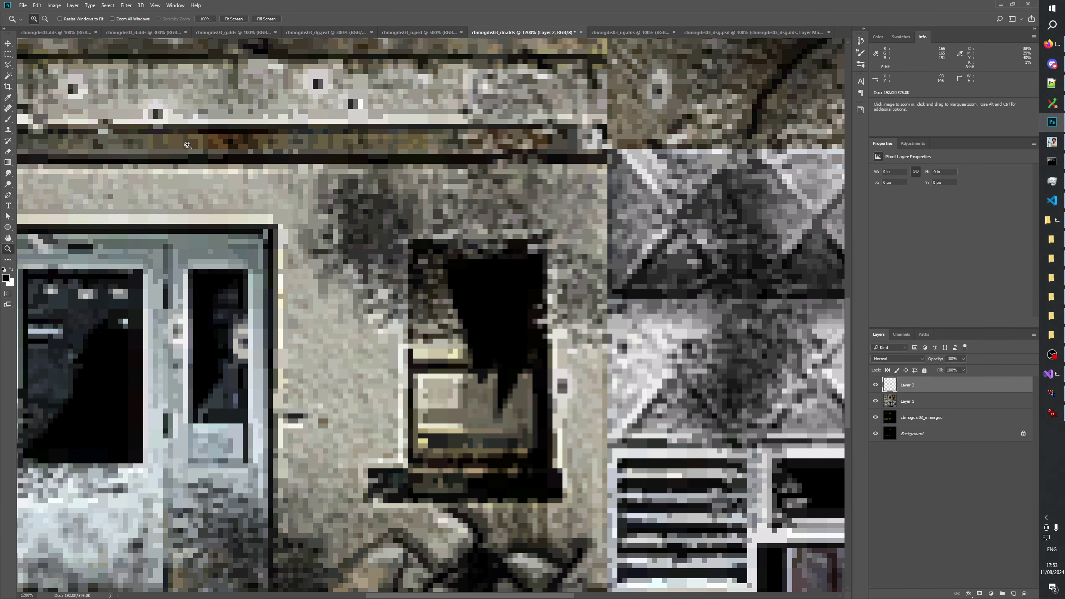
# Outline the black broken-glass area in the entrance's left side pane with the Polygonal Lasso
pyautogui.hotkey('shift', 'l')
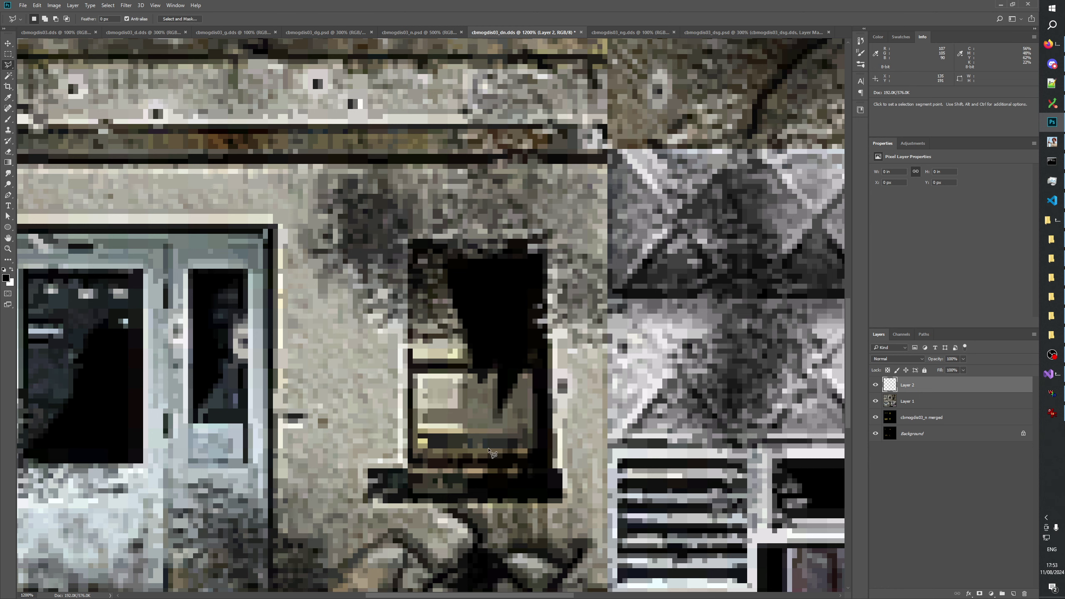
pyautogui.hscroll(-7, 451, 389)
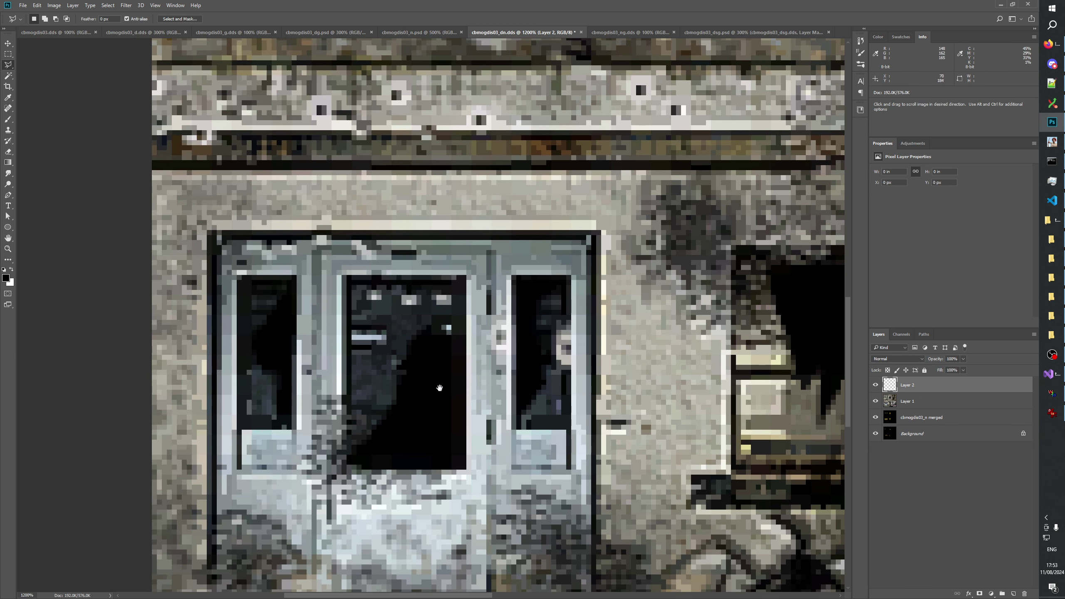
pyautogui.moveTo(452, 389); pyautogui.dragTo(521, 408)
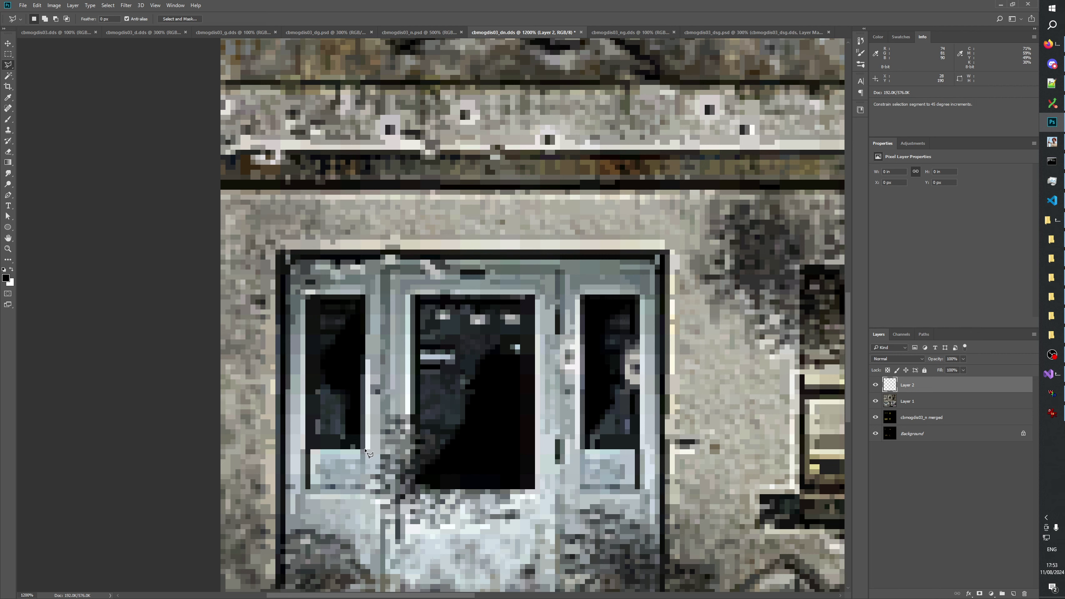
pyautogui.click(365, 449)
pyautogui.click(365, 296)
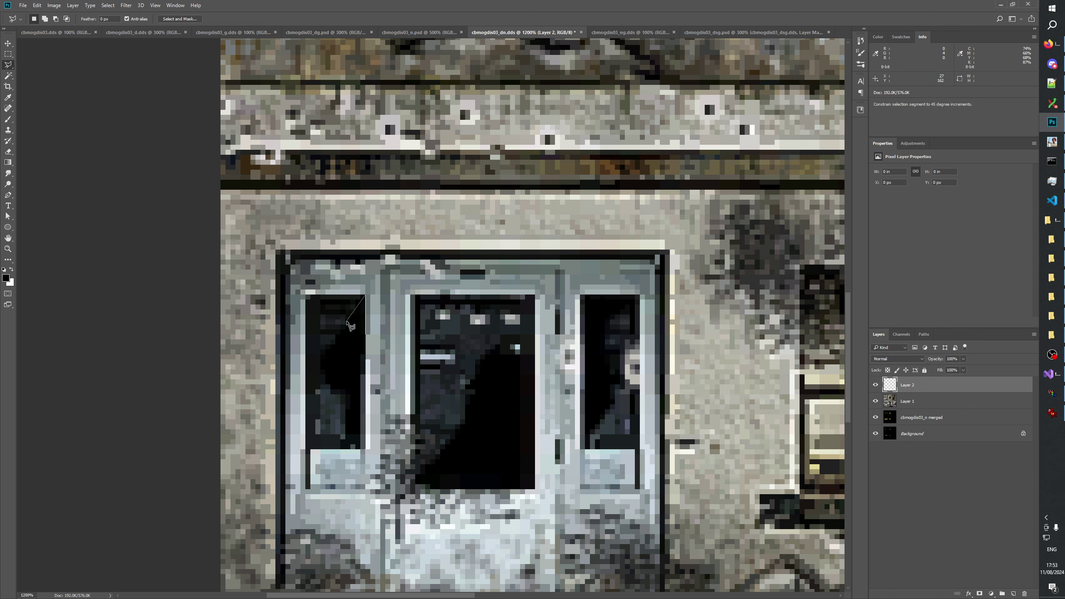
pyautogui.click(322, 352)
pyautogui.click(323, 376)
pyautogui.click(333, 389)
pyautogui.click(346, 395)
pyautogui.click(346, 436)
pyautogui.doubleClick(365, 450)
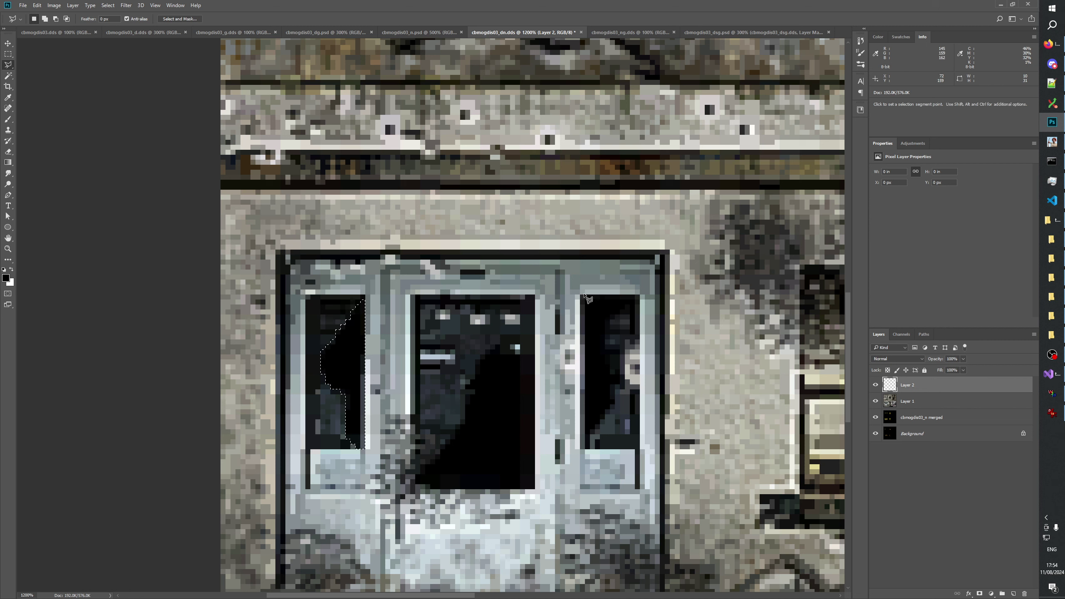
# Add the black broken-glass area of the entrance's right side pane to the selection
pyautogui.press('shift')
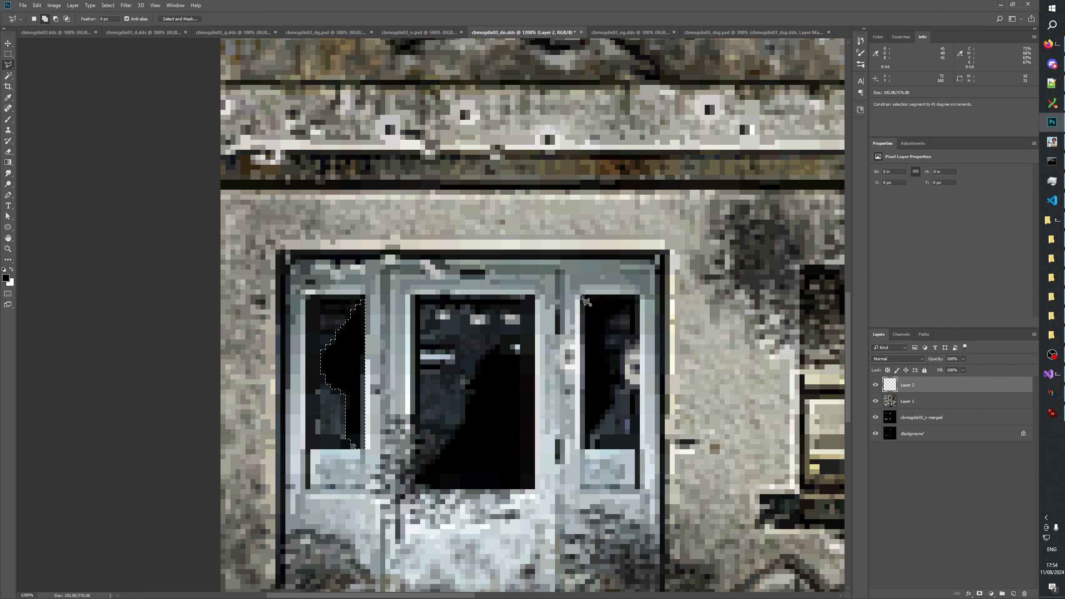
pyautogui.keyDown('shift'); pyautogui.click(582, 296); pyautogui.keyUp('shift')
pyautogui.keyDown('shift'); pyautogui.click(581, 449); pyautogui.keyUp('shift')
pyautogui.click(591, 435)
pyautogui.click(614, 405)
pyautogui.click(614, 386)
pyautogui.click(621, 380)
pyautogui.click(612, 357)
pyautogui.click(606, 346)
pyautogui.click(606, 323)
pyautogui.click(636, 296)
pyautogui.click(582, 295)
# Add the jagged black hole in the entrance's central glass pane to the selection
pyautogui.press('h')
pyautogui.moveTo(686, 350); pyautogui.dragTo(428, 385)
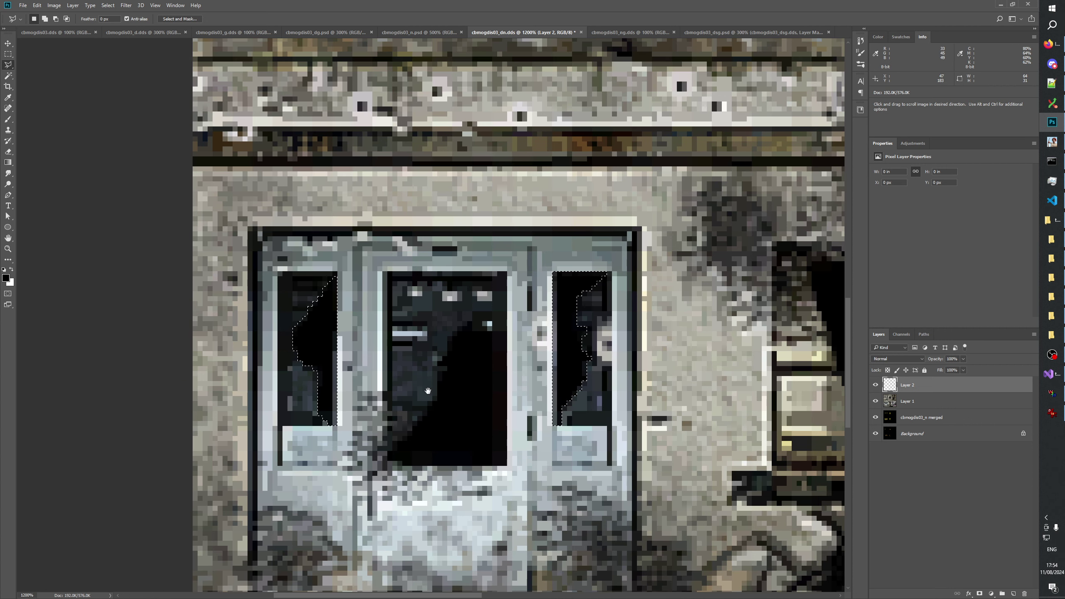
pyautogui.press('shift')
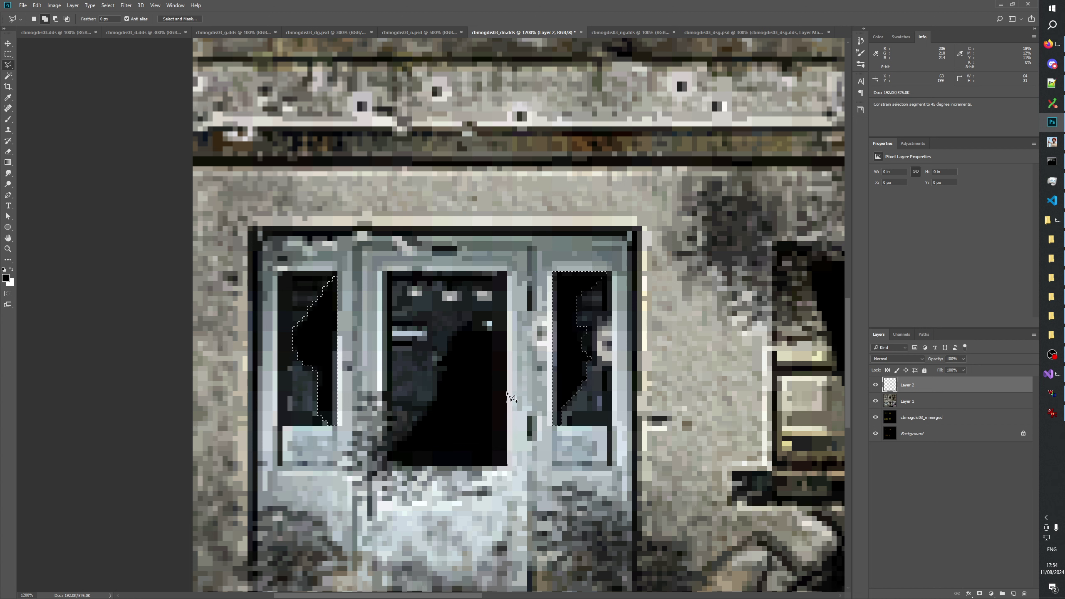
pyautogui.click(509, 333)
pyautogui.click(472, 322)
pyautogui.click(448, 343)
pyautogui.click(448, 358)
pyautogui.click(437, 364)
pyautogui.click(448, 371)
pyautogui.click(438, 376)
pyautogui.click(439, 401)
pyautogui.click(409, 438)
pyautogui.click(391, 461)
pyautogui.click(407, 467)
pyautogui.doubleClick(507, 466)
# Add the jagged black hole and dark edge of the ground-floor window beside the entrance to the selection
pyautogui.moveTo(832, 244)
pyautogui.mouseDown()
pyautogui.moveTo(606, 244)
pyautogui.moveTo(548, 323)
pyautogui.mouseUp()
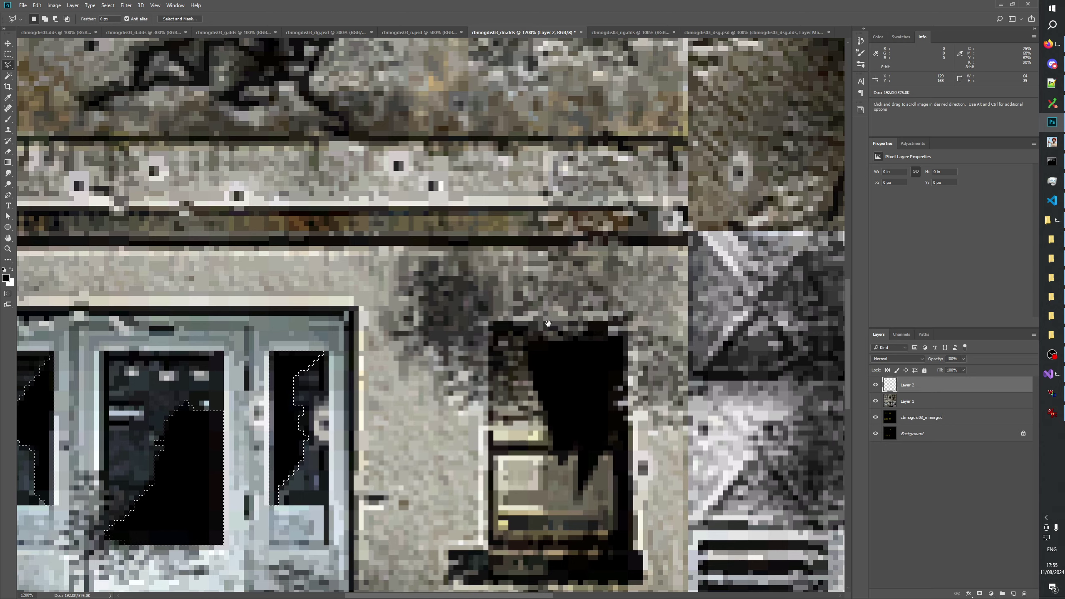
pyautogui.click(623, 337)
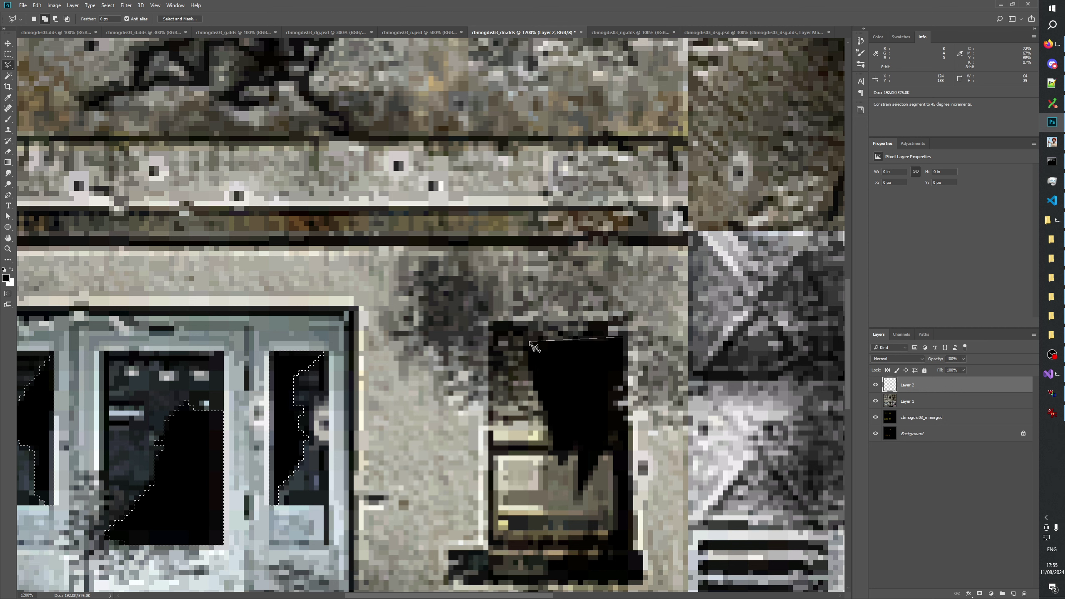
pyautogui.moveTo(529, 343)
pyautogui.mouseDown()
pyautogui.moveTo(560, 464)
pyautogui.moveTo(577, 448)
pyautogui.mouseUp()
pyautogui.click(578, 446)
pyautogui.click(581, 492)
pyautogui.click(603, 451)
pyautogui.click(613, 452)
pyautogui.click(619, 533)
pyautogui.click(633, 551)
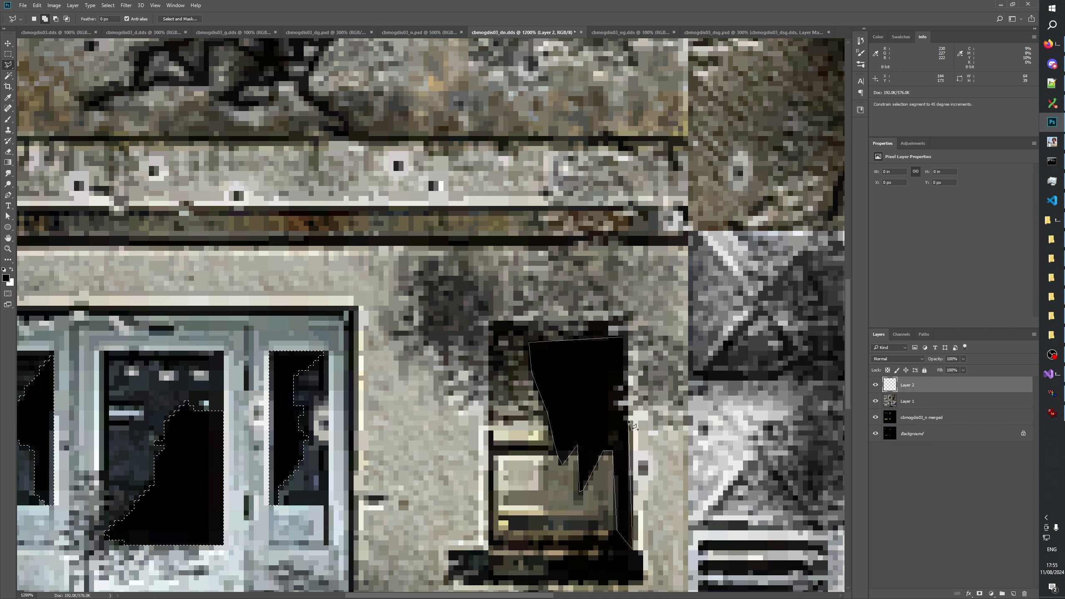
pyautogui.click(630, 417)
pyautogui.click(615, 404)
pyautogui.click(615, 386)
pyautogui.click(623, 338)
# Add the triangular black hole in the upper floor's middle window to the selection
pyautogui.moveTo(669, 414)
pyautogui.mouseDown()
pyautogui.moveTo(517, 371)
pyautogui.moveTo(559, 438)
pyautogui.mouseUp()
pyautogui.moveTo(481, 392); pyautogui.dragTo(368, 300)
pyautogui.press('shift')
pyautogui.keyDown('shift'); pyautogui.click(588, 279); pyautogui.keyUp('shift')
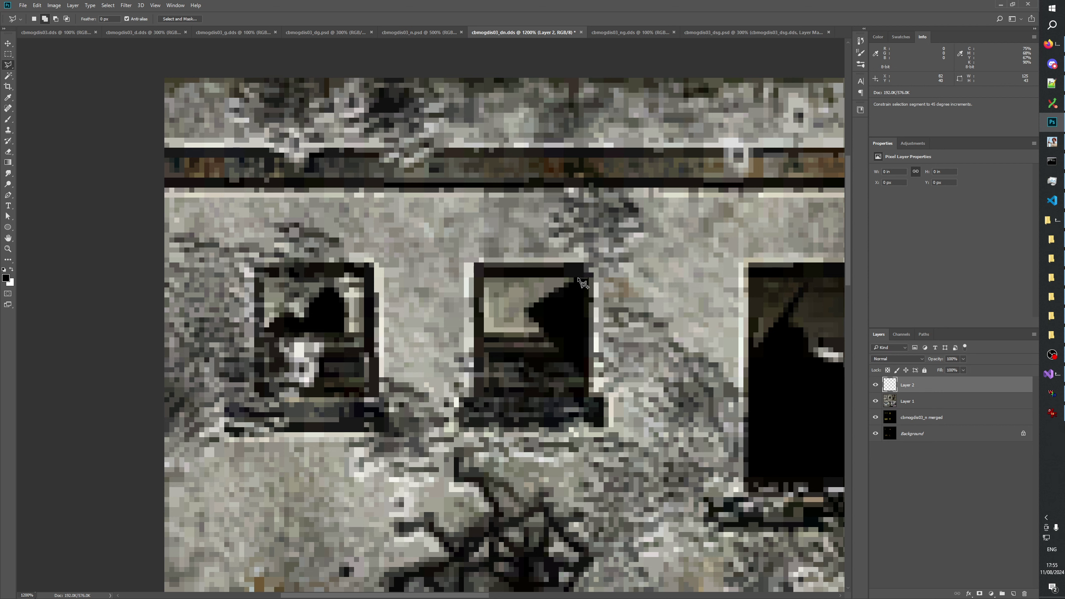
pyautogui.keyDown('shift'); pyautogui.click(580, 279); pyautogui.keyUp('shift')
pyautogui.click(526, 311)
pyautogui.click(588, 378)
pyautogui.click(589, 280)
# Add the black hole in the upper floor's left window to the selection, tracing the jagged glass edge
pyautogui.moveTo(386, 347); pyautogui.dragTo(552, 365)
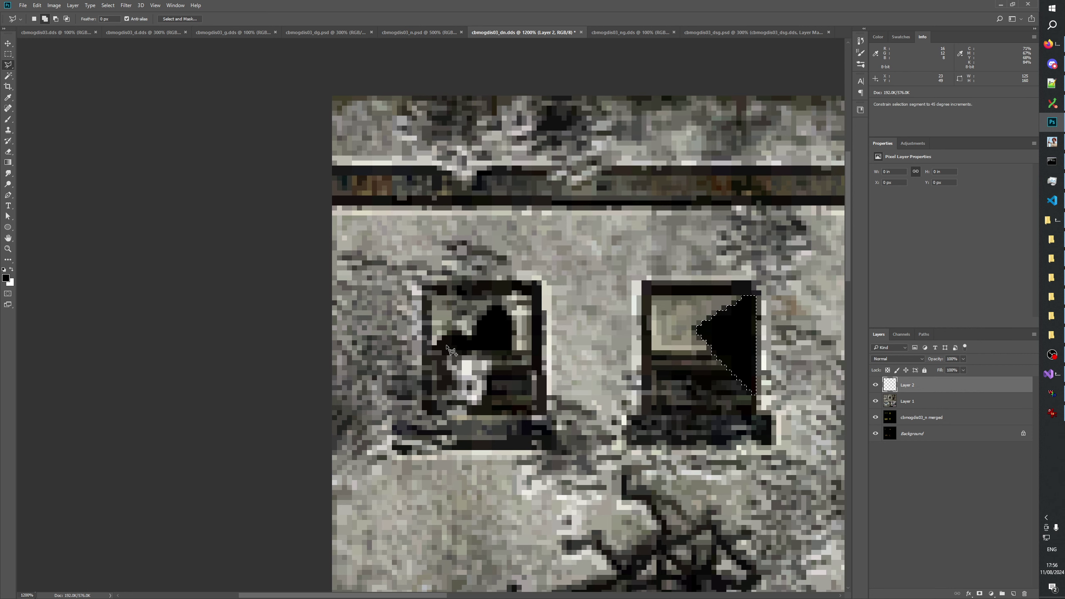
pyautogui.click(435, 348)
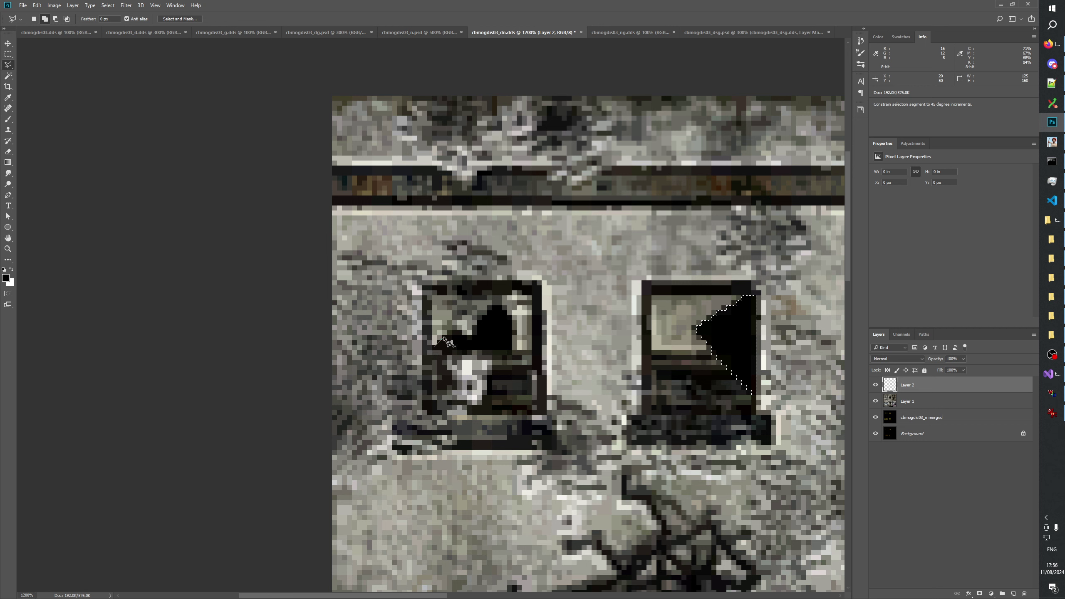
pyautogui.click(456, 331)
pyautogui.click(466, 338)
pyautogui.click(475, 338)
pyautogui.click(484, 320)
pyautogui.click(497, 308)
pyautogui.click(512, 350)
pyautogui.click(433, 351)
# Add the large jagged black hole in the upper floor's right window, down to its uneven sill, to the selection
pyautogui.moveTo(640, 366); pyautogui.dragTo(454, 358)
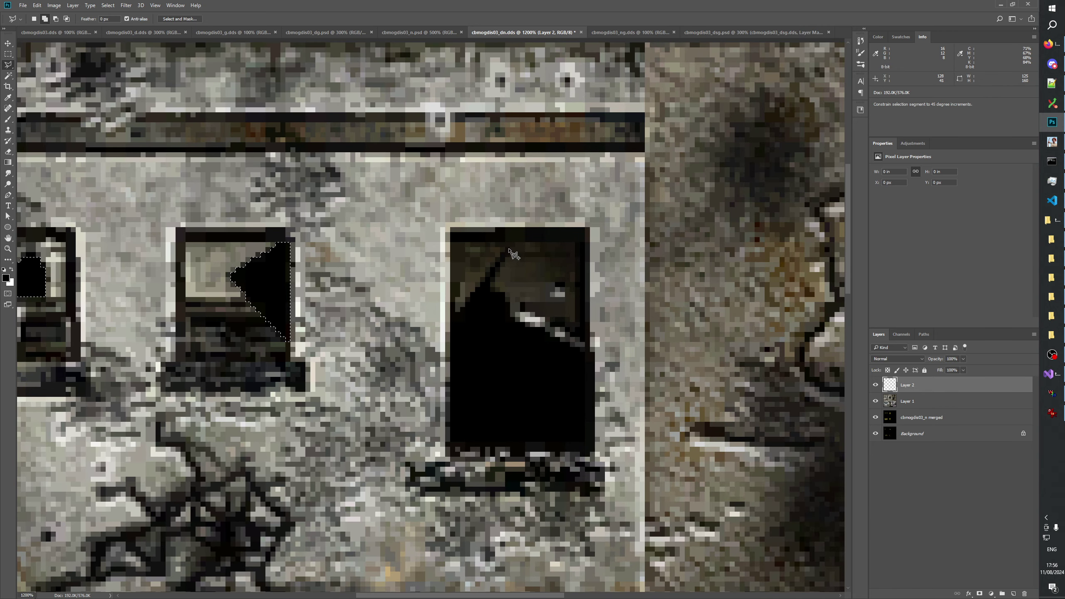
pyautogui.click(451, 446)
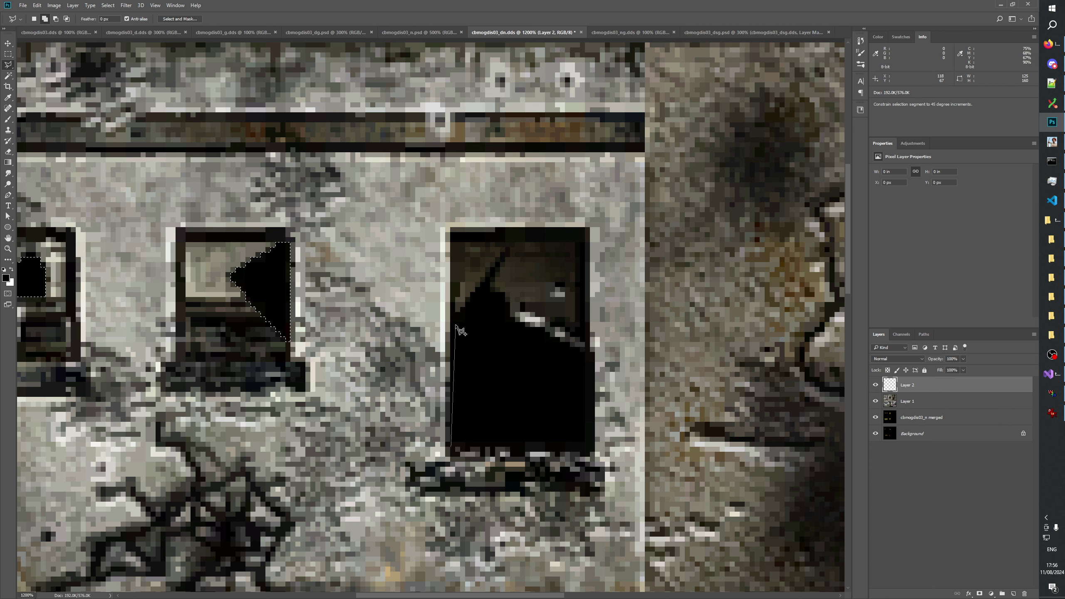
pyautogui.click(452, 303)
pyautogui.click(459, 312)
pyautogui.click(508, 245)
pyautogui.click(512, 249)
pyautogui.click(489, 287)
pyautogui.click(505, 295)
pyautogui.click(512, 318)
pyautogui.click(529, 328)
pyautogui.click(547, 330)
pyautogui.click(595, 354)
pyautogui.click(595, 452)
pyautogui.click(534, 444)
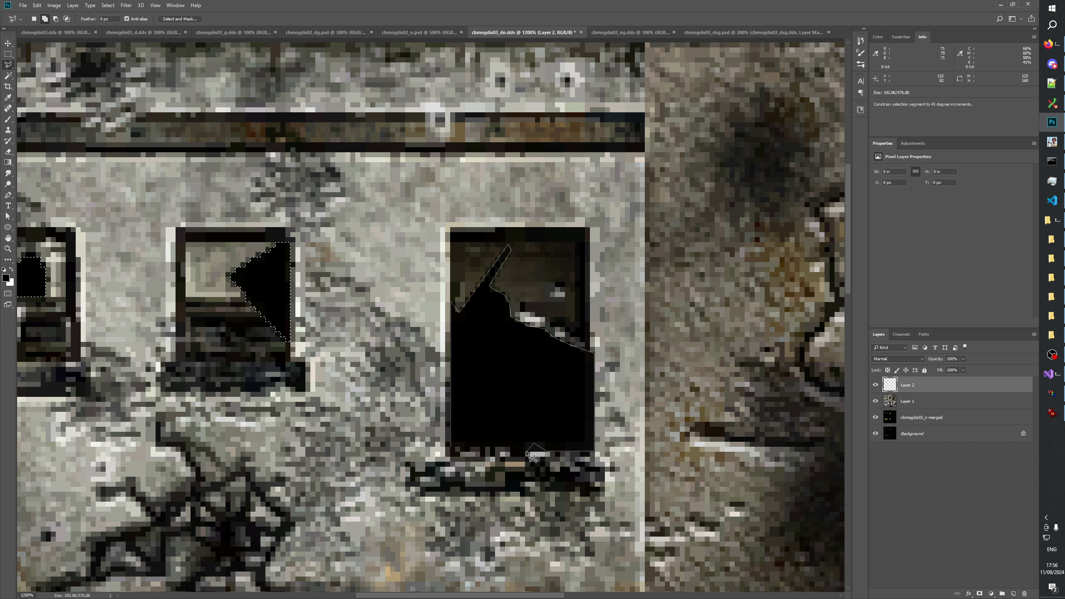
pyautogui.click(526, 452)
pyautogui.click(511, 452)
pyautogui.click(507, 448)
pyautogui.click(496, 452)
pyautogui.click(490, 447)
pyautogui.click(478, 446)
pyautogui.click(457, 452)
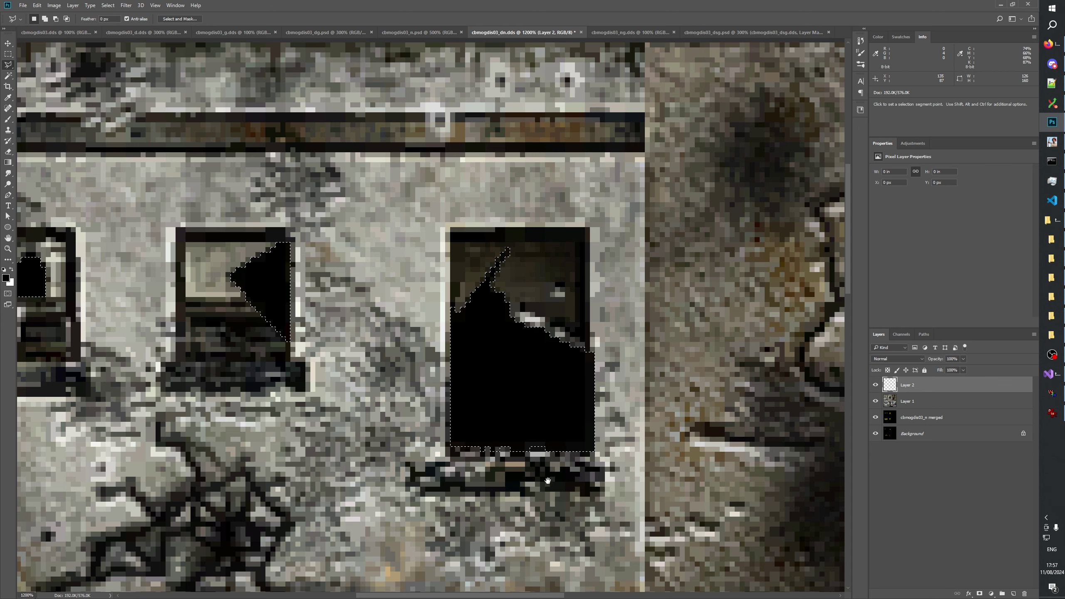
# Create a Levels adjustment layer masked to the selected glass holes and inspect its mask on its own
pyautogui.moveTo(523, 535)
pyautogui.mouseDown()
pyautogui.moveTo(474, 433)
pyautogui.moveTo(505, 480)
pyautogui.moveTo(589, 497)
pyautogui.moveTo(522, 548)
pyautogui.moveTo(559, 314)
pyautogui.moveTo(250, 345)
pyautogui.moveTo(668, 335)
pyautogui.moveTo(49, 180)
pyautogui.mouseUp()
pyautogui.press('z')
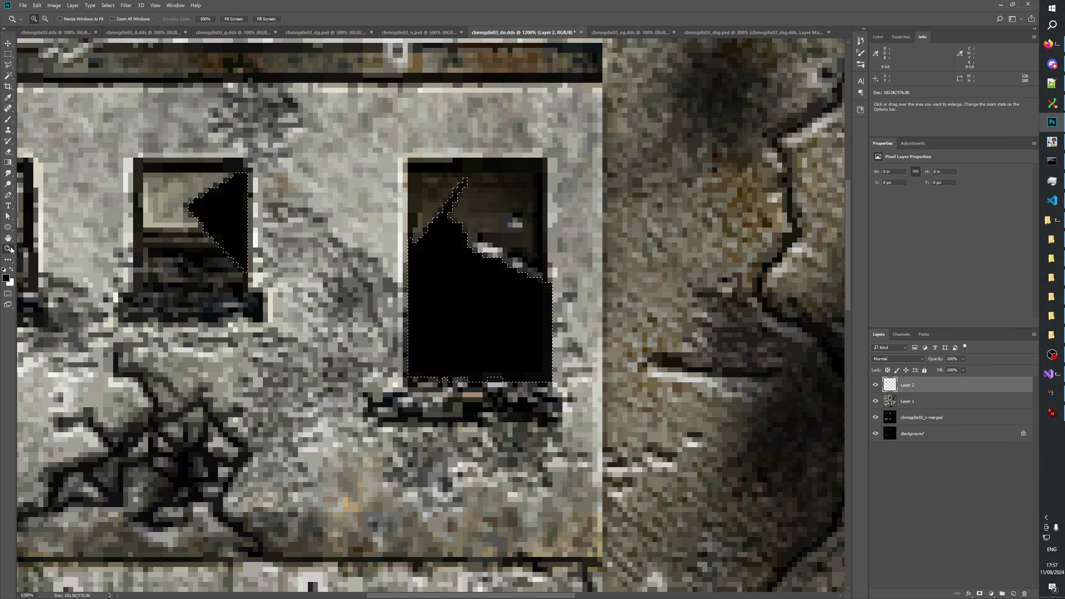
pyautogui.rightClick(347, 281)
pyautogui.click(365, 295)
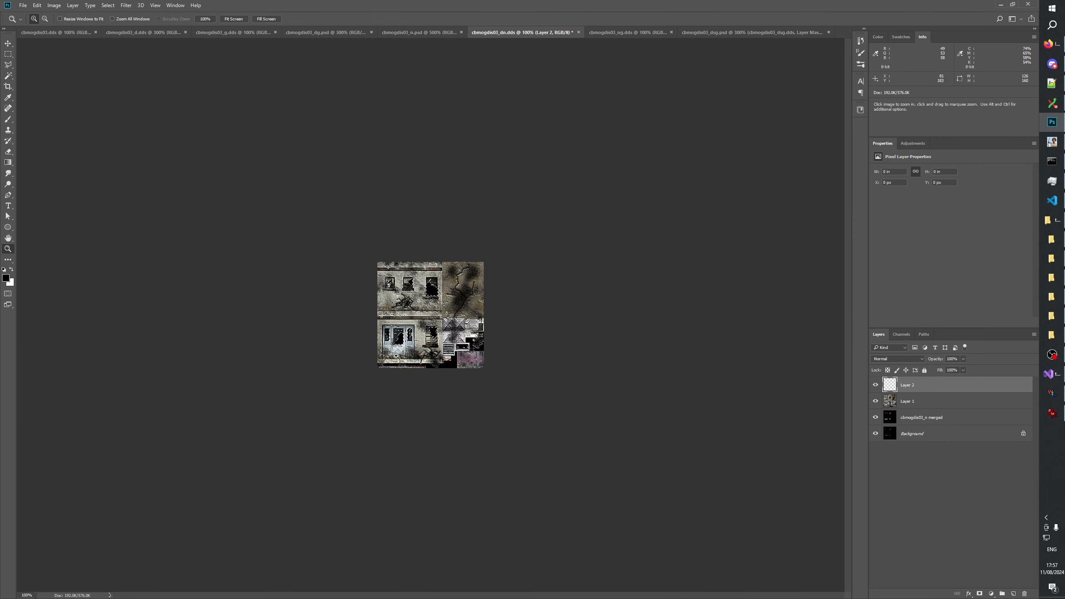
pyautogui.click(369, 412)
pyautogui.click(369, 412)
pyautogui.click(369, 412)
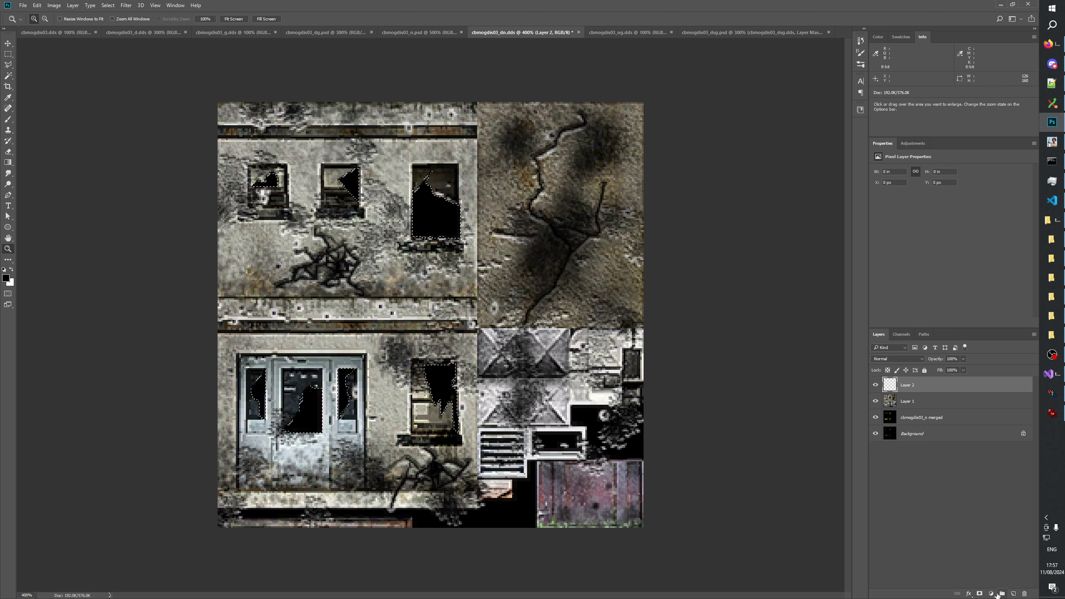
pyautogui.click(969, 594)
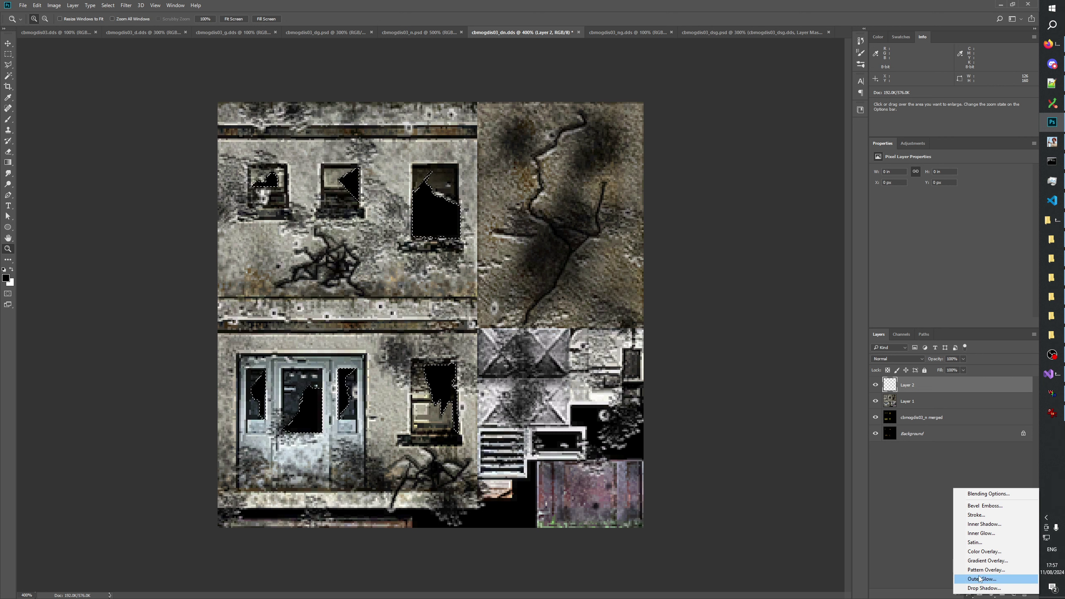
pyautogui.click(993, 596)
pyautogui.click(992, 596)
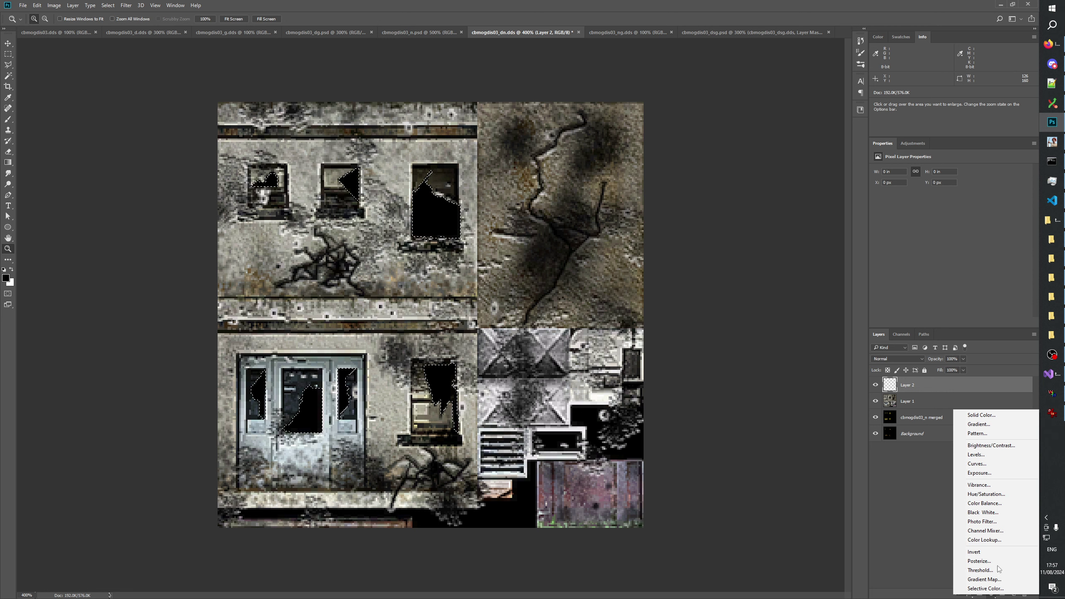
pyautogui.click(981, 457)
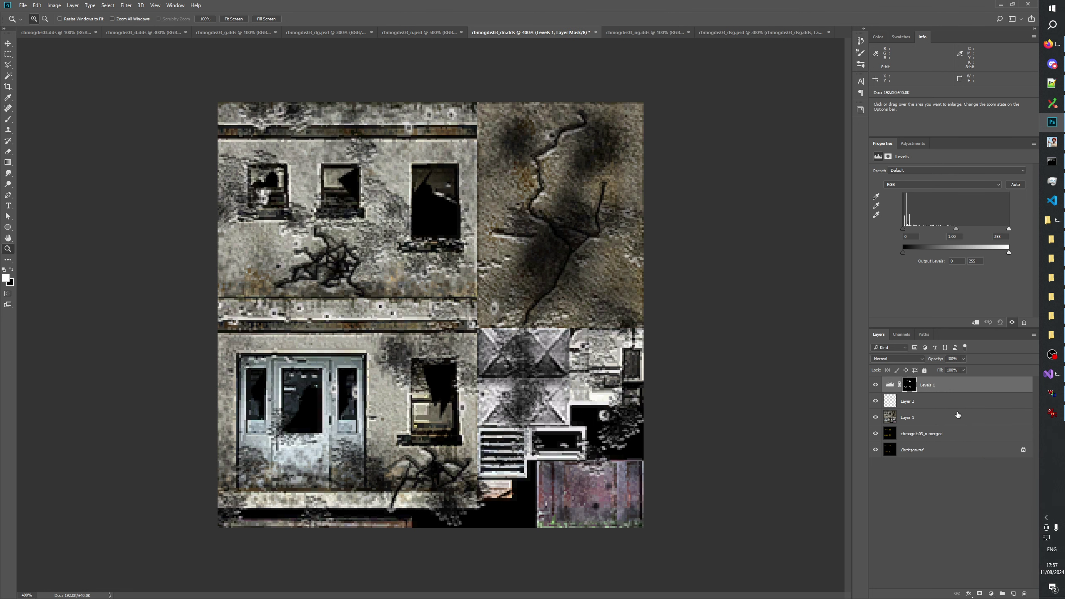
pyautogui.keyDown('alt'); pyautogui.click(910, 386); pyautogui.keyUp('alt')
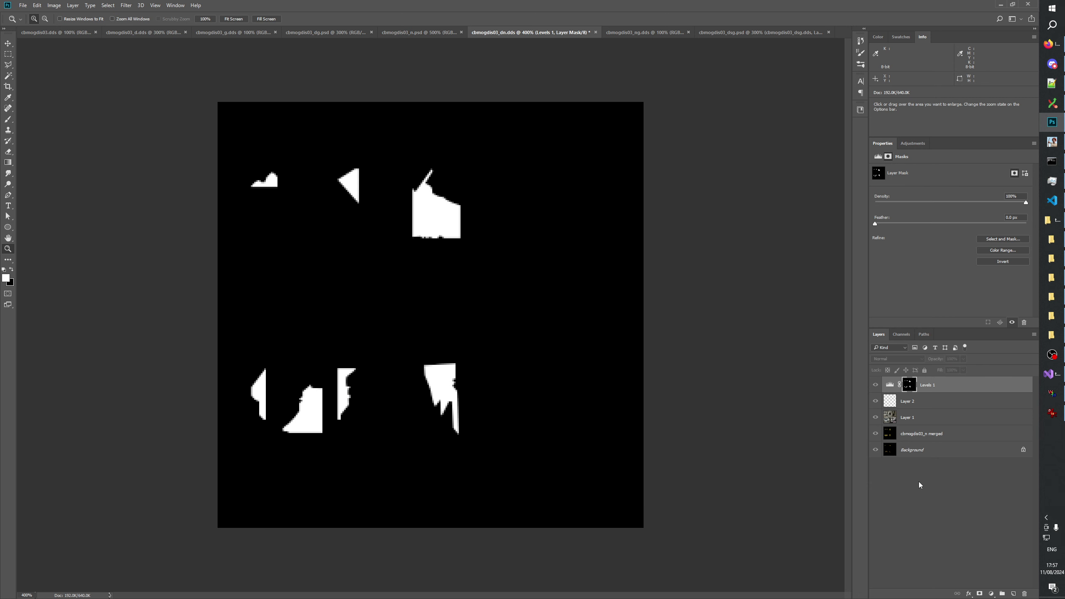
pyautogui.click(916, 510)
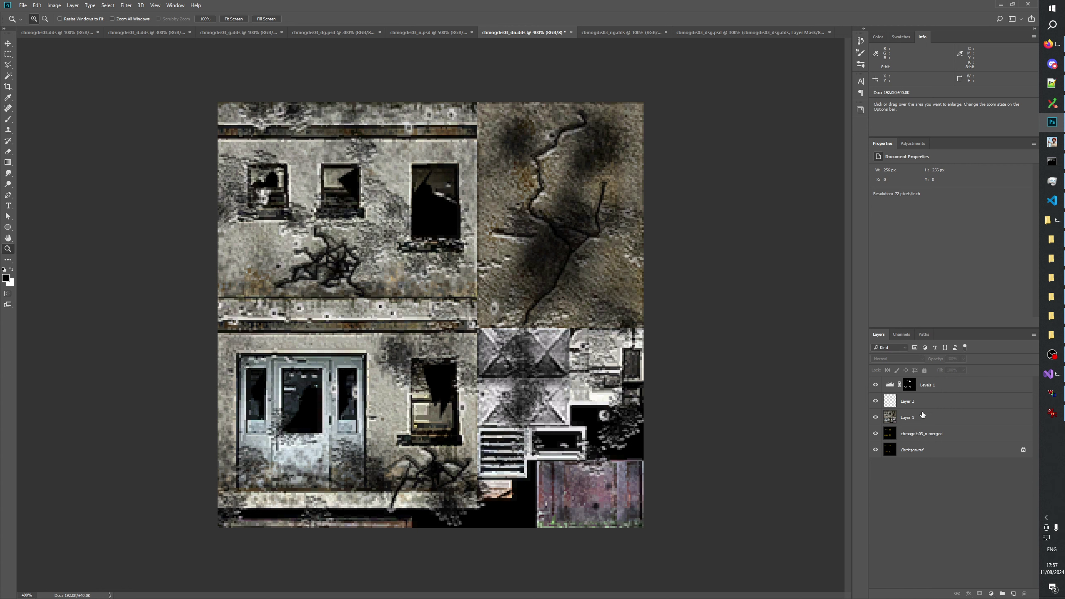
# Move the Levels layer beneath Layer 1 and place it in a new group named damage_dn
pyautogui.click(929, 385)
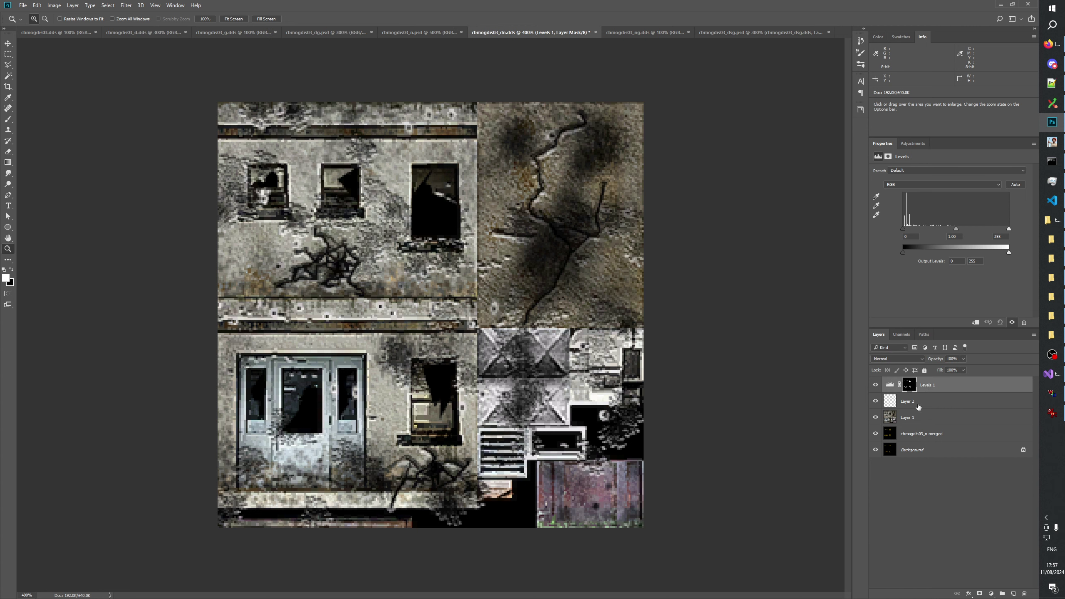
pyautogui.moveTo(919, 407); pyautogui.dragTo(921, 431)
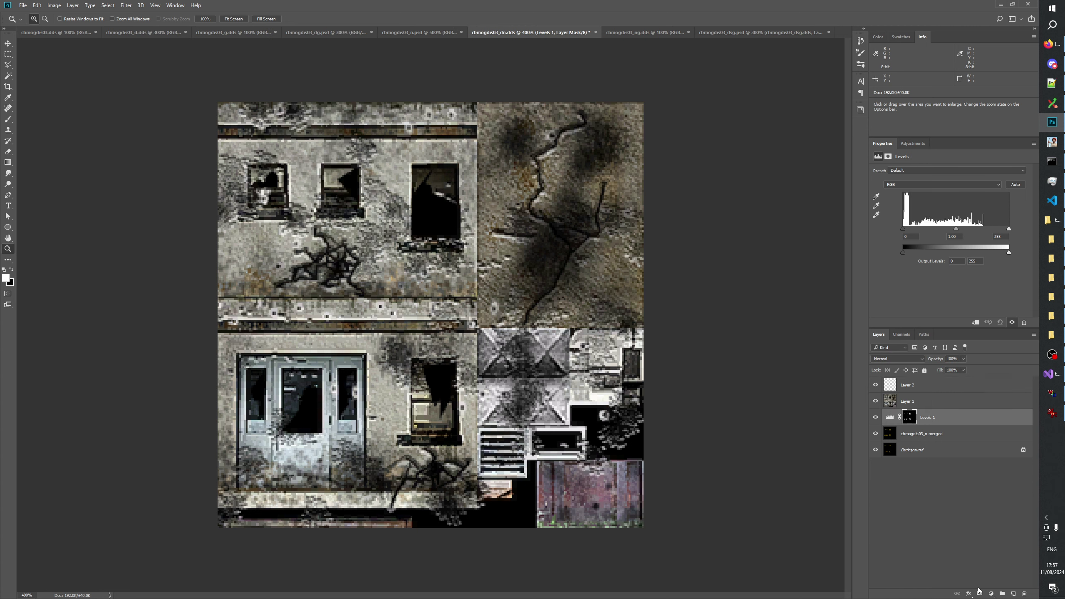
pyautogui.click(1002, 593)
pyautogui.doubleClick(914, 415)
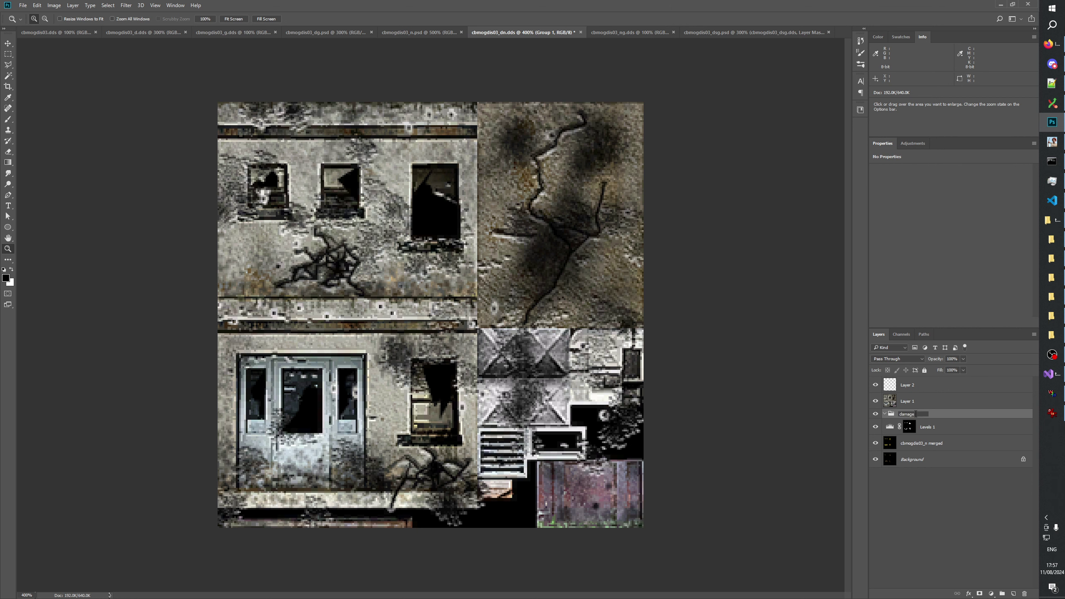
pyautogui.press('Return')
pyautogui.click(928, 427)
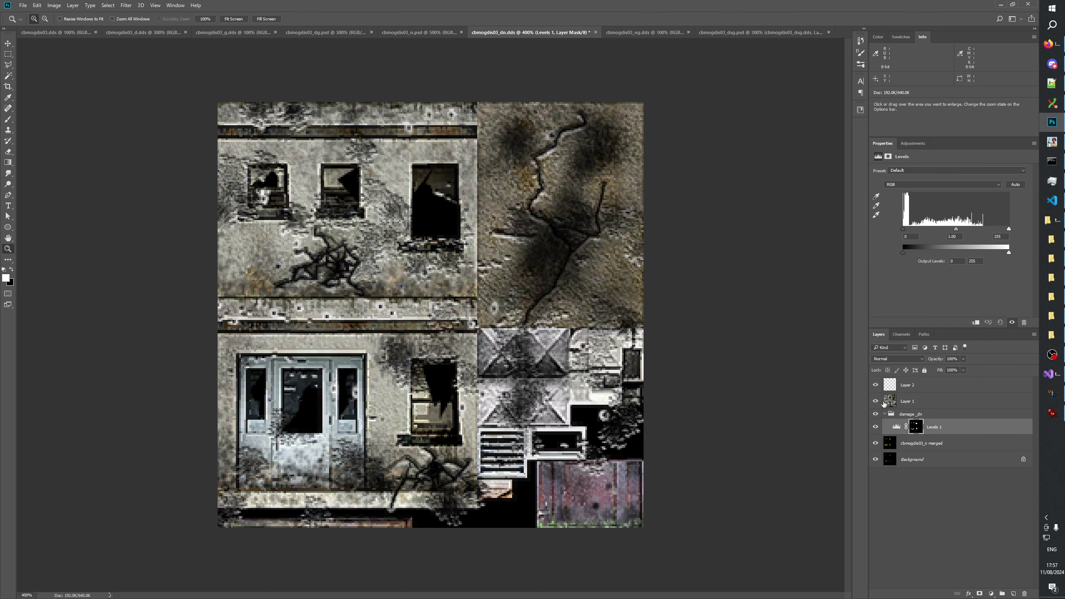
# Hide Layer 2 and Layer 1, and lower the white input level of Levels 1 to about 196
pyautogui.moveTo(876, 385); pyautogui.dragTo(877, 402)
pyautogui.click(897, 427)
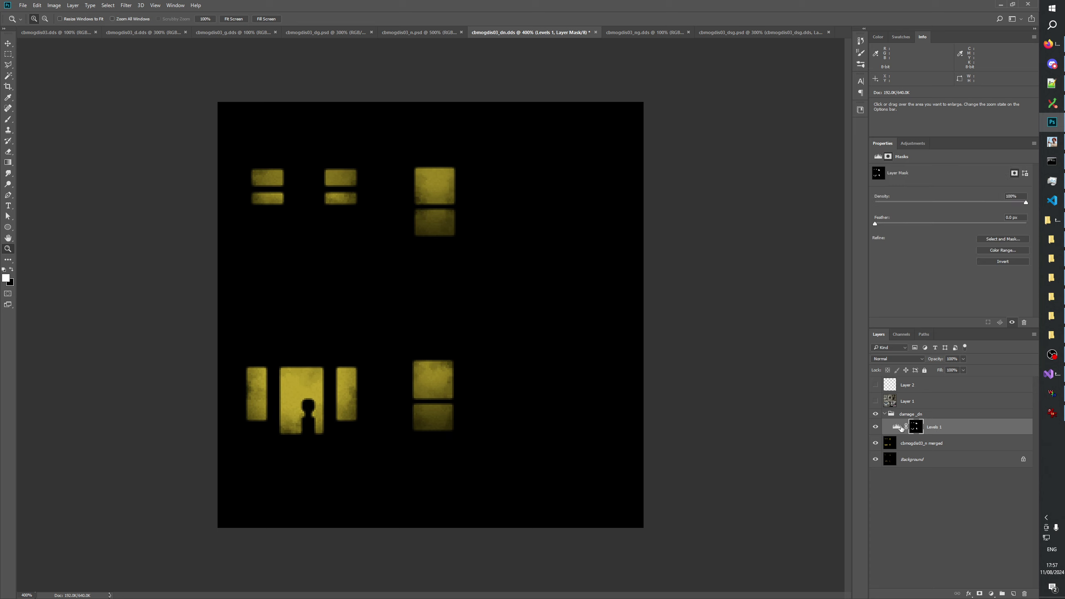
pyautogui.moveTo(997, 254); pyautogui.dragTo(953, 235)
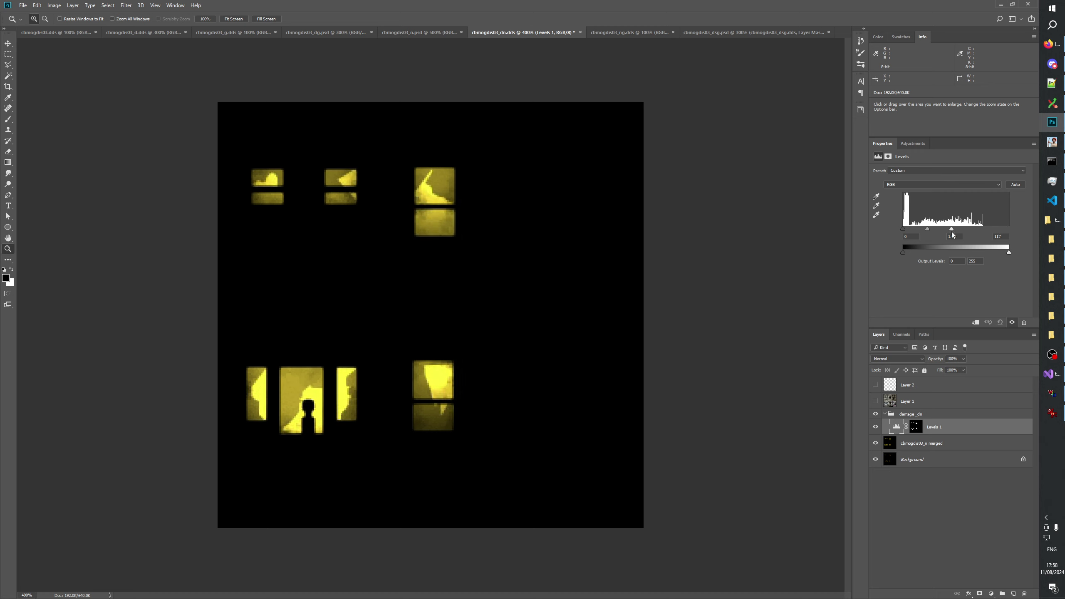
pyautogui.moveTo(954, 233); pyautogui.dragTo(985, 232)
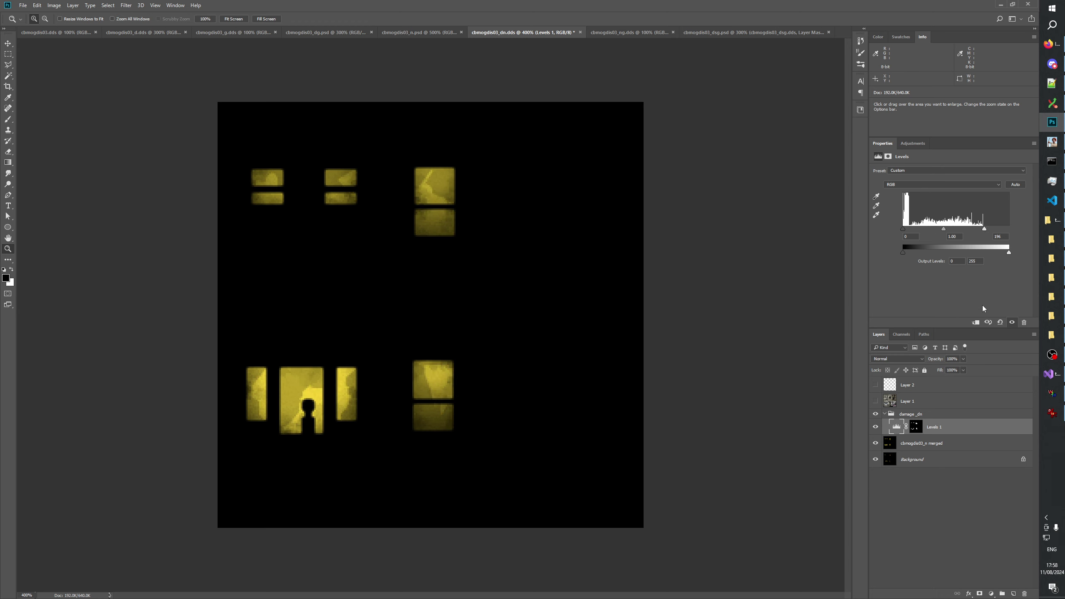
# Replace the Levels effect with a Curves layer using the same mask, raising its RGB curve at input 89 to output 159
pyautogui.click(992, 595)
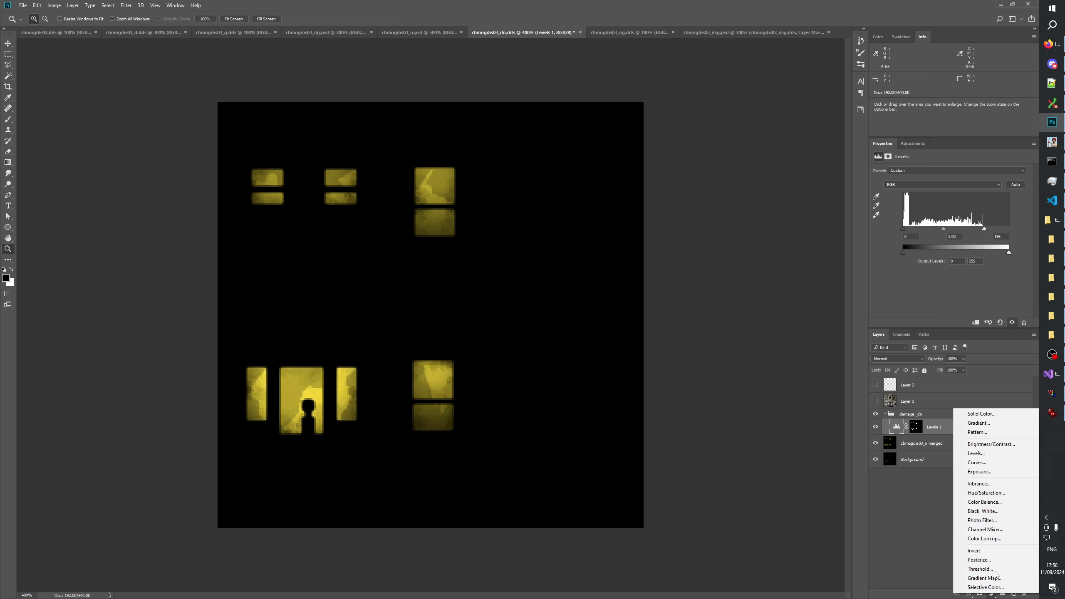
pyautogui.click(977, 462)
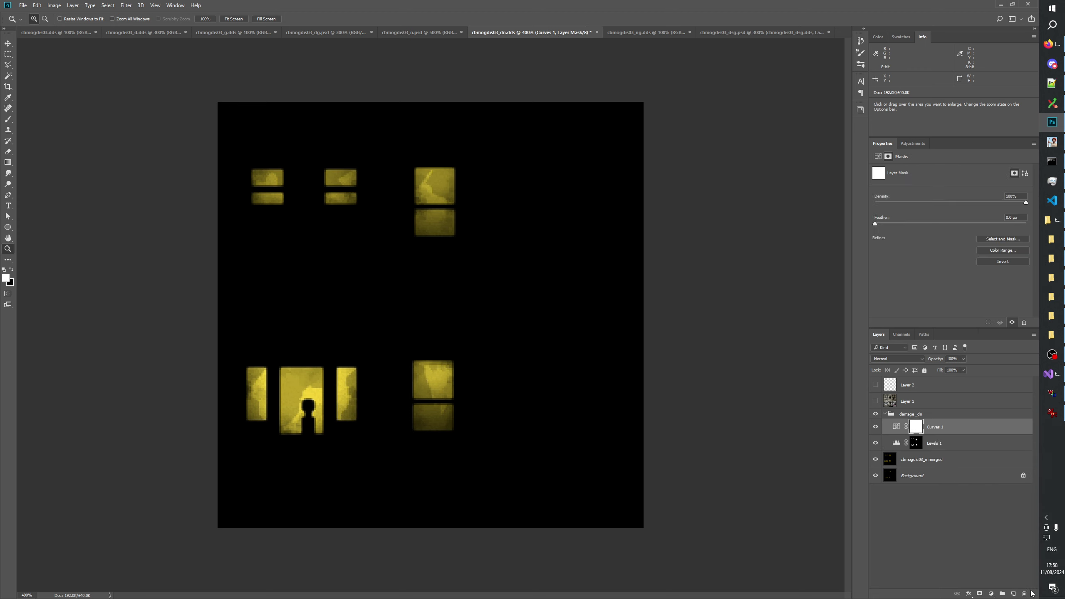
pyautogui.moveTo(916, 443); pyautogui.dragTo(917, 427)
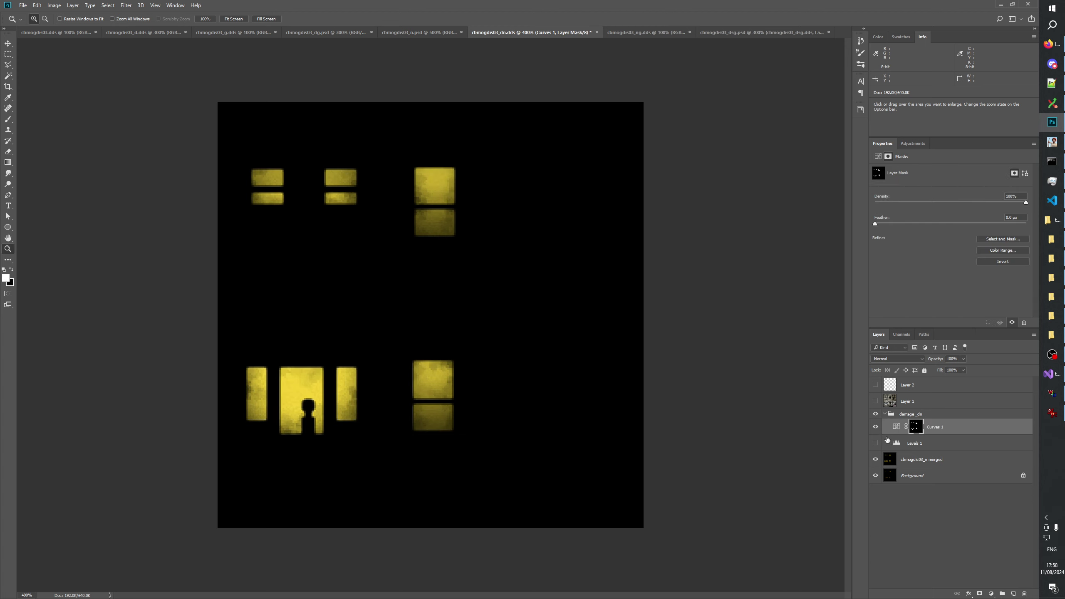
pyautogui.click(896, 428)
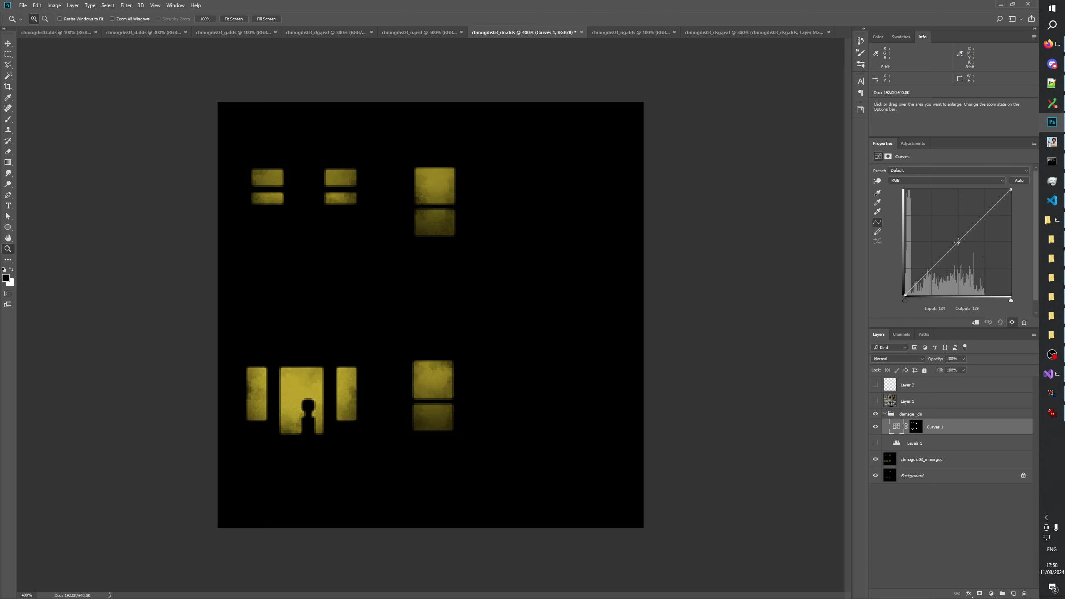
pyautogui.moveTo(961, 241); pyautogui.dragTo(943, 232)
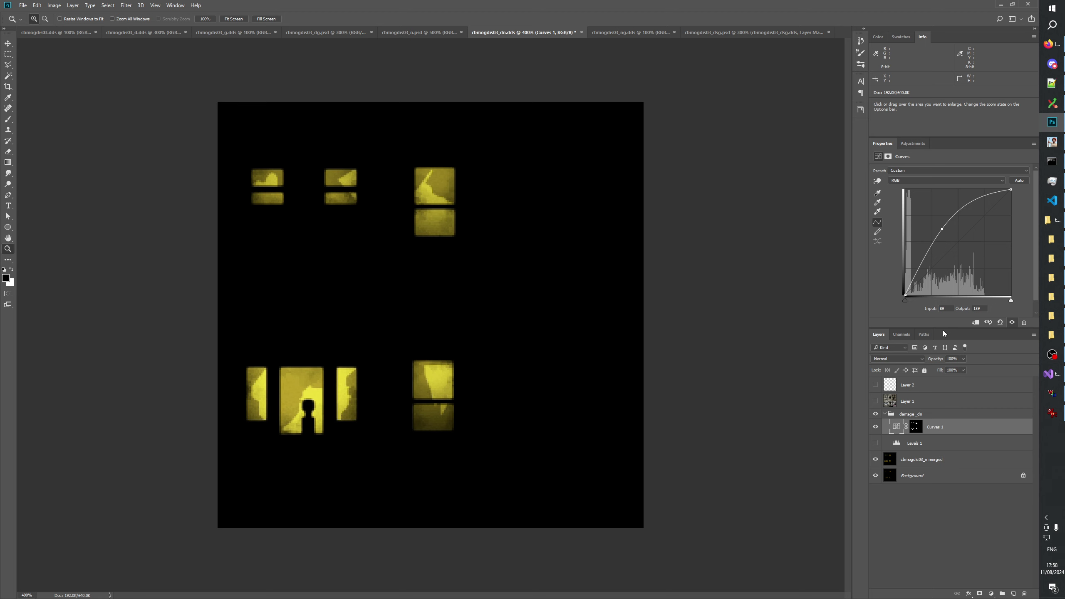
# Compare the brightened area of the ground-floor window beside the entrance with the broken glass in Layer 1
pyautogui.click(432, 404)
pyautogui.moveTo(432, 404); pyautogui.dragTo(459, 517)
pyautogui.scroll(-5, 459, 517)
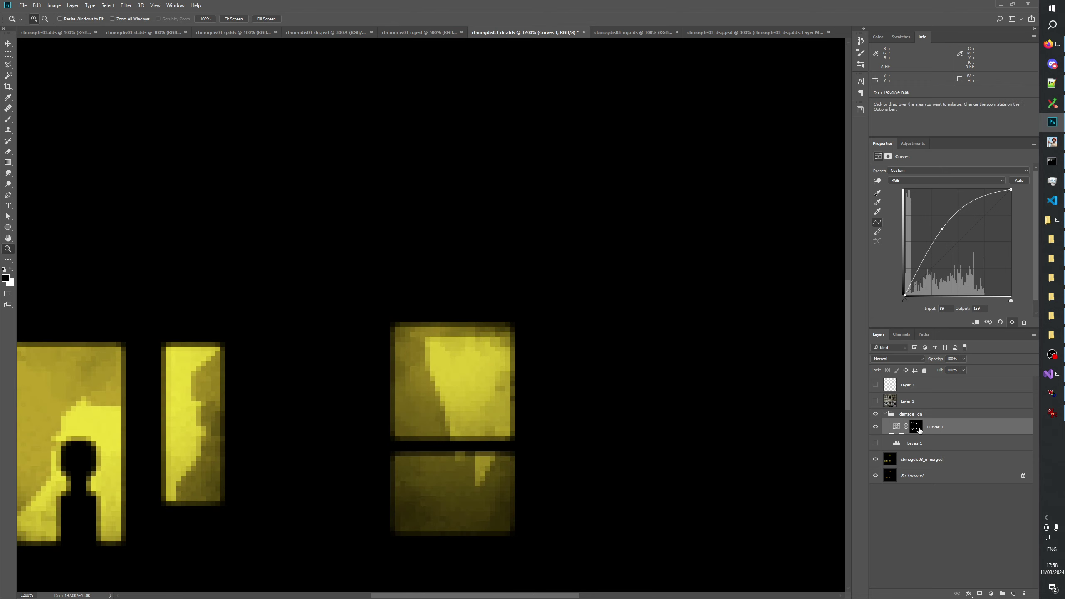
pyautogui.click(919, 430)
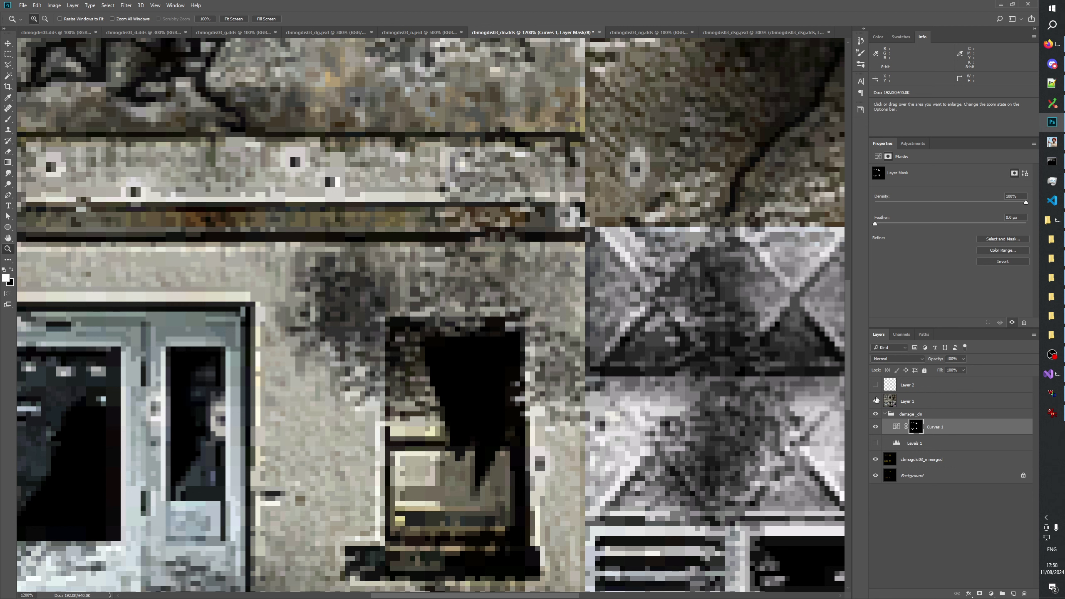
pyautogui.click(876, 400)
pyautogui.click(876, 400)
pyautogui.click(876, 400)
# Examine the brightened window lights at several zoom levels and check them against the damaged facade in Layer 1
pyautogui.rightClick(471, 387)
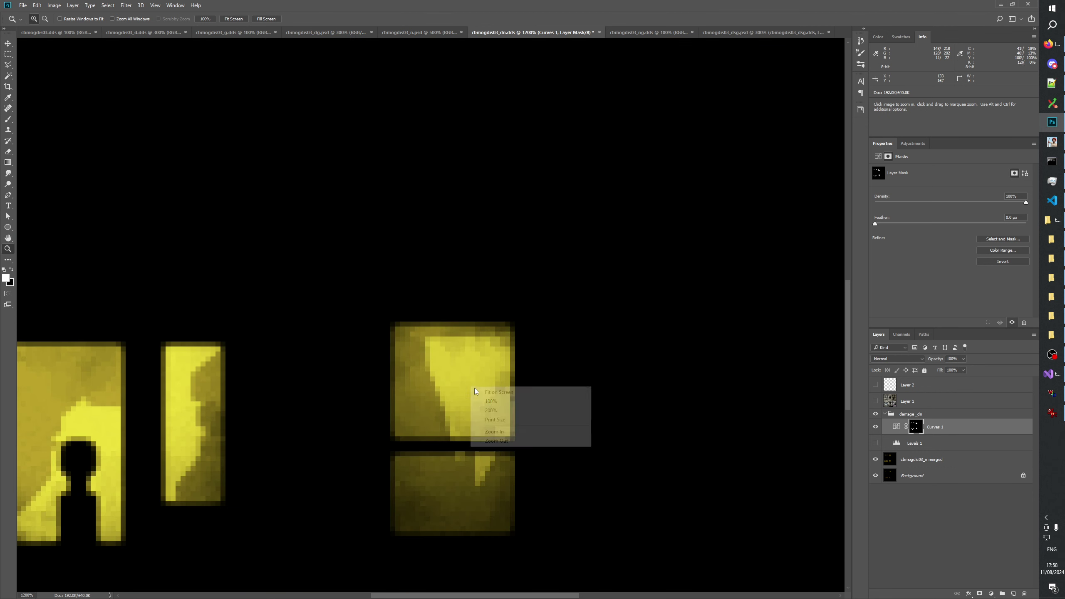
pyautogui.click(499, 403)
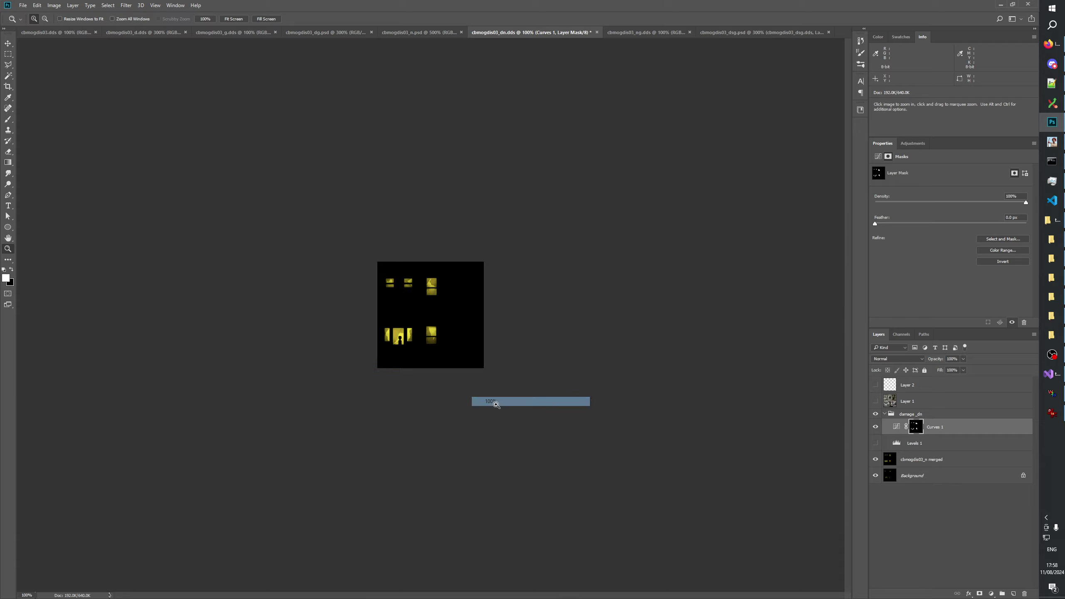
pyautogui.click(398, 355)
pyautogui.click(407, 420)
pyautogui.click(406, 394)
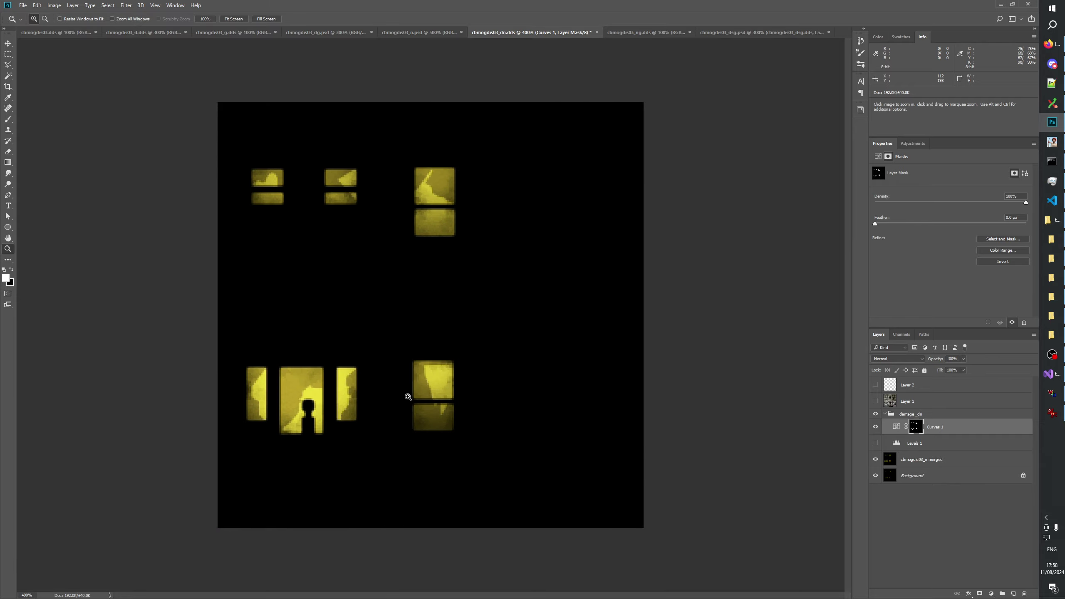
pyautogui.rightClick(440, 370)
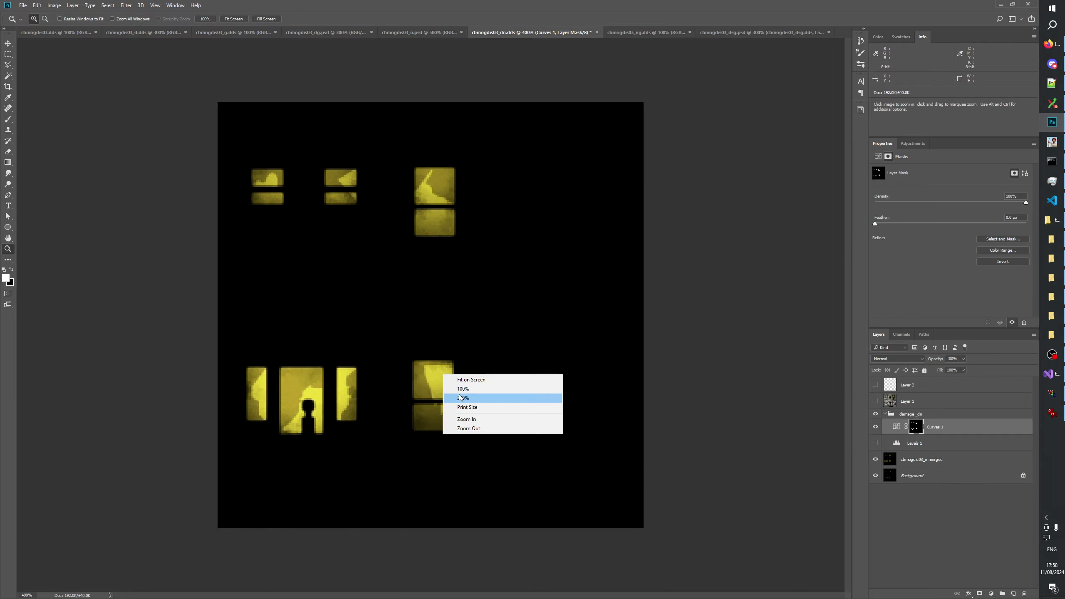
pyautogui.click(482, 390)
pyautogui.click(415, 361)
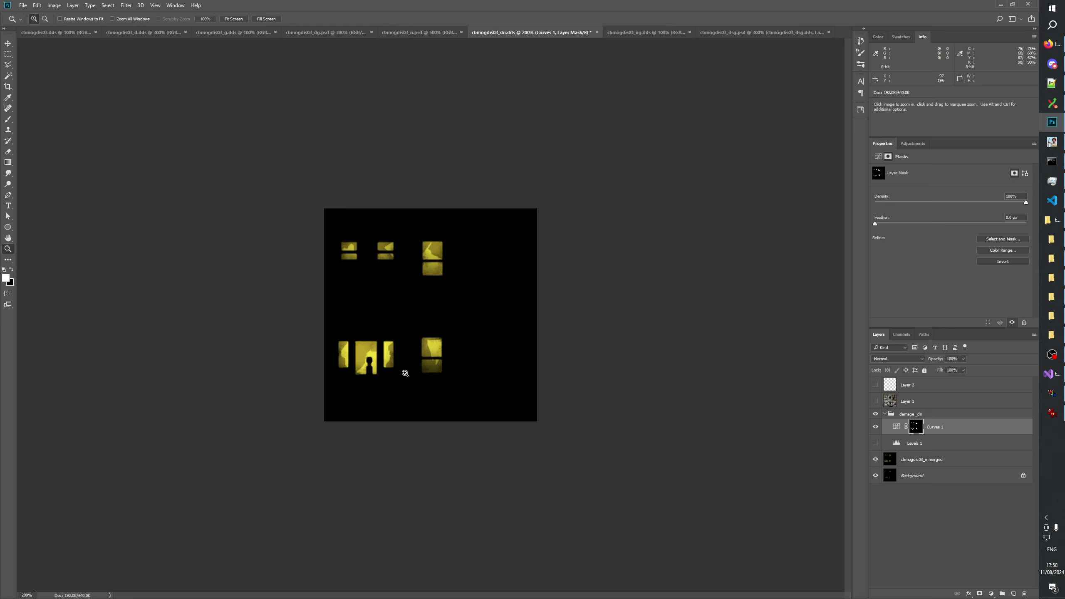
pyautogui.click(397, 401)
pyautogui.click(405, 407)
pyautogui.click(417, 414)
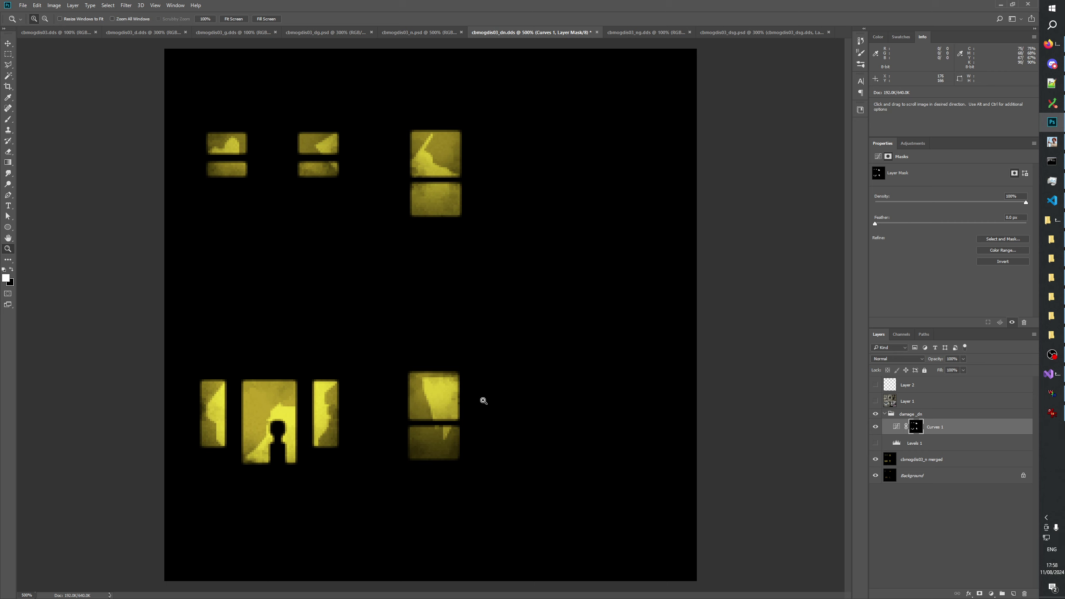
pyautogui.moveTo(483, 400); pyautogui.dragTo(682, 421)
pyautogui.click(875, 401)
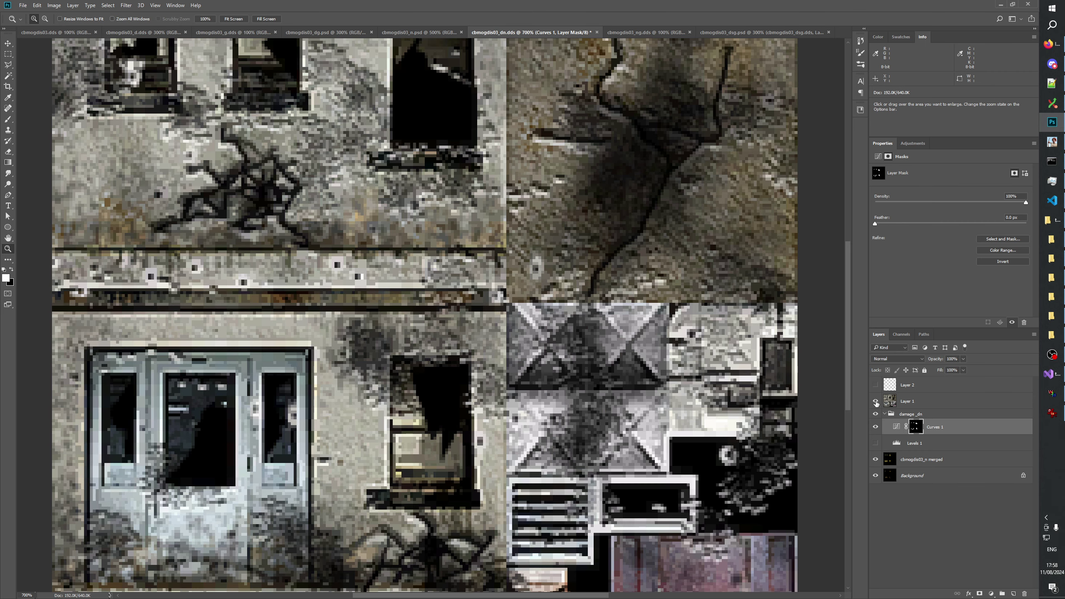
# Compare the ground-floor window beside the entrance with the damaged facade in Layer 1, and leave Layer 1 hidden
pyautogui.click(876, 401)
pyautogui.click(876, 401)
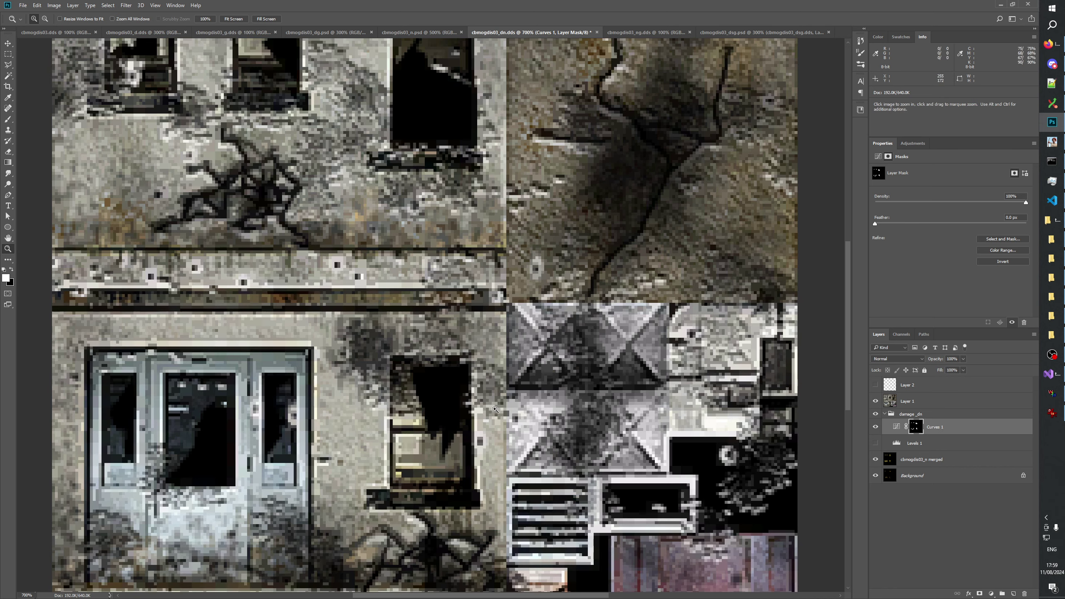
pyautogui.hotkey('ctrl', '+')
pyautogui.hotkey('ctrl', '+')
pyautogui.click(875, 401)
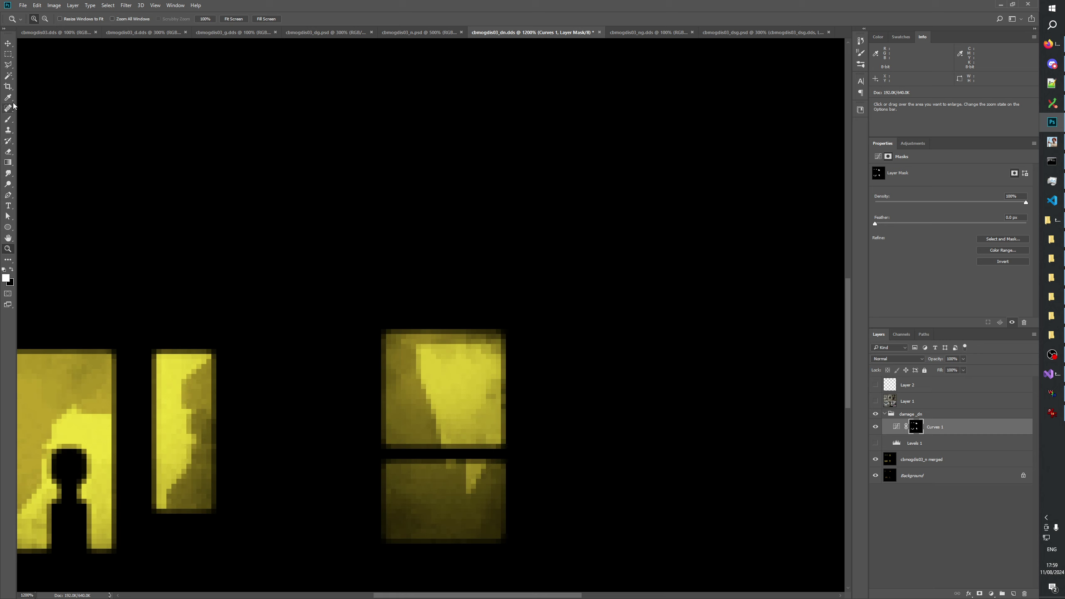
# Outline the upper edge of the ground-floor window's brightened area with the Polygonal Lasso and display the Curves 1 mask
pyautogui.click(8, 65)
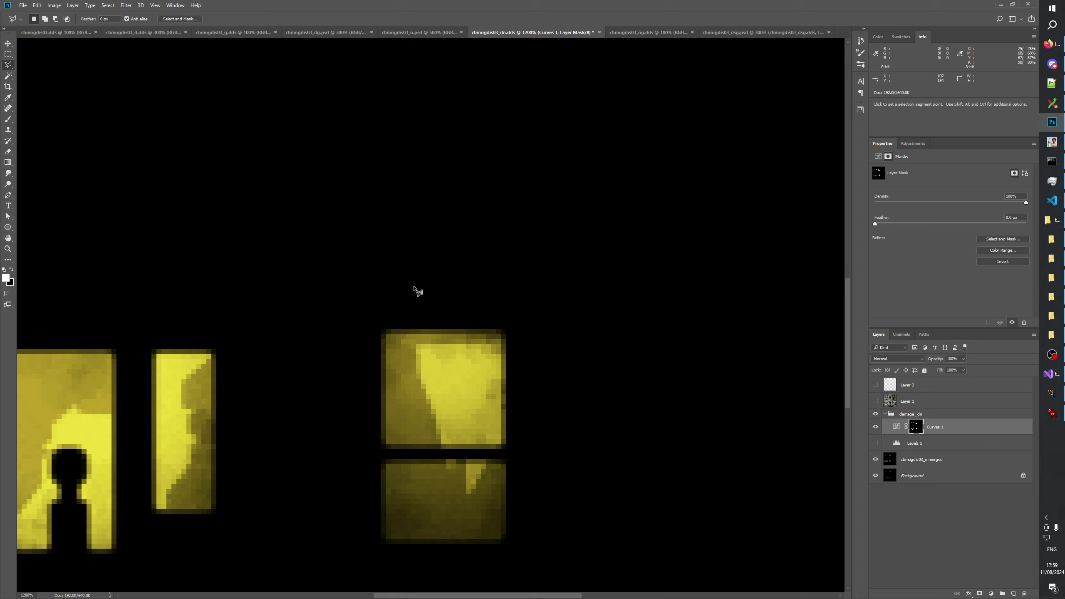
pyautogui.keyDown('alt'); pyautogui.click(920, 428); pyautogui.keyUp('alt')
pyautogui.hotkey('ctrl', '2')
pyautogui.click(499, 362)
pyautogui.click(455, 364)
pyautogui.click(425, 358)
pyautogui.click(417, 344)
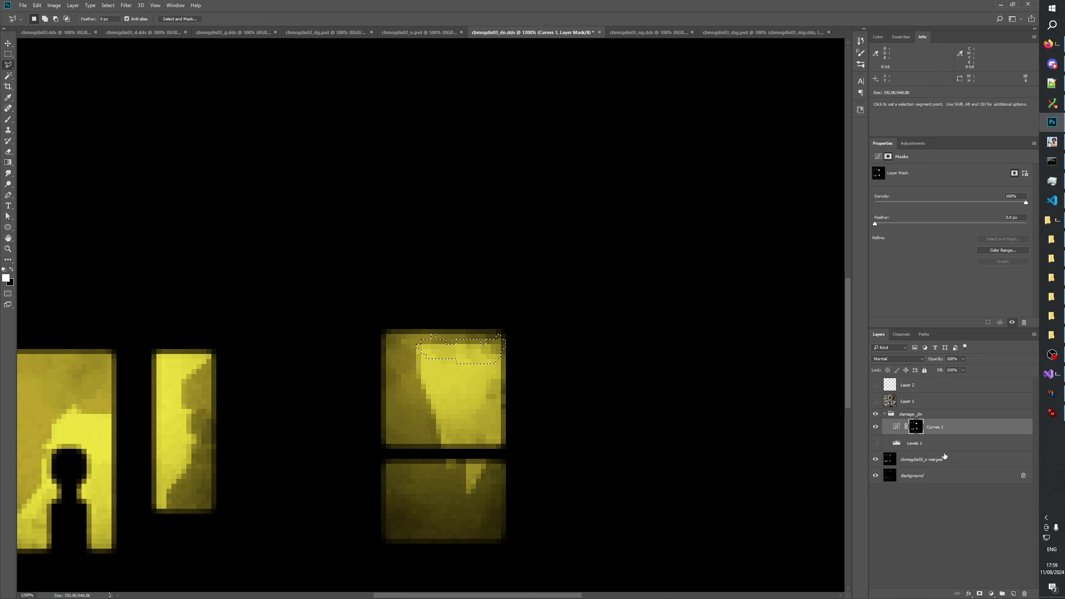
pyautogui.keyDown('alt'); pyautogui.click(917, 427); pyautogui.keyUp('alt')
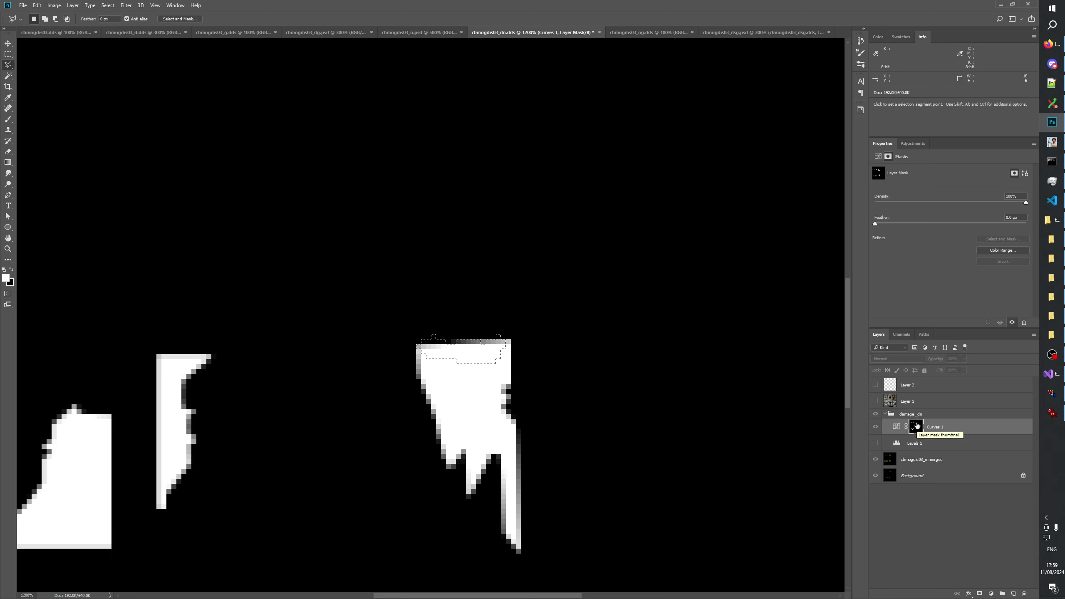
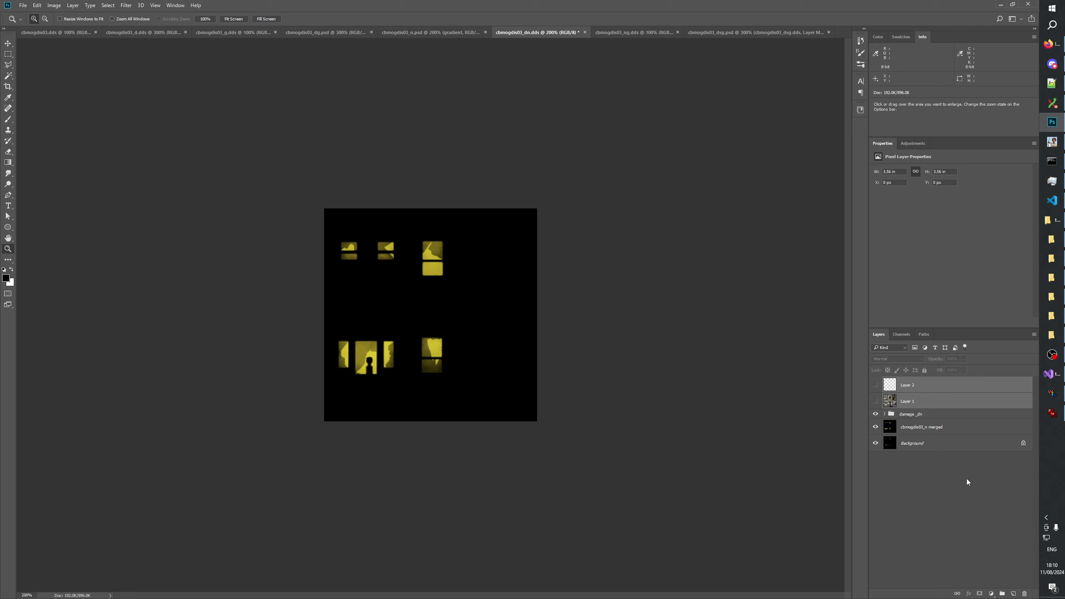
# Delete Layer 2 and Layer 1, and compare the new window lights with the original Background layer
pyautogui.click(1024, 593)
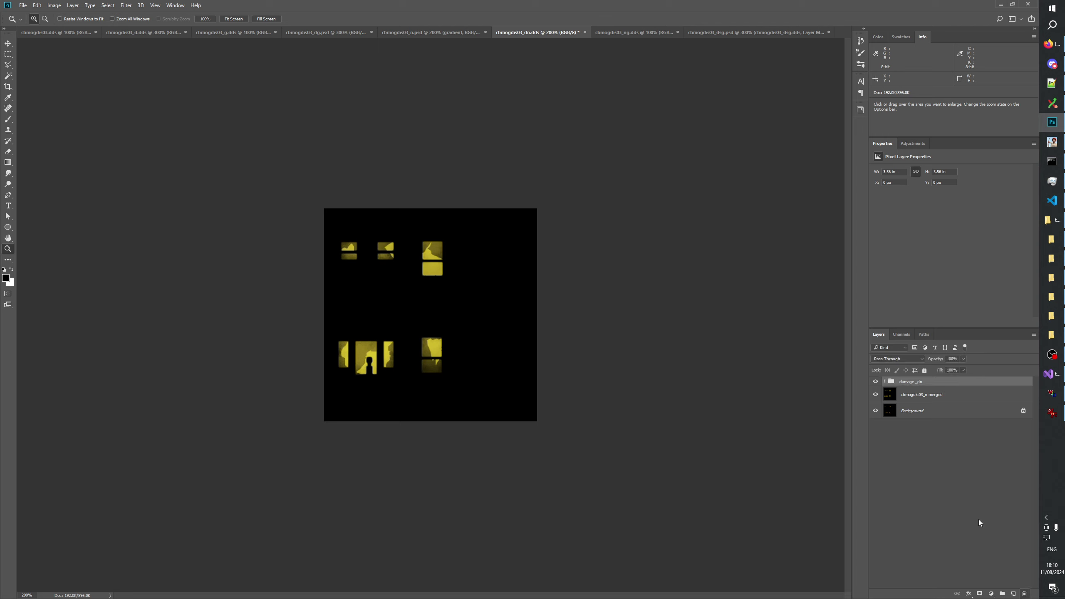
pyautogui.click(875, 394)
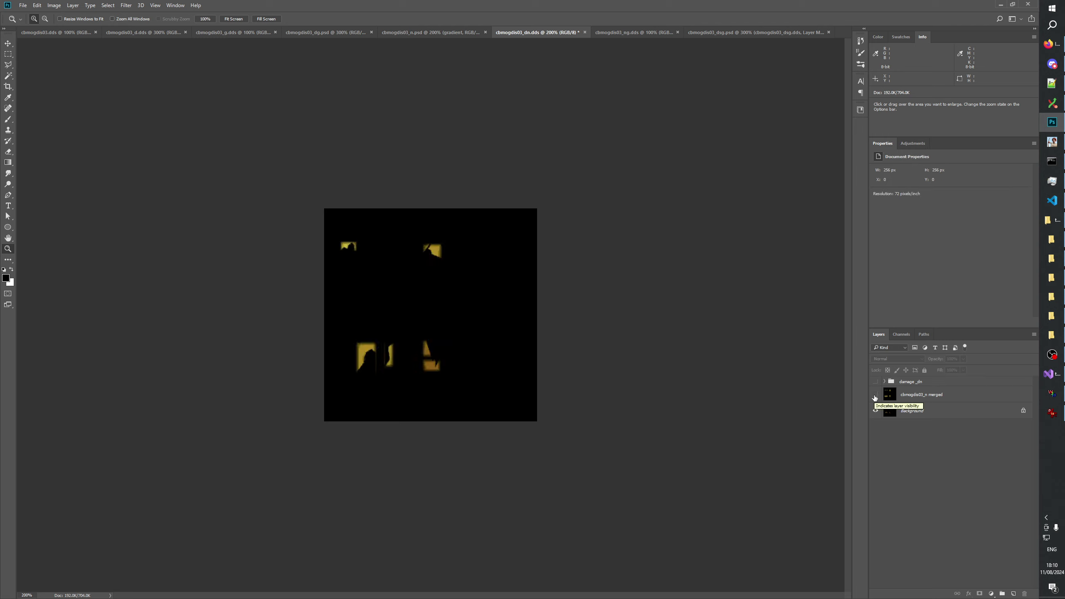
pyautogui.click(876, 382)
pyautogui.moveTo(352, 238); pyautogui.dragTo(834, 429)
pyautogui.click(875, 382)
pyautogui.moveTo(876, 395); pyautogui.dragTo(876, 382)
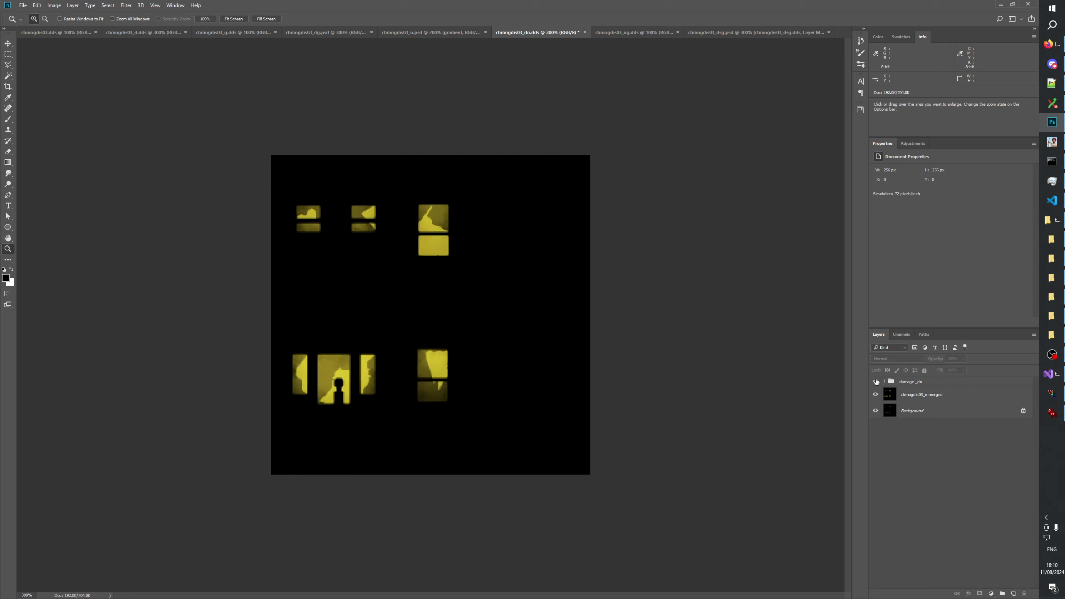
pyautogui.click(876, 393)
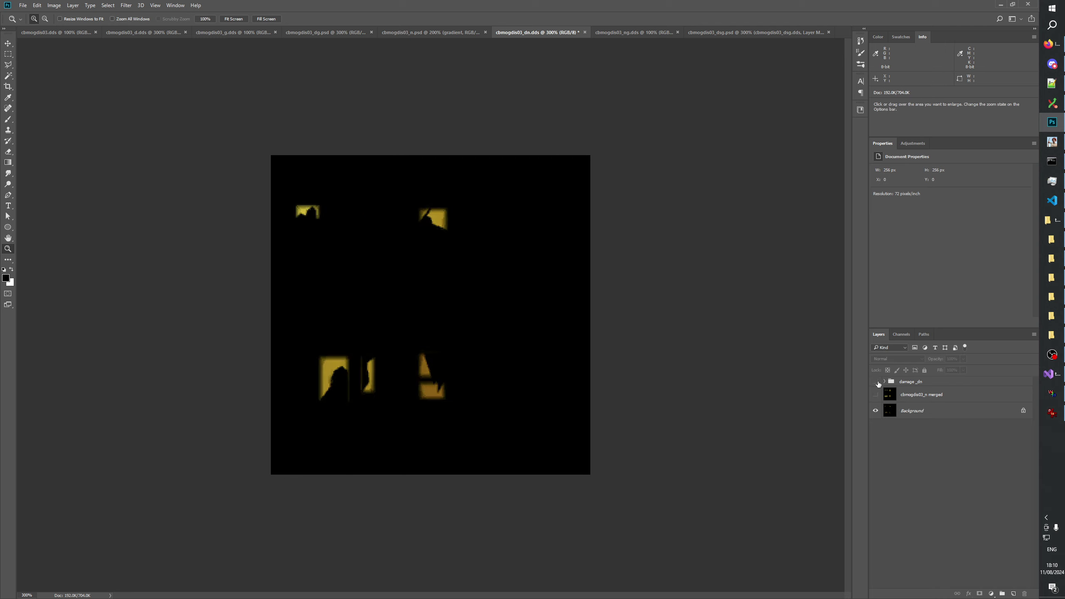
pyautogui.click(874, 381)
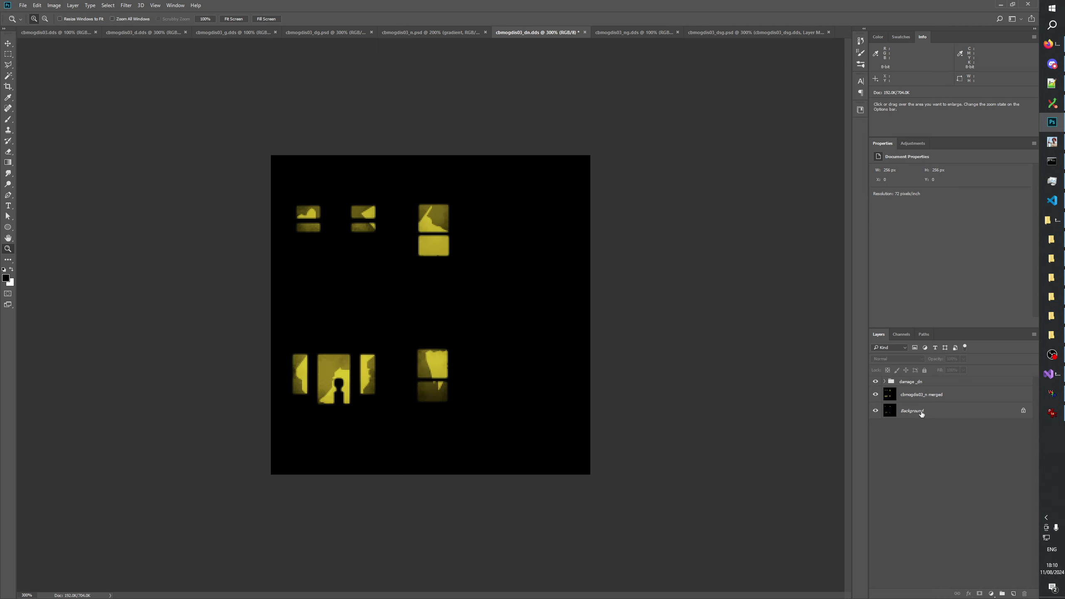
# Delete the Background layer and save the document as the Photoshop file cbmogdis03_dn.psd with Maximize Compatibility on
pyautogui.moveTo(923, 416); pyautogui.dragTo(1025, 593)
pyautogui.click(23, 5)
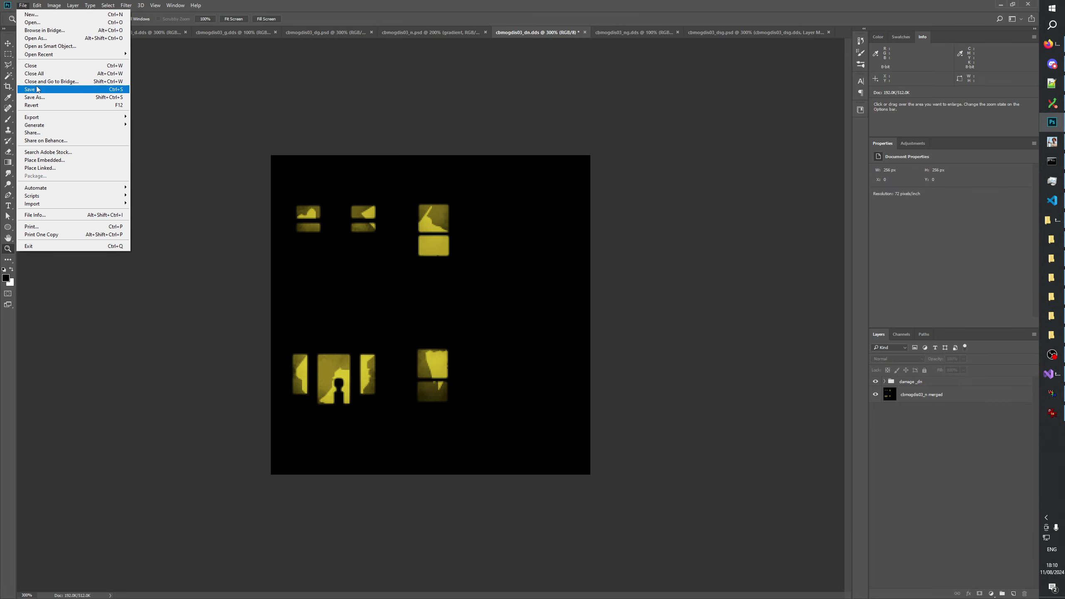
pyautogui.click(38, 99)
pyautogui.click(143, 267)
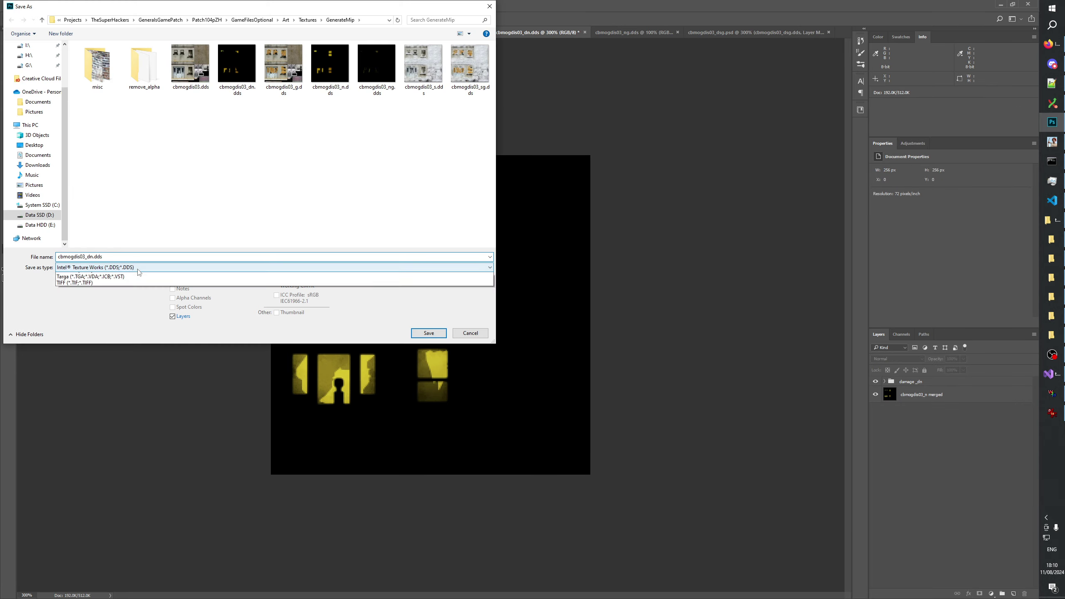
pyautogui.click(129, 273)
pyautogui.click(420, 335)
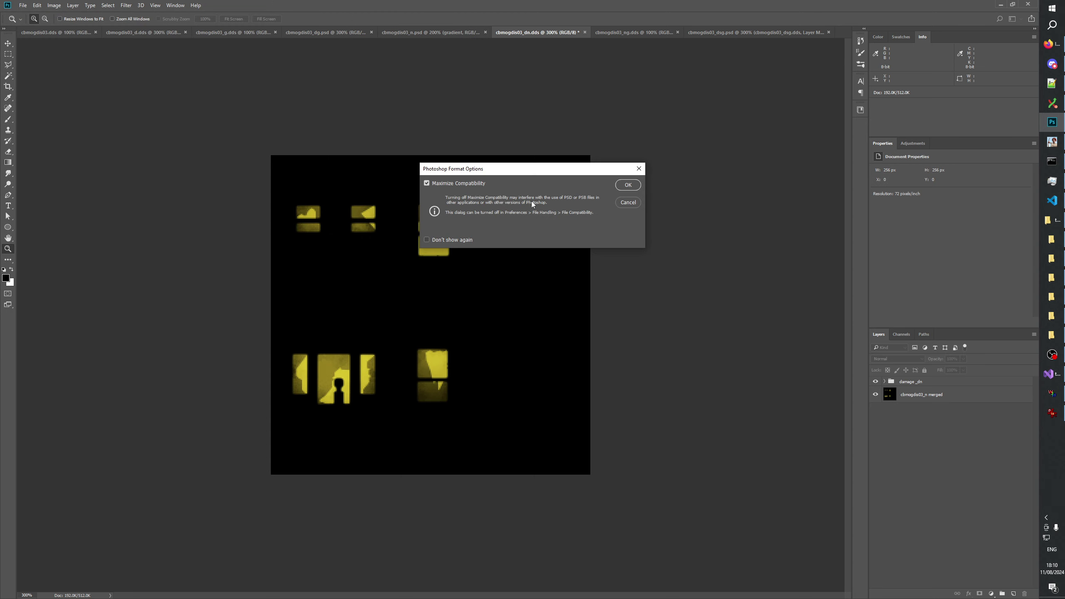
pyautogui.click(629, 185)
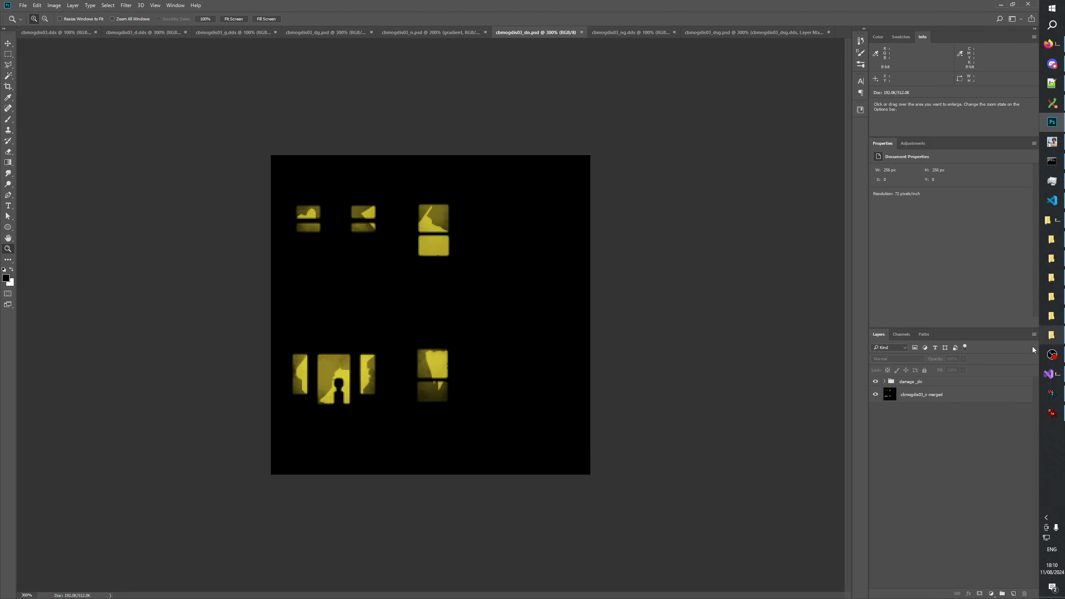
# Run Build in Generals Mod Builder, and clear the loaded building in W3D Viewer with a new scene
pyautogui.click(1052, 142)
pyautogui.click(253, 141)
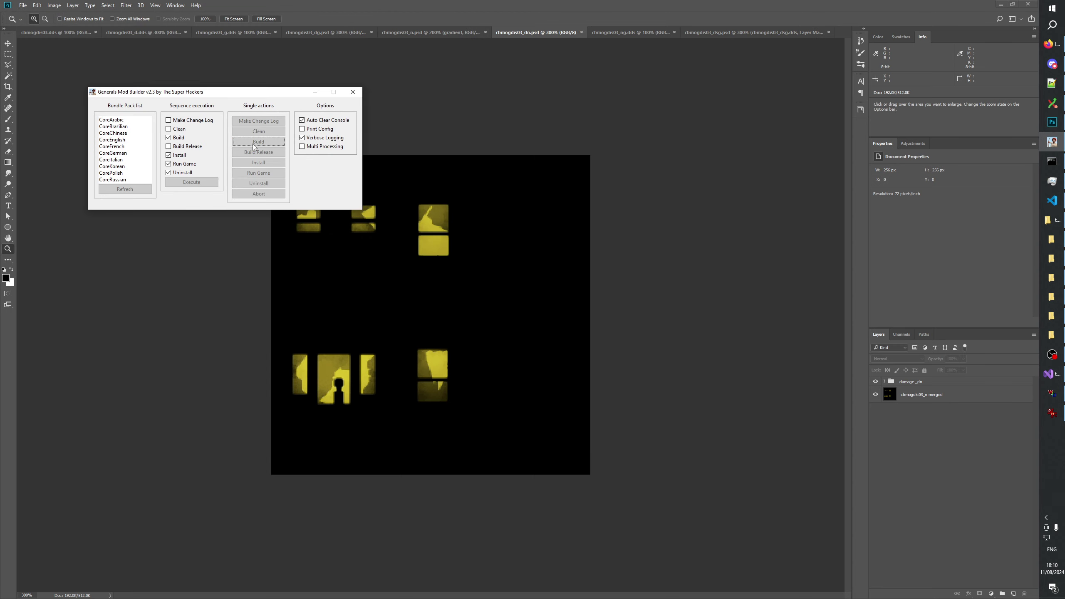
pyautogui.click(1053, 394)
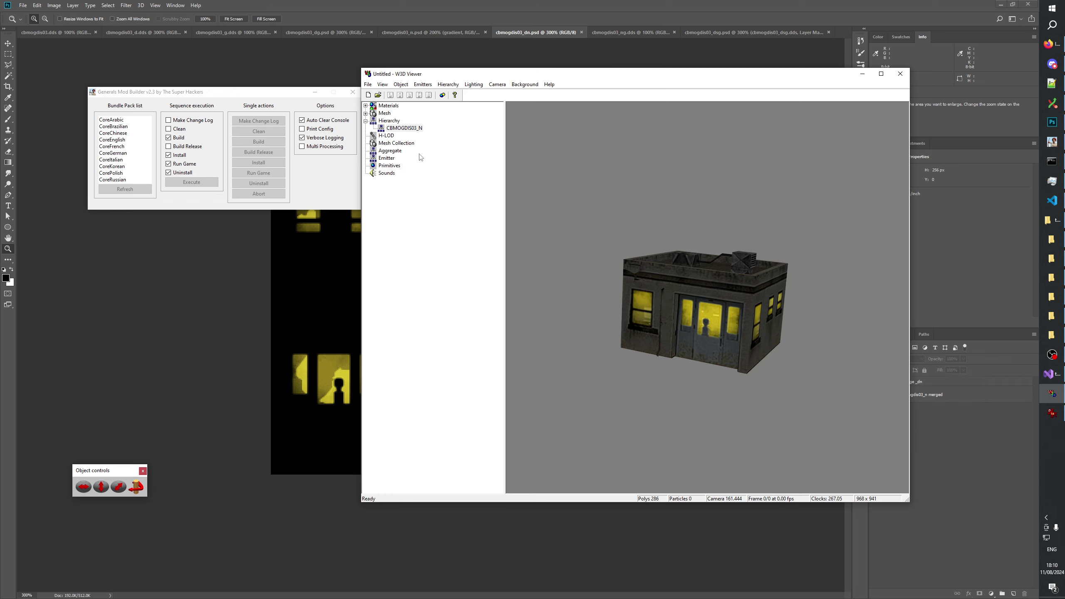
pyautogui.click(369, 96)
# Open the night models CBMogdis03_N.W3D and CBMogdis03_DN.W3D together in W3D Viewer
pyautogui.click(378, 95)
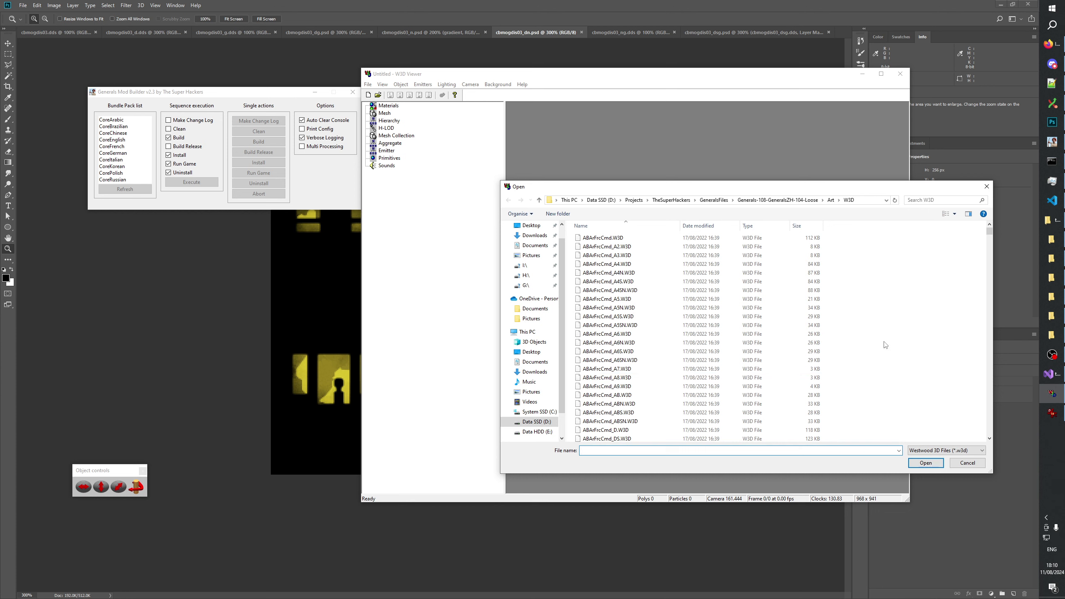
pyautogui.click(608, 413)
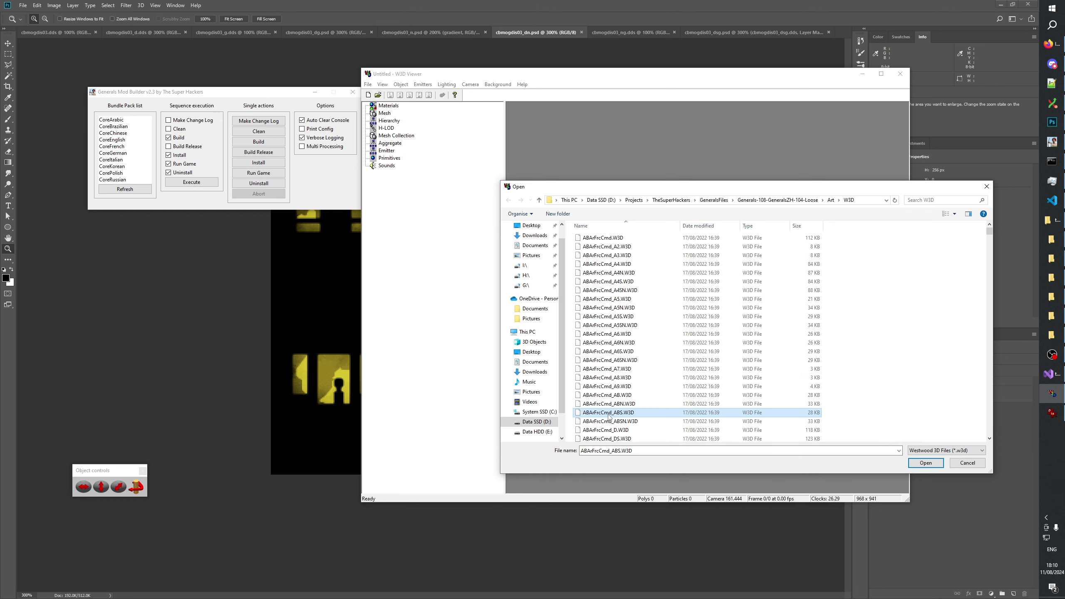
pyautogui.write('c')
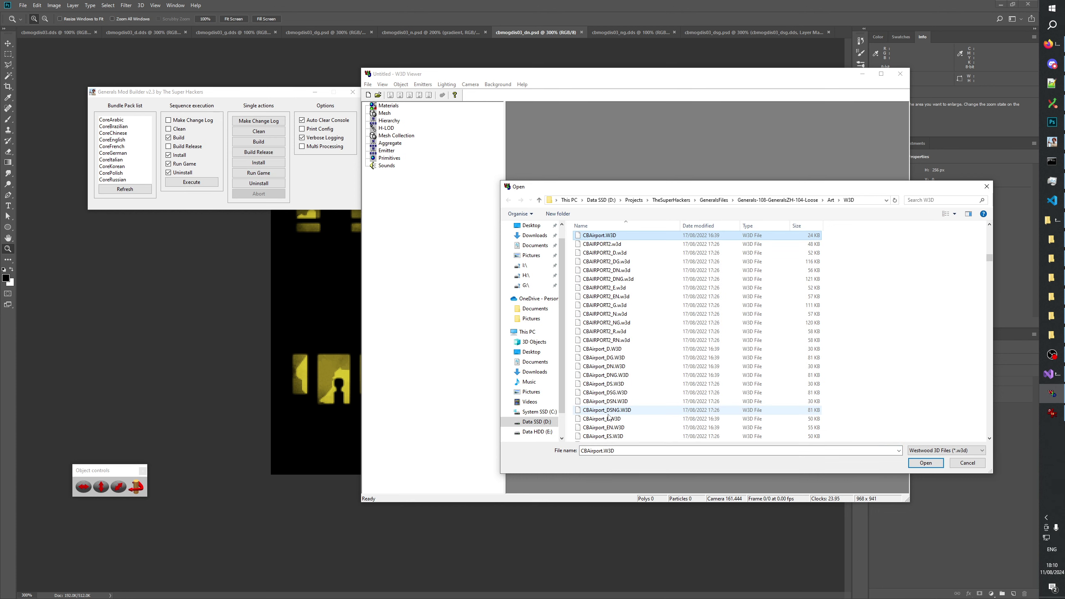
pyautogui.write('bmogdis01')
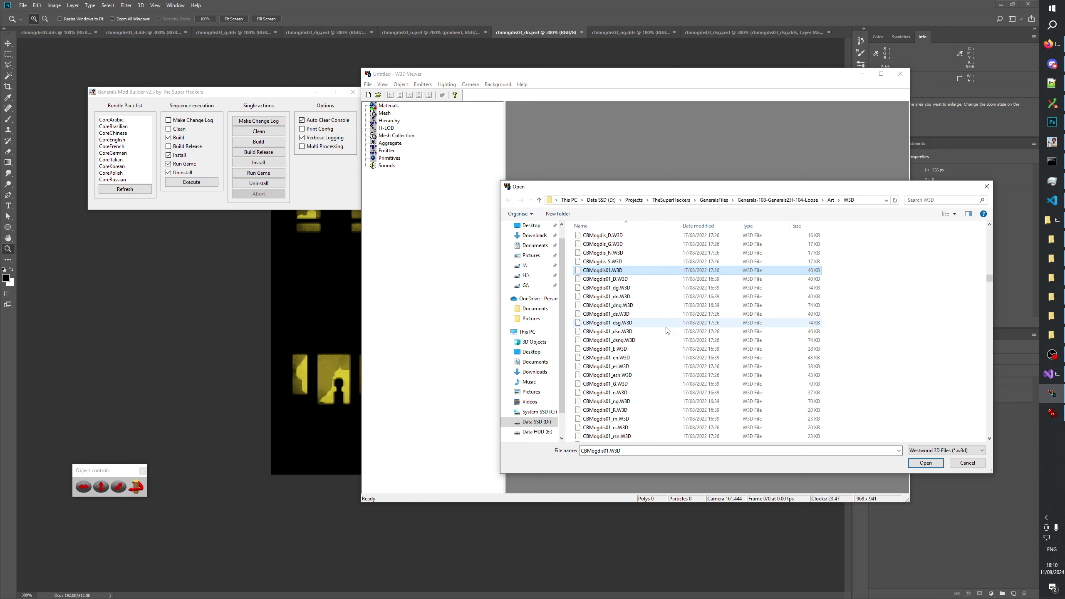
pyautogui.scroll(-6, 667, 332)
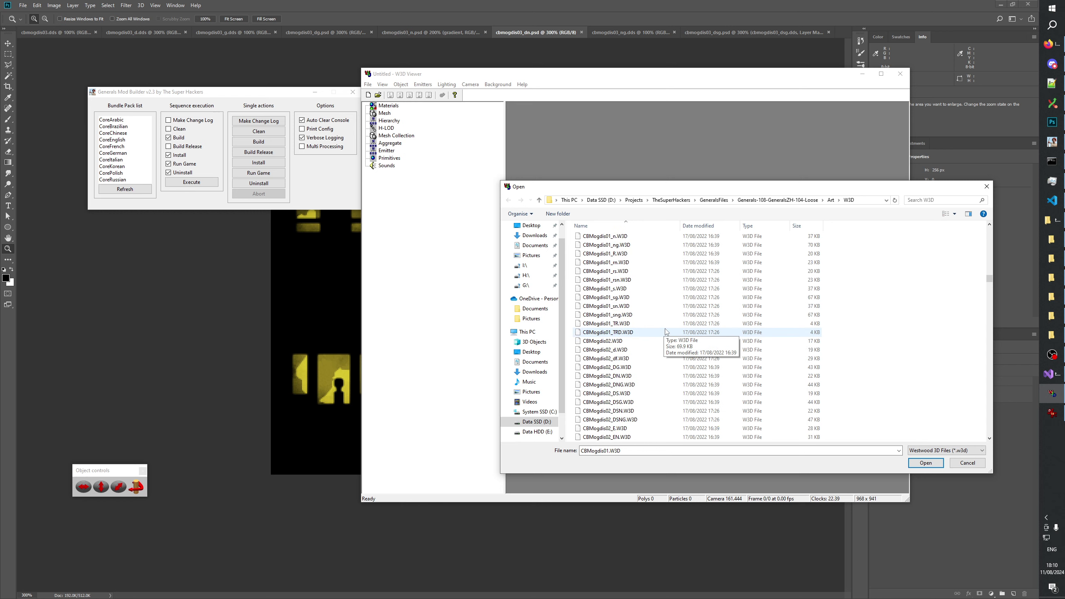
pyautogui.scroll(-10, 666, 332)
pyautogui.click(621, 323)
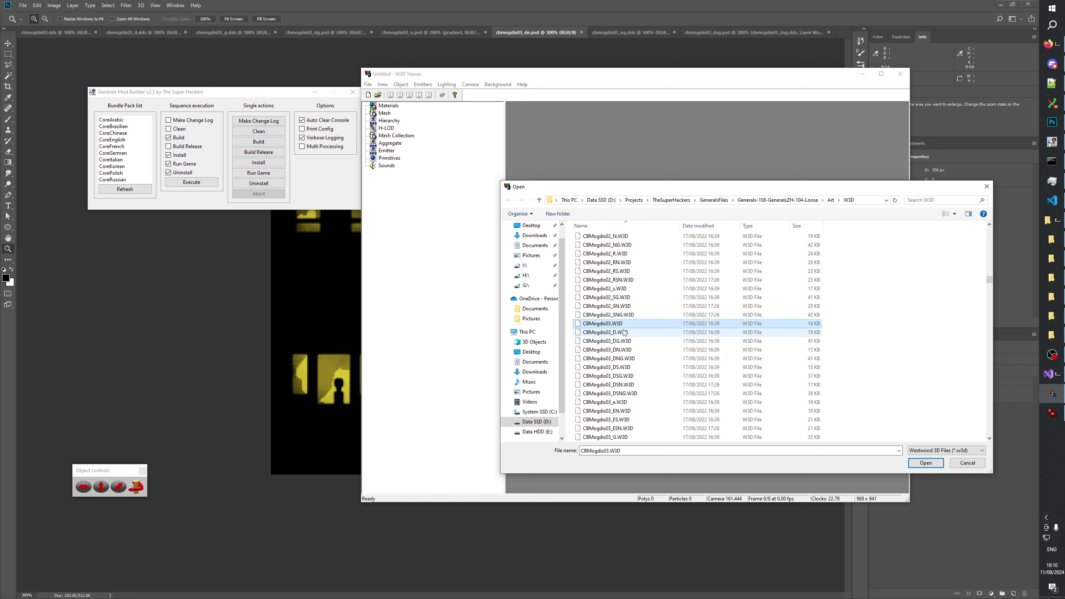
pyautogui.scroll(-2, 625, 333)
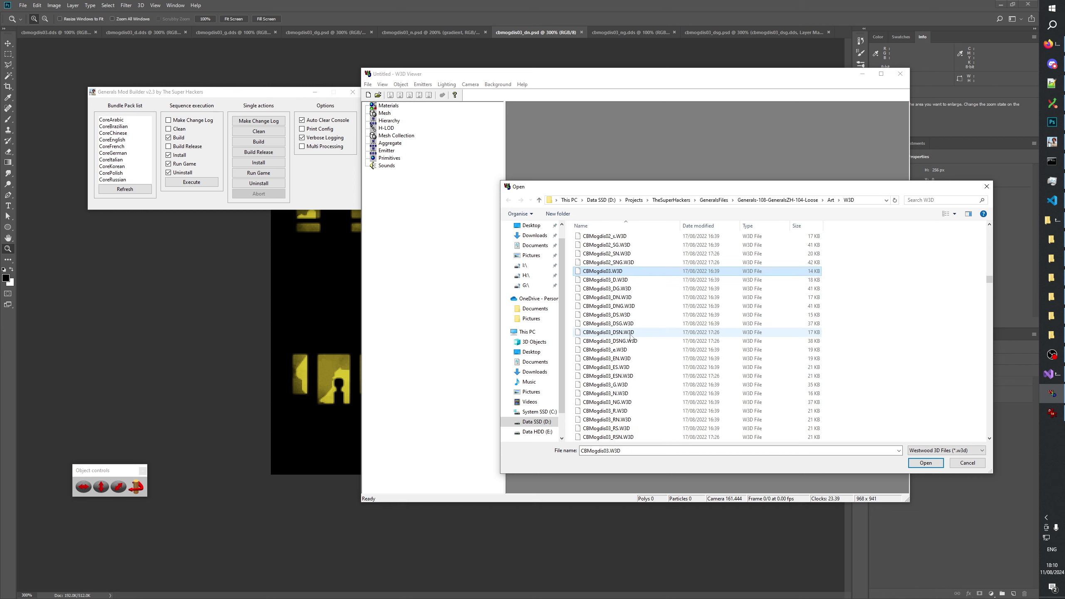
pyautogui.click(627, 298)
pyautogui.scroll(-2, 627, 306)
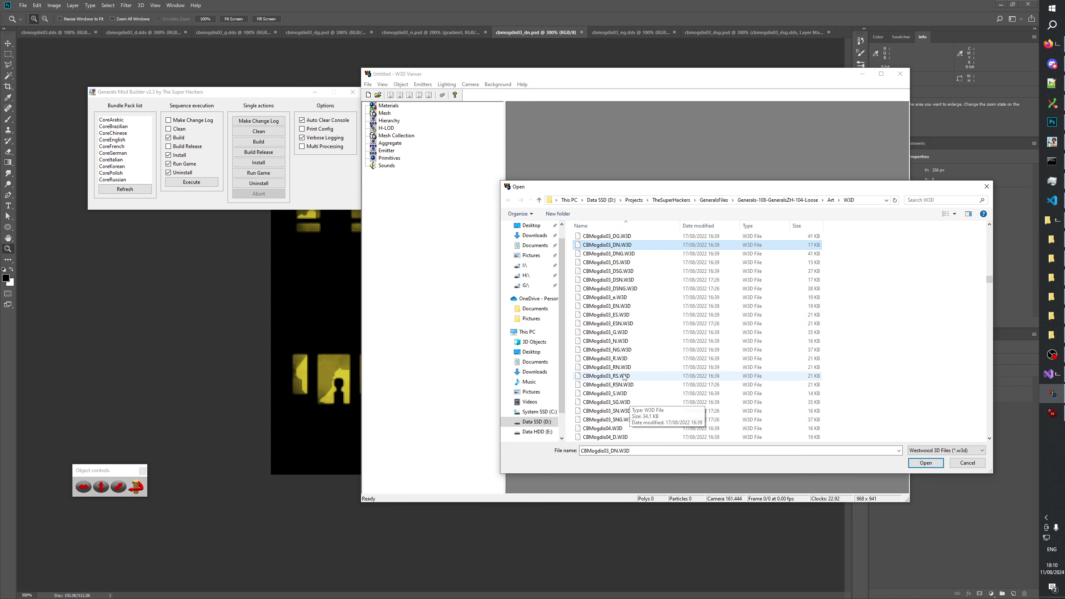
pyautogui.keyDown('ctrl'); pyautogui.click(625, 341); pyautogui.keyUp('ctrl')
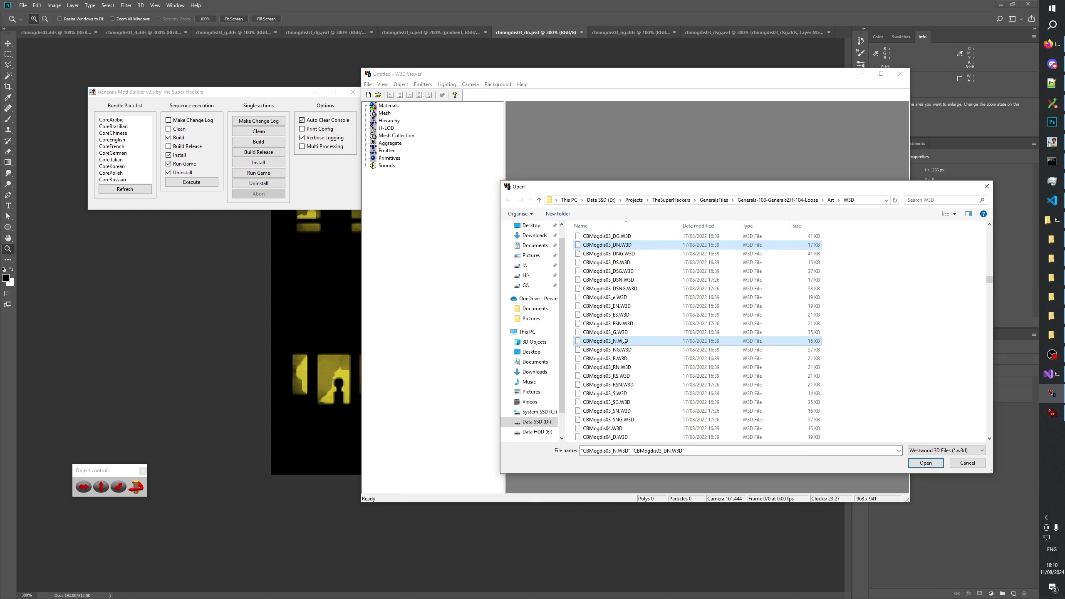
pyautogui.click(925, 463)
# Display CBMOGDIS03_N and CBMOGDIS03_DN from the hierarchy in turn and inspect their lit windows from several angles
pyautogui.click(365, 120)
pyautogui.click(405, 136)
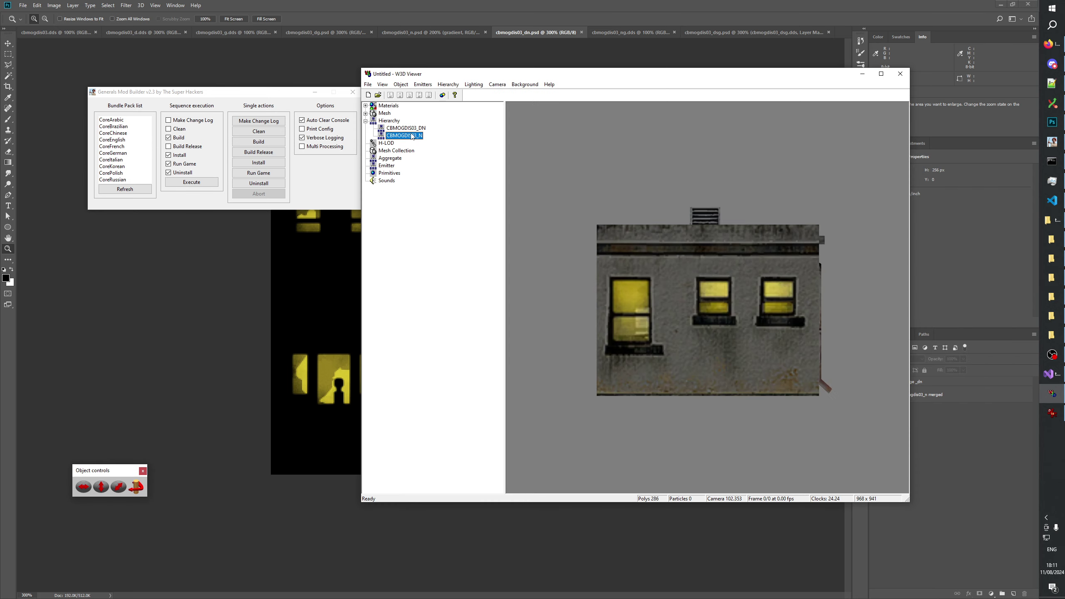
pyautogui.moveTo(692, 294); pyautogui.dragTo(693, 373)
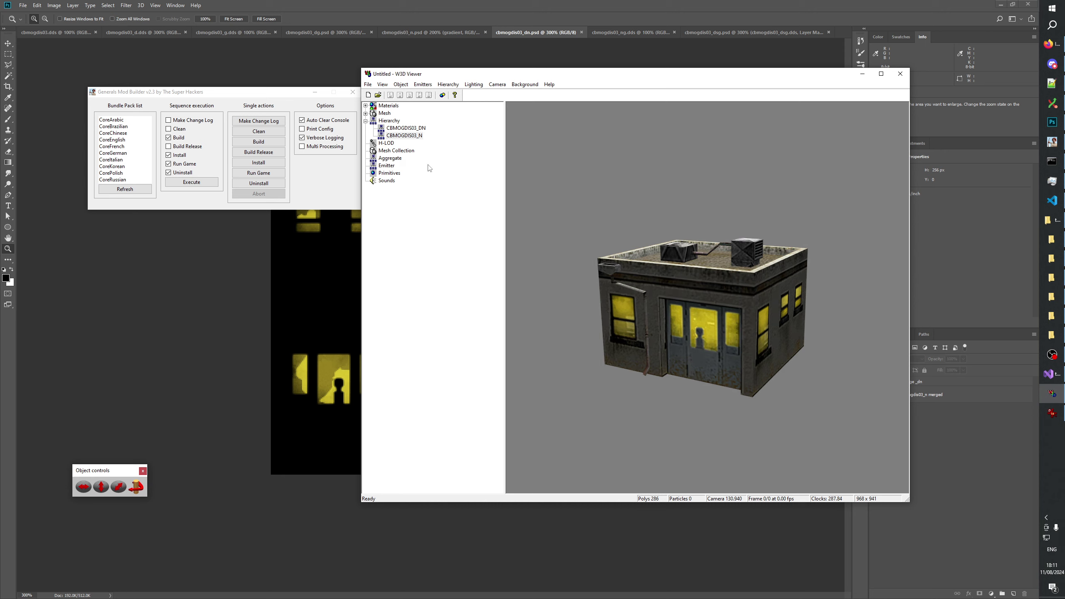
pyautogui.click(406, 128)
pyautogui.moveTo(652, 296); pyautogui.dragTo(649, 245)
# Alternate between CBMOGDIS03_N and CBMOGDIS03_DN at a distance to compare the intact and damaged window lights
pyautogui.click(409, 135)
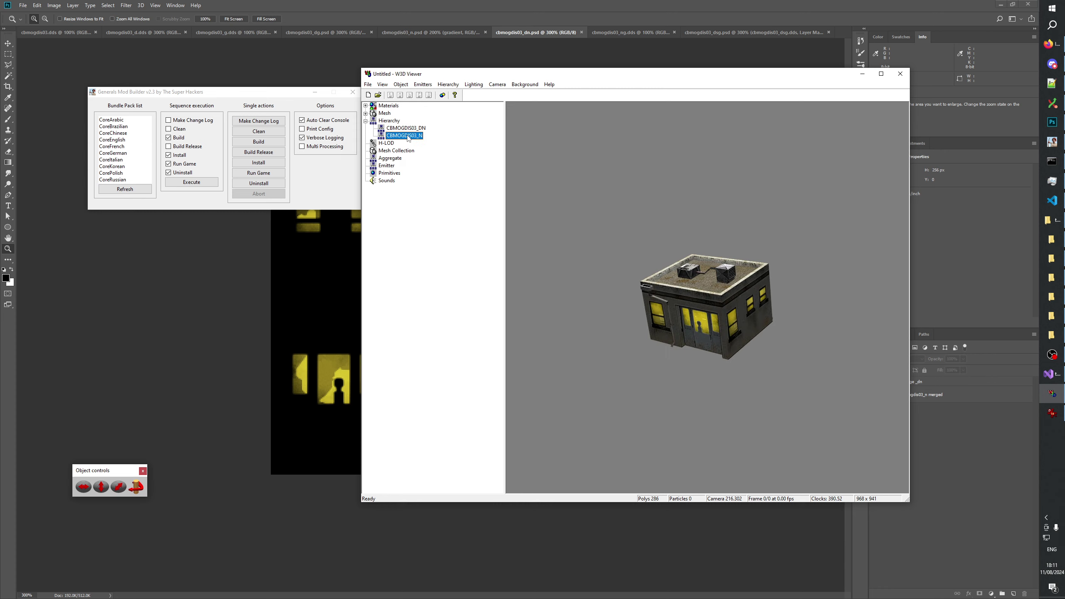
pyautogui.click(409, 129)
pyautogui.press('Down')
pyautogui.press('Up')
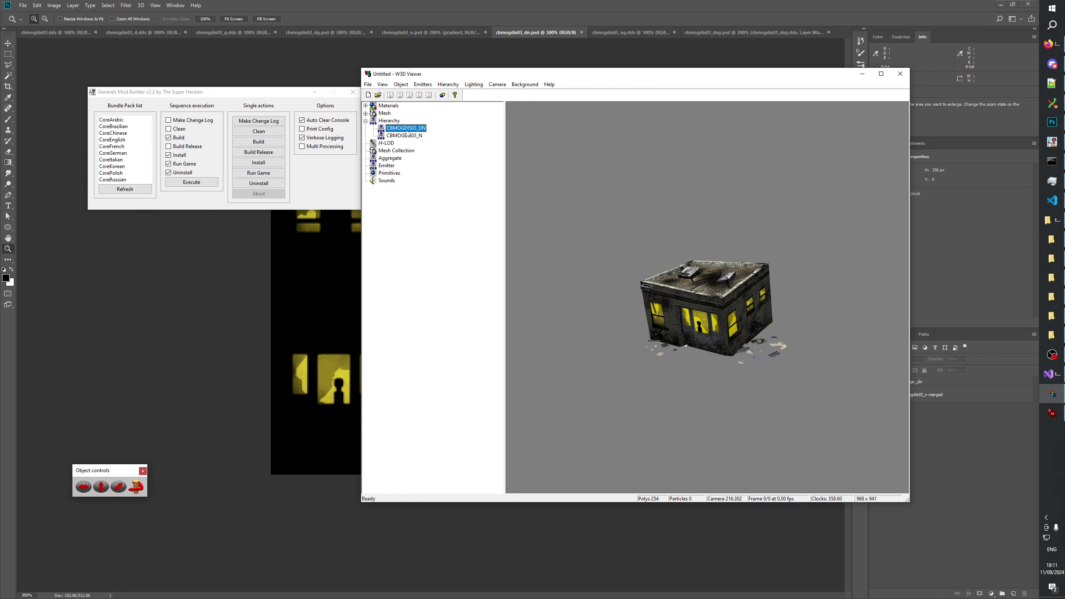
pyautogui.press('Down')
pyautogui.press('Up')
pyautogui.press('Down')
pyautogui.press('Up')
# Examine the damaged building's side and entrance windows up close and check them against the intact CBMOGDIS03_N model
pyautogui.moveTo(681, 213); pyautogui.dragTo(692, 340)
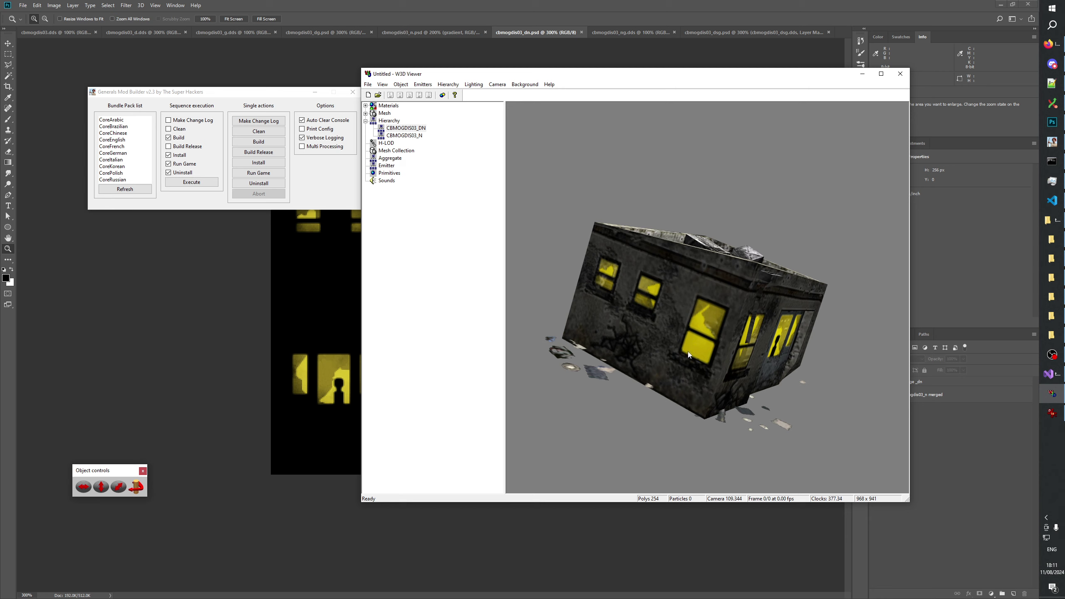
pyautogui.moveTo(712, 361); pyautogui.dragTo(651, 300)
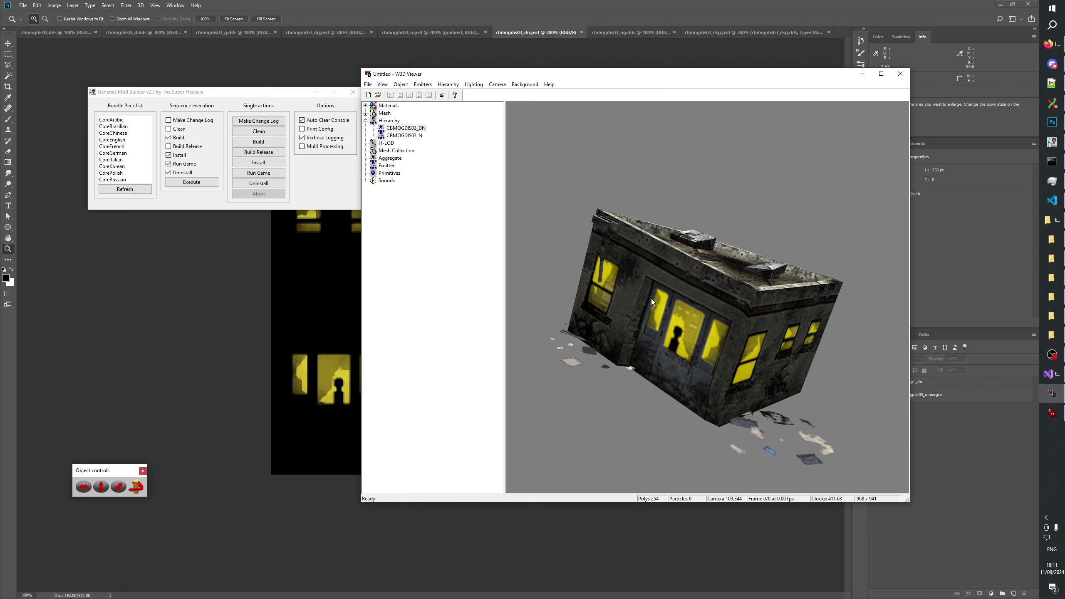
pyautogui.click(414, 136)
pyautogui.click(412, 129)
pyautogui.click(413, 137)
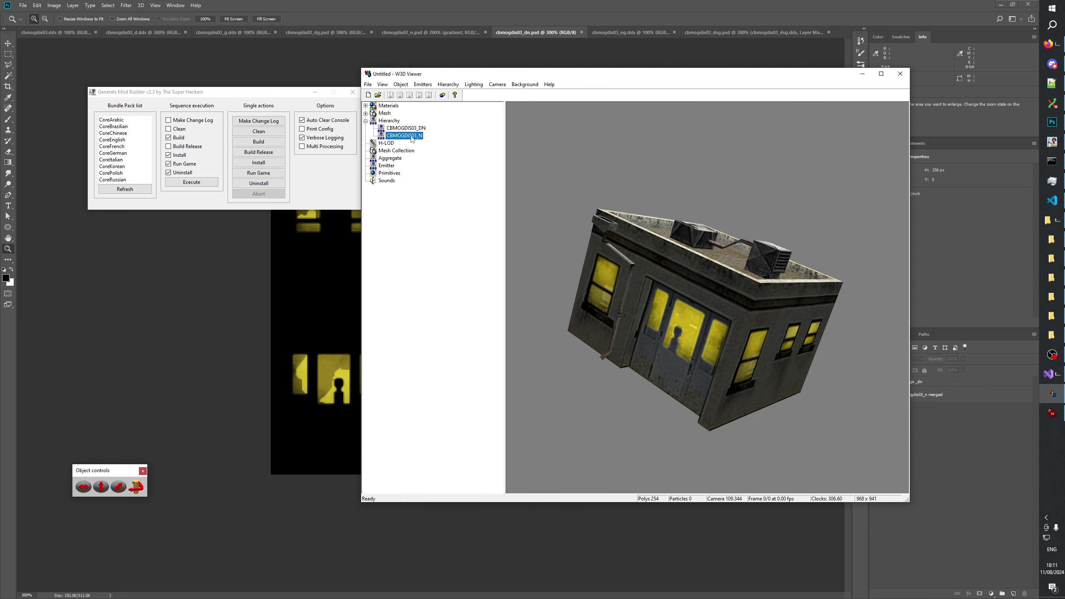
pyautogui.press('Up')
pyautogui.press('Down')
pyautogui.click(410, 129)
pyautogui.moveTo(528, 180); pyautogui.dragTo(734, 164)
pyautogui.scroll(-3, 653, 343)
pyautogui.scroll(-4, 708, 266)
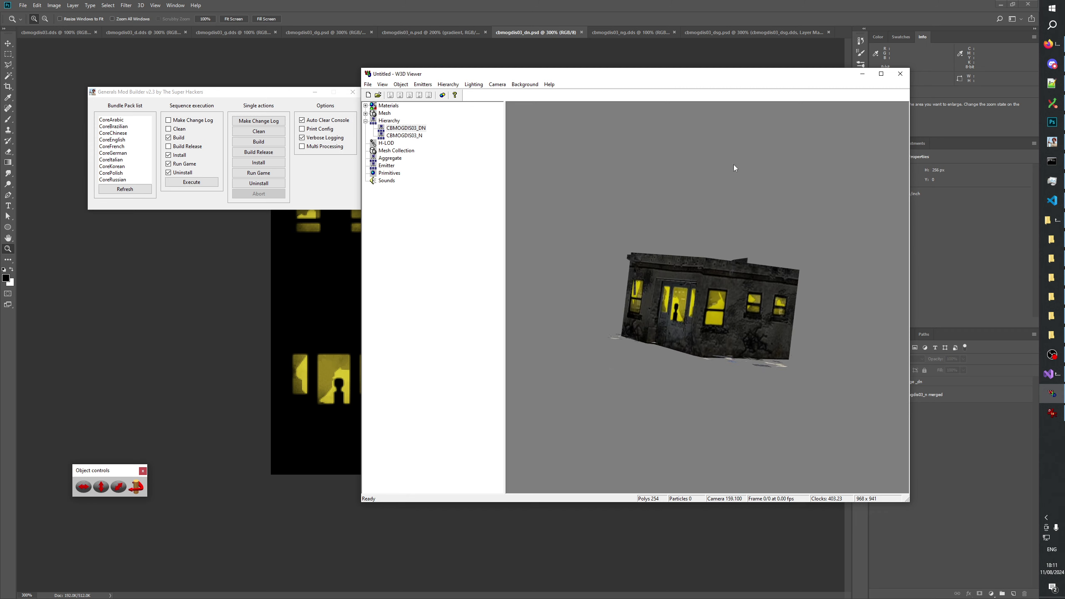
# Switch to Photoshop and add a new layer above the shapes layer in the damaged glass group of cbmogdis03_dn.psd
pyautogui.hotkey('alt', 'Tab')
pyautogui.moveTo(293, 241); pyautogui.dragTo(554, 477)
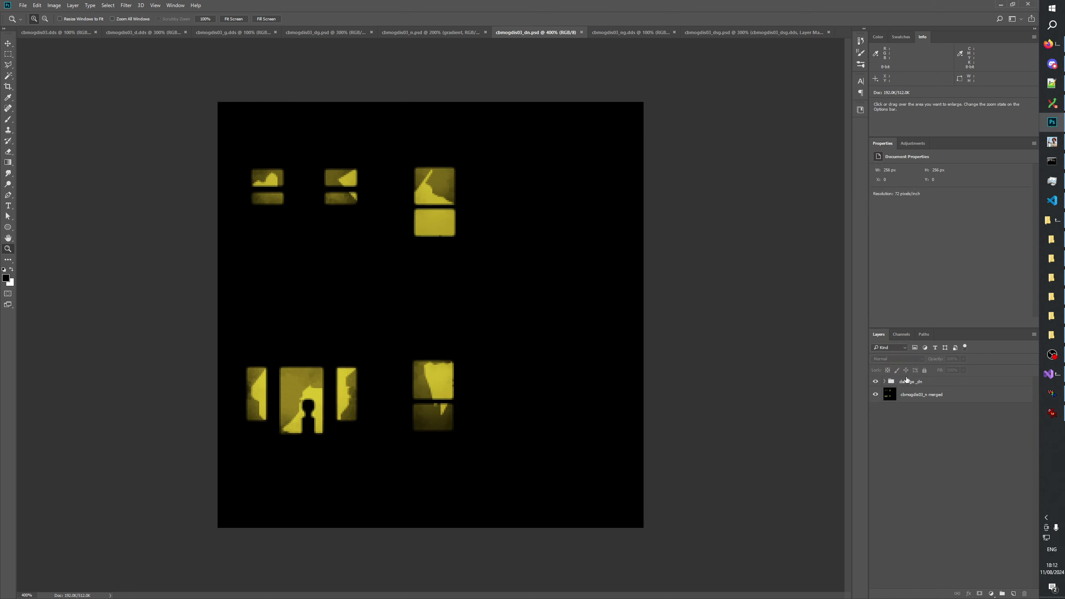
pyautogui.click(886, 383)
pyautogui.click(892, 395)
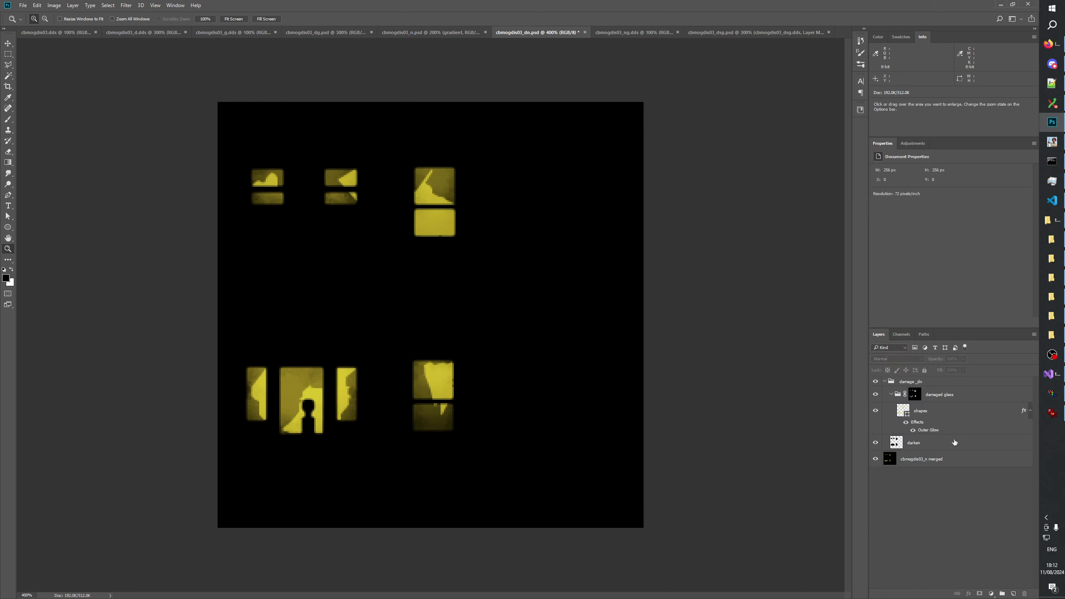
pyautogui.click(927, 423)
pyautogui.click(920, 445)
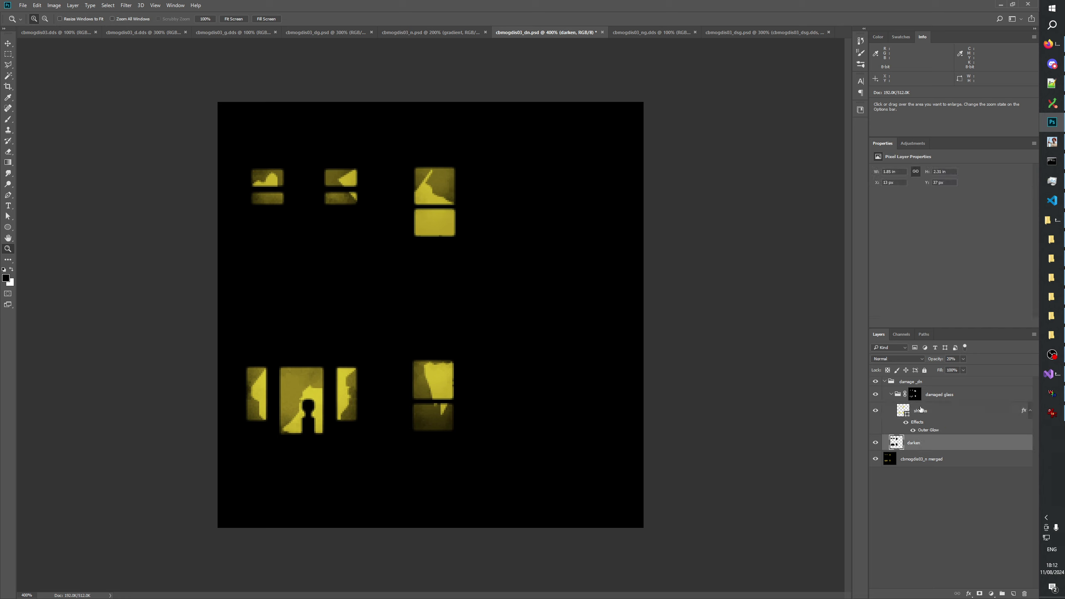
pyautogui.click(916, 425)
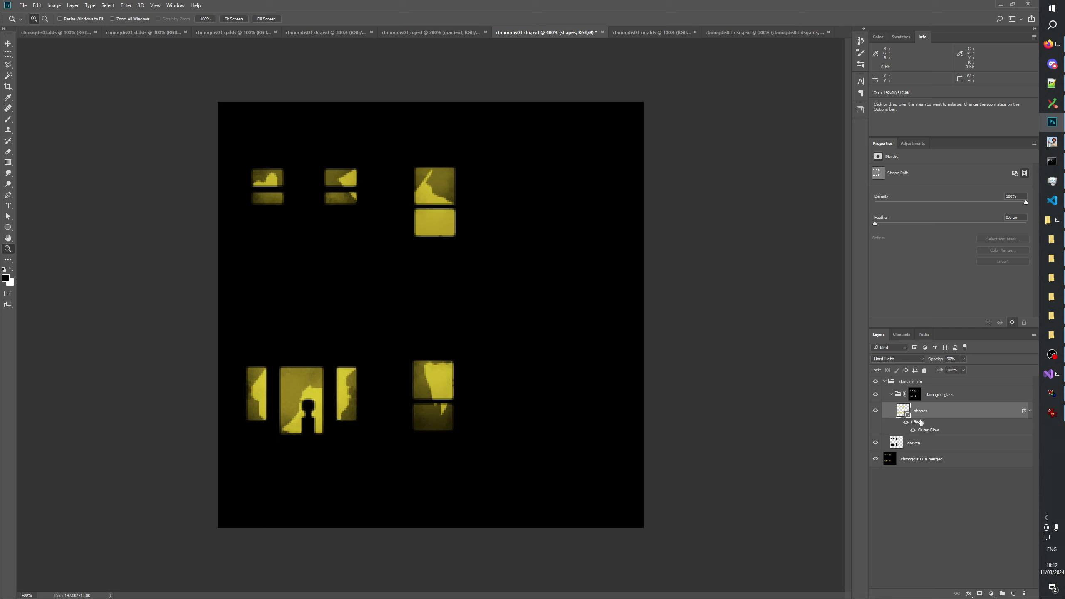
pyautogui.click(1014, 594)
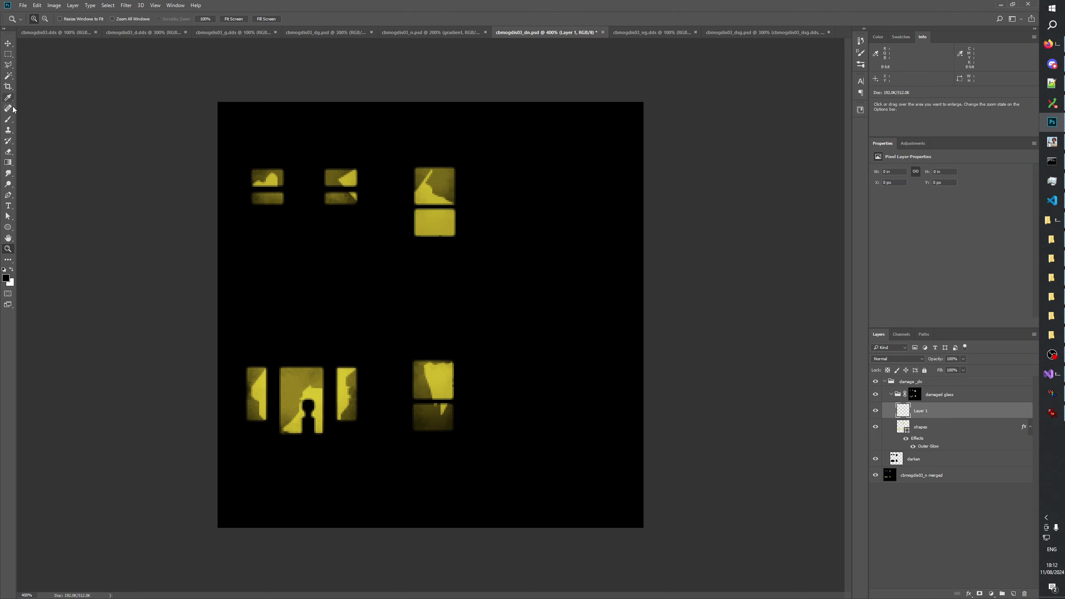
# Load the darken layer's outline as the selection and make the new empty layer active
pyautogui.click(8, 54)
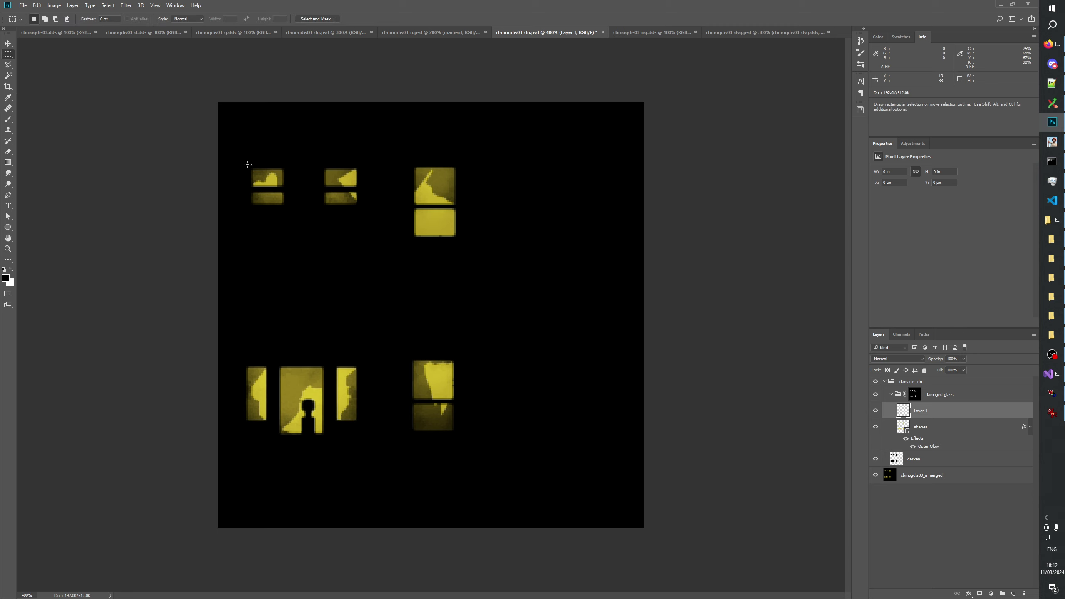
pyautogui.moveTo(245, 163); pyautogui.dragTo(293, 214)
pyautogui.keyDown('ctrl'); pyautogui.click(923, 411); pyautogui.keyUp('ctrl')
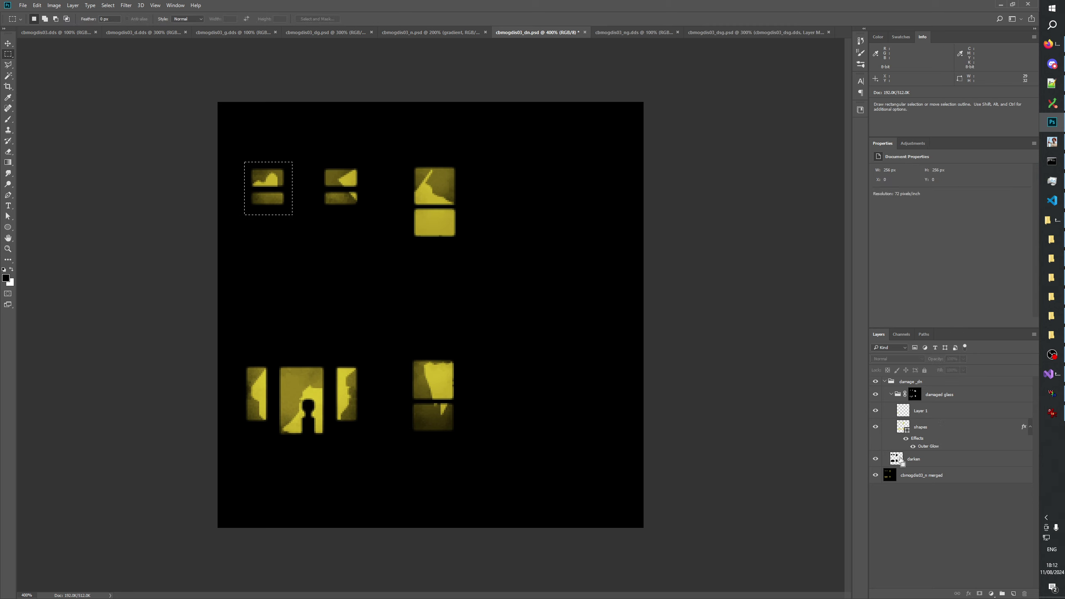
pyautogui.keyDown('ctrl'); pyautogui.click(901, 460); pyautogui.keyUp('ctrl')
pyautogui.click(926, 416)
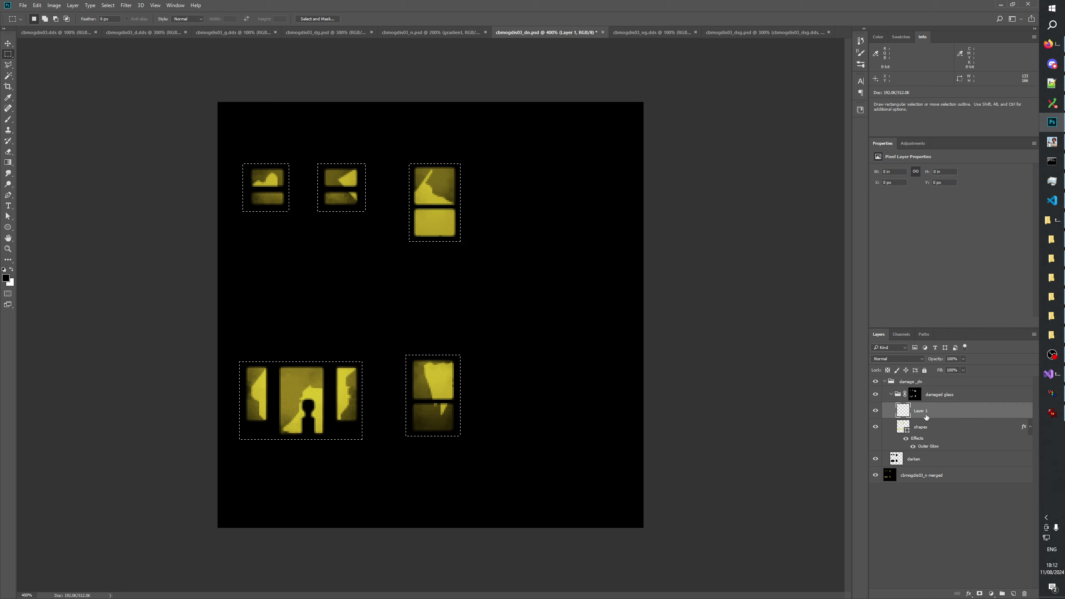
# Rename the new layer in the damaged glass group as noise
pyautogui.doubleClick(921, 410)
pyautogui.write('noise')
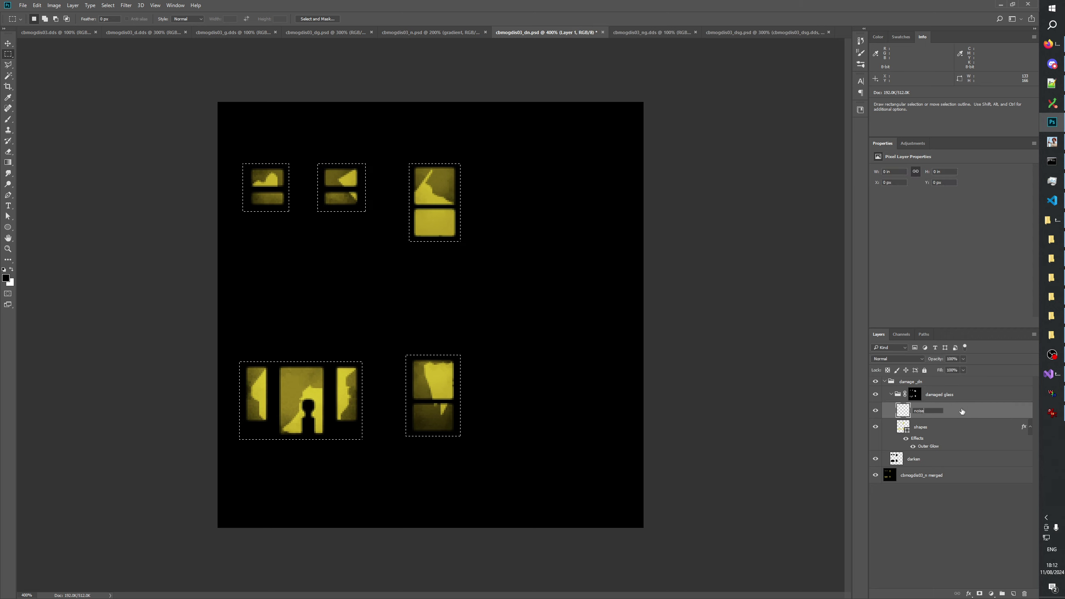
pyautogui.press('Return')
# Set the foreground colour to grey #7c7c7c, fill the selected window areas on the noise layer and deselect
pyautogui.click(8, 97)
pyautogui.click(6, 278)
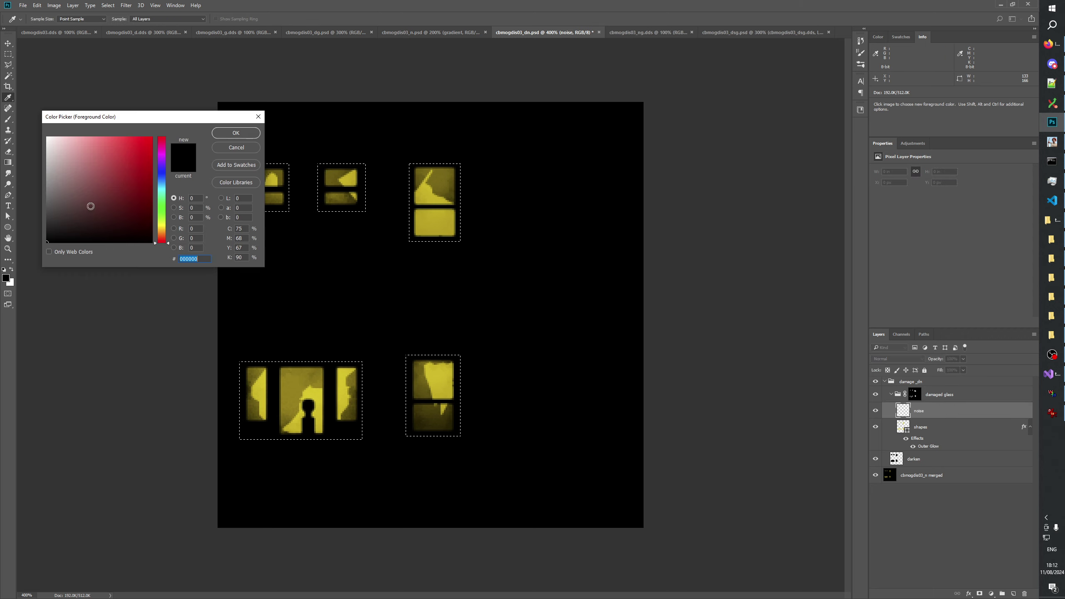
pyautogui.moveTo(91, 206); pyautogui.dragTo(18, 192)
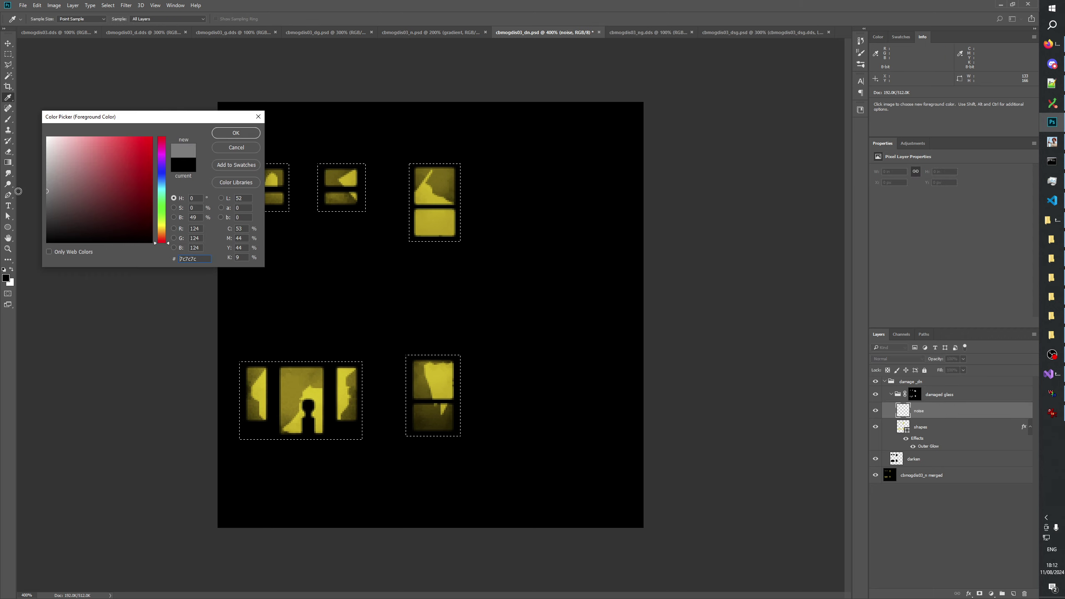
pyautogui.click(236, 133)
pyautogui.press('m')
pyautogui.hotkey('ctrl', 'shift', 'd')
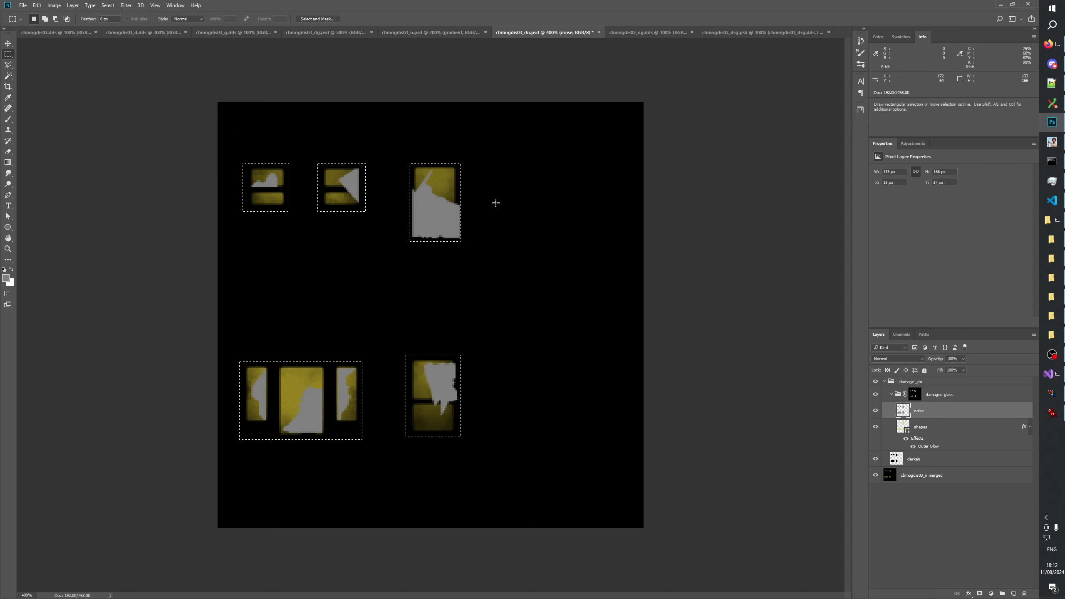
pyautogui.hotkey('ctrl', 'd')
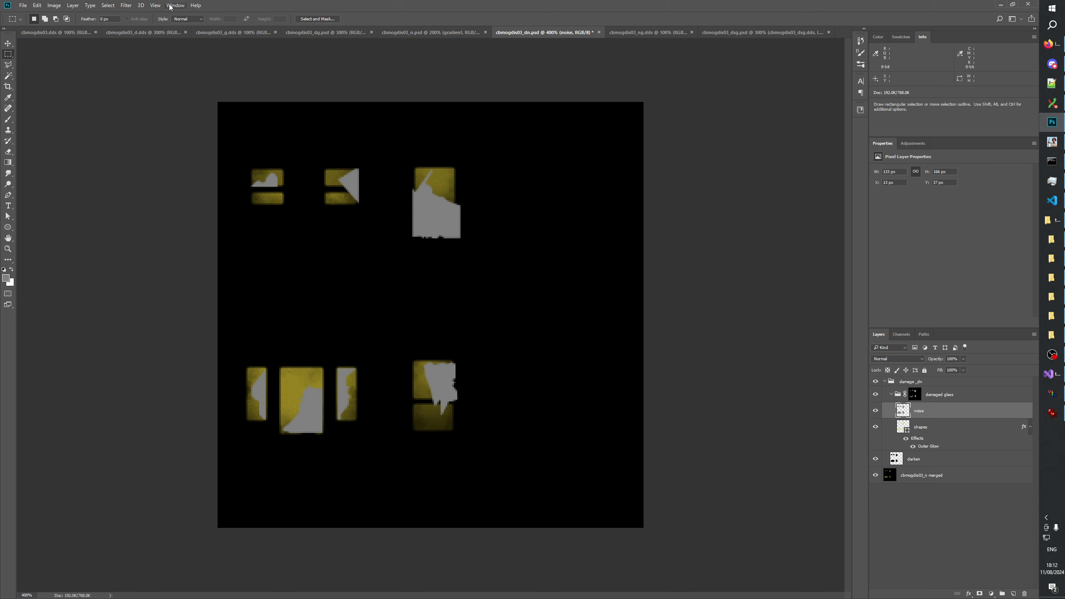
# Apply the Add Noise filter to the noise layer with Uniform distribution and Monochromatic enabled
pyautogui.click(121, 5)
pyautogui.moveTo(140, 122)
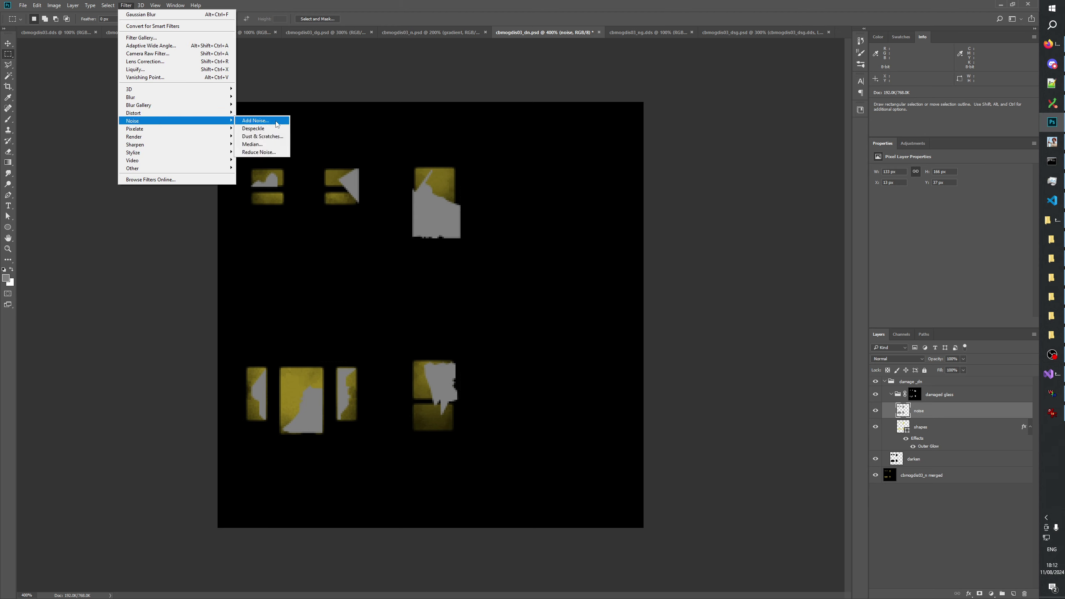
pyautogui.click(276, 125)
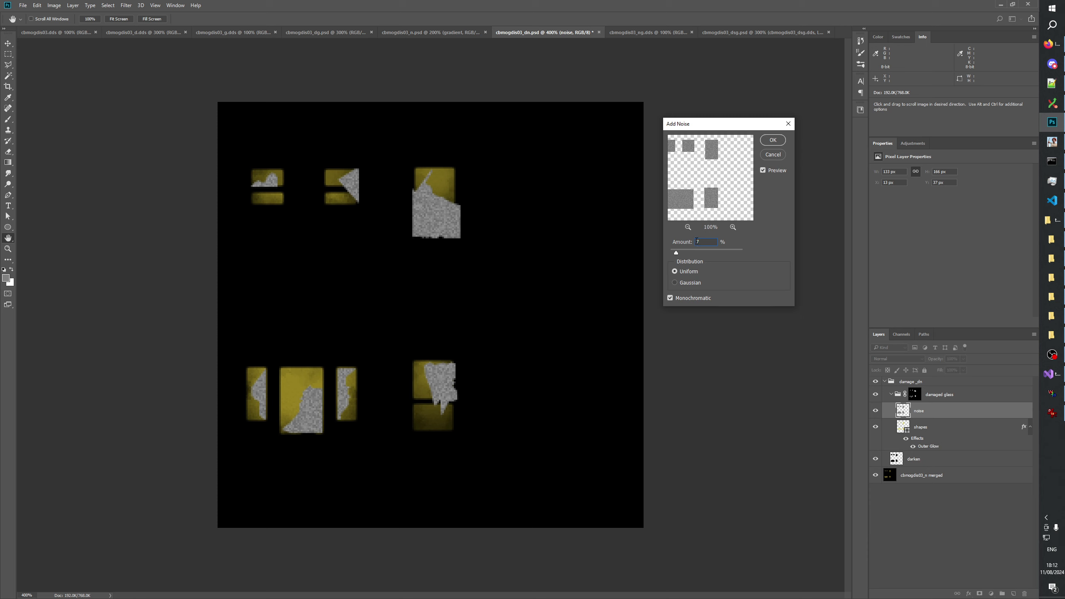
pyautogui.click(773, 140)
# Set the noise layer's blend mode to Overlay and its opacity to 30%
pyautogui.click(894, 359)
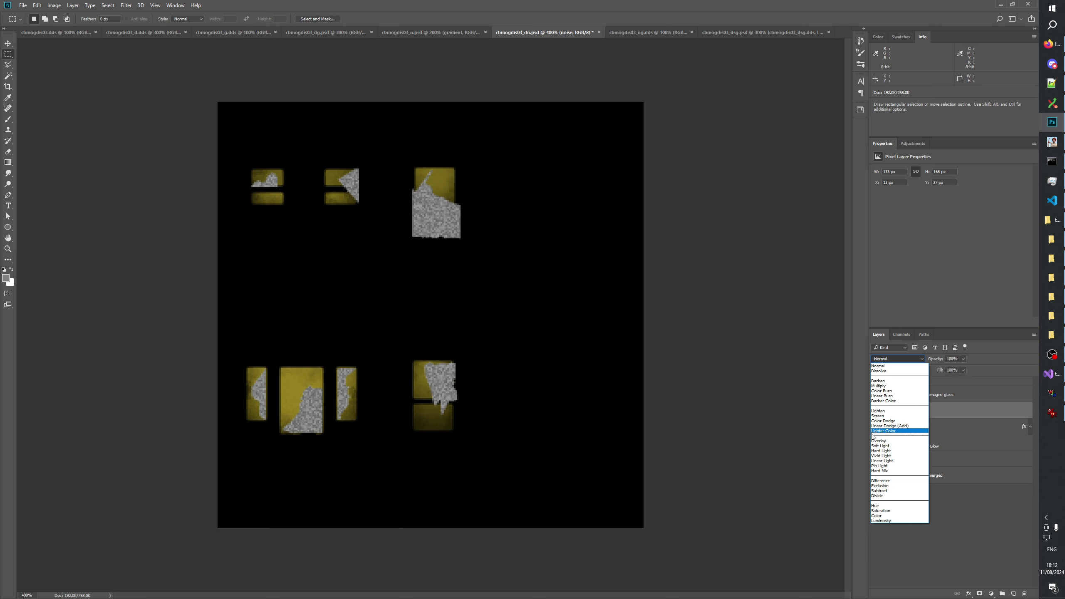
pyautogui.click(877, 444)
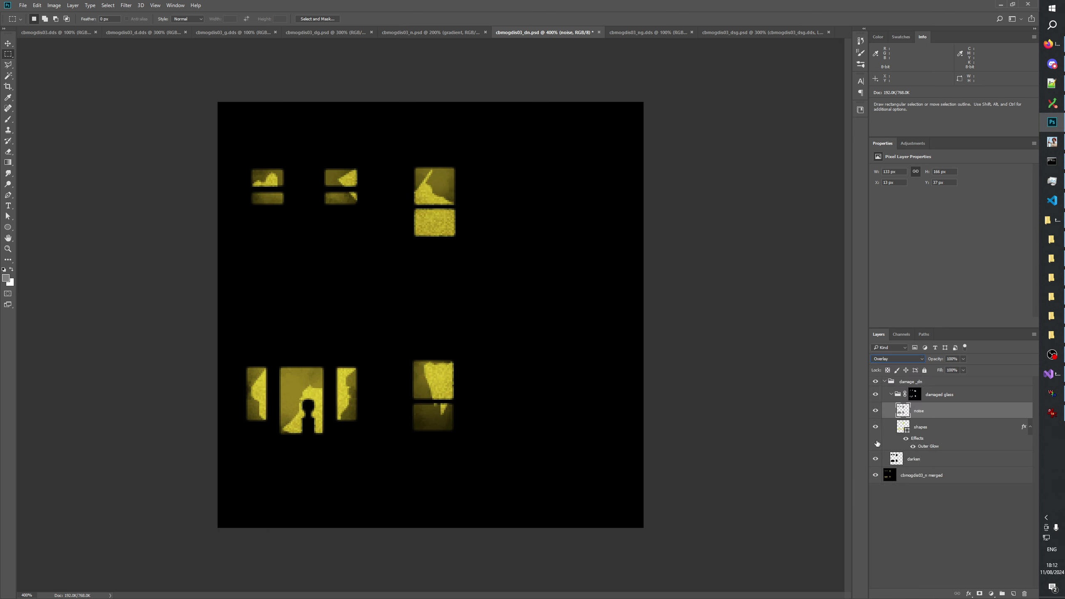
pyautogui.click(963, 357)
# Examine the noise in the damaged window lights up close and across the whole texture at 400%
pyautogui.click(8, 249)
pyautogui.click(383, 237)
pyautogui.click(382, 237)
pyautogui.click(382, 237)
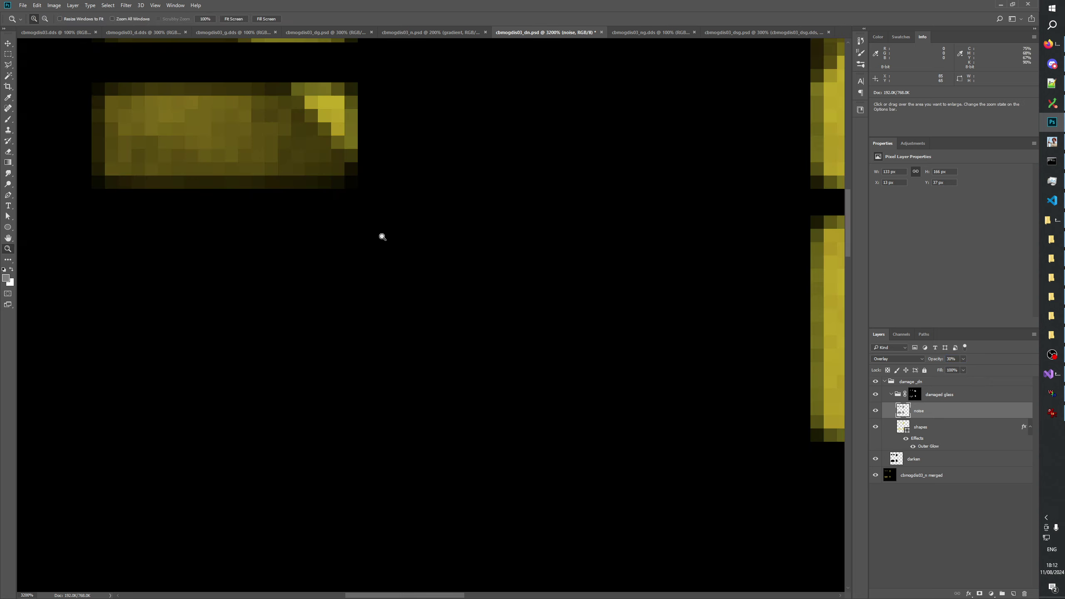
pyautogui.hotkey('ctrl', '1')
pyautogui.click(415, 338)
pyautogui.click(415, 338)
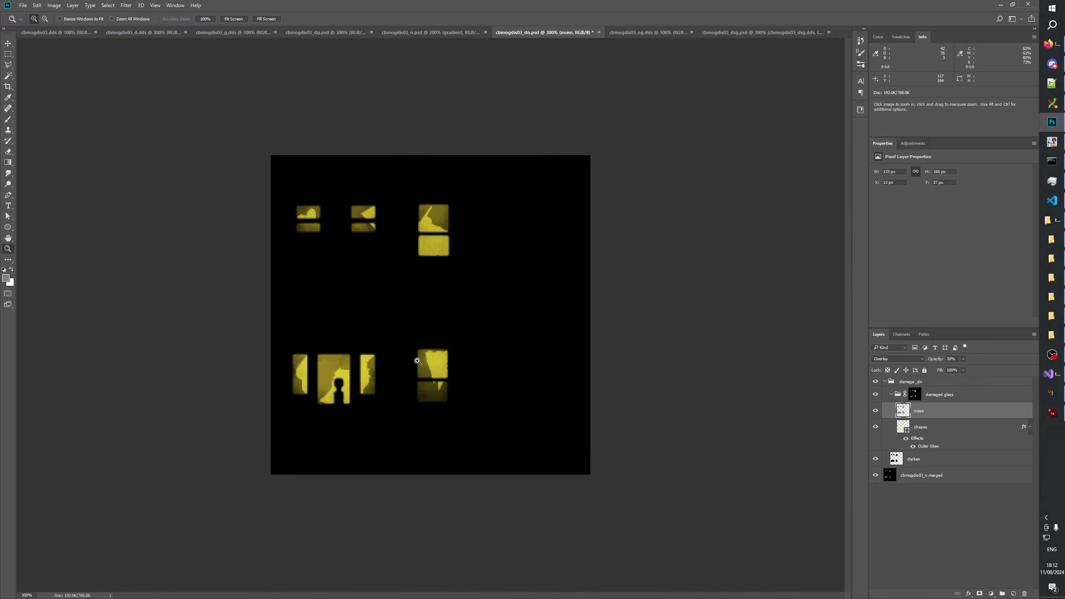
pyautogui.click(415, 338)
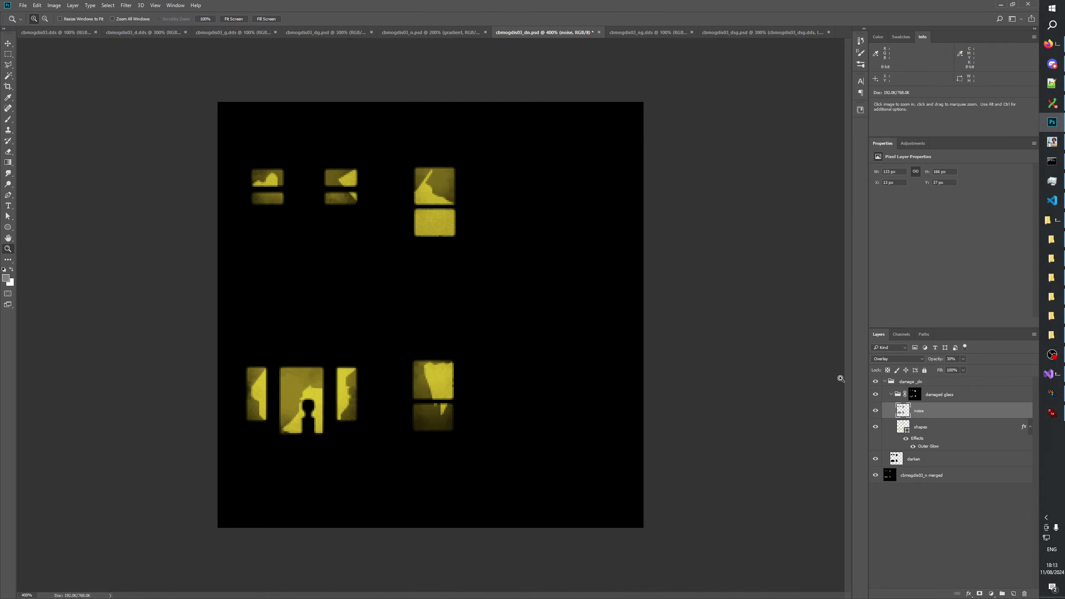
# Start duplicating the gradient group of cbmogdis03_n.psd and open the choice of destination document
pyautogui.click(432, 33)
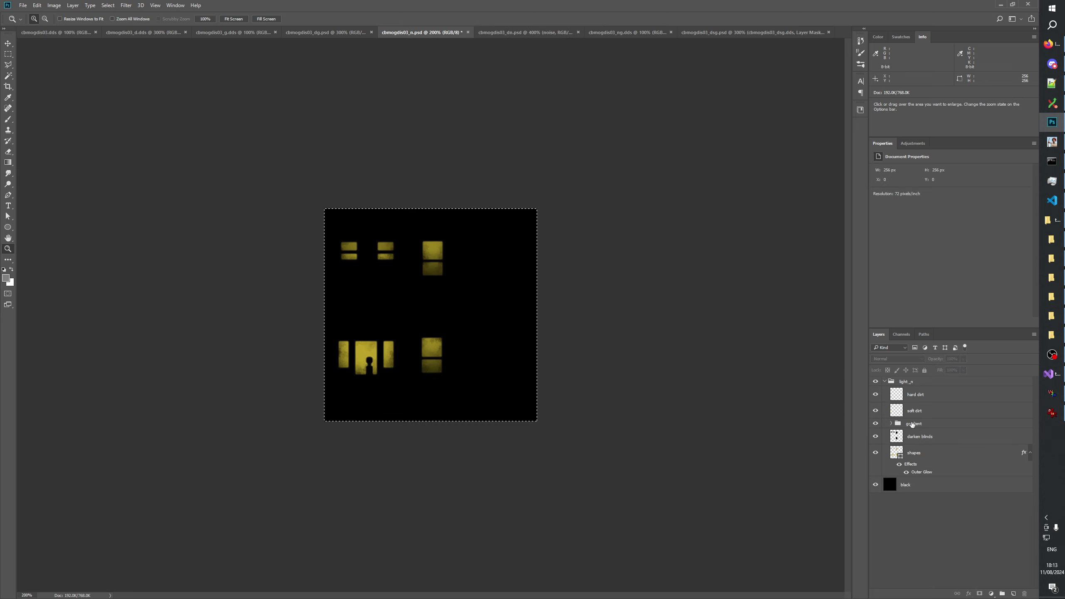
pyautogui.rightClick(914, 424)
pyautogui.click(940, 170)
pyautogui.click(530, 213)
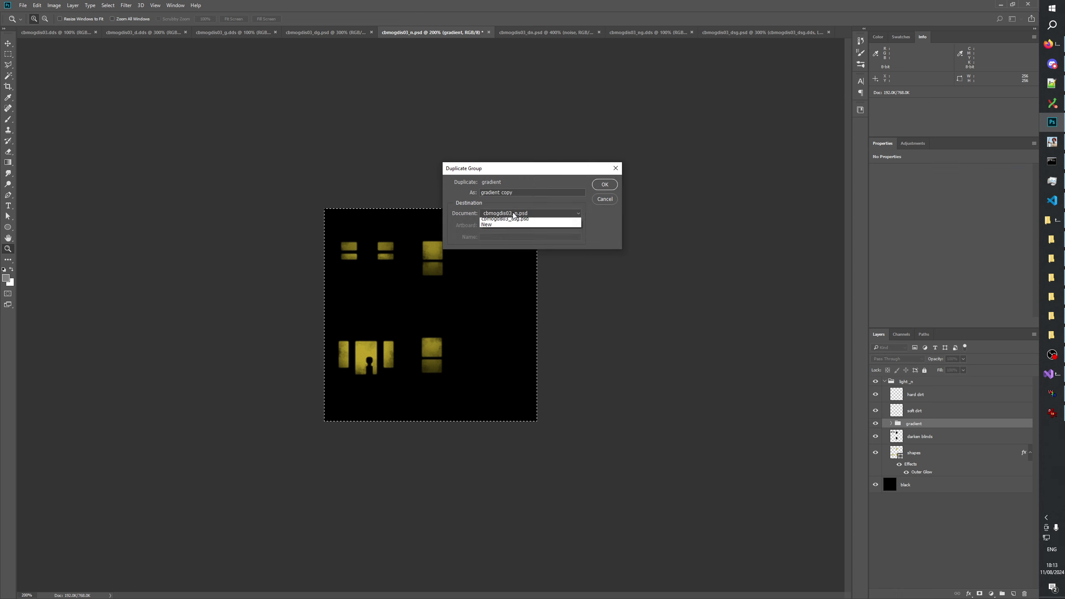
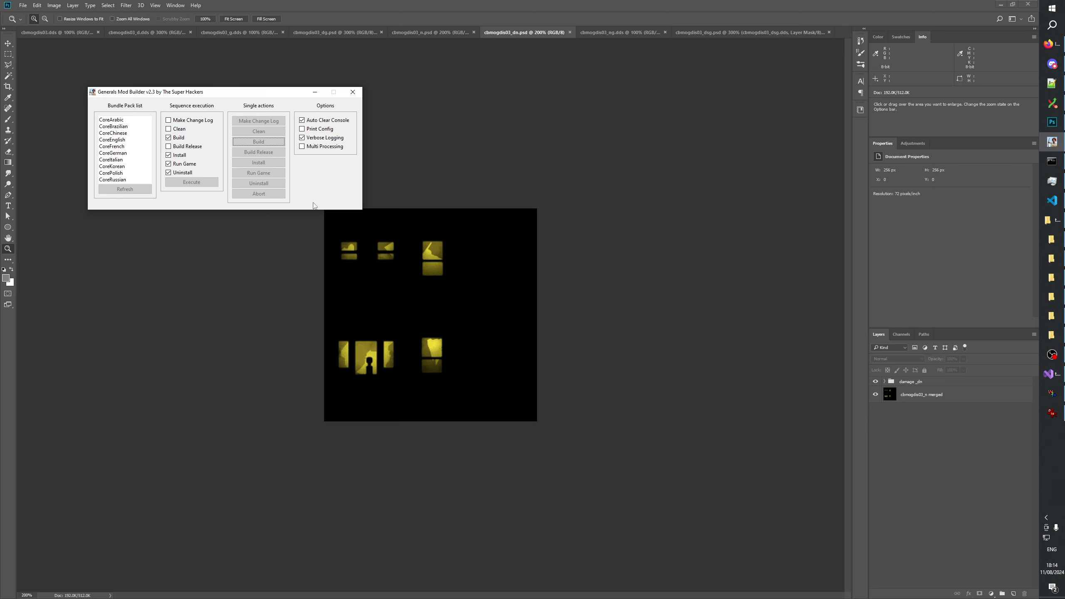
# Load the night models CBMogdis02_N.W3D and CBMogdis02_DN.W3D into an empty W3D Viewer scene and display CBMOGDIS02_N
pyautogui.click(1061, 398)
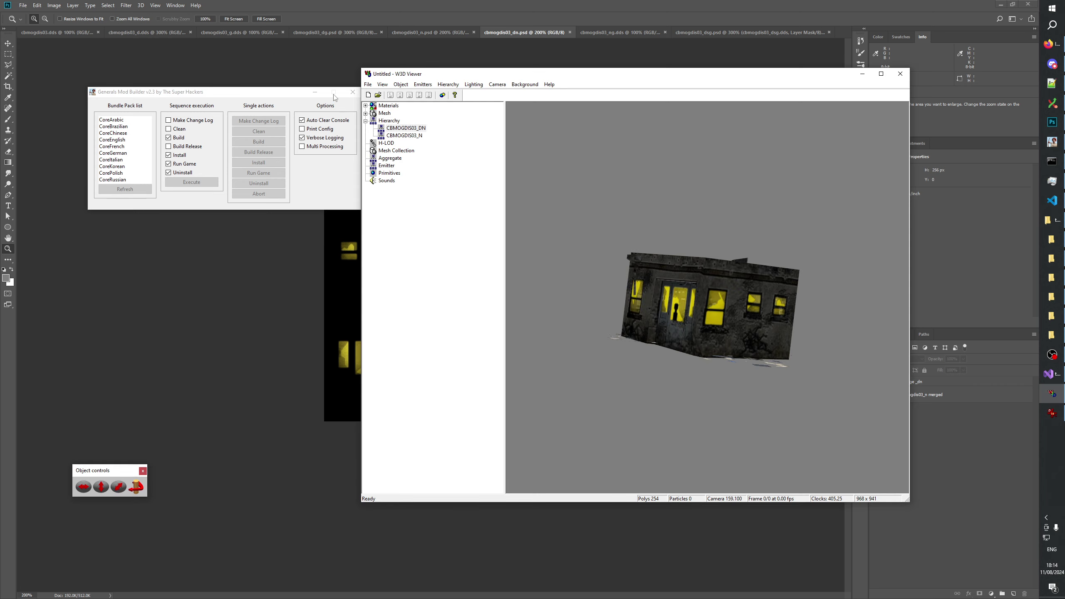
pyautogui.click(368, 95)
pyautogui.click(378, 95)
pyautogui.click(597, 378)
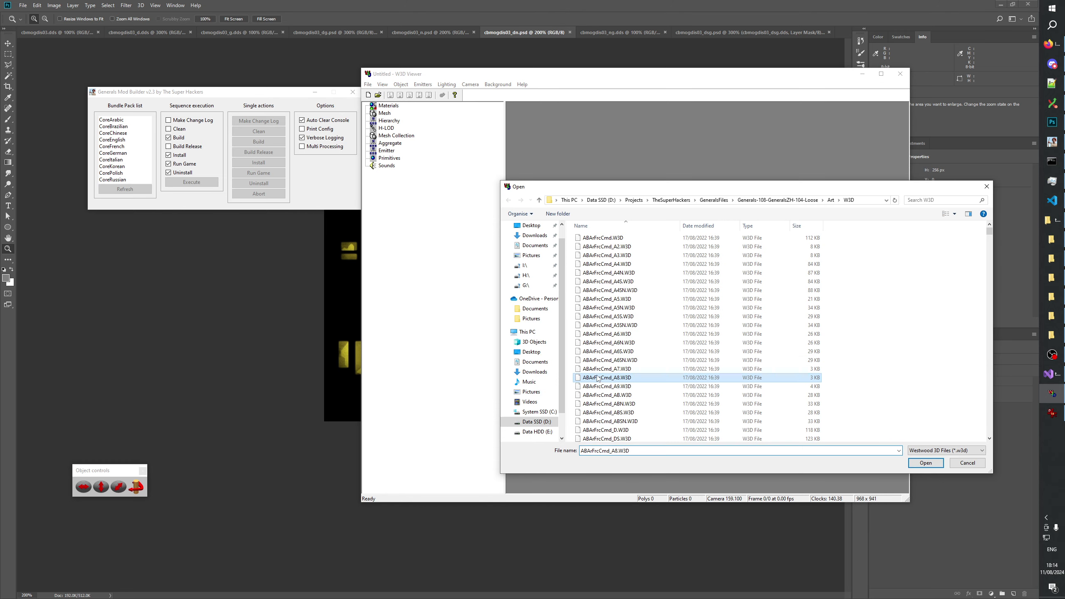
pyautogui.write('cbmogdis')
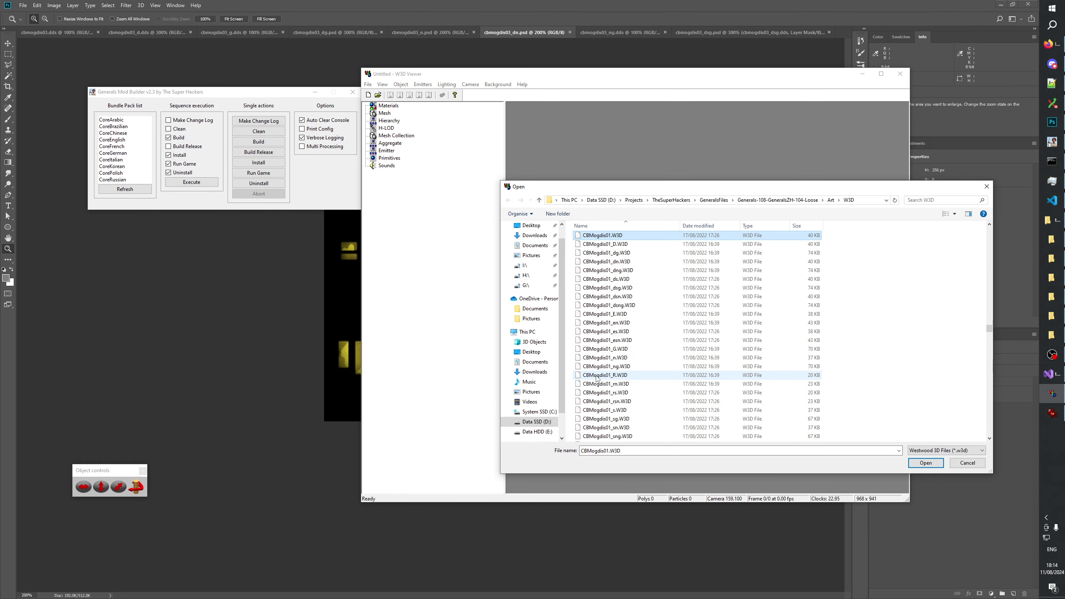
pyautogui.scroll(-12, 621, 369)
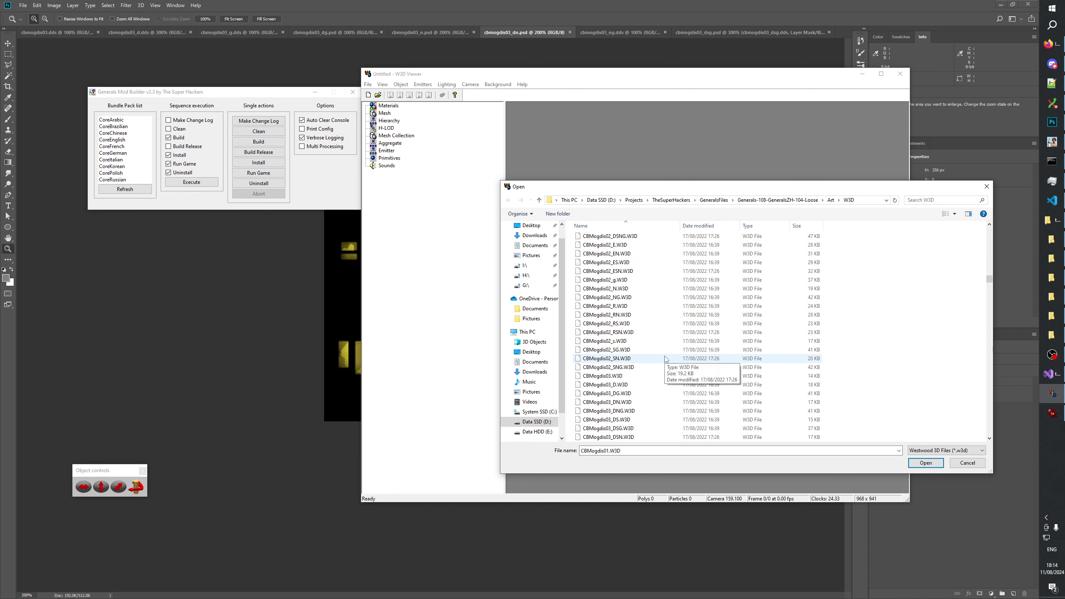
pyautogui.scroll(2, 648, 352)
pyautogui.click(616, 289)
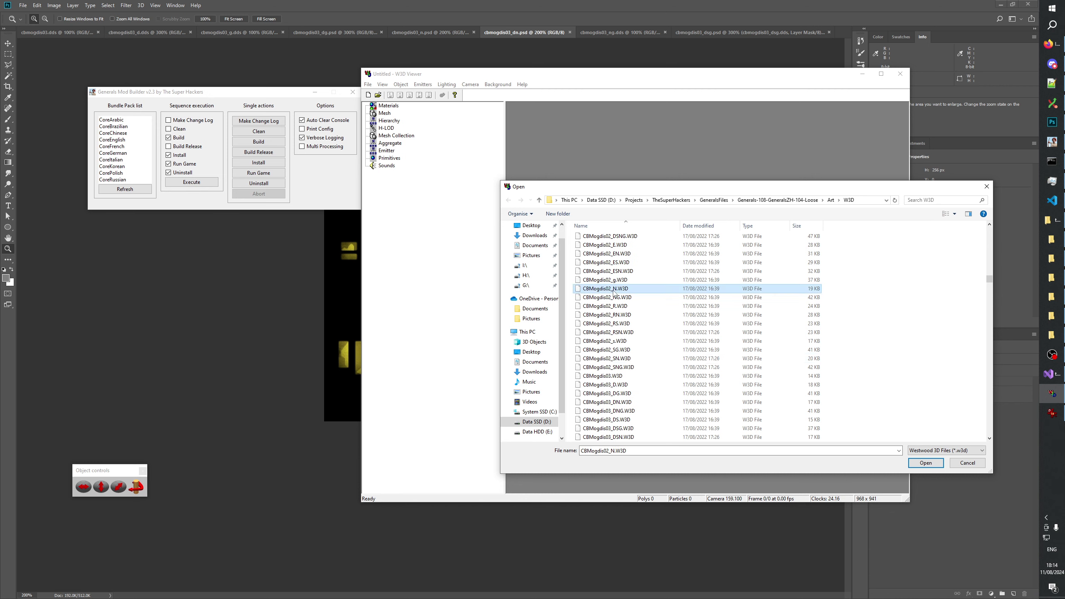
pyautogui.scroll(2, 620, 299)
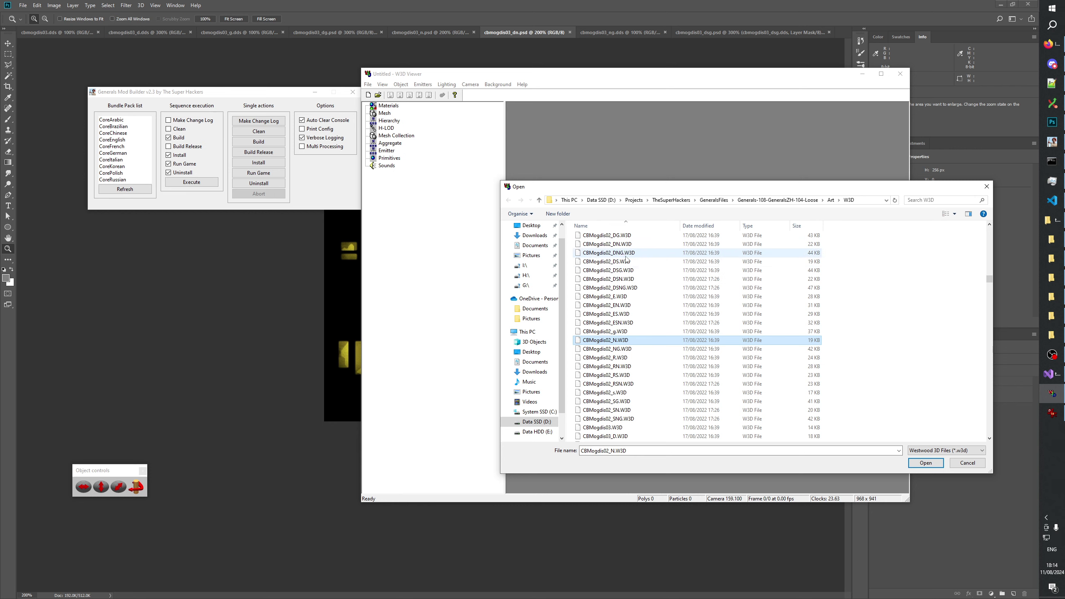
pyautogui.keyDown('ctrl'); pyautogui.click(607, 244); pyautogui.keyUp('ctrl')
pyautogui.click(924, 463)
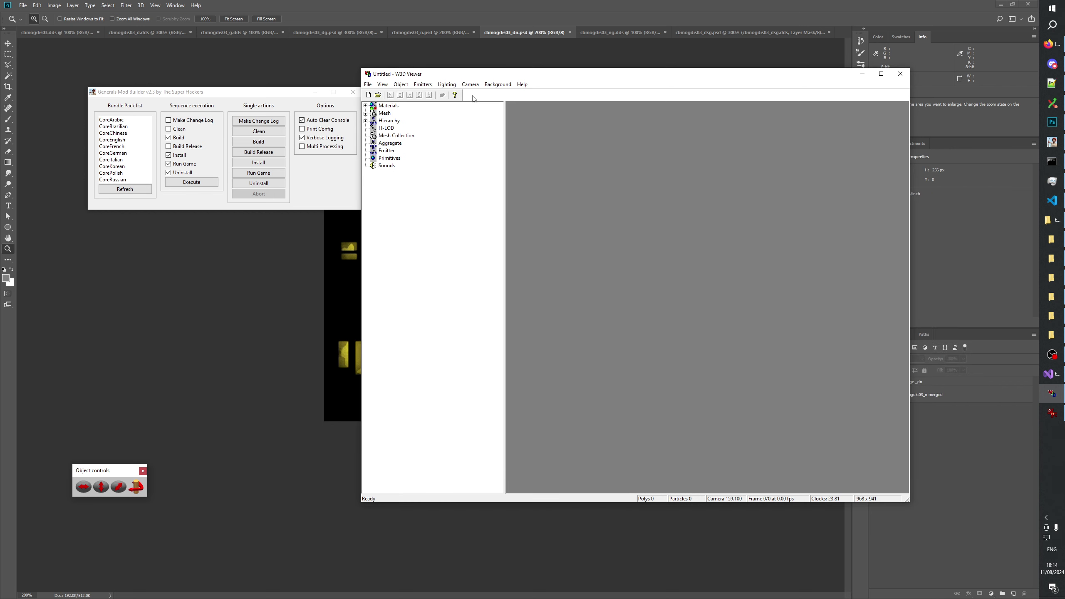
pyautogui.click(366, 121)
pyautogui.click(409, 136)
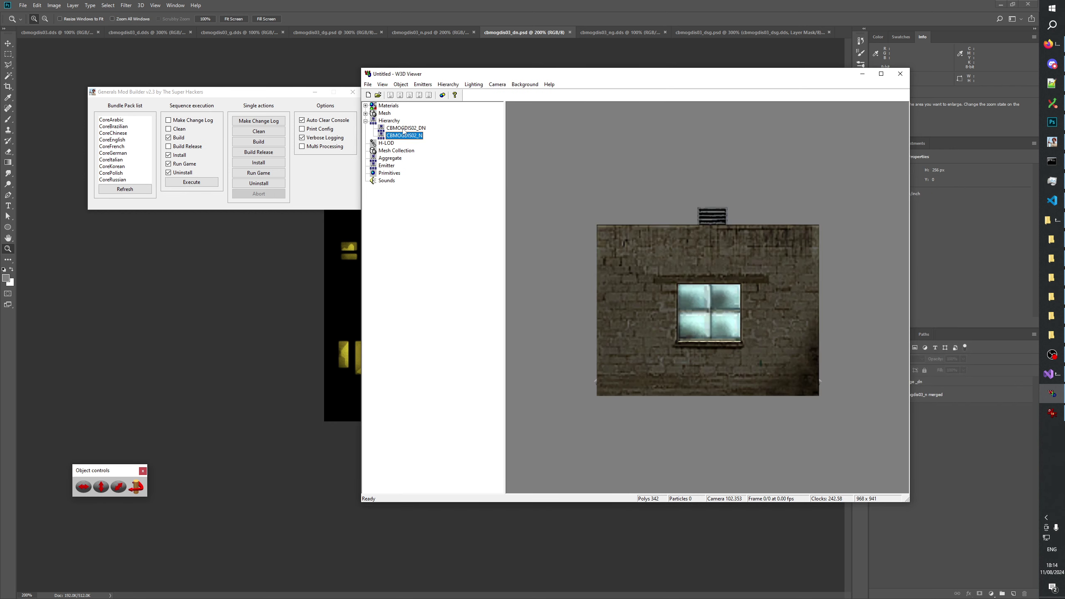
# Open the night models CBMogdis03_N.W3D and CBMogdis03_DN.W3D in the same scene
pyautogui.click(378, 95)
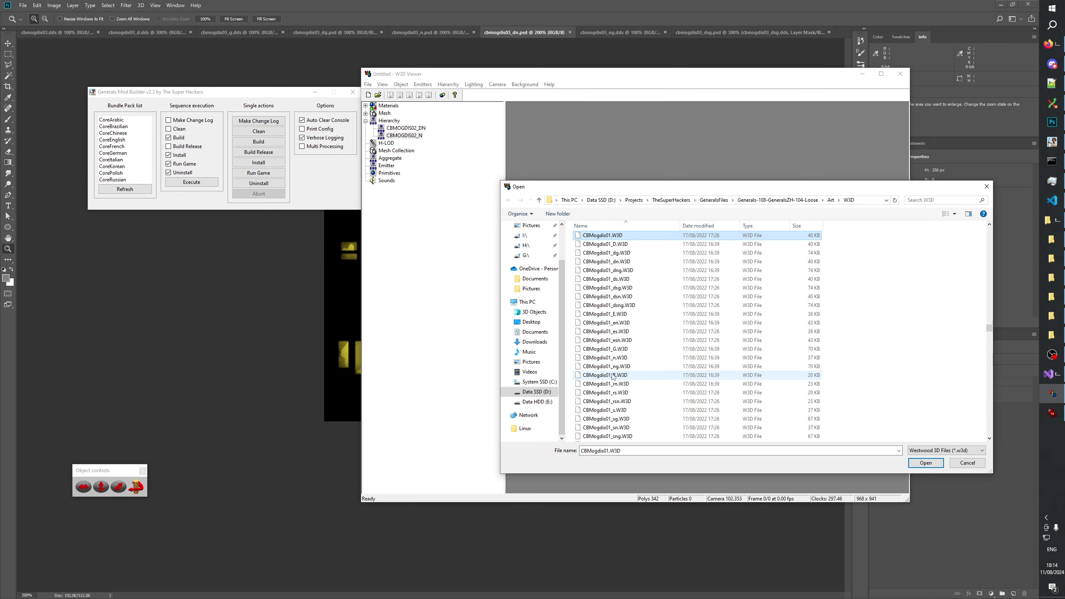
pyautogui.scroll(-15, 612, 377)
pyautogui.click(629, 306)
pyautogui.scroll(2, 630, 305)
pyautogui.keyDown('ctrl'); pyautogui.click(692, 244); pyautogui.keyUp('ctrl')
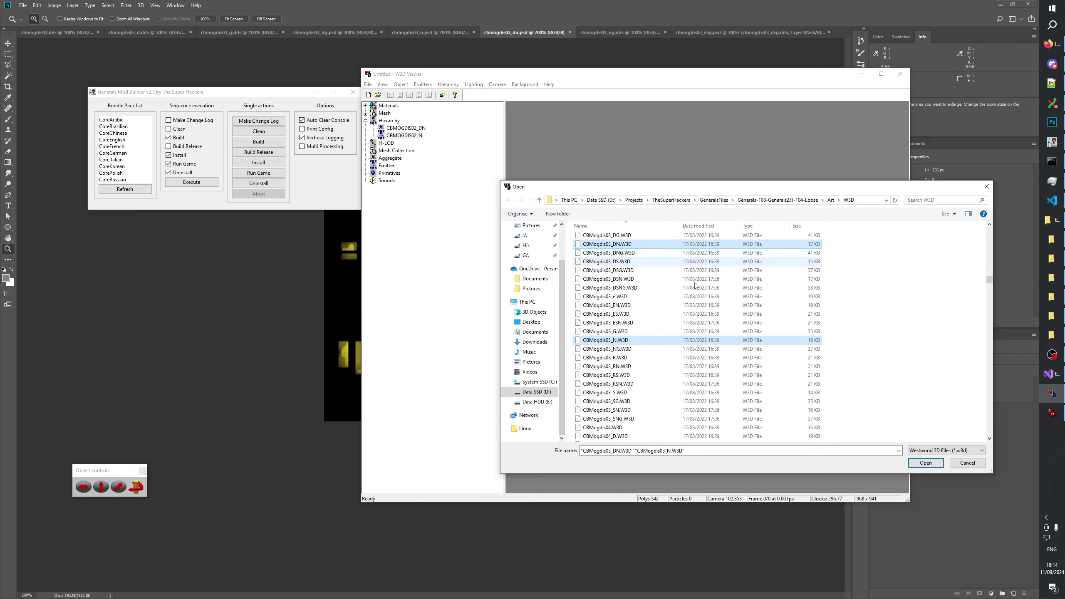
pyautogui.click(926, 462)
# Display CBMOGDIS03_DN and CBMOGDIS03_N from the hierarchy and inspect the intact building's lit entrance at an angle
pyautogui.click(405, 143)
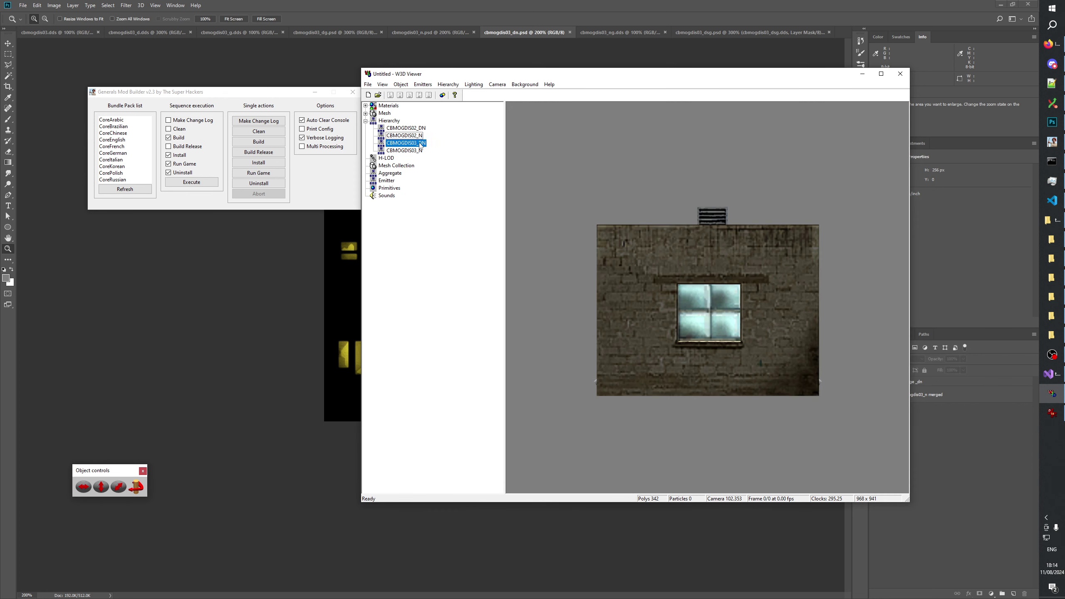
pyautogui.click(405, 150)
pyautogui.moveTo(516, 191)
pyautogui.mouseDown()
pyautogui.moveTo(723, 337)
pyautogui.moveTo(739, 276)
pyautogui.moveTo(655, 342)
pyautogui.mouseUp()
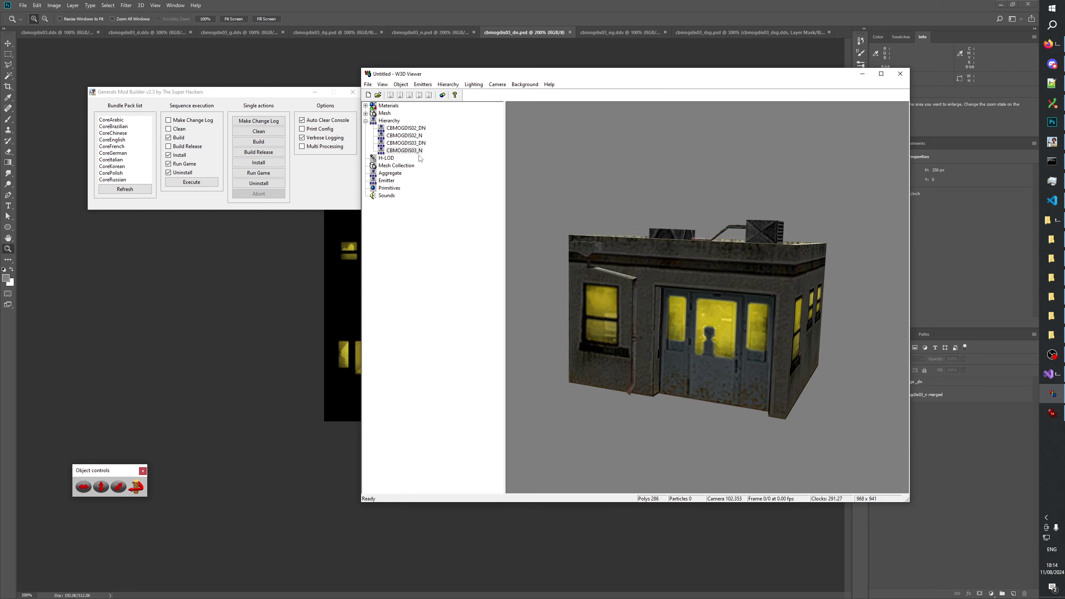
# Display CBMOGDIS03_DN, inspect its broken windows at an angle, and compare them with the cbmogdis03_dn.psd texture in Photoshop
pyautogui.click(405, 143)
pyautogui.moveTo(734, 294); pyautogui.dragTo(684, 332)
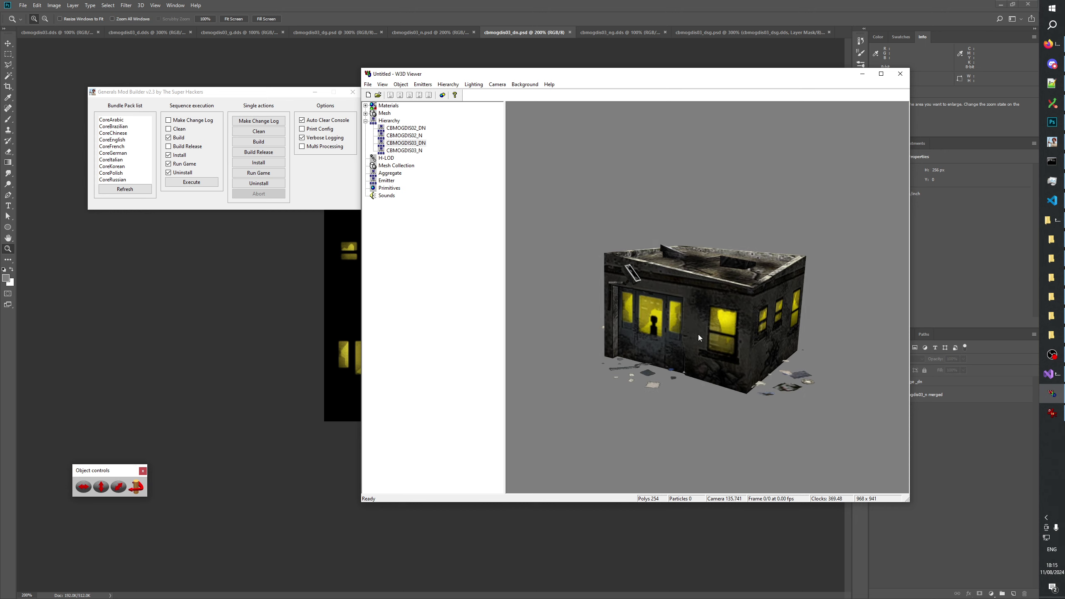
pyautogui.moveTo(698, 335); pyautogui.dragTo(663, 288)
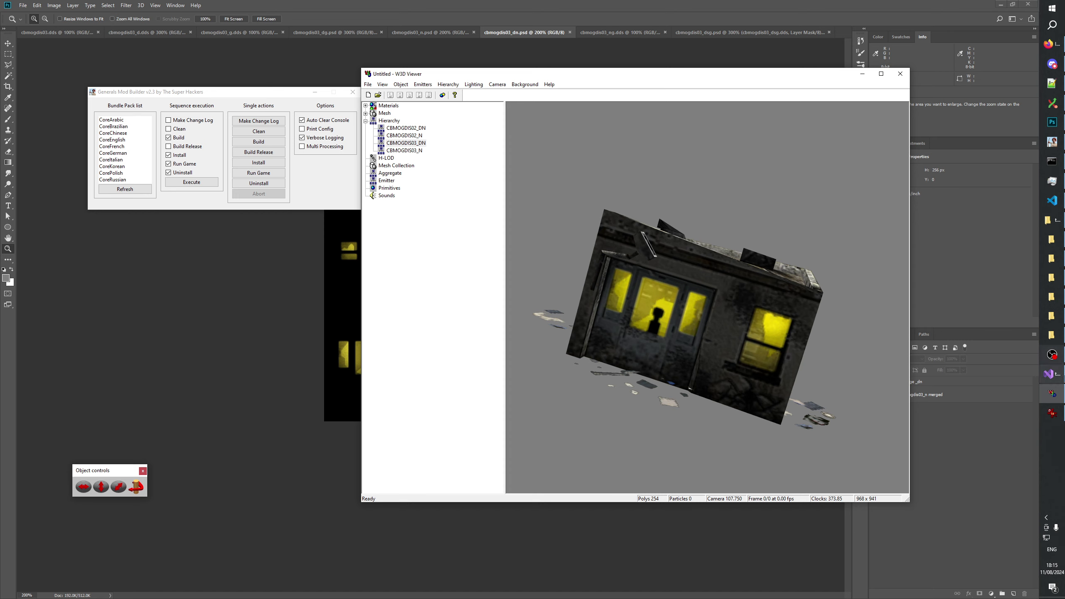
pyautogui.click(1053, 127)
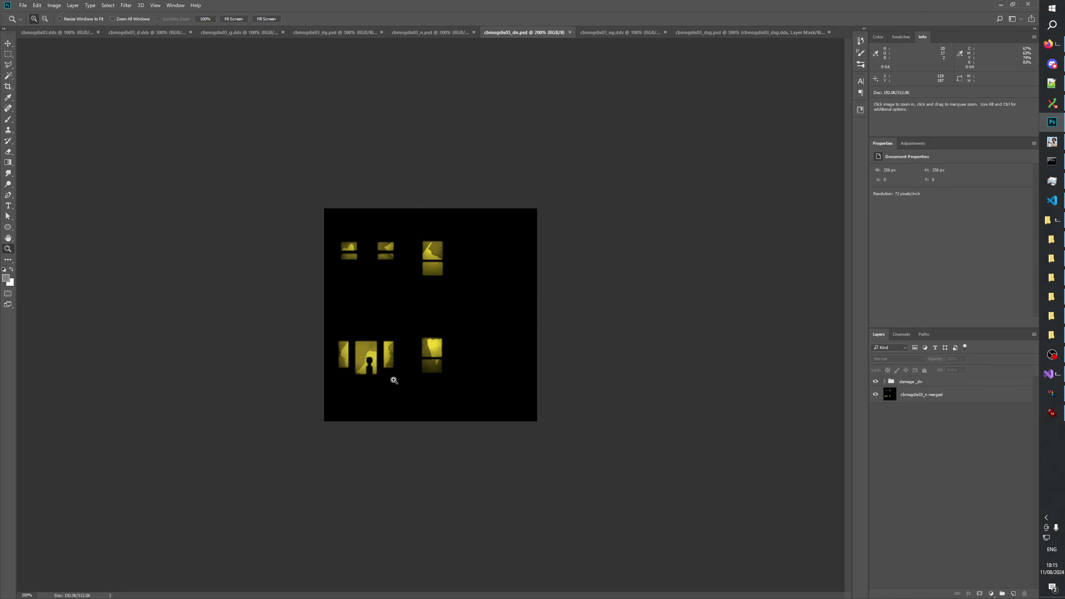
pyautogui.click(417, 345)
pyautogui.hotkey('alt', 'Tab')
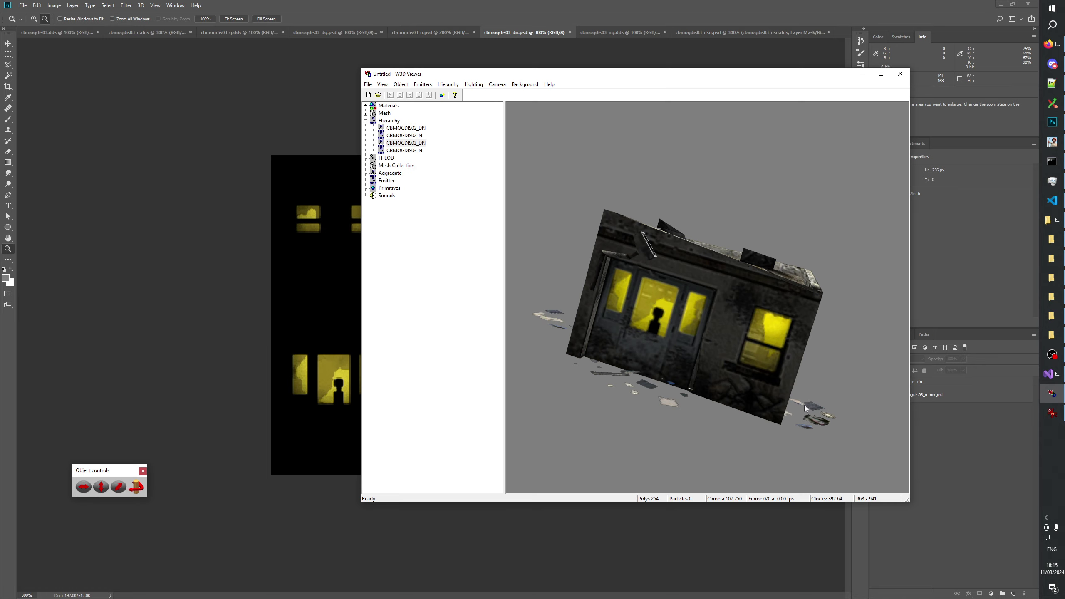
# Inspect the damaged night building's lit windows from above and from a far viewing distance
pyautogui.moveTo(804, 404); pyautogui.dragTo(701, 265)
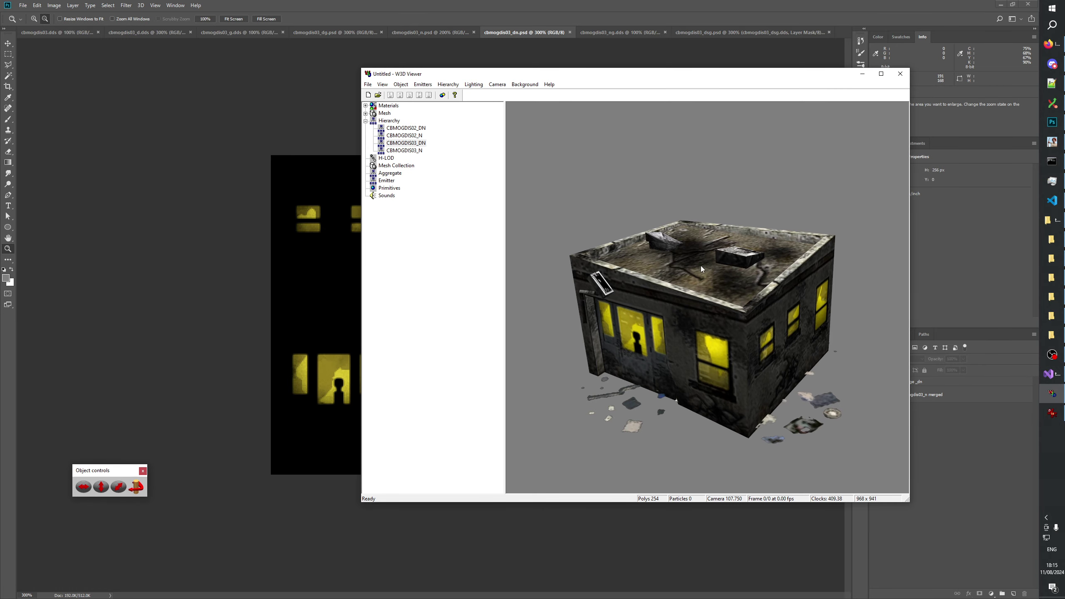
pyautogui.scroll(-5, 709, 323)
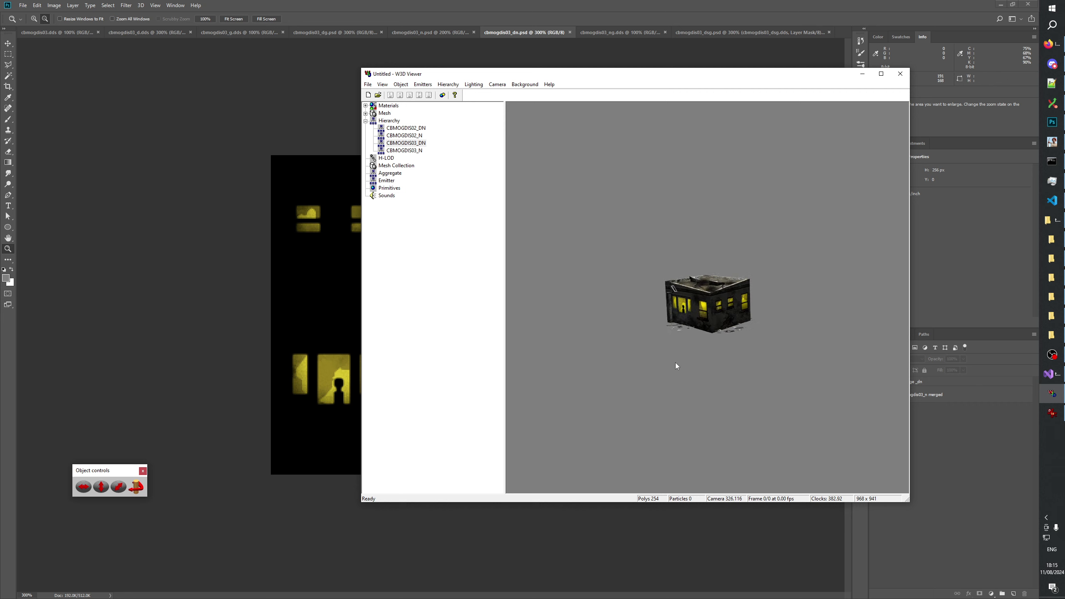
pyautogui.scroll(2, 682, 349)
pyautogui.moveTo(691, 334); pyautogui.dragTo(695, 248)
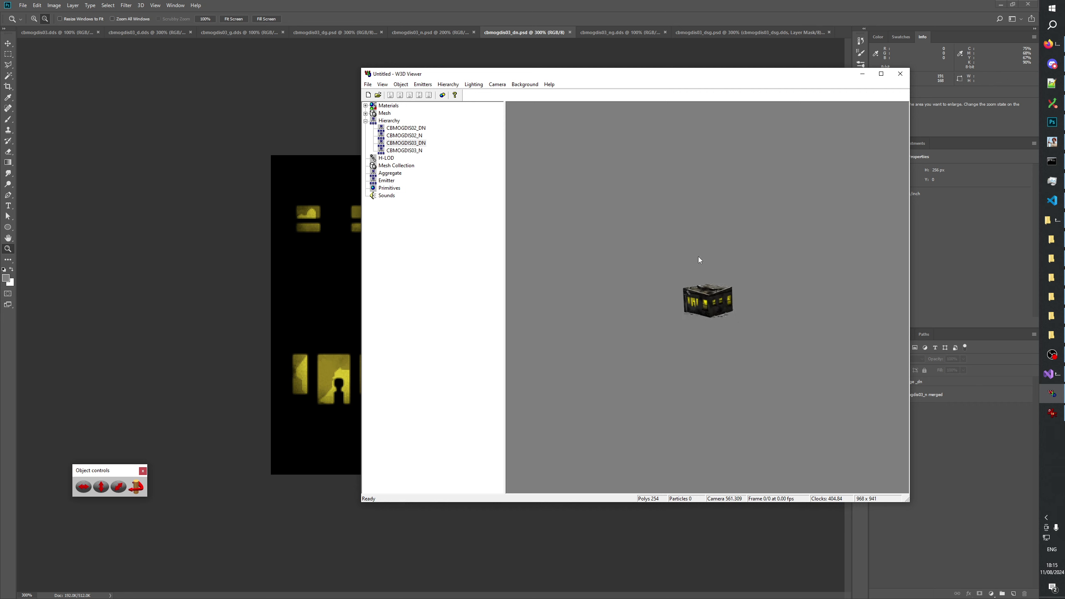
pyautogui.moveTo(702, 340)
pyautogui.mouseDown()
pyautogui.moveTo(697, 312)
pyautogui.moveTo(698, 343)
pyautogui.moveTo(718, 304)
pyautogui.moveTo(690, 336)
pyautogui.moveTo(700, 343)
pyautogui.mouseUp()
# Switch to Photoshop and set the opacity of the darken layer in the damage group to 28%
pyautogui.hotkey('alt', 'Tab')
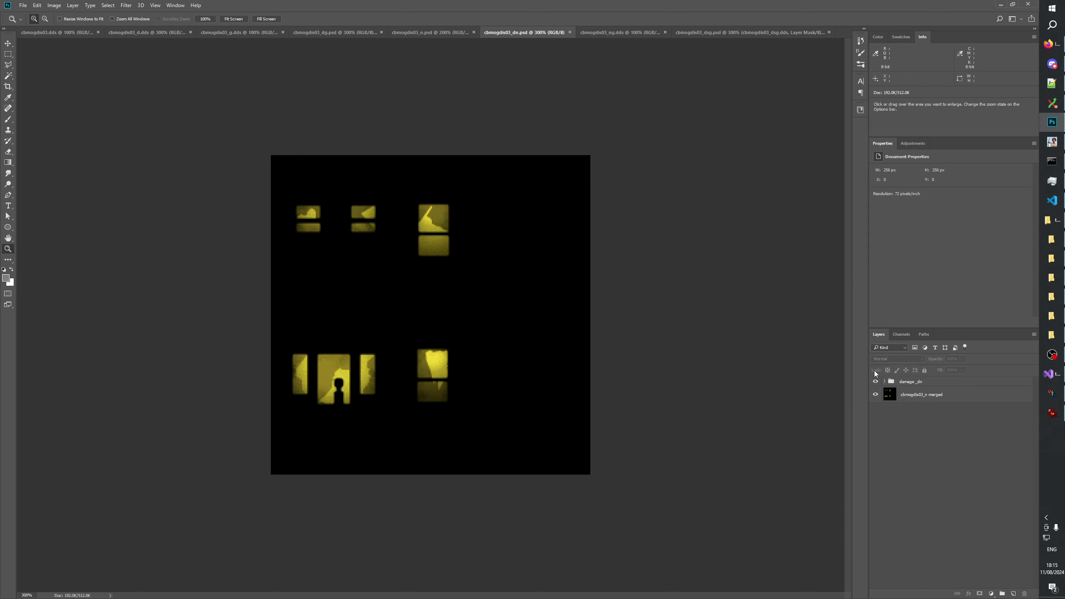
pyautogui.click(886, 383)
pyautogui.click(914, 453)
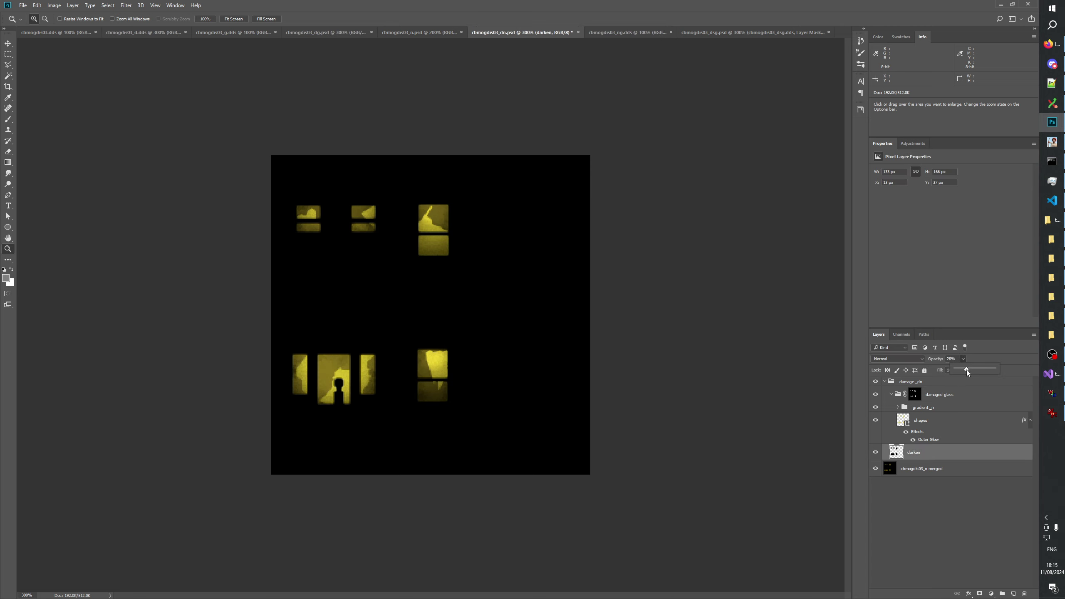
pyautogui.click(967, 369)
pyautogui.click(930, 552)
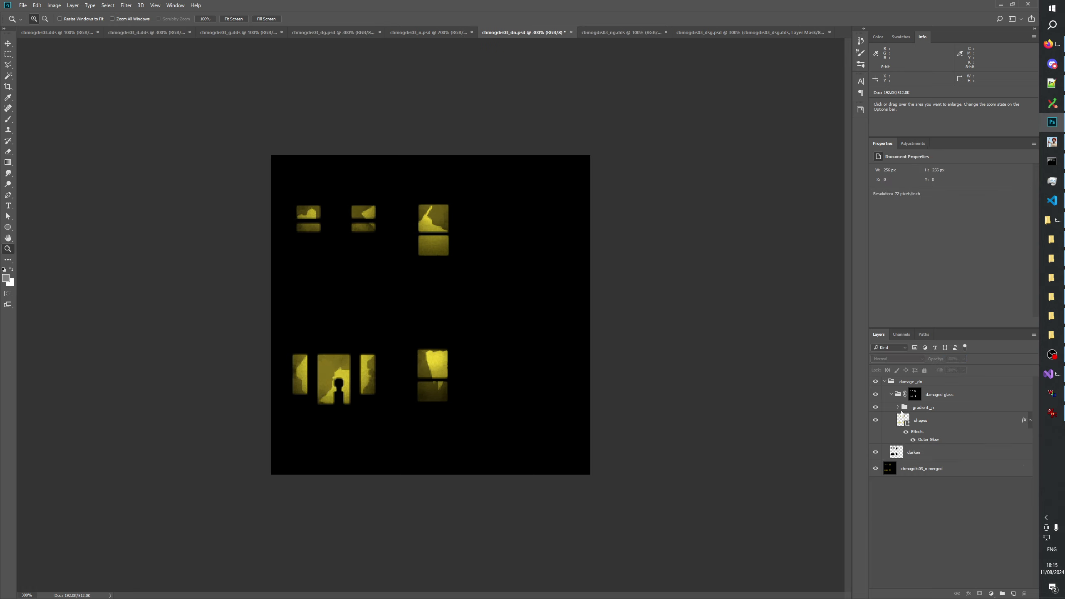
# Collapse the damage group, save cbmogdis03_dn.psd and run a build in Generals Mod Builder
pyautogui.click(885, 381)
pyautogui.hotkey('ctrl', 's')
pyautogui.click(1053, 142)
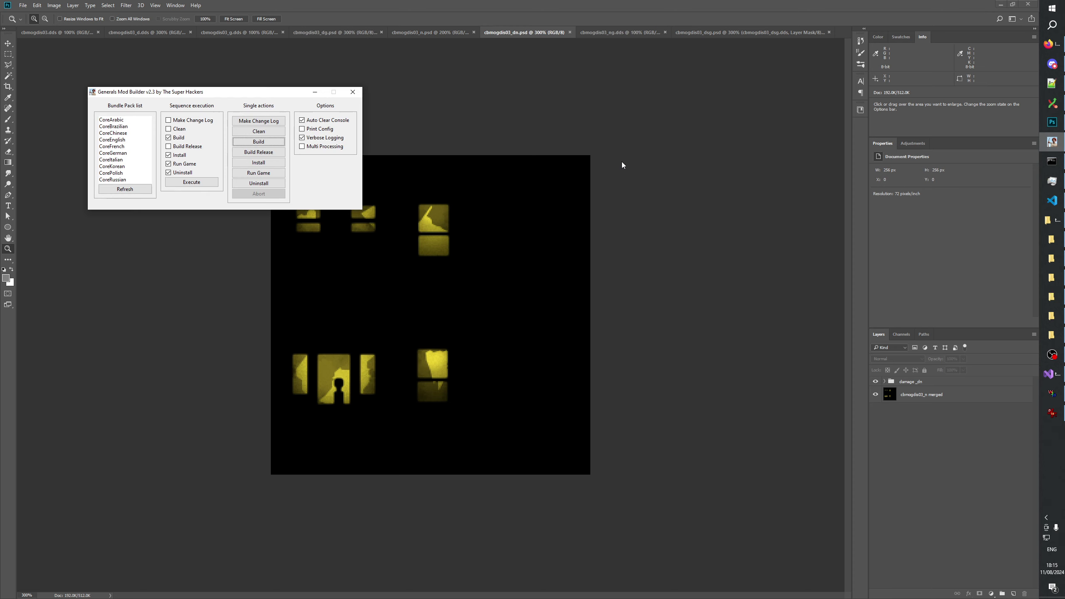
pyautogui.click(262, 142)
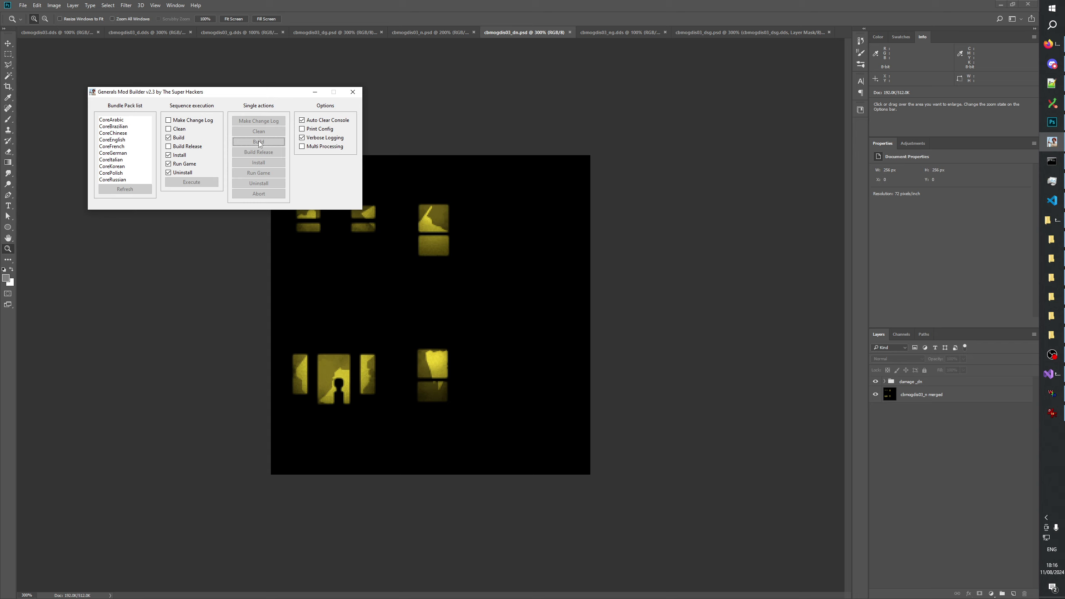
# Switch to W3D Viewer, start an empty scene and open CBMogdis03_N.W3D and CBMogdis03_DN.W3D
pyautogui.click(1053, 397)
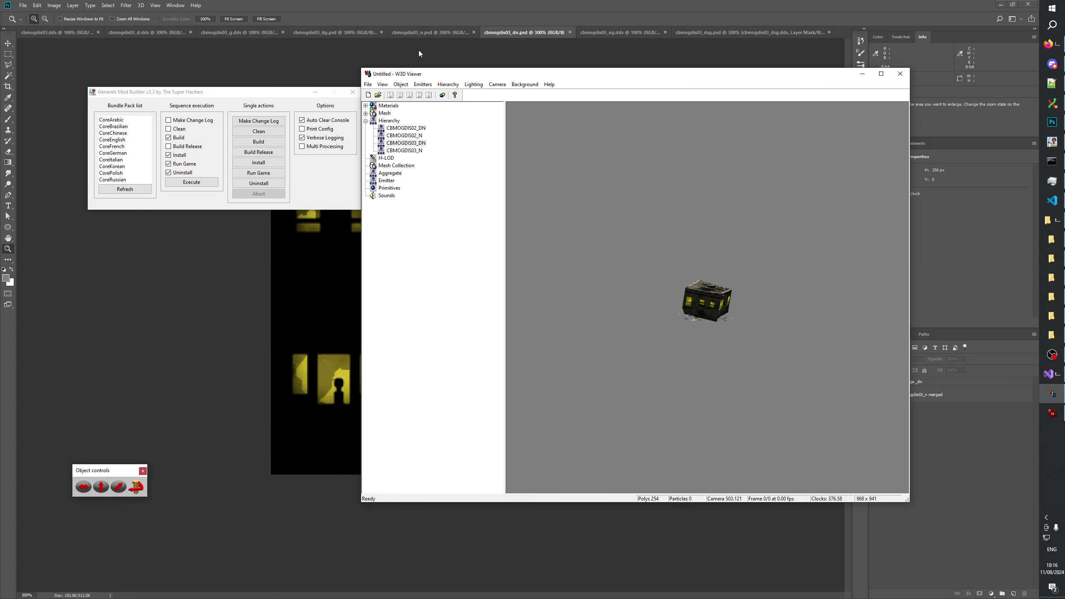
pyautogui.click(368, 95)
pyautogui.click(378, 94)
pyautogui.click(595, 412)
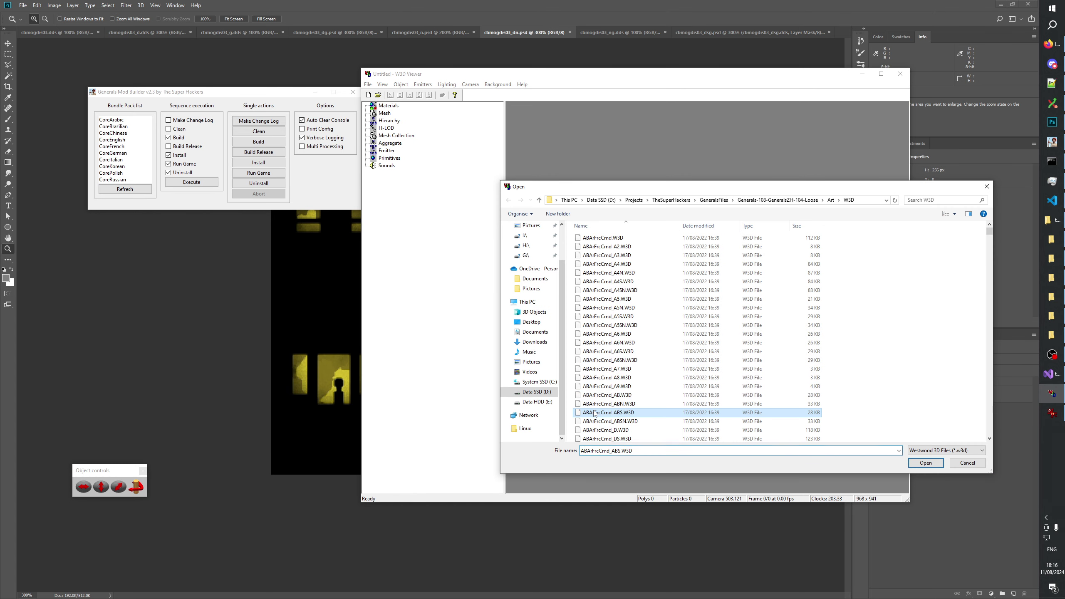
pyautogui.write('cbmogdis')
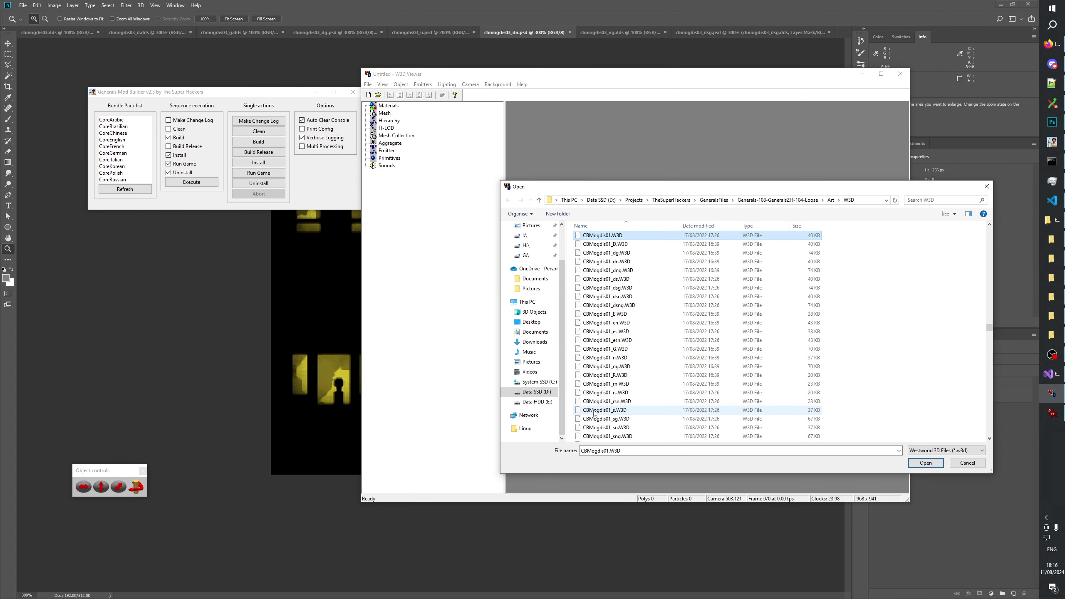
pyautogui.scroll(-15, 594, 413)
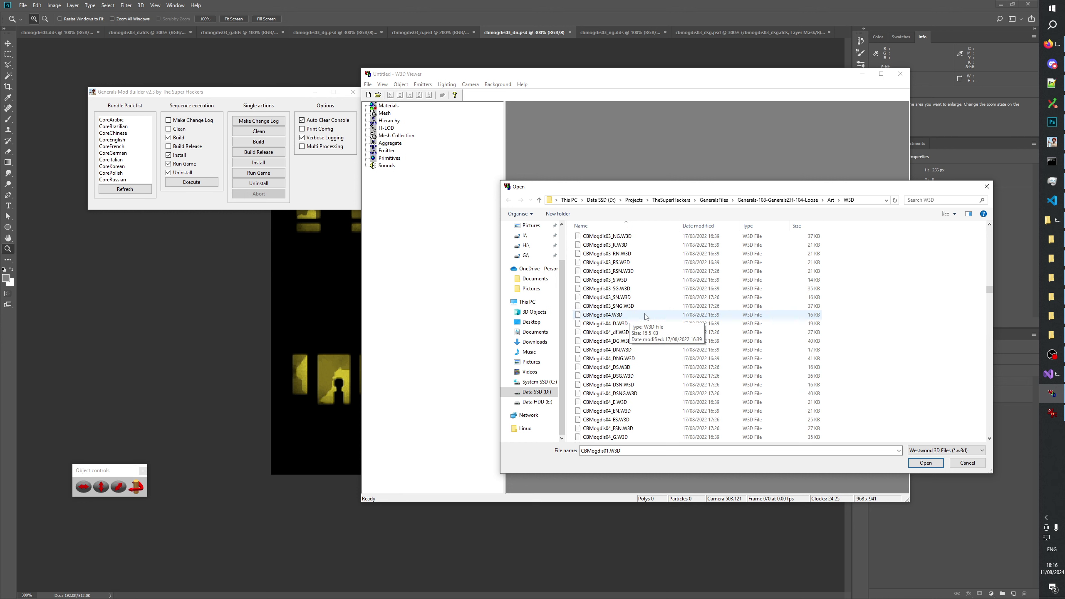
pyautogui.scroll(5, 645, 316)
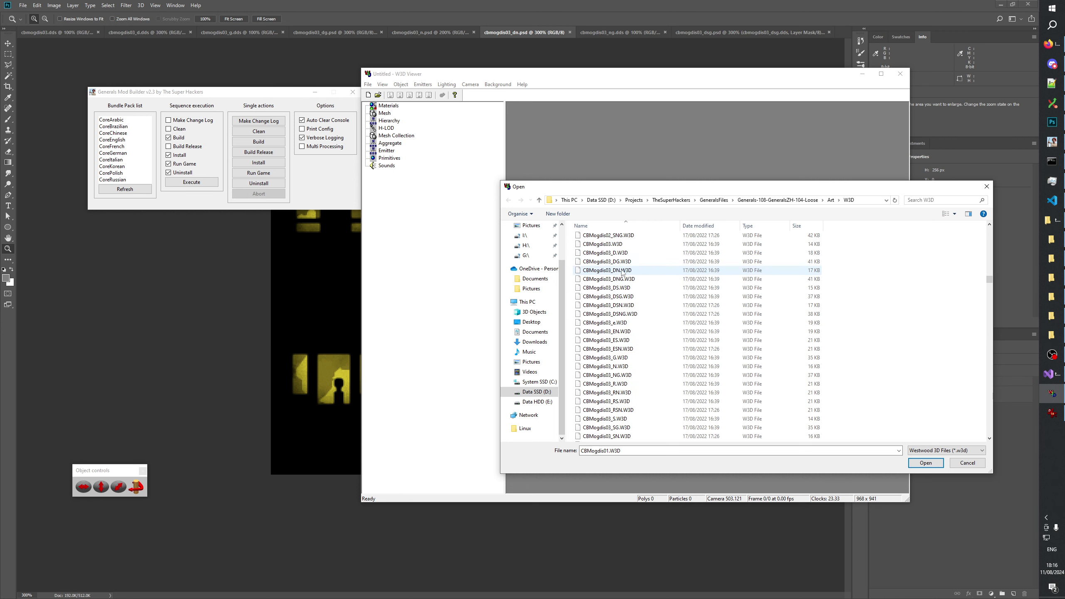
pyautogui.click(623, 272)
pyautogui.keyDown('ctrl'); pyautogui.click(606, 366); pyautogui.keyUp('ctrl')
pyautogui.press('Return')
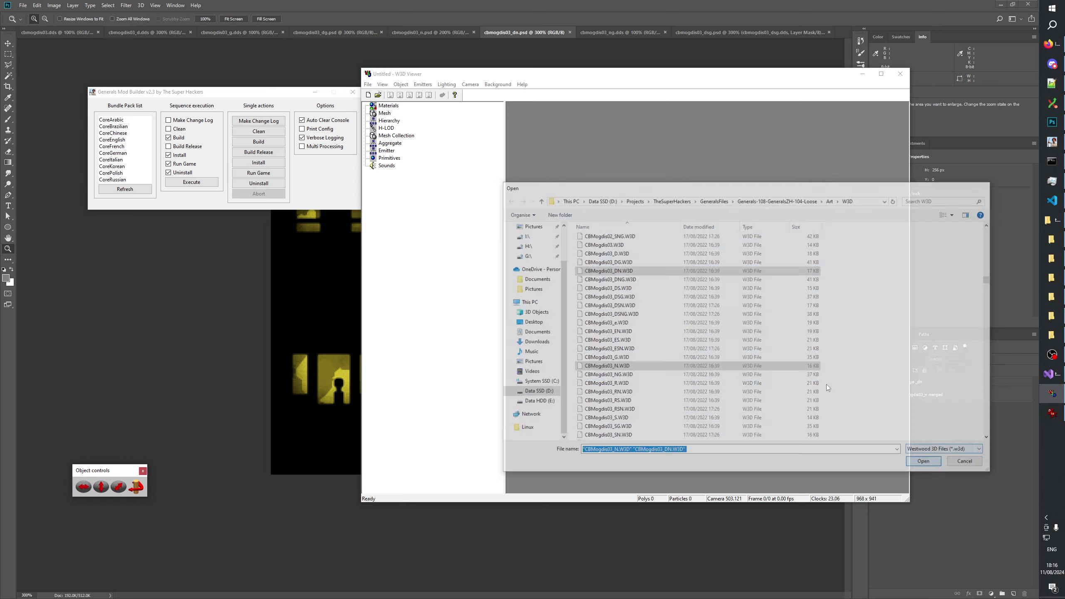
# Display CBMOGDIS03_N and CBMOGDIS03_DN from the hierarchy and inspect the damaged building's entrance corner
pyautogui.click(409, 136)
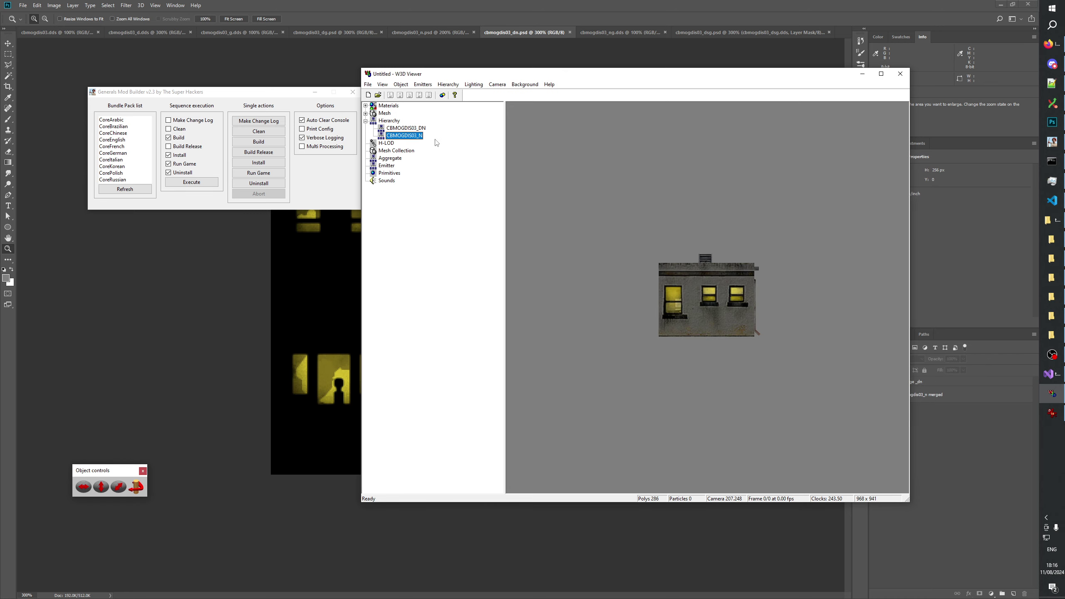
pyautogui.click(406, 128)
pyautogui.scroll(3, 679, 330)
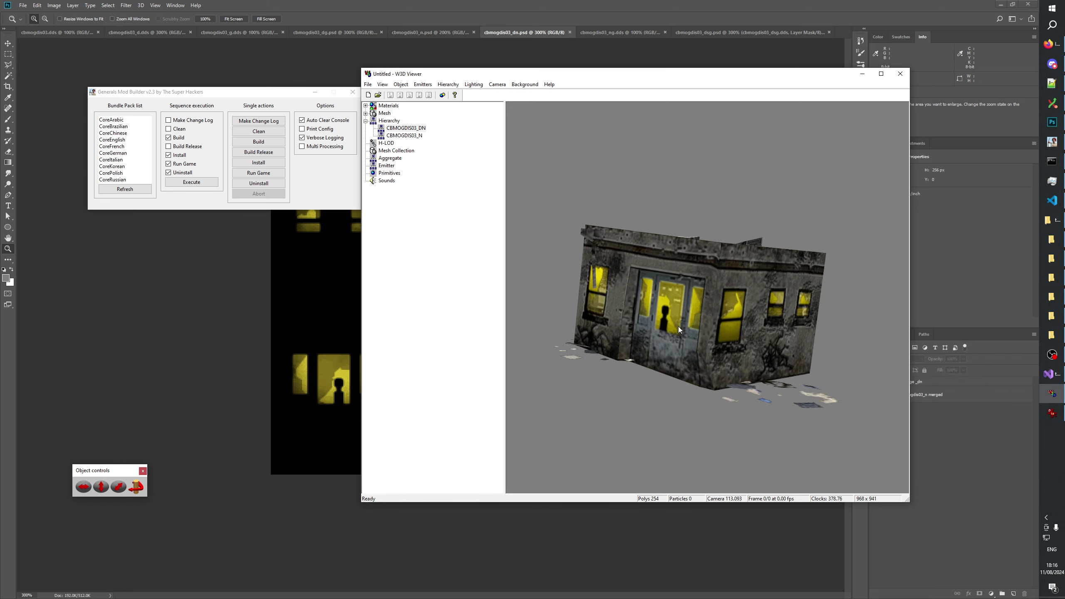
pyautogui.moveTo(678, 327)
pyautogui.mouseDown()
pyautogui.moveTo(697, 348)
pyautogui.moveTo(659, 346)
pyautogui.moveTo(659, 326)
pyautogui.mouseUp()
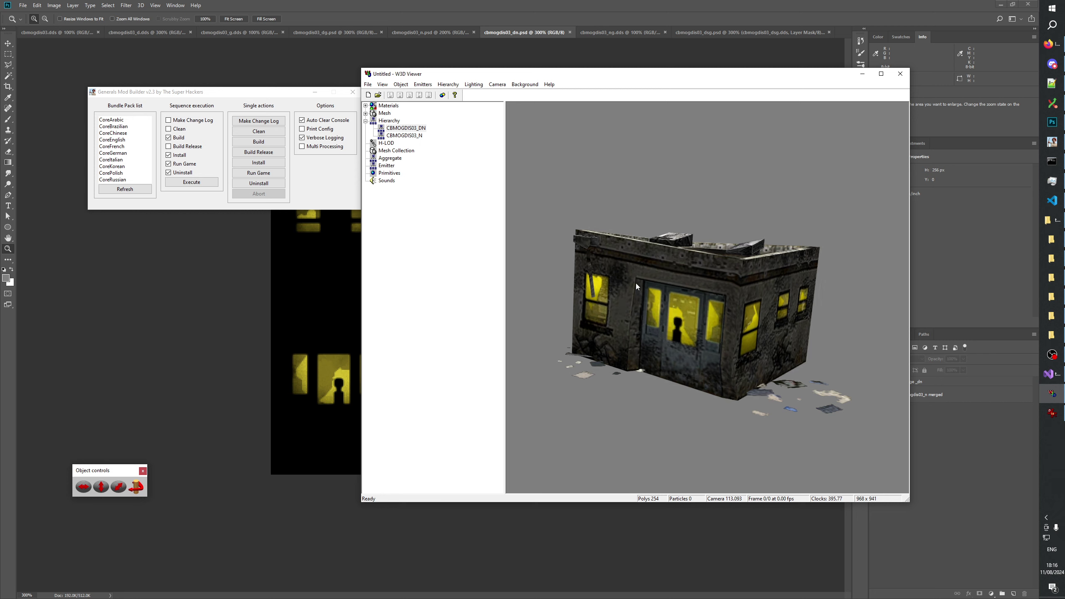
# Darken the scene lighting and examine the damaged building's window glow at an angle and from farther away
pyautogui.click(474, 84)
pyautogui.click(482, 174)
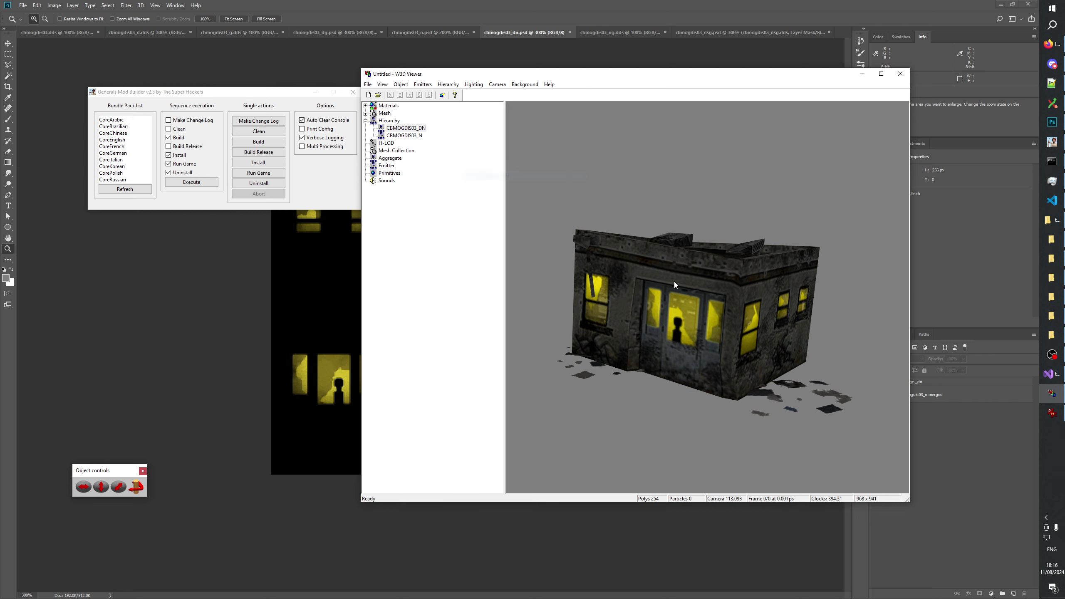
pyautogui.moveTo(671, 333); pyautogui.dragTo(629, 312)
pyautogui.scroll(-3, 670, 330)
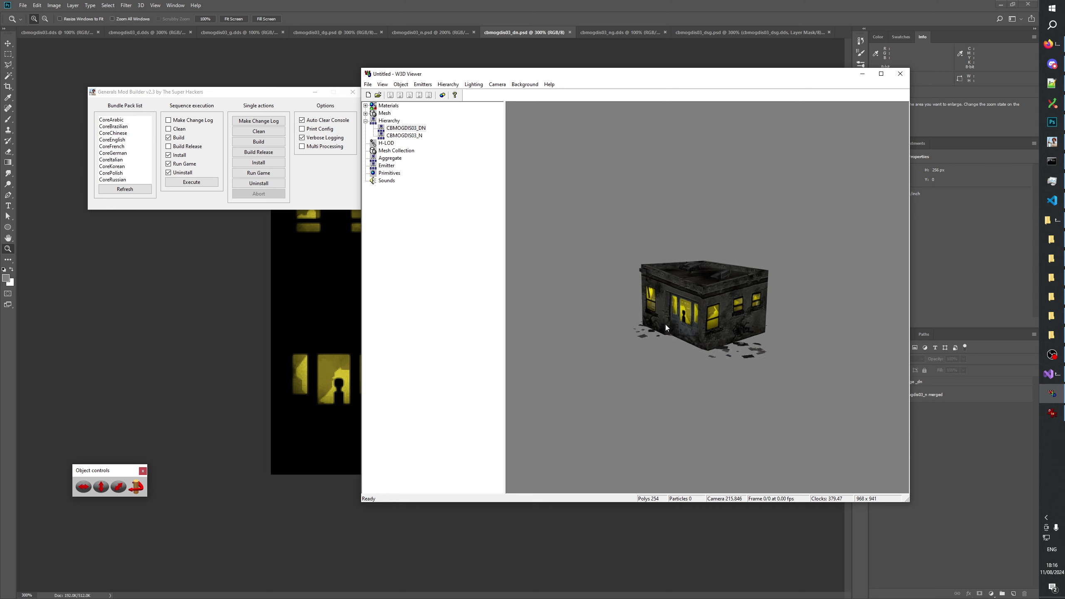
# Alternate between CBMOGDIS03_N and CBMOGDIS03_DN to compare the intact and damaged window lights
pyautogui.click(417, 138)
pyautogui.press('Up')
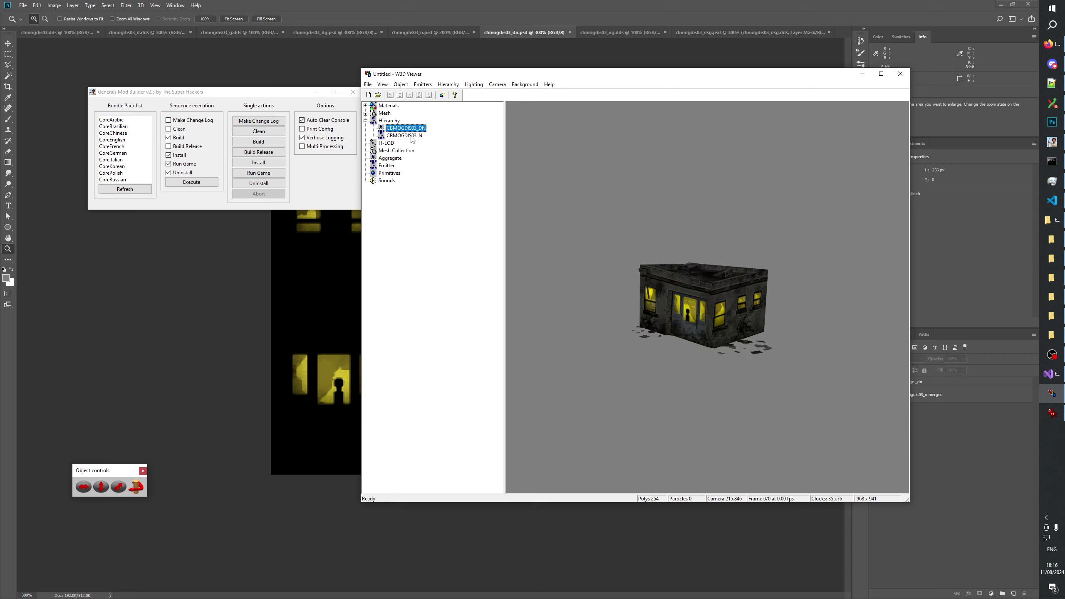
pyautogui.press('Down')
pyautogui.press('Up')
pyautogui.press('Down')
pyautogui.press('Up')
pyautogui.press('Down')
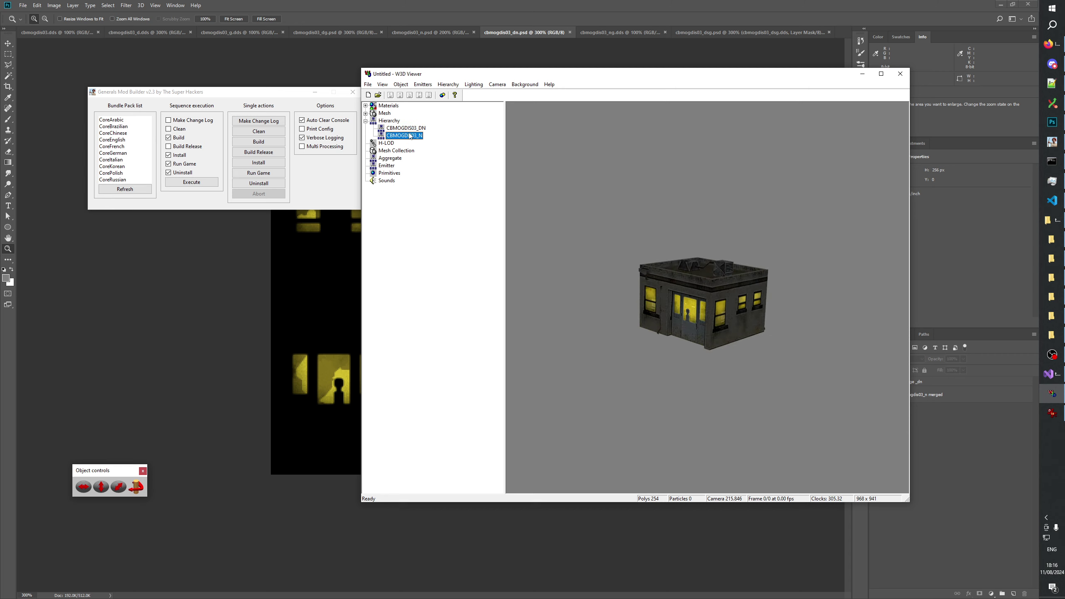
pyautogui.press('Up')
pyautogui.press('Down')
pyautogui.press('Up')
# Examine the damaged building's entrance glass and silhouette from far and close distances and under different viewing angles
pyautogui.click(688, 334)
pyautogui.scroll(-5, 675, 327)
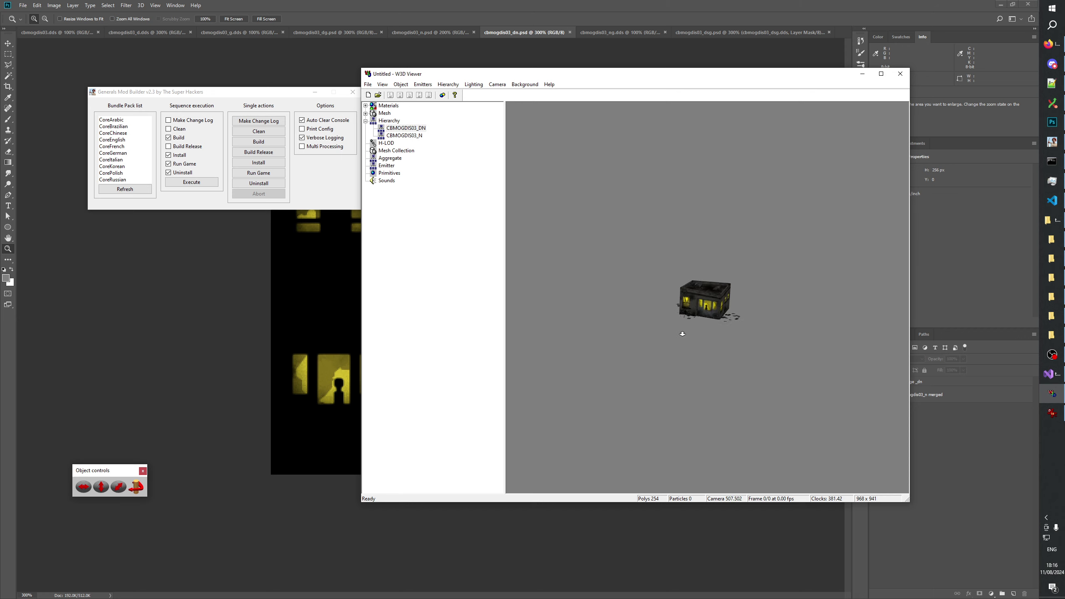
pyautogui.scroll(5, 689, 336)
pyautogui.moveTo(678, 435); pyautogui.dragTo(693, 323)
pyautogui.scroll(-2, 715, 329)
pyautogui.scroll(2, 718, 321)
pyautogui.scroll(3, 693, 323)
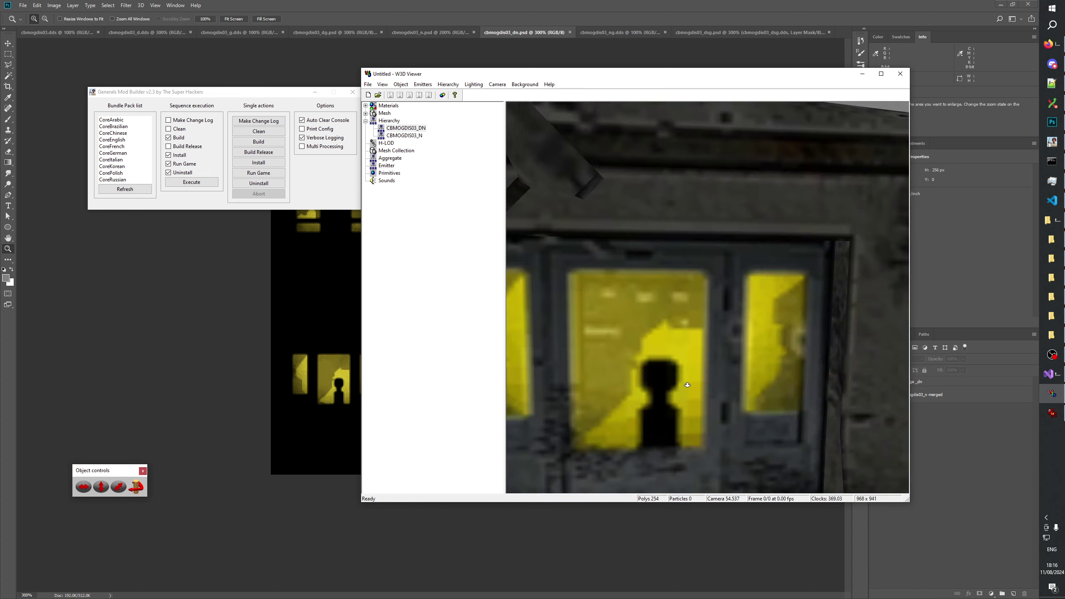
pyautogui.scroll(-2, 693, 322)
pyautogui.moveTo(687, 368); pyautogui.dragTo(695, 328)
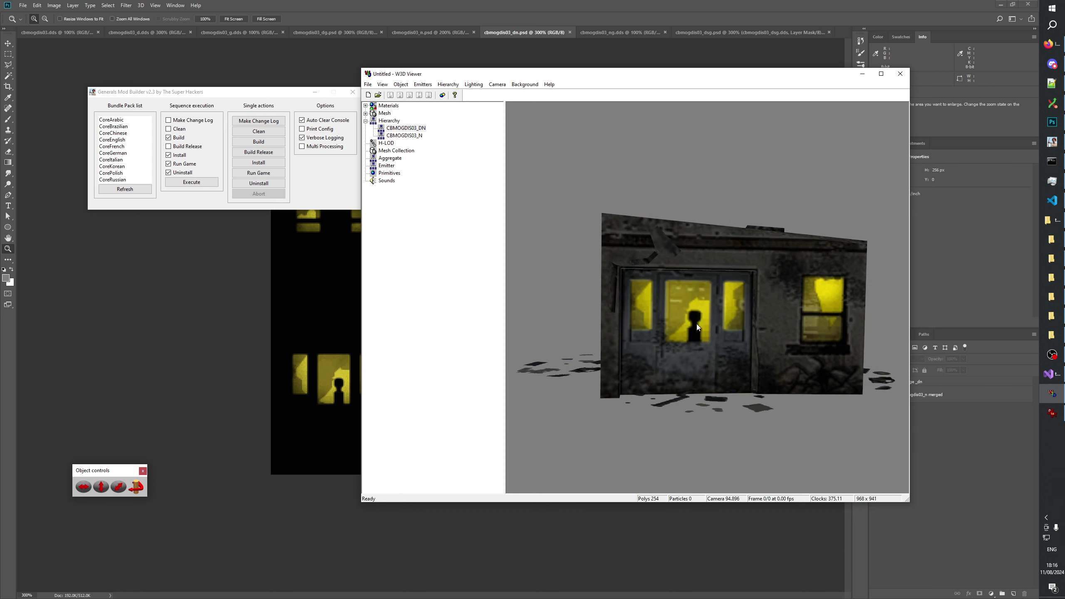
pyautogui.scroll(3, 697, 323)
pyautogui.scroll(-2, 698, 331)
pyautogui.moveTo(726, 328); pyautogui.dragTo(667, 345)
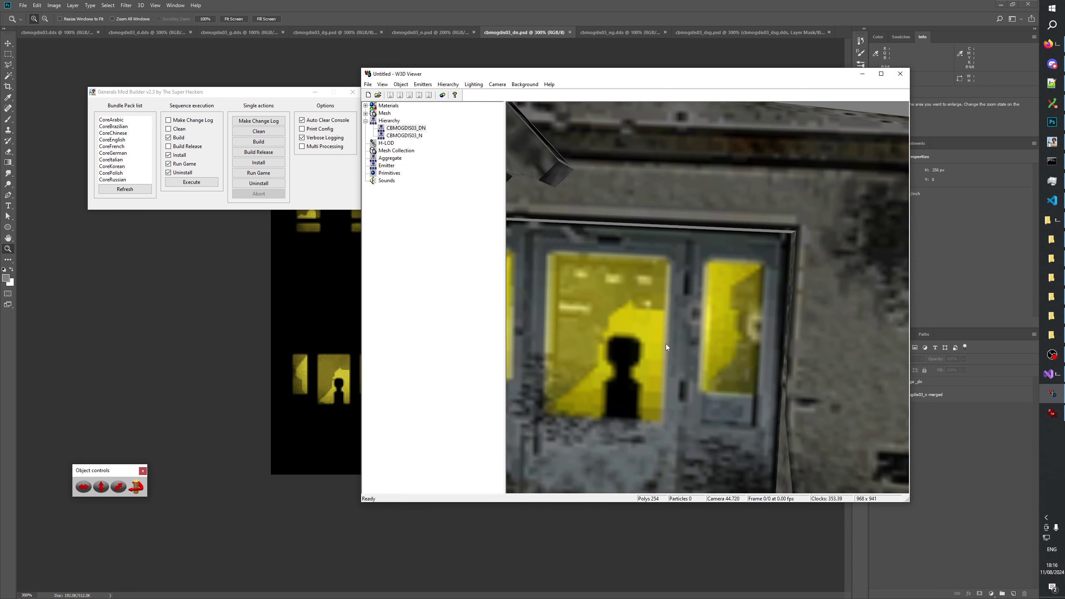
pyautogui.scroll(-5, 667, 349)
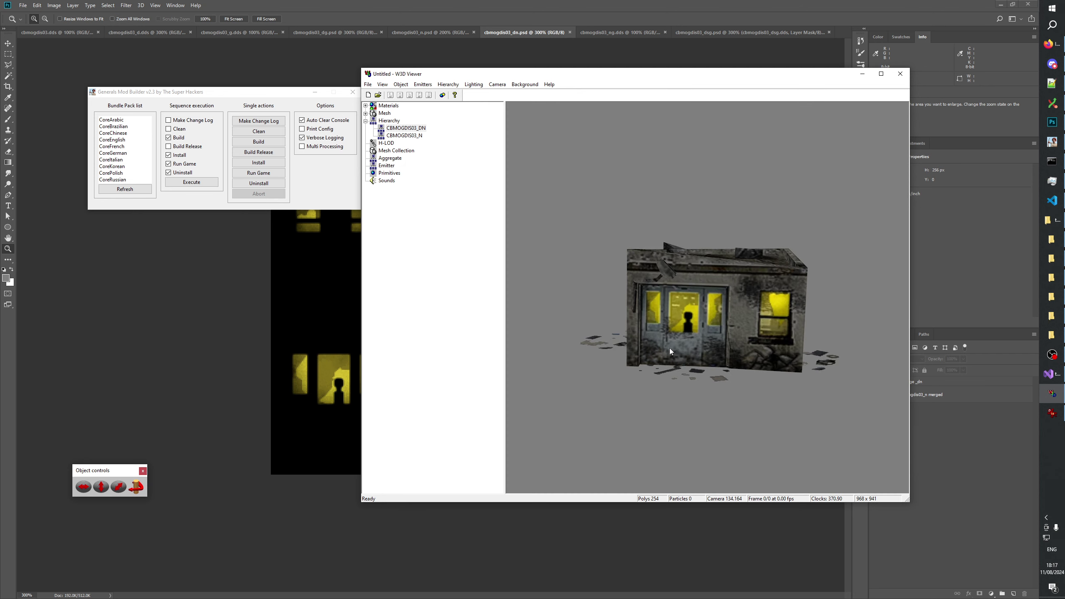
# Switch to Photoshop and compare the door glass in cbmogdis03.dds and cbmogdis03_d.dds at 300%
pyautogui.hotkey('alt', 'Tab')
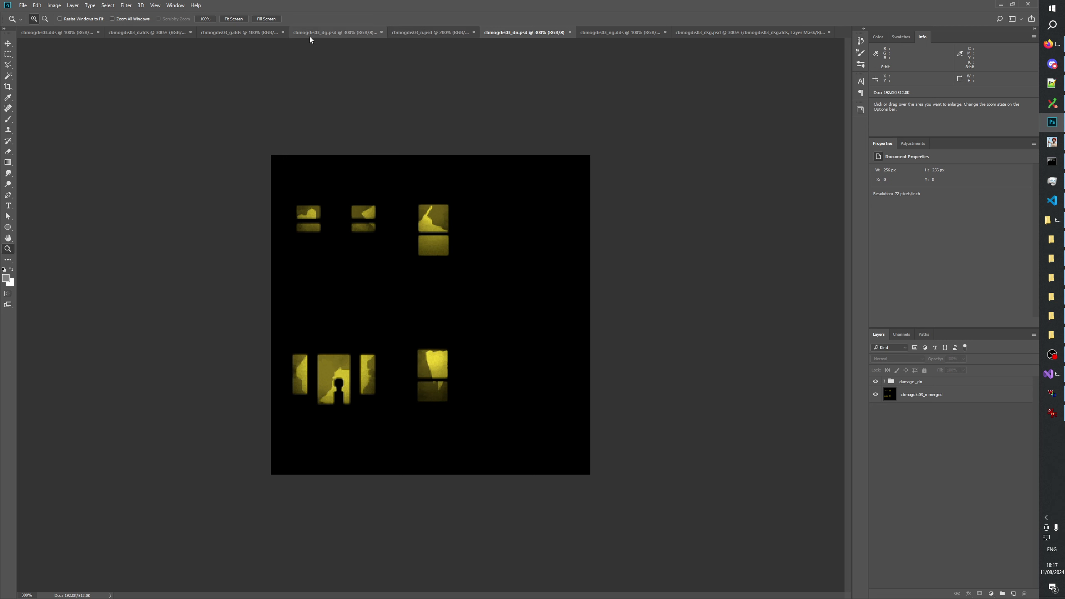
pyautogui.click(141, 33)
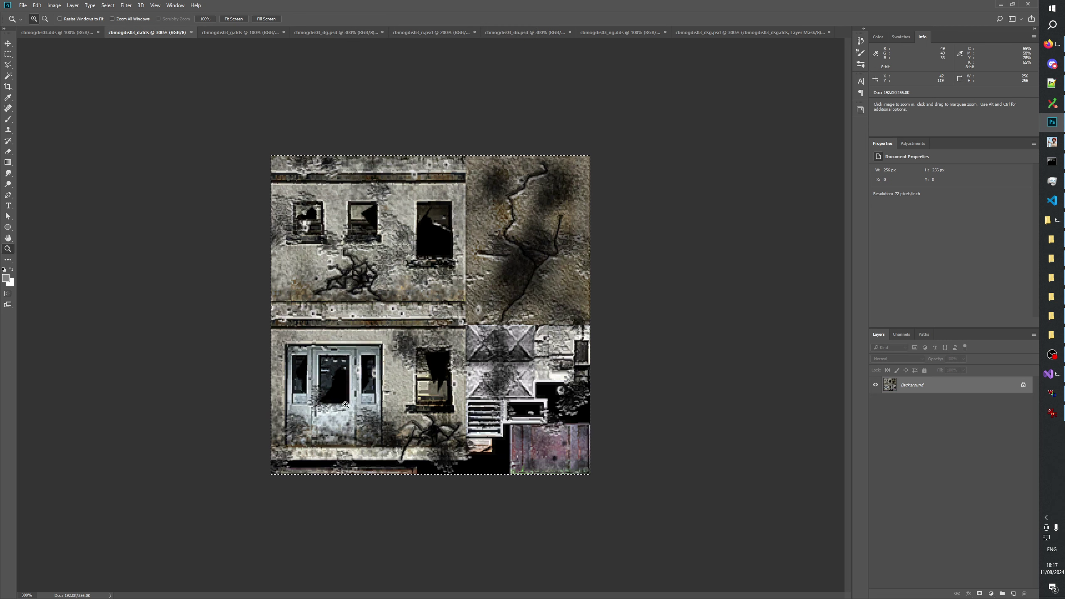
pyautogui.click(46, 34)
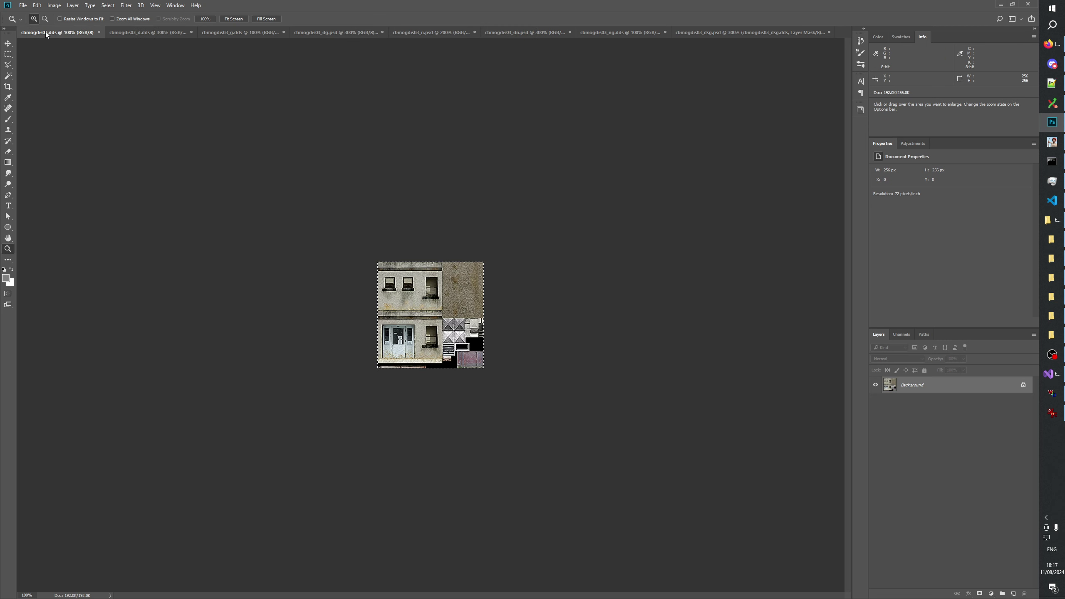
pyautogui.click(368, 380)
pyautogui.click(368, 380)
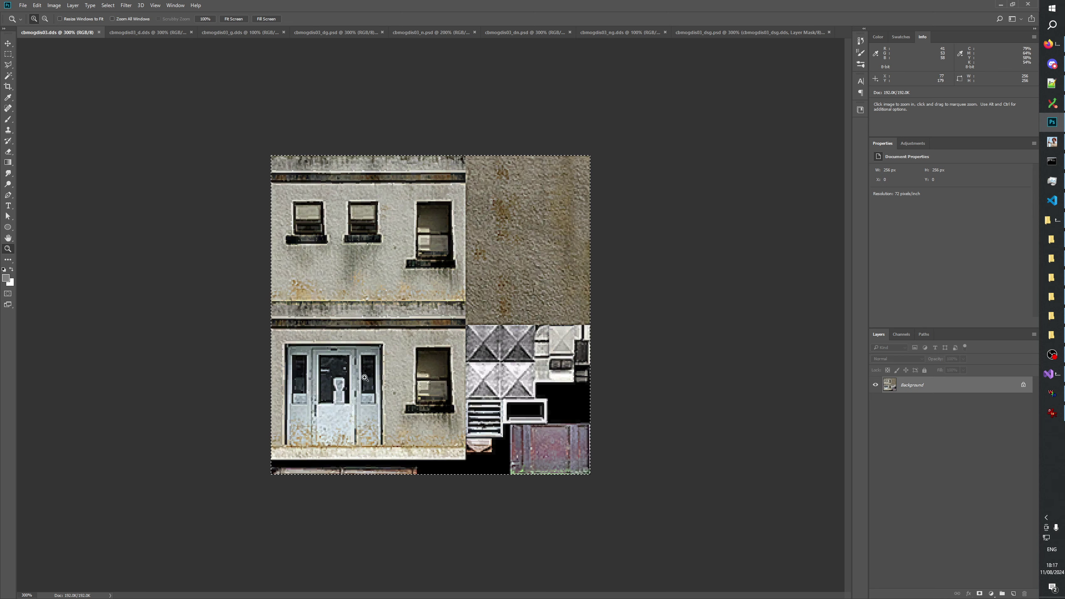
pyautogui.click(130, 35)
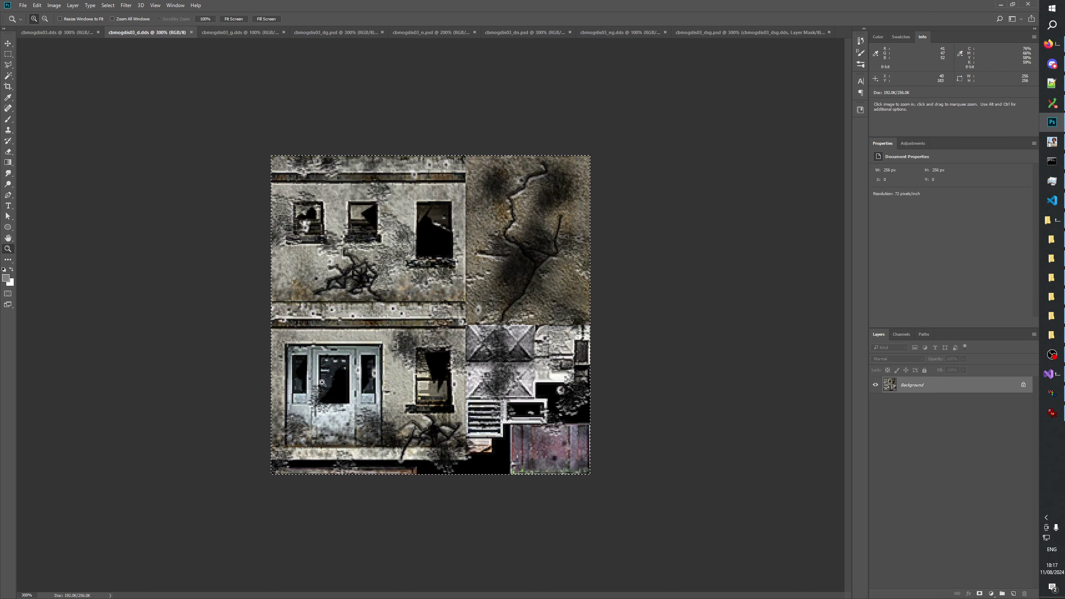
# Zoom in on the door glass in cbmogdis03_dn.psd, expand the damage_dn group, and compare the image with the shapes layer hidden and shown
pyautogui.click(518, 32)
pyautogui.click(314, 433)
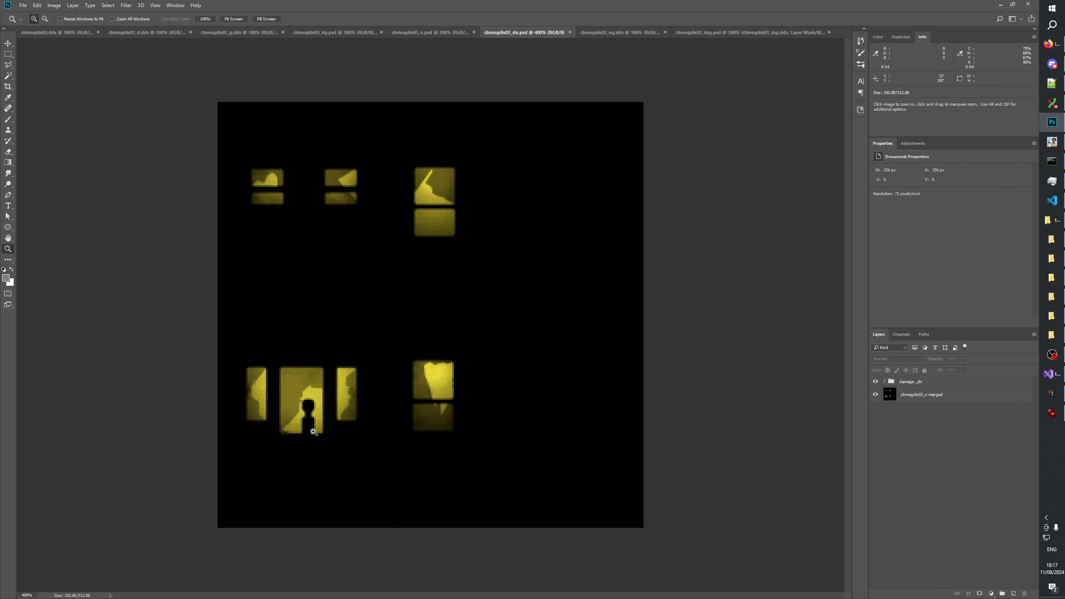
pyautogui.click(281, 469)
pyautogui.click(262, 424)
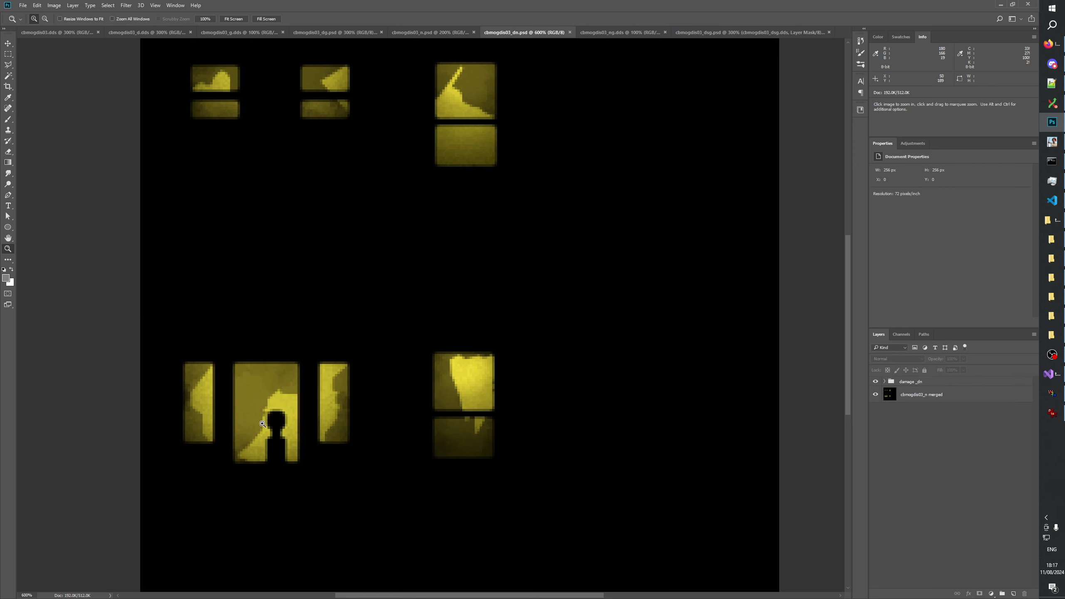
pyautogui.click(886, 382)
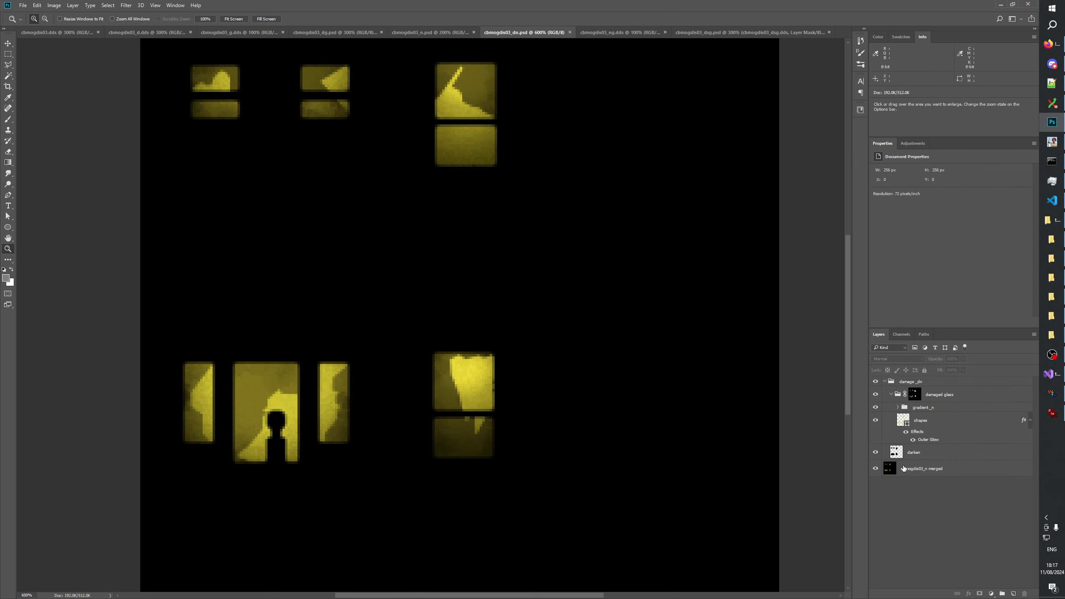
pyautogui.click(923, 421)
pyautogui.click(875, 420)
pyautogui.click(876, 419)
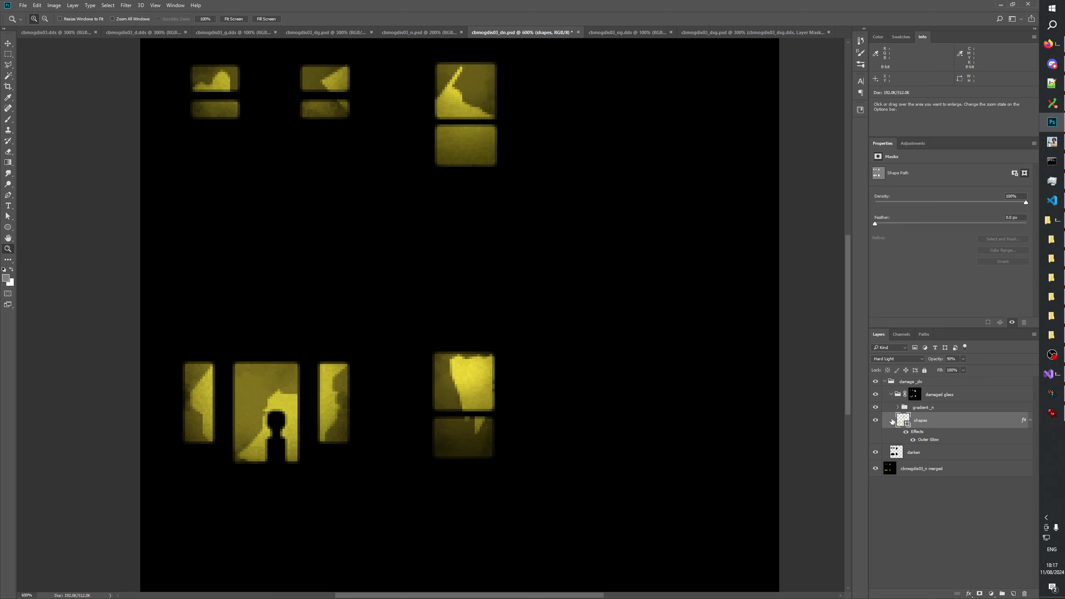
pyautogui.keyDown('ctrl'); pyautogui.click(903, 420); pyautogui.keyUp('ctrl')
pyautogui.click(8, 54)
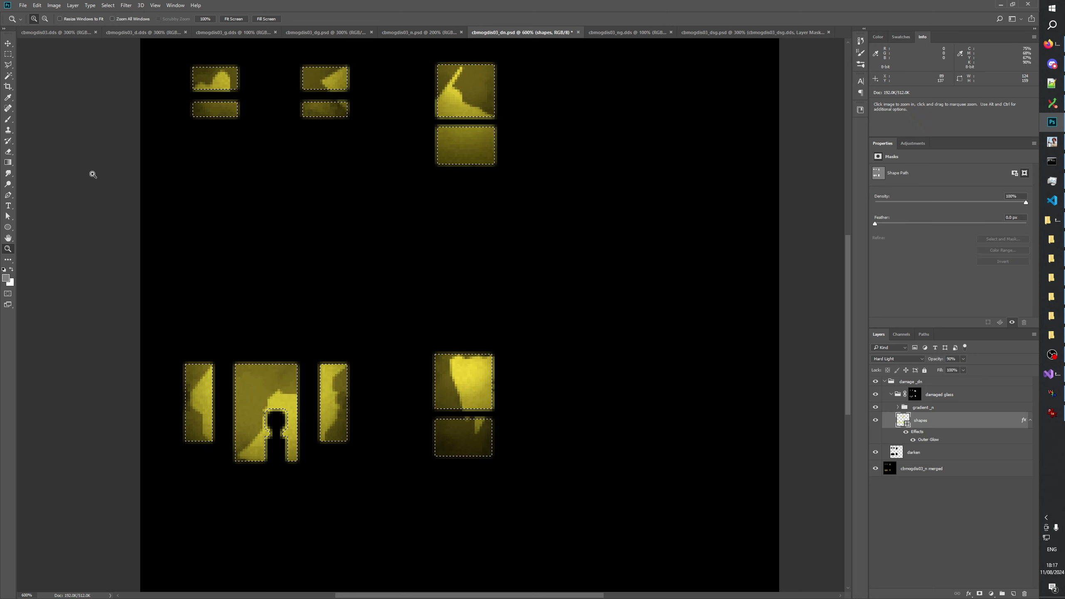
pyautogui.click(275, 163)
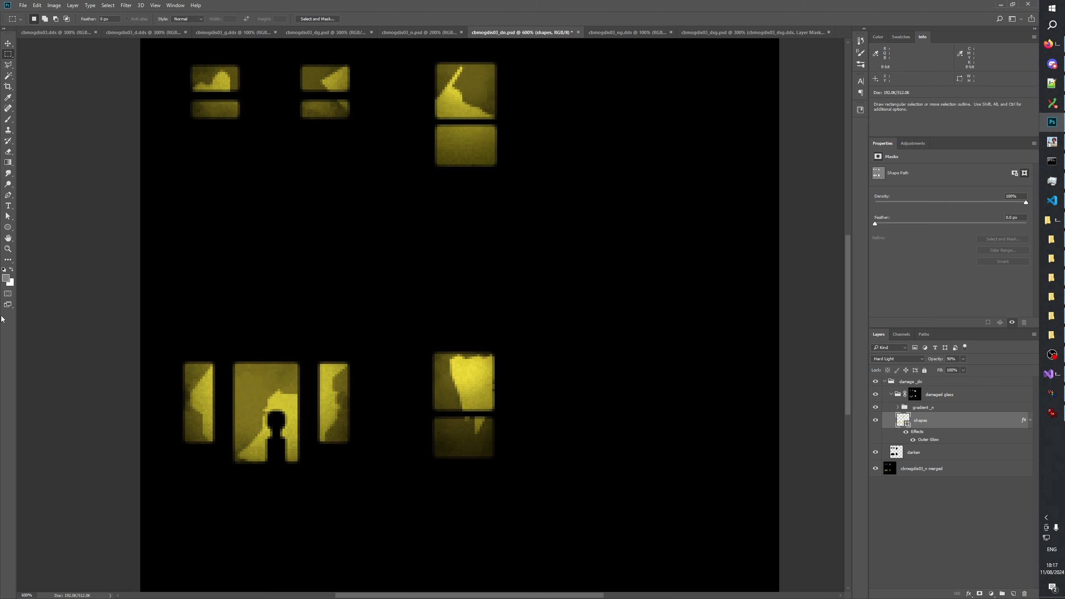
# Delete the cut-out shapes forming the human silhouette in the middle door pane from the shapes layer
pyautogui.click(8, 248)
pyautogui.click(690, 454)
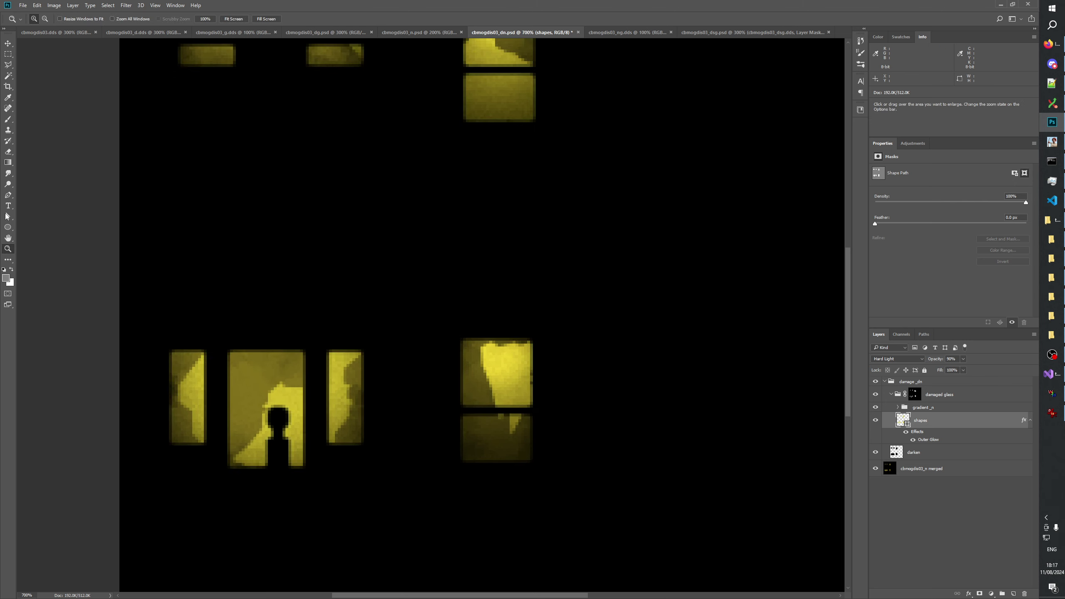
pyautogui.rightClick(8, 228)
pyautogui.click(42, 229)
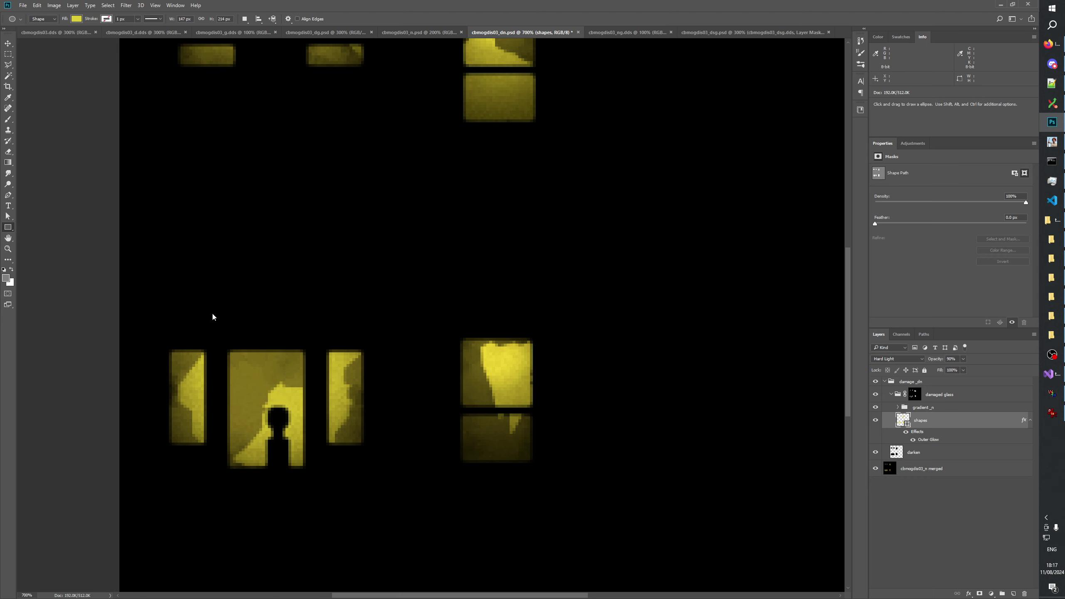
pyautogui.click(289, 449)
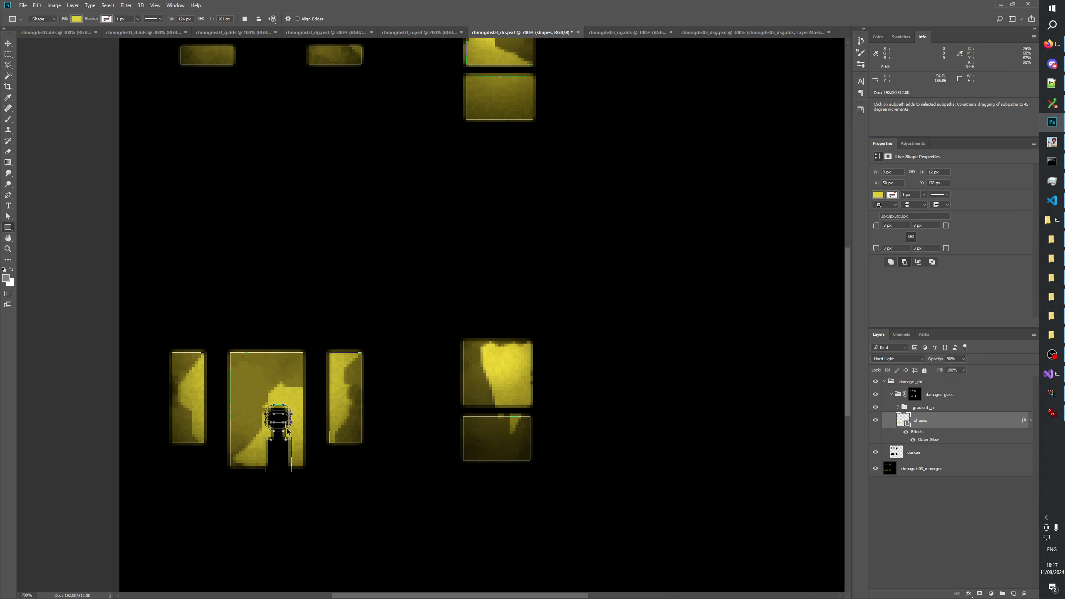
pyautogui.press('Escape')
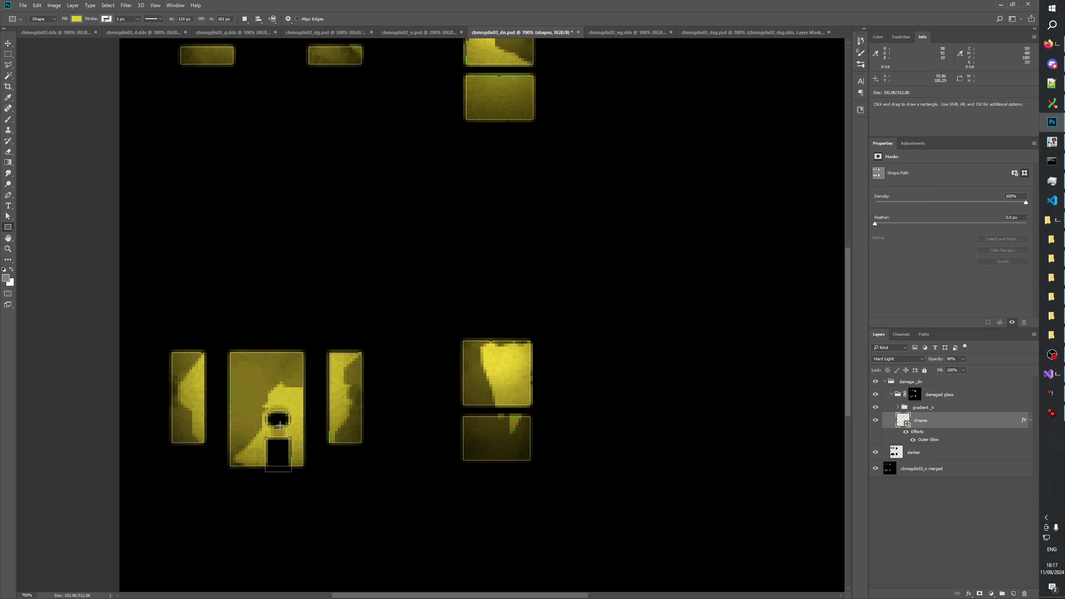
pyautogui.keyDown('ctrl'); pyautogui.click(280, 425); pyautogui.keyUp('ctrl')
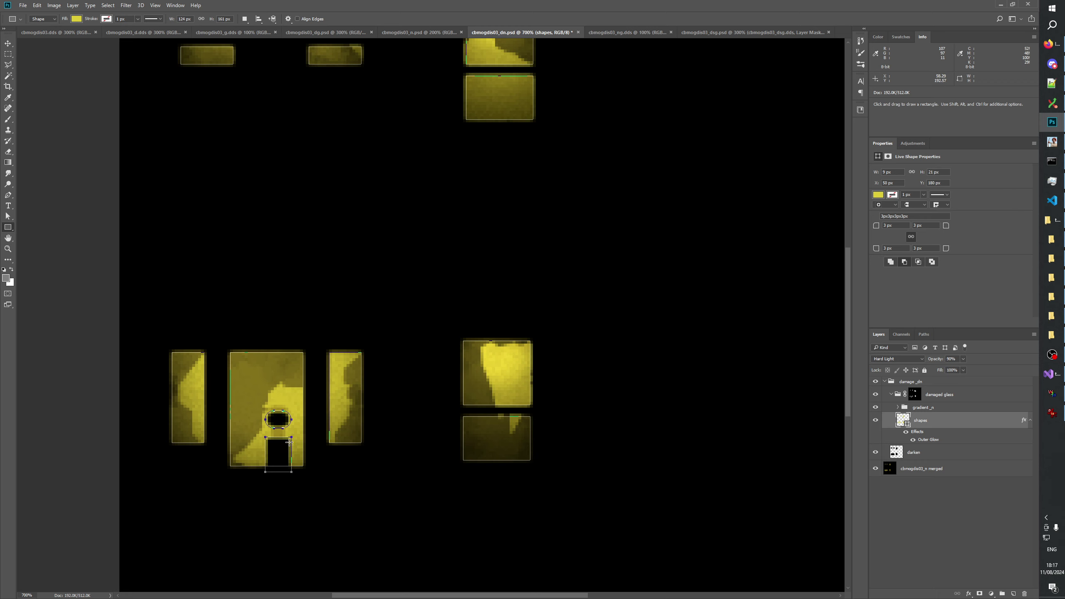
pyautogui.press('Escape')
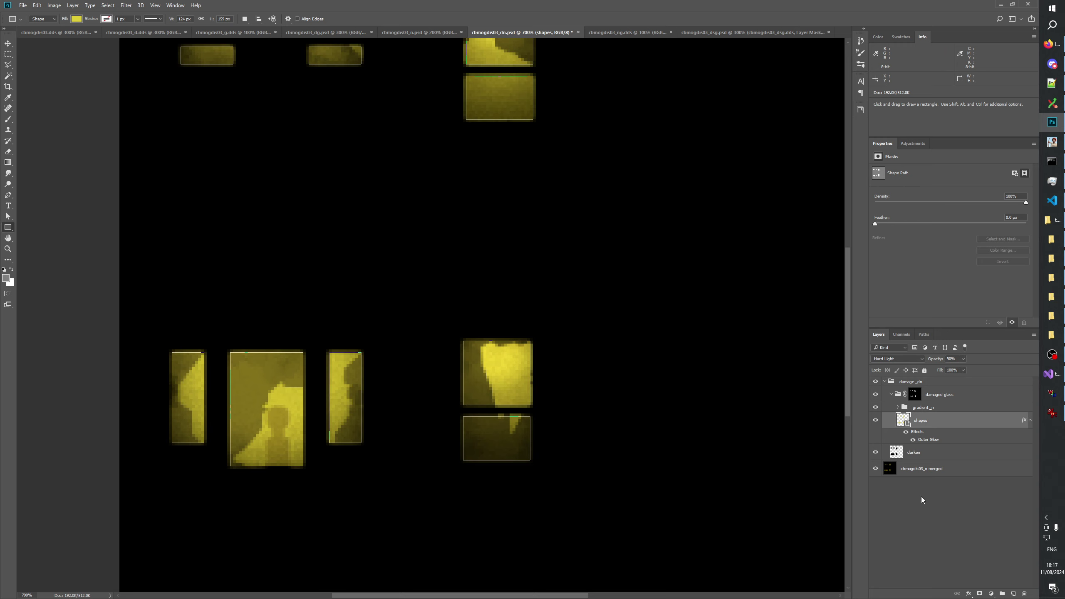
# Set the blend mode of the shapes layer to Normal
pyautogui.click(921, 512)
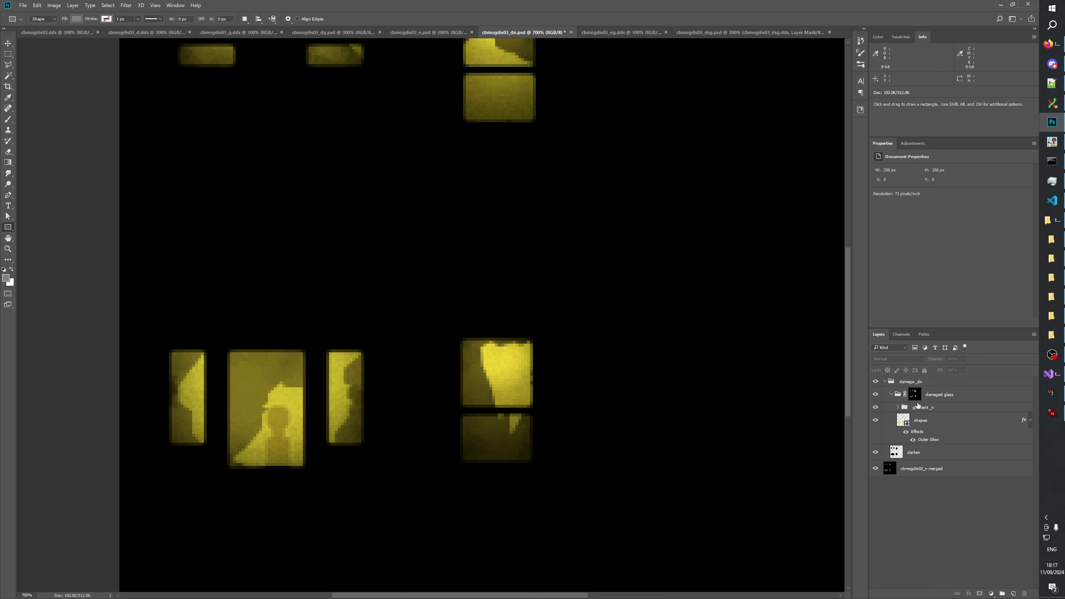
pyautogui.click(923, 420)
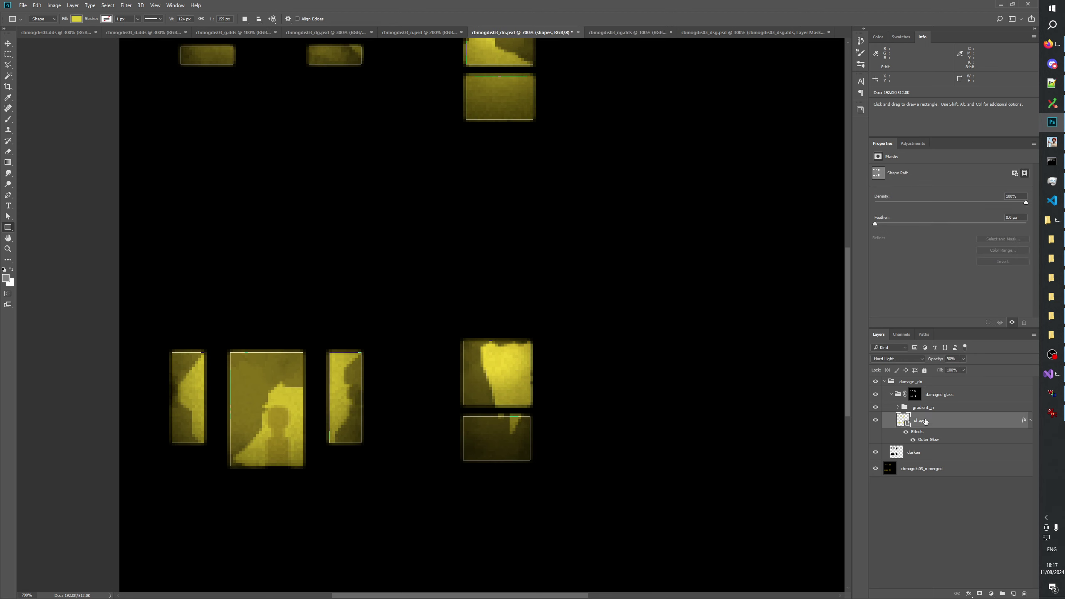
pyautogui.click(892, 360)
pyautogui.click(890, 365)
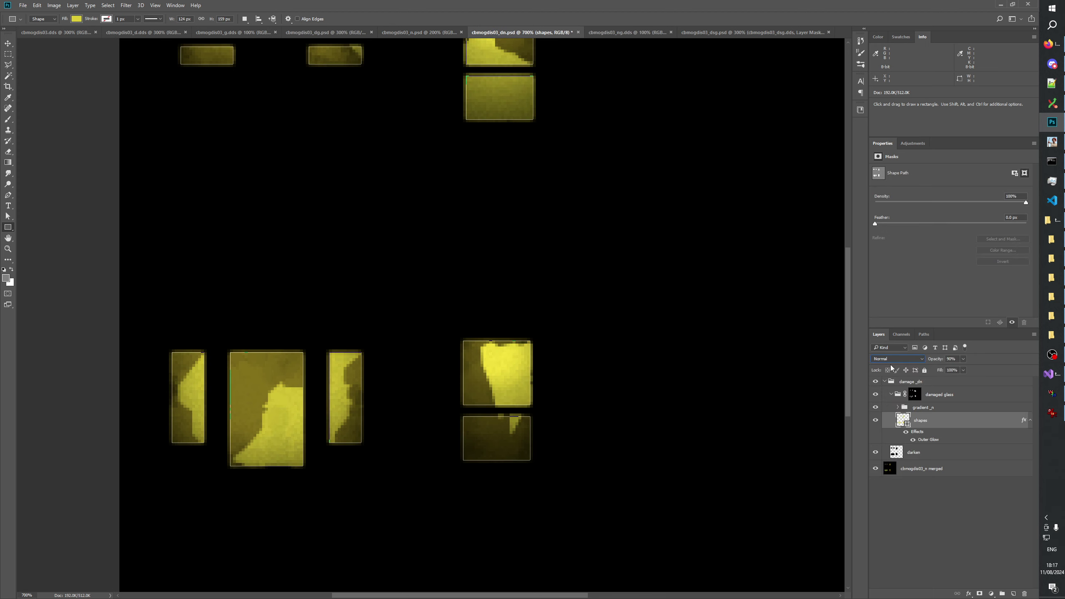
pyautogui.click(893, 359)
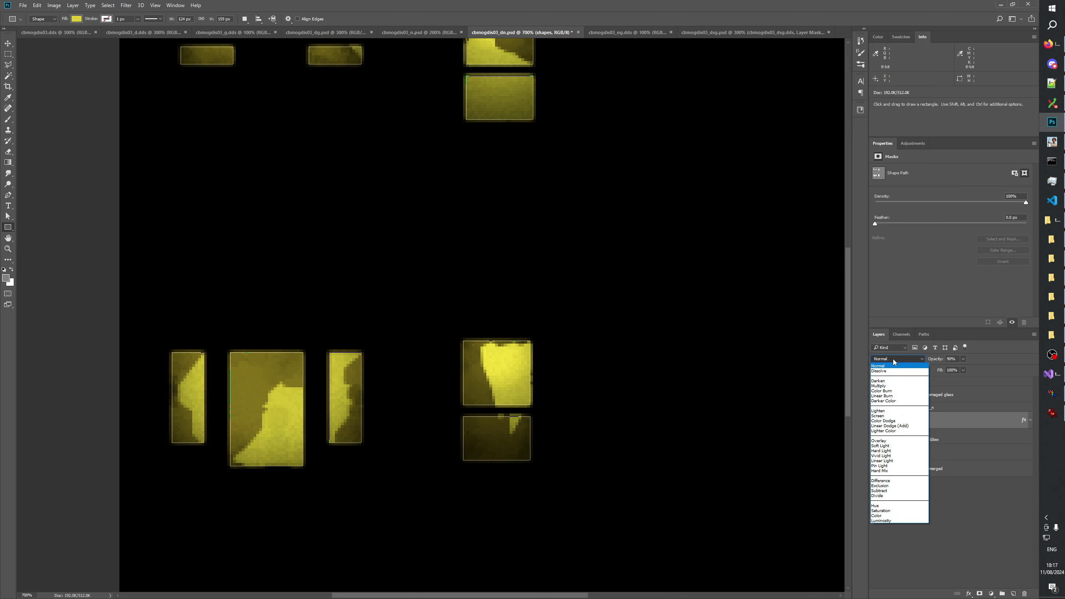
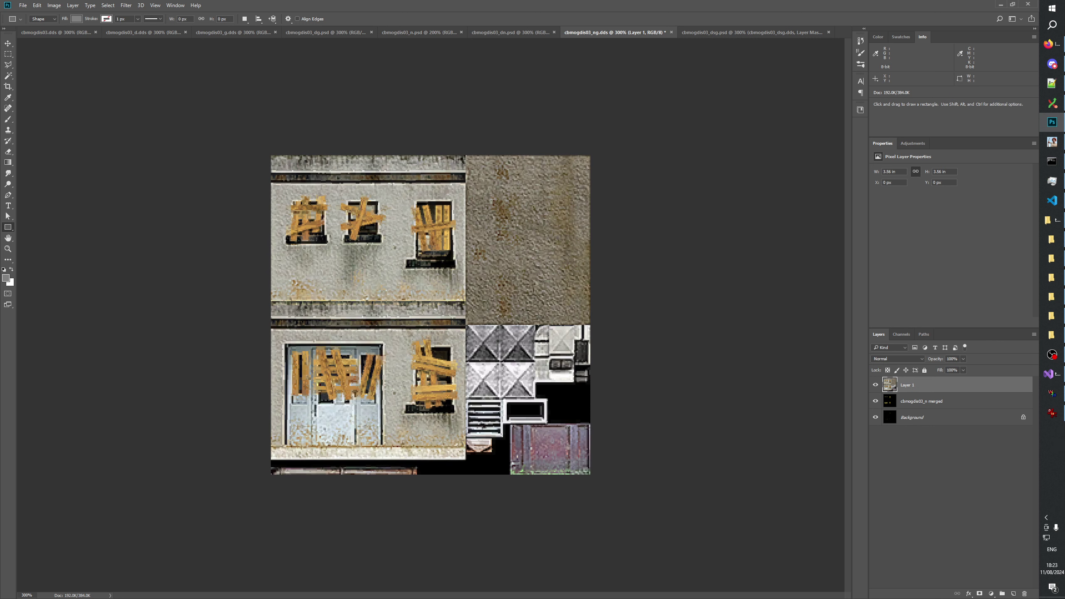
# In cbmogdis03_ng.dds, create a layer group named "barricades _ng" above Layer 1 and add a new layer named "shapes" inside it
pyautogui.click(1004, 593)
pyautogui.doubleClick(906, 382)
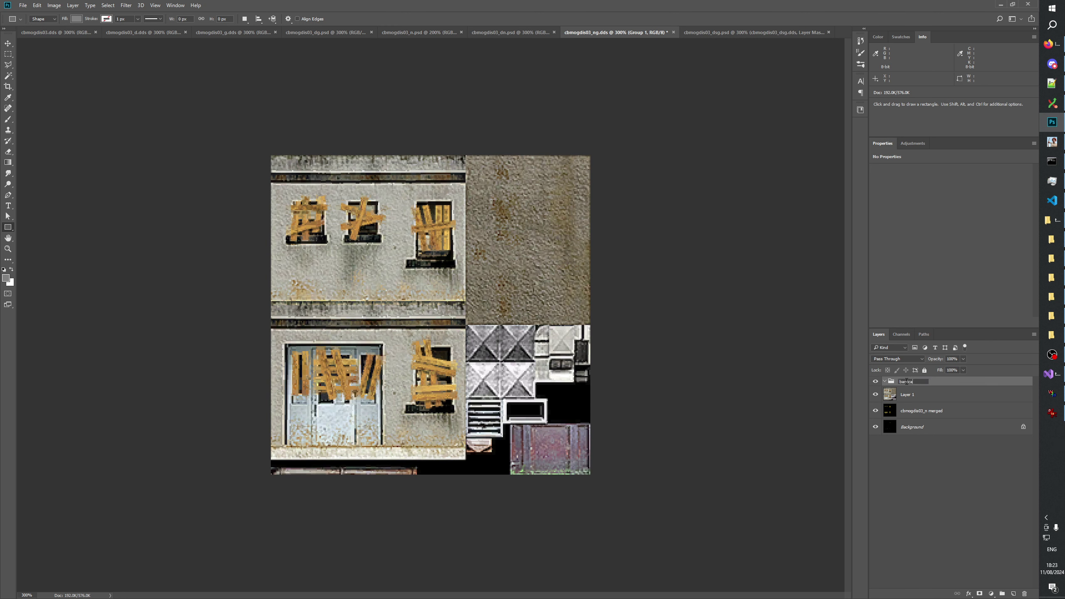
pyautogui.write('barricades _ng')
pyautogui.press('Return')
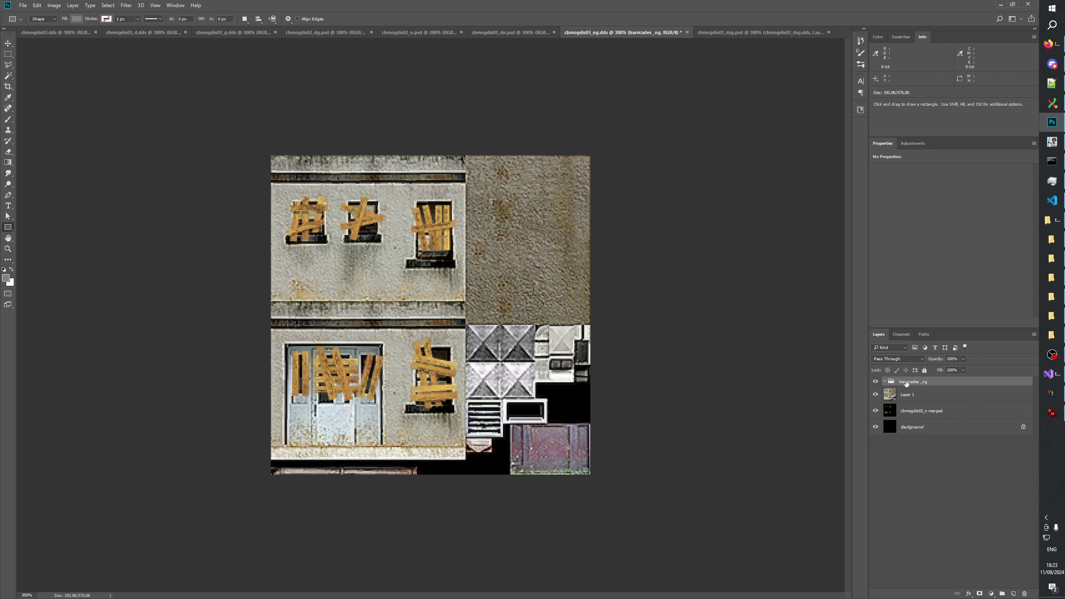
pyautogui.click(1013, 592)
pyautogui.doubleClick(914, 395)
pyautogui.write('shapes')
pyautogui.press('Return')
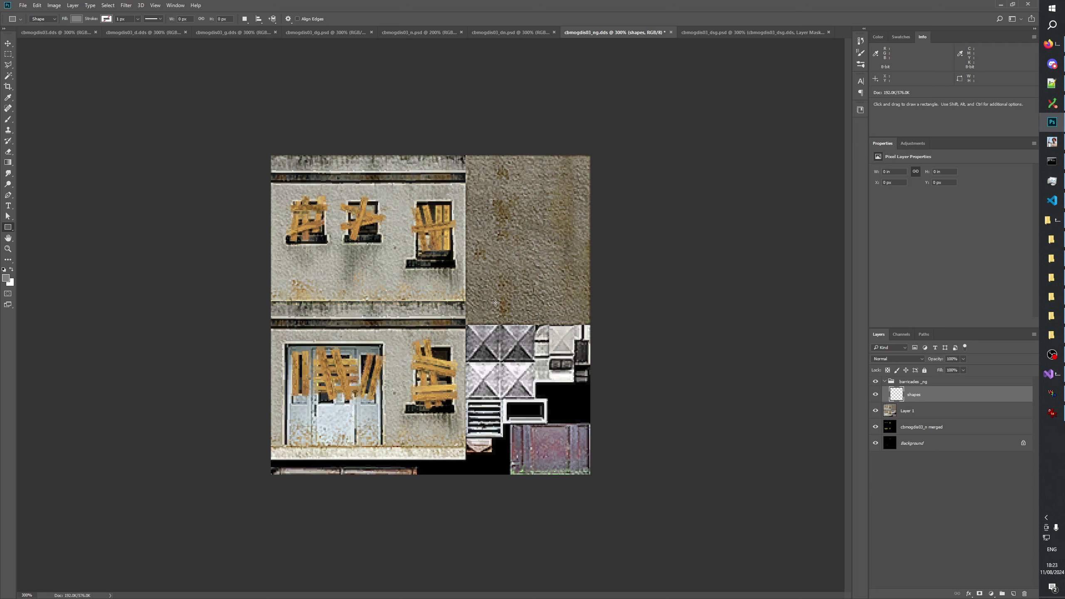
# Enlarge the texture to 500% and set the Rectangle tool's fill colour to black
pyautogui.click(8, 249)
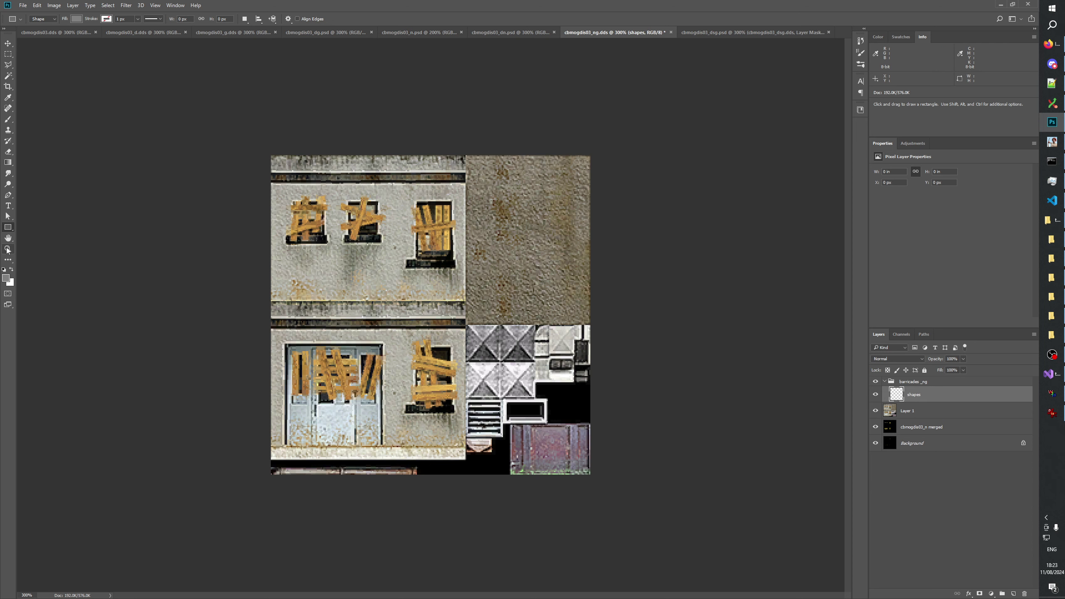
pyautogui.click(329, 287)
pyautogui.click(329, 287)
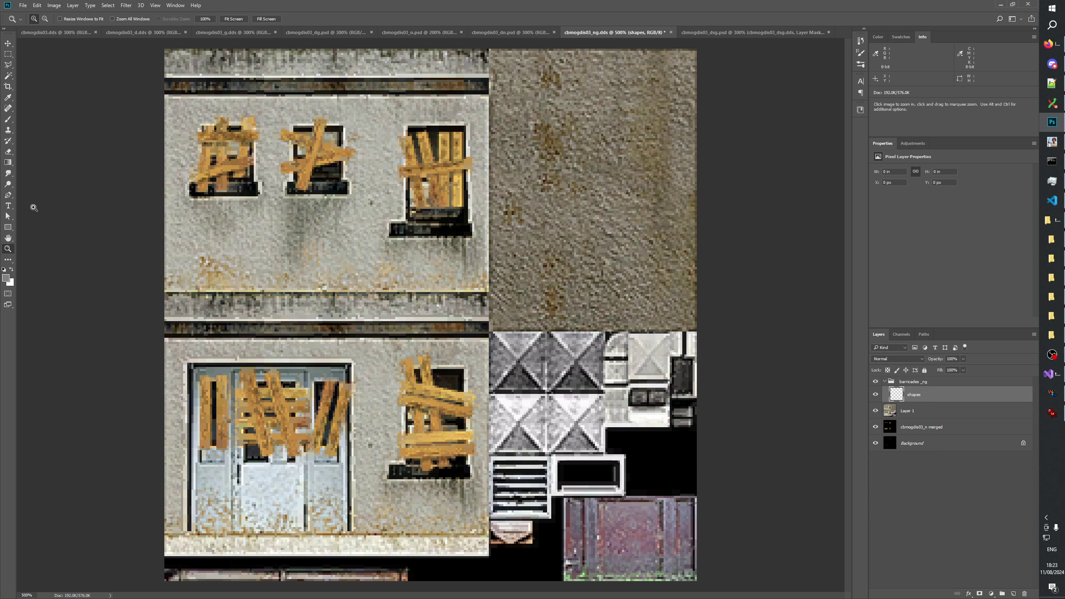
pyautogui.press('u')
pyautogui.click(76, 19)
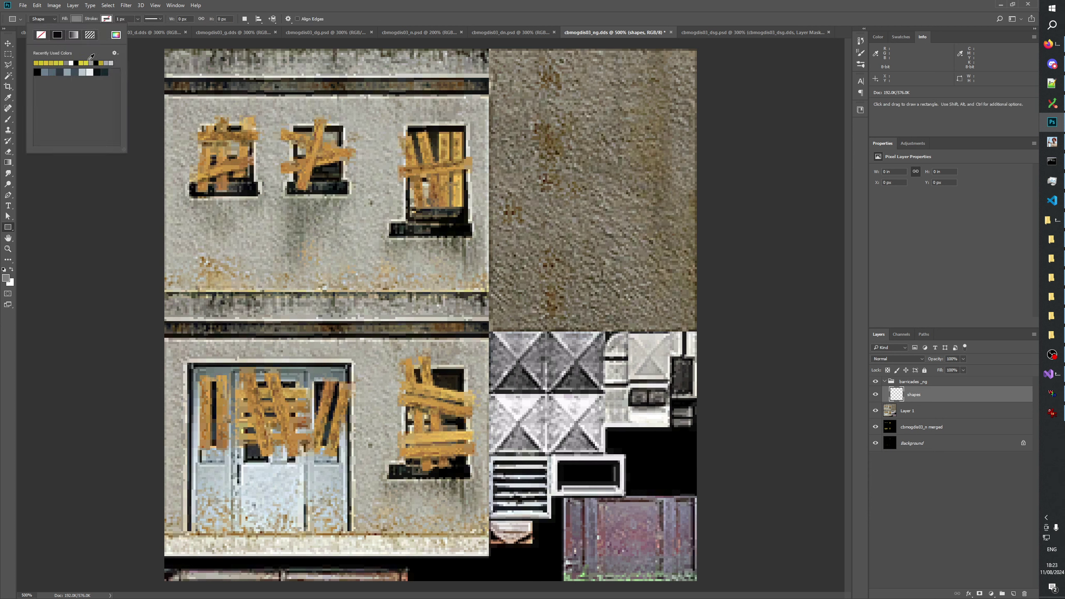
pyautogui.click(116, 35)
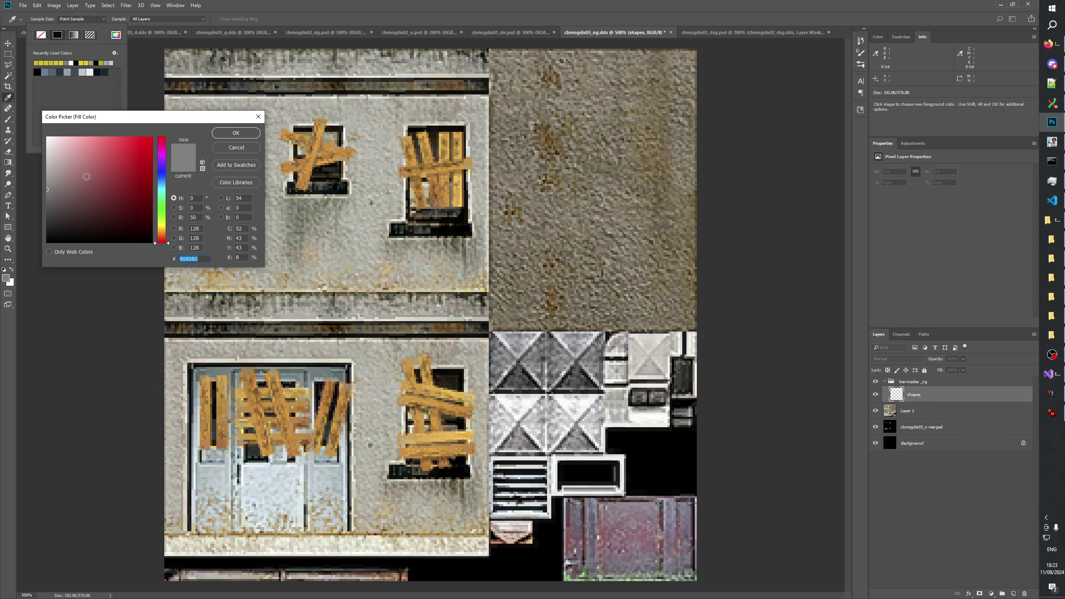
pyautogui.moveTo(104, 198); pyautogui.dragTo(47, 243)
pyautogui.click(234, 134)
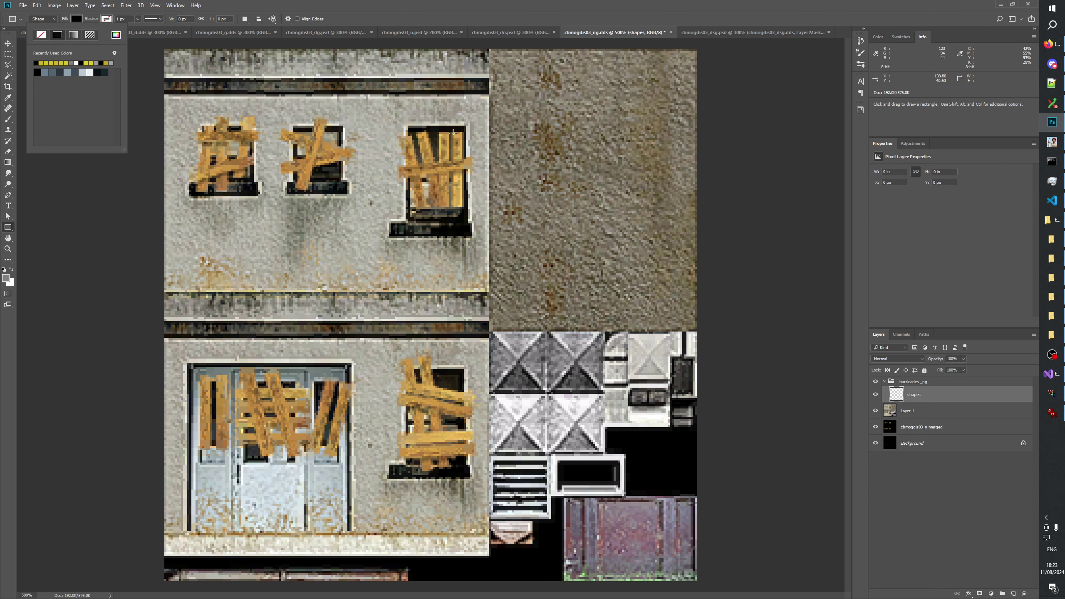
# Draw 5 px wide black rectangles over two upright planks of the large upper window and both planks of the door's left pane
pyautogui.moveTo(451, 132); pyautogui.dragTo(463, 205)
pyautogui.moveTo(441, 135); pyautogui.dragTo(438, 205)
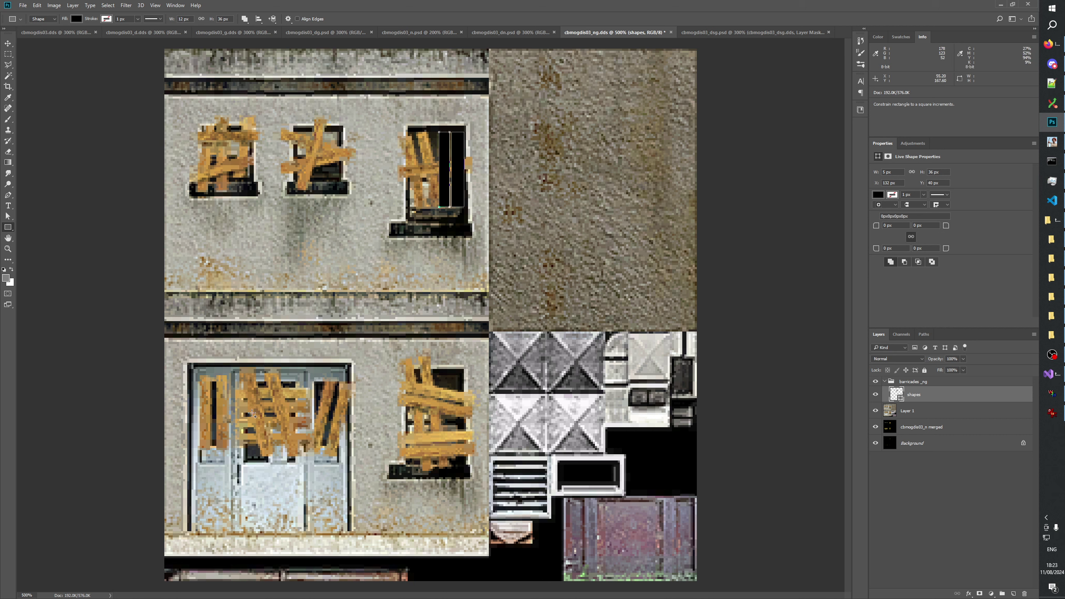
pyautogui.moveTo(202, 376); pyautogui.dragTo(210, 450)
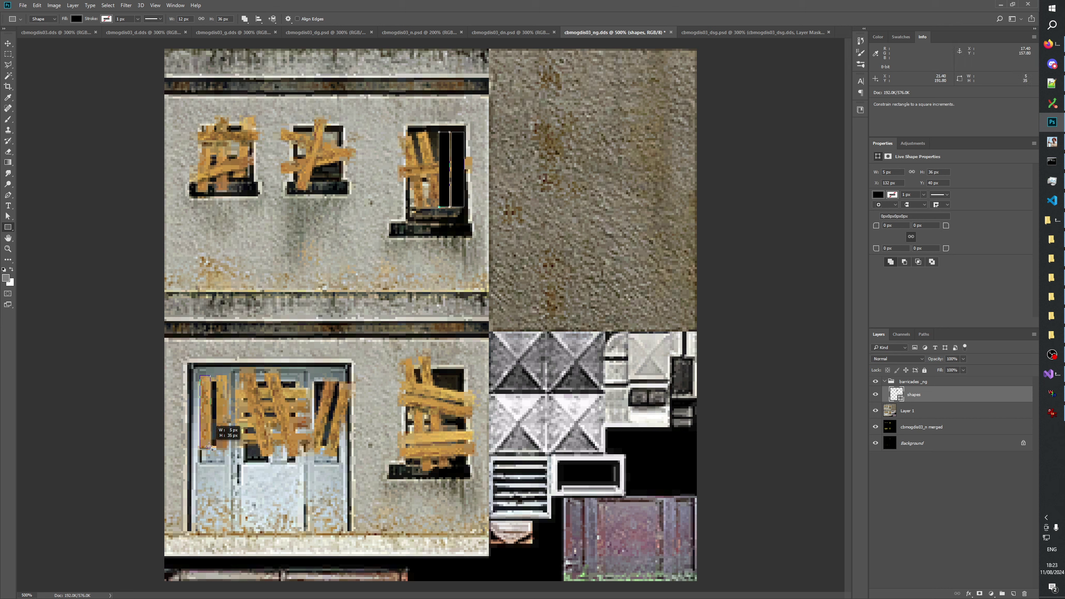
pyautogui.moveTo(219, 379); pyautogui.dragTo(225, 449)
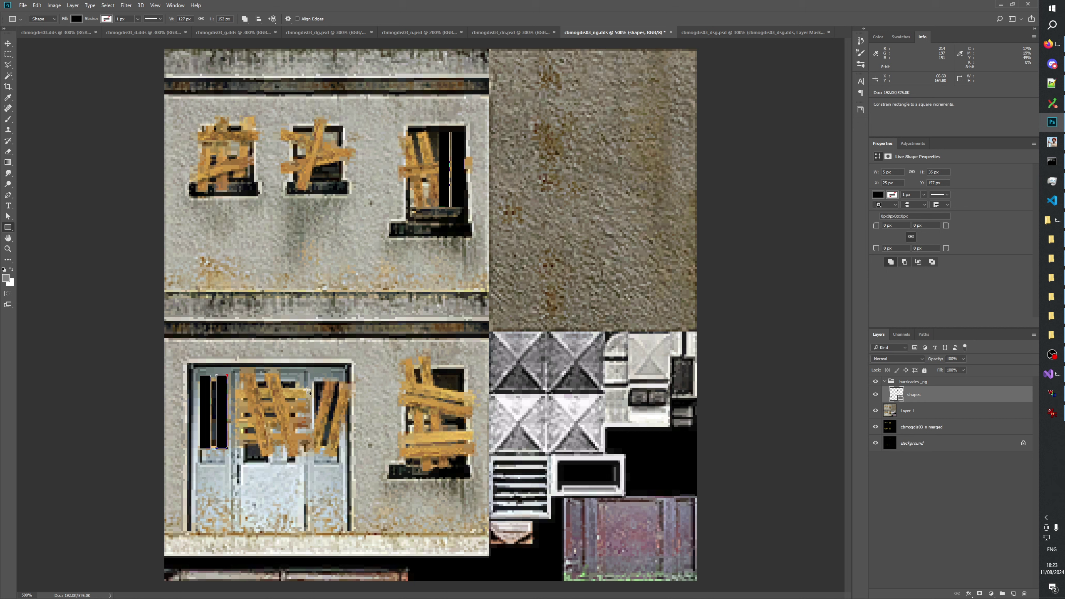
# Cover the upper two horizontal planks of the middle door pane with black rectangles, widening the second one to 35 px
pyautogui.moveTo(308, 390); pyautogui.dragTo(236, 399)
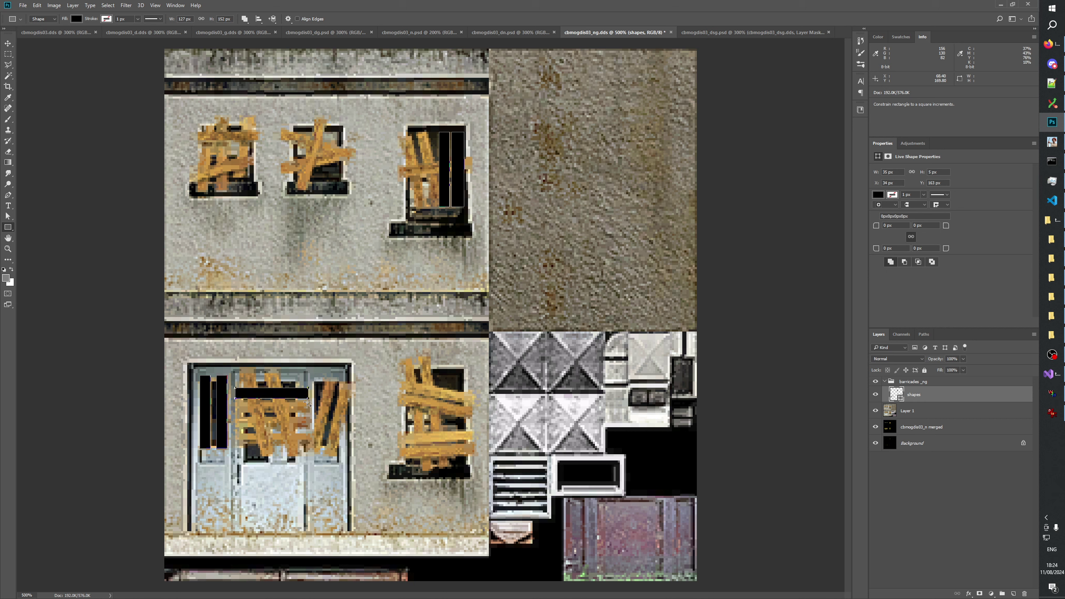
pyautogui.moveTo(309, 401); pyautogui.dragTo(237, 413)
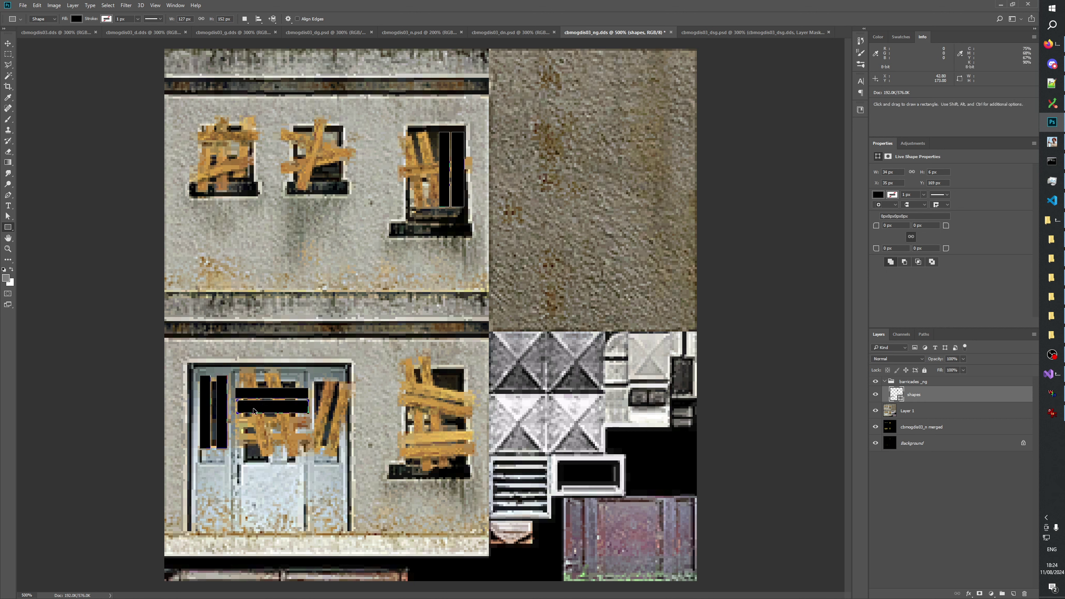
pyautogui.hotkey('ctrl', 't')
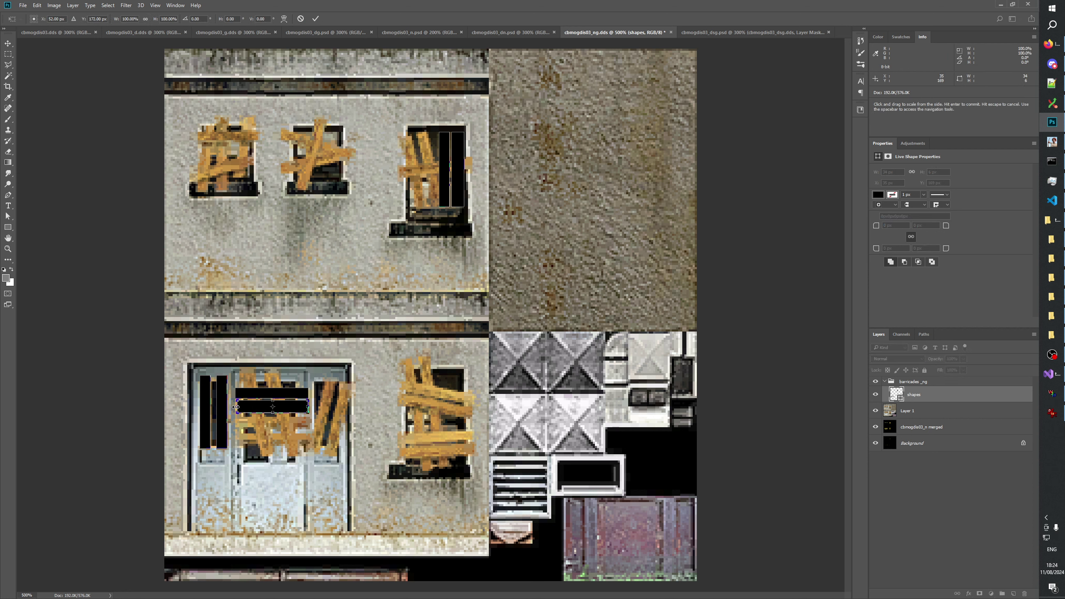
pyautogui.moveTo(236, 407); pyautogui.dragTo(234, 407)
pyautogui.click(316, 18)
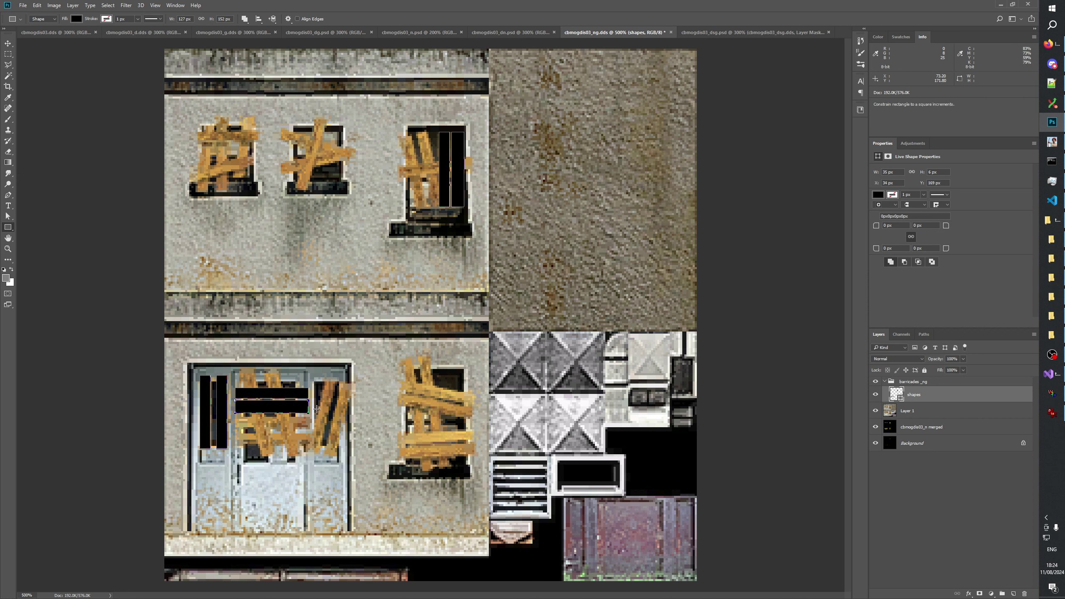
# Cover the lower two horizontal planks of the middle door pane with black rectangles, reducing the lowest one's height to 5 px
pyautogui.moveTo(312, 418); pyautogui.dragTo(237, 446)
pyautogui.press('shift')
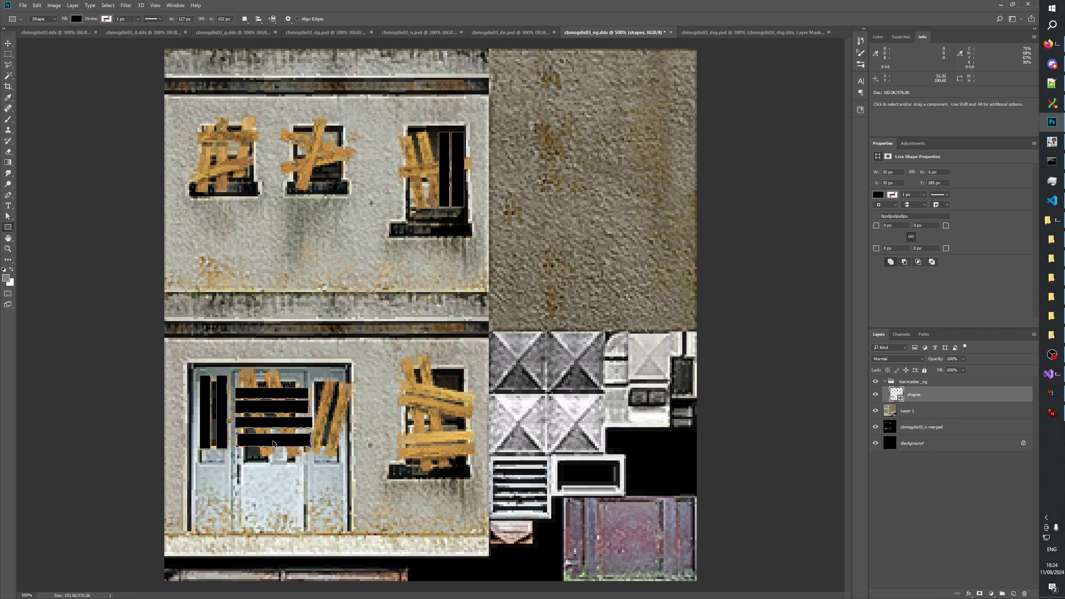
pyautogui.hotkey('ctrl', 't')
pyautogui.moveTo(274, 446); pyautogui.dragTo(273, 444)
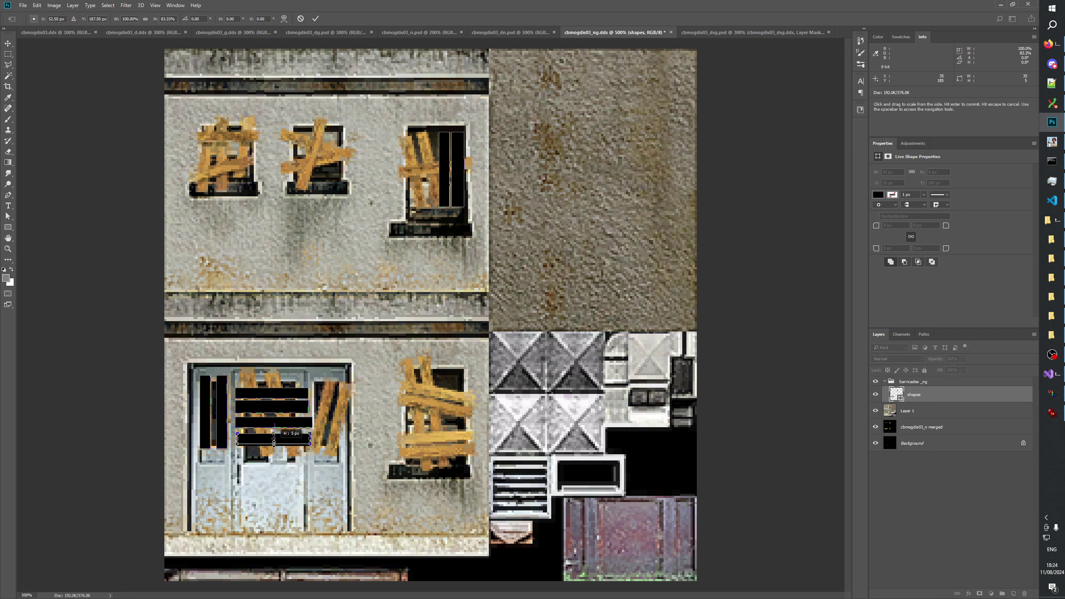
pyautogui.click(317, 19)
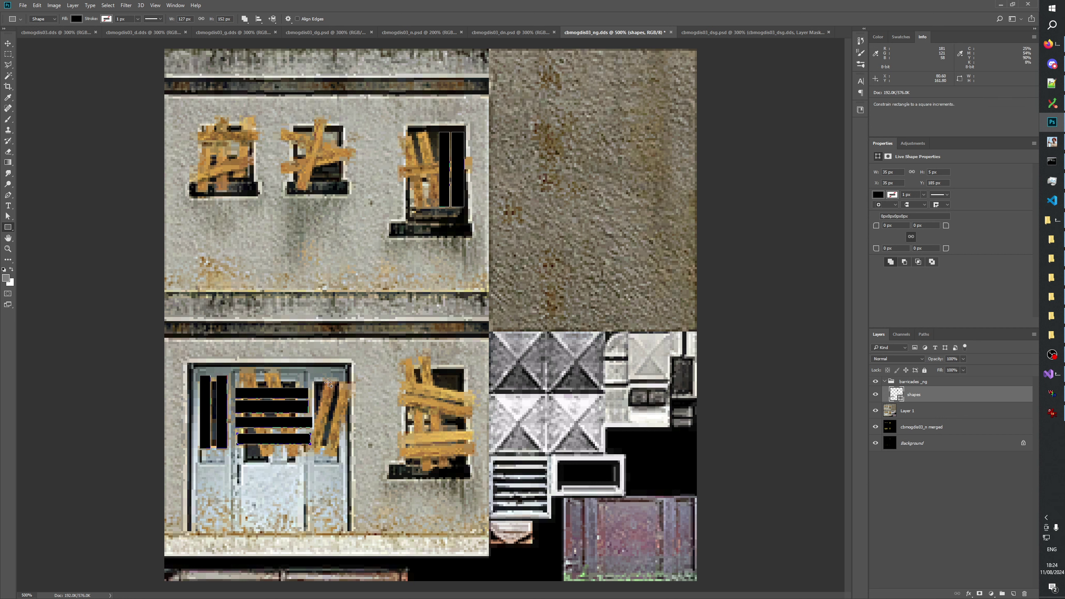
# Draw a 5 × 35 px black rectangle over the right door pane's first slanted plank and rotate it 15°
pyautogui.moveTo(326, 380); pyautogui.dragTo(334, 451)
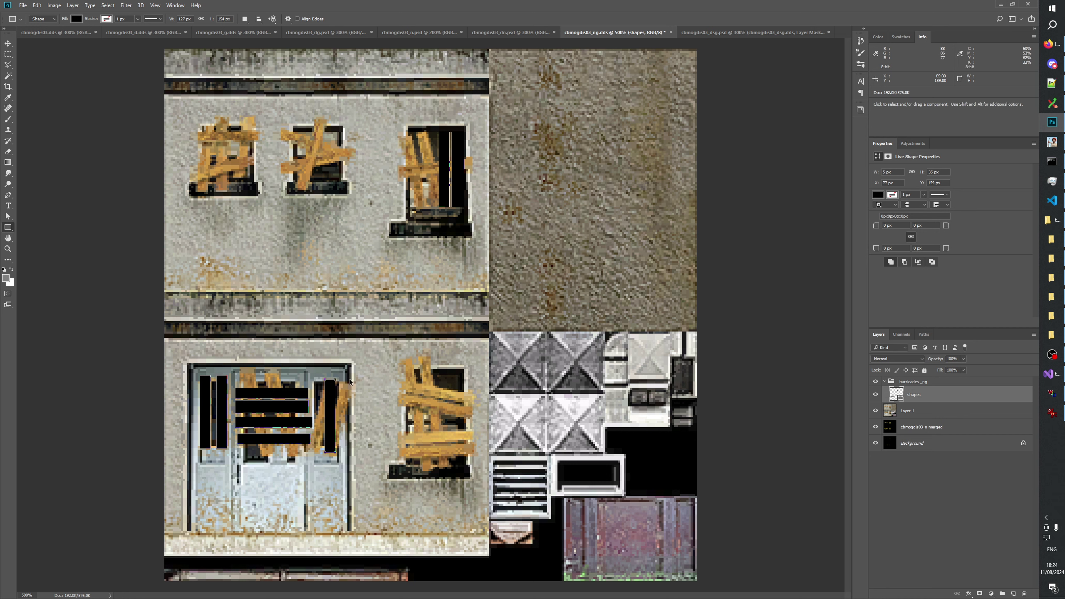
pyautogui.hotkey('ctrl', 't')
pyautogui.moveTo(340, 375); pyautogui.dragTo(323, 408)
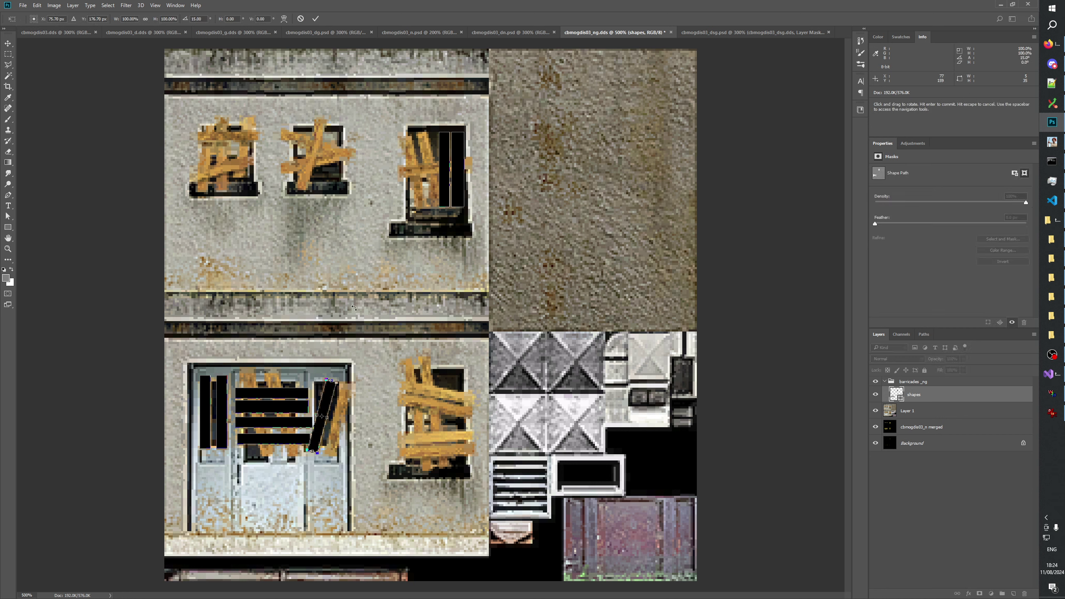
pyautogui.click(315, 19)
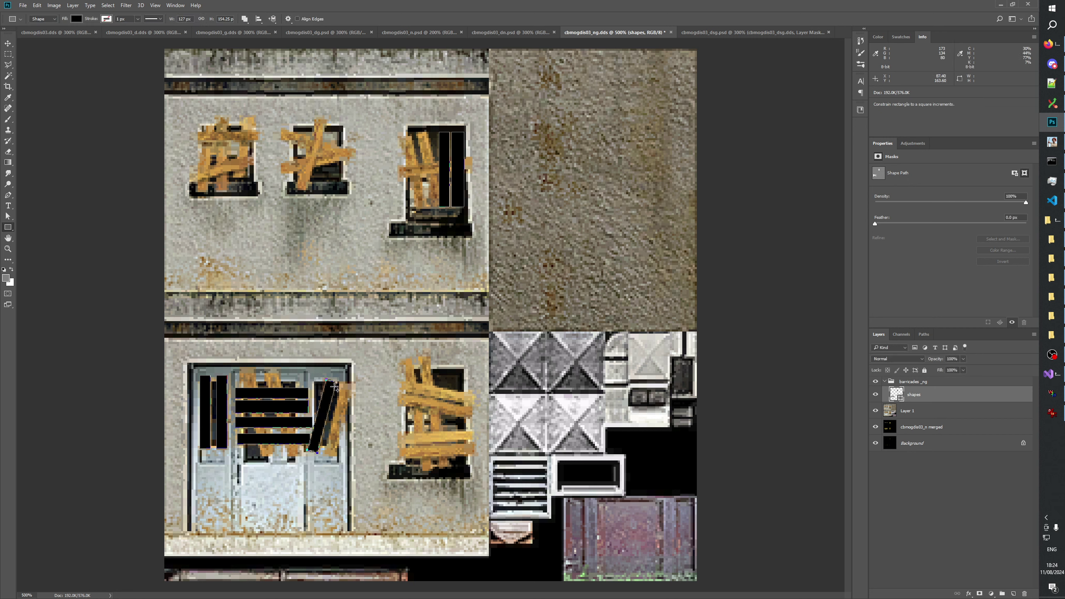
# Duplicate the slanted rectangle sideways to cover the second slanted plank of the door's right pane
pyautogui.press('ctrl')
pyautogui.hotkey('alt', 'Right')
pyautogui.press('Left')
pyautogui.press('Left')
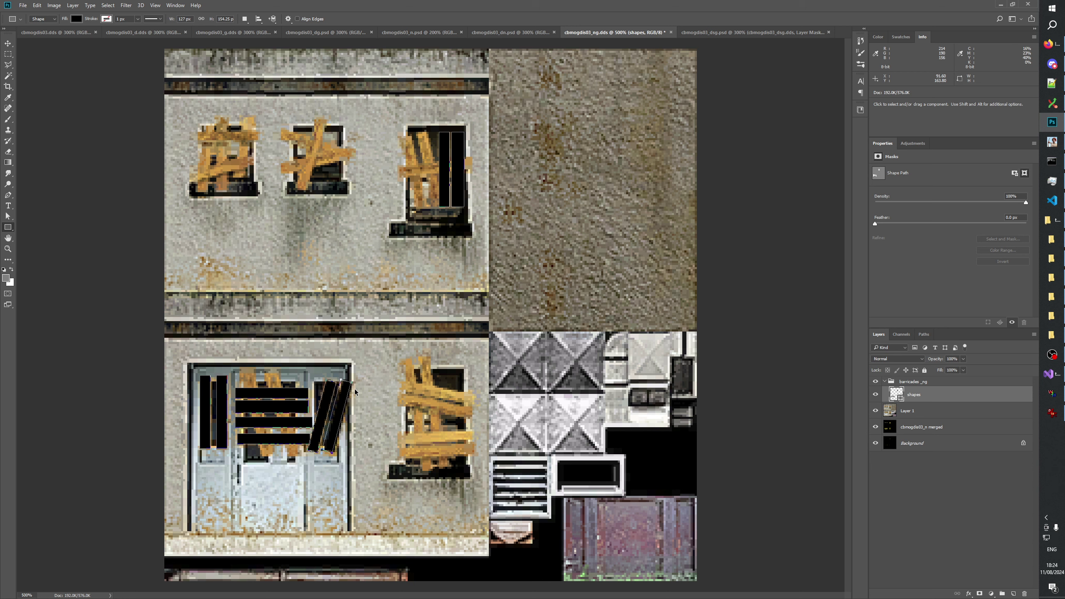
pyautogui.press('Right')
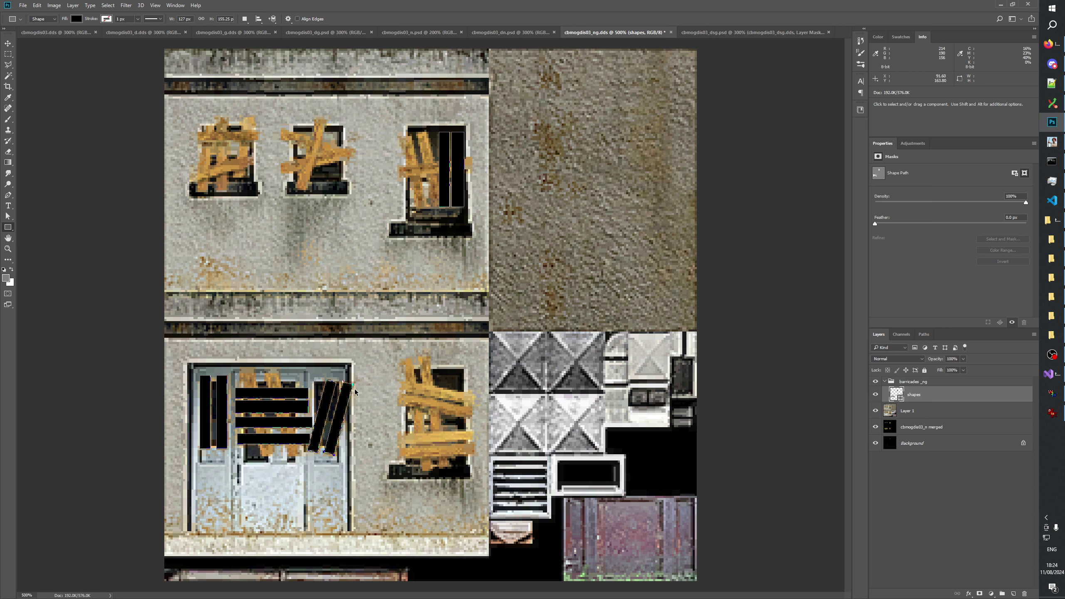
pyautogui.keyDown('ctrl'); pyautogui.click(386, 431); pyautogui.keyUp('ctrl')
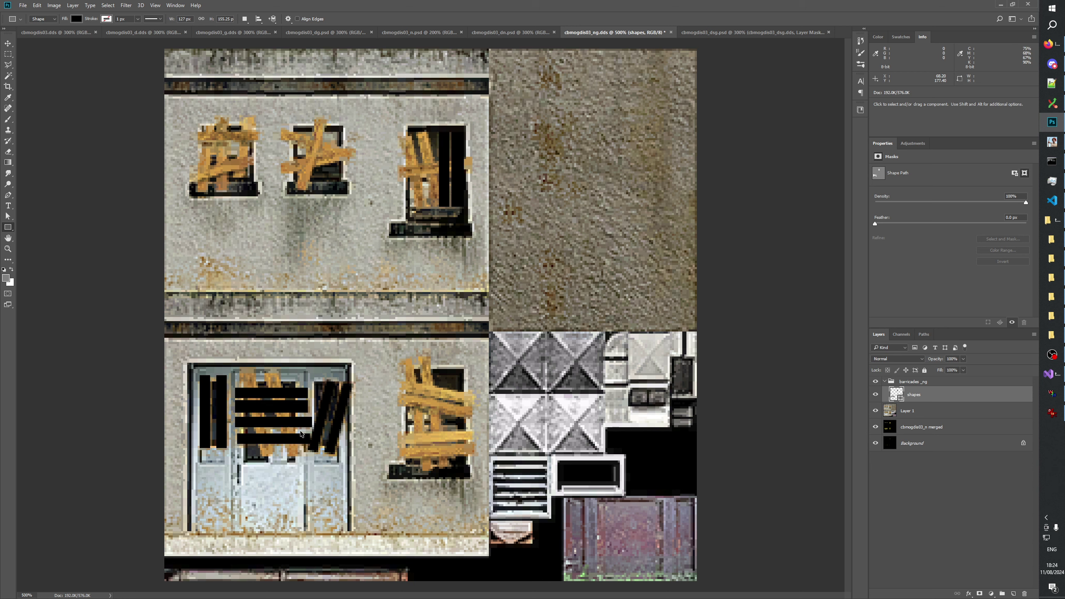
# Cover the middle door pane's left steep plank with a black rectangle rotated -15°, stretching and aligning it to the plank
pyautogui.keyDown('ctrl'); pyautogui.click(256, 393); pyautogui.keyUp('ctrl')
pyautogui.moveTo(242, 376)
pyautogui.mouseDown()
pyautogui.moveTo(269, 432)
pyautogui.moveTo(294, 453)
pyautogui.moveTo(254, 459)
pyautogui.moveTo(271, 454)
pyautogui.mouseUp()
pyautogui.hotkey('ctrl', 't')
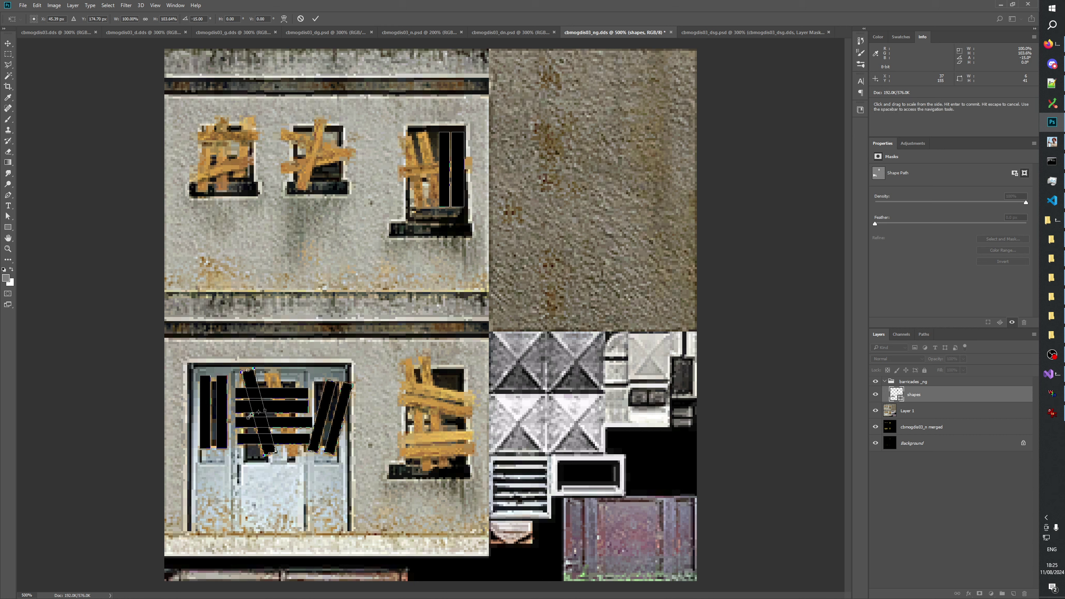
pyautogui.moveTo(251, 415); pyautogui.dragTo(250, 415)
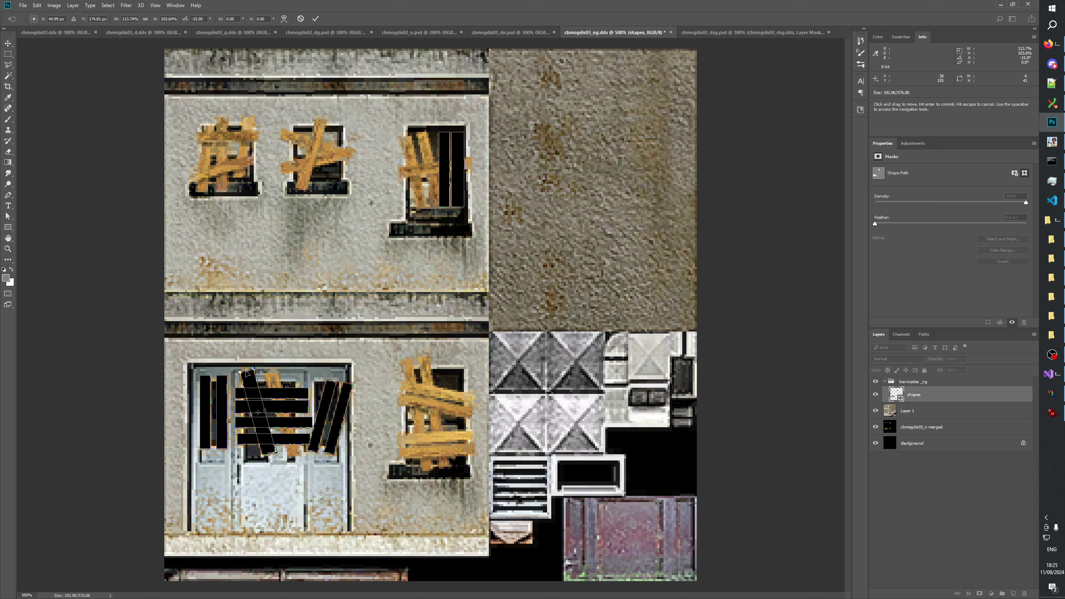
pyautogui.moveTo(247, 369); pyautogui.dragTo(248, 368)
pyautogui.click(315, 18)
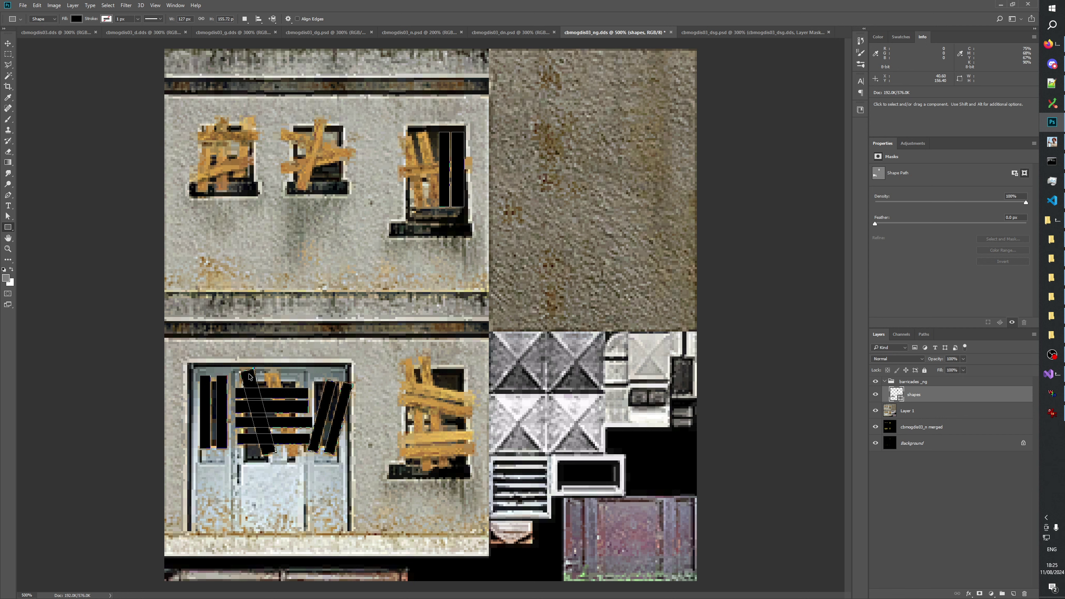
# Copy and paste the steep rectangle and shift the copy right over the middle door pane's second steep plank
pyautogui.hotkey('ctrl', 'c')
pyautogui.hotkey('ctrl', 'v')
pyautogui.press('Right')
pyautogui.press('Right')
pyautogui.press('Right')
pyautogui.press('Right')
pyautogui.press('Right')
pyautogui.press('Right')
pyautogui.press('Right')
pyautogui.press('Right')
pyautogui.press('Right')
pyautogui.press('Right')
pyautogui.press('Right')
pyautogui.press('Right')
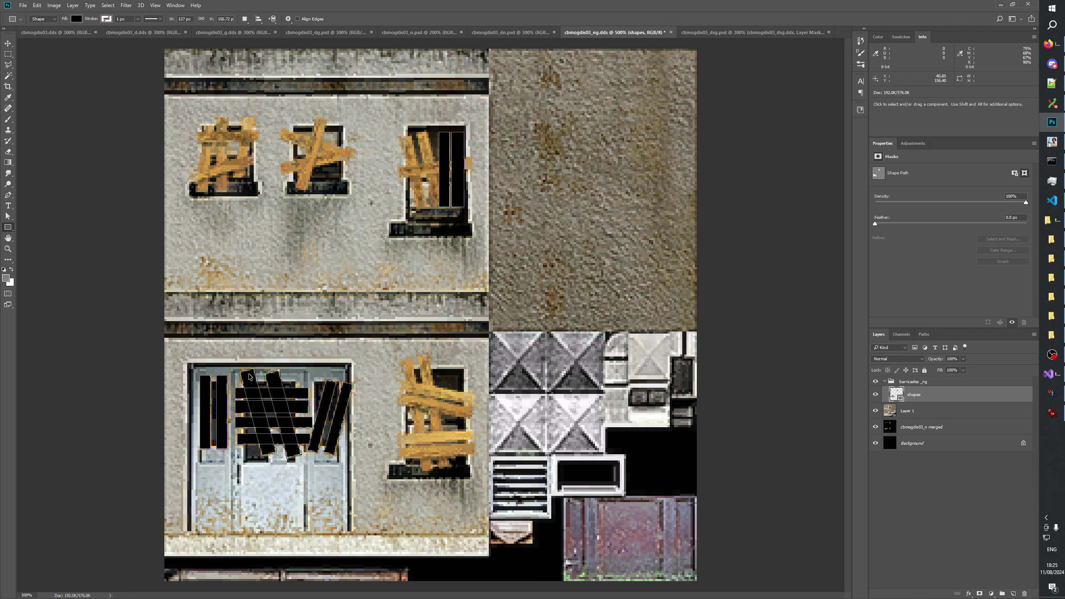
pyautogui.press('Escape')
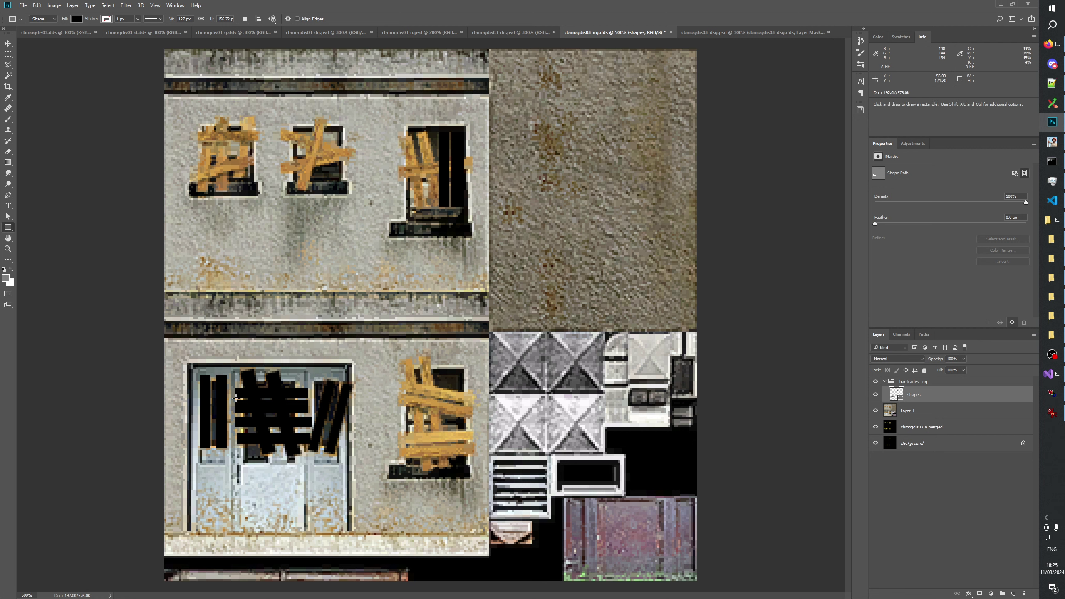
# Try covering a slanted plank of the large upper window with a copy of the steep door rectangle
pyautogui.keyDown('ctrl'); pyautogui.click(211, 428); pyautogui.keyUp('ctrl')
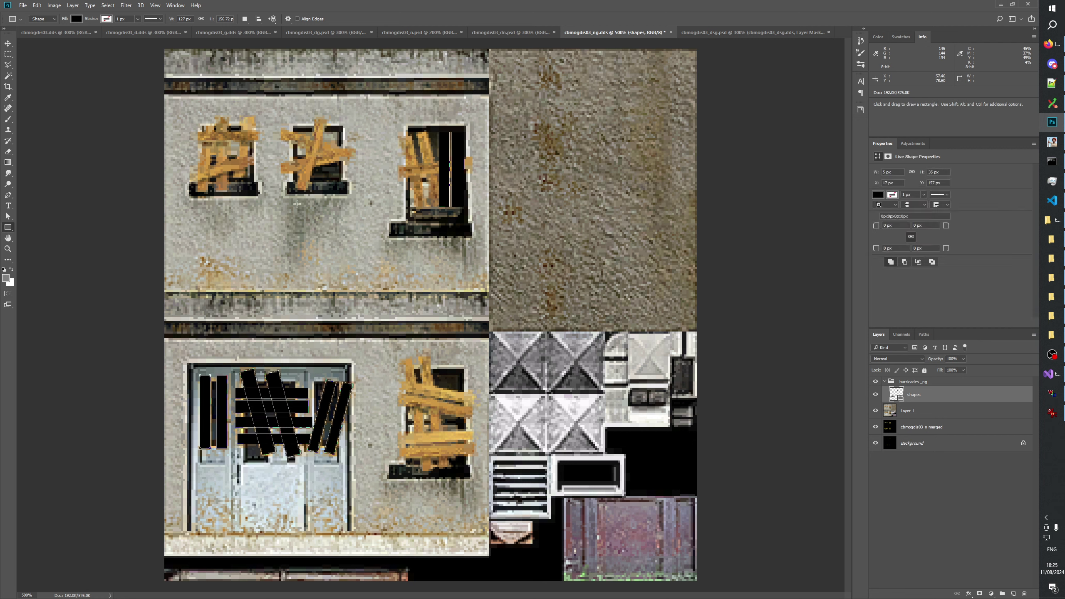
pyautogui.click(250, 380)
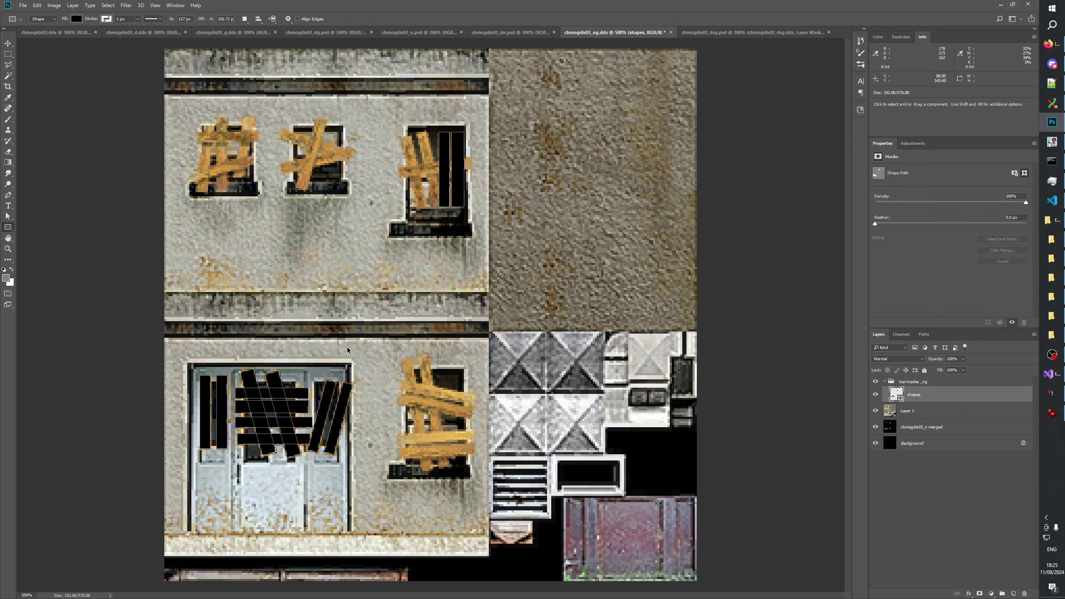
pyautogui.hotkey('shift', 'Up')
pyautogui.hotkey('shift', 'Up')
pyautogui.hotkey('shift', 'Up')
pyautogui.hotkey('shift', 'Right')
pyautogui.hotkey('shift', 'Up')
pyautogui.hotkey('shift', 'Right')
pyautogui.hotkey('shift', 'Up')
pyautogui.hotkey('shift', 'Right')
pyautogui.hotkey('shift', 'Up')
pyautogui.hotkey('shift', 'Right')
pyautogui.hotkey('shift', 'Up')
pyautogui.hotkey('shift', 'Right')
pyautogui.hotkey('shift', 'Up')
pyautogui.hotkey('shift', 'Right')
pyautogui.hotkey('shift', 'Up')
pyautogui.hotkey('shift', 'Right')
pyautogui.hotkey('shift', 'Up')
pyautogui.hotkey('shift', 'Right')
pyautogui.hotkey('shift', 'Up')
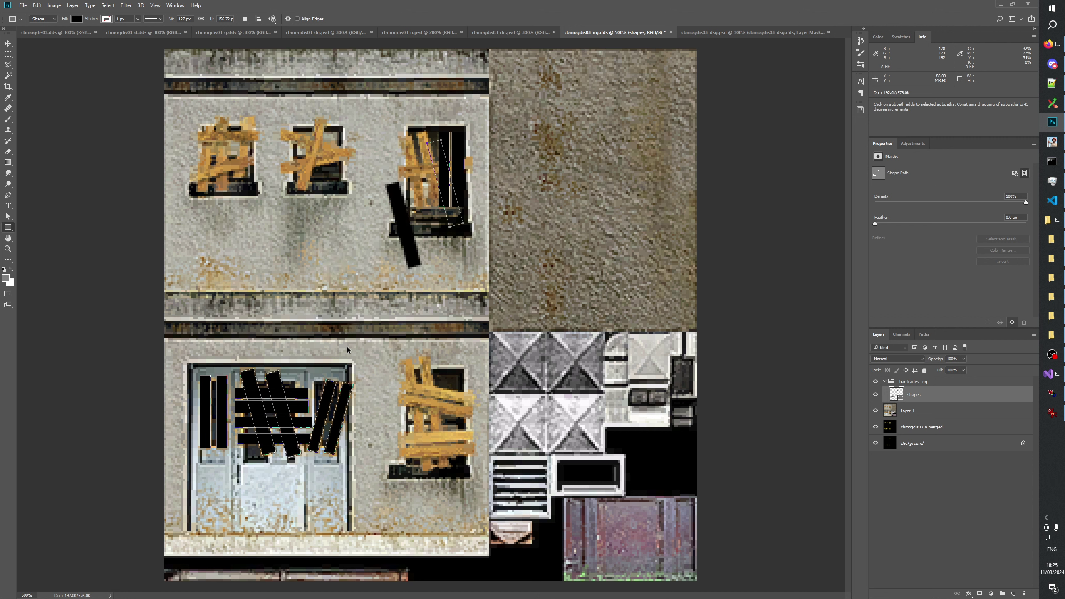
pyautogui.press('Up')
pyautogui.press('Right')
pyautogui.press('Up')
pyautogui.press('Right')
pyautogui.press('Up')
pyautogui.press('Right')
pyautogui.press('Up')
pyautogui.press('Up')
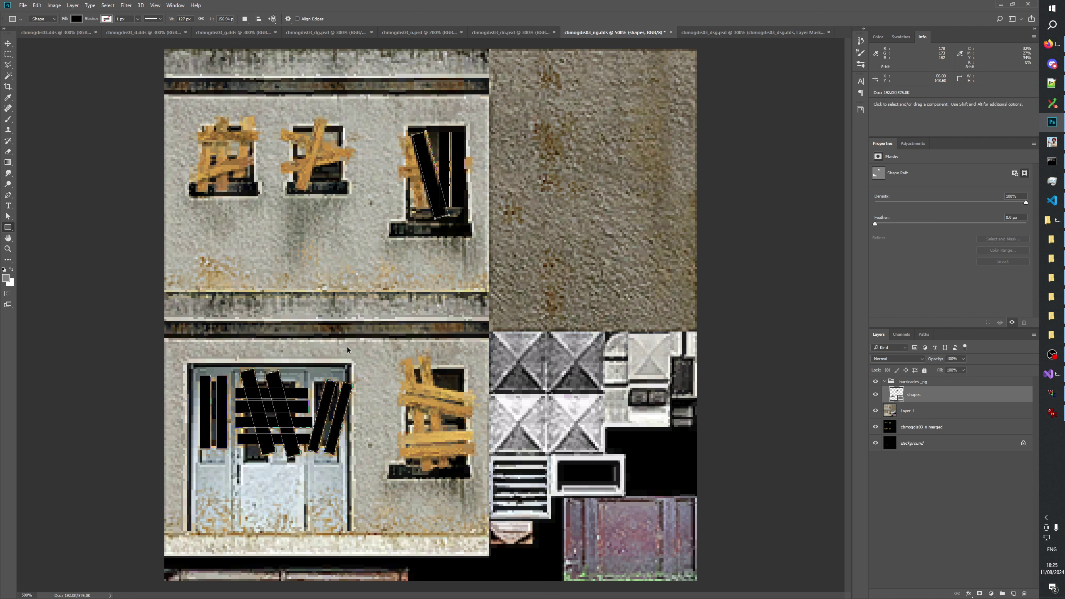
pyautogui.press('Up')
pyautogui.press('Right')
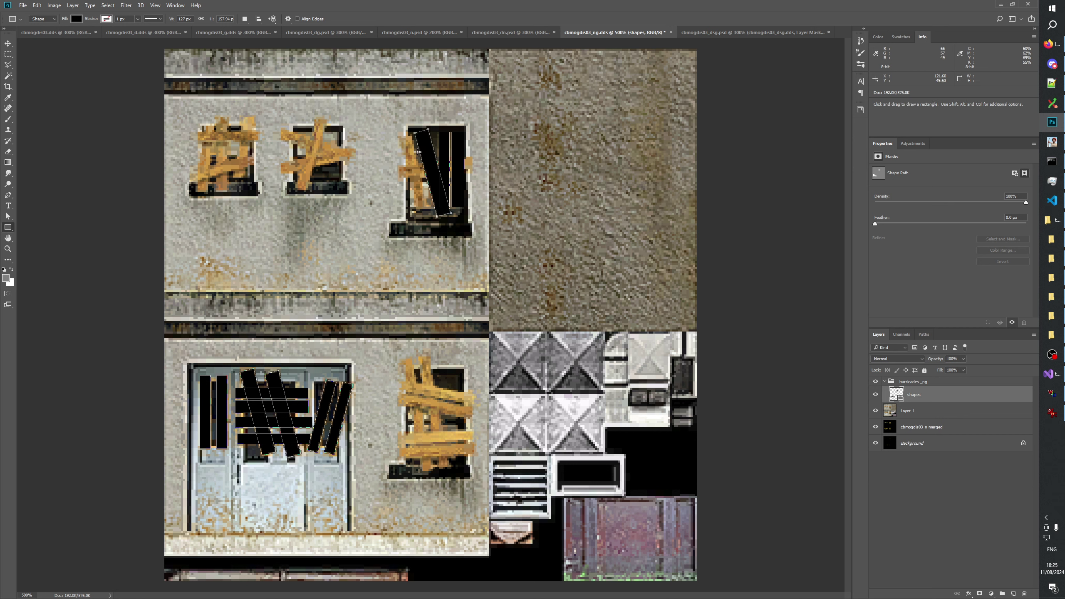
pyautogui.press('Delete')
# Draw a 5 px wide black rectangle over the large upper window's inner slanted plank, rotate it -15° and align it
pyautogui.moveTo(419, 133); pyautogui.dragTo(449, 197)
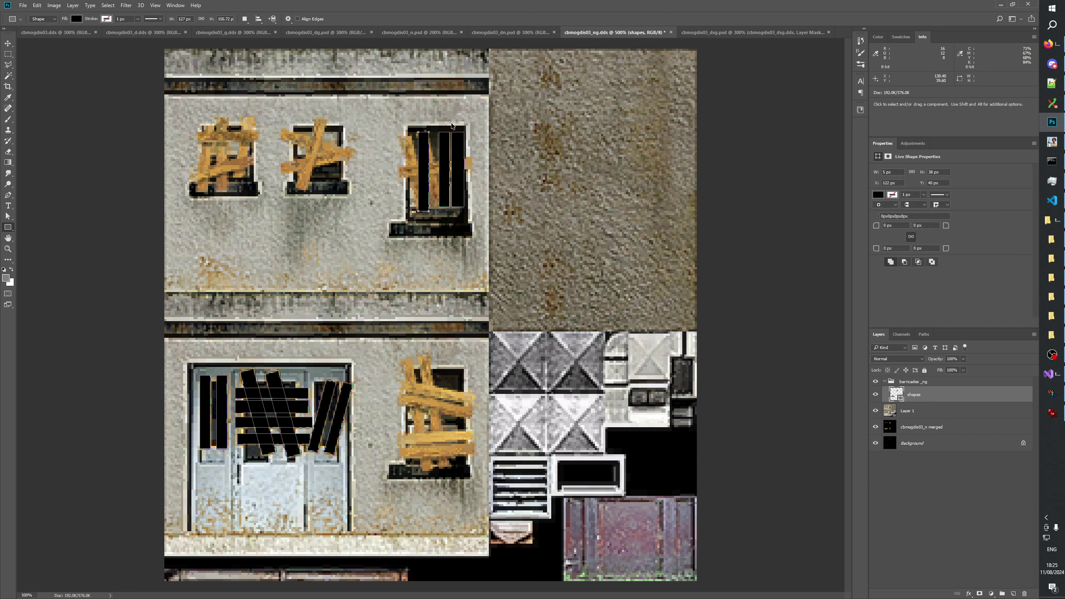
pyautogui.hotkey('ctrl', 't')
pyautogui.moveTo(437, 101)
pyautogui.mouseDown()
pyautogui.moveTo(400, 105)
pyautogui.moveTo(452, 98)
pyautogui.mouseUp()
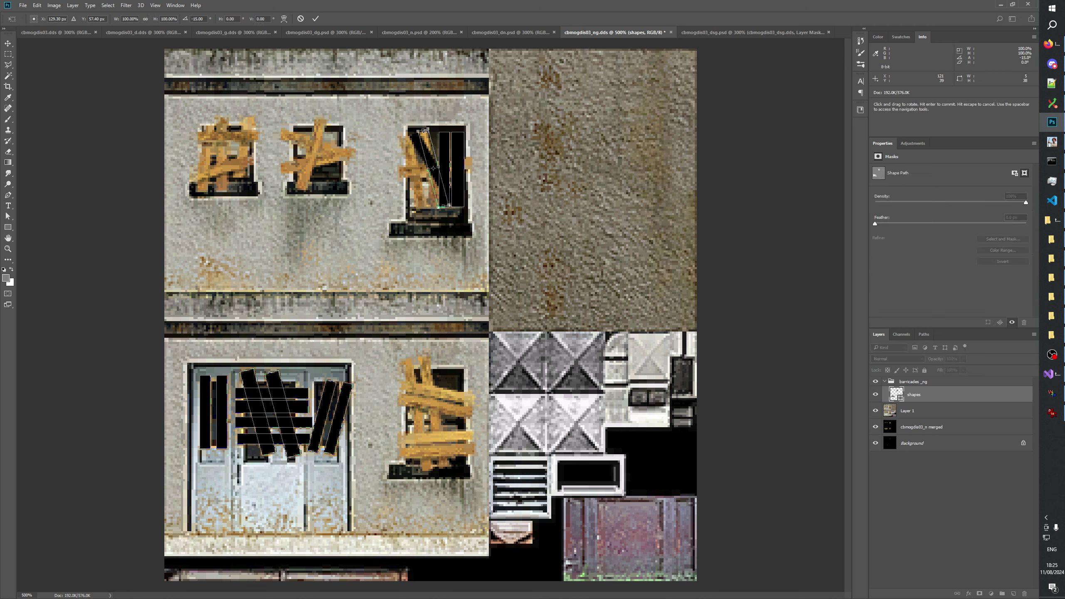
pyautogui.moveTo(428, 149); pyautogui.dragTo(426, 152)
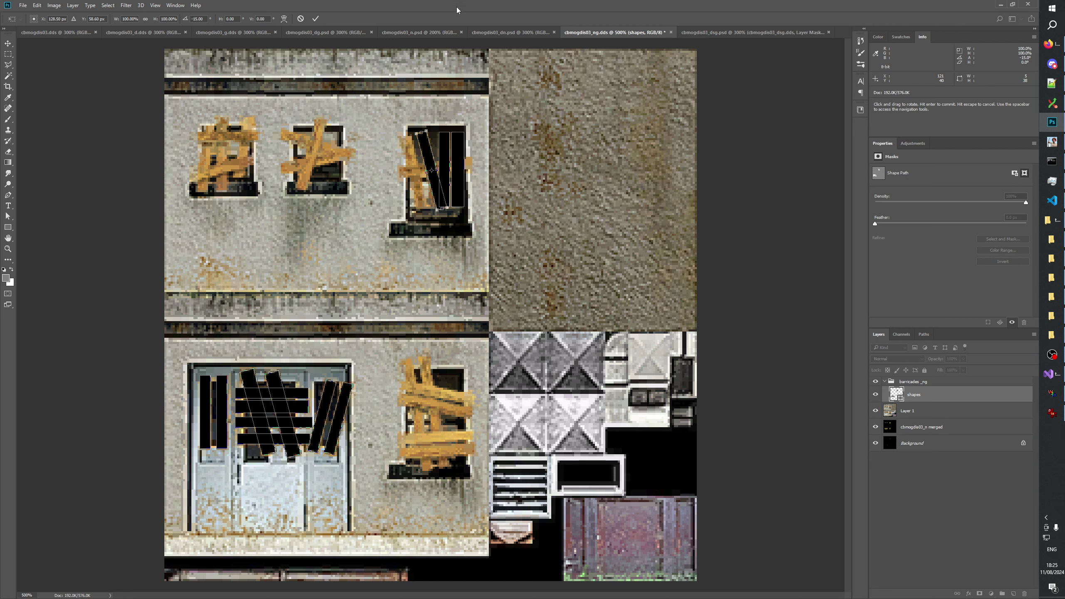
pyautogui.click(315, 18)
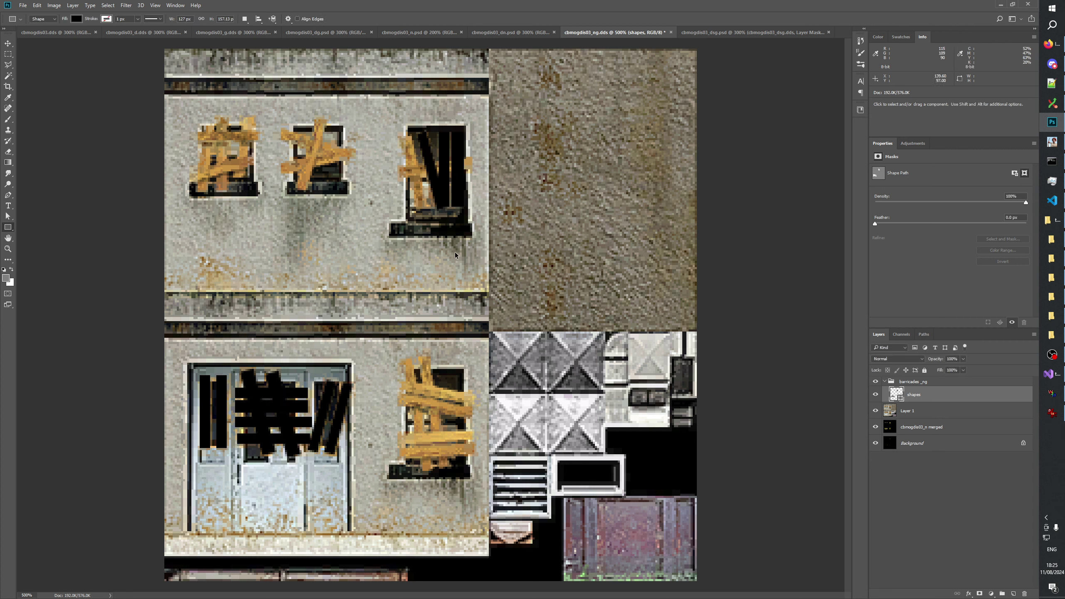
# Compare the shapes layer with the planks by toggling its visibility, and fine-tune the slanted window rectangle's rotation and position
pyautogui.click(875, 396)
pyautogui.click(875, 395)
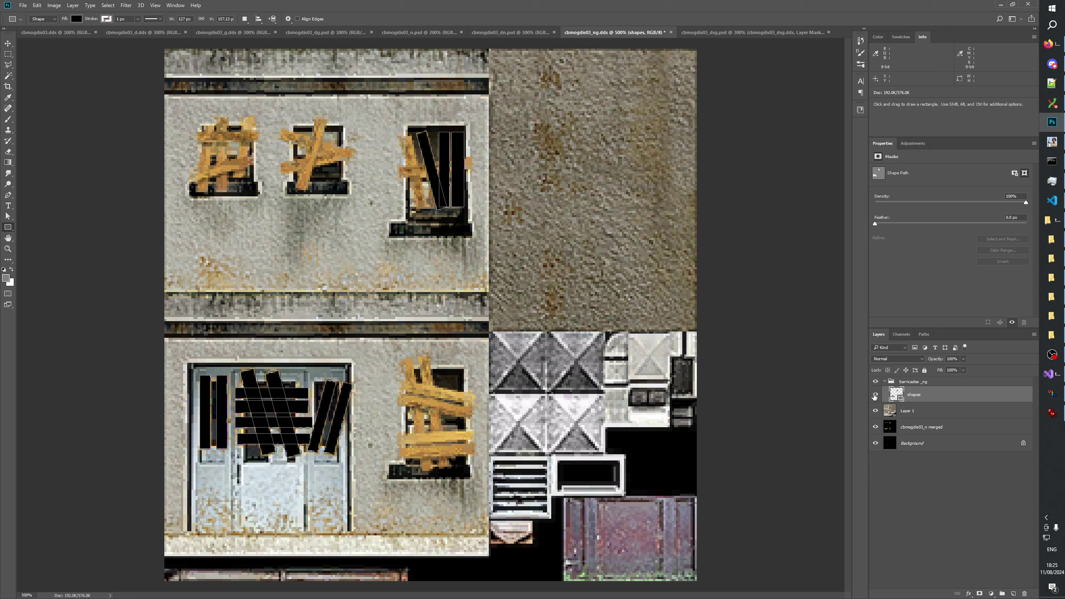
pyautogui.click(875, 395)
pyautogui.click(875, 395)
pyautogui.hotkey('ctrl', 't')
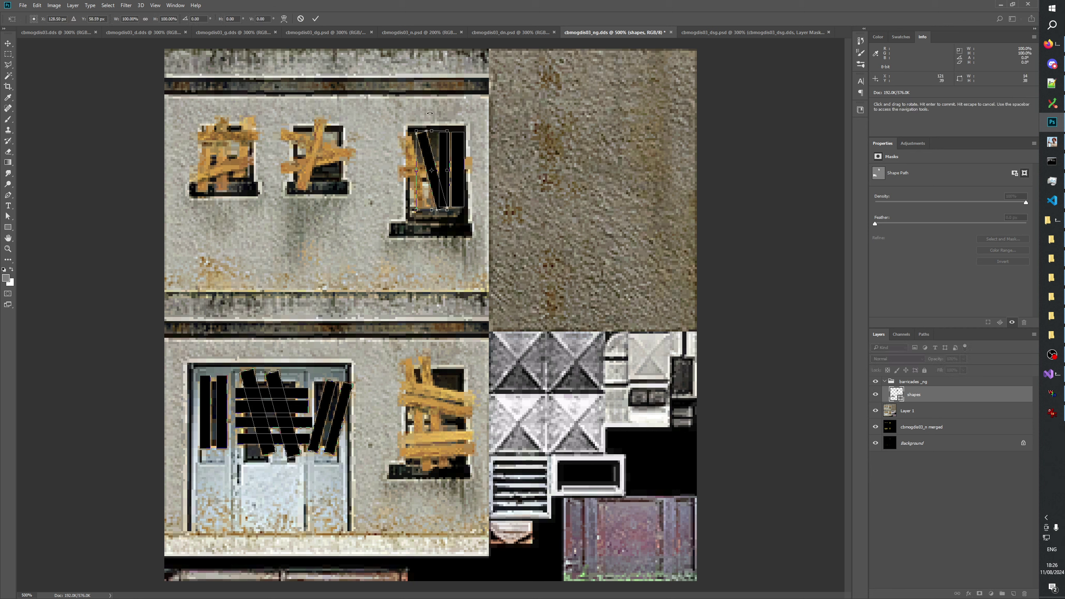
pyautogui.moveTo(426, 110); pyautogui.dragTo(428, 111)
pyautogui.moveTo(425, 150); pyautogui.dragTo(424, 150)
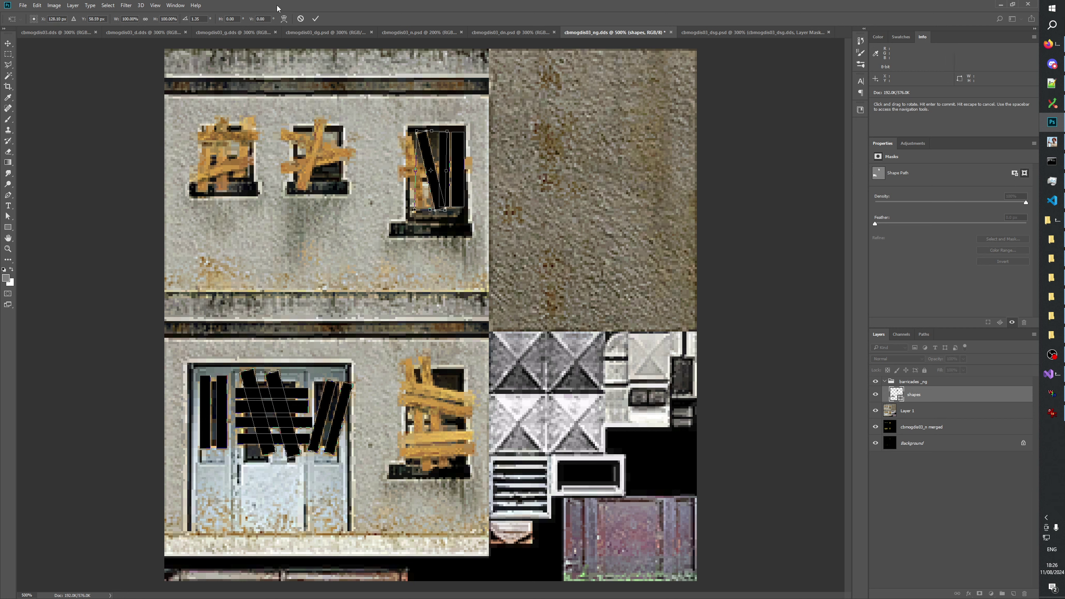
pyautogui.click(315, 19)
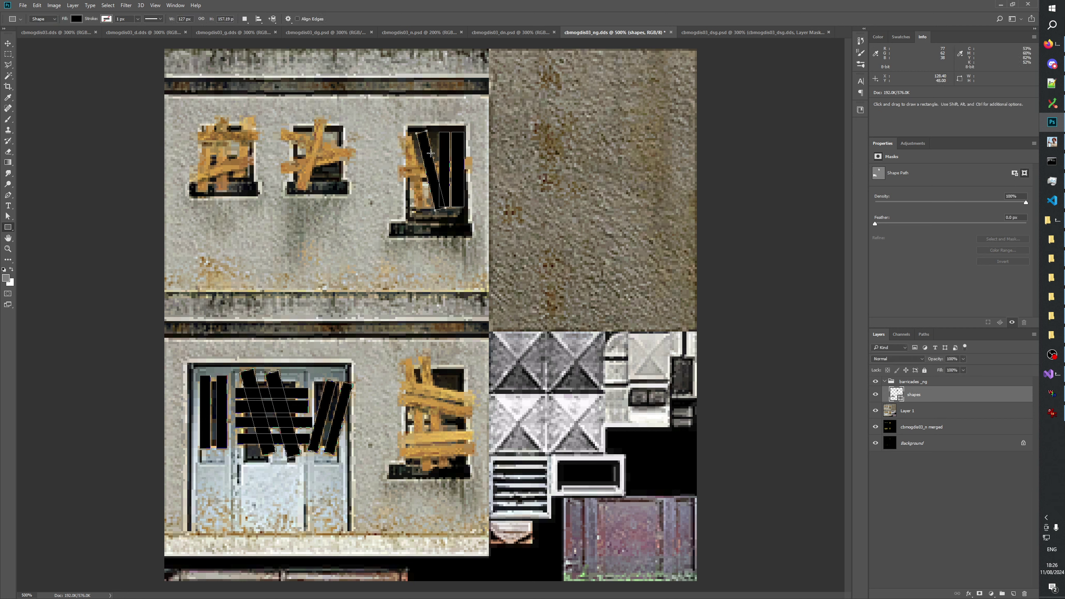
# Duplicate the slanted window rectangle to the left to cover the large upper window's outer slanted plank
pyautogui.hotkey('ctrl', 'alt', 'shift', 'Left')
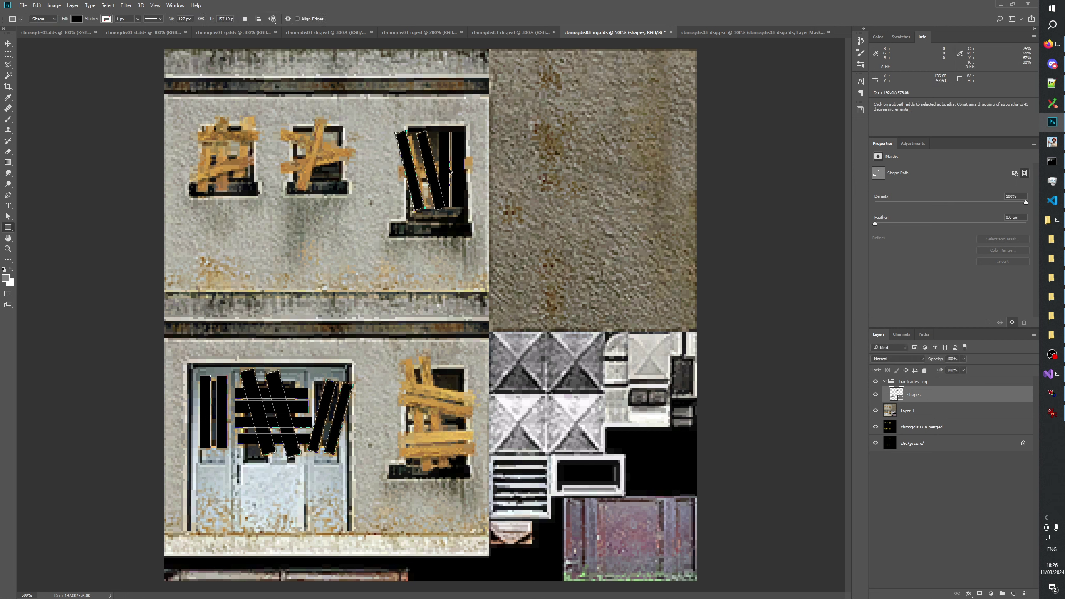
pyautogui.press('Right')
pyautogui.press('Right')
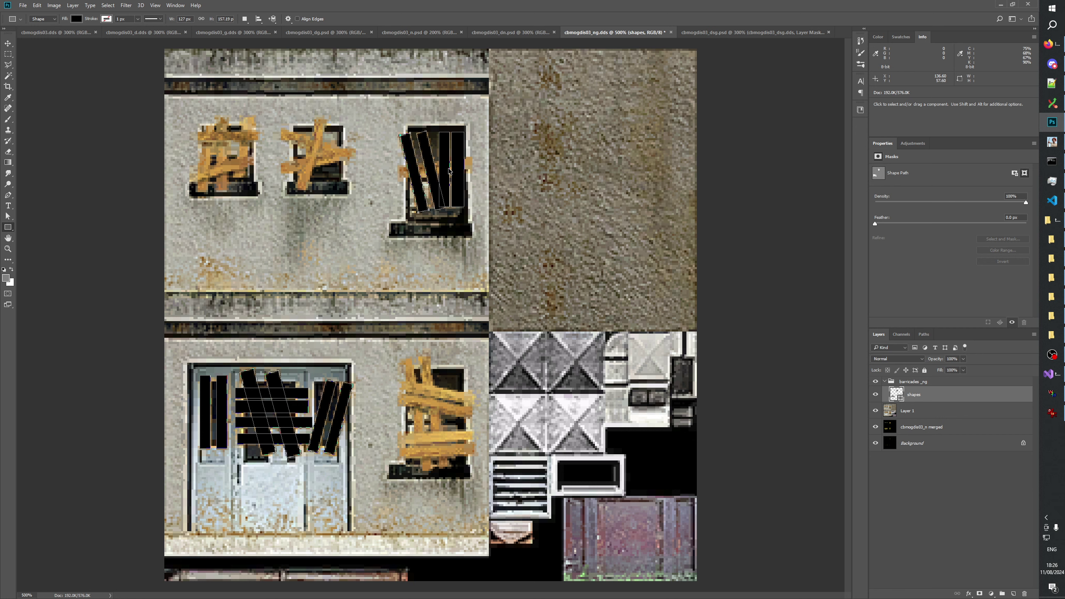
pyautogui.press('Return')
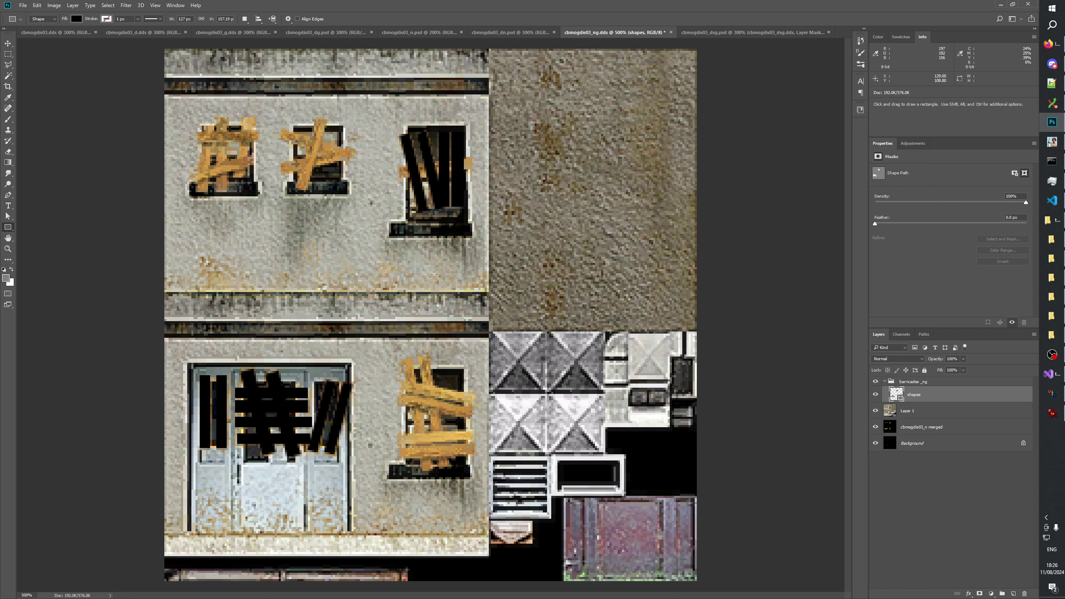
# Cover the middle upper window's steep plank with a 5 × 37 px black rectangle, rotated about 15° and aligned to it
pyautogui.keyDown('ctrl'); pyautogui.click(445, 180); pyautogui.keyUp('ctrl')
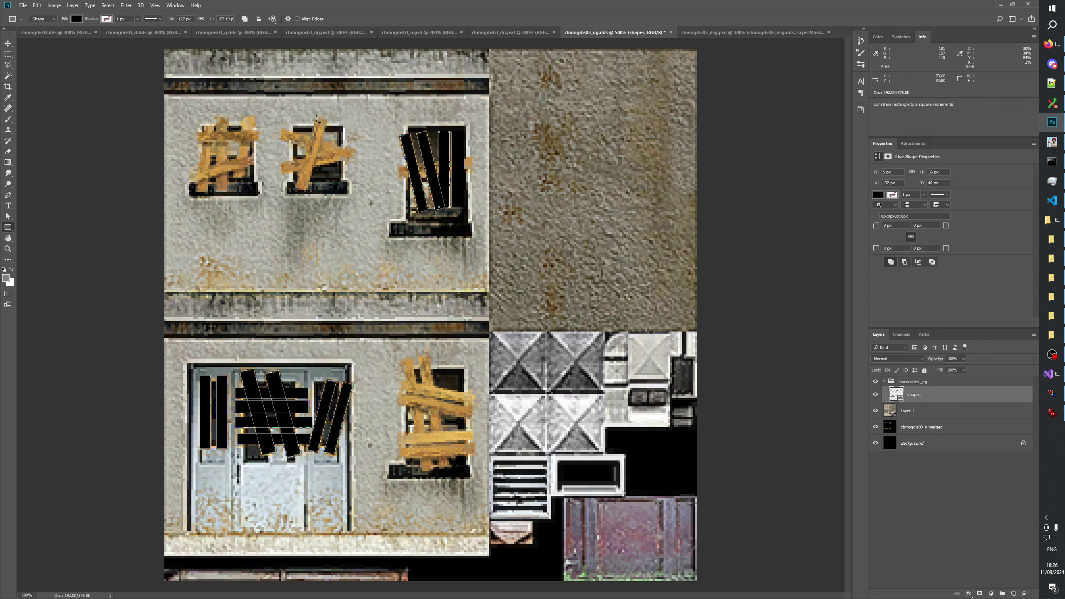
pyautogui.moveTo(314, 116); pyautogui.dragTo(324, 191)
pyautogui.hotkey('ctrl', 't')
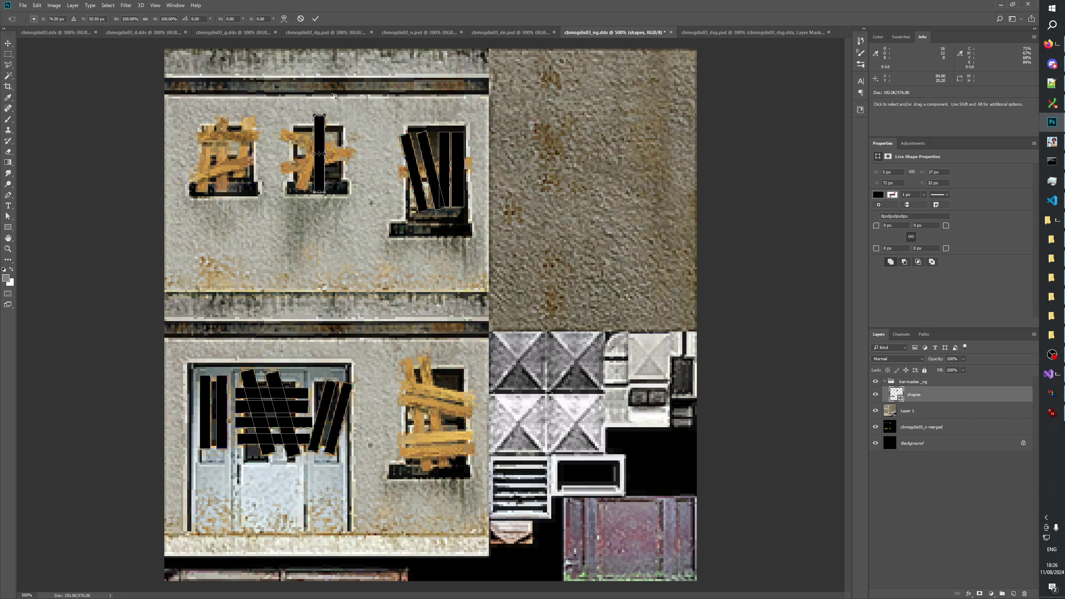
pyautogui.moveTo(343, 89); pyautogui.dragTo(348, 94)
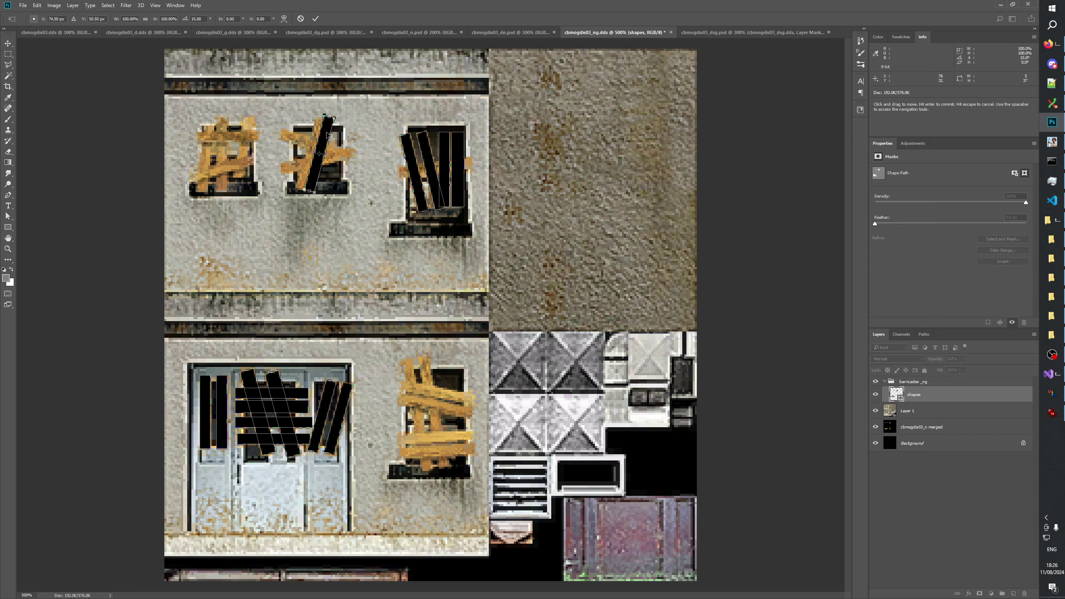
pyautogui.moveTo(328, 134); pyautogui.dragTo(319, 135)
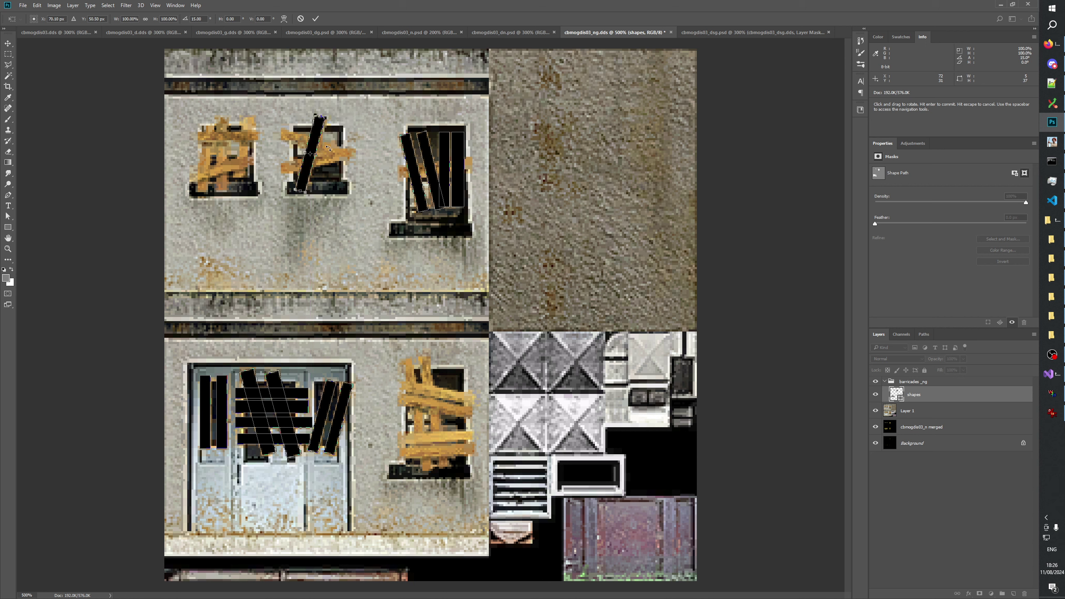
pyautogui.moveTo(320, 156); pyautogui.dragTo(317, 156)
pyautogui.moveTo(333, 90); pyautogui.dragTo(335, 91)
pyautogui.click(316, 18)
# Cover the middle upper window's two crosswise planks with black rectangles, rotating one 15° and the other -15° and resizing both to fit
pyautogui.press('u')
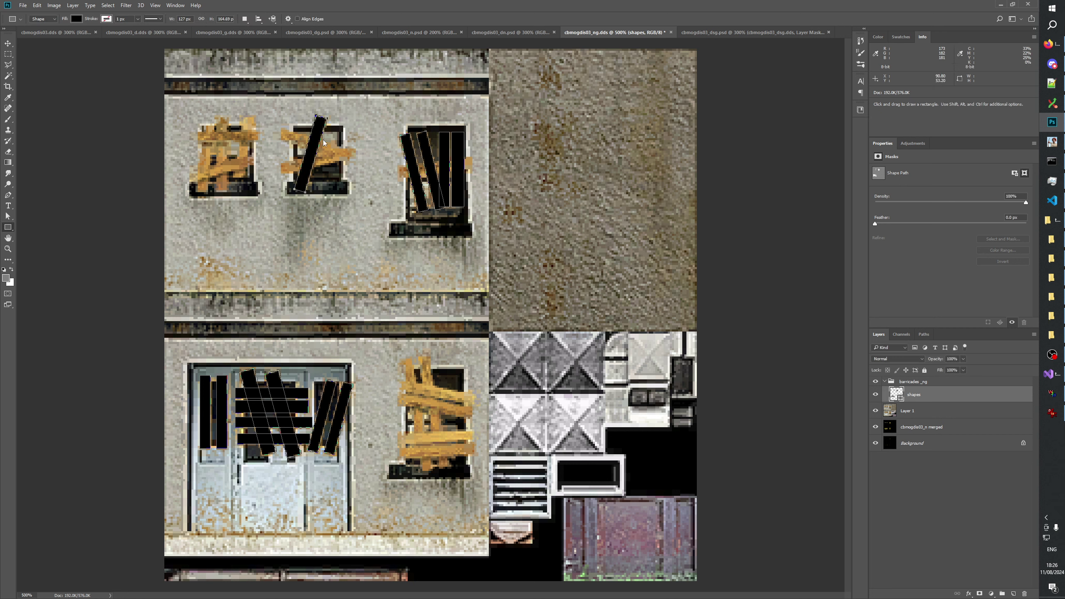
pyautogui.moveTo(284, 133); pyautogui.dragTo(357, 154)
pyautogui.hotkey('ctrl', 't')
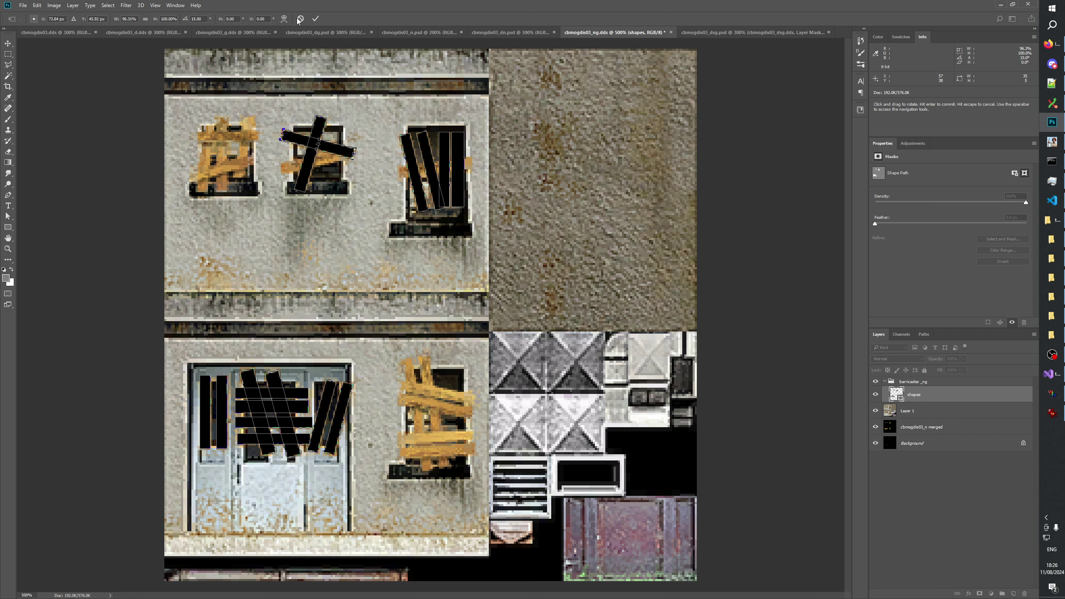
pyautogui.click(317, 19)
pyautogui.moveTo(281, 163); pyautogui.dragTo(352, 152)
pyautogui.hotkey('ctrl', 't')
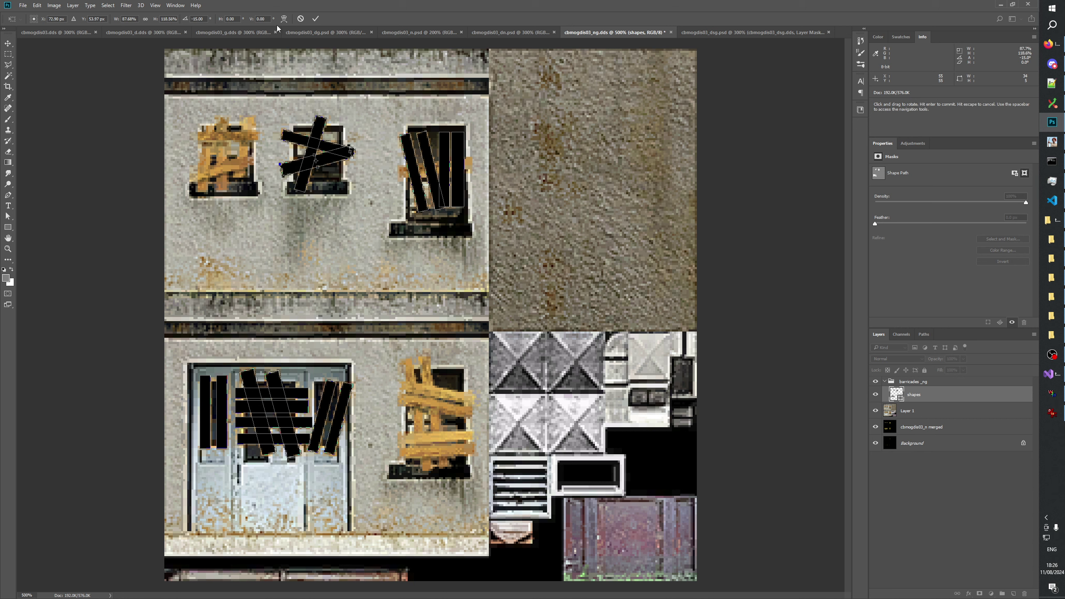
pyautogui.click(315, 19)
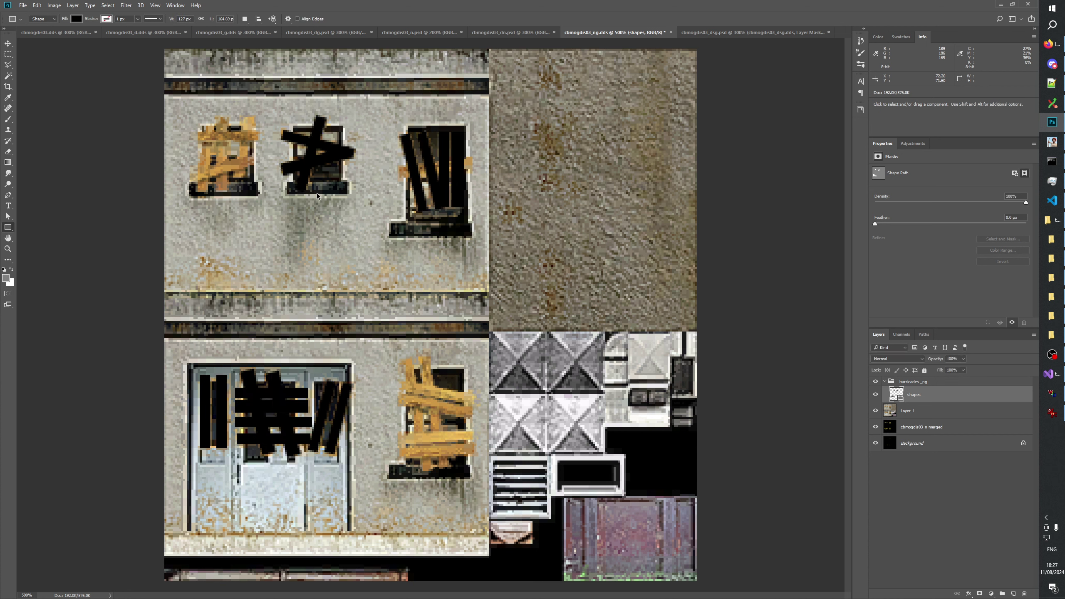
# Cover the large upper window's crosswise plank with a black rectangle, rotated and resized to match it
pyautogui.press('ctrl')
pyautogui.moveTo(399, 169); pyautogui.dragTo(441, 175)
pyautogui.hotkey('ctrl', 't')
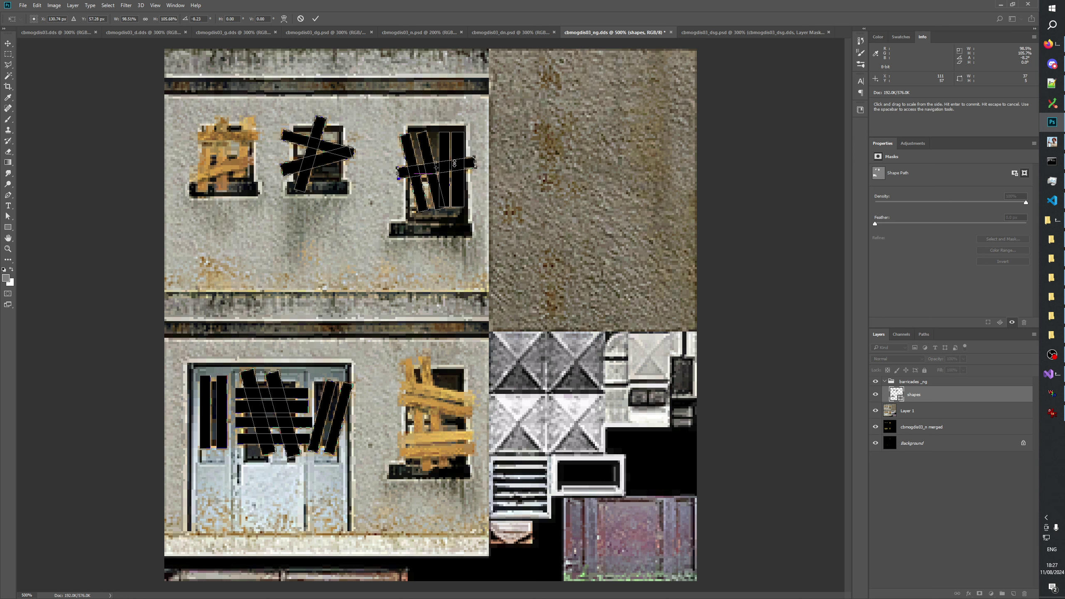
pyautogui.click(313, 18)
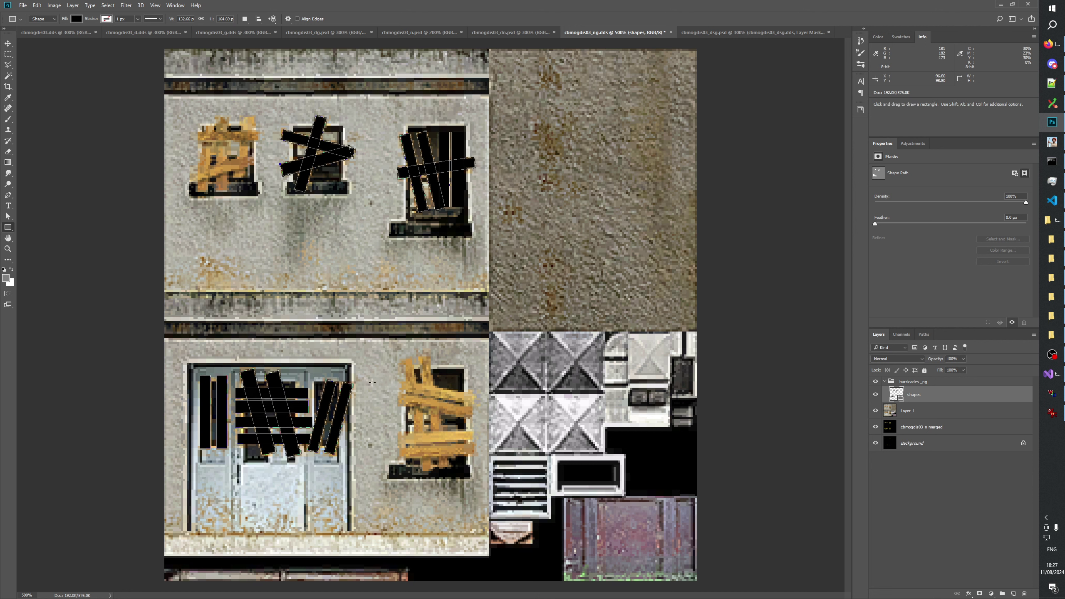
# Cover the left upper window's central upright plank and its level crosswise plank with black rectangles, the crosswise one 29 × 5 px
pyautogui.press('shift')
pyautogui.moveTo(217, 120); pyautogui.dragTo(229, 191)
pyautogui.moveTo(198, 134); pyautogui.dragTo(258, 144)
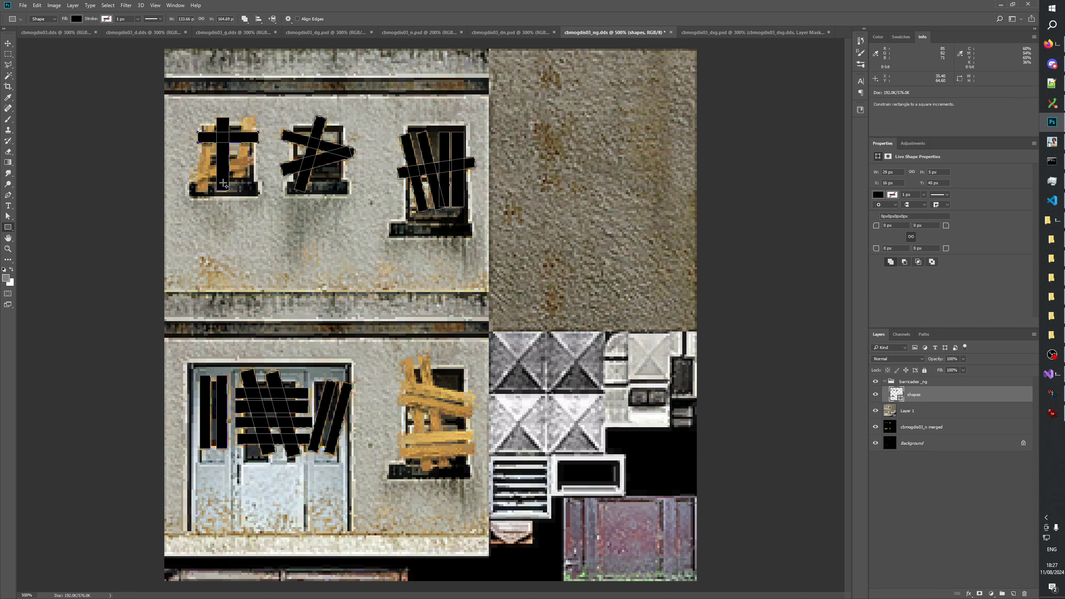
# Cover the left upper window's lower crosswise plank with a black rectangle, rotated about -19.6° and resized to fit
pyautogui.moveTo(191, 185); pyautogui.dragTo(268, 136)
pyautogui.hotkey('ctrl', 't')
pyautogui.moveTo(241, 179); pyautogui.dragTo(265, 141)
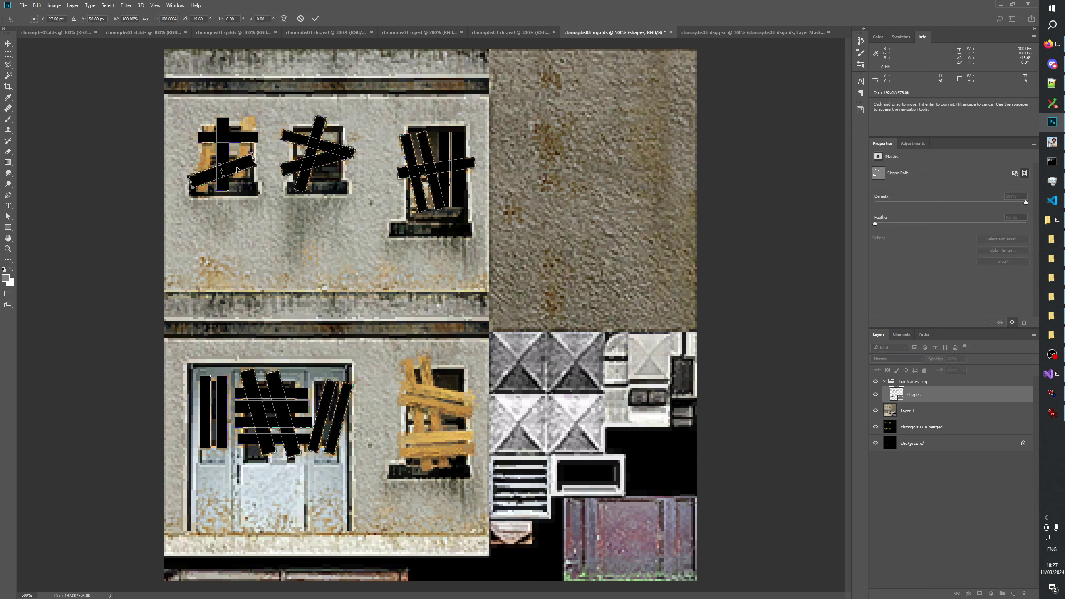
pyautogui.moveTo(226, 177); pyautogui.dragTo(254, 156)
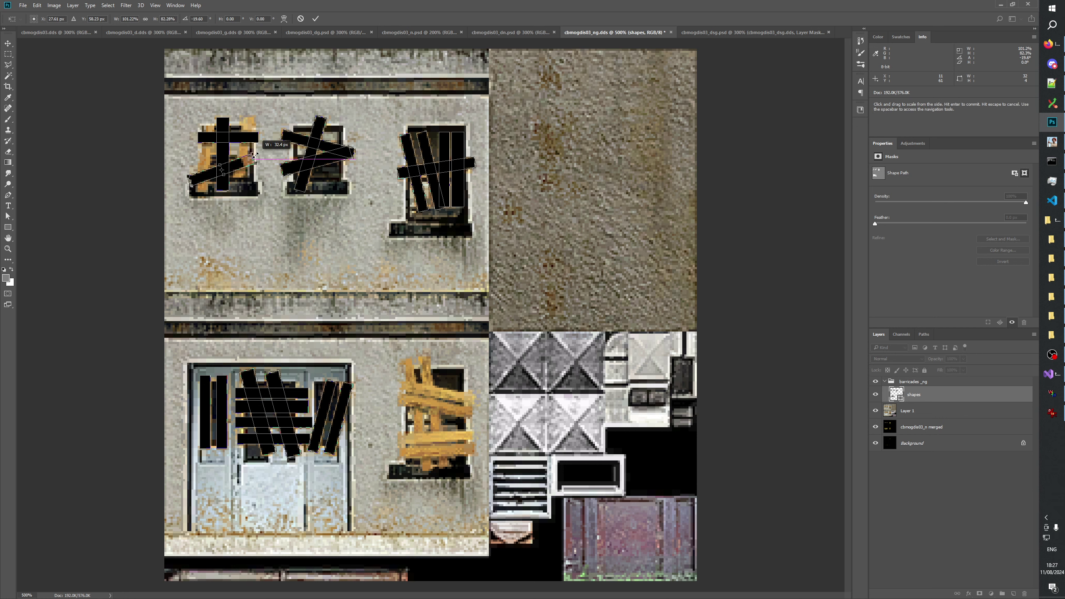
pyautogui.click(315, 19)
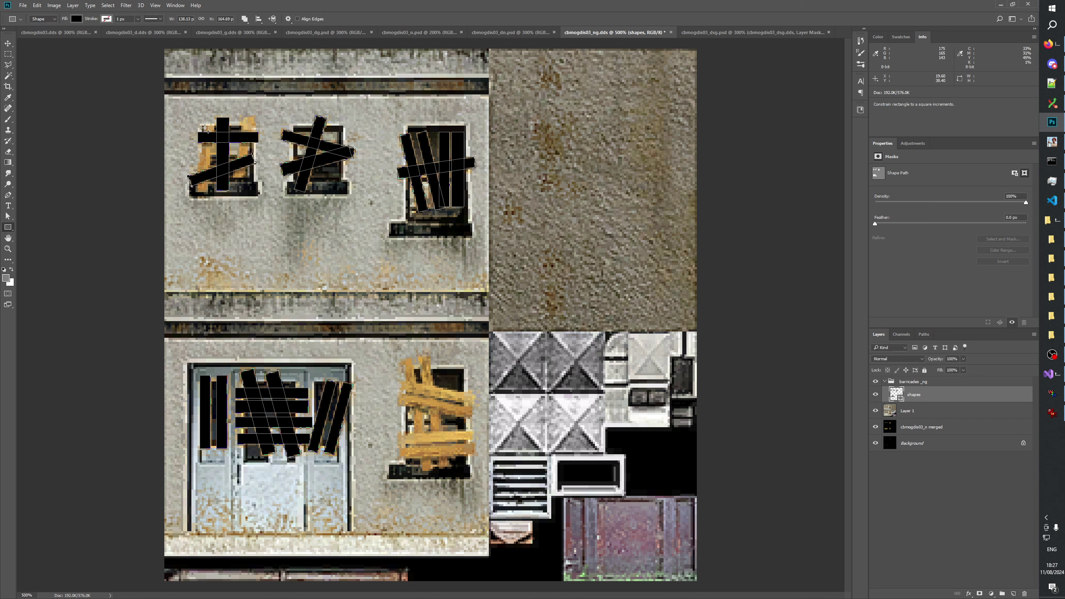
# Cover the left upper window's leftmost slanted plank with a narrow black rectangle, rotated about 9.5° and moved onto it
pyautogui.moveTo(206, 129); pyautogui.dragTo(214, 194)
pyautogui.hotkey('ctrl', 't')
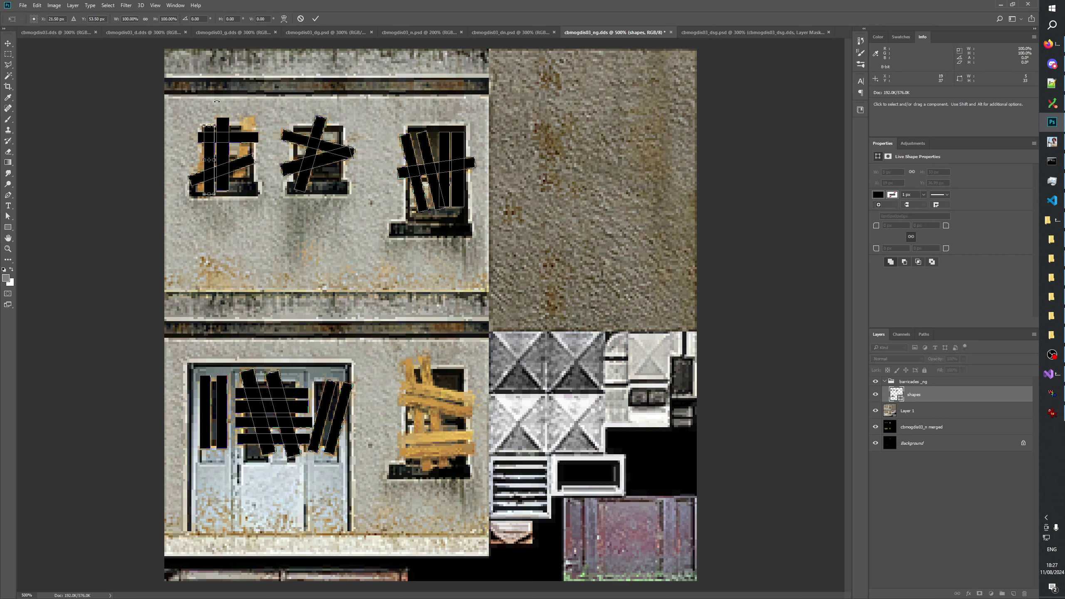
pyautogui.moveTo(234, 121); pyautogui.dragTo(220, 106)
pyautogui.moveTo(215, 172); pyautogui.dragTo(217, 148)
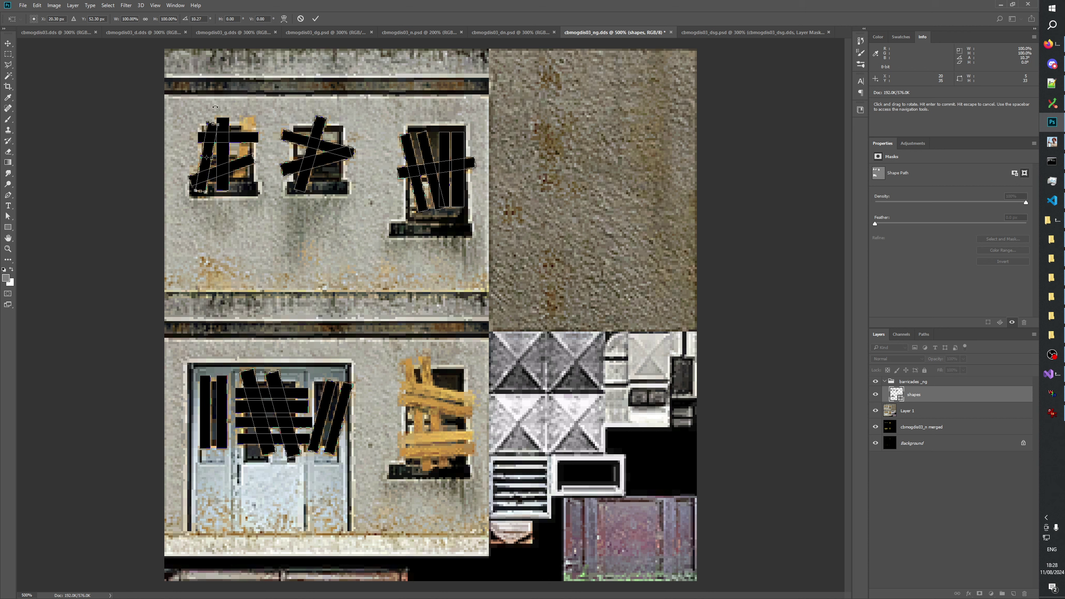
pyautogui.moveTo(216, 107); pyautogui.dragTo(214, 108)
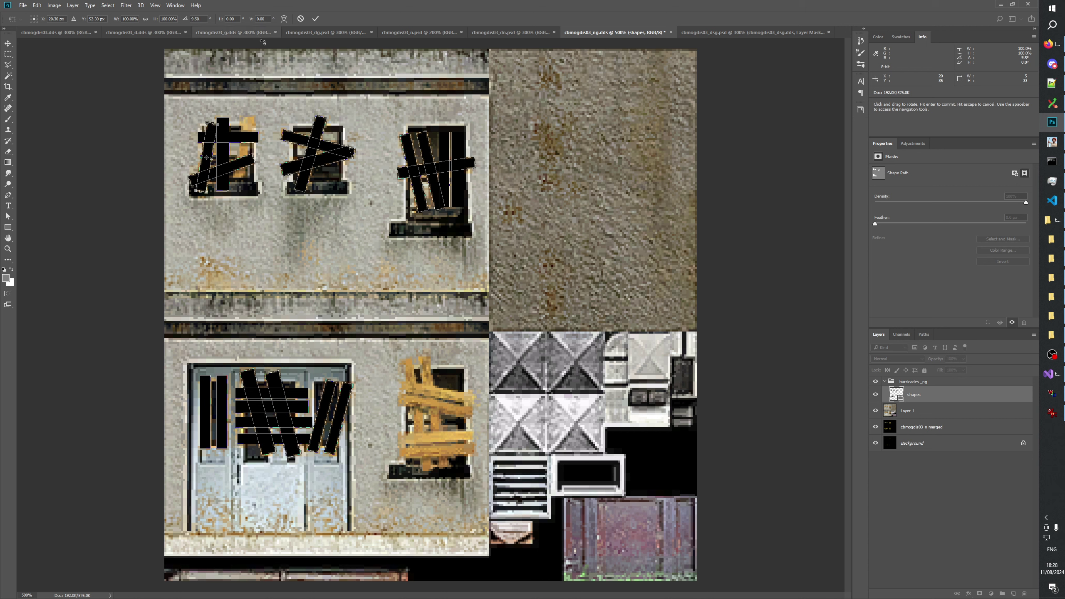
pyautogui.click(318, 17)
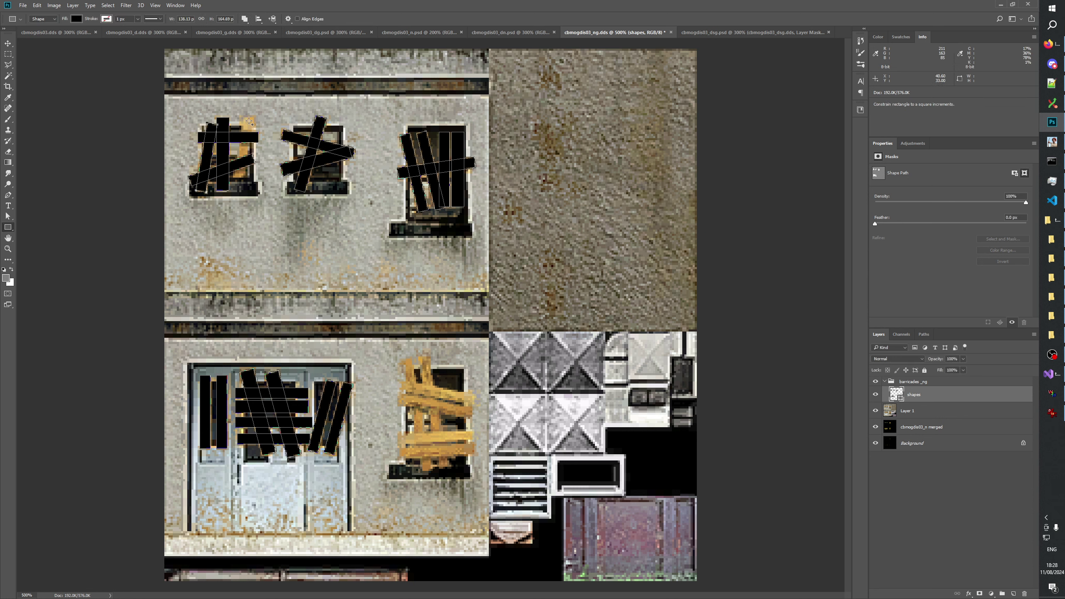
# Cover the left upper window's rightmost slanted plank with a black rectangle, rotated about 12° and slightly shortened
pyautogui.moveTo(242, 114); pyautogui.dragTo(254, 178)
pyautogui.hotkey('ctrl', 't')
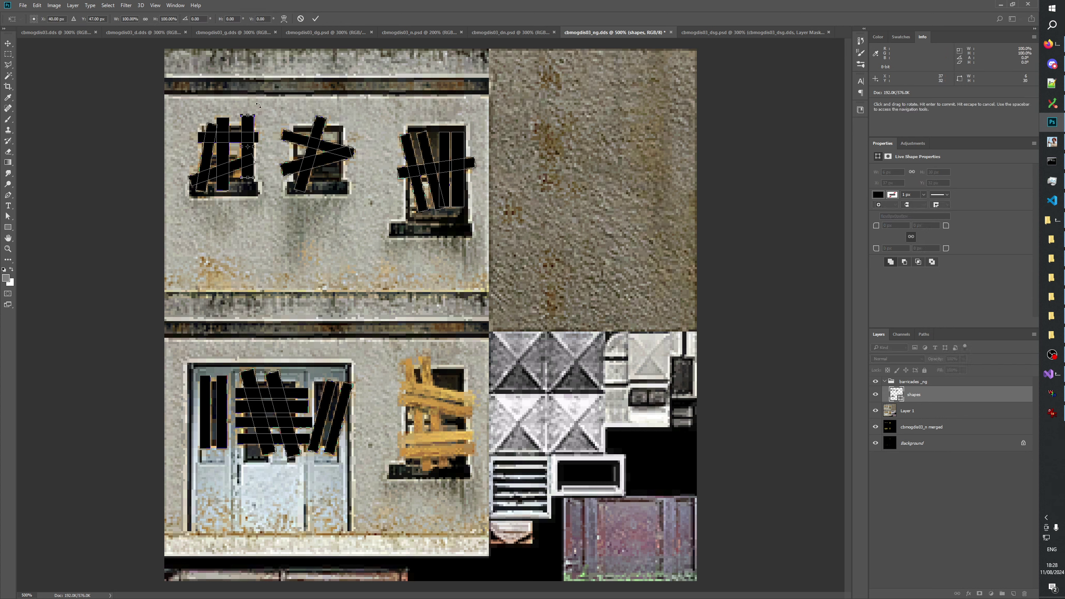
pyautogui.moveTo(268, 102); pyautogui.dragTo(250, 117)
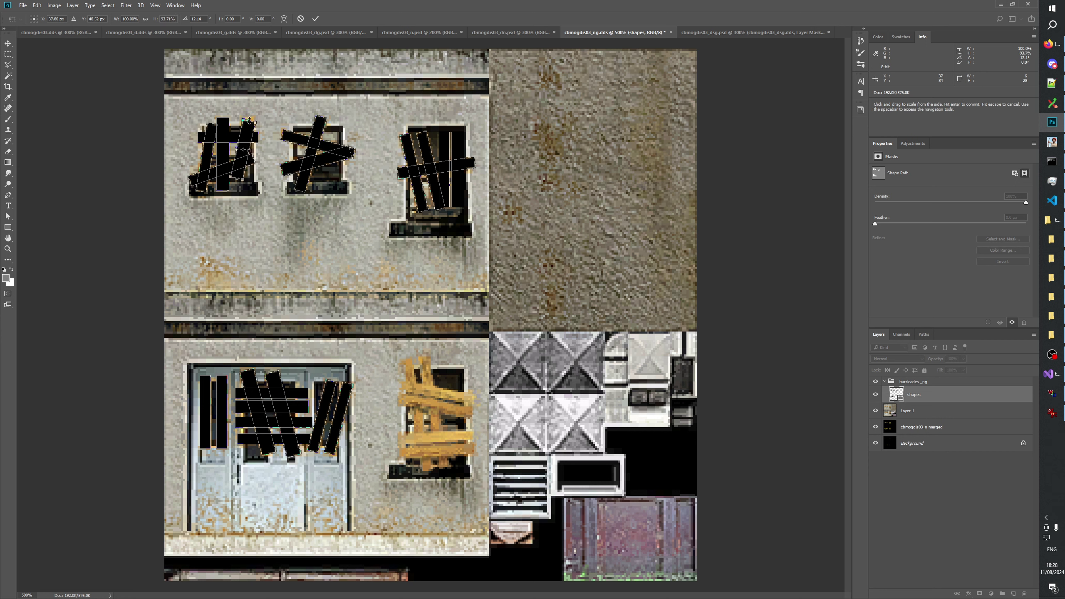
pyautogui.click(316, 18)
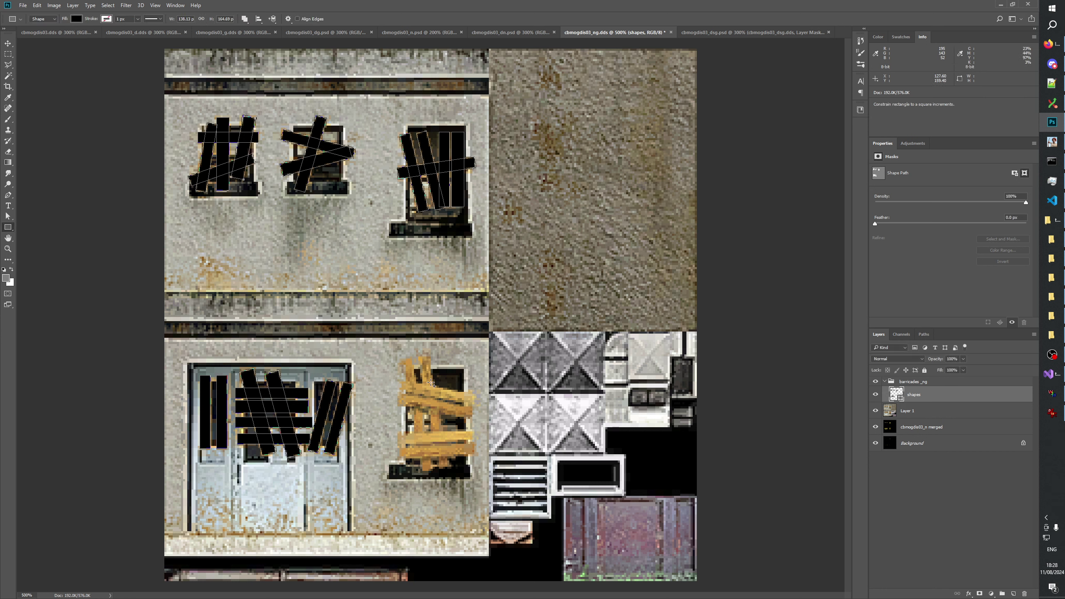
# Cover the lower of the two slanted crosswise planks high on the ground-floor window with a black rectangle, rotated about 11°
pyautogui.moveTo(398, 397); pyautogui.dragTo(480, 379)
pyautogui.hotkey('ctrl', 't')
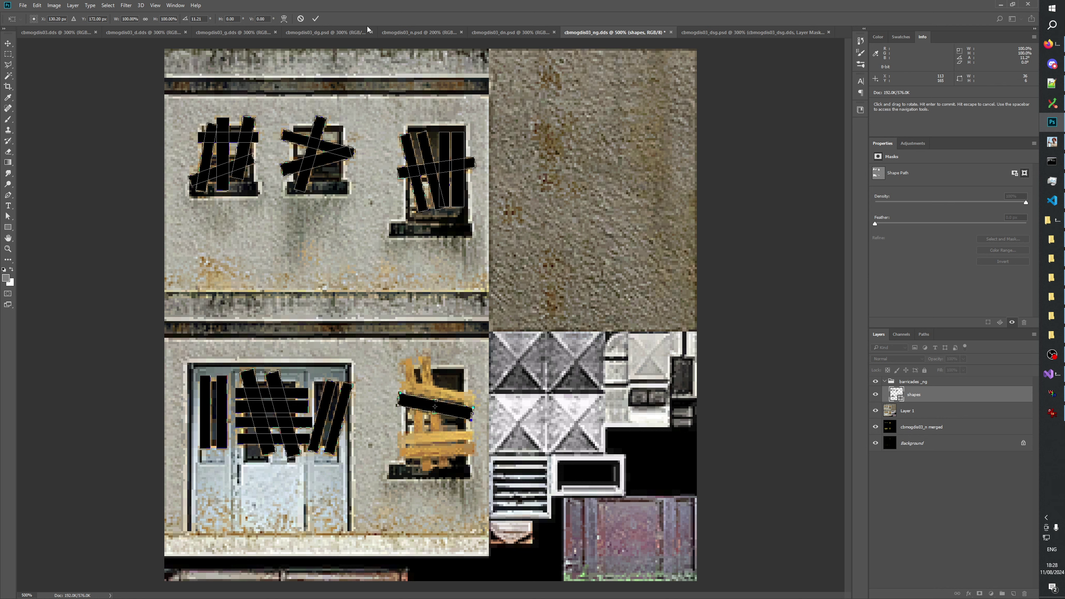
pyautogui.click(315, 18)
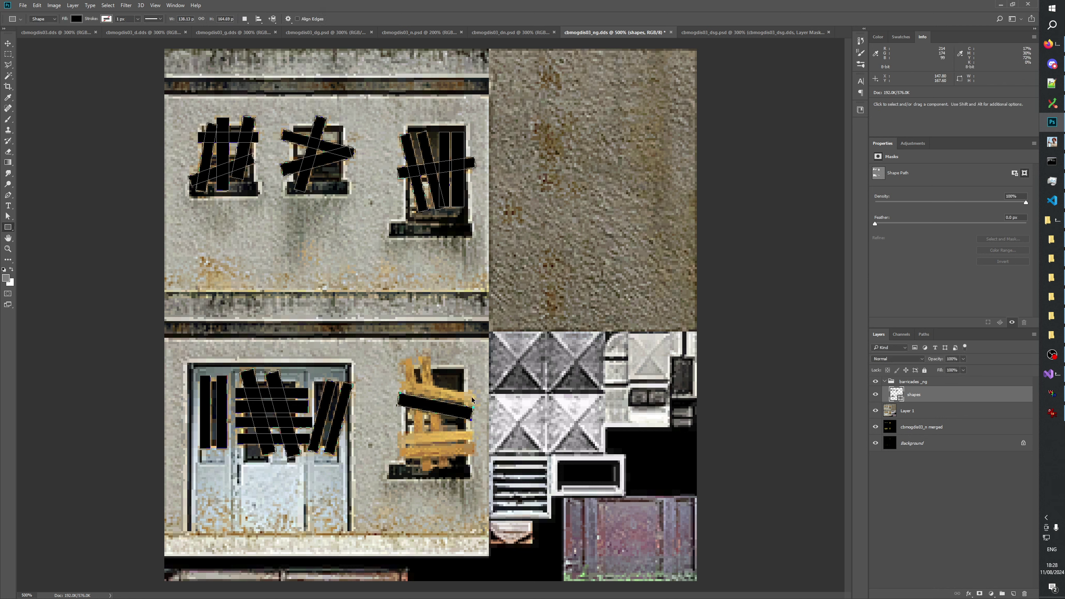
# Duplicate the slanted rectangle on the ground-floor window and nudge the copy up onto the parallel plank above
pyautogui.hotkey('ctrl', 'c')
pyautogui.hotkey('ctrl', 'v')
pyautogui.press('Up')
pyautogui.press('Up')
pyautogui.press('Up')
pyautogui.press('Up')
pyautogui.press('Up')
pyautogui.press('Up')
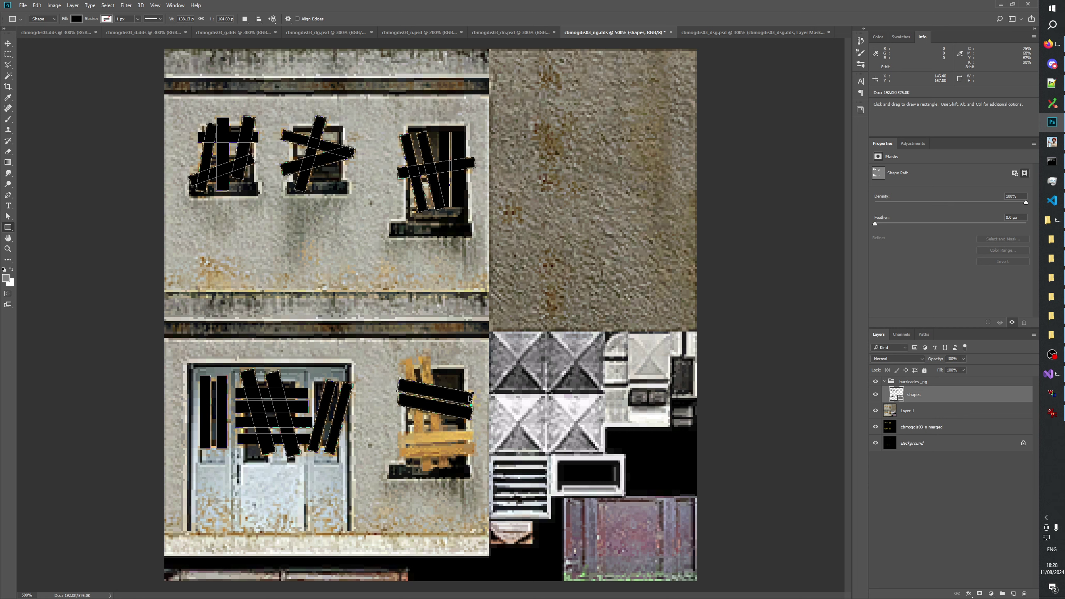
pyautogui.press('Right')
# Cover the upper of the ground-floor window's two bottom crosswise planks with a 37 × 5 px black rectangle, rotated about -3.6°
pyautogui.moveTo(397, 432); pyautogui.dragTo(509, 396)
pyautogui.hotkey('ctrl', 't')
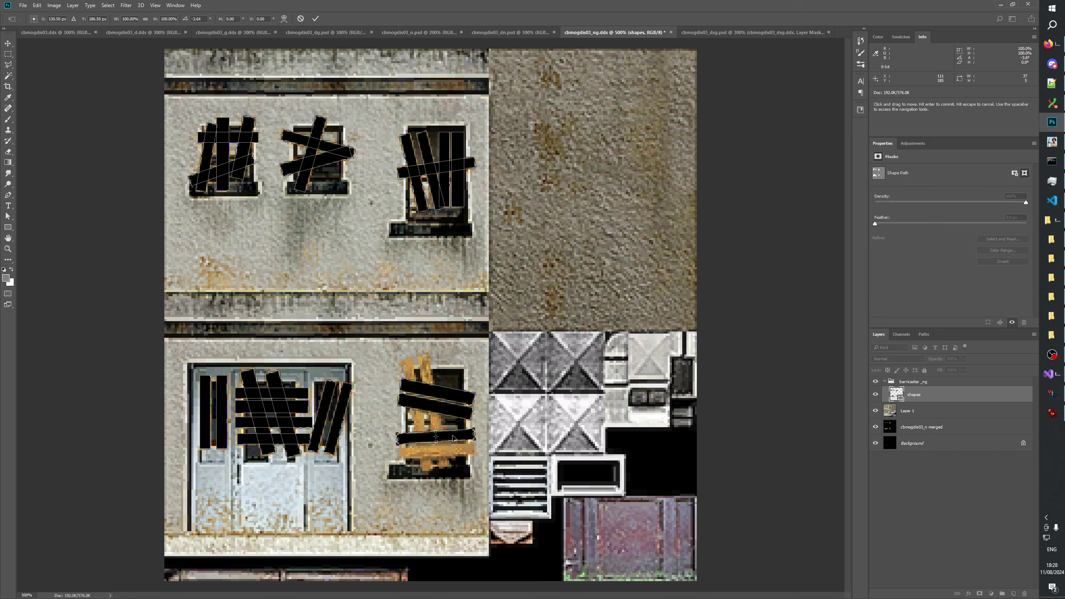
pyautogui.moveTo(487, 420); pyautogui.dragTo(499, 418)
pyautogui.click(317, 19)
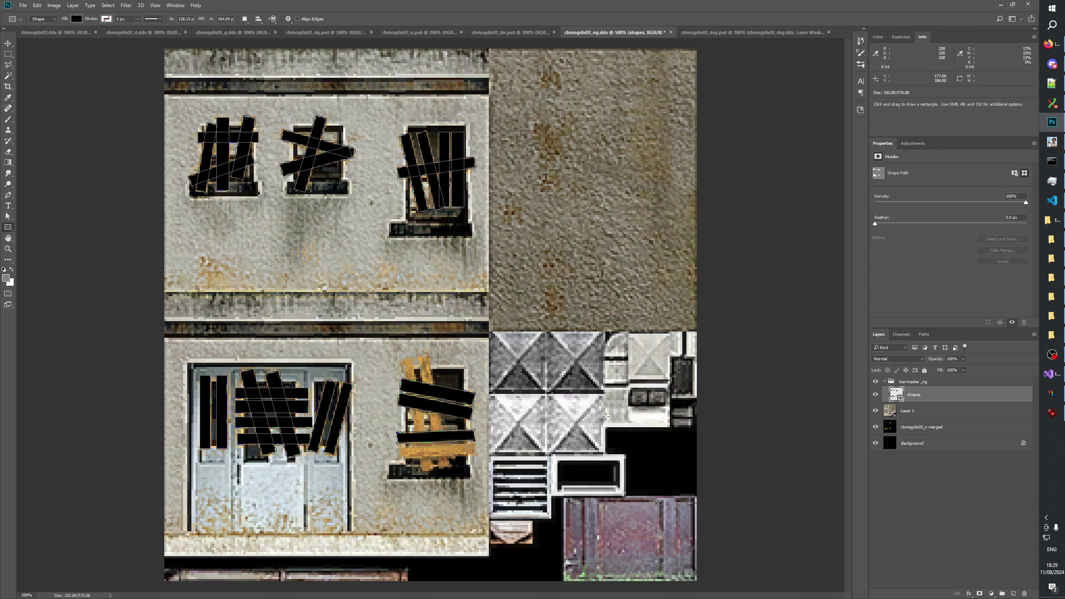
# Duplicate the slightly tilted rectangle downward onto the ground-floor window's lowest crosswise plank, and check it with the path outlines hidden
pyautogui.press('Down')
pyautogui.press('Down')
pyautogui.press('Down')
pyautogui.press('Down')
pyautogui.press('Down')
pyautogui.press('Down')
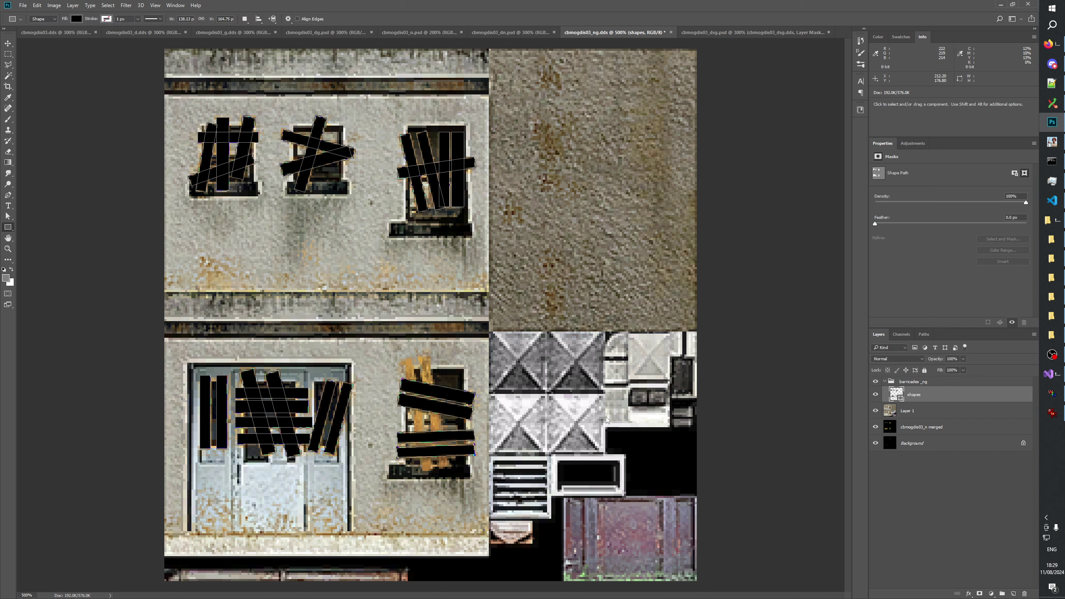
pyautogui.press('Escape')
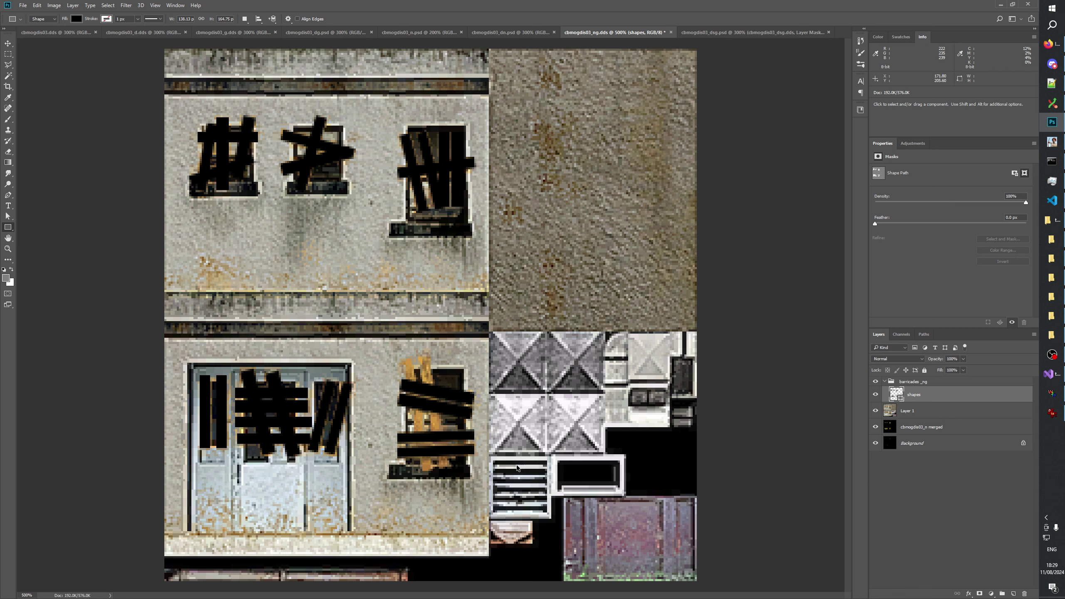
pyautogui.hotkey('ctrl', 'h')
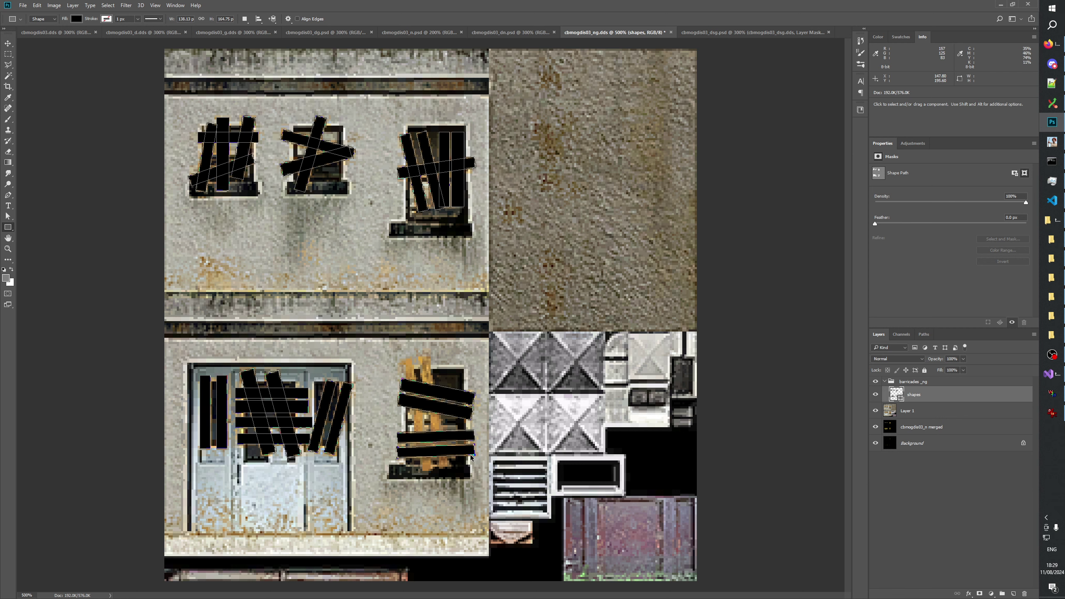
# Stretch the lowest crosswise rectangle on the ground-floor window to about 122% height, and deselect its path
pyautogui.hotkey('ctrl', 't')
pyautogui.moveTo(436, 459); pyautogui.dragTo(437, 462)
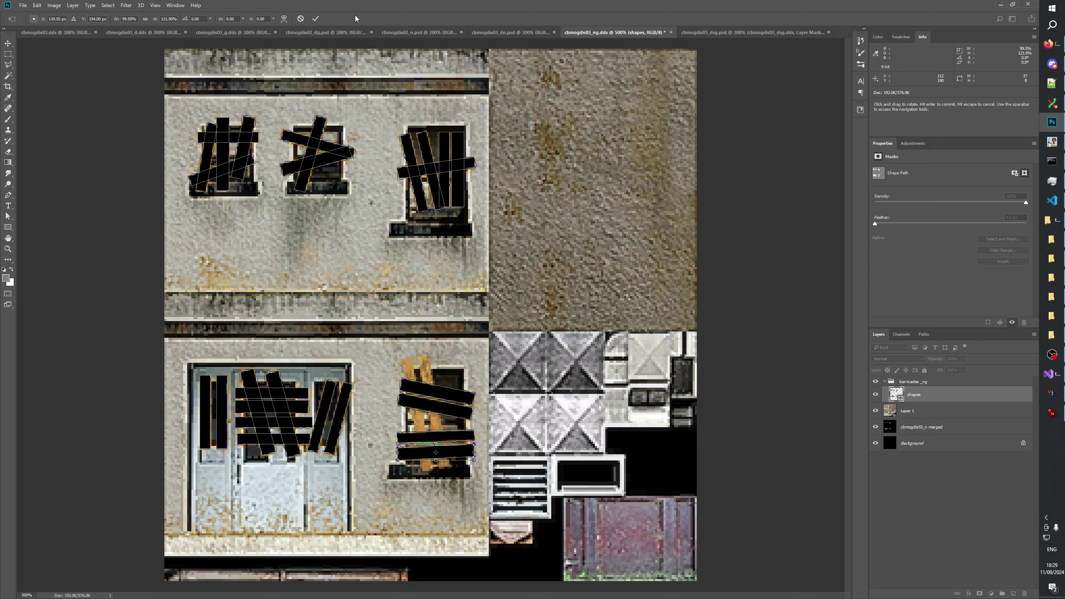
pyautogui.click(315, 19)
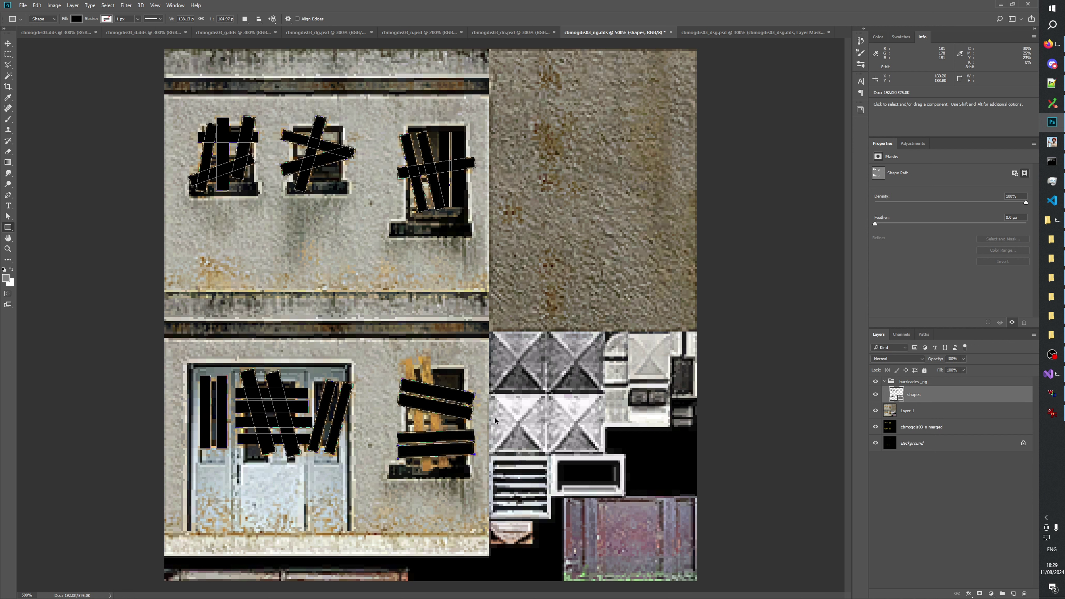
pyautogui.press('Escape')
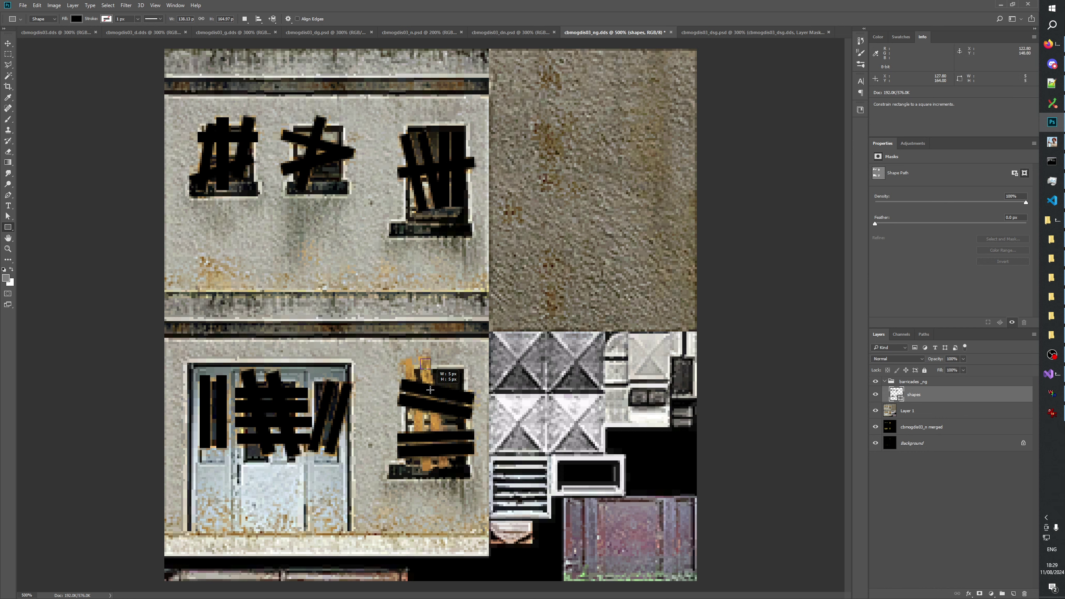
# Try to add a 12 × 5 px black rectangle above the ground-floor window, undo it, and deselect the layers
pyautogui.moveTo(418, 357); pyautogui.dragTo(444, 368)
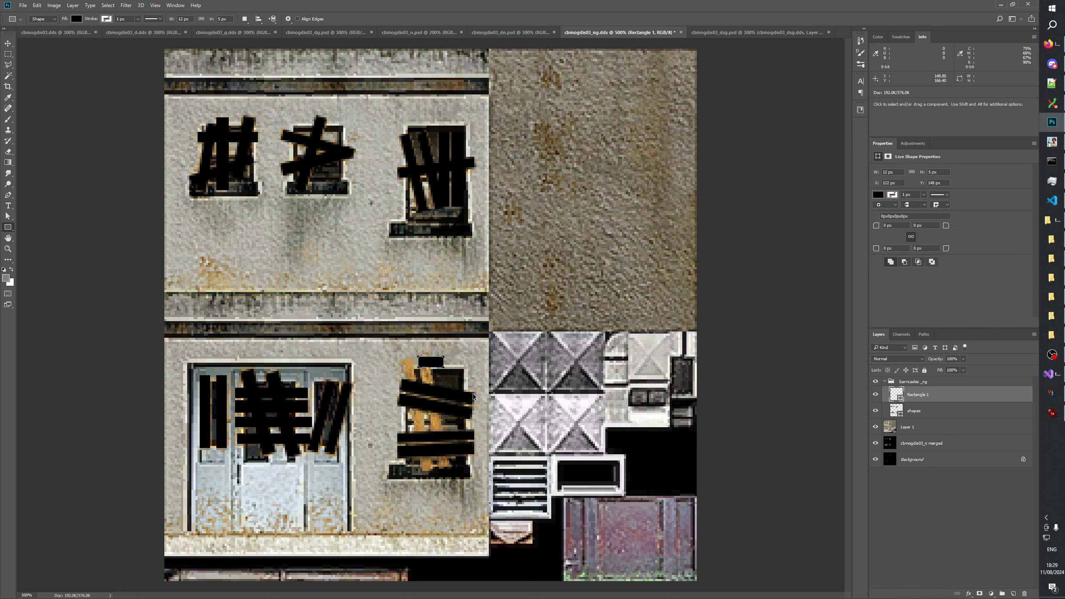
pyautogui.hotkey('ctrl', 'z')
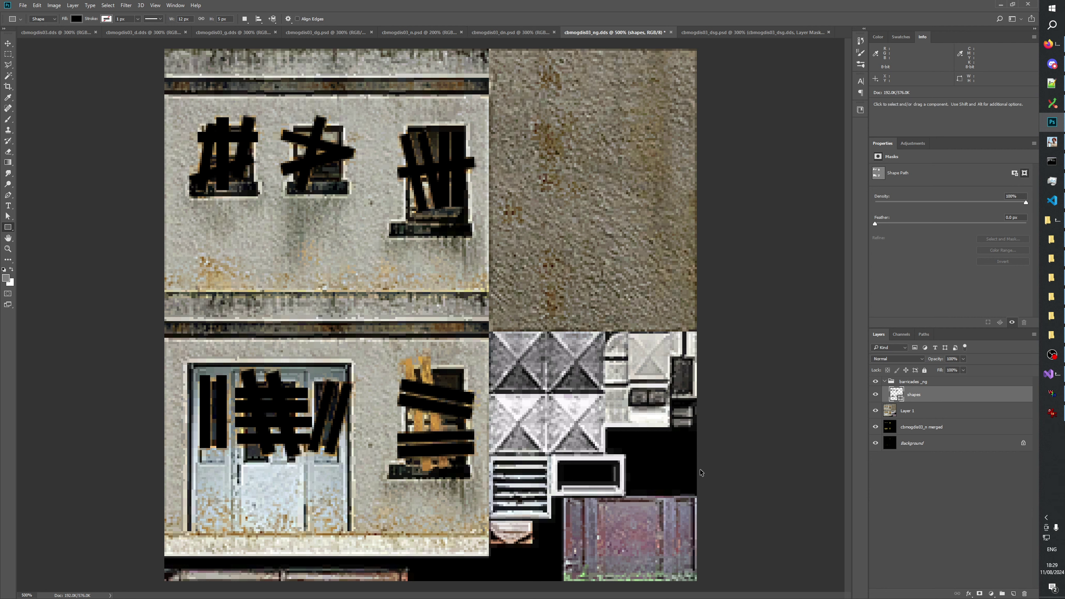
pyautogui.click(956, 513)
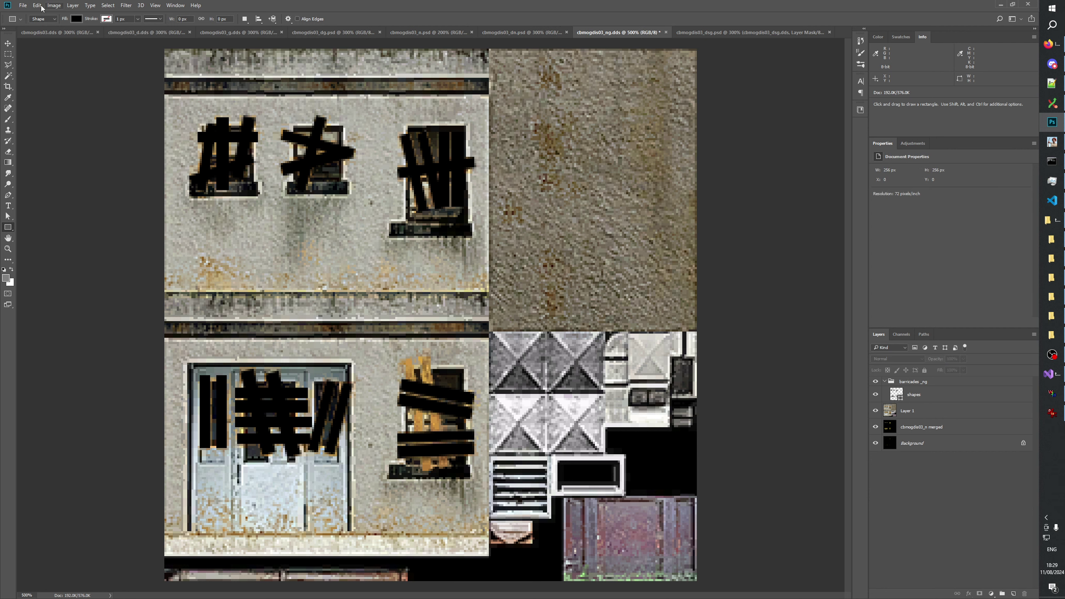
pyautogui.click(22, 6)
pyautogui.click(35, 100)
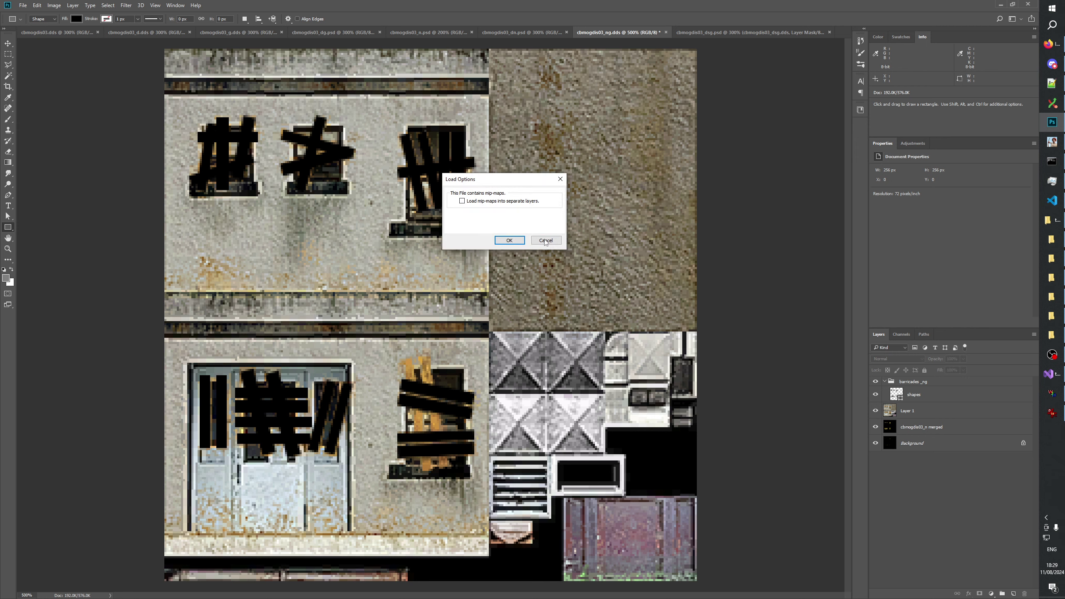
pyautogui.press('Return')
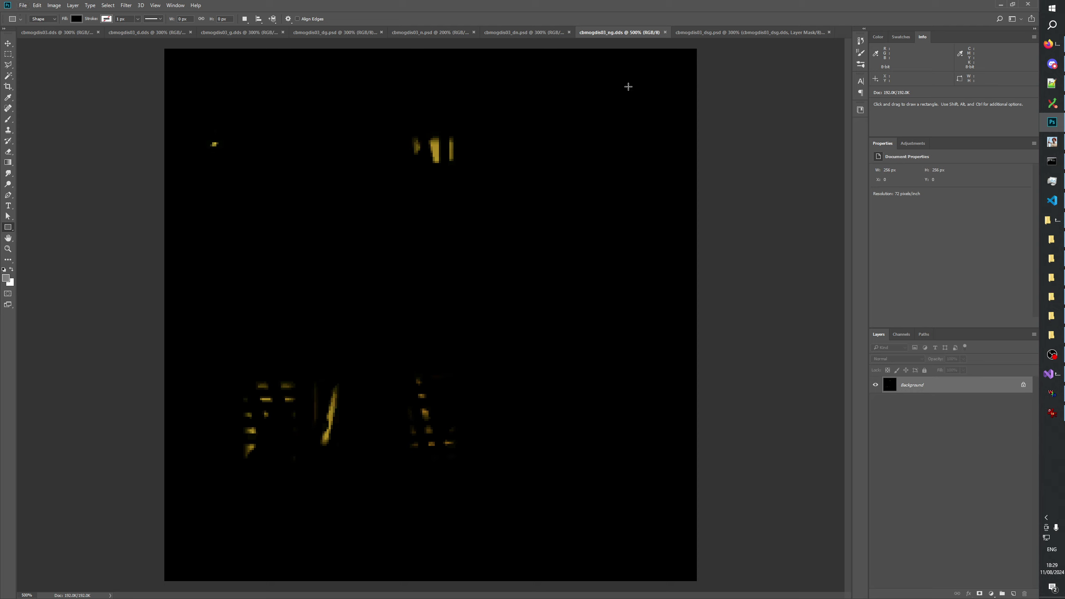
pyautogui.click(864, 41)
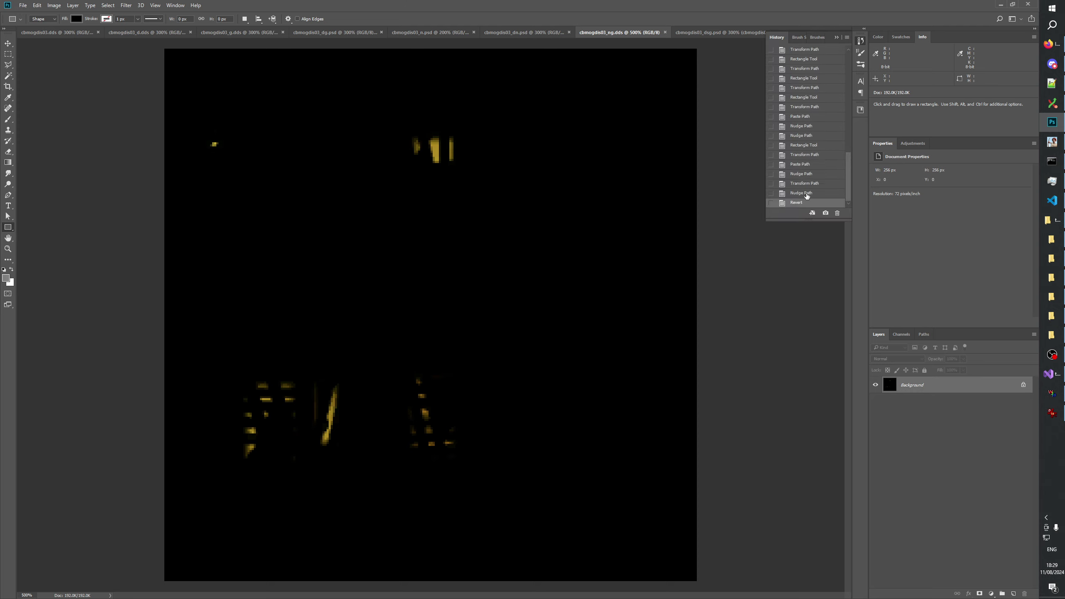
pyautogui.click(806, 193)
pyautogui.click(952, 511)
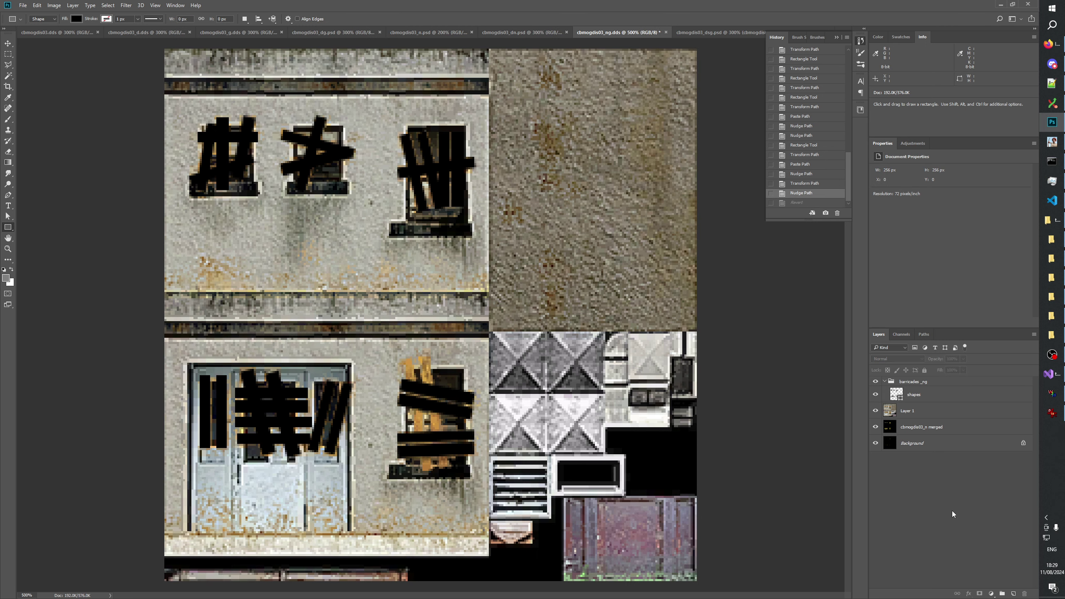
pyautogui.click(837, 38)
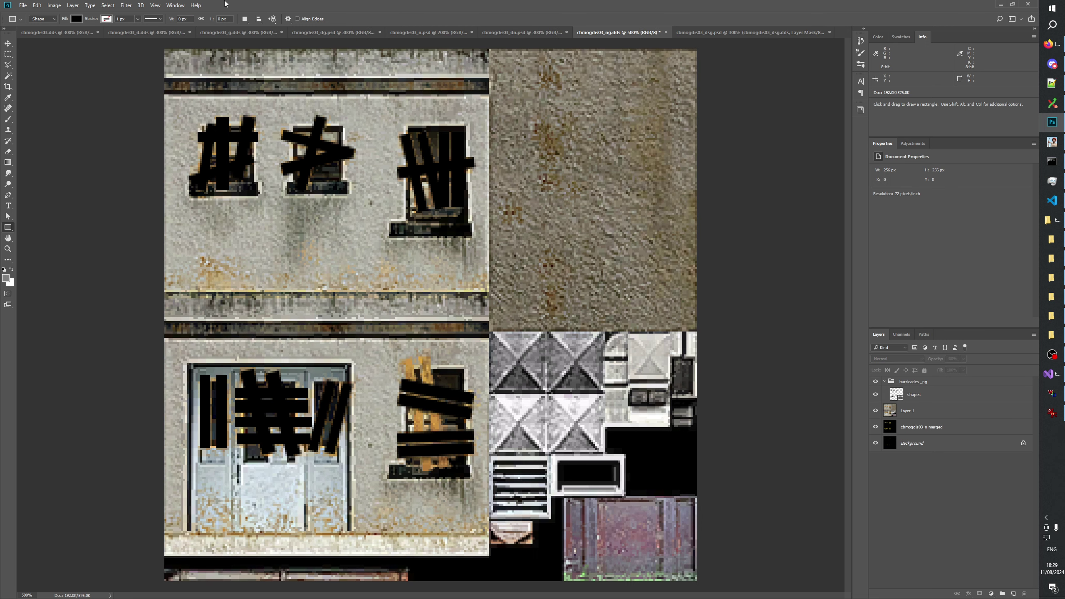
# Save the texture as a layered Photoshop file named cbmogdis03_ng.psd with Maximize Compatibility on
pyautogui.click(22, 5)
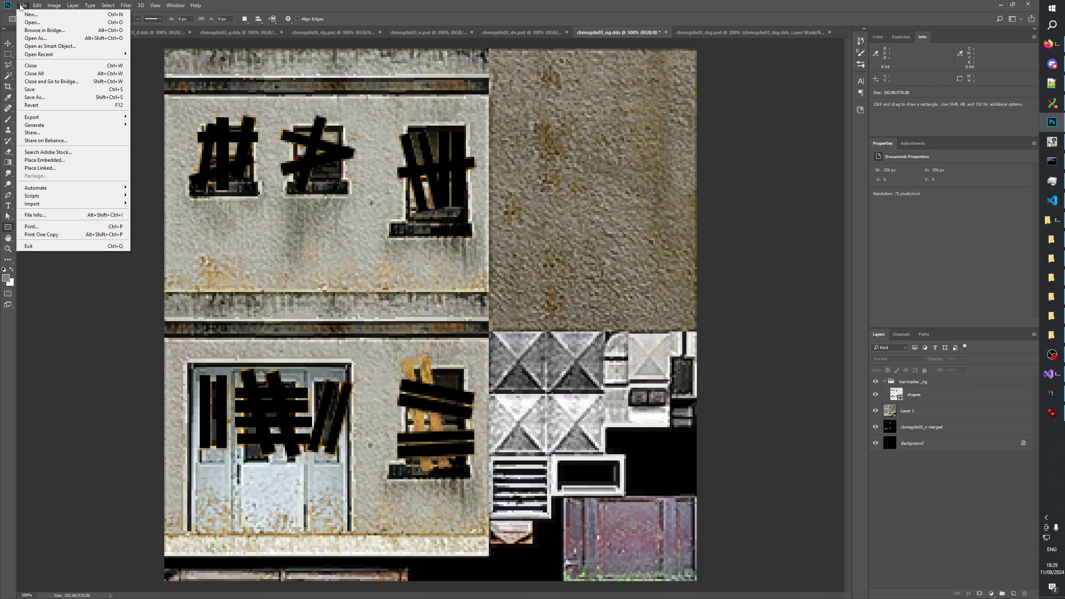
pyautogui.click(52, 97)
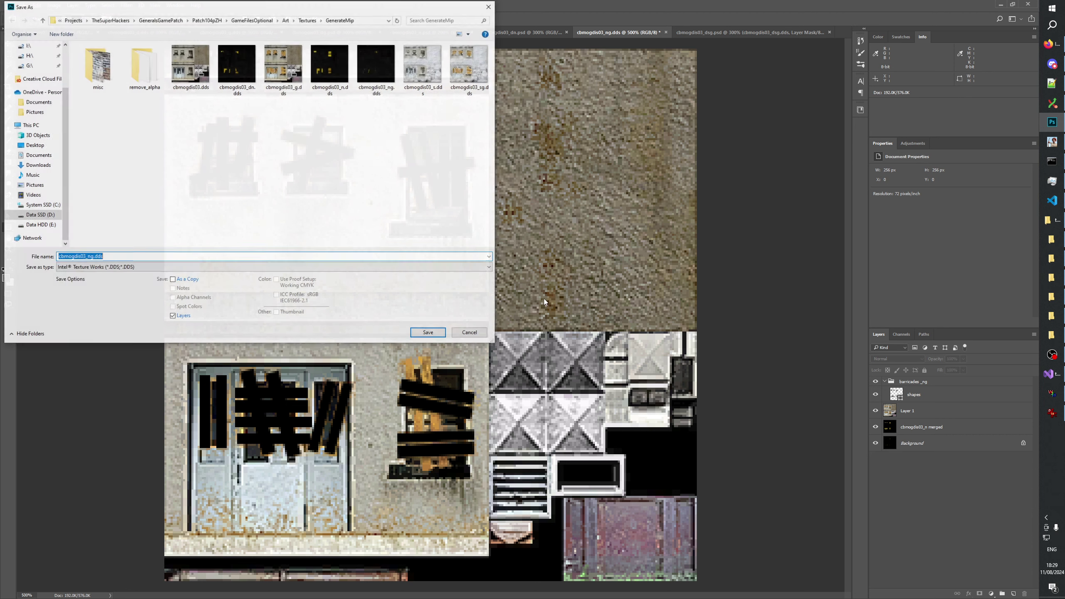
pyautogui.click(120, 270)
pyautogui.click(119, 276)
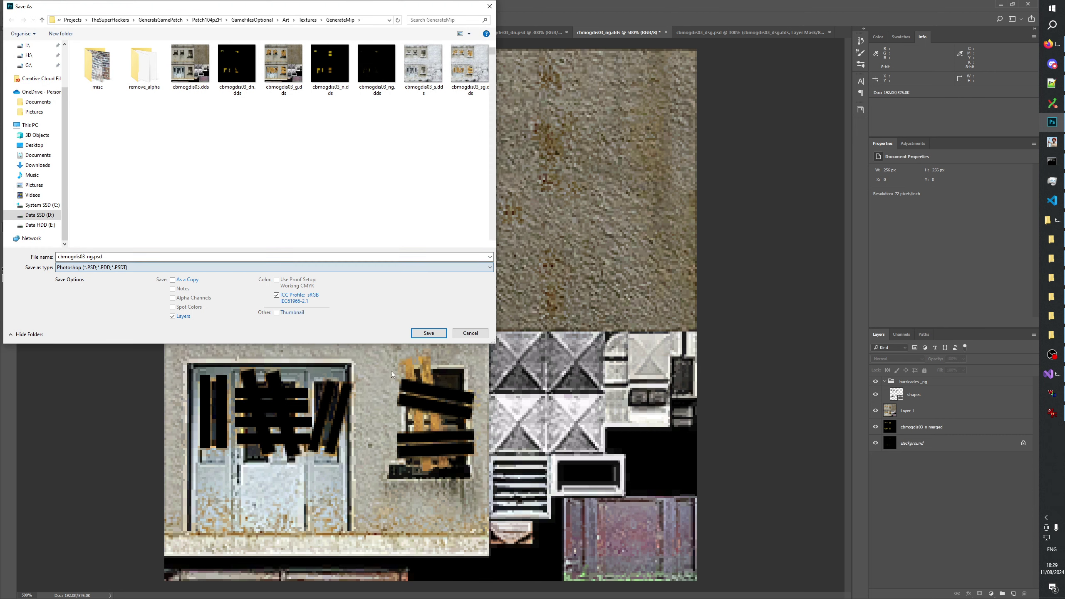
pyautogui.click(428, 333)
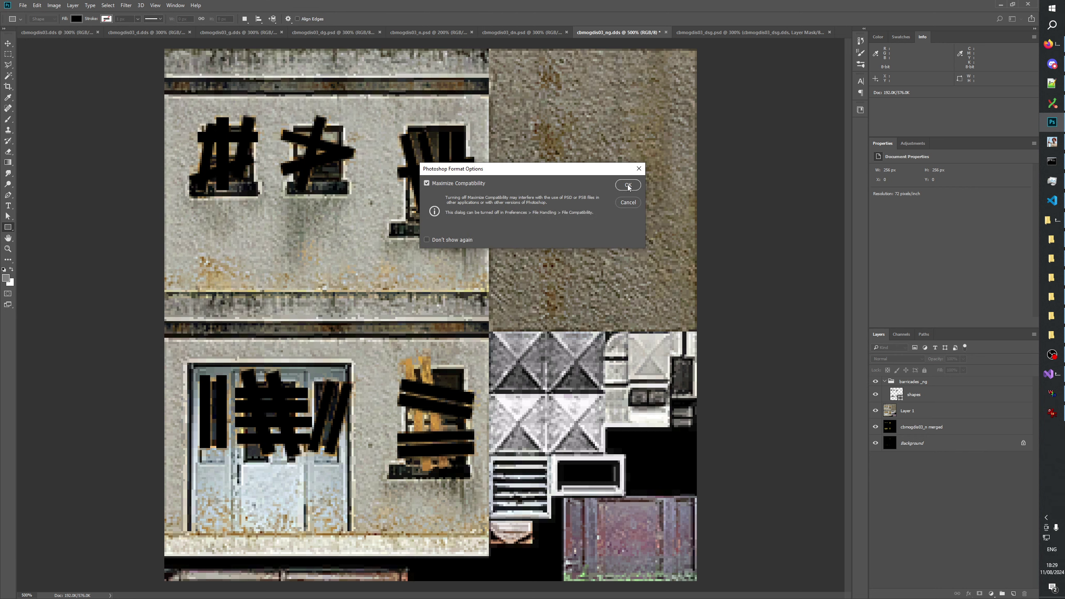
pyautogui.click(630, 185)
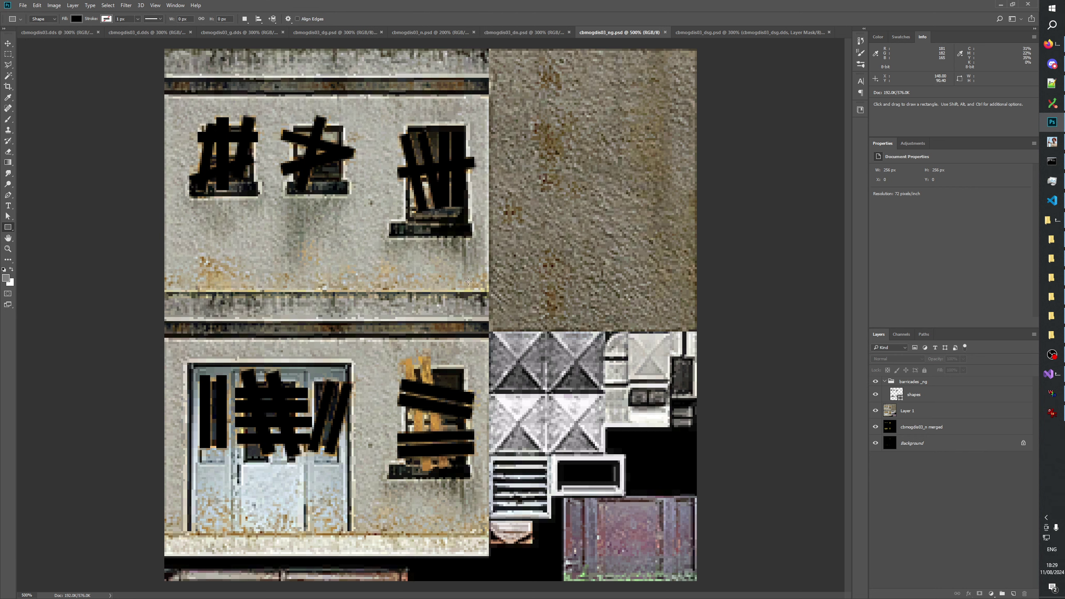
# Cover the ground-floor window's right-hand upright plank with a black rectangle about 6 × 55 px, rotated about -11.1° and scaled to about 98% height
pyautogui.click(944, 397)
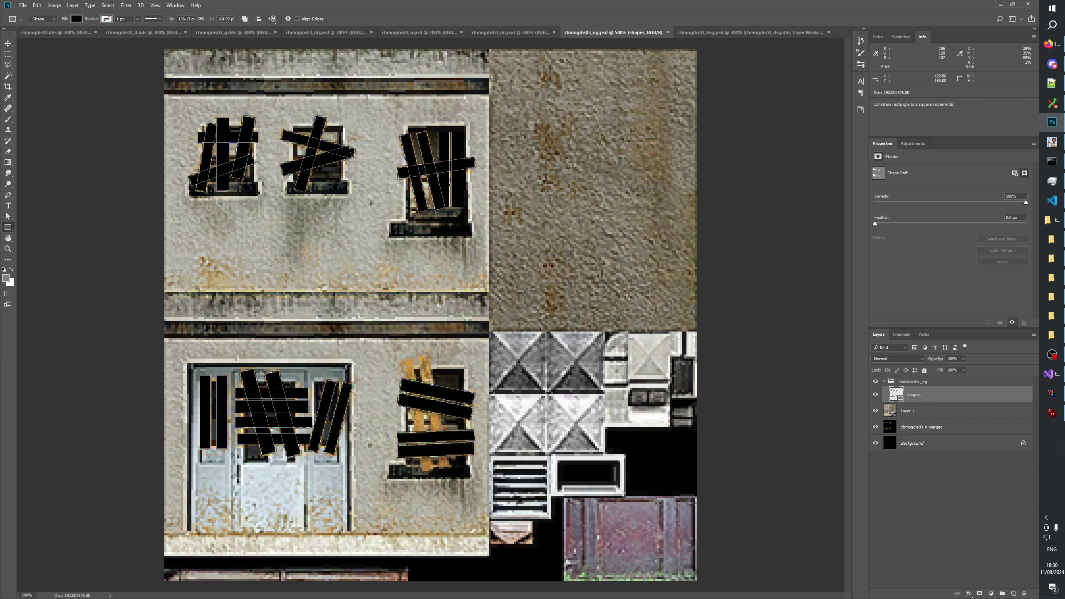
pyautogui.moveTo(418, 355); pyautogui.dragTo(431, 469)
pyautogui.hotkey('ctrl', 't')
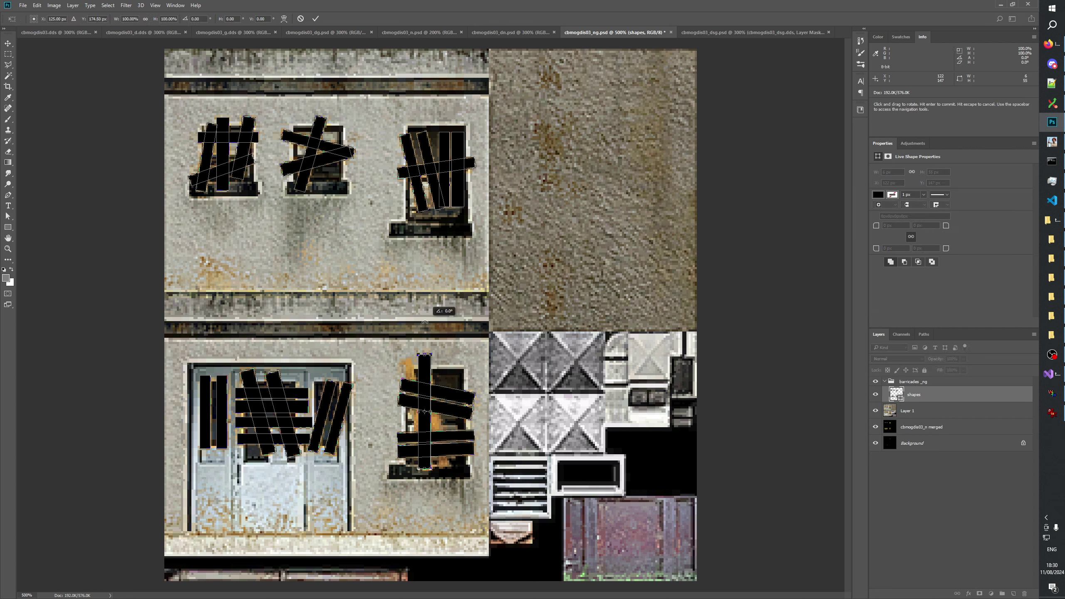
pyautogui.moveTo(425, 321); pyautogui.dragTo(402, 324)
pyautogui.moveTo(415, 369)
pyautogui.mouseDown()
pyautogui.moveTo(442, 349)
pyautogui.moveTo(426, 368)
pyautogui.mouseUp()
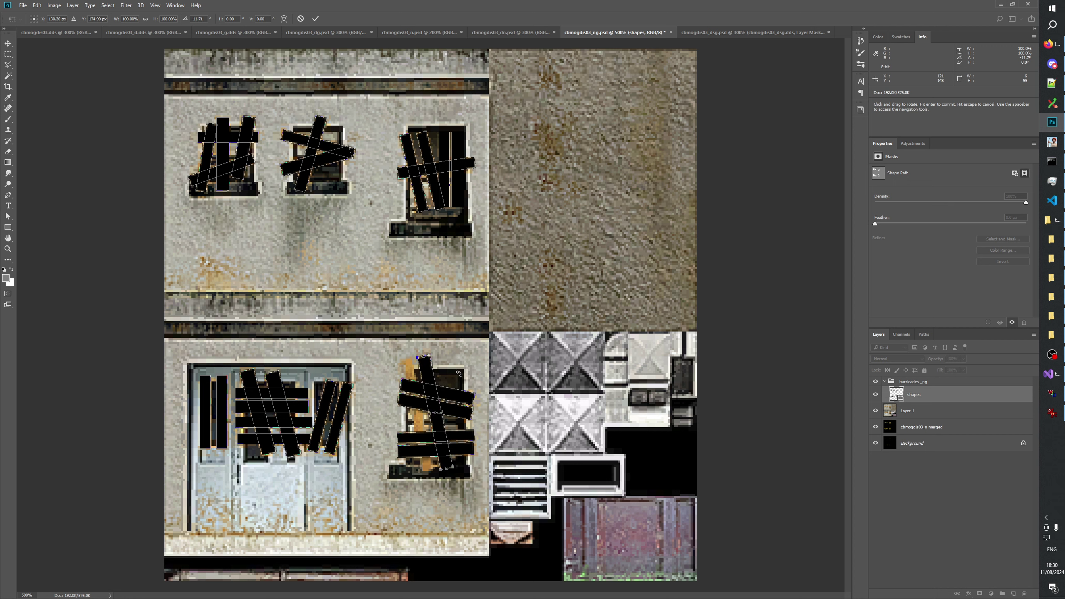
pyautogui.moveTo(447, 468); pyautogui.dragTo(448, 469)
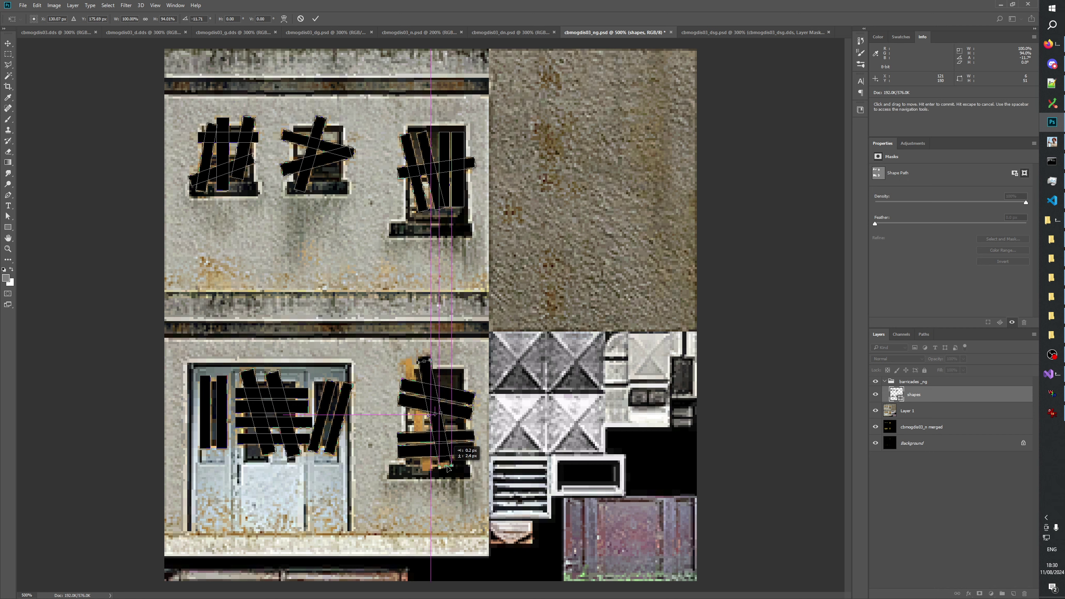
pyautogui.moveTo(445, 345); pyautogui.dragTo(424, 356)
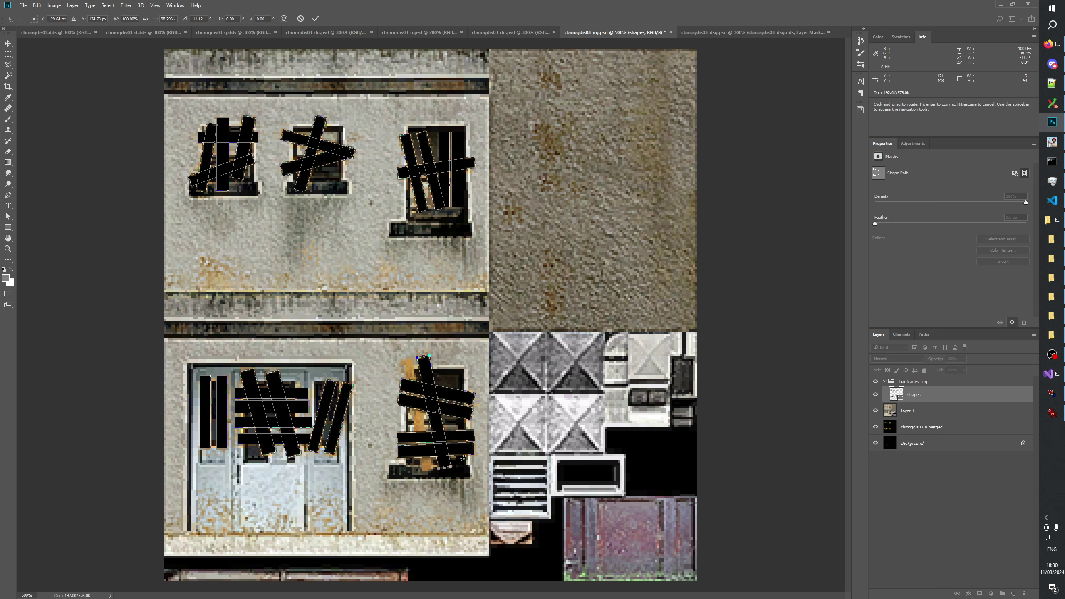
pyautogui.click(316, 19)
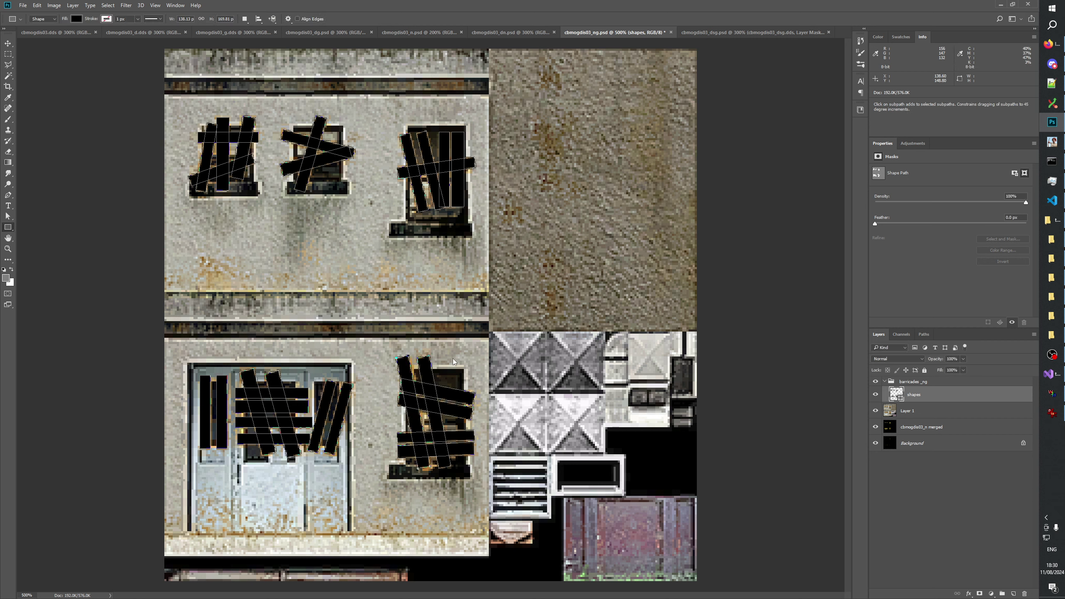
# Duplicate the tilted upright rectangle onto the neighbouring plank to its left on the ground-floor window, nudge it into place and hide the path outlines
pyautogui.hotkey('alt', 'shift', 'Left')
pyautogui.press('Up')
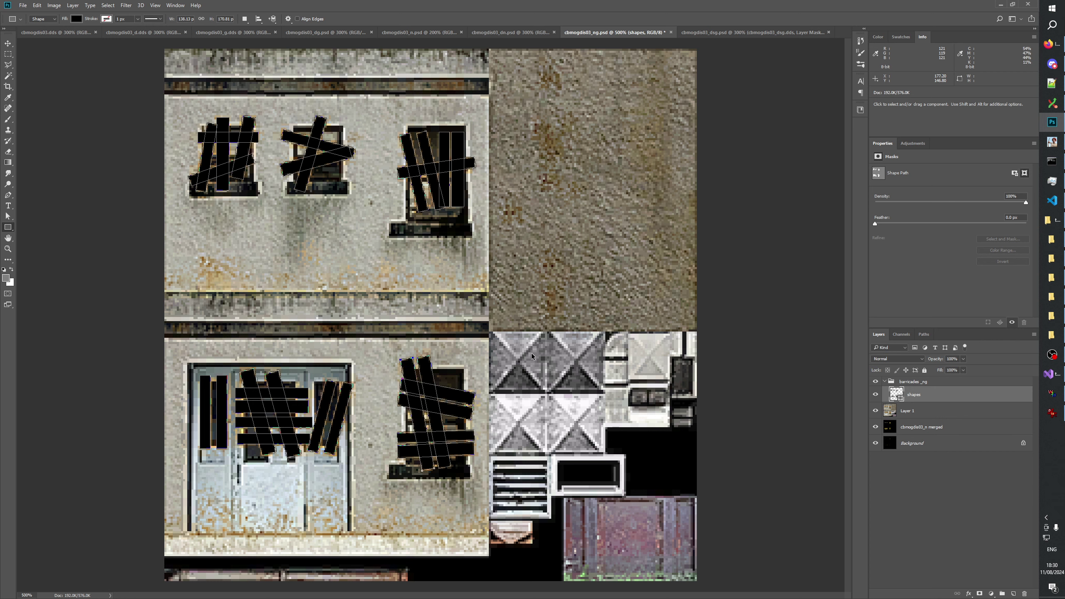
pyautogui.press('Return')
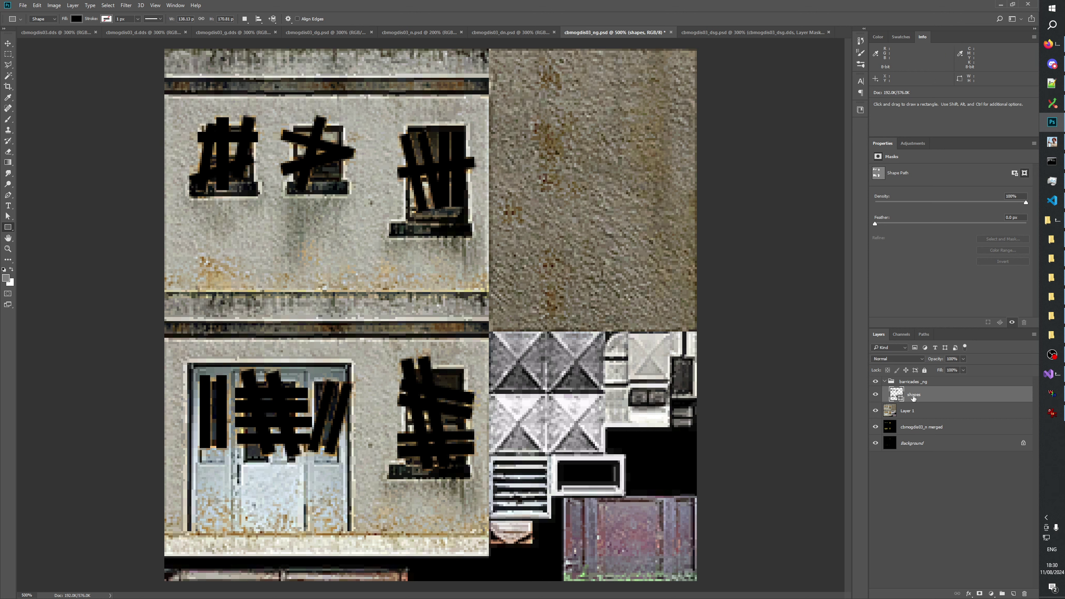
# Add a drop shadow with 0% spread and 1 px size to the shapes layer, and compare the preview with and without it
pyautogui.click(992, 593)
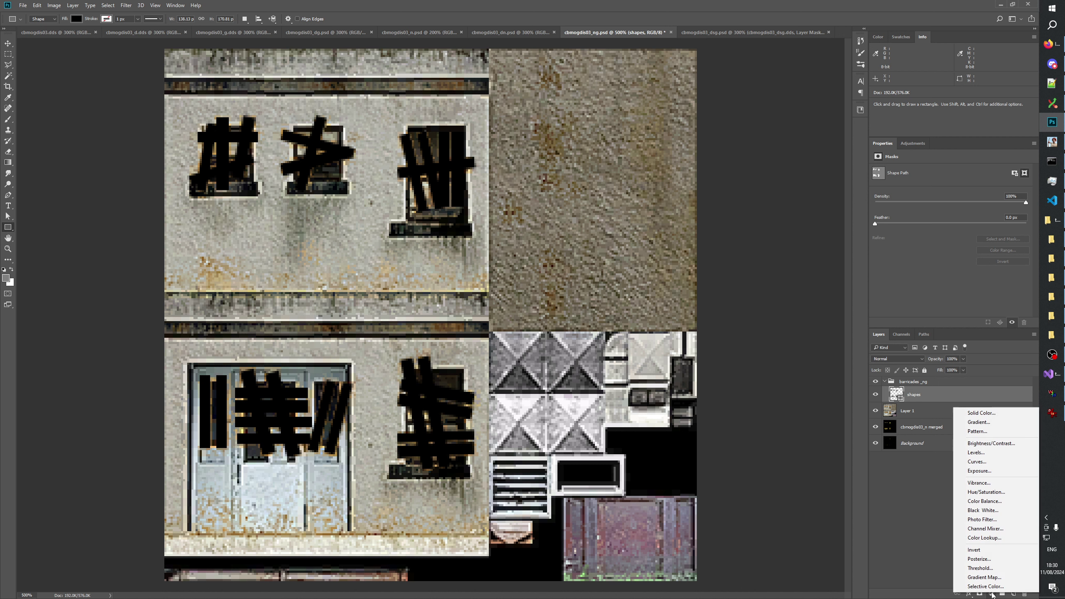
pyautogui.click(930, 392)
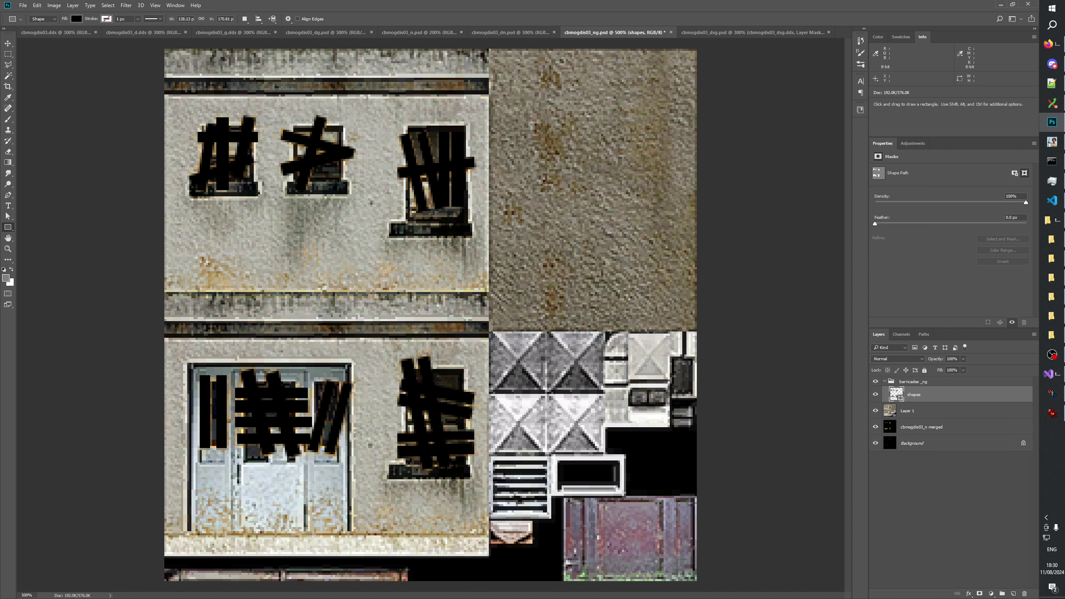
pyautogui.click(968, 593)
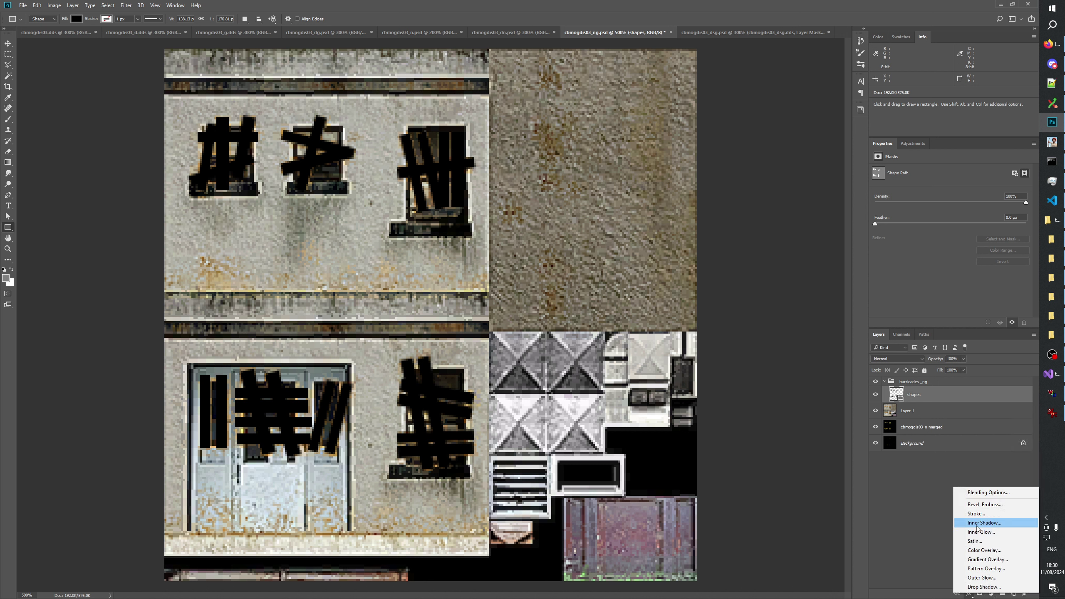
pyautogui.click(982, 587)
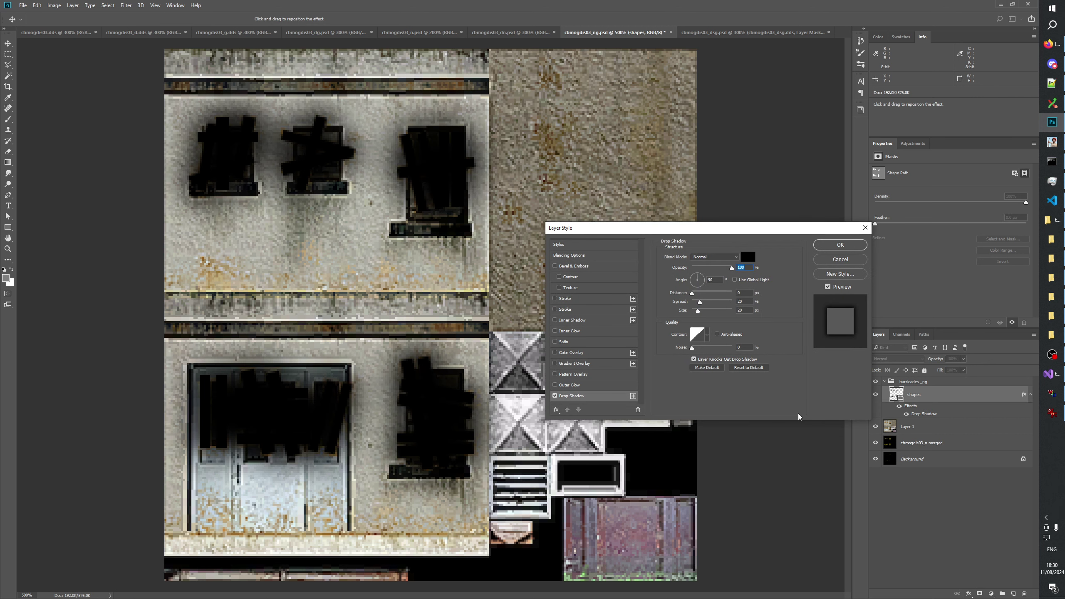
pyautogui.doubleClick(747, 310)
pyautogui.write('1')
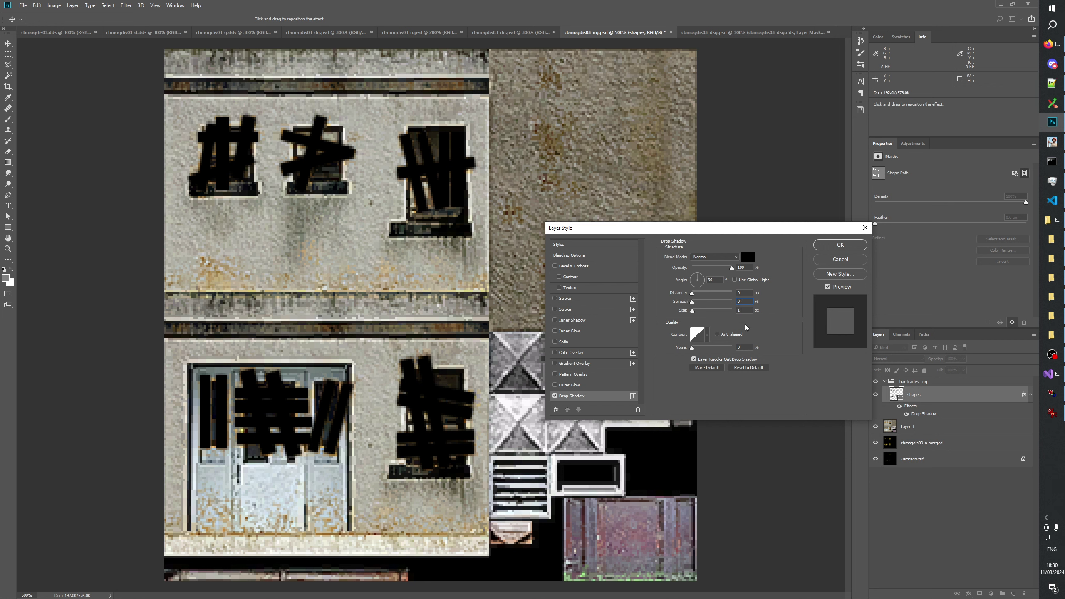
pyautogui.click(832, 290)
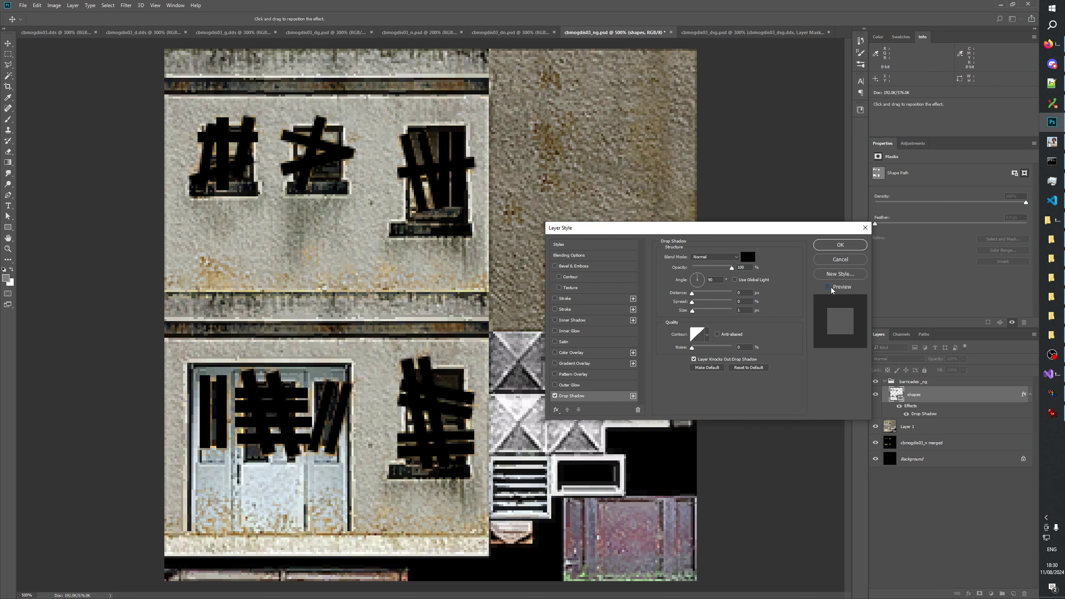
pyautogui.click(832, 289)
pyautogui.click(833, 289)
pyautogui.click(832, 290)
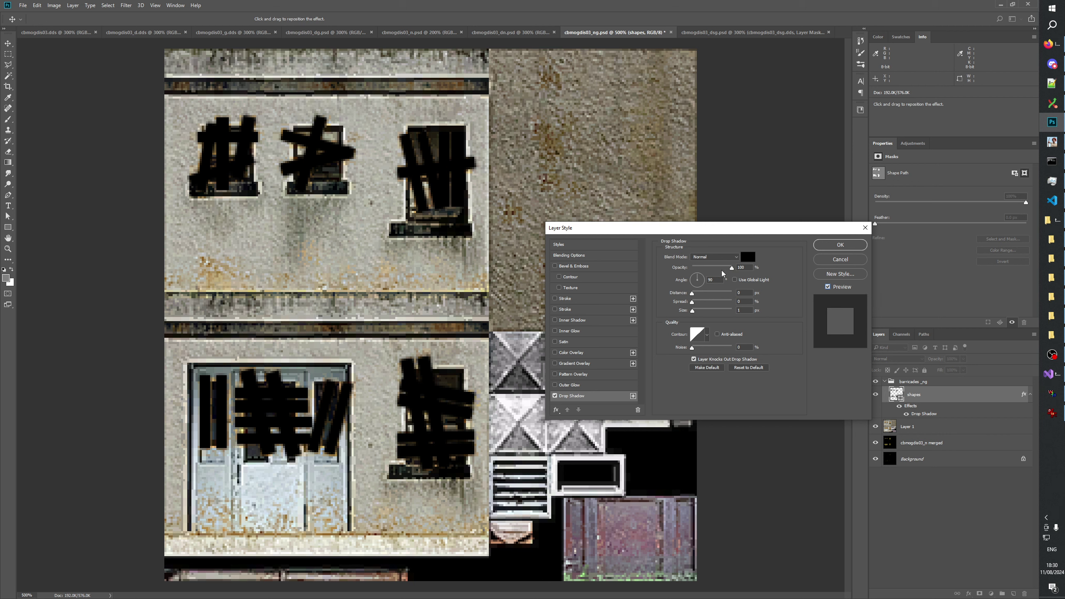
# Set the drop shadow's opacity to 75%, compare the preview again and apply the layer style
pyautogui.moveTo(732, 267); pyautogui.dragTo(722, 273)
pyautogui.moveTo(723, 273); pyautogui.dragTo(726, 276)
pyautogui.write('75')
pyautogui.click(829, 288)
pyautogui.click(829, 287)
pyautogui.click(840, 260)
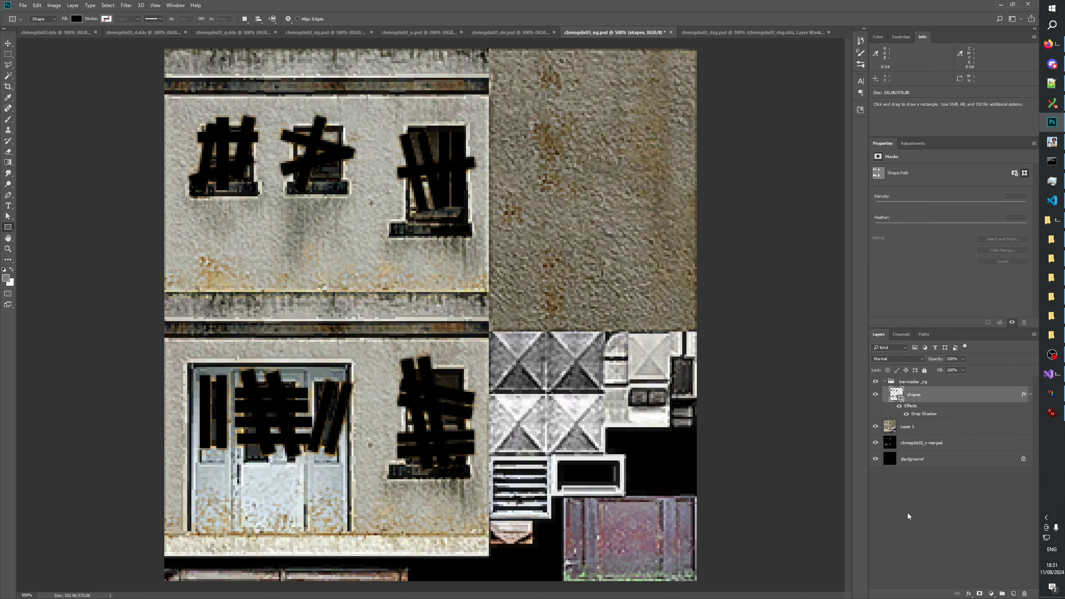
# Compare the facade with the barricade shapes shown and hidden to check how well they cover the planks
pyautogui.click(875, 395)
pyautogui.click(876, 394)
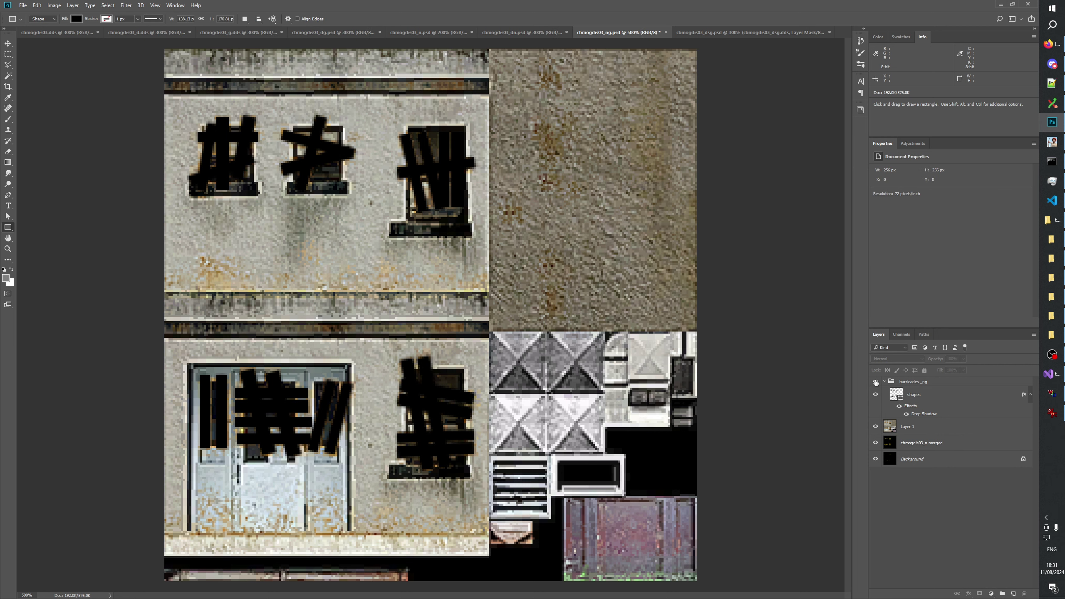
pyautogui.click(875, 382)
pyautogui.click(876, 382)
pyautogui.click(875, 382)
pyautogui.click(876, 382)
pyautogui.click(876, 382)
pyautogui.click(875, 382)
# Compare the night lights with the daytime facade on Layer 1 by alternately hiding and showing that layer
pyautogui.click(876, 427)
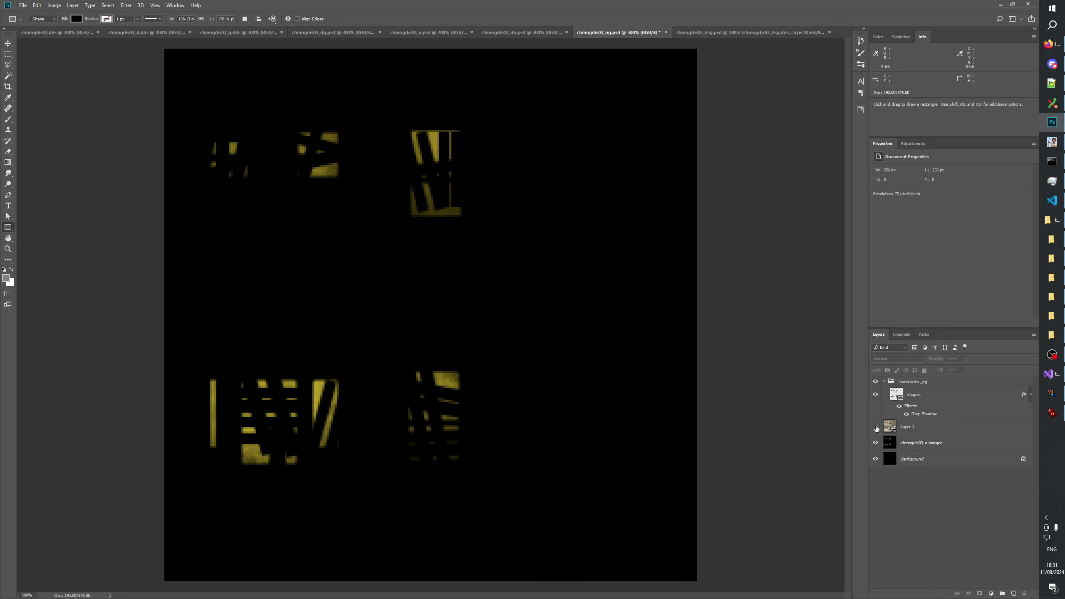
pyautogui.click(876, 427)
pyautogui.click(876, 427)
pyautogui.click(876, 428)
pyautogui.click(876, 427)
pyautogui.click(876, 428)
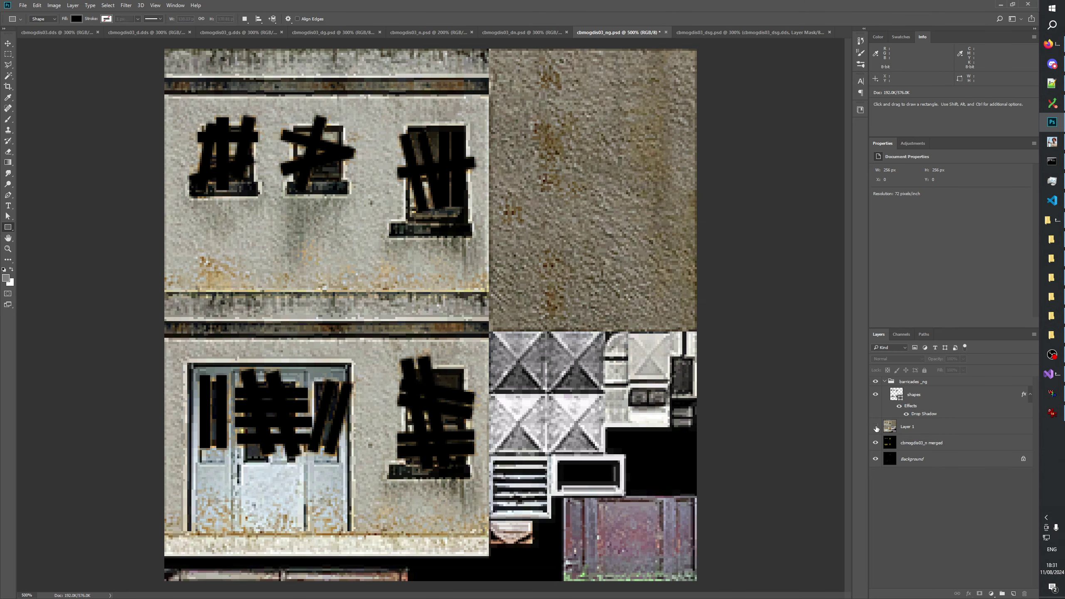
pyautogui.click(876, 428)
pyautogui.click(876, 428)
# Widen the leftmost upright rectangle on the door slightly towards its right-hand neighbour, and deselect the shapes layer
pyautogui.click(915, 396)
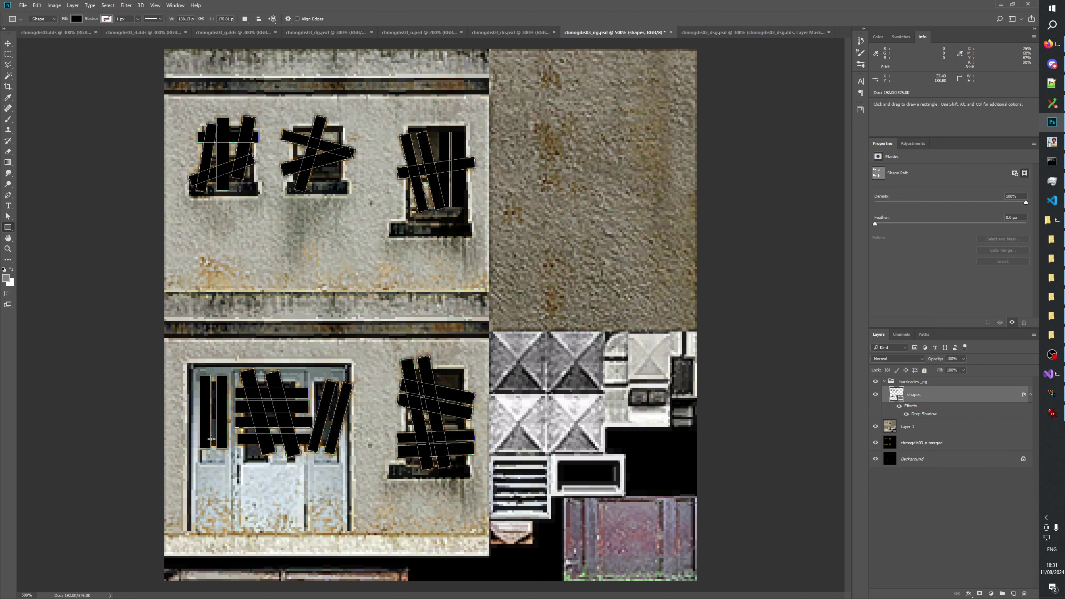
pyautogui.hotkey('ctrl', 't')
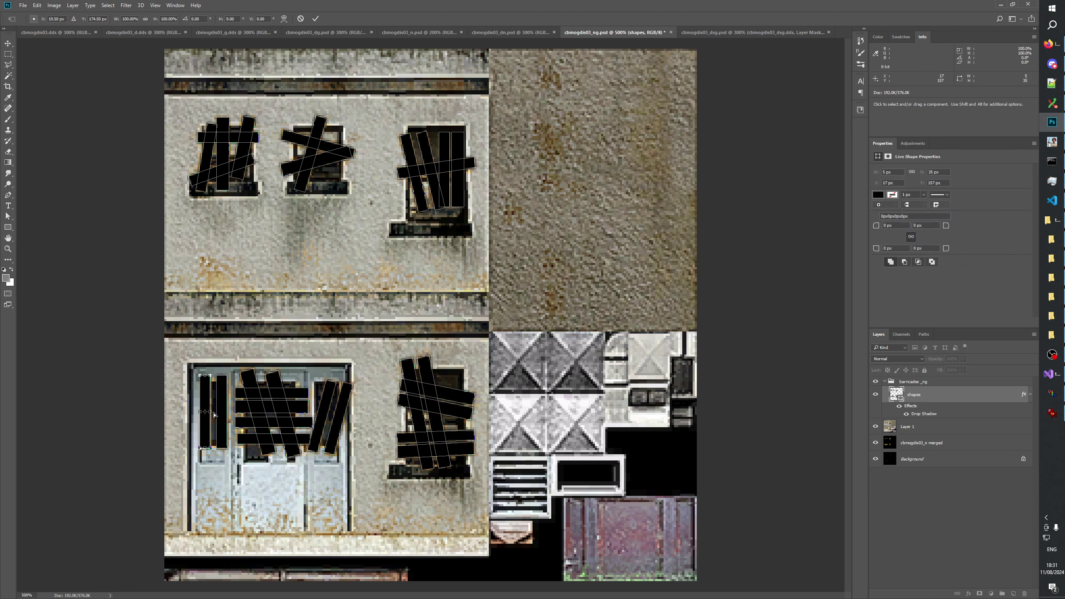
pyautogui.moveTo(213, 409); pyautogui.dragTo(215, 410)
pyautogui.click(315, 19)
pyautogui.press('Return')
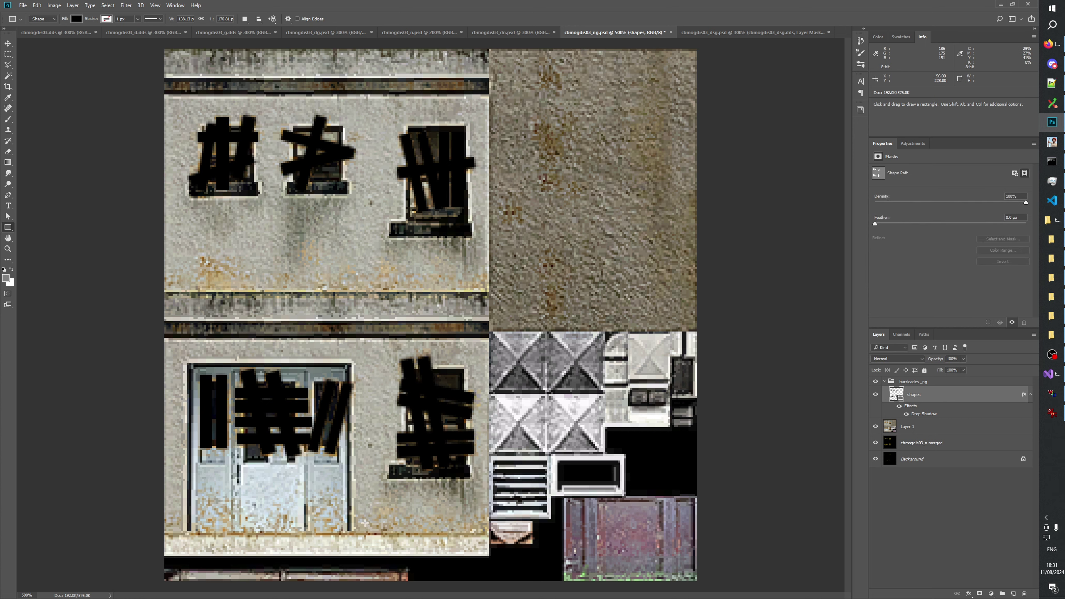
pyautogui.click(935, 525)
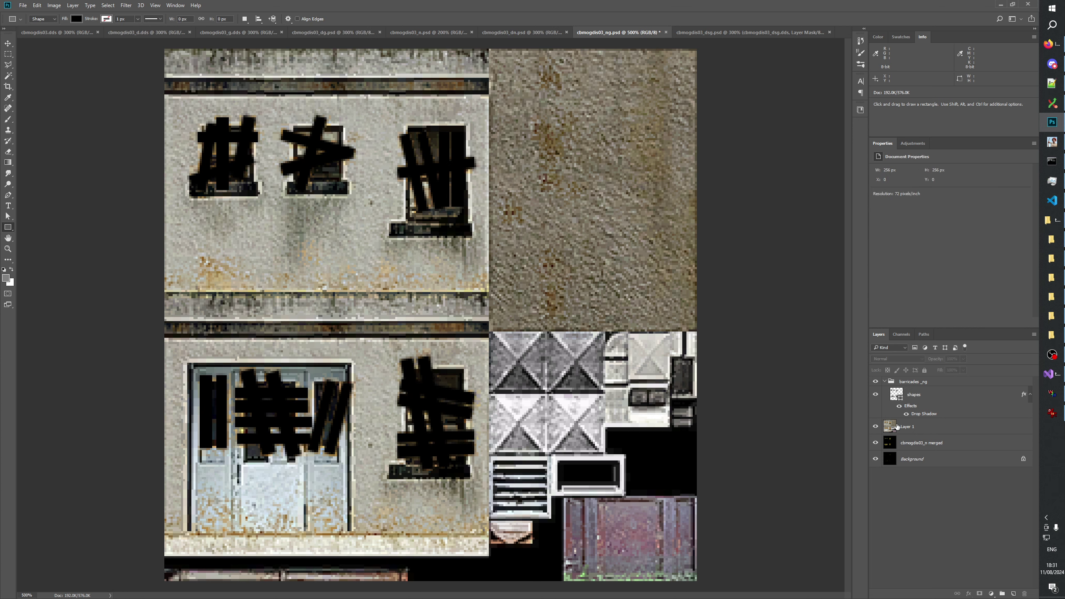
# Hide the daytime facade on Layer 1 and check the remaining window lights at 100% and 300% zoom
pyautogui.click(876, 427)
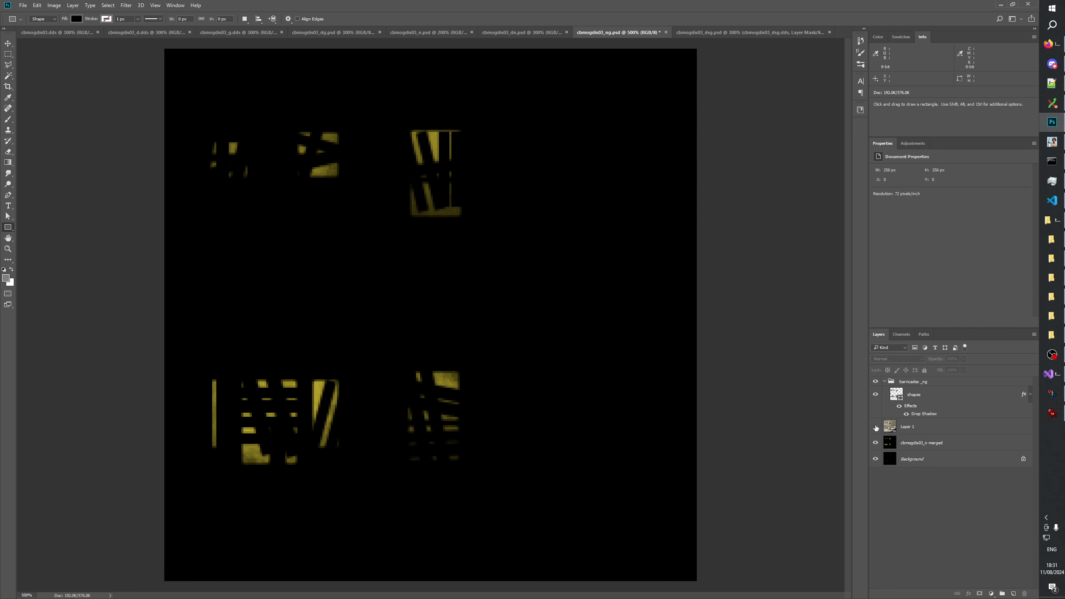
pyautogui.click(876, 427)
pyautogui.click(876, 427)
pyautogui.click(7, 249)
pyautogui.rightClick(444, 279)
pyautogui.click(483, 296)
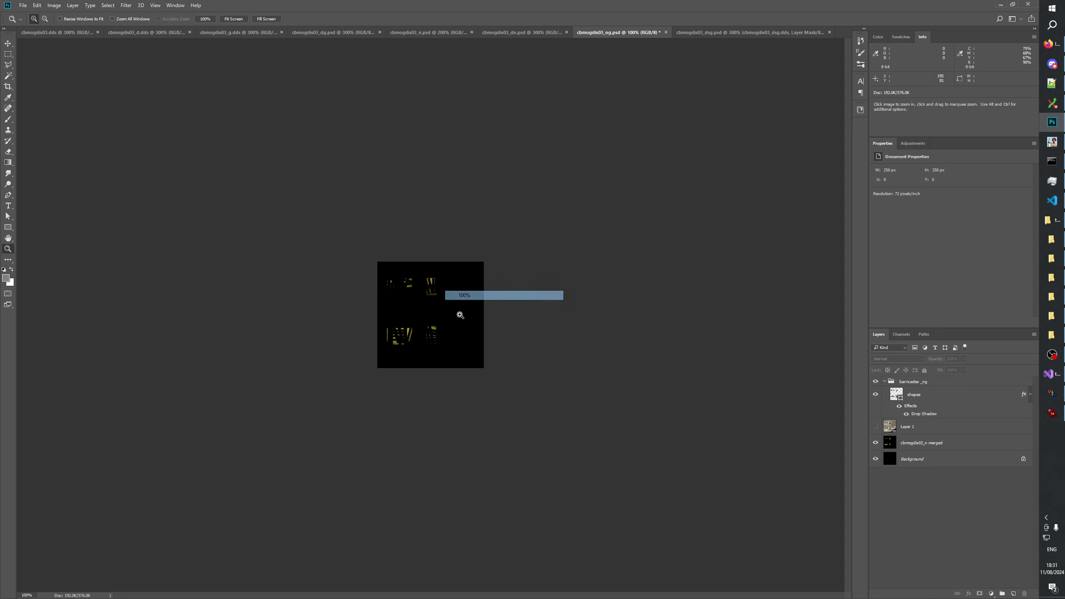
pyautogui.click(425, 347)
pyautogui.hotkey('ctrl', '+')
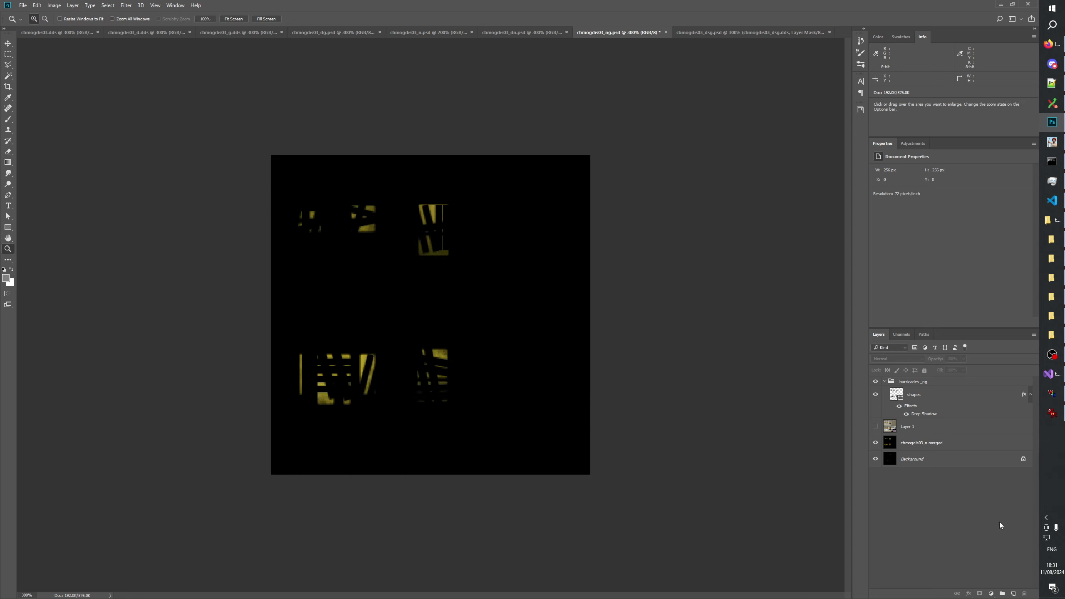
# Collapse the barricade group, compare the new window lights with the original Background layer, and view the result at 100% zoom
pyautogui.click(886, 382)
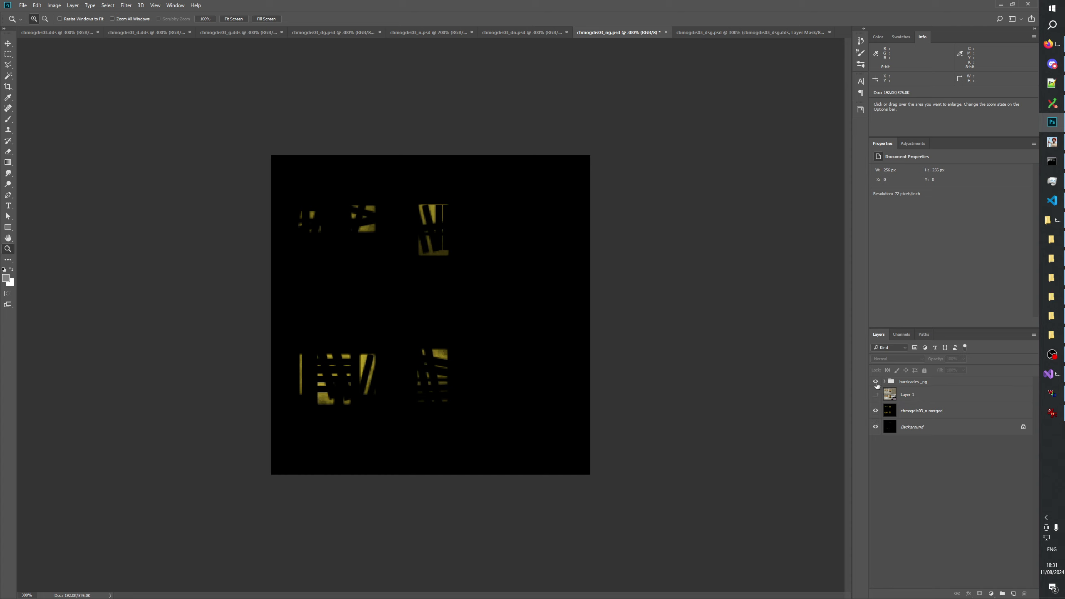
pyautogui.moveTo(877, 394); pyautogui.dragTo(877, 415)
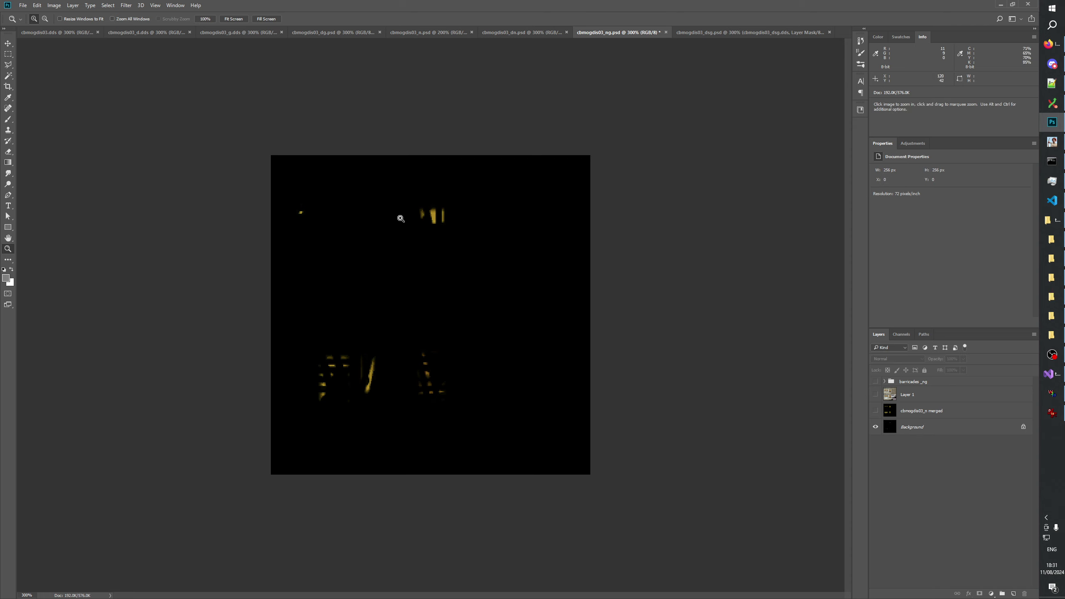
pyautogui.click(876, 394)
pyautogui.click(876, 382)
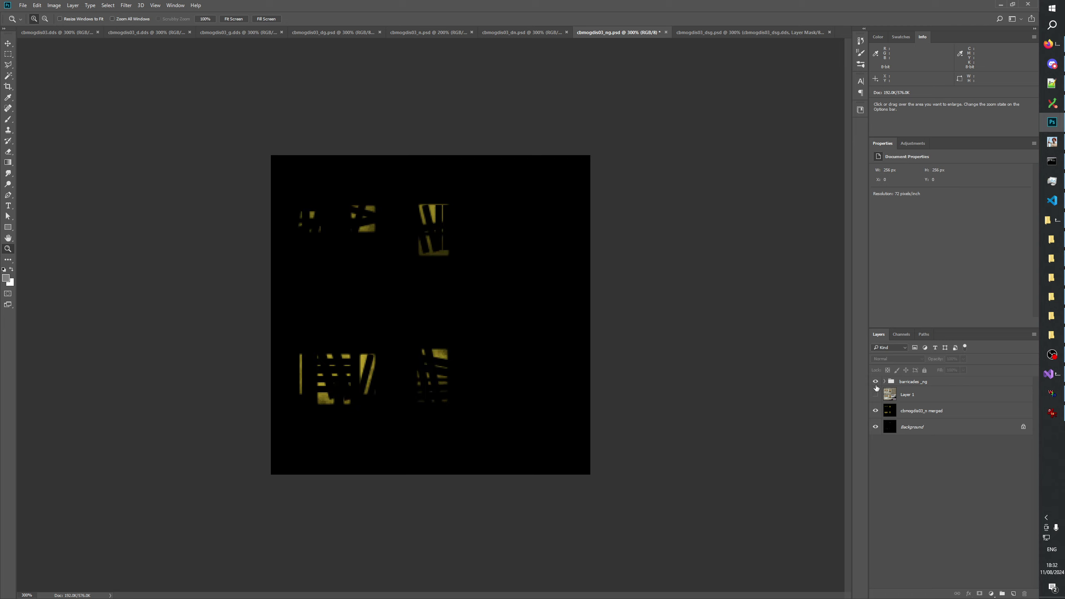
pyautogui.rightClick(368, 303)
pyautogui.click(381, 323)
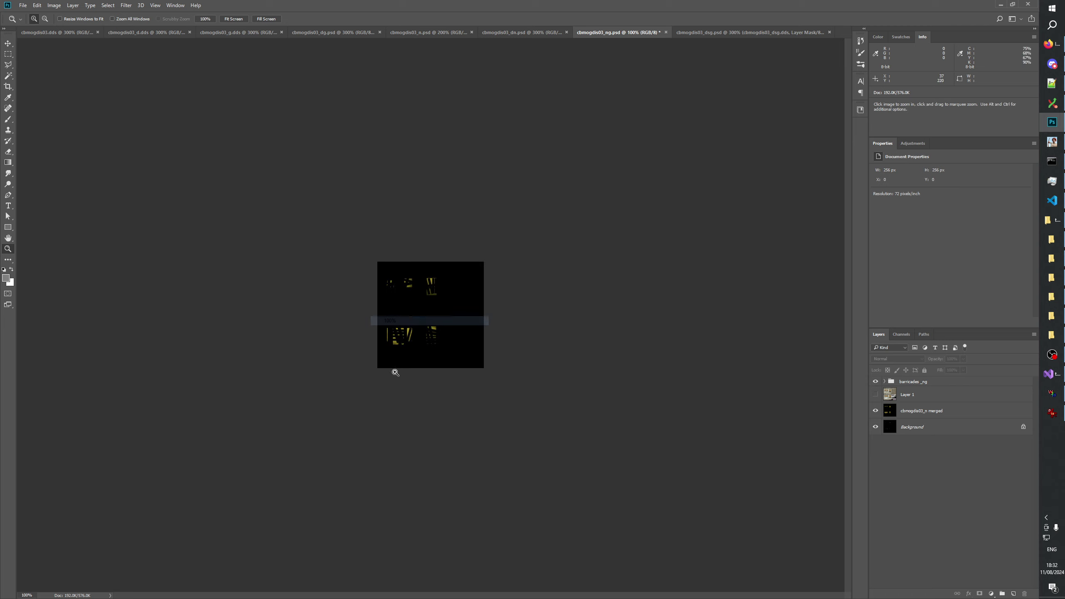
# Delete Layer 1 and the Background layer from the garrisoned night texture, and save the PSD
pyautogui.click(579, 368)
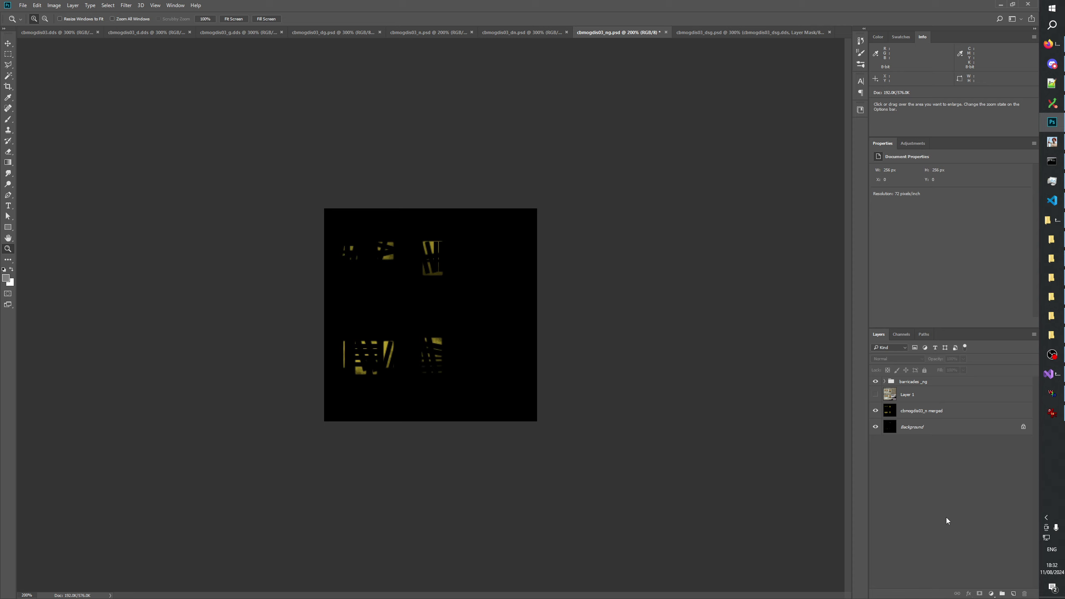
pyautogui.click(913, 397)
pyautogui.press('Delete')
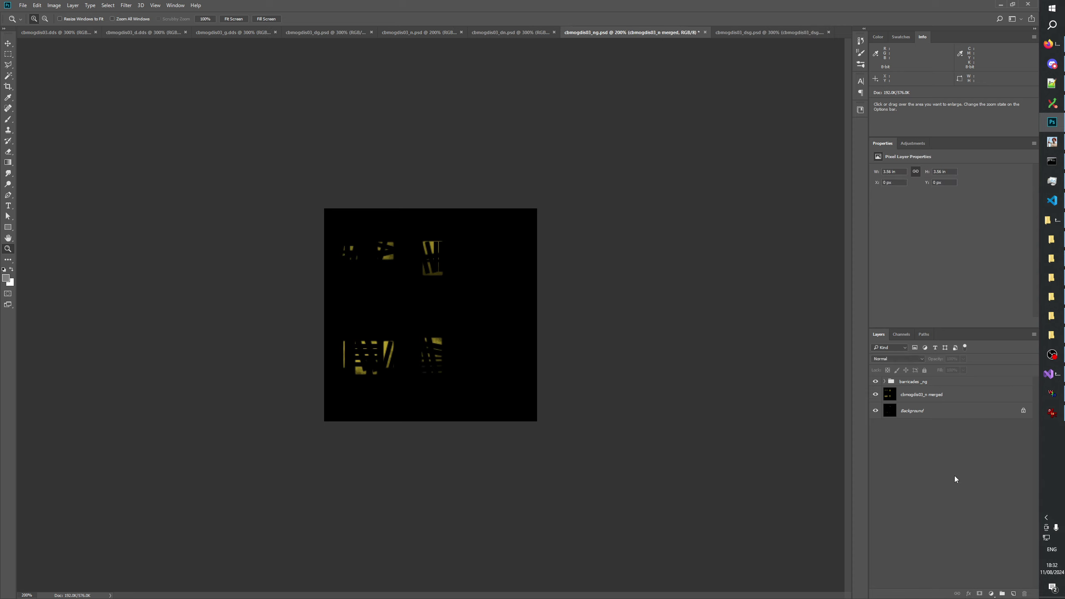
pyautogui.click(920, 412)
pyautogui.click(1025, 594)
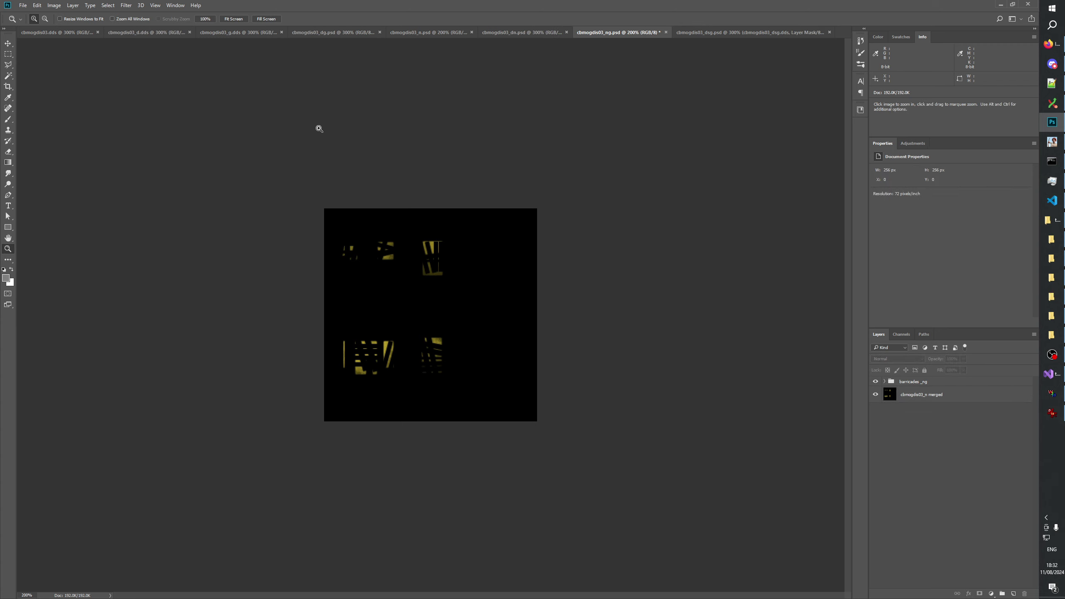
pyautogui.hotkey('ctrl', 's')
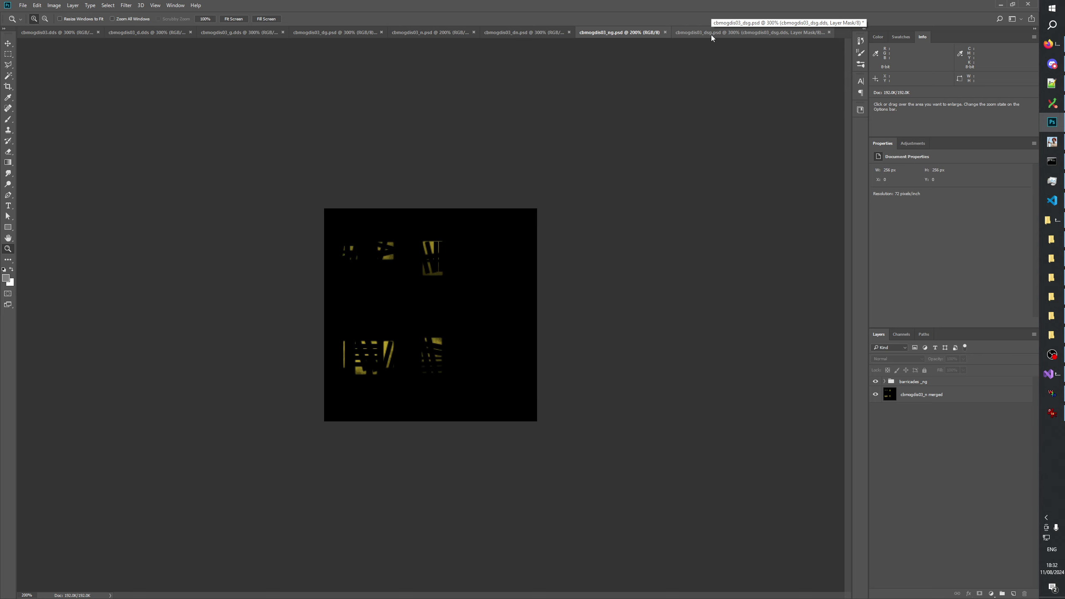
# Switch to File Explorer and duplicate cbmogdis03_dn.psd within the GenerateMip textures folder
pyautogui.click(1053, 334)
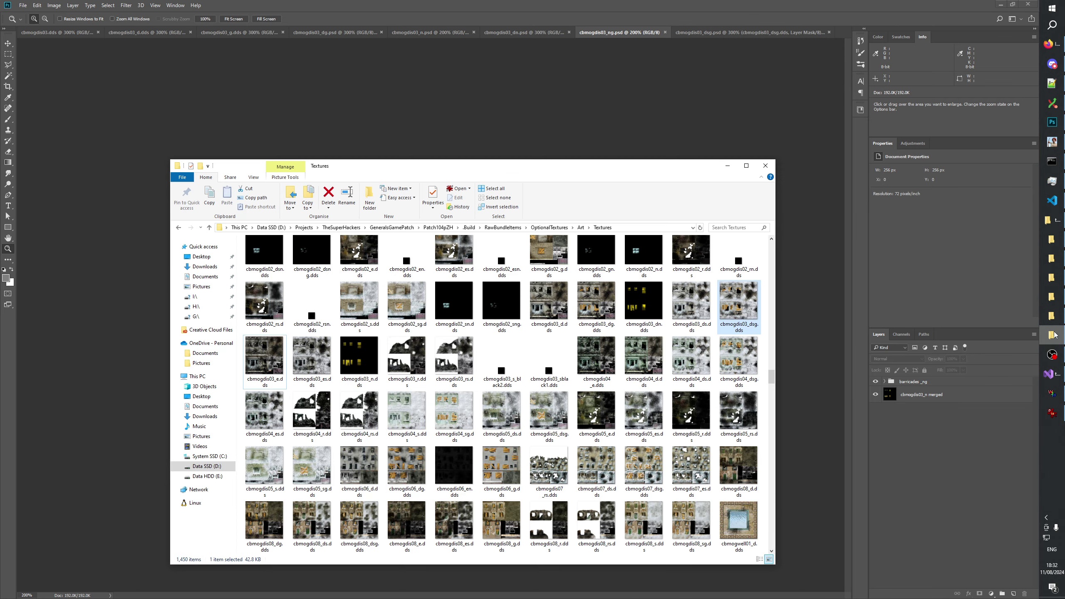
pyautogui.click(1054, 317)
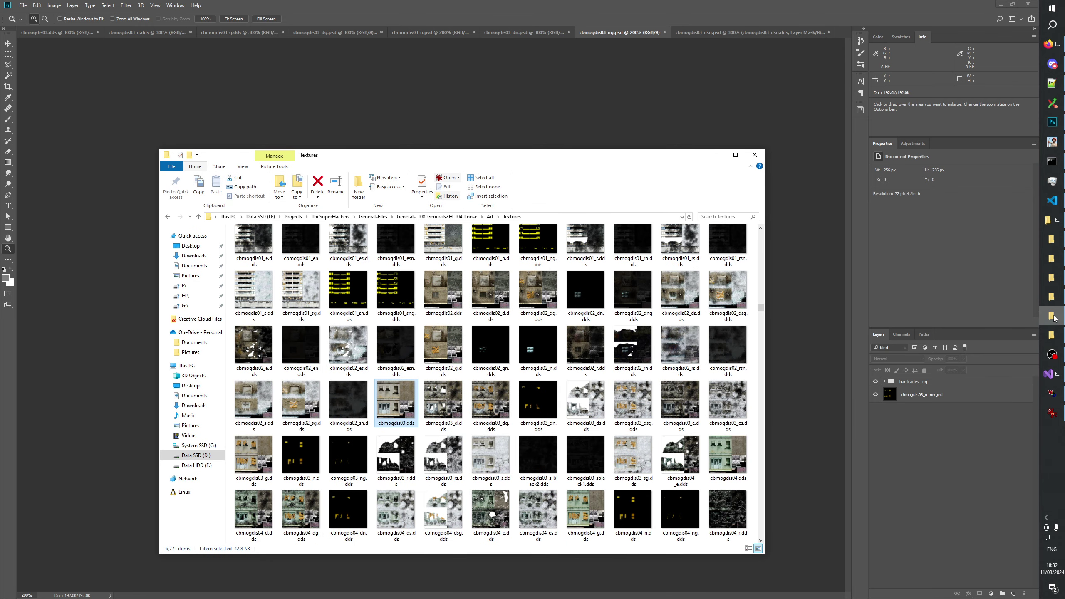
pyautogui.click(1053, 318)
pyautogui.click(1053, 258)
pyautogui.click(1053, 240)
pyautogui.click(1053, 258)
pyautogui.click(247, 298)
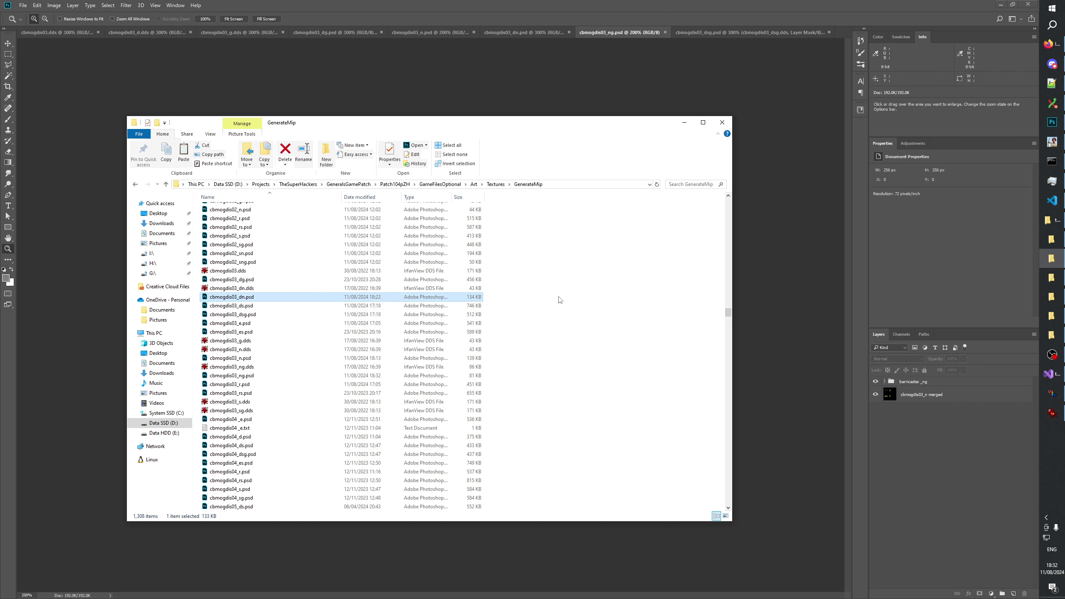
pyautogui.hotkey('ctrl', 'c')
pyautogui.hotkey('ctrl', 'v')
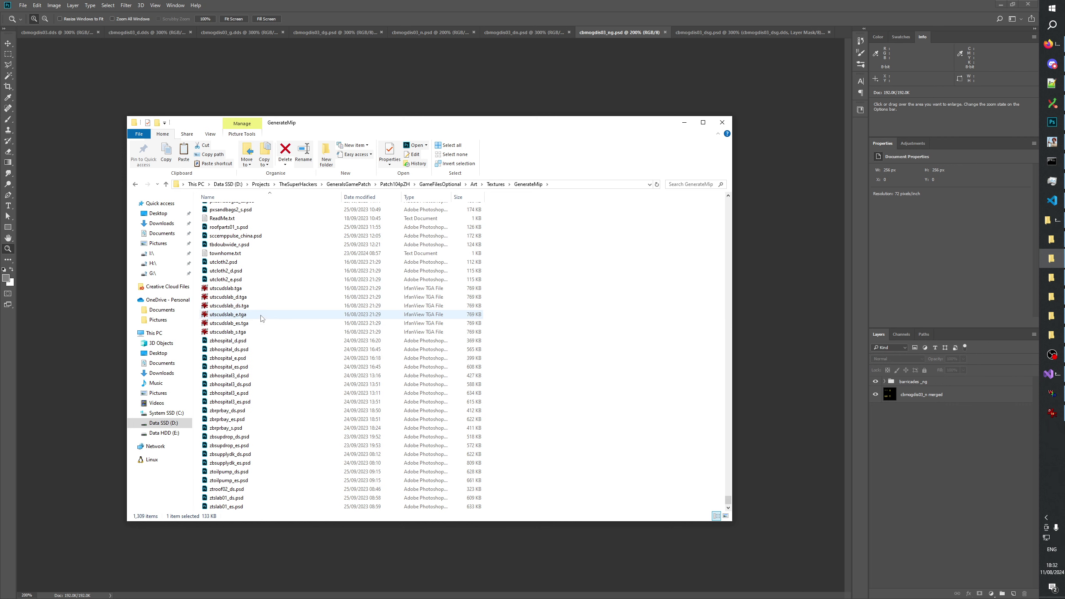
# Rename the duplicated texture file as cbmogdis03_dng.psd
pyautogui.click(247, 215)
pyautogui.click(246, 215)
pyautogui.write('g')
pyautogui.press('Delete')
pyautogui.press('Delete')
pyautogui.press('Delete')
pyautogui.press('Delete')
pyautogui.press('Delete')
pyautogui.press('Delete')
pyautogui.press('Delete')
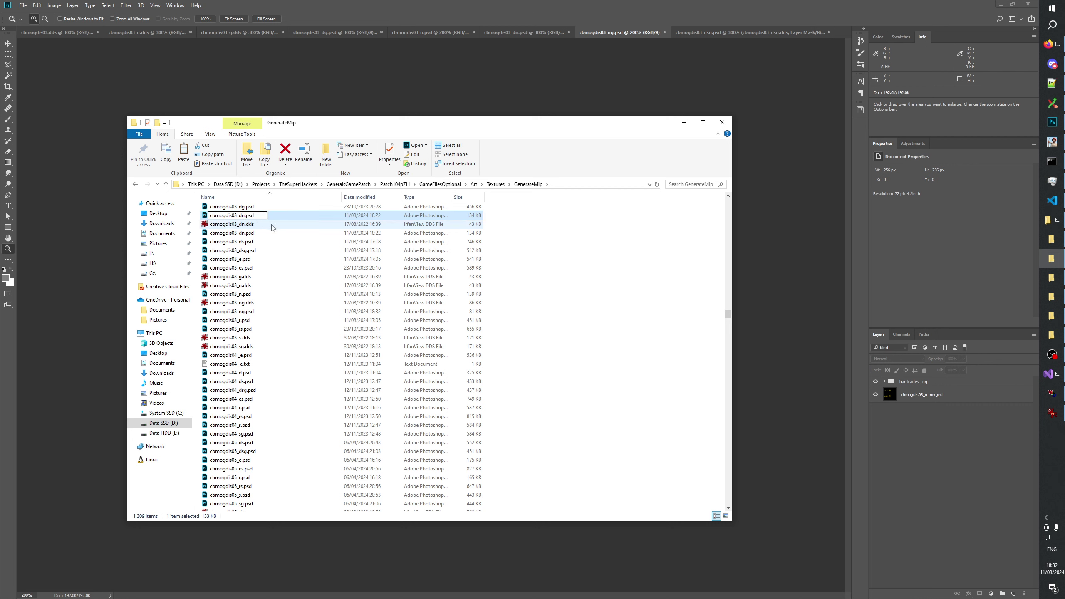
pyautogui.press('Return')
# Open cbmogdis03_dng.psd in Photoshop, place its document directly after cbmogdis03_ng.psd, and inspect the contents of the damage _dn group
pyautogui.moveTo(245, 234); pyautogui.dragTo(844, 36)
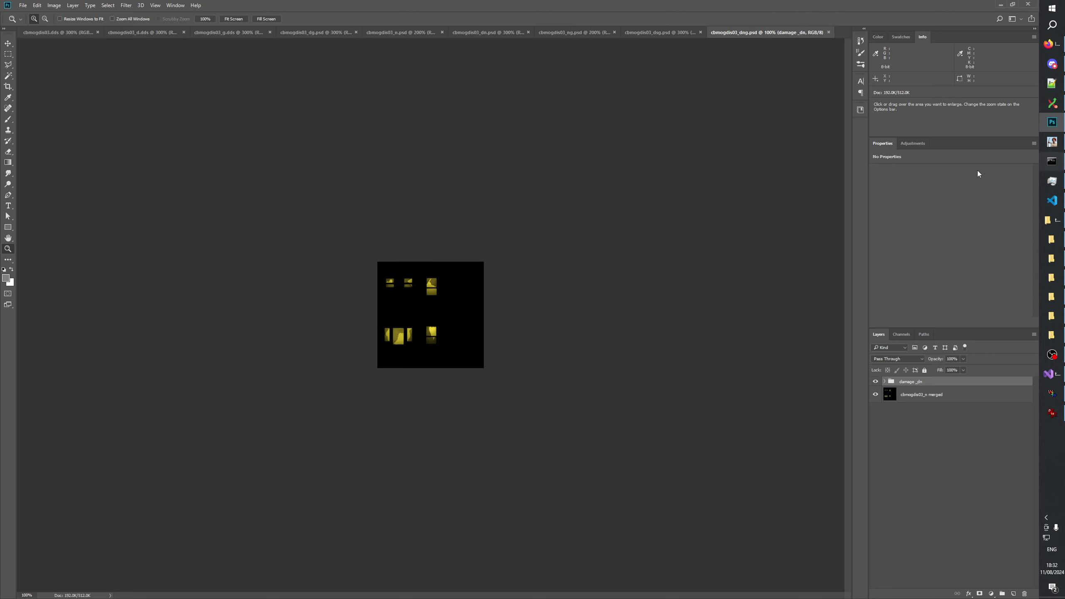
pyautogui.moveTo(745, 34); pyautogui.dragTo(645, 35)
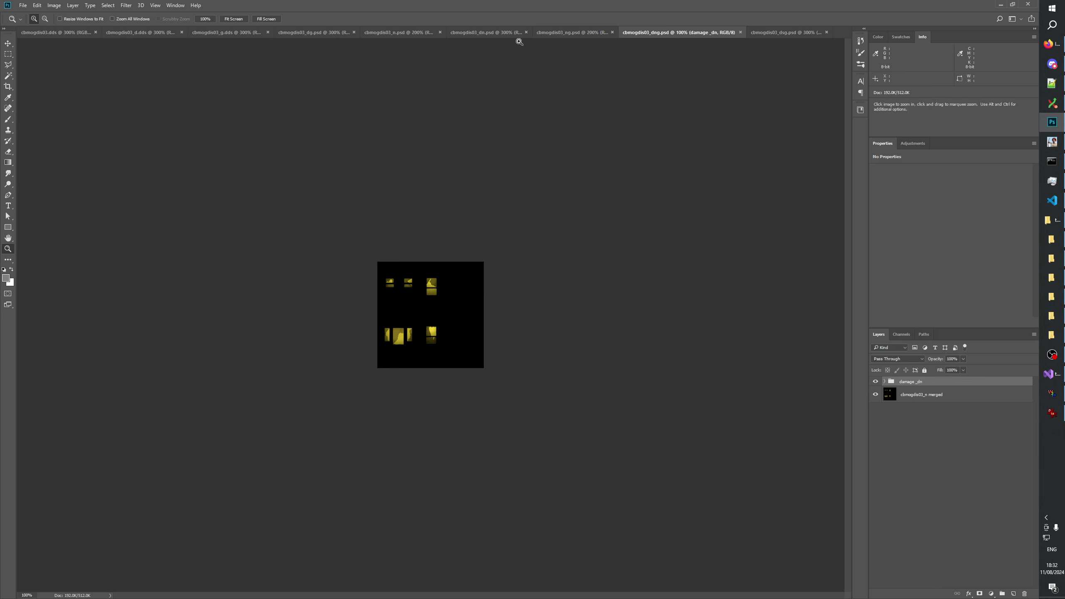
pyautogui.click(575, 33)
pyautogui.rightClick(919, 384)
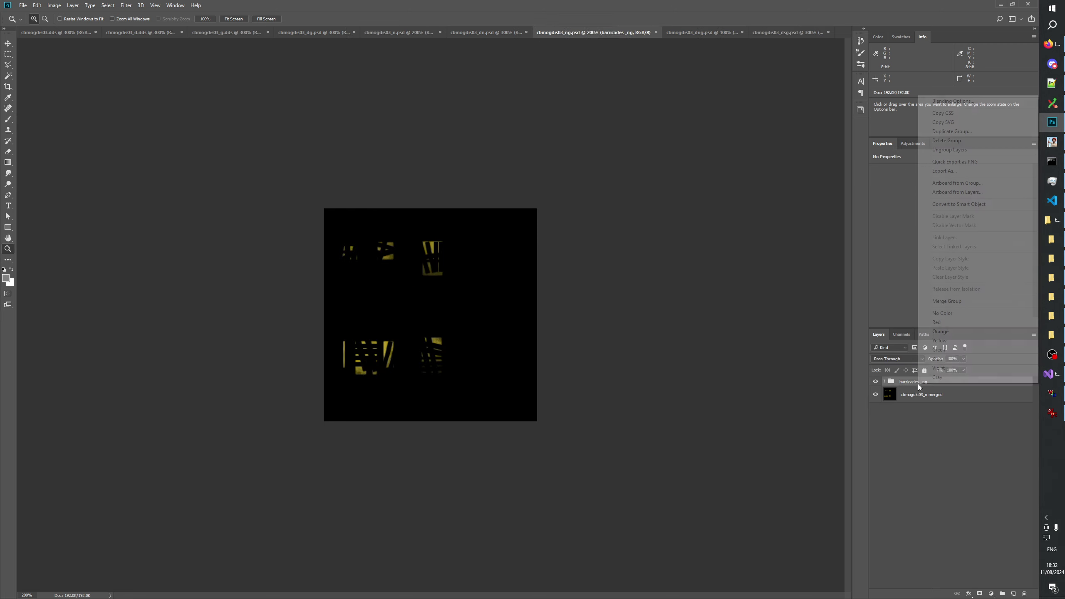
pyautogui.click(679, 35)
pyautogui.click(684, 32)
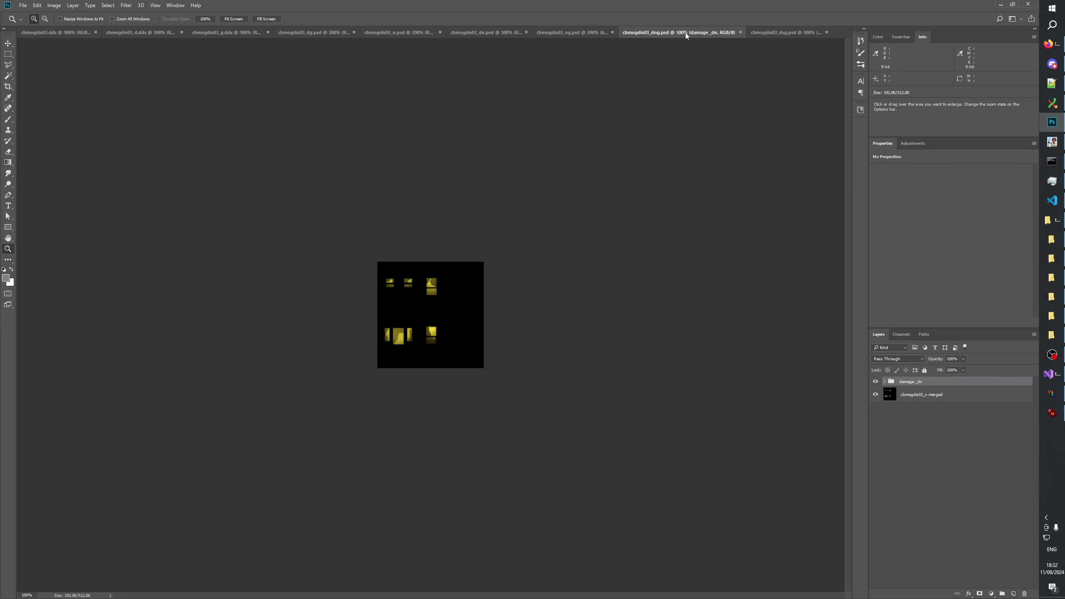
pyautogui.click(887, 382)
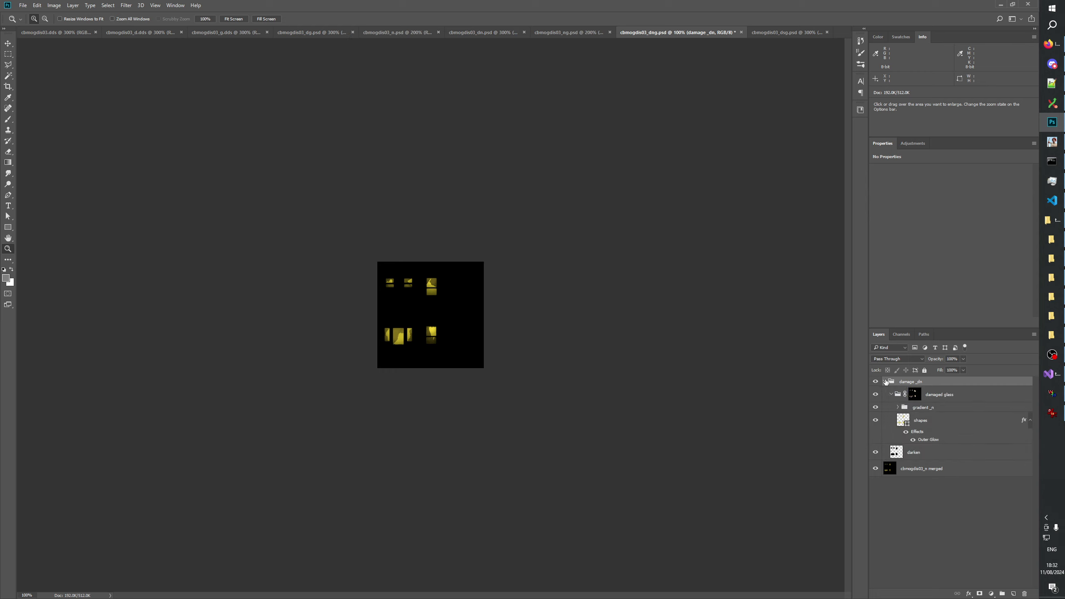
pyautogui.click(887, 382)
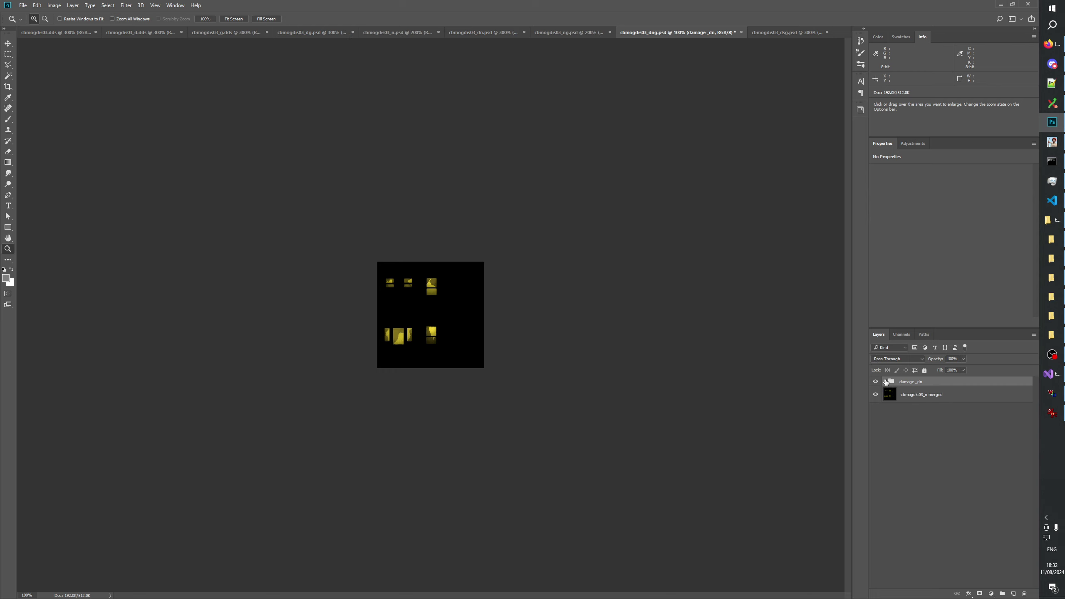
# Select the whole canvas of cbmogdis03_dn.psd and copy its merged image
pyautogui.click(486, 33)
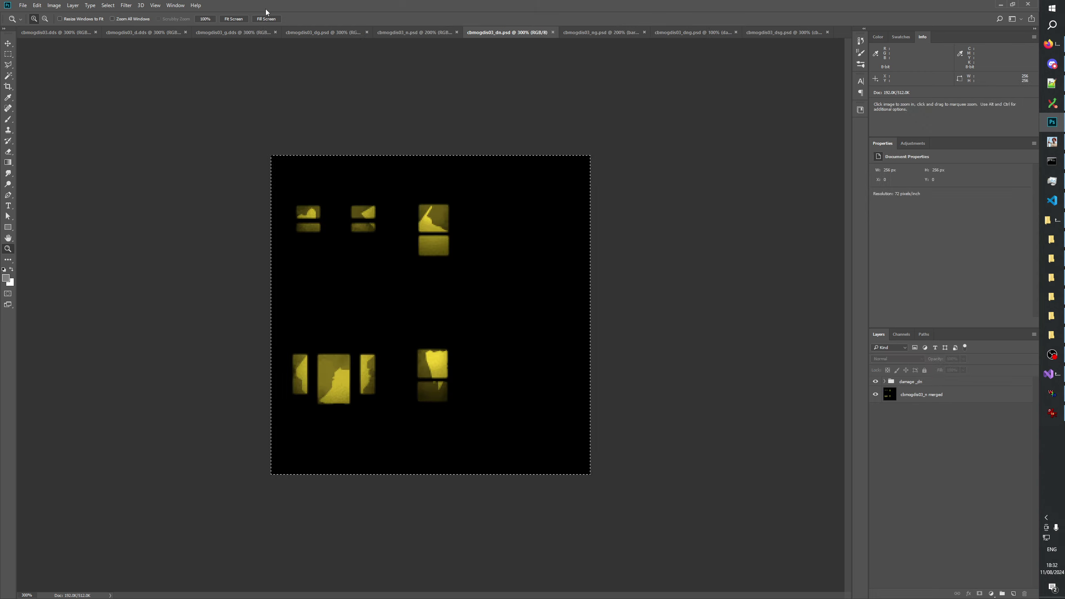
pyautogui.click(38, 6)
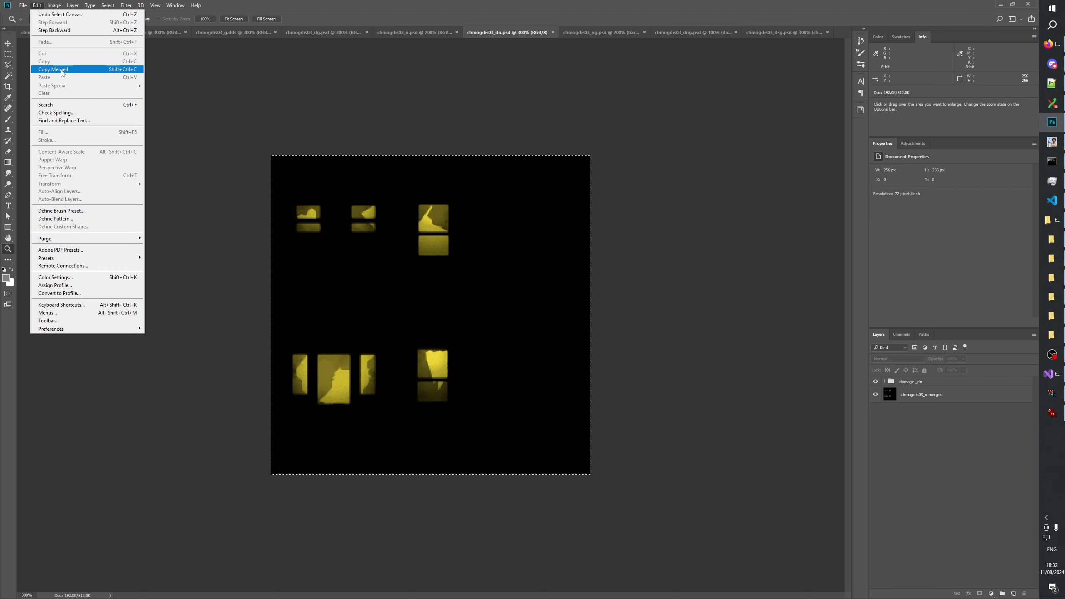
pyautogui.moveTo(57, 4)
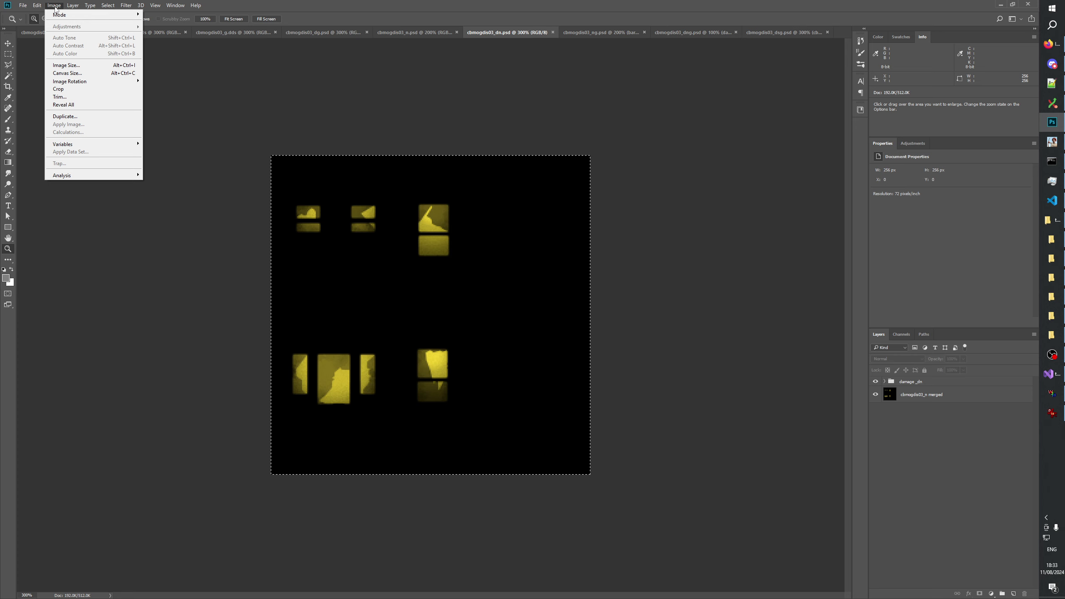
pyautogui.click(73, 5)
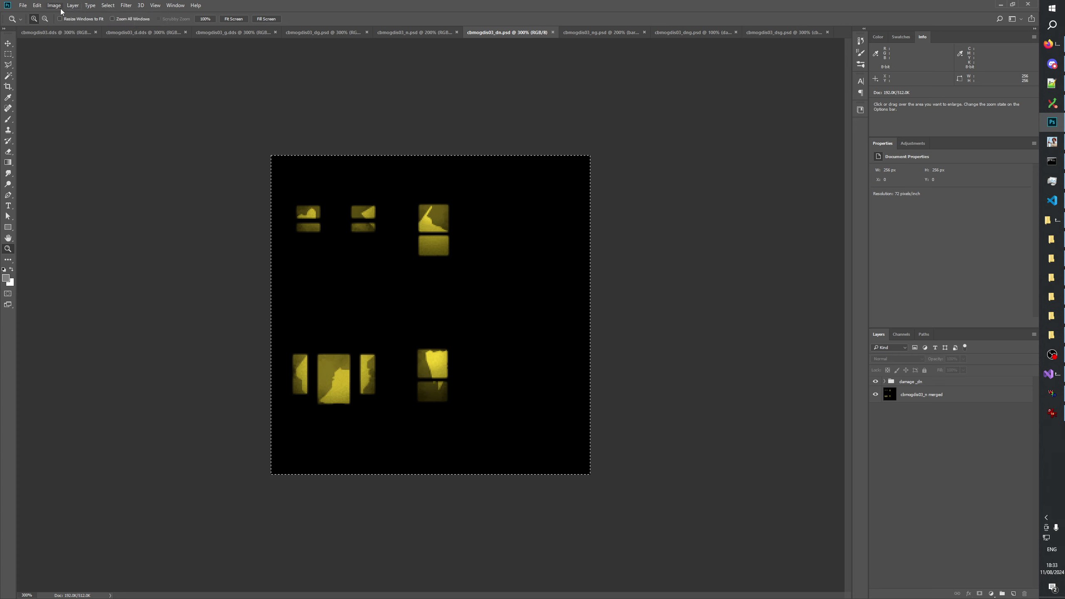
pyautogui.click(37, 5)
pyautogui.click(59, 69)
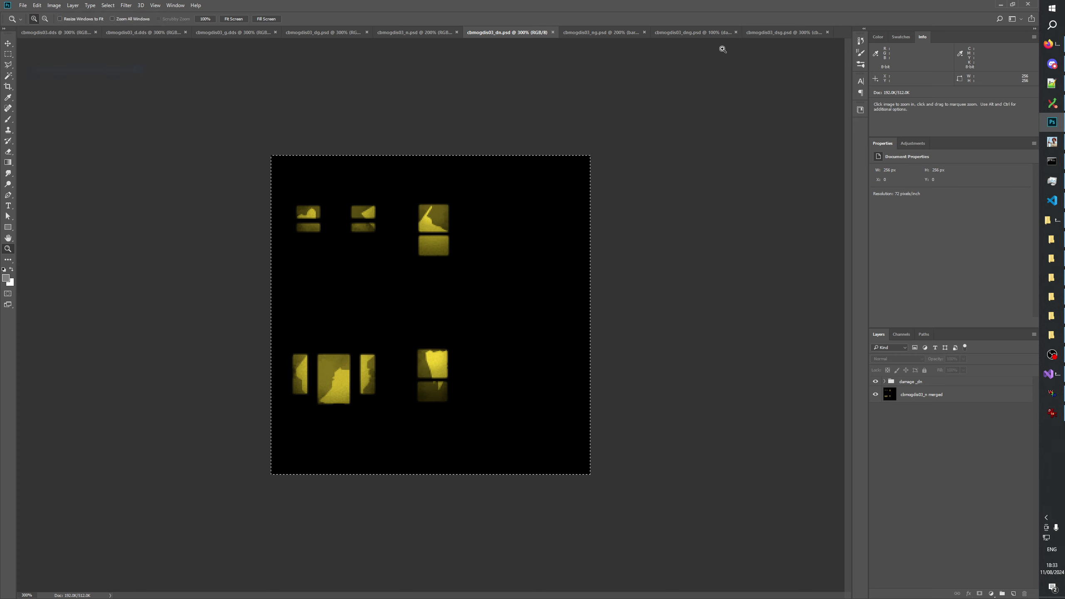
# Paste the merged image into cbmogdis03_dng.psd and name the new layer cbmogdis03_dn merged
pyautogui.click(689, 34)
pyautogui.hotkey('ctrl', 'v')
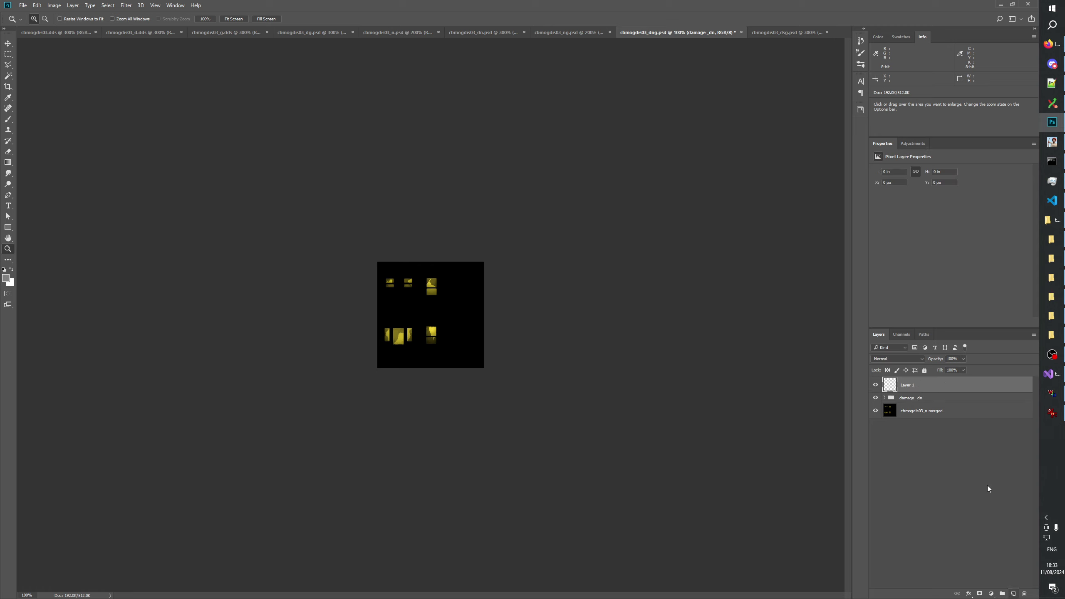
pyautogui.doubleClick(918, 388)
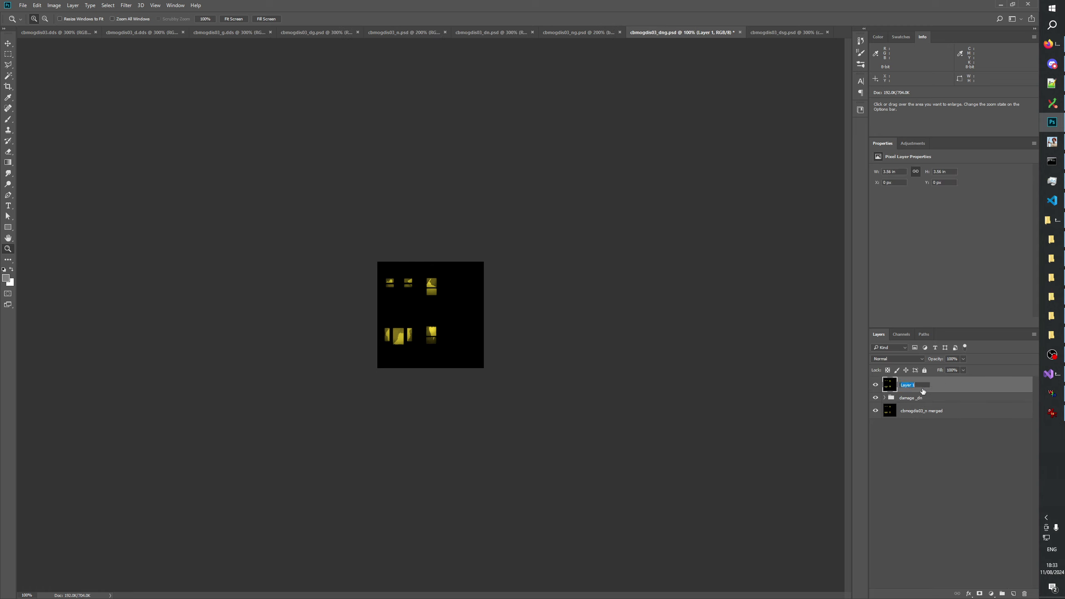
pyautogui.click(922, 470)
# Duplicate the barricades _ng group from cbmogdis03_ng.psd into cbmogdis03_dng.psd under the same name
pyautogui.click(579, 33)
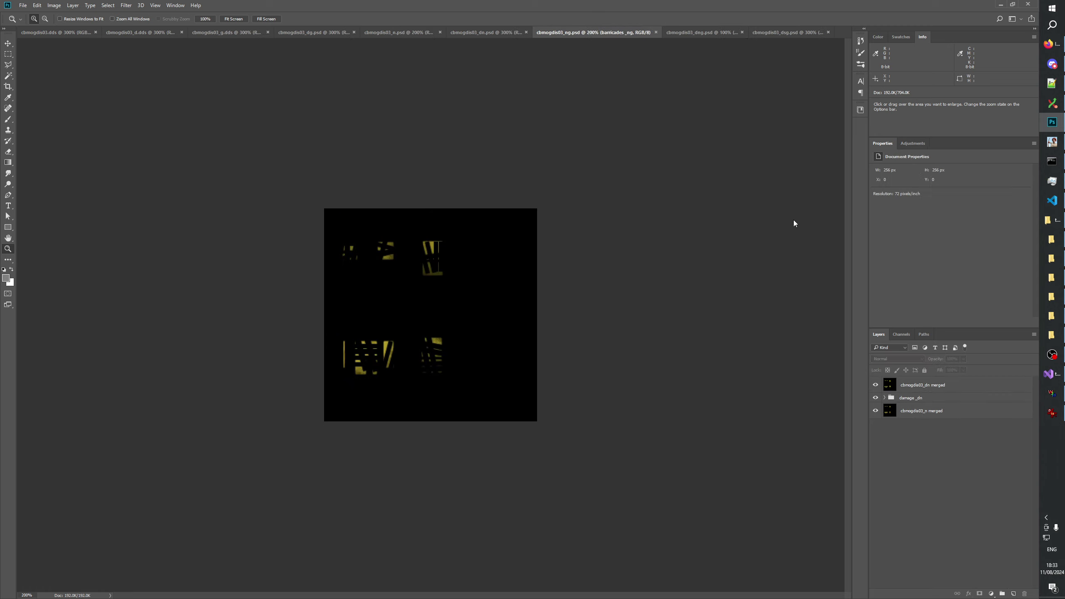
pyautogui.rightClick(915, 382)
pyautogui.click(949, 130)
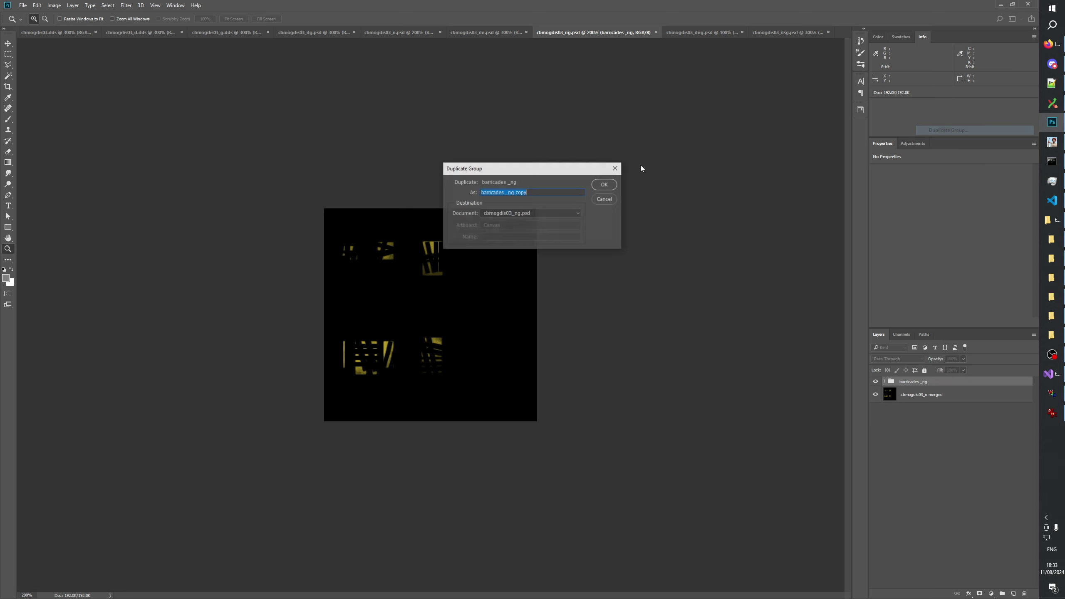
pyautogui.click(529, 213)
pyautogui.click(505, 267)
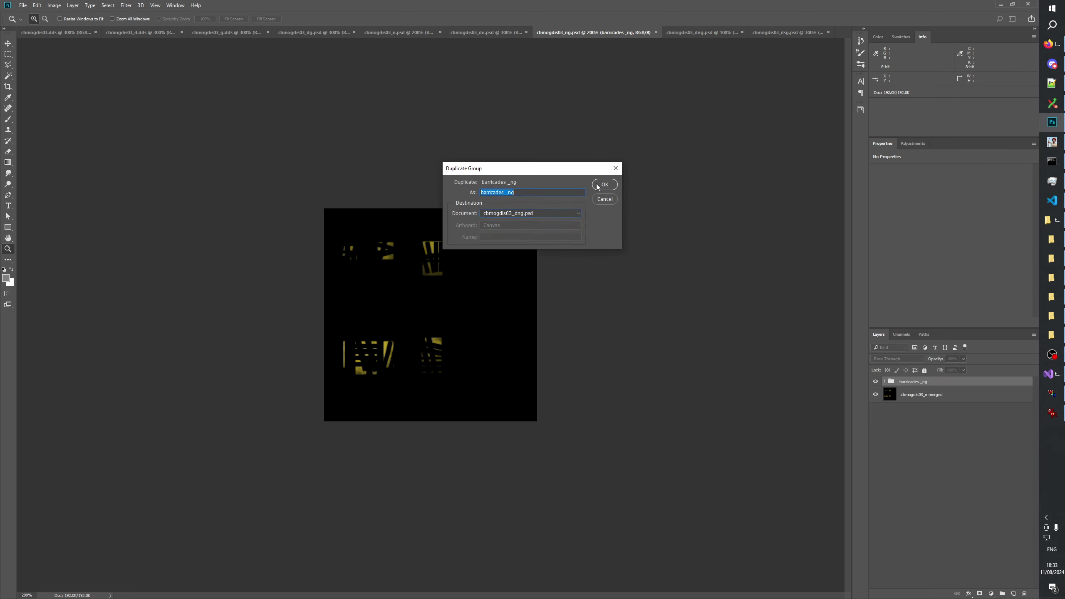
pyautogui.click(605, 185)
# Select the damage _dn group in cbmogdis03_dng.psd
pyautogui.click(957, 464)
pyautogui.click(923, 407)
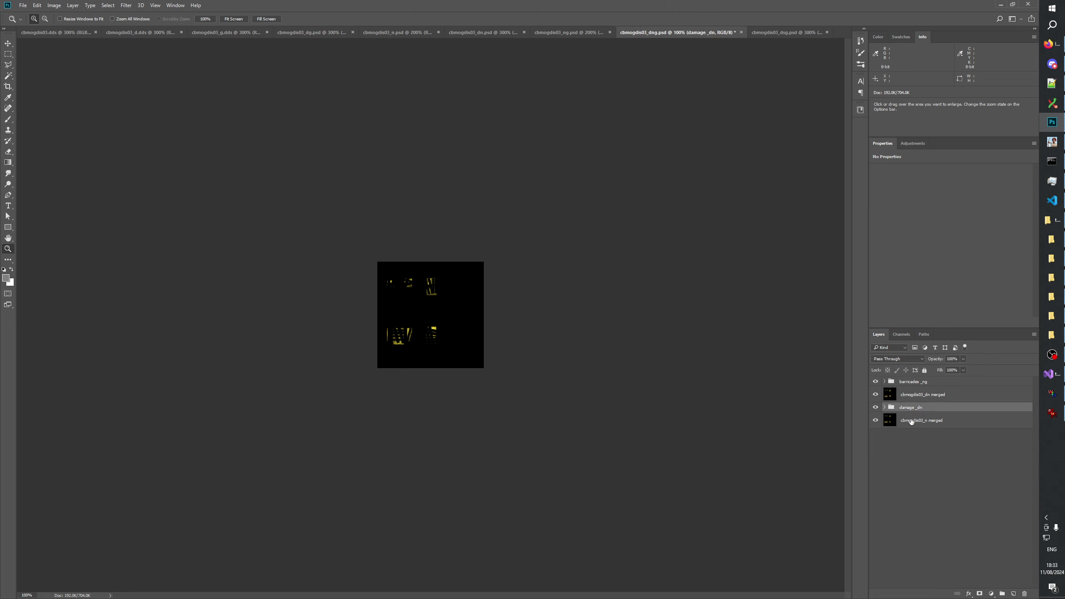
# Delete the damage _dn group and the cbmogdis03_n merged layer from cbmogdis03_dng.psd
pyautogui.keyDown('shift'); pyautogui.click(923, 420); pyautogui.keyUp('shift')
pyautogui.click(1025, 594)
pyautogui.click(977, 513)
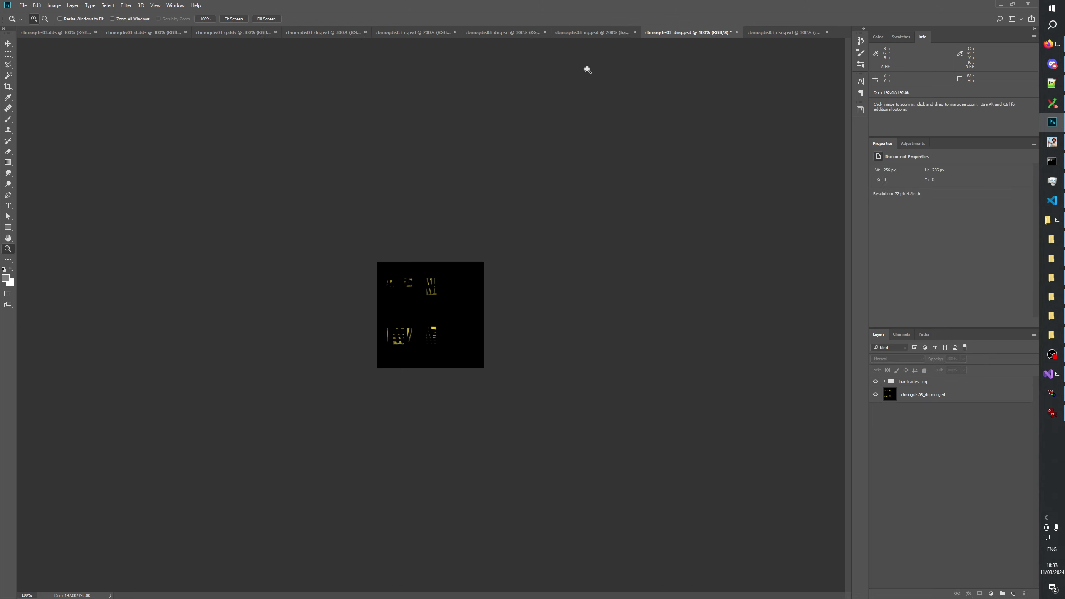
# Compare the windows in cbmogdis03_dng.psd with cbmogdis03_ng.psd and cbmogdis03_dg.psd, checking the latter's window barricades group on and off
pyautogui.click(456, 324)
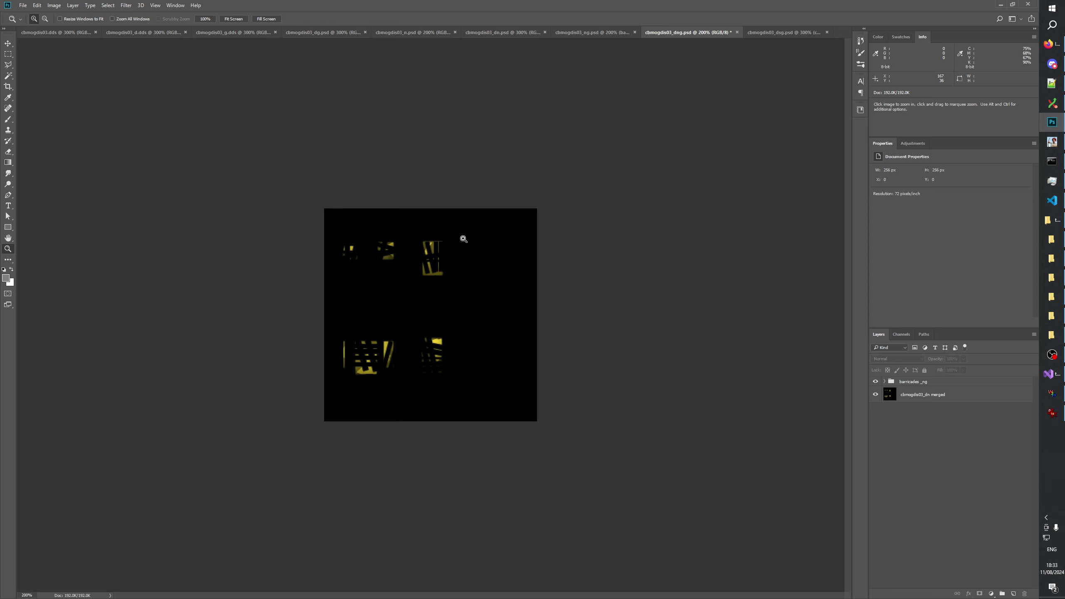
pyautogui.moveTo(464, 239); pyautogui.dragTo(440, 311)
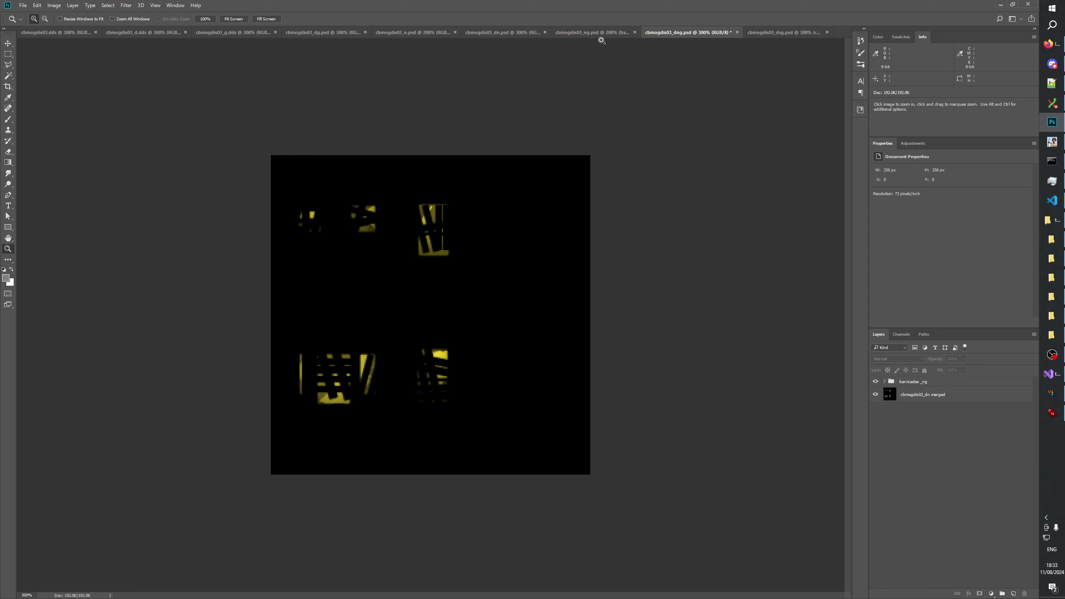
pyautogui.click(591, 31)
pyautogui.click(682, 28)
pyautogui.click(331, 32)
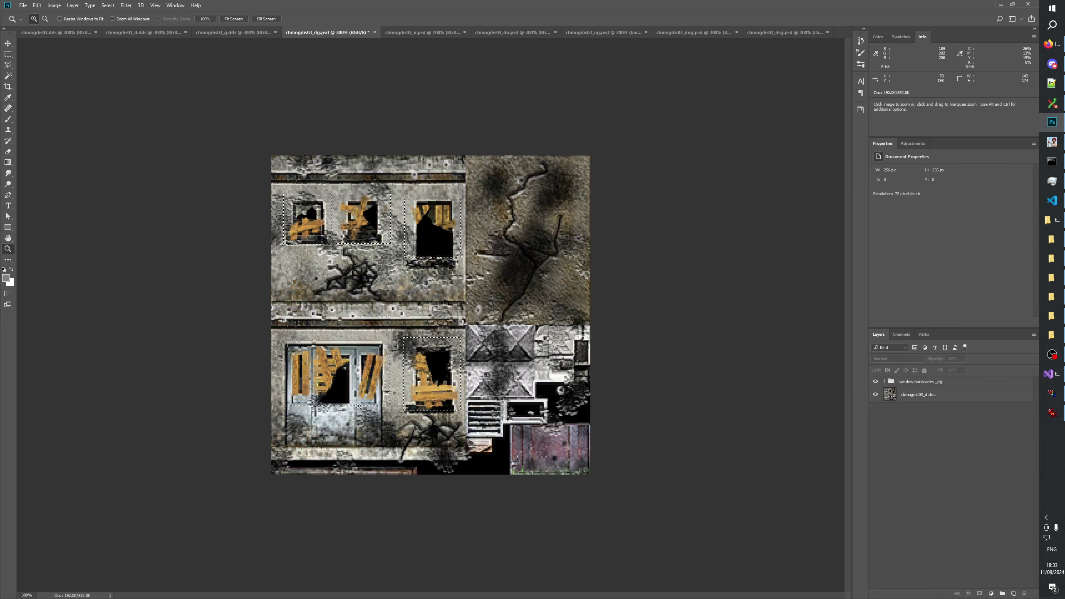
pyautogui.click(368, 415)
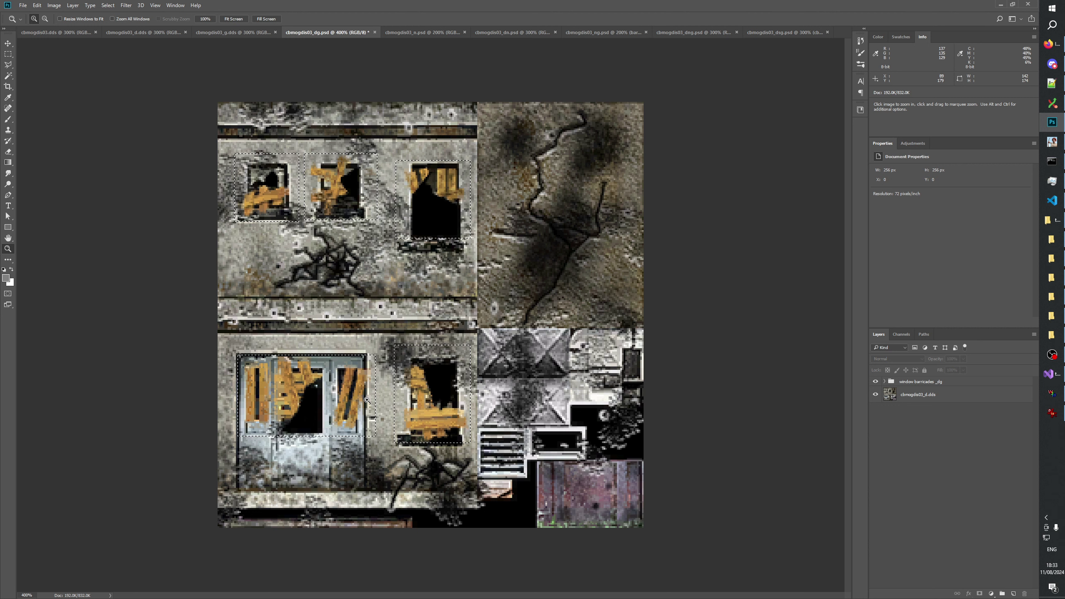
pyautogui.click(885, 382)
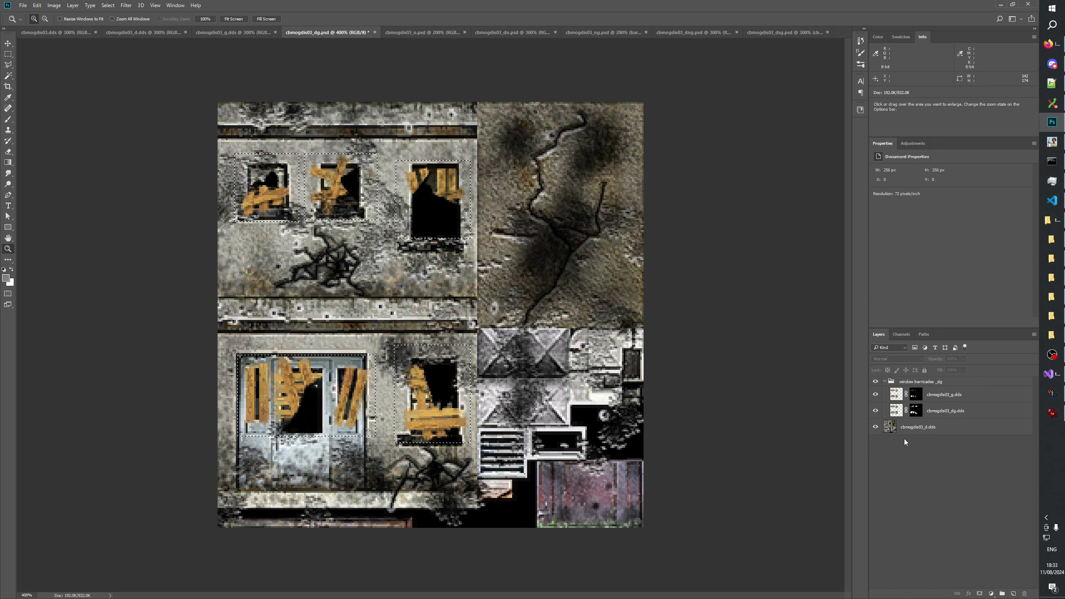
pyautogui.click(875, 383)
pyautogui.click(875, 382)
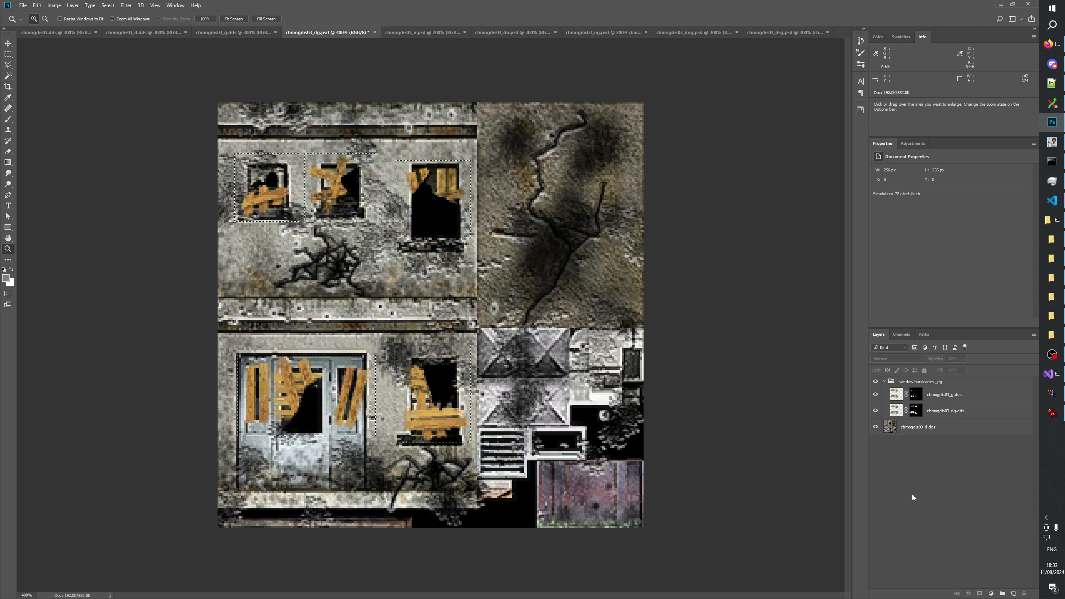
pyautogui.click(885, 382)
pyautogui.click(693, 33)
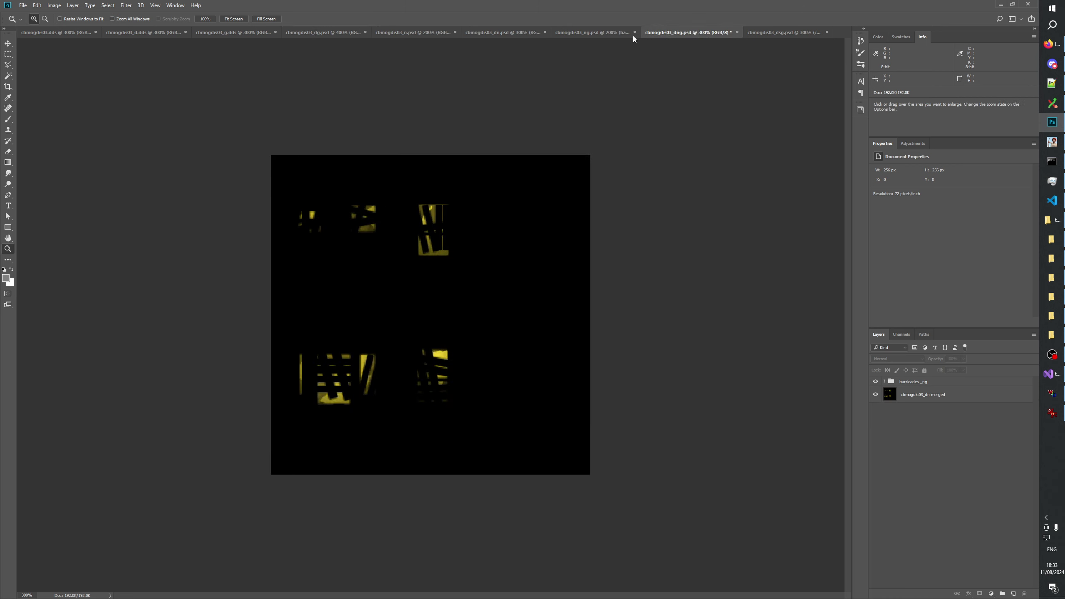
# Copy the damaged glass group's layer mask from cbmogdis03_dn.psd and return to cbmogdis03_dng.psd
pyautogui.click(505, 33)
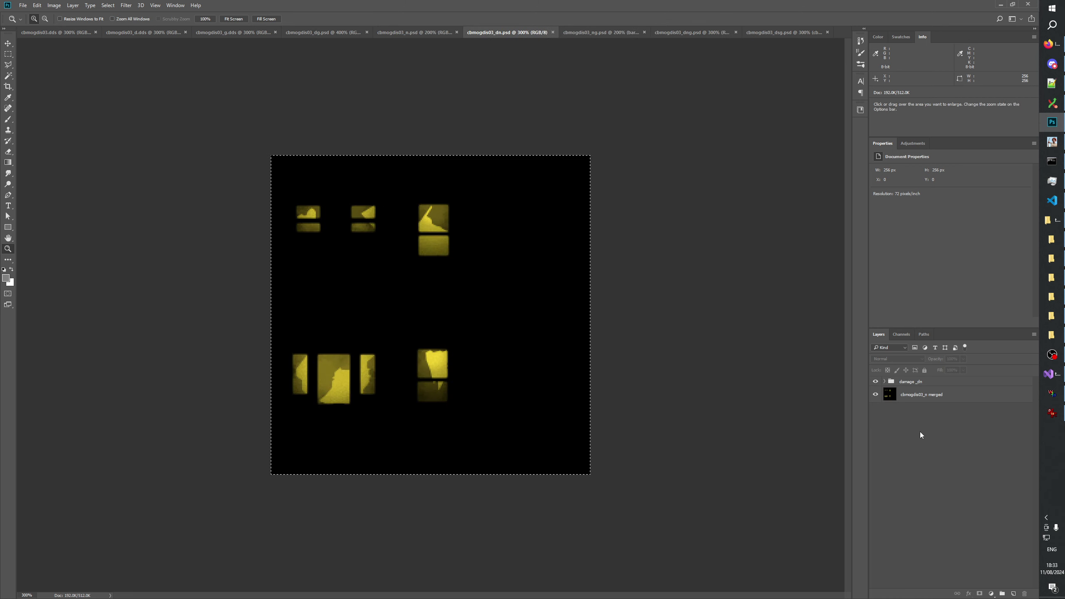
pyautogui.click(885, 382)
pyautogui.keyDown('alt'); pyautogui.click(914, 394); pyautogui.keyUp('alt')
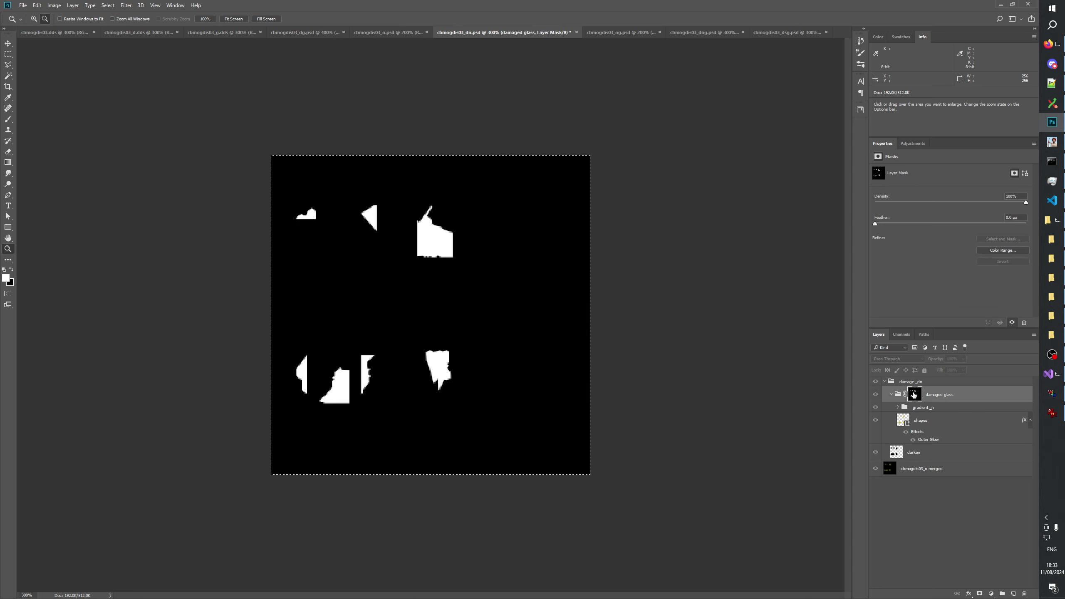
pyautogui.click(699, 34)
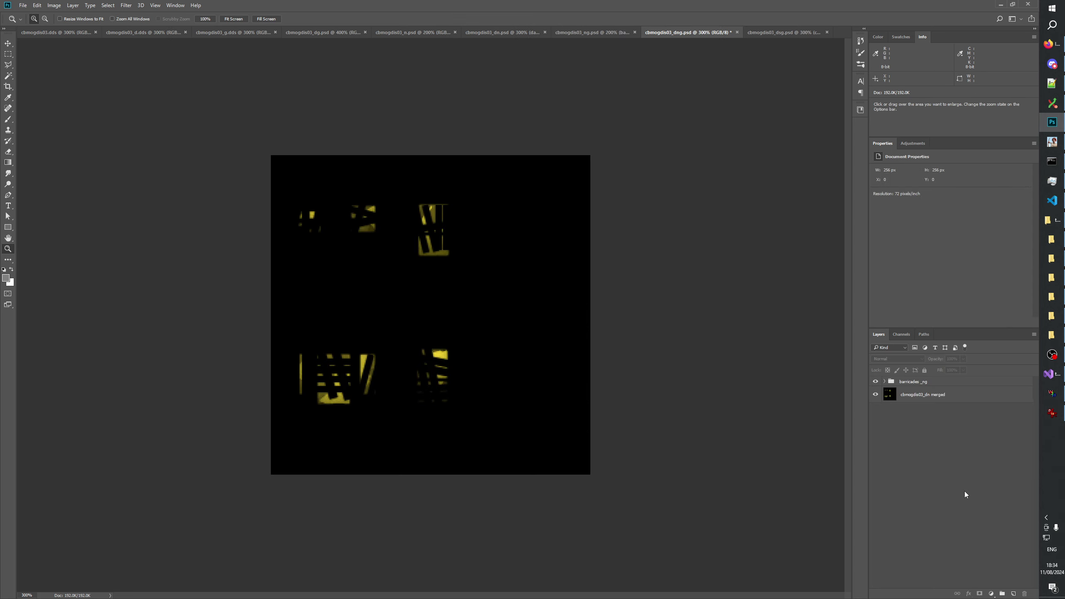
# Create a group named "barricades _dng" and move the barricades _ng group into it
pyautogui.click(898, 383)
pyautogui.click(1003, 594)
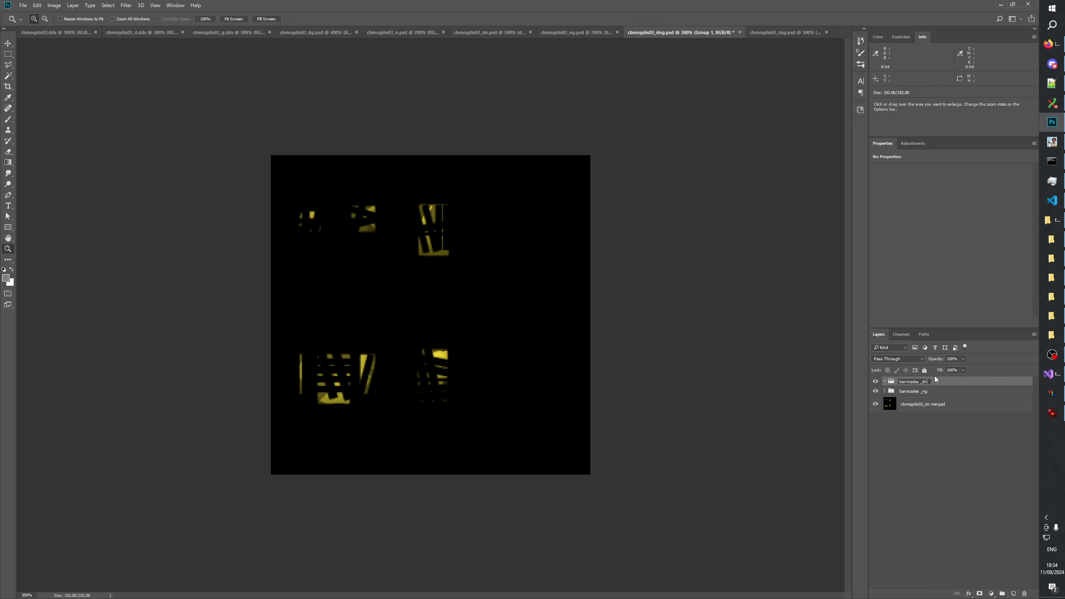
pyautogui.press('Return')
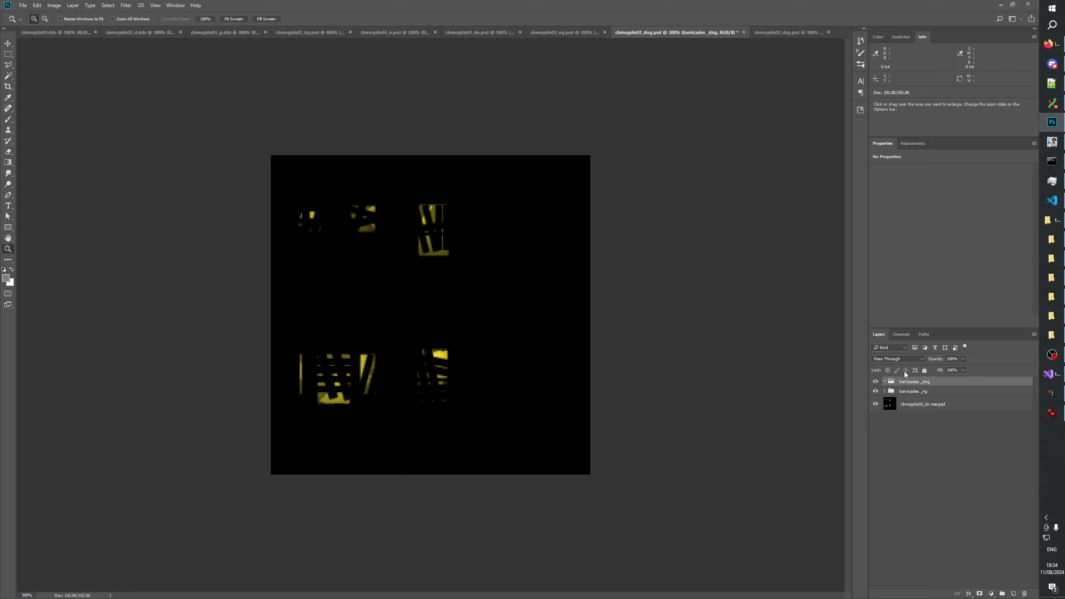
pyautogui.moveTo(917, 384); pyautogui.dragTo(919, 384)
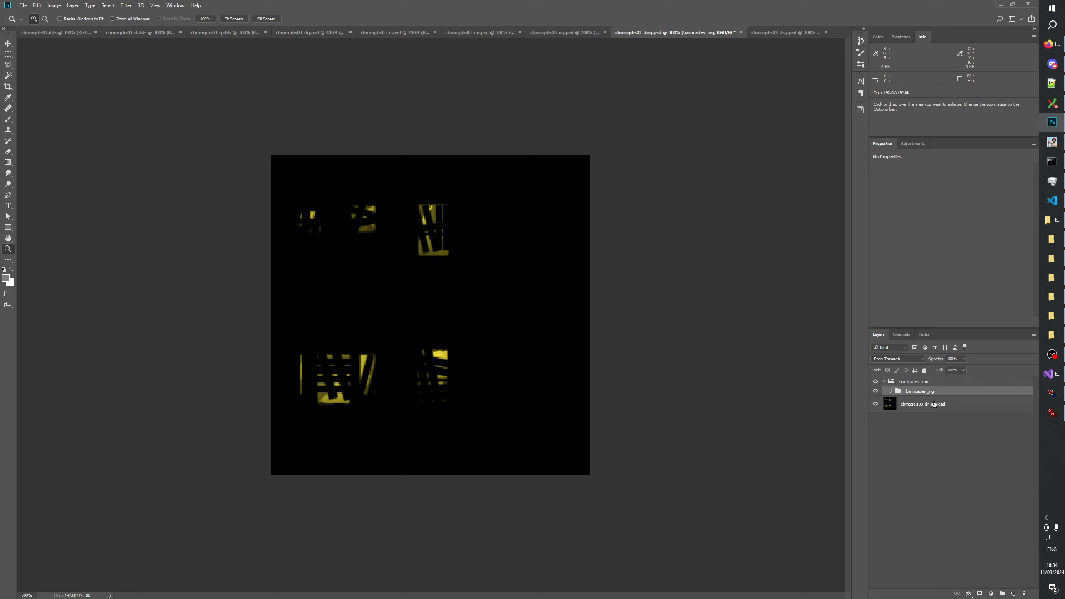
pyautogui.click(915, 383)
pyautogui.click(1015, 594)
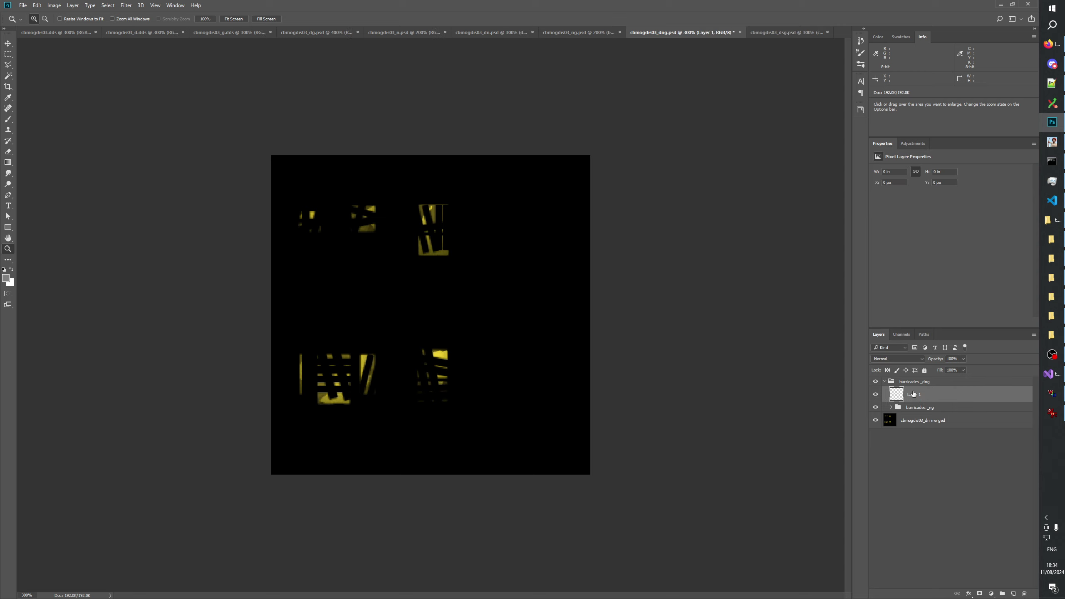
pyautogui.moveTo(914, 394); pyautogui.dragTo(917, 380)
pyautogui.click(1024, 594)
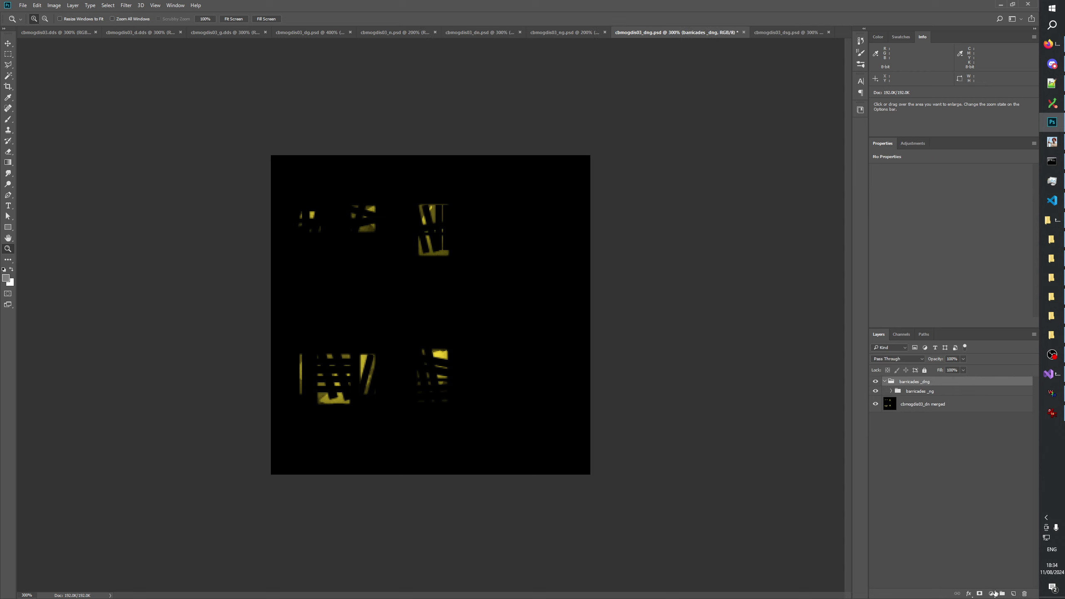
# Add a layer mask to the barricades _dng group and paste the copied damaged glass mask into it
pyautogui.click(980, 594)
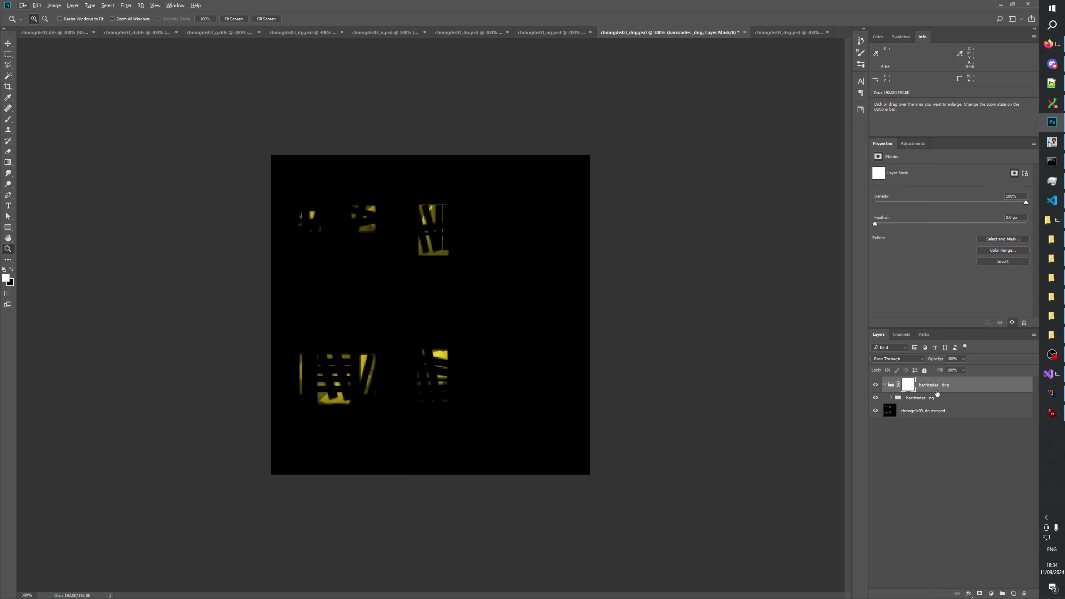
pyautogui.press('alt')
pyautogui.keyDown('alt'); pyautogui.click(912, 388); pyautogui.keyUp('alt')
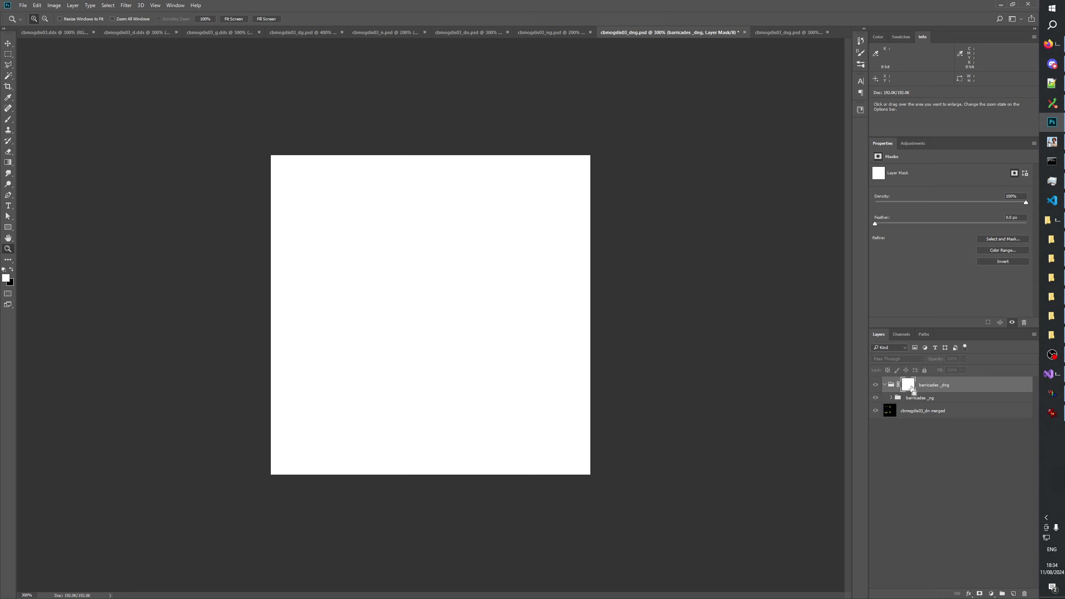
pyautogui.hotkey('ctrl', 'v')
pyautogui.keyDown('alt'); pyautogui.click(906, 386); pyautogui.keyUp('alt')
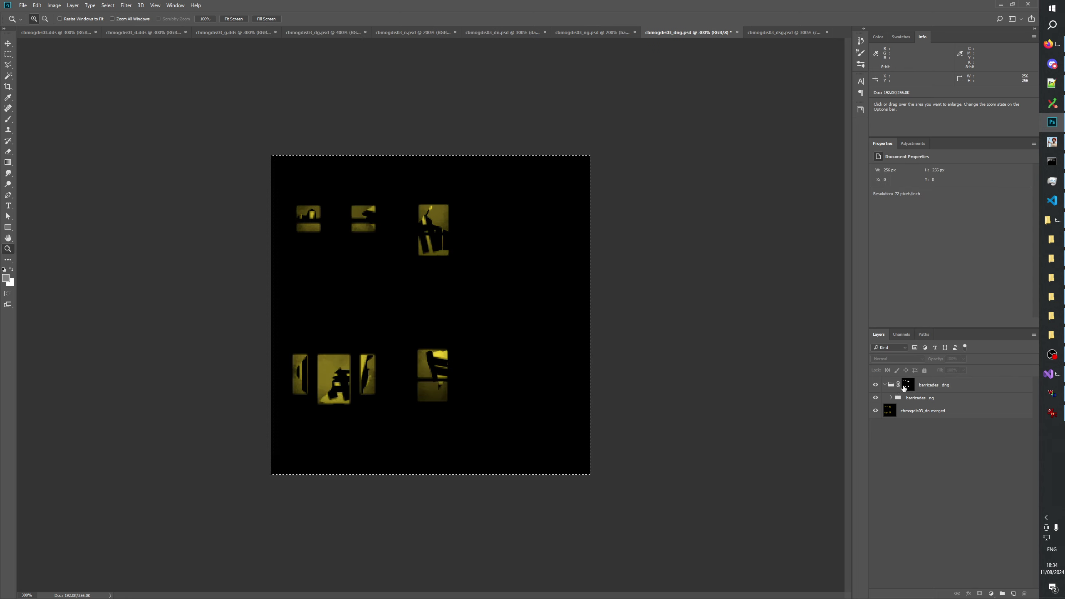
# Invert the barricades _dng group's layer mask and collapse the group
pyautogui.click(904, 388)
pyautogui.hotkey('ctrl', 'i')
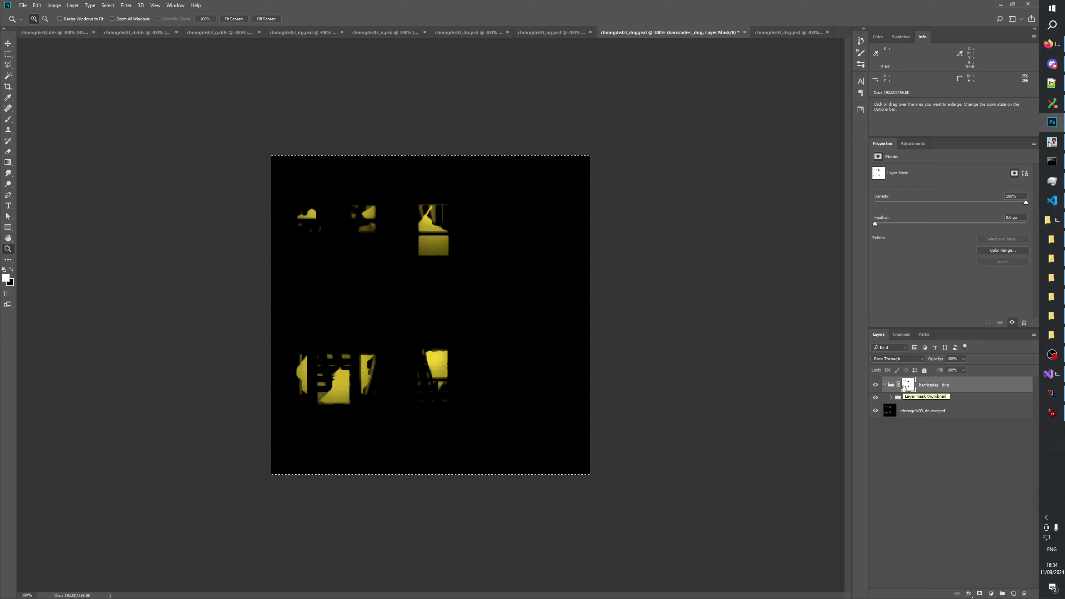
pyautogui.click(935, 499)
pyautogui.click(884, 385)
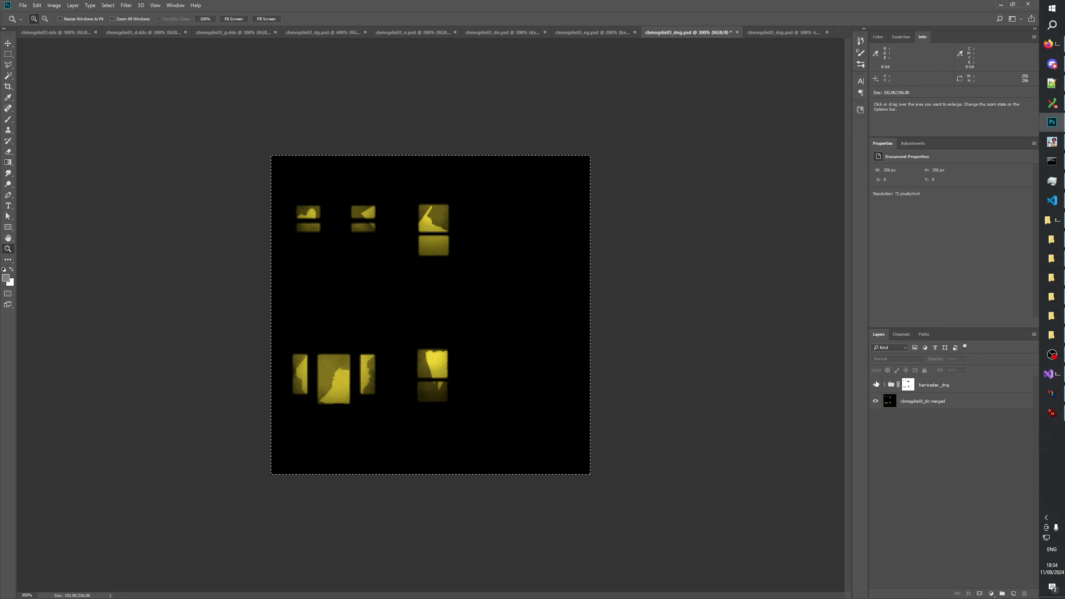
# Save cbmogdis03_dng.psd with the masked barricades
pyautogui.rightClick(438, 303)
pyautogui.click(462, 319)
pyautogui.hotkey('ctrl', '+')
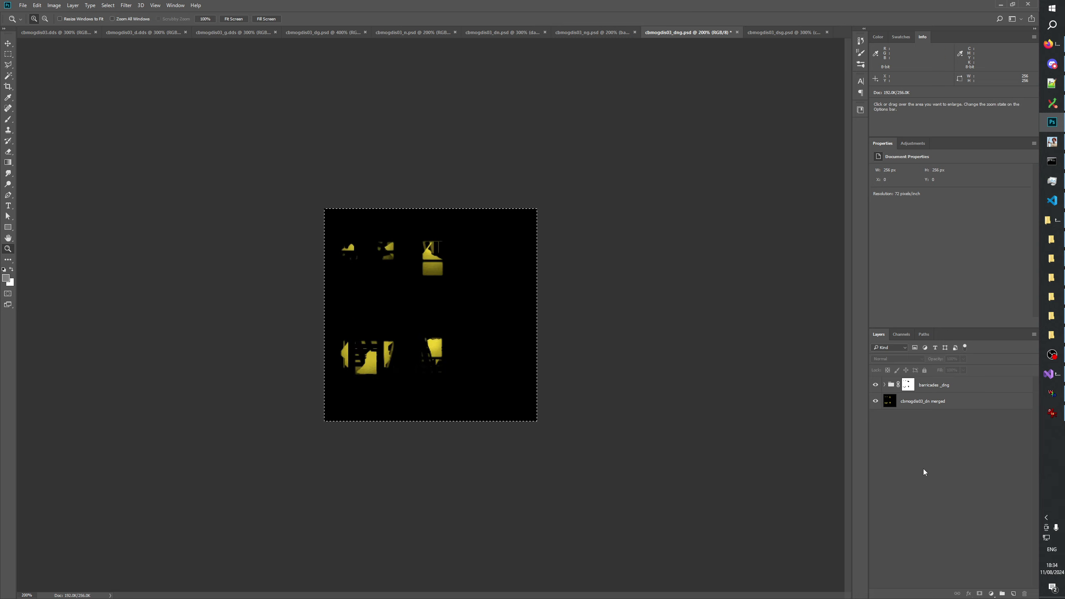
pyautogui.hotkey('ctrl', 's')
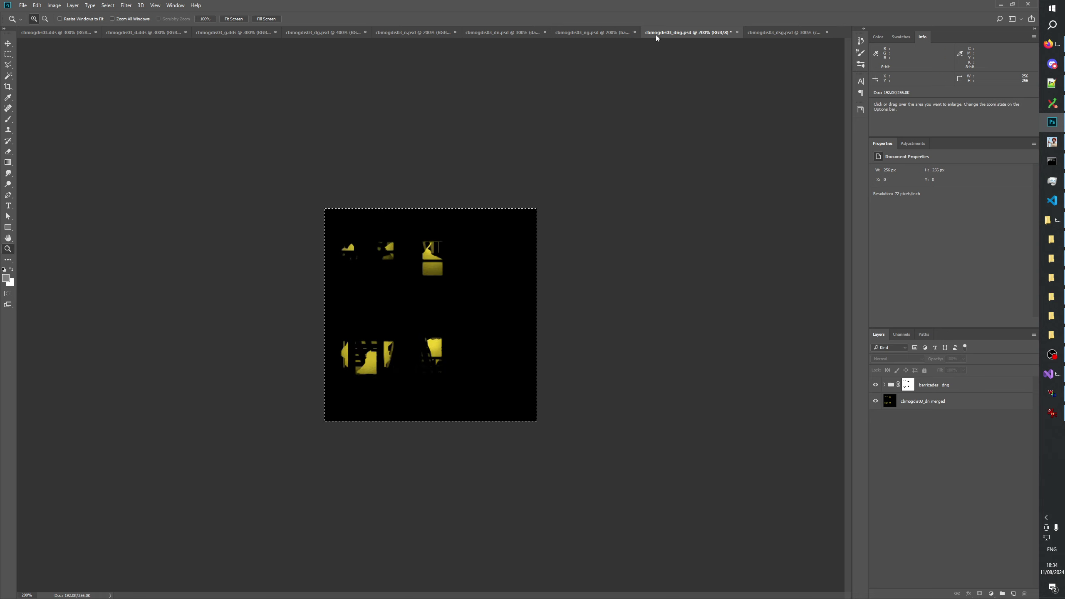
pyautogui.click(610, 37)
pyautogui.click(684, 32)
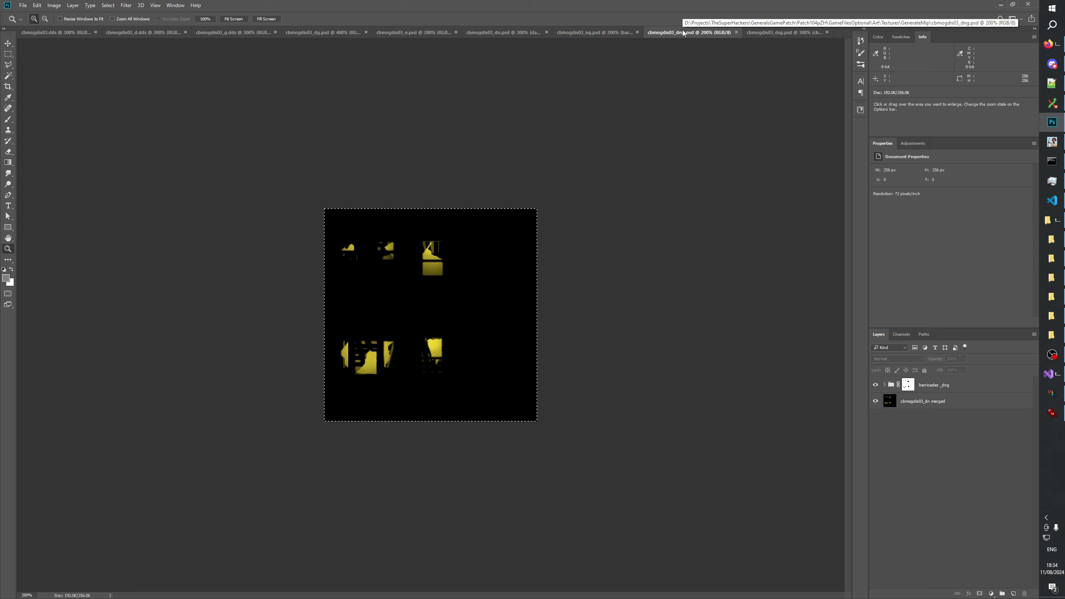
# Clear the selection and mask view in cbmogdis03_dn.psd, and collapse the damage _dn group
pyautogui.click(493, 33)
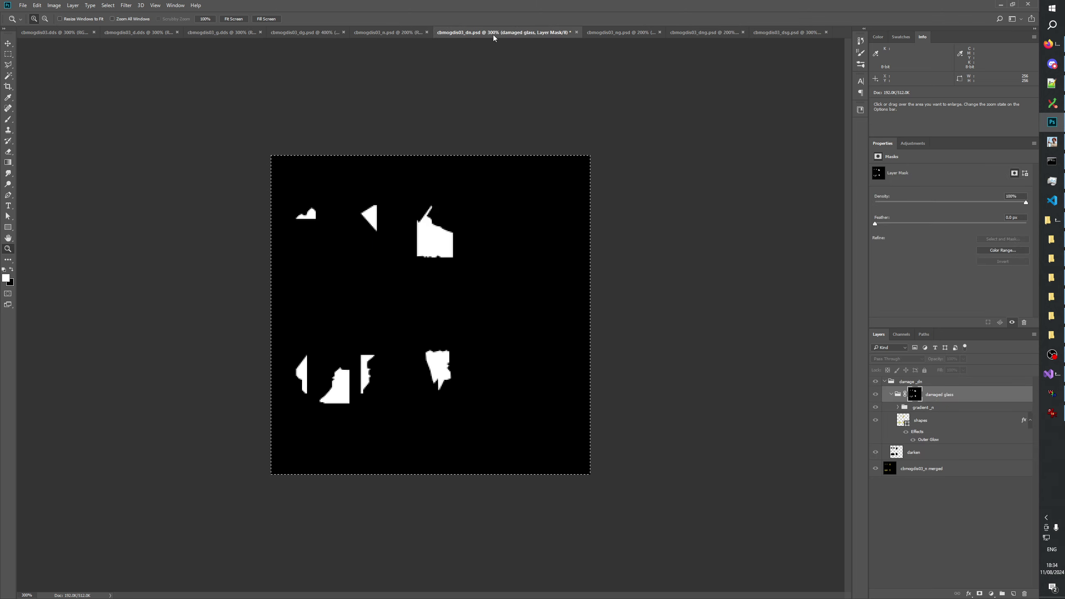
pyautogui.press('m')
pyautogui.hotkey('ctrl', 'd')
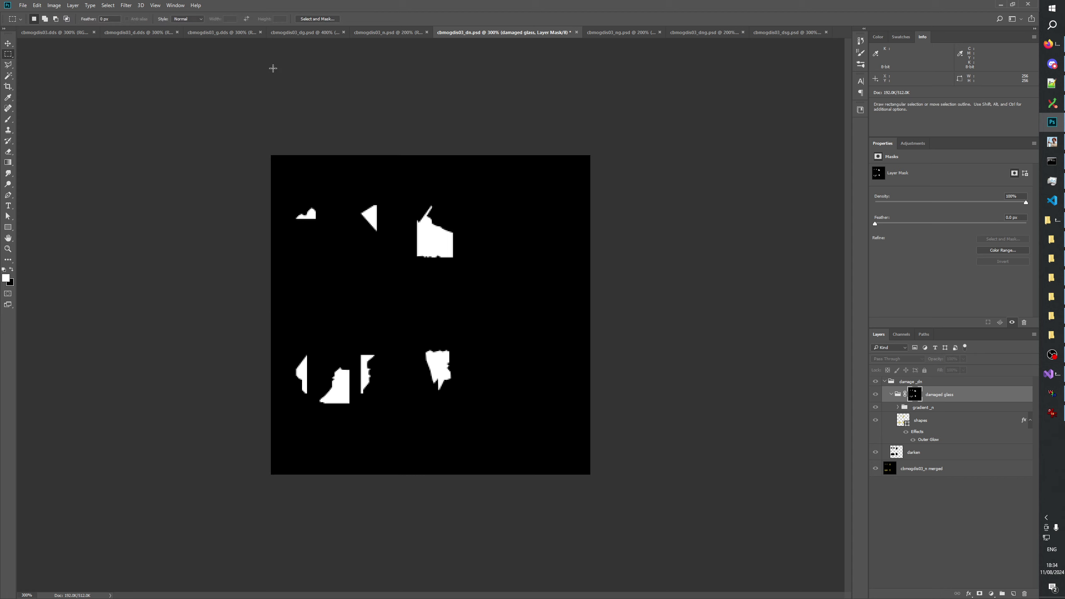
pyautogui.click(927, 510)
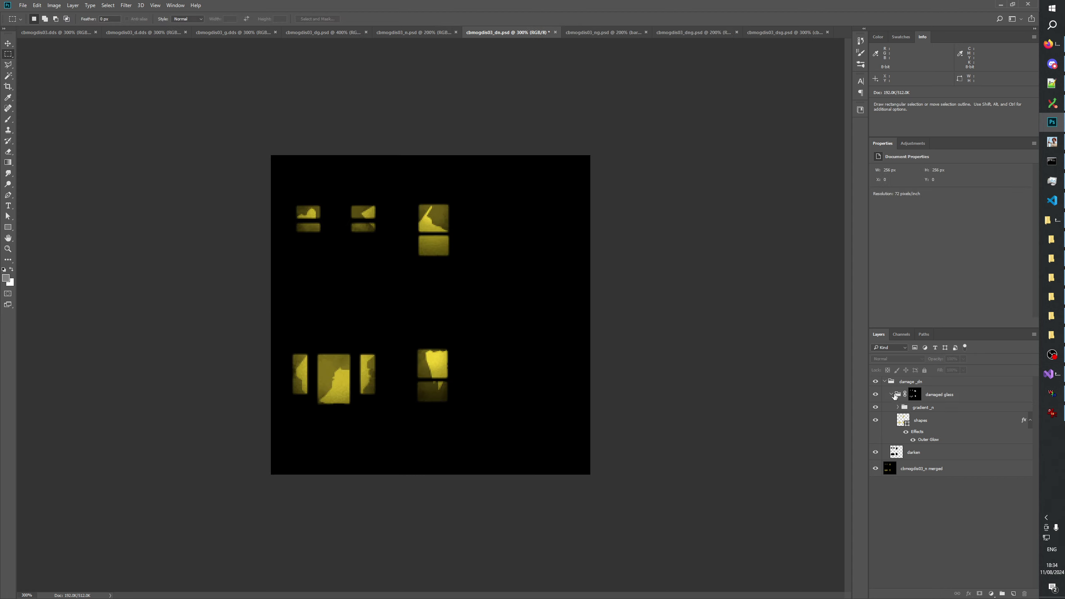
pyautogui.click(886, 382)
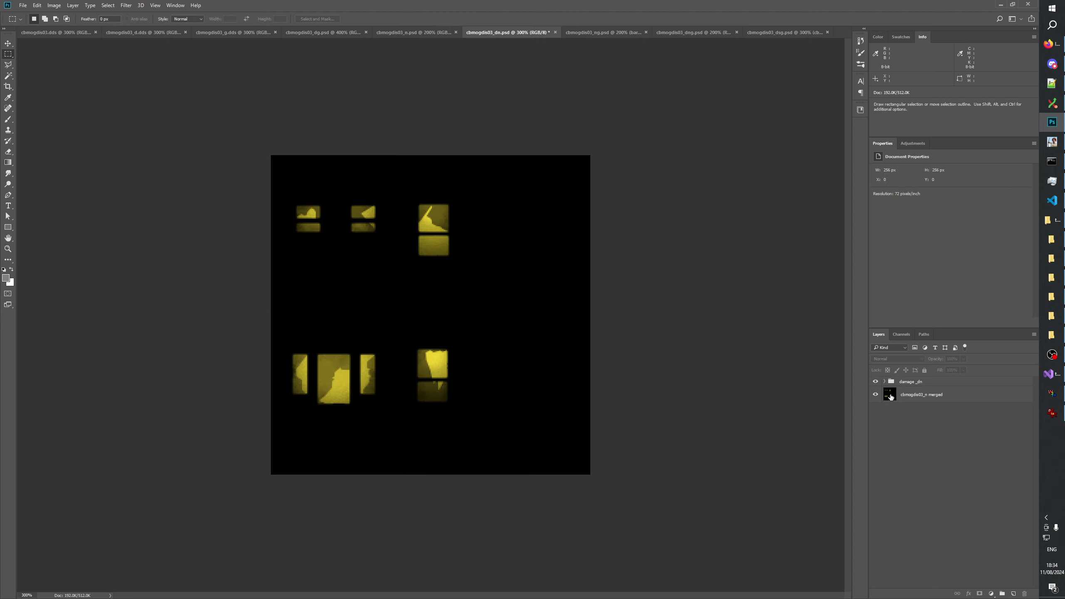
# Clear the full-canvas selection in cbmogdis03_dng.psd
pyautogui.click(649, 33)
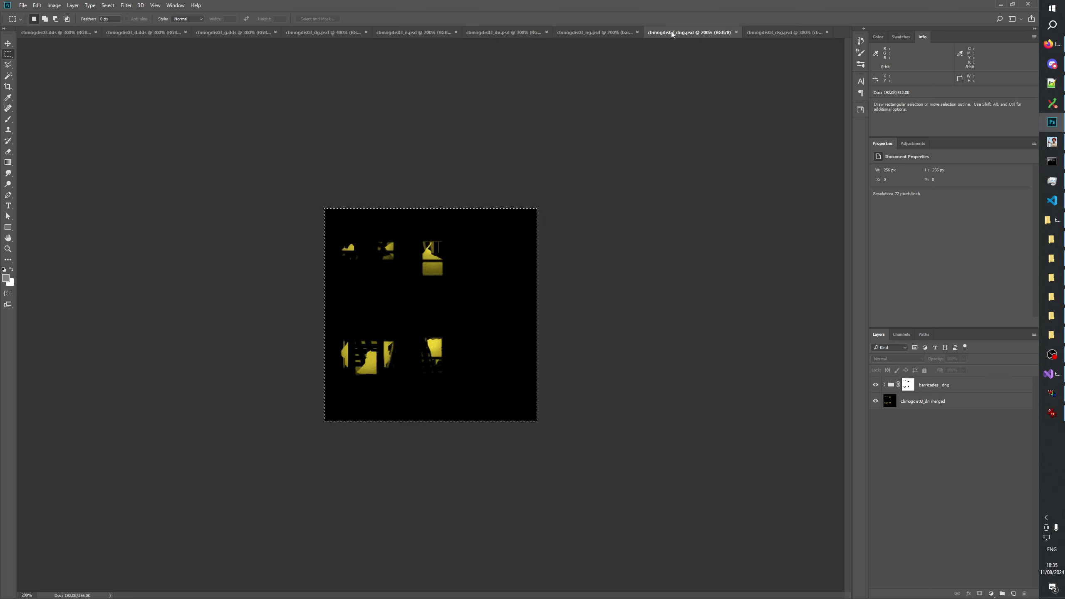
pyautogui.rightClick(458, 249)
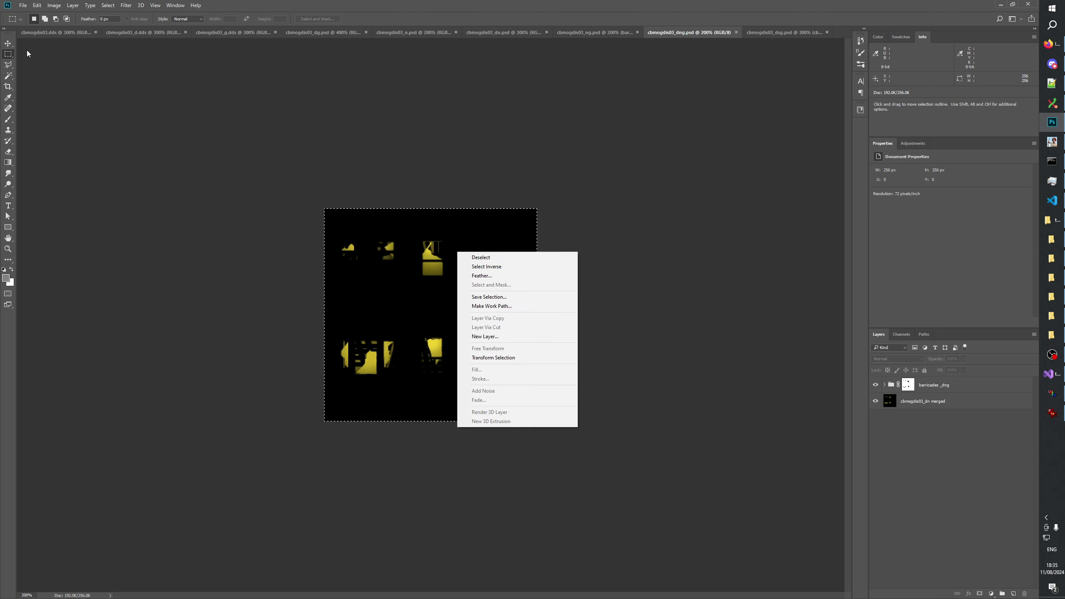
pyautogui.click(107, 66)
pyautogui.hotkey('ctrl', 'c')
pyautogui.press('Return')
pyautogui.hotkey('ctrl', 'd')
# Compare the lit windows in cbmogdis03_dng.psd with those in the dn, ng and n texture files
pyautogui.click(7, 249)
pyautogui.rightClick(426, 294)
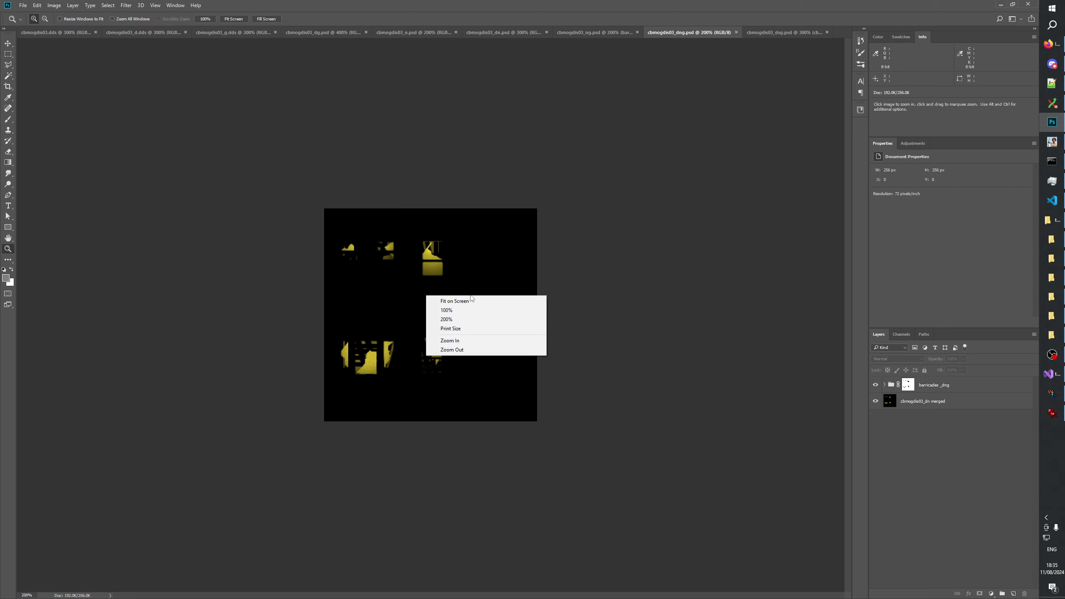
pyautogui.click(605, 207)
pyautogui.click(432, 261)
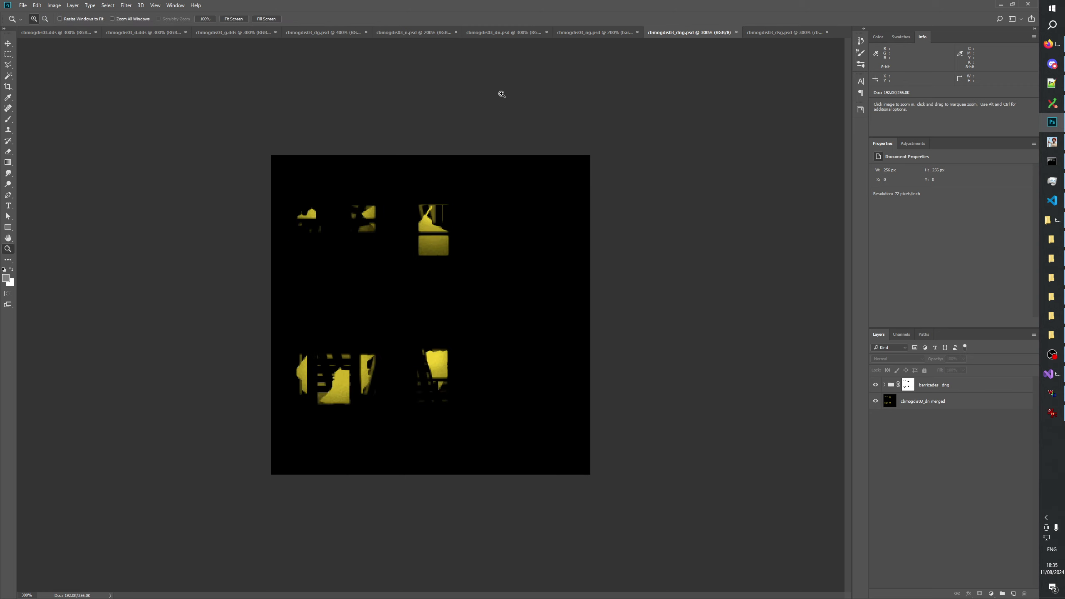
pyautogui.click(500, 33)
pyautogui.click(602, 32)
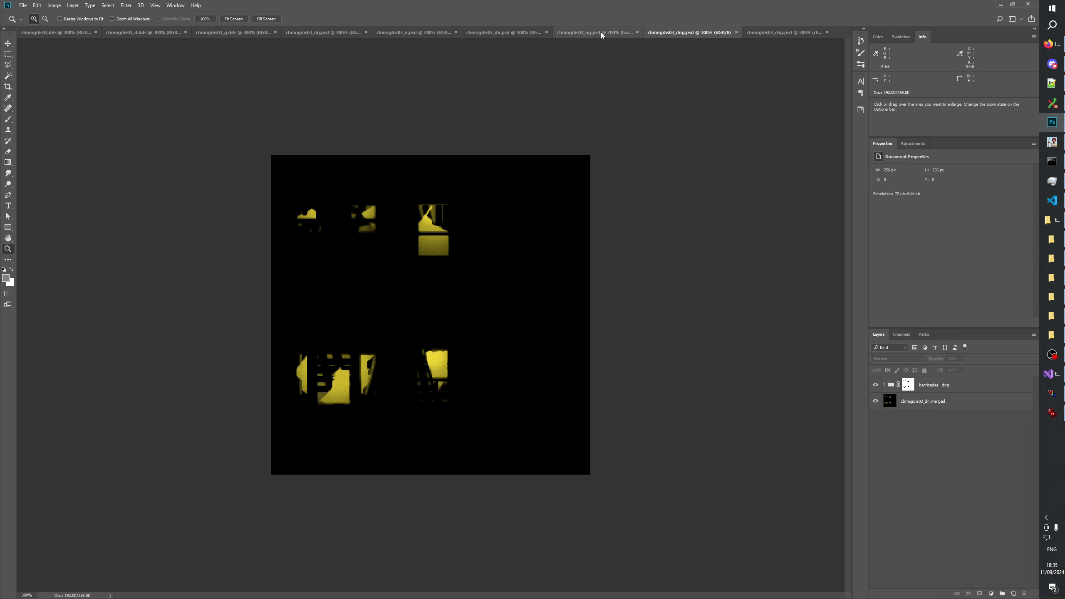
pyautogui.click(449, 293)
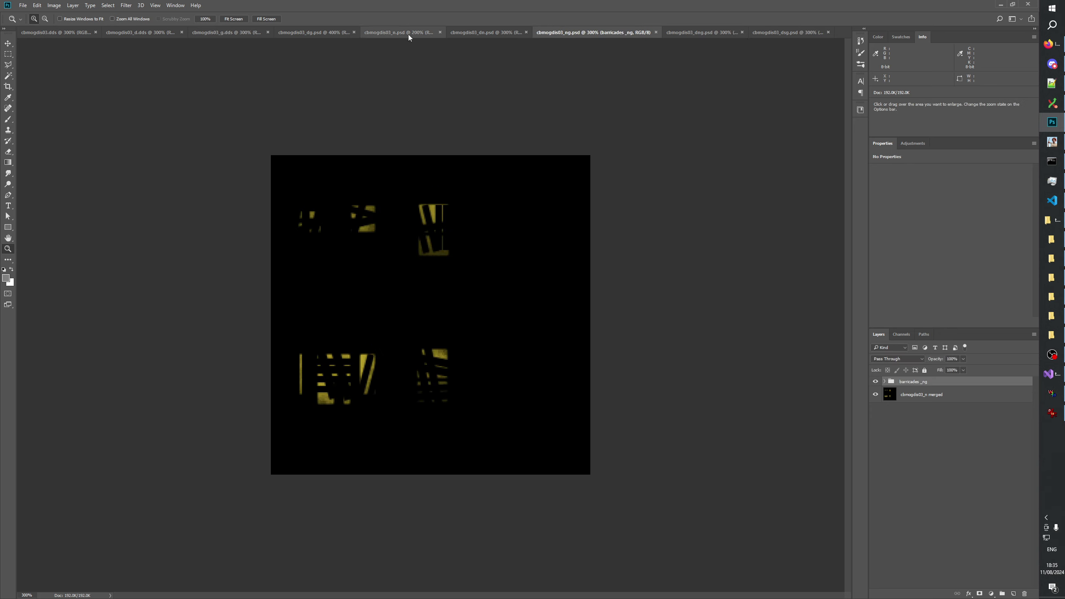
pyautogui.click(408, 34)
pyautogui.hotkey('ctrl', '+')
pyautogui.click(592, 35)
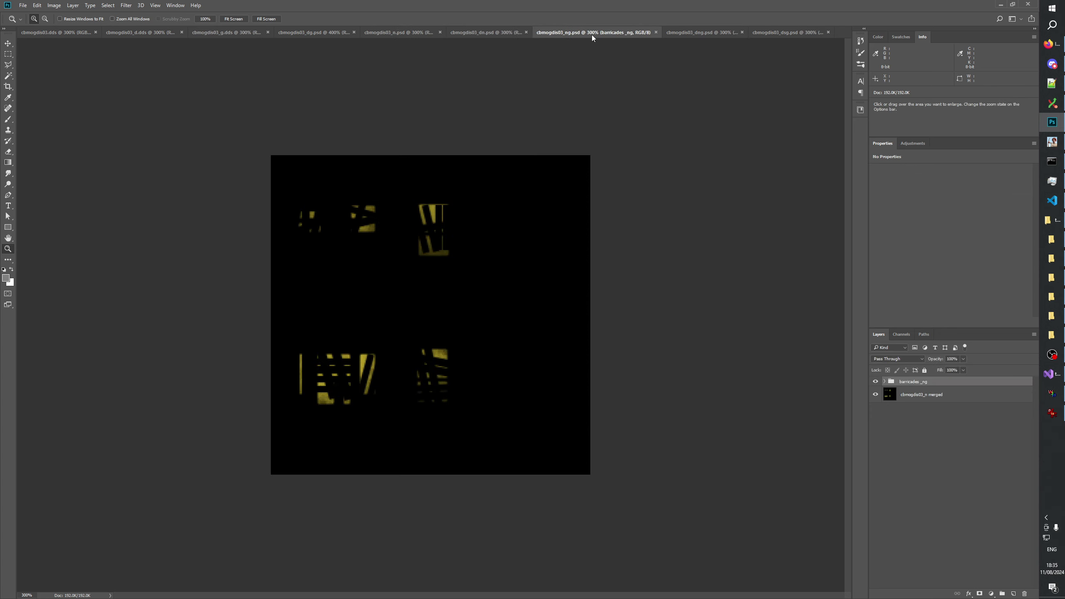
# Examine the window lights across the n, dn, ng and dng versions of the cbmogdis03 night texture
pyautogui.click(395, 39)
pyautogui.click(626, 33)
pyautogui.click(8, 54)
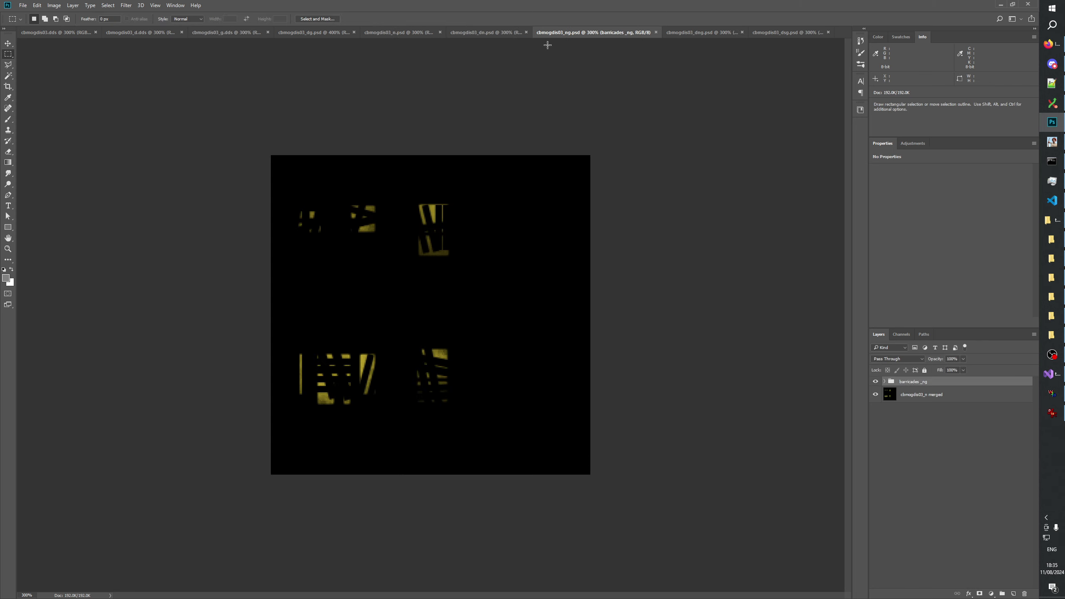
pyautogui.click(686, 32)
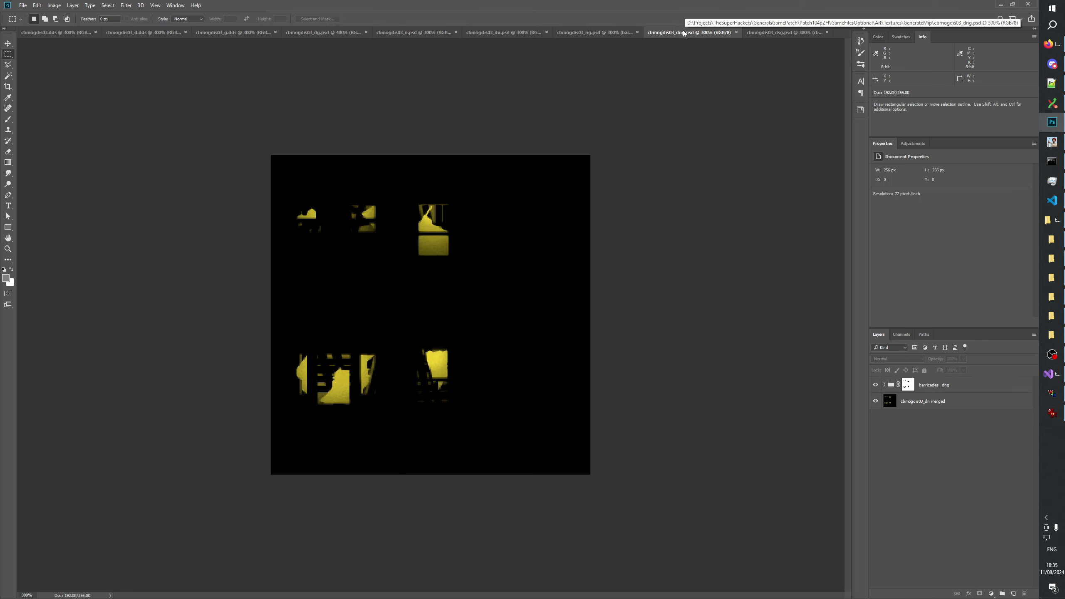
pyautogui.click(410, 34)
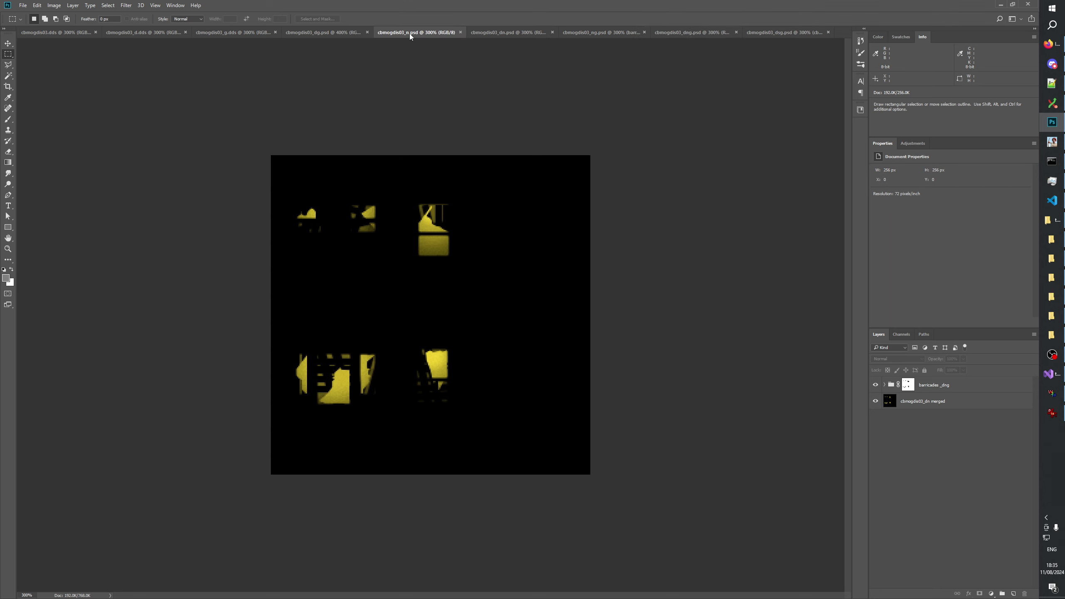
pyautogui.click(499, 33)
pyautogui.click(565, 34)
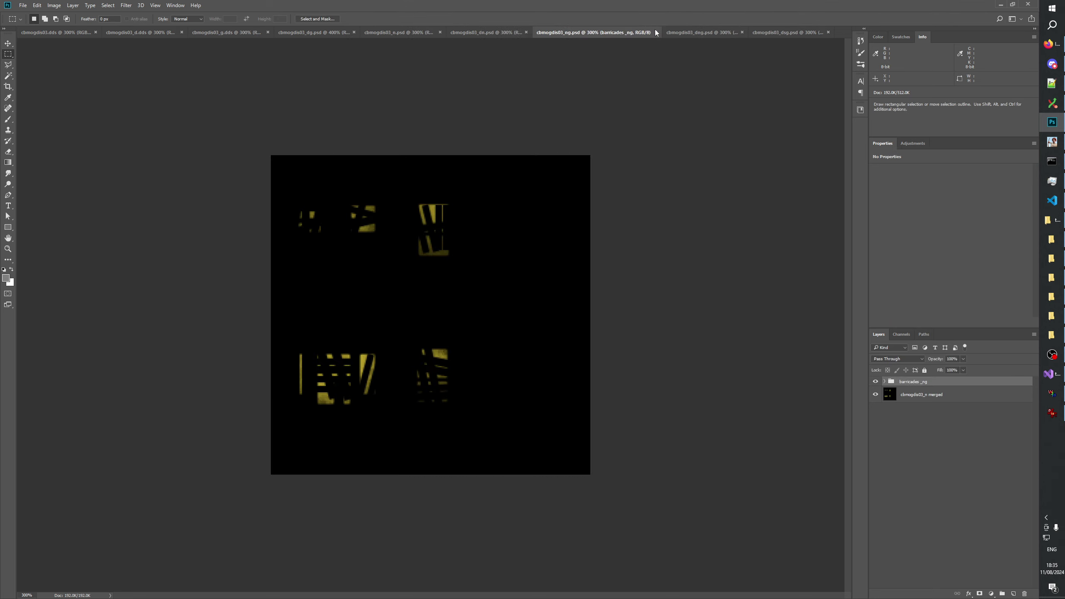
pyautogui.click(713, 33)
pyautogui.click(619, 33)
pyautogui.click(696, 34)
pyautogui.click(598, 34)
pyautogui.click(466, 35)
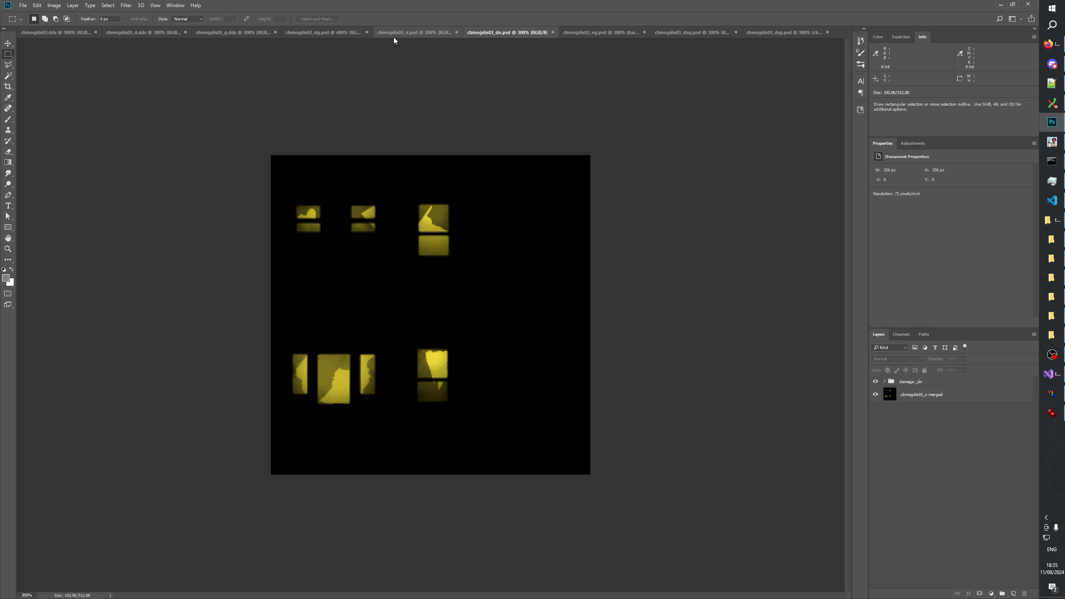
pyautogui.click(394, 36)
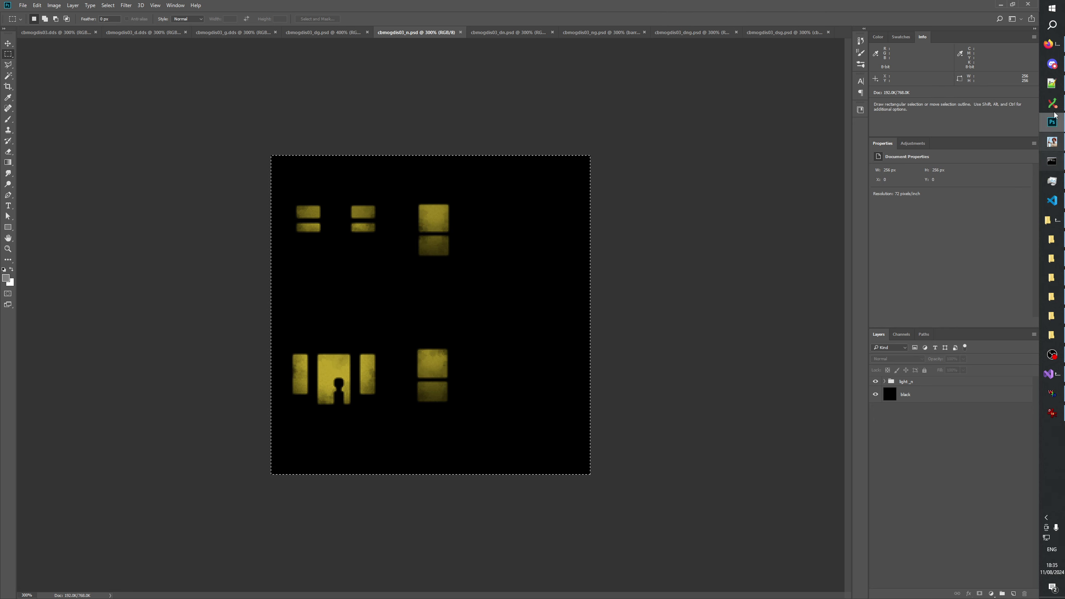
# Switch to TextureChangelog.txt in Notepad++ and add a cbmogdis03_dng entry below the cbmogdis03_ng notes
pyautogui.click(1053, 83)
pyautogui.click(72, 470)
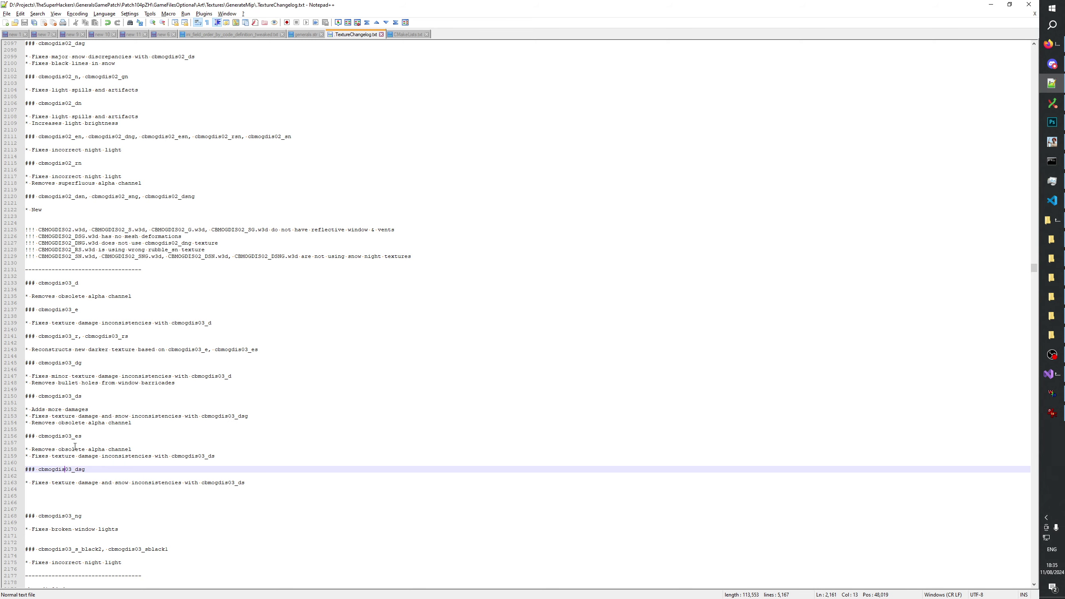
pyautogui.doubleClick(66, 516)
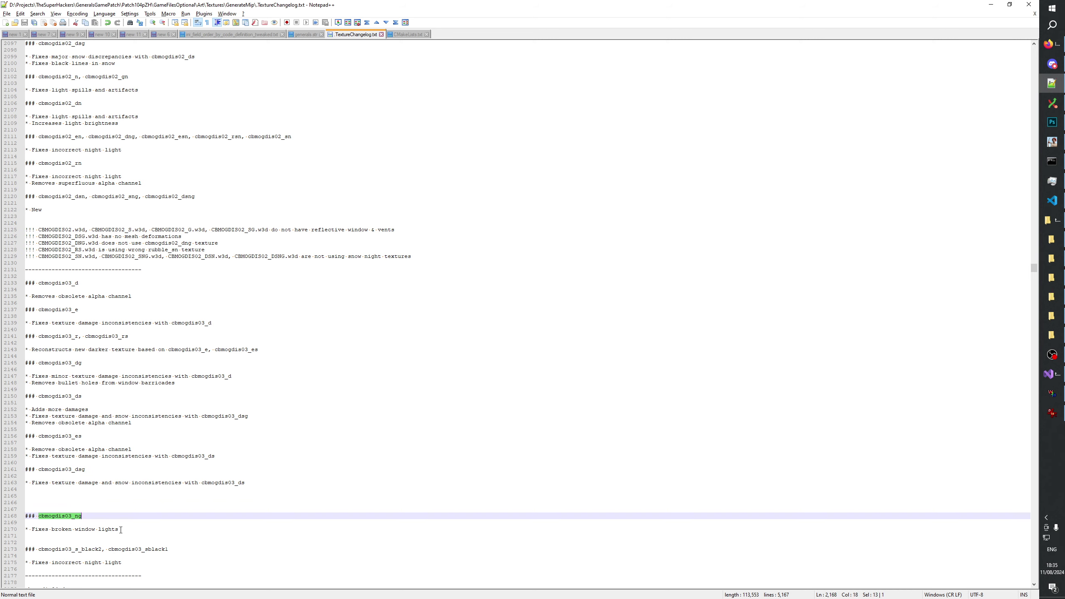
pyautogui.click(129, 530)
pyautogui.press('Return')
pyautogui.press('Return')
pyautogui.hotkey('ctrl', 'v')
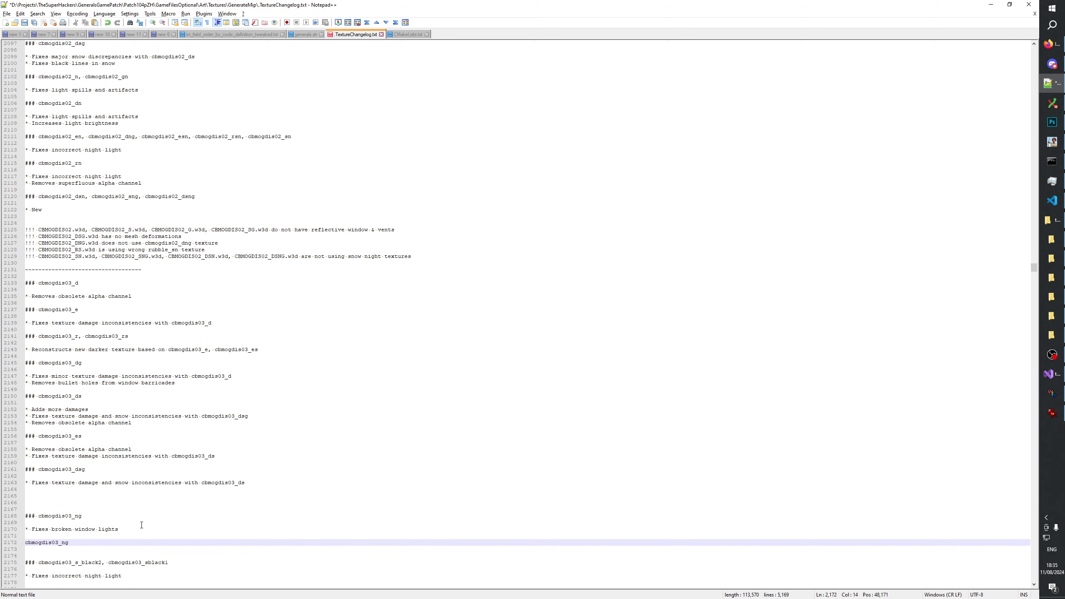
pyautogui.write('d')
# Add the note "* New" under the cbmogdis03_dng entry, separated by a blank line
pyautogui.press('End')
pyautogui.press('Return')
pyautogui.press('Return')
pyautogui.write('* e')
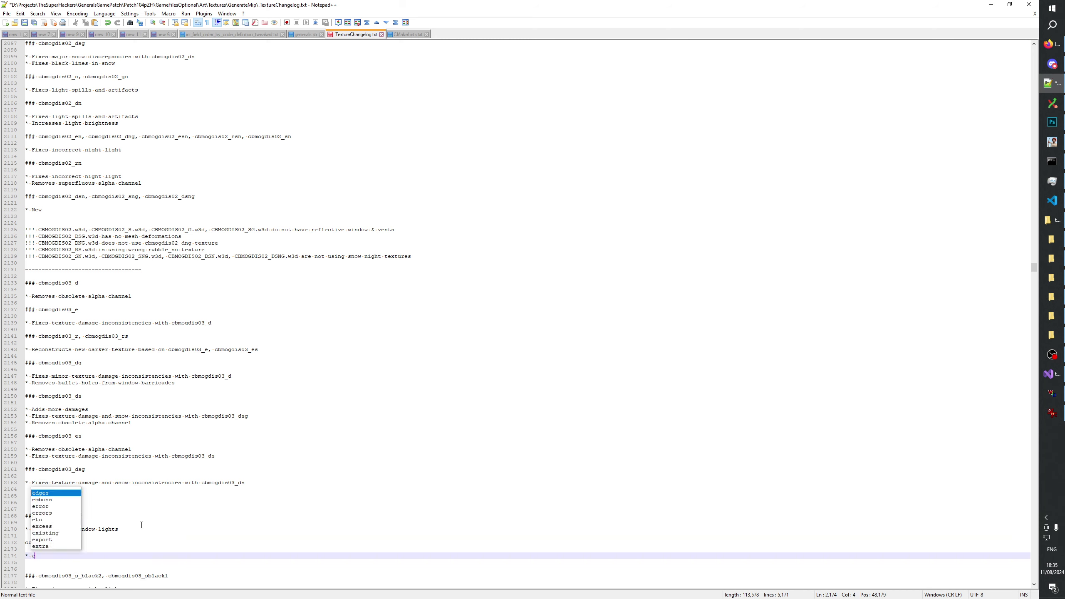
pyautogui.write('wNew')
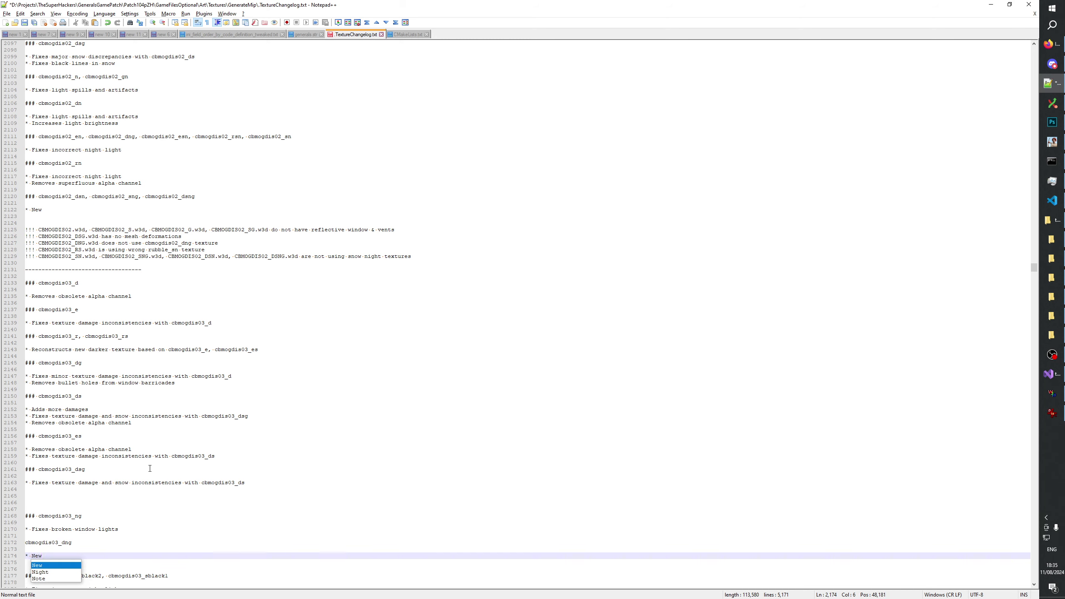
# Duplicate the cbmogdis03_ng heading above itself and change the copy to "### cbmogdis03_n", followed by blank lines
pyautogui.click(150, 464)
pyautogui.scroll(-4, 126, 469)
pyautogui.click(65, 435)
pyautogui.tripleClick(79, 434)
pyautogui.click(90, 434)
pyautogui.moveTo(91, 434); pyautogui.dragTo(4, 435)
pyautogui.hotkey('ctrl', 'c')
pyautogui.click(43, 423)
pyautogui.hotkey('ctrl', 'v')
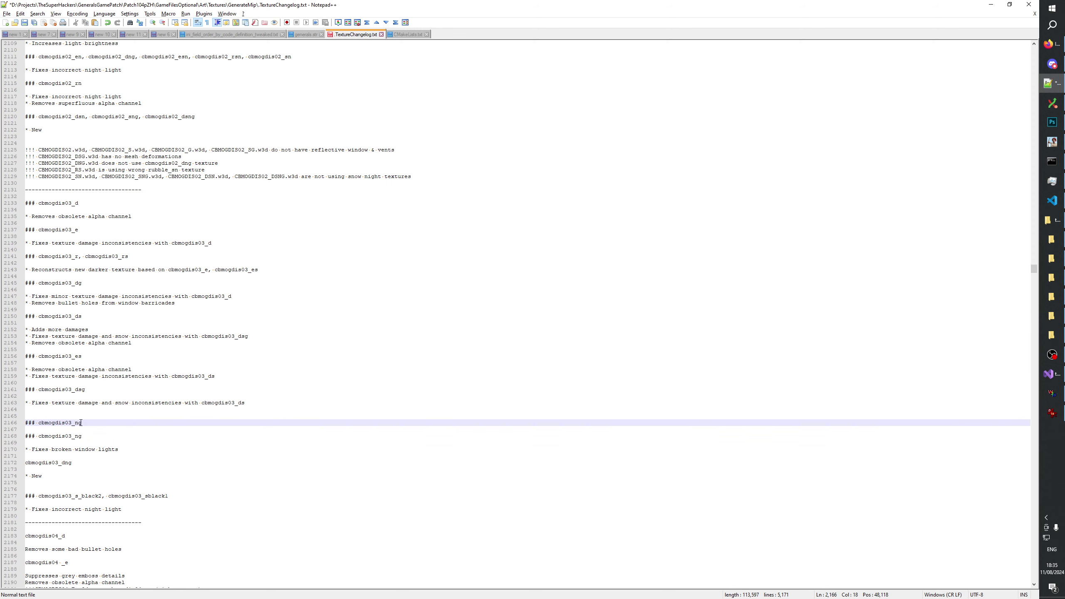
pyautogui.press('BackSpace')
pyautogui.press('Return')
pyautogui.press('Return')
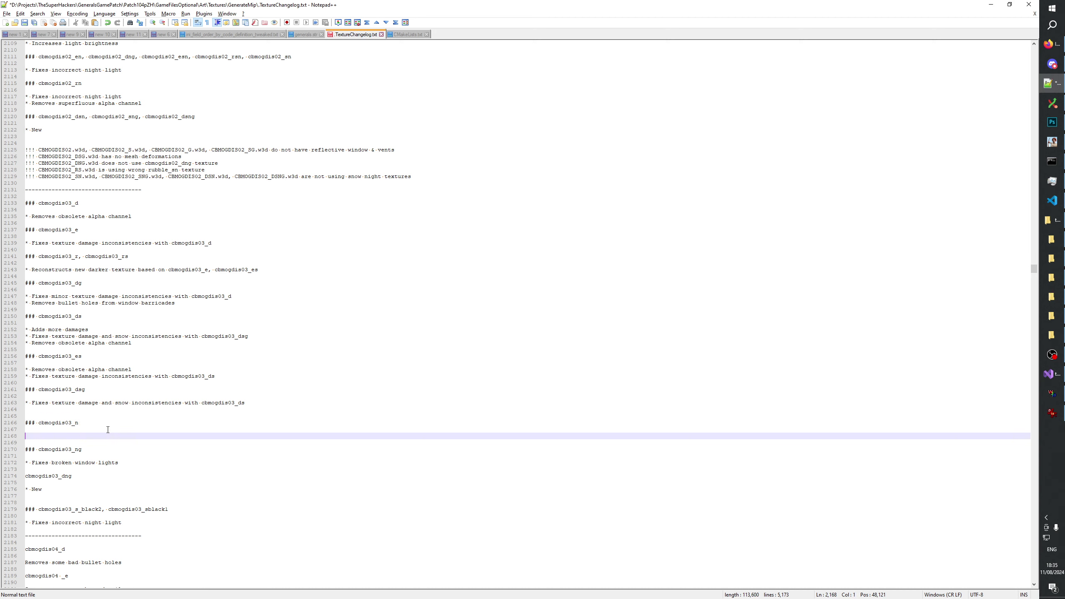
# Extend the cbmogdis03_n heading with ", cbmogdis03_dn" and make room for a note beneath it
pyautogui.doubleClick(61, 422)
pyautogui.hotkey('ctrl', 'c')
pyautogui.press('End')
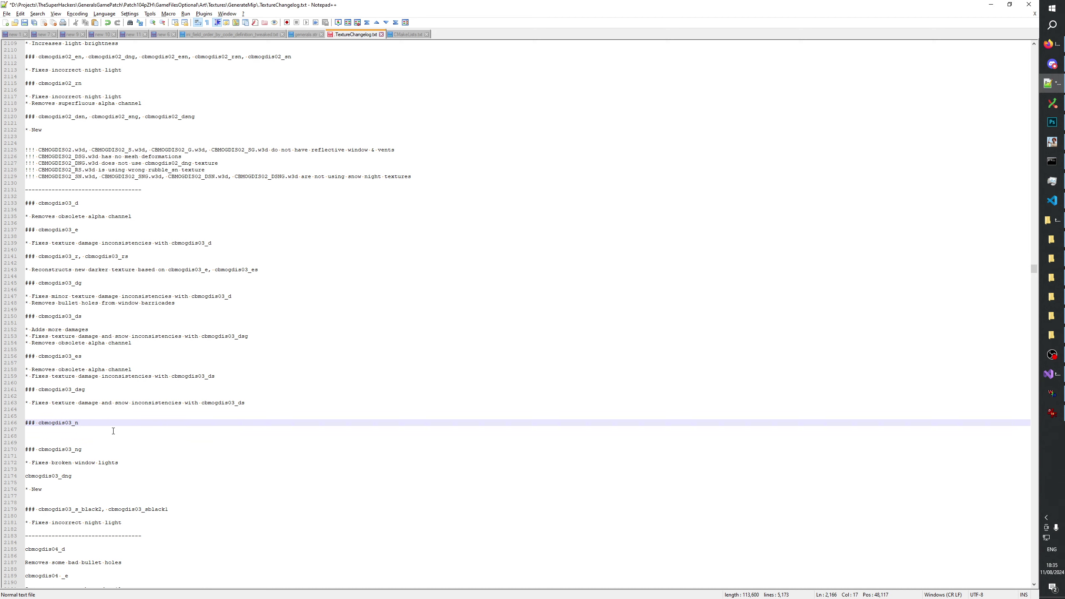
pyautogui.write(',')
pyautogui.hotkey('ctrl', 'v')
pyautogui.write('dn')
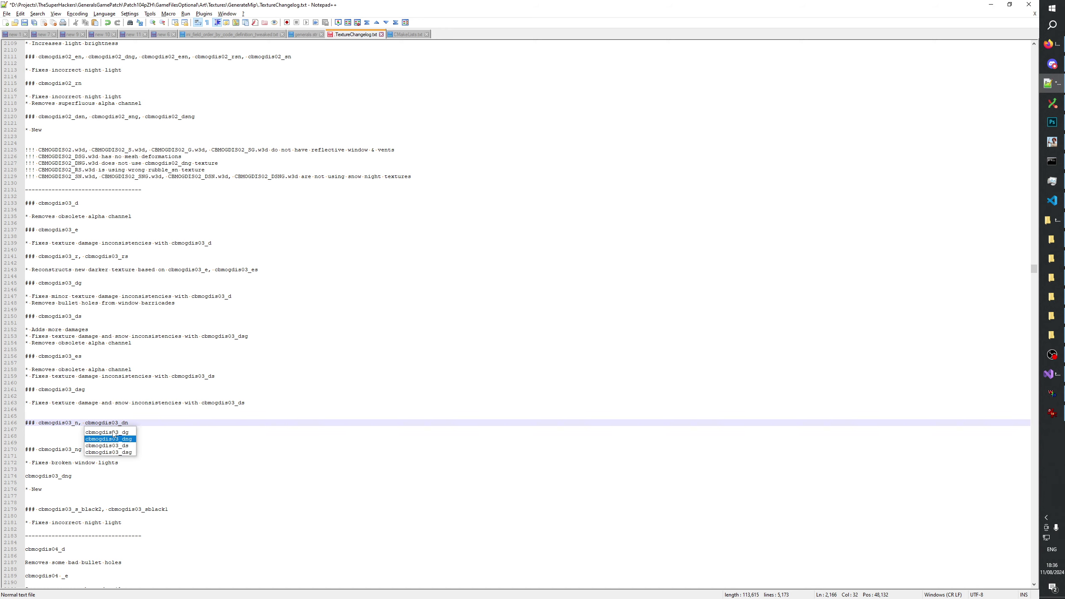
pyautogui.press('Return')
pyautogui.press('Return')
pyautogui.press('Return')
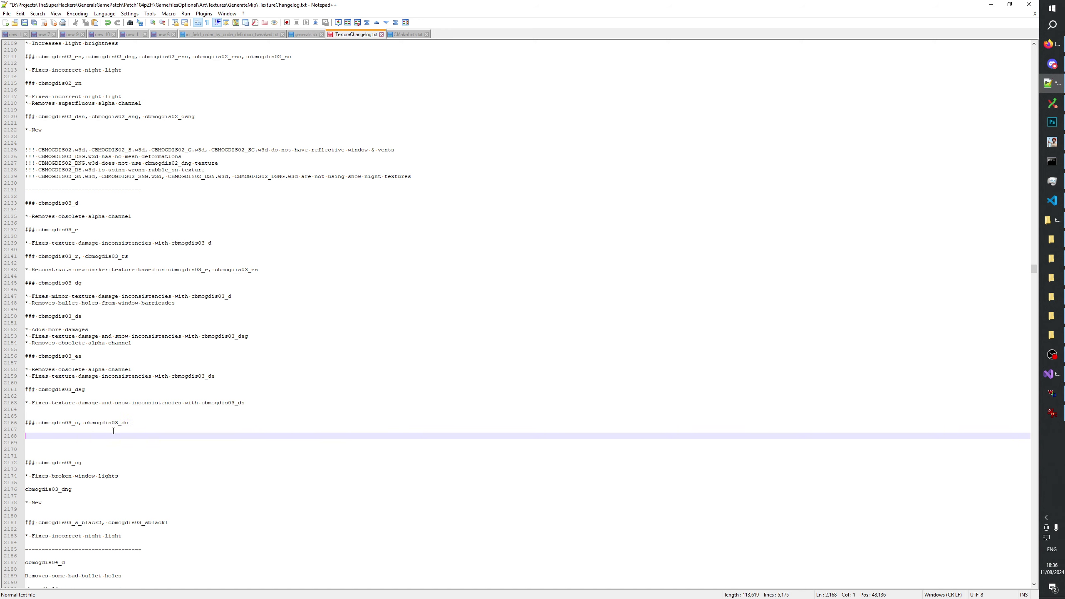
# Write the note "* Recreates house lights" under the n and dn heading, and remove the surplus blank lines below it
pyautogui.write('* Recreates night')
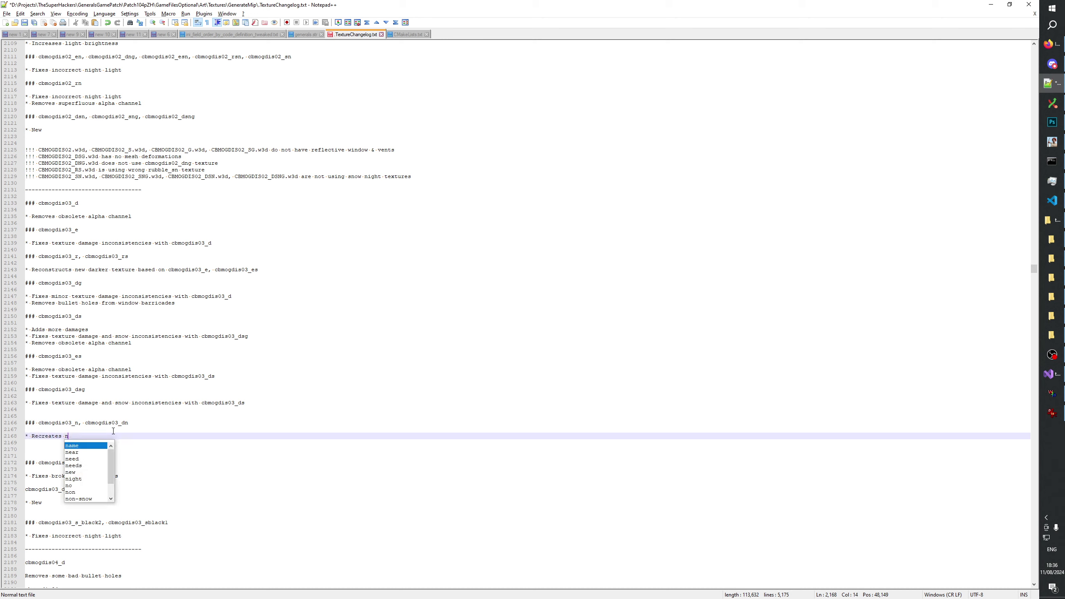
pyautogui.press('BackSpace')
pyautogui.press('BackSpace')
pyautogui.press('BackSpace')
pyautogui.press('BackSpace')
pyautogui.write('house lights')
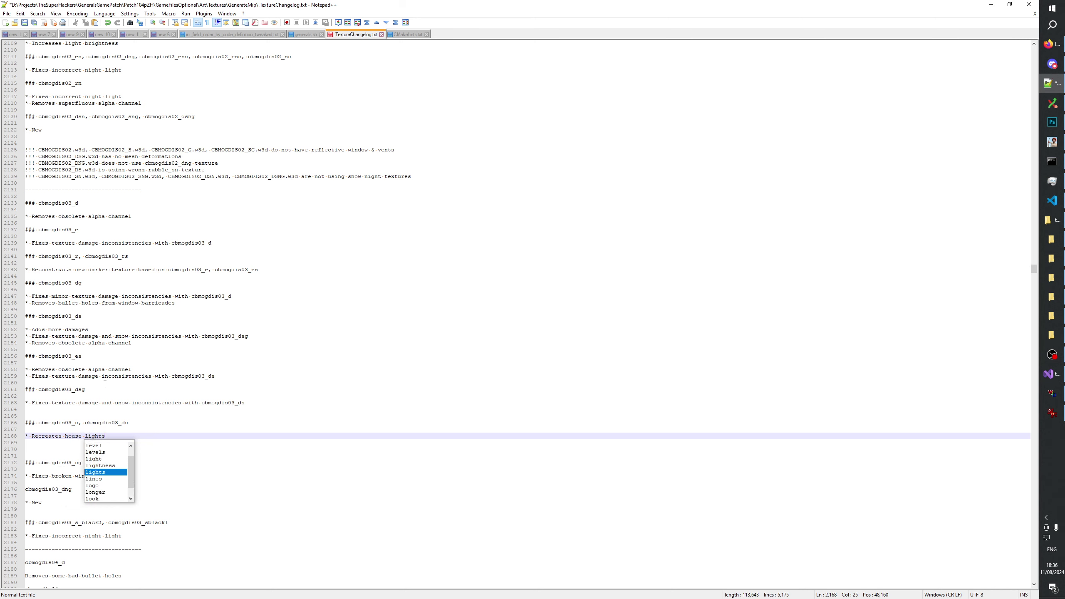
pyautogui.click(105, 384)
pyautogui.click(124, 449)
pyautogui.press('BackSpace')
pyautogui.press('BackSpace')
pyautogui.click(116, 432)
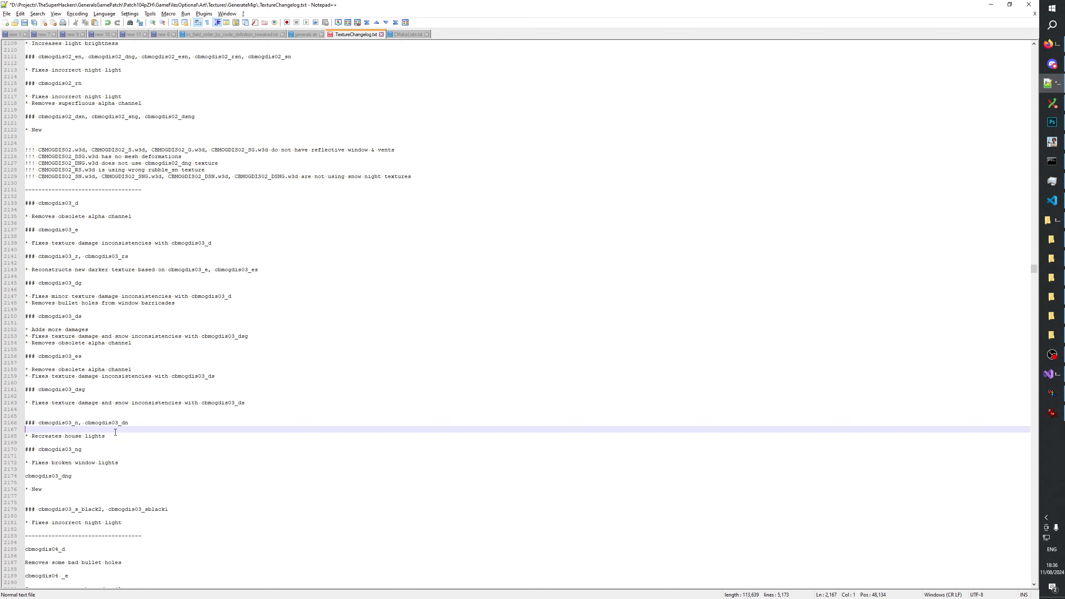
# Copy the "* Recreates house lights" note into the cbmogdis03_ng entry, above "* Fixes broken window lights"
pyautogui.moveTo(118, 436); pyautogui.dragTo(15, 433)
pyautogui.hotkey('ctrl', 'c')
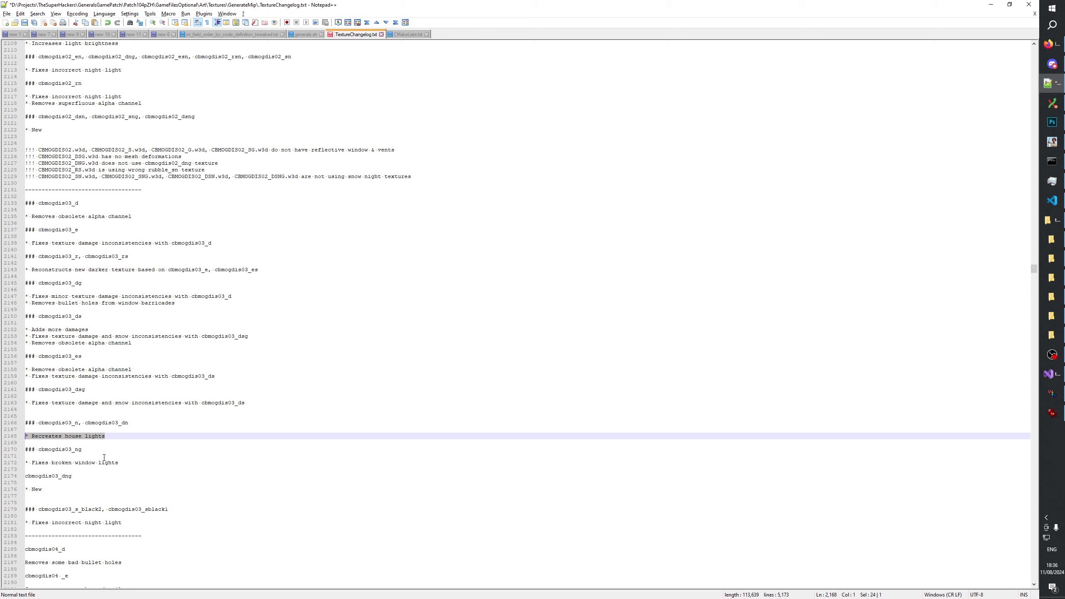
pyautogui.click(89, 455)
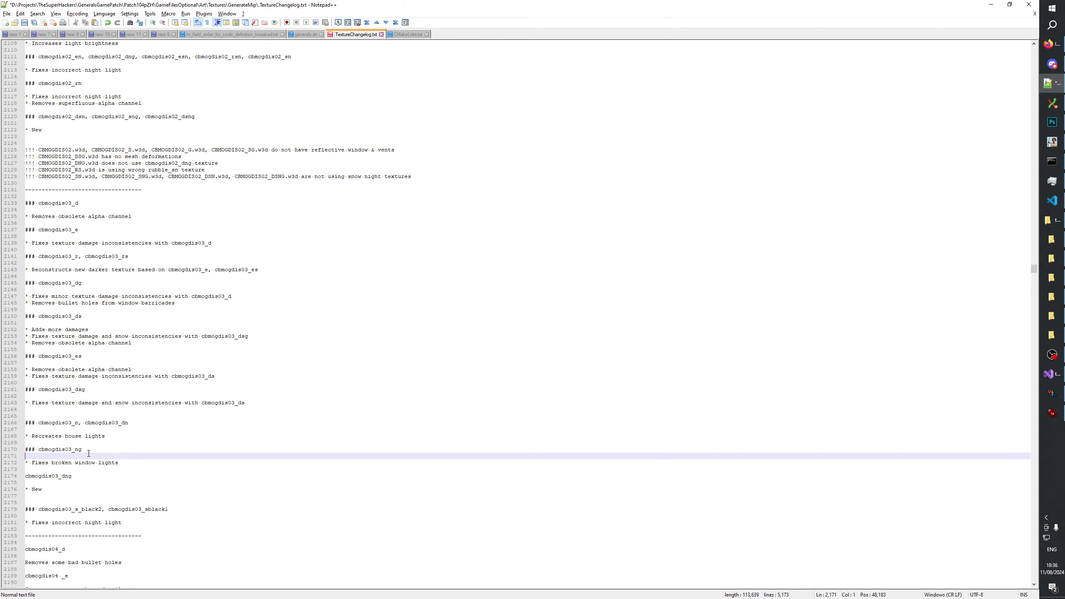
pyautogui.click(132, 461)
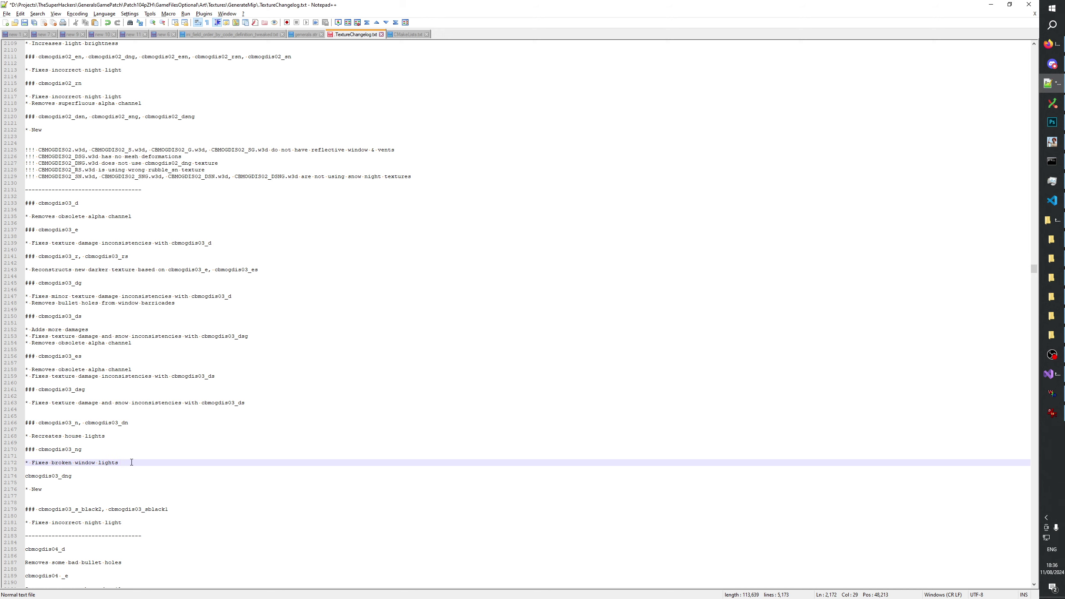
pyautogui.press('Return')
pyautogui.press('Up')
pyautogui.hotkey('ctrl', 'v')
pyautogui.press('Left')
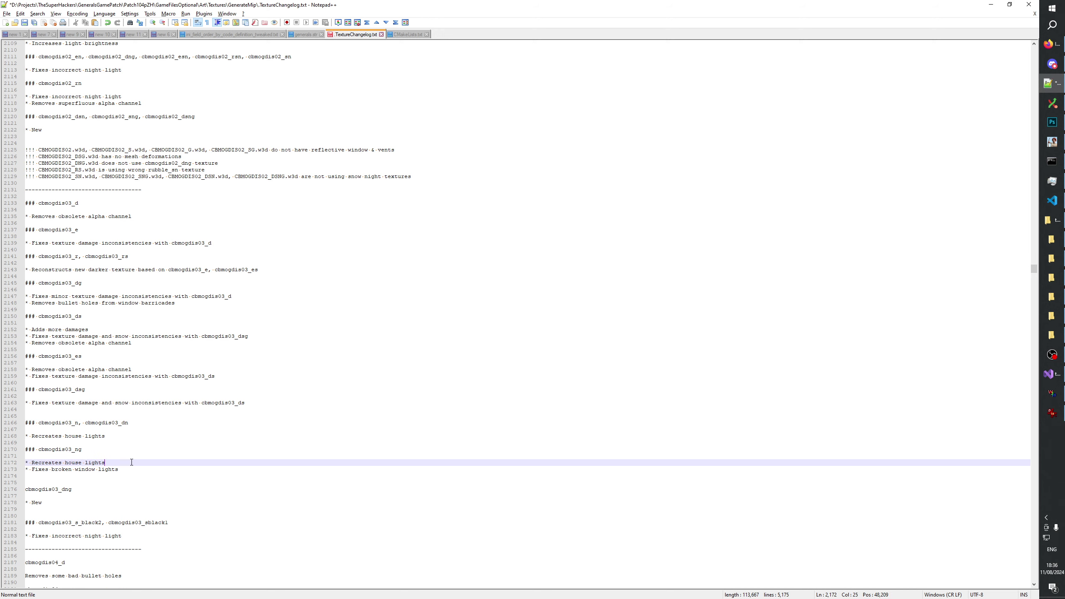
# Delete the extra blank lines around the cbmogdis03 night texture entries and save the changelog
pyautogui.click(45, 477)
pyautogui.click(45, 483)
pyautogui.press('BackSpace')
pyautogui.click(90, 495)
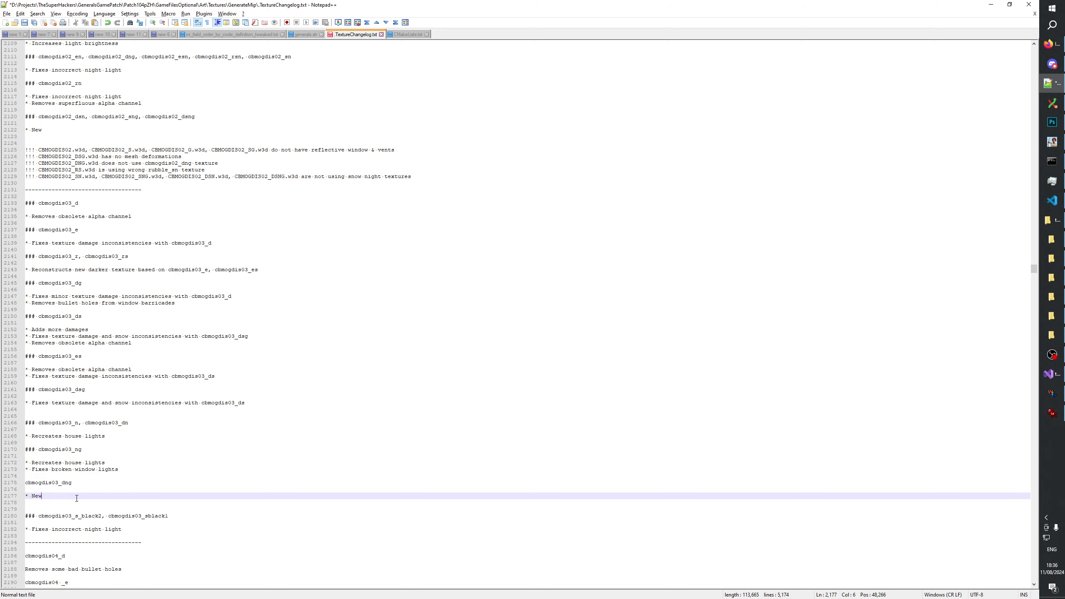
pyautogui.click(67, 503)
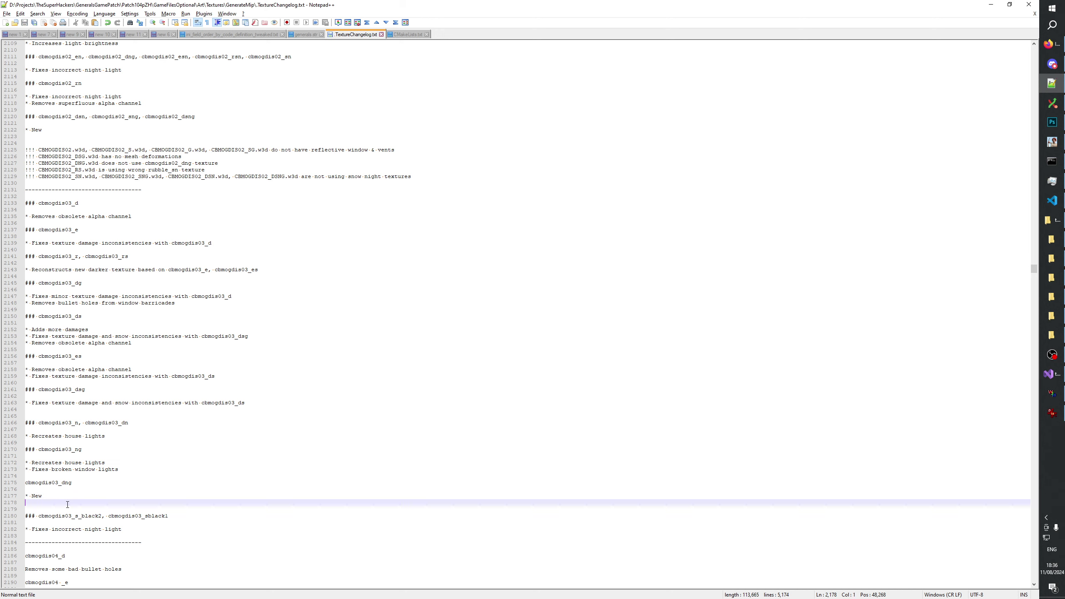
pyautogui.press('BackSpace')
pyautogui.click(49, 416)
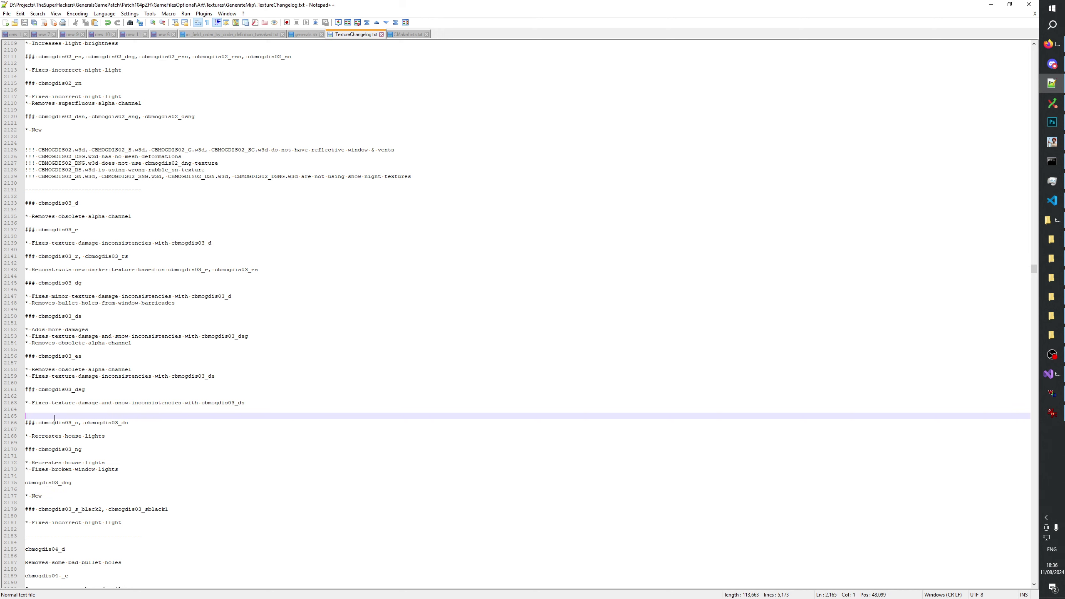
pyautogui.press('BackSpace')
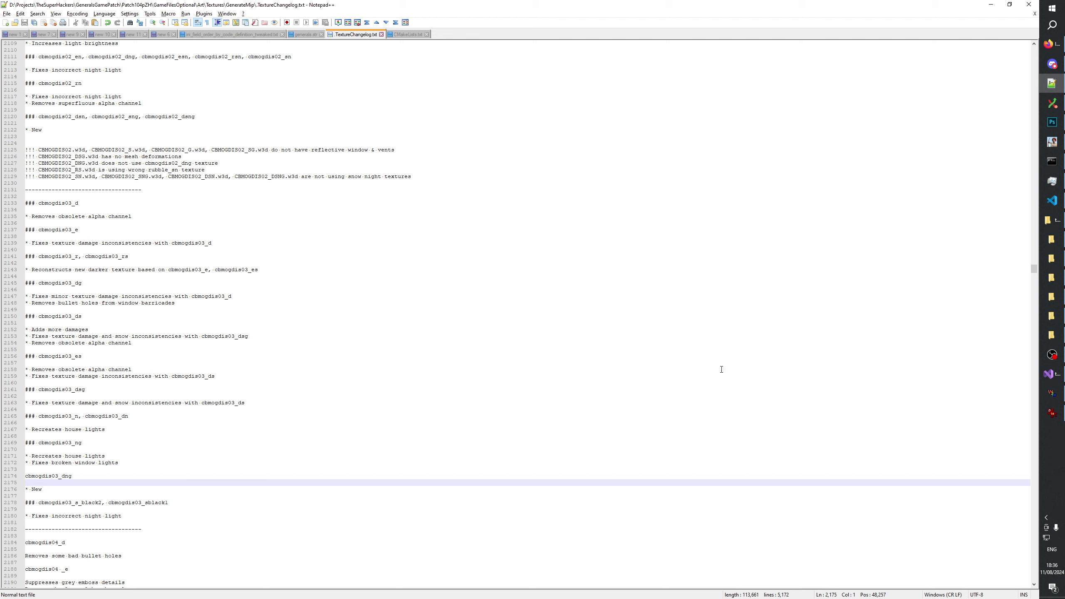
# Build the mod in Generals Mod Builder, and switch to W3D Viewer to start an empty scene
pyautogui.click(1052, 148)
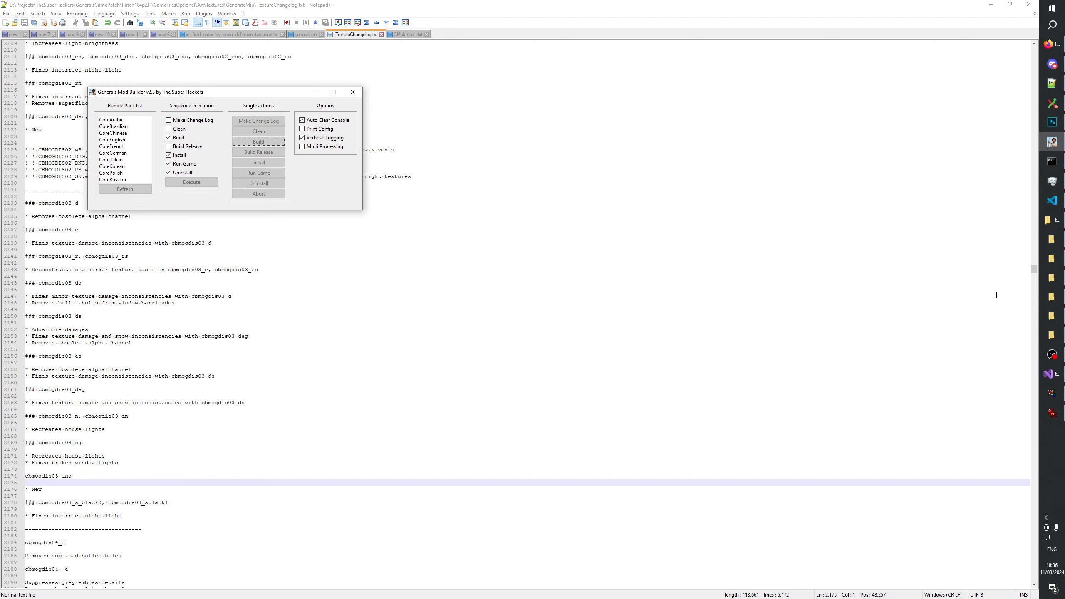
pyautogui.click(1052, 393)
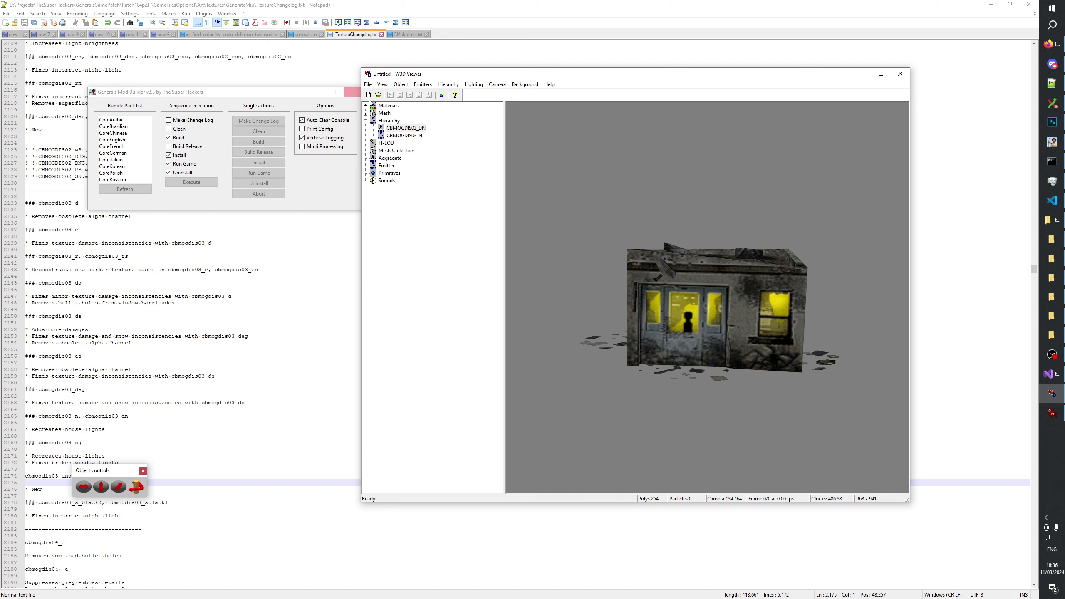
pyautogui.click(368, 95)
# Load all the CBMogdis03 model files into the viewer, from CBMogdis03.W3D through CBMogdis03_SNG.W3D
pyautogui.click(378, 95)
pyautogui.click(613, 398)
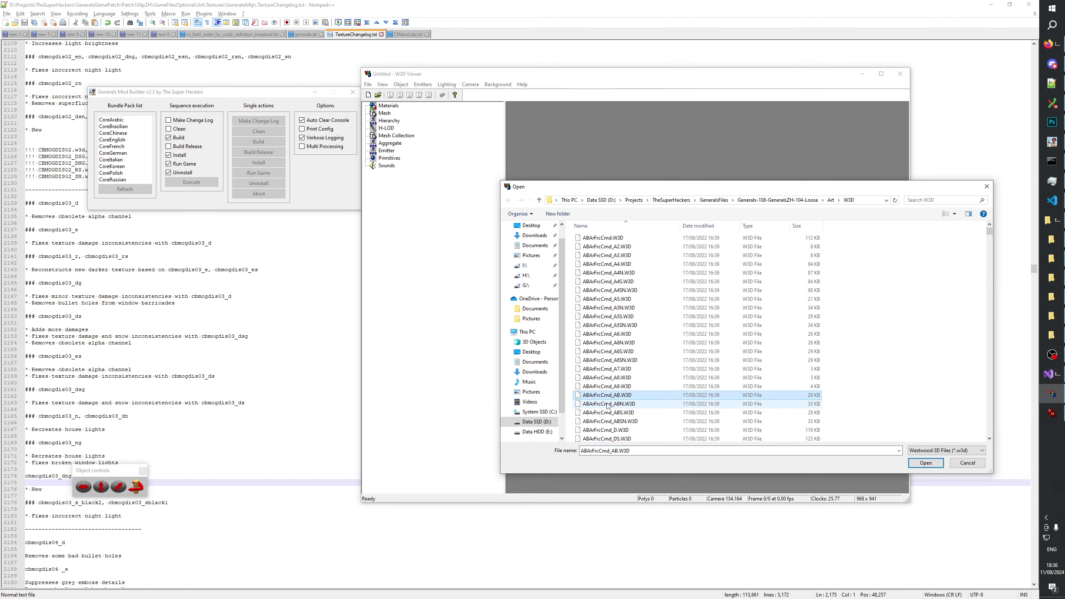
pyautogui.write('cbm')
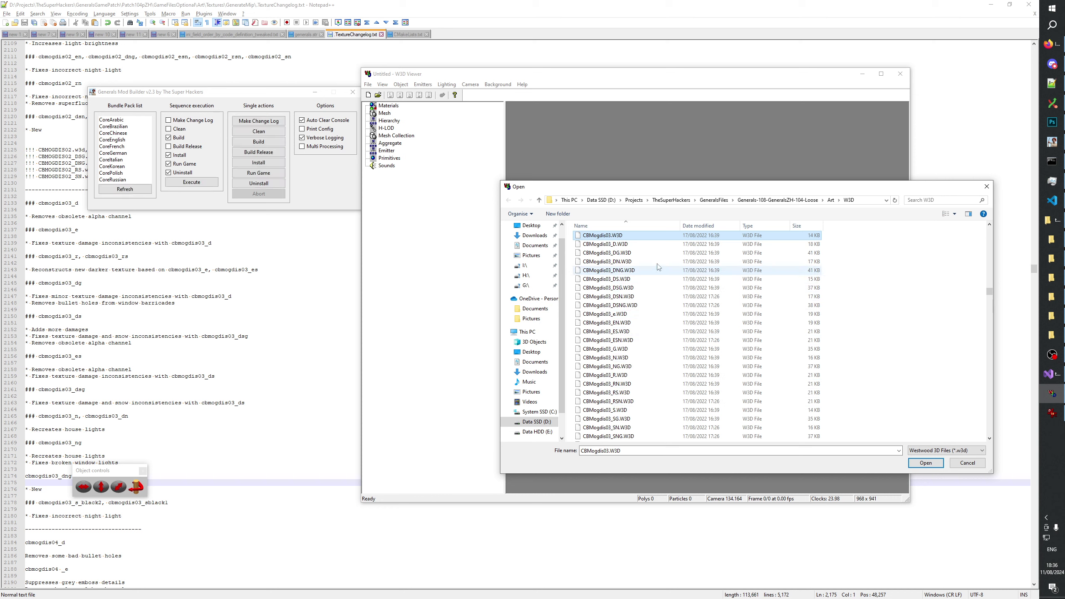
pyautogui.write('ogdis03')
pyautogui.scroll(-5, 629, 286)
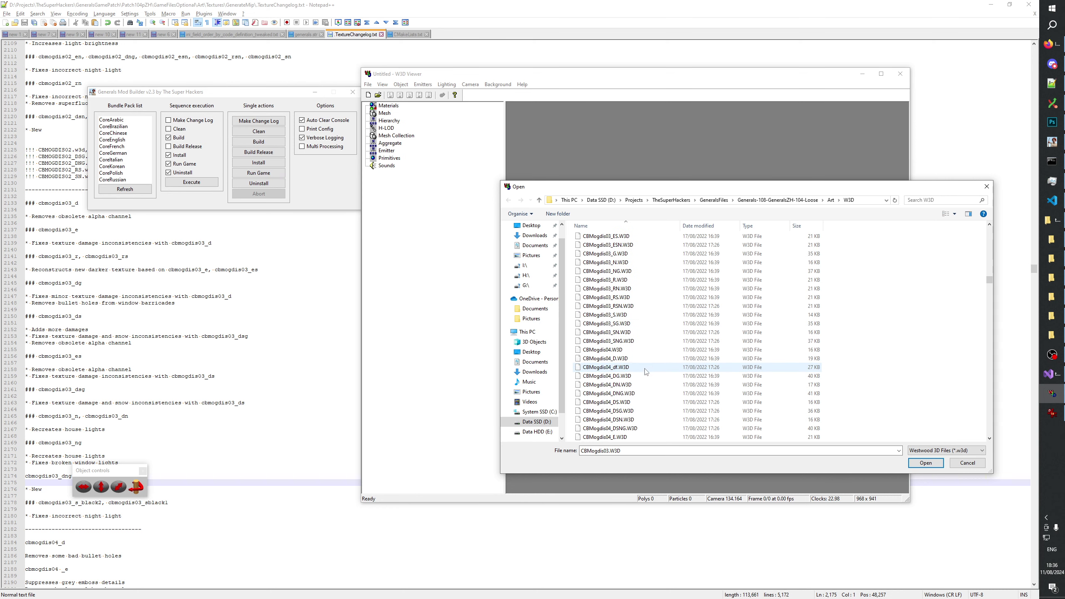
pyautogui.keyDown('shift'); pyautogui.click(608, 341); pyautogui.keyUp('shift')
pyautogui.click(930, 461)
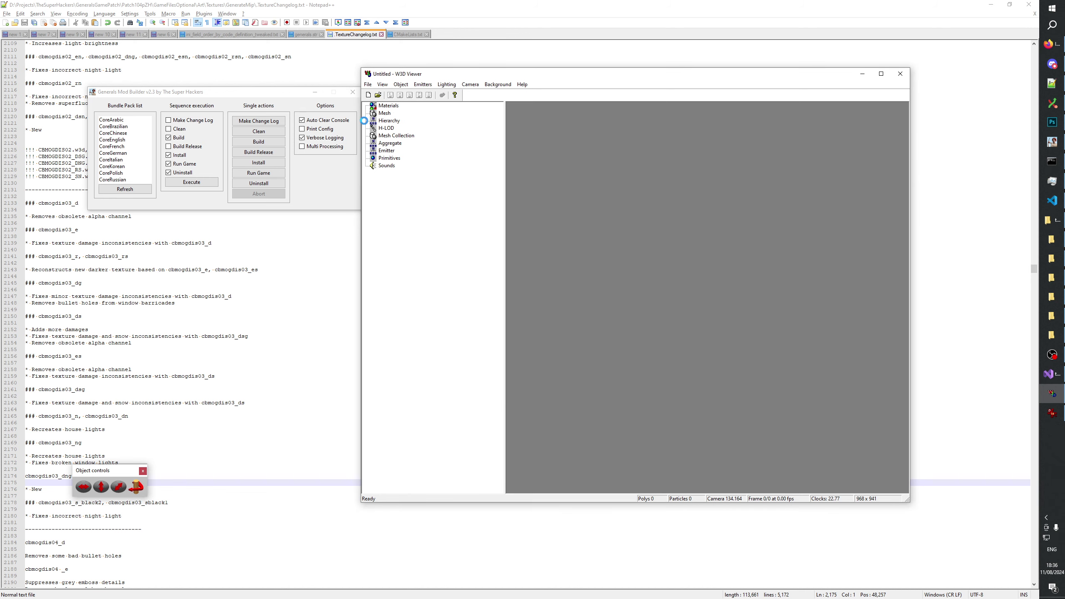
# Display the CBMOGDIS03_N hierarchy model and inspect its lit windows and door from several sides
pyautogui.click(365, 121)
pyautogui.click(420, 235)
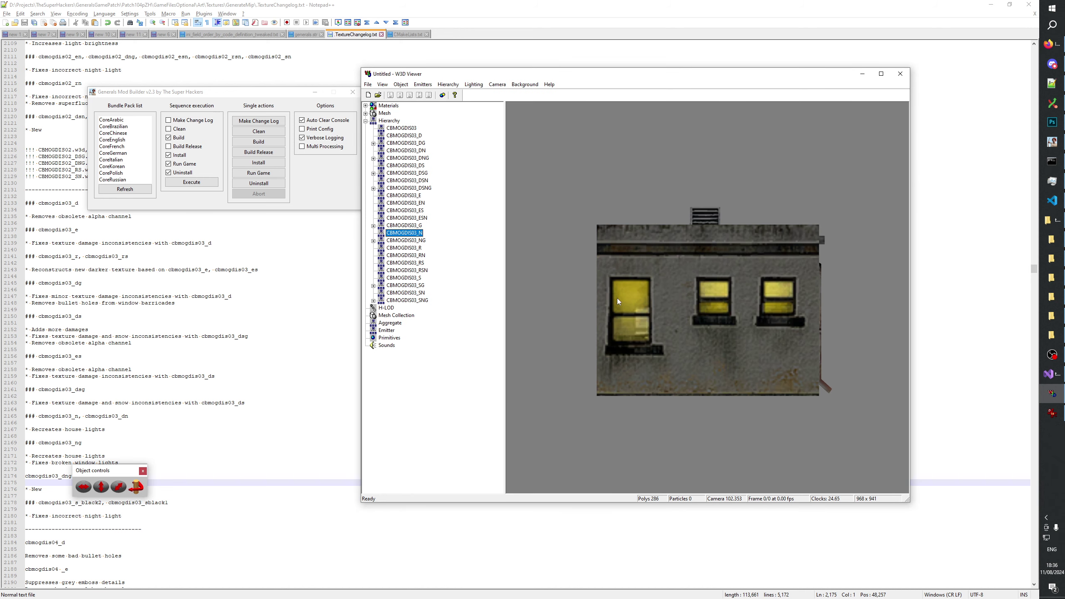
pyautogui.moveTo(618, 298); pyautogui.dragTo(643, 327)
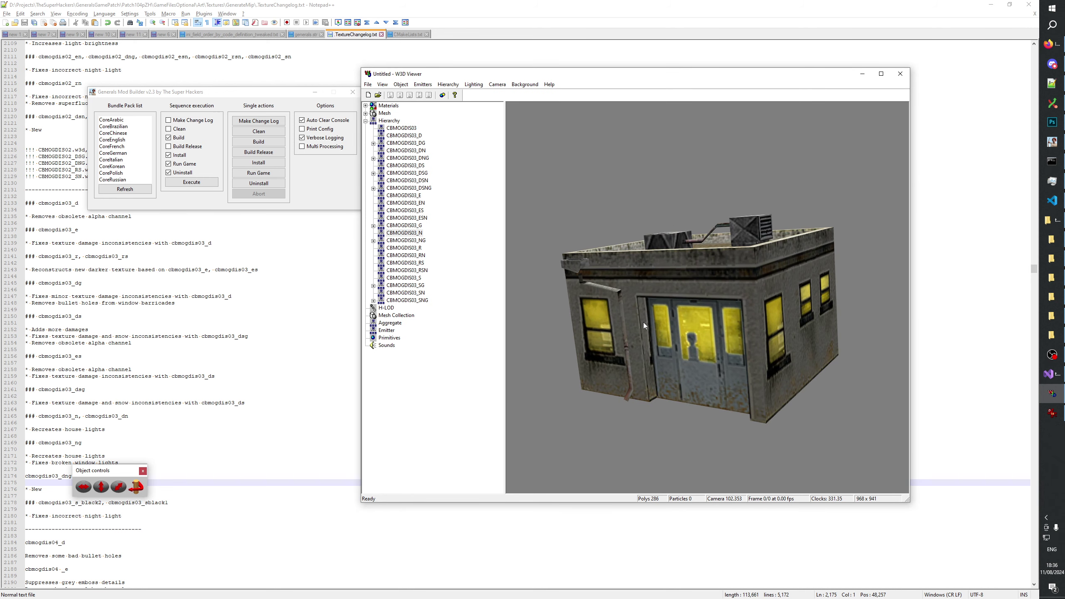
# Kill the scene light and inspect the lit windows on the CBMOGDIS03_N and CBMOGDIS03_DN models
pyautogui.click(474, 84)
pyautogui.click(490, 177)
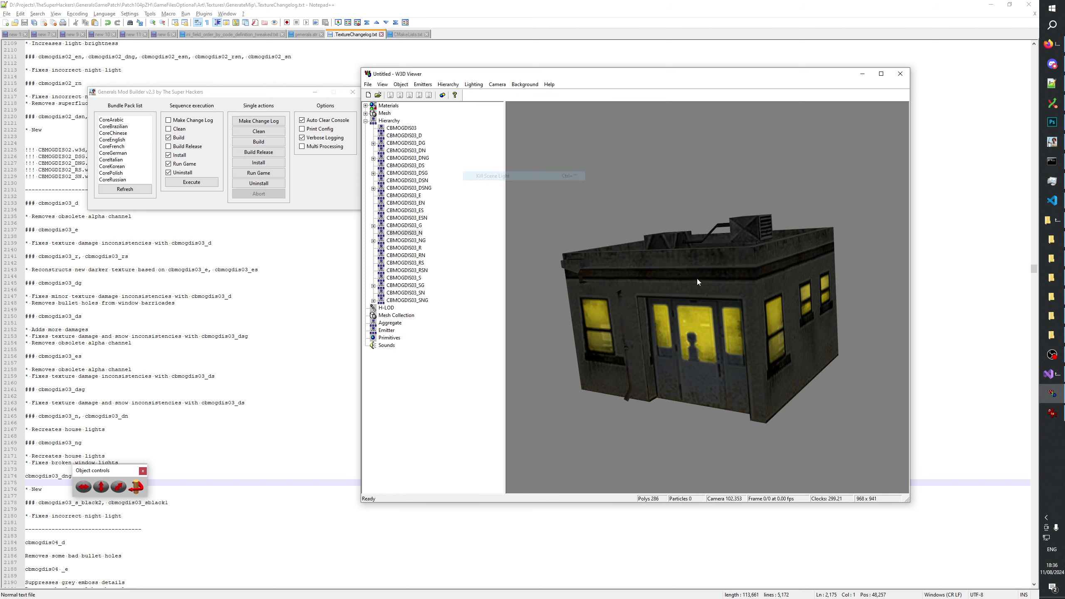
pyautogui.moveTo(677, 298); pyautogui.dragTo(516, 266)
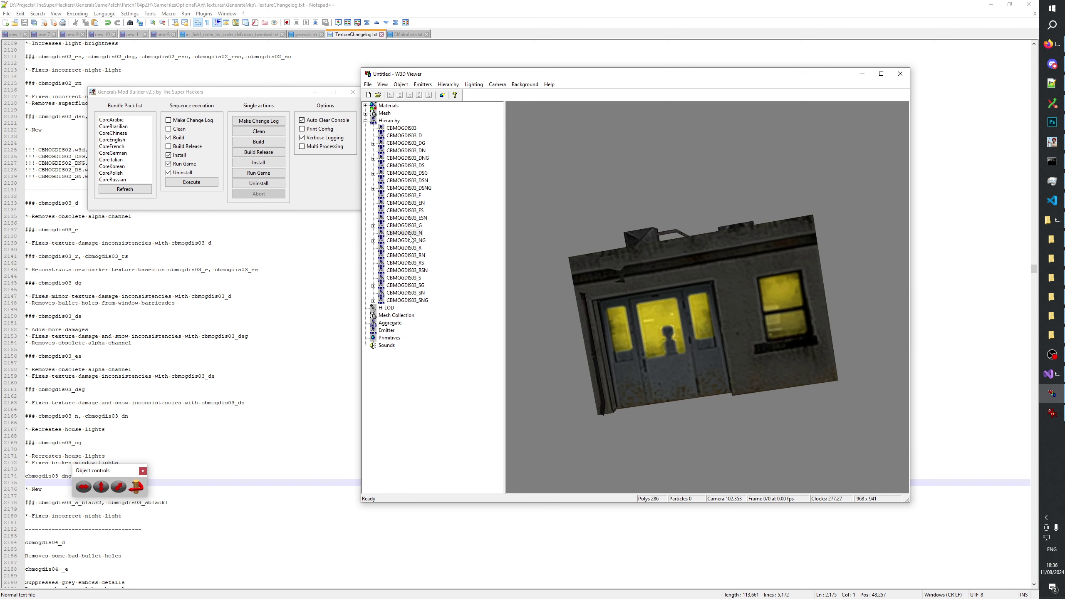
pyautogui.click(407, 153)
pyautogui.moveTo(587, 344); pyautogui.dragTo(686, 342)
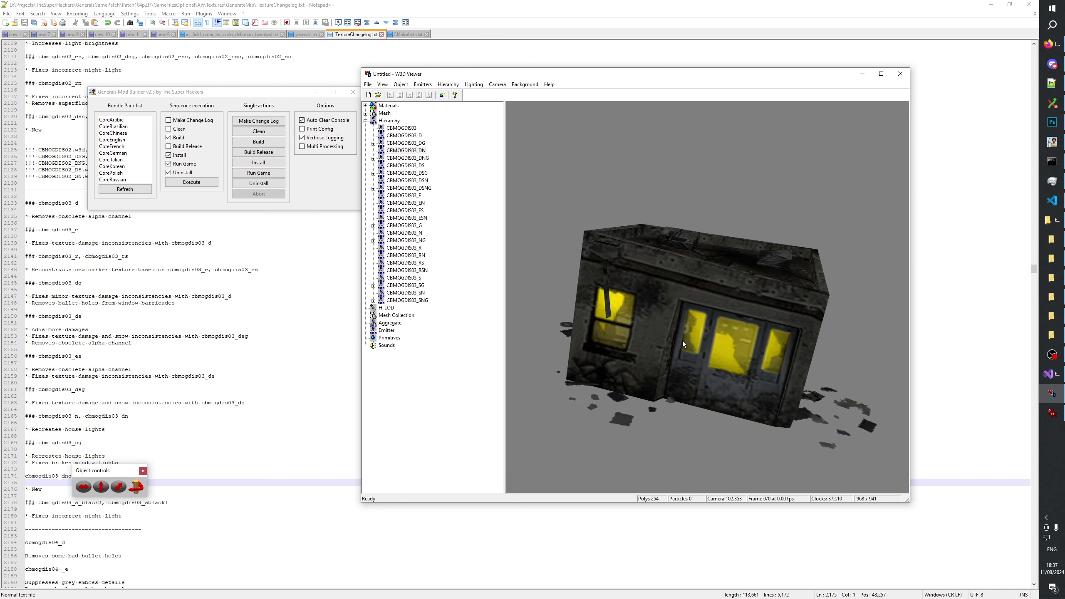
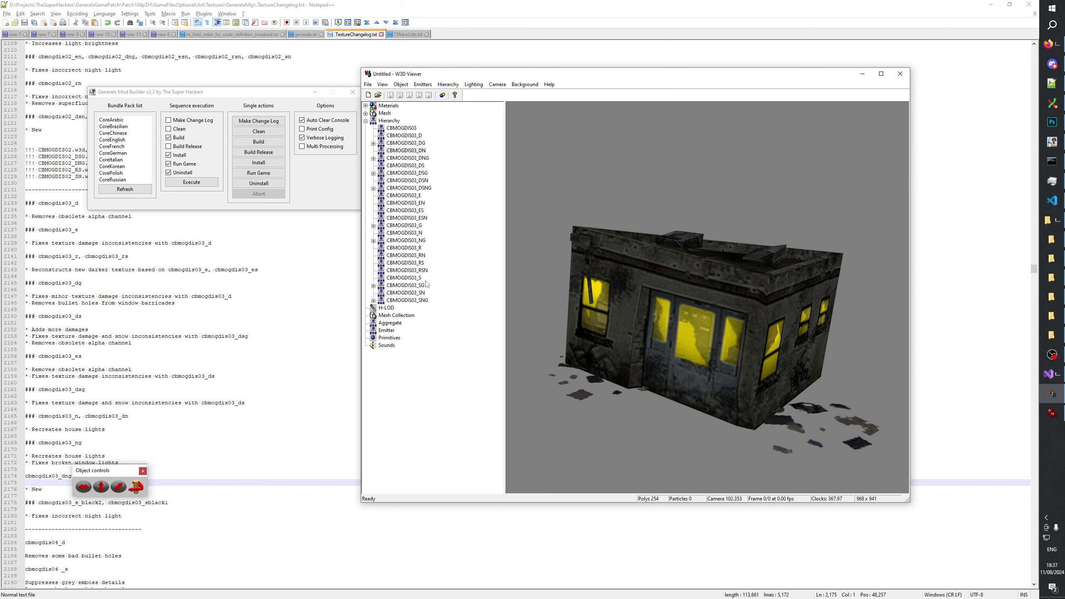
# Display the CBMOGDIS03_NG model and compare its barricaded windows with cbmogdis03_ng.psd in Photoshop
pyautogui.click(419, 241)
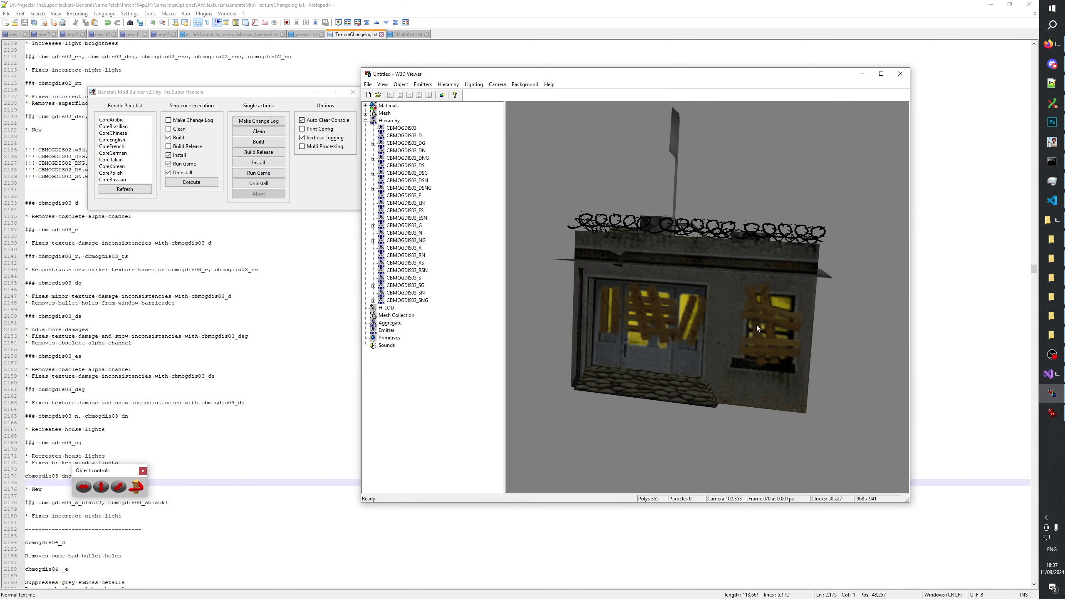
pyautogui.scroll(5, 745, 345)
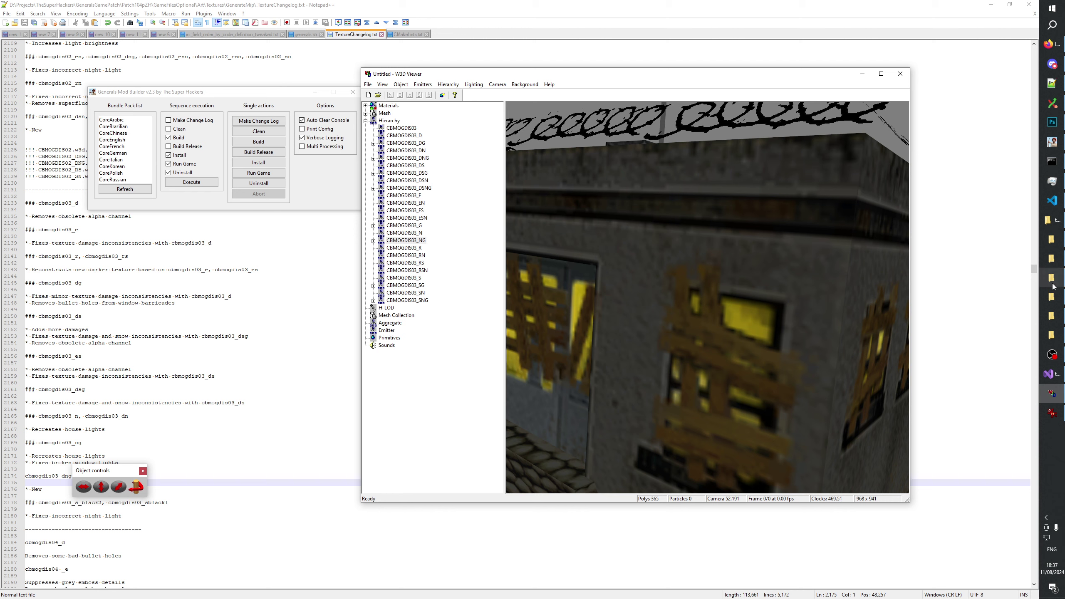
pyautogui.click(1052, 121)
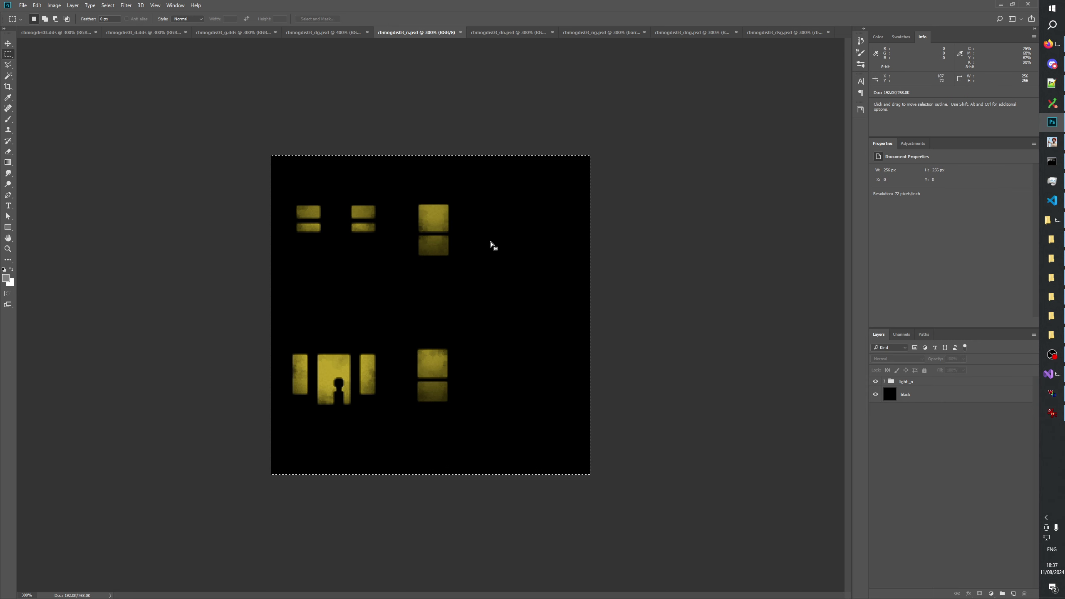
pyautogui.hotkey('ctrl', 'Tab')
pyautogui.hotkey('ctrl', 'Tab')
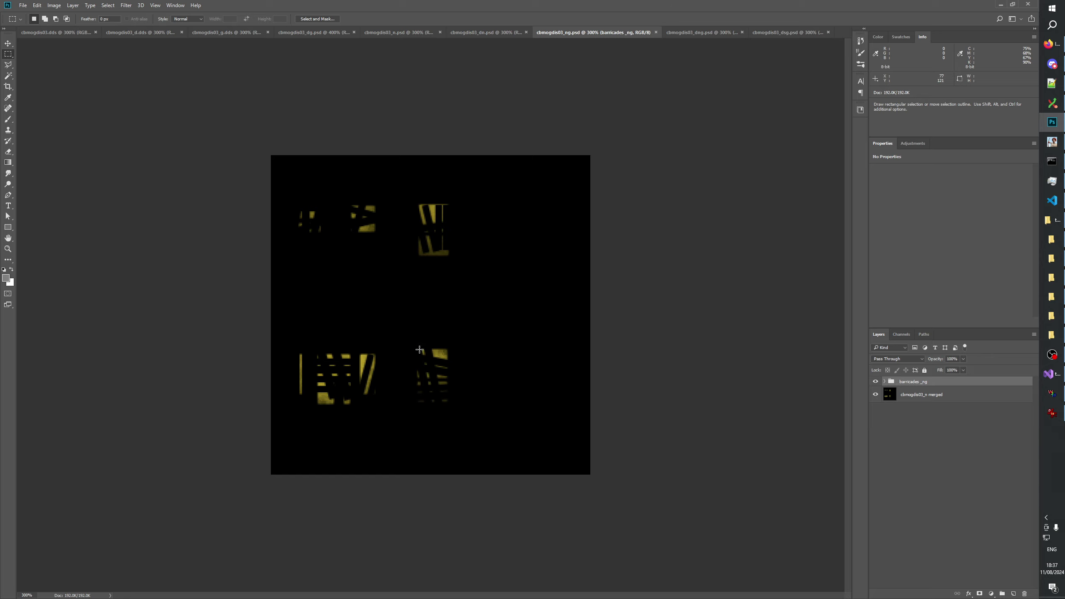
pyautogui.hotkey('alt', 'Tab')
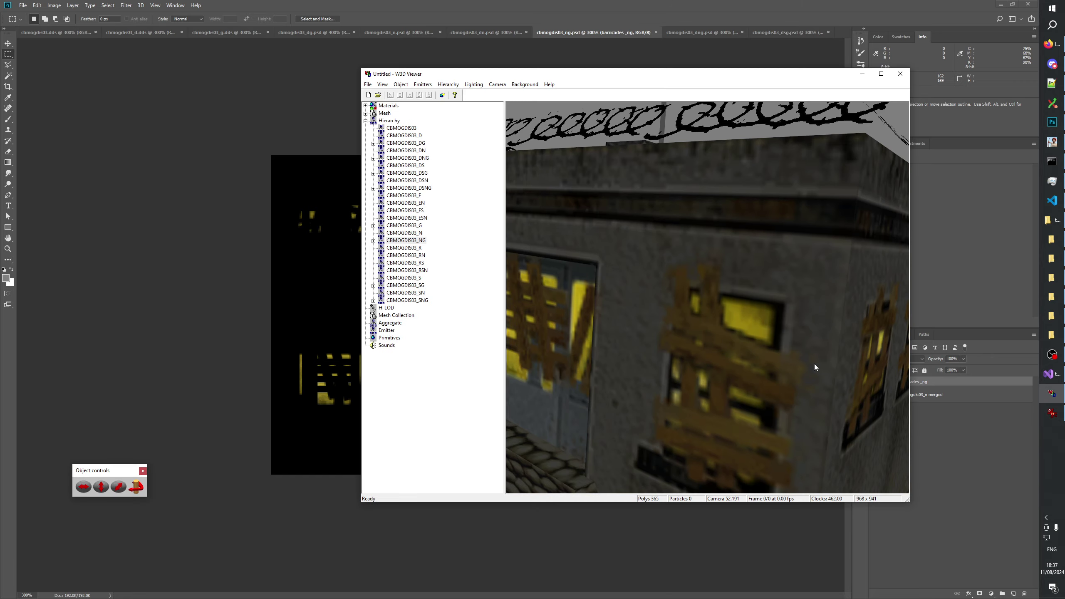
pyautogui.hotkey('alt', 'Tab')
# Select the shapes layer inside the barricades _ng group and show its plank outlines with the Rectangle tool
pyautogui.click(8, 248)
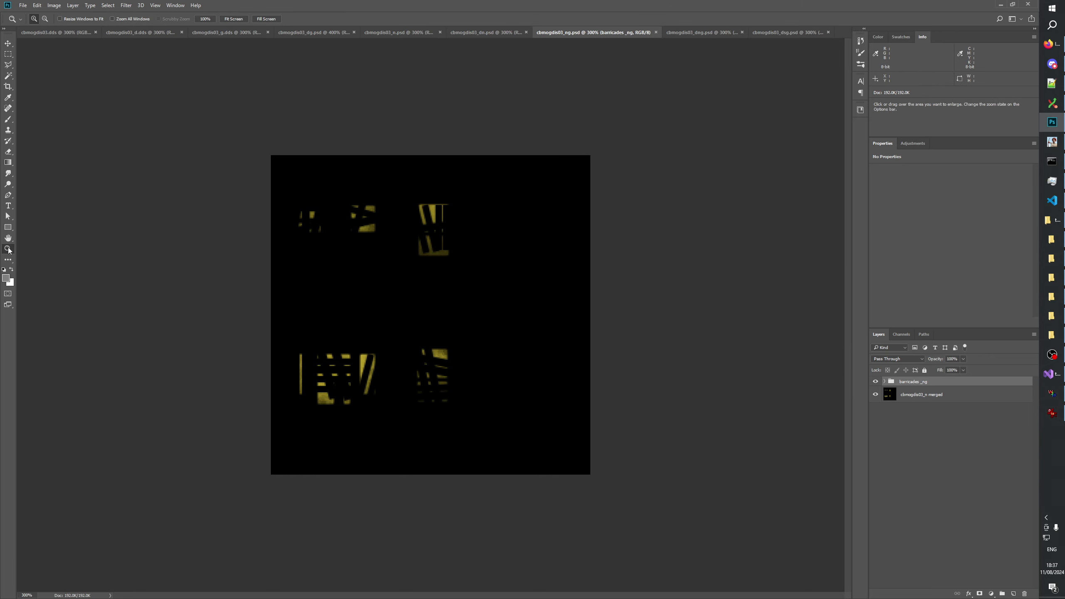
pyautogui.click(455, 383)
pyautogui.click(885, 382)
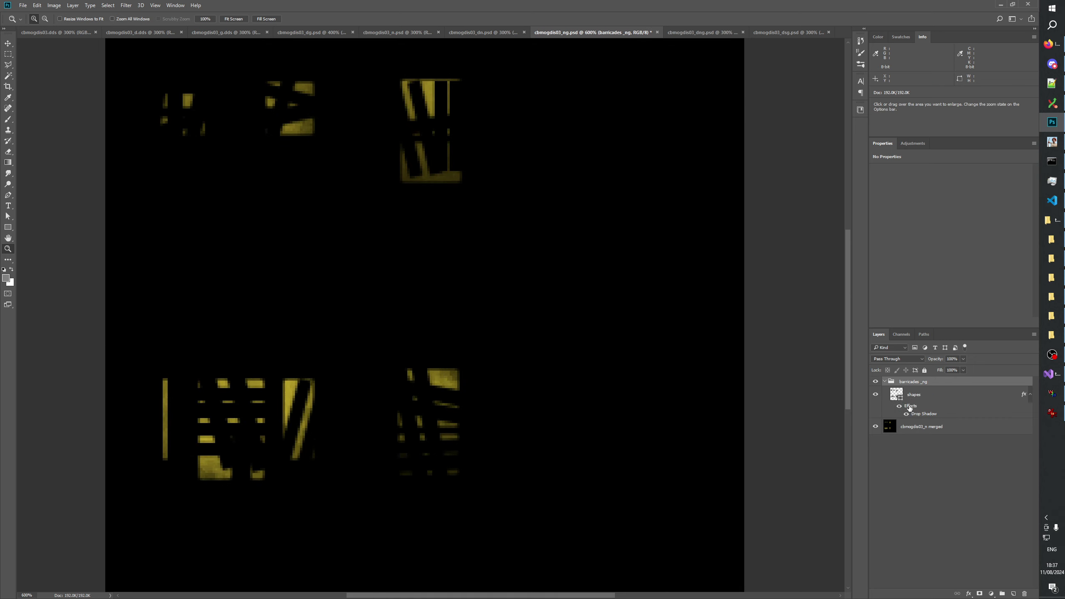
pyautogui.click(917, 399)
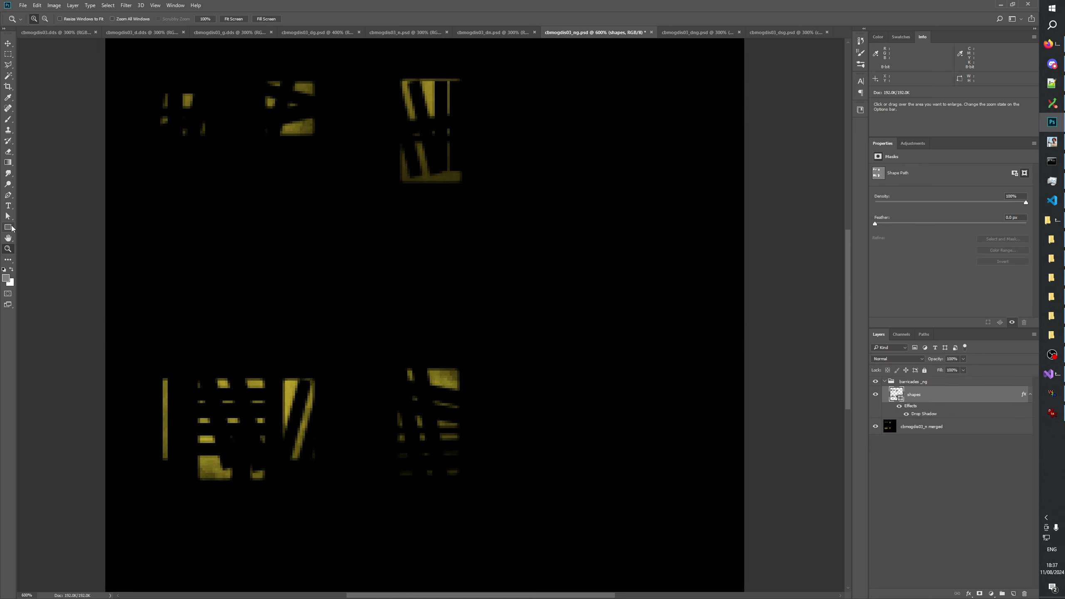
pyautogui.click(8, 227)
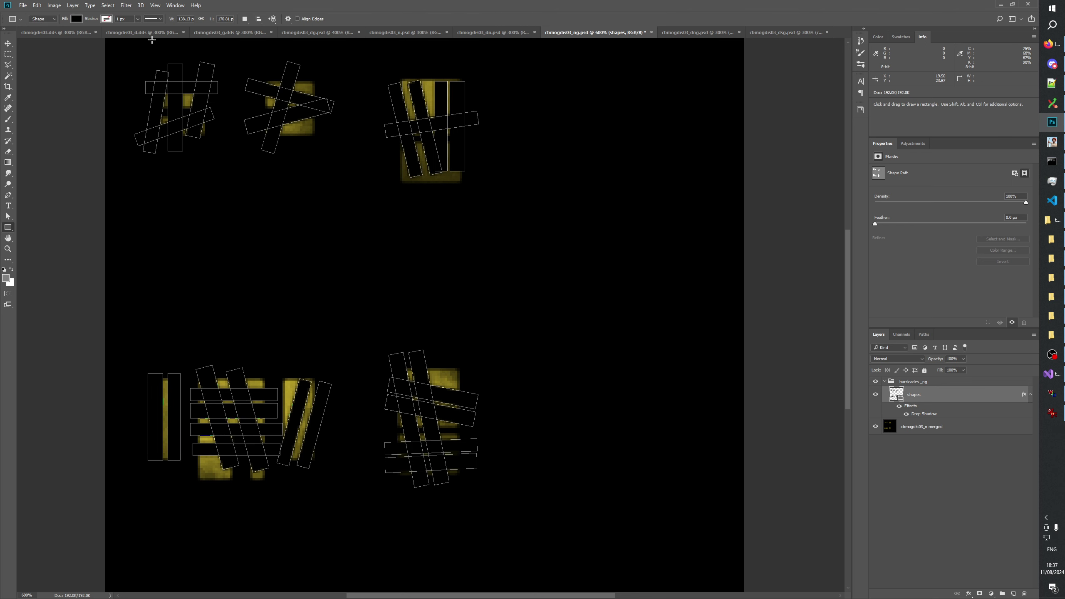
# Paste the cbmogdis03_g.dds texture into cbmogdis03_ng.psd as a layer above the barricades _ng group, and reselect the shapes layer
pyautogui.click(235, 33)
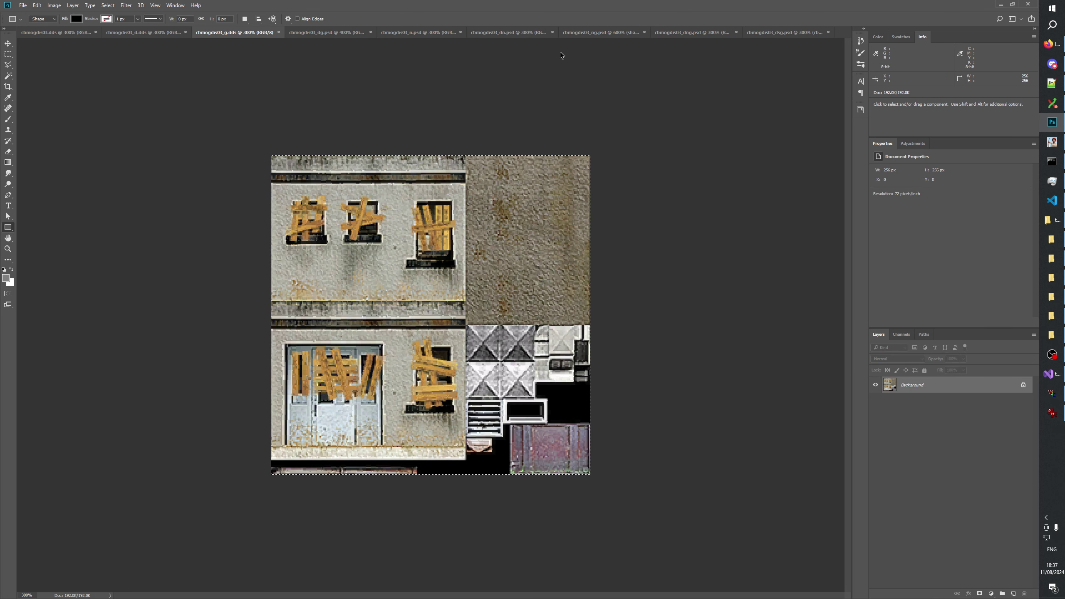
pyautogui.click(601, 33)
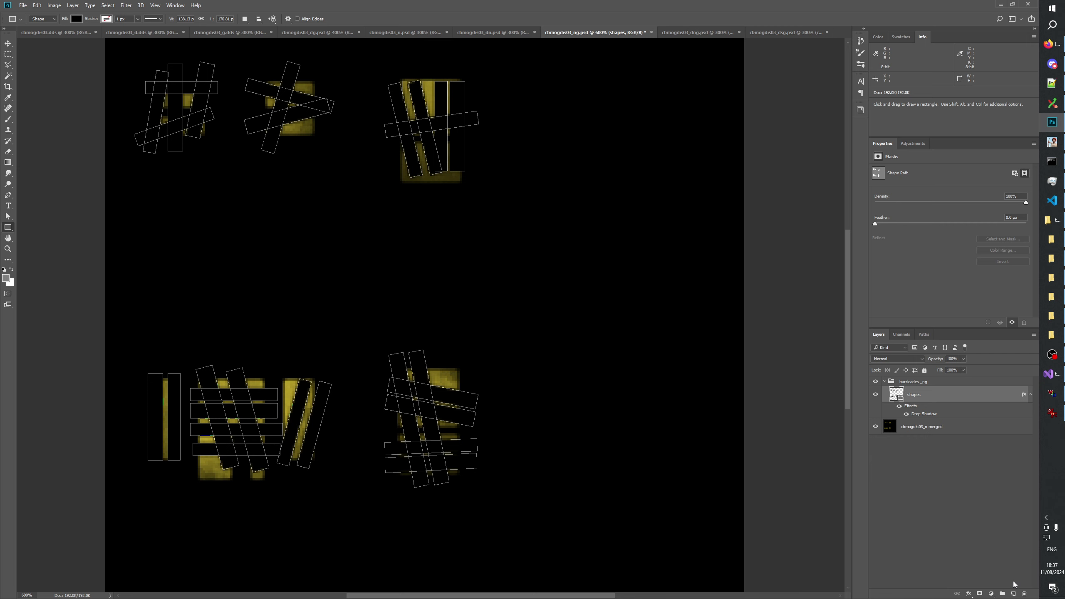
pyautogui.hotkey('ctrl', 'v')
pyautogui.moveTo(916, 390); pyautogui.dragTo(916, 375)
pyautogui.click(916, 413)
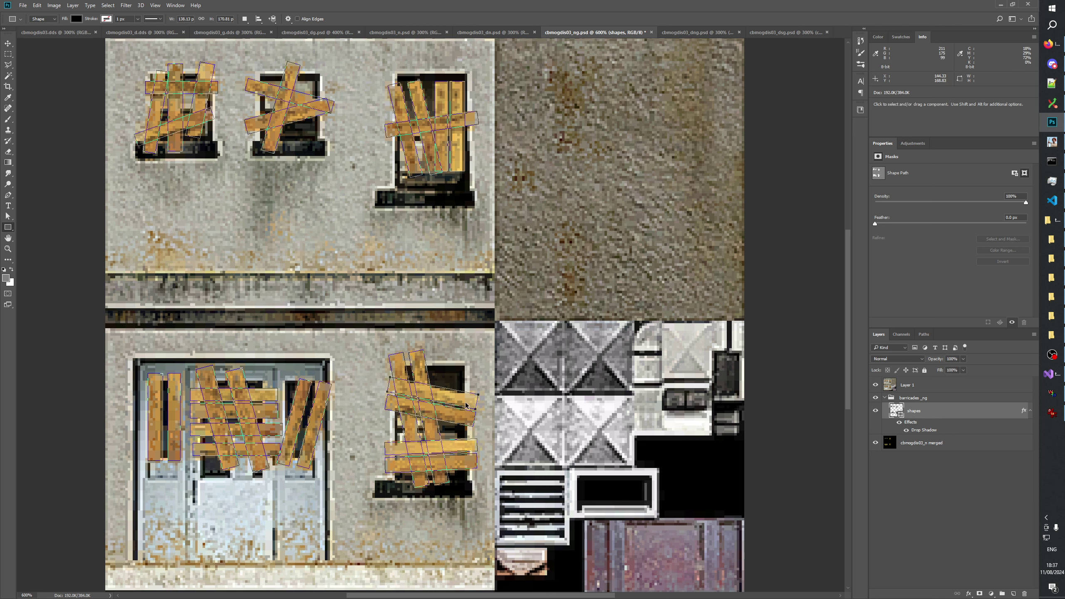
# Try to shrink the slanted plank on the ground-floor window beside the door, and revert to the state before the transform
pyautogui.hotkey('ctrl', 't')
pyautogui.moveTo(435, 376); pyautogui.dragTo(435, 379)
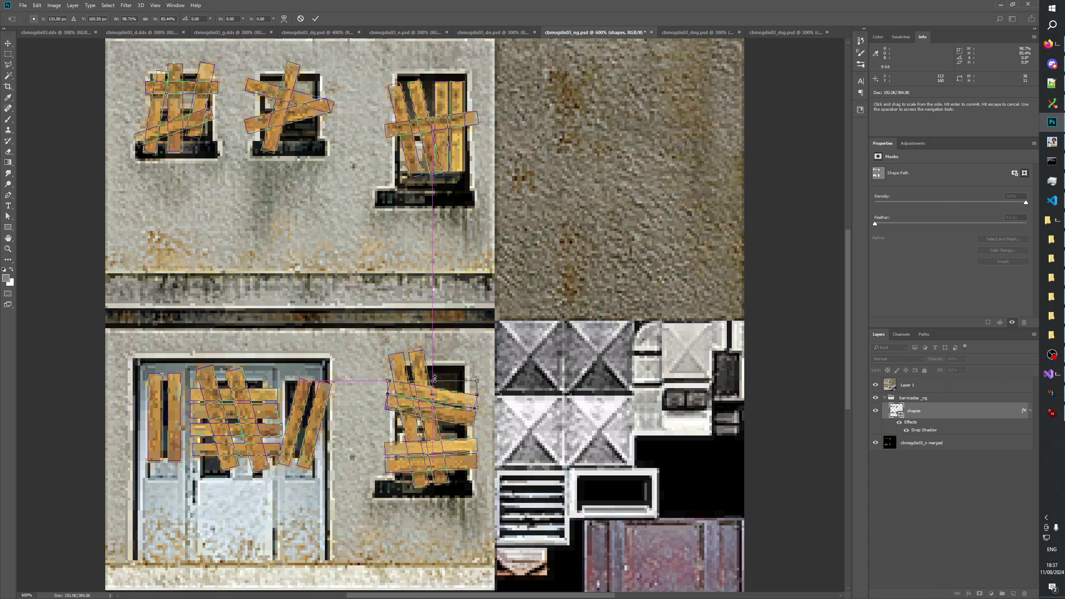
pyautogui.moveTo(435, 379); pyautogui.dragTo(435, 379)
pyautogui.click(301, 18)
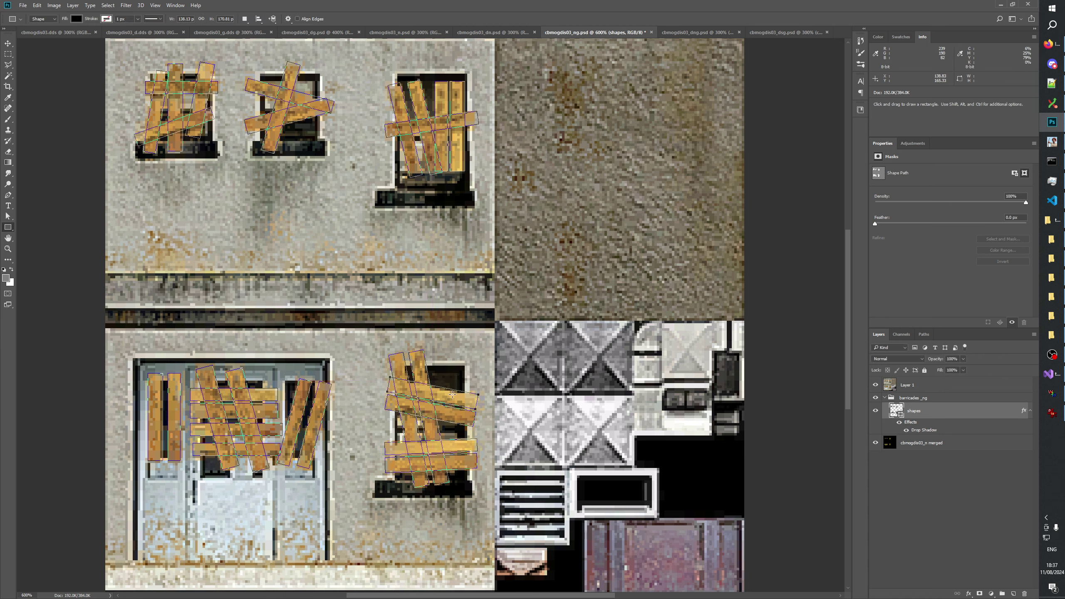
pyautogui.hotkey('ctrl', 't')
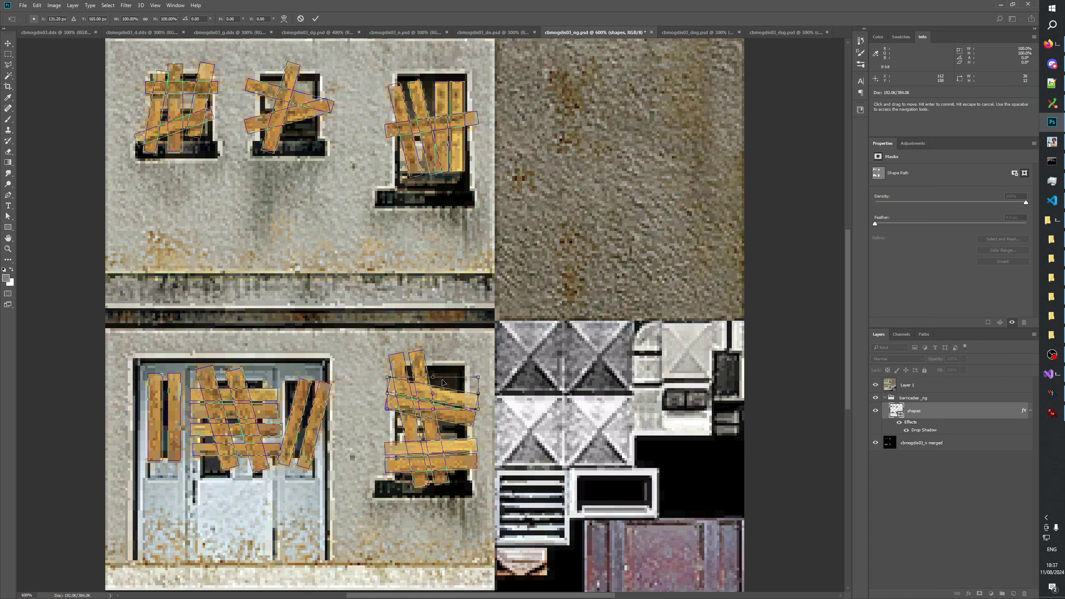
pyautogui.moveTo(478, 377); pyautogui.dragTo(477, 379)
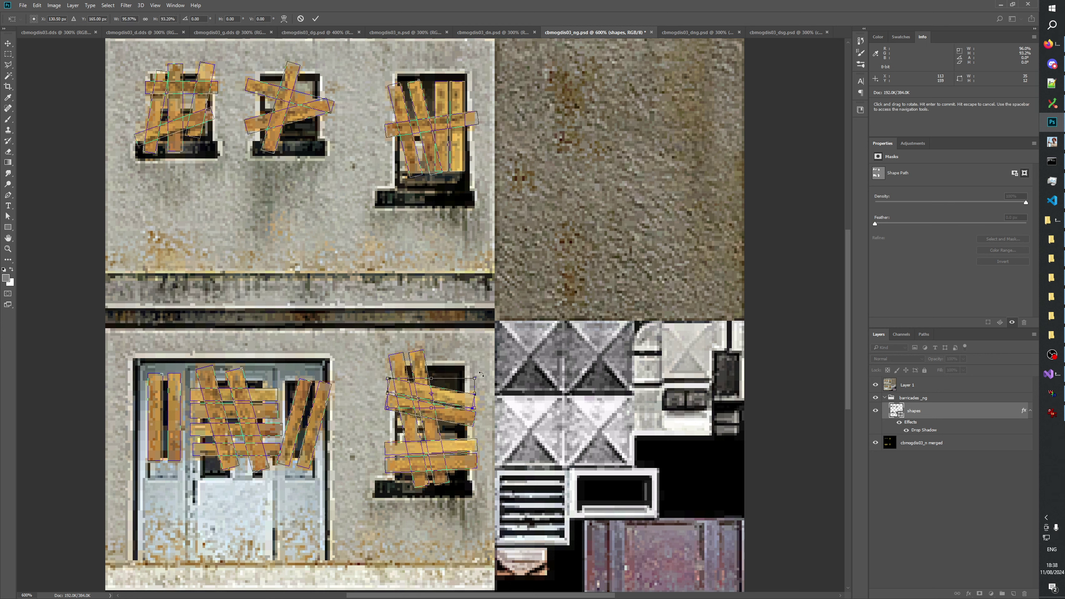
pyautogui.click(316, 18)
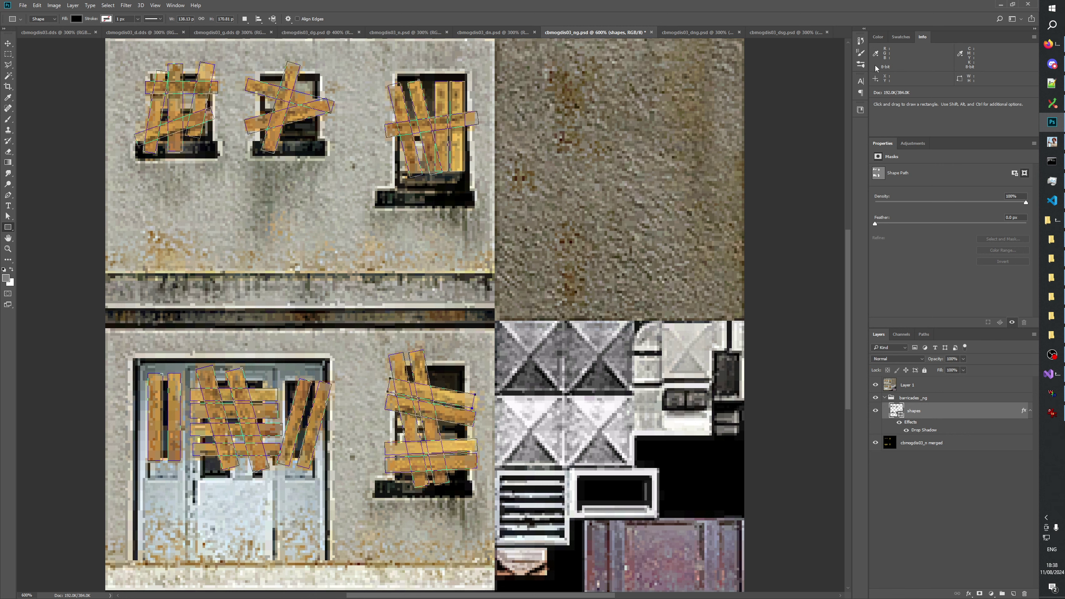
pyautogui.click(861, 40)
pyautogui.click(803, 193)
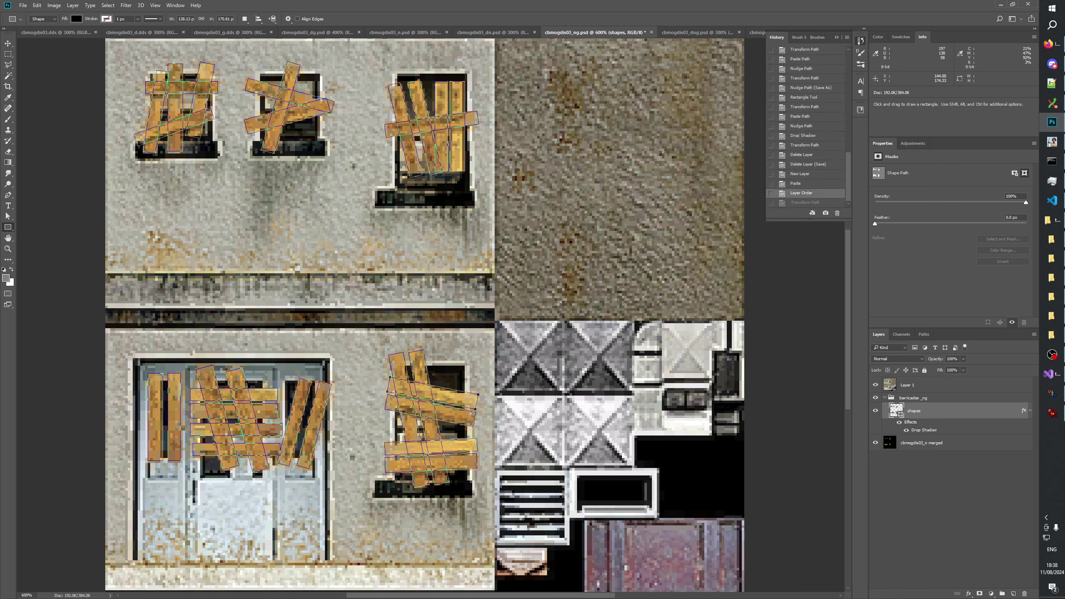
# Scale the ground-floor window's slanted plank to about 98.7% width and 93.2% height, rotate it 0.47°, and check its fit against the pasted texture
pyautogui.press('ctrl')
pyautogui.press('Down')
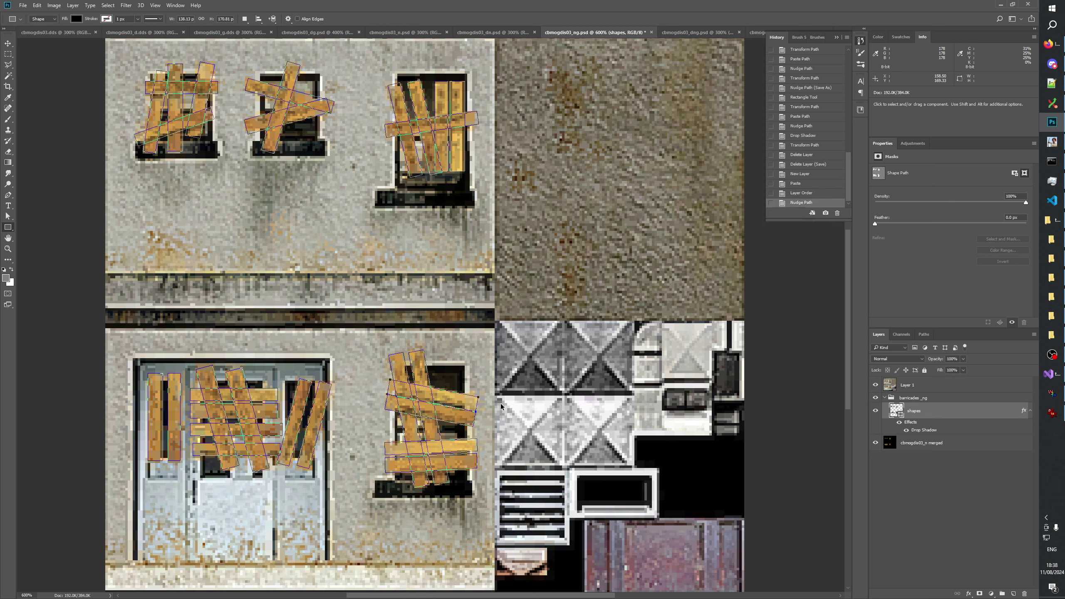
pyautogui.press('Up')
pyautogui.press('ctrl')
pyautogui.hotkey('ctrl', 't')
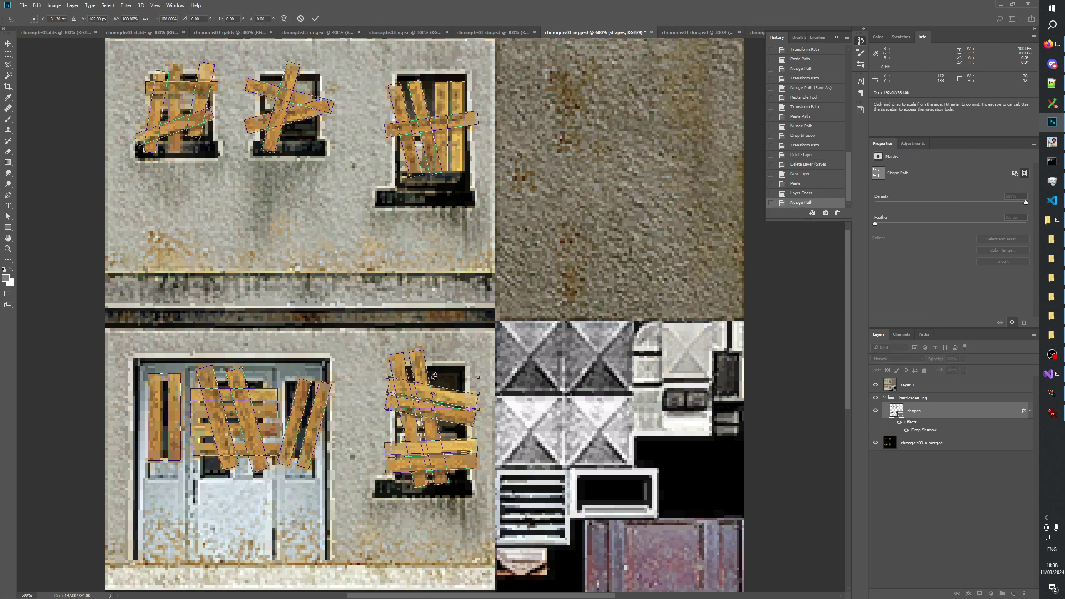
pyautogui.moveTo(435, 376); pyautogui.dragTo(435, 378)
pyautogui.press('Down')
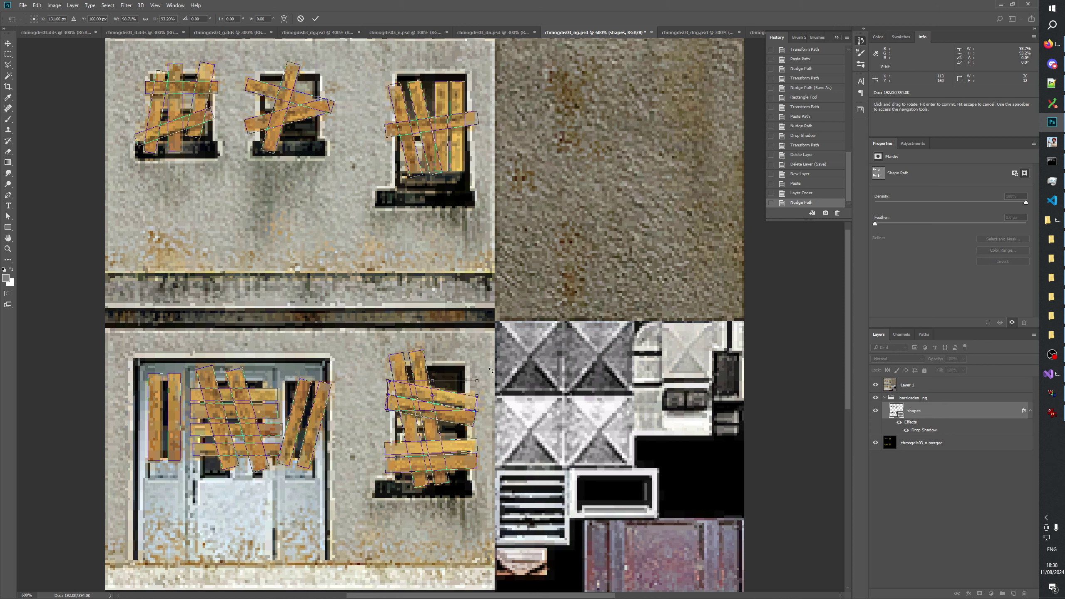
pyautogui.moveTo(492, 372); pyautogui.dragTo(495, 369)
pyautogui.moveTo(450, 401); pyautogui.dragTo(451, 399)
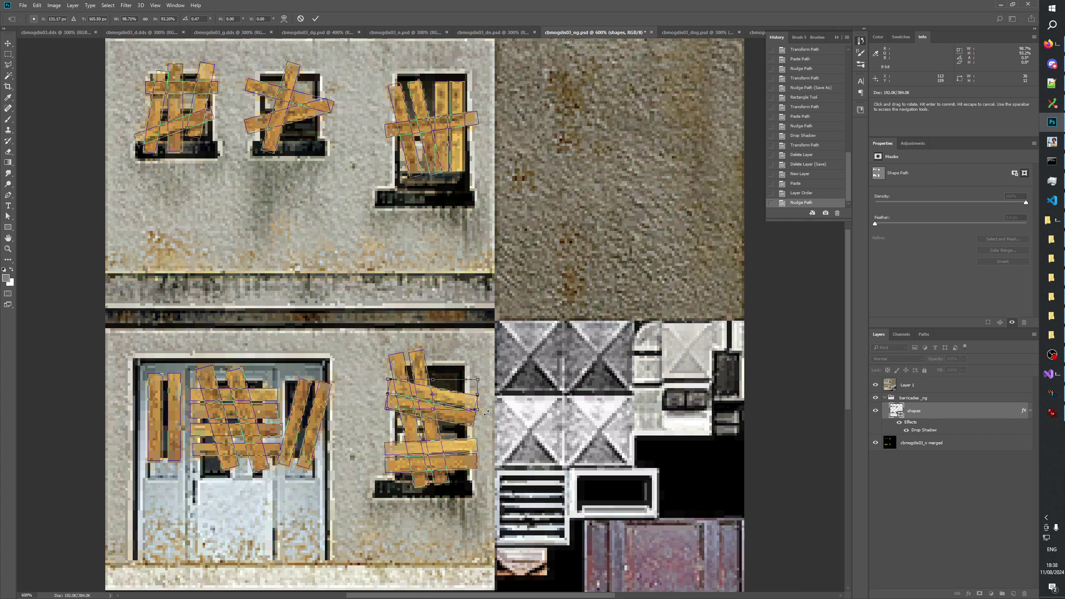
pyautogui.click(316, 18)
pyautogui.hotkey('ctrl', 'h')
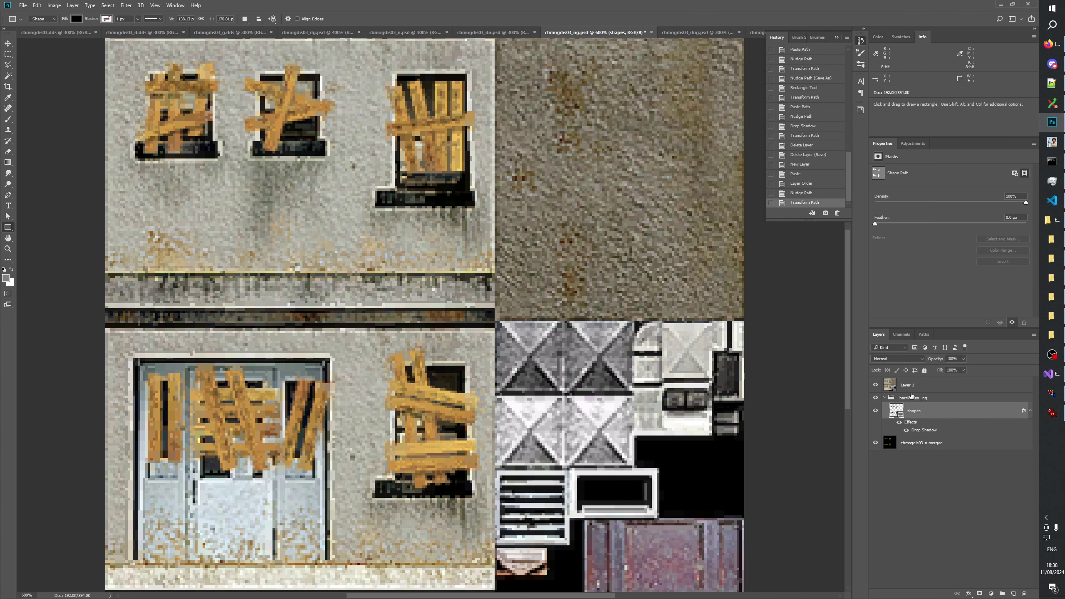
pyautogui.click(876, 385)
pyautogui.hotkey('ctrl', 'h')
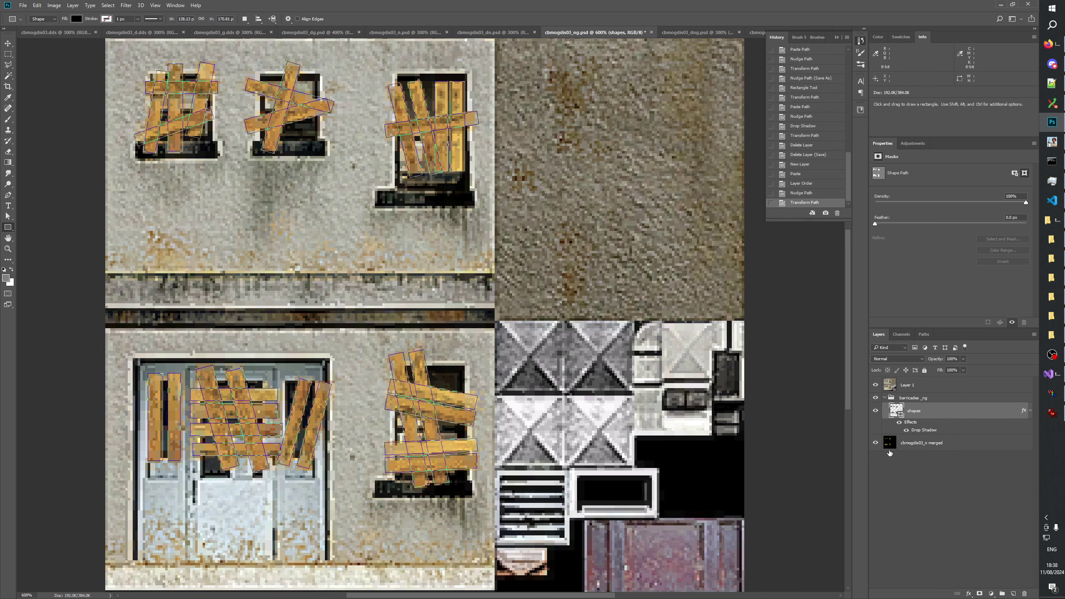
# Delete the pasted reference layer, collapse the barricades _ng group and save cbmogdis03_ng.psd
pyautogui.click(908, 385)
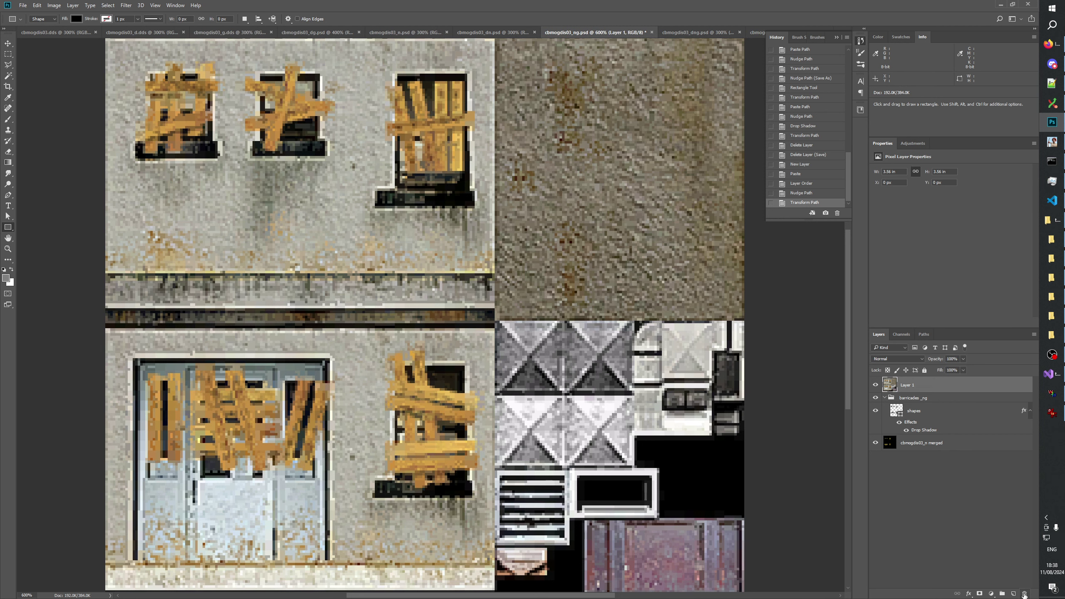
pyautogui.press('Delete')
pyautogui.click(921, 456)
pyautogui.click(885, 382)
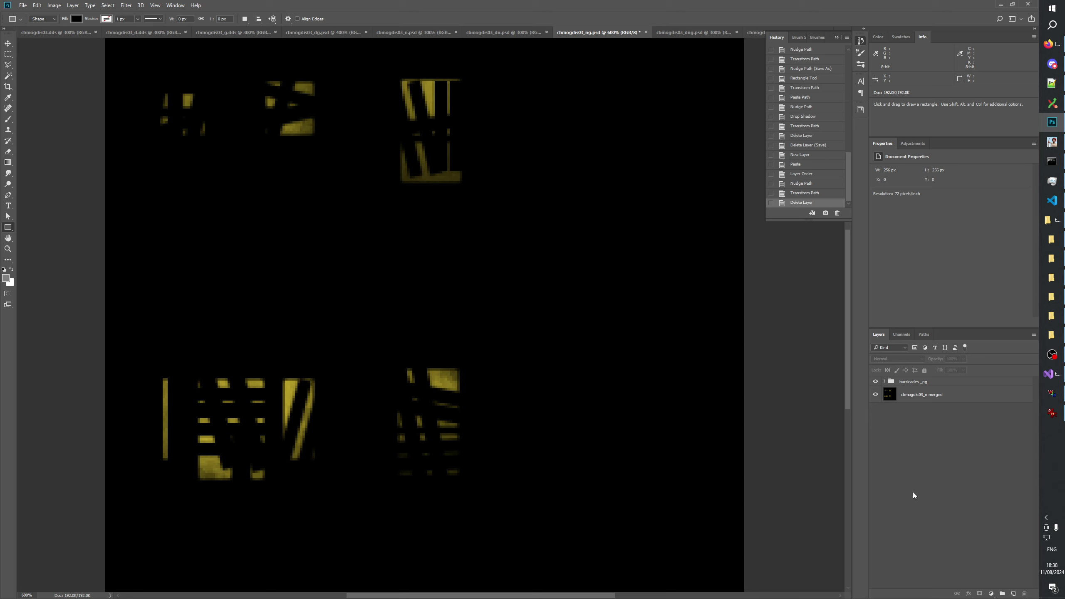
pyautogui.hotkey('ctrl', 's')
pyautogui.click(837, 37)
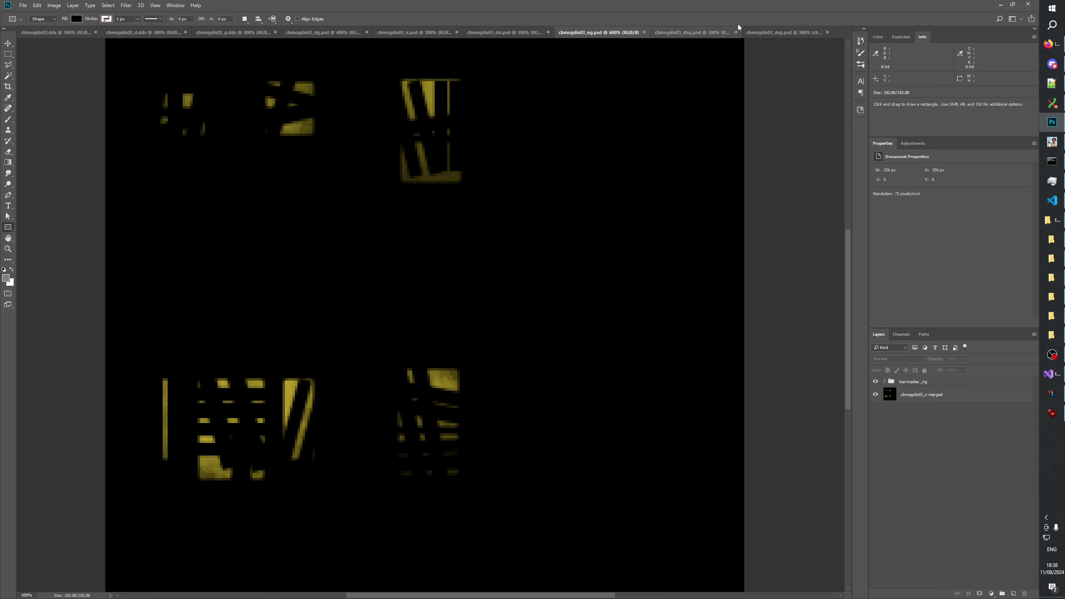
pyautogui.hotkey('ctrl', 'a')
pyautogui.click(37, 4)
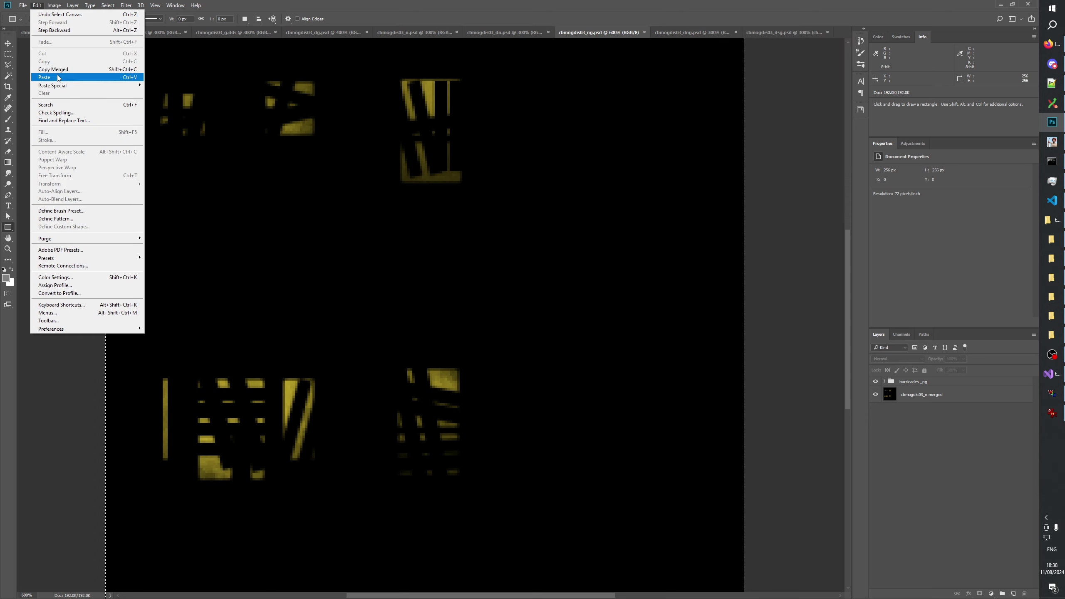
pyautogui.press('Escape')
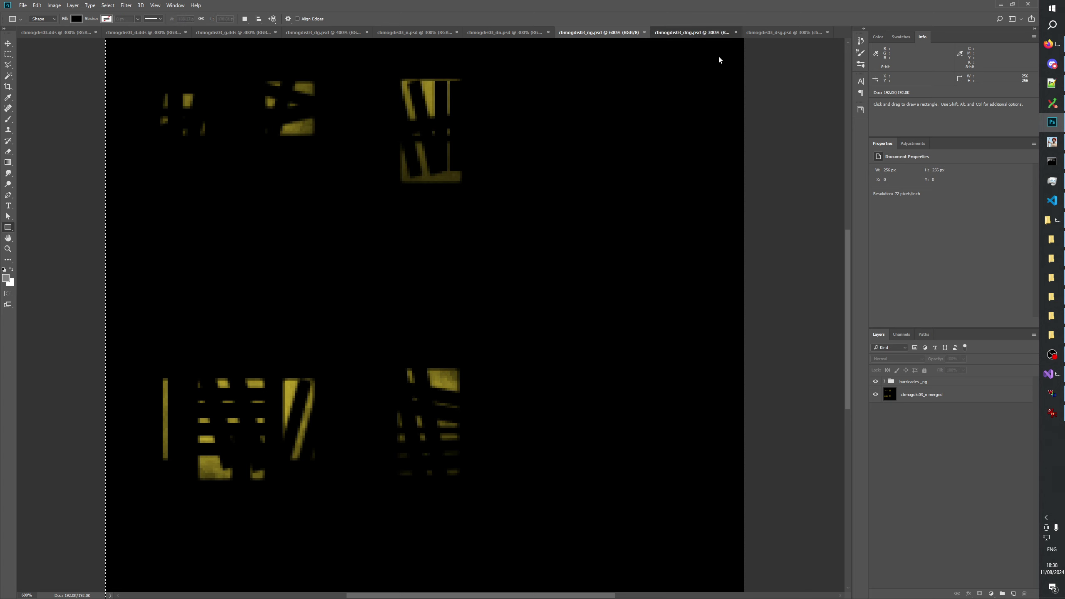
pyautogui.click(699, 37)
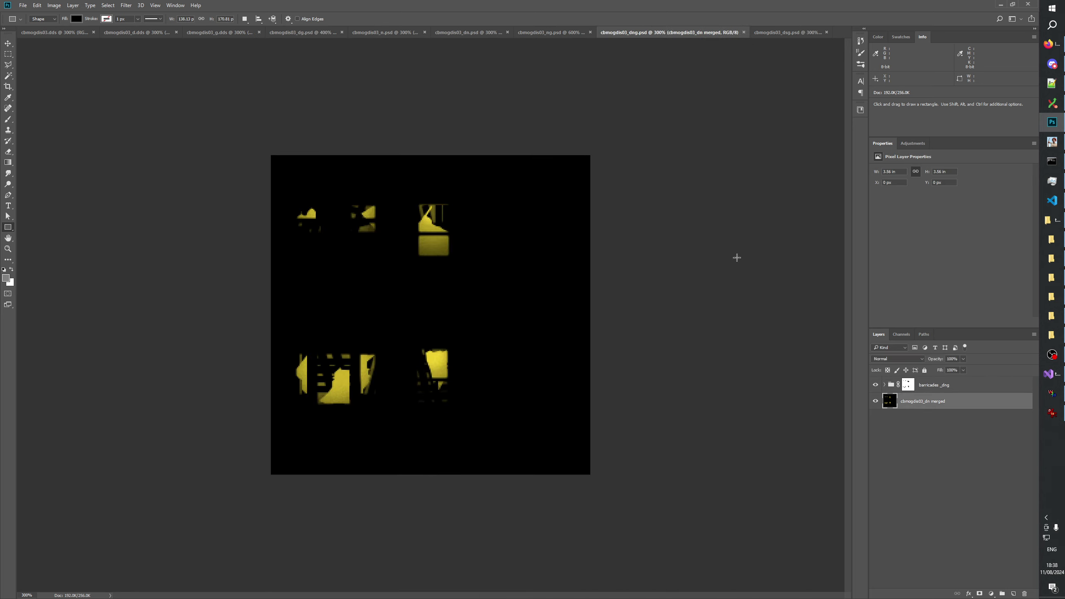
pyautogui.click(545, 33)
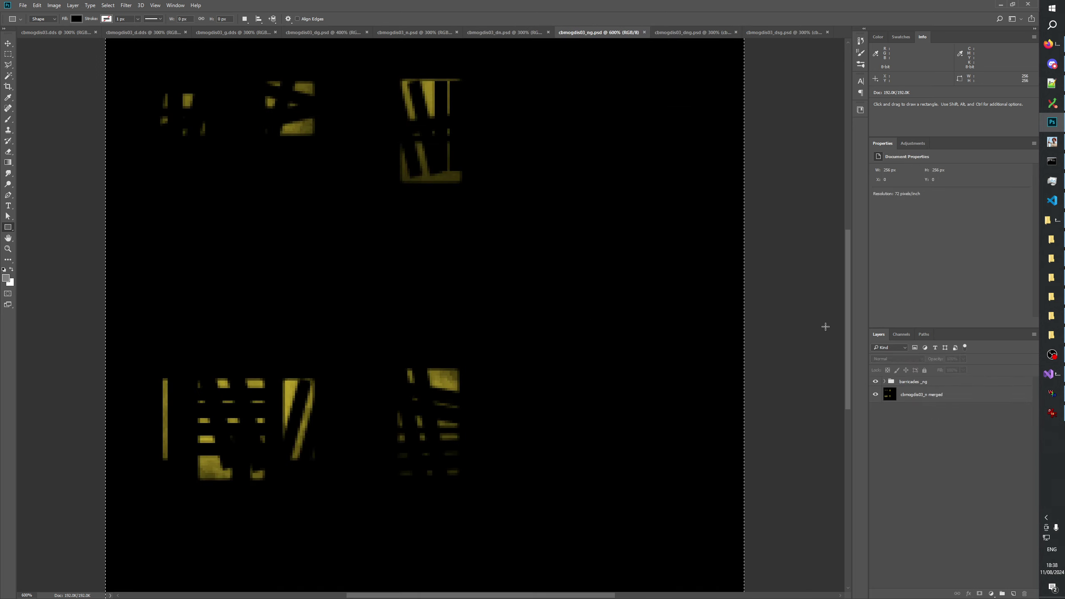
# Duplicate the barricades _ng group from cbmogdis03_ng.psd into the cbmogdis03_dng.psd document
pyautogui.rightClick(911, 382)
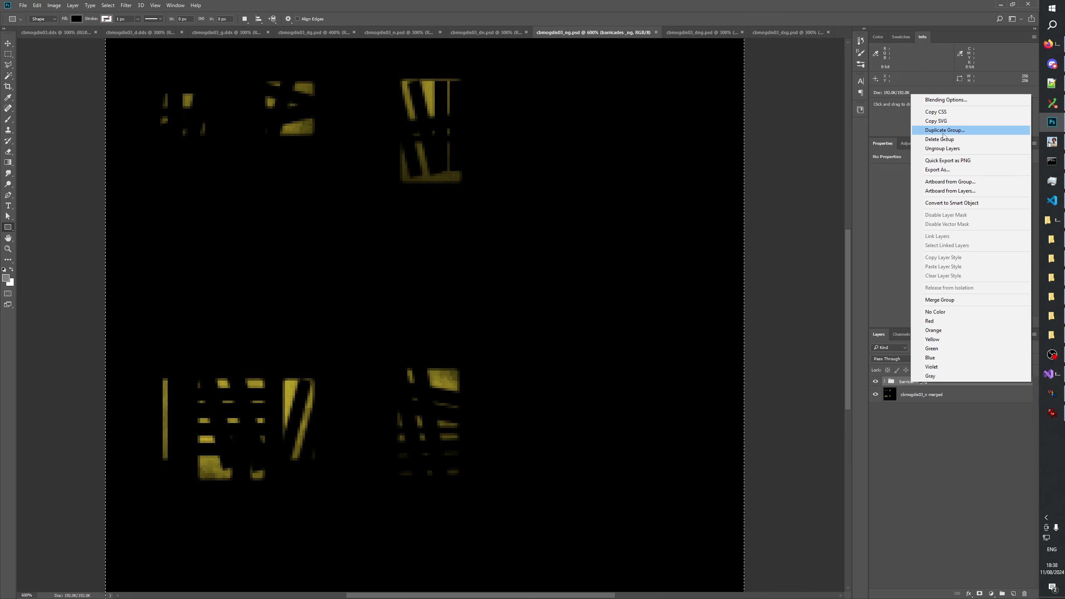
pyautogui.click(944, 133)
pyautogui.click(531, 213)
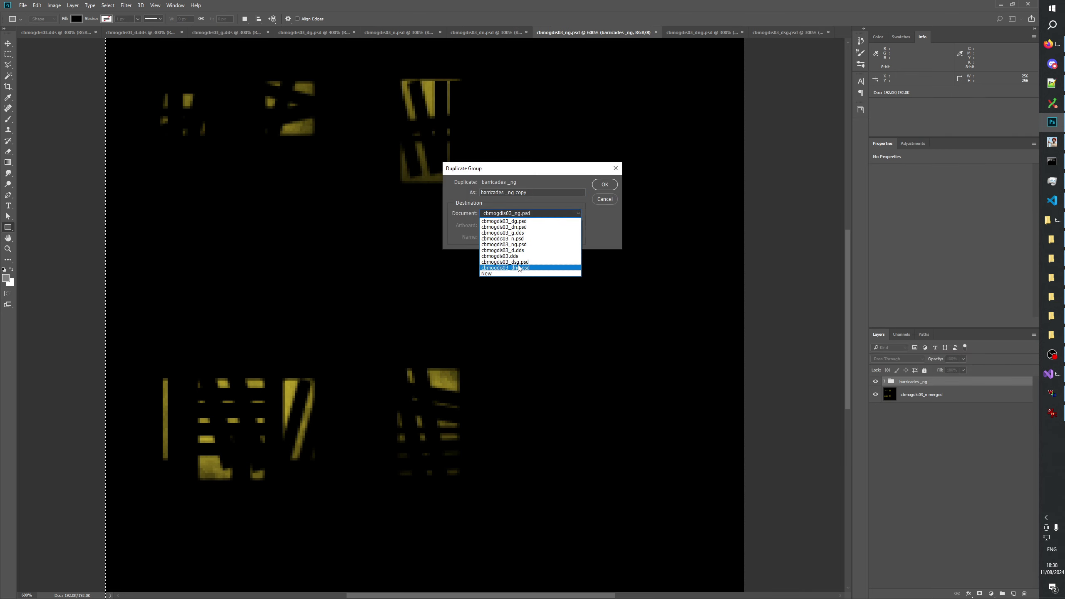
pyautogui.click(519, 268)
pyautogui.click(605, 185)
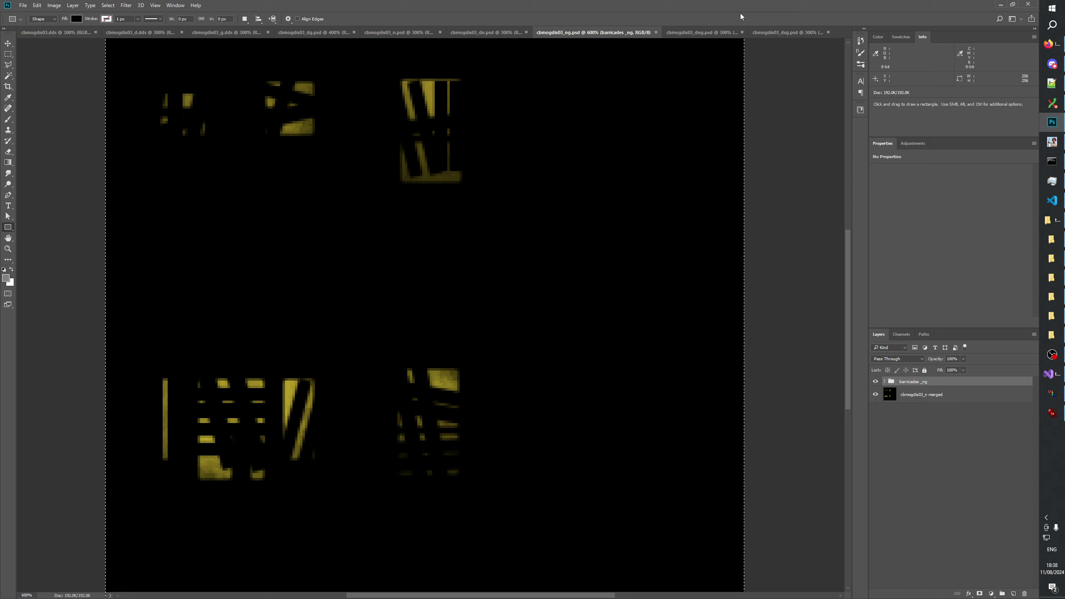
# In cbmogdis03_dng.psd, delete the old barricades _ng group nested inside barricades _dng, including its contents
pyautogui.click(703, 32)
pyautogui.click(886, 385)
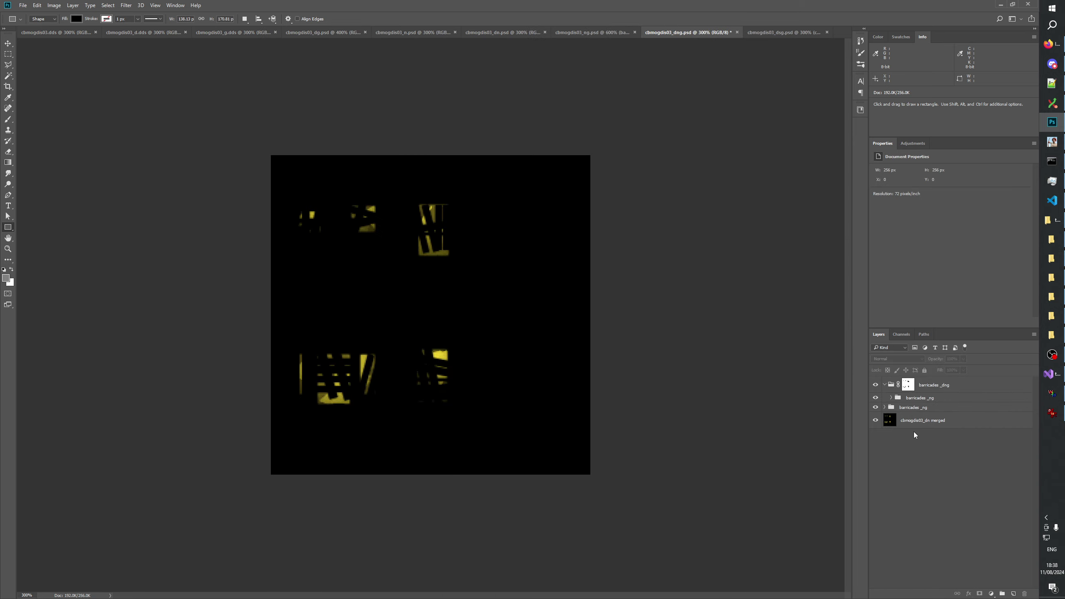
pyautogui.click(916, 398)
pyautogui.click(1026, 593)
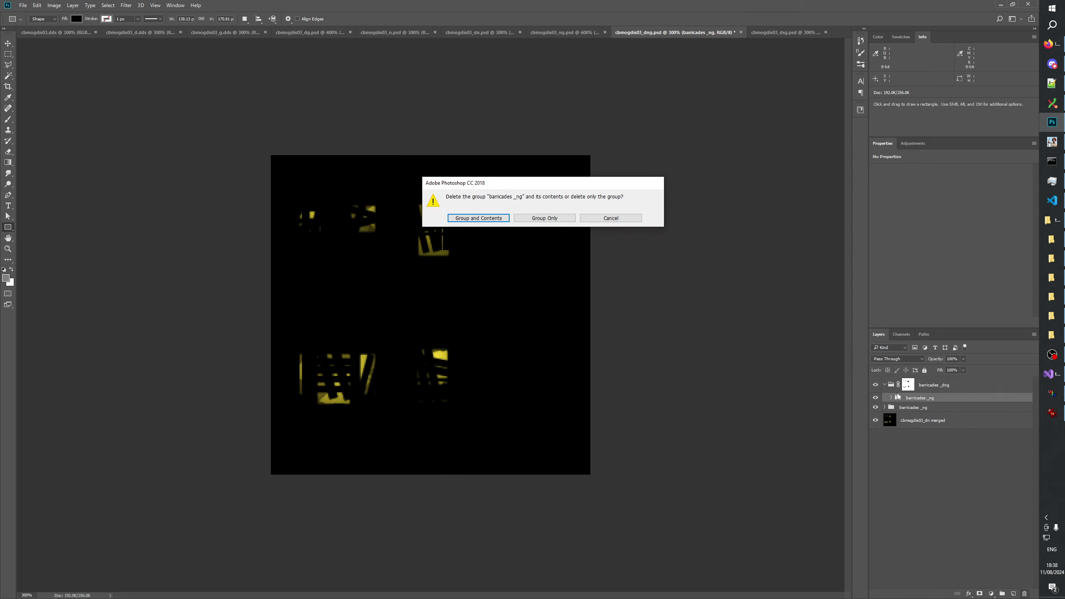
pyautogui.click(477, 219)
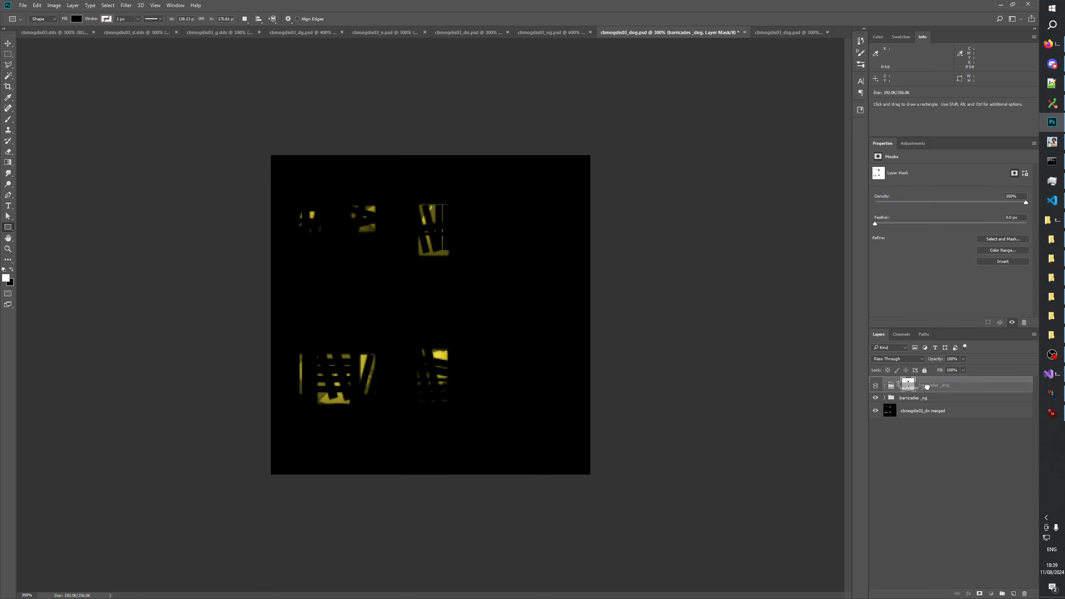
# Nest the new barricades _ng group inside the masked barricades _dng group, save cbmogdis03_dng.psd and return to cbmogdis03_ng.psd
pyautogui.click(949, 487)
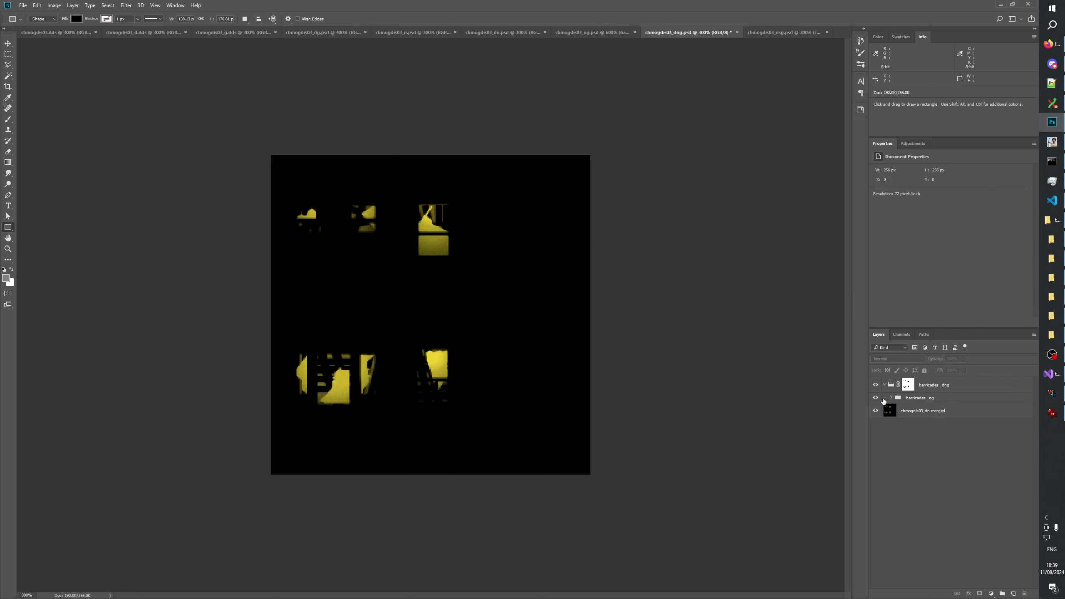
pyautogui.click(888, 385)
pyautogui.hotkey('ctrl', 's')
pyautogui.click(594, 33)
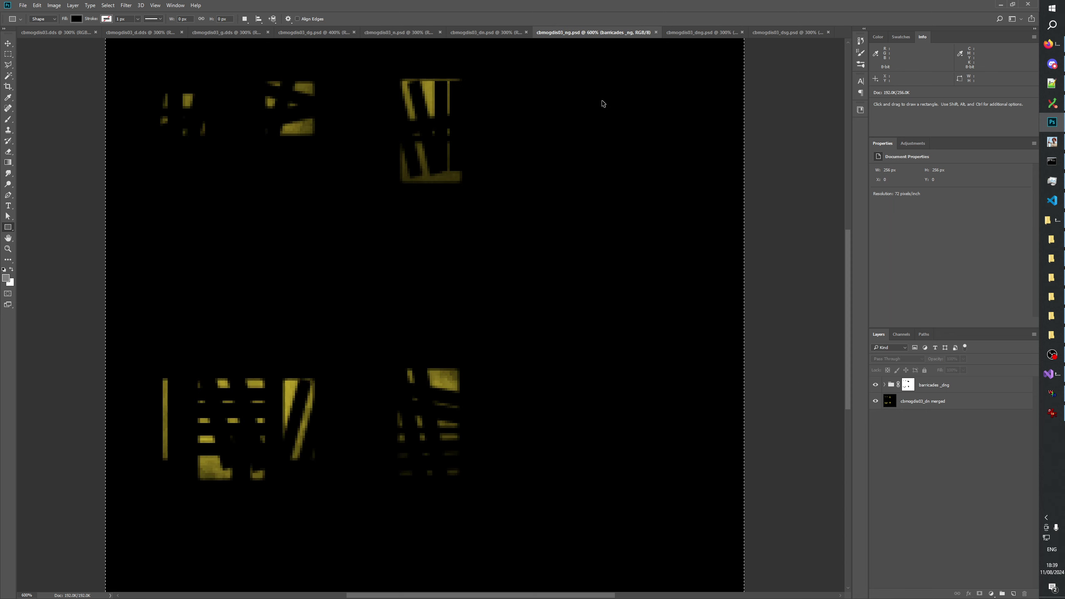
pyautogui.click(925, 515)
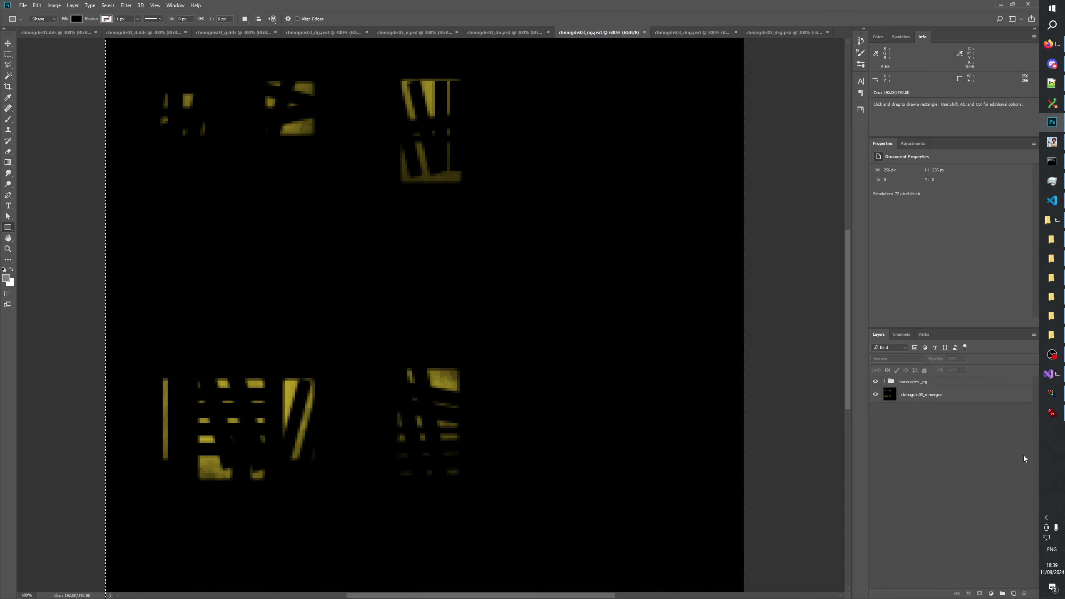
# Close the cbmogdis03_dsg.dds image in IrfanView and run the Build action in Generals Mod Builder
pyautogui.click(1052, 413)
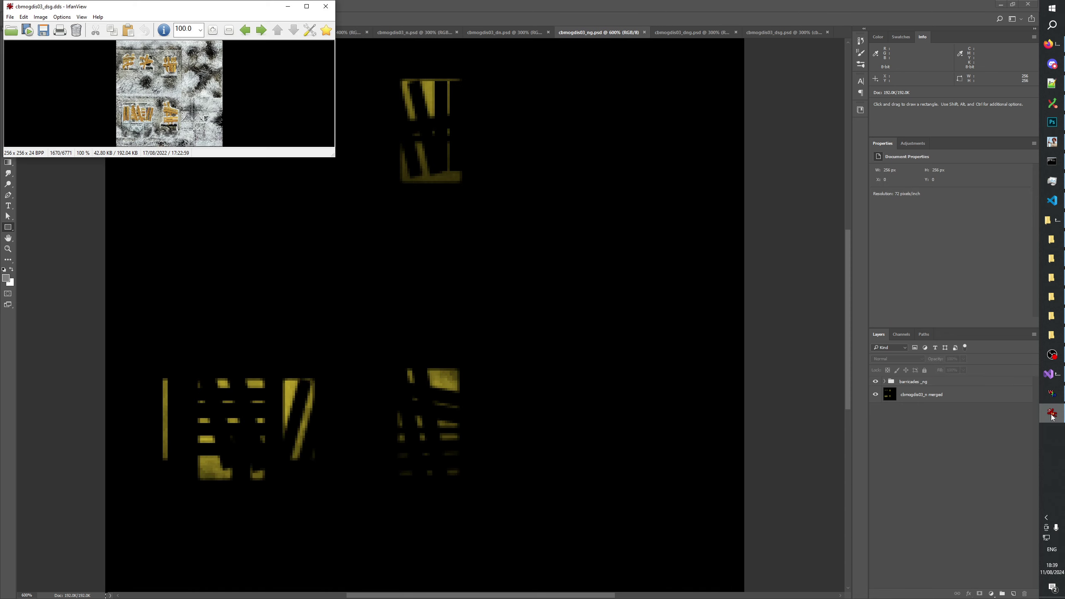
pyautogui.click(326, 6)
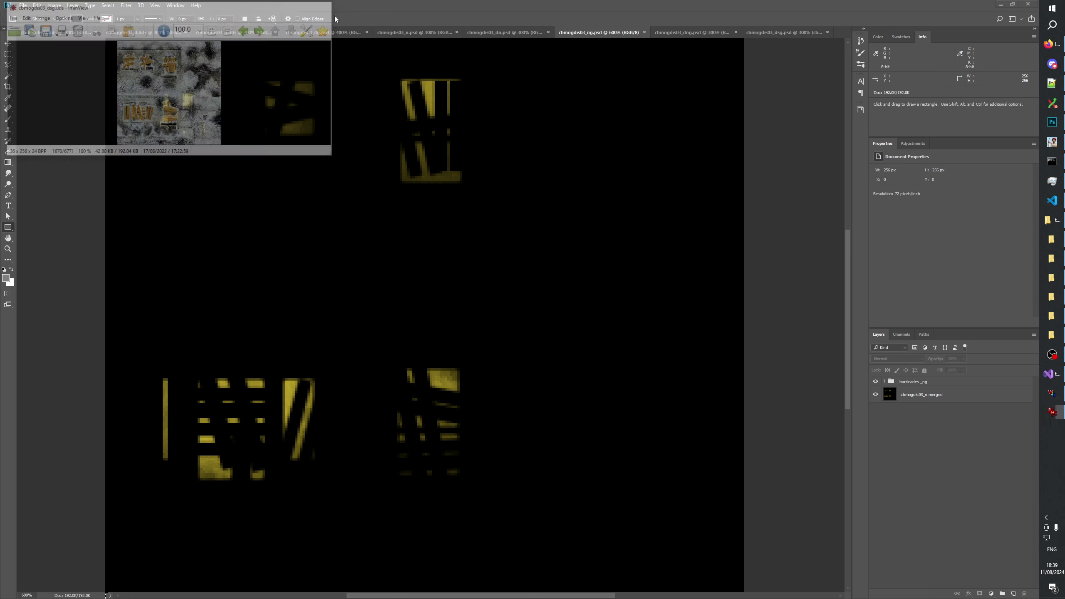
pyautogui.click(1052, 394)
pyautogui.scroll(-5, 670, 378)
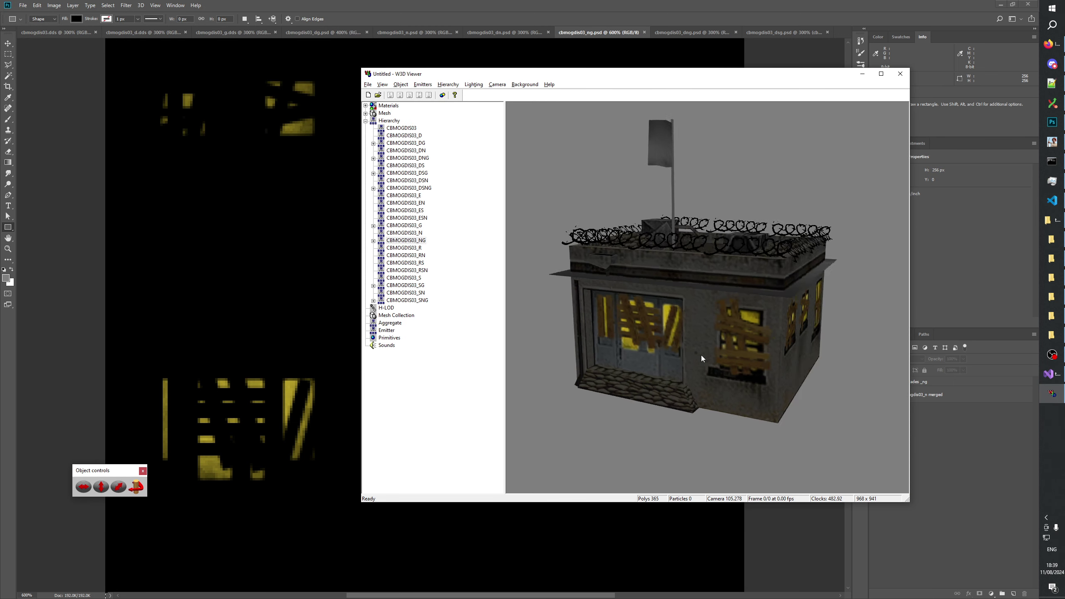
pyautogui.click(1052, 142)
pyautogui.click(258, 142)
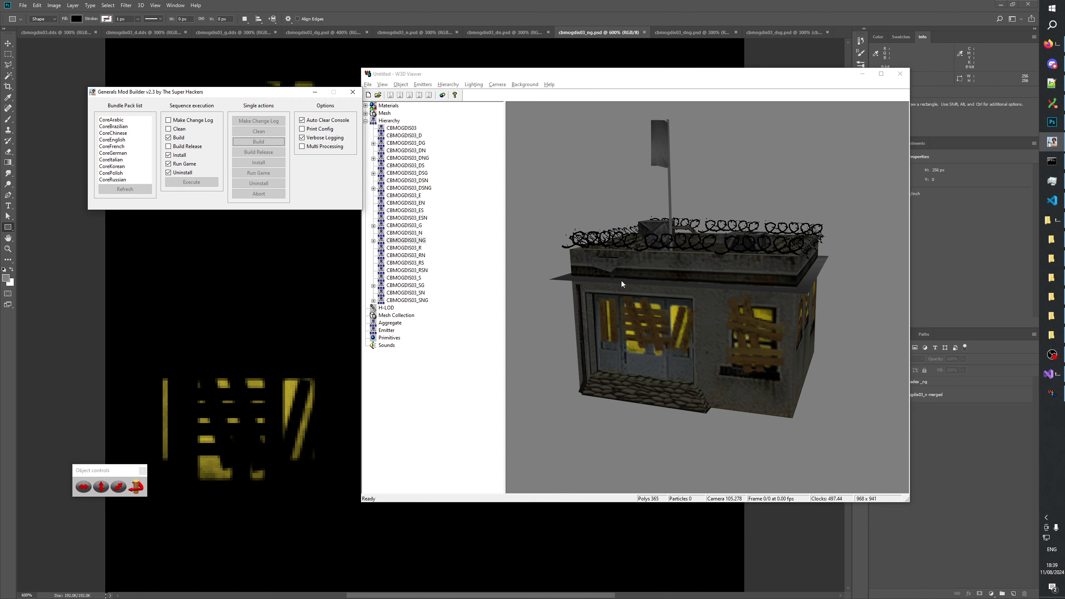
# Switch to W3D Viewer, examine the barricades on the CBMOGDIS03_NG and CBMOGDIS03_DNG models, and compare them with CBMOGDIS03_DN
pyautogui.click(581, 263)
pyautogui.click(421, 242)
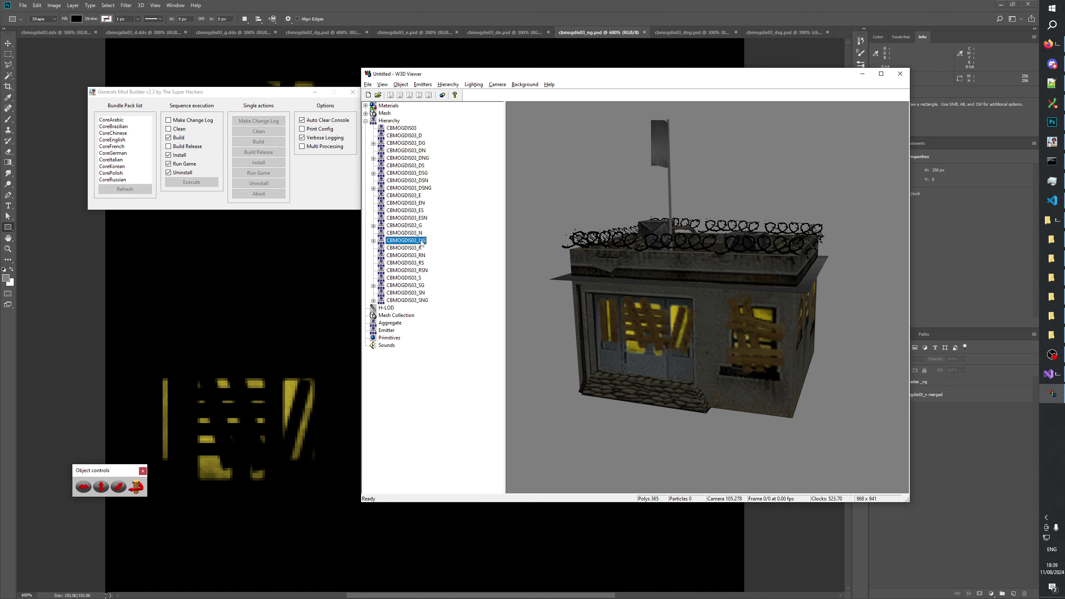
pyautogui.click(423, 159)
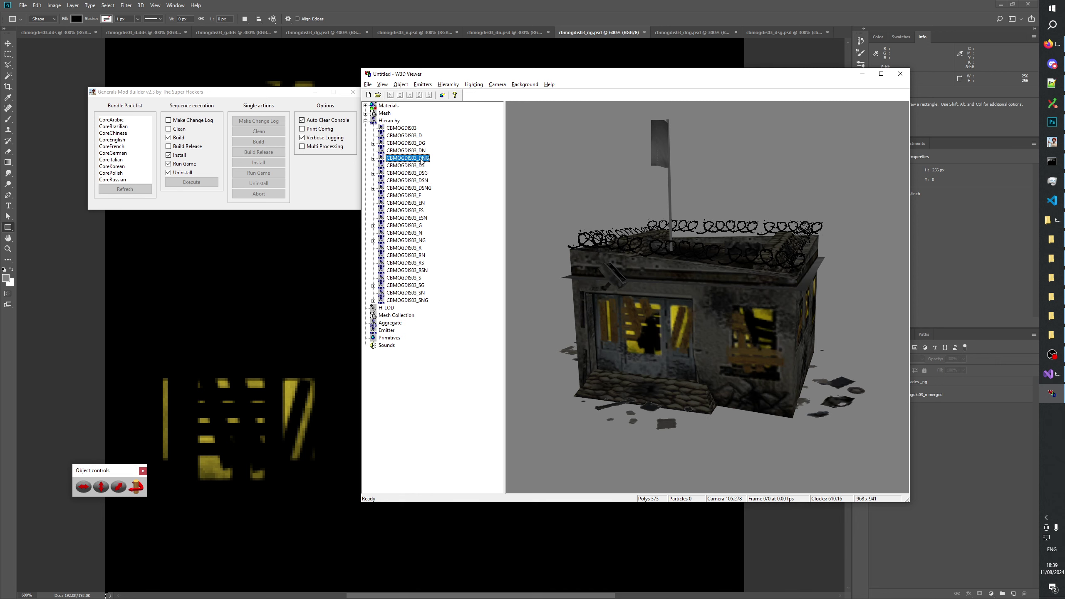
pyautogui.moveTo(608, 260); pyautogui.dragTo(688, 294)
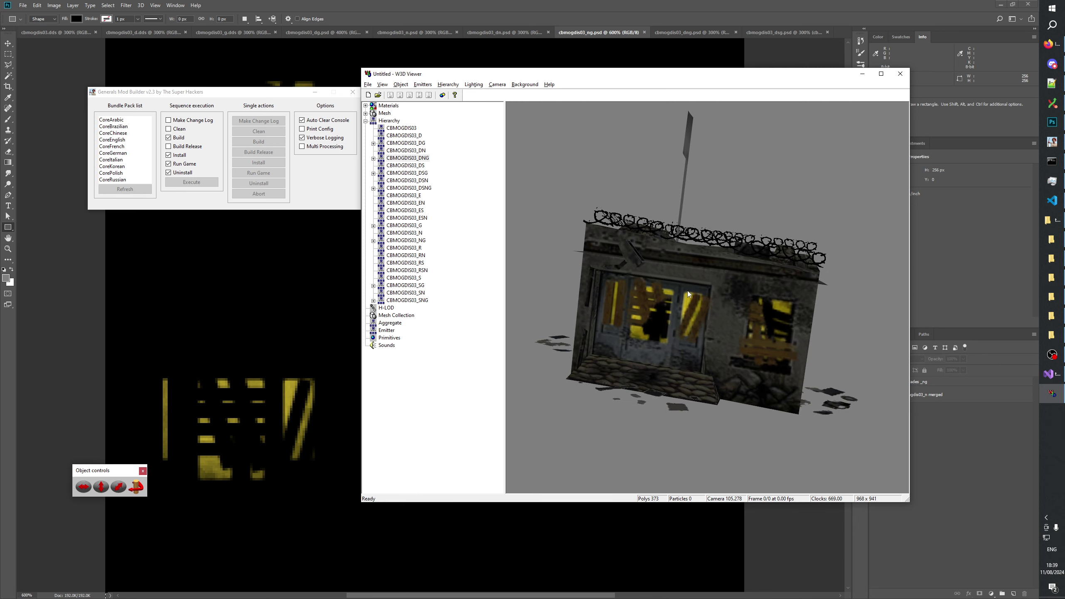
pyautogui.moveTo(694, 350); pyautogui.dragTo(606, 296)
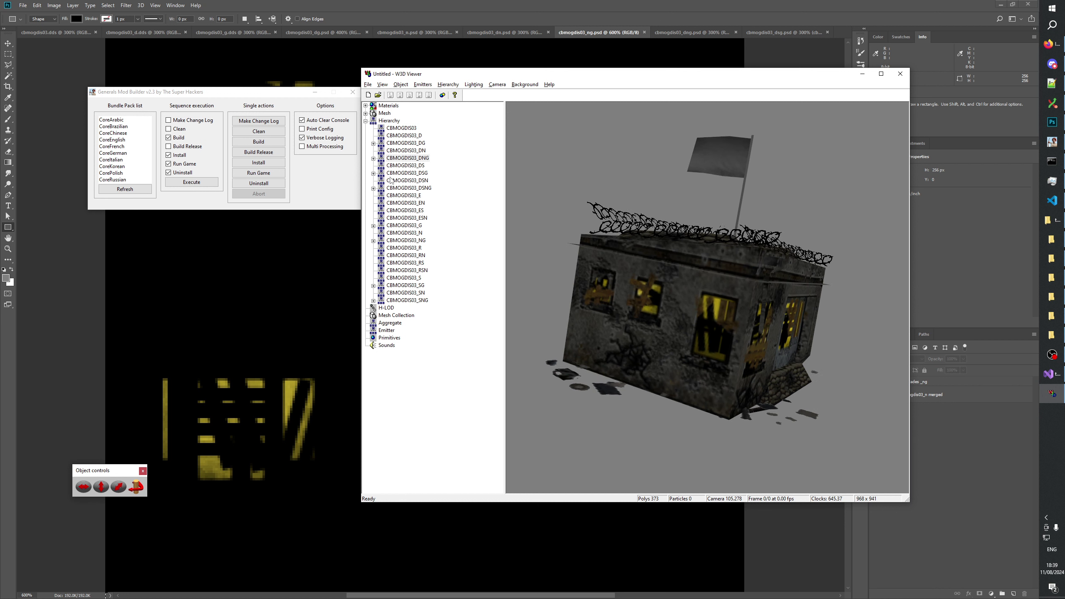
pyautogui.click(416, 151)
pyautogui.press('Down')
pyautogui.press('Up')
pyautogui.press('Up')
pyautogui.press('Down')
pyautogui.moveTo(520, 268); pyautogui.dragTo(518, 245)
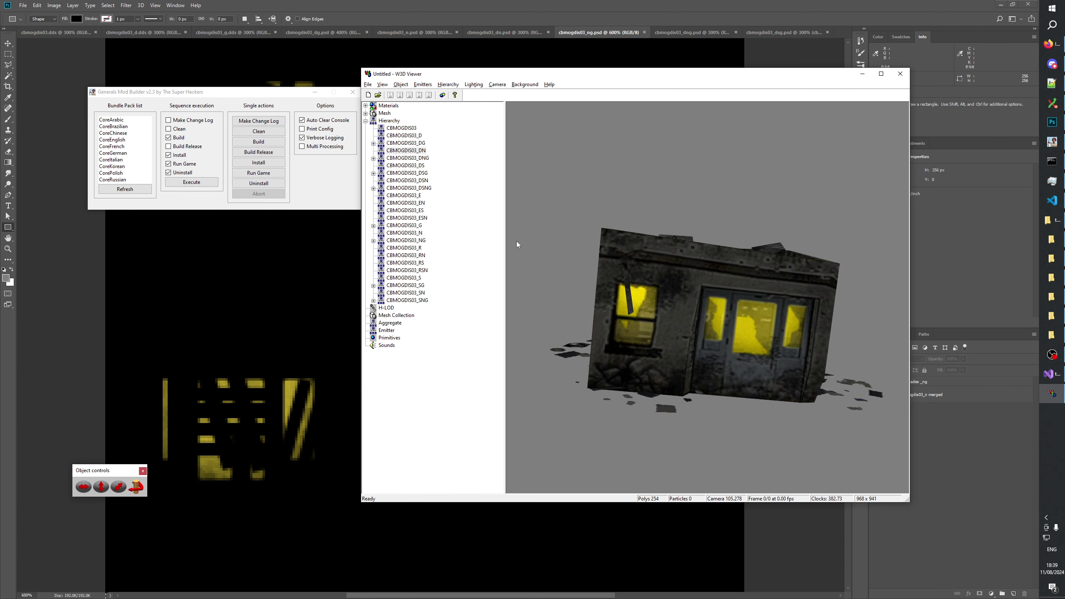
# Compare the windows of the CBMOGDIS03_SN and CBMOGDIS03_S models from several sides
pyautogui.click(420, 242)
pyautogui.click(423, 294)
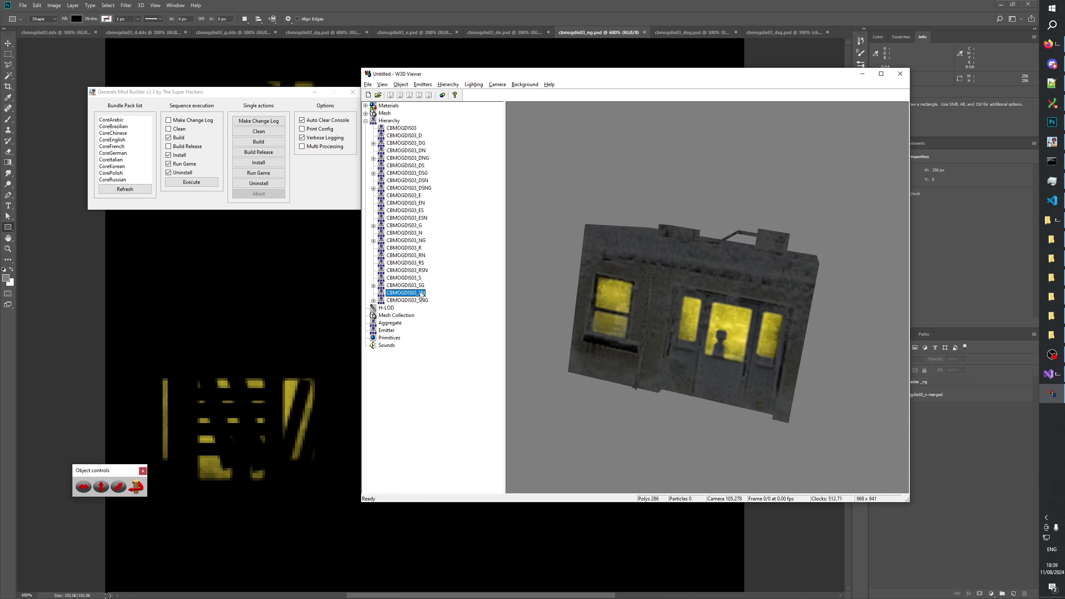
pyautogui.moveTo(717, 330); pyautogui.dragTo(656, 306)
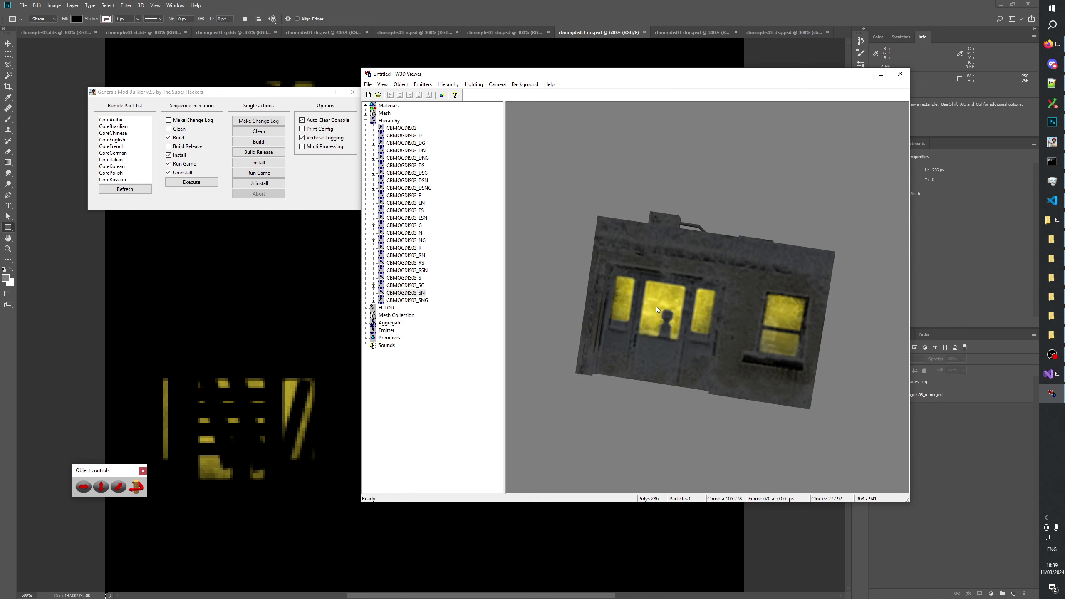
pyautogui.moveTo(642, 311); pyautogui.dragTo(719, 338)
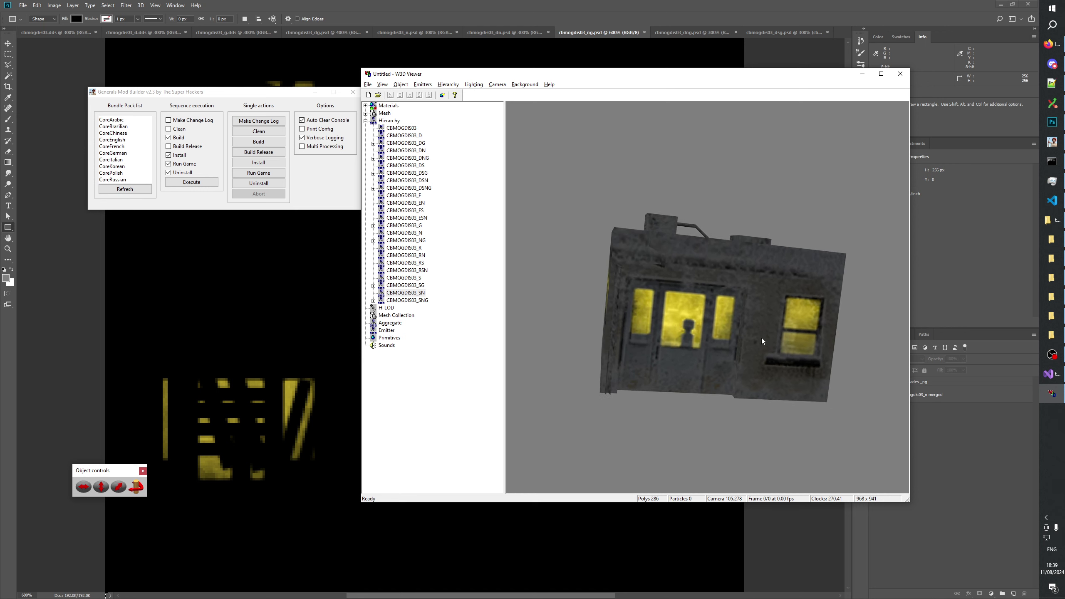
pyautogui.click(409, 277)
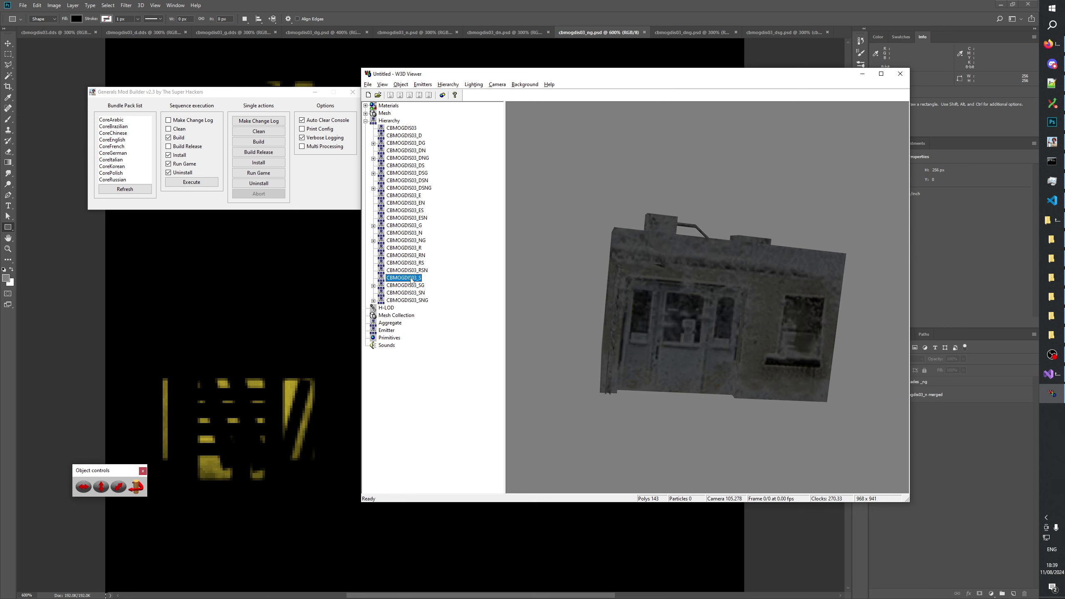
pyautogui.moveTo(789, 365); pyautogui.dragTo(632, 295)
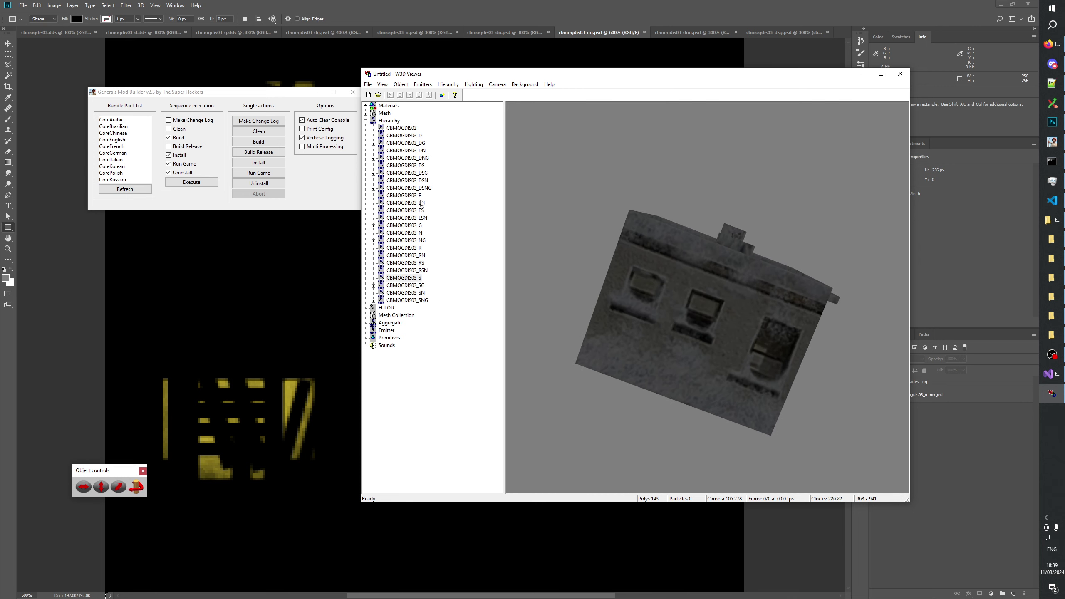
pyautogui.click(411, 294)
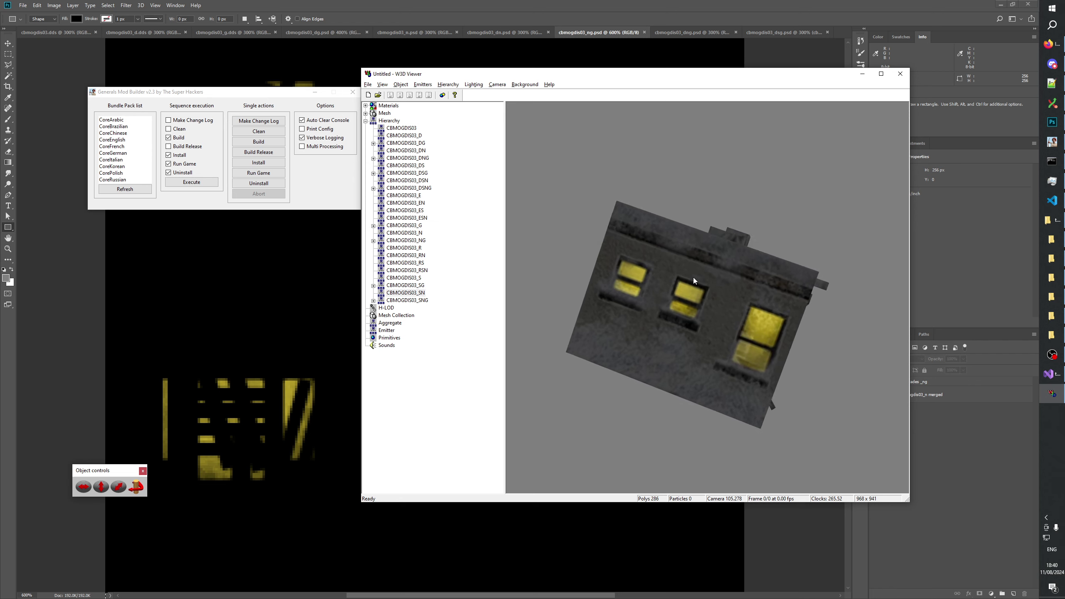
pyautogui.moveTo(694, 278); pyautogui.dragTo(452, 255)
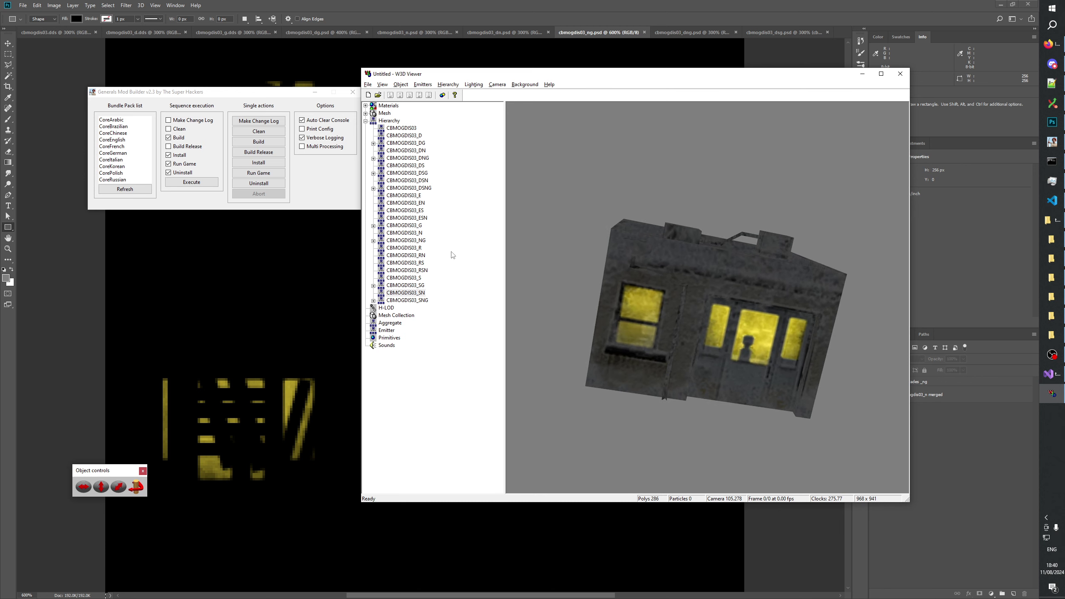
# Compare the night windows of the CBMOGDIS03_DN, CBMOGDIS03_SN and CBMOGDIS03_DSN models from several sides
pyautogui.click(422, 151)
pyautogui.moveTo(659, 303); pyautogui.dragTo(629, 319)
pyautogui.click(406, 292)
pyautogui.moveTo(726, 343); pyautogui.dragTo(587, 328)
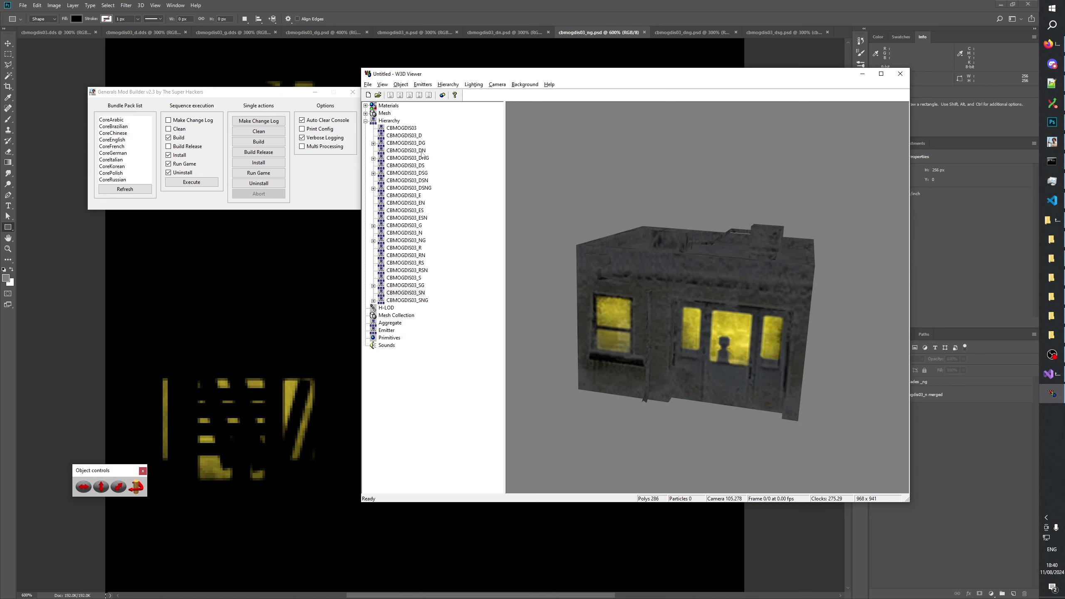
pyautogui.click(424, 180)
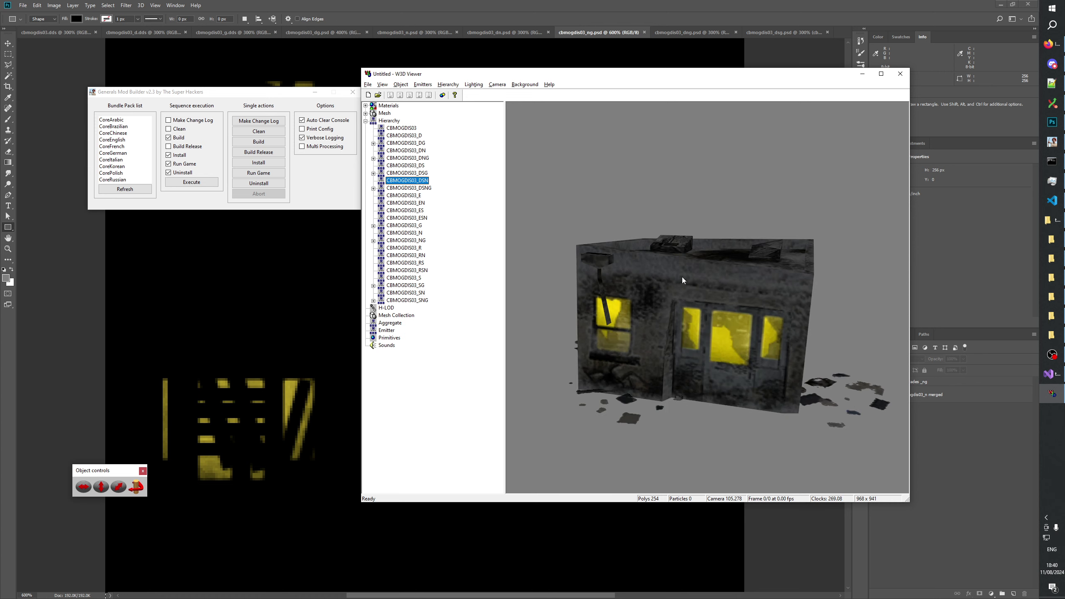
pyautogui.moveTo(683, 276); pyautogui.dragTo(725, 306)
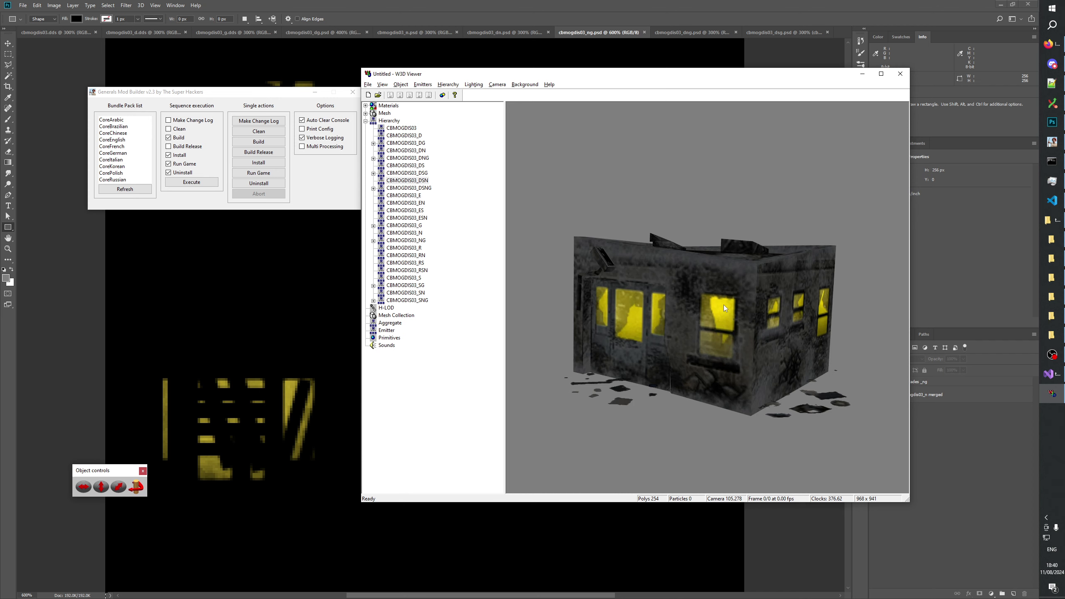
pyautogui.moveTo(680, 274); pyautogui.dragTo(950, 299)
# Switch to Photoshop and bring up the cbmogdis03_dsg.psd document
pyautogui.click(1053, 355)
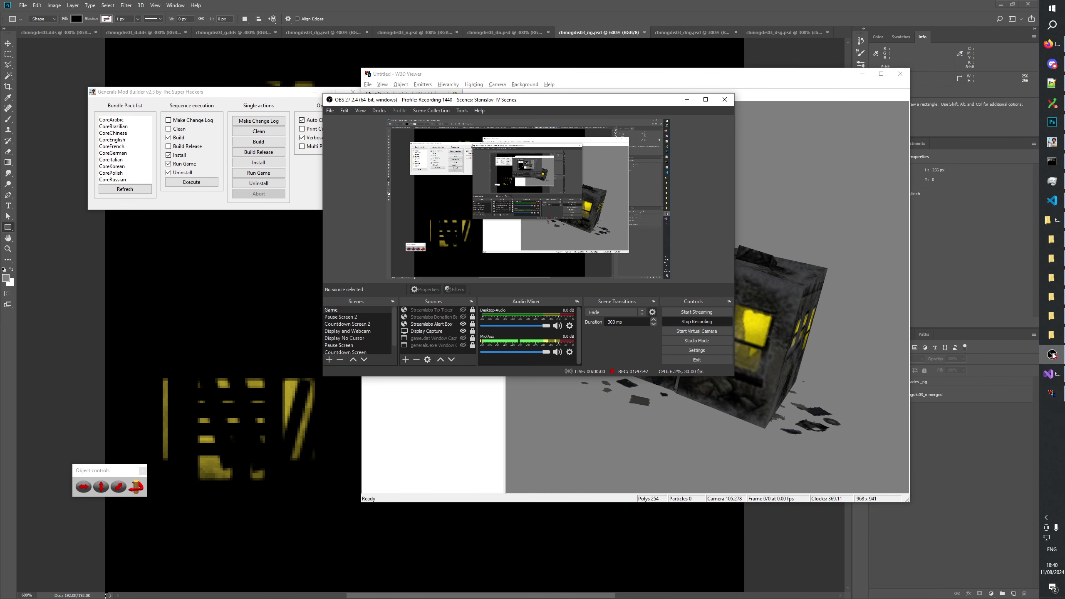
pyautogui.click(795, 361)
pyautogui.click(583, 52)
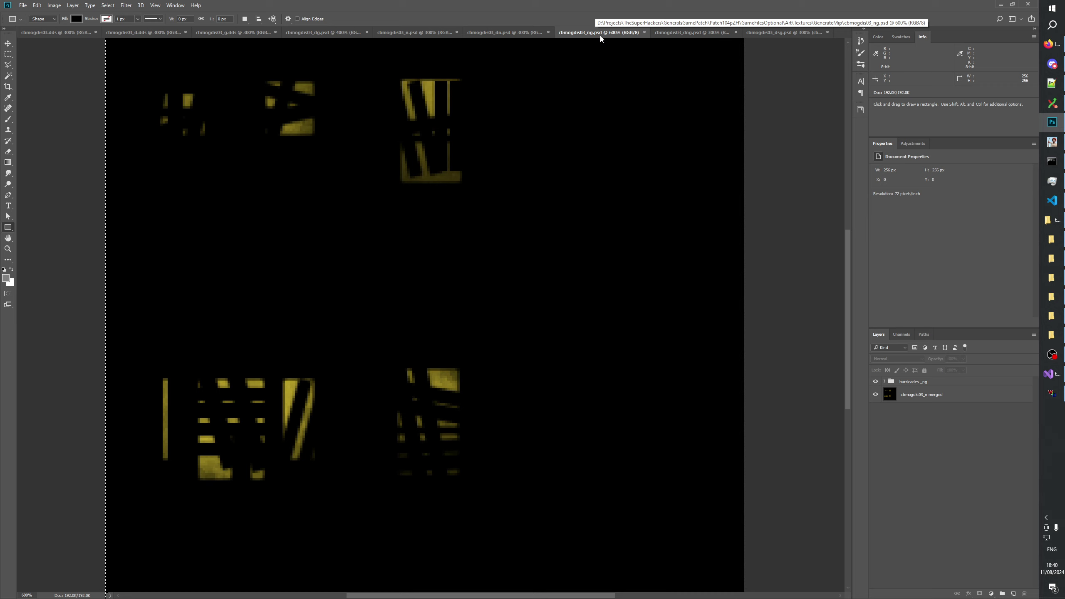
pyautogui.click(783, 34)
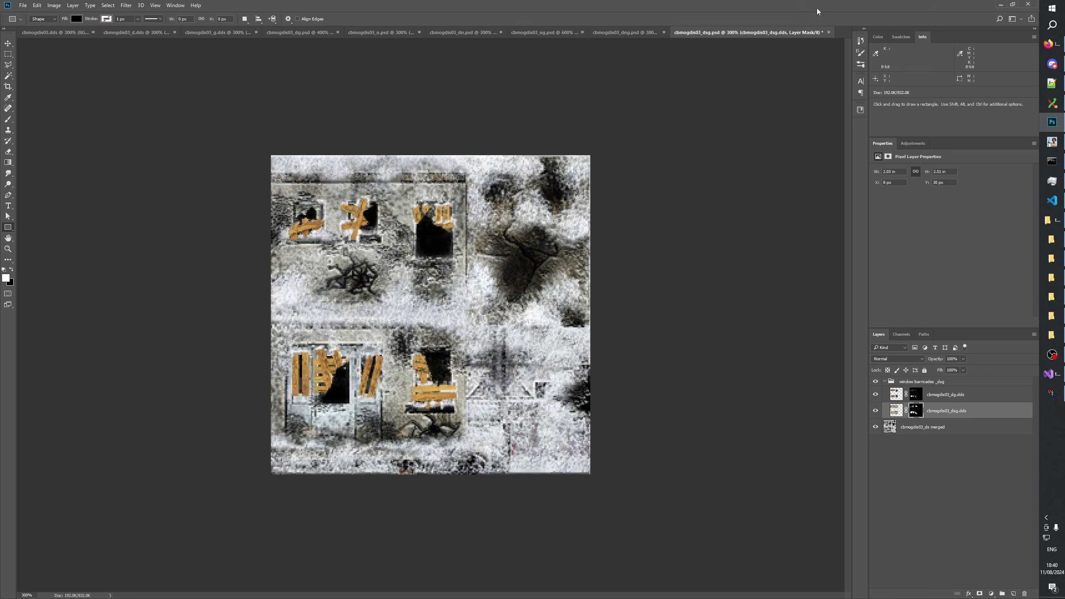
# Close cbmogdis03_dsg.psd without saving its changes and bring up cbmogdis03_dg.psd
pyautogui.click(829, 33)
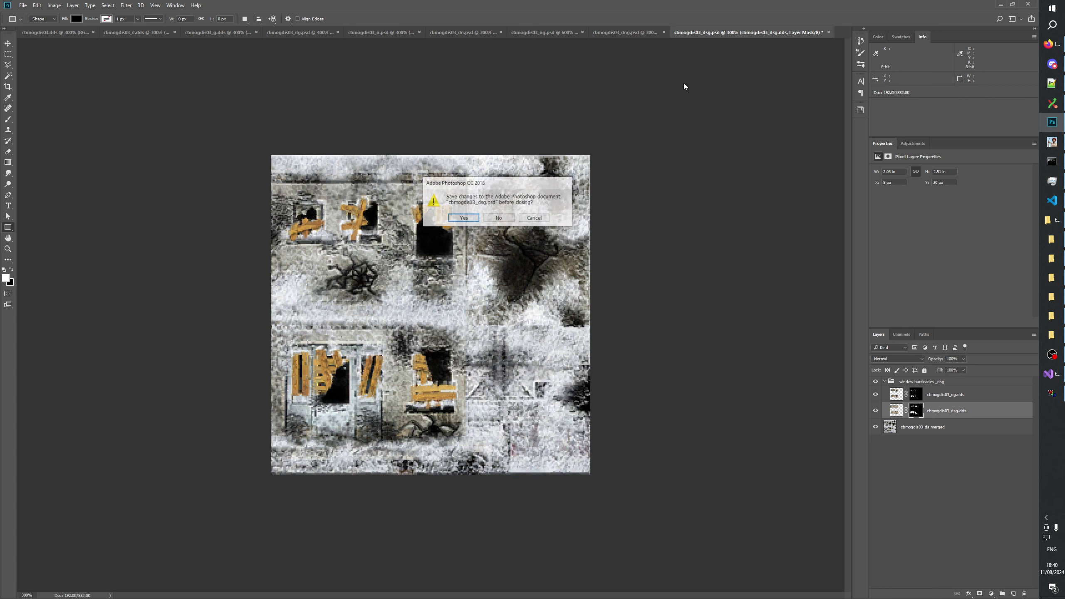
pyautogui.click(499, 218)
pyautogui.click(709, 33)
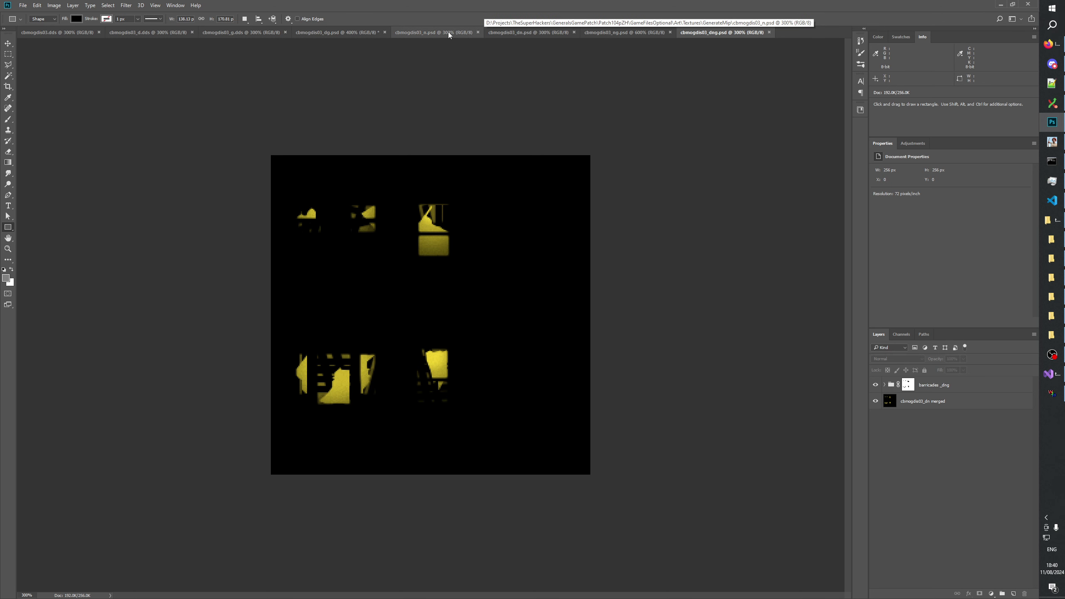
pyautogui.click(328, 34)
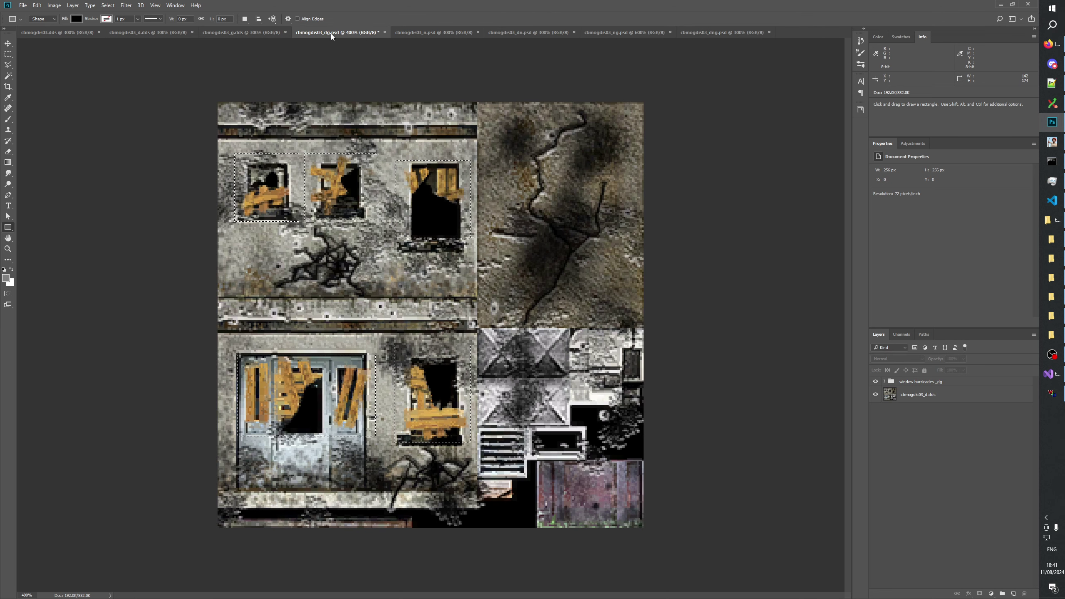
# Switch to Notepad++, add cbmogdis03_sn, cbmogdis03_dsn, cbmogdis03_sng and cbmogdis03_dsng to the cbmogdis03_dng entry in TextureChangelog.txt, and save the file
pyautogui.click(1053, 297)
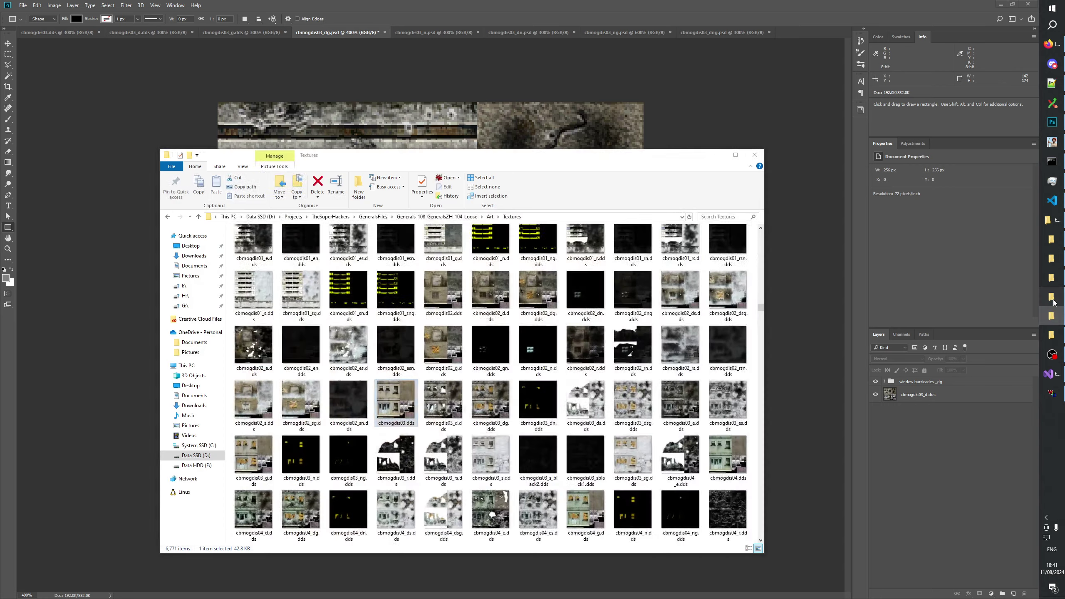
pyautogui.click(1054, 257)
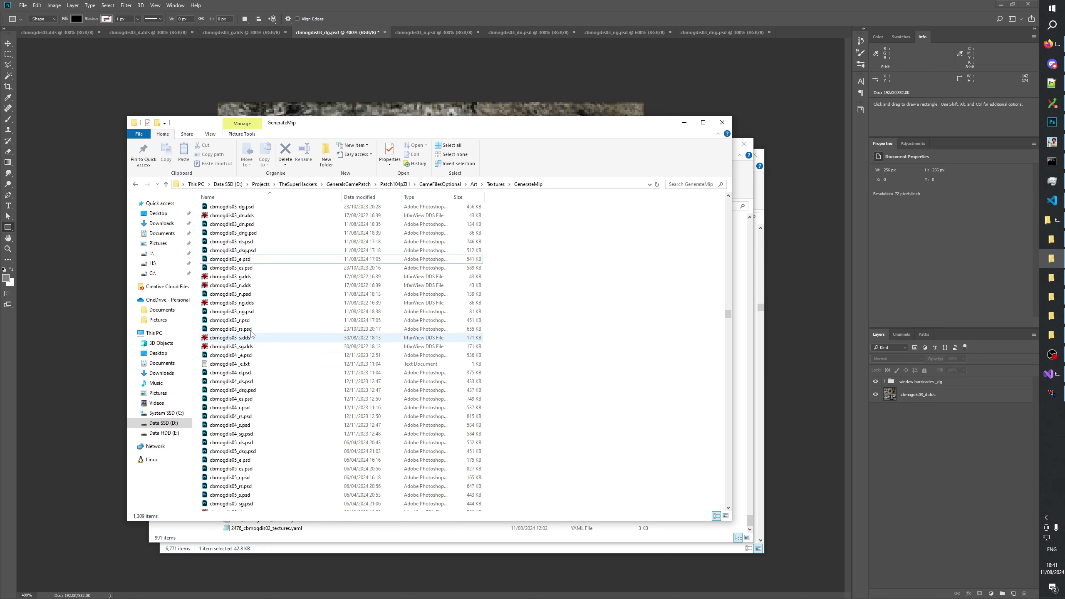
pyautogui.click(1052, 83)
pyautogui.doubleClick(52, 477)
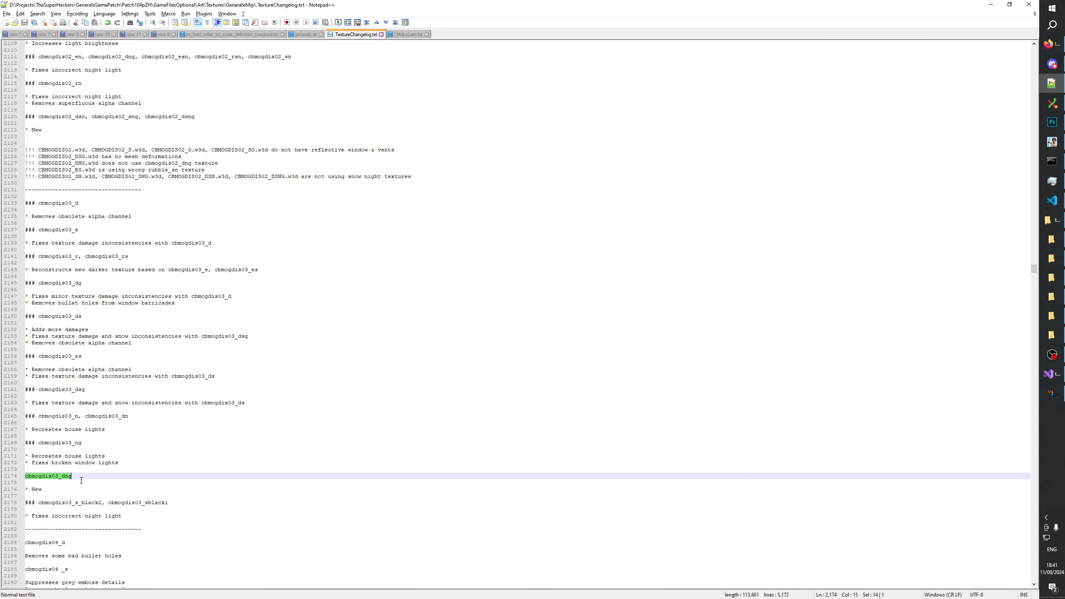
pyautogui.write(', cbmogdis03_d')
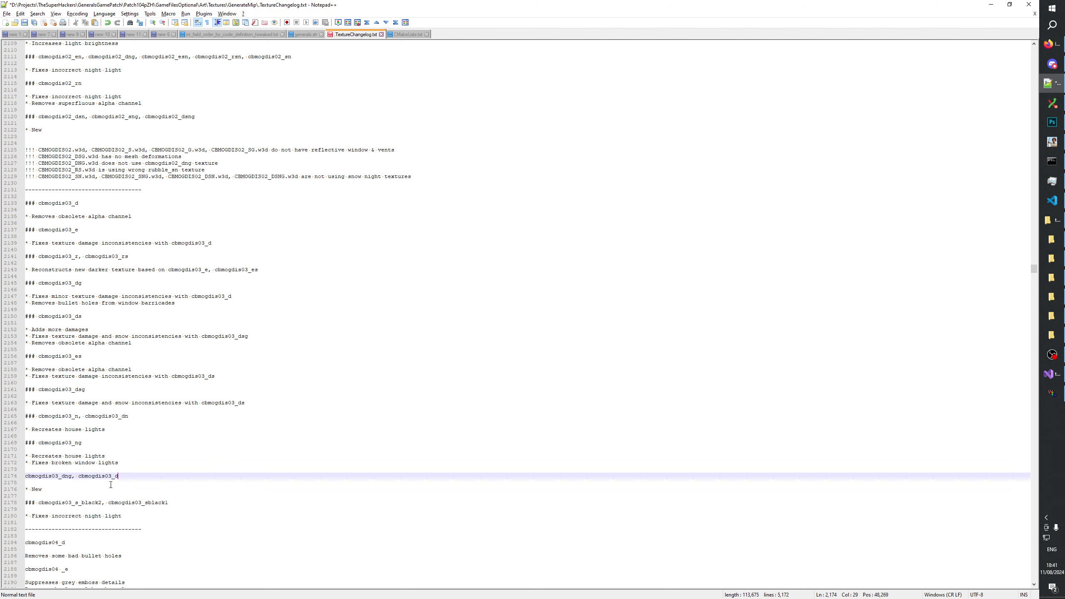
pyautogui.press('BackSpace')
pyautogui.write('sn, cbmogdis03_dsn, cbmogdis03_s')
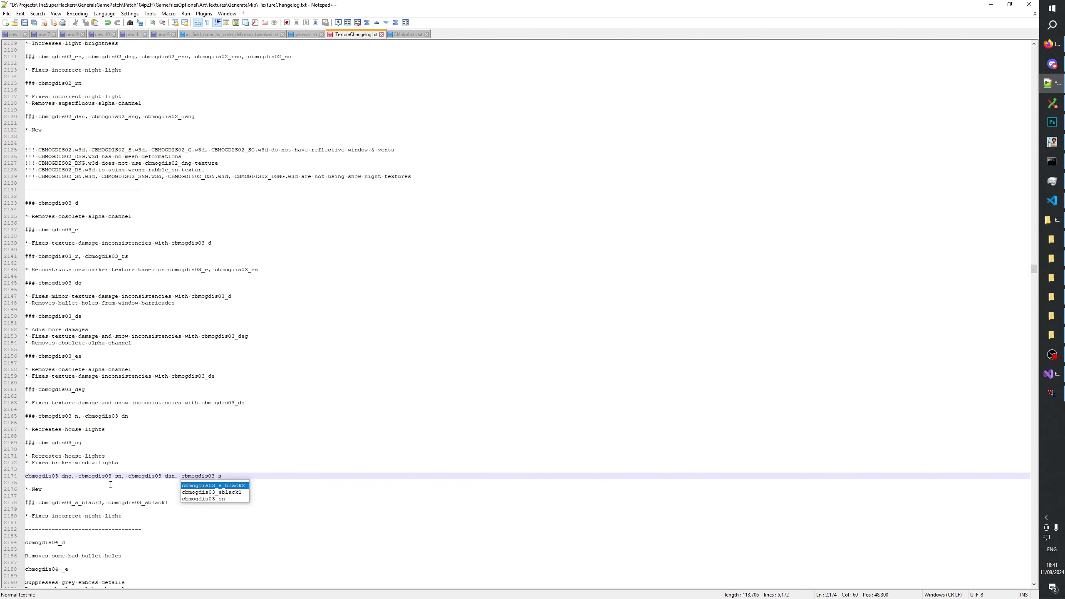
pyautogui.write('ng, cbmogdis03_')
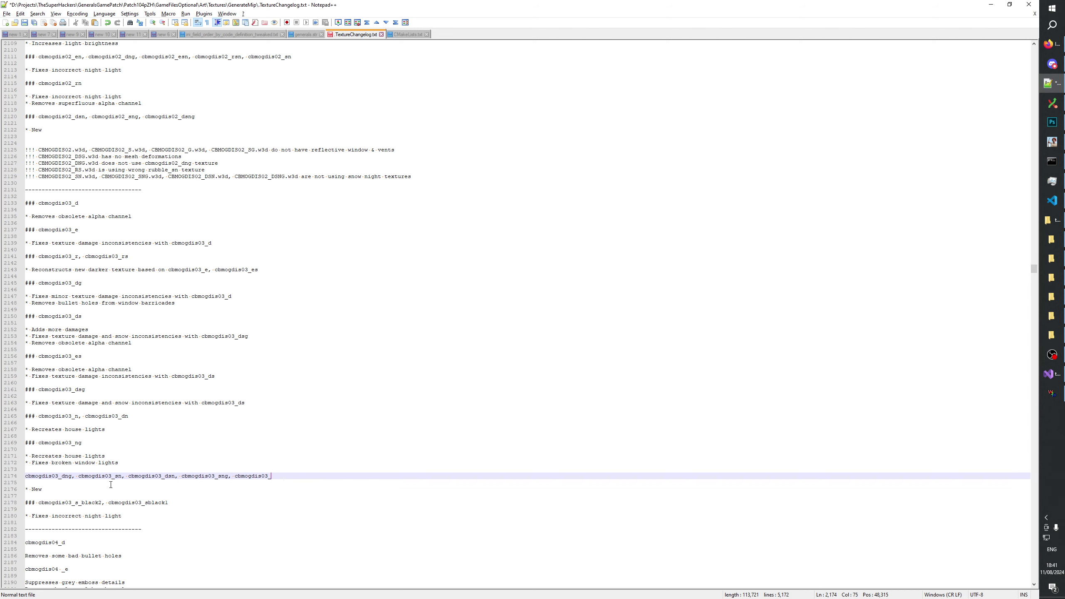
pyautogui.write('dsng')
pyautogui.hotkey('ctrl', 's')
pyautogui.click(89, 488)
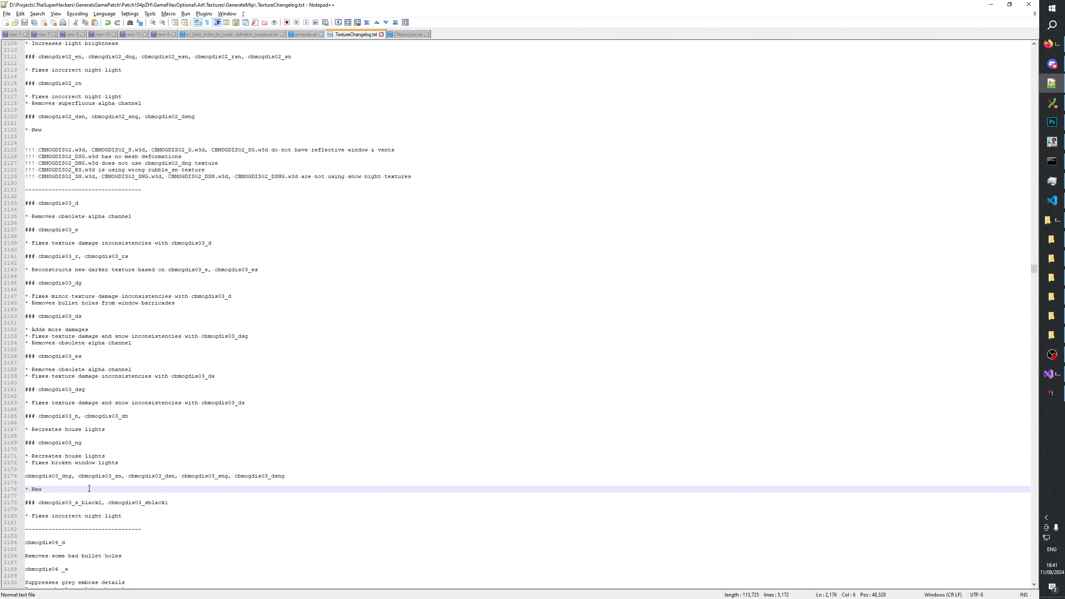
pyautogui.click(155, 515)
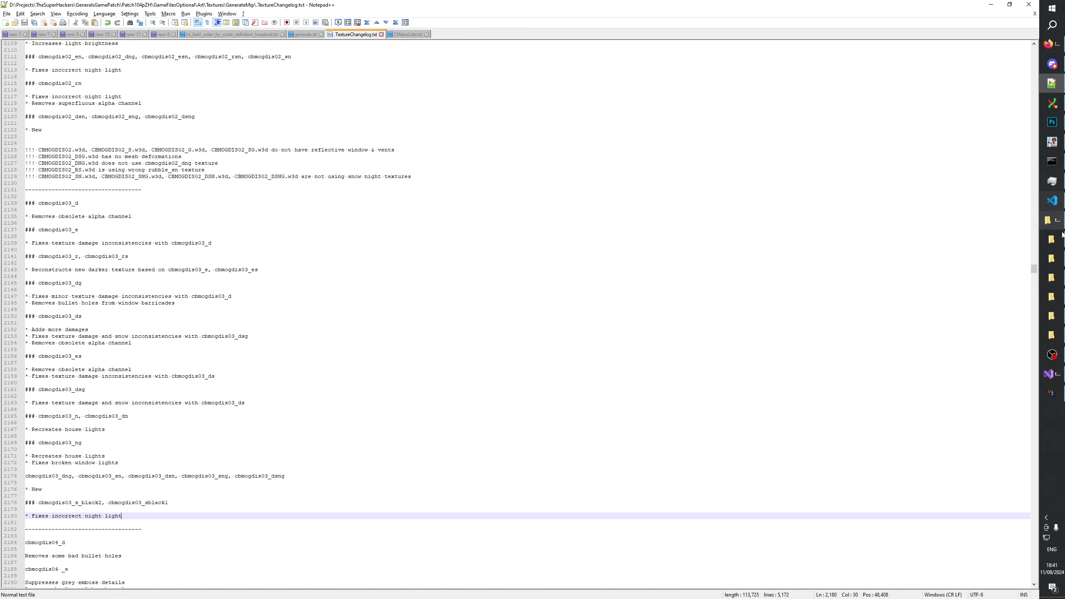
# Switch to File Explorer and duplicate cbmogdis03_n.psd, cbmogdis03_ng.psd, cbmogdis03_dn.psd and cbmogdis03_dng.psd within the GenerateMip folder
pyautogui.click(1052, 259)
pyautogui.click(1053, 278)
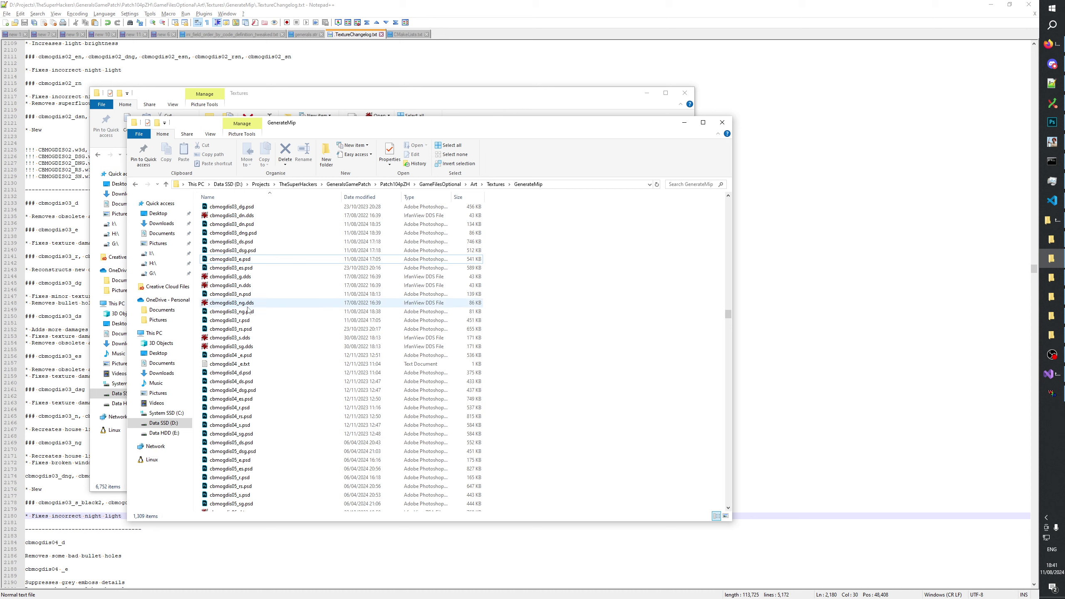
pyautogui.scroll(-1, 248, 363)
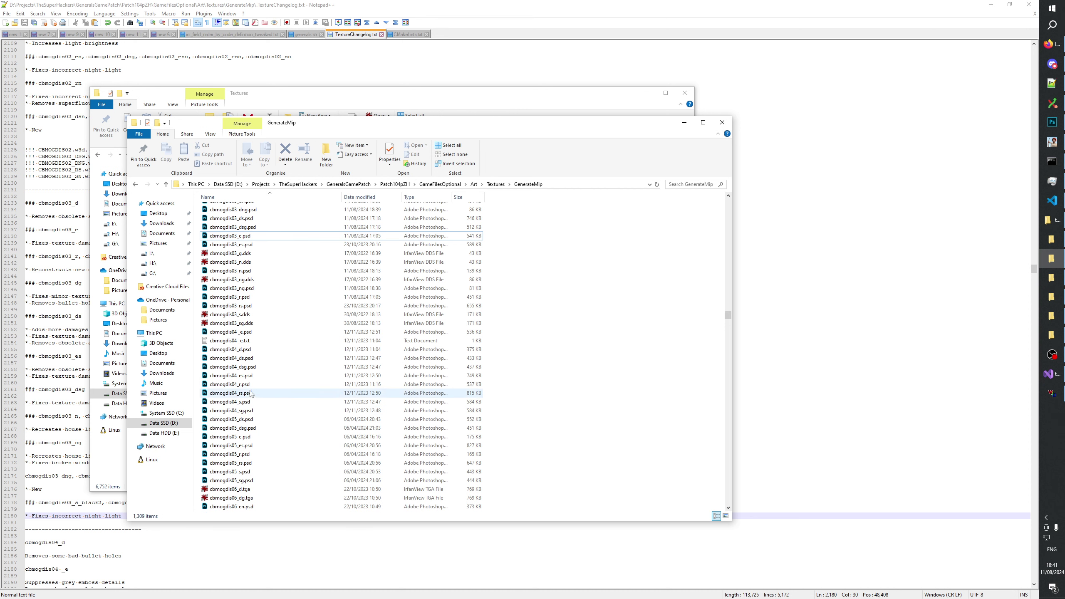
pyautogui.scroll(1, 248, 394)
pyautogui.click(247, 286)
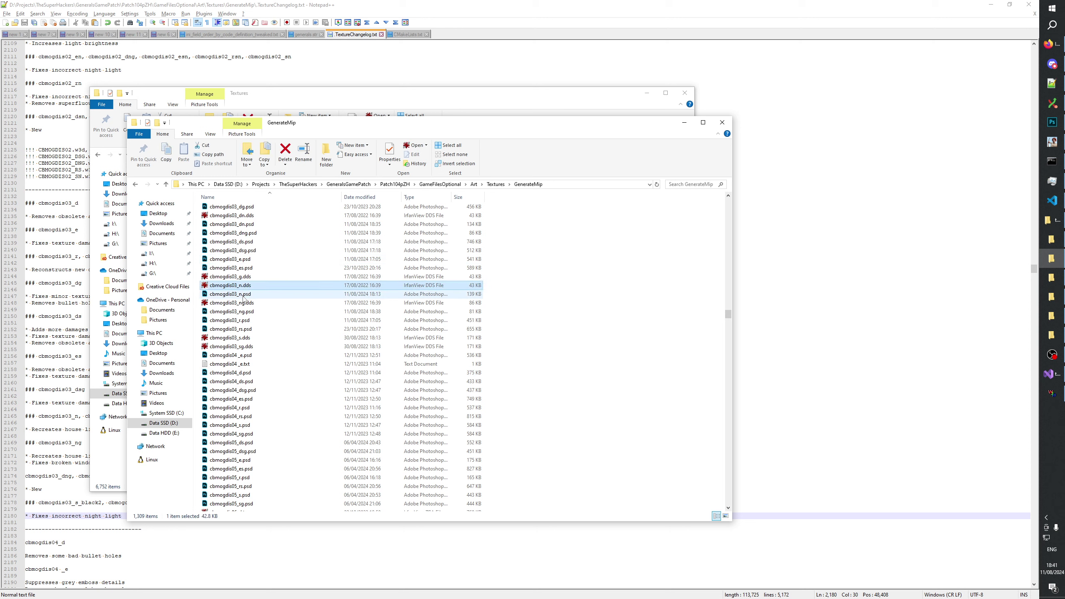
pyautogui.click(246, 294)
pyautogui.keyDown('ctrl'); pyautogui.click(250, 311); pyautogui.keyUp('ctrl')
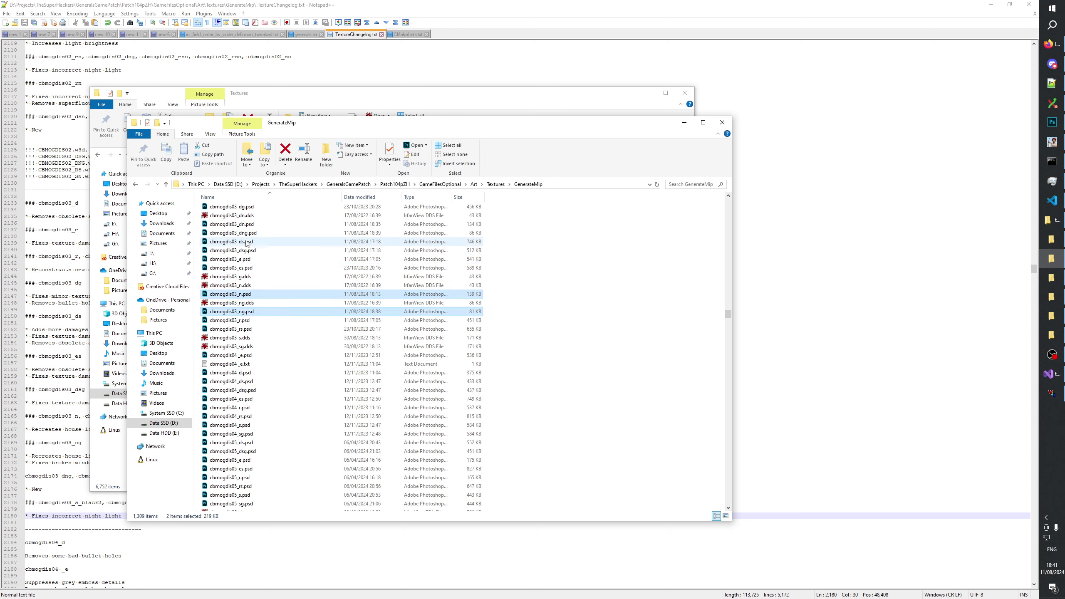
pyautogui.keyDown('ctrl'); pyautogui.click(426, 223); pyautogui.keyUp('ctrl')
pyautogui.keyDown('ctrl'); pyautogui.click(426, 233); pyautogui.keyUp('ctrl')
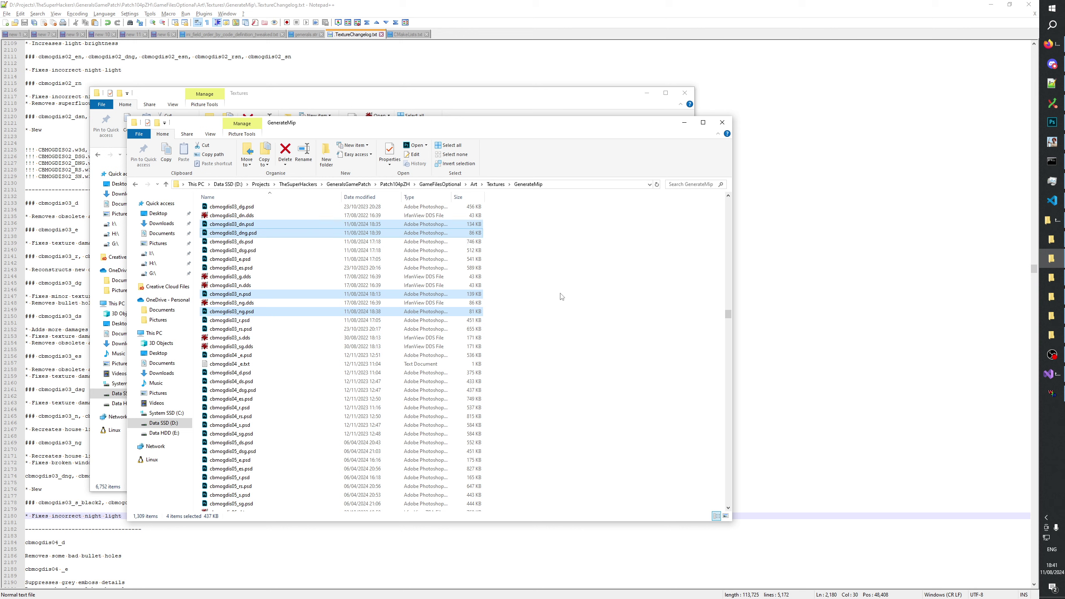
pyautogui.hotkey('ctrl', 'c')
pyautogui.hotkey('ctrl', 'v')
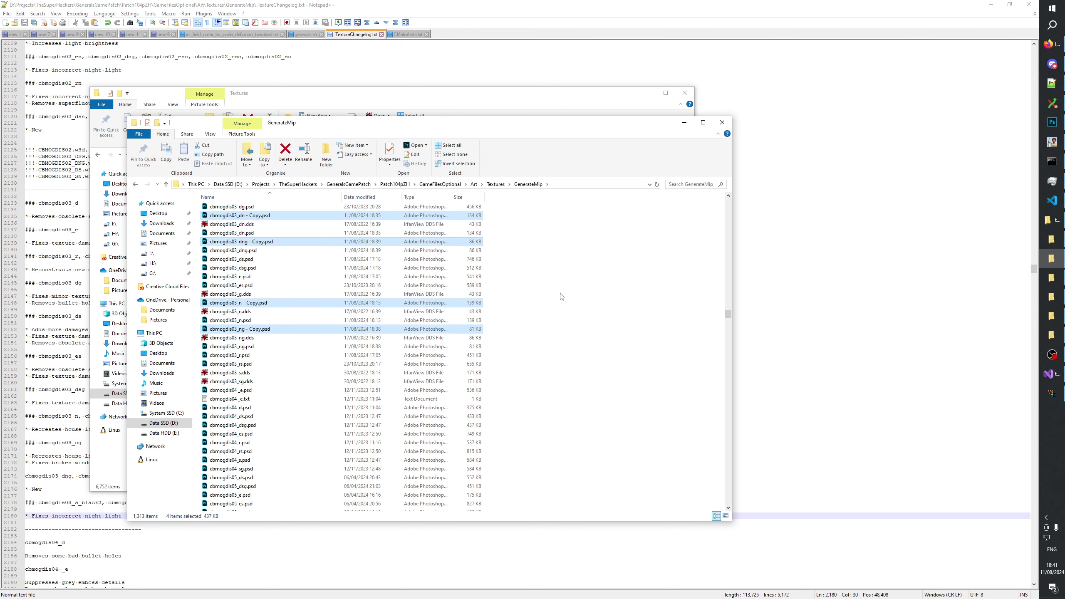
# Rename the copies of cbmogdis03_dn.psd and cbmogdis03_dng.psd as cbmogdis03_dsn.psd and cbmogdis03_dsng.psd
pyautogui.click(243, 269)
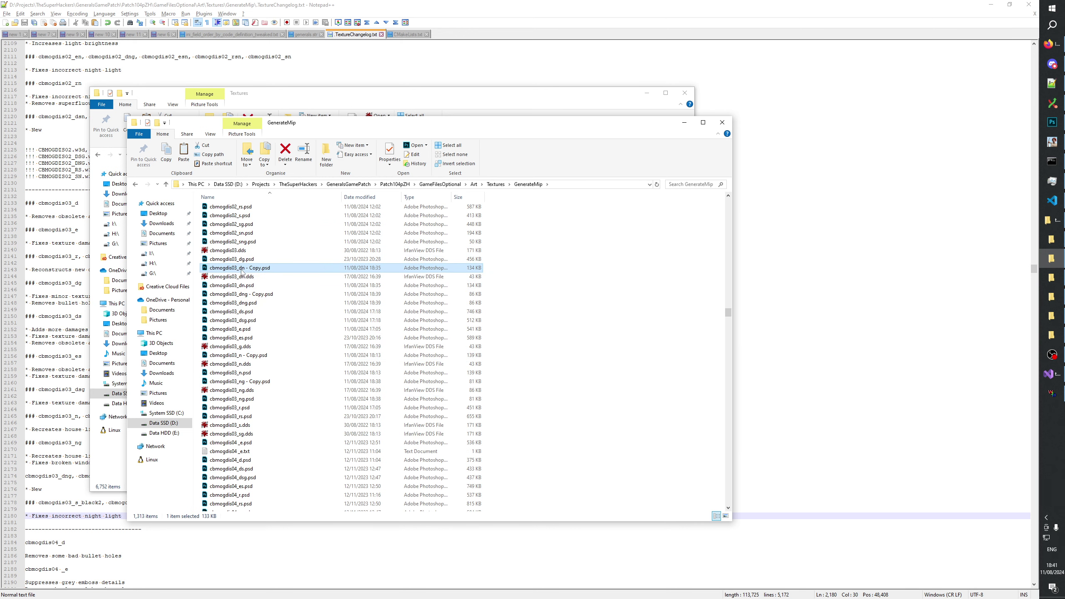
pyautogui.click(244, 268)
pyautogui.write('s')
pyautogui.hotkey('shift', 'Right')
pyautogui.hotkey('shift', 'Right')
pyautogui.hotkey('shift', 'Right')
pyautogui.hotkey('shift', 'Right')
pyautogui.hotkey('shift', 'Right')
pyautogui.hotkey('shift', 'Right')
pyautogui.hotkey('shift', 'Right')
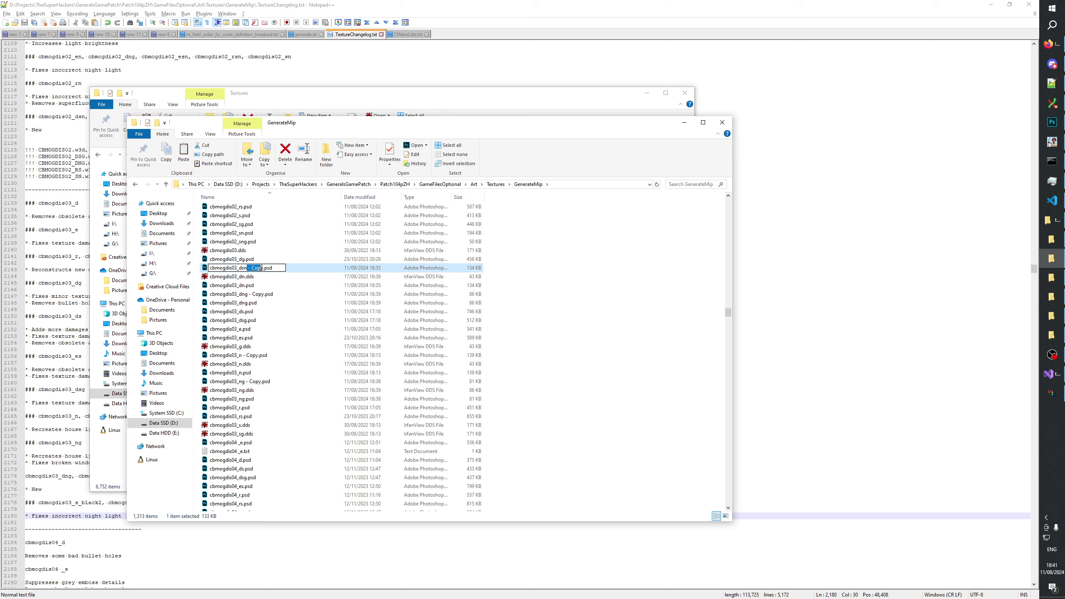
pyautogui.press('Delete')
pyautogui.press('Return')
pyautogui.click(251, 289)
pyautogui.click(243, 287)
pyautogui.click(243, 285)
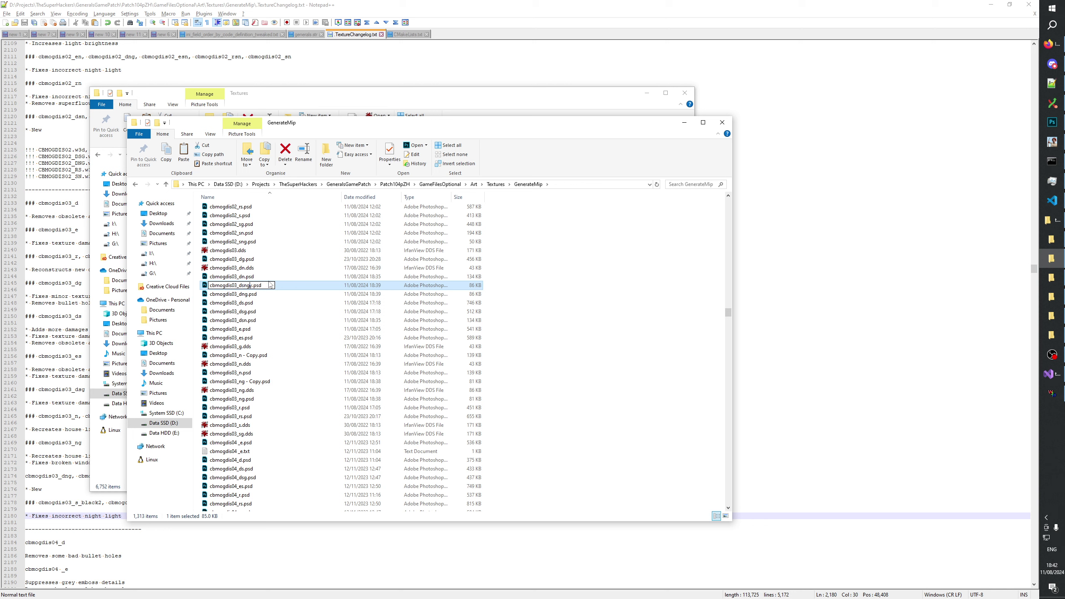
pyautogui.press('Return')
# Rename the copies of cbmogdis03_n.psd and cbmogdis03_ng.psd as cbmogdis03_sn.psd and cbmogdis03_sng.psd
pyautogui.click(237, 355)
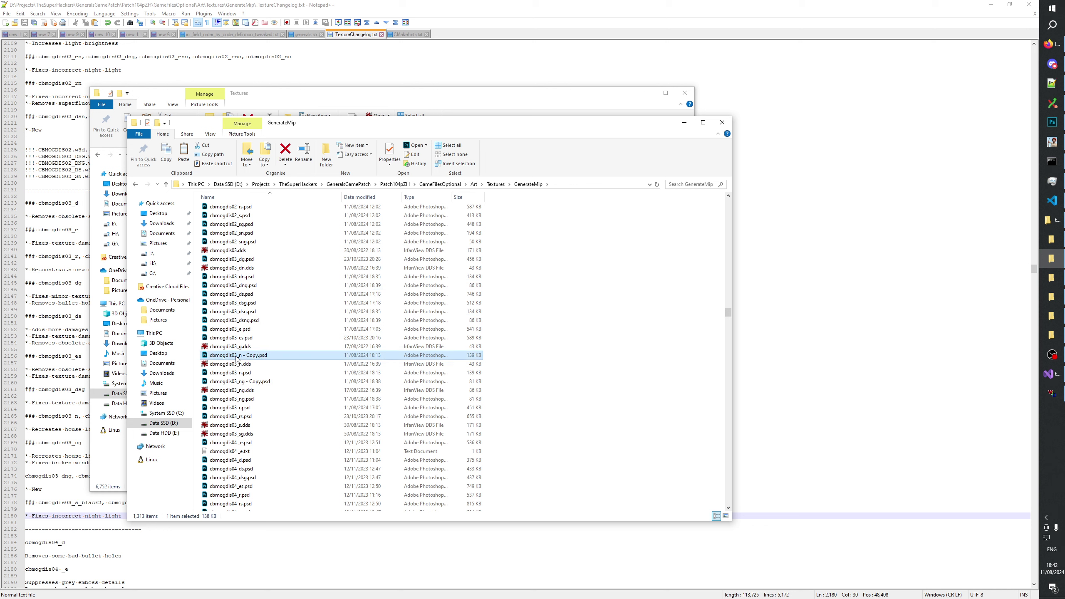
pyautogui.click(238, 356)
pyautogui.click(240, 356)
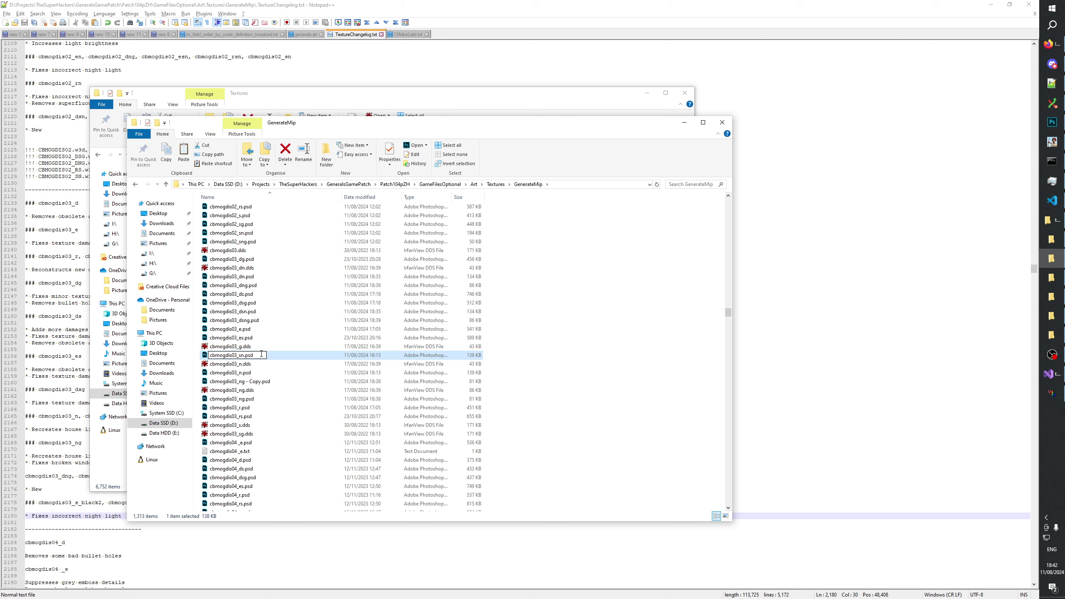
pyautogui.press('Return')
pyautogui.click(230, 373)
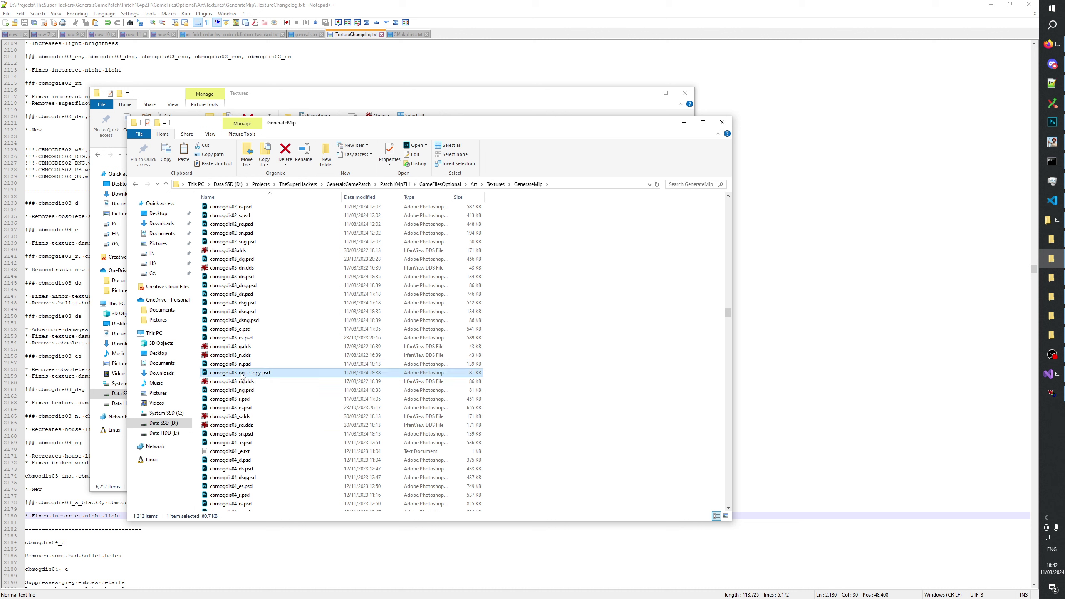
pyautogui.click(242, 375)
pyautogui.click(243, 373)
pyautogui.write('s')
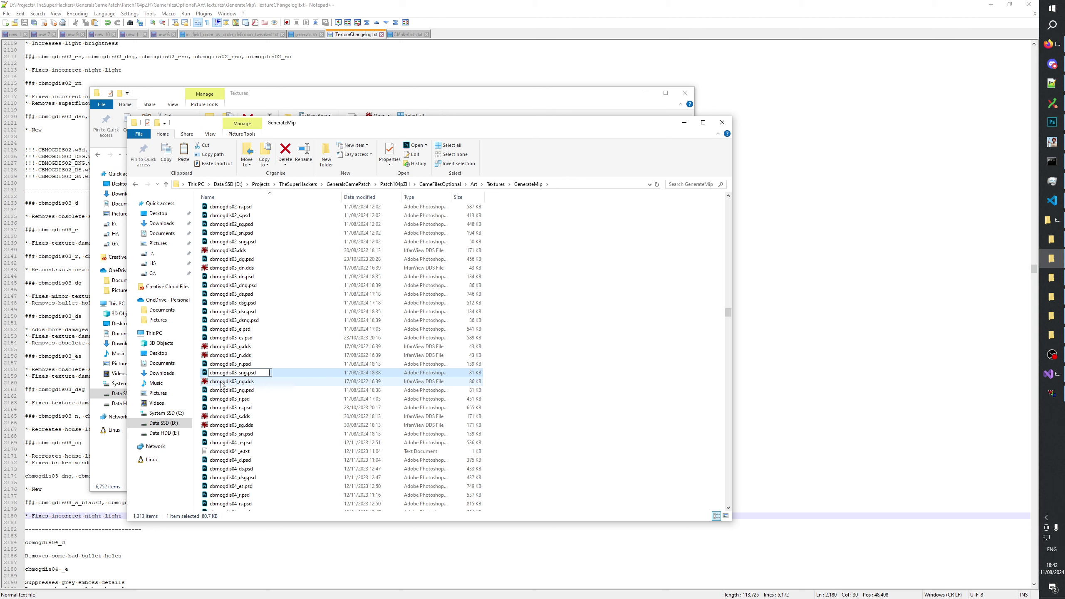
pyautogui.press('Return')
# Open cbmogdis03_sn.psd, cbmogdis03_sng.psd, cbmogdis03_dsn.psd and cbmogdis03_dsng.psd in Photoshop
pyautogui.click(268, 425)
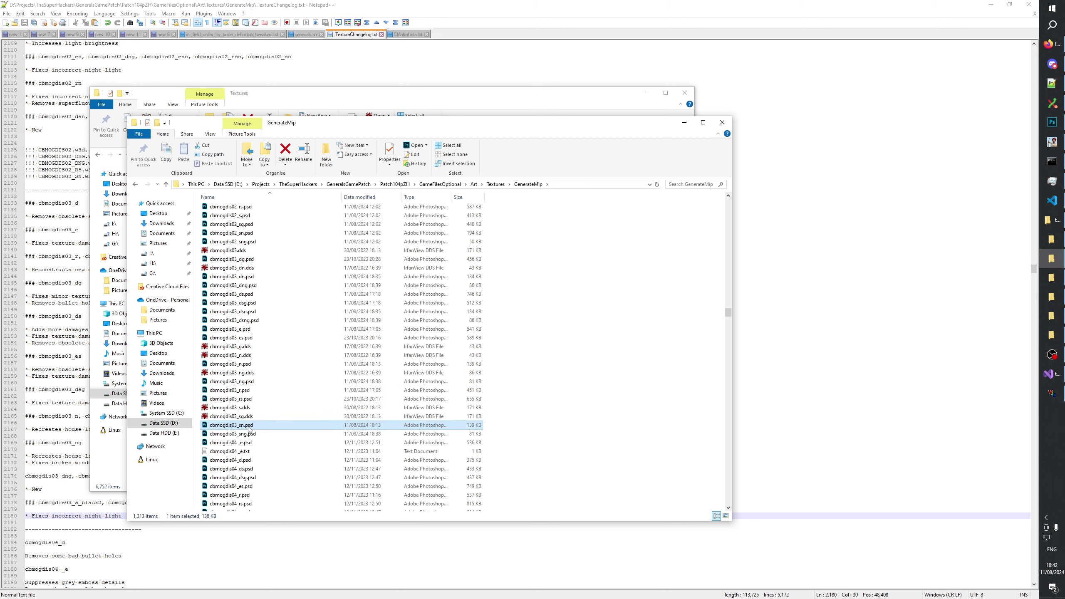
pyautogui.keyDown('ctrl'); pyautogui.click(268, 432); pyautogui.keyUp('ctrl')
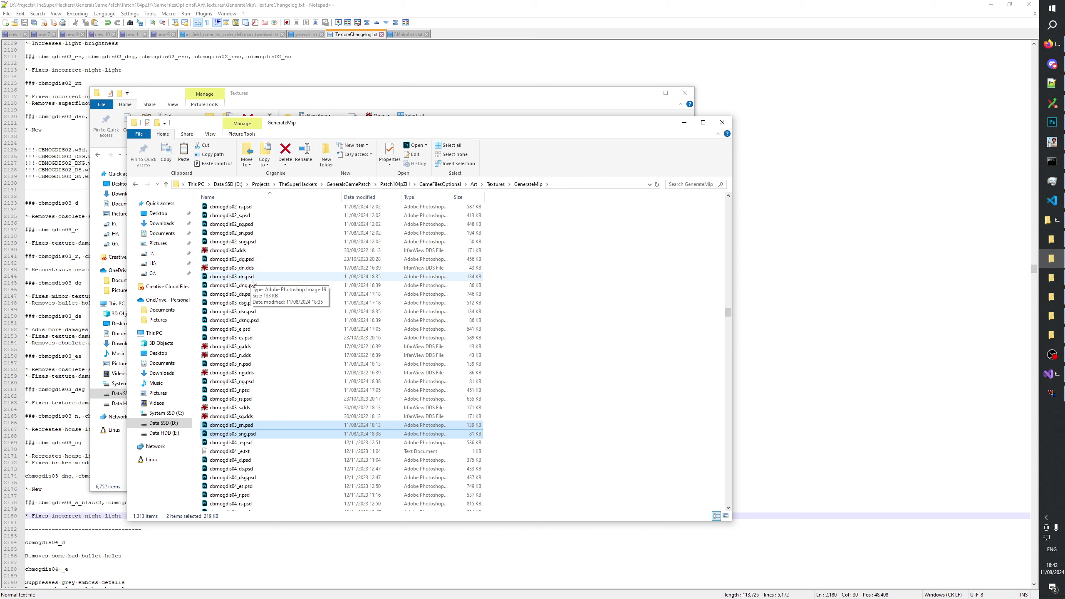
pyautogui.keyDown('ctrl'); pyautogui.click(252, 311); pyautogui.keyUp('ctrl')
pyautogui.keyDown('ctrl'); pyautogui.click(253, 320); pyautogui.keyUp('ctrl')
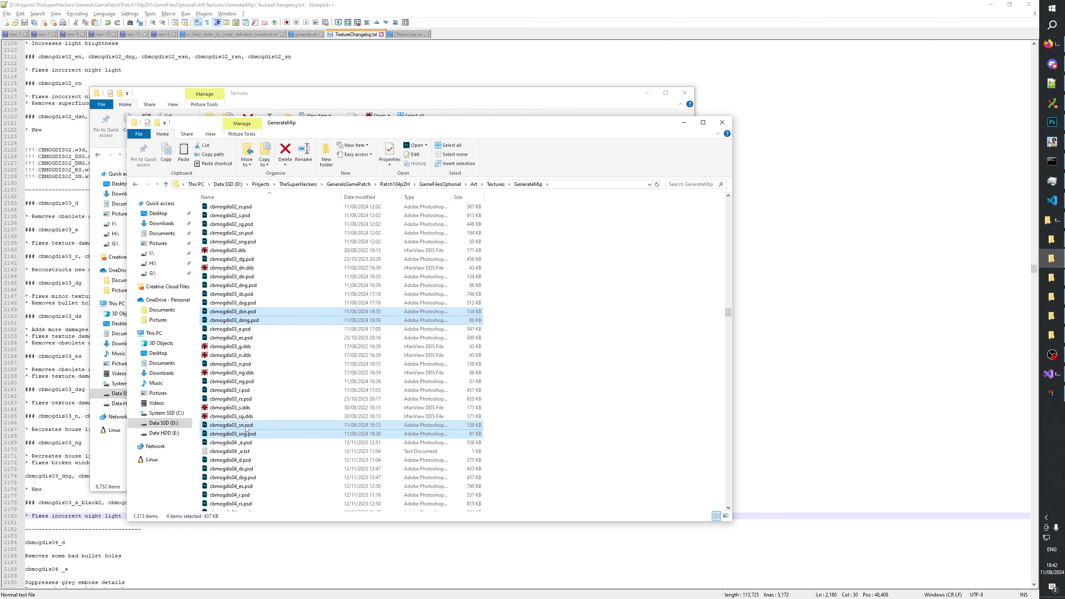
pyautogui.click(1040, 120)
pyautogui.moveTo(1038, 119); pyautogui.dragTo(820, 32)
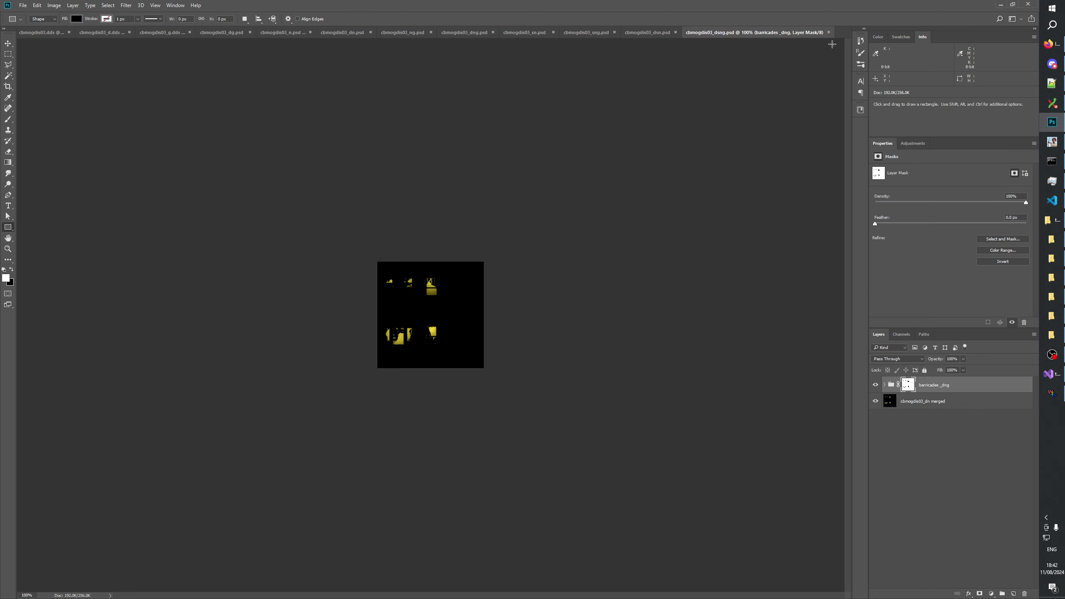
# Close all Photoshop documents, discarding the changes to cbmogdis03_dg.psd, and reopen only the four snow night PSD files from the GenerateMip folder
pyautogui.rightClick(845, 34)
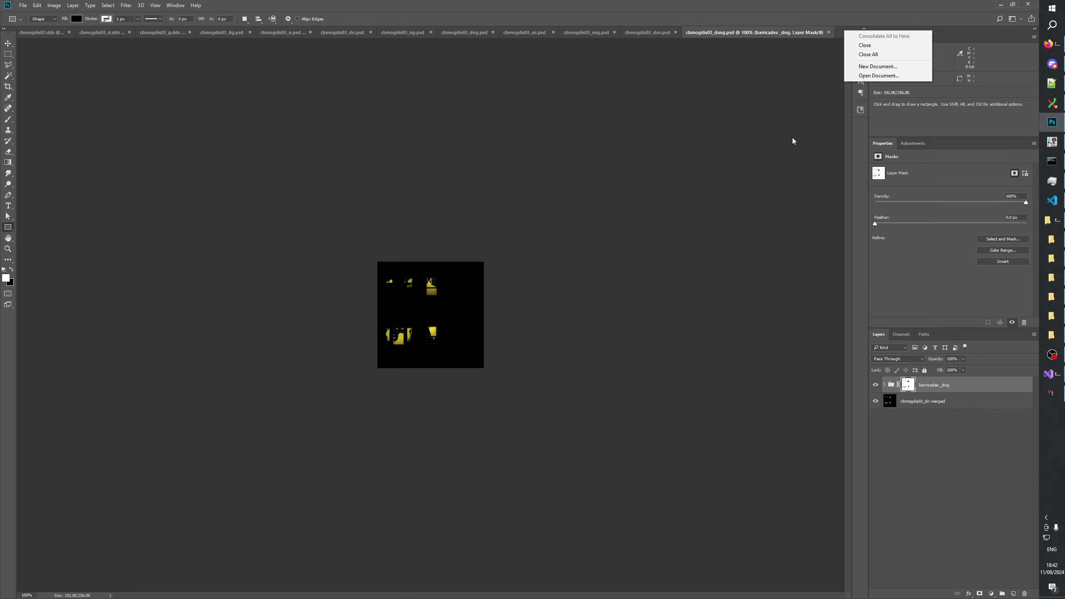
pyautogui.click(872, 55)
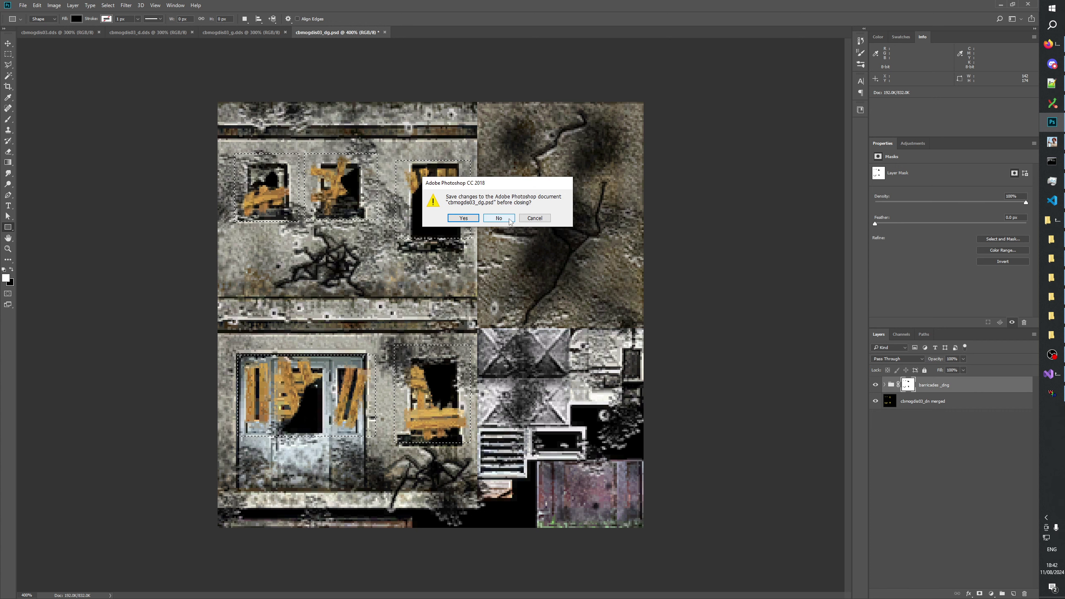
pyautogui.click(492, 218)
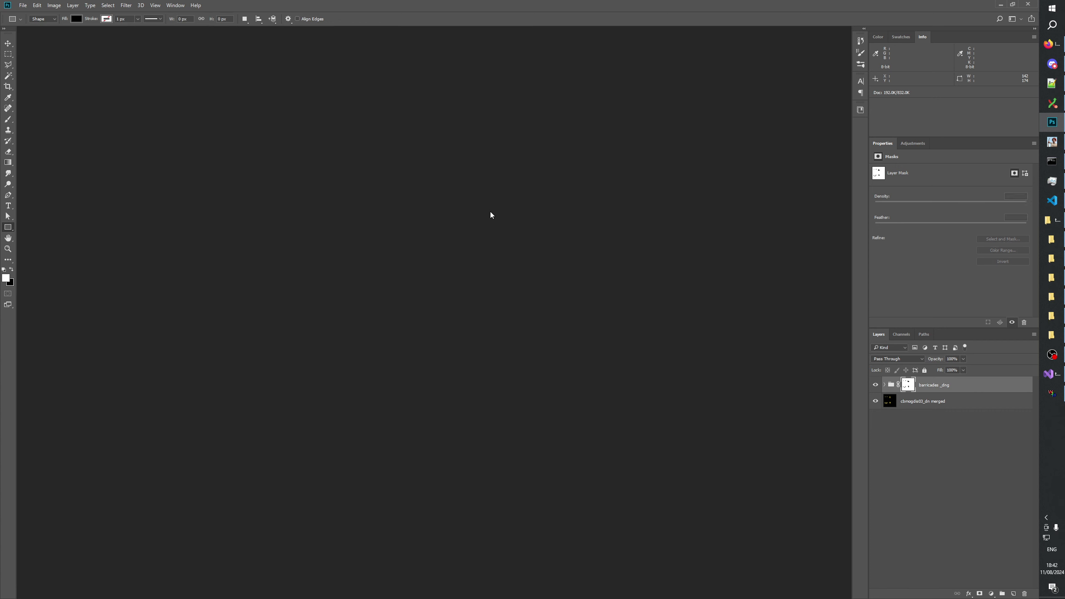
pyautogui.hotkey('alt', 'Tab')
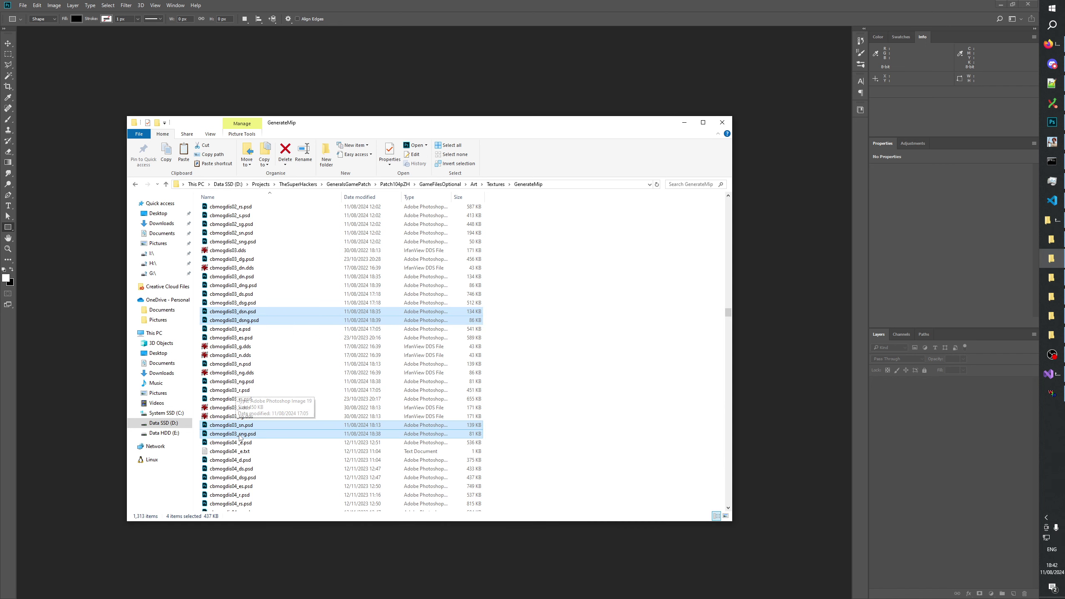
pyautogui.moveTo(243, 428); pyautogui.dragTo(357, 148)
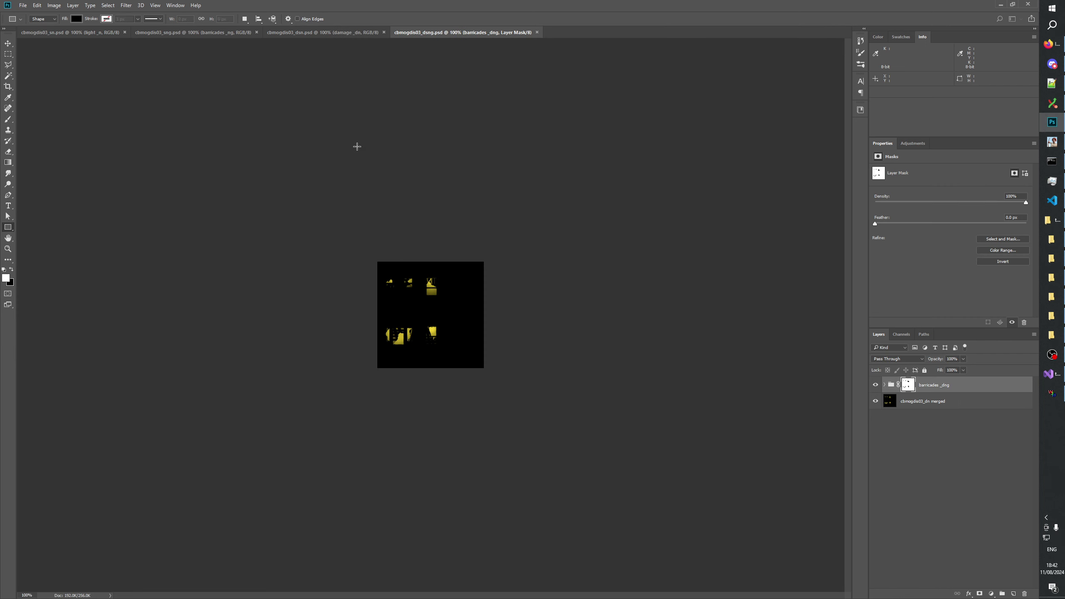
# Preview cbmogdis03_s.dds from the GenerateMip folder in the image viewer and close it
pyautogui.hotkey('alt', 'Tab')
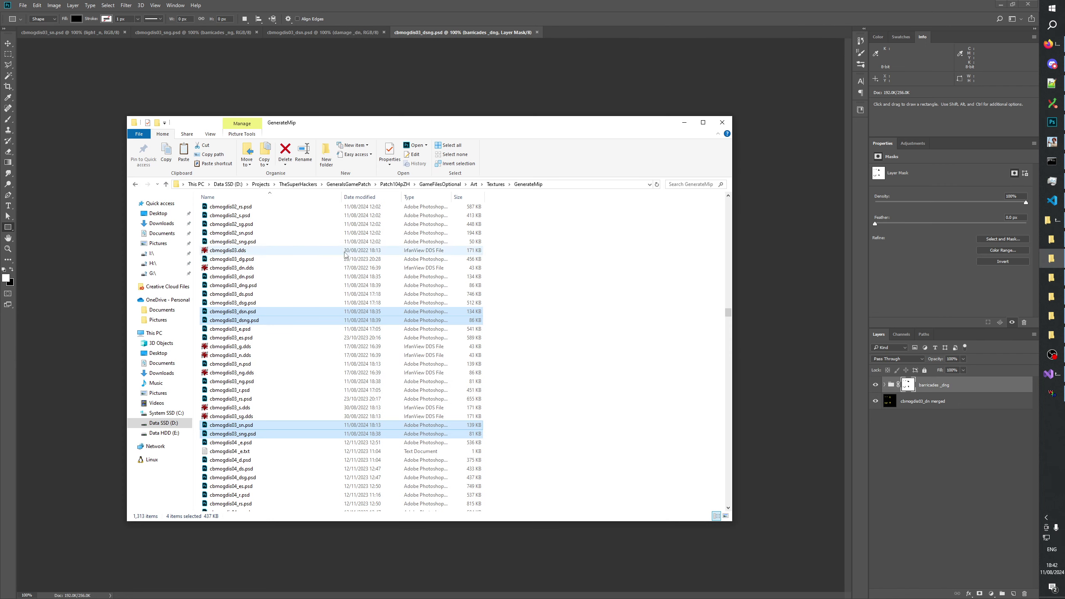
pyautogui.click(239, 408)
pyautogui.keyDown('ctrl'); pyautogui.click(240, 417); pyautogui.keyUp('ctrl')
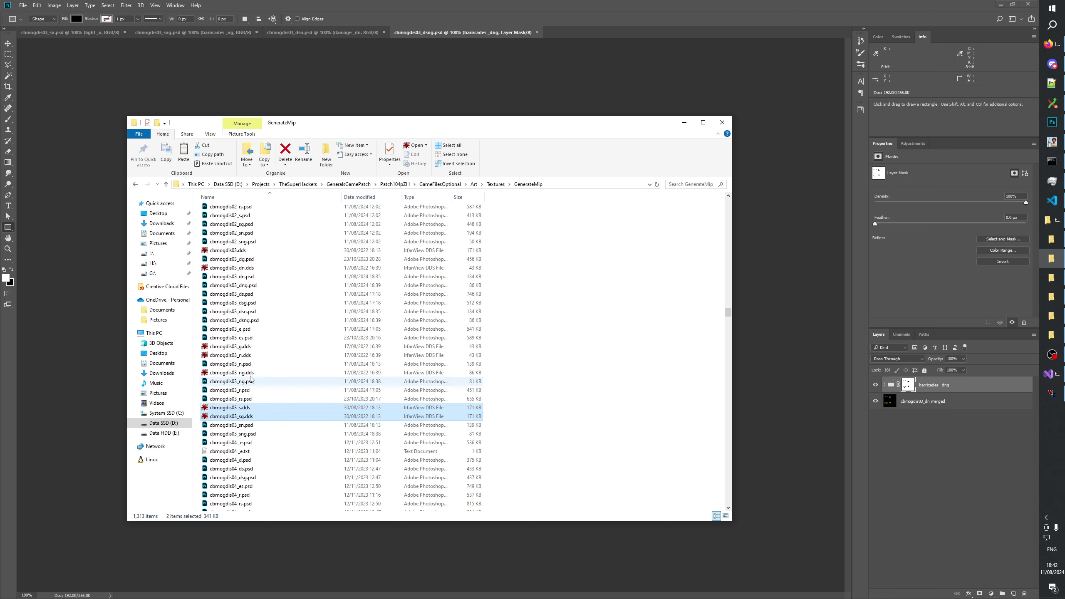
pyautogui.doubleClick(243, 408)
pyautogui.click(326, 6)
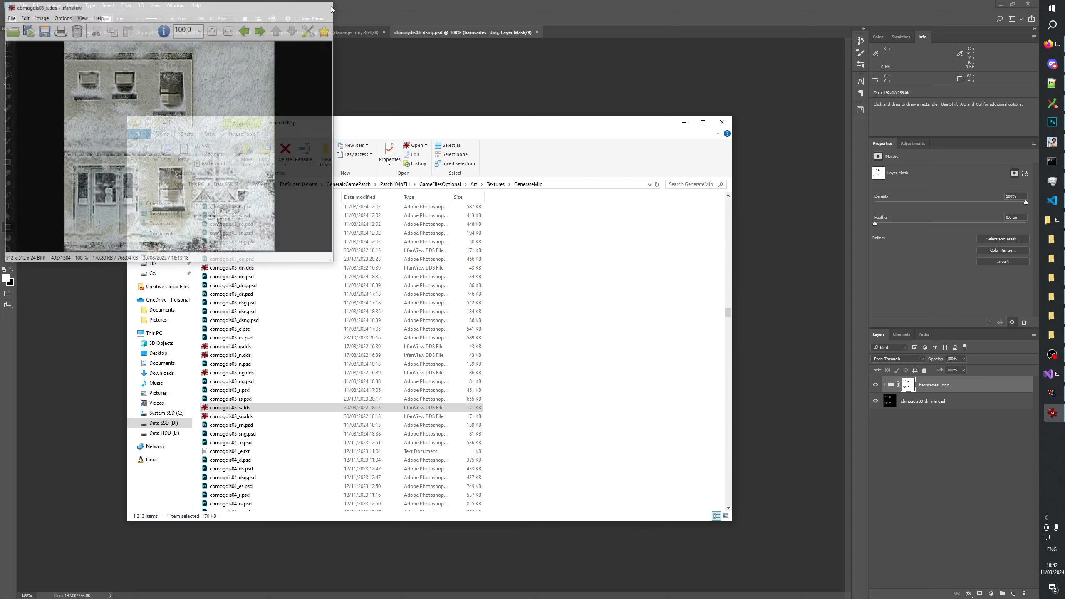
# Replace cbmogdis03_s.dds and cbmogdis03_sg.dds in GenerateMip with the copies from the Generals-108-GeneralsZH-104-Loose Textures folder
pyautogui.click(1051, 277)
pyautogui.click(1052, 296)
pyautogui.click(1053, 316)
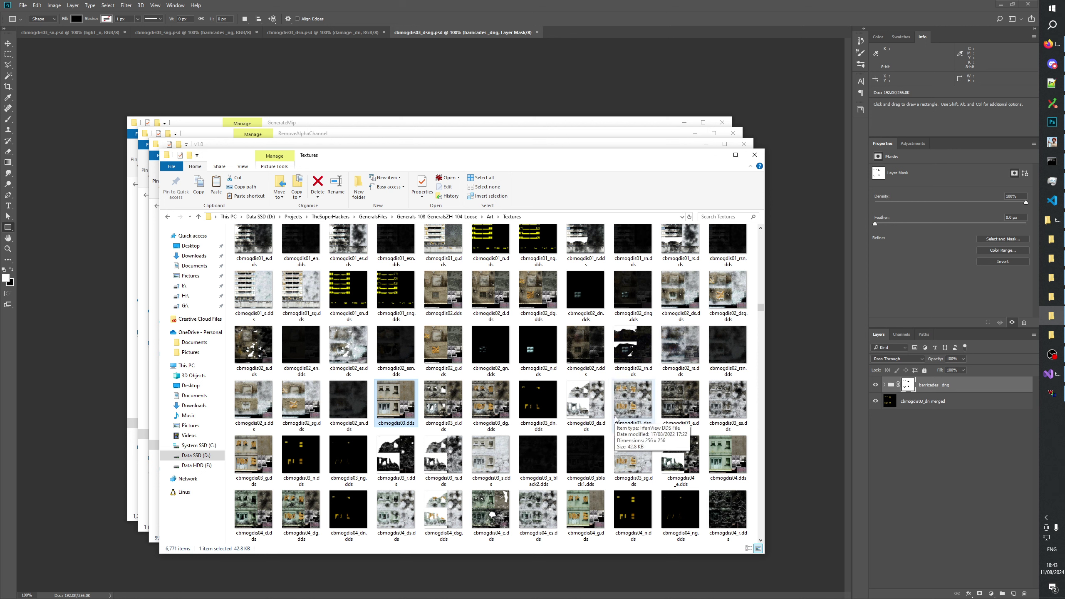
pyautogui.click(493, 451)
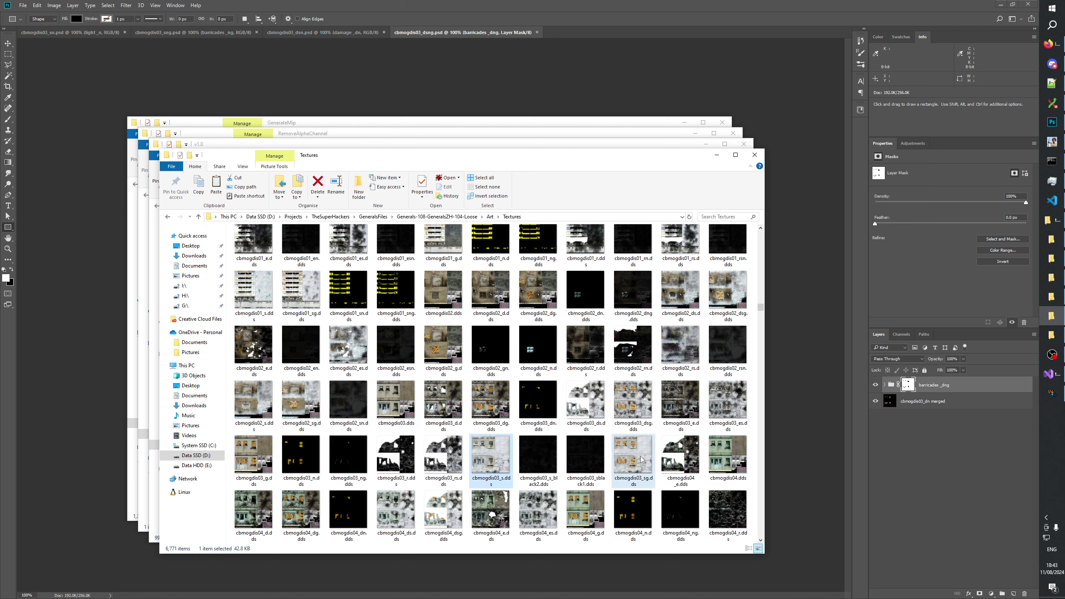
pyautogui.click(1051, 240)
pyautogui.click(1054, 265)
pyautogui.click(545, 398)
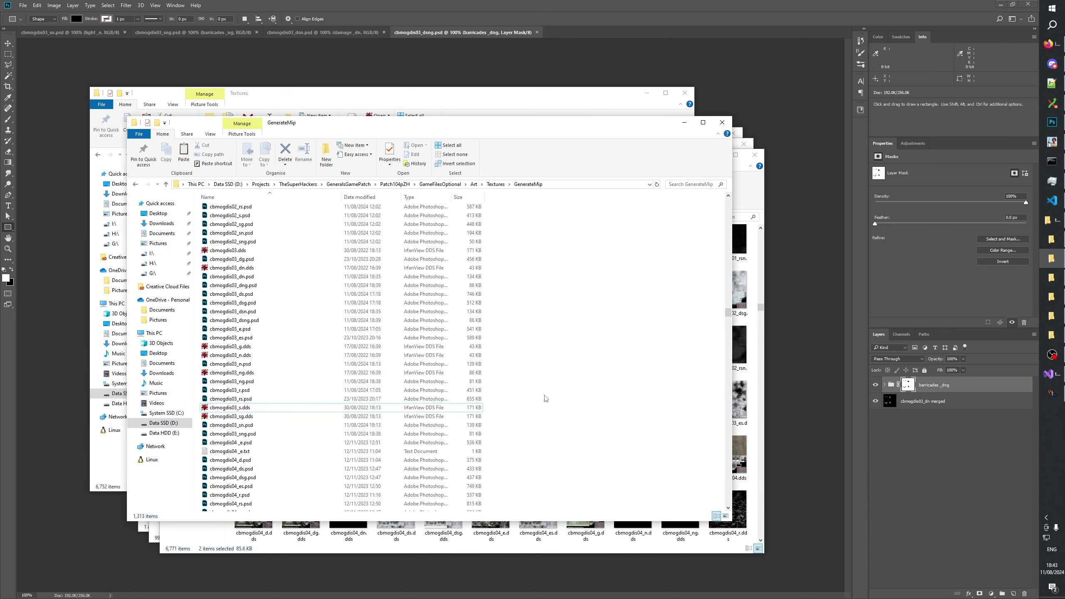
pyautogui.hotkey('ctrl', 'v')
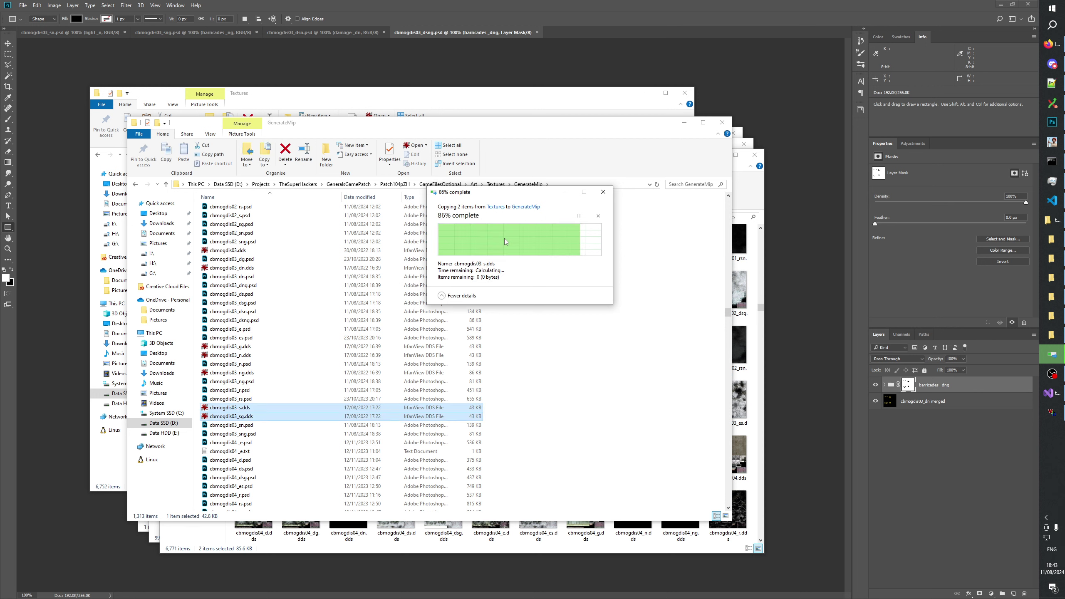
# Open cbmogdis03_s.dds, cbmogdis03_sg.dds, cbmogdis03_ds.psd and cbmogdis03_dsg.psd in Photoshop without separate mip-map layers, and show cbmogdis03_s.dds
pyautogui.keyDown('ctrl'); pyautogui.click(245, 293); pyautogui.keyUp('ctrl')
pyautogui.keyDown('ctrl'); pyautogui.click(244, 301); pyautogui.keyUp('ctrl')
pyautogui.moveTo(245, 301); pyautogui.dragTo(583, 31)
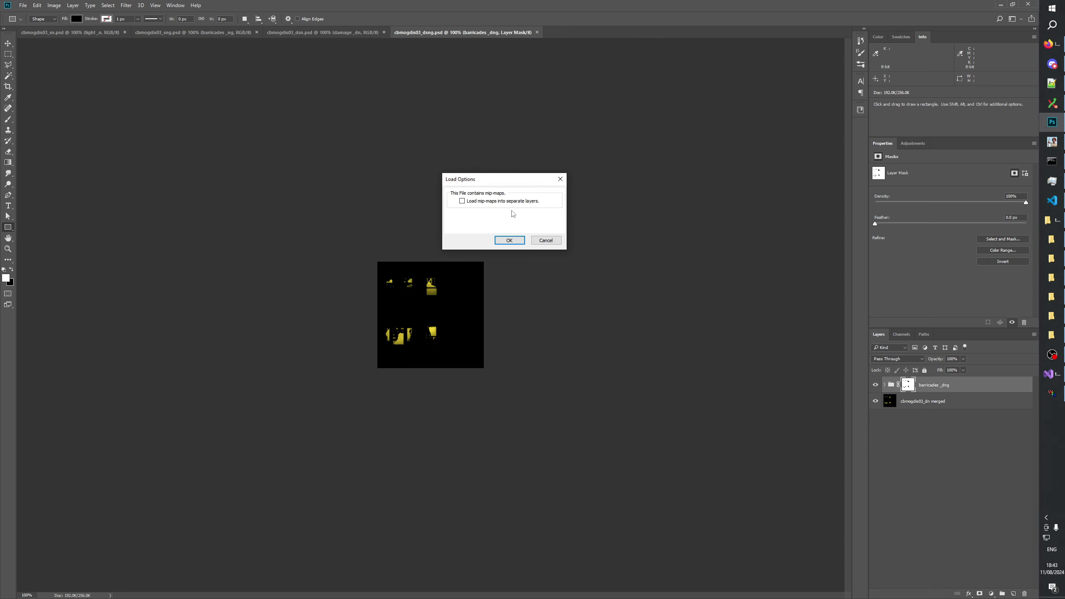
pyautogui.click(514, 240)
pyautogui.click(514, 241)
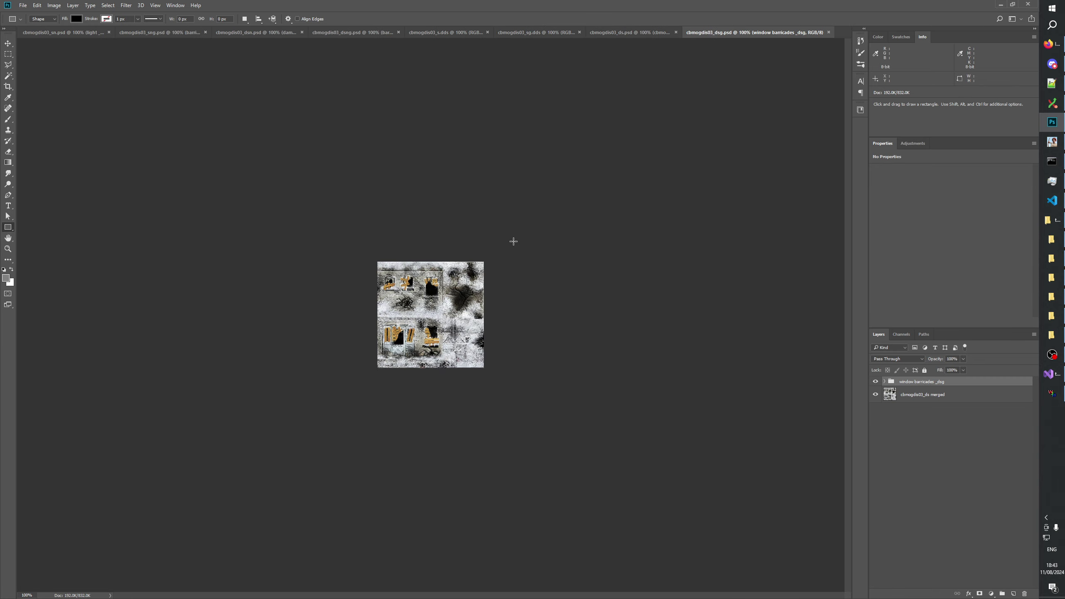
pyautogui.click(446, 32)
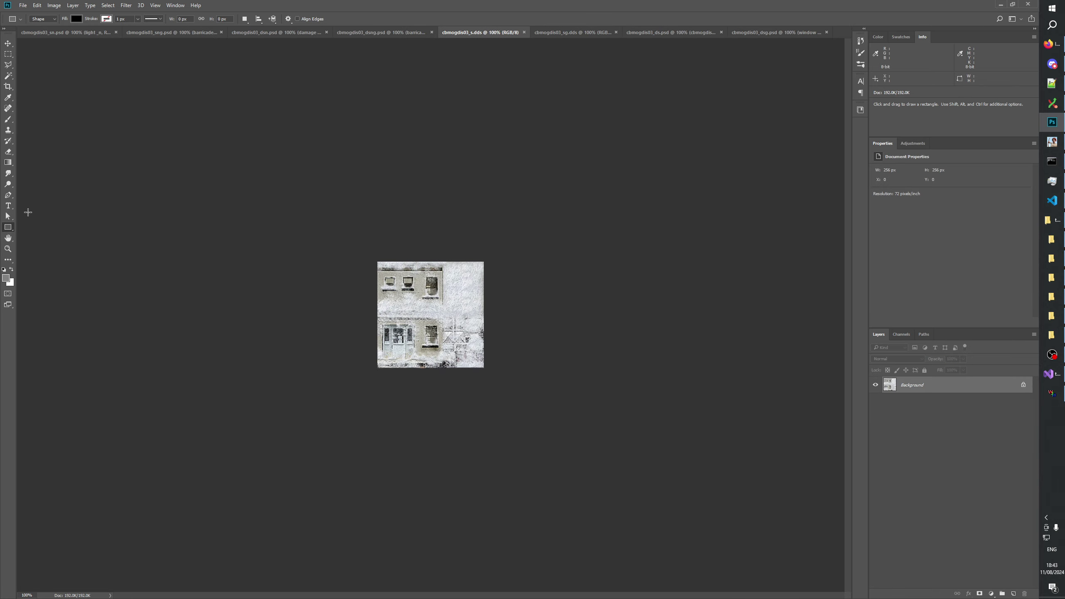
pyautogui.hotkey('alt', 'Tab')
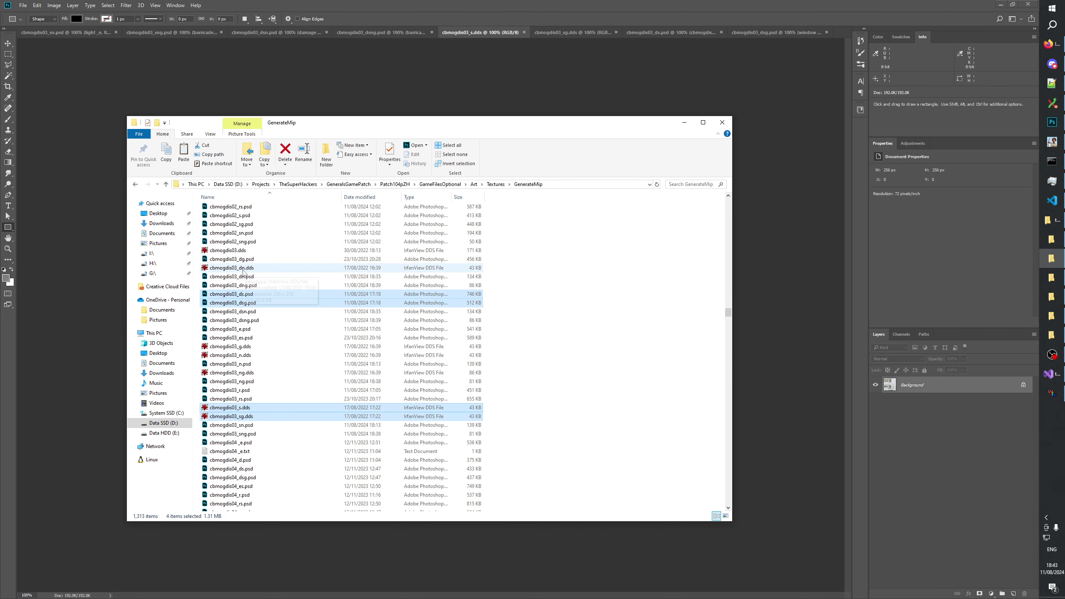
pyautogui.moveTo(228, 251); pyautogui.dragTo(845, 31)
pyautogui.click(510, 240)
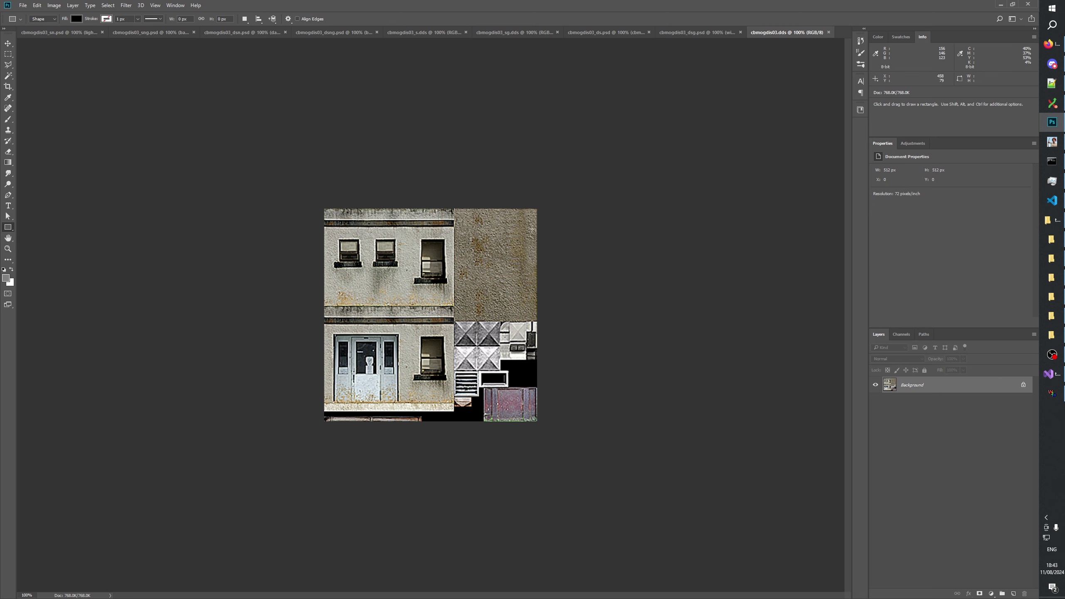
pyautogui.click(829, 33)
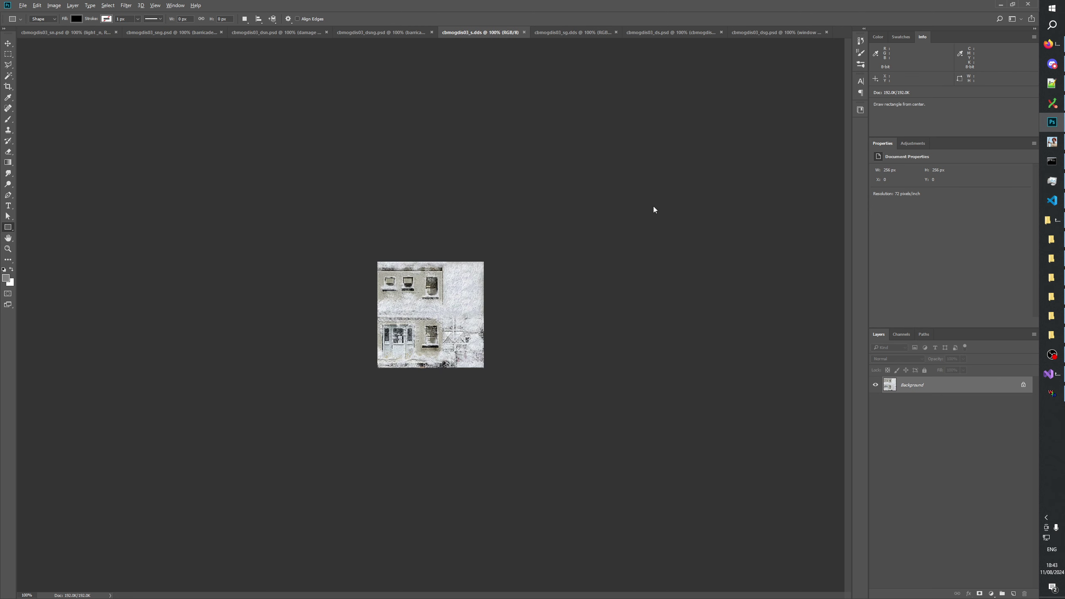
# Replace cbmogdis03.dds in GenerateMip with the copy from the Generals-108-GeneralsZH-104-Loose Textures folder
pyautogui.hotkey('alt', 'Tab')
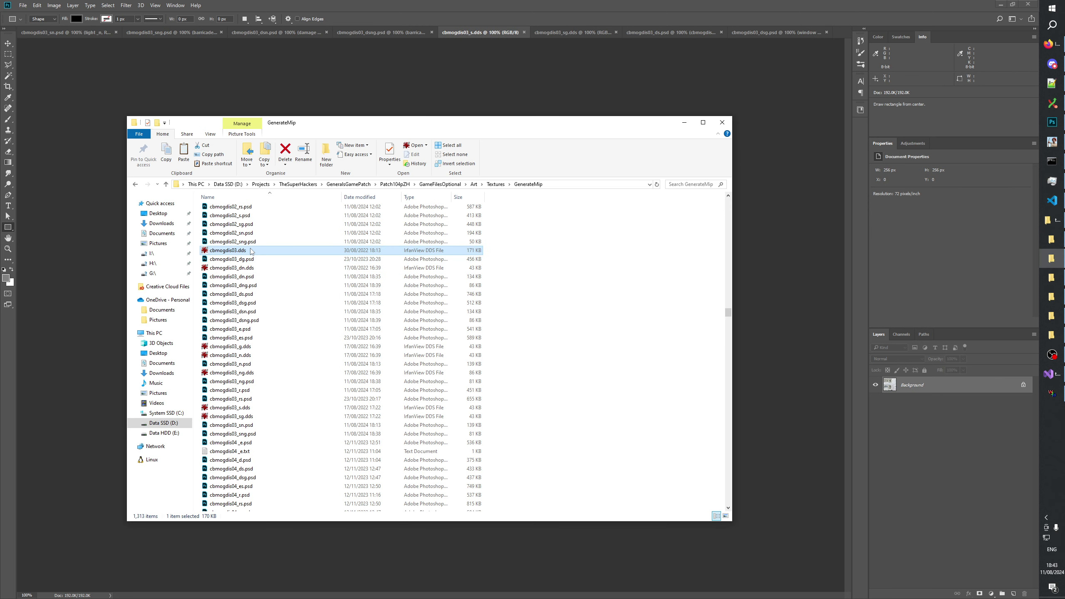
pyautogui.click(1051, 238)
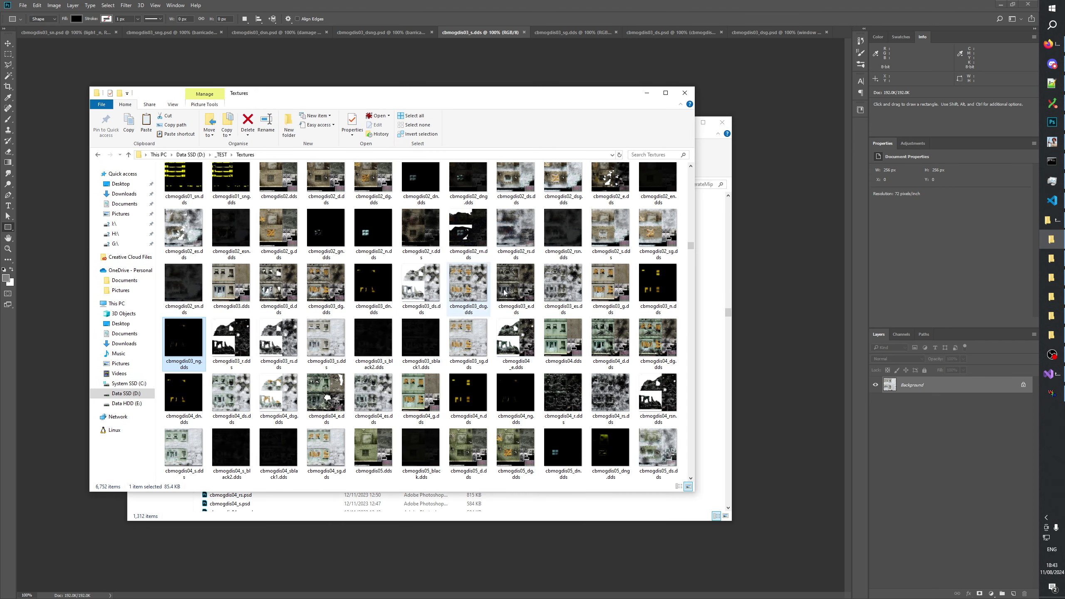
pyautogui.click(1051, 258)
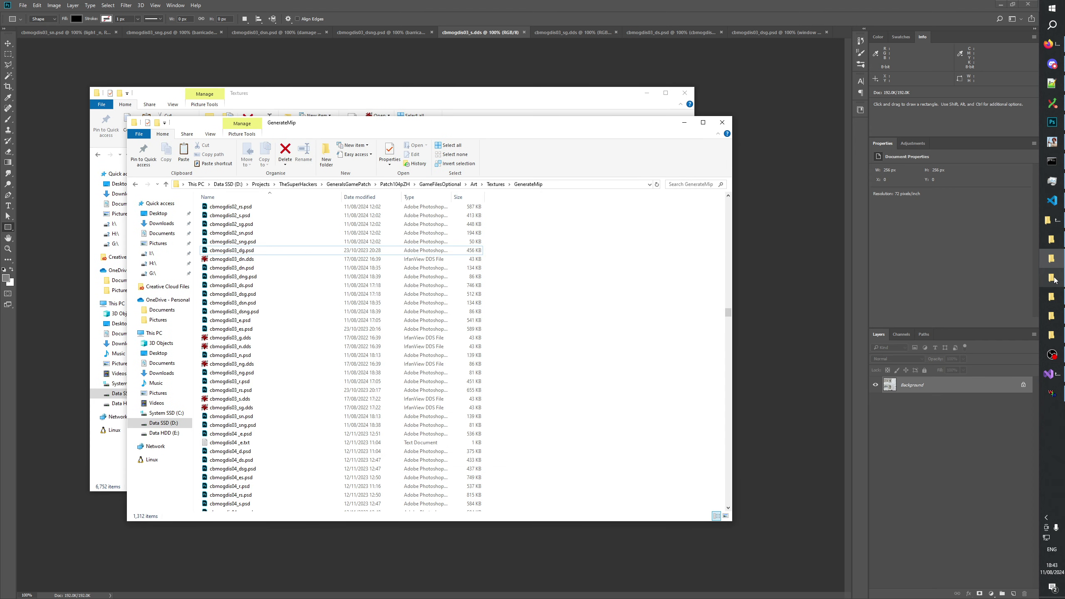
pyautogui.click(1052, 280)
pyautogui.click(1052, 297)
pyautogui.click(1052, 316)
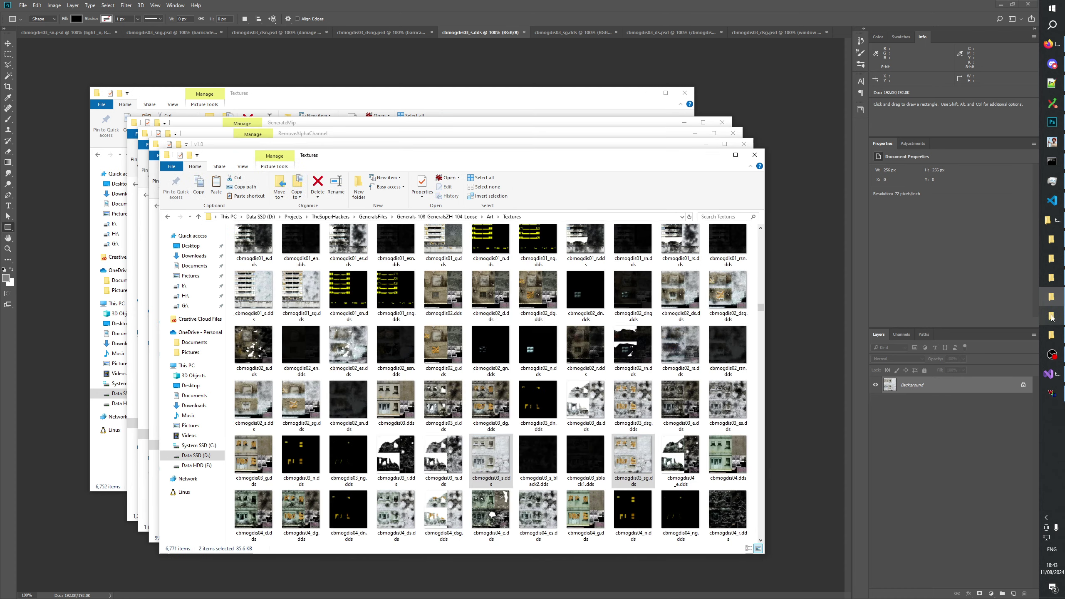
pyautogui.click(392, 405)
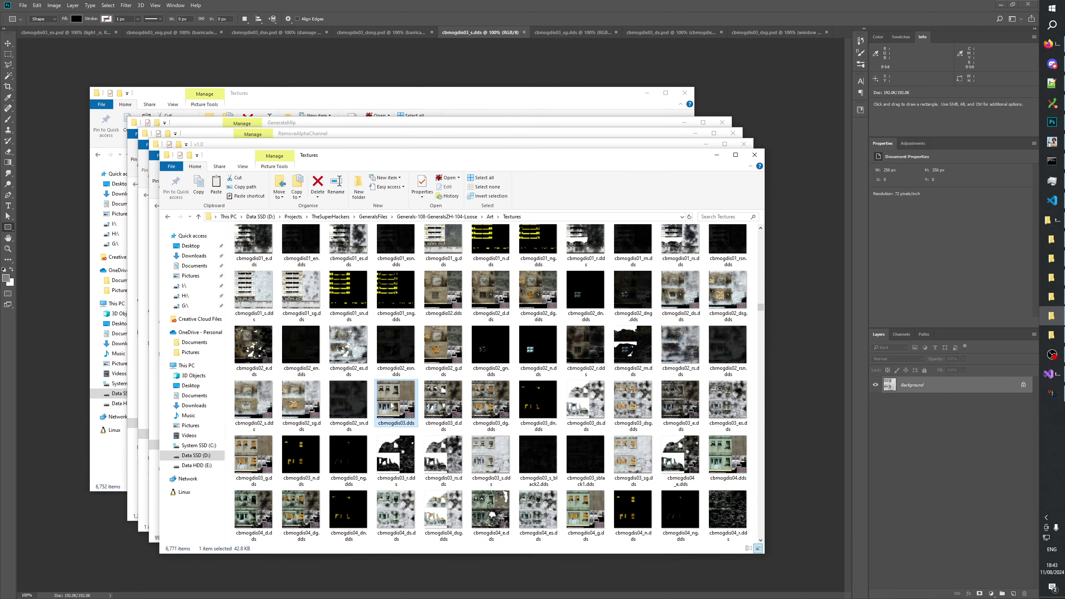
pyautogui.click(1059, 242)
pyautogui.click(1049, 221)
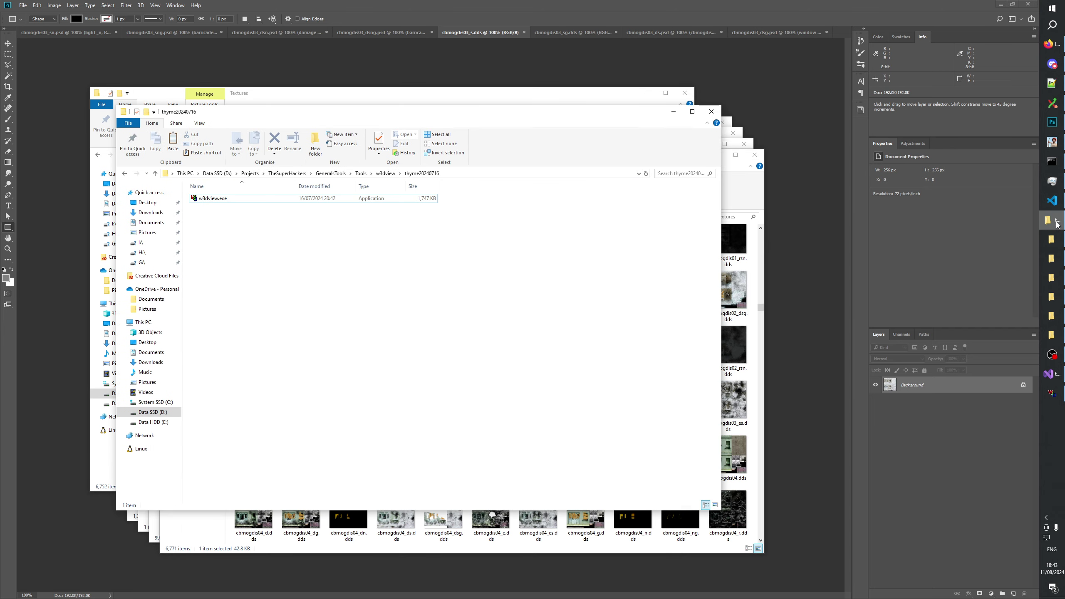
pyautogui.click(1052, 258)
pyautogui.click(273, 270)
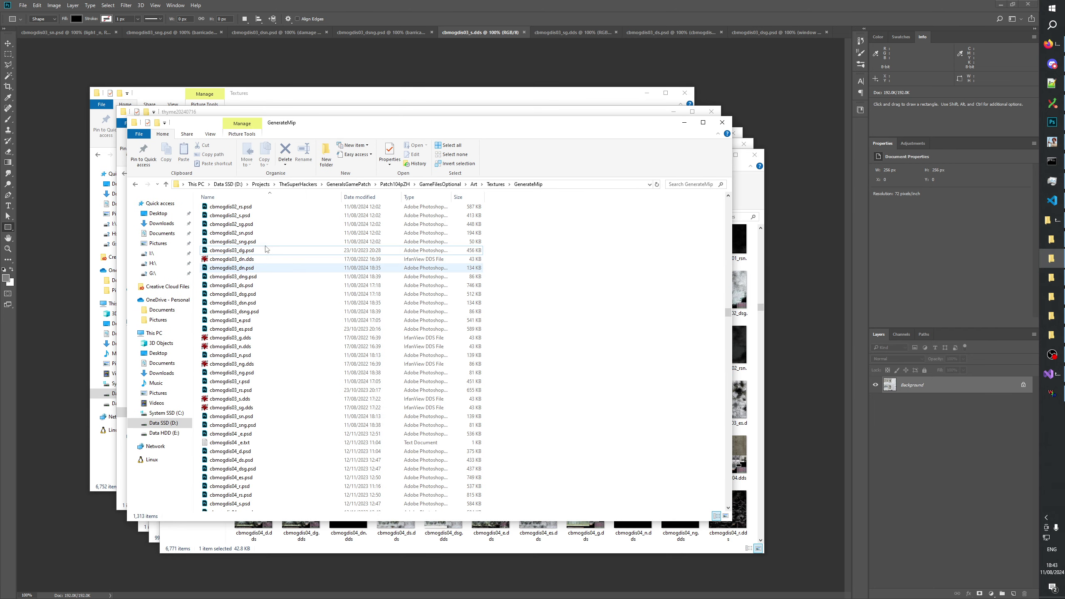
pyautogui.hotkey('ctrl', 'v')
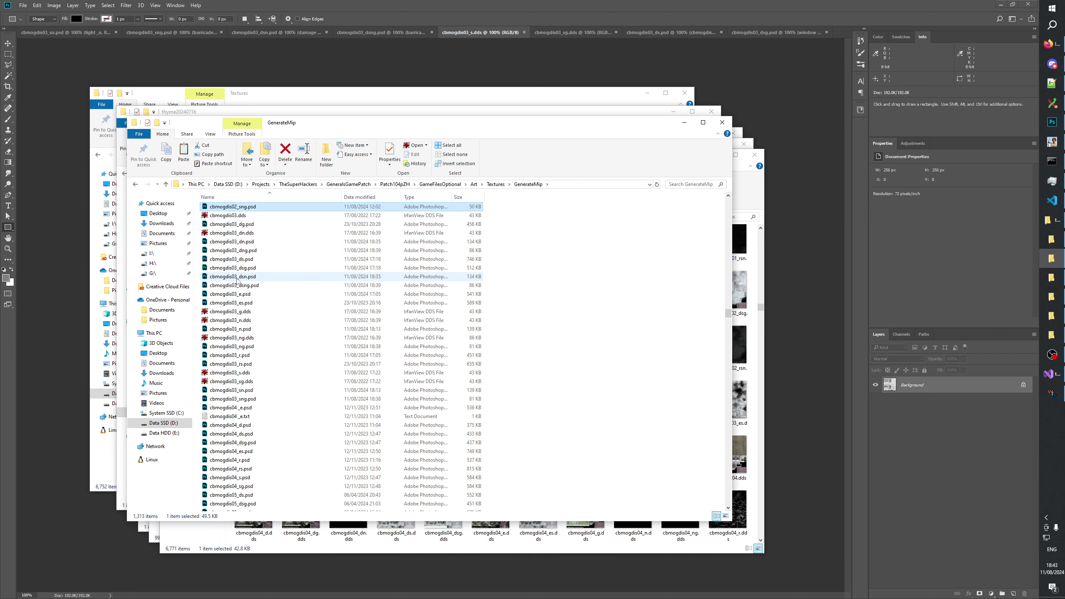
# Open the replaced cbmogdis03.dds in Photoshop and copy its whole image into a new top layer of cbmogdis03_sn.psd
pyautogui.moveTo(258, 214); pyautogui.dragTo(817, 60)
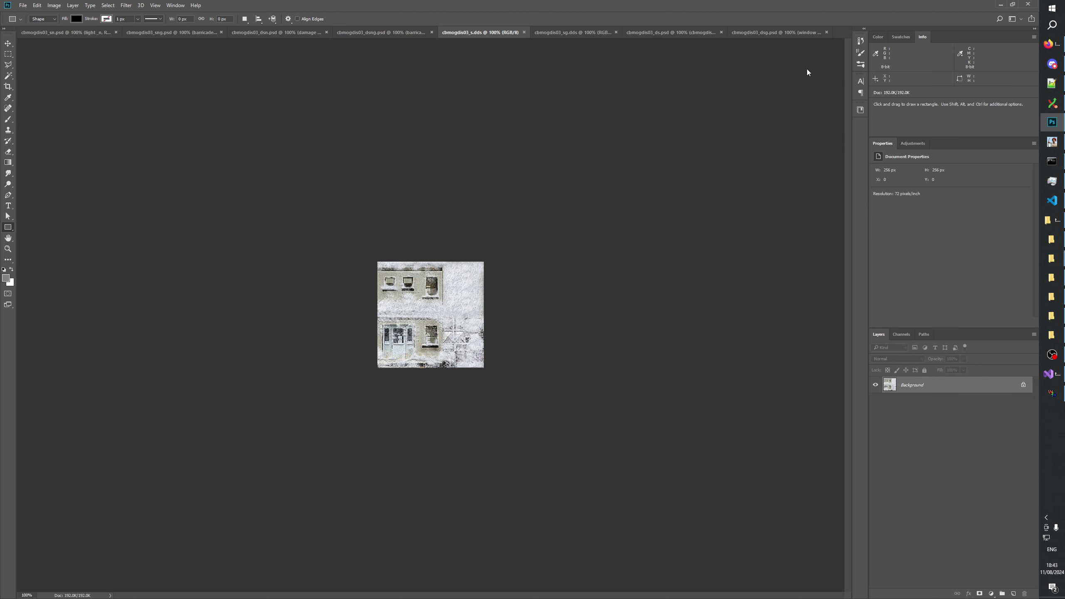
pyautogui.click(510, 240)
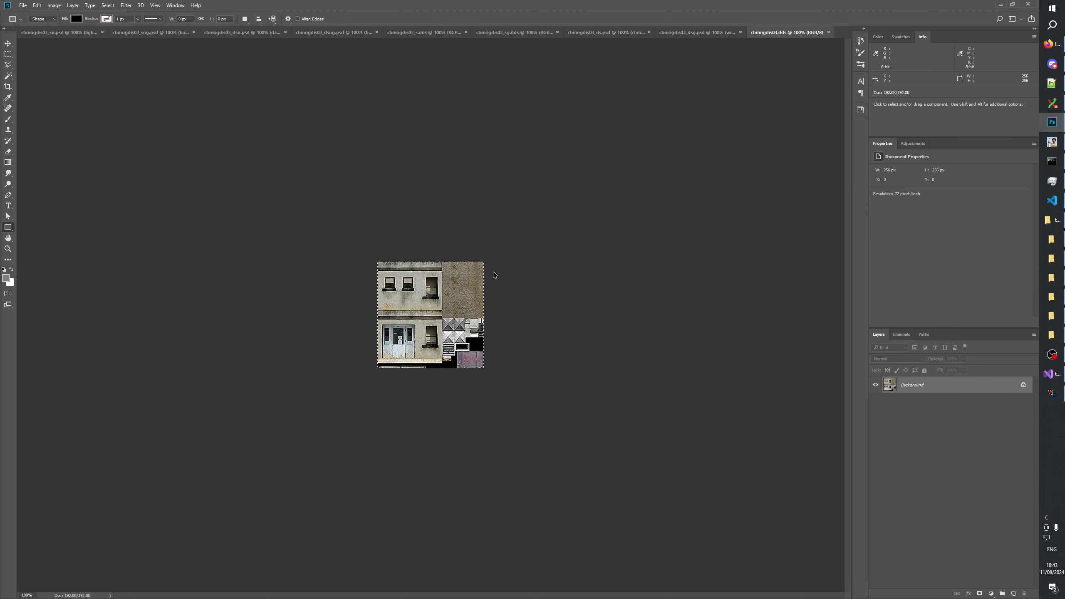
pyautogui.click(60, 33)
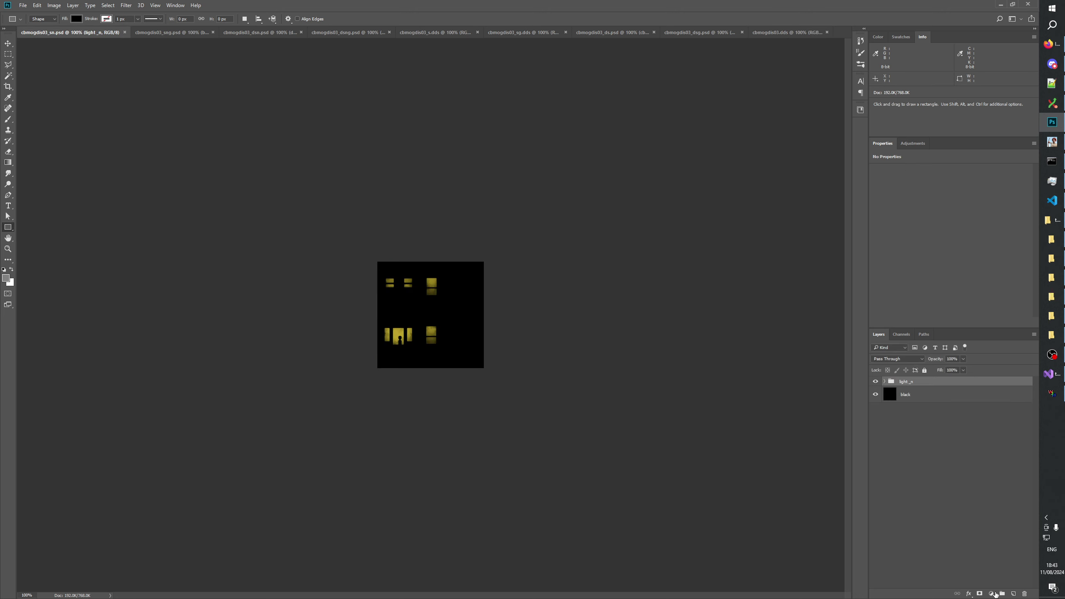
pyautogui.click(1014, 594)
pyautogui.hotkey('ctrl', 'v')
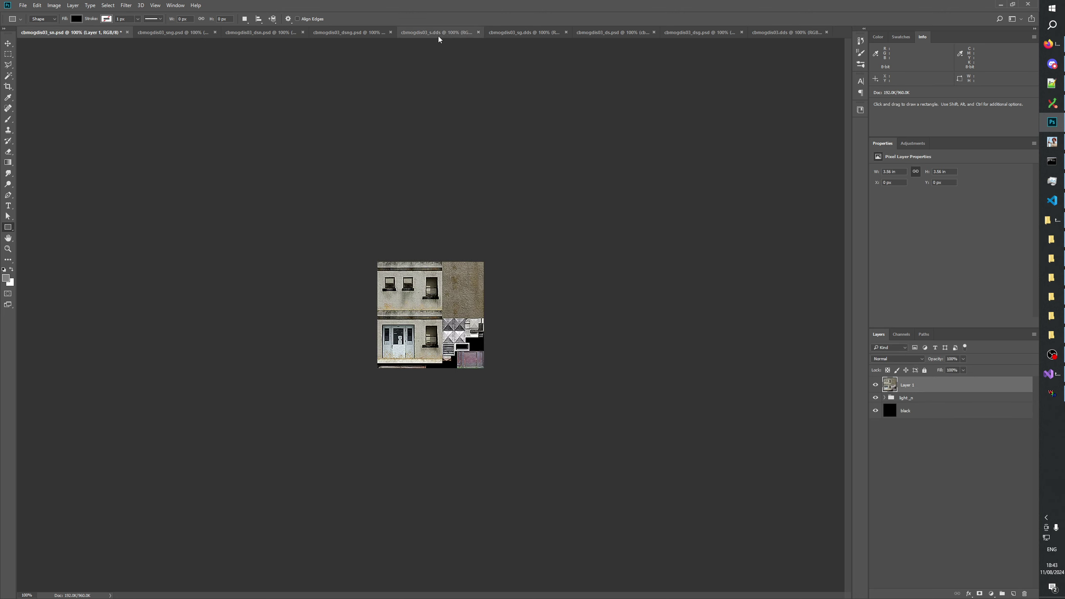
# Copy the cbmogdis03_s.dds image into another new top layer of cbmogdis03_sn.psd and set its blend mode to Difference
pyautogui.click(438, 33)
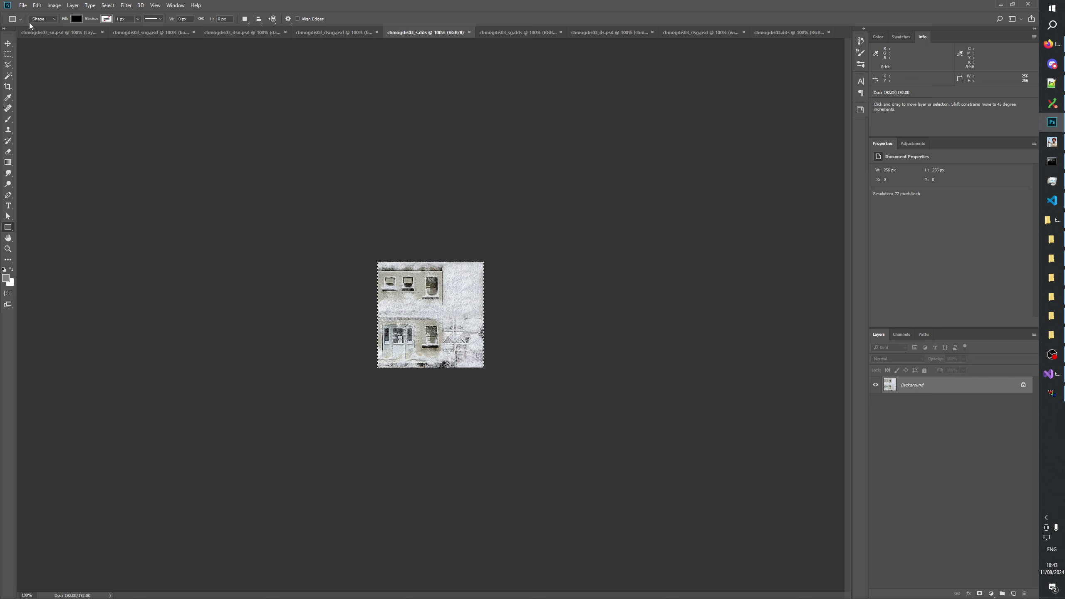
pyautogui.click(82, 33)
pyautogui.click(1014, 594)
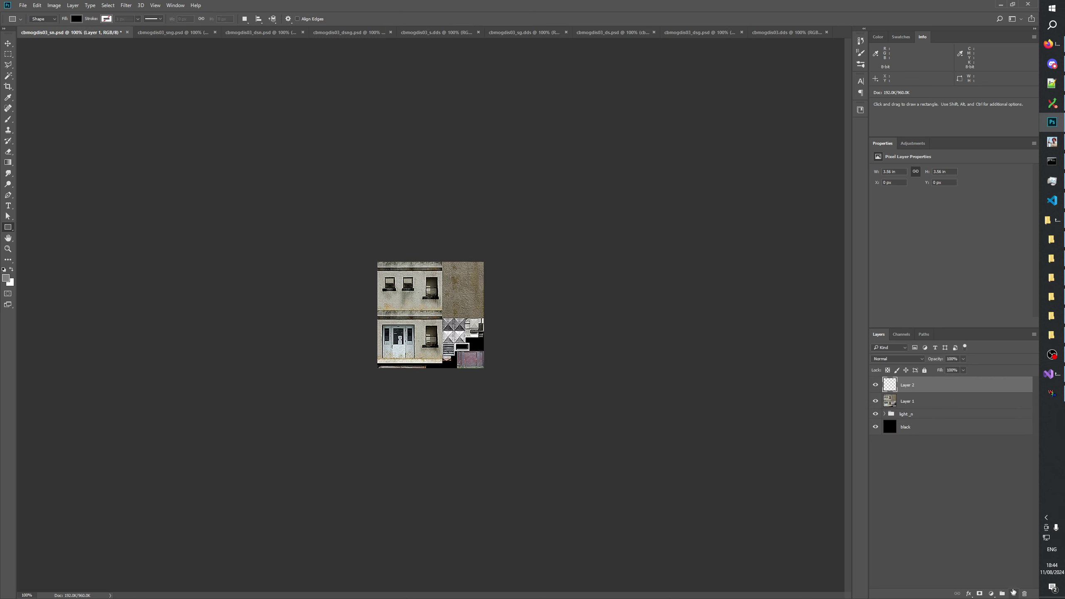
pyautogui.hotkey('ctrl', 'v')
pyautogui.click(899, 359)
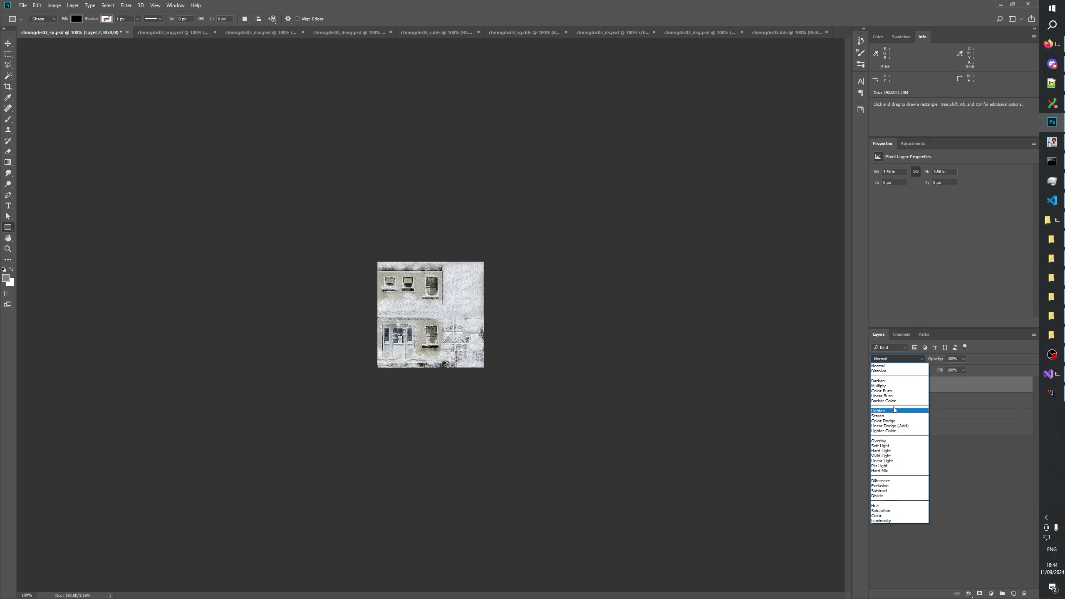
pyautogui.click(882, 479)
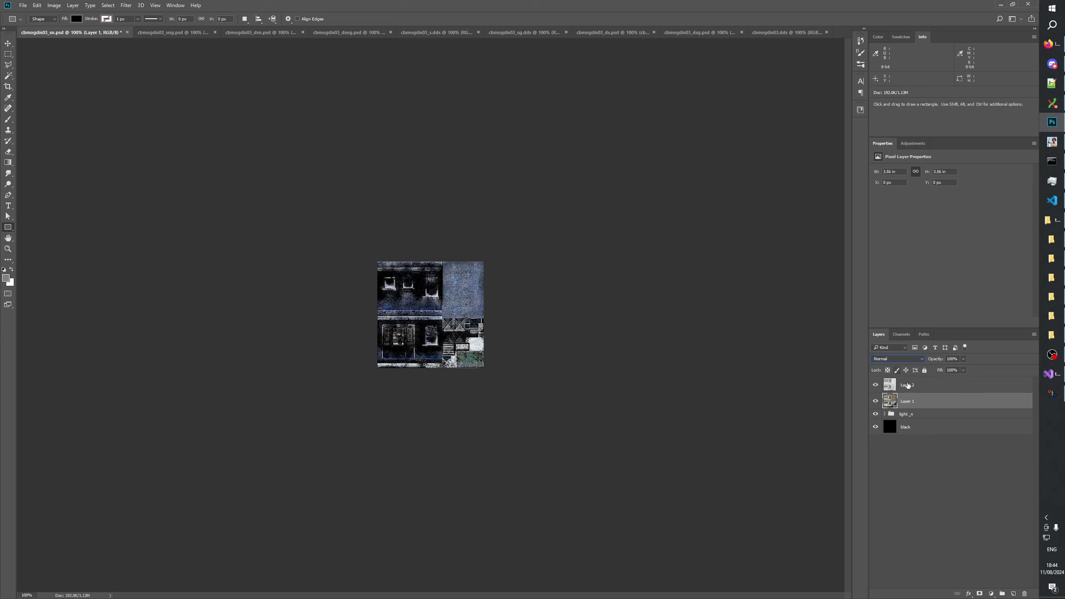
# Merge the Difference layer with the cbmogdis03 image layer beneath it
pyautogui.click(897, 359)
pyautogui.click(898, 359)
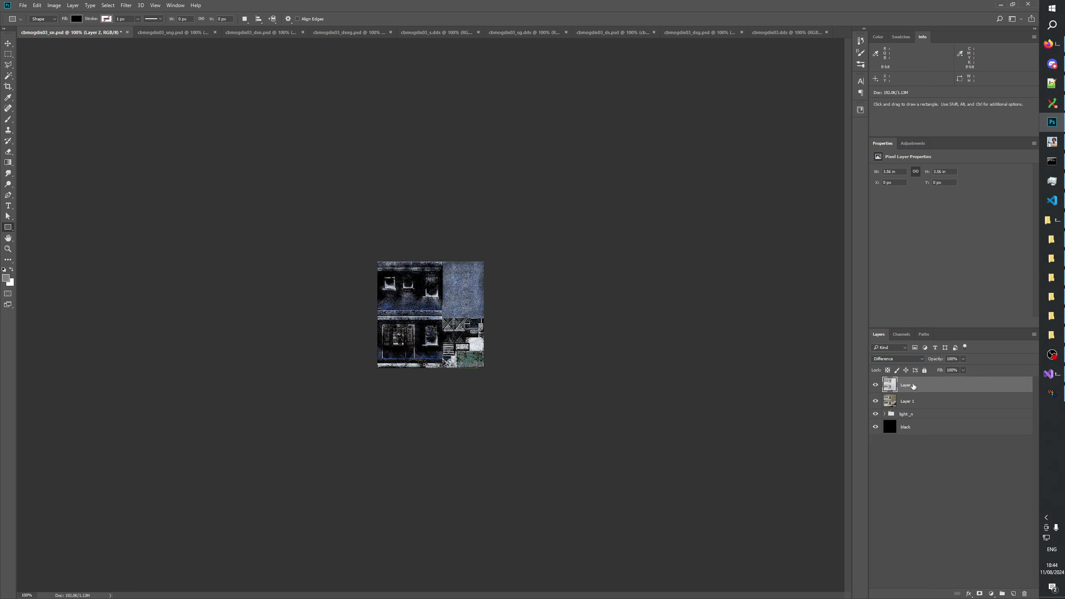
pyautogui.press('Delete')
pyautogui.press('z')
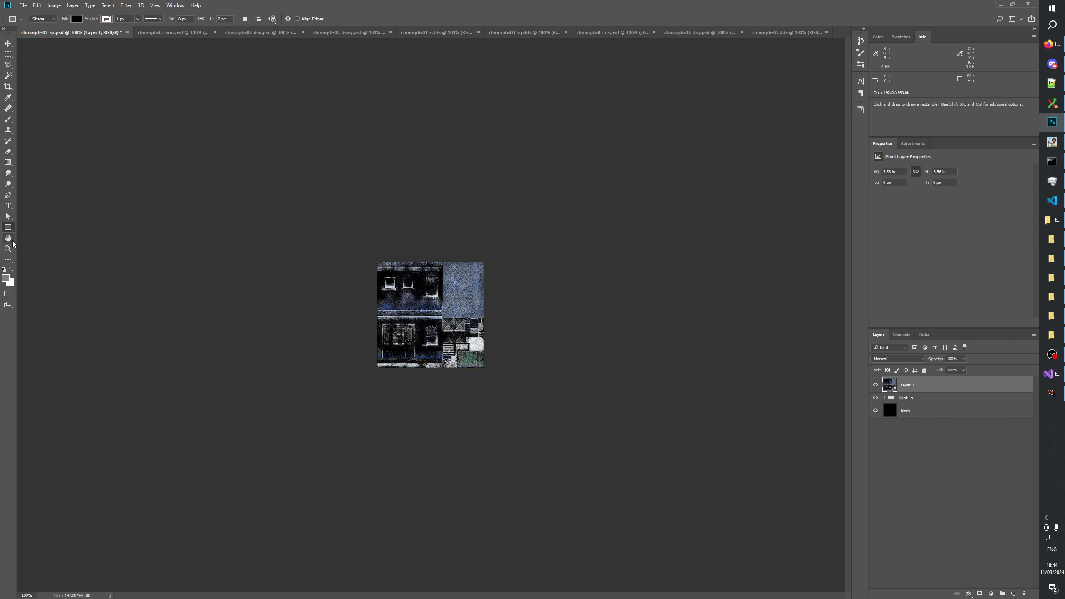
pyautogui.click(419, 333)
pyautogui.click(419, 332)
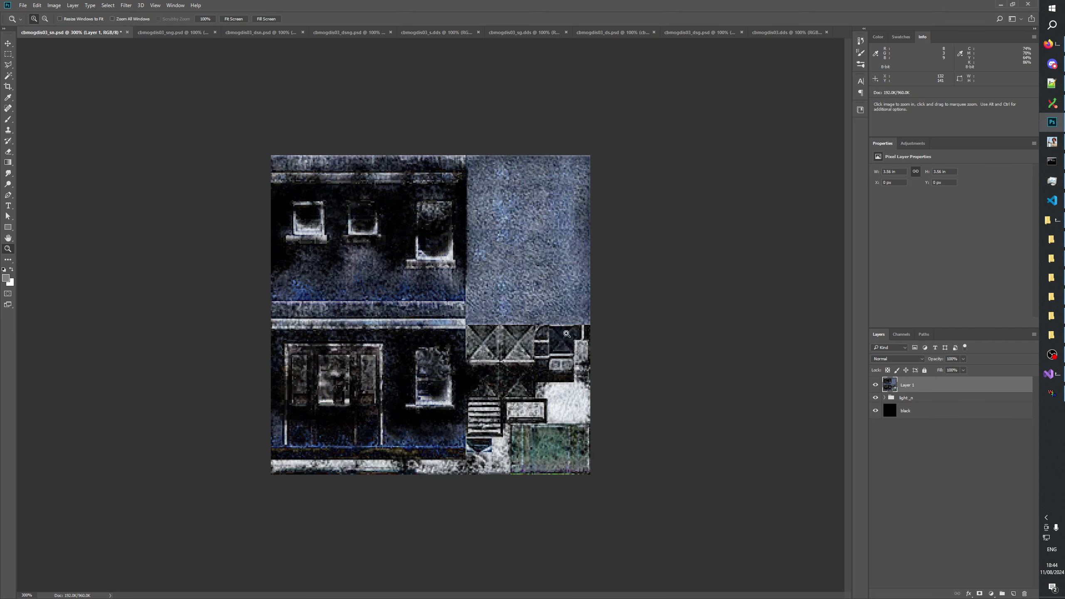
# Rename the merged layer as "cbmogdis03_s cbmogdis03 difference invert" and invert its colours
pyautogui.doubleClick(909, 386)
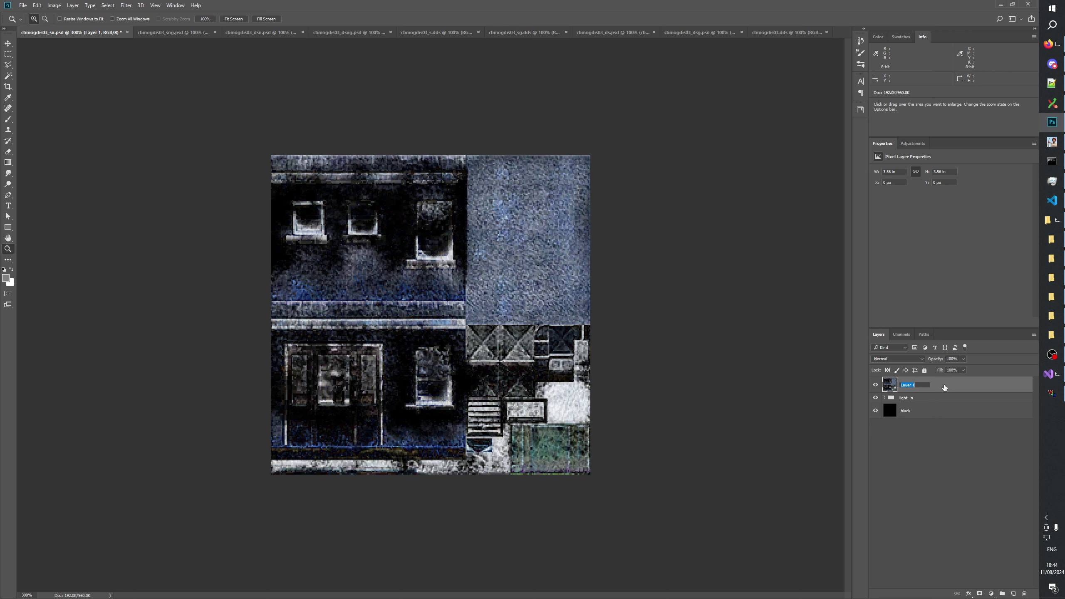
pyautogui.write('cbmogdis03_s')
pyautogui.moveTo(930, 385); pyautogui.dragTo(850, 386)
pyautogui.hotkey('ctrl', 'c')
pyautogui.press('End')
pyautogui.hotkey('ctrl', 'v')
pyautogui.write('t')
pyautogui.press('Return')
pyautogui.hotkey('ctrl', 'i')
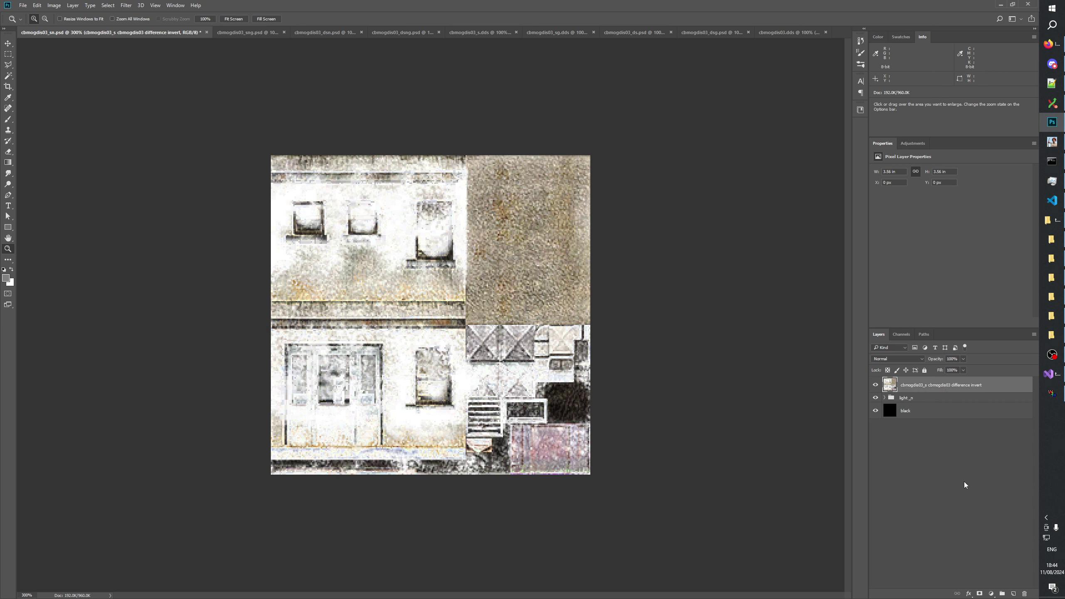
# Turn the inverted difference layer of cbmogdis03_sn.psd into black and white
pyautogui.click(969, 594)
pyautogui.click(968, 596)
pyautogui.click(991, 594)
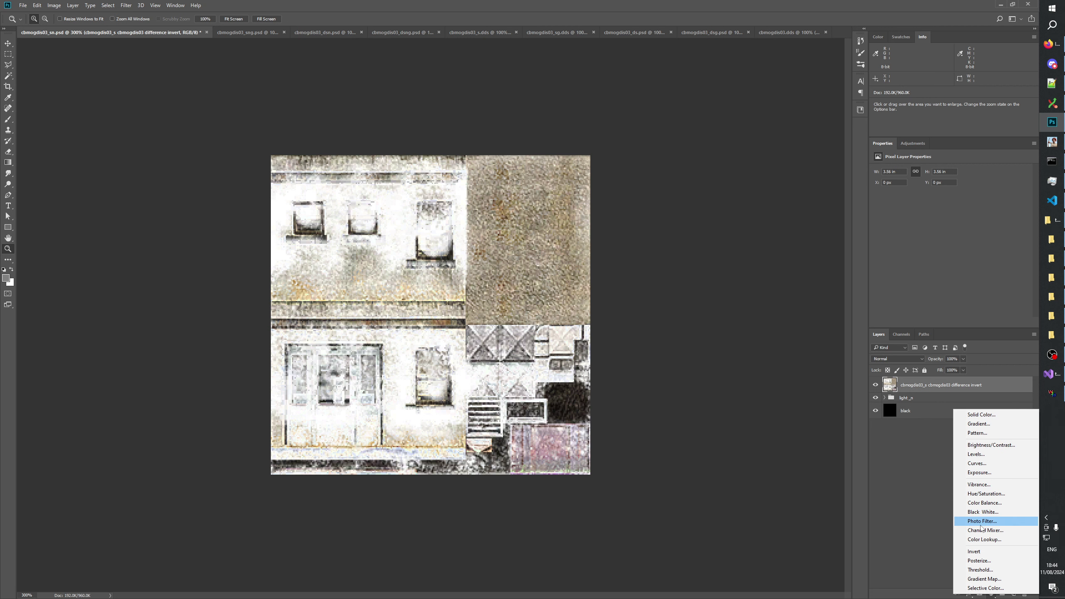
pyautogui.click(983, 512)
pyautogui.hotkey('ctrl', 'z')
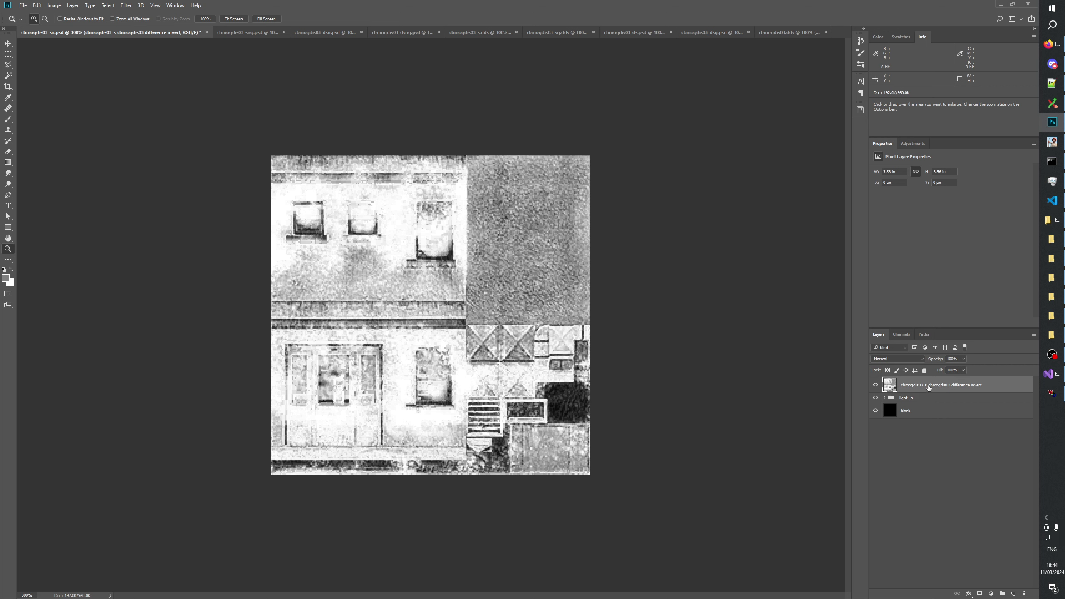
# Create a new layer group above the inverted difference layer and name it "snow_sn"
pyautogui.click(1003, 594)
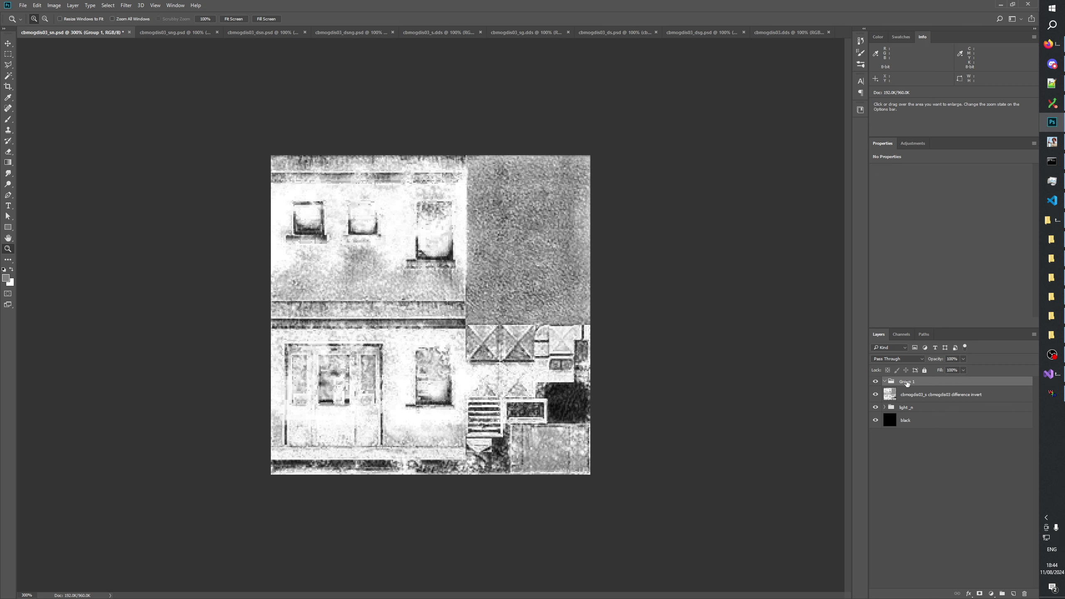
pyautogui.doubleClick(907, 383)
pyautogui.write('snow _sn')
pyautogui.press('Return')
# Hide the snow_sn group and the difference layer, and paste a merged copy of the whole visible image as a new layer
pyautogui.moveTo(880, 383); pyautogui.dragTo(881, 396)
pyautogui.hotkey('ctrl', 'a')
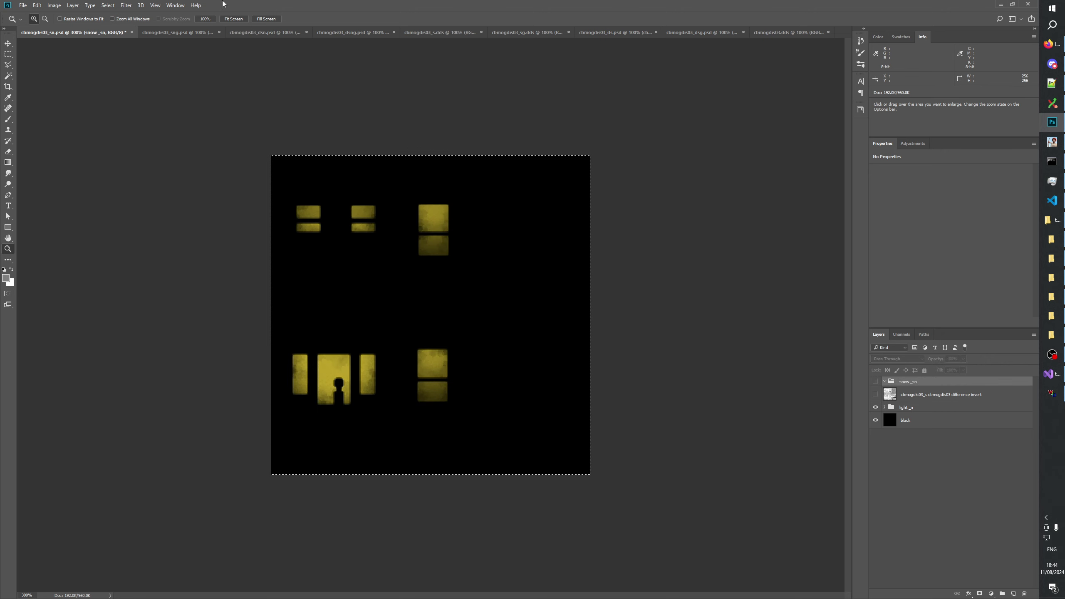
pyautogui.click(37, 5)
pyautogui.click(56, 69)
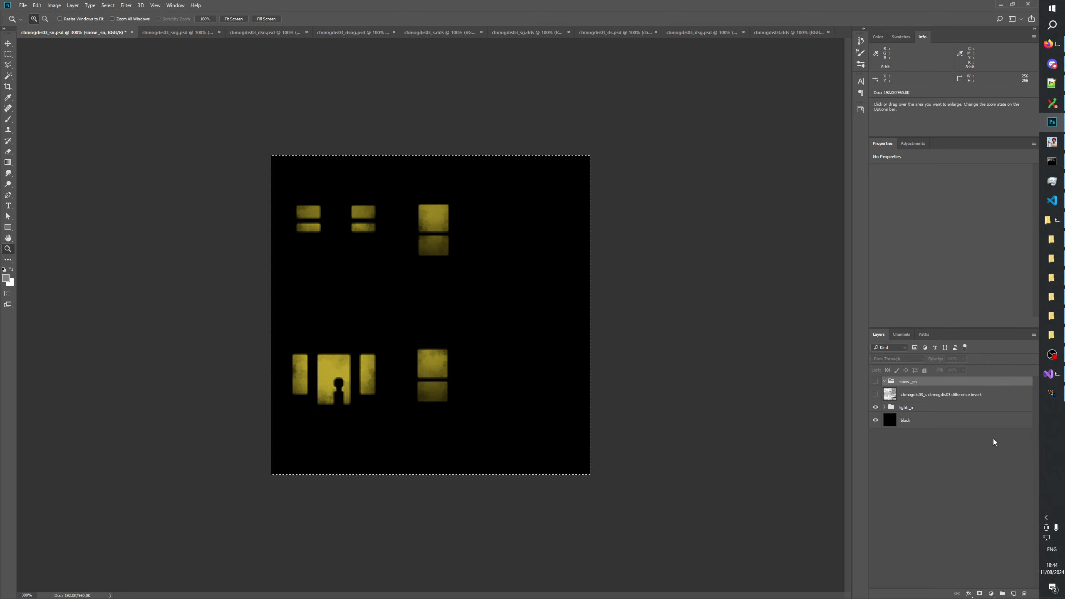
pyautogui.hotkey('ctrl', 'v')
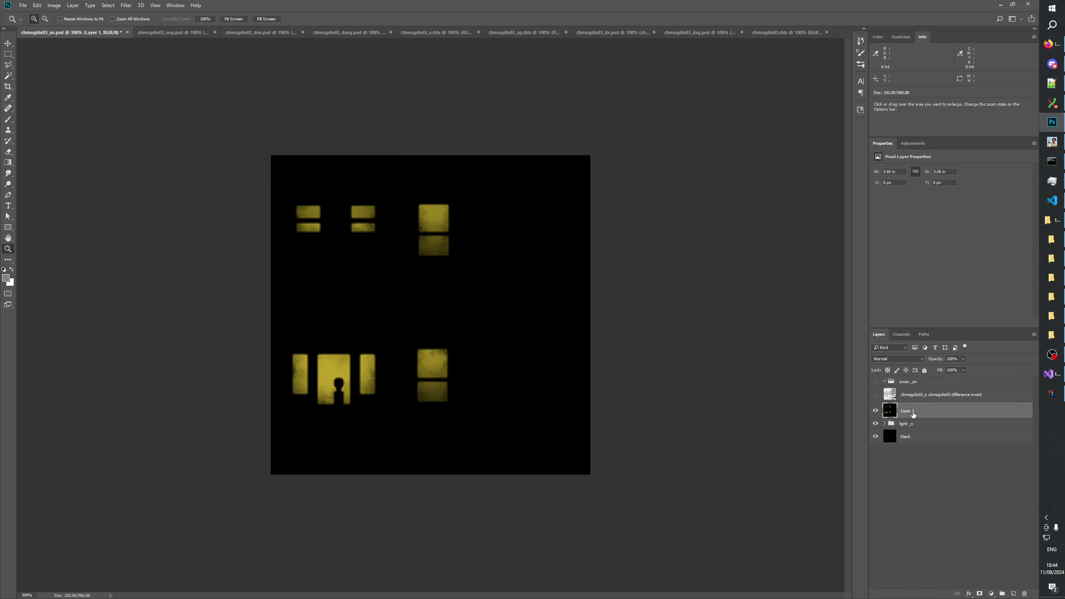
# Rename the pasted merged layer as "cbmogdis03_n merged"
pyautogui.doubleClick(925, 395)
pyautogui.hotkey('ctrl', 'c')
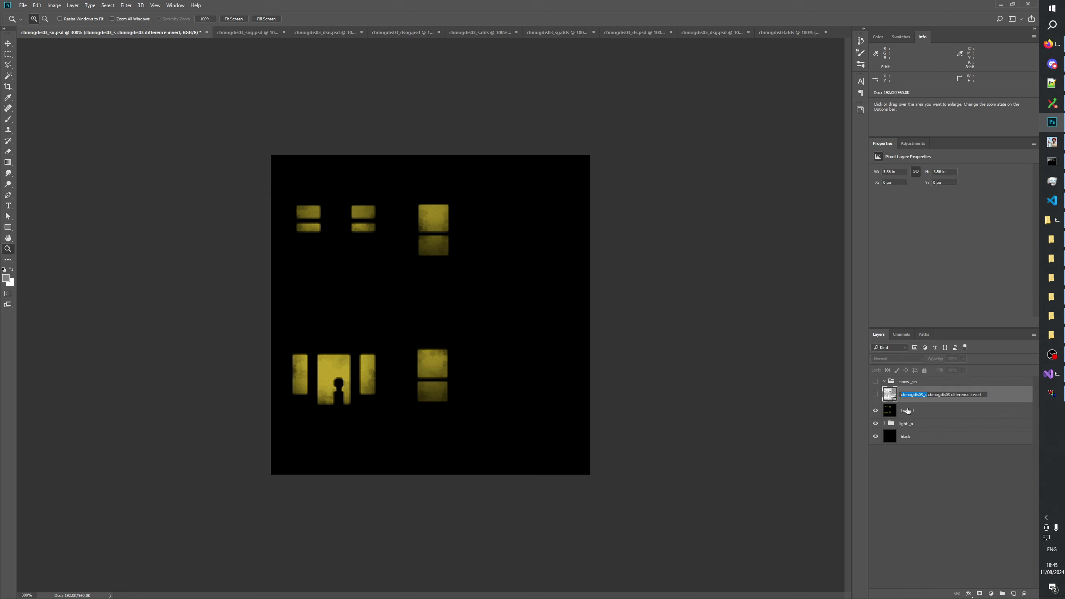
pyautogui.doubleClick(926, 412)
pyautogui.hotkey('ctrl', 'v')
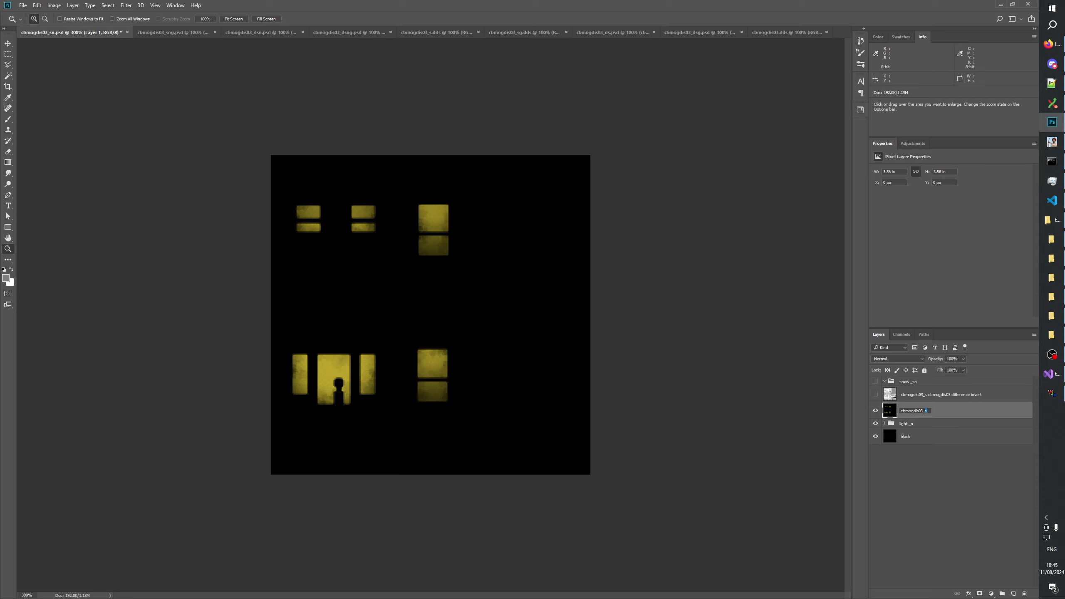
pyautogui.write('merged')
pyautogui.press('Return')
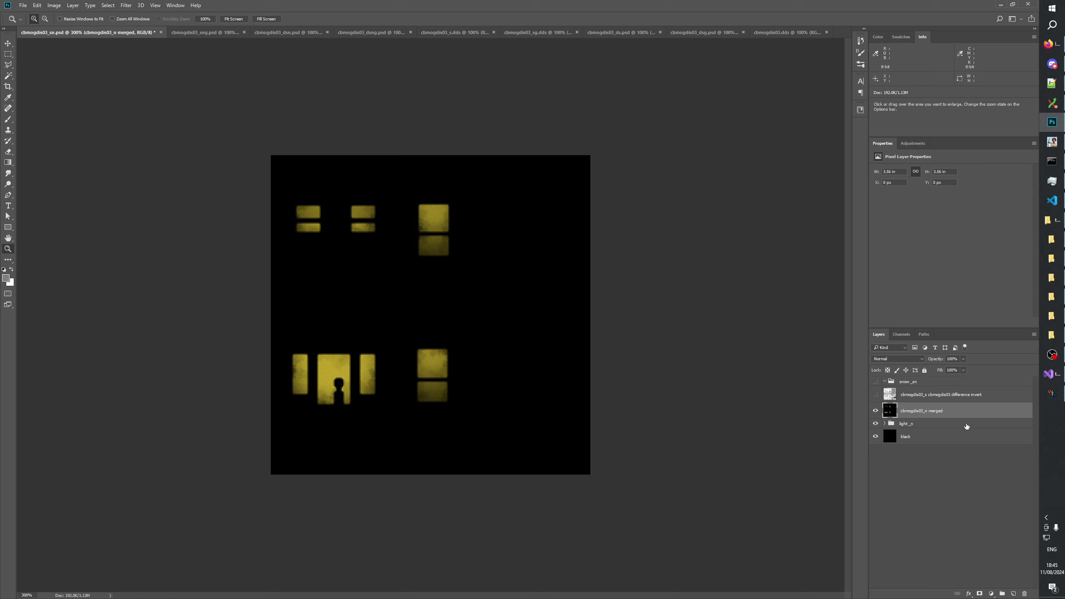
# Delete the light_n group and the black layer, and move the inverted difference layer into the snow_sn group, visible
pyautogui.click(927, 424)
pyautogui.keyDown('shift'); pyautogui.click(927, 437); pyautogui.keyUp('shift')
pyautogui.click(1024, 594)
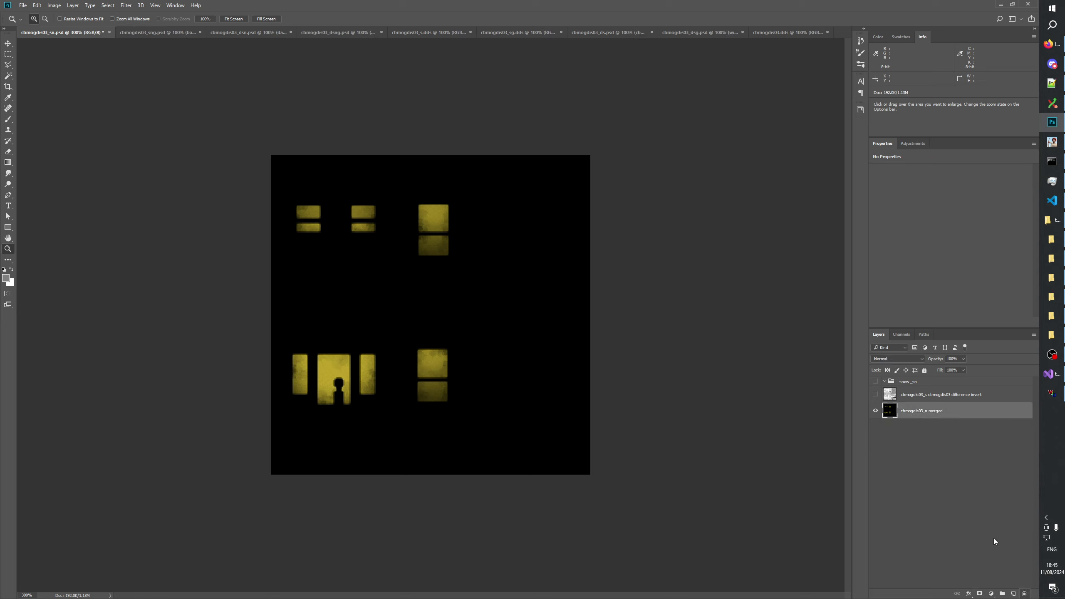
pyautogui.click(994, 538)
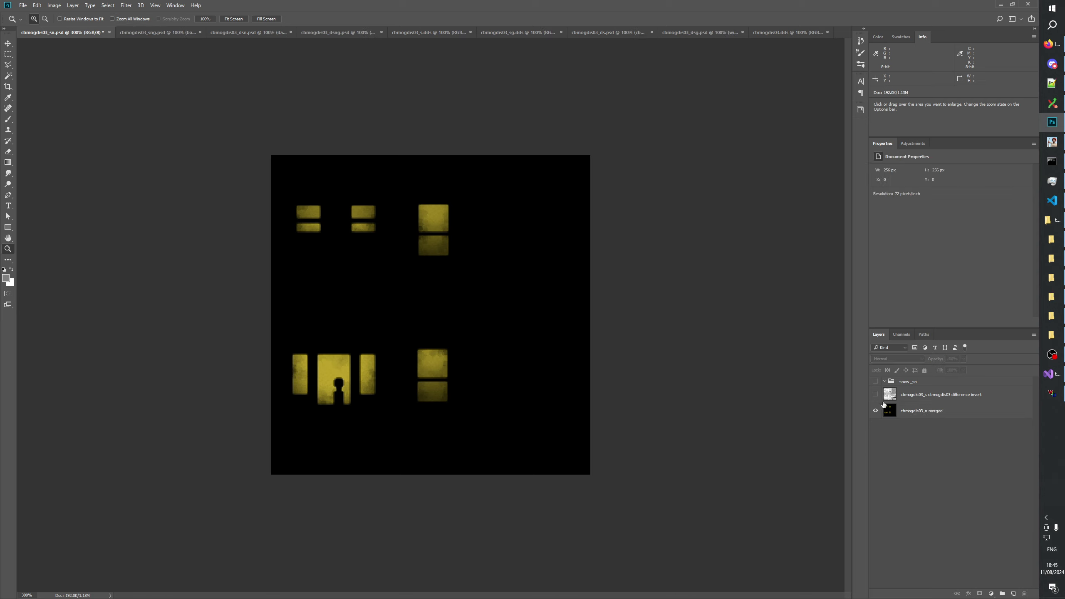
pyautogui.click(920, 394)
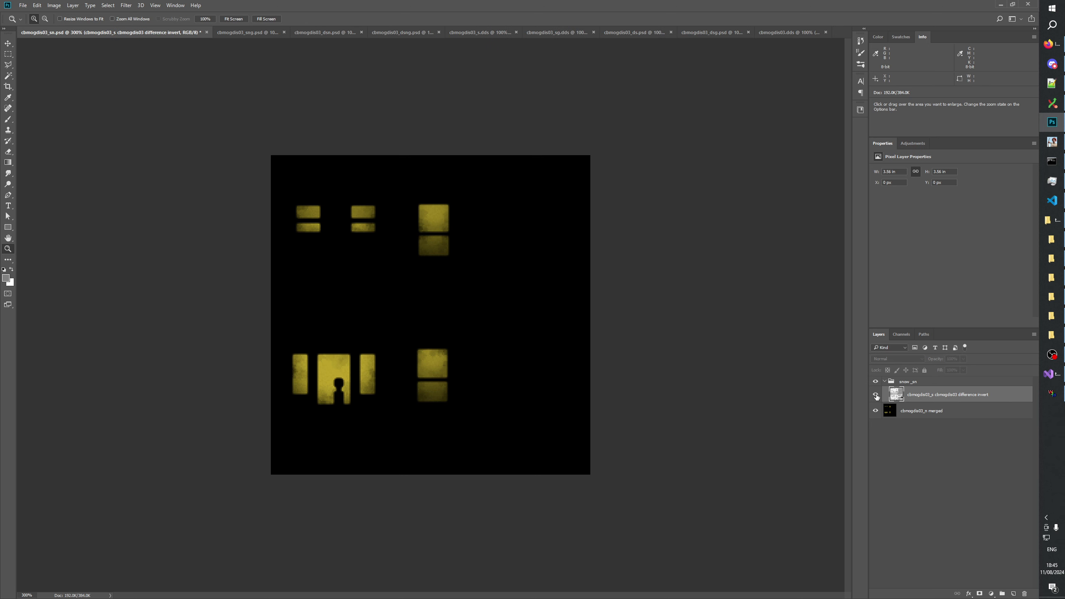
pyautogui.click(876, 395)
# Clip a Levels adjustment without a mask to the inverted difference layer and raise its black input level to about 126
pyautogui.click(991, 594)
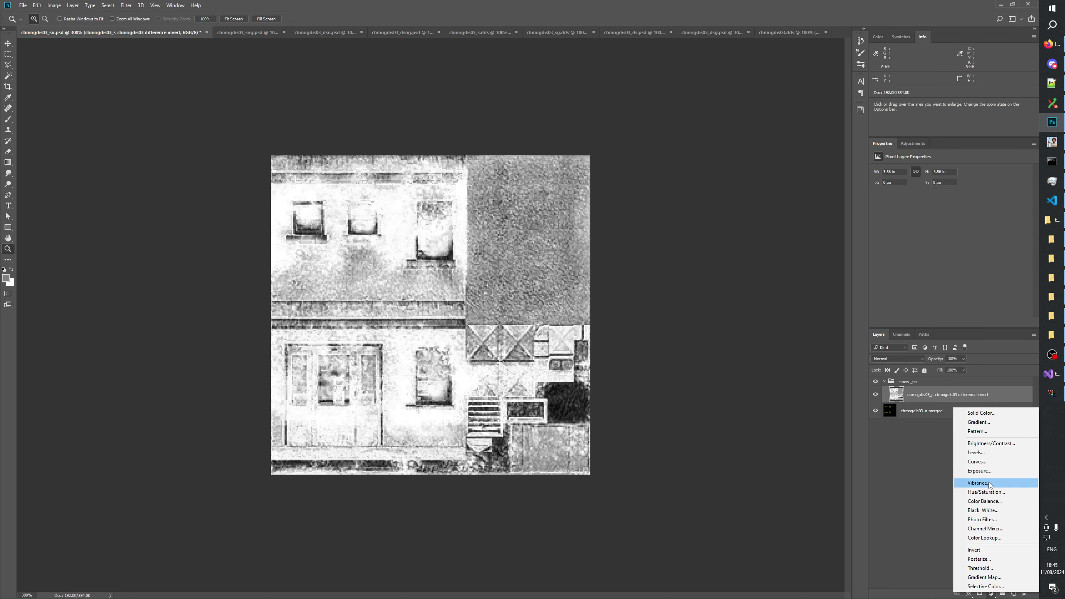
pyautogui.click(976, 452)
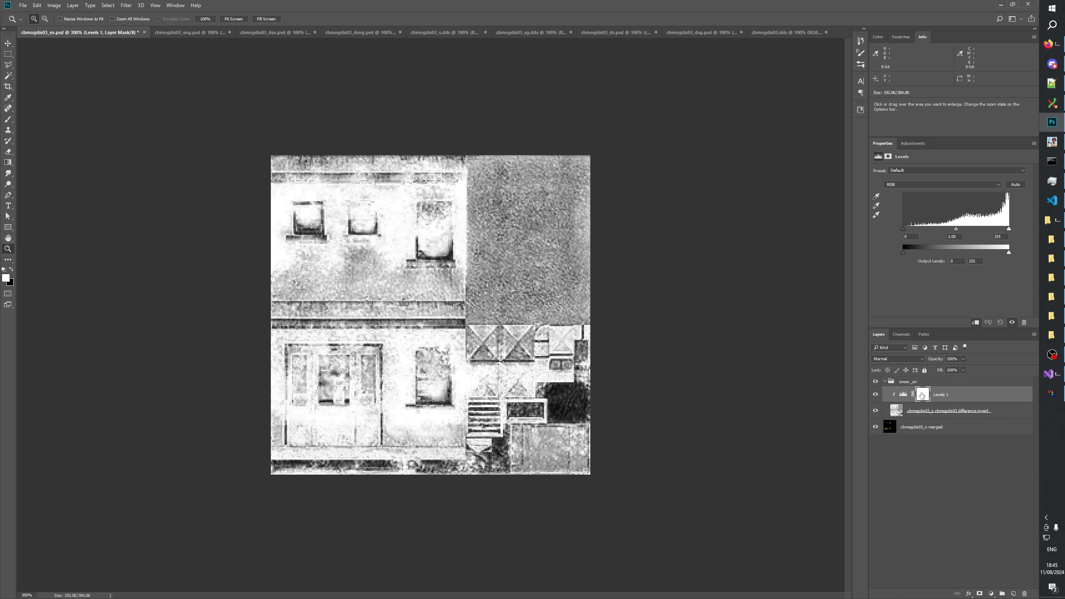
pyautogui.click(903, 395)
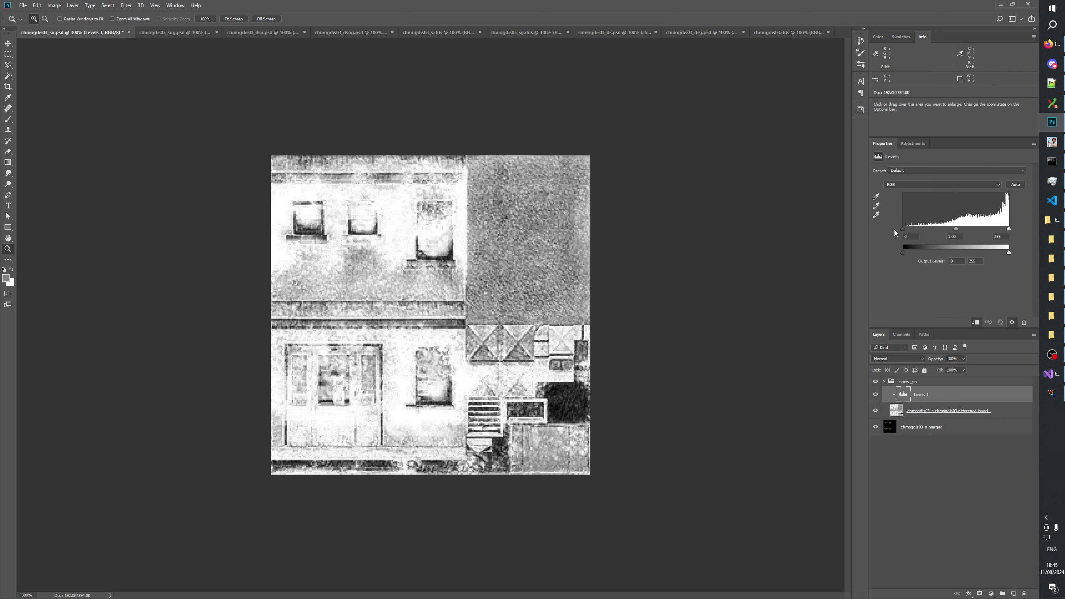
pyautogui.moveTo(903, 229); pyautogui.dragTo(956, 229)
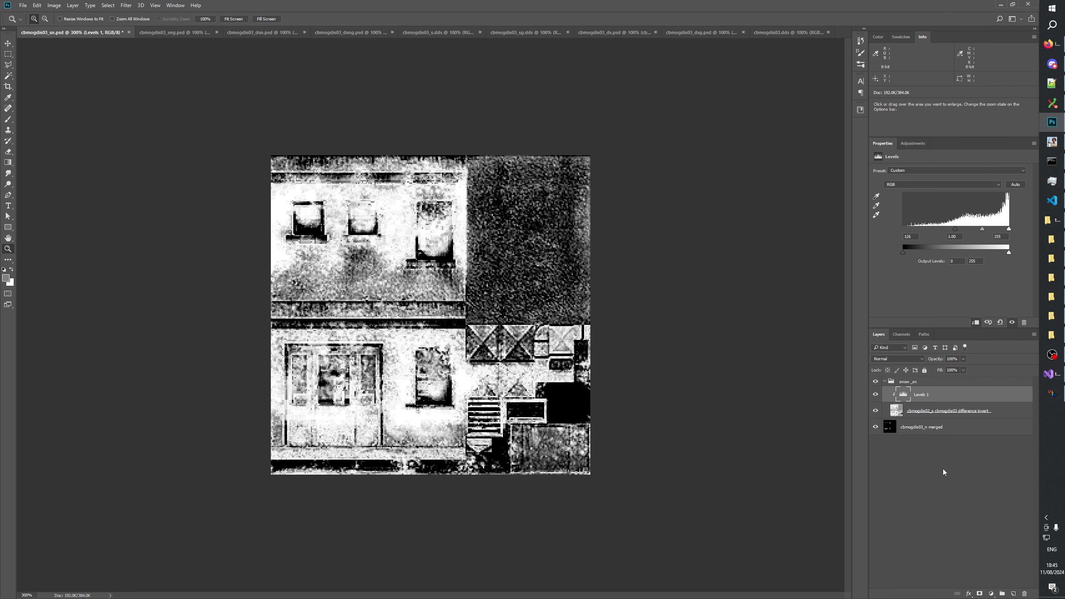
# Set the blend mode of the inverted difference layer to Multiply
pyautogui.click(936, 411)
pyautogui.click(897, 359)
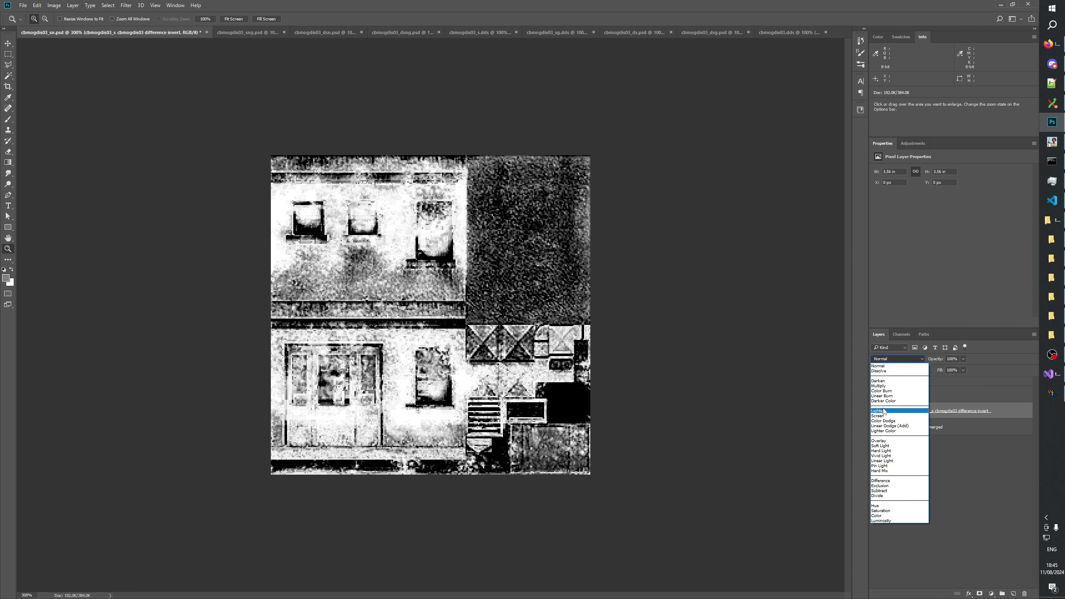
pyautogui.click(881, 382)
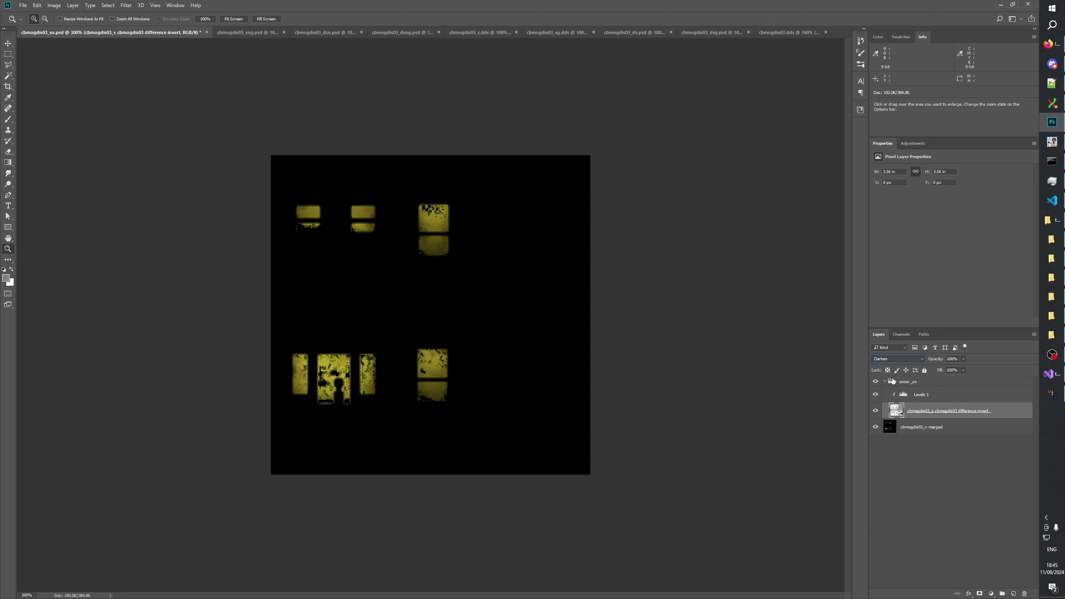
pyautogui.click(890, 359)
pyautogui.click(887, 387)
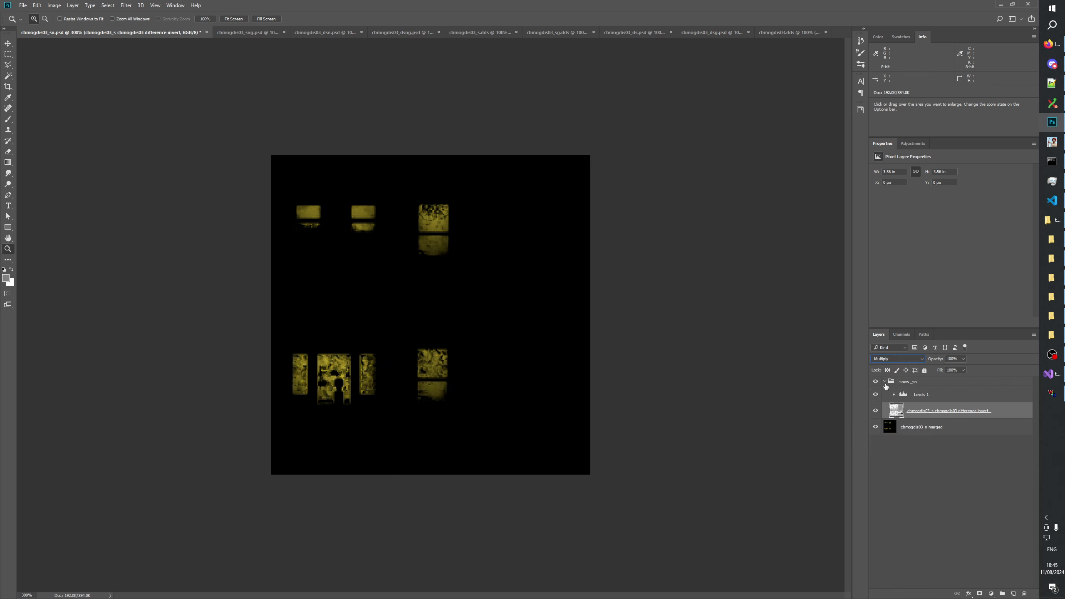
# Compare the lit windows with and without the snow_sn group, and against the snow on the windows in cbmogdis03_s.dds
pyautogui.click(319, 360)
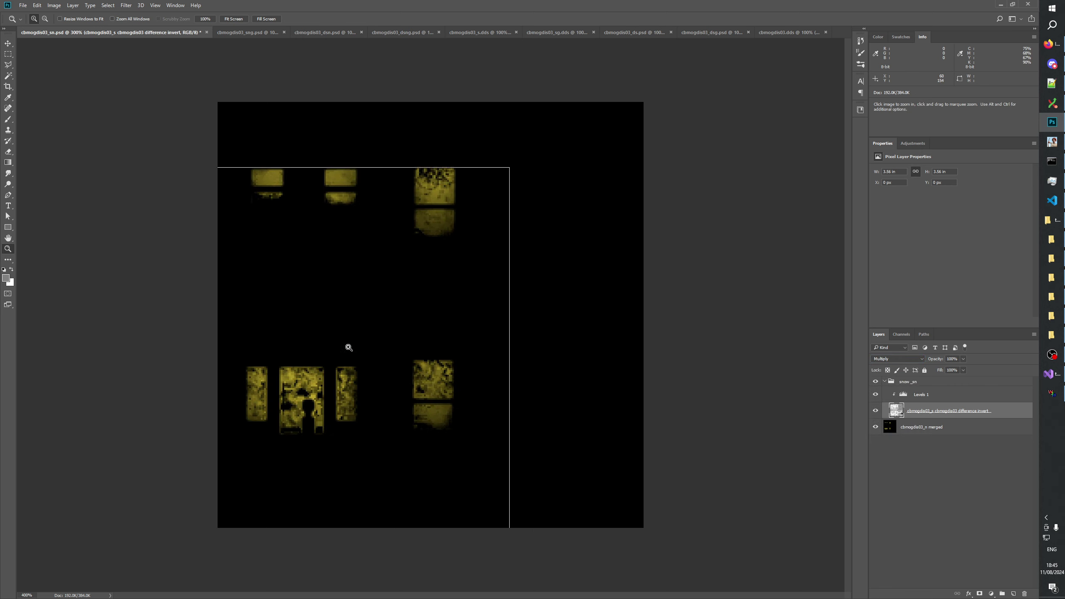
pyautogui.click(348, 348)
pyautogui.click(876, 382)
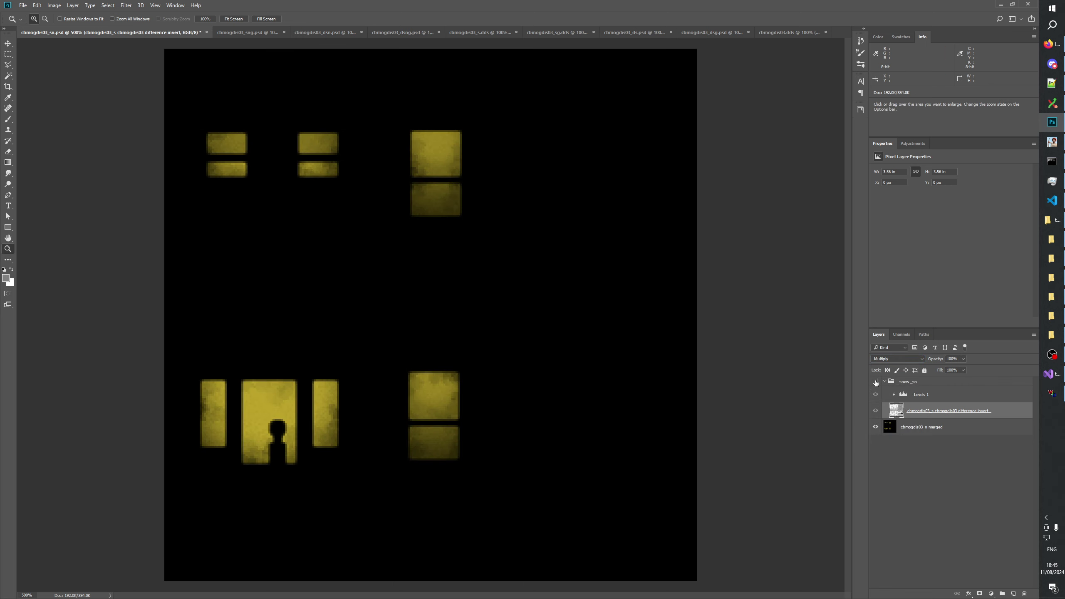
pyautogui.click(875, 382)
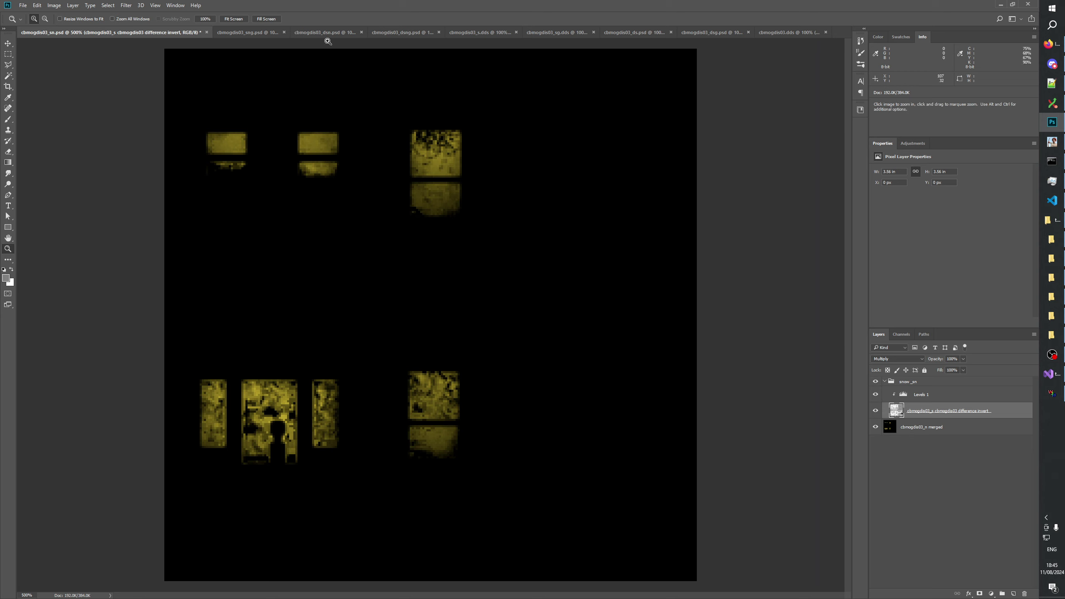
pyautogui.click(460, 33)
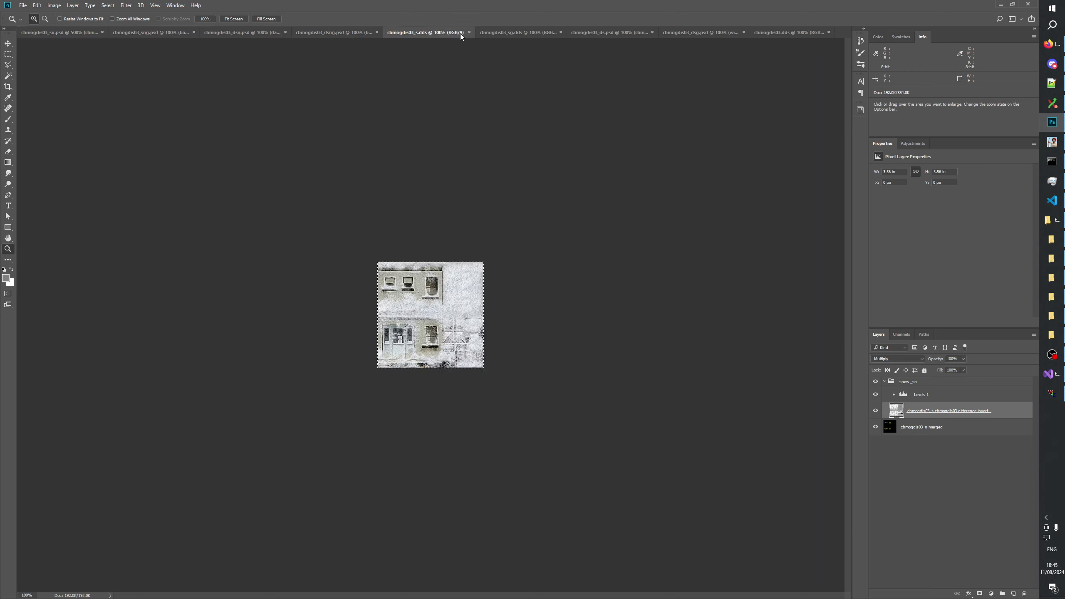
pyautogui.click(422, 305)
pyautogui.click(423, 305)
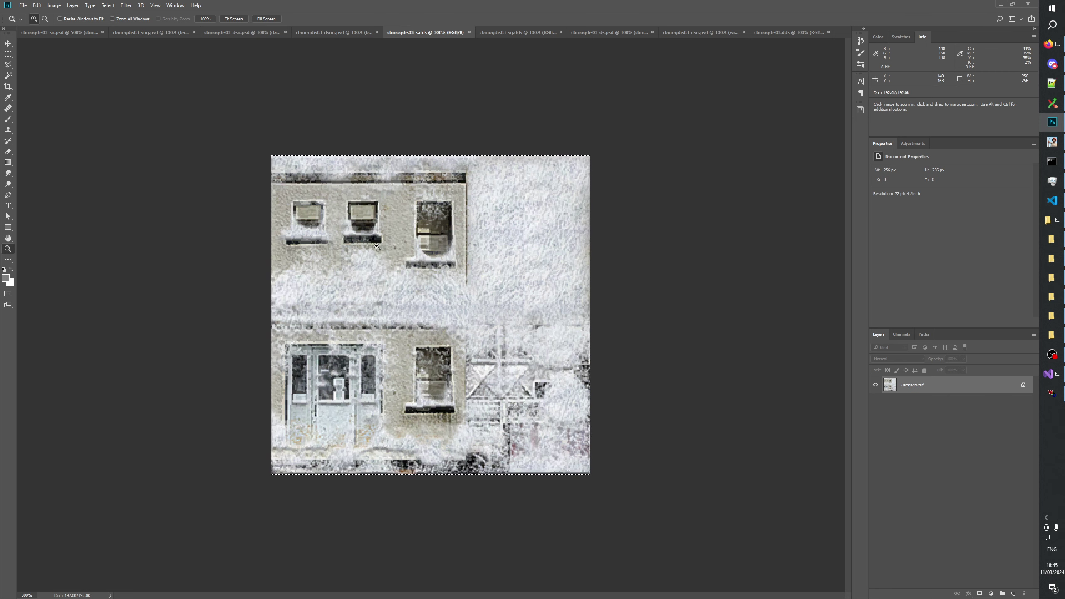
pyautogui.click(72, 33)
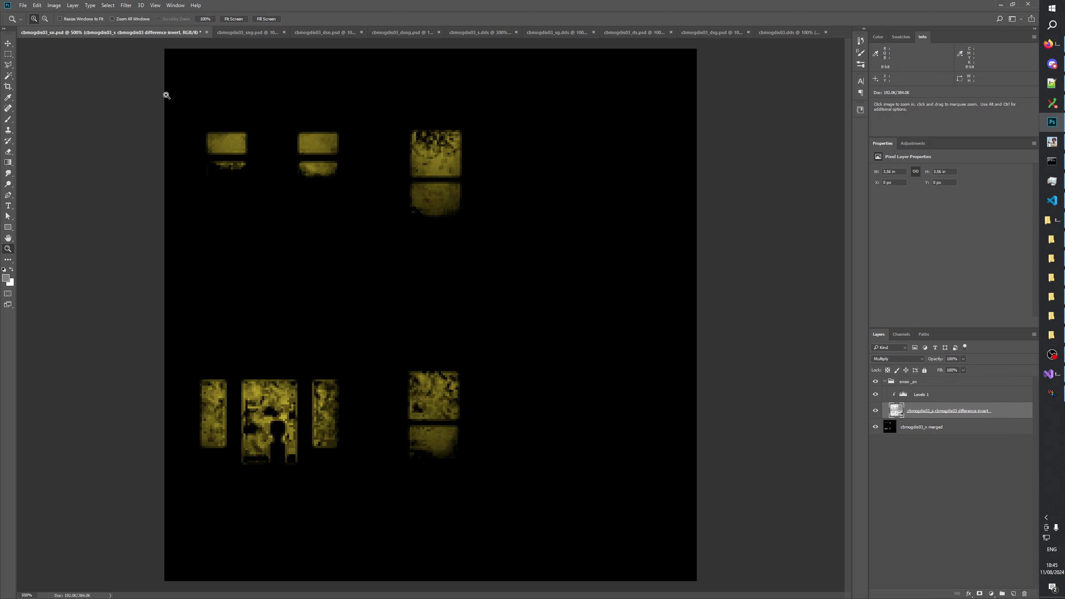
pyautogui.click(476, 33)
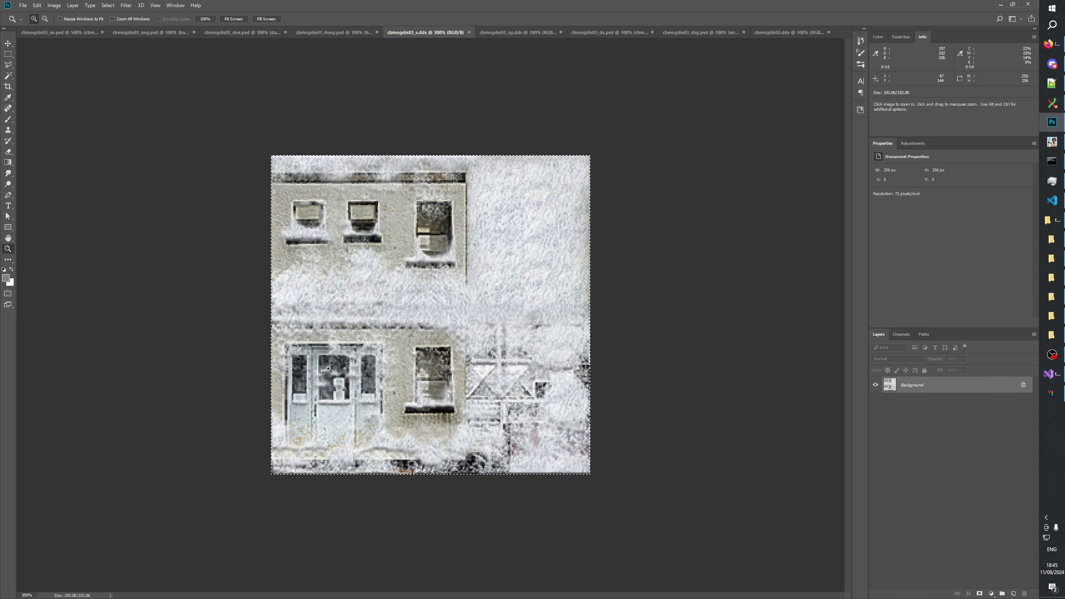
pyautogui.click(63, 33)
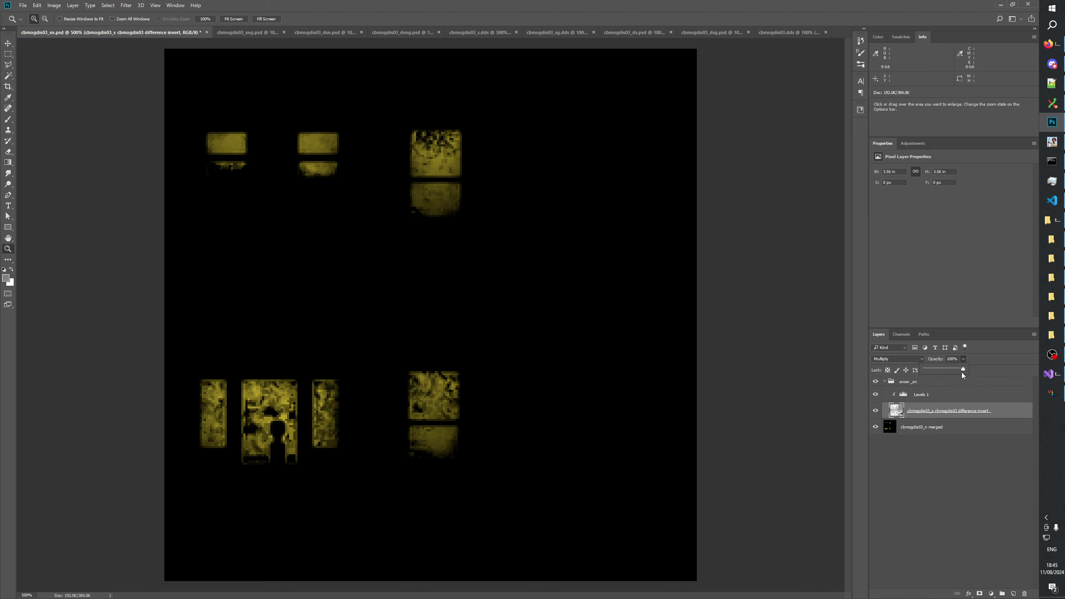
# Soften the snow effect on the lit windows by lowering the opacity of the Levels 1 adjustment layer
pyautogui.moveTo(961, 370); pyautogui.dragTo(956, 371)
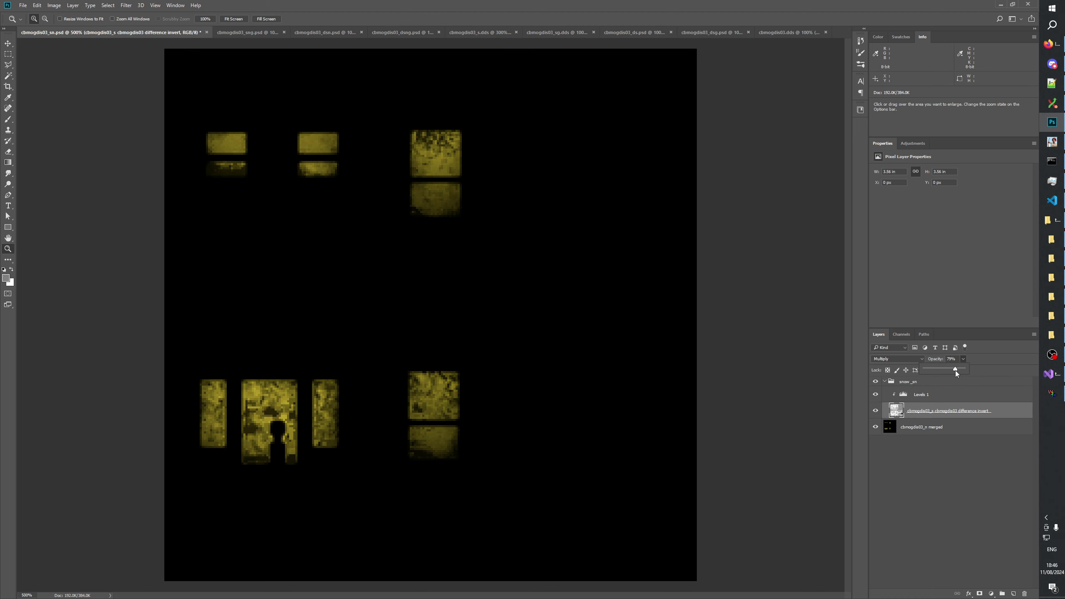
pyautogui.click(935, 363)
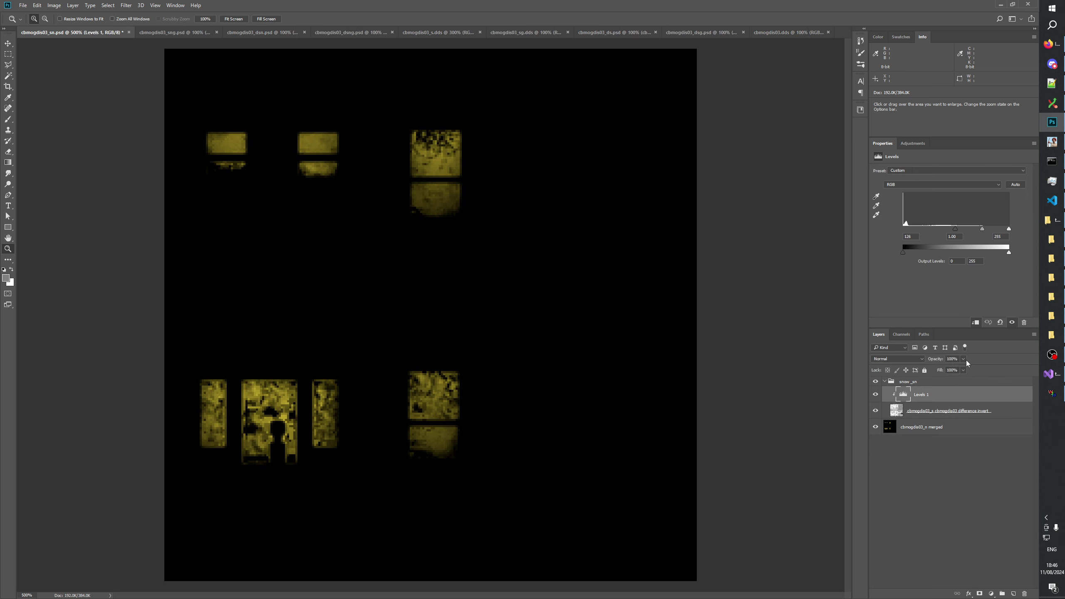
pyautogui.moveTo(962, 369); pyautogui.dragTo(956, 370)
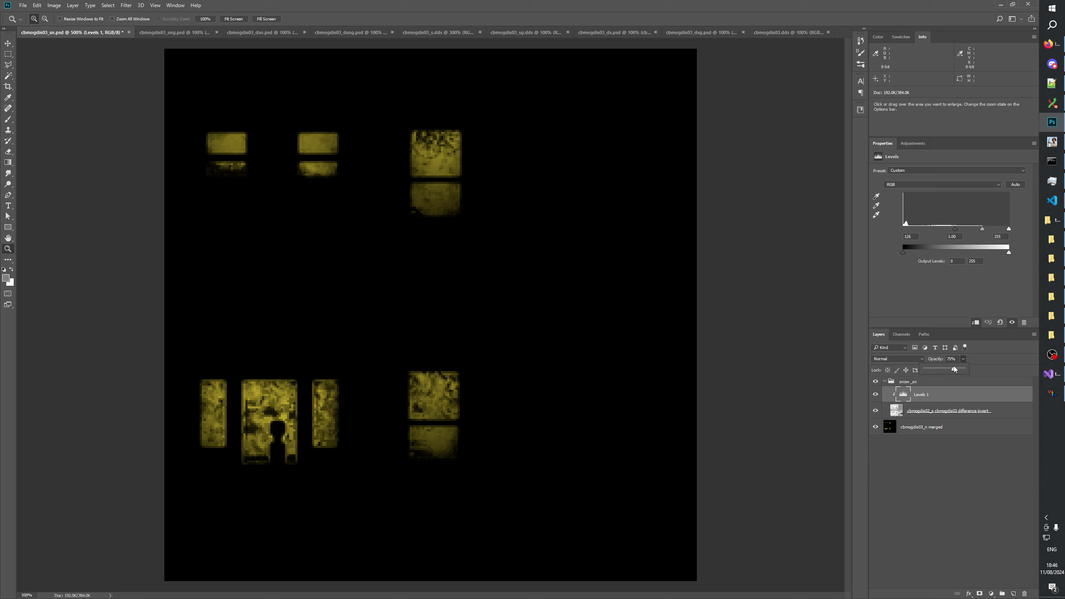
pyautogui.moveTo(959, 366); pyautogui.dragTo(951, 233)
pyautogui.click(911, 469)
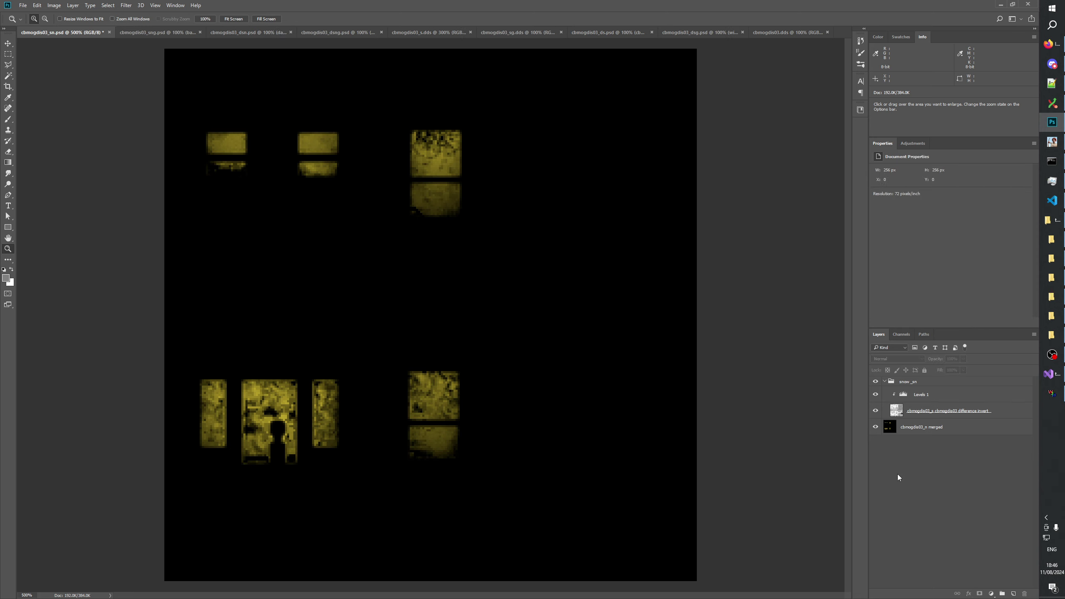
# Add a new empty layer at the top of the snow_sn group and name it "polish snow"
pyautogui.click(1014, 594)
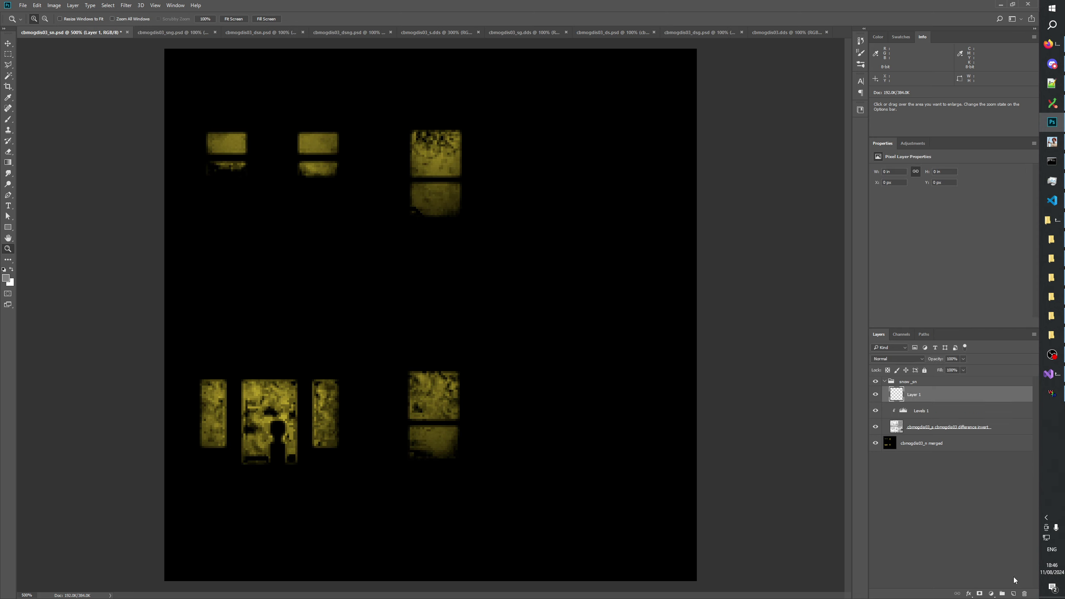
pyautogui.write('fix artifacts')
pyautogui.press('Return')
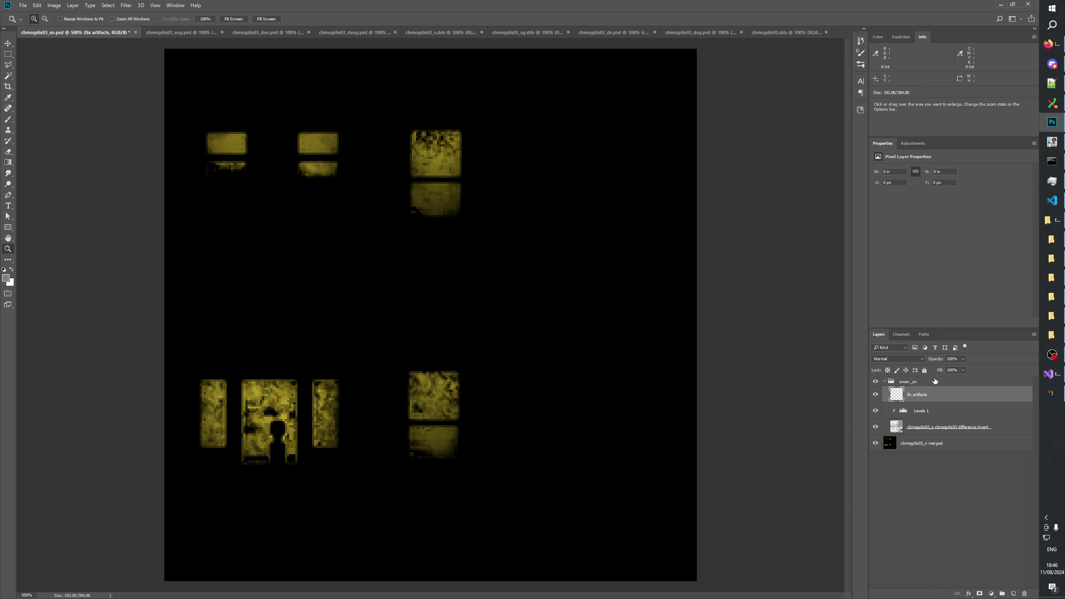
pyautogui.write('po')
pyautogui.click(986, 391)
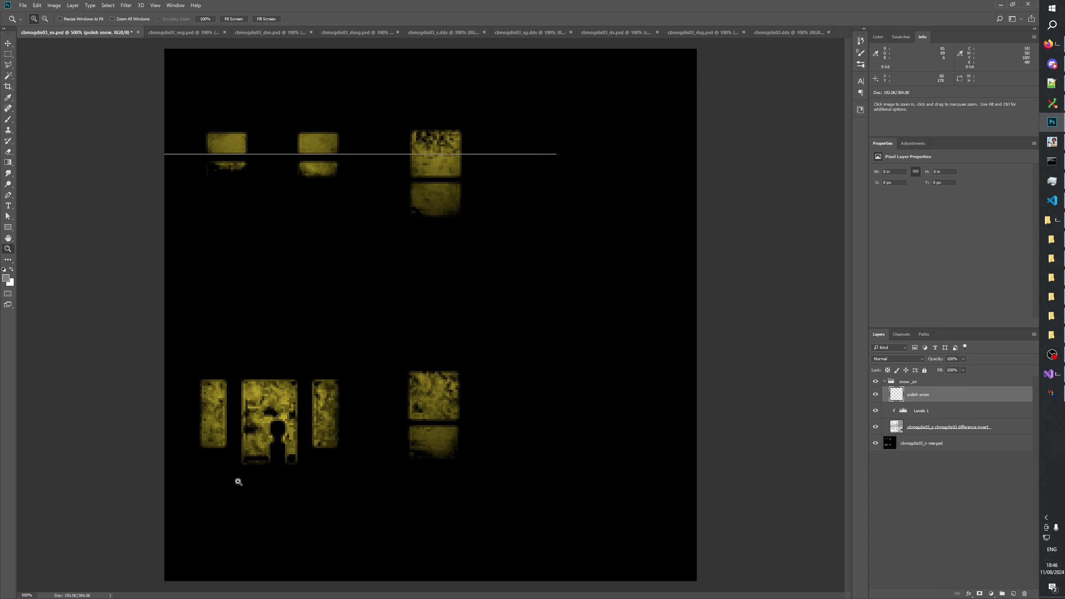
# Paint black (000000) on the polish snow layer over the leftover glow along the bottom edge of the central lower window
pyautogui.click(221, 497)
pyautogui.click(221, 497)
pyautogui.click(221, 497)
pyautogui.click(7, 119)
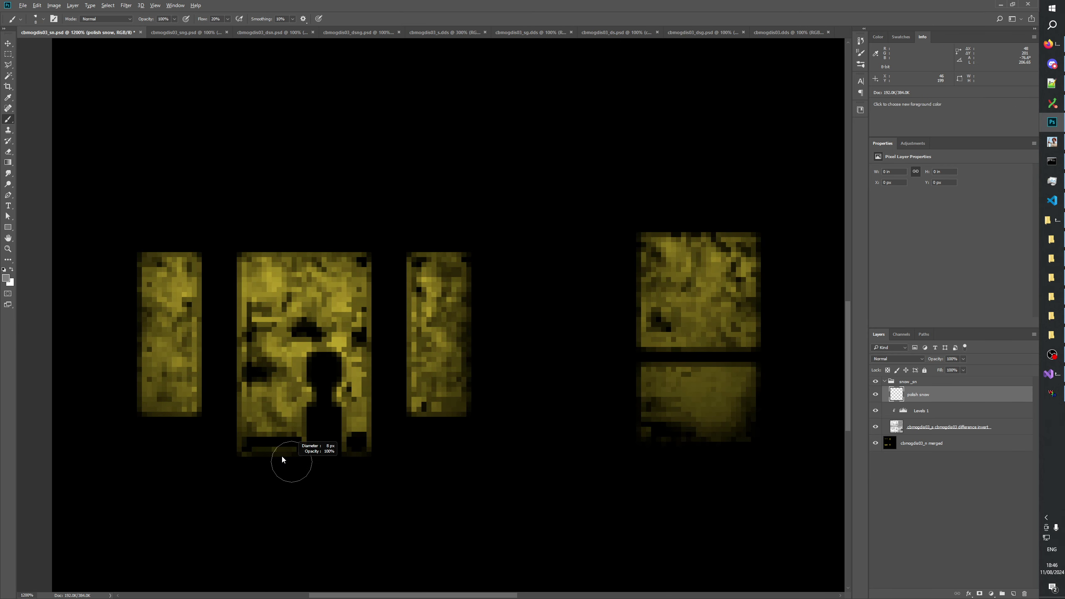
pyautogui.press('i')
pyautogui.click(6, 278)
pyautogui.write('000000')
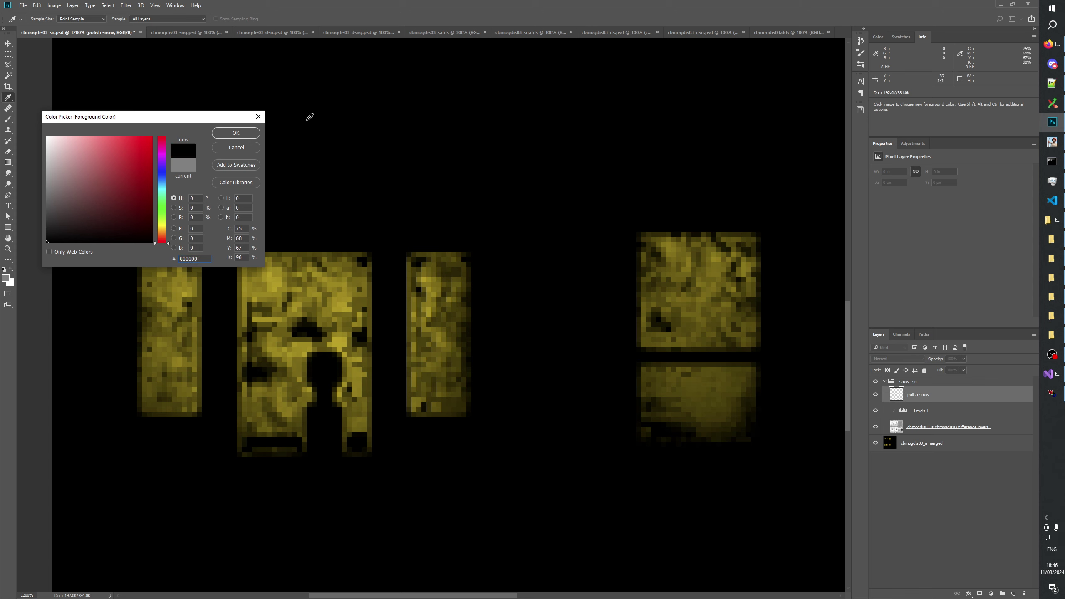
pyautogui.click(236, 133)
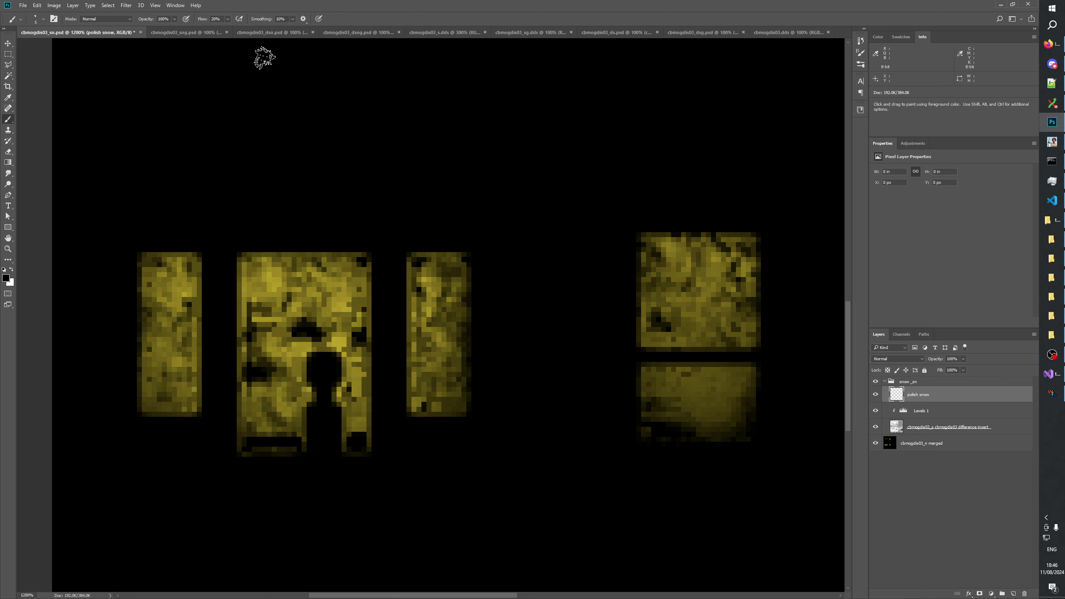
pyautogui.moveTo(288, 457)
pyautogui.mouseDown()
pyautogui.moveTo(248, 452)
pyautogui.moveTo(295, 457)
pyautogui.moveTo(262, 461)
pyautogui.mouseUp()
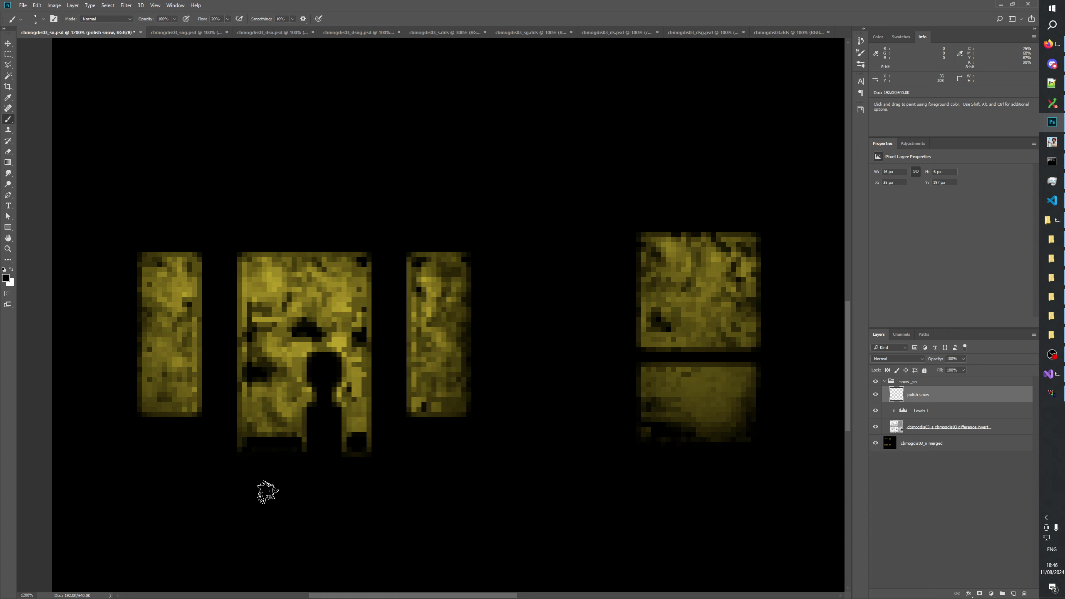
# Add a Levels adjustment layer above the snow_sn group and lower its white input level to about 93 to brighten the windows
pyautogui.click(908, 383)
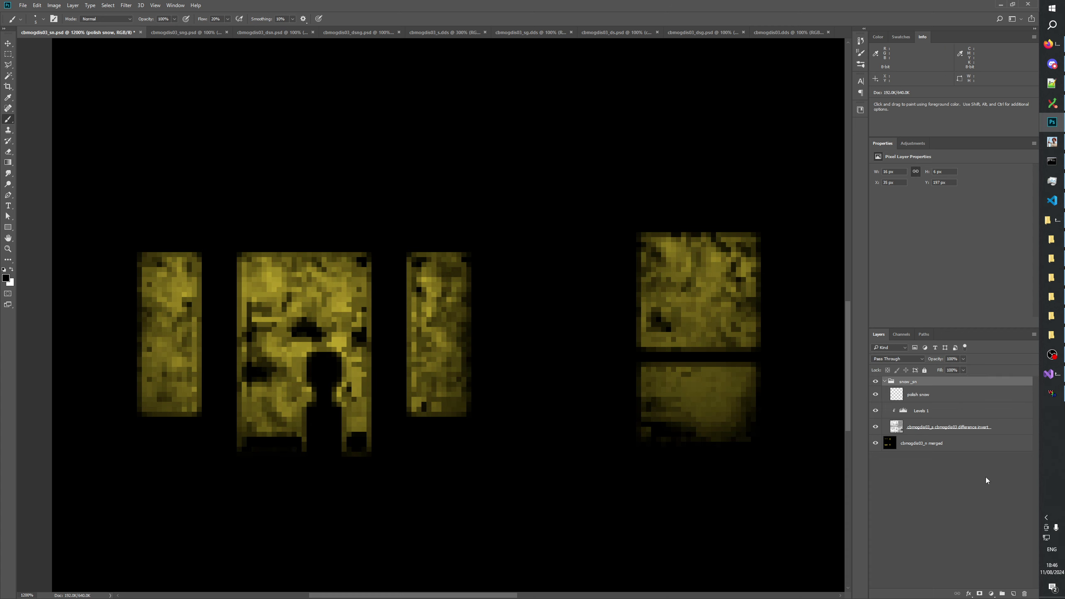
pyautogui.click(992, 594)
pyautogui.click(969, 453)
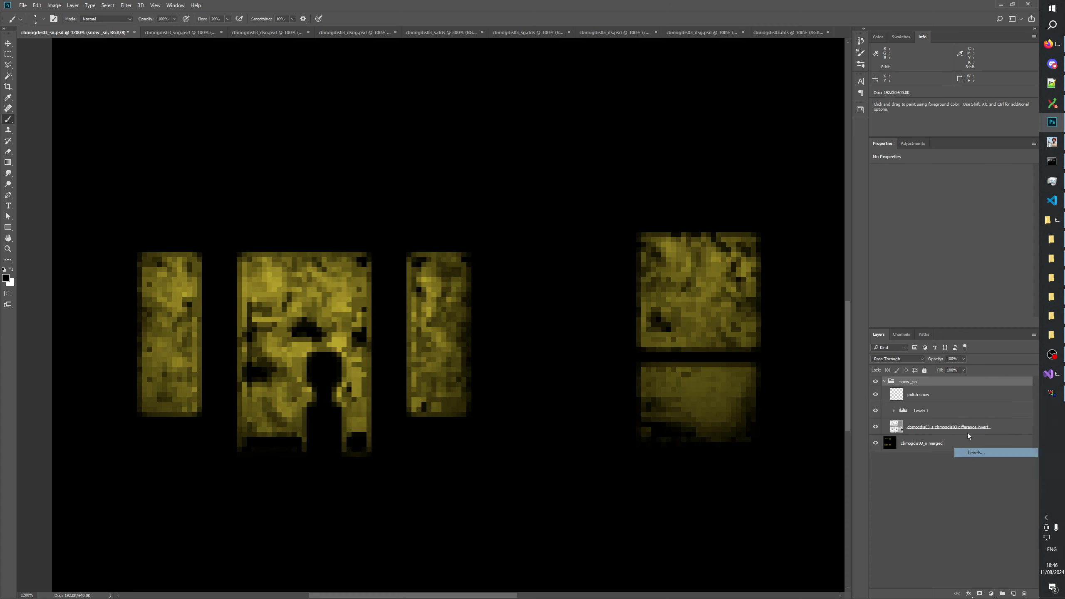
pyautogui.moveTo(921, 401); pyautogui.dragTo(944, 379)
pyautogui.moveTo(904, 252); pyautogui.dragTo(990, 227)
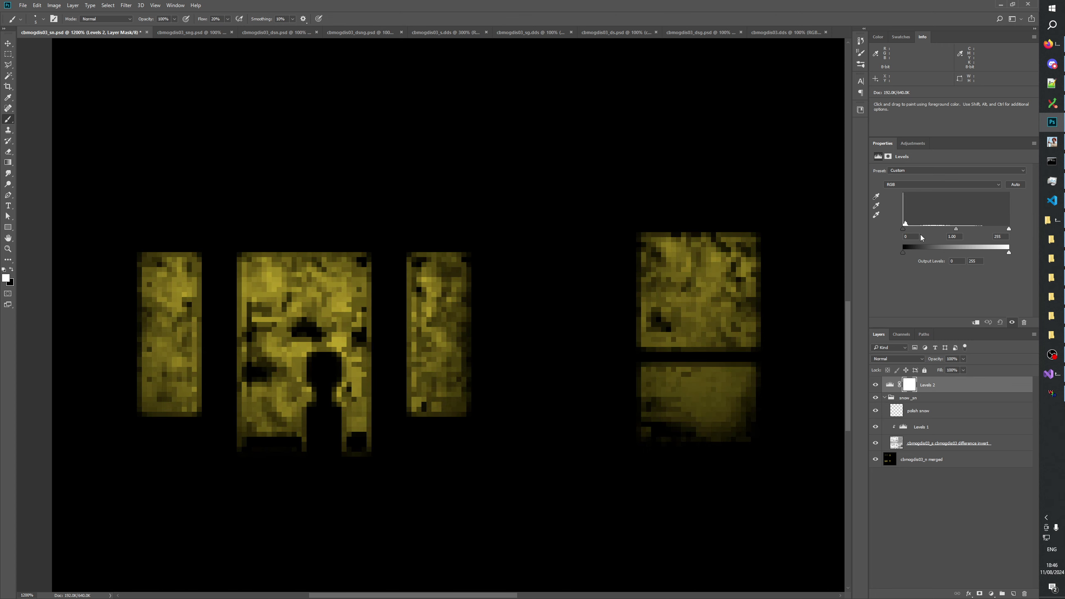
pyautogui.moveTo(1011, 229); pyautogui.dragTo(943, 234)
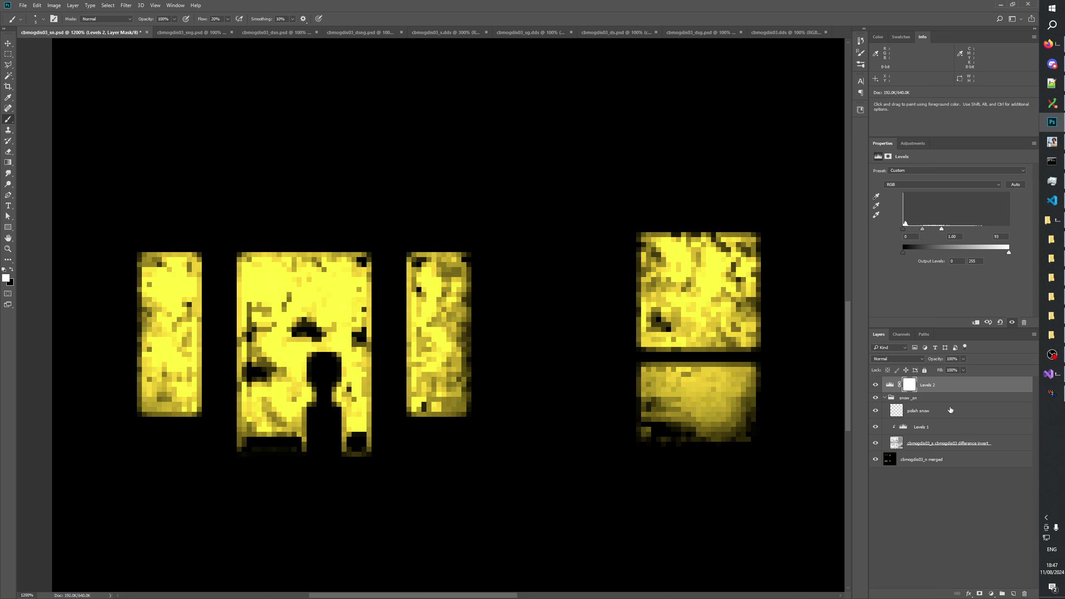
# Paint black on the polish snow layer over the stray lit pixels at the bottom right corner of the central lower window
pyautogui.click(921, 413)
pyautogui.press('x')
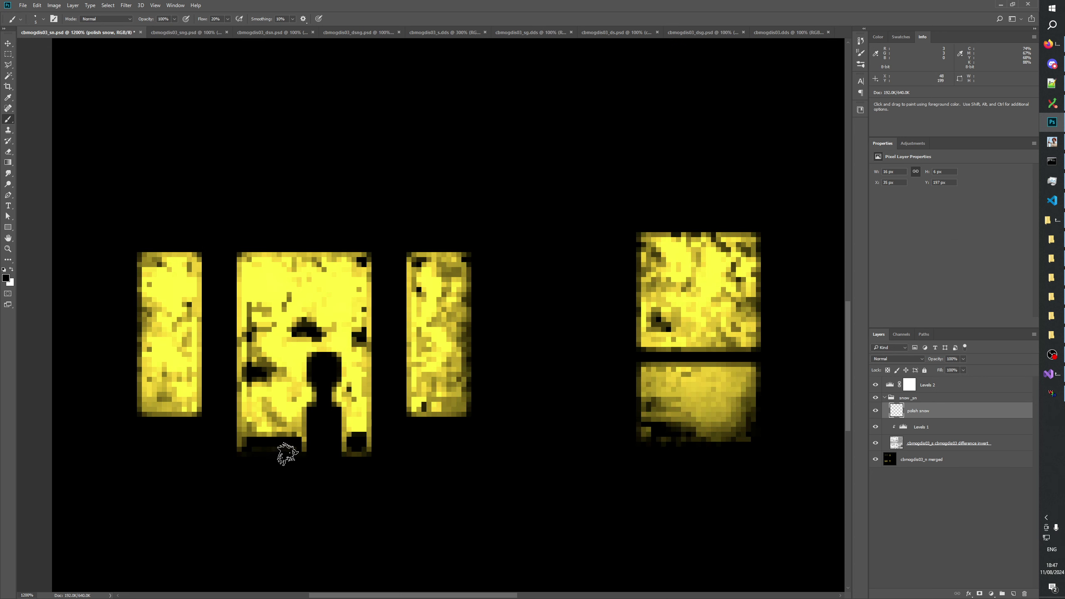
pyautogui.click(353, 456)
pyautogui.moveTo(353, 455)
pyautogui.mouseDown()
pyautogui.moveTo(369, 459)
pyautogui.moveTo(355, 452)
pyautogui.moveTo(363, 447)
pyautogui.moveTo(344, 452)
pyautogui.mouseUp()
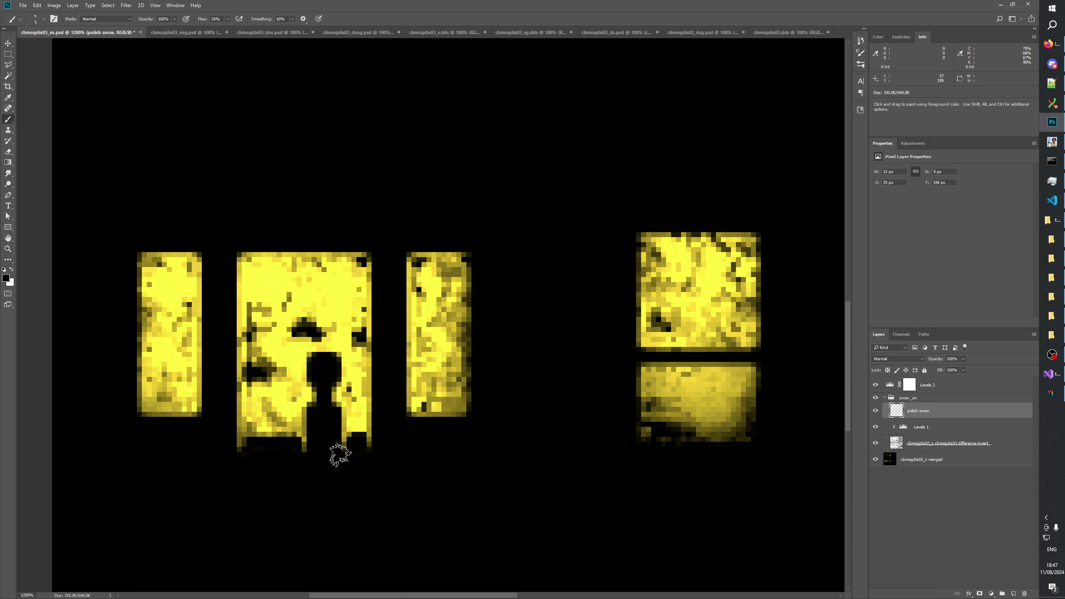
# Paint black over the faint pixels along the bottom edges of the separate lower-right window and the lower window group
pyautogui.moveTo(649, 488); pyautogui.dragTo(522, 472)
pyautogui.moveTo(538, 433)
pyautogui.mouseDown()
pyautogui.moveTo(511, 417)
pyautogui.moveTo(553, 431)
pyautogui.moveTo(506, 417)
pyautogui.moveTo(565, 429)
pyautogui.moveTo(624, 422)
pyautogui.moveTo(615, 432)
pyautogui.moveTo(626, 414)
pyautogui.moveTo(617, 433)
pyautogui.mouseUp()
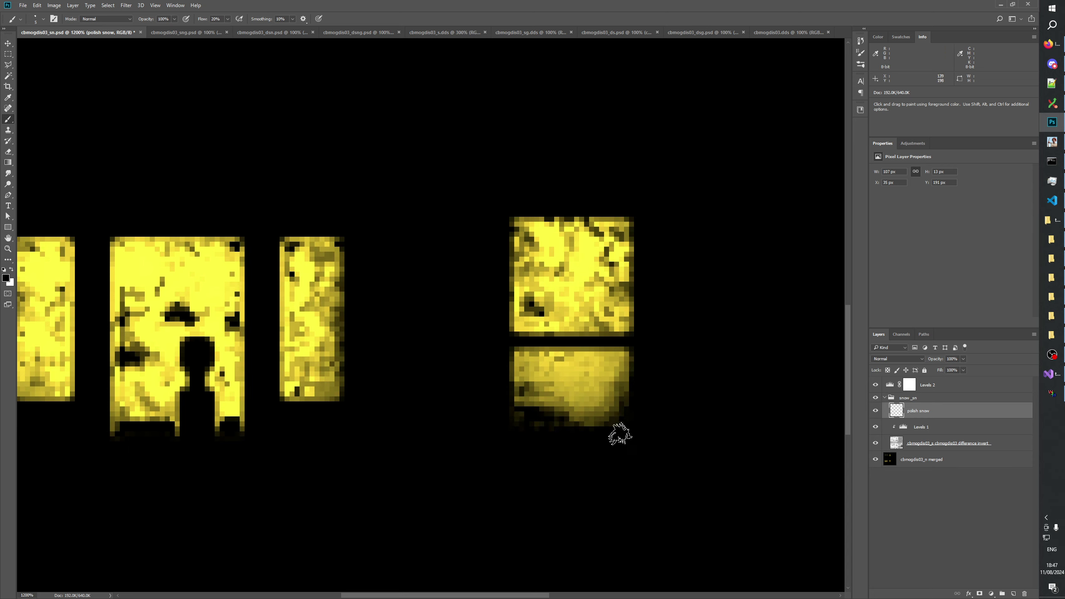
pyautogui.moveTo(649, 472)
pyautogui.mouseDown()
pyautogui.moveTo(545, 484)
pyautogui.moveTo(647, 411)
pyautogui.mouseUp()
pyautogui.moveTo(457, 440); pyautogui.dragTo(539, 484)
pyautogui.moveTo(304, 457)
pyautogui.mouseDown()
pyautogui.moveTo(375, 464)
pyautogui.moveTo(344, 473)
pyautogui.moveTo(297, 463)
pyautogui.moveTo(368, 464)
pyautogui.moveTo(420, 353)
pyautogui.moveTo(387, 509)
pyautogui.mouseUp()
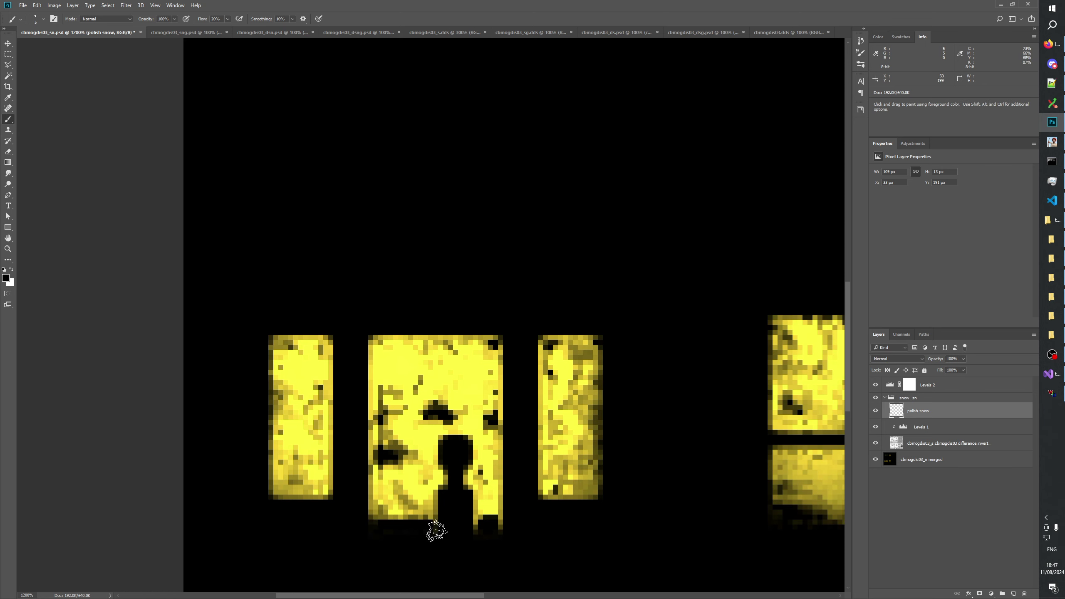
# Paint out the stray pixels beneath the upper windows and at the bottom left corner of the tall upper window
pyautogui.moveTo(428, 552); pyautogui.dragTo(460, 418)
pyautogui.moveTo(233, 334)
pyautogui.mouseDown()
pyautogui.moveTo(248, 338)
pyautogui.moveTo(221, 319)
pyautogui.moveTo(226, 341)
pyautogui.moveTo(247, 333)
pyautogui.moveTo(314, 350)
pyautogui.moveTo(277, 349)
pyautogui.mouseUp()
pyautogui.scroll(1, 281, 356)
pyautogui.hscroll(2, 280, 357)
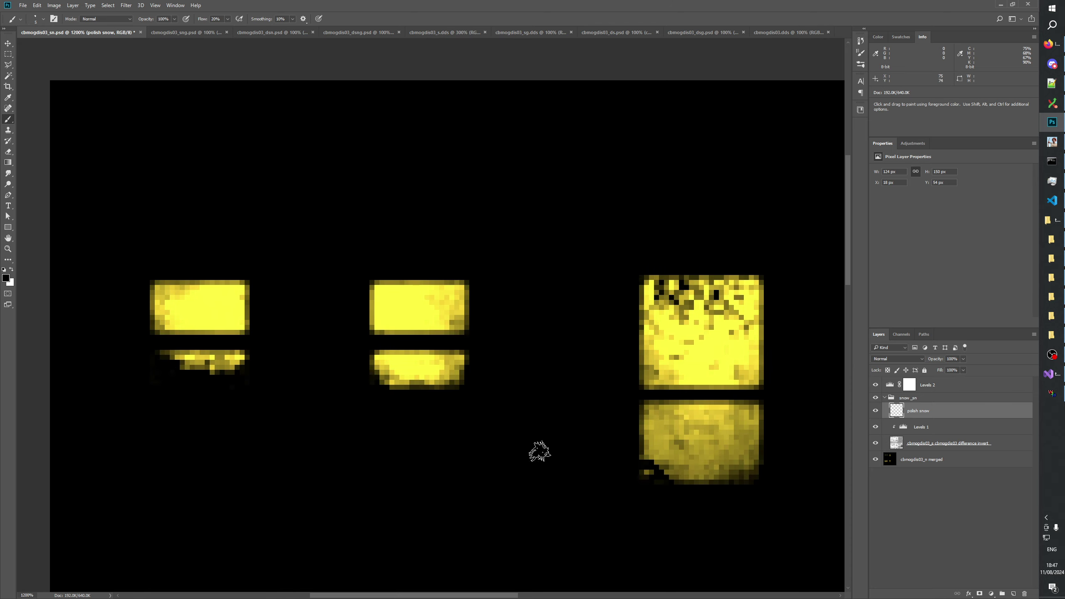
pyautogui.scroll(-1, 495, 445)
pyautogui.hscroll(2, 494, 445)
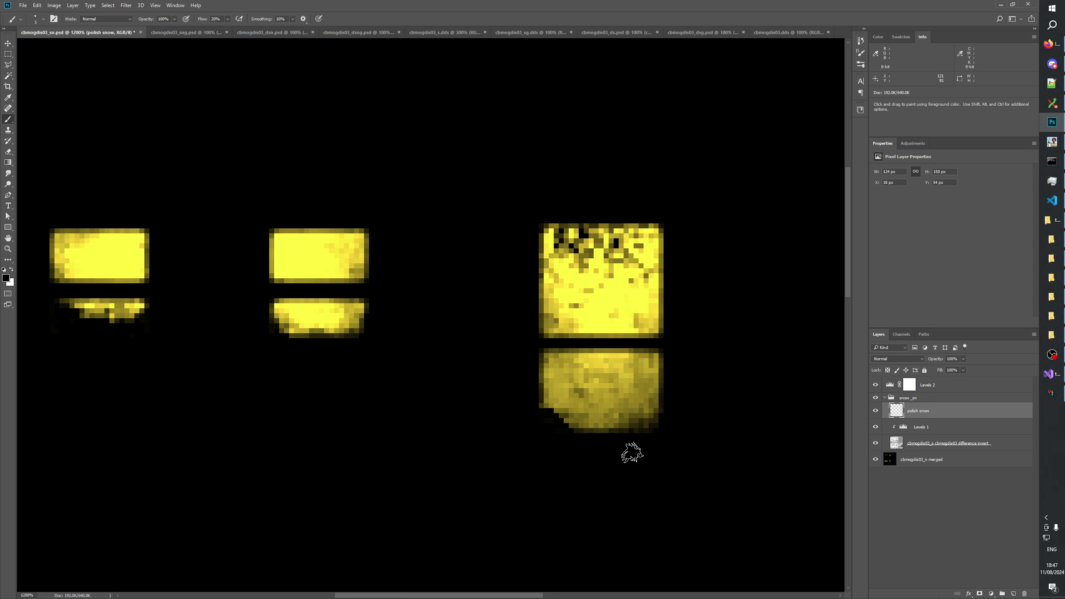
pyautogui.moveTo(511, 377)
pyautogui.mouseDown()
pyautogui.moveTo(643, 407)
pyautogui.moveTo(522, 432)
pyautogui.mouseUp()
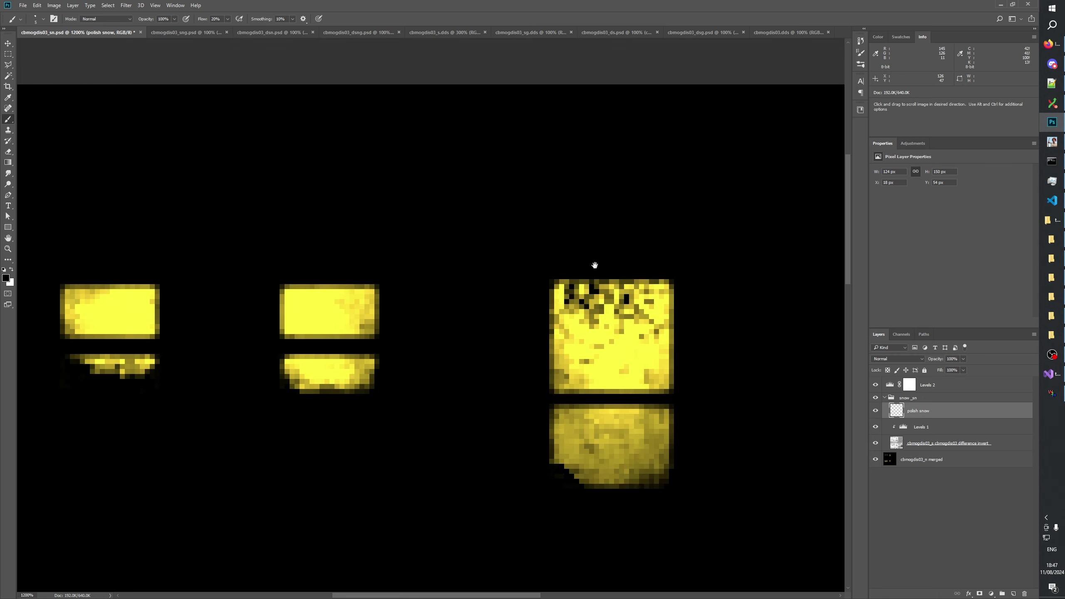
# Touch up the top edge of the tall upper window in black with a smaller brush and check the lower windows
pyautogui.press('[')
pyautogui.press('[')
pyautogui.moveTo(523, 353)
pyautogui.mouseDown()
pyautogui.moveTo(571, 343)
pyautogui.moveTo(542, 314)
pyautogui.moveTo(288, 428)
pyautogui.moveTo(433, 181)
pyautogui.moveTo(477, 319)
pyautogui.moveTo(577, 298)
pyautogui.moveTo(592, 304)
pyautogui.moveTo(617, 359)
pyautogui.mouseUp()
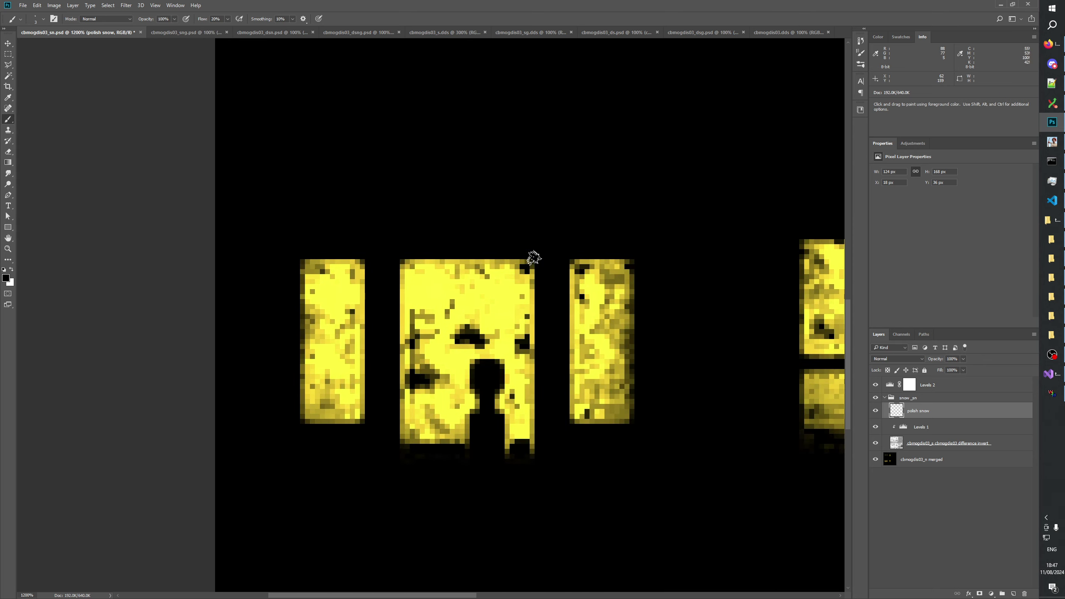
pyautogui.hscroll(6, 352, 428)
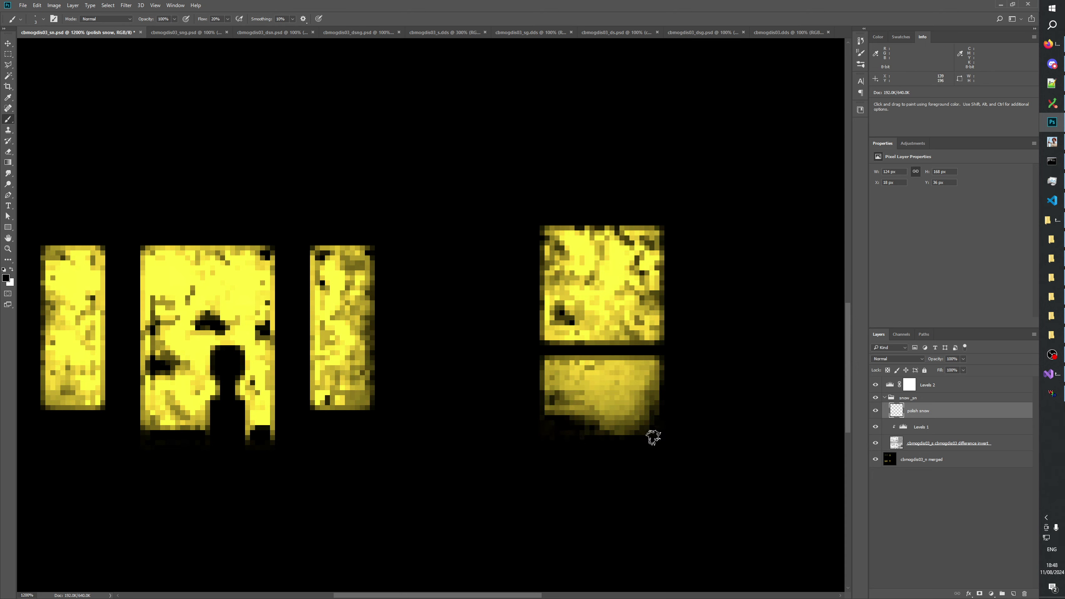
# Delete the temporary Levels 2 adjustment layer above the snow_sn group
pyautogui.click(961, 384)
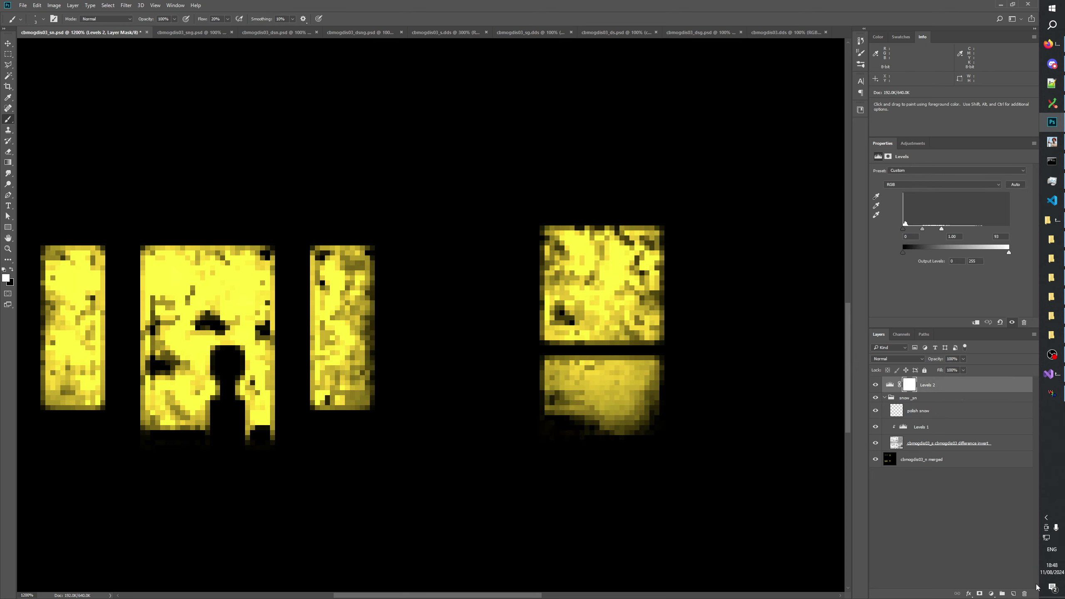
pyautogui.press('Delete')
pyautogui.moveTo(476, 438); pyautogui.dragTo(526, 464)
# Examine the polished lit windows at actual size and enlarged for leftover stray pixels and unnatural dark patches
pyautogui.click(8, 249)
pyautogui.rightClick(351, 311)
pyautogui.click(369, 325)
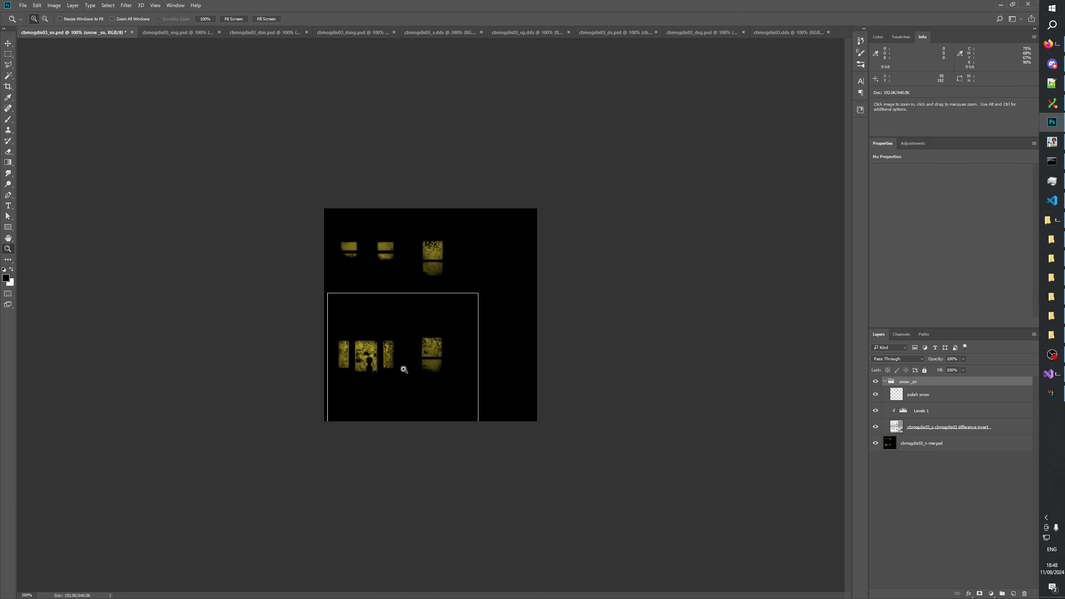
pyautogui.click(347, 429)
pyautogui.click(347, 430)
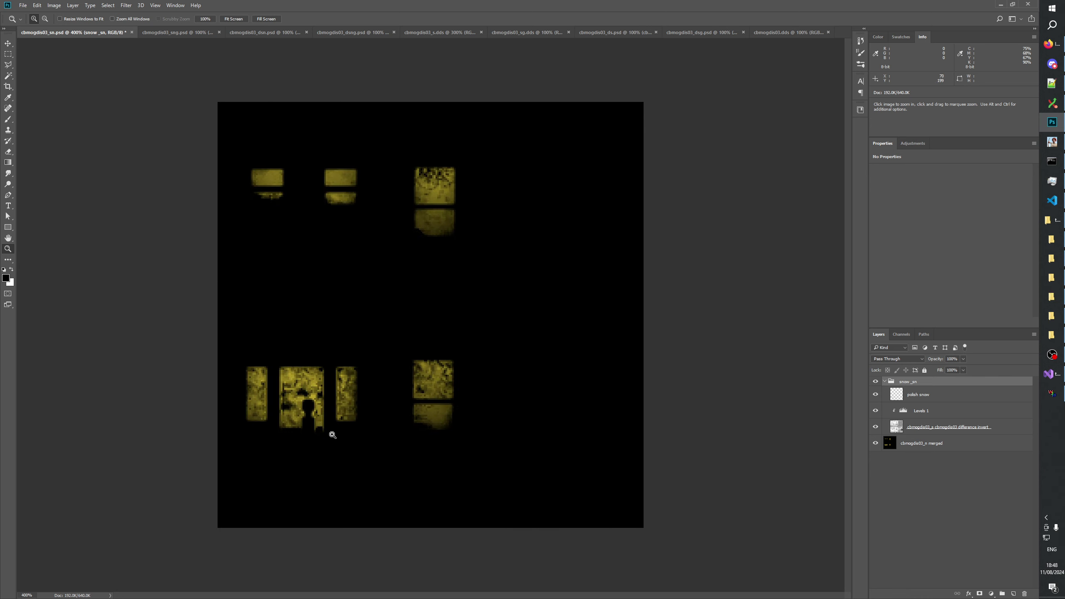
pyautogui.click(220, 446)
pyautogui.click(226, 425)
pyautogui.click(232, 447)
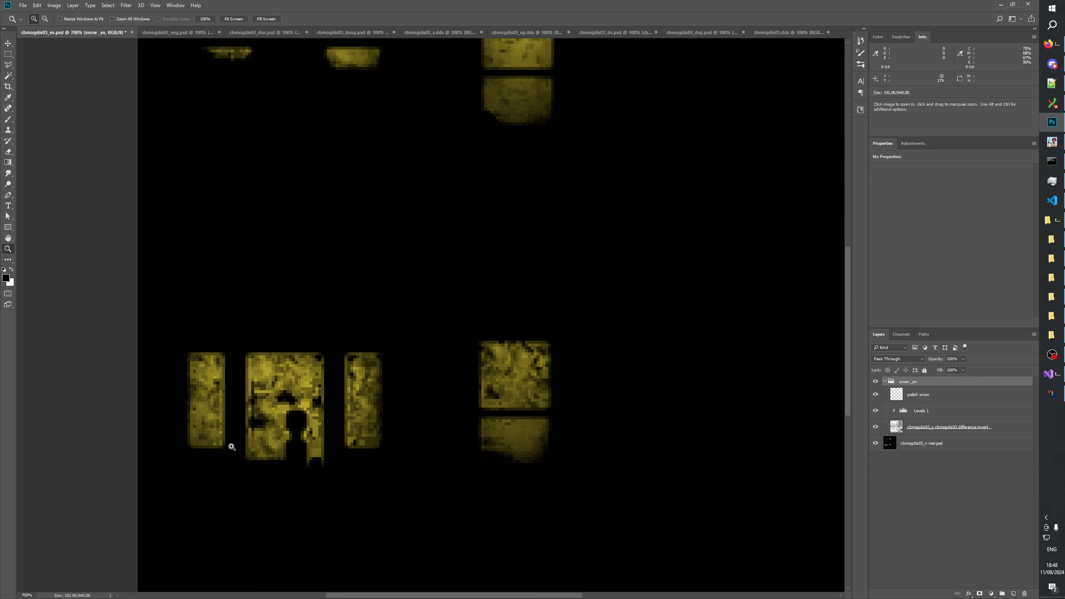
pyautogui.click(232, 447)
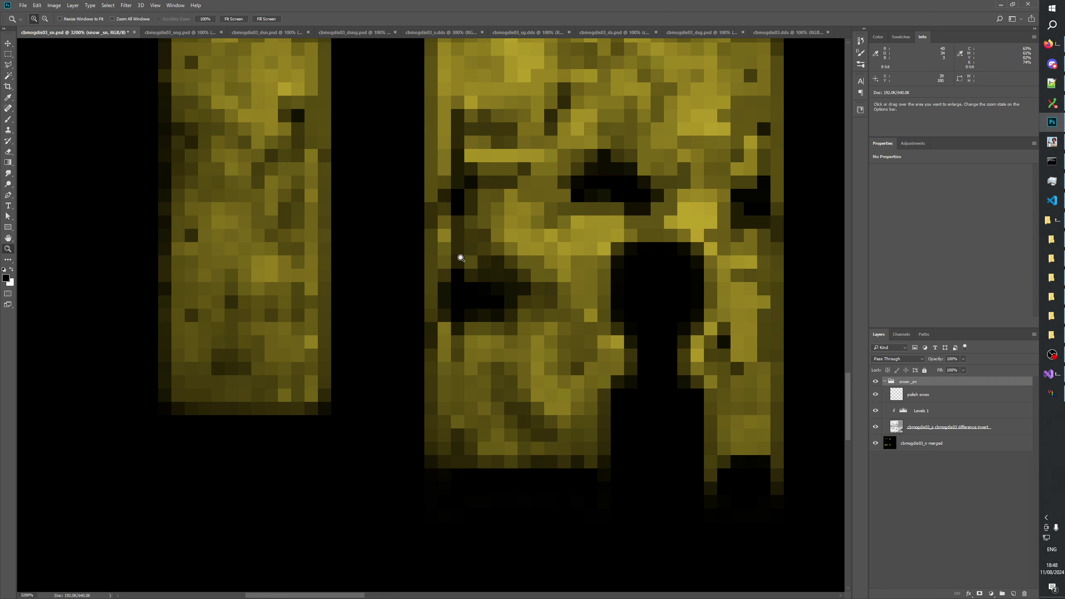
pyautogui.rightClick(461, 258)
pyautogui.click(472, 285)
pyautogui.click(383, 352)
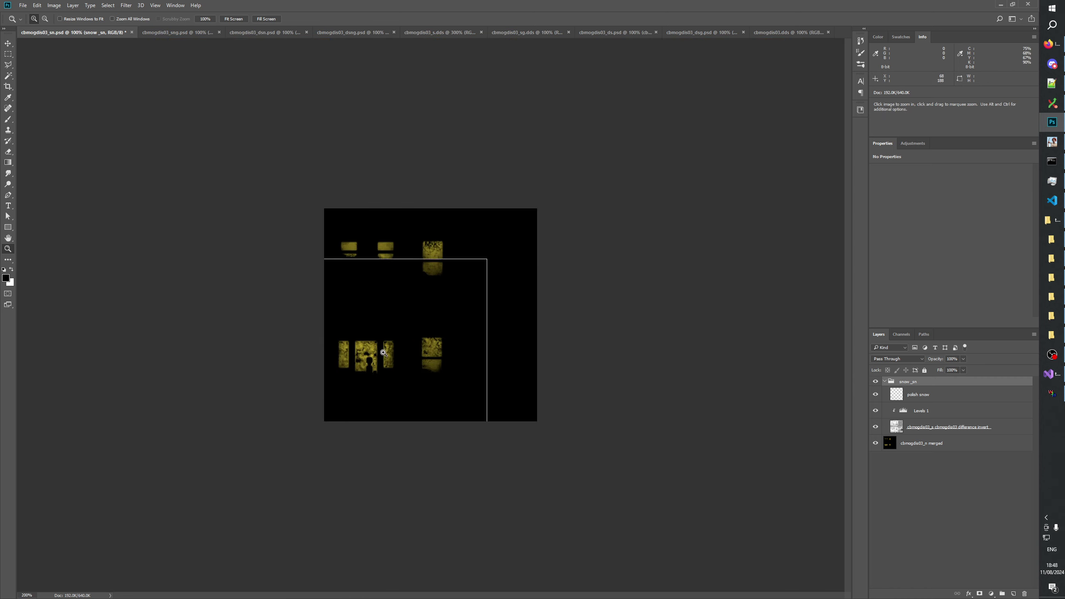
pyautogui.click(384, 352)
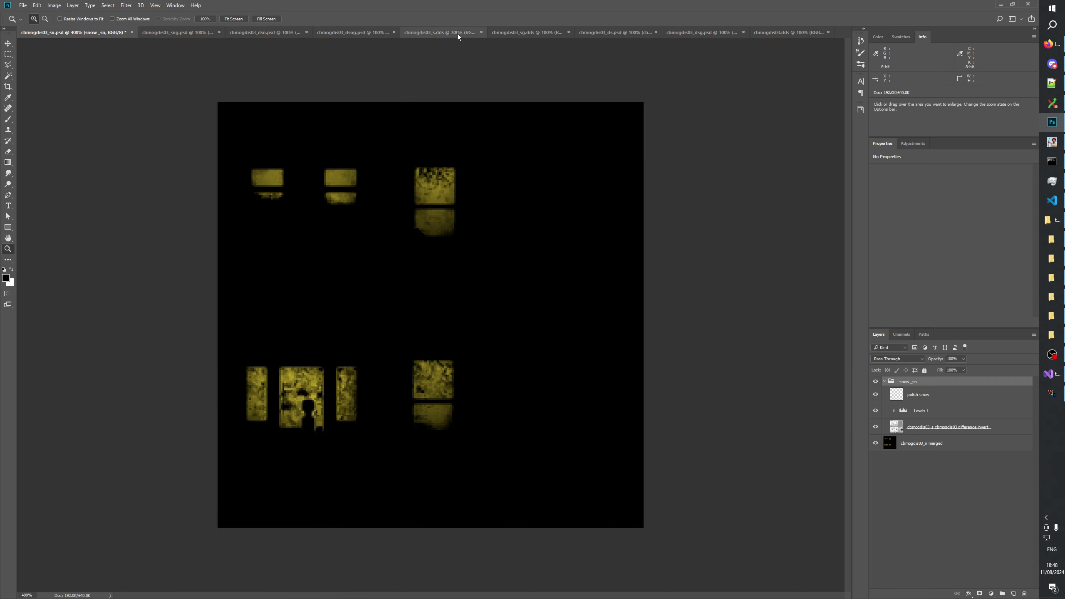
# Compare the lit windows with the snow-covered windows in cbmogdis03_s.dds at 400% zoom
pyautogui.click(606, 33)
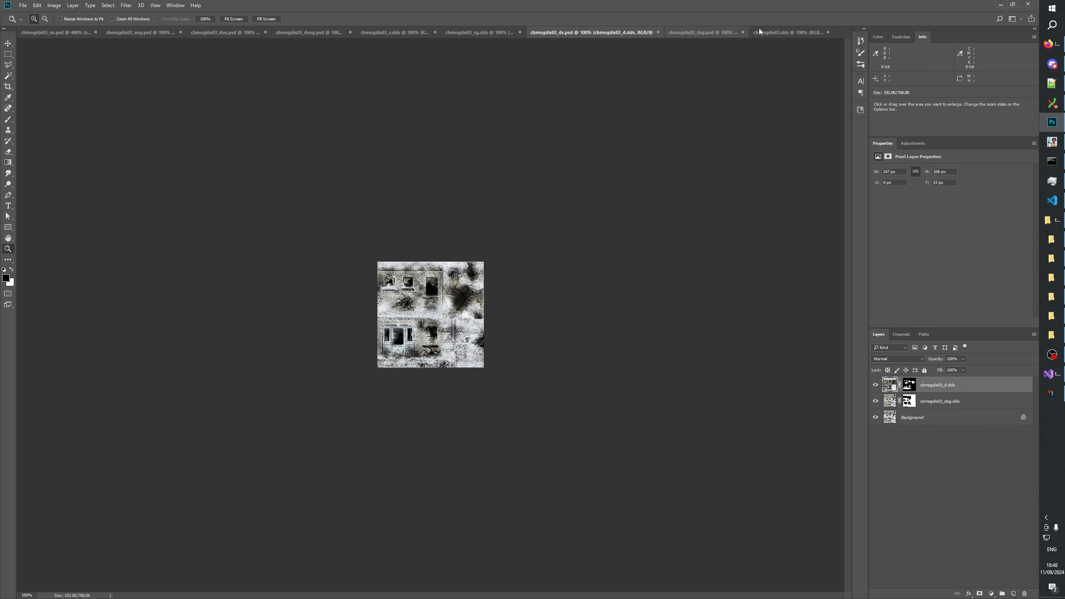
pyautogui.click(390, 34)
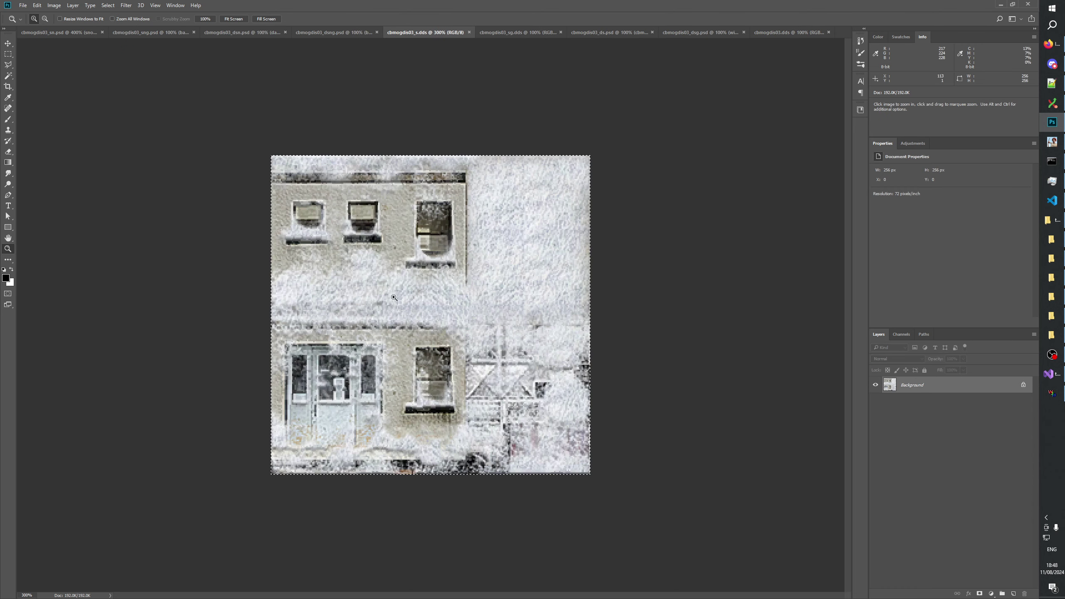
pyautogui.click(331, 399)
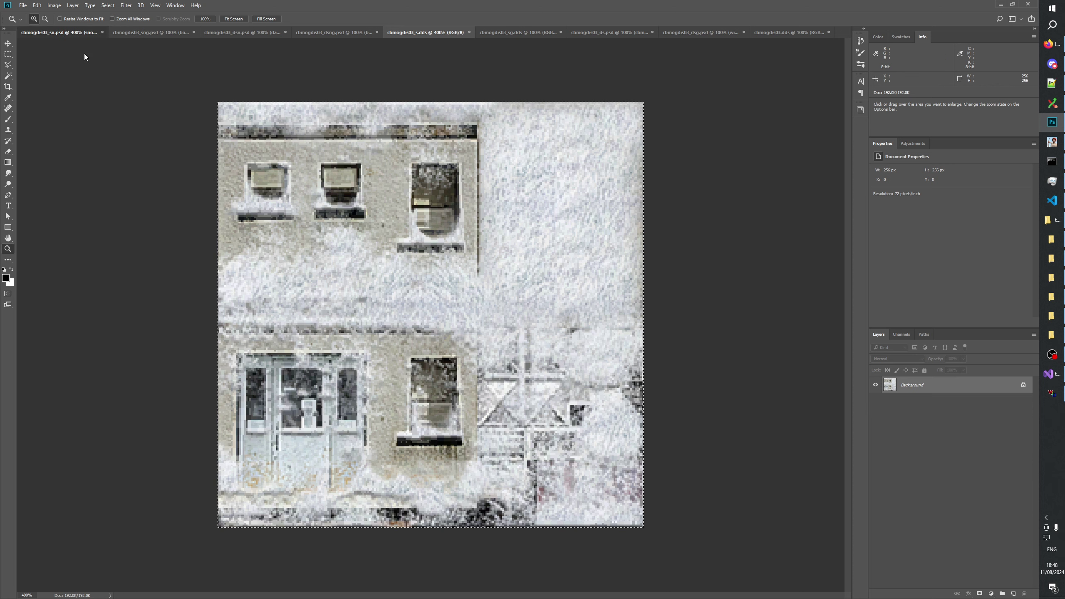
pyautogui.click(84, 33)
# Select the dark 1 px wide, 19 px tall column near the left edge of the central lower window on the polish snow layer
pyautogui.click(259, 443)
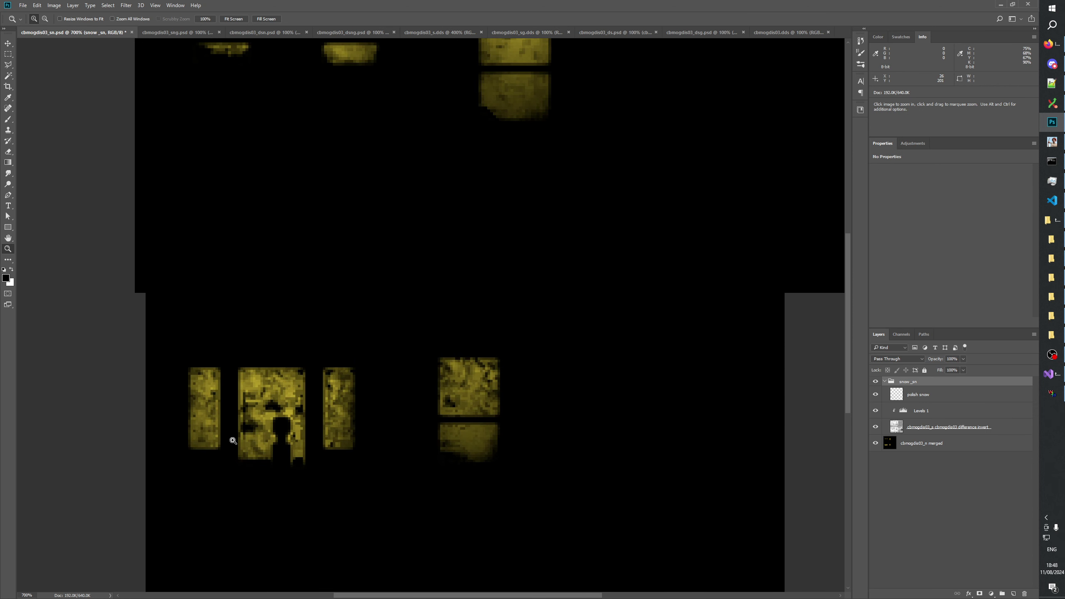
pyautogui.hscroll(-5, 462, 399)
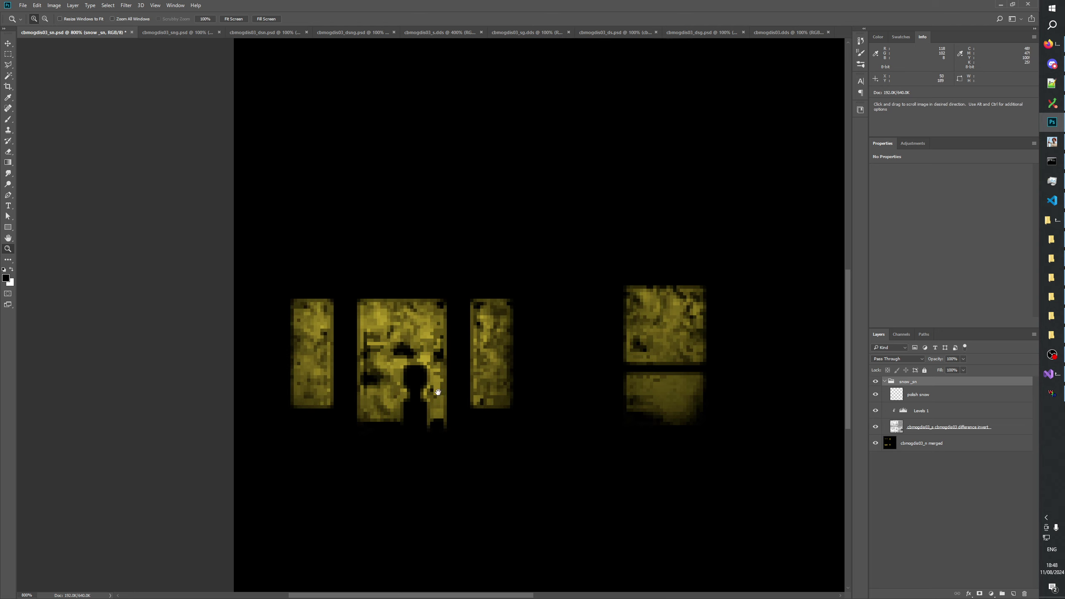
pyautogui.click(457, 404)
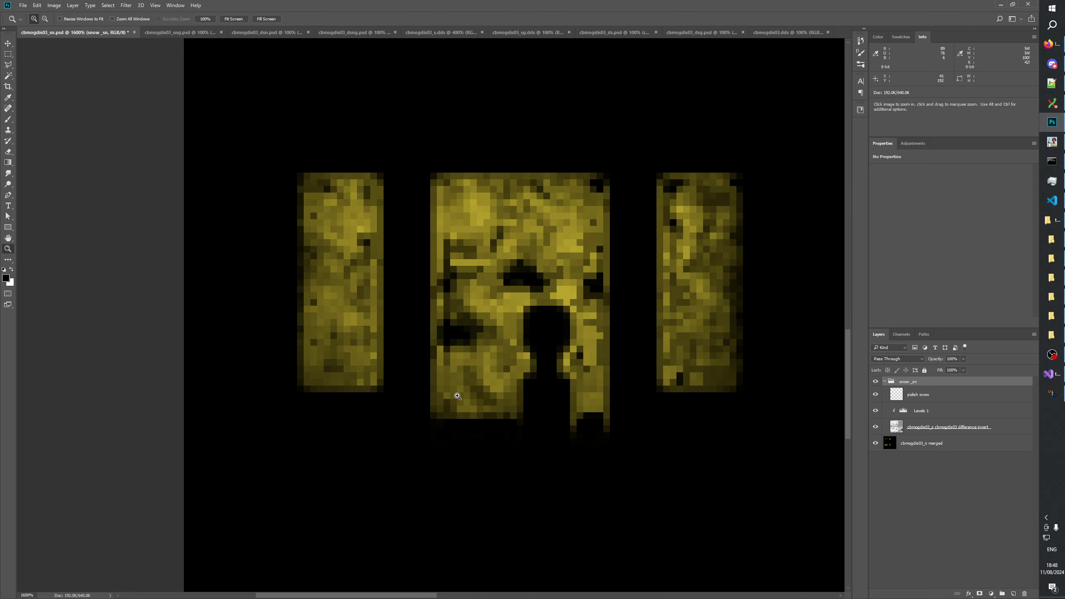
pyautogui.click(8, 54)
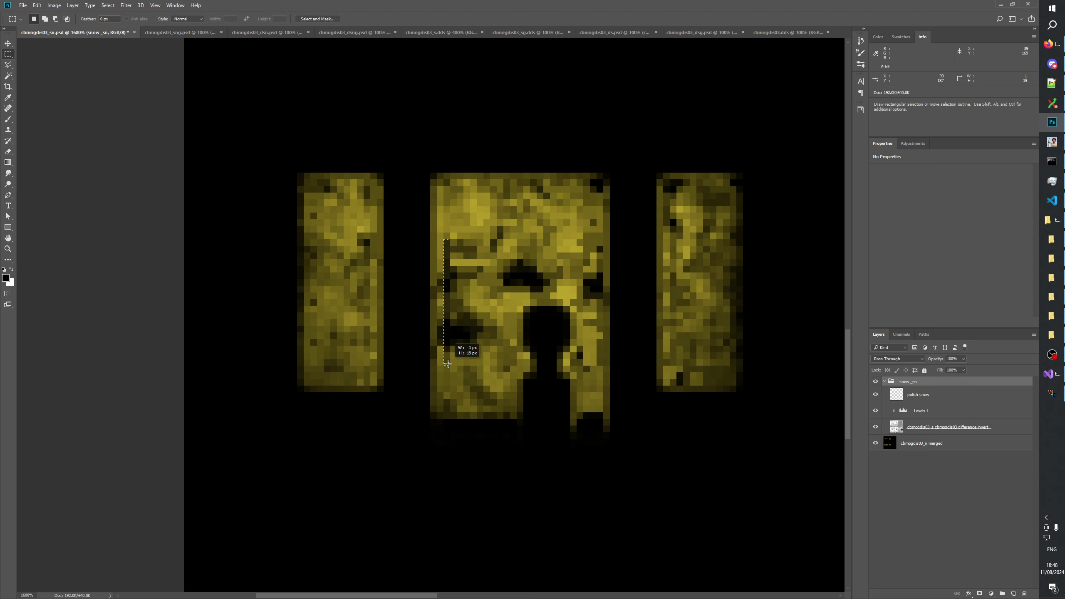
pyautogui.click(910, 395)
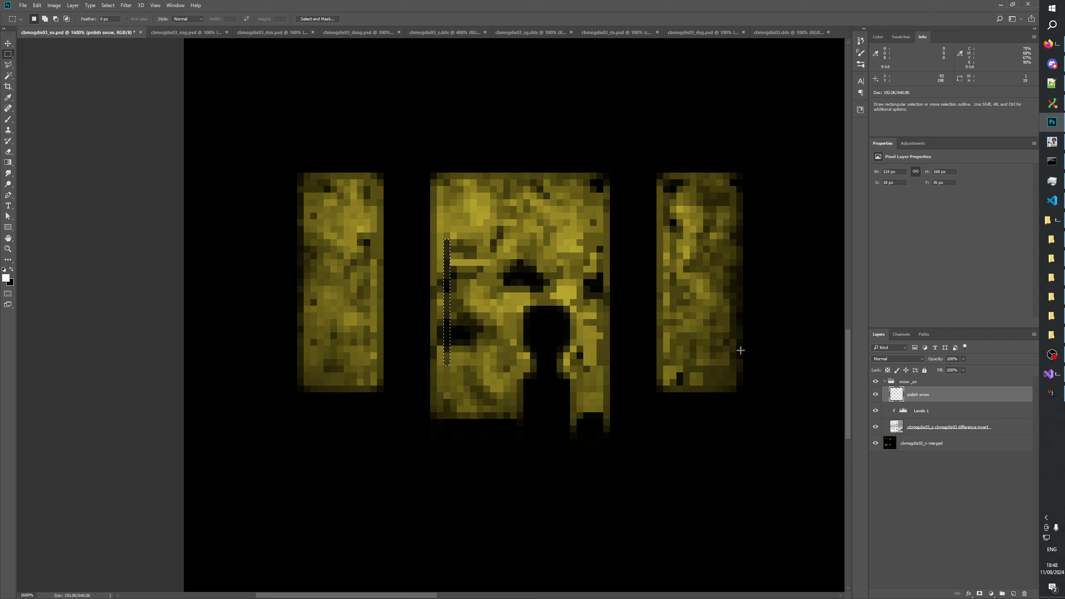
pyautogui.press('alt')
pyautogui.click(5, 120)
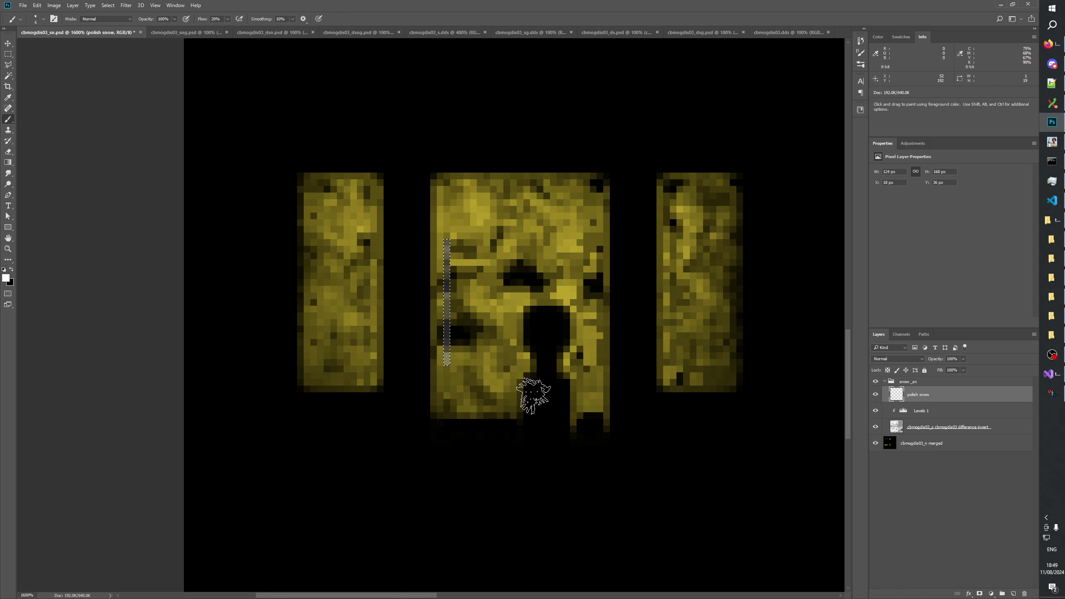
pyautogui.click(898, 359)
pyautogui.click(890, 391)
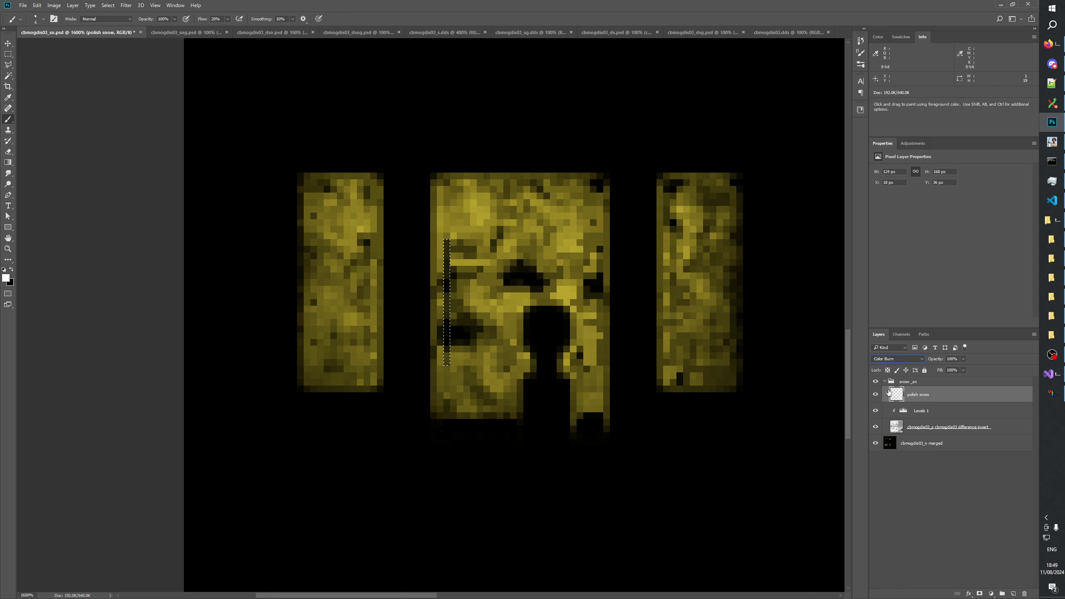
pyautogui.click(887, 363)
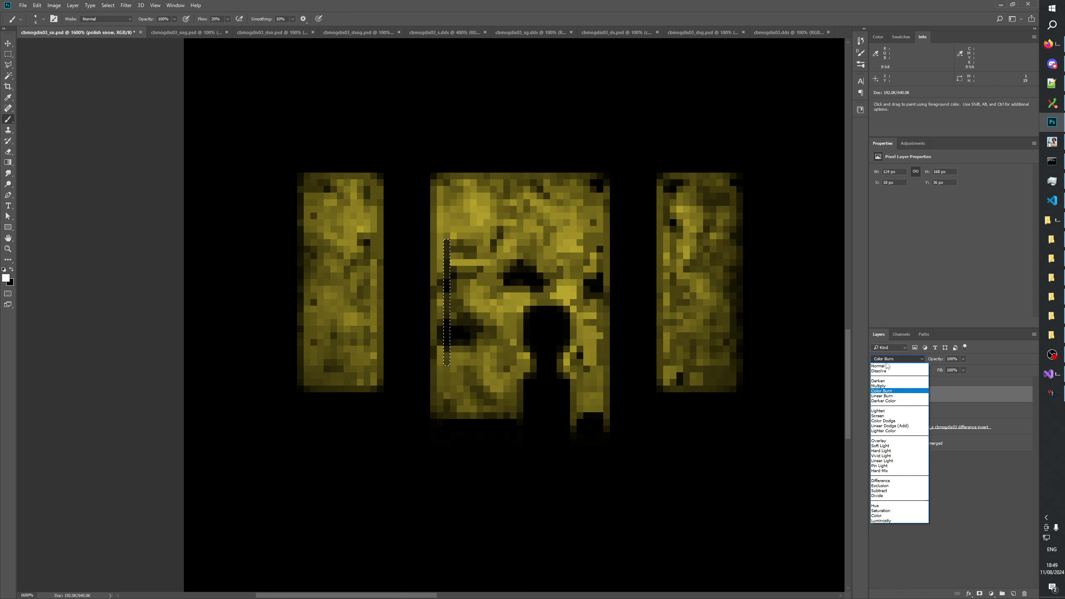
pyautogui.click(885, 385)
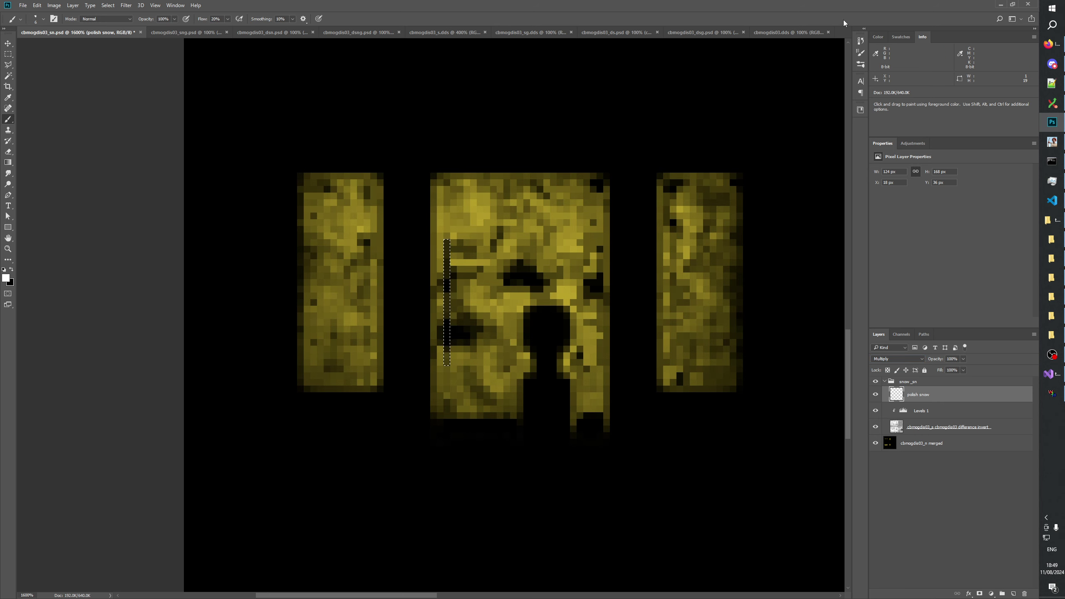
pyautogui.click(861, 43)
pyautogui.click(801, 184)
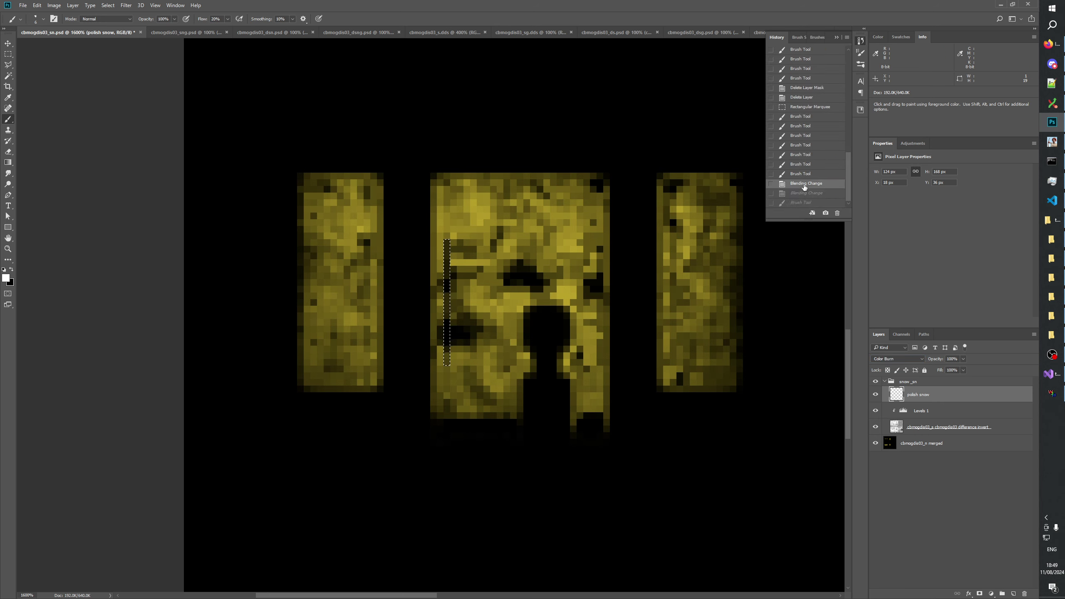
pyautogui.click(800, 174)
pyautogui.click(800, 108)
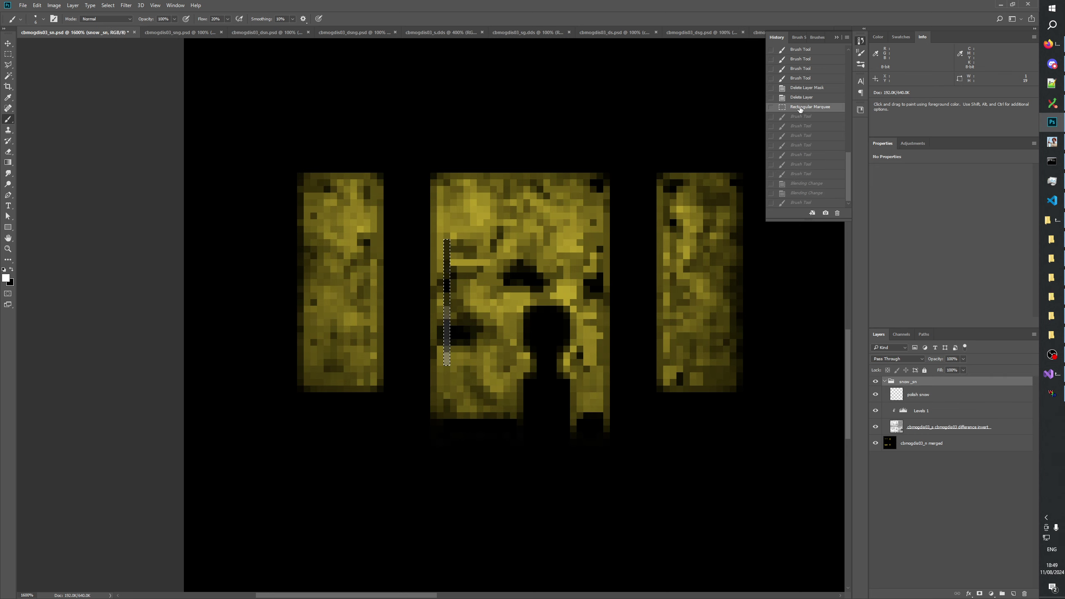
# Clear the selection and add a layer mask to the cbmogdis03_s cbmogdis03 difference invert layer
pyautogui.click(5, 55)
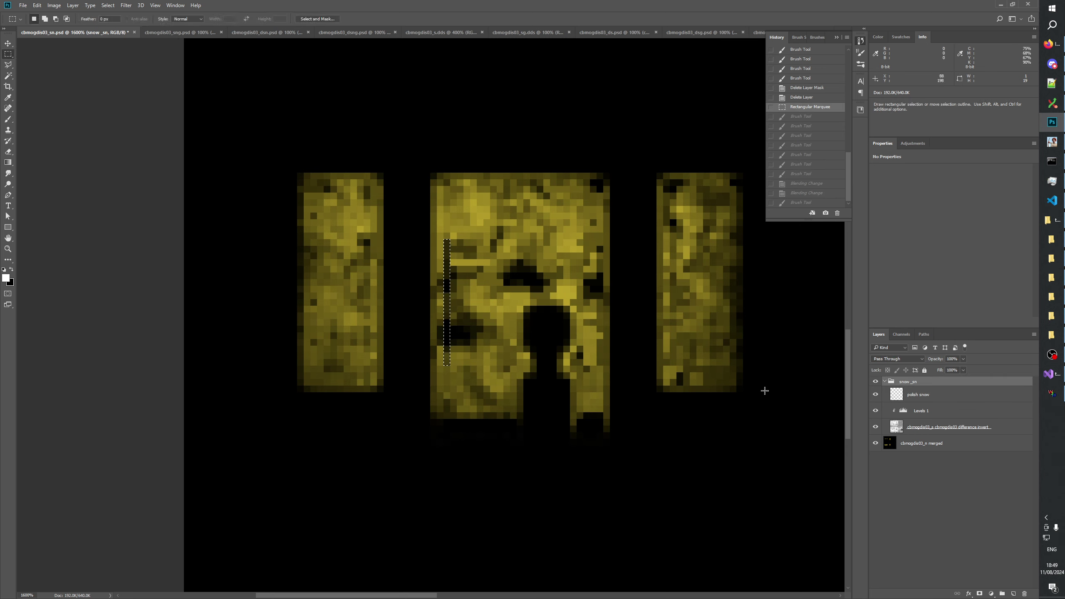
pyautogui.click(888, 427)
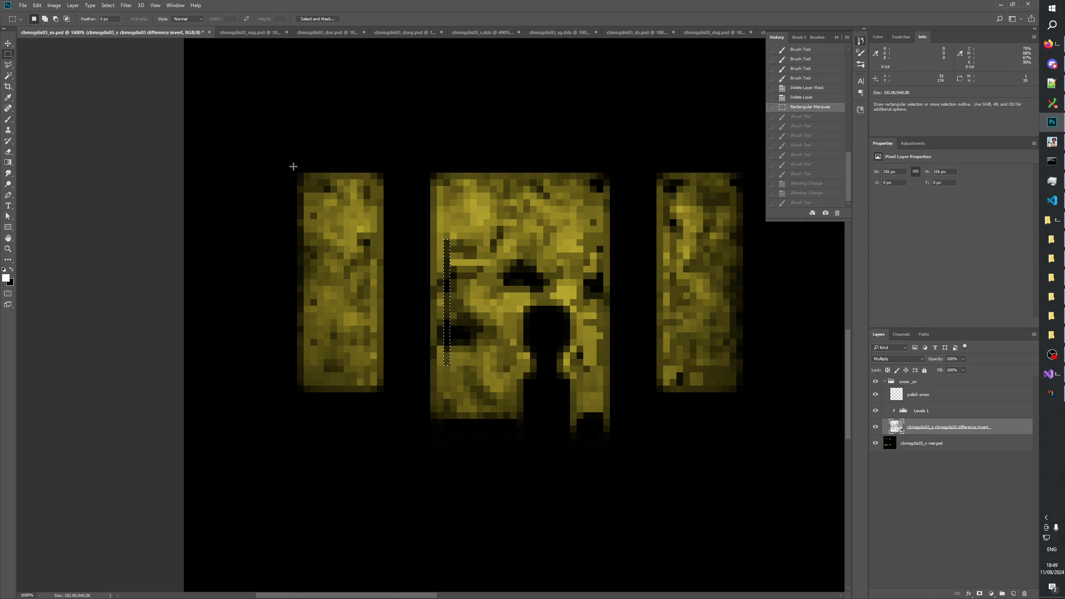
pyautogui.hotkey('ctrl', 'd')
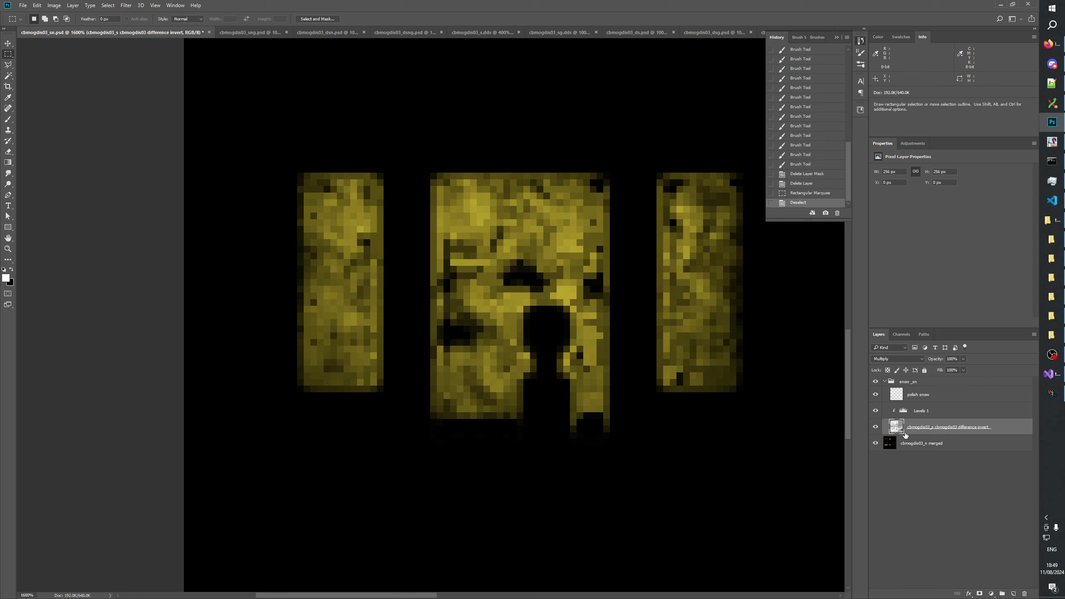
pyautogui.click(981, 593)
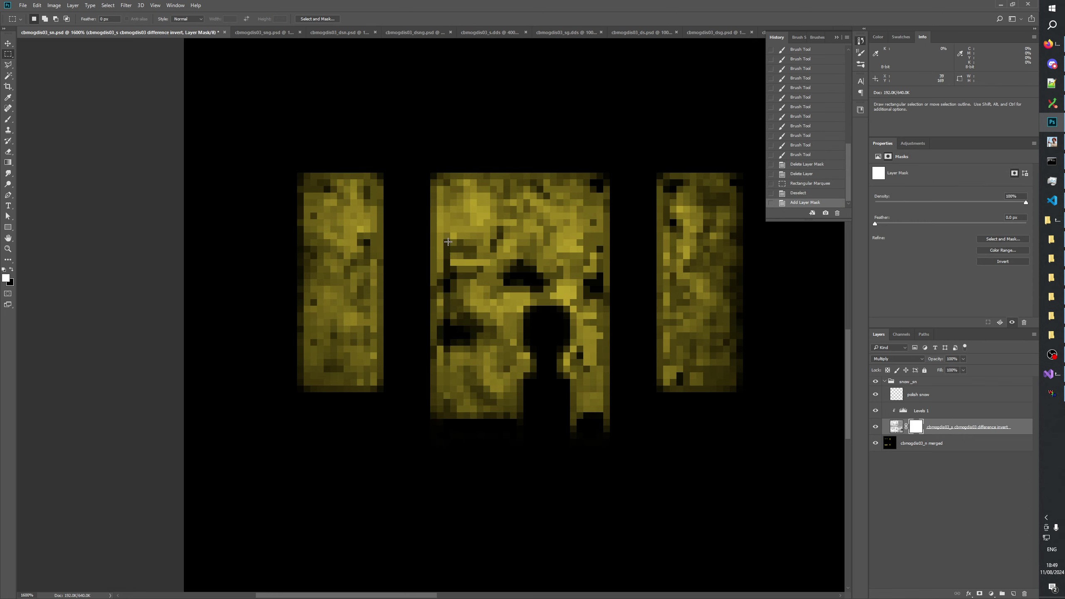
# Select the dark 1 px wide, 19 px tall column in the central lower window, brush black over it on the layer mask, and deselect
pyautogui.moveTo(450, 360); pyautogui.dragTo(450, 364)
pyautogui.click(7, 119)
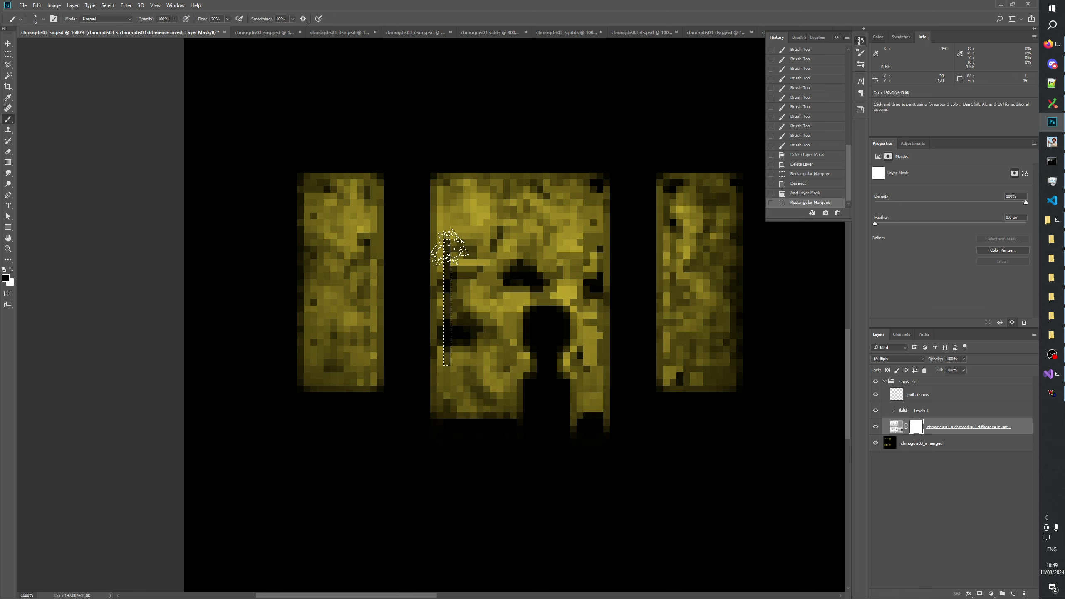
pyautogui.moveTo(450, 247)
pyautogui.mouseDown()
pyautogui.moveTo(452, 344)
pyautogui.moveTo(435, 349)
pyautogui.moveTo(428, 423)
pyautogui.mouseUp()
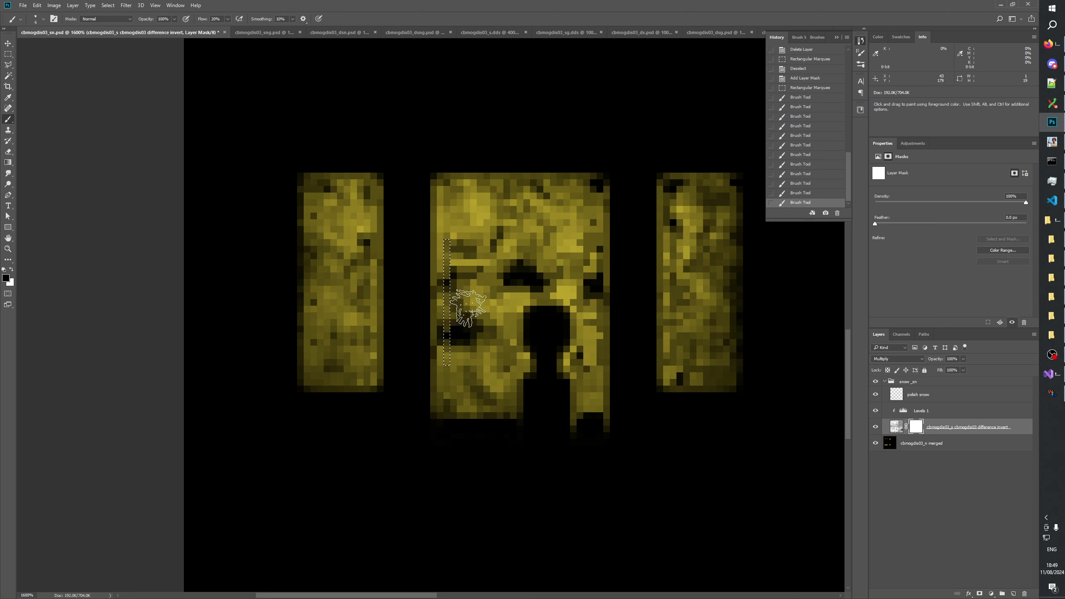
pyautogui.moveTo(436, 352); pyautogui.dragTo(385, 404)
pyautogui.click(428, 340)
pyautogui.click(10, 56)
pyautogui.click(554, 493)
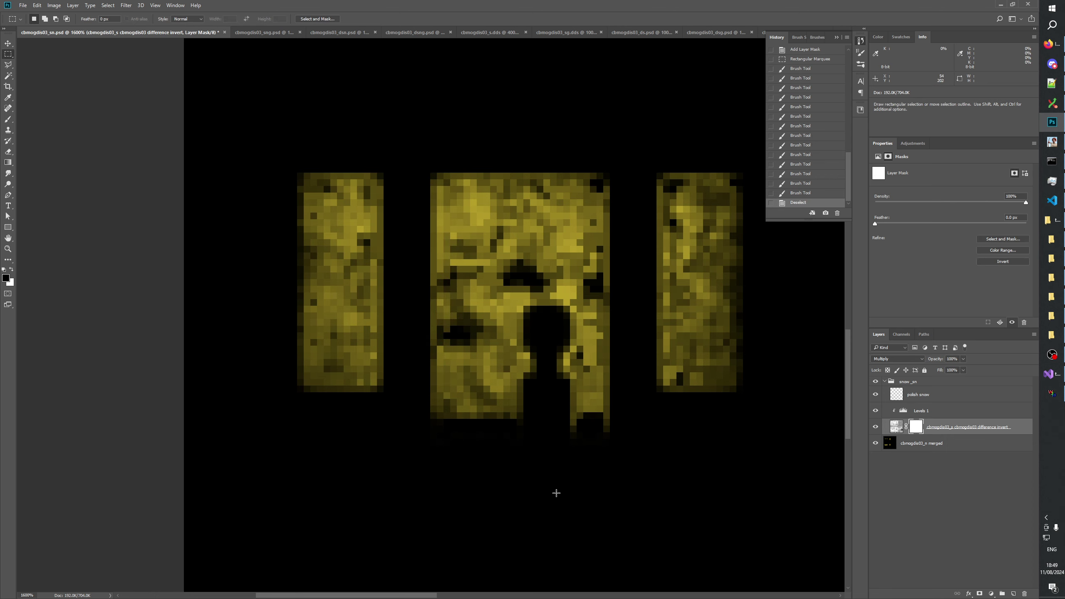
# Examine the masked column and neighbouring lit windows at reduced zoom for remaining unnatural patches
pyautogui.moveTo(582, 400); pyautogui.dragTo(253, 352)
pyautogui.press('z')
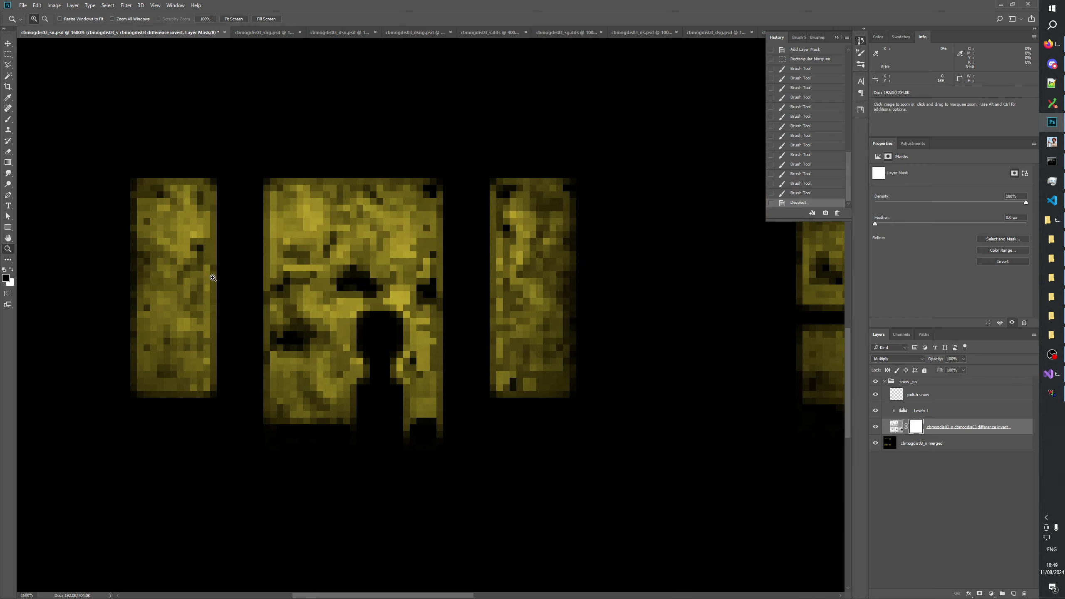
pyautogui.rightClick(334, 301)
pyautogui.click(356, 316)
pyautogui.click(388, 368)
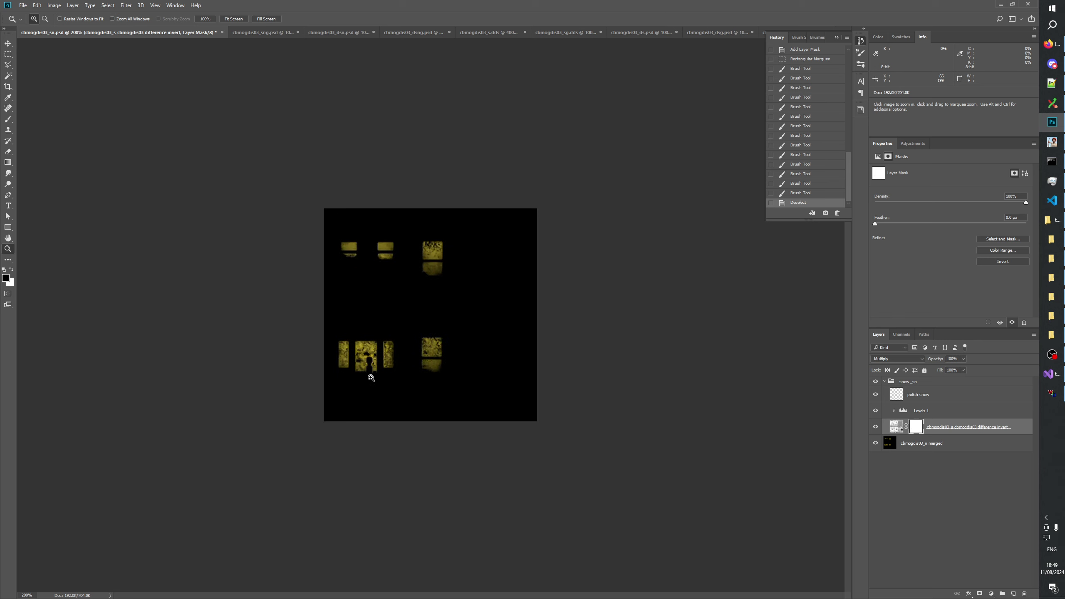
pyautogui.click(335, 404)
pyautogui.click(294, 426)
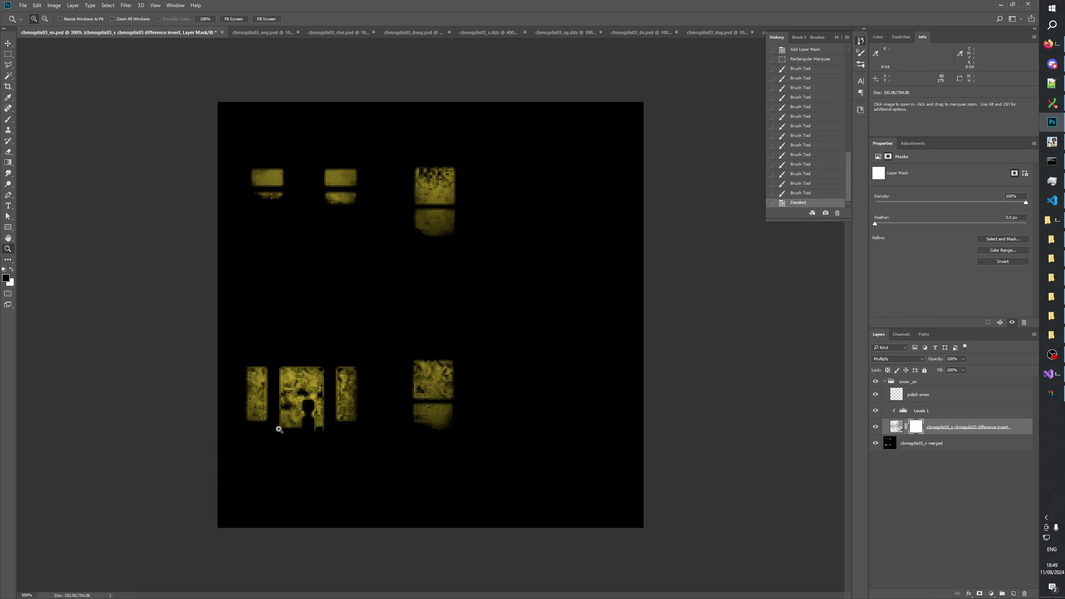
# Brush white on the layer mask at the dark patch near the left edge of the central lower window to restore the snow dimming
pyautogui.click(263, 438)
pyautogui.click(235, 453)
pyautogui.click(216, 465)
pyautogui.click(206, 469)
pyautogui.click(202, 470)
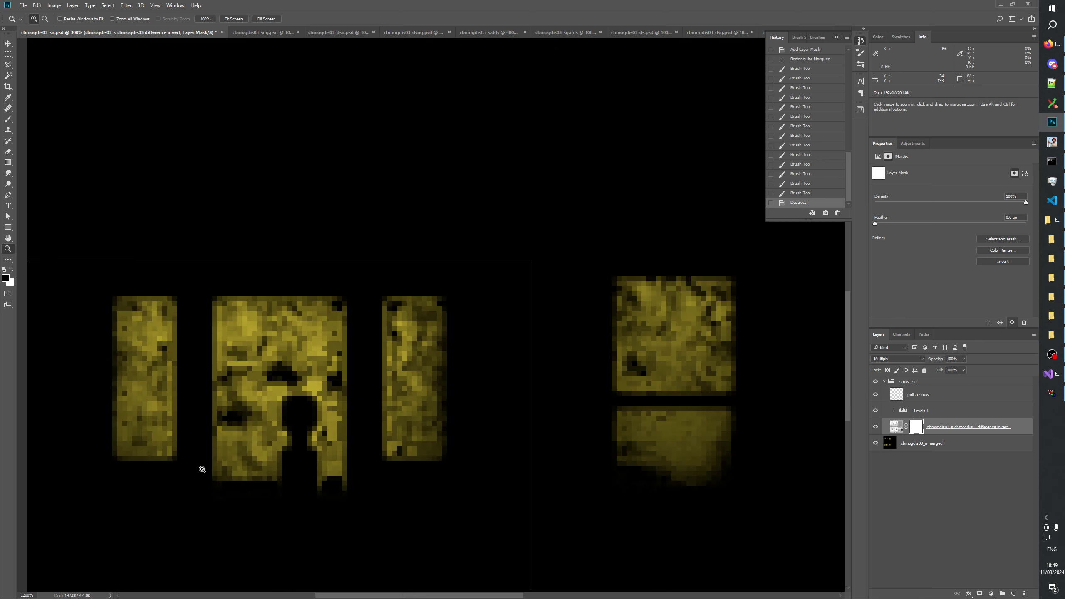
pyautogui.click(191, 436)
pyautogui.click(183, 411)
pyautogui.click(183, 411)
pyautogui.click(8, 121)
pyautogui.press('x')
pyautogui.moveTo(263, 338)
pyautogui.mouseDown()
pyautogui.moveTo(238, 321)
pyautogui.moveTo(248, 327)
pyautogui.mouseUp()
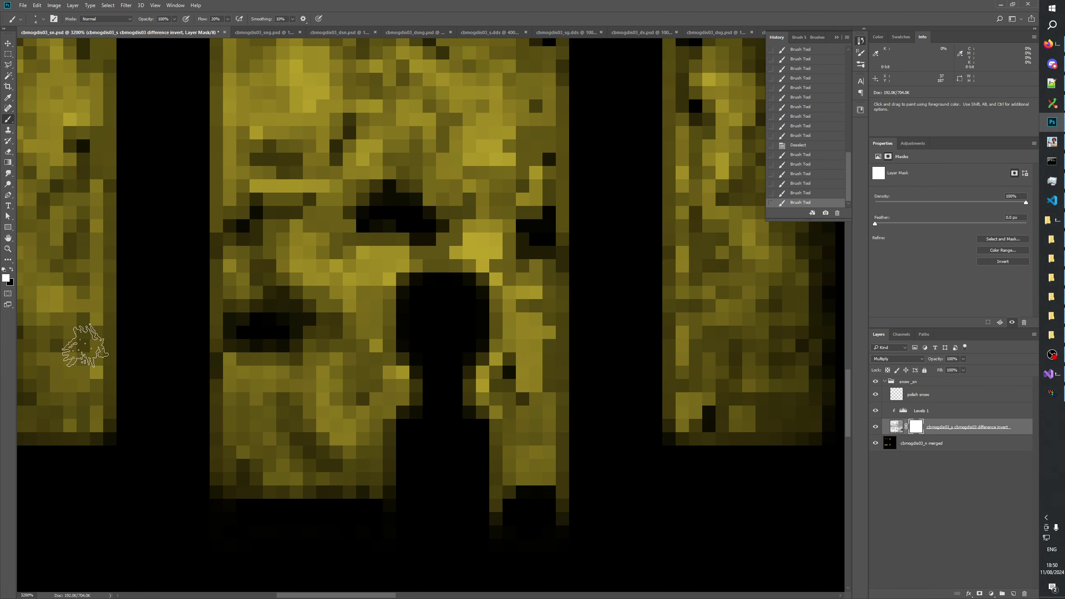
# Examine all lit windows at 100% and at enlarged views to judge the retouched central lower window
pyautogui.click(8, 249)
pyautogui.moveTo(416, 286); pyautogui.dragTo(309, 286)
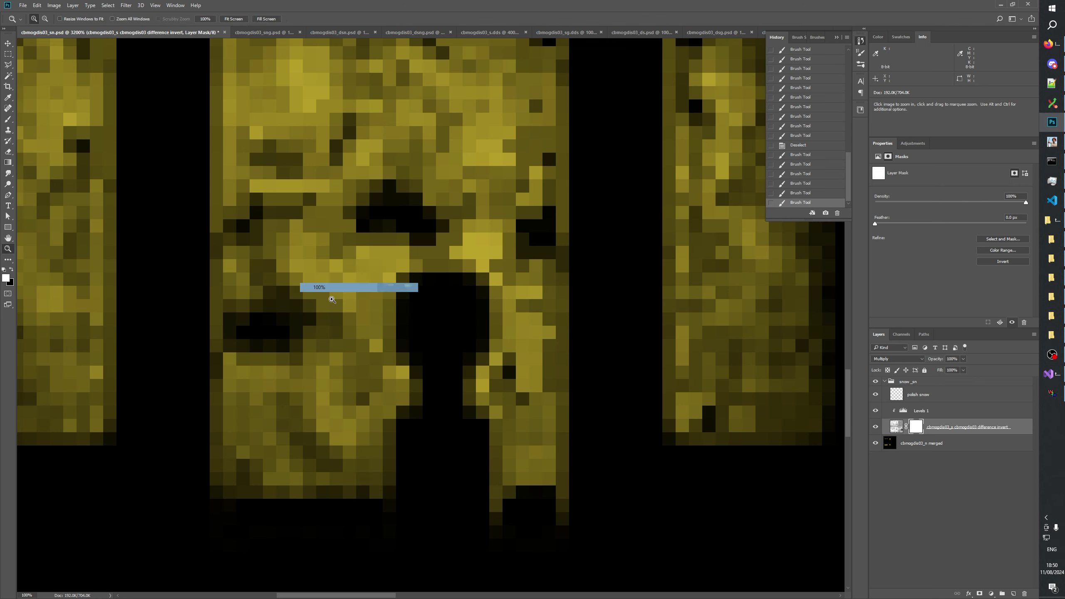
pyautogui.click(342, 405)
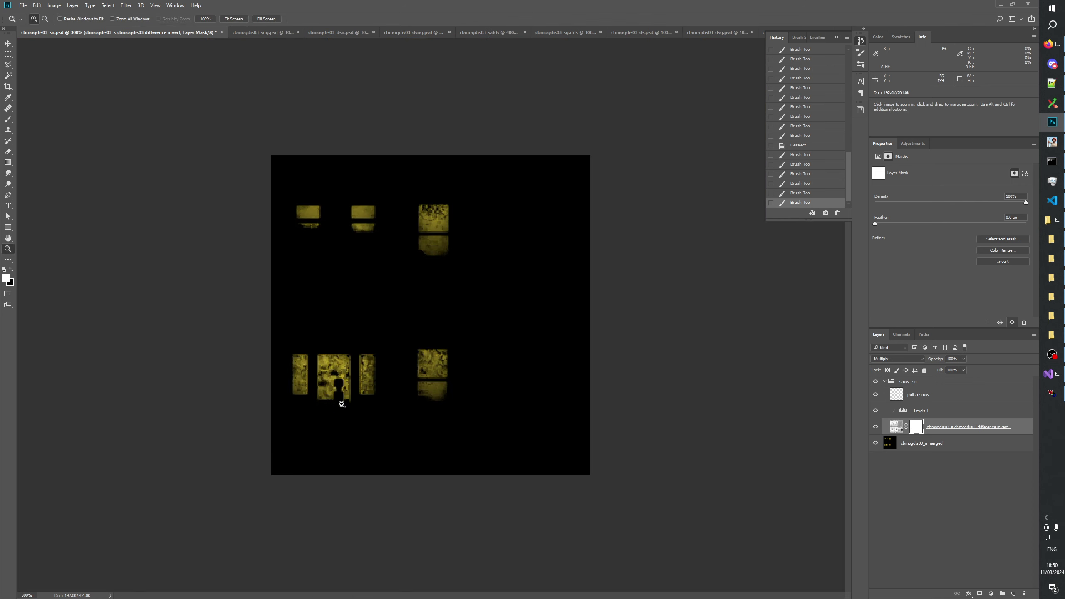
pyautogui.click(342, 405)
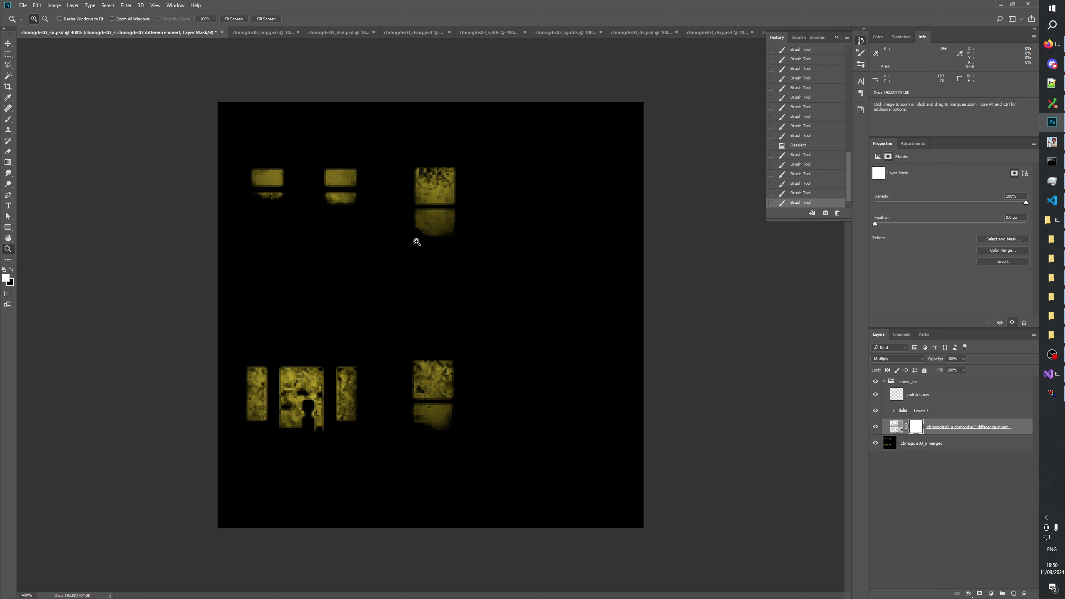
pyautogui.moveTo(417, 242); pyautogui.dragTo(421, 407)
pyautogui.rightClick(470, 339)
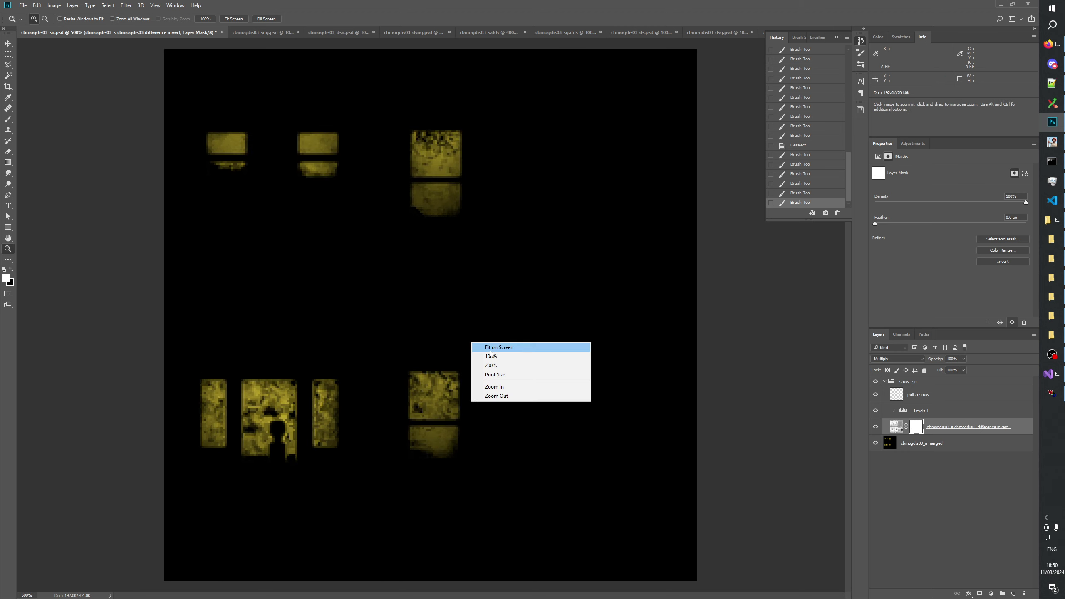
pyautogui.click(482, 356)
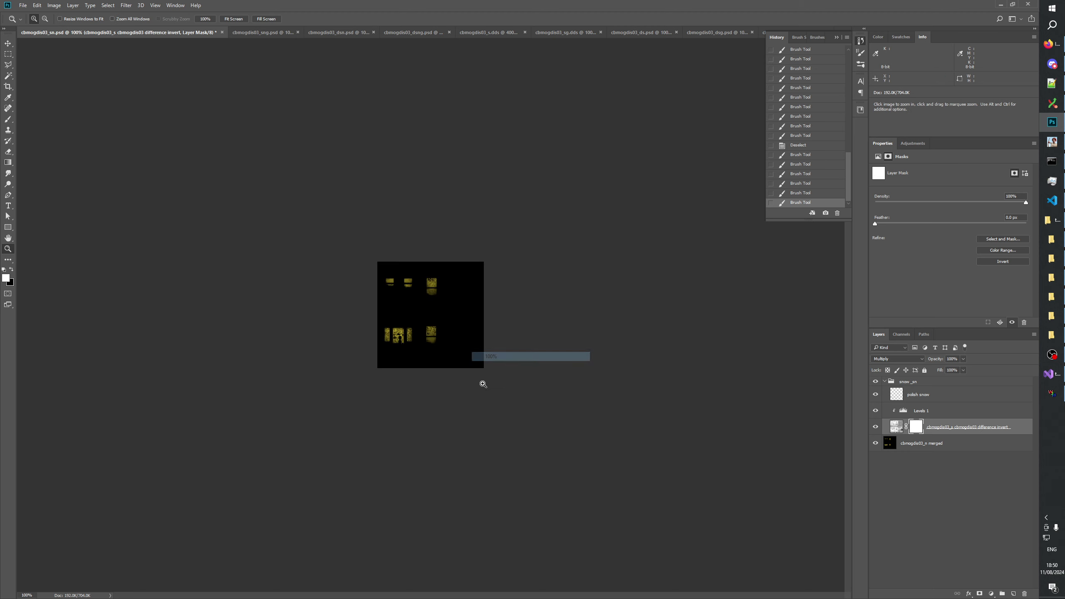
pyautogui.click(407, 345)
pyautogui.click(685, 417)
# Collapse the snow_sn group and save cbmogdis03_sn.psd
pyautogui.click(932, 478)
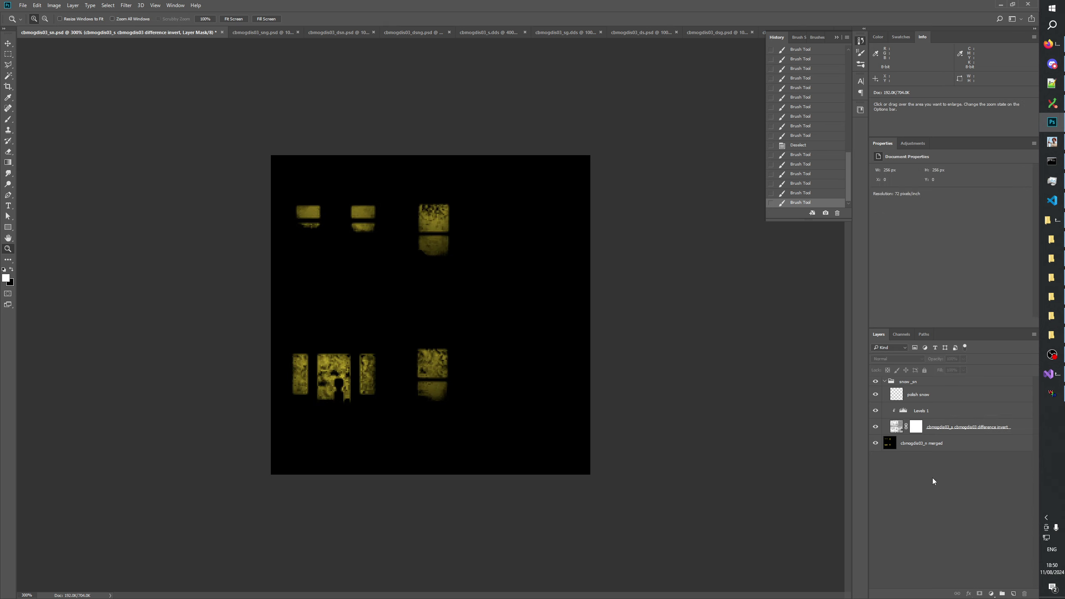
pyautogui.click(885, 381)
pyautogui.click(848, 36)
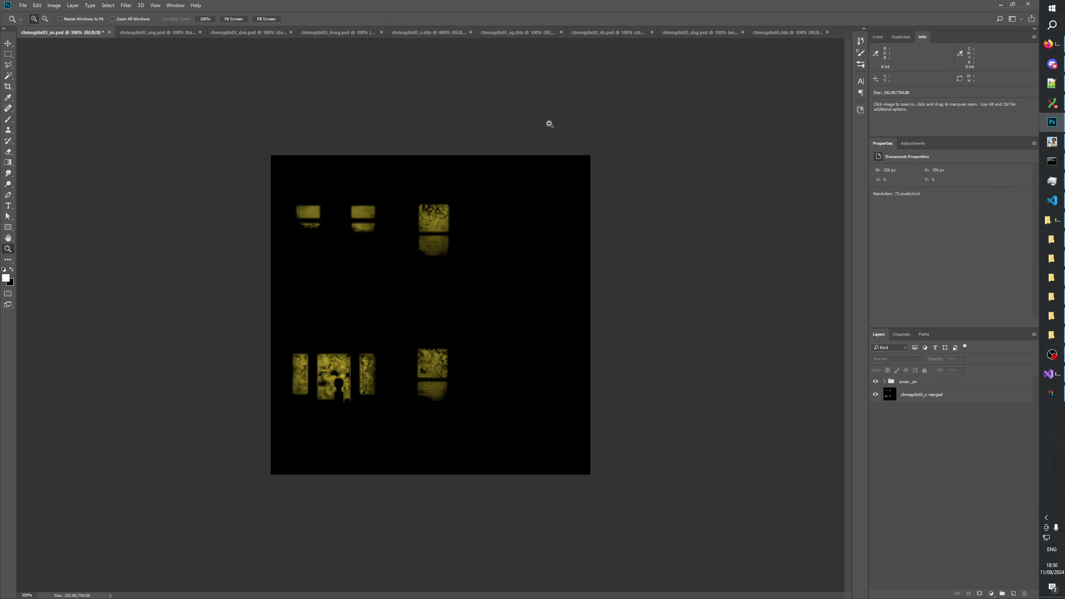
pyautogui.hotkey('ctrl', 's')
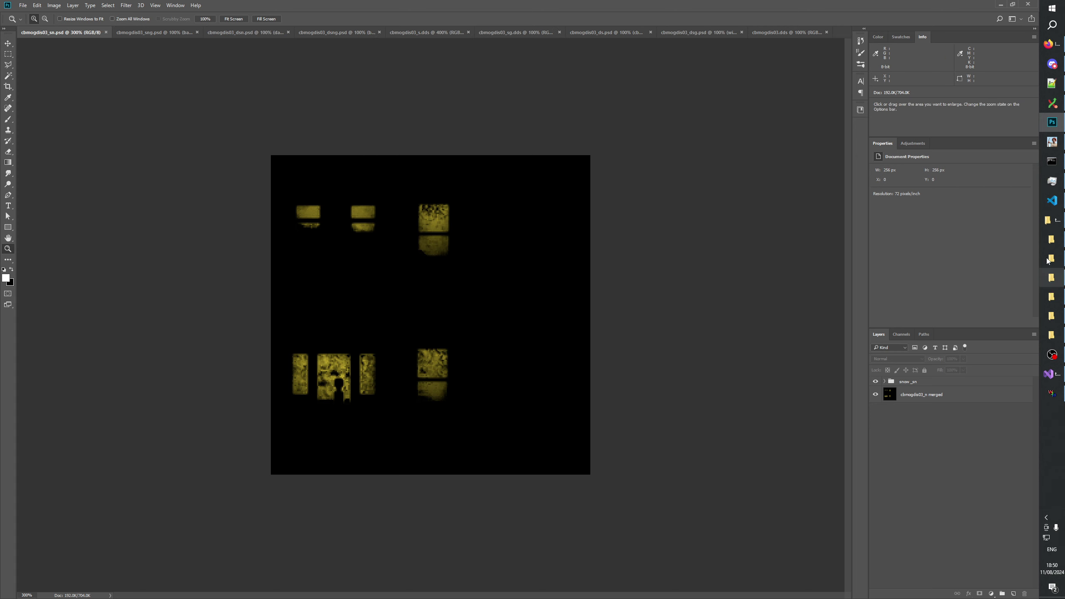
# Run a Build in Generals Mod Builder, and switch to W3D Viewer to start a new empty scene
pyautogui.click(1052, 142)
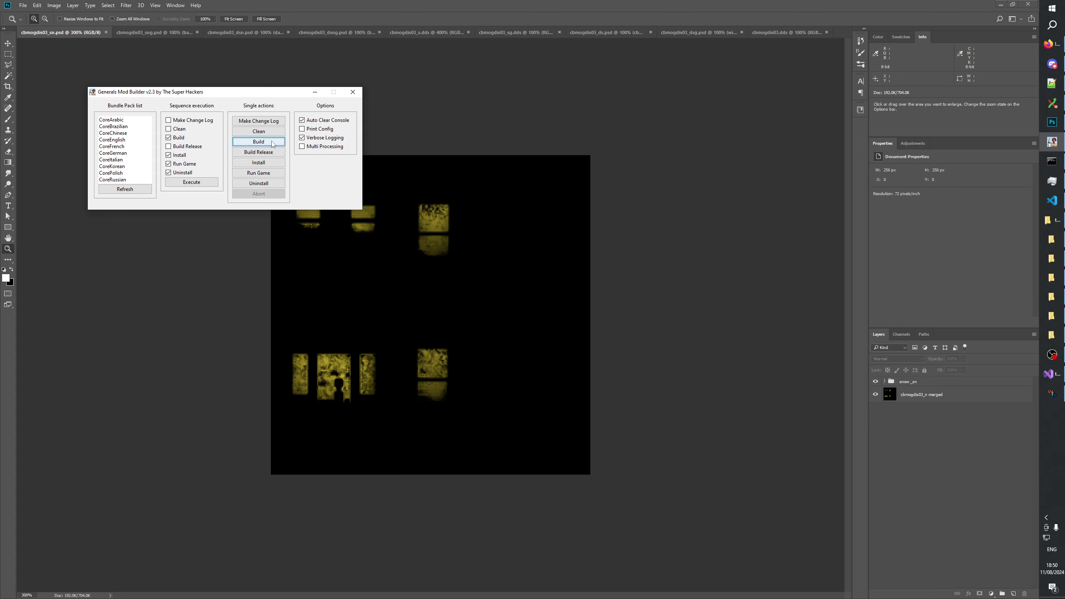
pyautogui.click(258, 141)
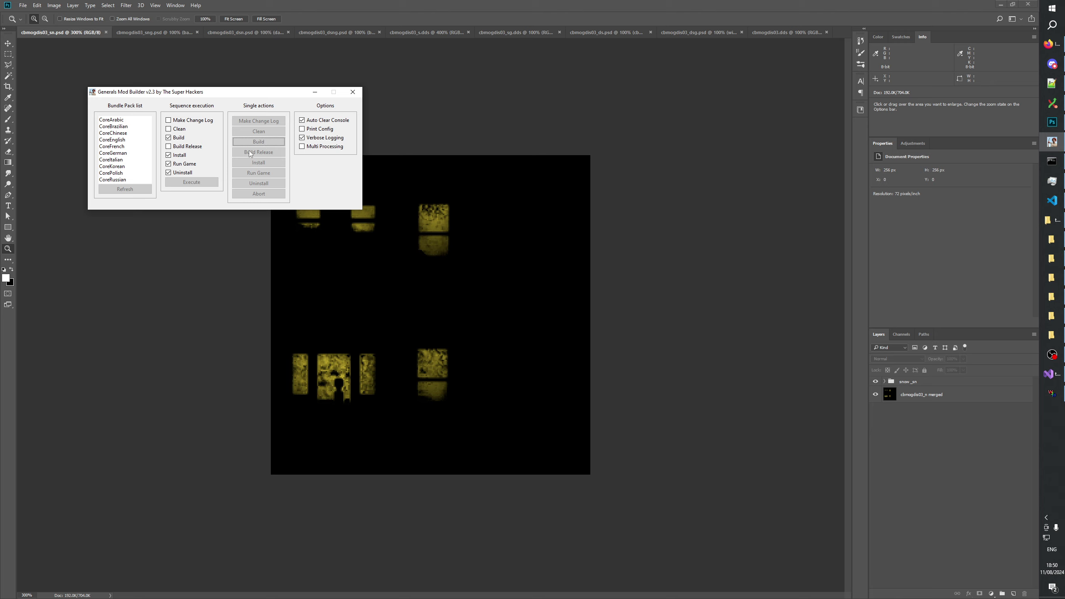
pyautogui.click(1052, 393)
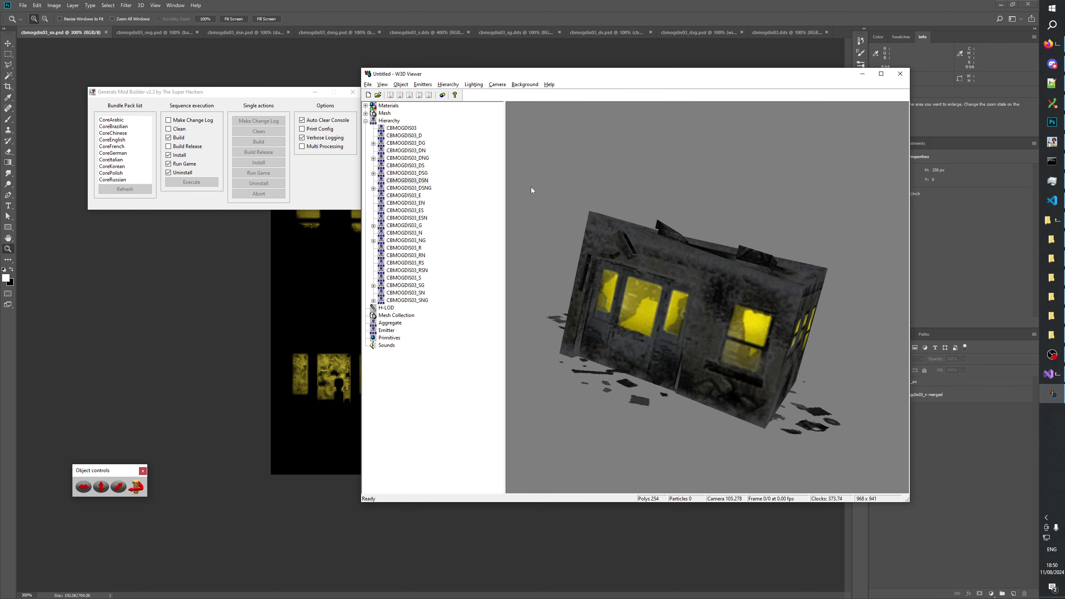
pyautogui.click(369, 95)
# Open the model file CBMogdis03_SN.W3D in W3D Viewer
pyautogui.click(378, 95)
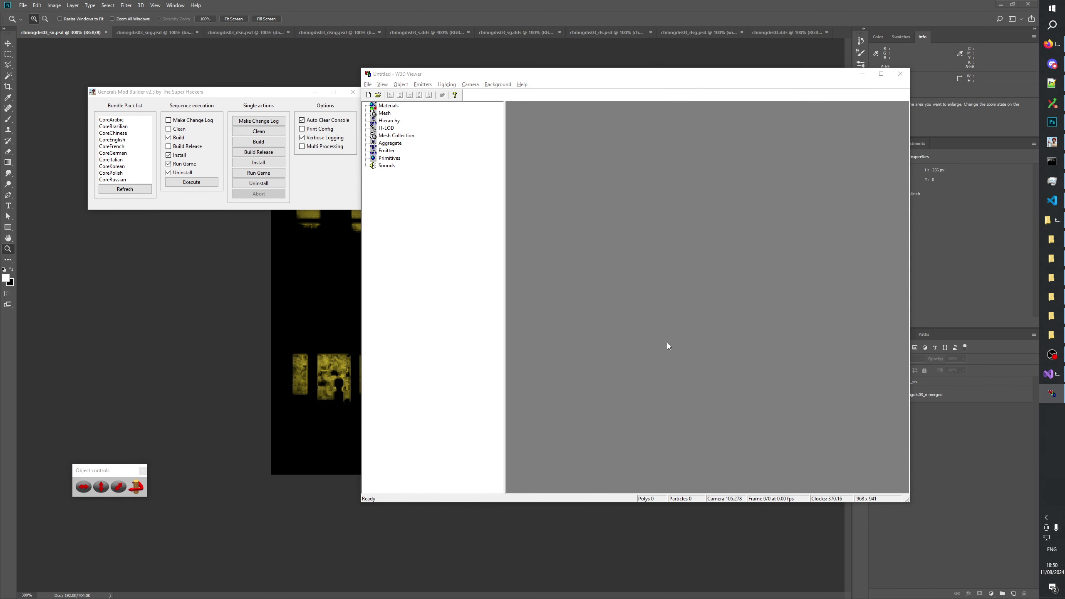
pyautogui.click(599, 394)
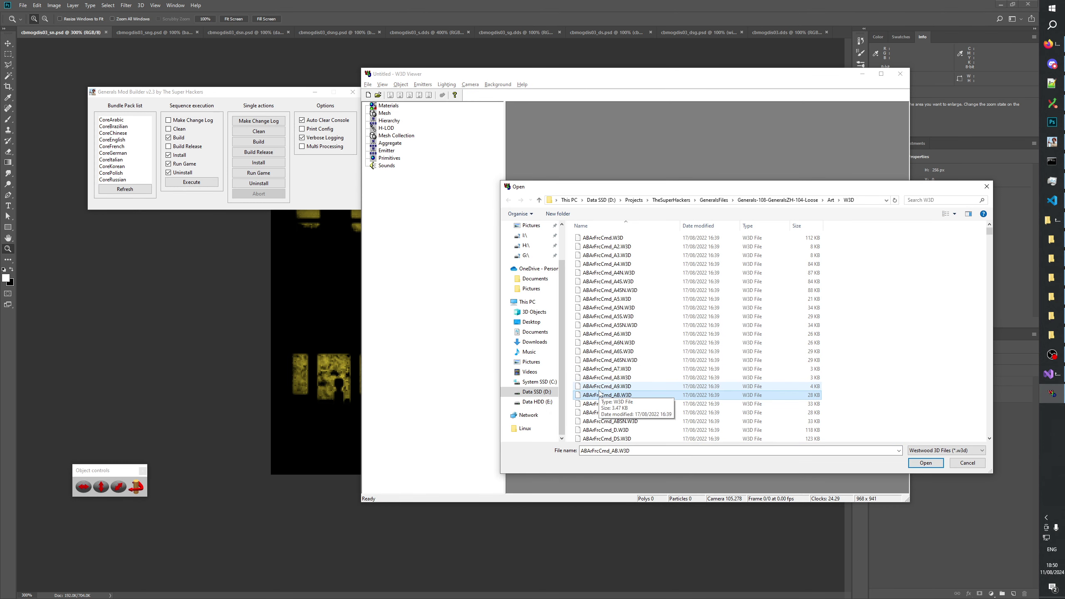
pyautogui.write('cbmogdis03')
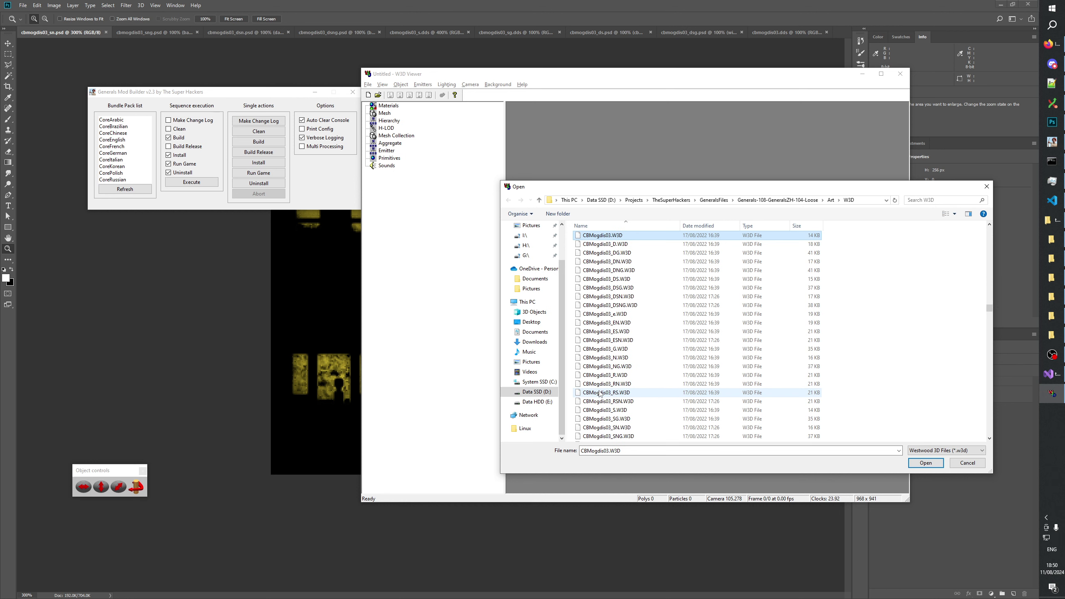
pyautogui.scroll(-1, 636, 328)
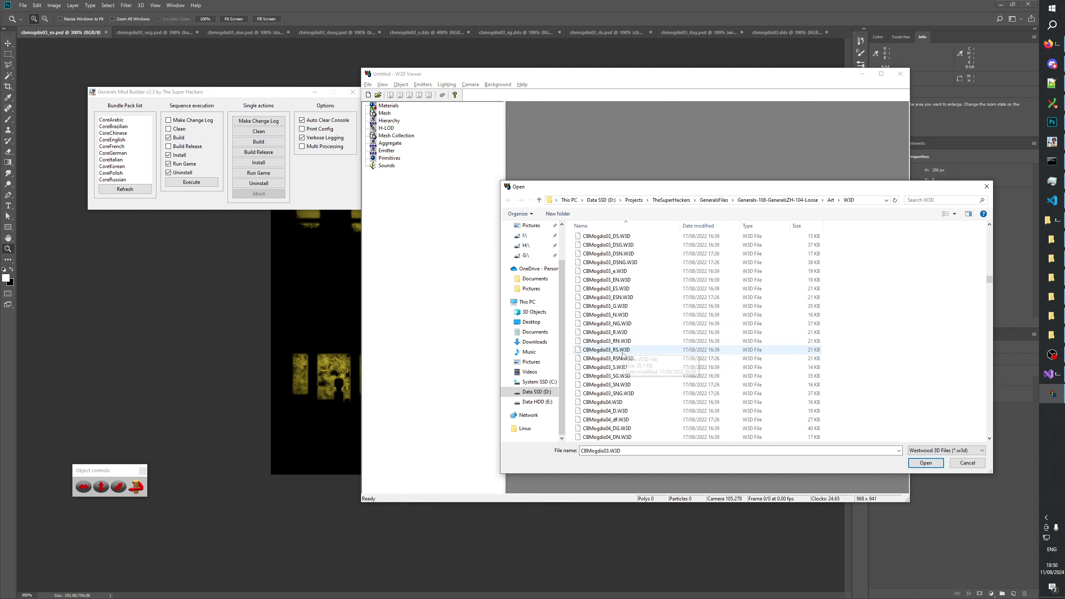
pyautogui.click(614, 386)
pyautogui.doubleClick(604, 387)
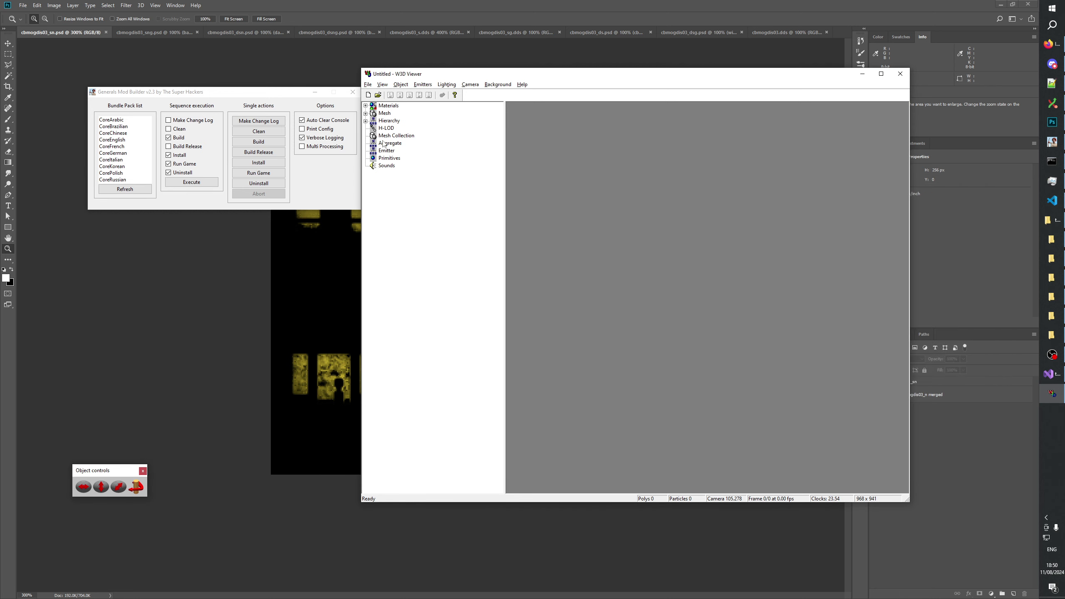
# Display the CBMOGDIS03_SN hierarchy model and inspect its lit windows from the front and side
pyautogui.click(366, 121)
pyautogui.click(406, 128)
pyautogui.moveTo(645, 272); pyautogui.dragTo(711, 319)
pyautogui.moveTo(649, 341); pyautogui.dragTo(677, 328)
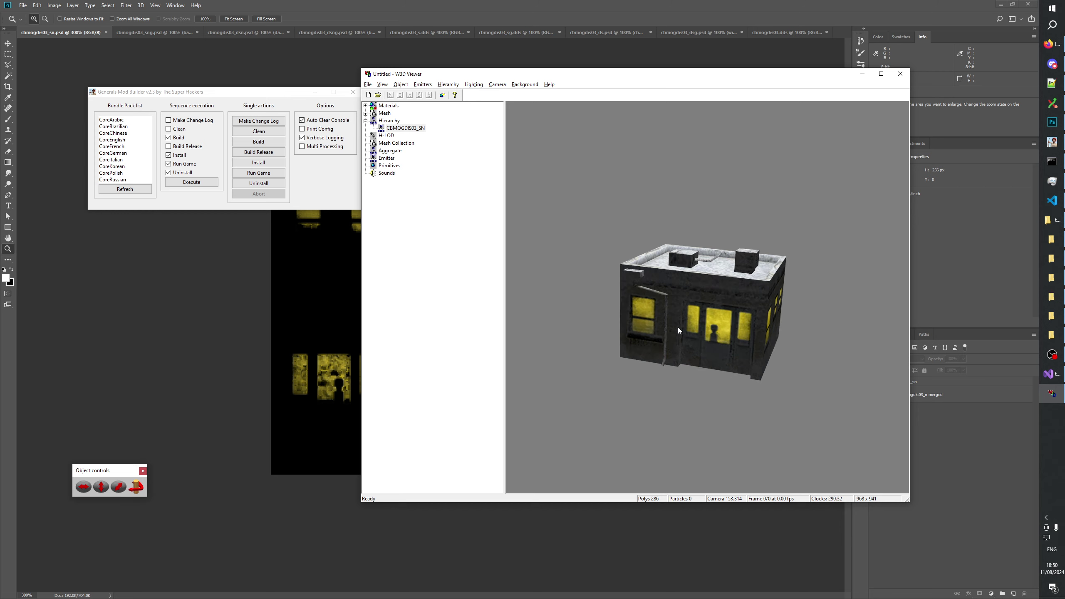
# Switch to Photoshop and lower the snow_sn group's opacity in cbmogdis03_sn.psd to about 80%
pyautogui.hotkey('alt', 'Tab')
pyautogui.click(314, 380)
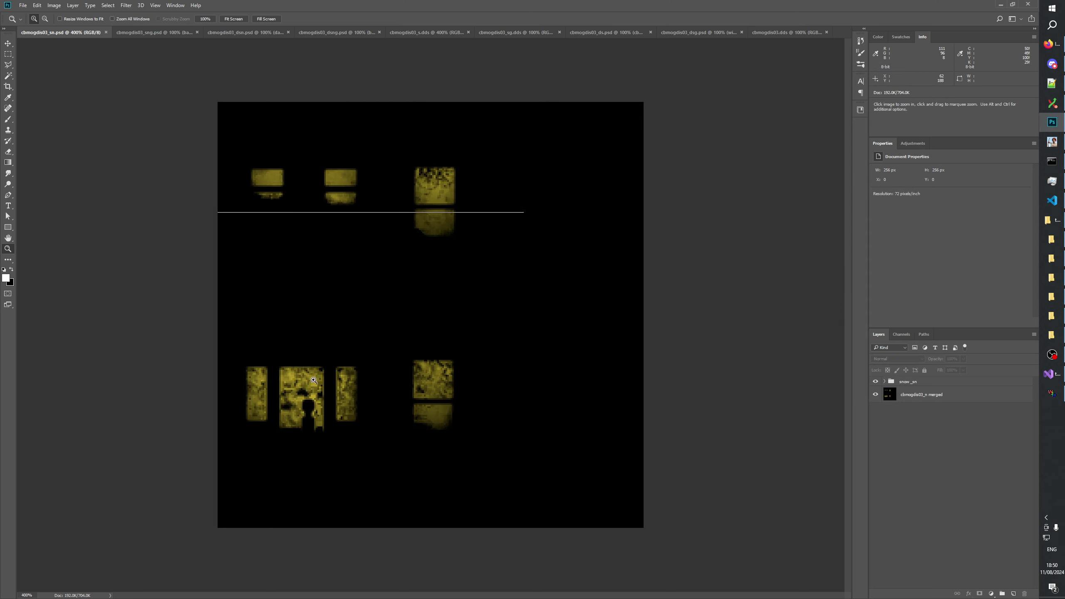
pyautogui.click(314, 379)
pyautogui.click(407, 144)
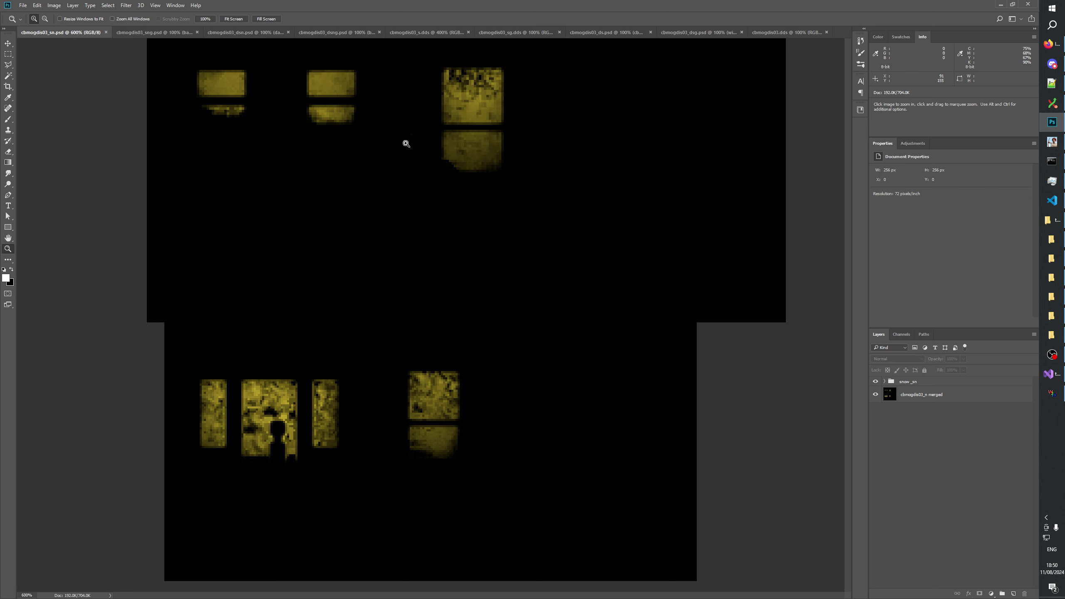
pyautogui.click(908, 383)
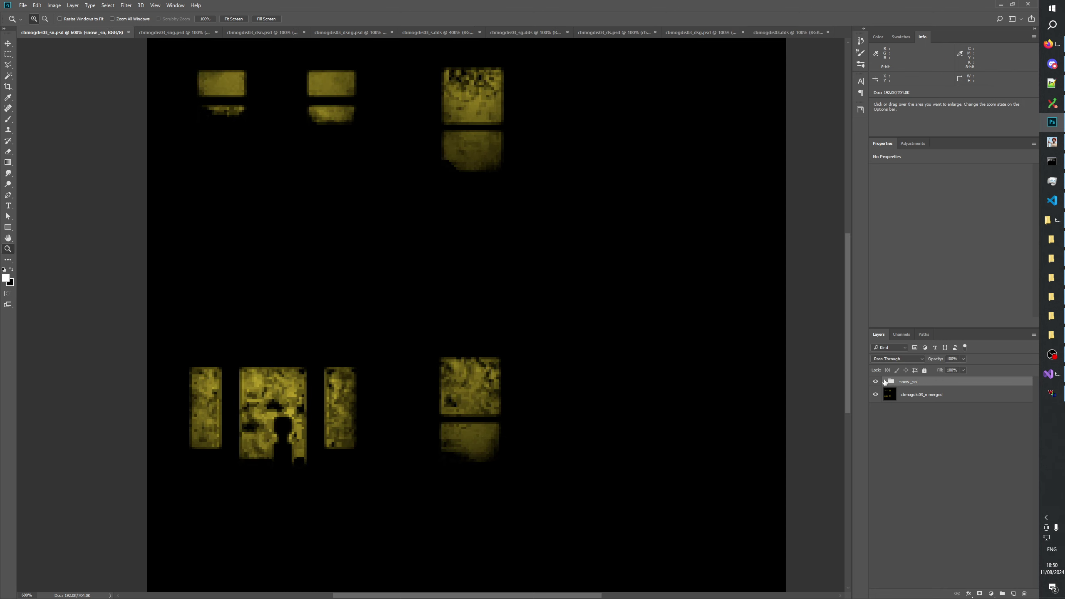
pyautogui.click(885, 382)
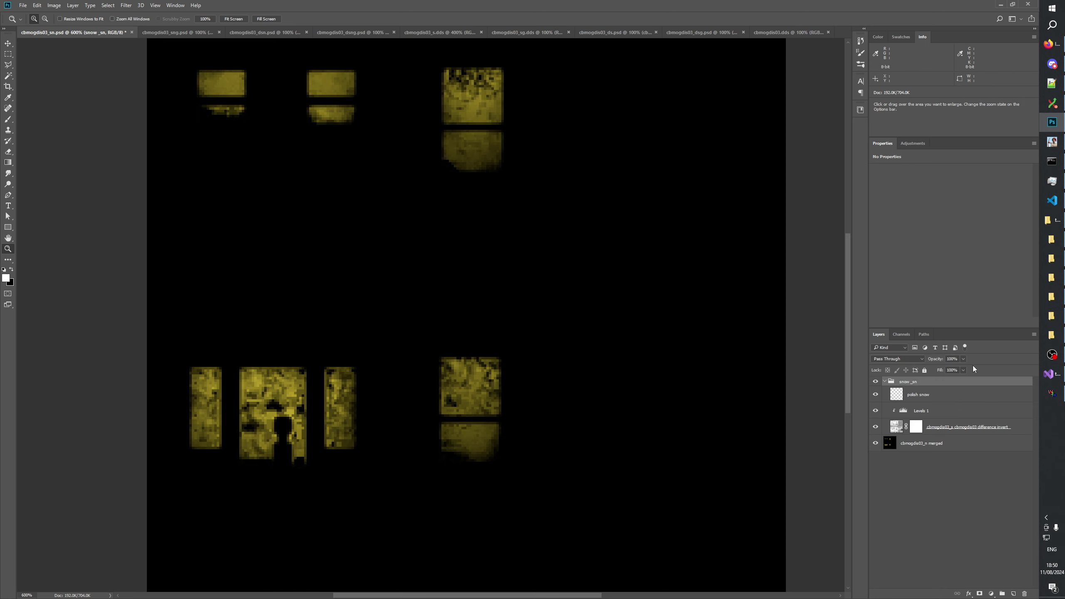
pyautogui.moveTo(963, 369); pyautogui.dragTo(959, 371)
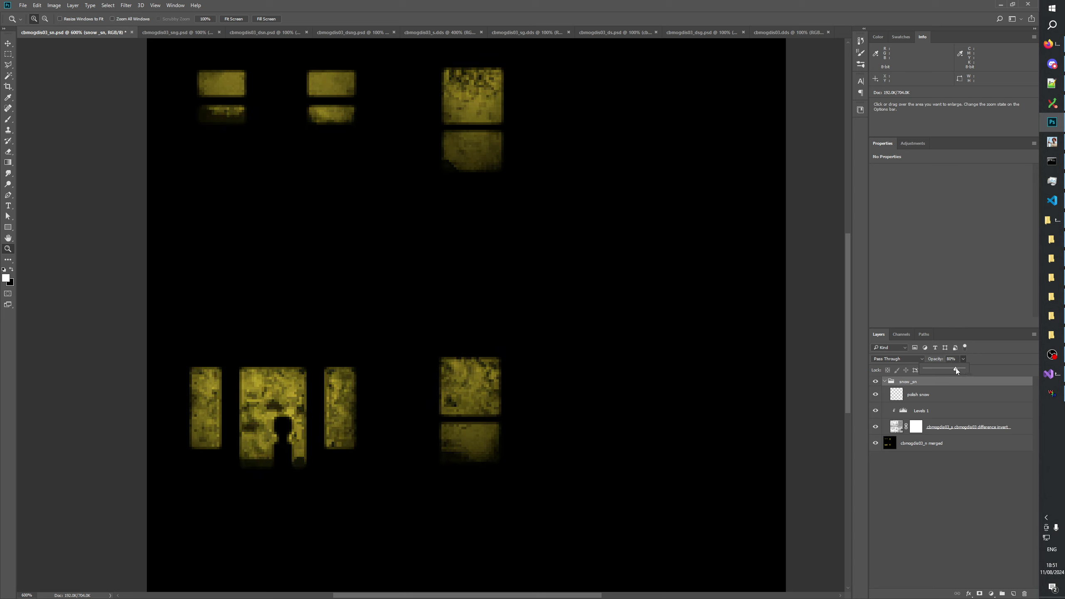
pyautogui.moveTo(954, 369); pyautogui.dragTo(956, 370)
pyautogui.keyDown('ctrl'); pyautogui.click(944, 382); pyautogui.keyUp('ctrl')
pyautogui.click(885, 382)
# Compare the lit windows with the snow_sn group hidden and shown, and check them against the model in W3D Viewer
pyautogui.click(875, 382)
pyautogui.click(875, 381)
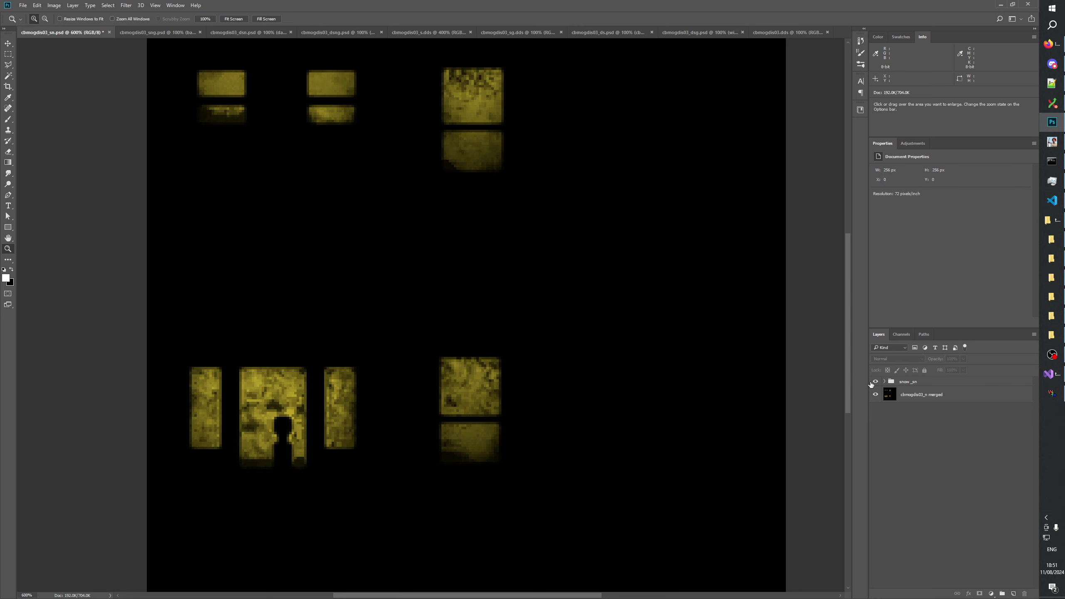
pyautogui.click(873, 382)
pyautogui.click(873, 382)
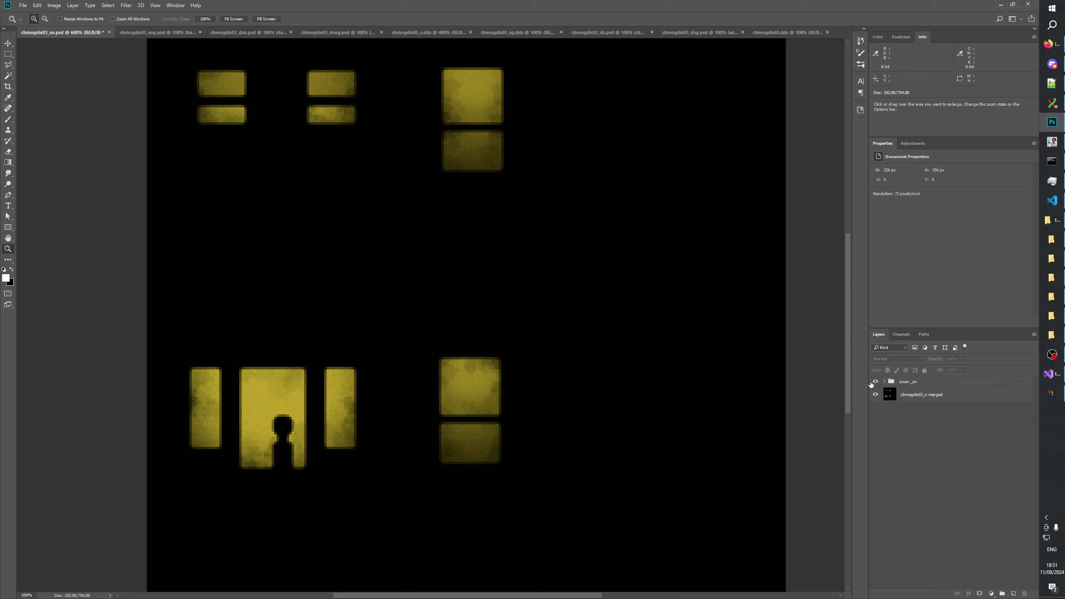
pyautogui.click(872, 382)
pyautogui.hotkey('alt', 'Tab')
pyautogui.moveTo(870, 383); pyautogui.dragTo(699, 370)
pyautogui.hotkey('alt', 'Tab')
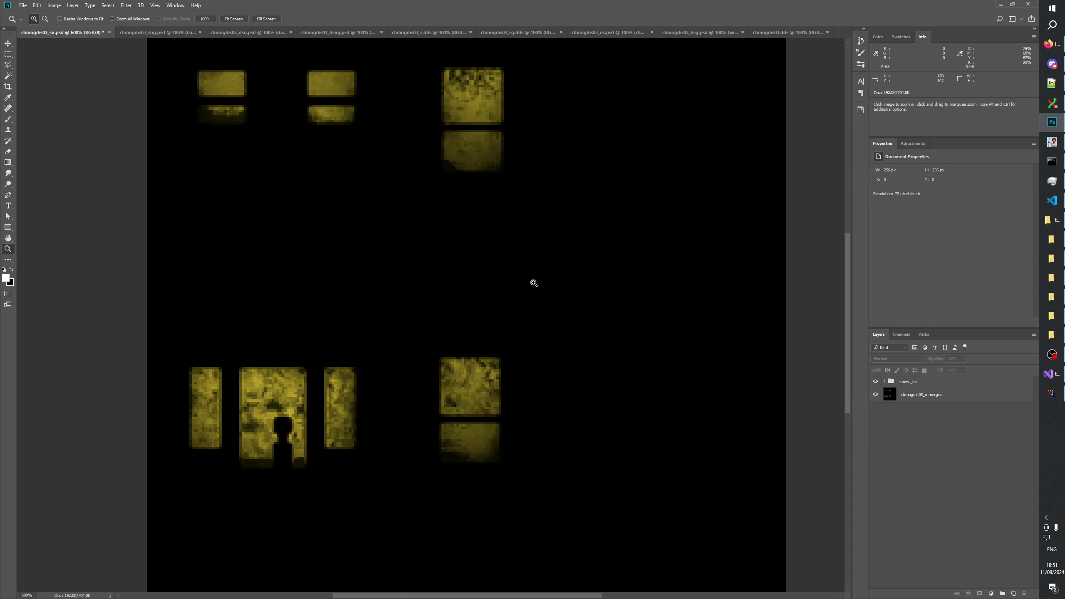
pyautogui.rightClick(418, 212)
pyautogui.click(441, 232)
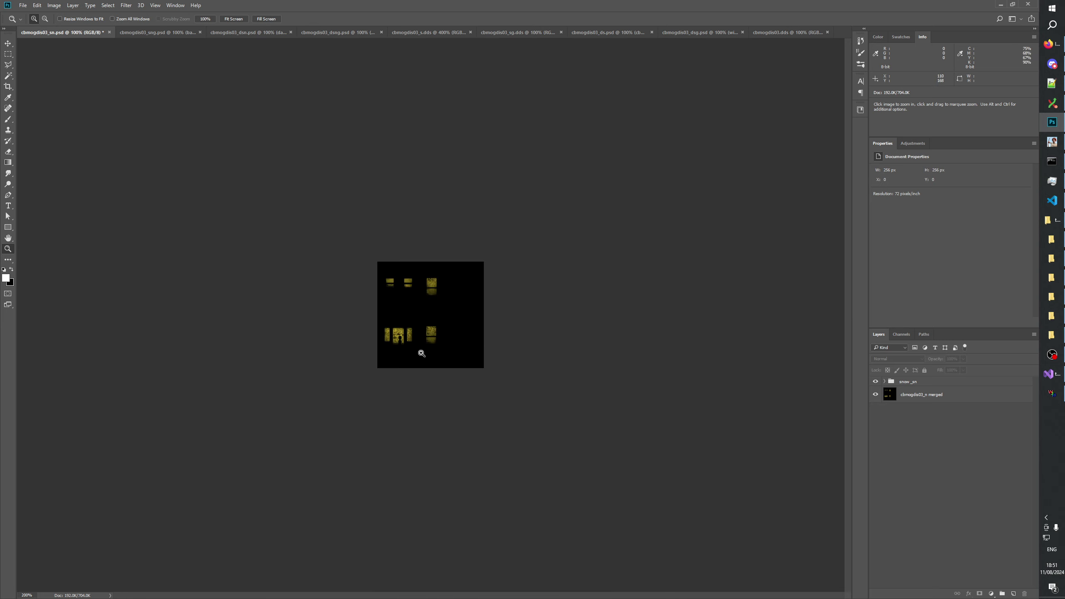
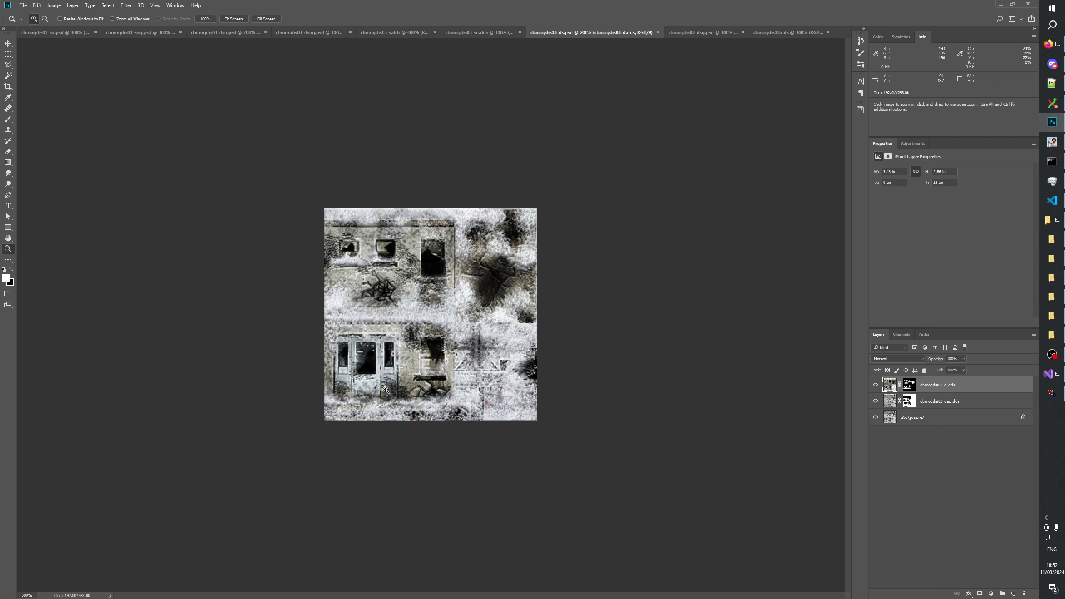
# Compare the damaged snow windows in cbmogdis03_ds.psd with the lit windows in cbmogdis03_dsn.psd
pyautogui.click(402, 365)
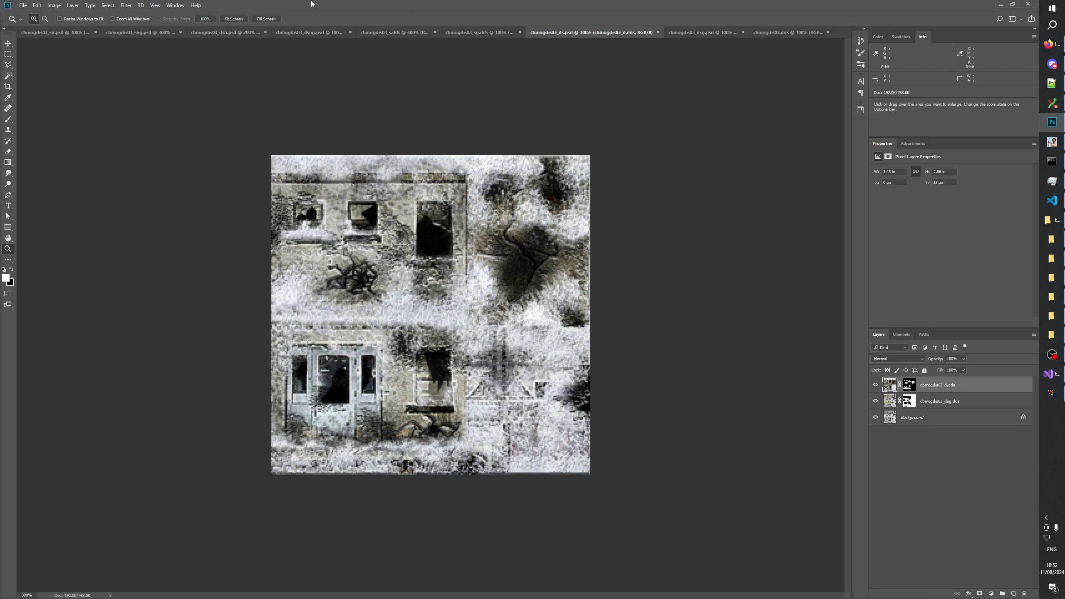
pyautogui.click(234, 32)
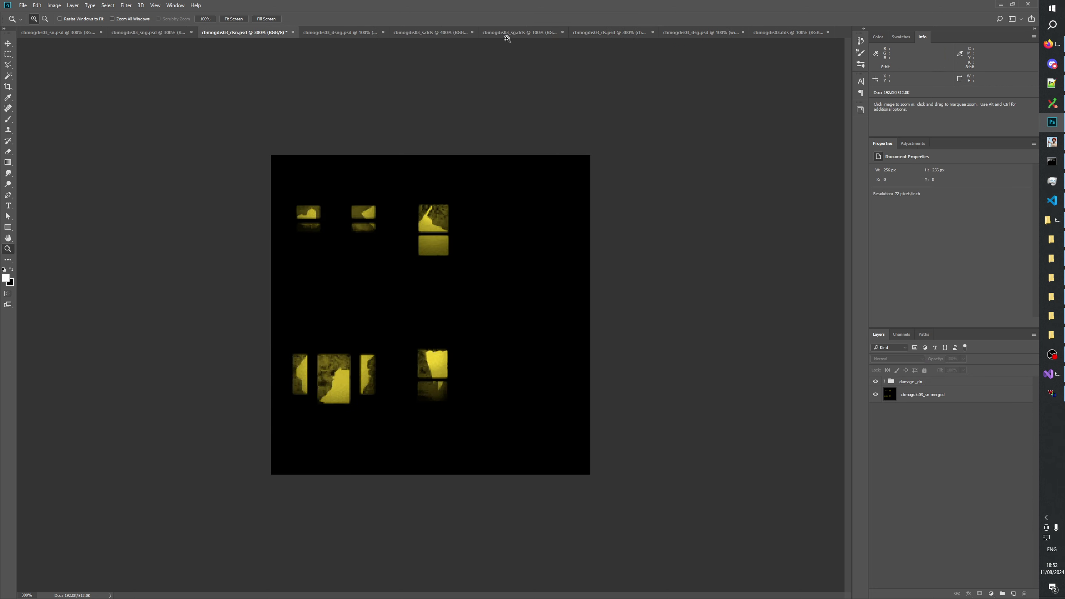
pyautogui.click(609, 32)
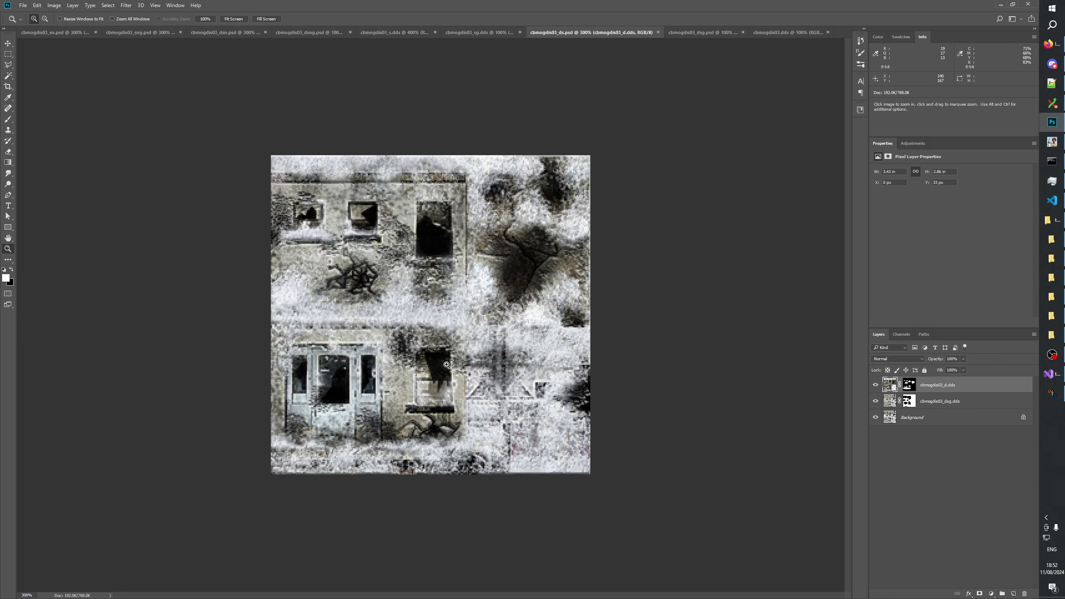
pyautogui.click(447, 364)
pyautogui.click(453, 384)
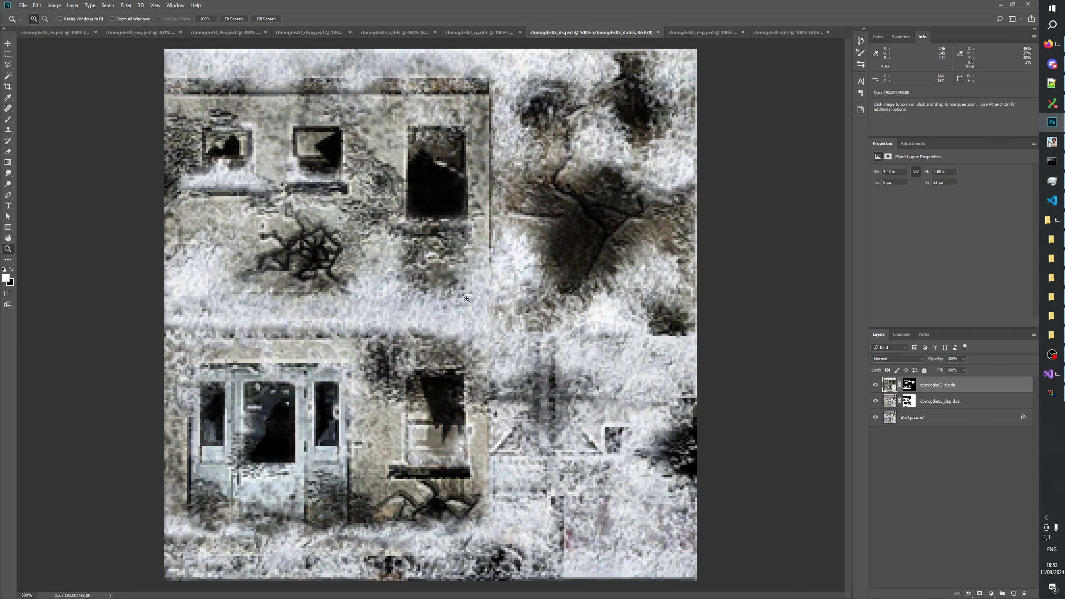
pyautogui.click(232, 32)
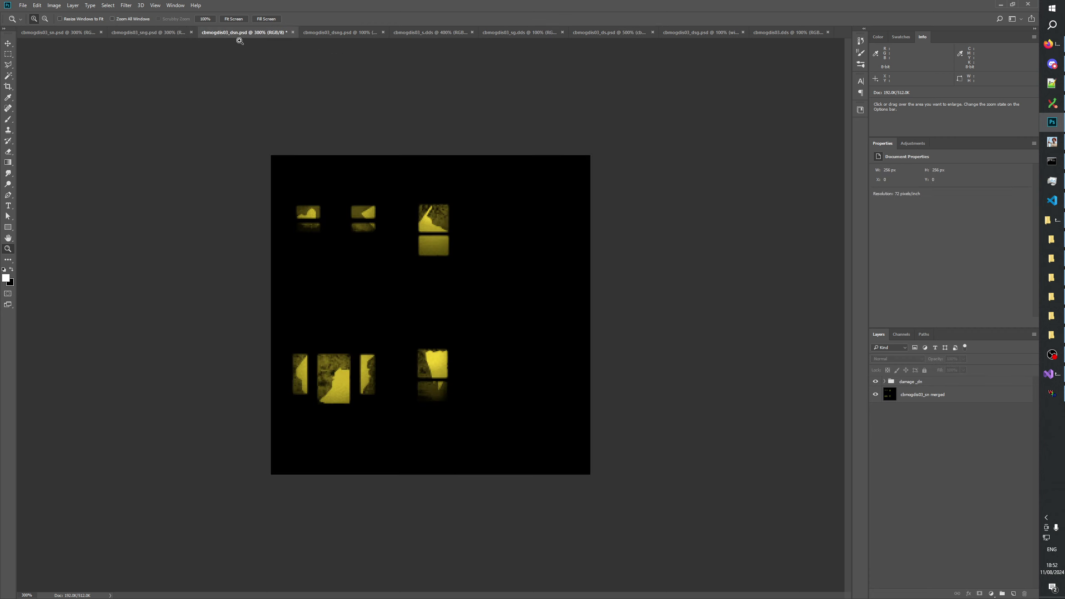
# Examine the lit windows in cbmogdis03_dsn.psd with the damage _dn group hidden and shown
pyautogui.click(876, 382)
pyautogui.click(876, 382)
pyautogui.click(876, 382)
pyautogui.click(876, 382)
pyautogui.click(875, 382)
pyautogui.click(876, 382)
# Copy the merged image of cbmogdis03_dsn.psd and paste it above the cbmogdis03_dn merged layer in cbmogdis03_dsng.psd
pyautogui.click(342, 33)
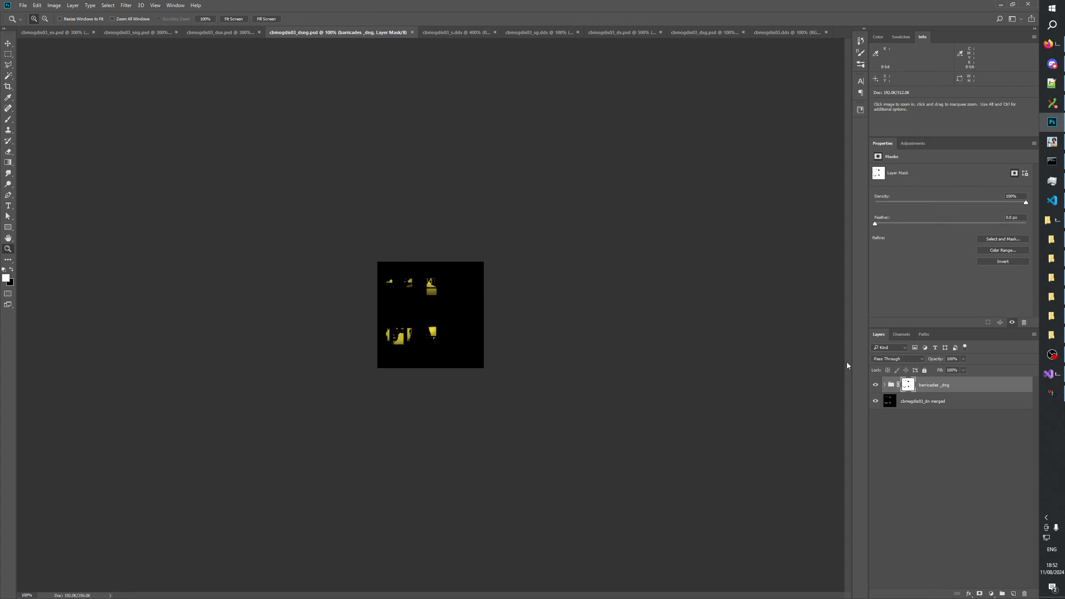
pyautogui.click(920, 406)
pyautogui.click(228, 32)
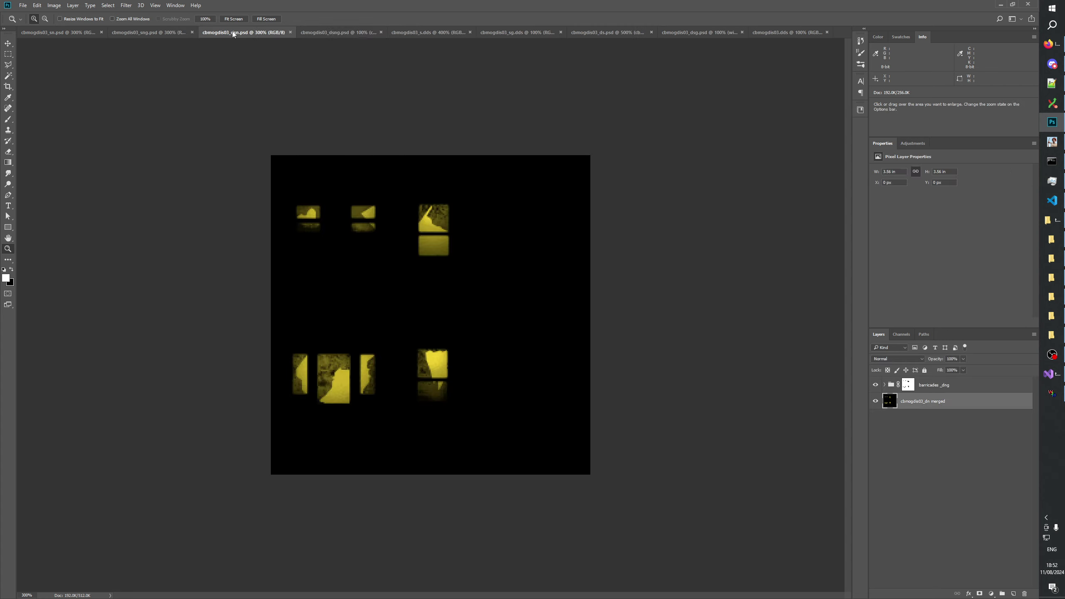
pyautogui.click(37, 5)
pyautogui.click(54, 67)
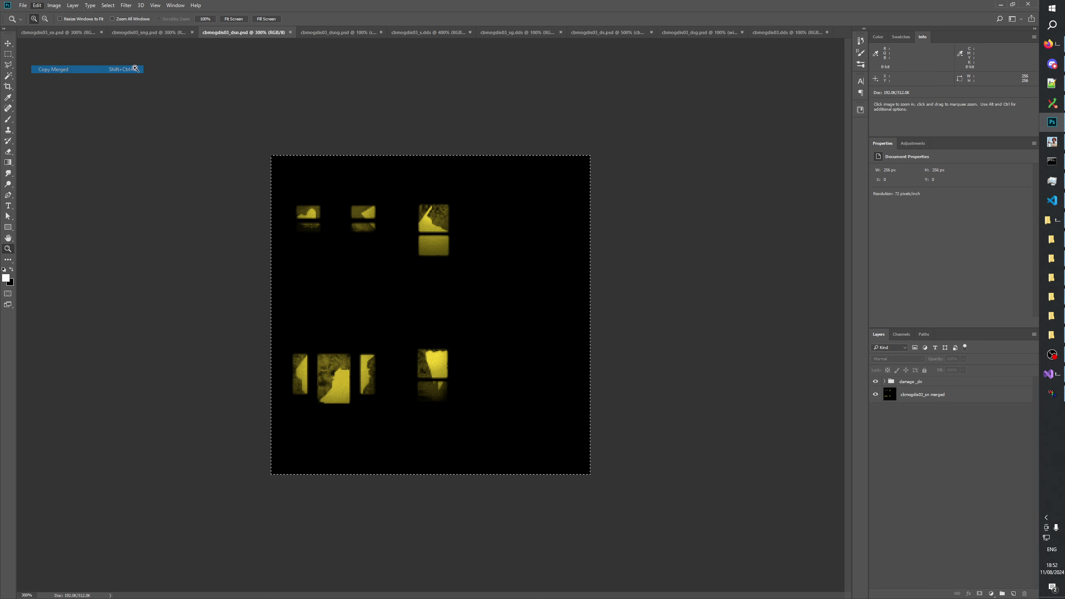
pyautogui.hotkey('ctrl', 'Tab')
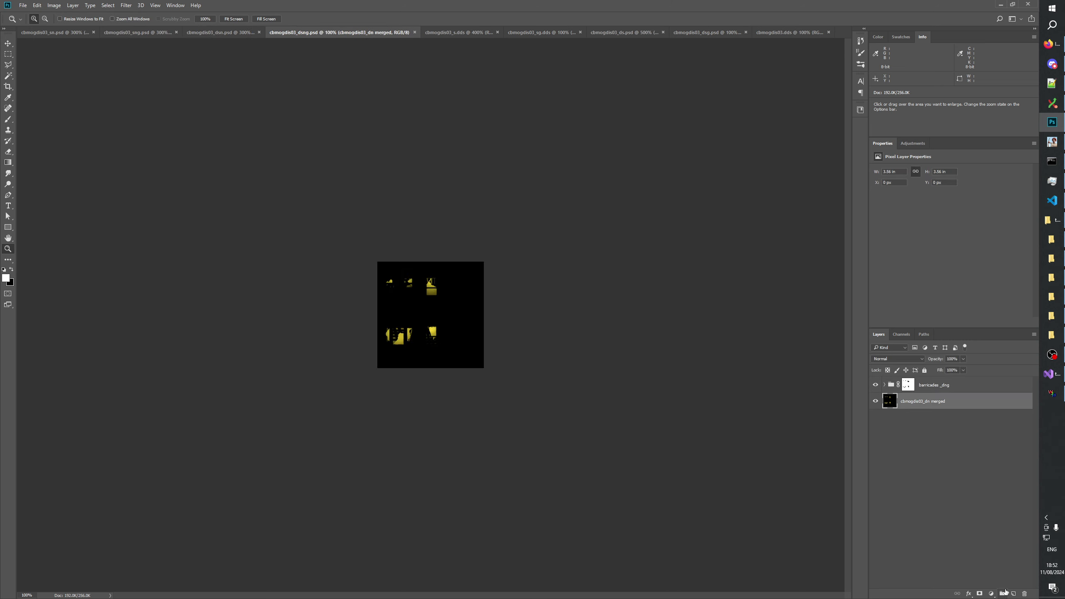
pyautogui.hotkey('ctrl', 'v')
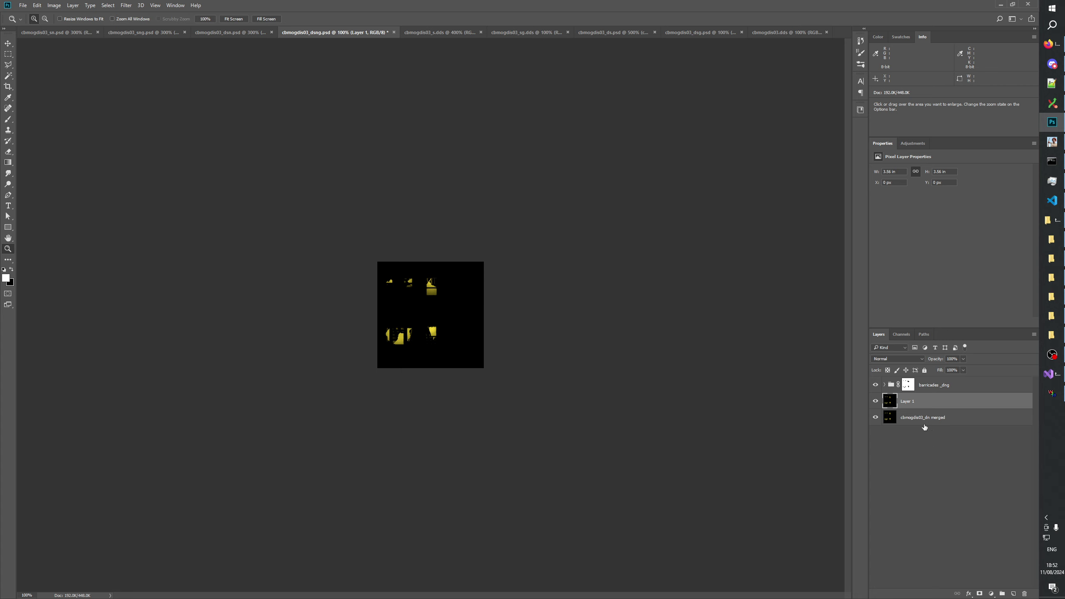
# Compare the pasted layer hidden and shown, and merge it down into the cbmogdis03_dn merged layer
pyautogui.hotkey('ctrl', '+')
pyautogui.hotkey('ctrl', '+')
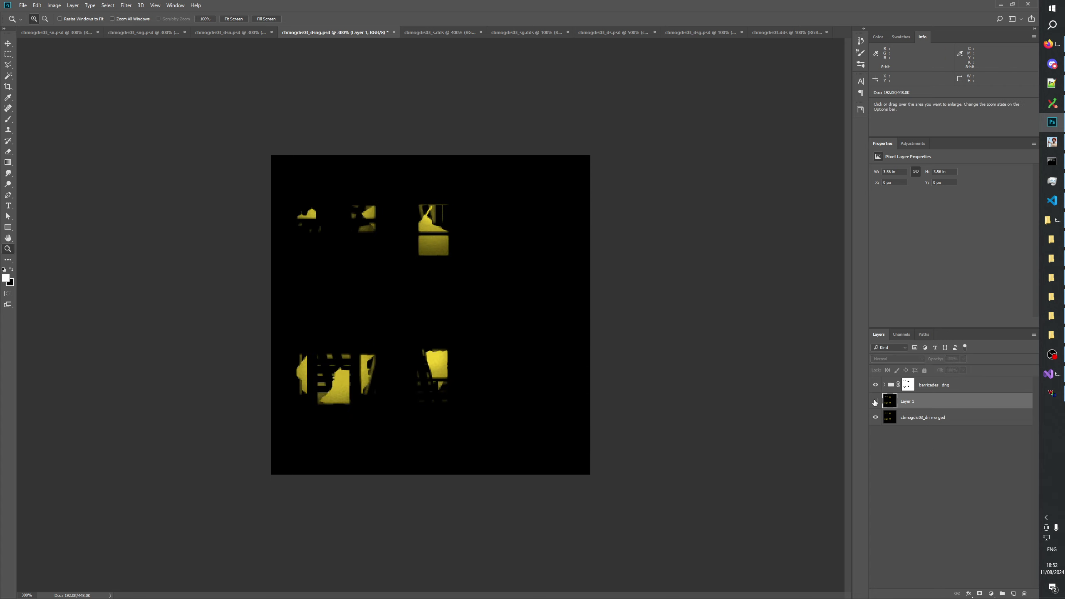
pyautogui.click(875, 402)
pyautogui.click(875, 402)
pyautogui.click(875, 402)
pyautogui.press('Delete')
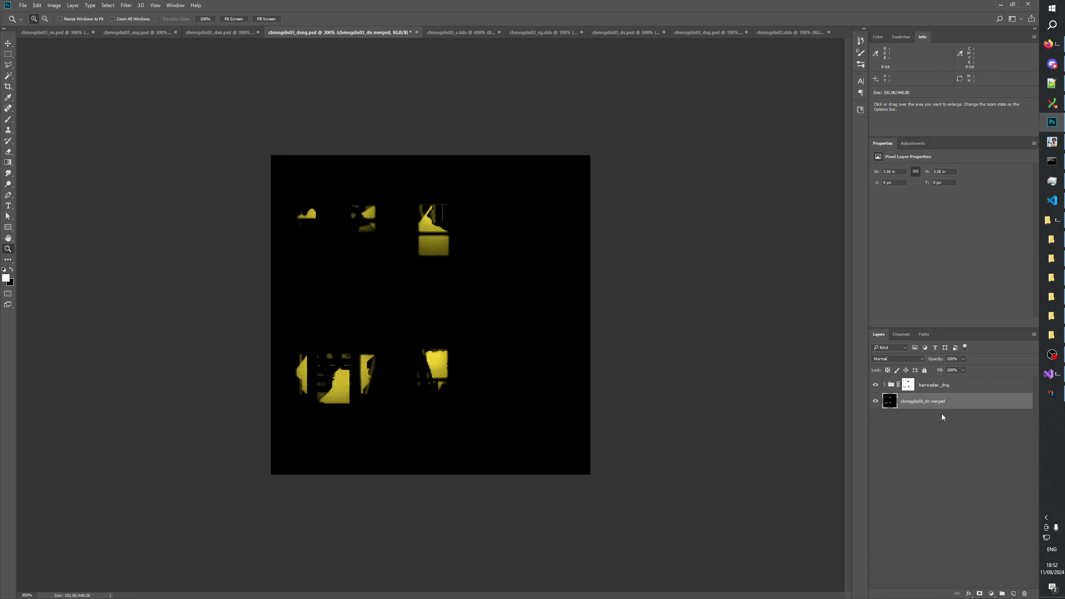
# Rename the merged base layer in cbmogdis03_dsng.psd to "cbmogdis03_dsn merged"
pyautogui.click(930, 402)
pyautogui.write('s')
pyautogui.press('Return')
pyautogui.click(980, 464)
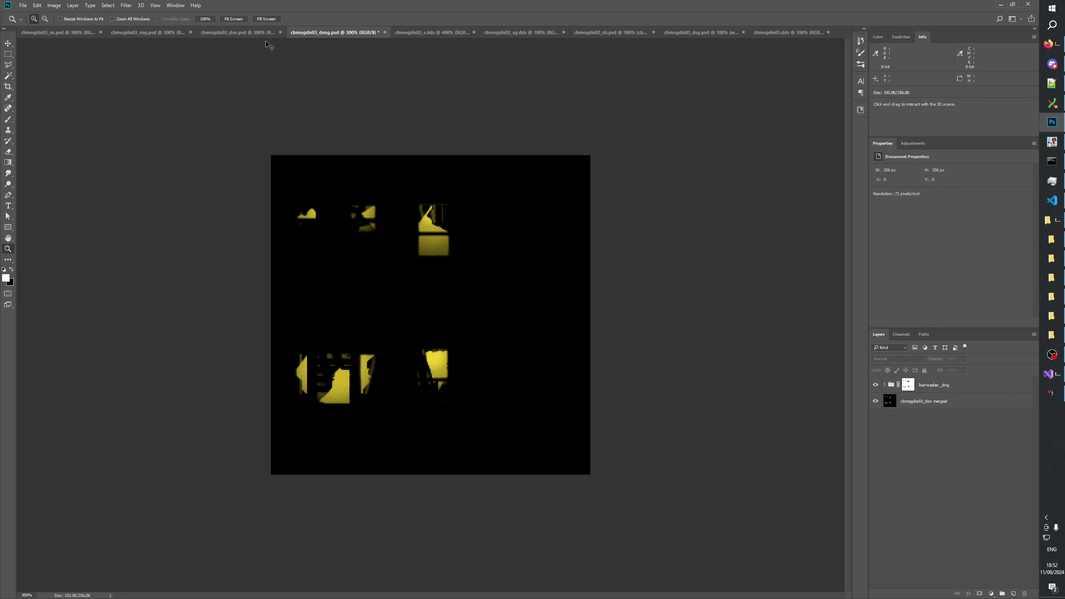
# Review the finished sn, sng, dsn and dsng night textures and the cbmogdis03_s.dds snow texture in turn
pyautogui.click(253, 31)
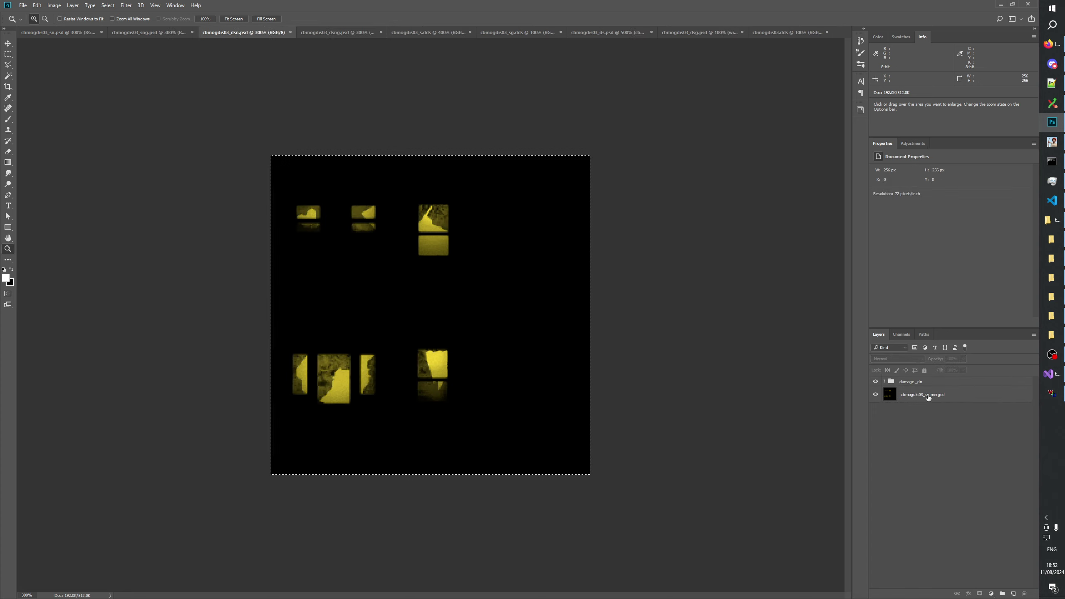
pyautogui.click(142, 32)
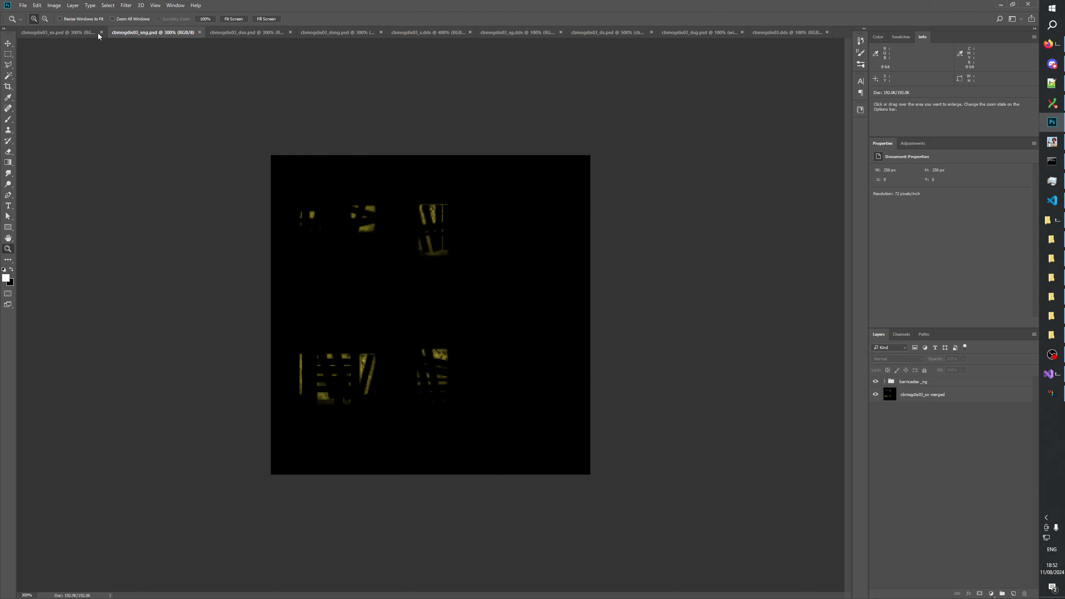
pyautogui.click(75, 32)
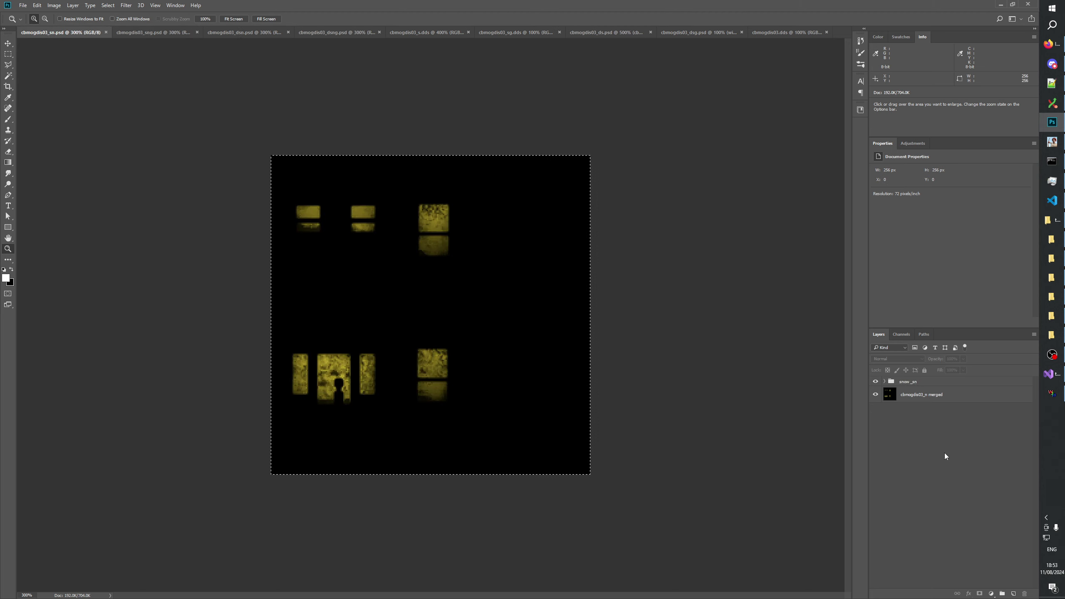
pyautogui.click(220, 32)
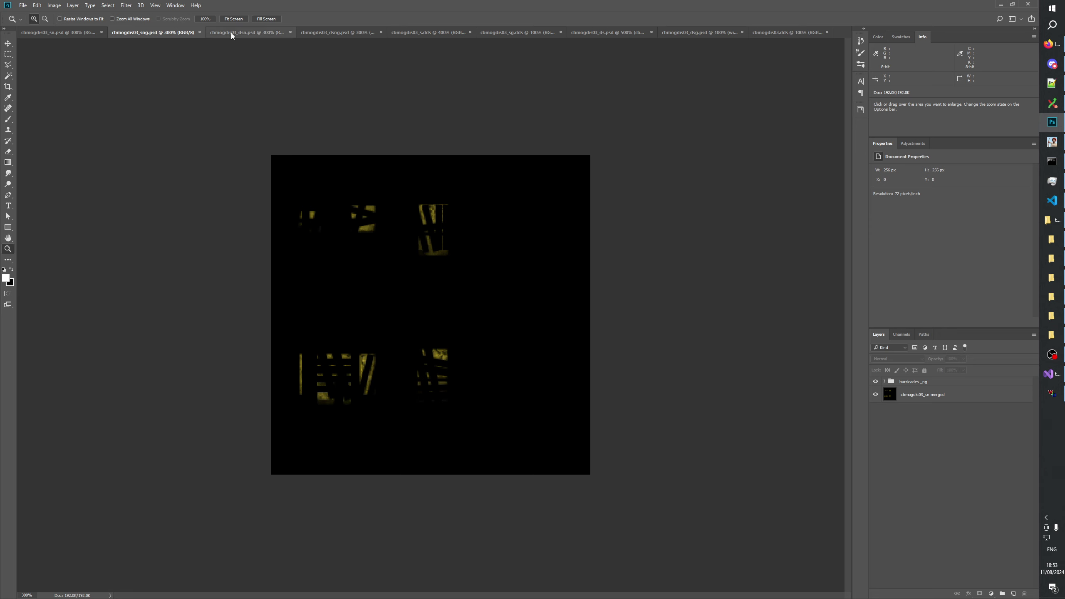
pyautogui.click(337, 32)
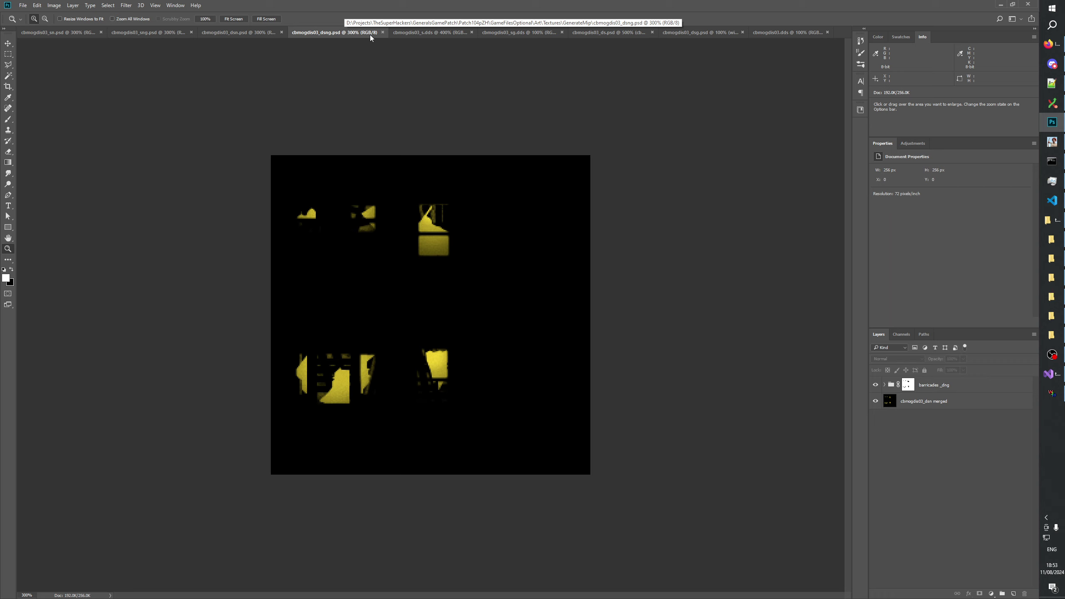
pyautogui.click(55, 33)
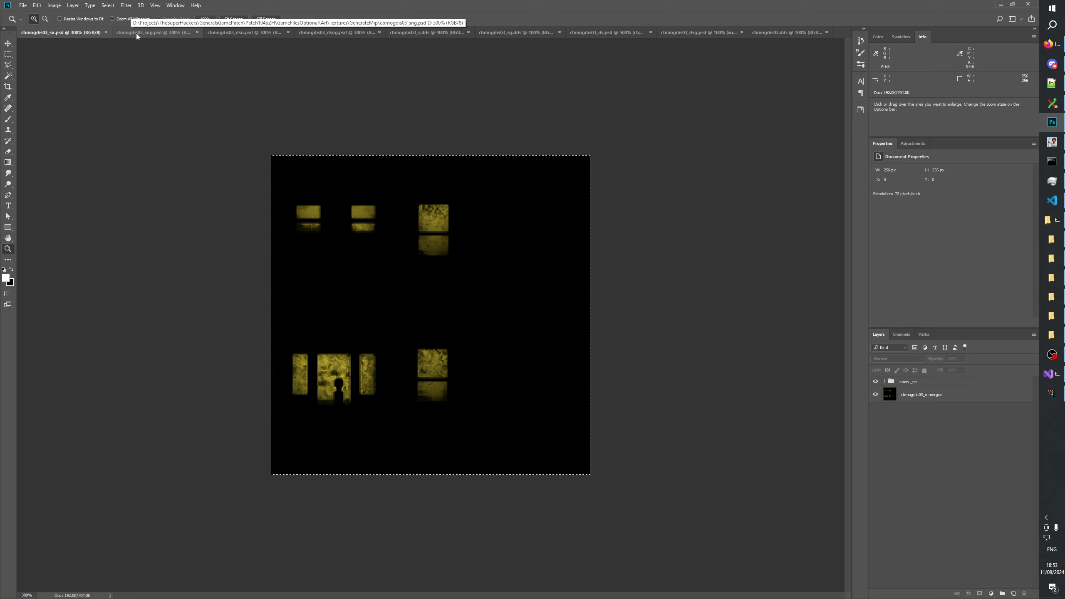
pyautogui.click(136, 33)
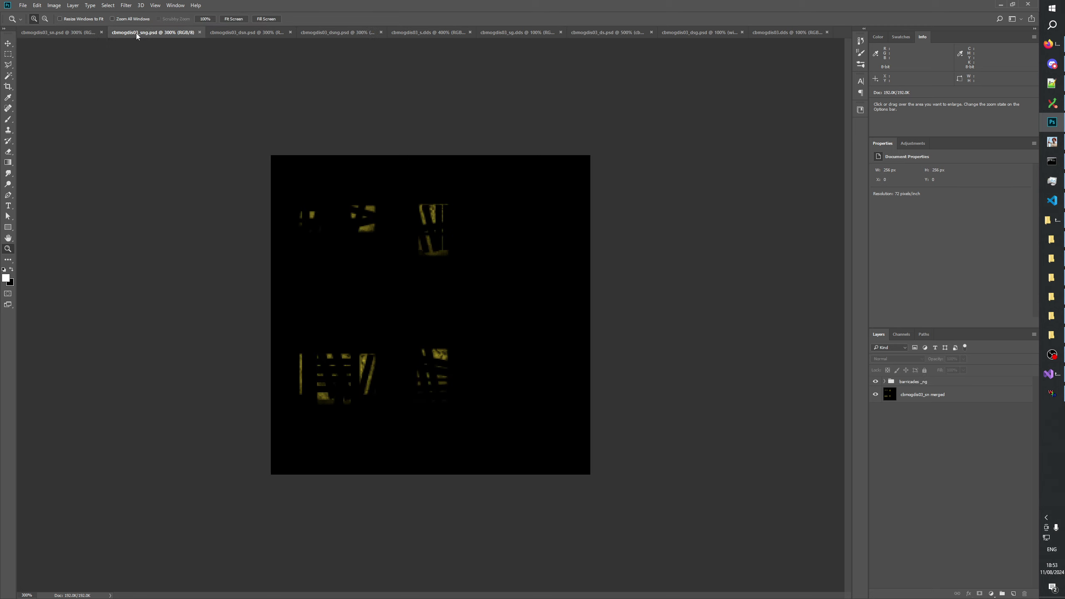
pyautogui.click(252, 33)
pyautogui.click(343, 33)
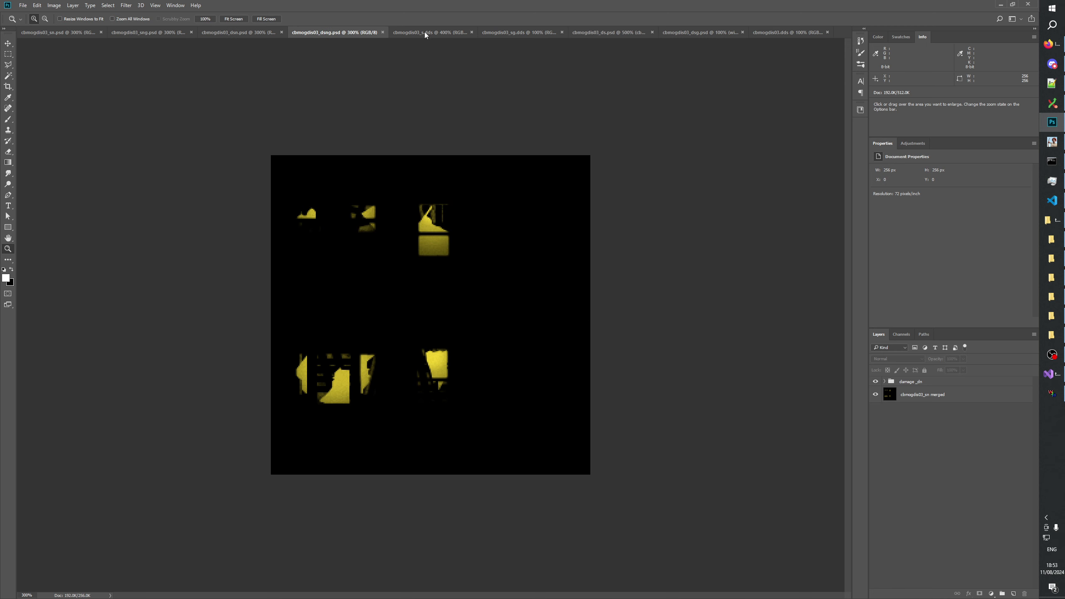
pyautogui.click(430, 32)
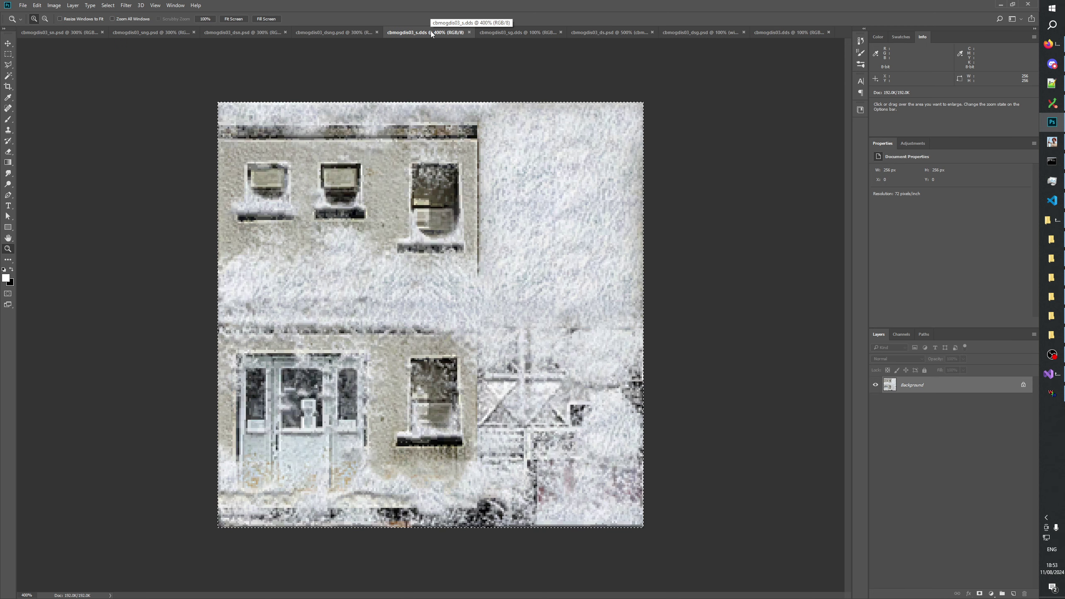
# Close all open texture documents and switch to TextureChangelog.txt in Notepad++
pyautogui.rightClick(843, 30)
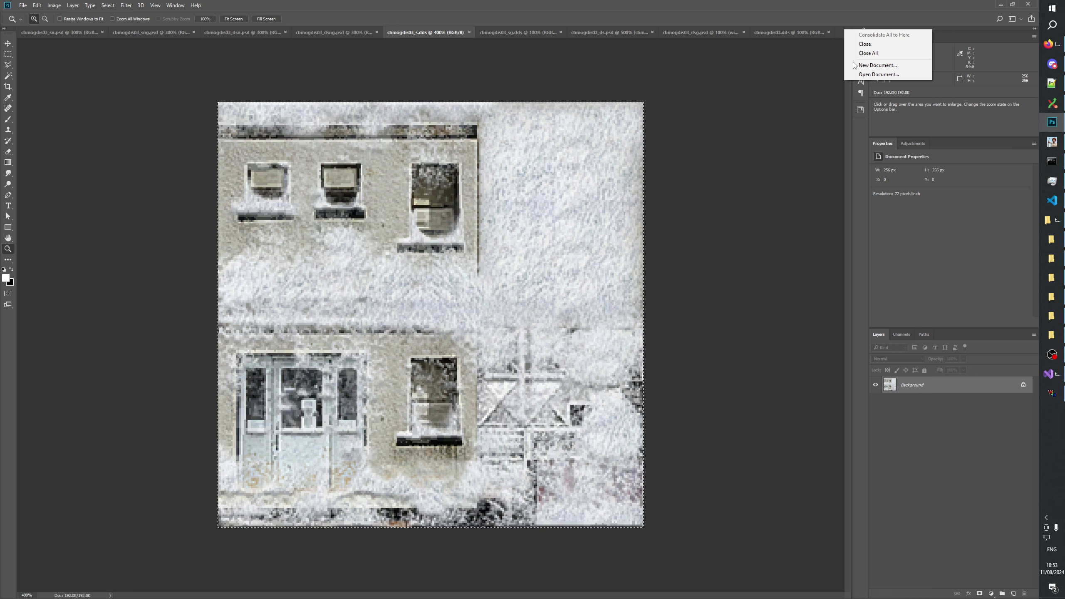
pyautogui.click(863, 54)
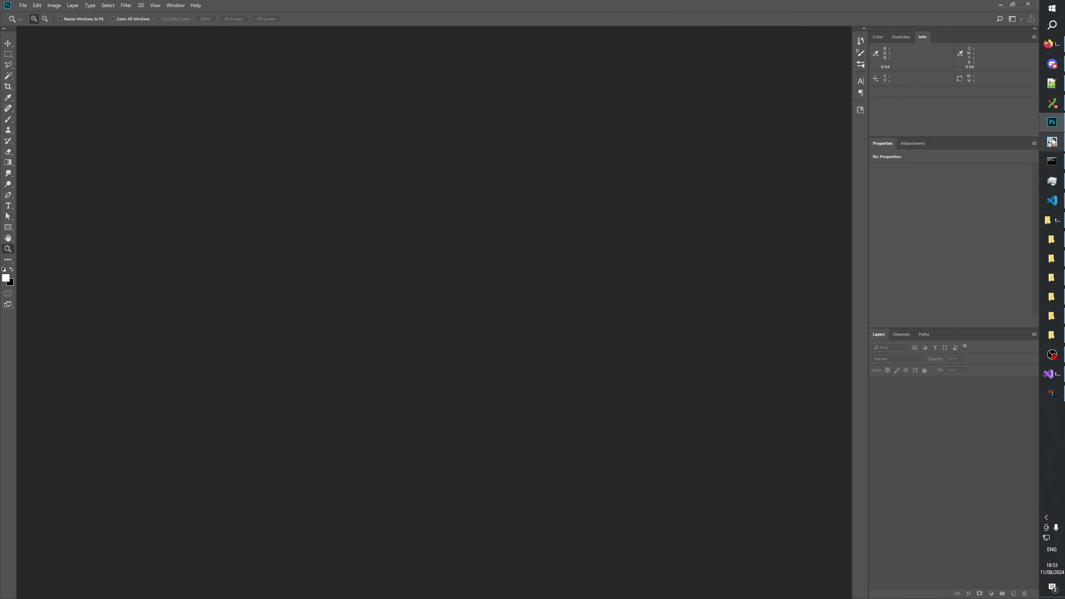
pyautogui.click(1054, 85)
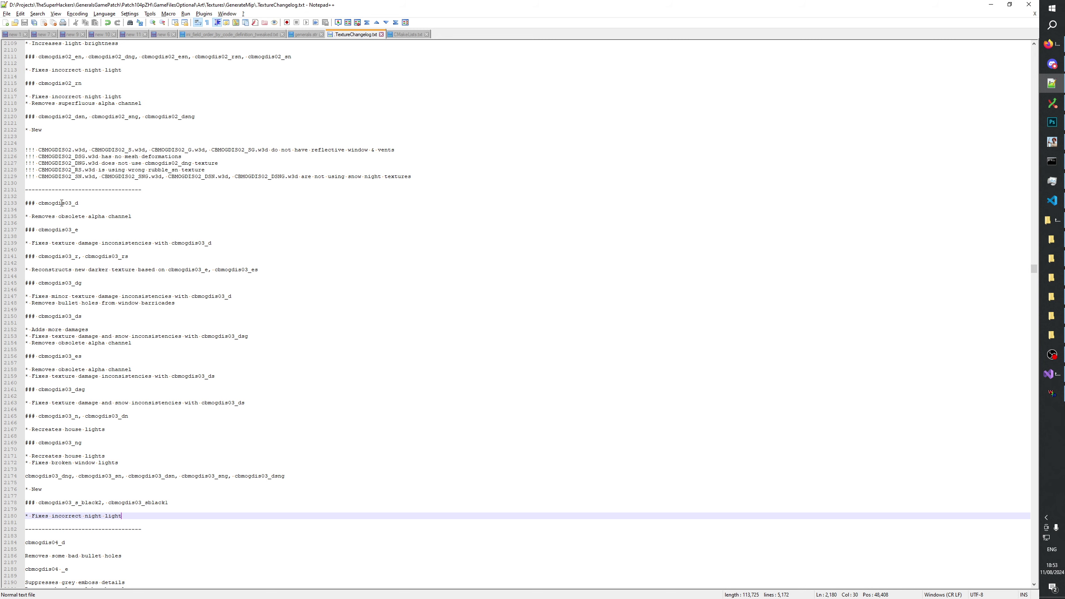
# Switch to W3D Viewer and inspect the lit windows of the CBMOGDIS03_SN model from another side
pyautogui.click(1052, 103)
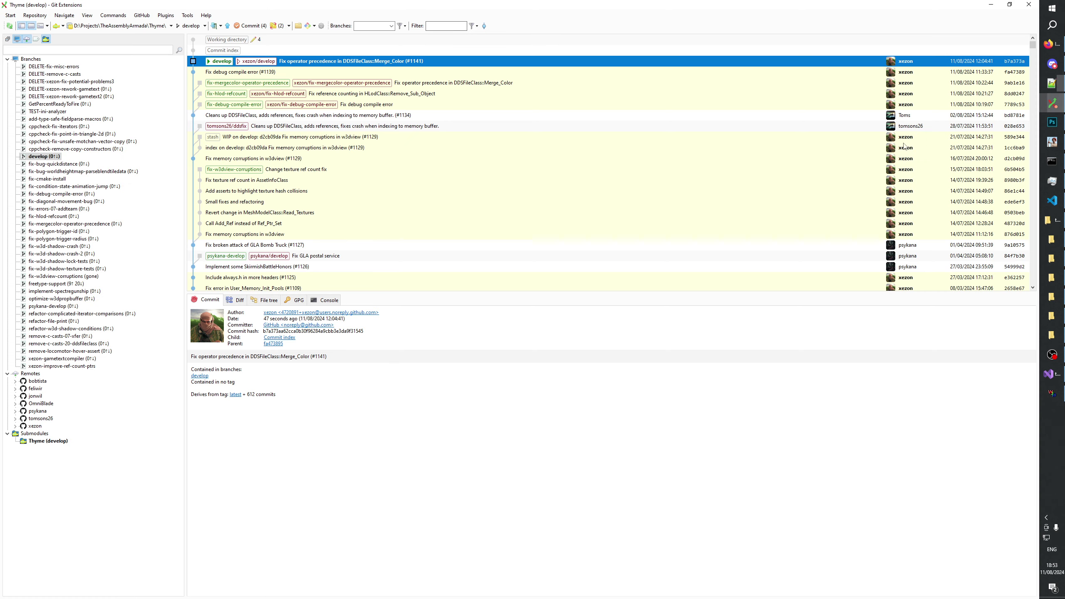
pyautogui.click(1052, 393)
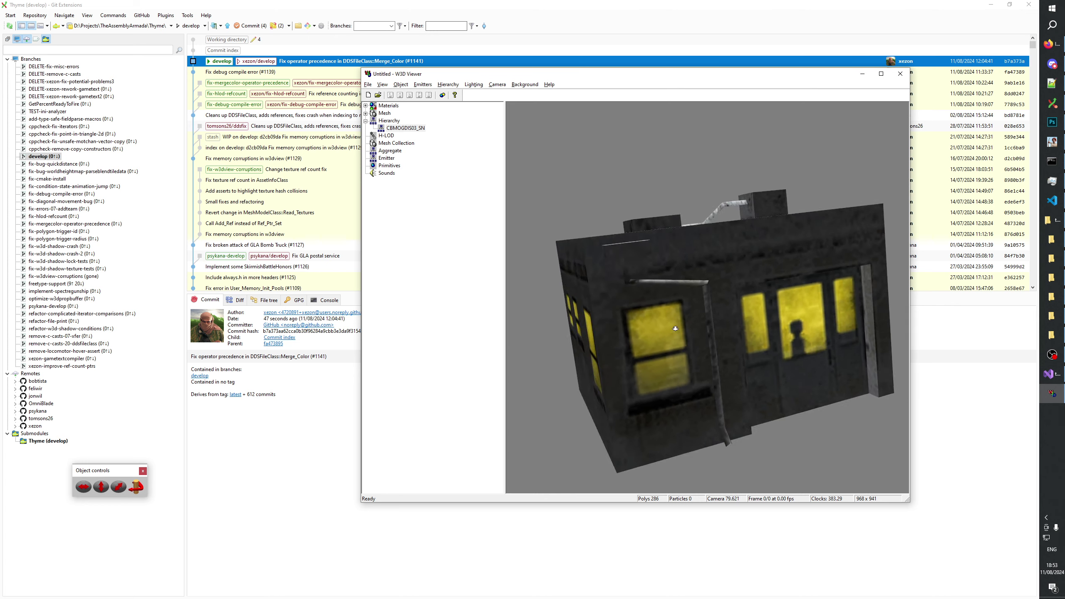
pyautogui.moveTo(730, 291); pyautogui.dragTo(603, 323)
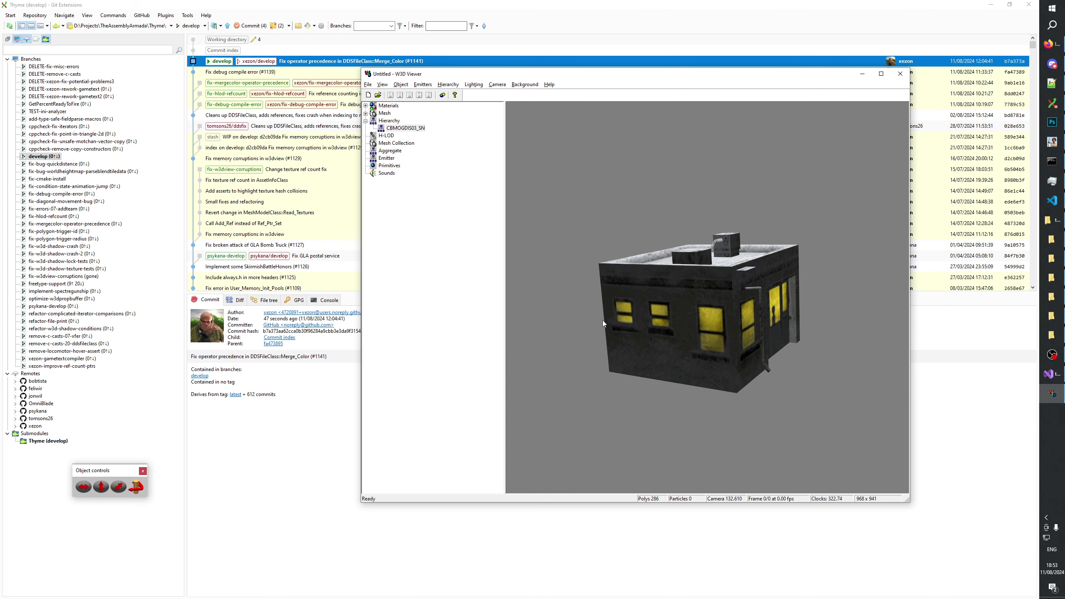
# Open all CBMogdis03 W3D model variants together from the Art\W3D folder
pyautogui.click(378, 94)
pyautogui.click(620, 343)
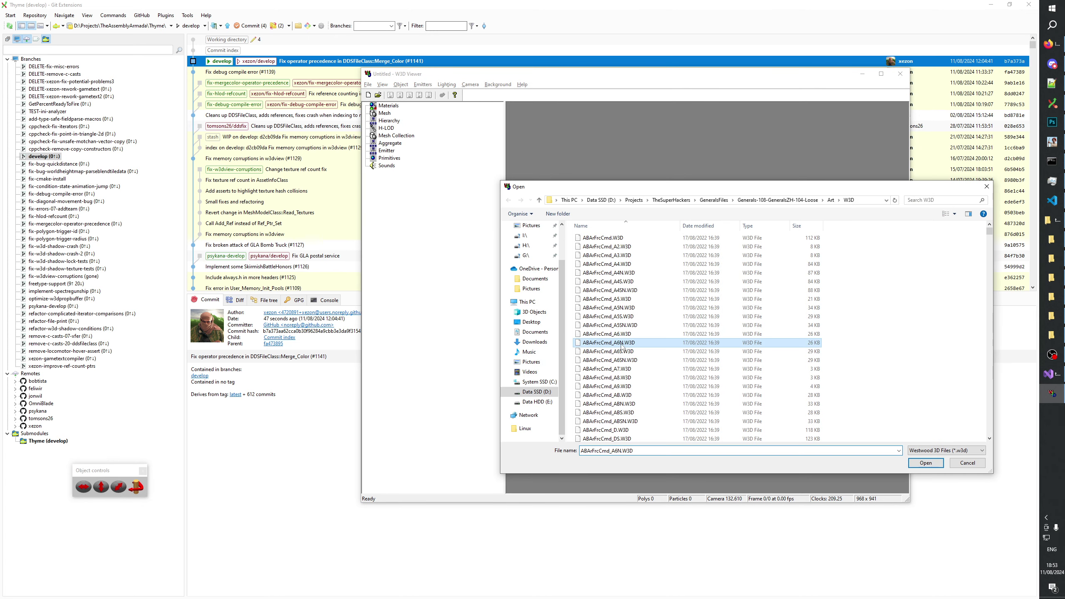
pyautogui.write('cbm')
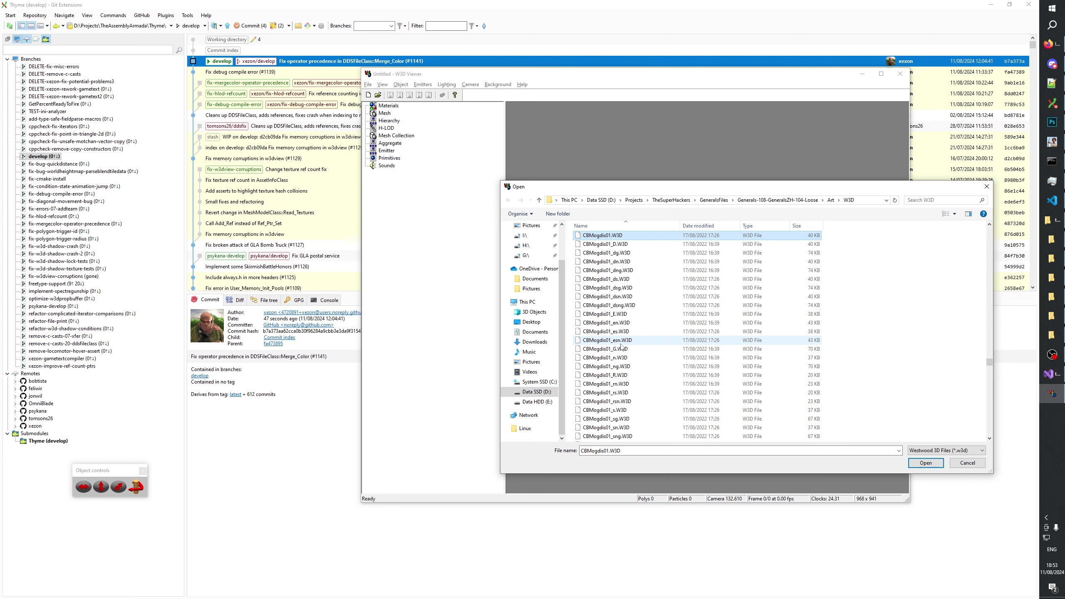
pyautogui.scroll(-10, 629, 348)
pyautogui.scroll(2, 640, 352)
pyautogui.click(605, 366)
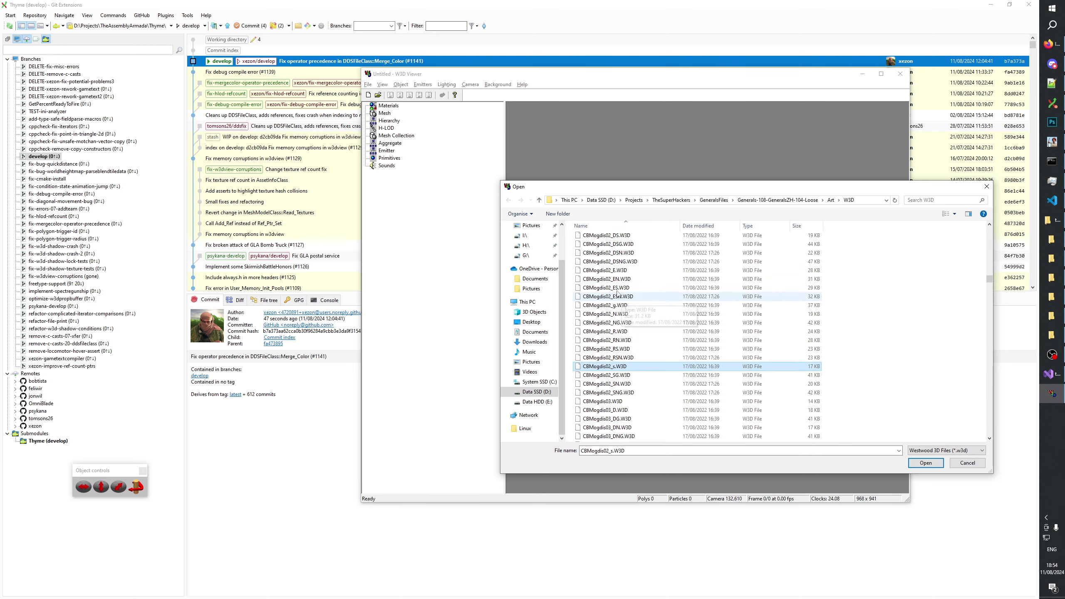
pyautogui.click(605, 270)
pyautogui.scroll(-6, 624, 342)
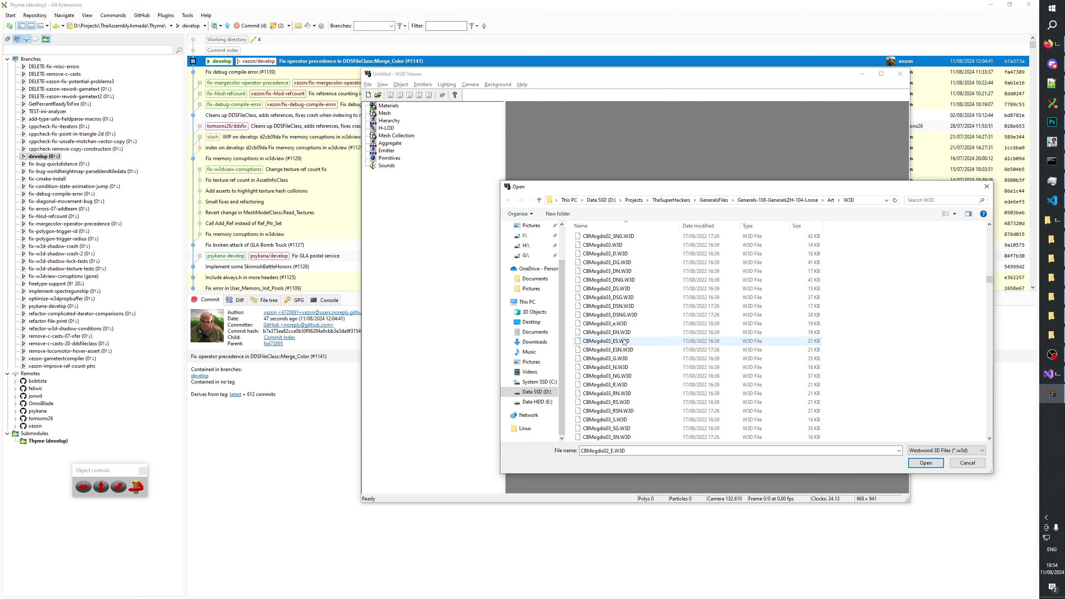
pyautogui.click(625, 342)
pyautogui.scroll(-5, 626, 361)
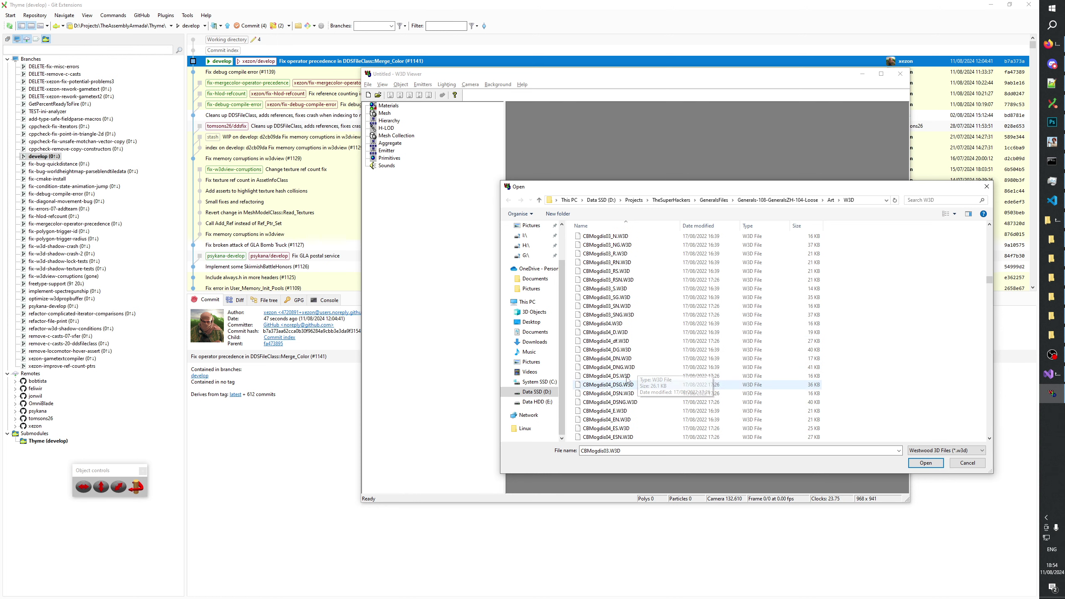
pyautogui.moveTo(628, 380); pyautogui.dragTo(630, 235)
pyautogui.click(926, 462)
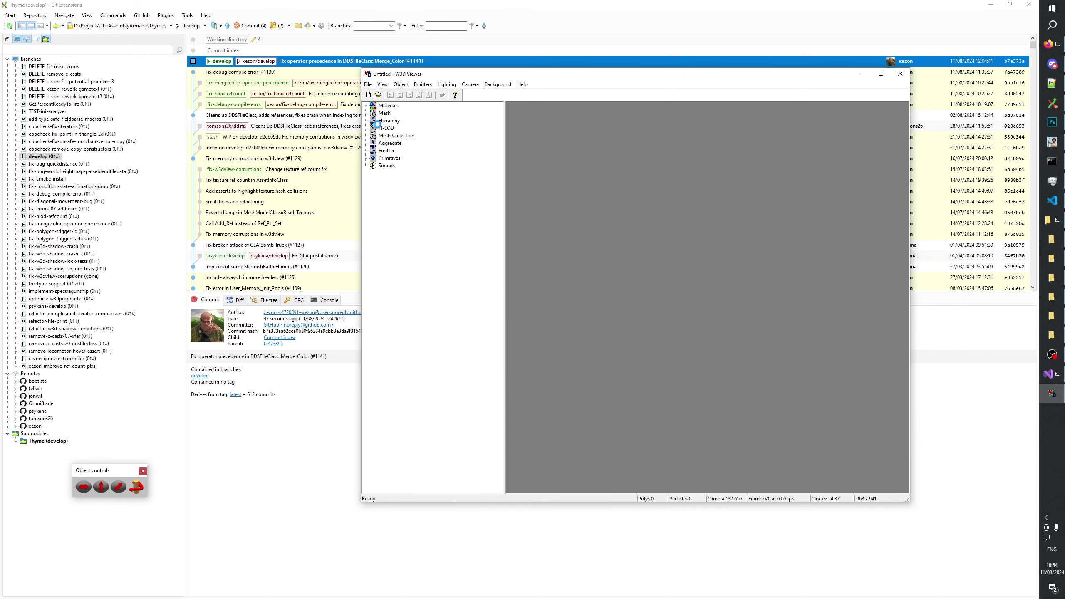
# Show the CBMOGDIS03_SG and CBMOGDIS03_SN hierarchy models in turn and change the scene lighting for the snow night model
pyautogui.click(366, 121)
pyautogui.click(406, 256)
pyautogui.click(418, 286)
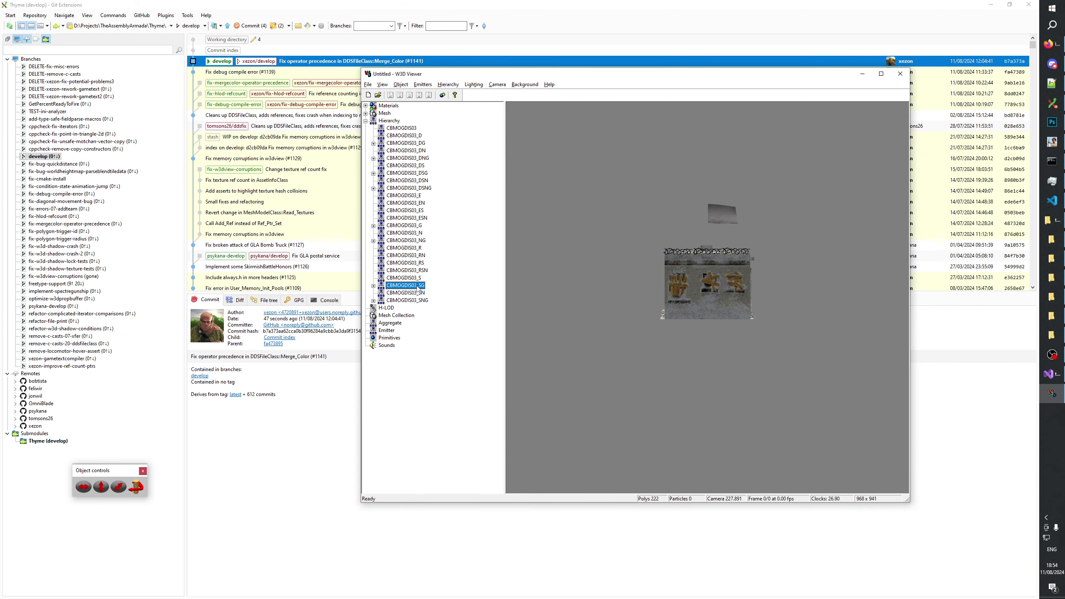
pyautogui.click(416, 293)
pyautogui.click(473, 85)
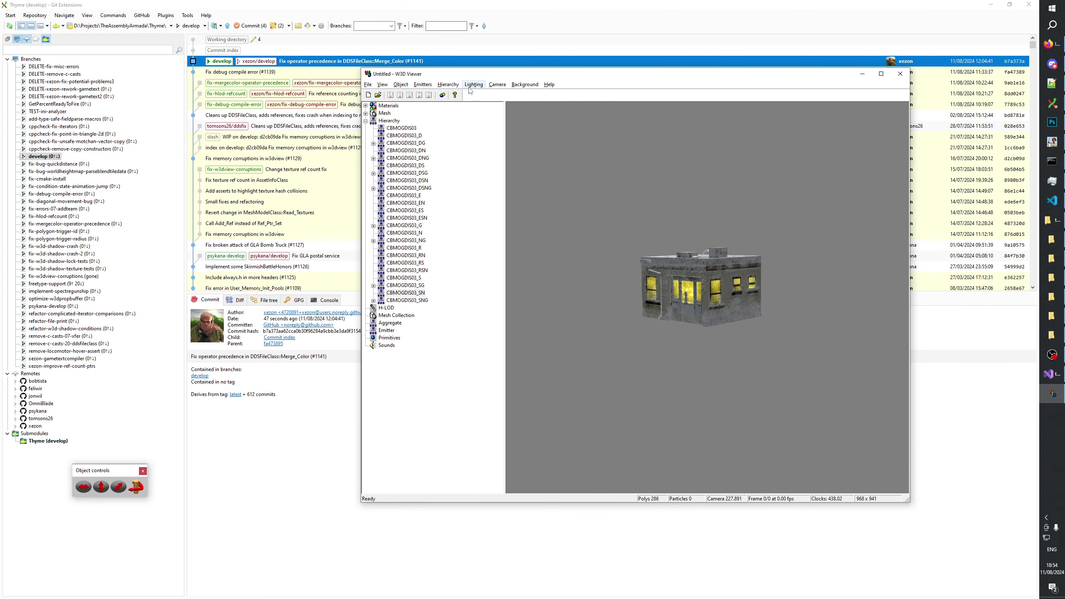
pyautogui.click(493, 176)
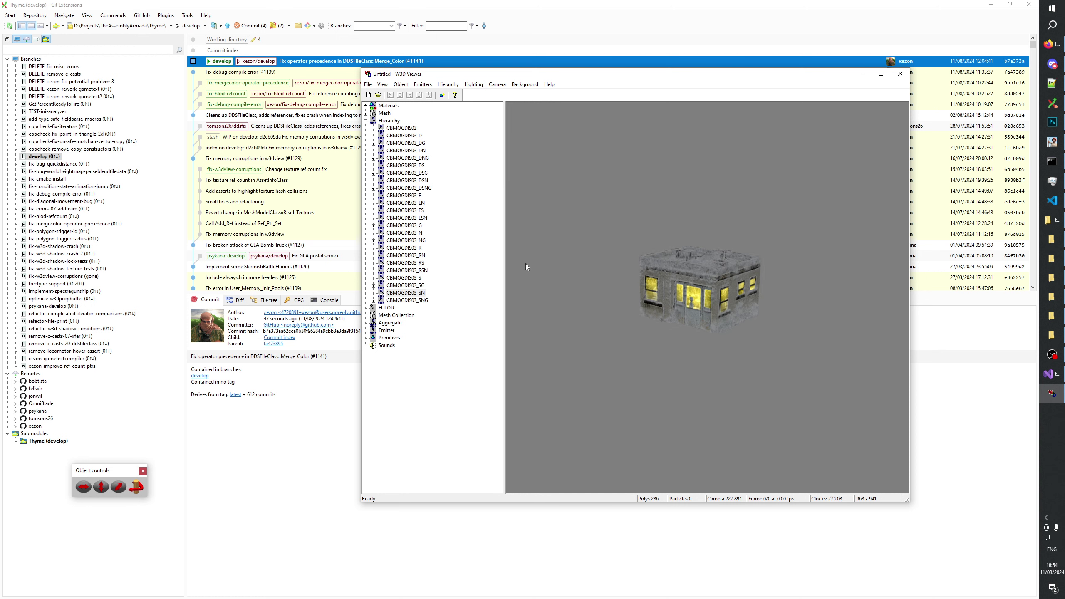
# Display CBMOGDIS03_N and inspect its lit door and windows up close from different angles
pyautogui.click(404, 233)
pyautogui.click(650, 285)
pyautogui.scroll(5, 671, 328)
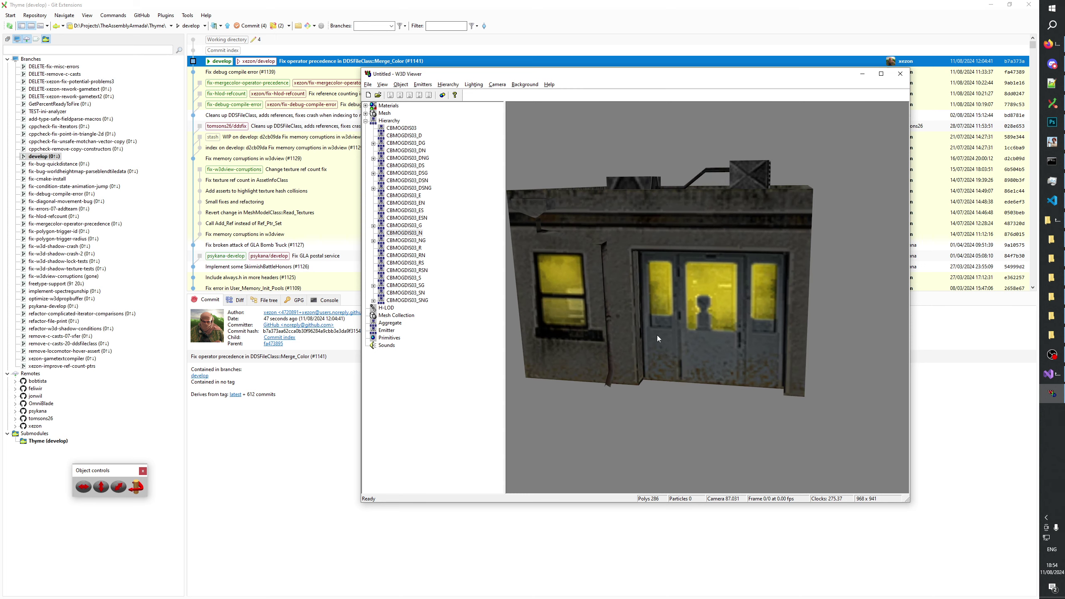
pyautogui.moveTo(657, 335); pyautogui.dragTo(688, 322)
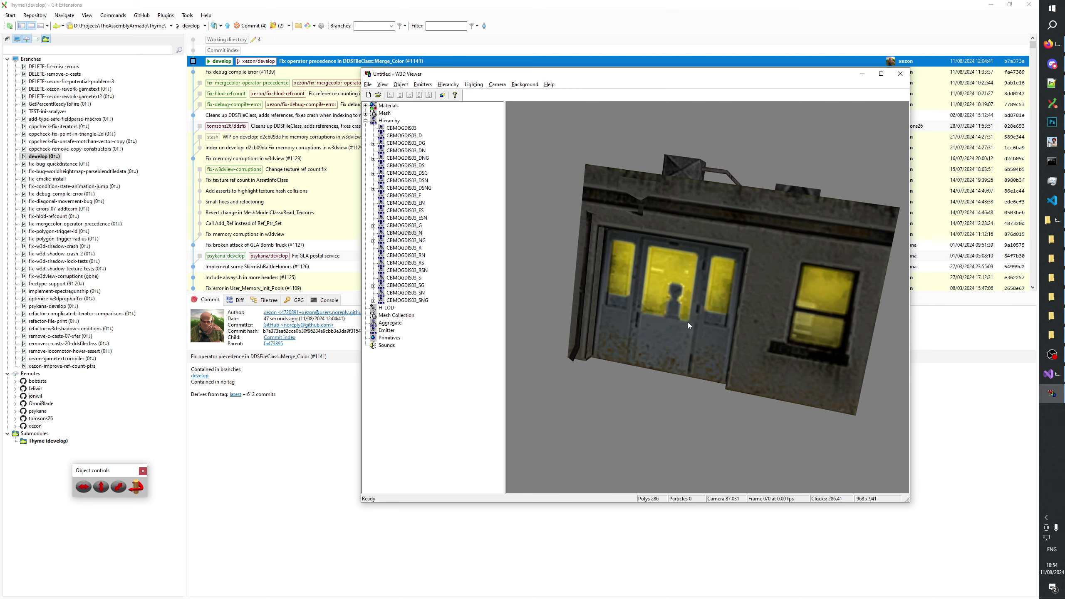
# Display the garrisoned night model CBMOGDIS03_NG and check the light behind its boarded windows from several sides
pyautogui.click(418, 242)
pyautogui.moveTo(664, 287); pyautogui.dragTo(674, 253)
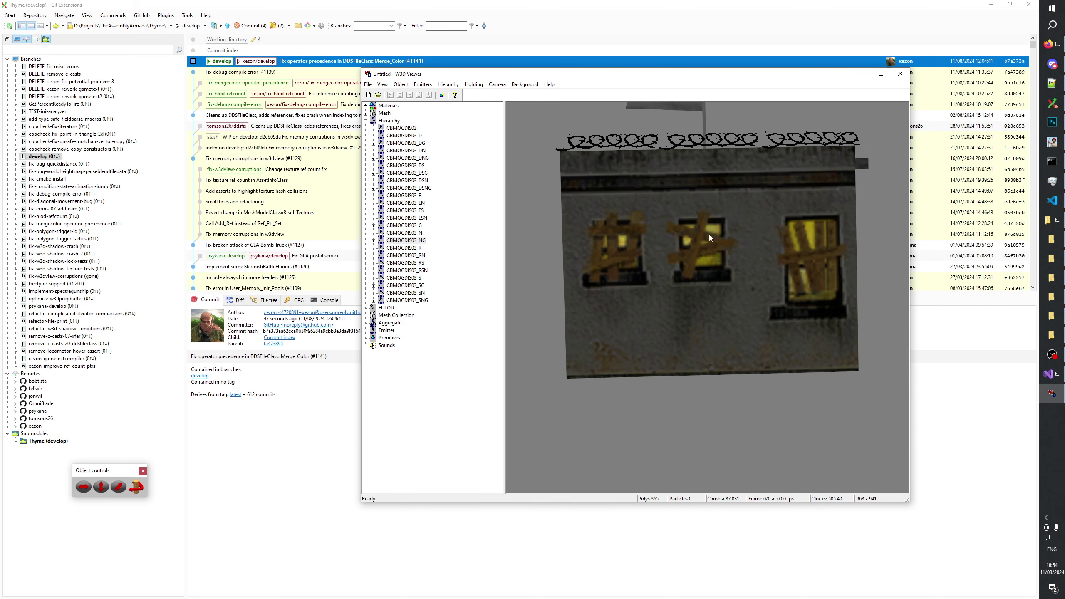
pyautogui.moveTo(779, 271); pyautogui.dragTo(513, 259)
pyautogui.scroll(-5, 755, 290)
pyautogui.scroll(4, 713, 307)
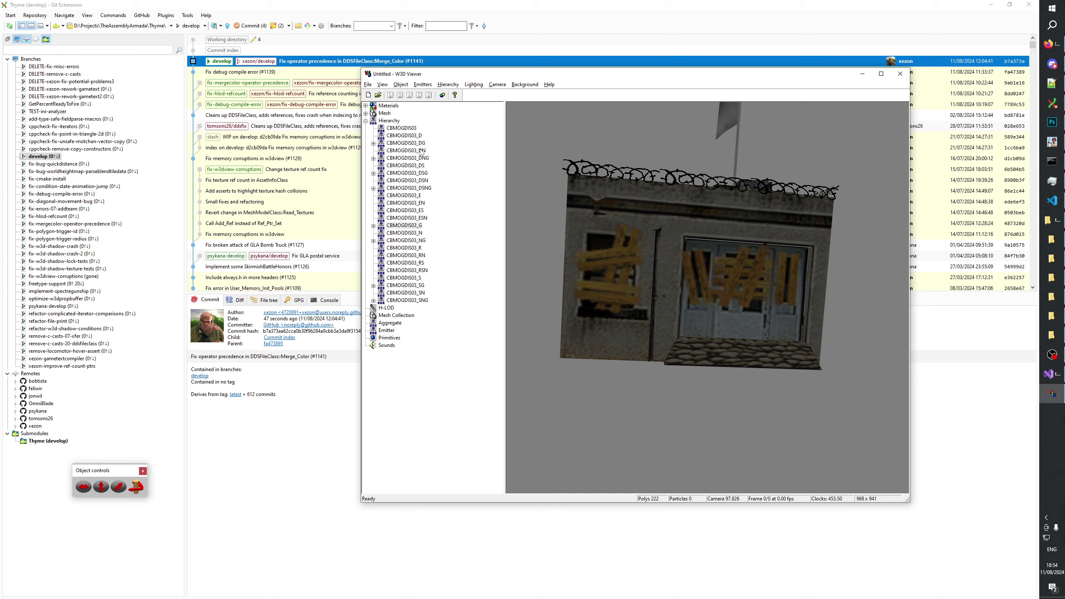
# Display the damaged night model CBMOGDIS03_DN and examine its broken lit windows on all sides, near and far
pyautogui.click(420, 151)
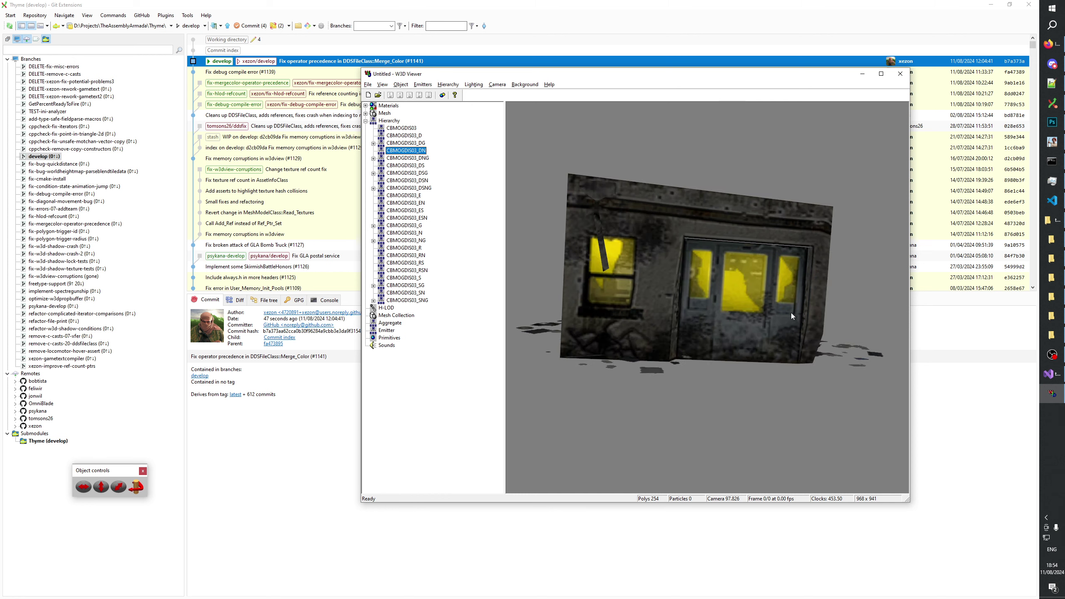
pyautogui.moveTo(791, 313); pyautogui.dragTo(573, 299)
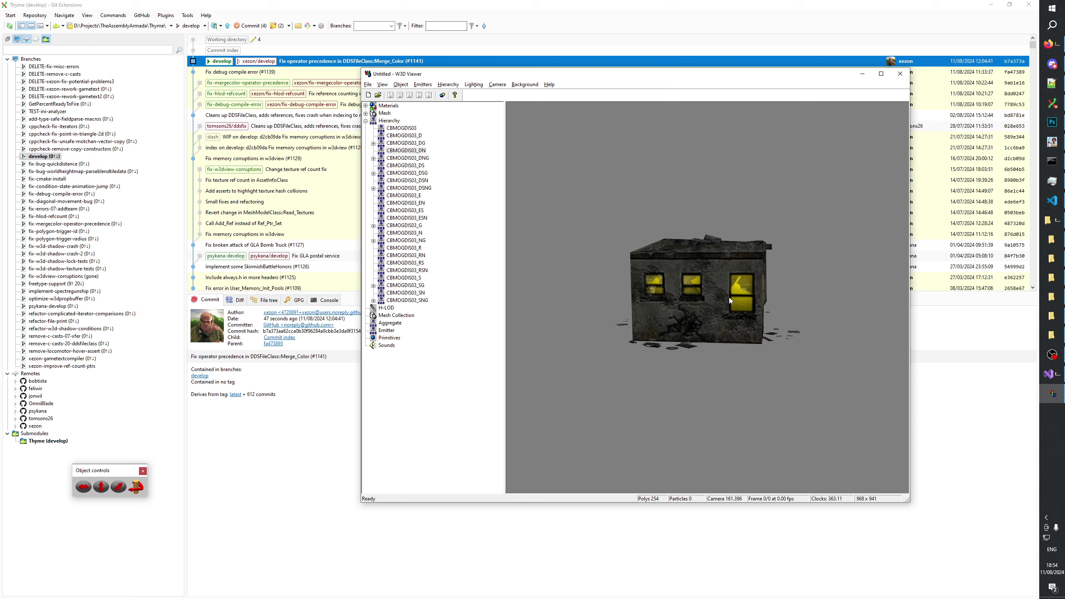
pyautogui.moveTo(749, 305); pyautogui.dragTo(695, 327)
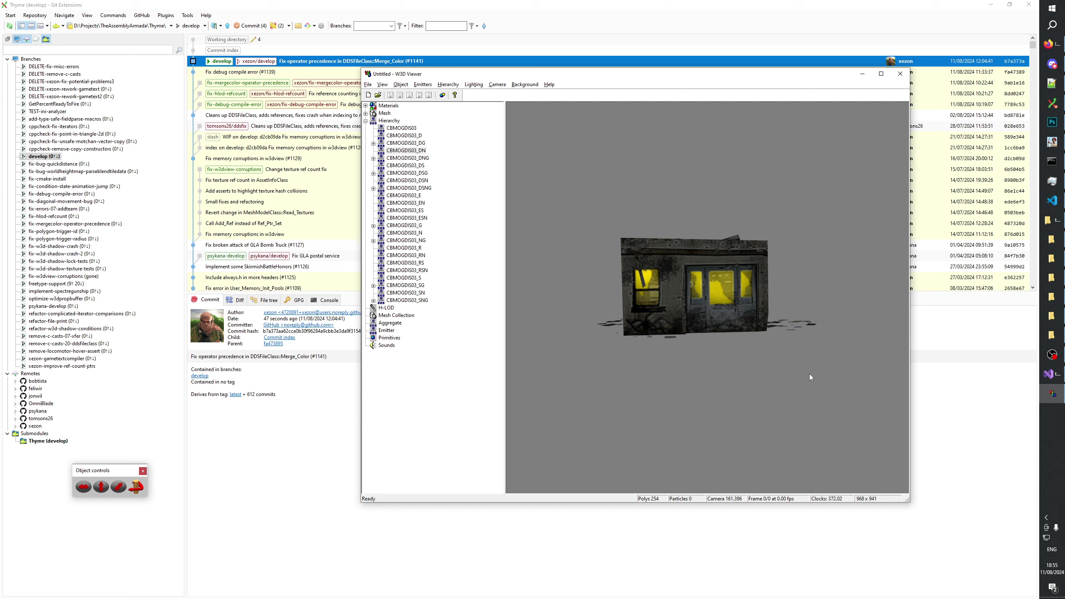
pyautogui.moveTo(693, 321); pyautogui.dragTo(703, 360)
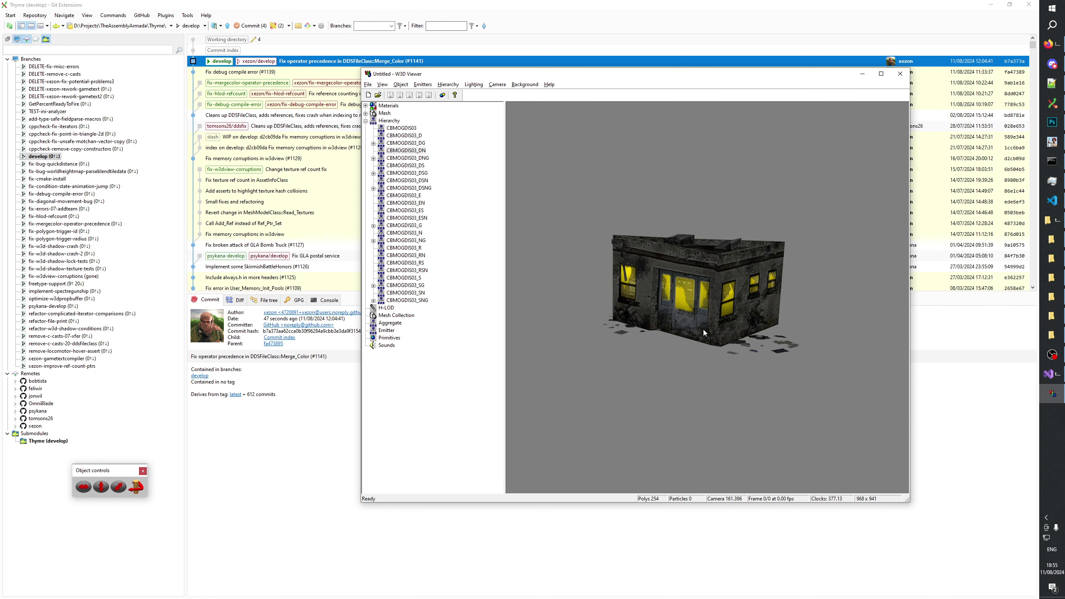
pyautogui.scroll(5, 719, 321)
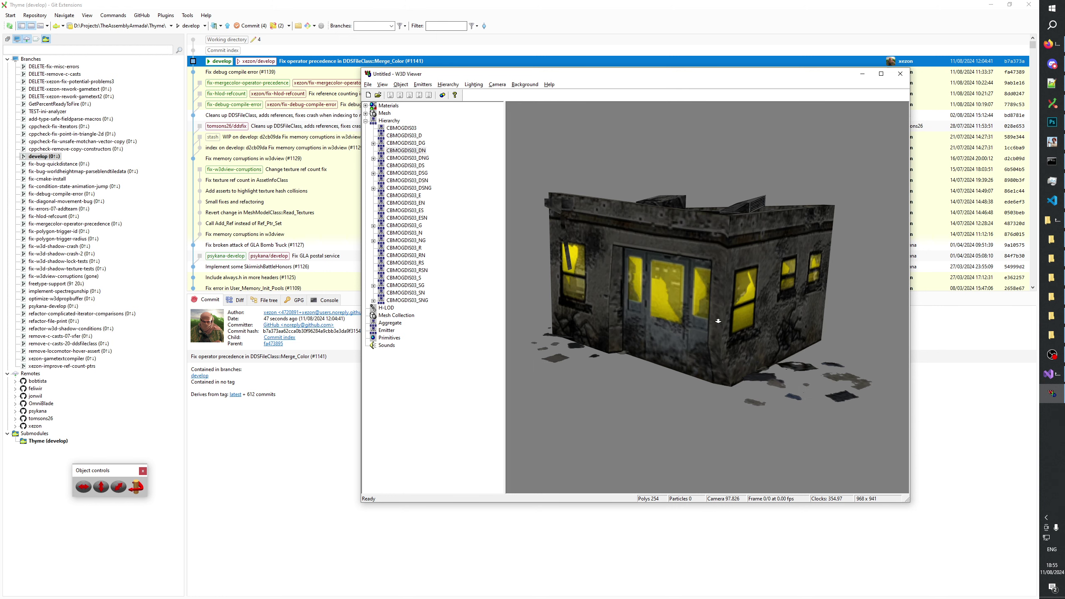
pyautogui.scroll(-3, 705, 338)
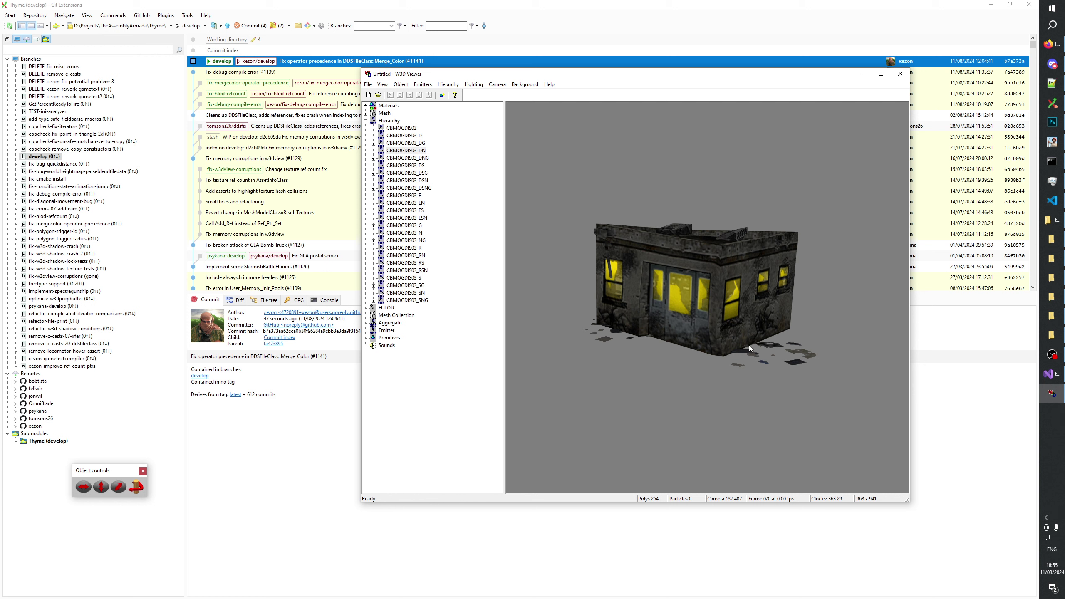
pyautogui.moveTo(719, 330); pyautogui.dragTo(579, 298)
# Compare the boarded night windows of CBMOGDIS03_NG with those of the damaged CBMOGDIS03_DNG
pyautogui.click(422, 242)
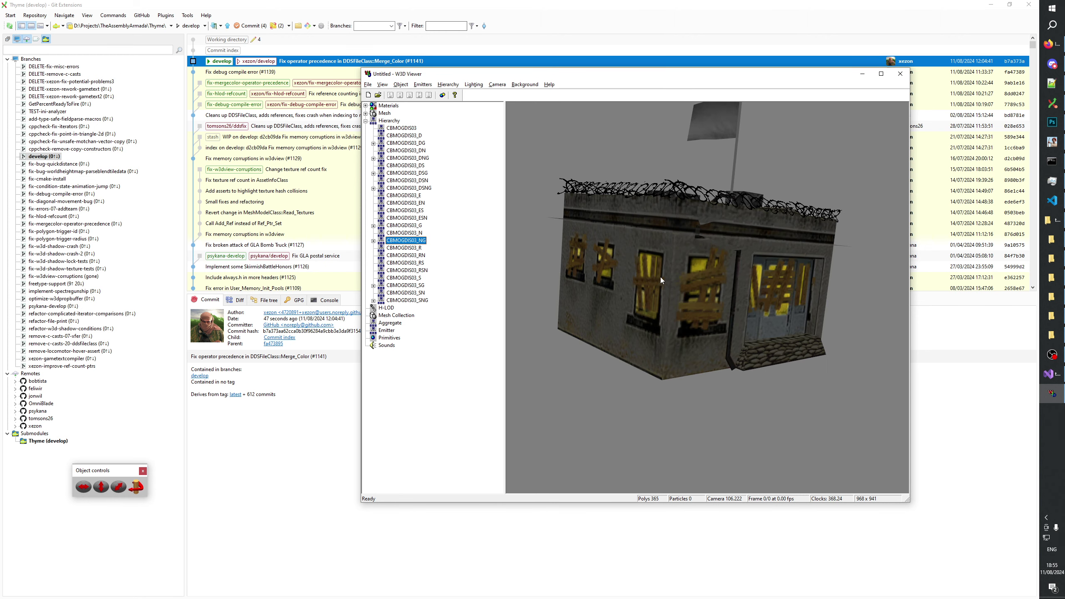
pyautogui.moveTo(661, 277); pyautogui.dragTo(610, 296)
pyautogui.click(428, 158)
pyautogui.moveTo(734, 310); pyautogui.dragTo(666, 325)
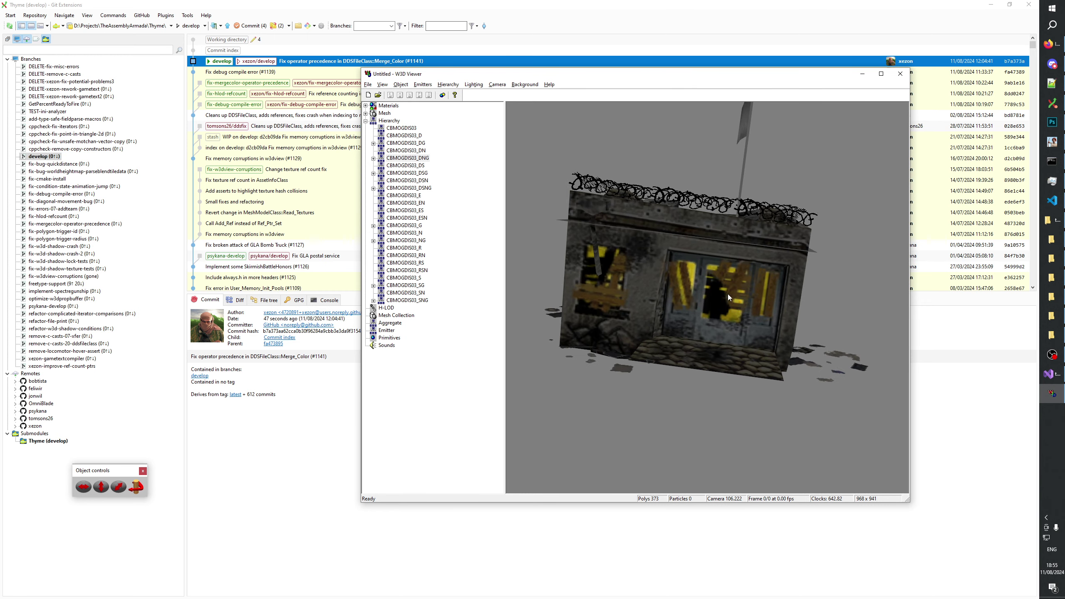
# Examine the CBMOGDIS03_DNG model's broken lit windows, barricades and walls from all sides and close up
pyautogui.moveTo(728, 297); pyautogui.dragTo(706, 318)
pyautogui.moveTo(663, 289); pyautogui.dragTo(716, 337)
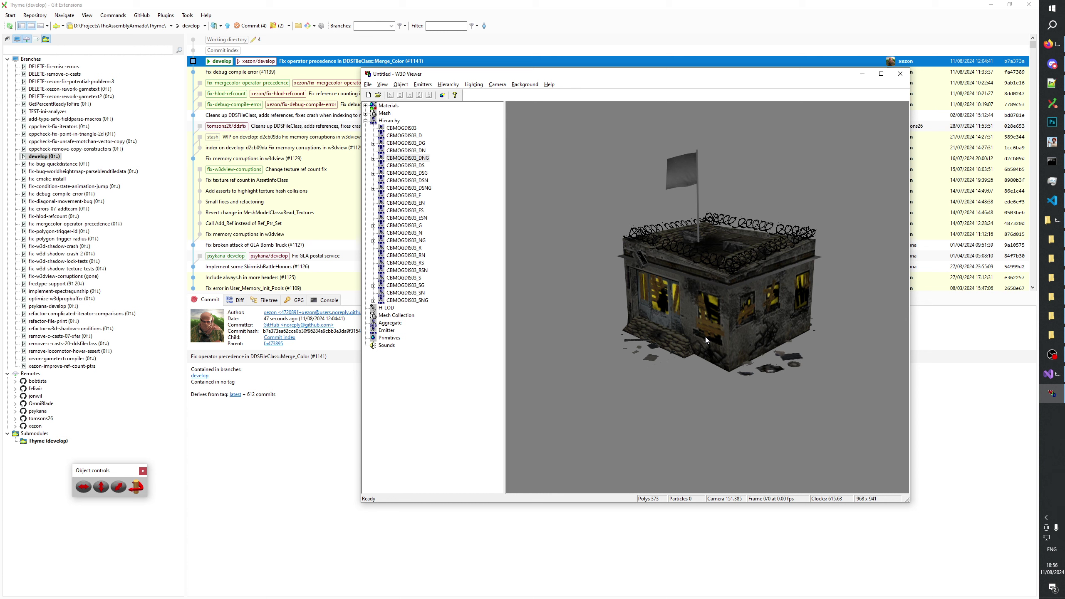
pyautogui.moveTo(737, 323)
pyautogui.mouseDown()
pyautogui.moveTo(753, 298)
pyautogui.moveTo(718, 304)
pyautogui.moveTo(705, 348)
pyautogui.moveTo(716, 295)
pyautogui.moveTo(743, 335)
pyautogui.mouseUp()
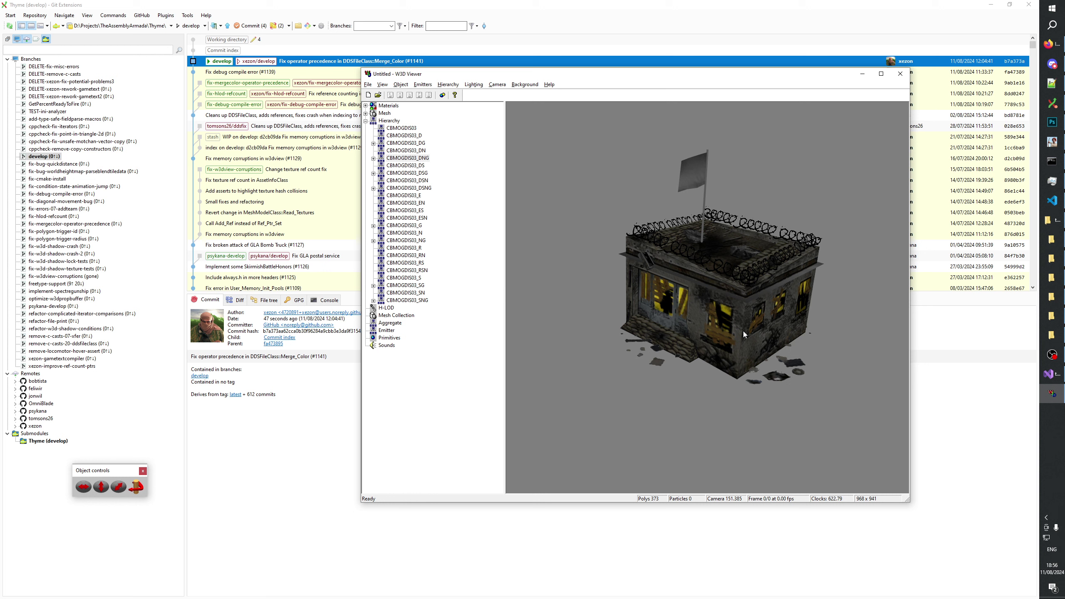
pyautogui.moveTo(731, 274); pyautogui.dragTo(771, 296)
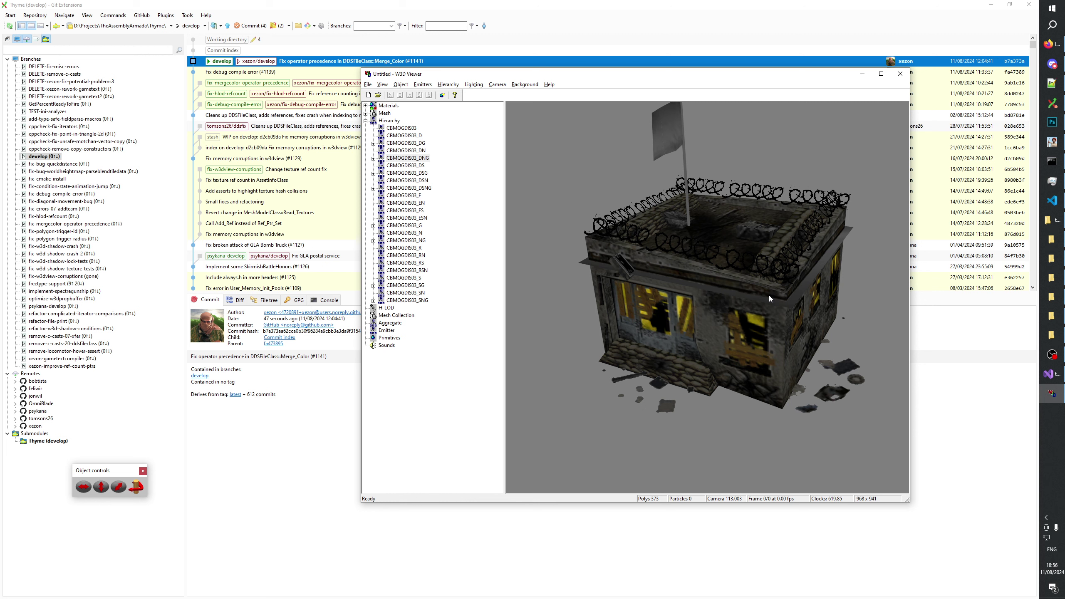
pyautogui.moveTo(746, 289); pyautogui.dragTo(672, 308)
pyautogui.scroll(2, 700, 324)
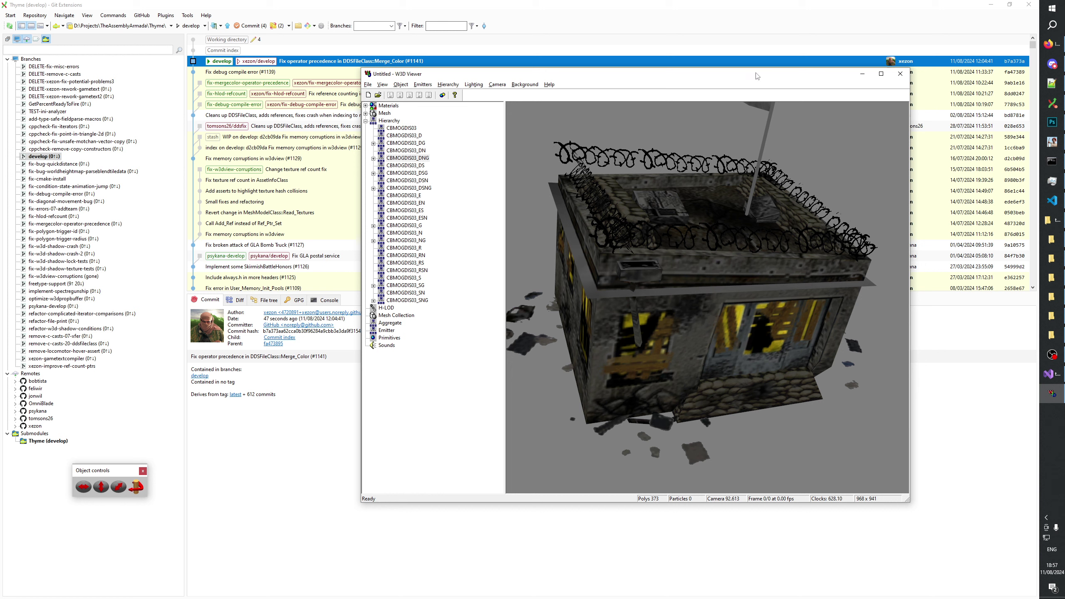
pyautogui.moveTo(738, 139); pyautogui.dragTo(636, 326)
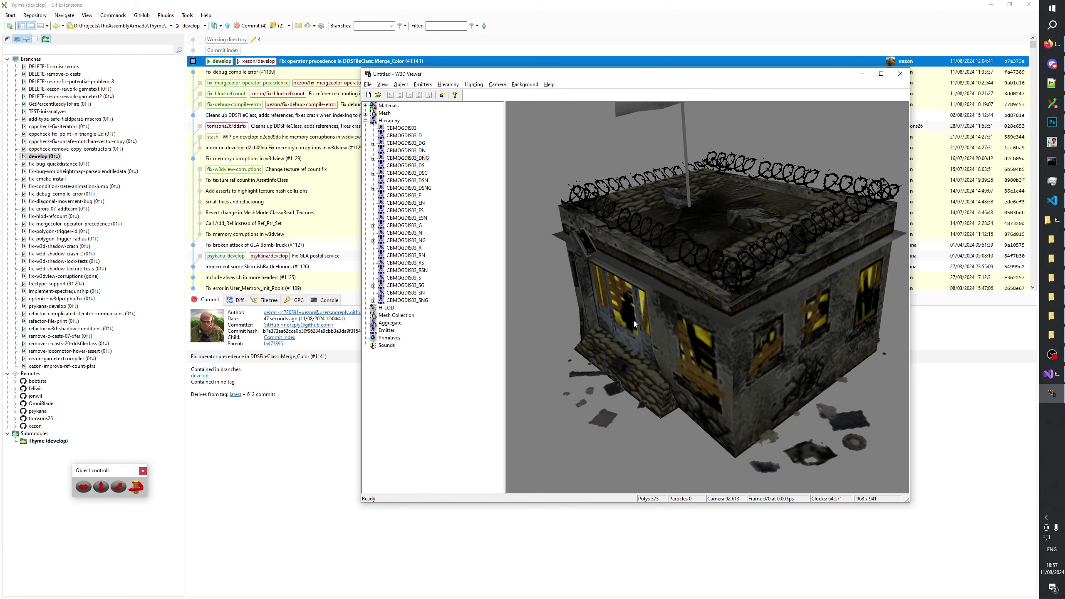